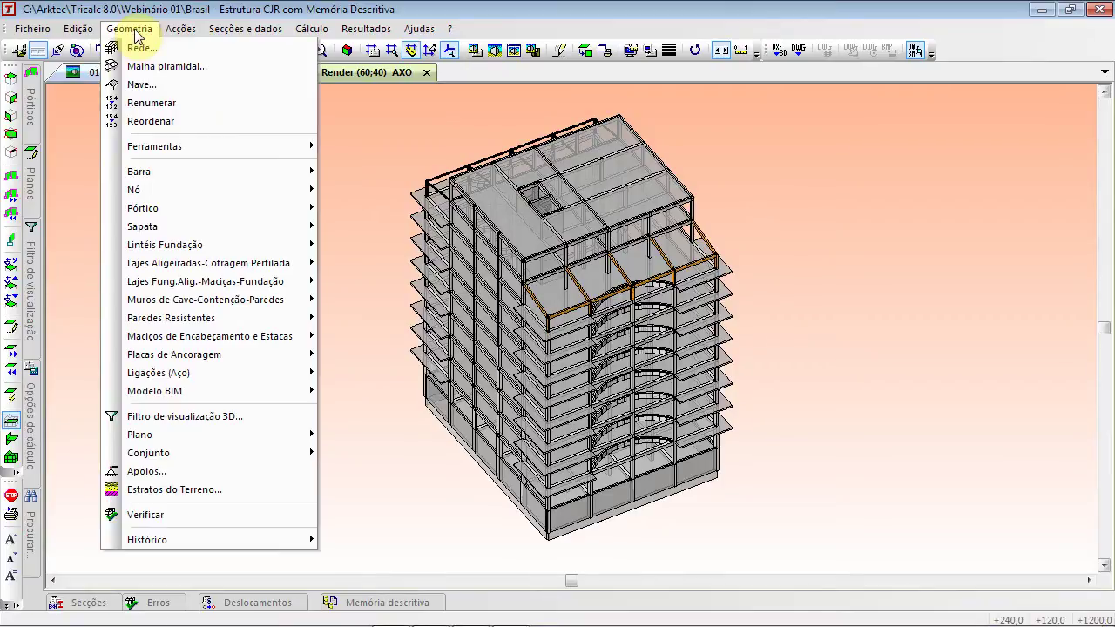
Look through the geometry and load commands, then view the Definir Acção settings and leave them without changes
mouse_move(209, 545)
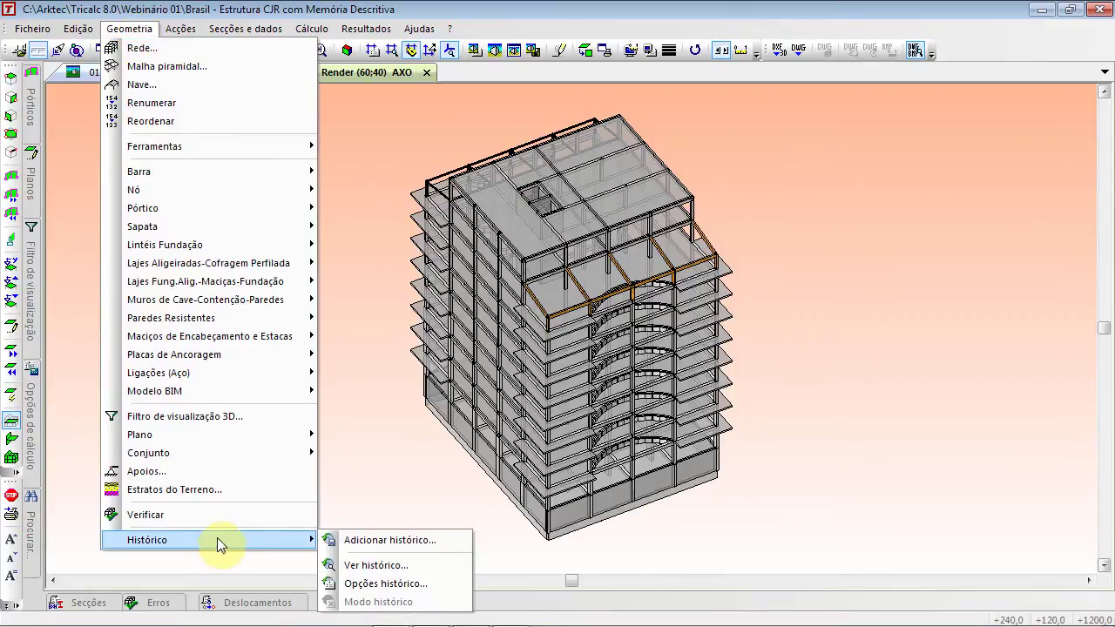
mouse_move(153, 210)
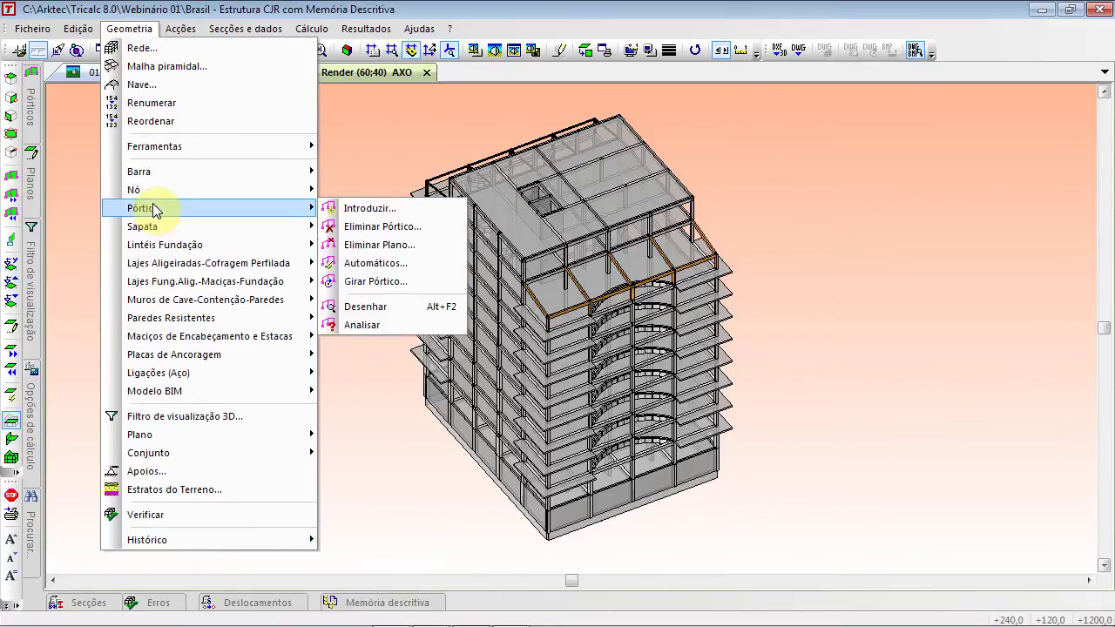
mouse_move(181, 31)
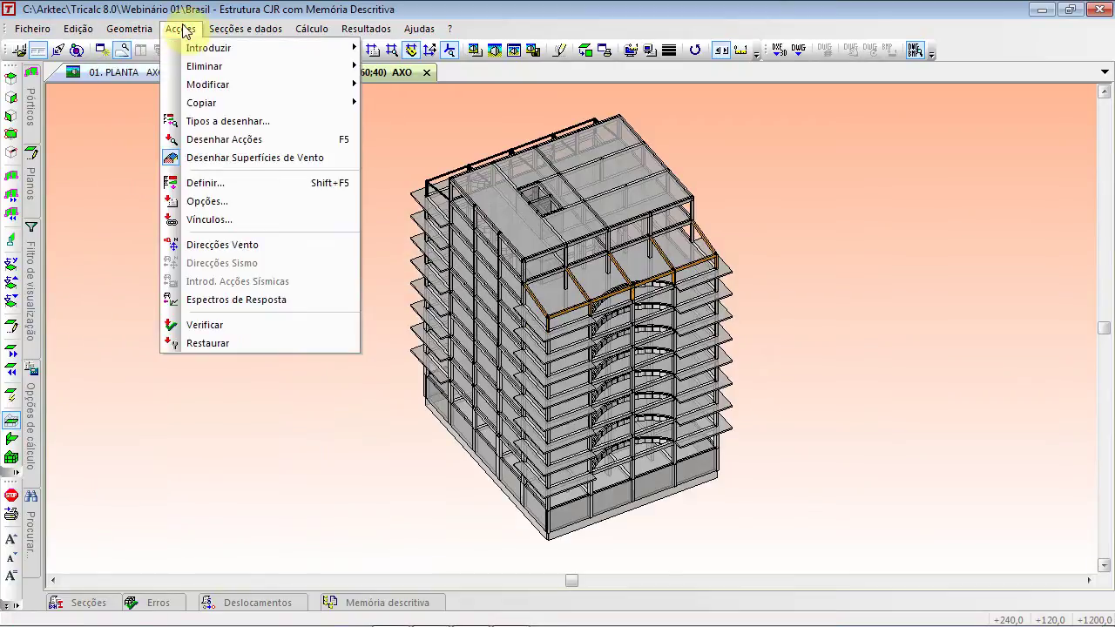
left_click(206, 185)
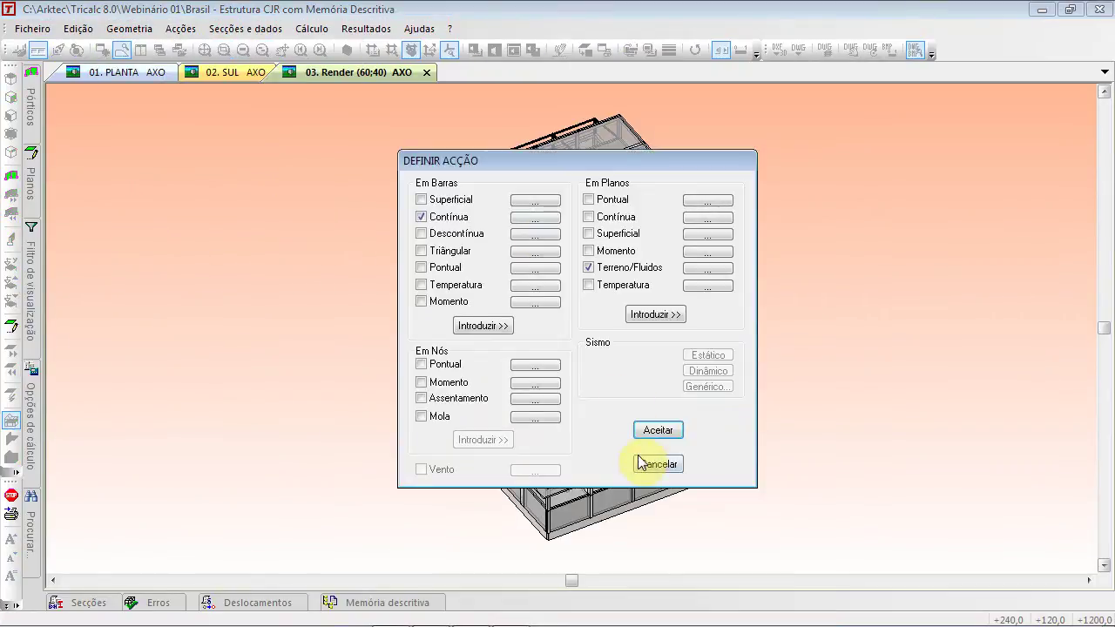
left_click(639, 462)
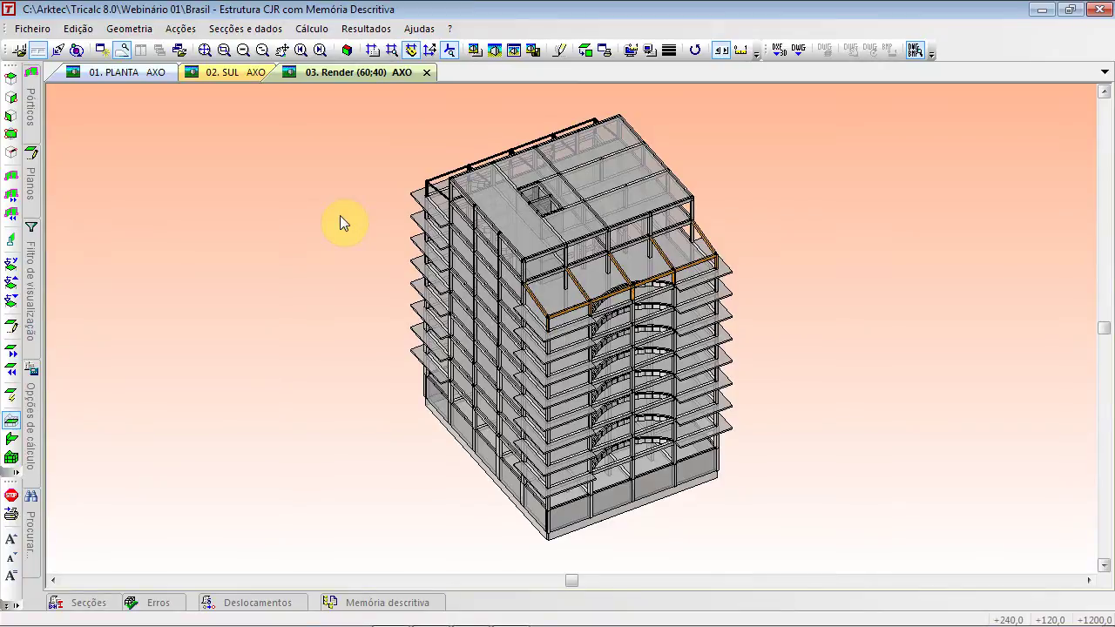
Inspect the building's upper corner around the dark red roof frame up close, then return to the whole structure
left_click(224, 50)
left_click_drag(371, 136, 538, 341)
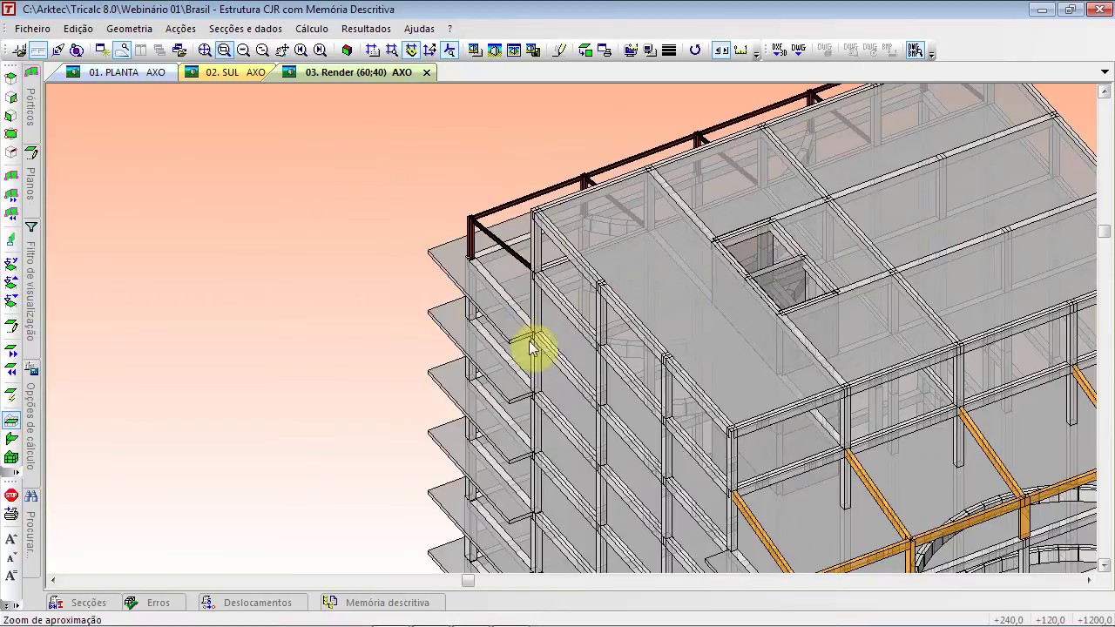
left_click(203, 49)
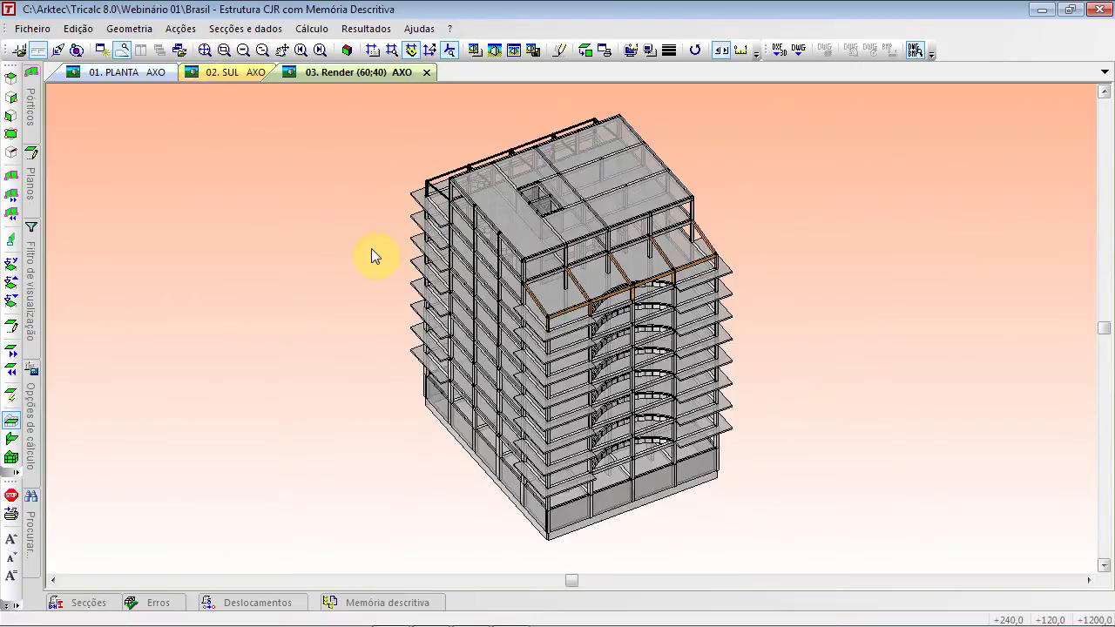
Show the G.Sapata toolbar, float it over the drawing area and close it again
right_click(807, 58)
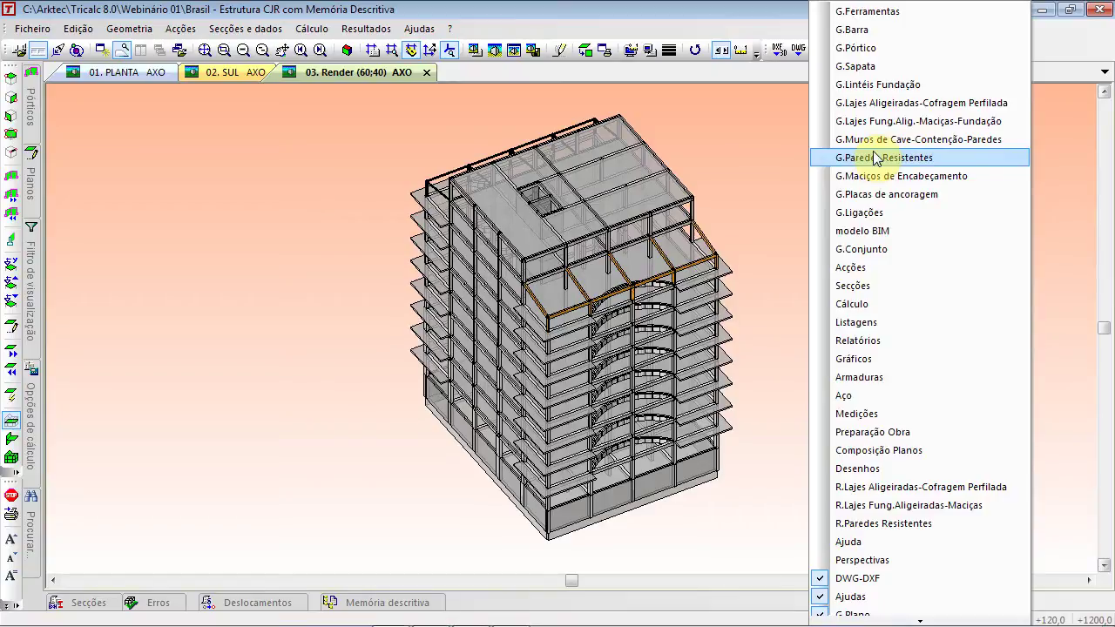
left_click(857, 67)
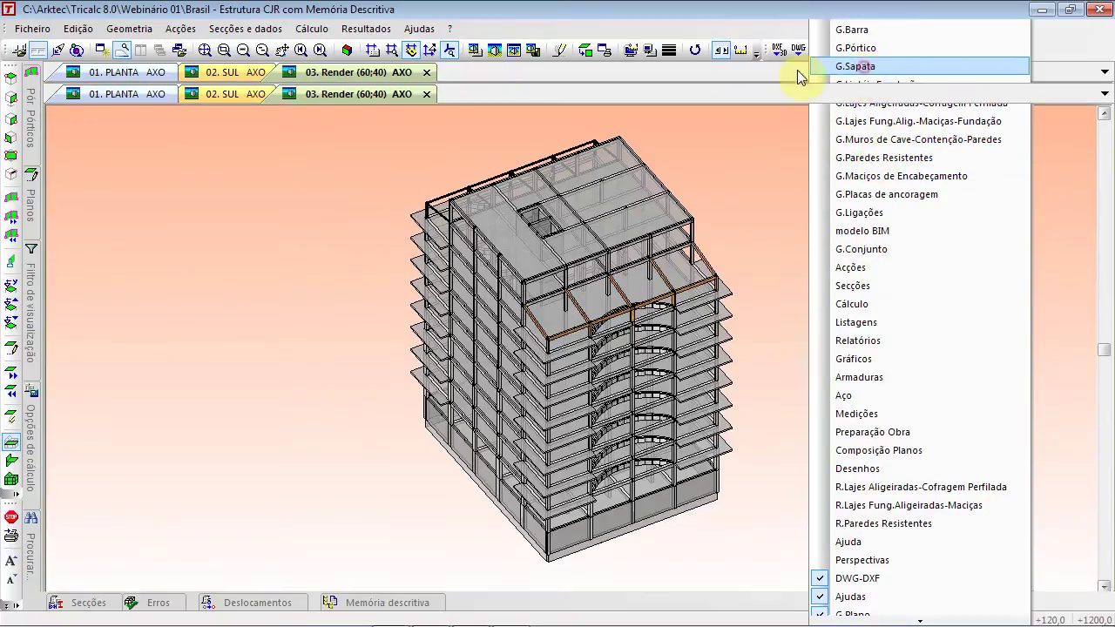
left_click_drag(25, 54, 255, 233)
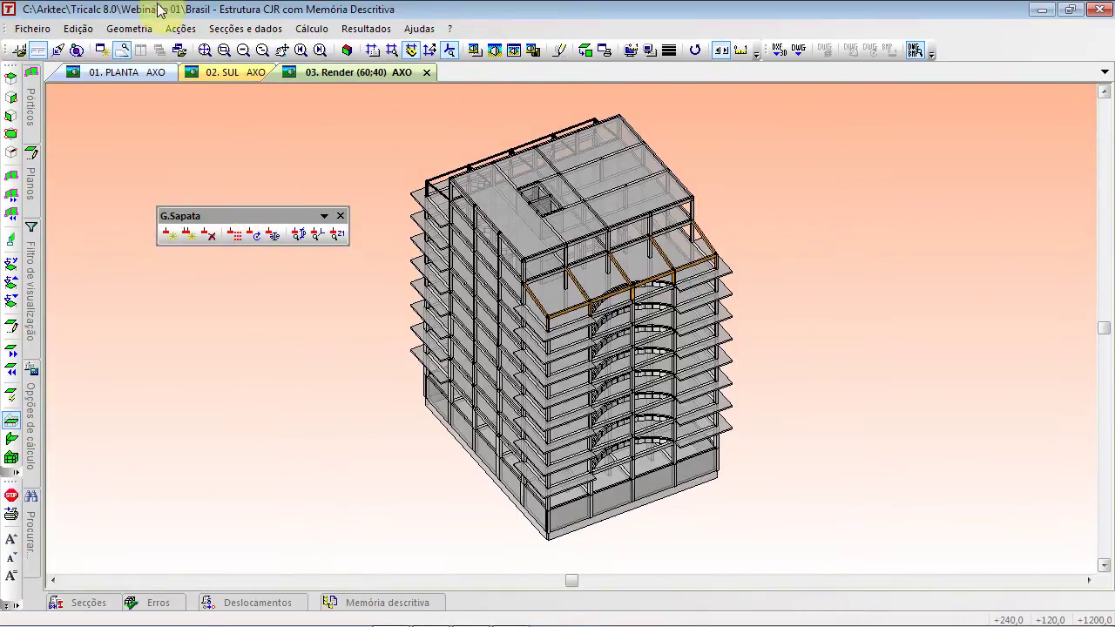
left_click(340, 216)
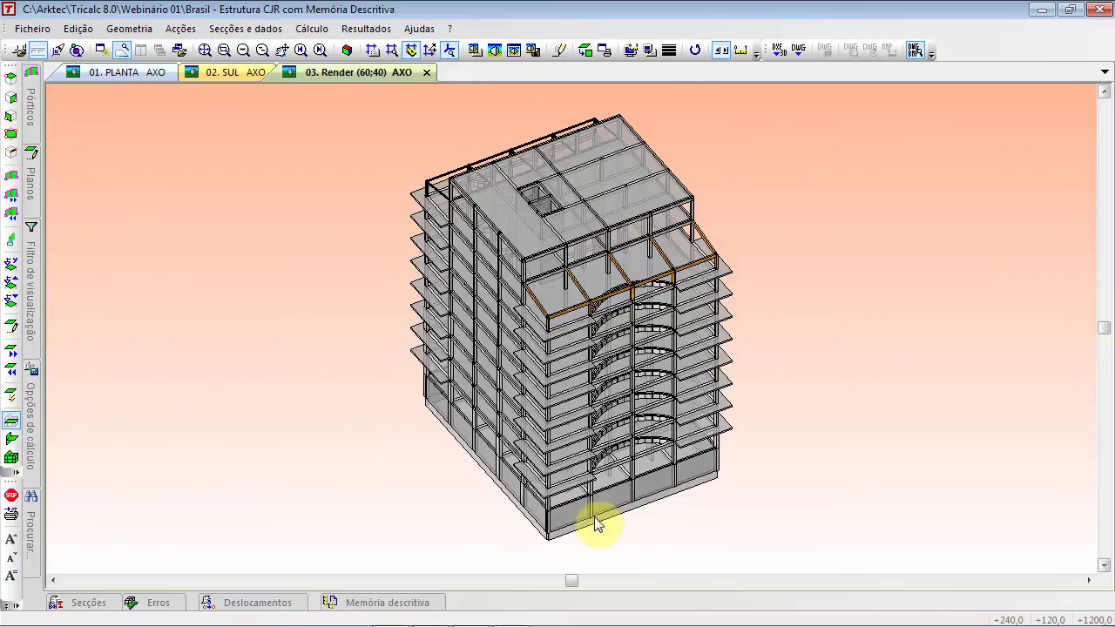
Display Pórtico 2 and then Pórtico 6 on its own in the render view
scroll(519, 225, "up", 1)
scroll(523, 225, "up", 2)
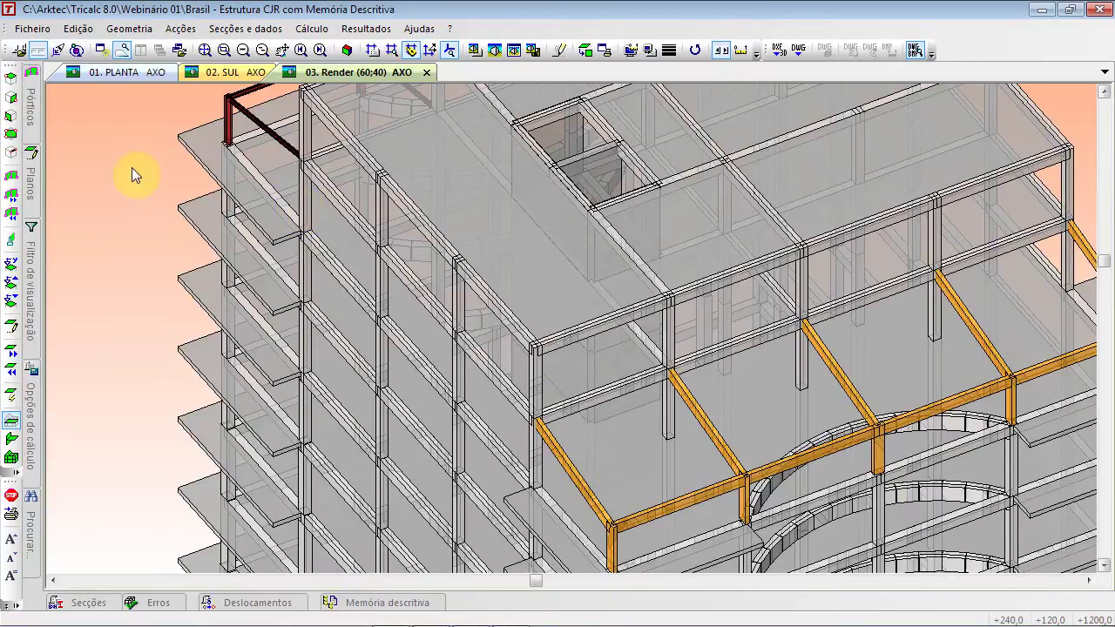
mouse_move(34, 102)
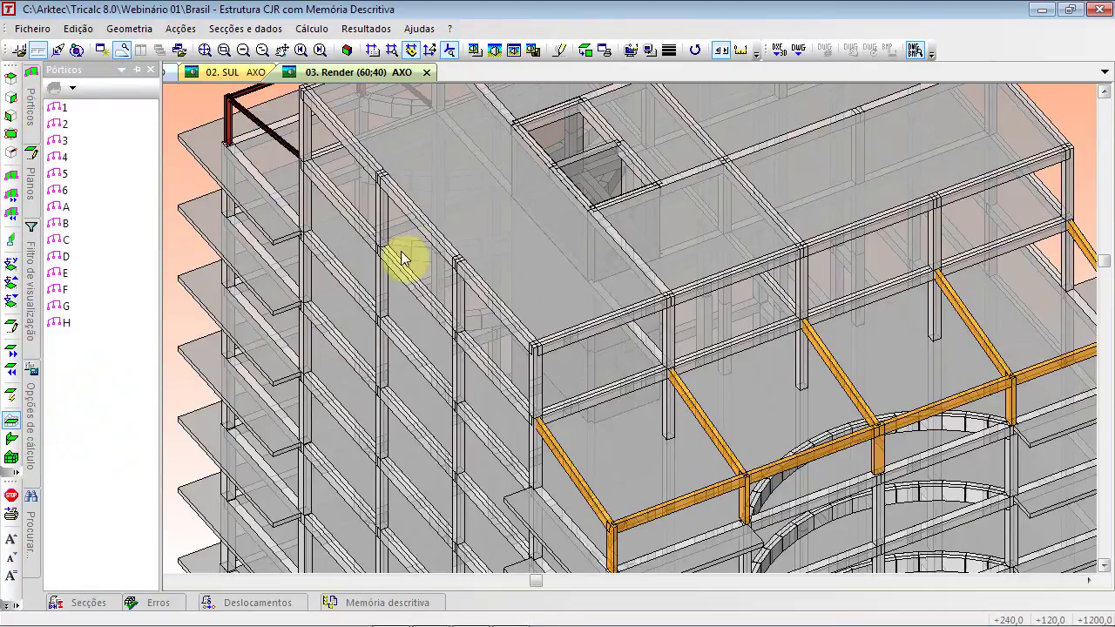
left_click(63, 123)
left_click(64, 190)
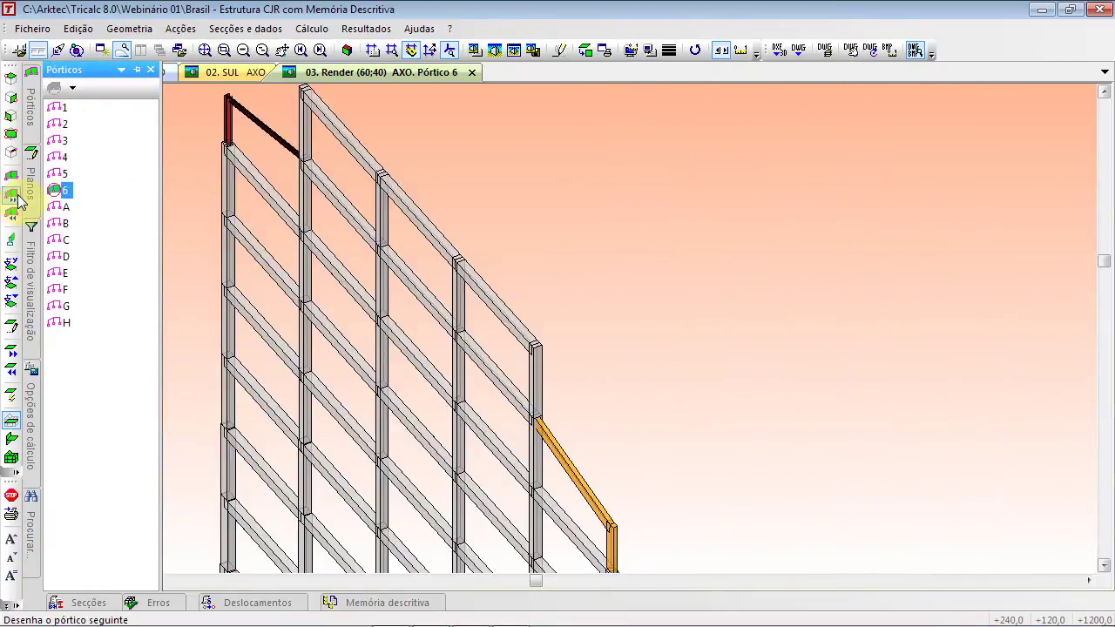
Display Plano 0 on its own in full, then switch the render view to Plano 900
mouse_move(29, 199)
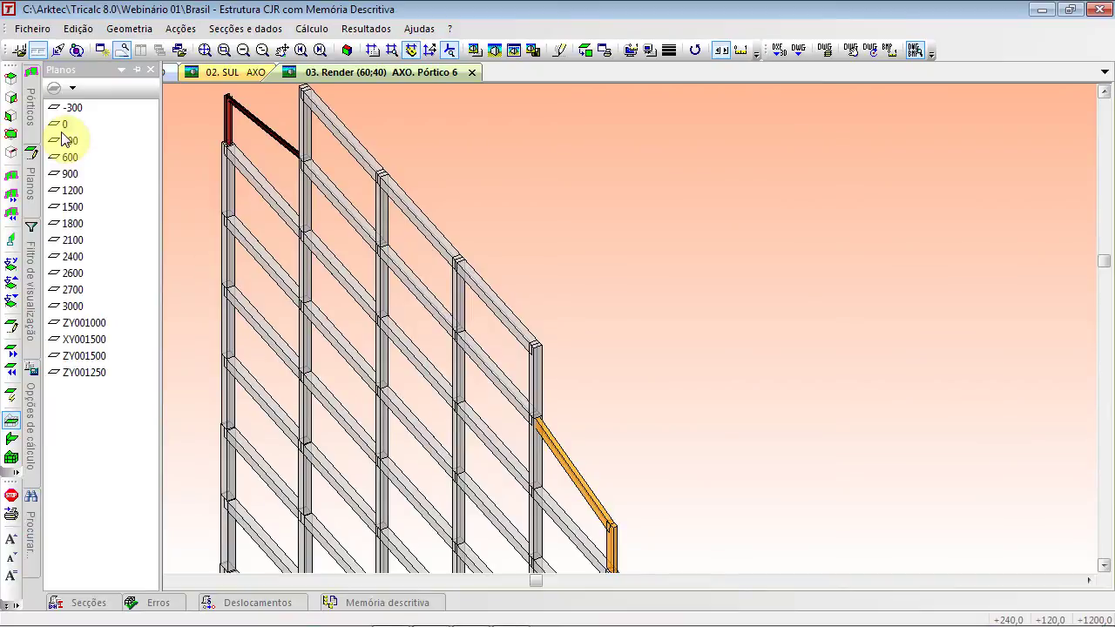
left_click(63, 126)
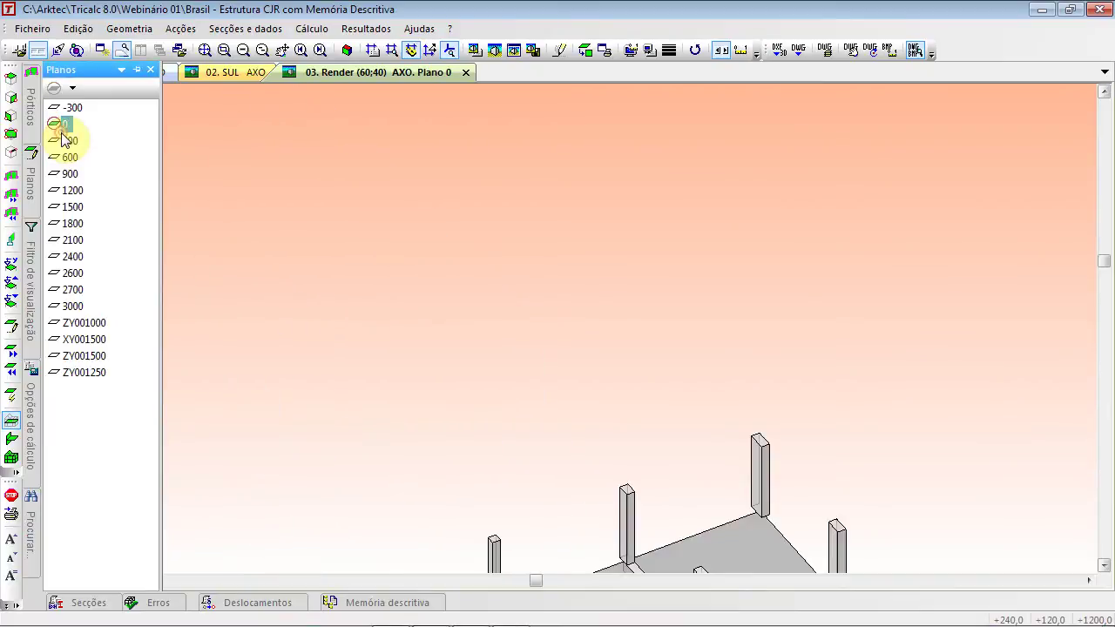
left_click(206, 51)
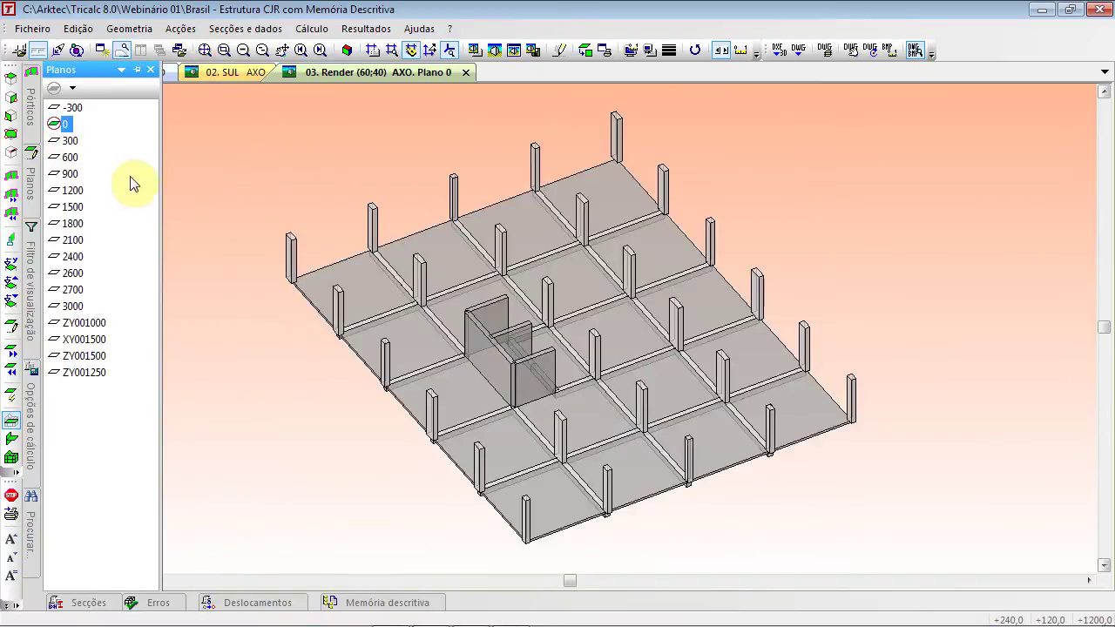
left_click(70, 174)
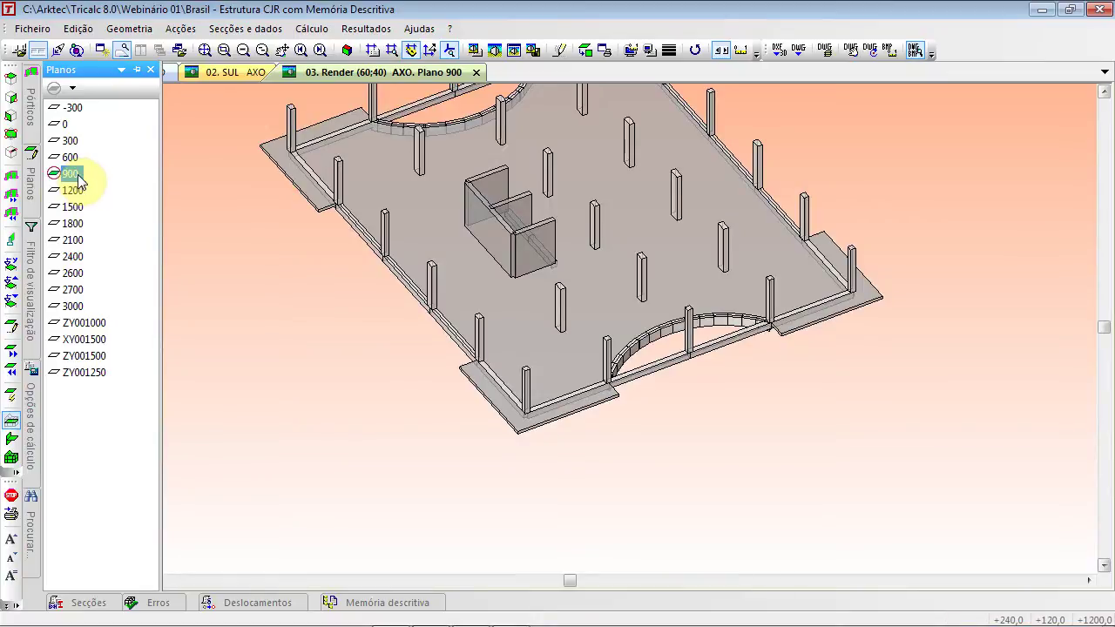
Toggle the visibility of the columns above the active plane and of the waffle and solid slabs, restoring both
mouse_move(31, 252)
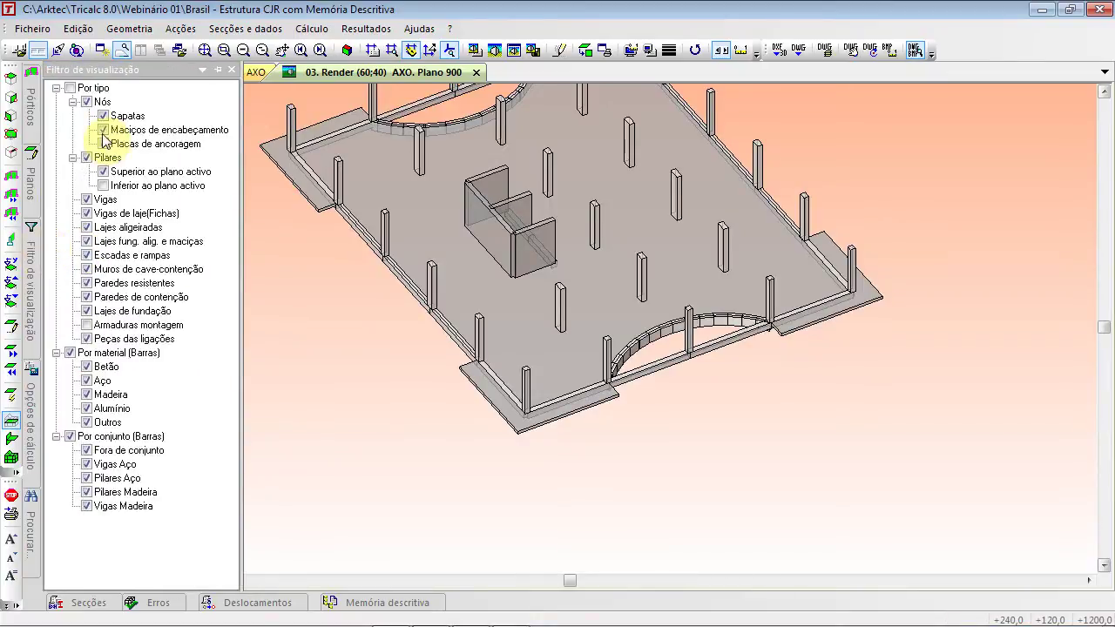
left_click(104, 174)
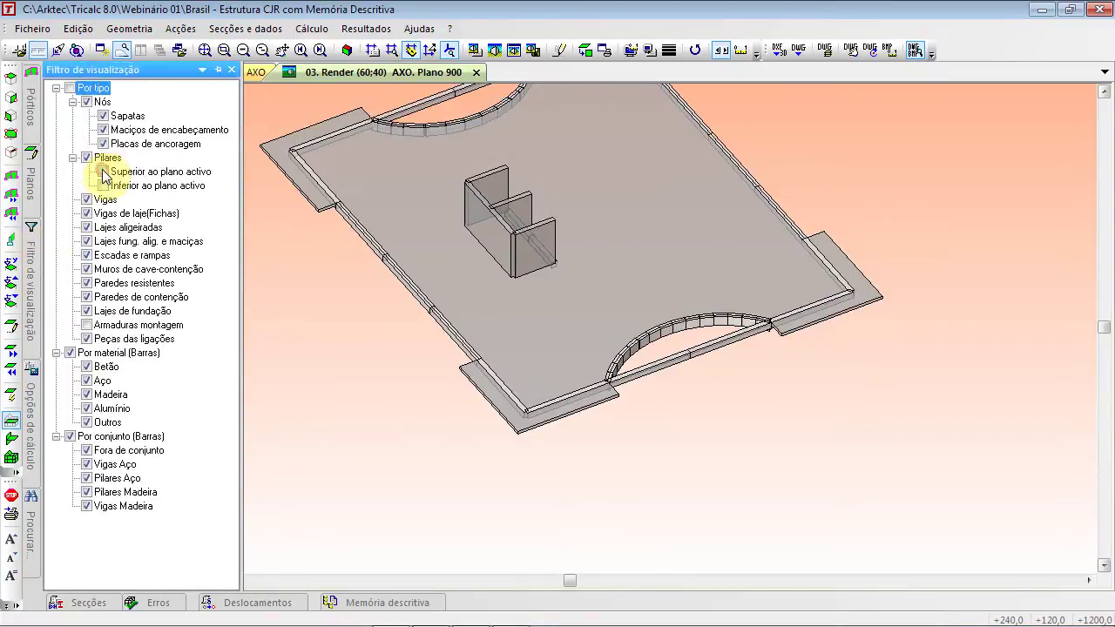
left_click(104, 174)
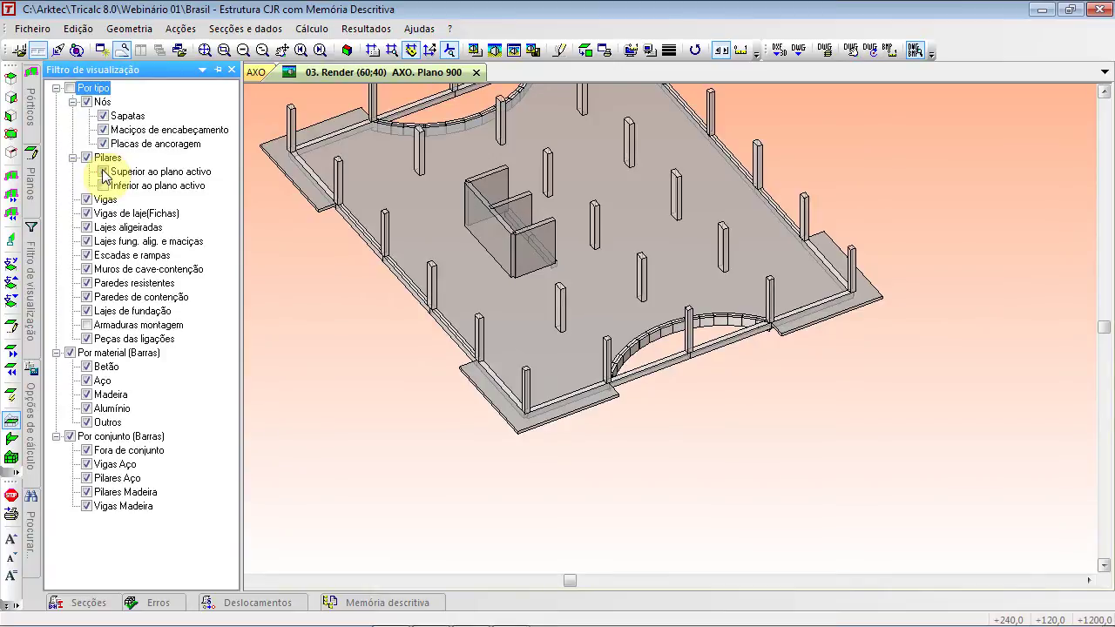
left_click(86, 242)
left_click(84, 243)
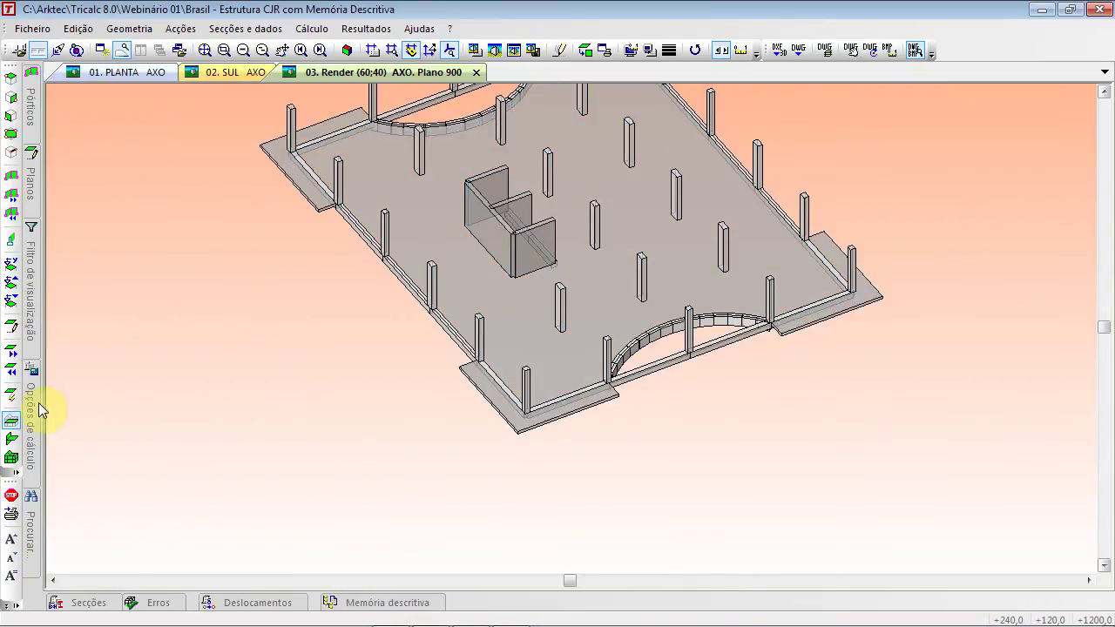
View the general bar reinforcement calculation options and close them without changes
mouse_move(38, 403)
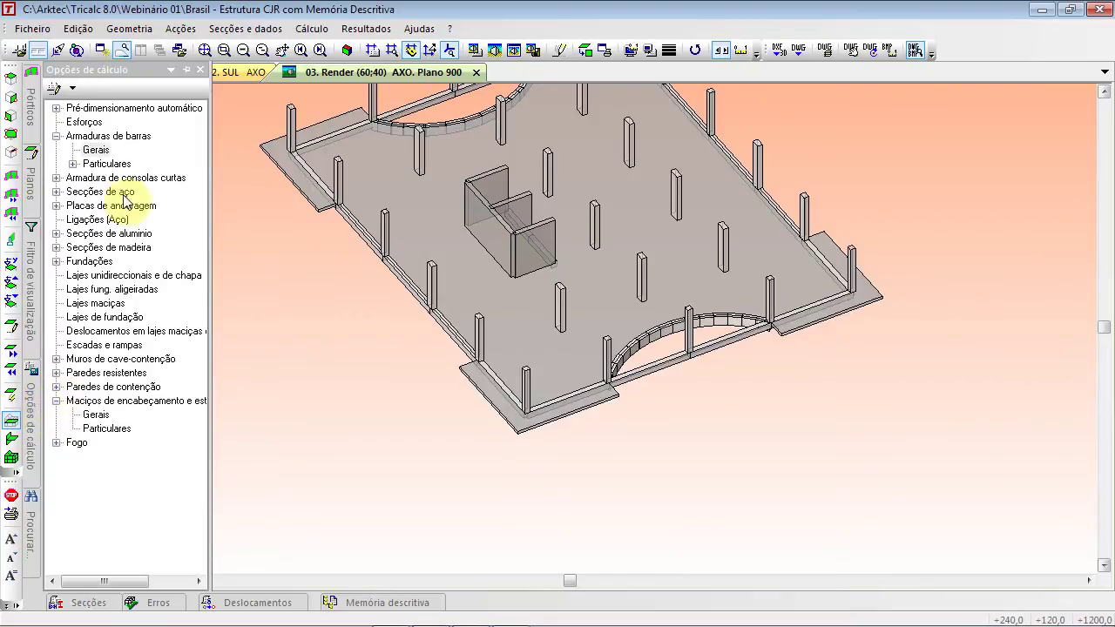
double_click(98, 151)
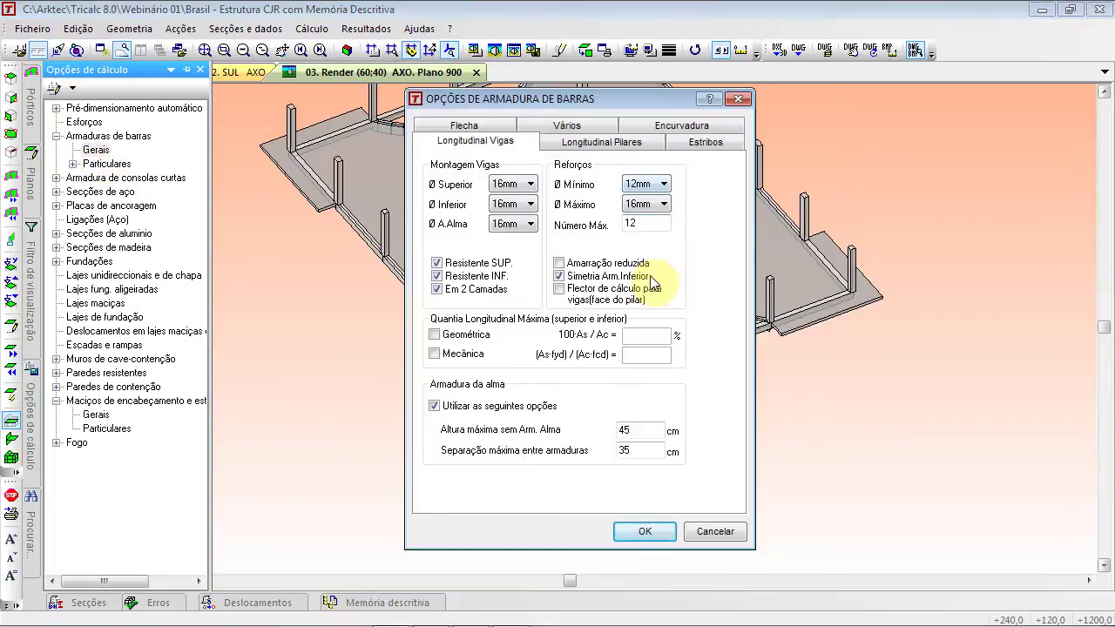
left_click(707, 542)
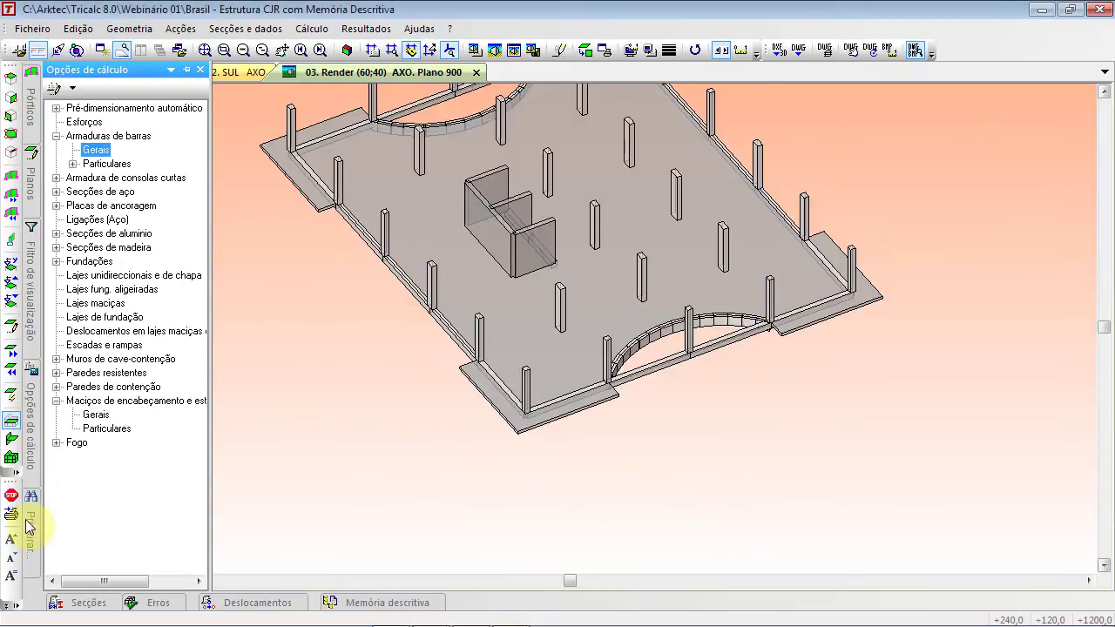
Look over the search, Memória descritiva, Erros, Secções and Deslocamentos information windows
mouse_move(29, 526)
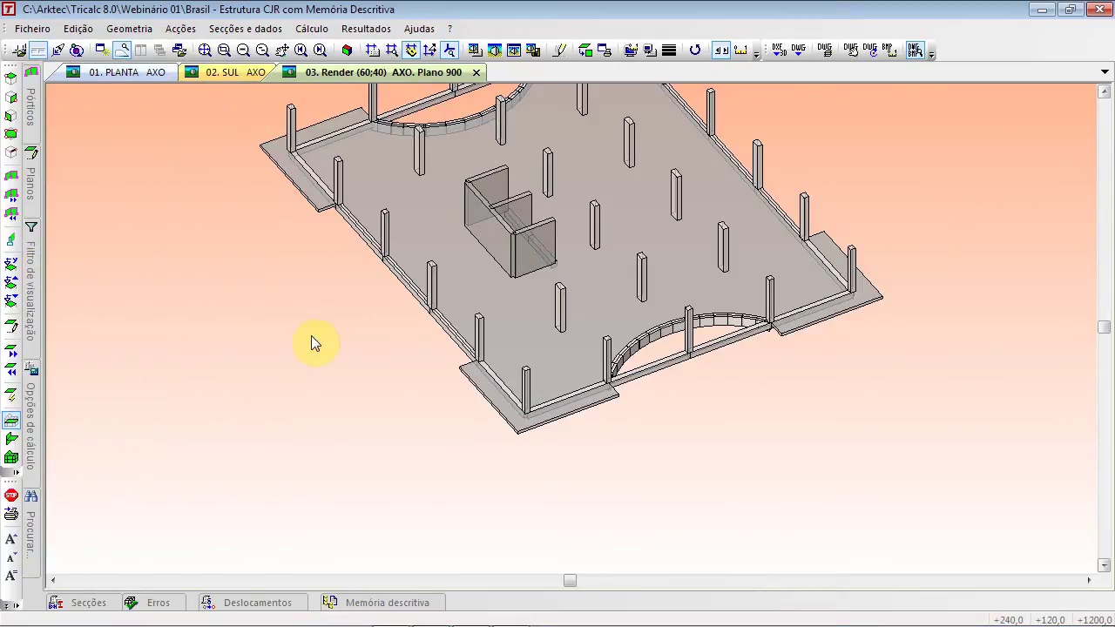
mouse_move(225, 600)
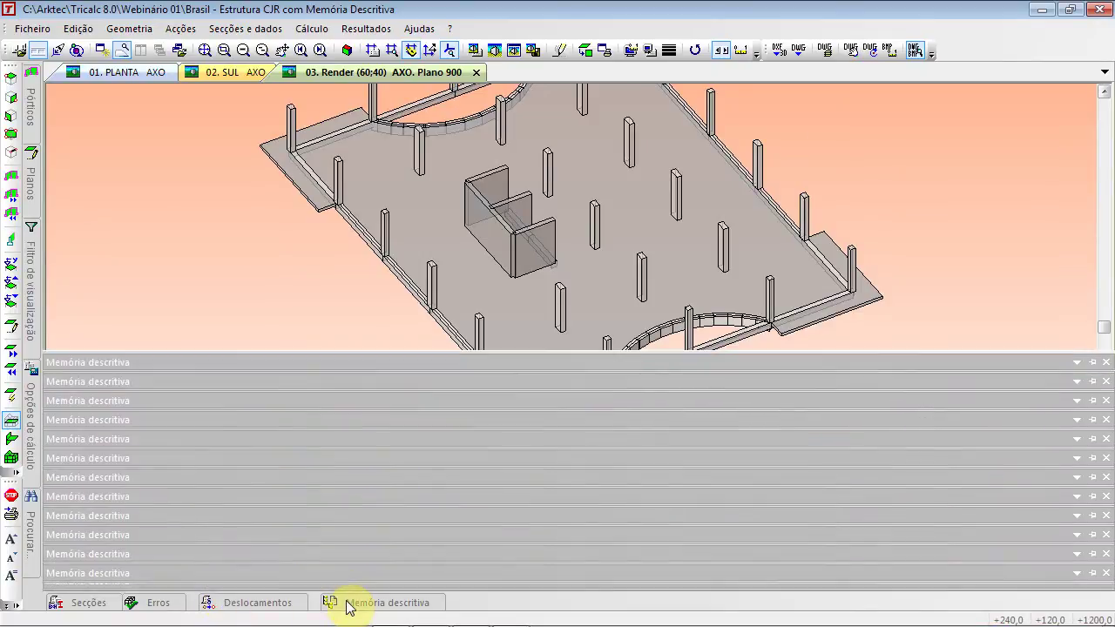
mouse_move(148, 604)
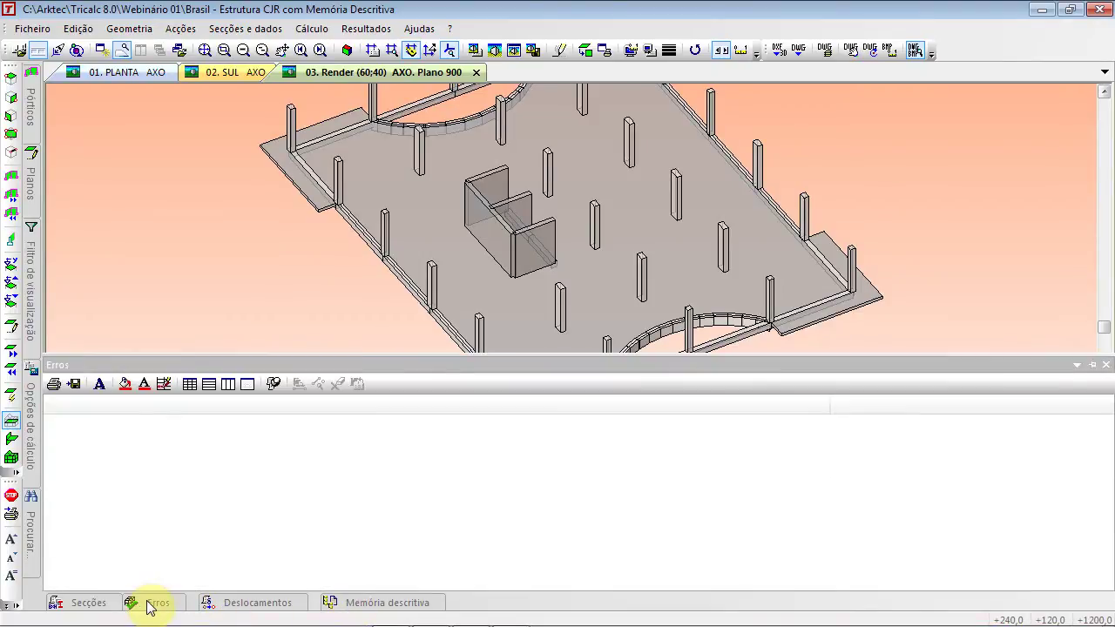
mouse_move(87, 603)
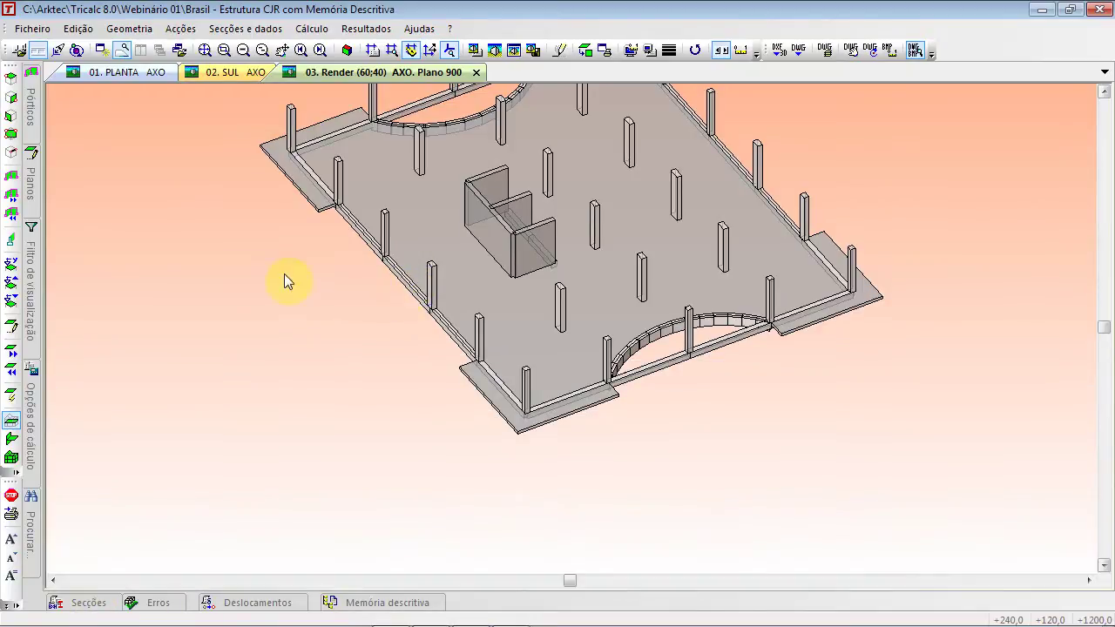
middle_click_drag(350, 213, 269, 316)
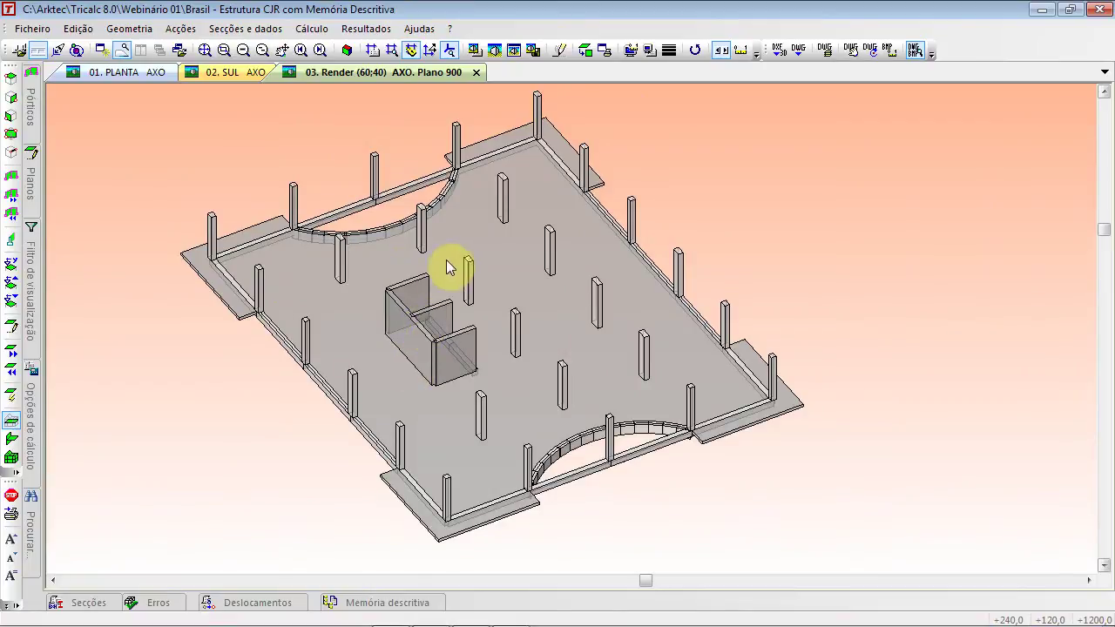
mouse_move(259, 608)
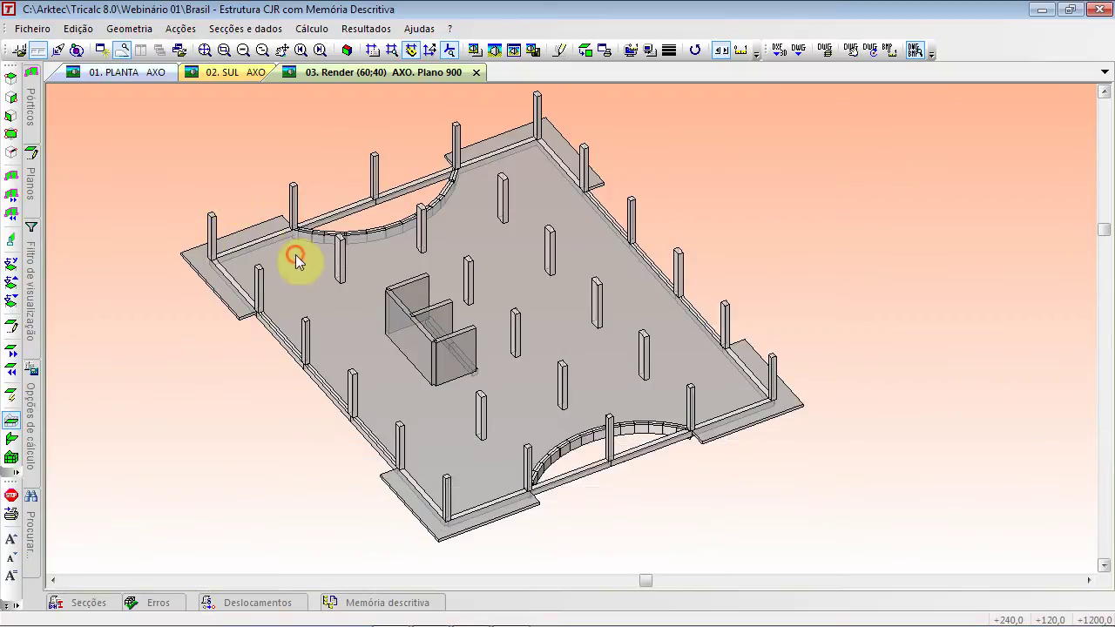
Examine the Plano 900 floor from several angles and distances, turning the render view to 120;50
left_click(205, 50)
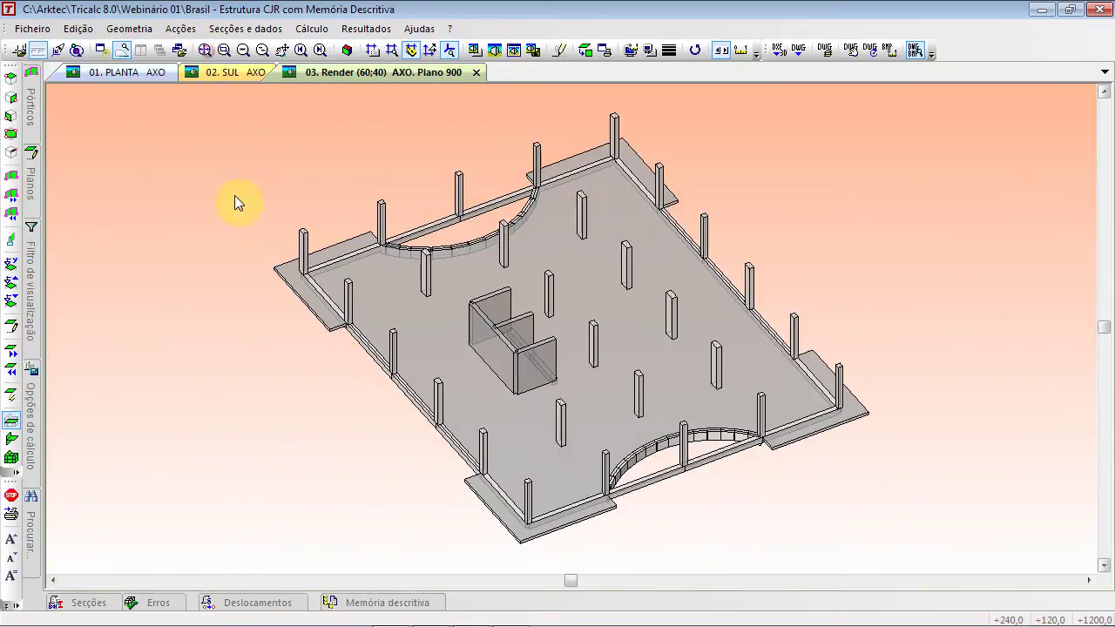
middle_click_drag(250, 206, 558, 448)
scroll(498, 353, "up", 4)
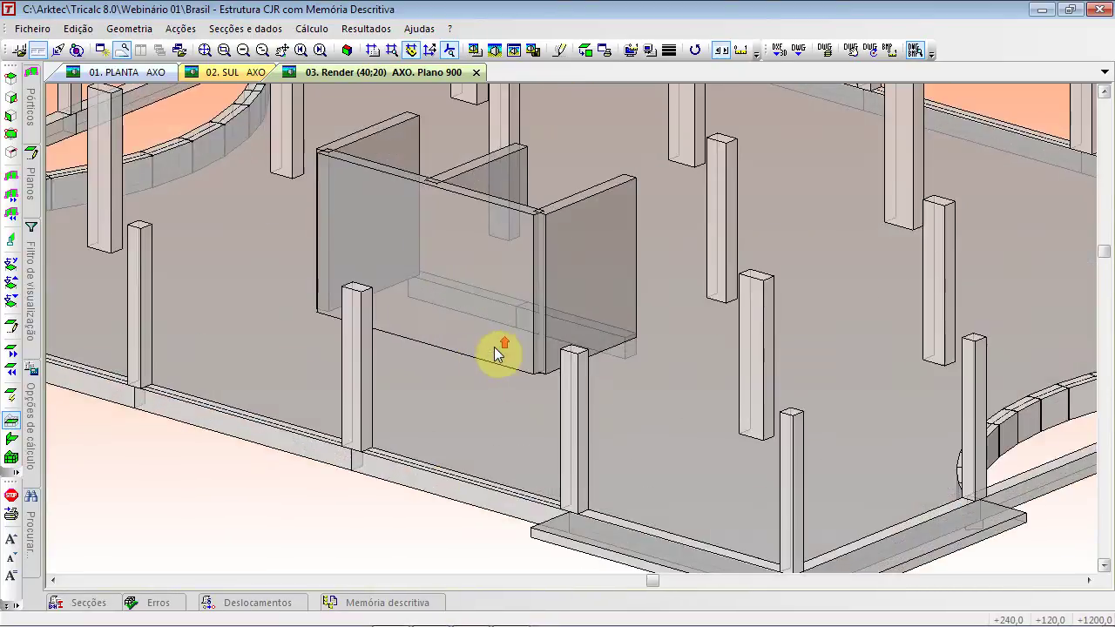
scroll(497, 354, "down", 4)
middle_click_drag(634, 293, 565, 431)
scroll(564, 433, "up", 4, "ctrl")
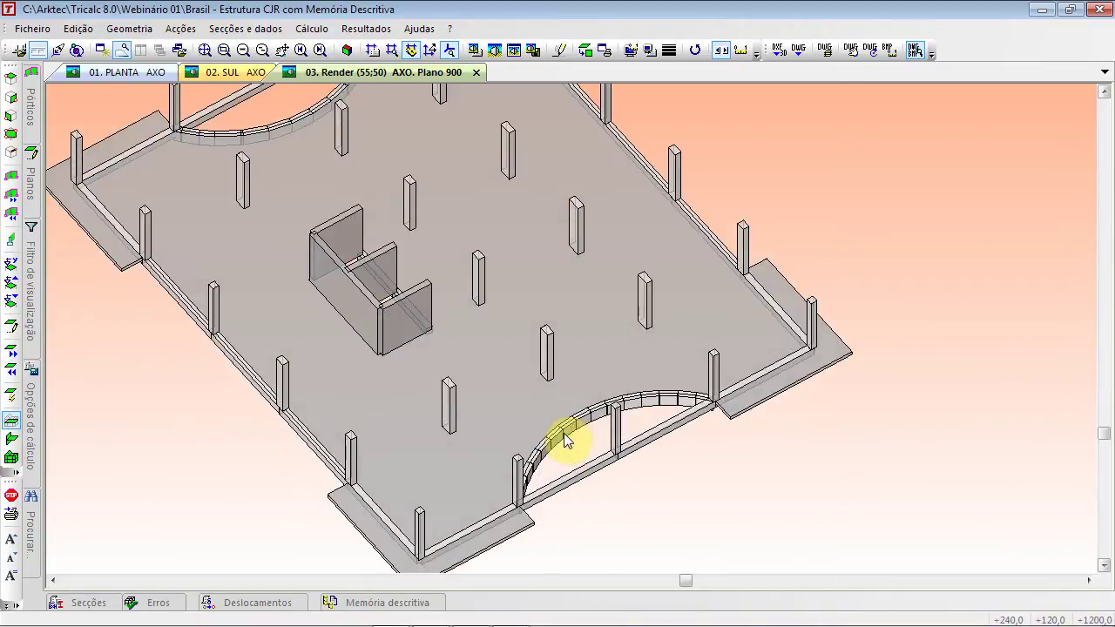
scroll(564, 438, "up", 13, "shift")
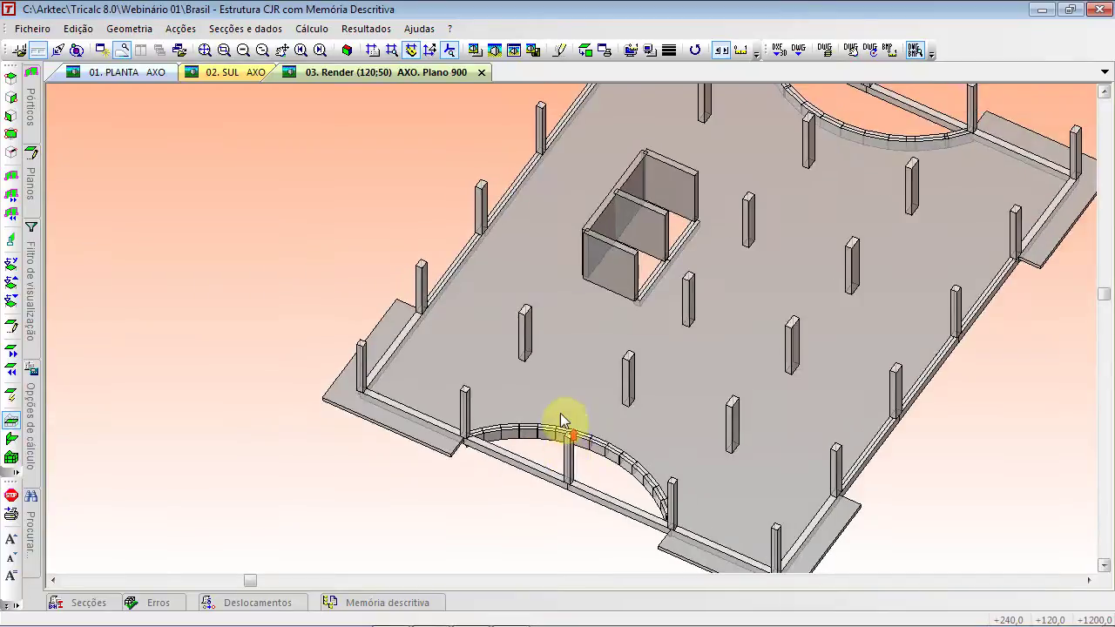
Turn the Plano 900 view to 130;35, switch it to wireframe display and fit the whole floor in view
scroll(562, 421, "up", 2, "shift")
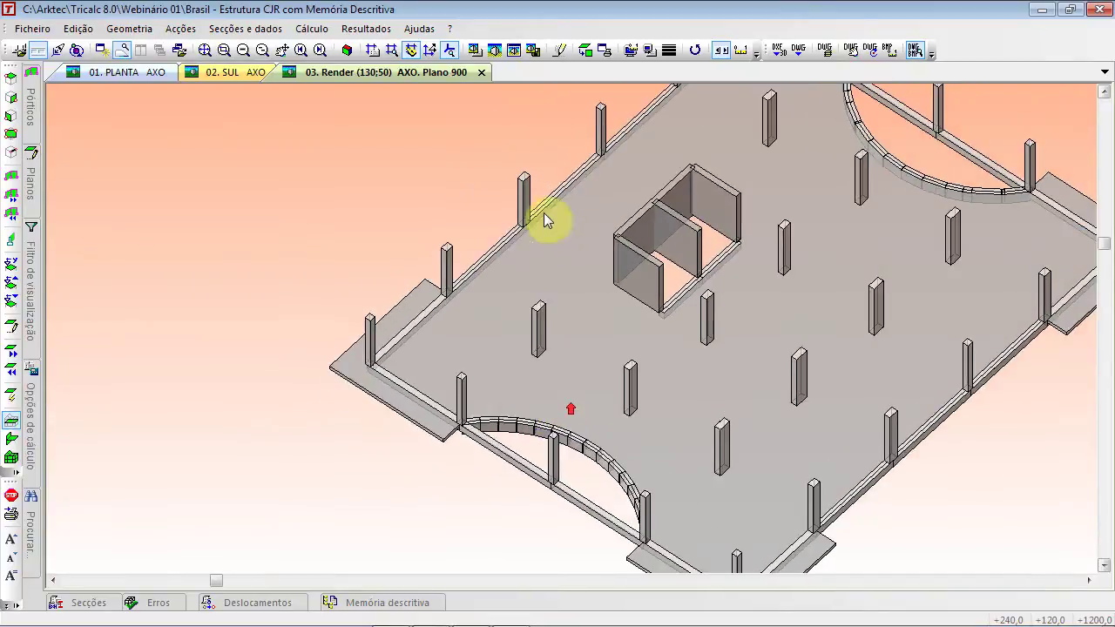
left_click(203, 52)
scroll(505, 369, "down", 3, "ctrl")
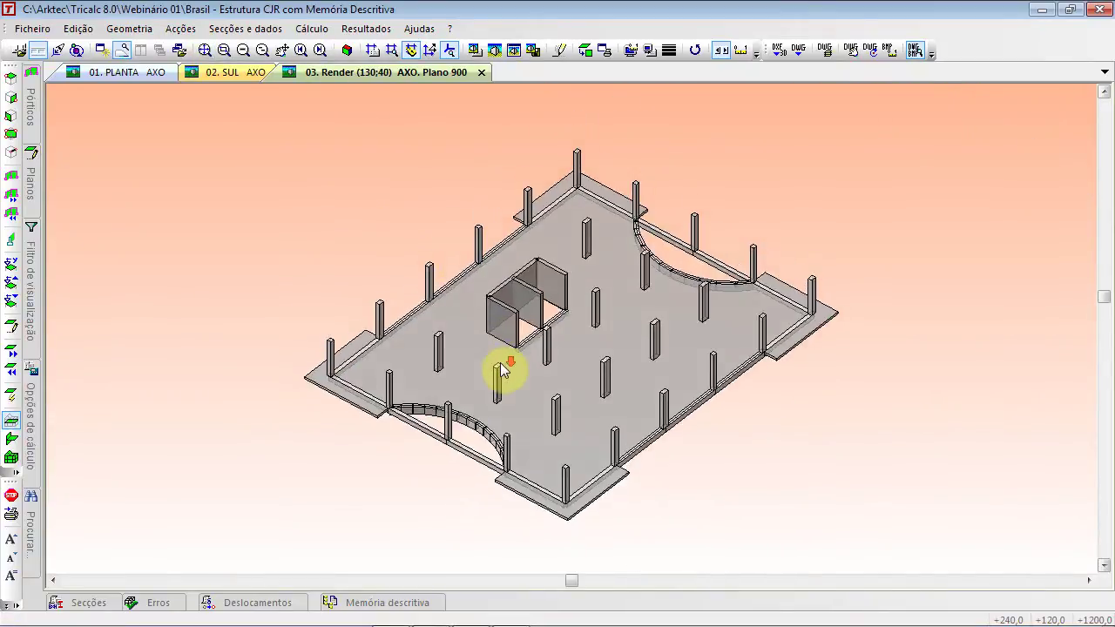
left_click(515, 52)
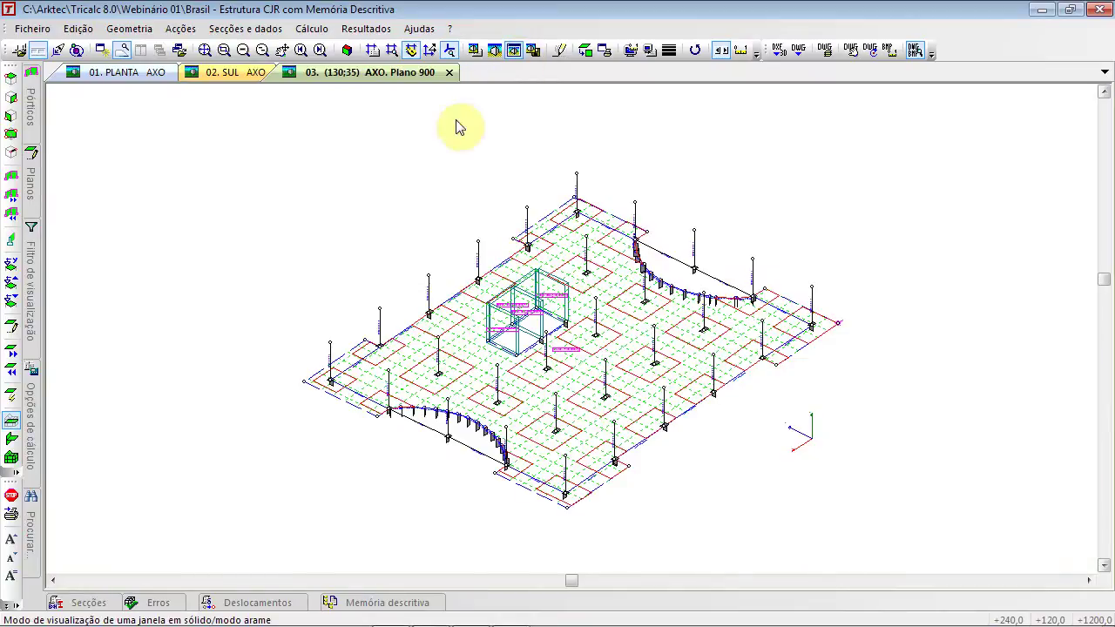
left_click(203, 51)
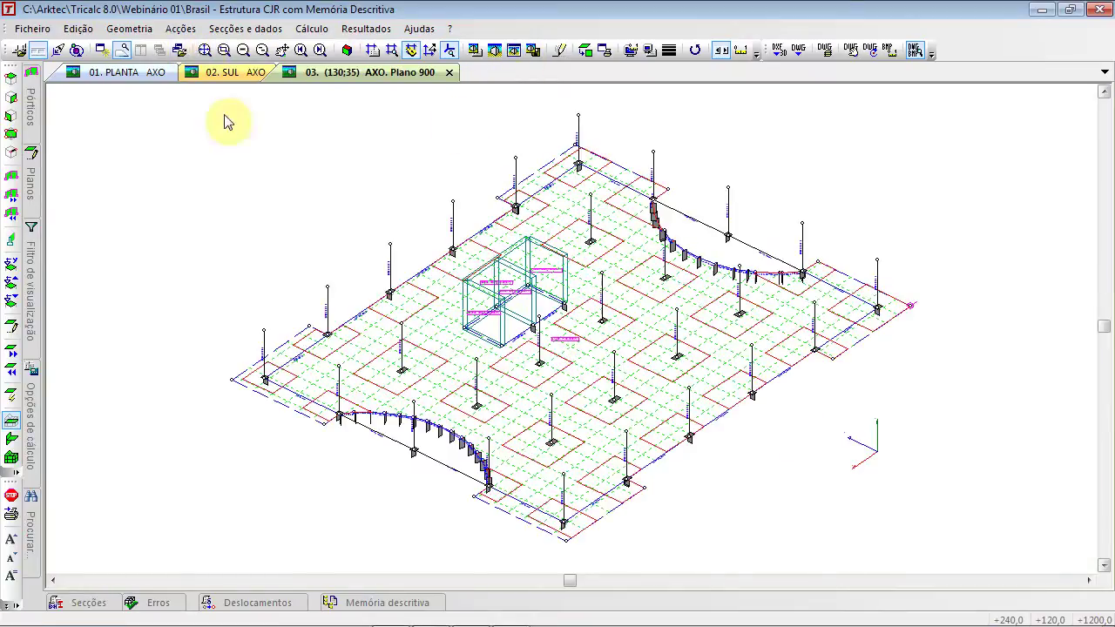
Enable Desenhar modelo arame in the render options and display the Plano 900 floor as a render
left_click(479, 54)
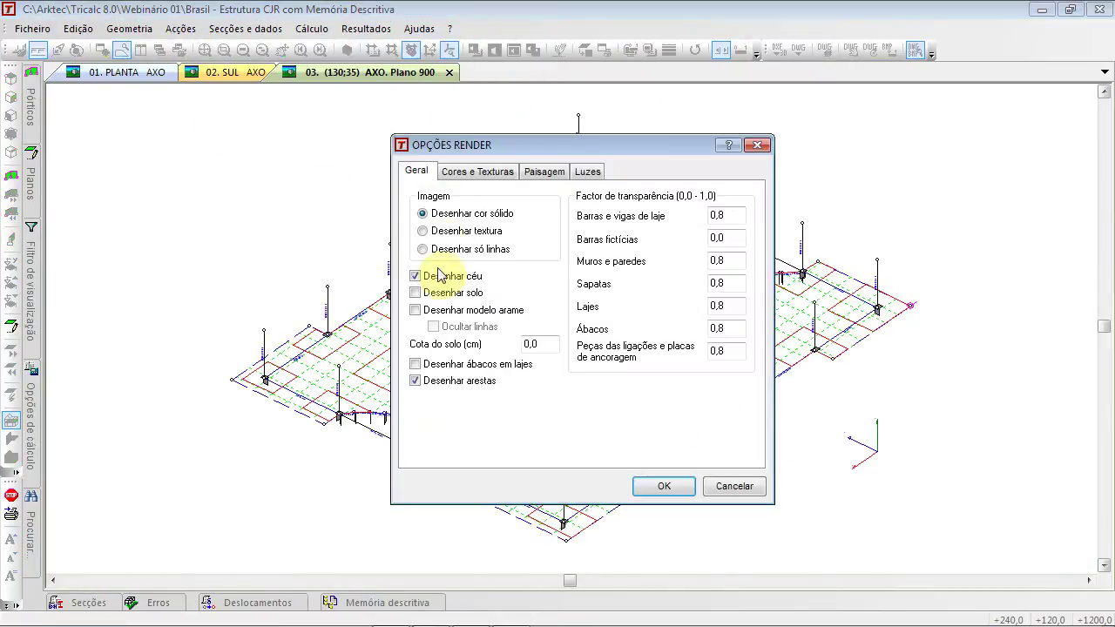
left_click(440, 309)
left_click(659, 488)
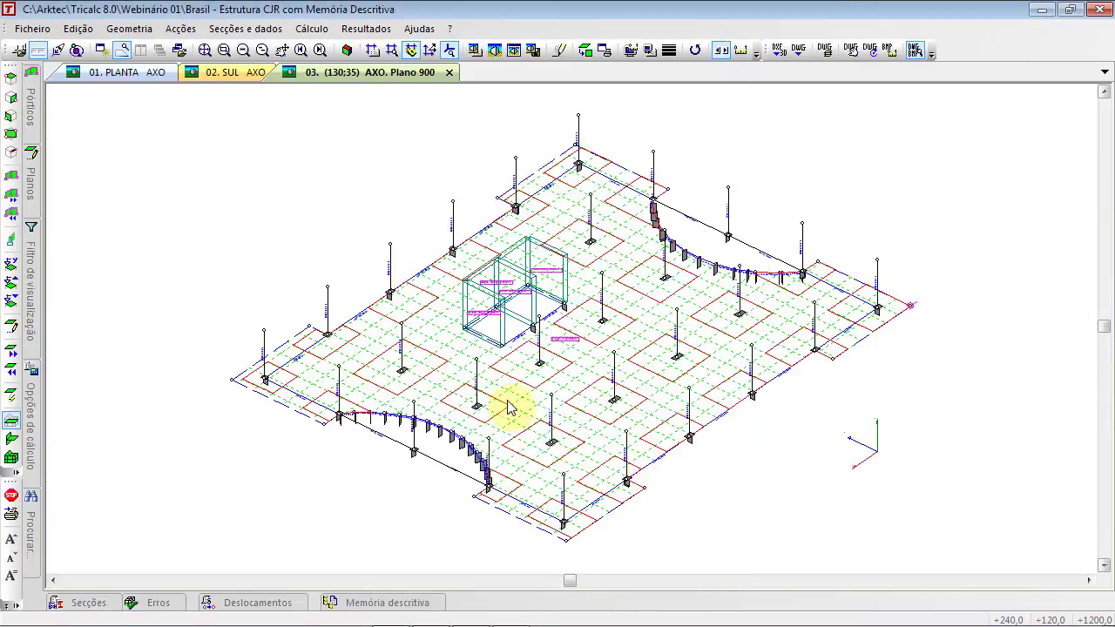
left_click(532, 52)
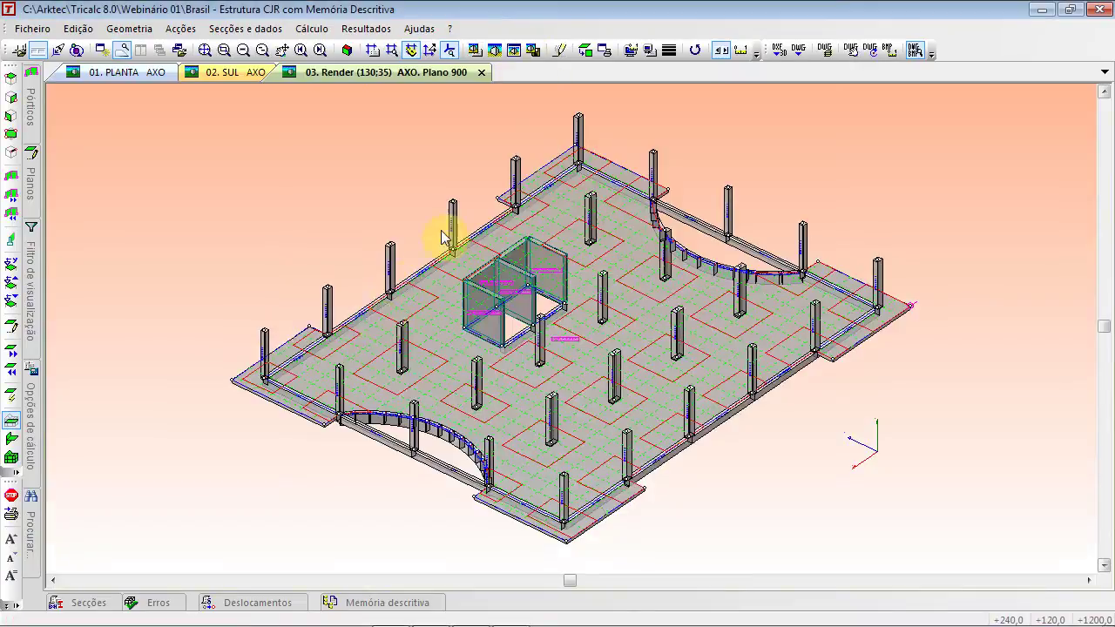
Examine the column and beam section labels on the combined render and wireframe floor, ending with the whole floor in view
scroll(340, 338, "up", 2)
scroll(339, 338, "up", 3)
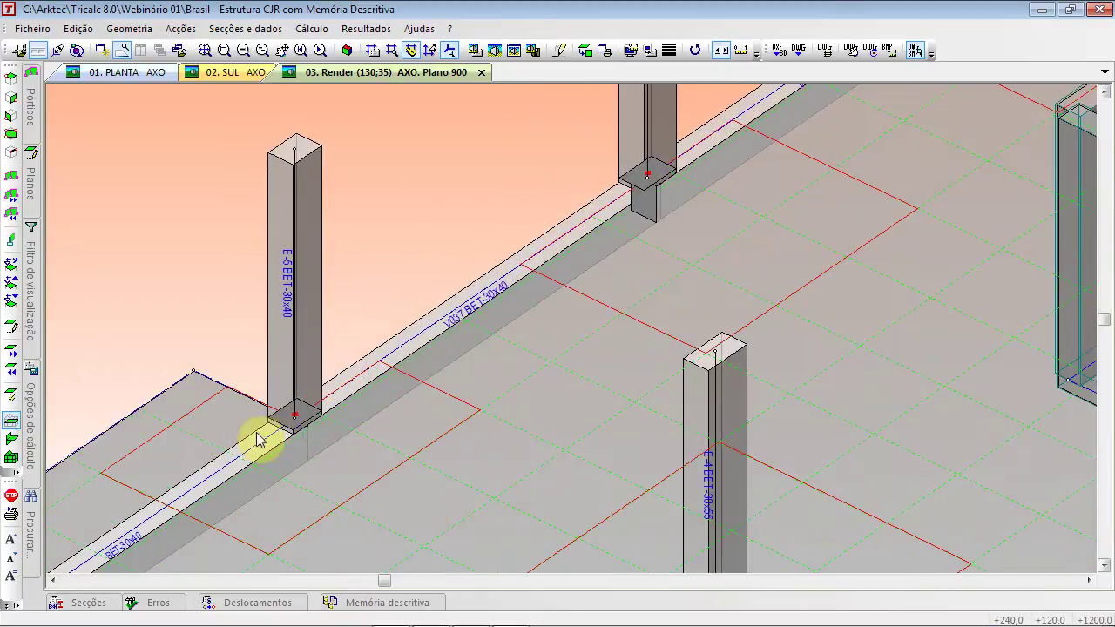
scroll(671, 205, "down", 4)
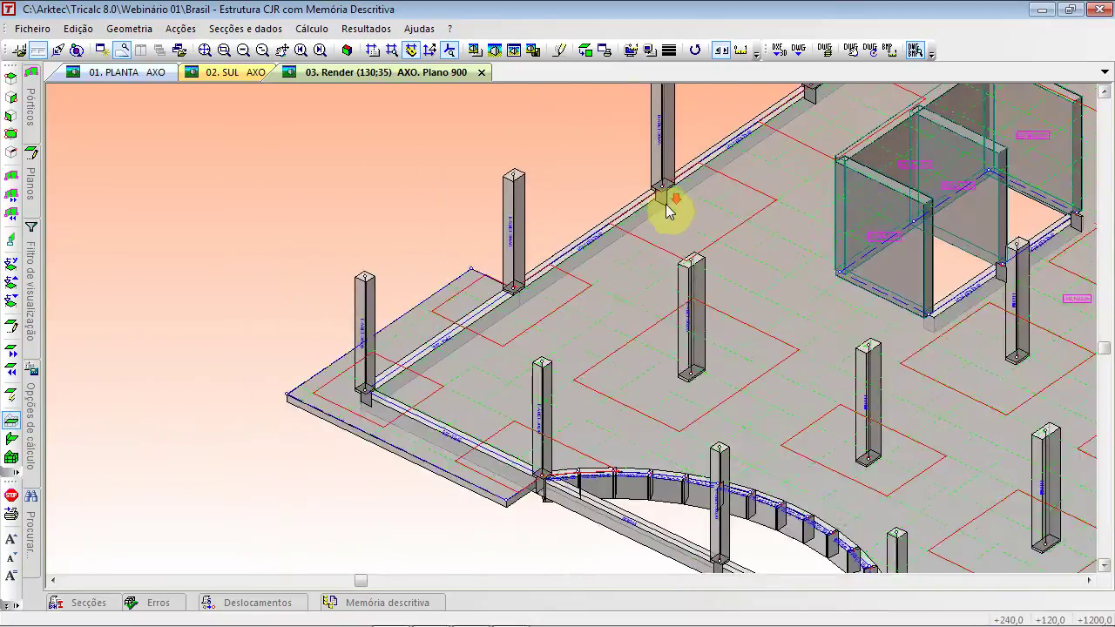
scroll(599, 356, "up", 2)
scroll(600, 356, "up", 5)
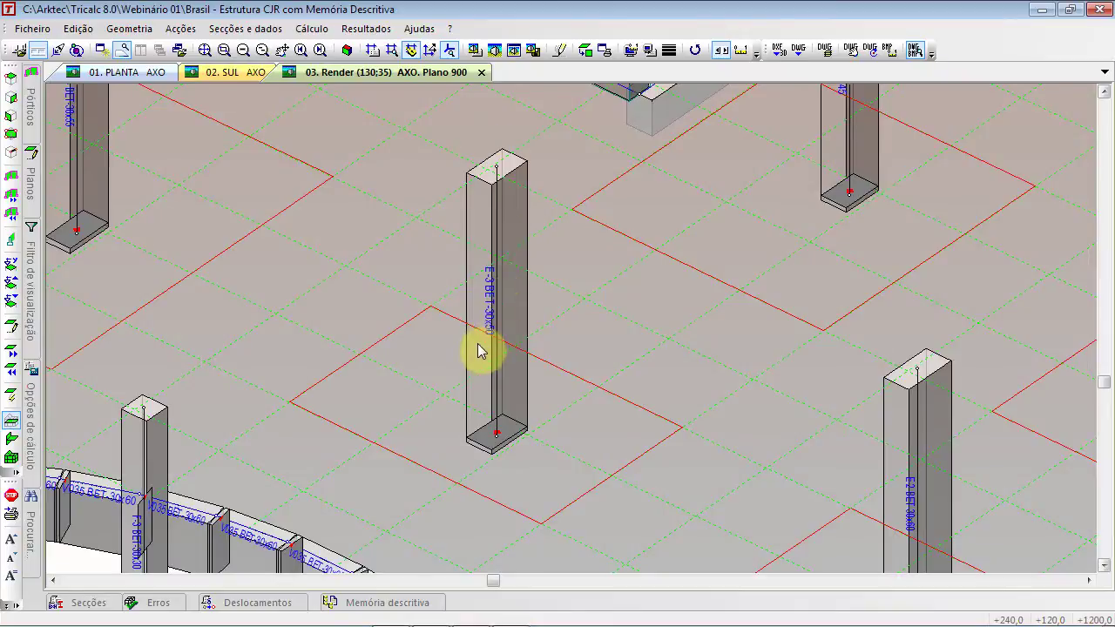
scroll(505, 341, "up", 2)
scroll(510, 337, "down", 5)
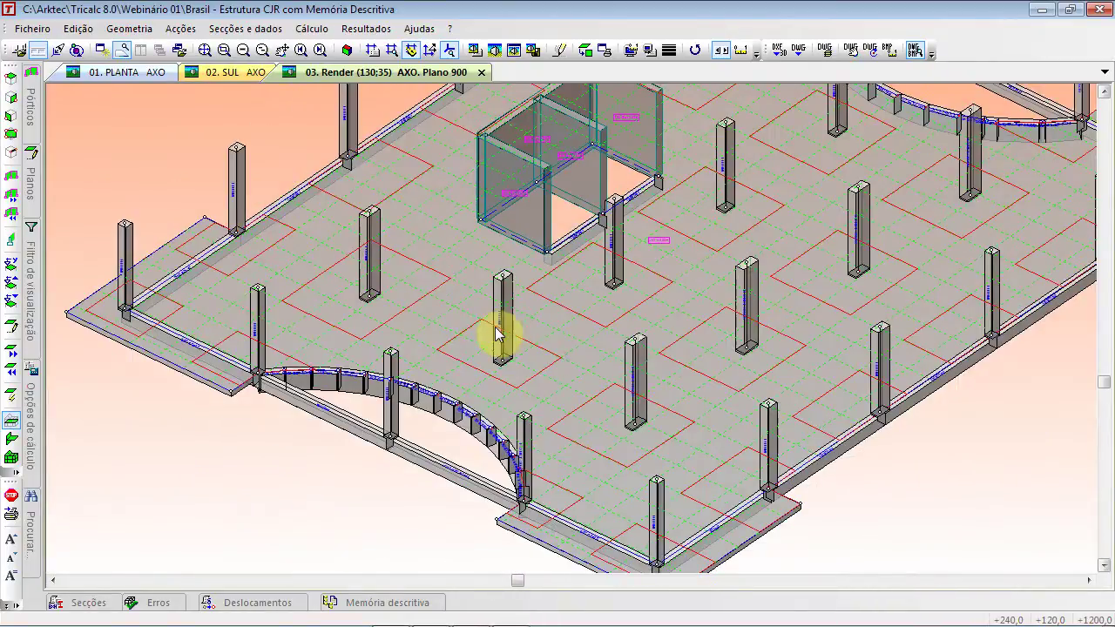
left_click(205, 51)
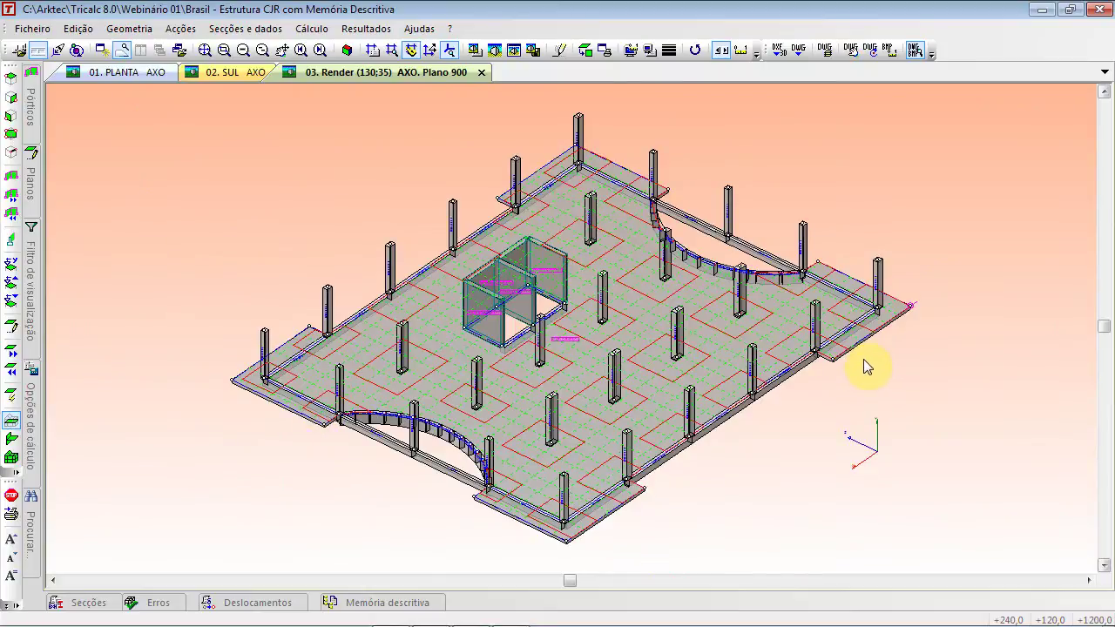
key("alt+Tab")
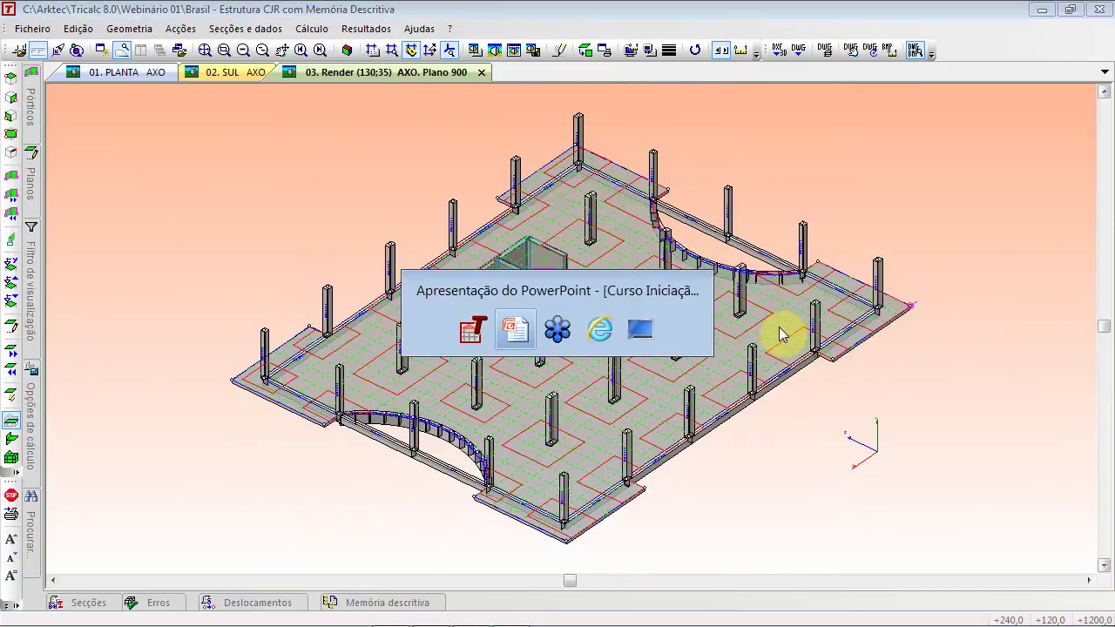
left_click(779, 327)
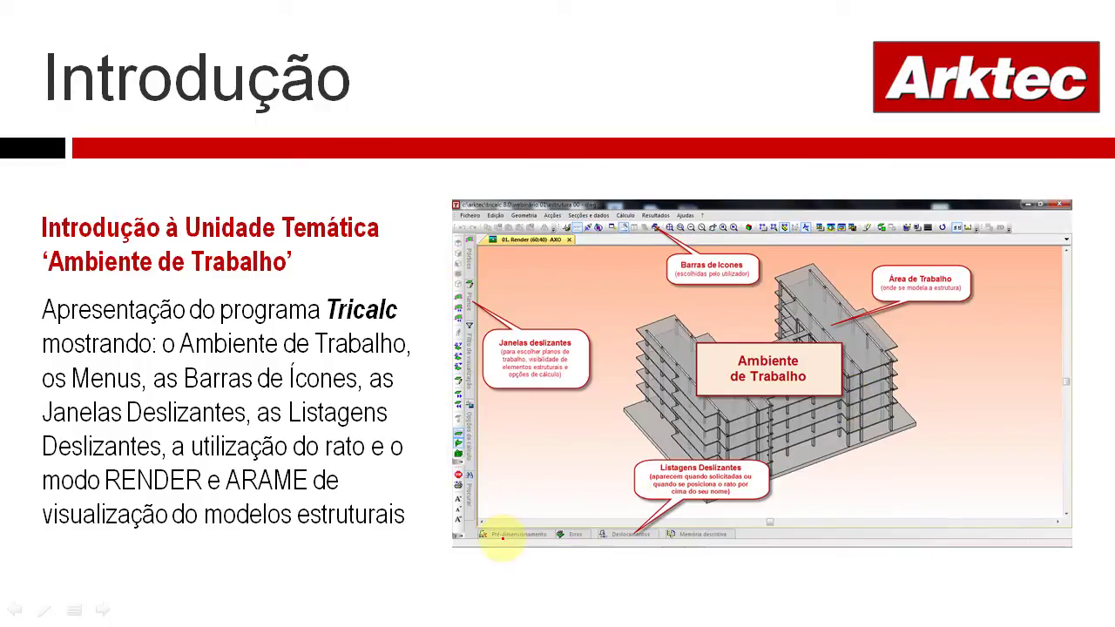
mouse_move(481, 552)
left_mouse_down()
mouse_move(608, 551)
mouse_move(650, 519)
mouse_move(491, 553)
mouse_move(494, 567)
left_mouse_up()
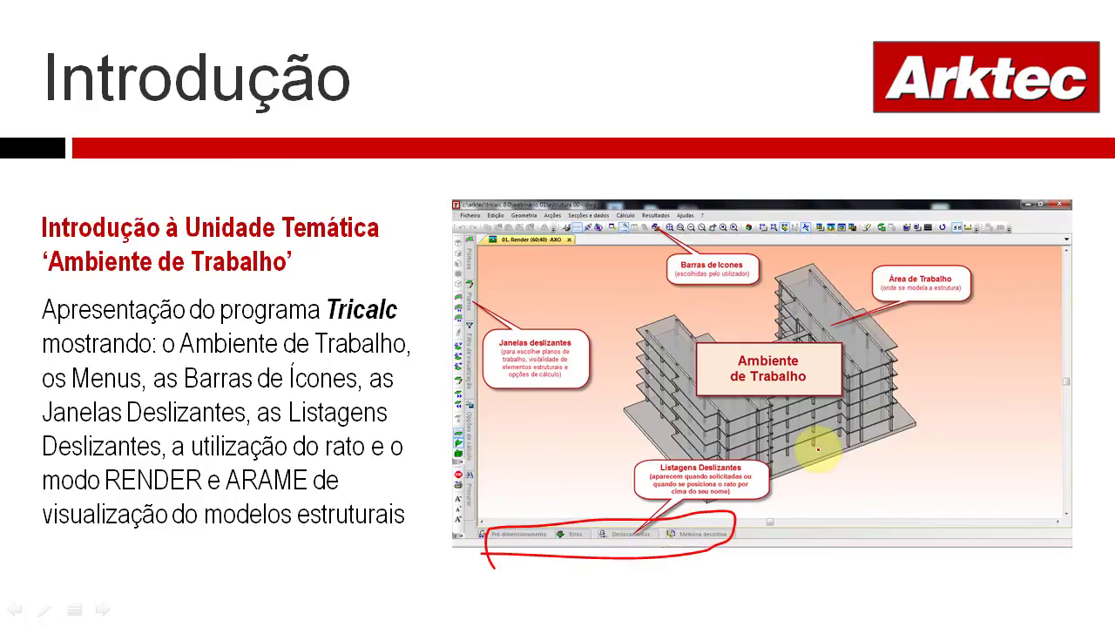
key("Right")
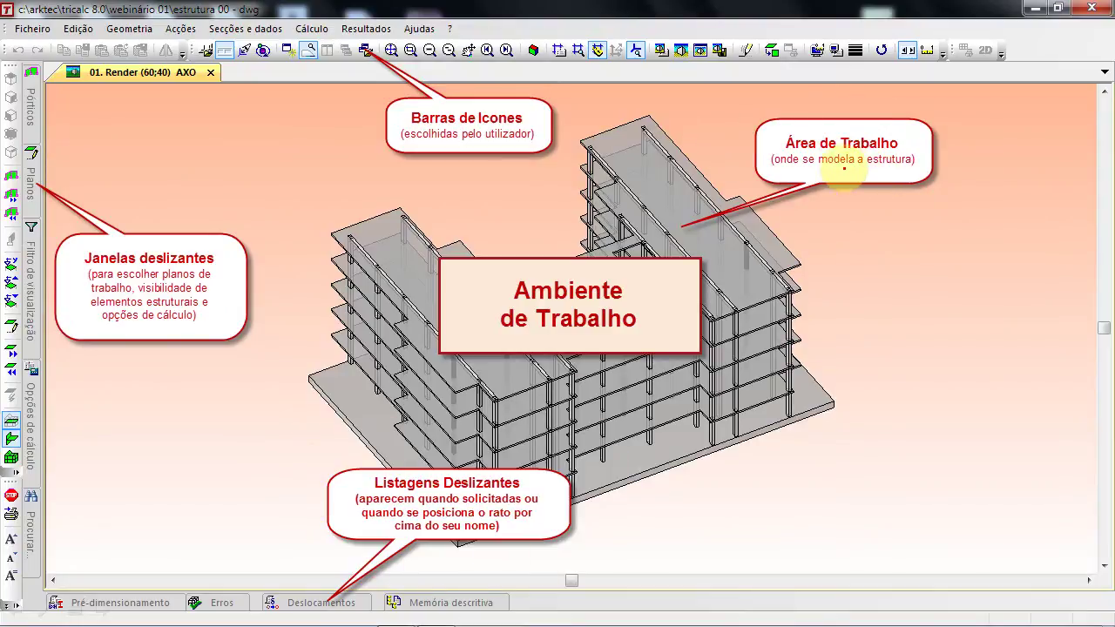
key("Right")
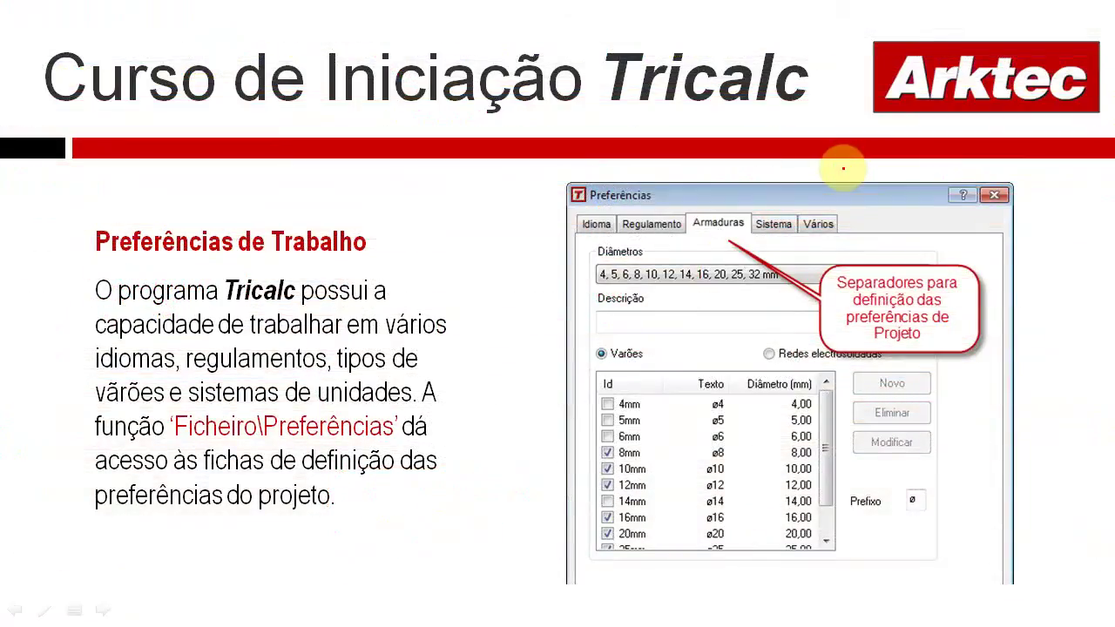
key("alt+Tab")
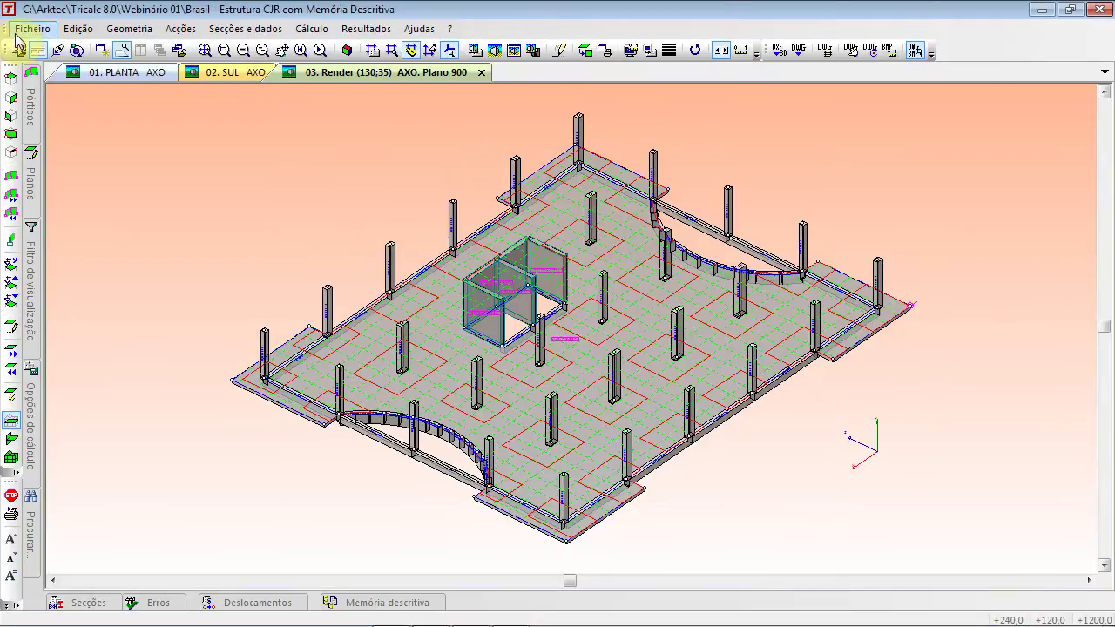
Open the program preferences, look over the language options and show the list of design regulations
left_click(28, 28)
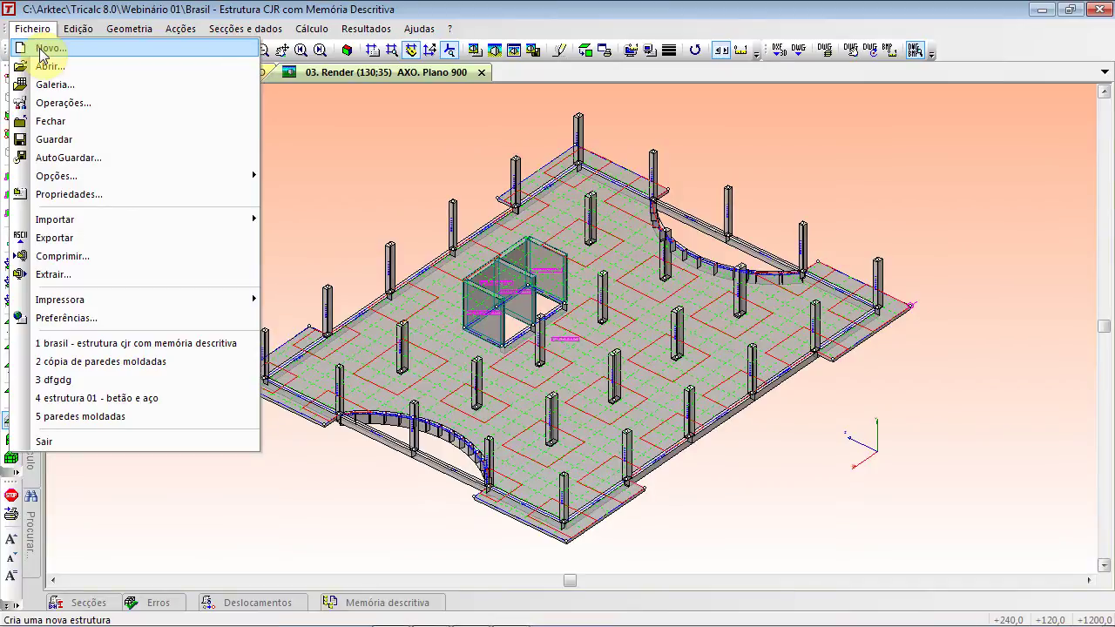
left_click(120, 329)
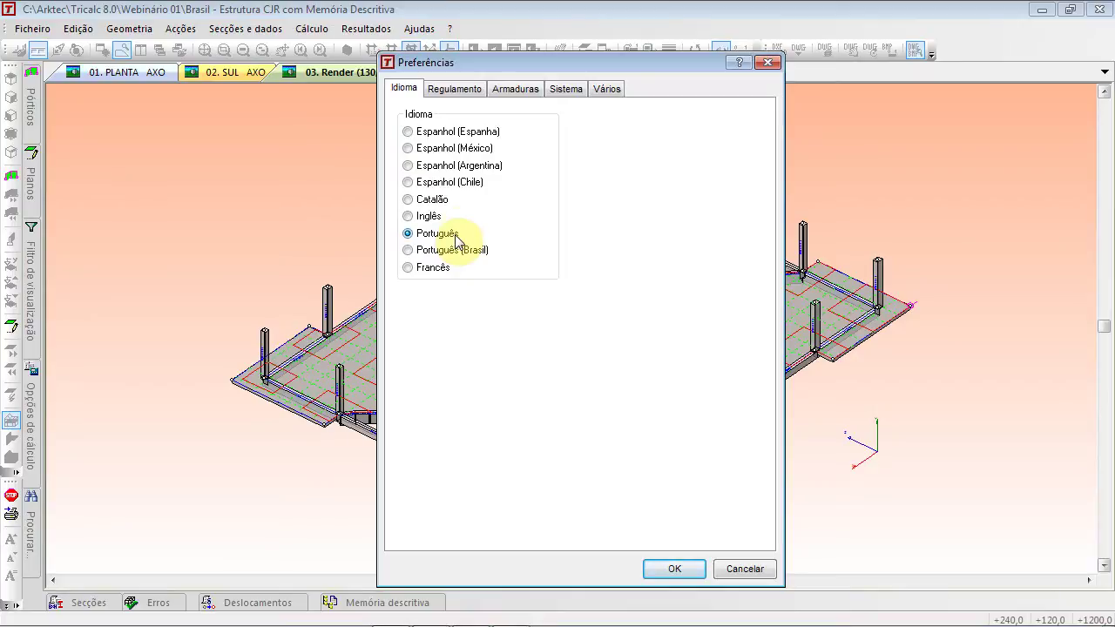
left_click(454, 92)
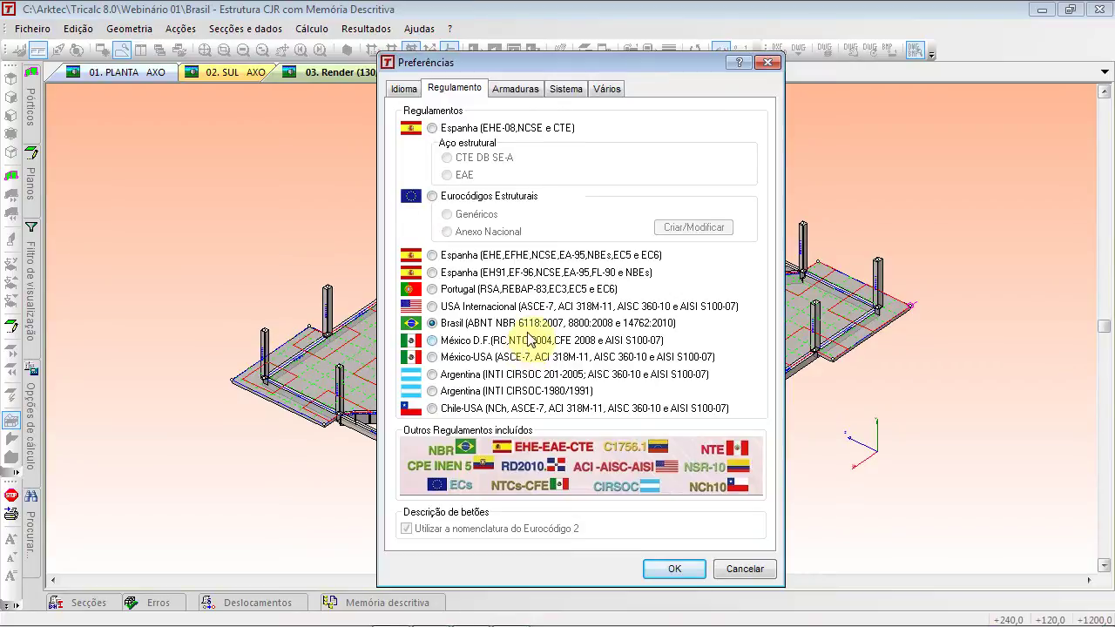
Try the Portugal, Eurocódigos Estruturais and USA Internacional regulations, then reselect Brasil
left_click(440, 299)
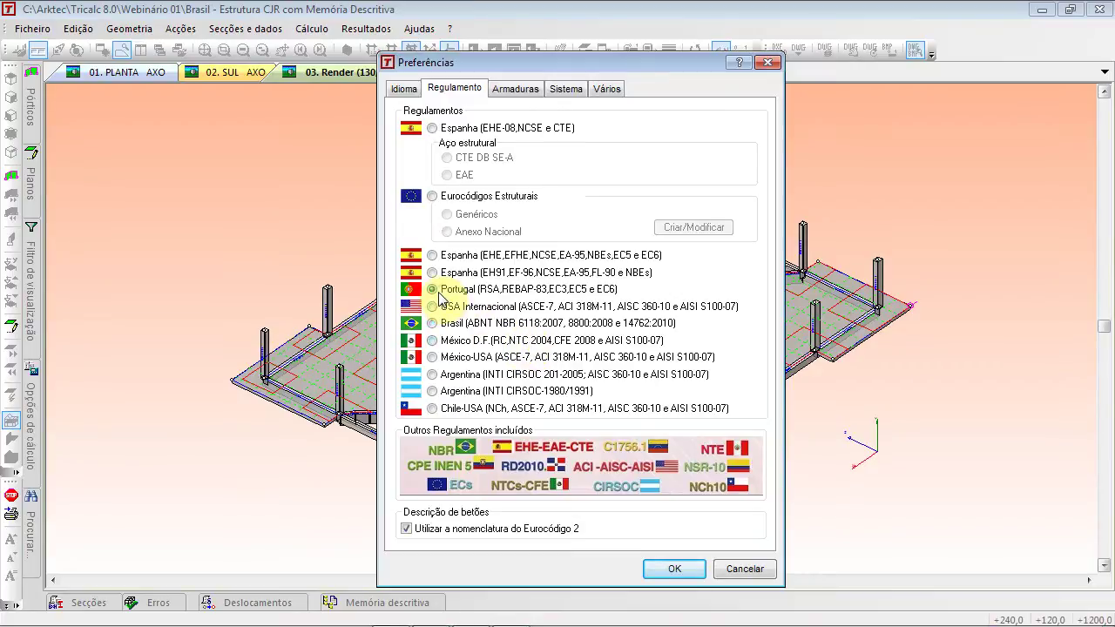
left_click(466, 197)
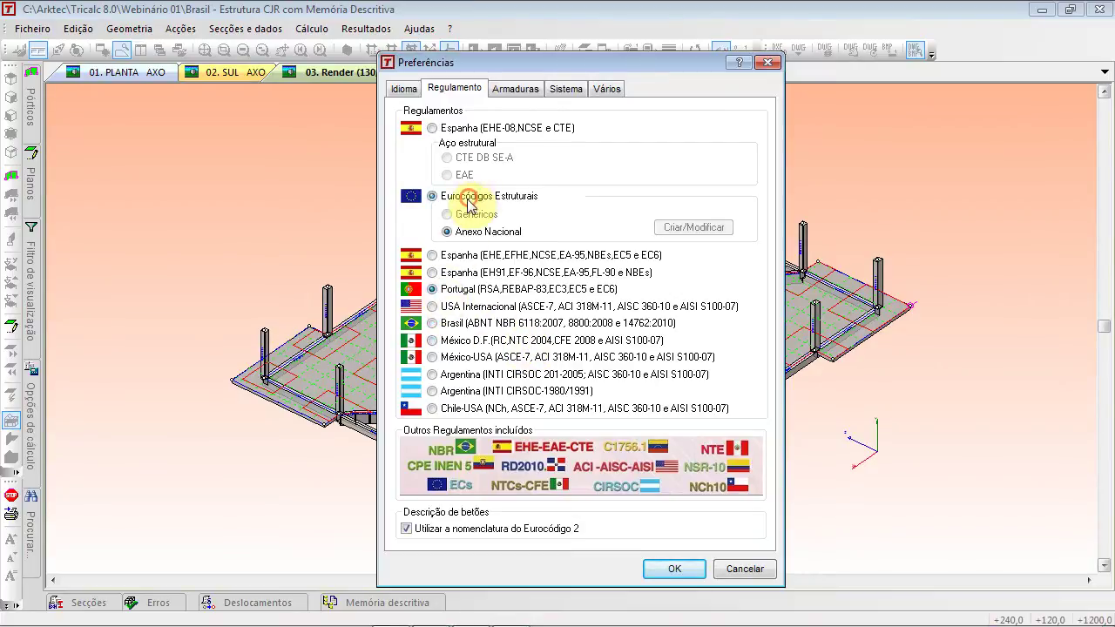
left_click(438, 308)
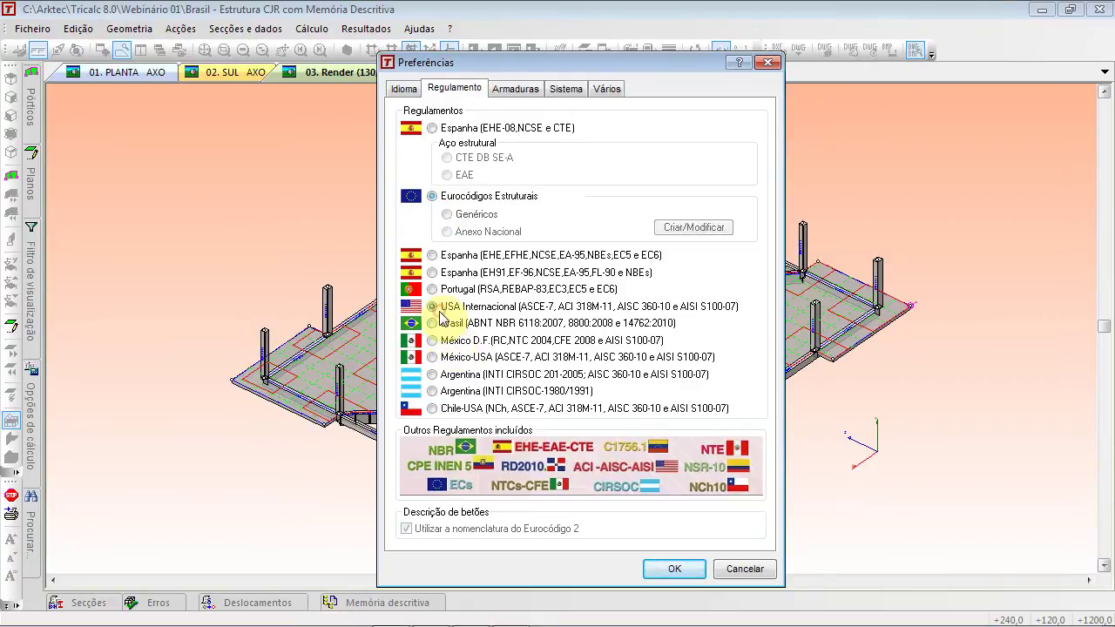
left_click(439, 325)
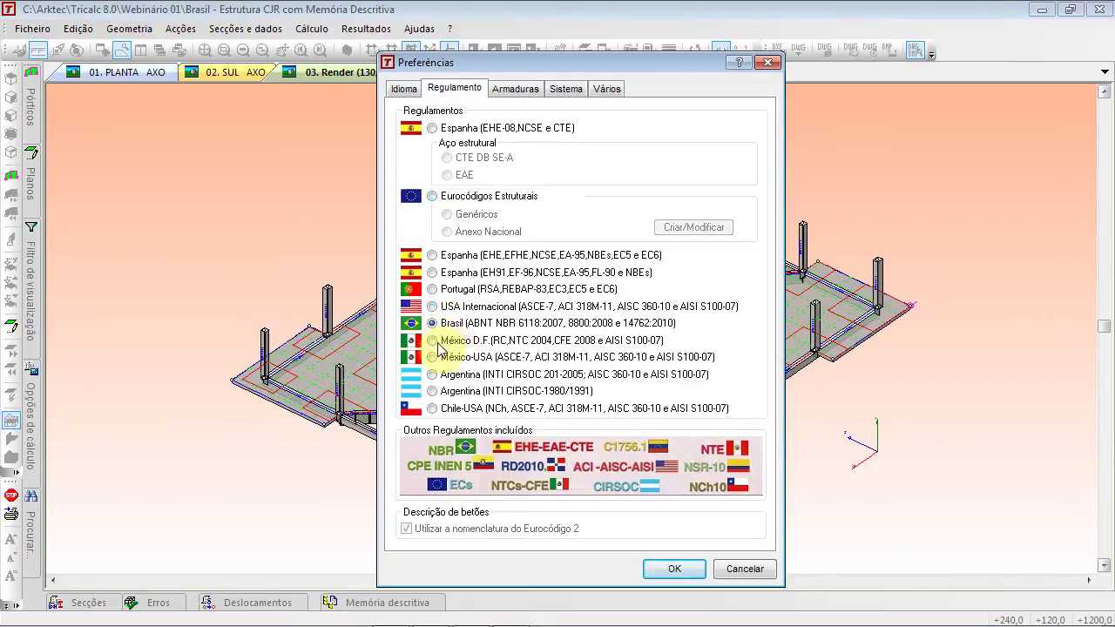
Select the Eurocódigos Estruturais regulations, try the Anexo Nacional option and set them to Genéricos
left_click(432, 197)
left_click(448, 215)
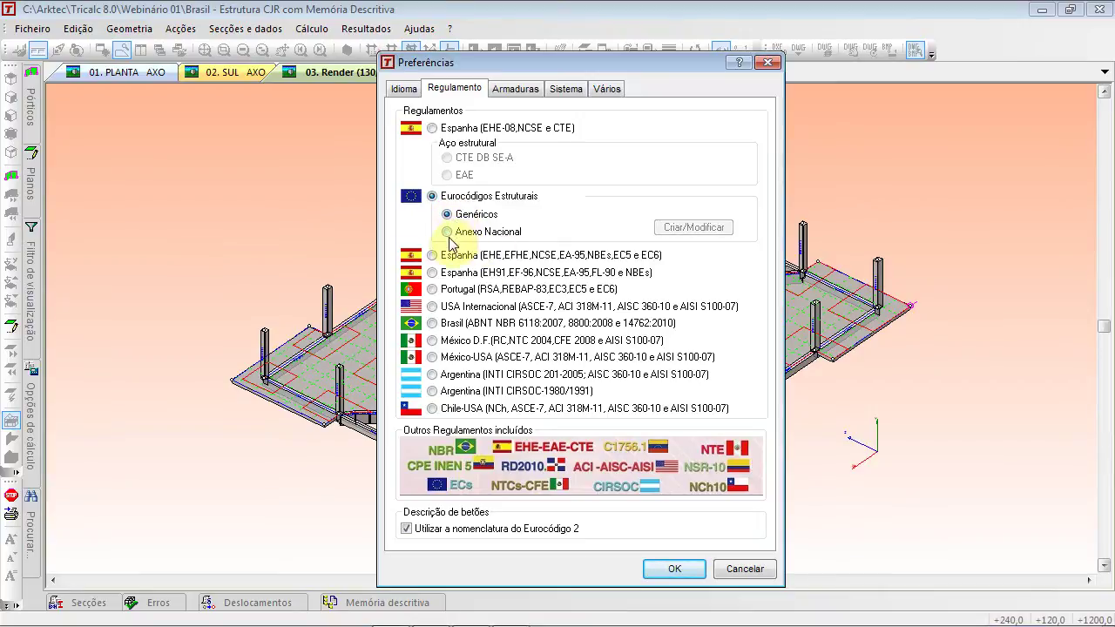
left_click(448, 235)
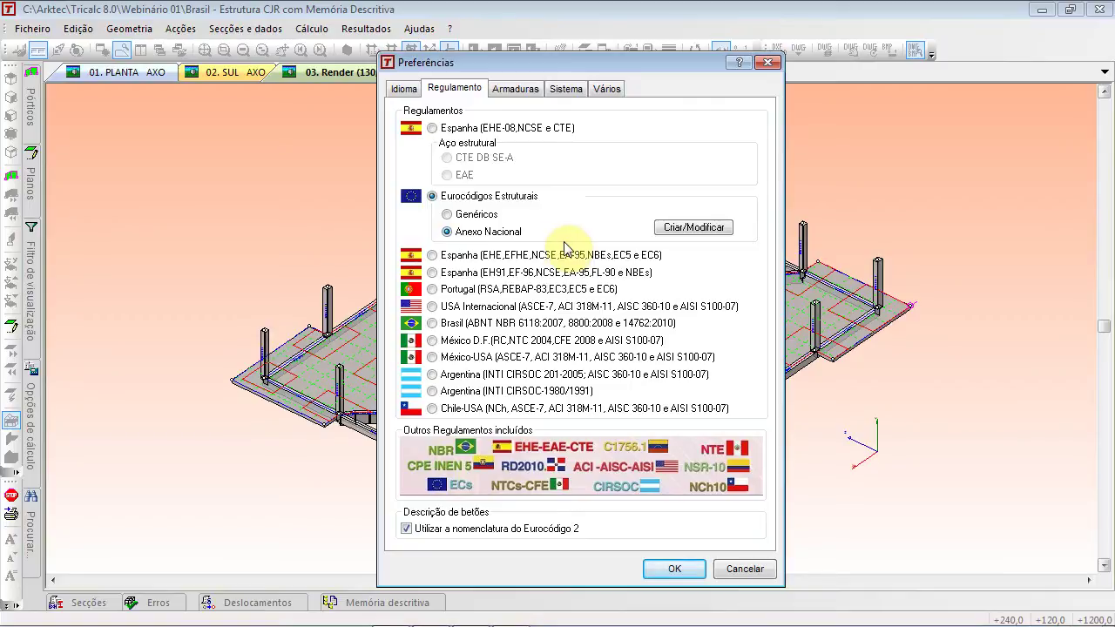
left_click(447, 215)
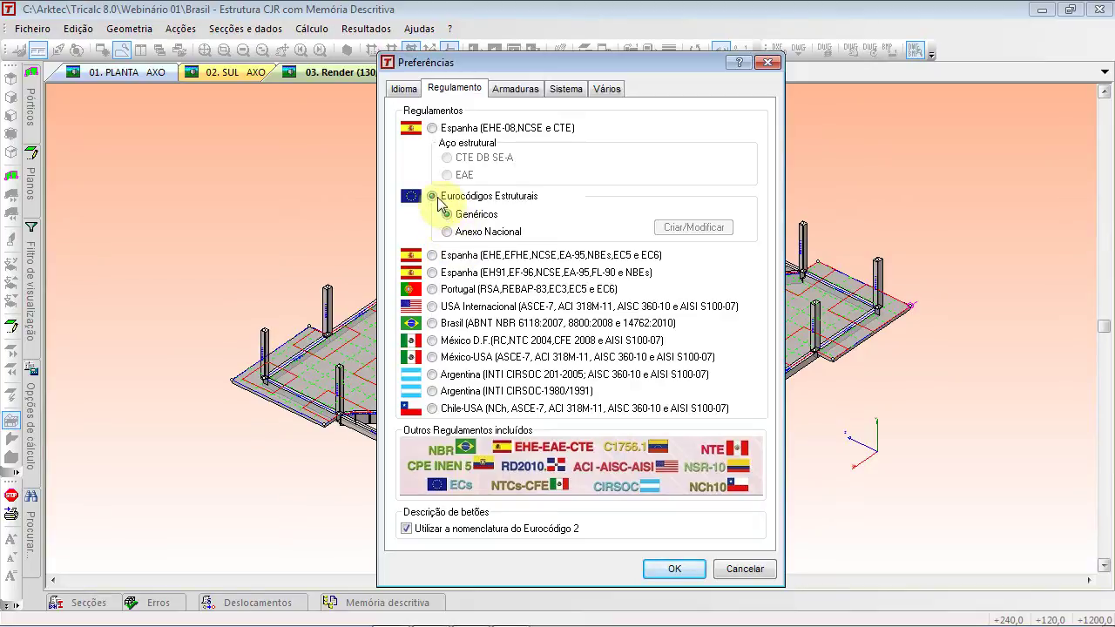
View the reinforcement preferences, including the available diameter tables and the list of bar diameters, without changing them
left_click(515, 90)
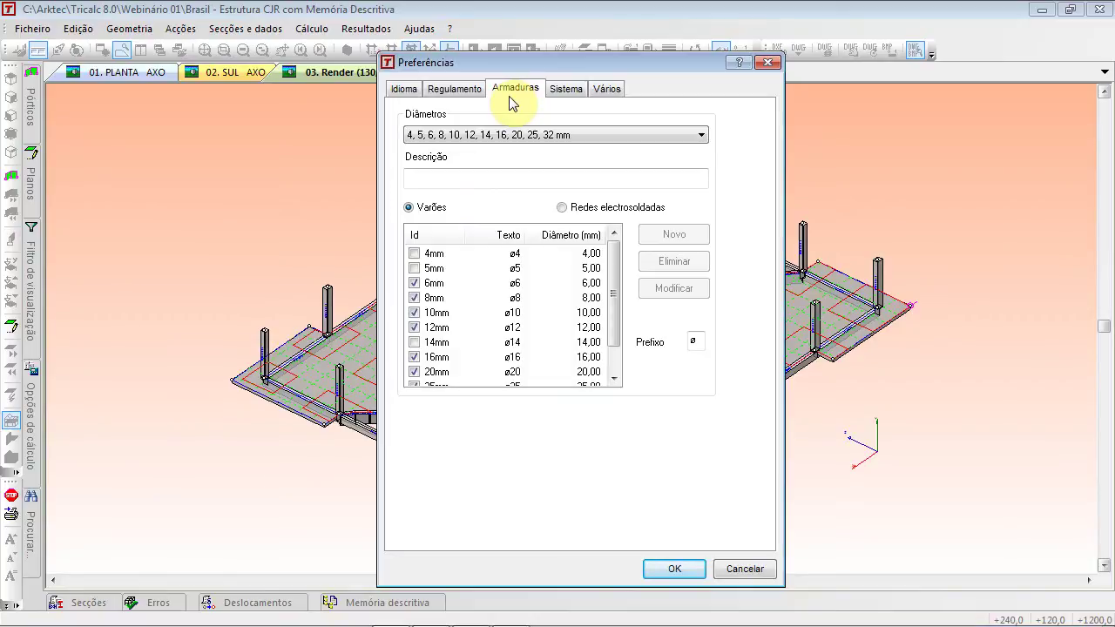
left_click(493, 137)
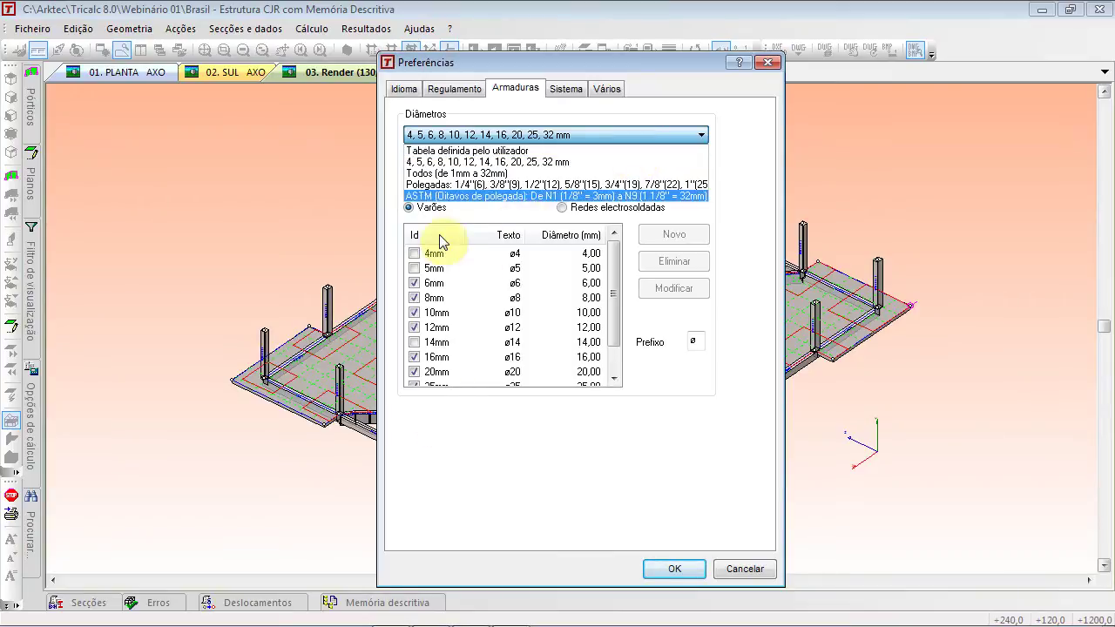
left_click(732, 203)
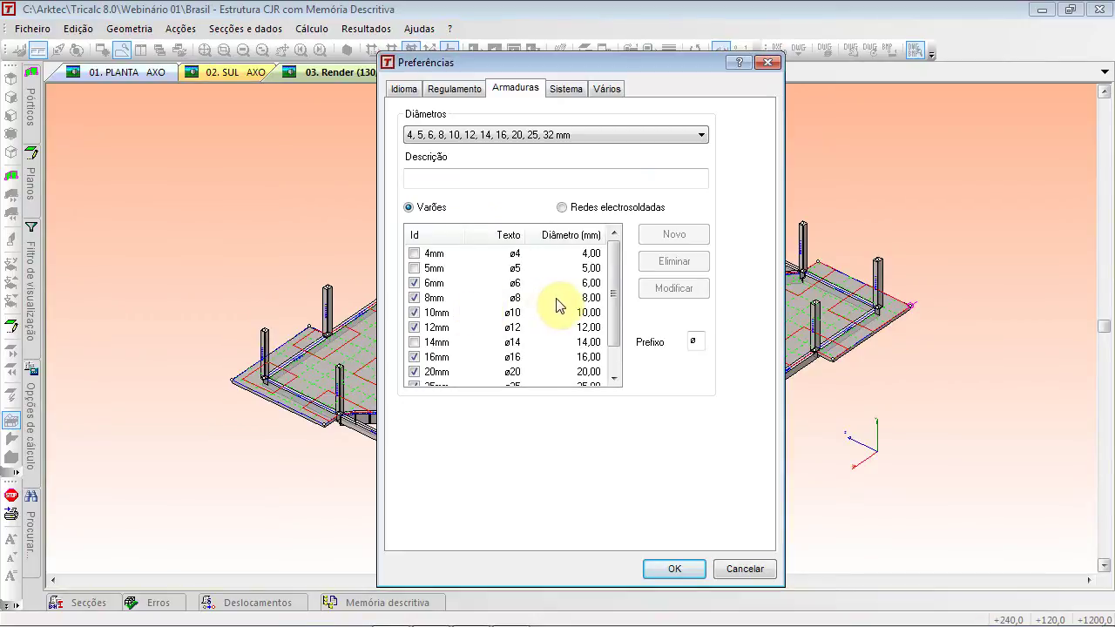
left_click_drag(615, 254, 543, 229)
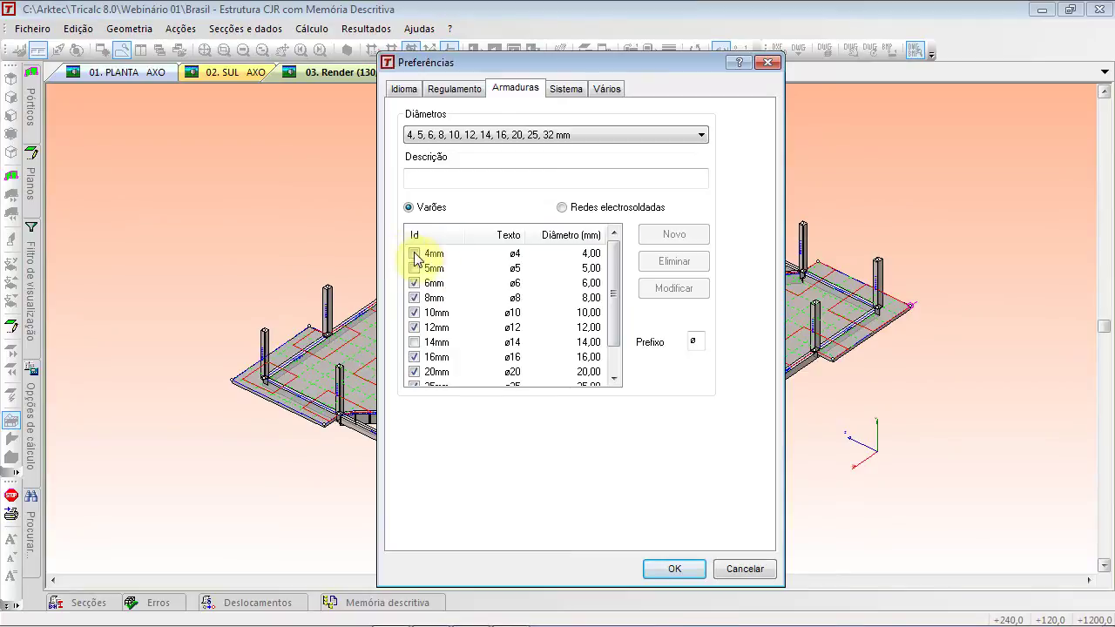
left_click_drag(625, 314, 633, 293)
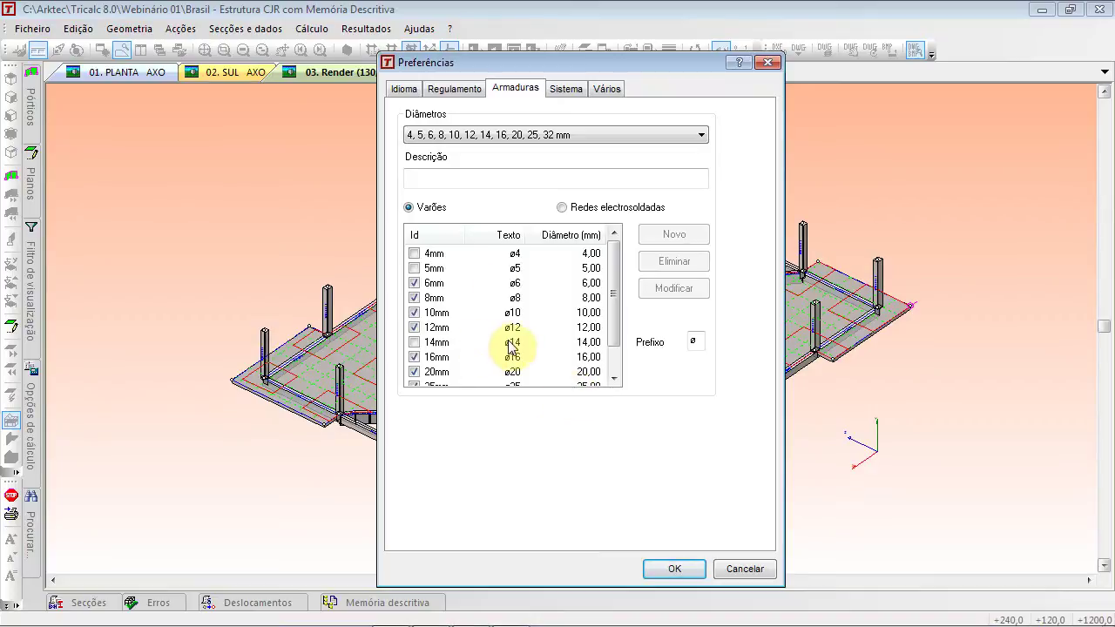
In the system preferences, try limiting the program to 2 processors, then restore the use of all existing processors
left_click(571, 91)
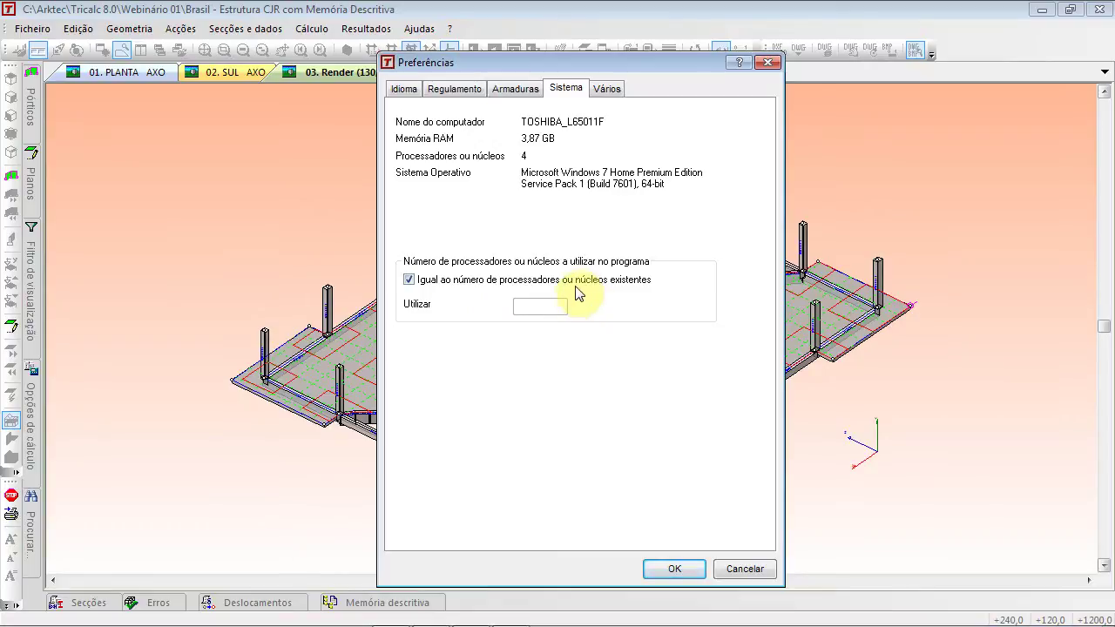
left_click(407, 281)
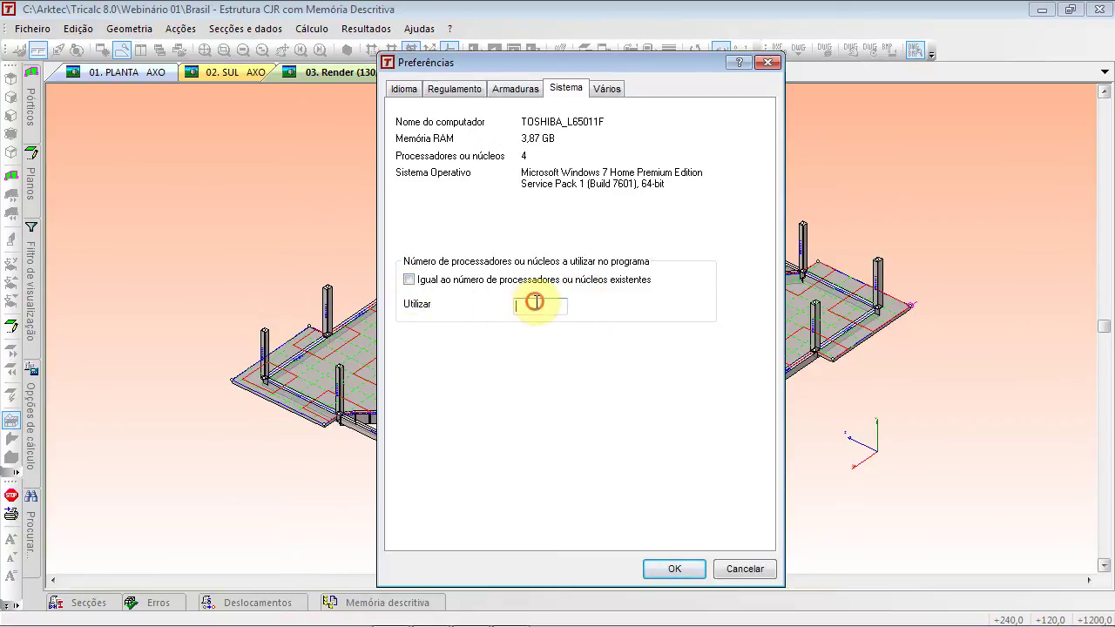
type("2")
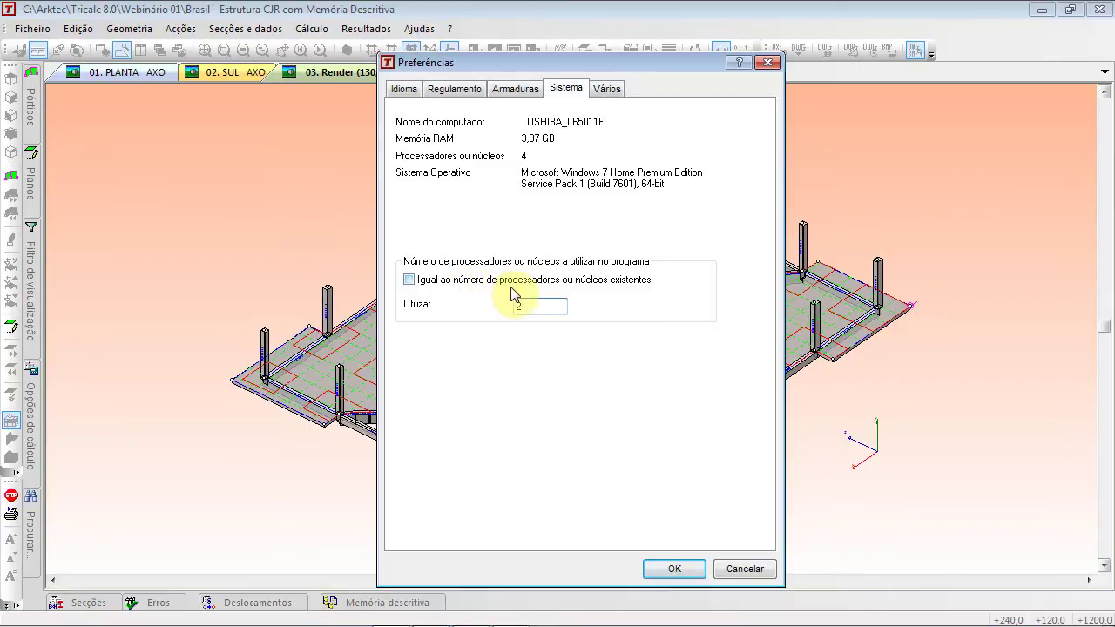
double_click(543, 305)
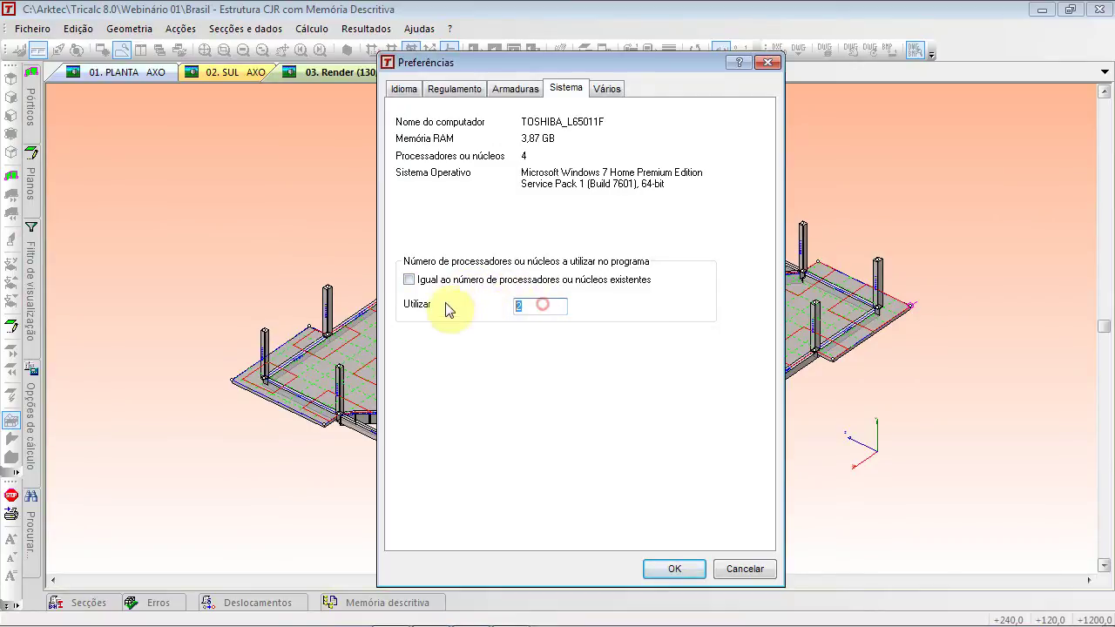
left_click(409, 280)
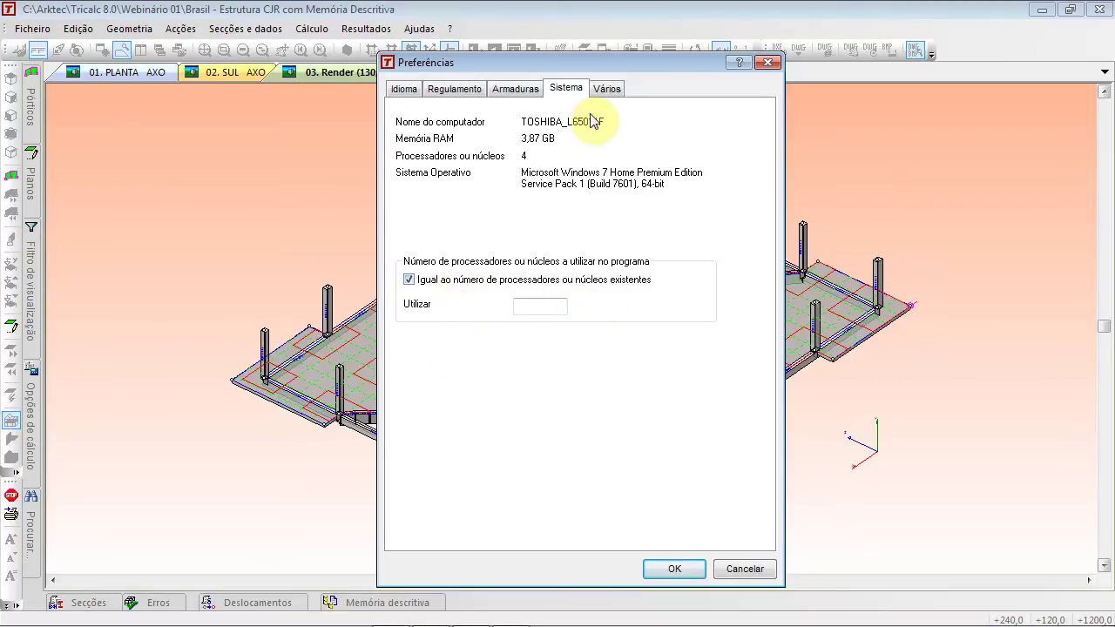
View the miscellaneous preferences for units, screen dimensions and working folders, then close the preferences without saving
left_click(603, 90)
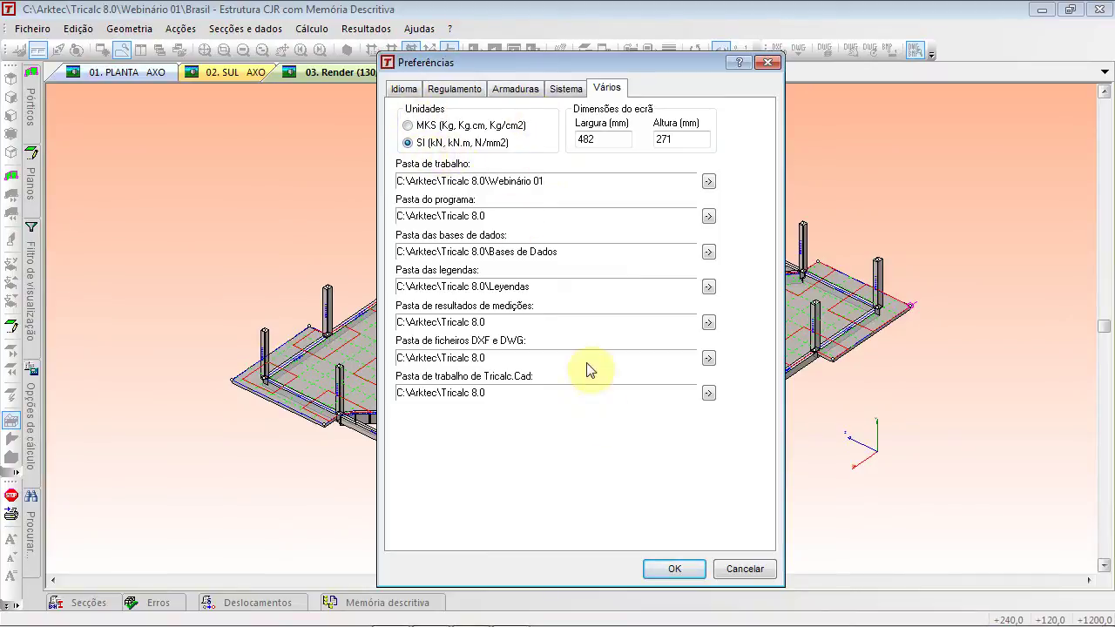
left_click(740, 570)
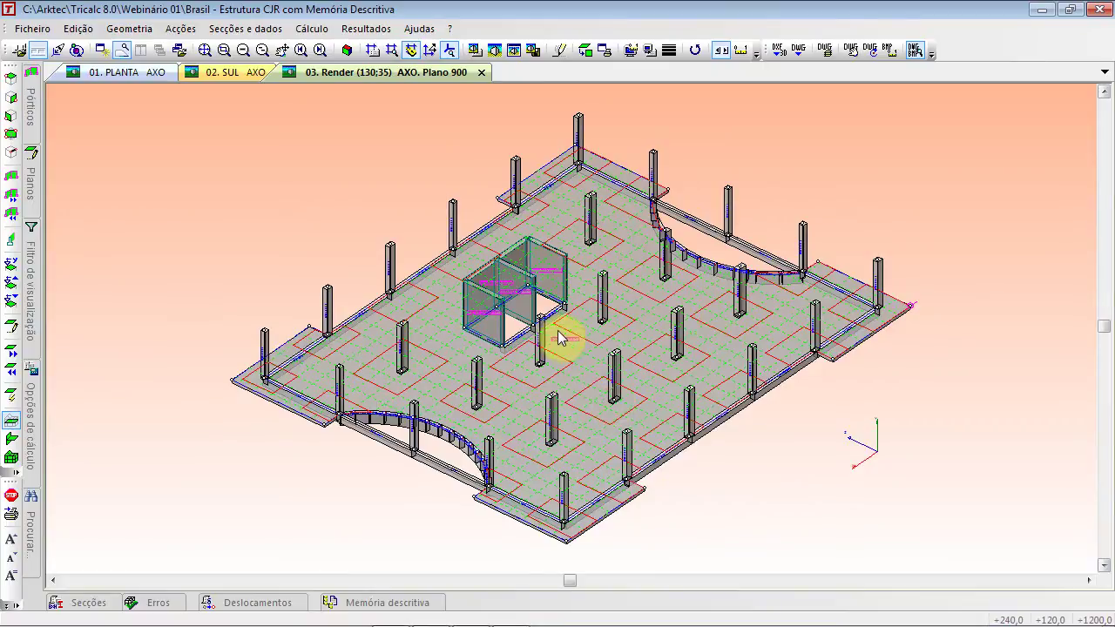
scroll(564, 333, "up", 2)
scroll(565, 336, "down", 2)
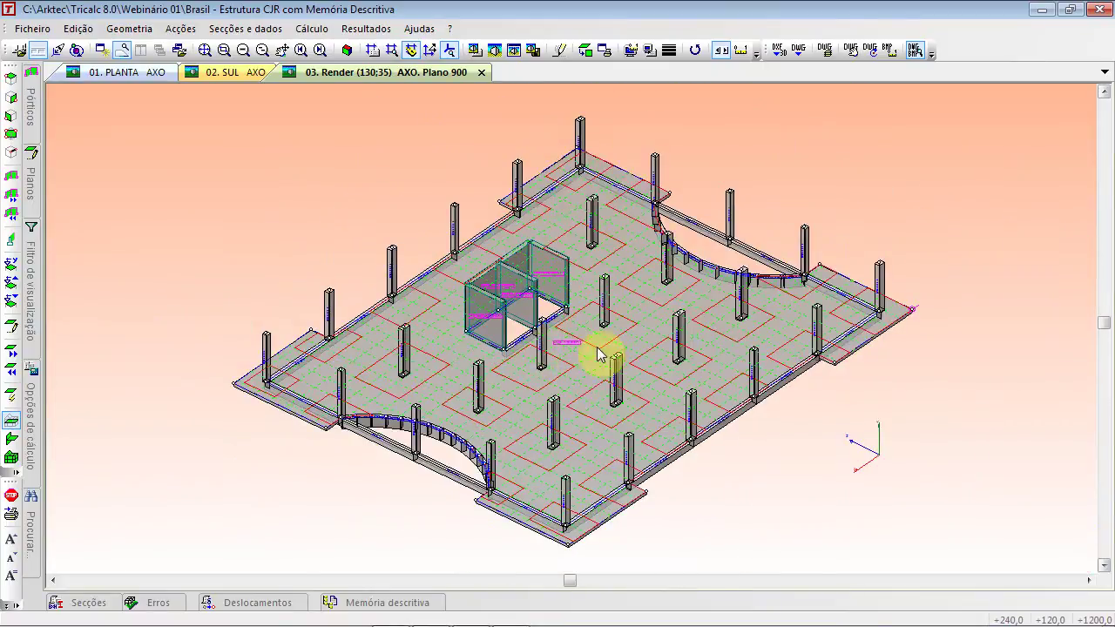
key("alt+Tab")
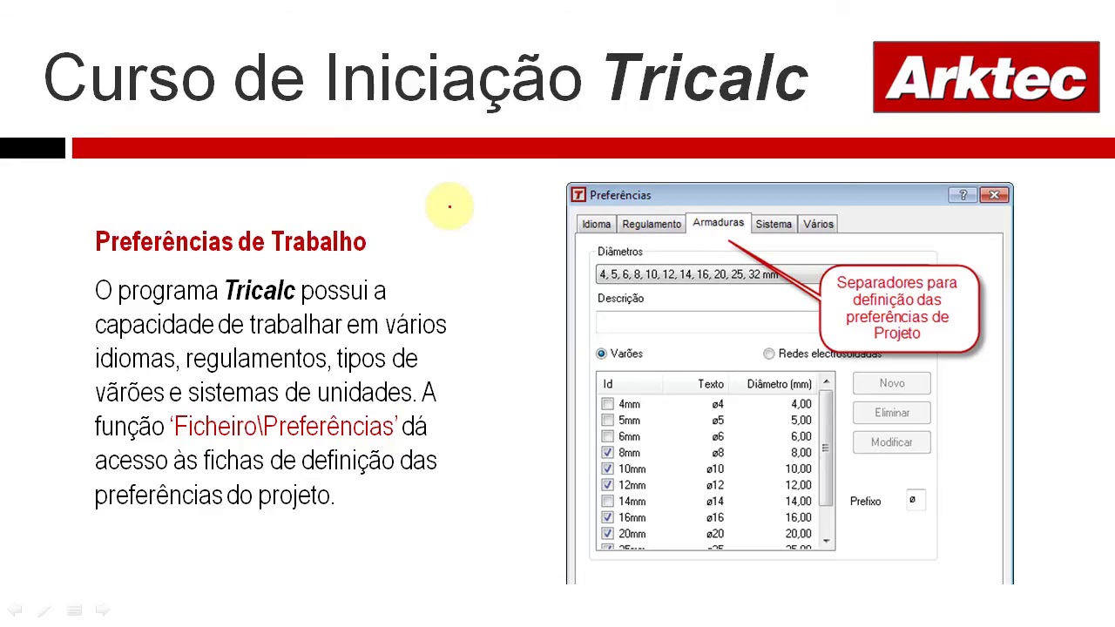
key("Right")
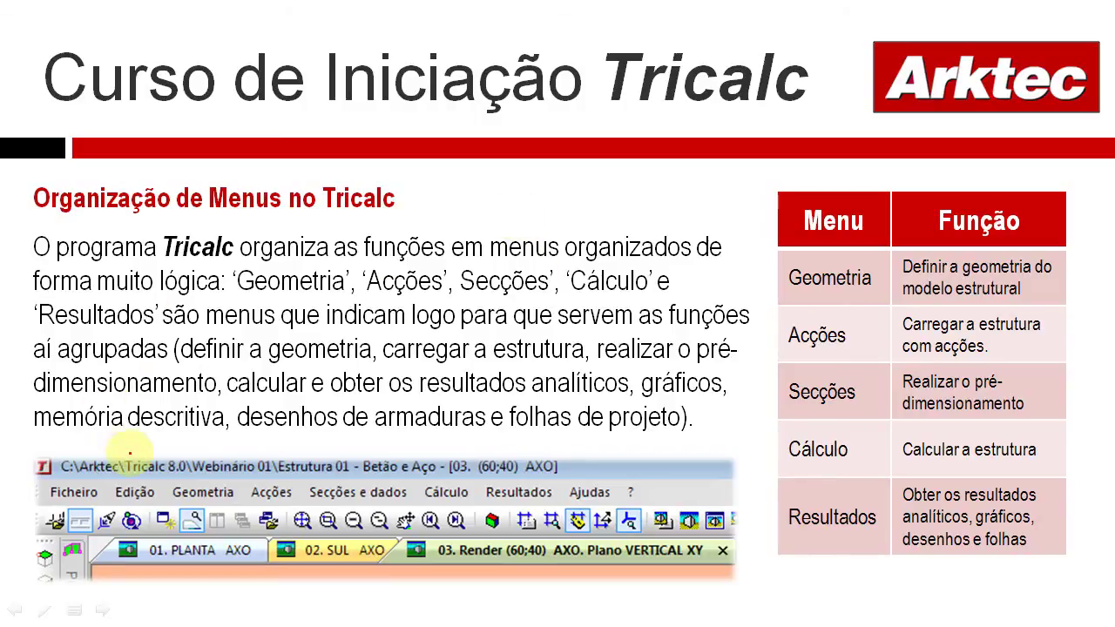
mouse_move(165, 503)
left_mouse_down()
mouse_move(171, 470)
mouse_move(571, 479)
mouse_move(566, 514)
mouse_move(458, 520)
mouse_move(194, 519)
mouse_move(146, 496)
left_mouse_up()
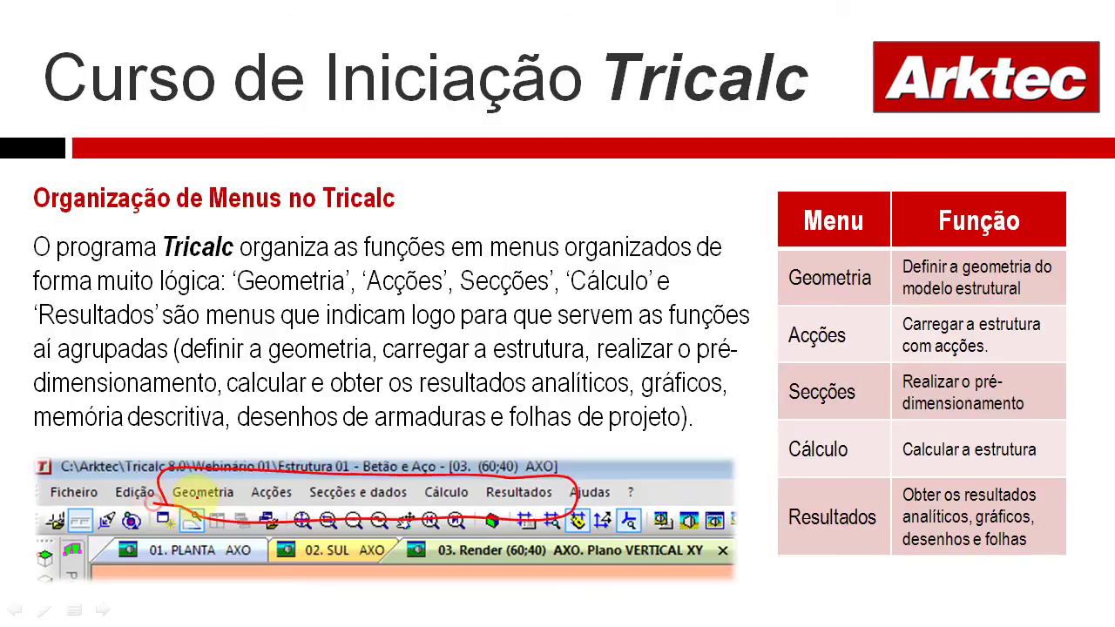
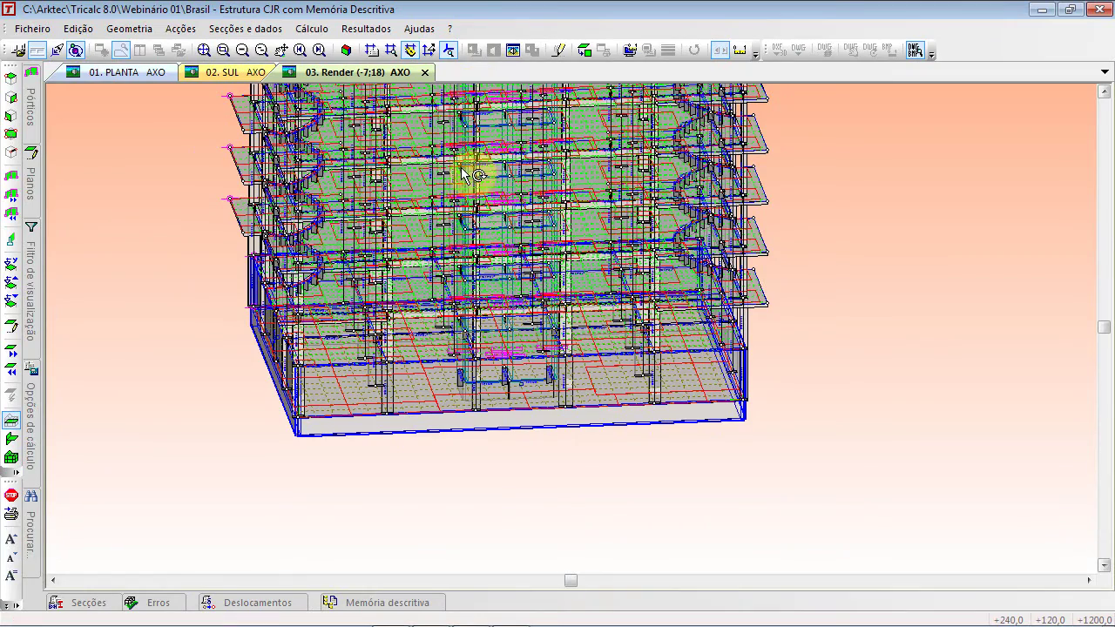
Change the render options to show the building without the overlaid bar and slab lines, and fit the whole model in the window
left_click_drag(209, 237, 146, 185)
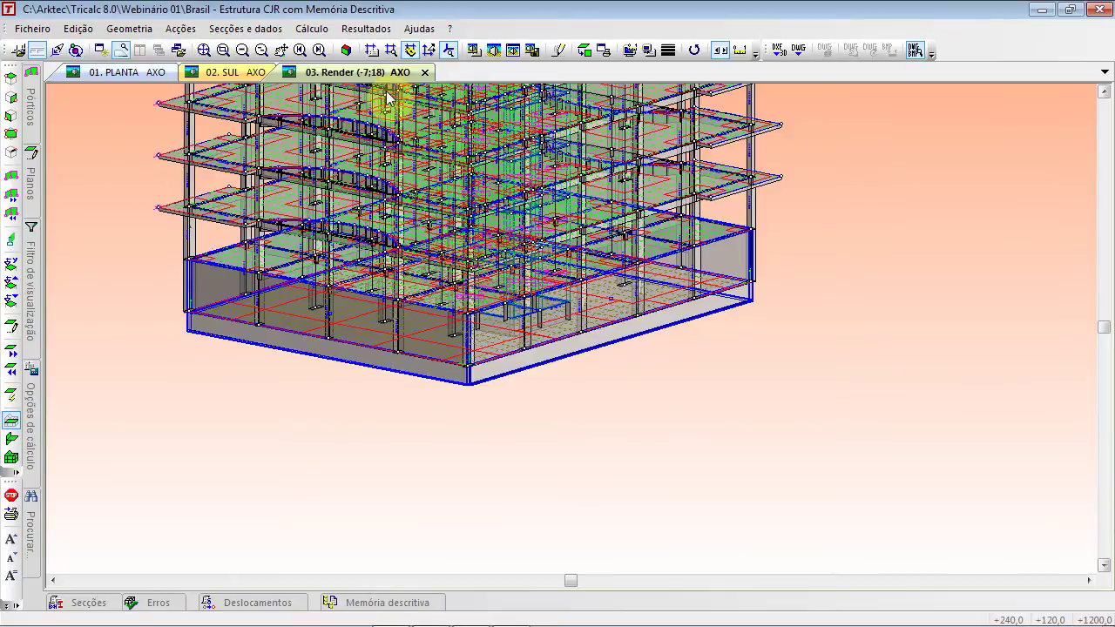
left_click(471, 50)
left_click(450, 319)
left_click(637, 486)
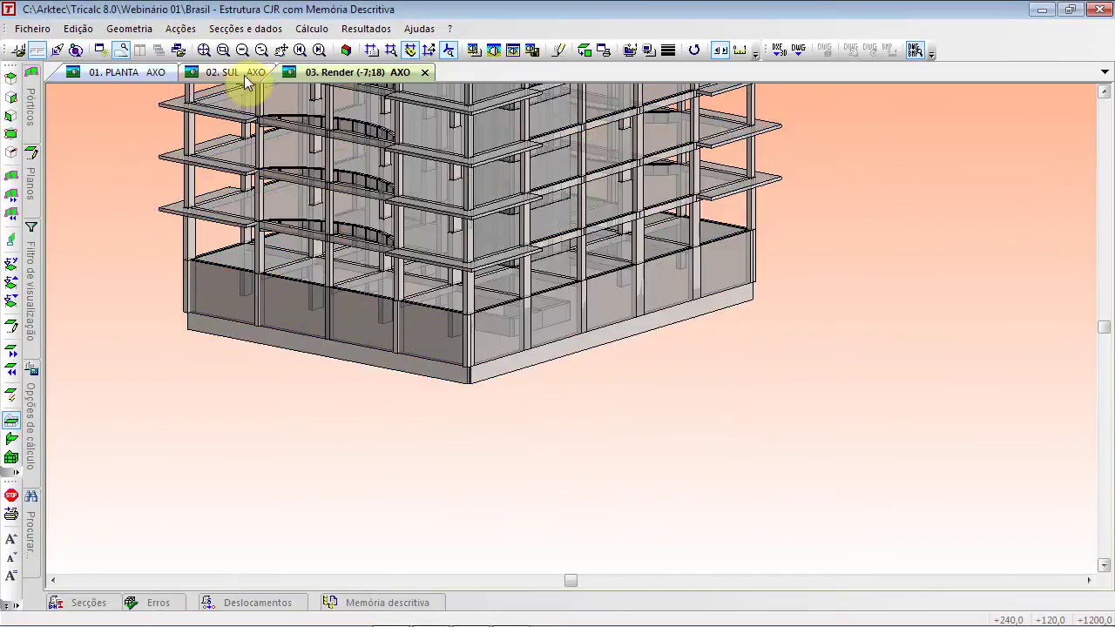
left_click(214, 73)
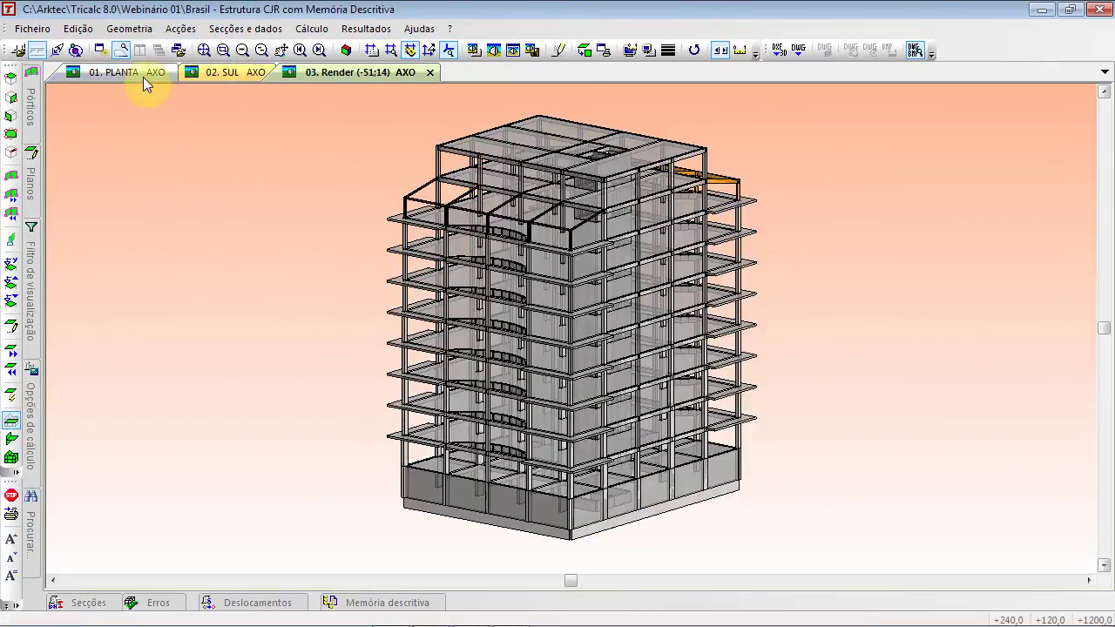
Orbit the rendered building and examine the orange and red steel frames on the roof up close
left_click(75, 50)
left_click_drag(535, 489, 457, 497)
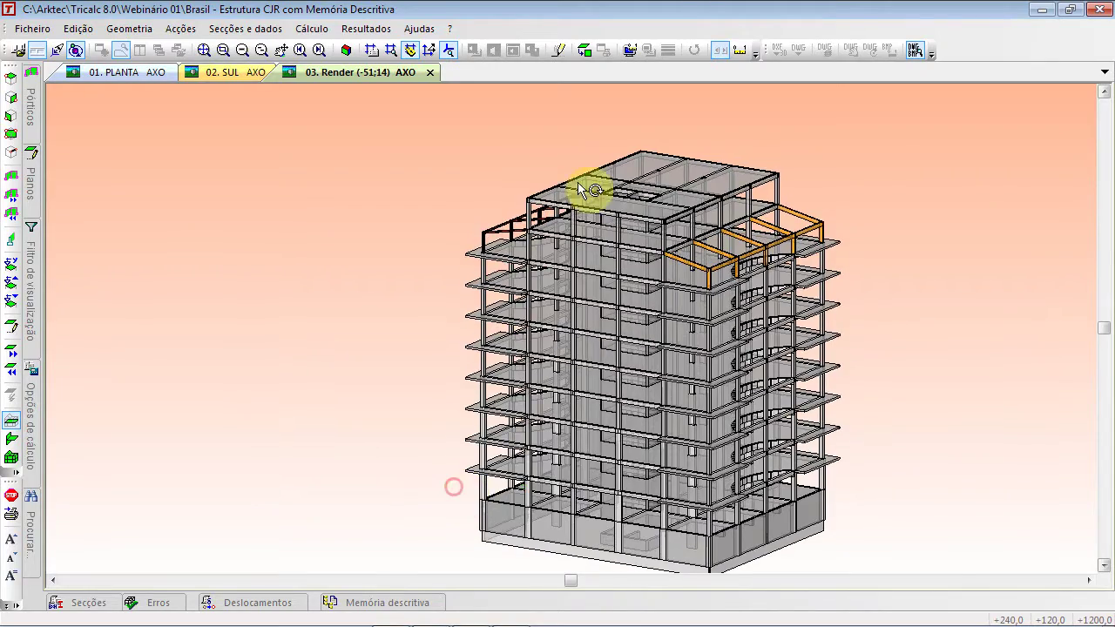
scroll(615, 201, "up", 5)
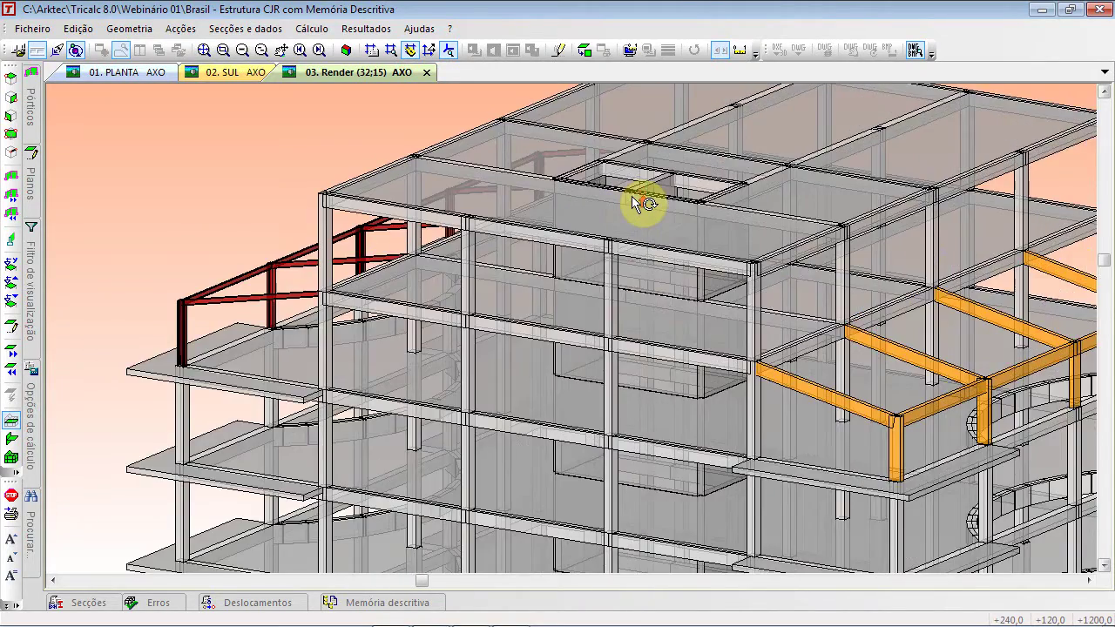
scroll(643, 199, "down", 5)
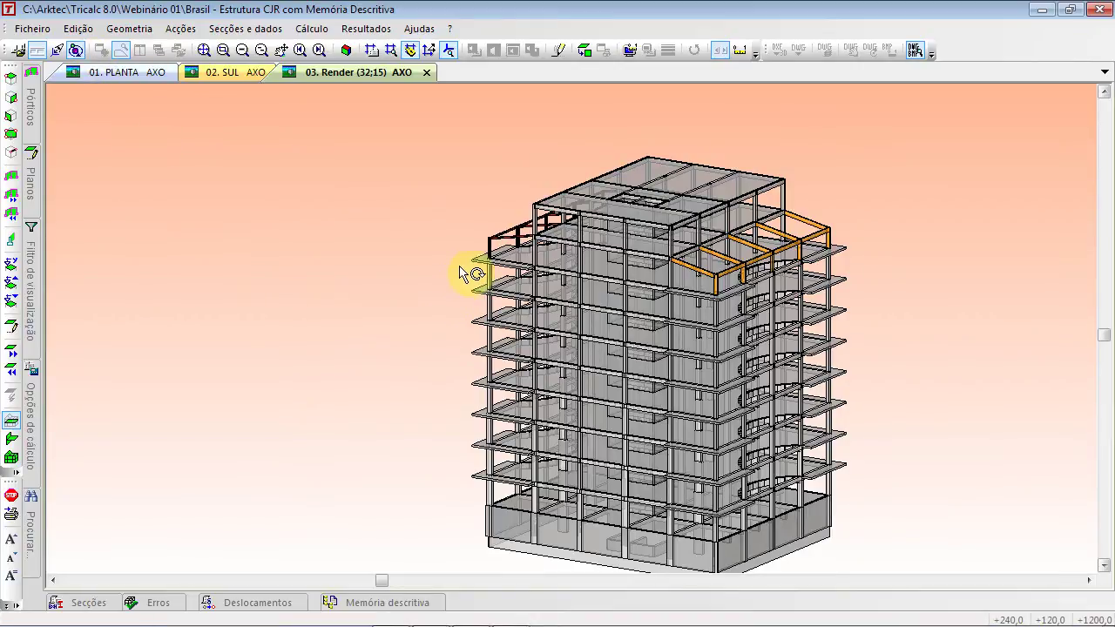
scroll(509, 250, "up", 3)
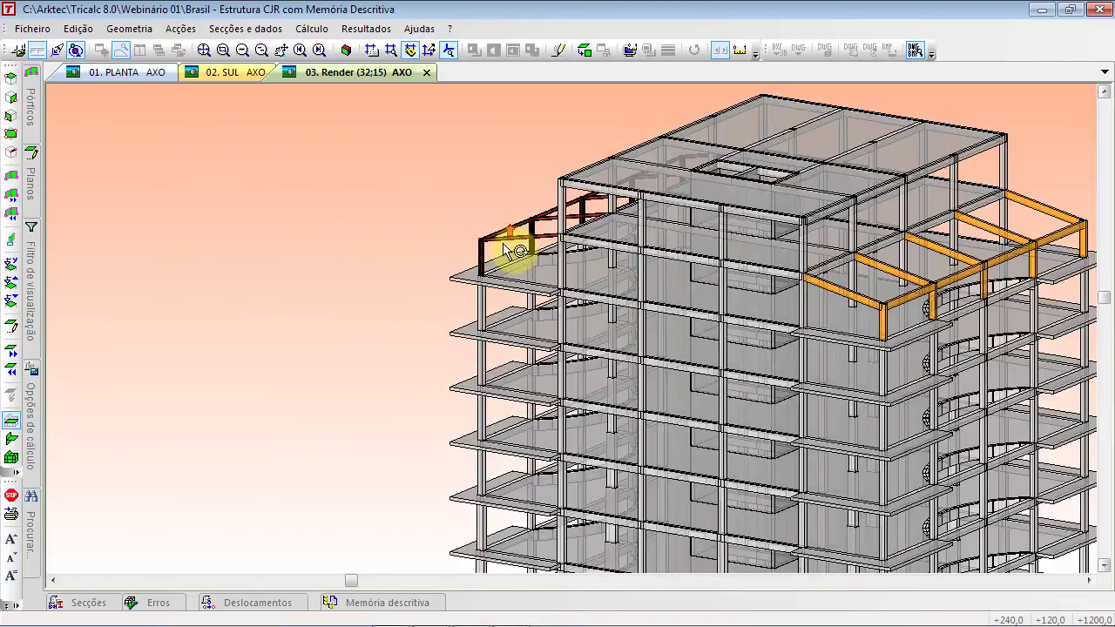
scroll(514, 245, "up", 5)
left_click_drag(390, 263, 450, 269)
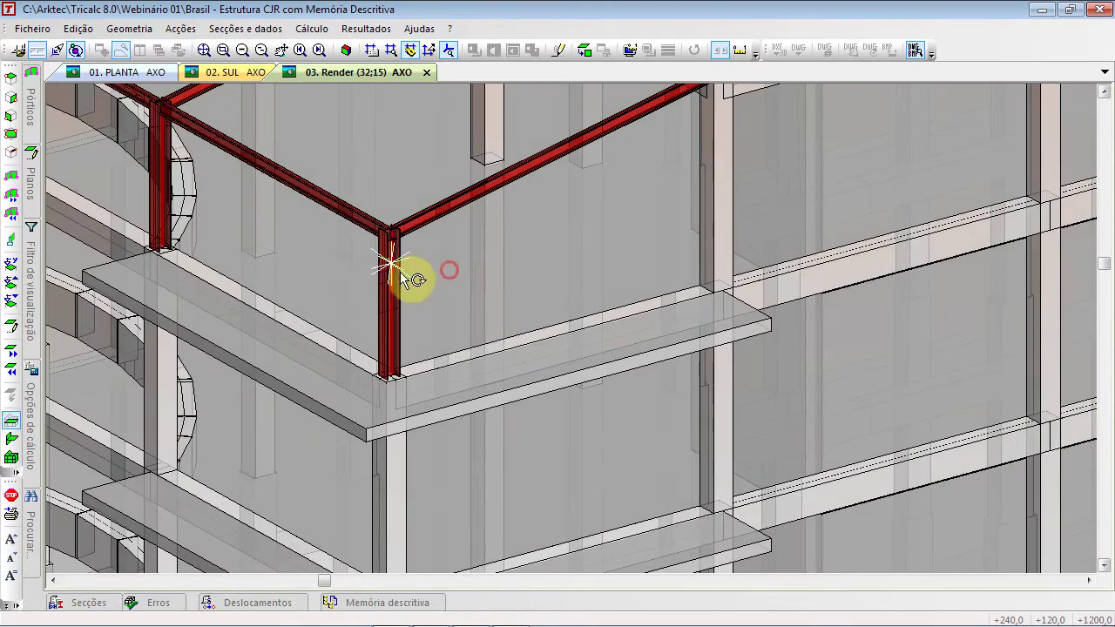
scroll(393, 287, "down", 3)
middle_click_drag(325, 223, 660, 334)
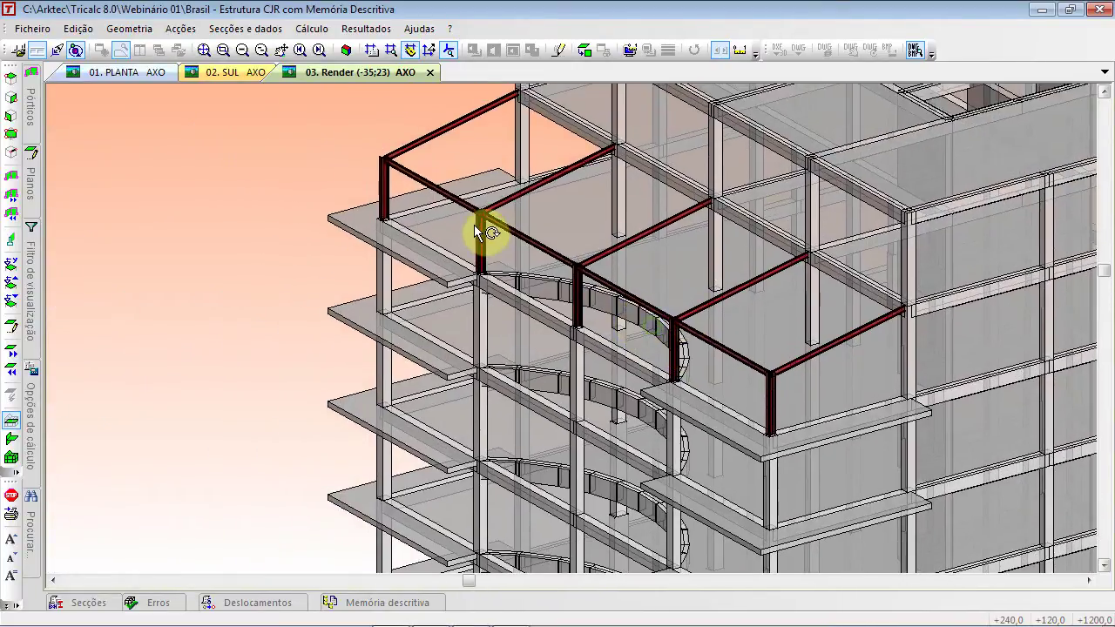
Orbit to the other side of the red roof frame, inspect its corner joint closely and end the orbit mode
middle_click_drag(474, 224, 531, 279)
left_click_drag(445, 225, 536, 222)
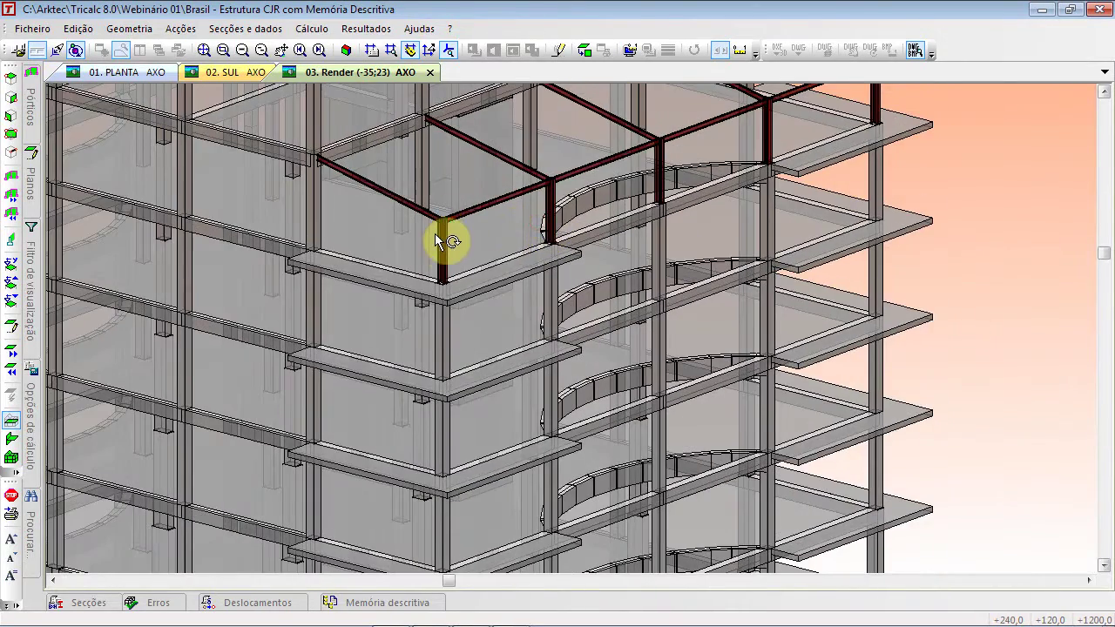
scroll(436, 235, "up", 8)
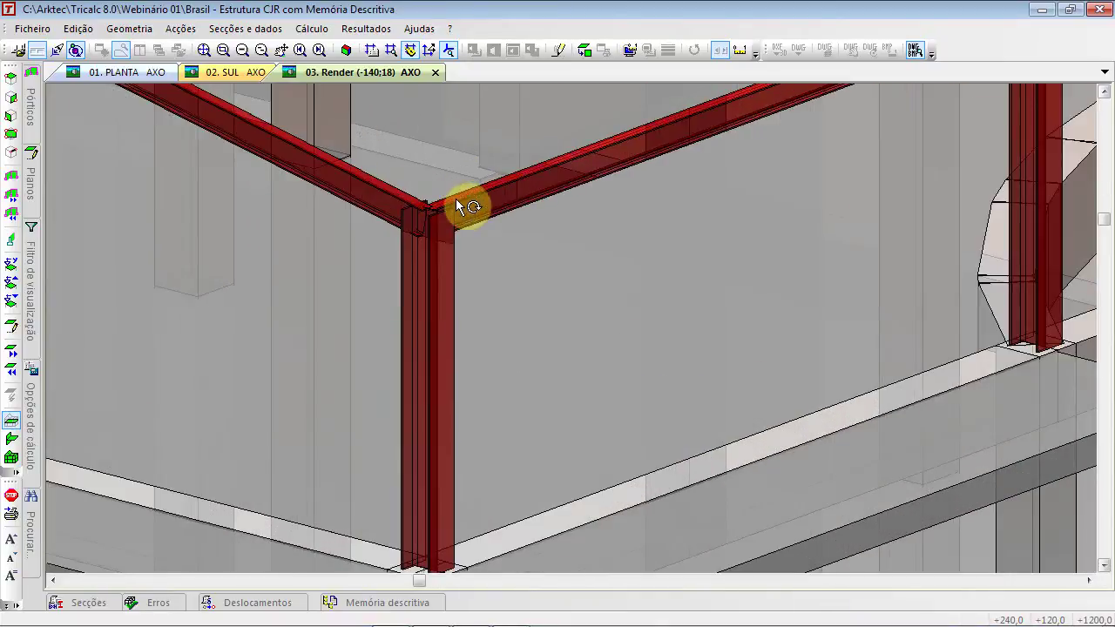
scroll(459, 229, "down", 6)
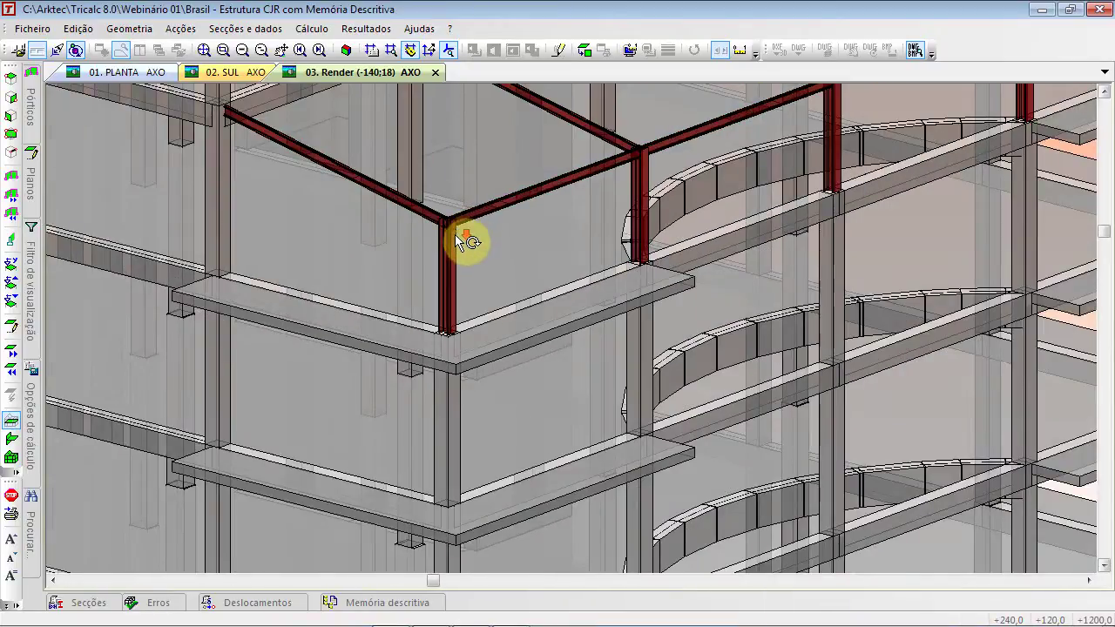
scroll(457, 235, "down", 1)
left_click_drag(367, 222, 469, 242)
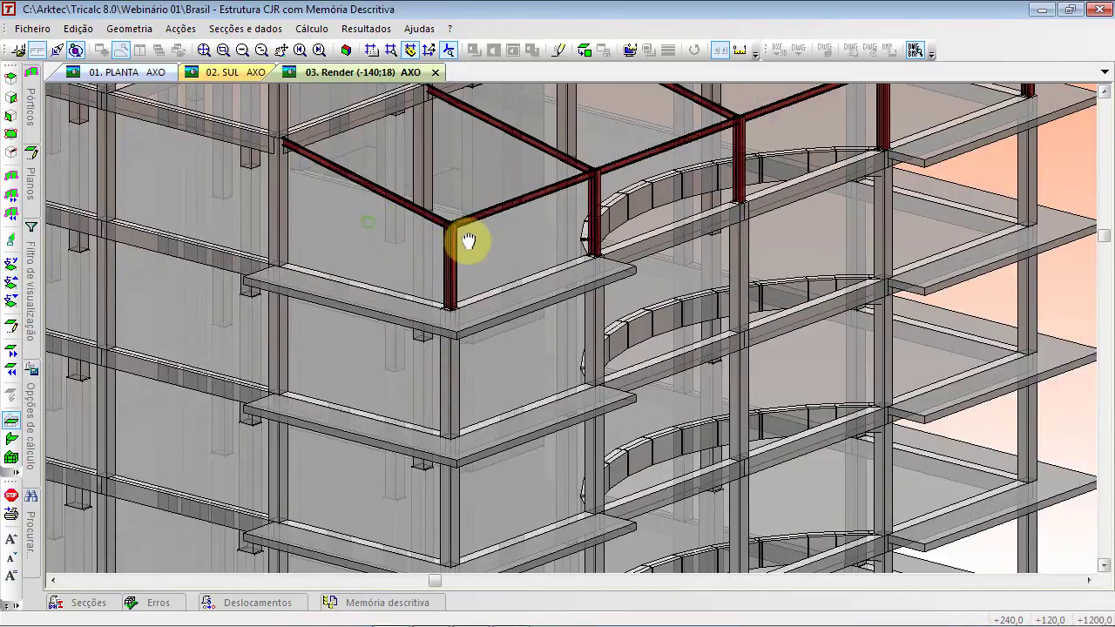
left_click(80, 54)
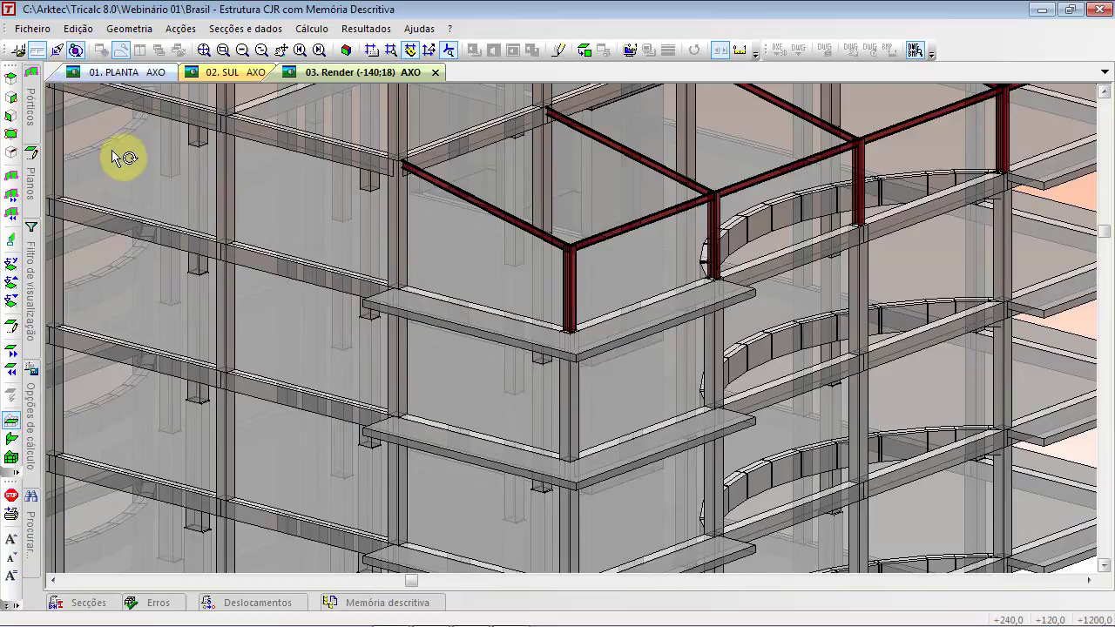
right_click(196, 211)
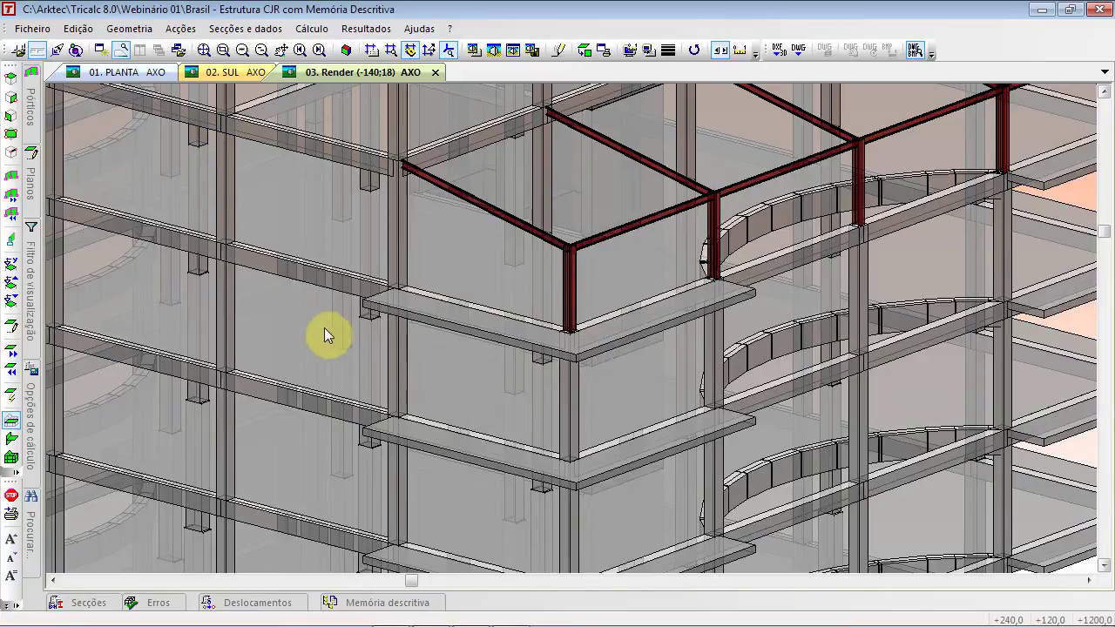
key("alt+Tab")
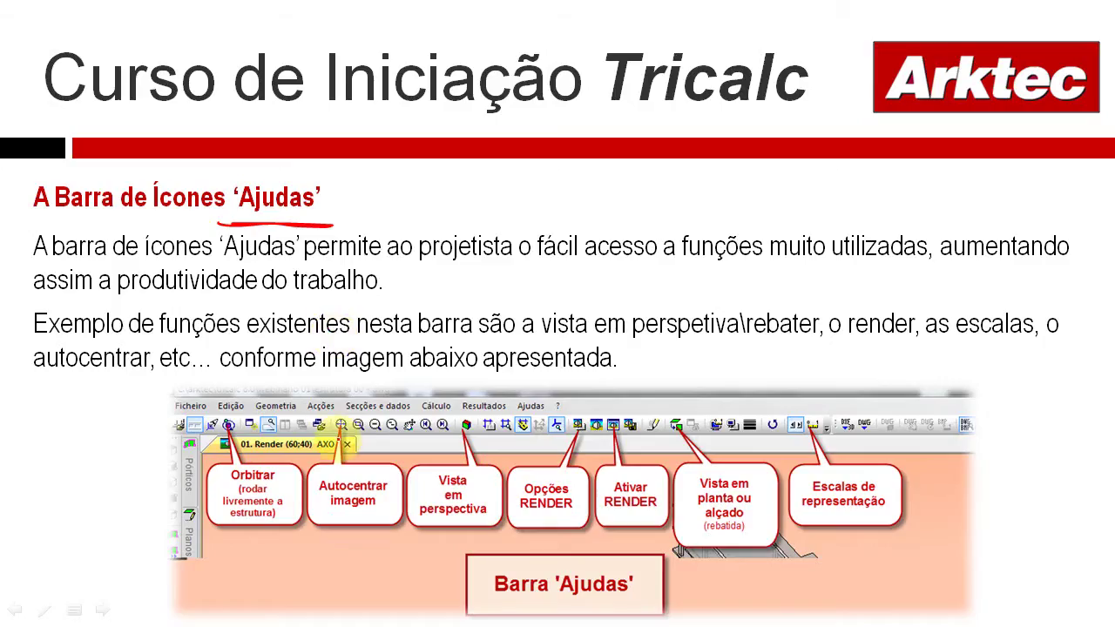
mouse_move(339, 434)
left_mouse_down()
mouse_move(366, 420)
mouse_move(324, 425)
mouse_move(334, 484)
left_mouse_up()
key("alt+Tab")
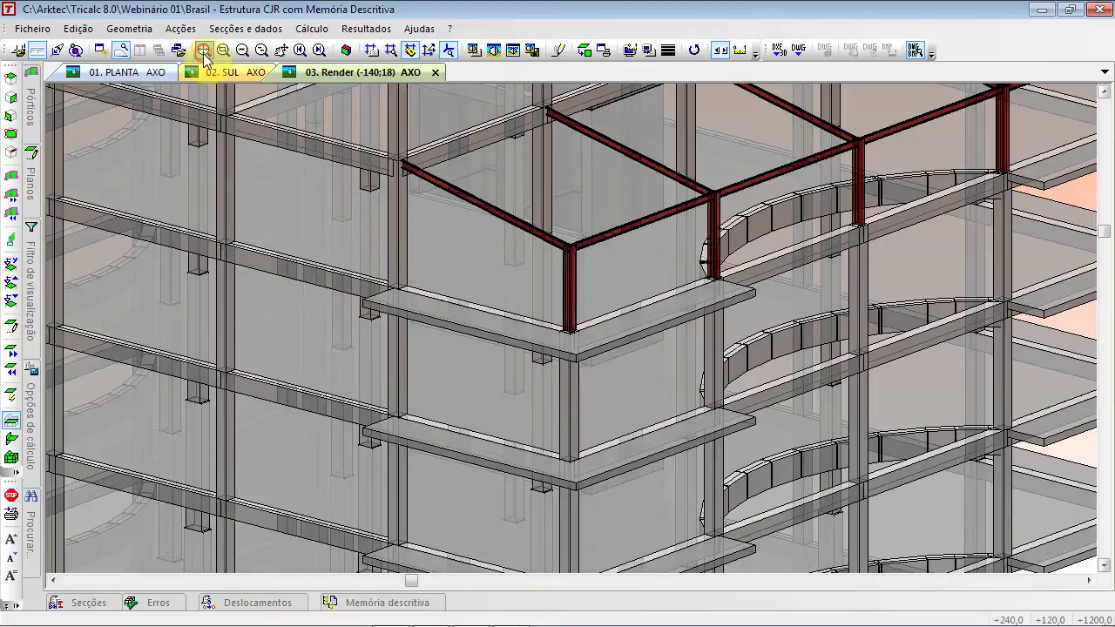
Autocentre the whole building, isolate plane 300 in the render view and centre that floor in the window
left_click(203, 51)
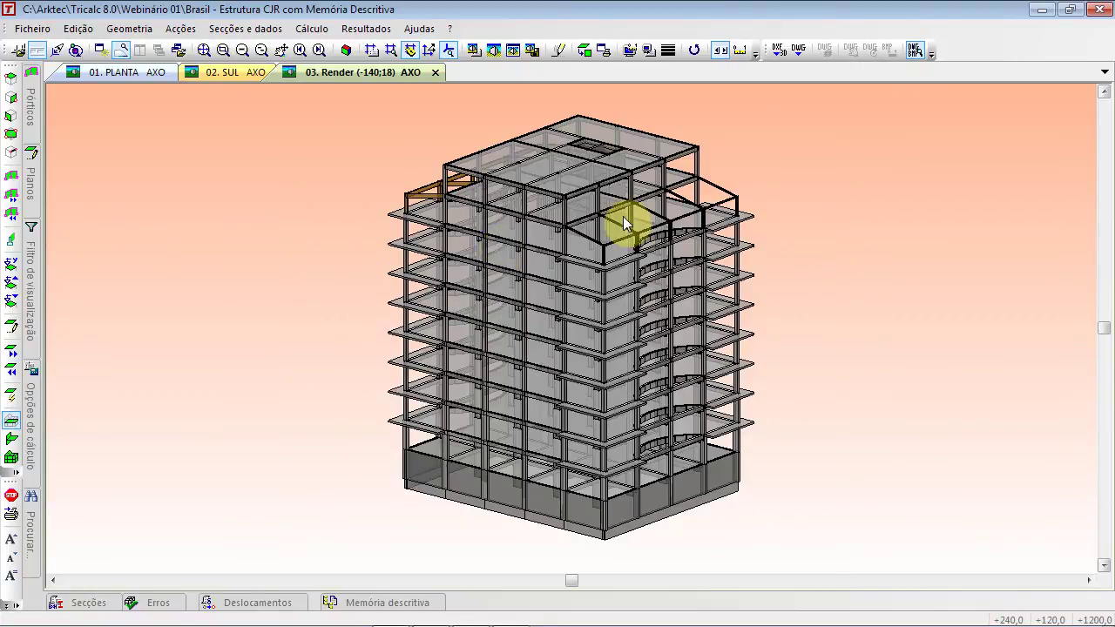
left_click(31, 185)
left_click(59, 141)
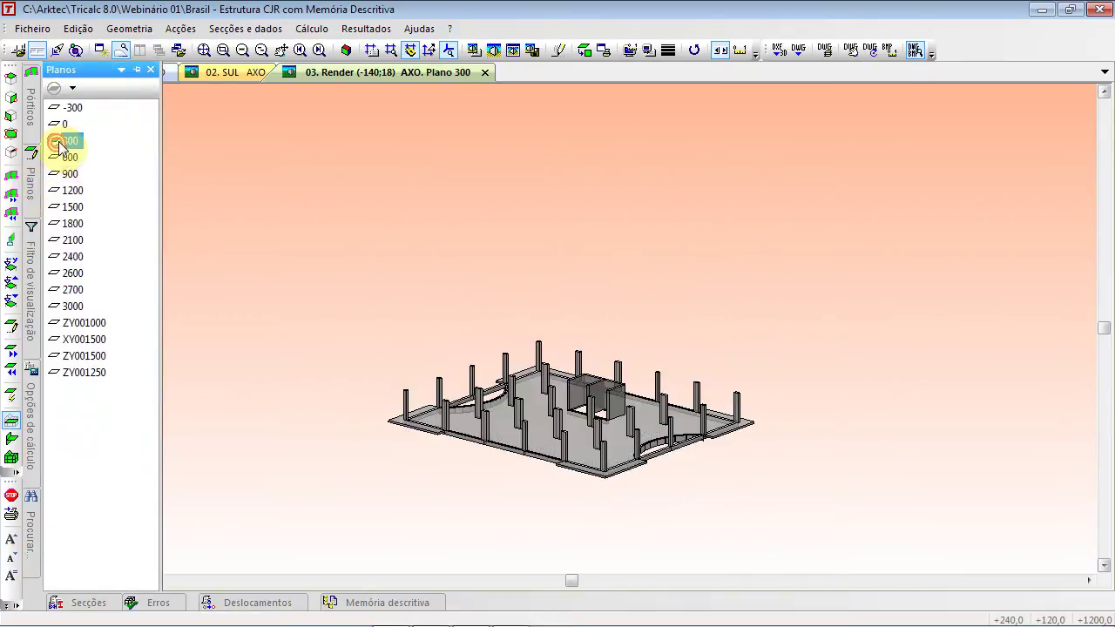
left_click(203, 49)
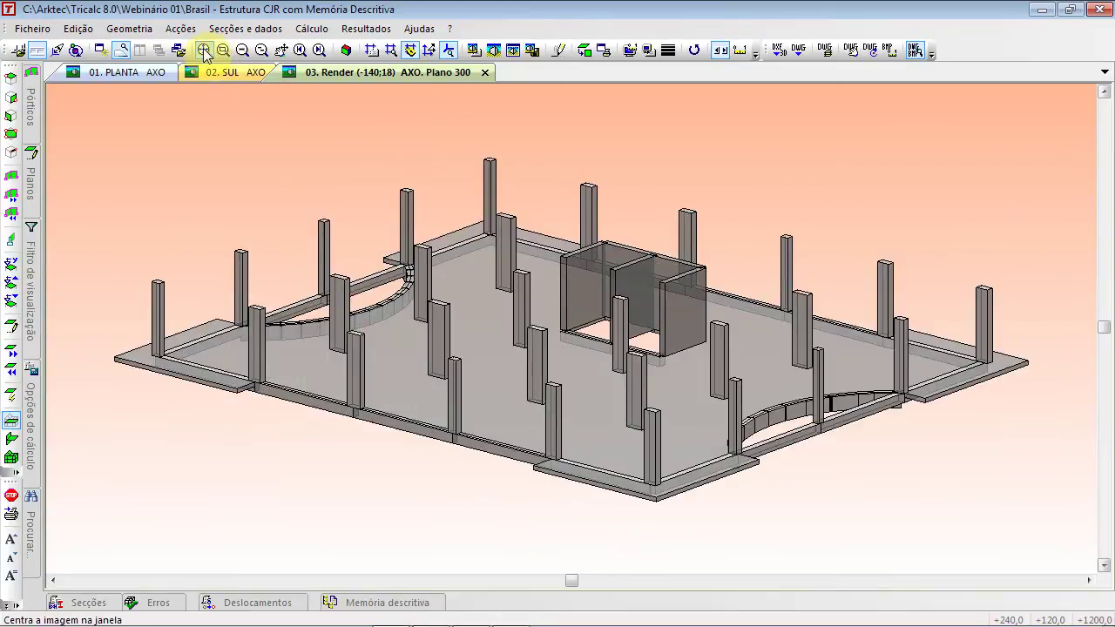
scroll(386, 378, "down", 3)
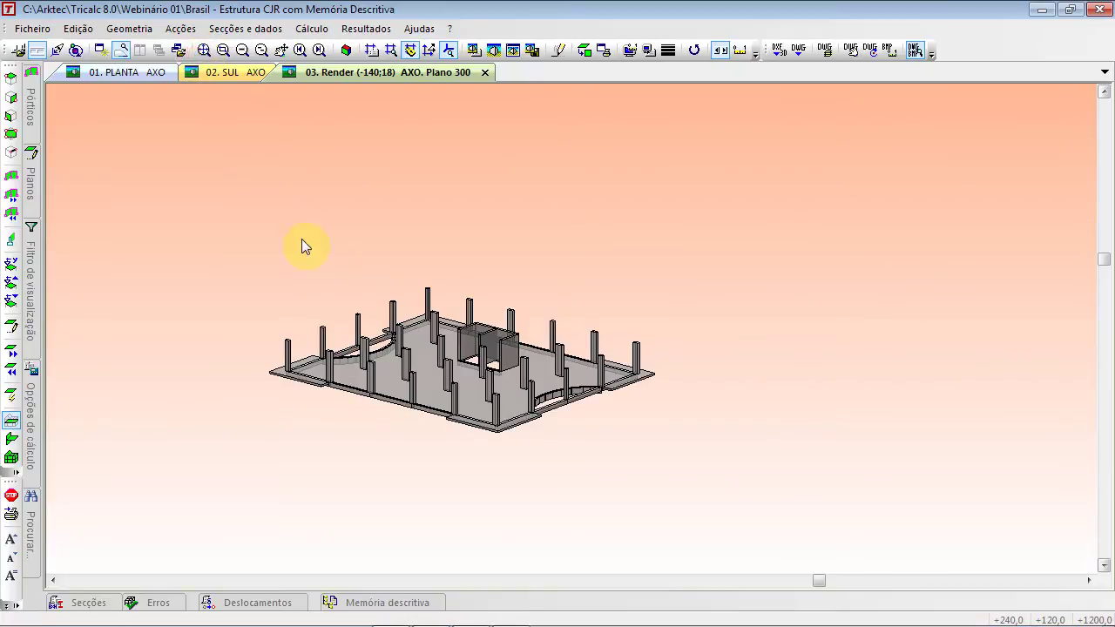
left_click(204, 50)
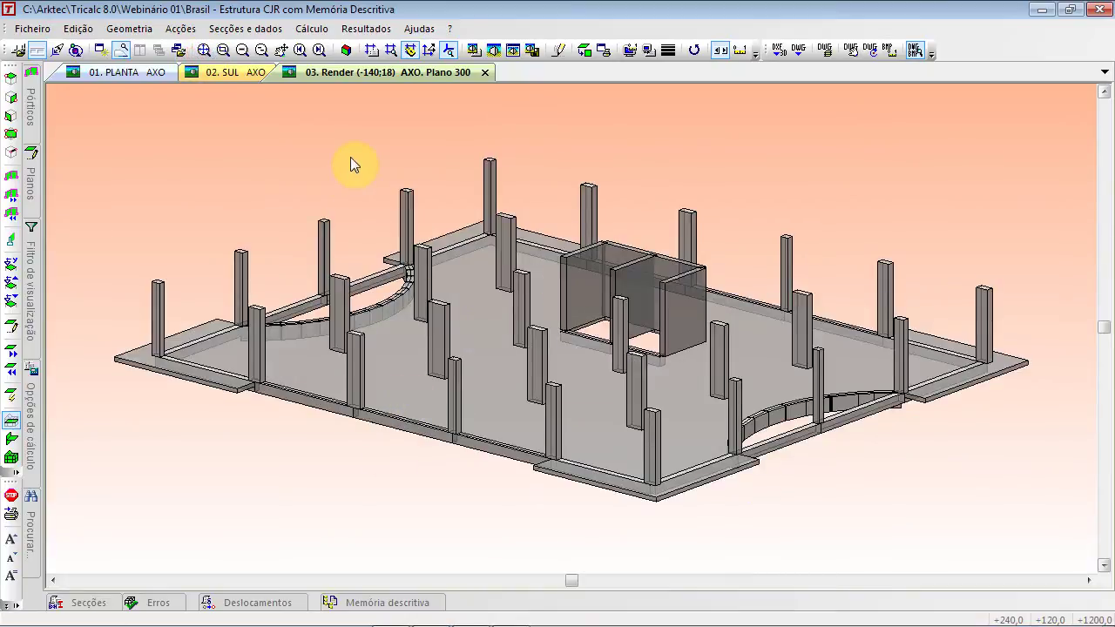
key("alt+Tab")
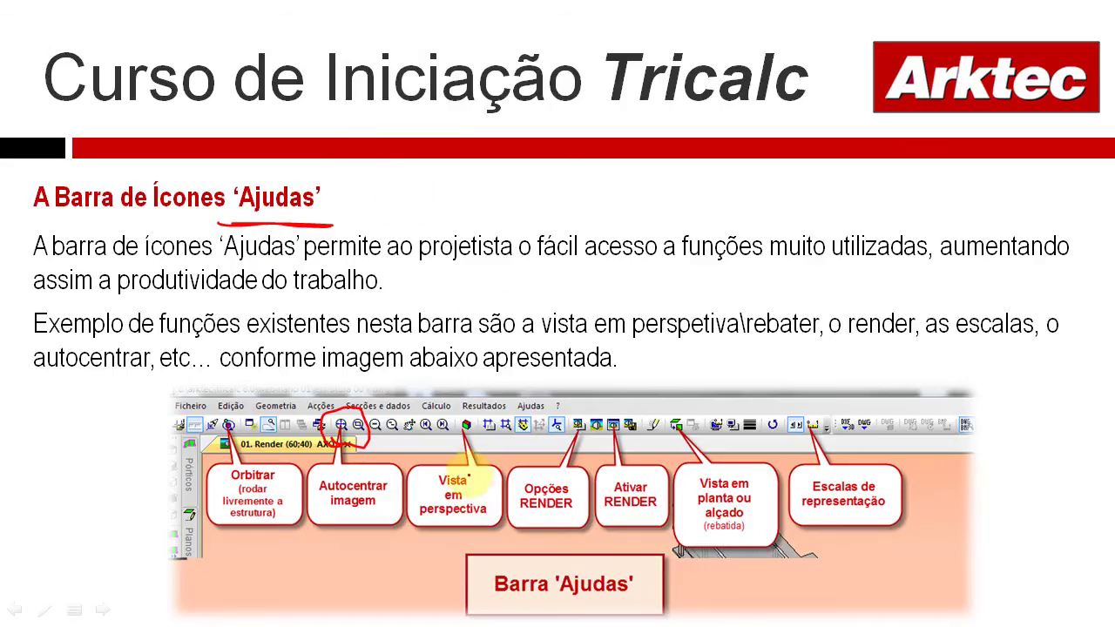
mouse_move(470, 448)
left_mouse_down()
mouse_move(435, 426)
mouse_move(468, 443)
left_mouse_up()
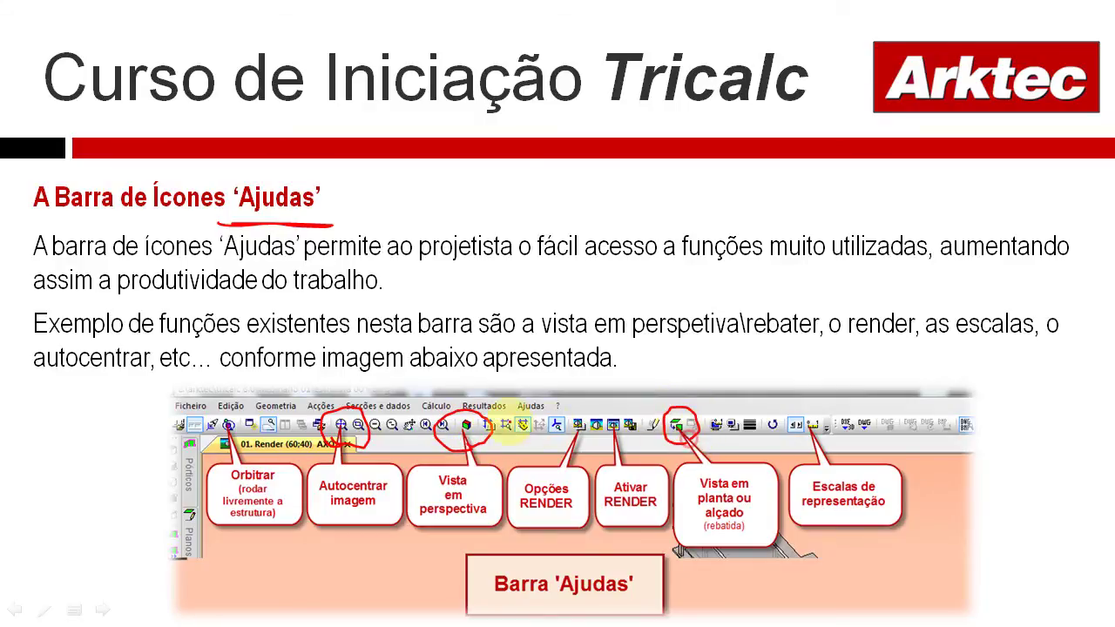
mouse_move(471, 417)
left_mouse_down()
mouse_move(622, 391)
mouse_move(690, 406)
left_mouse_up()
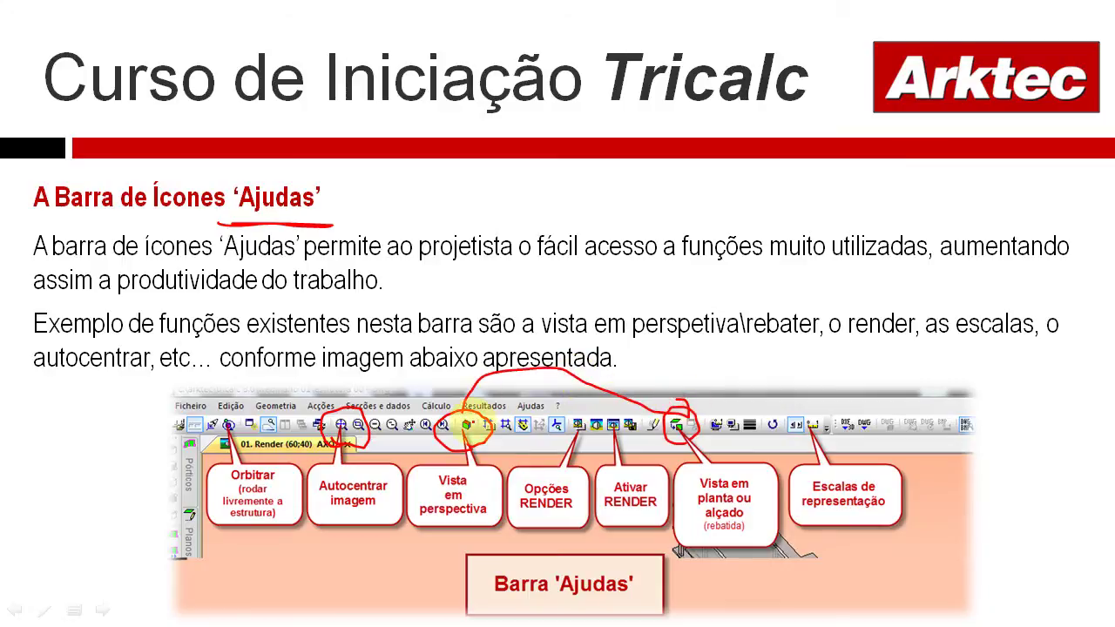
Switch to Tricalc, show plane 300 in plan view and change the window from solid render to wireframe display
key("alt+Tab")
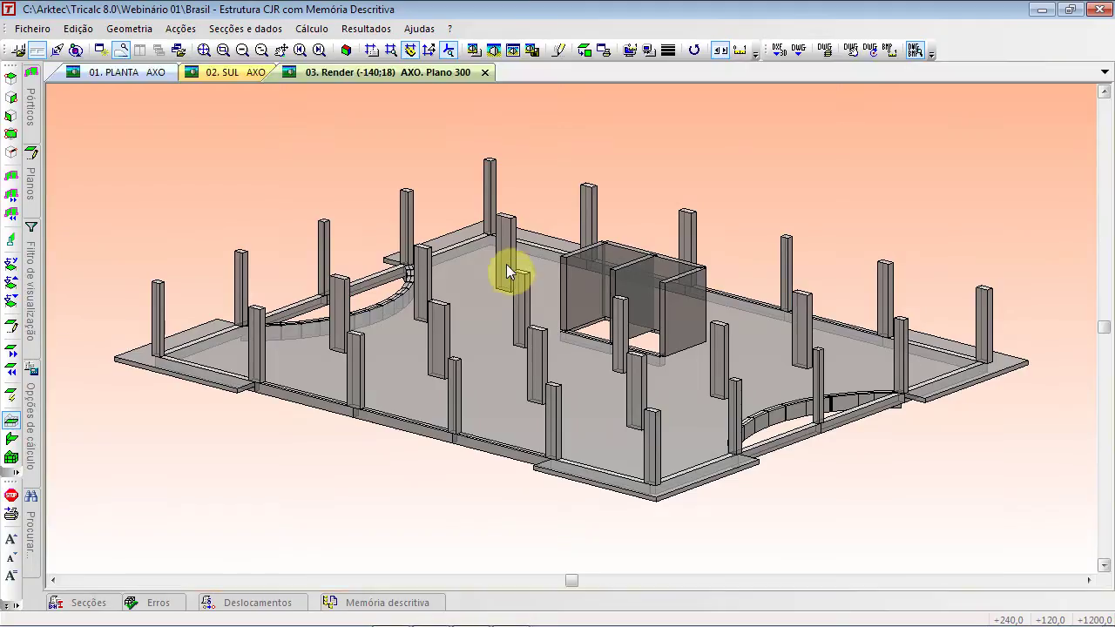
left_click(576, 54)
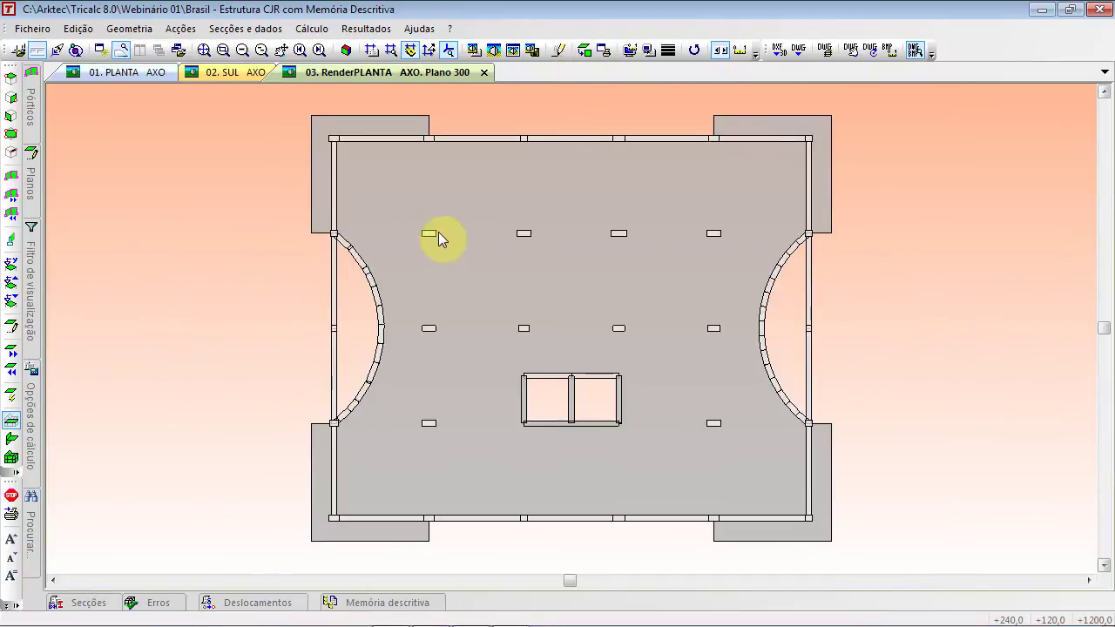
scroll(433, 237, "up", 3)
scroll(428, 244, "down", 3)
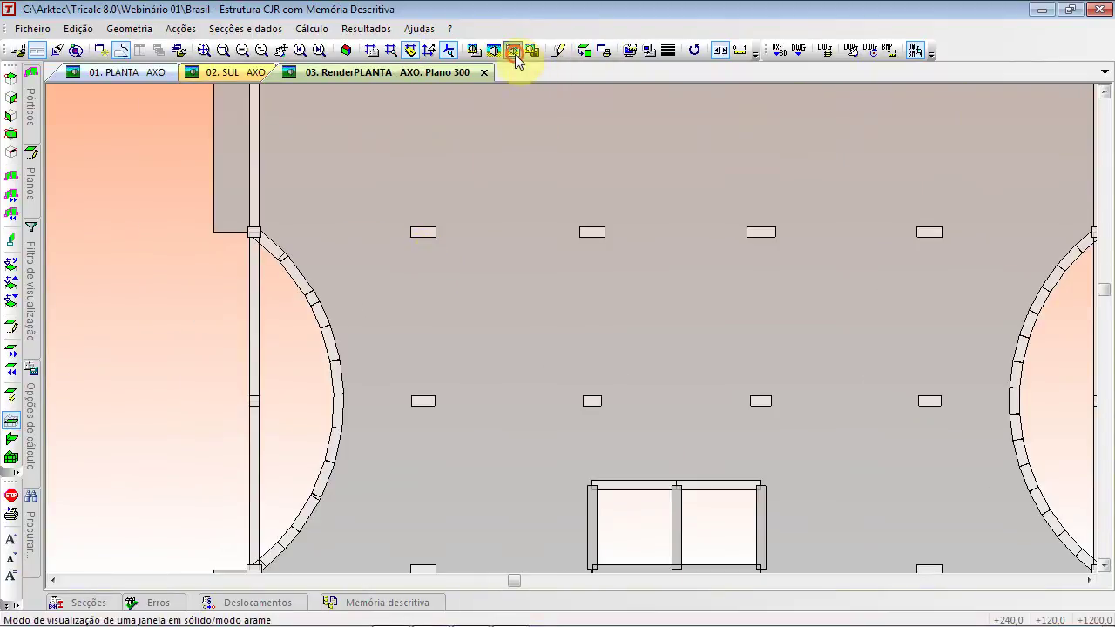
left_click(513, 49)
scroll(460, 242, "up", 3)
scroll(453, 244, "down", 5)
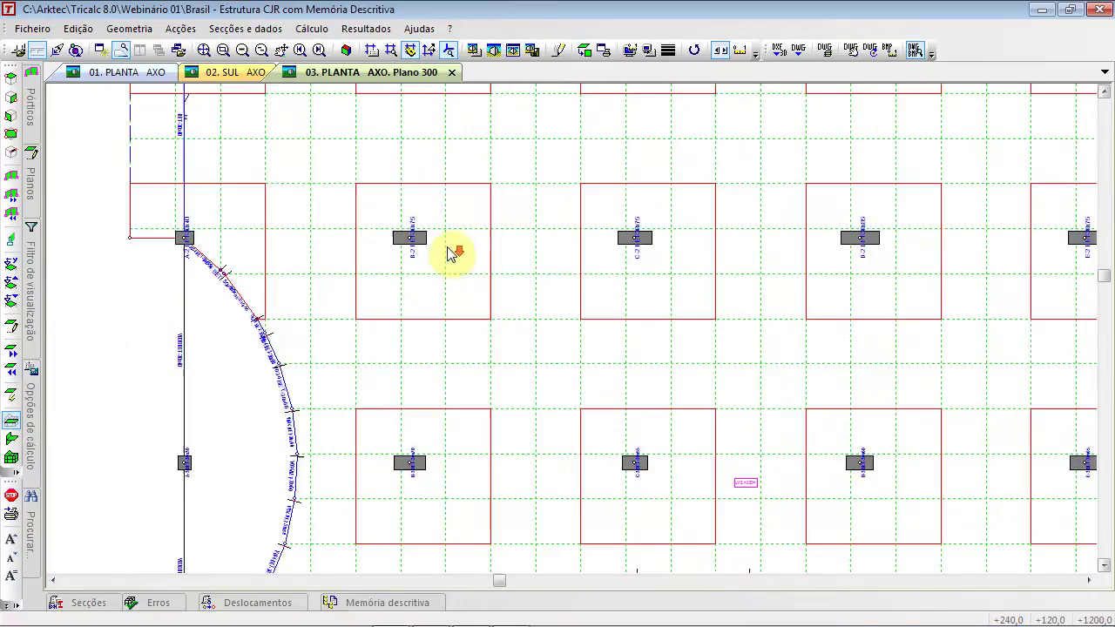
scroll(446, 261, "down", 1)
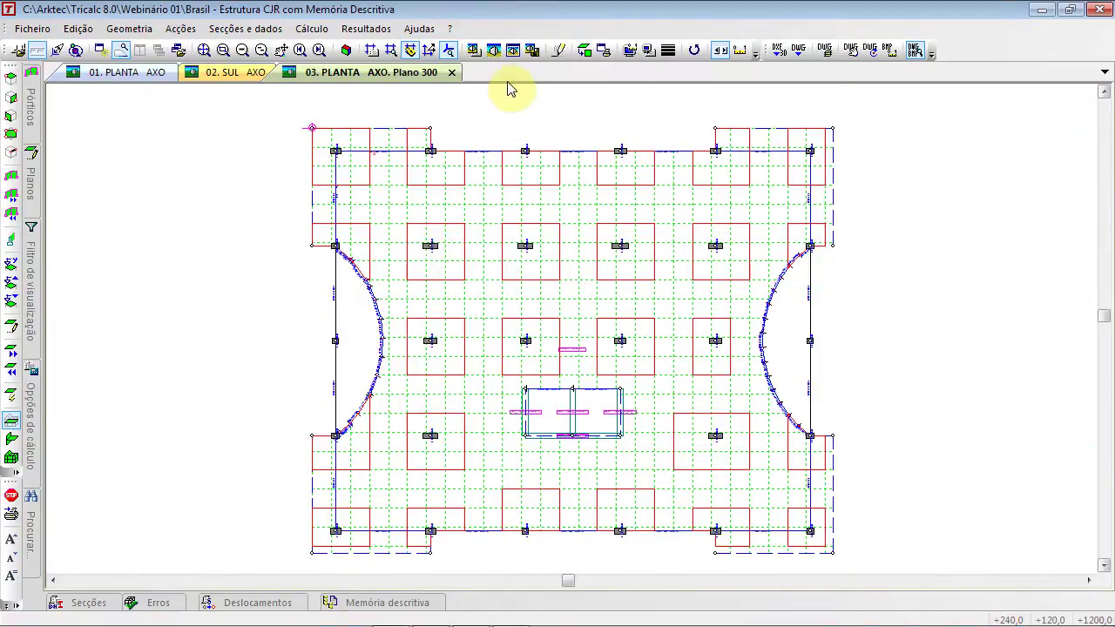
Show the wireframe floor in the preset perspective, inspect its curved edge closely and restore the full perspective view
left_click(345, 56)
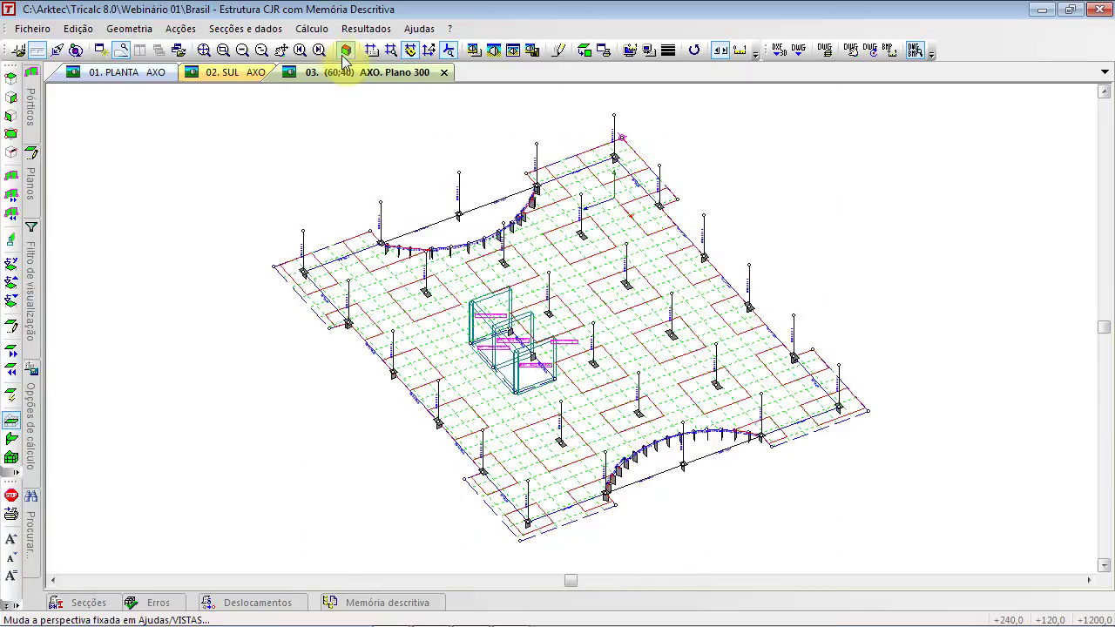
scroll(543, 175, "up", 2)
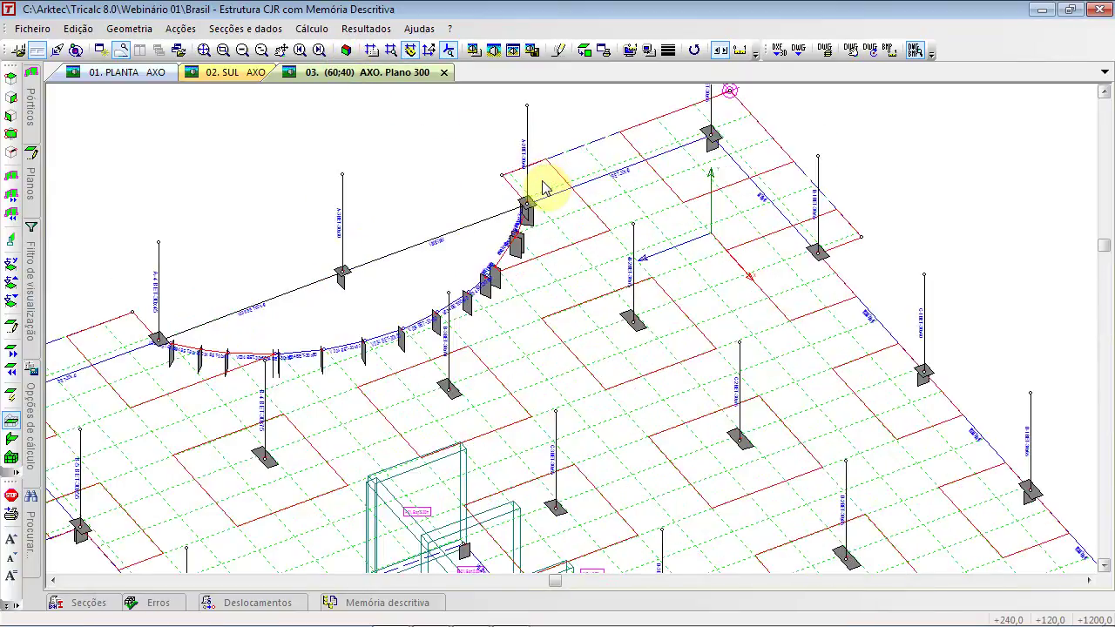
scroll(541, 188, "down", 3)
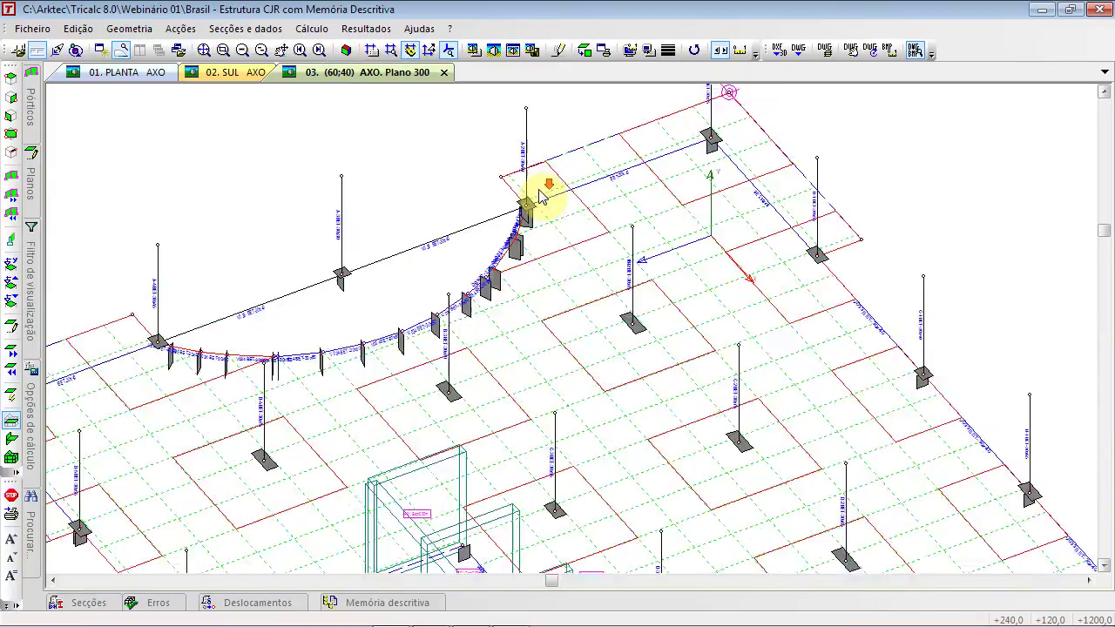
left_click(584, 54)
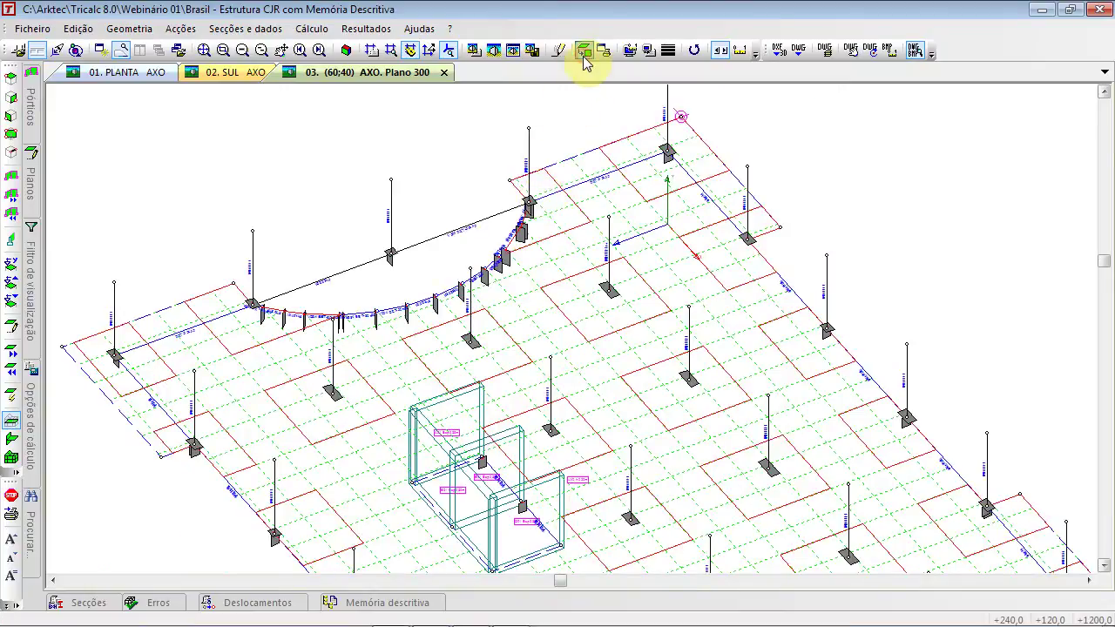
left_click(347, 50)
left_click(493, 202)
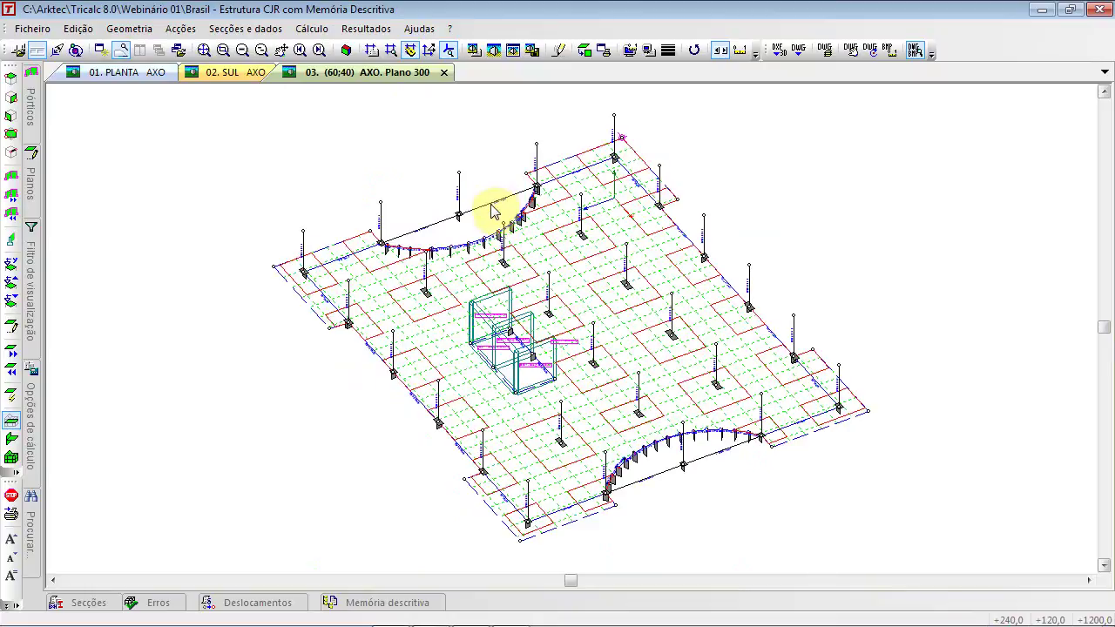
Rotate the wireframe floor to the 35;20 viewpoint and return it to the preset 60;40 perspective
scroll(493, 207, "up", 3)
scroll(499, 223, "down", 2)
key("Up")
key("Up")
key("Up")
key("Right")
key("Right")
key("Right")
key("Right")
key("Right")
key("Right")
key("Right")
key("Right")
key("Right")
key("Left")
key("Left")
key("Left")
key("Left")
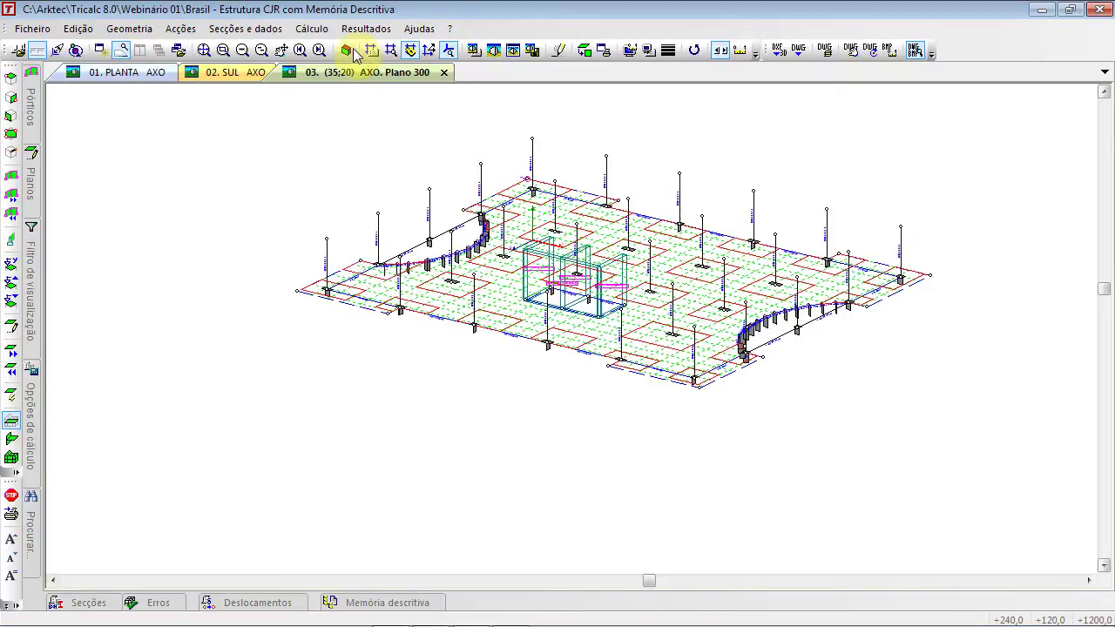
left_click(347, 50)
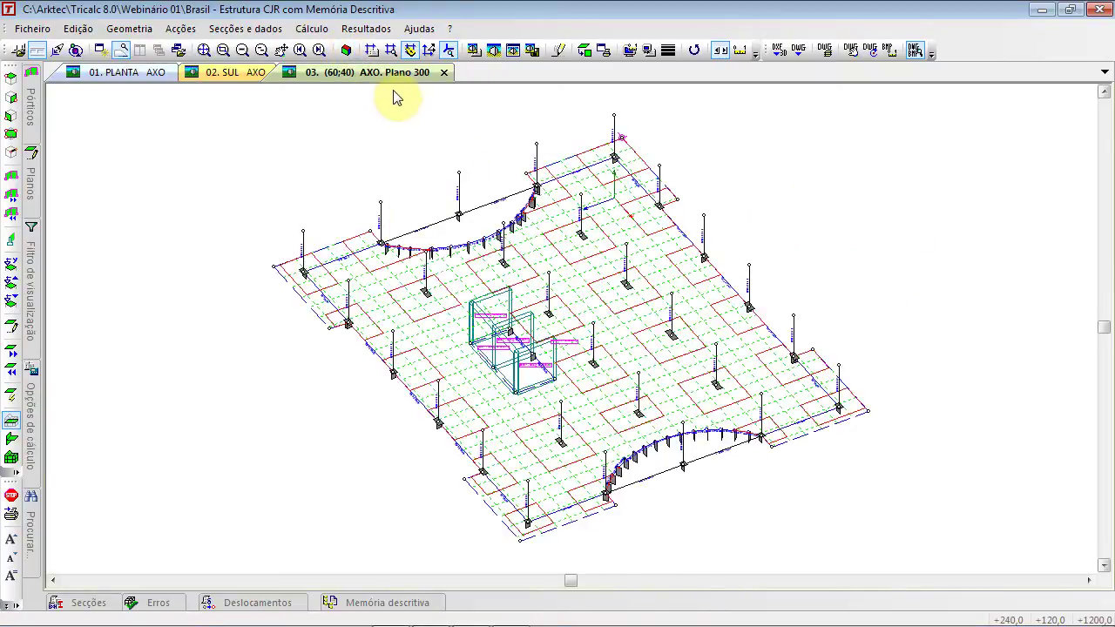
Alternate plane 300 between the plan view and the preset perspective, ending in the perspective
left_click(584, 50)
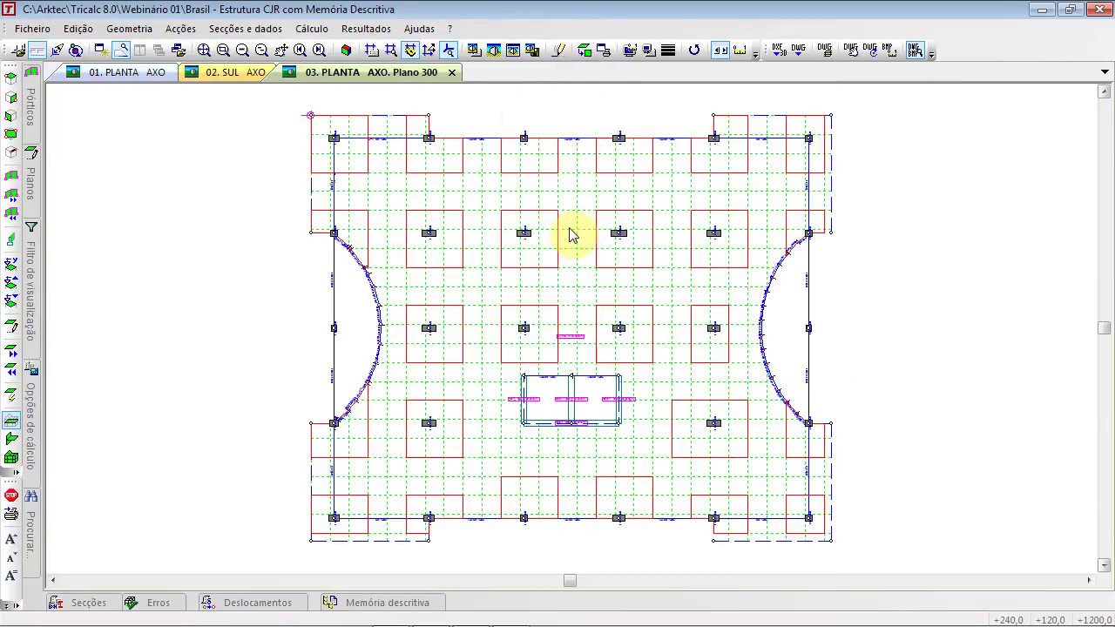
left_click(347, 51)
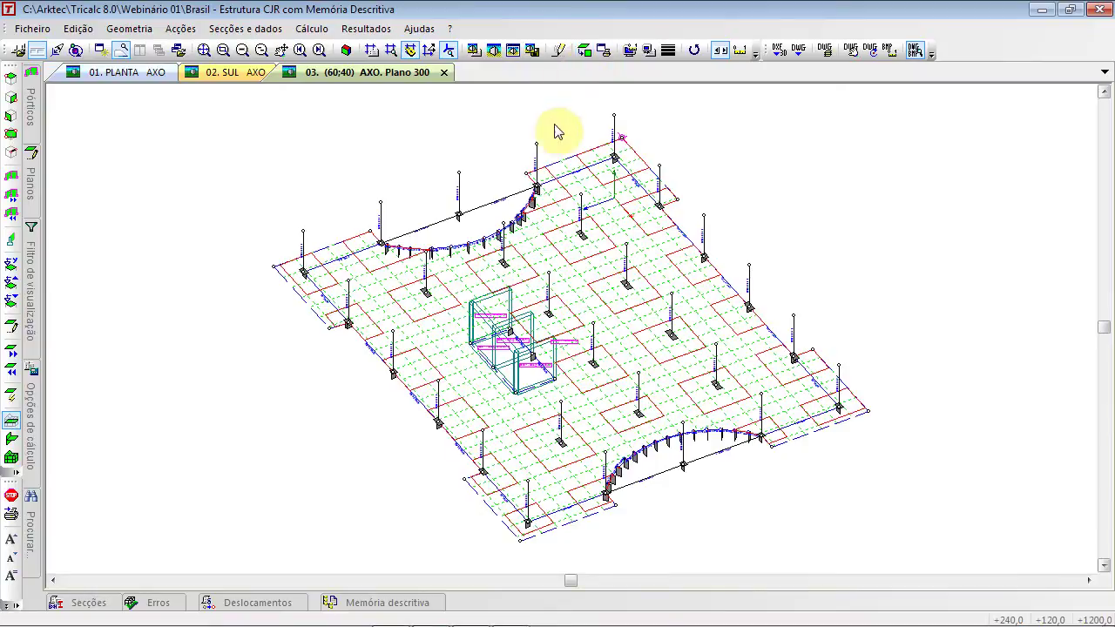
left_click(582, 52)
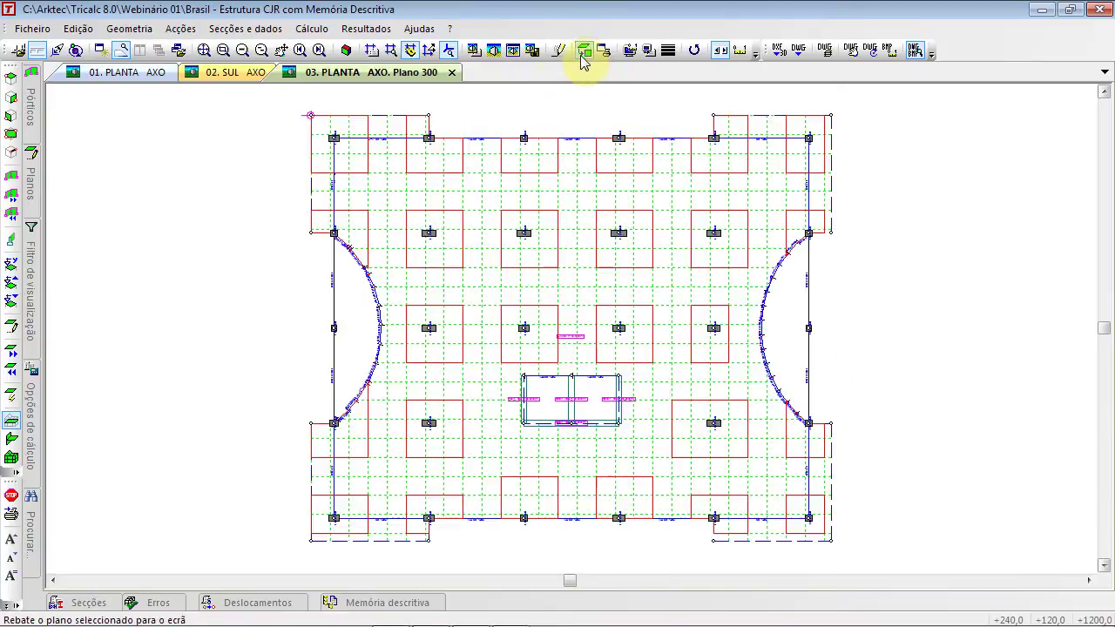
left_click(346, 51)
key("alt+Tab")
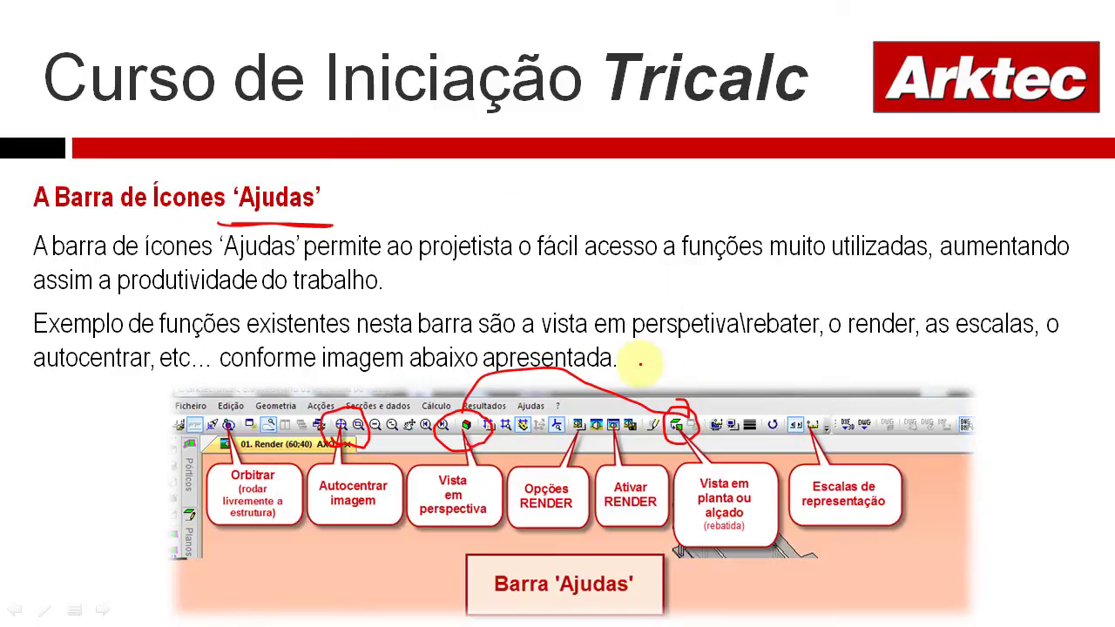
mouse_move(559, 407)
left_mouse_down()
mouse_move(580, 433)
mouse_move(612, 406)
left_mouse_up()
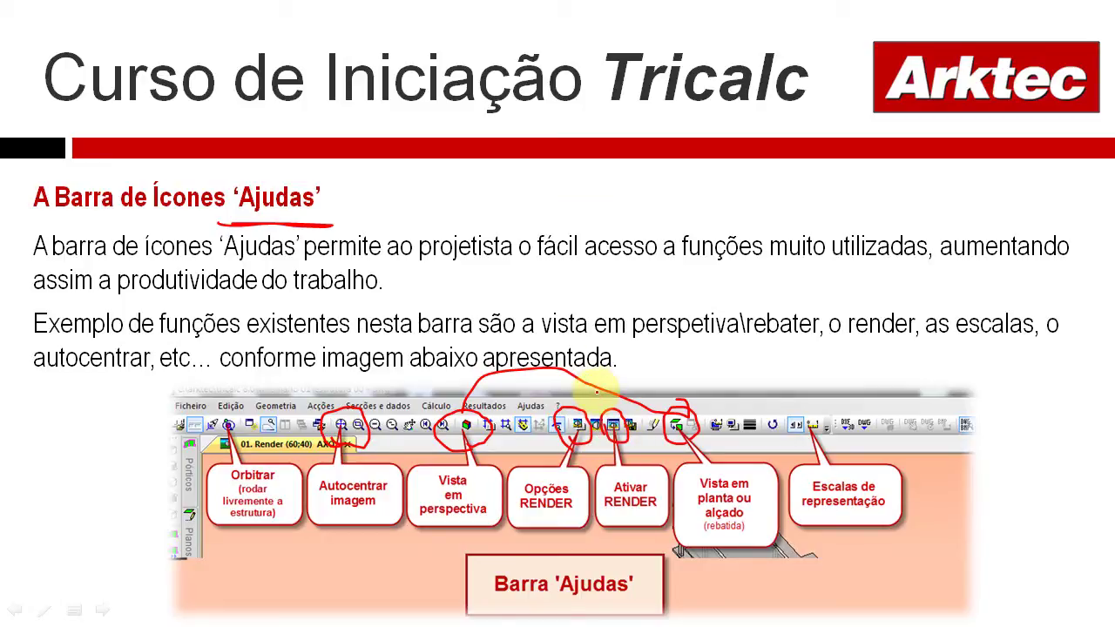
Switch back to Tricalc, bring column B-3 beside the curved beam into close view and display the node and bar numbers
key("alt+Tab")
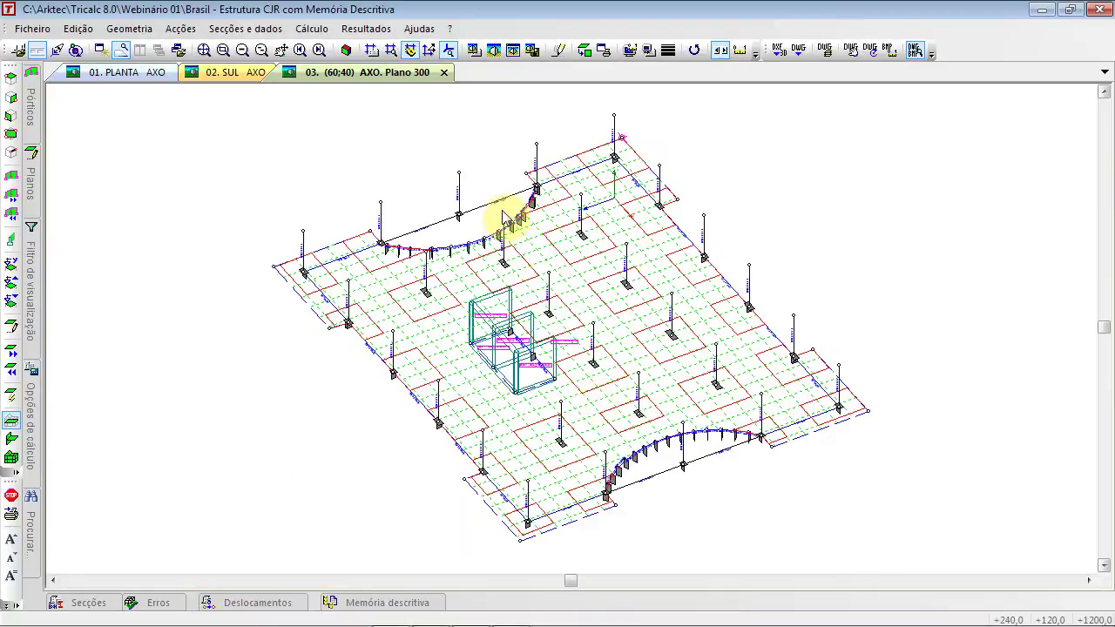
scroll(500, 219, "up", 2)
scroll(490, 271, "up", 3)
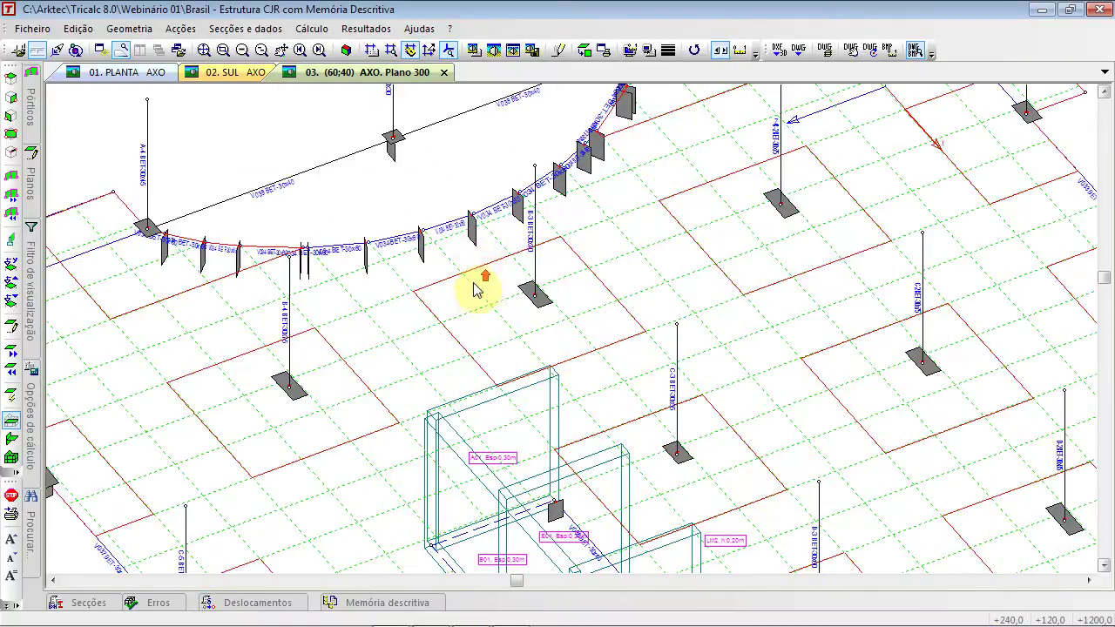
scroll(485, 304, "up", 1)
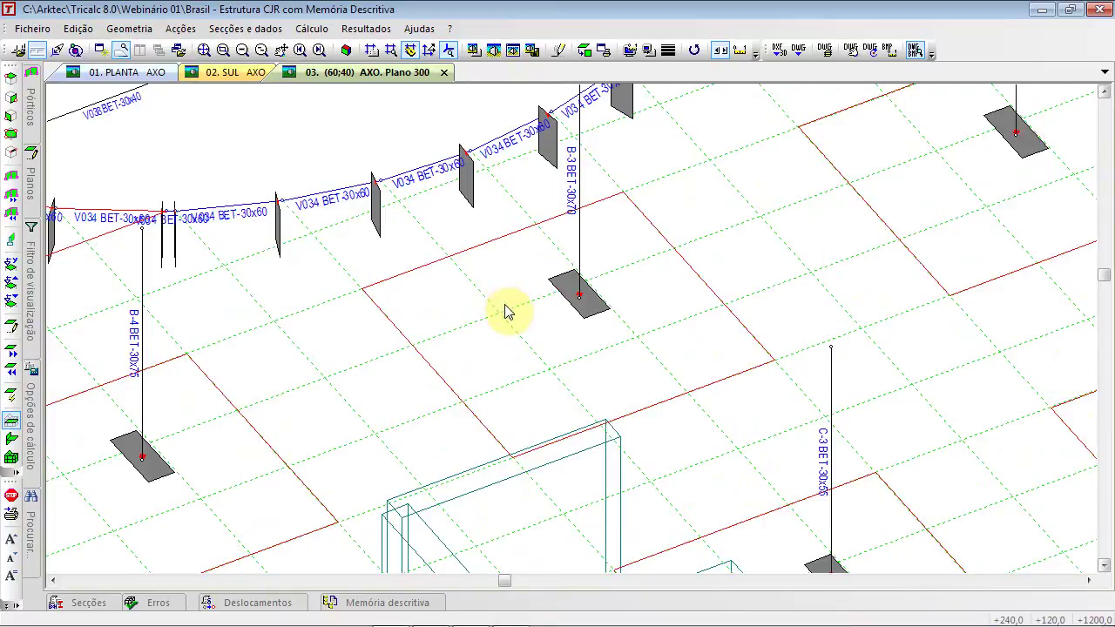
scroll(507, 312, "down", 1)
scroll(571, 229, "up", 3)
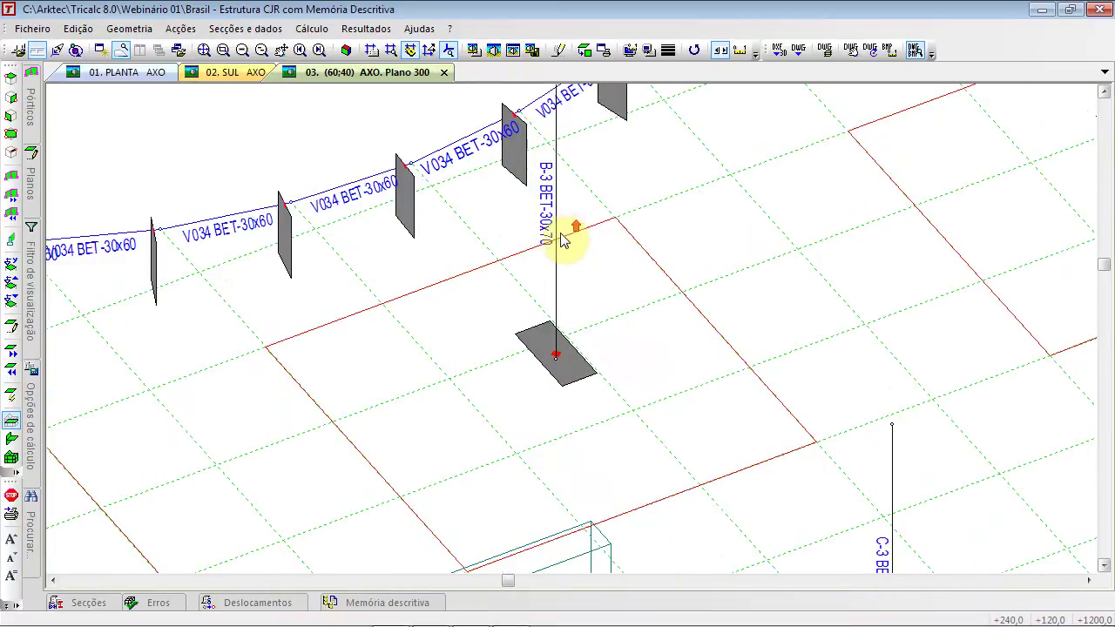
left_click(550, 364)
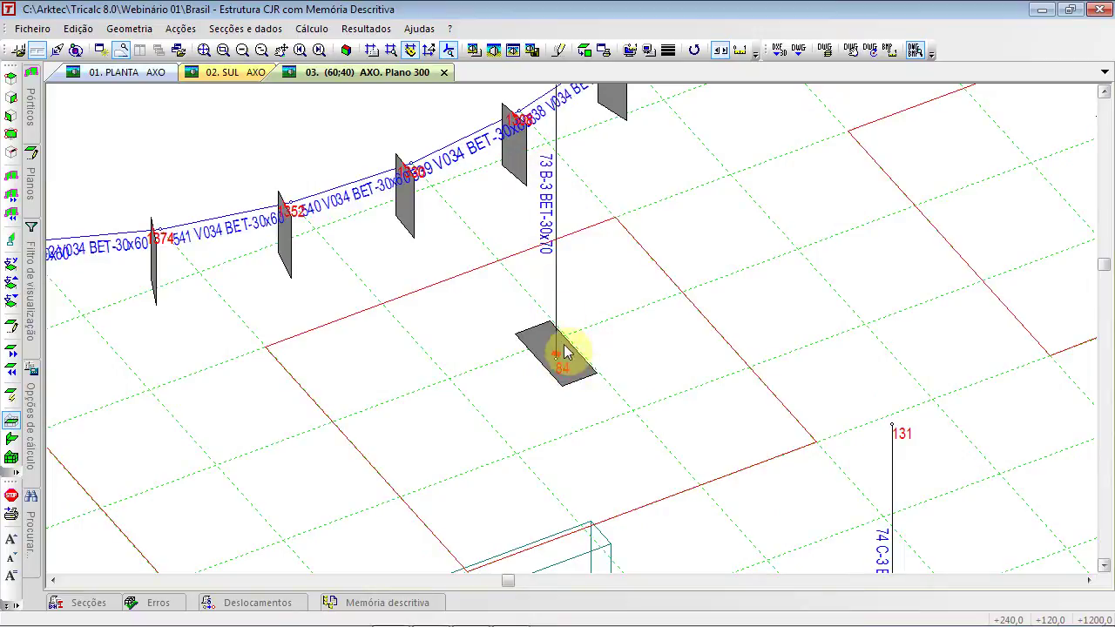
middle_click_drag(580, 273, 580, 364)
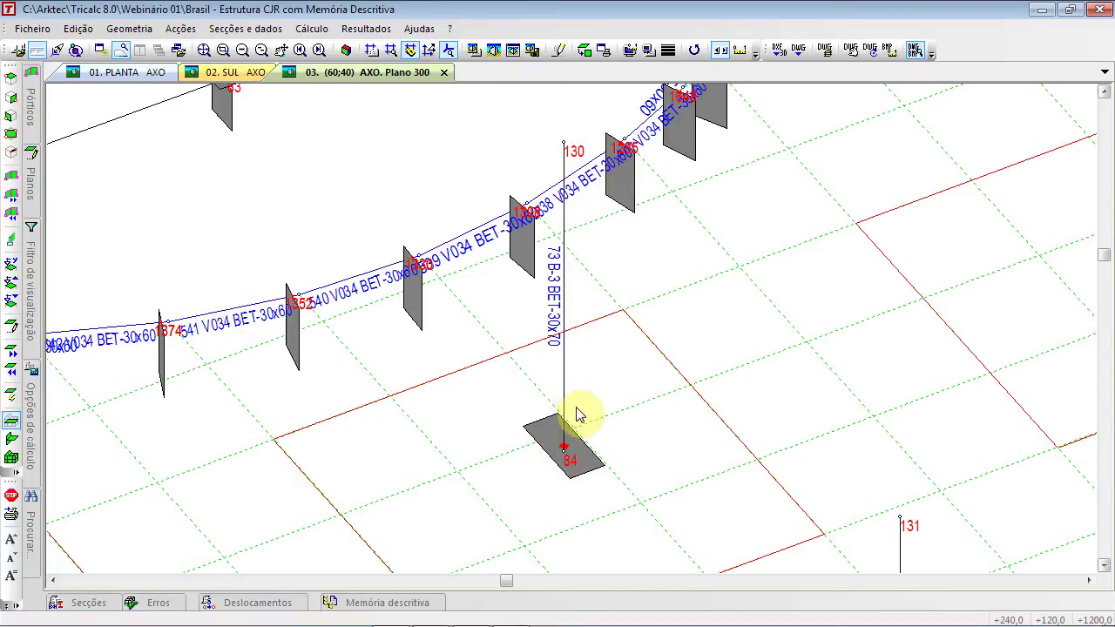
Render the window in solid mode and turn off the drawing of edges (Desenhar arestas) in the render options
left_click(514, 50)
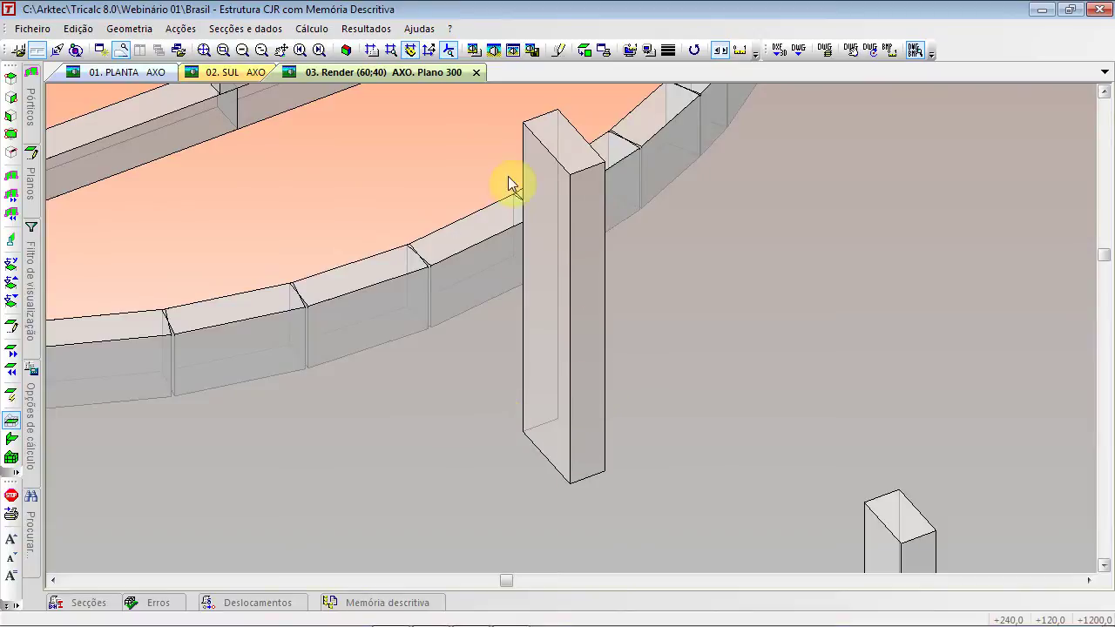
left_click(473, 50)
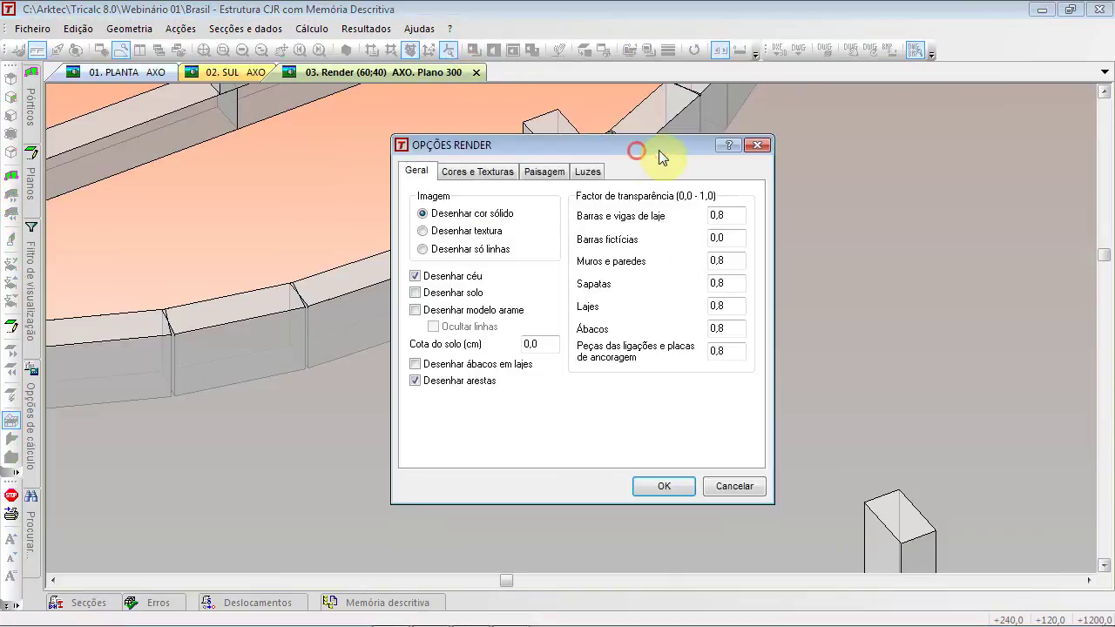
left_click_drag(636, 151, 862, 138)
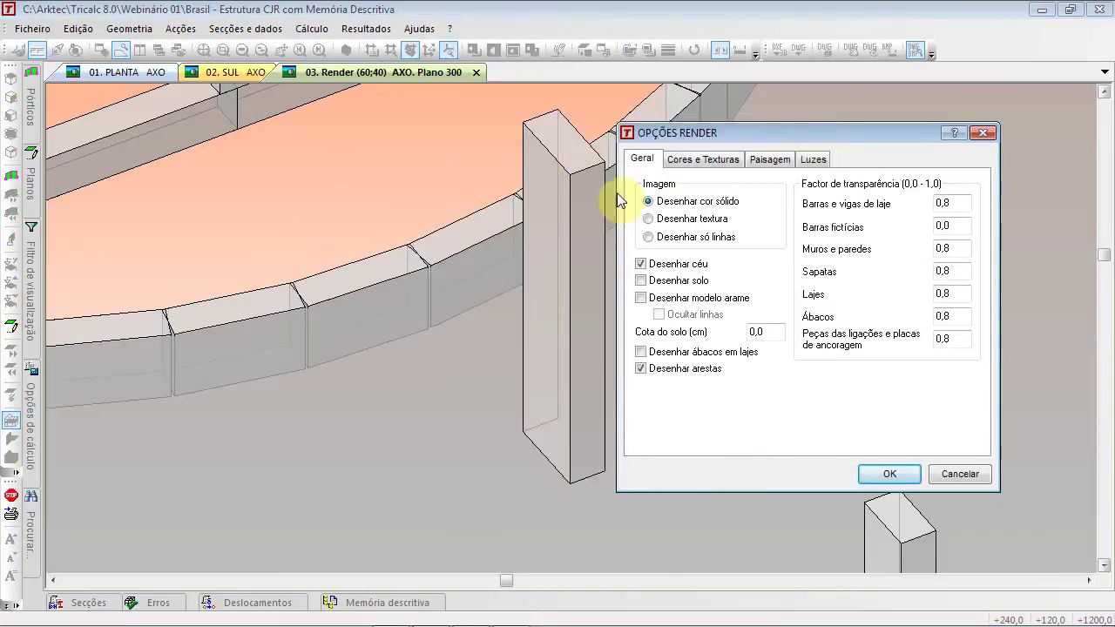
left_click(642, 370)
left_click(880, 481)
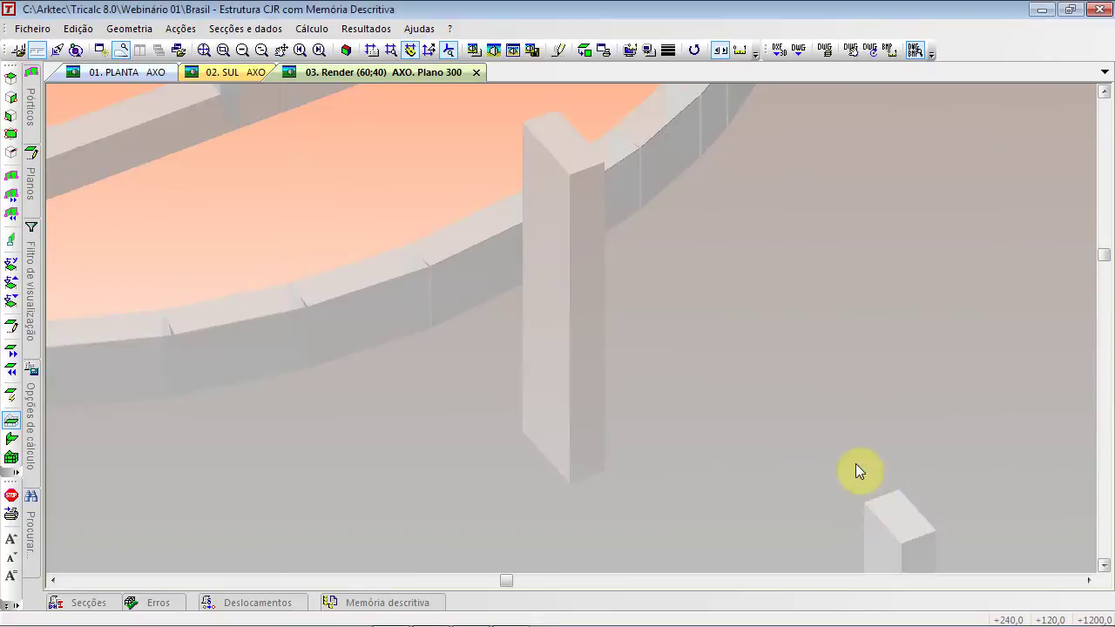
Inspect the render without edges and turn the drawing of edges back on in the render options
scroll(572, 305, "down", 3)
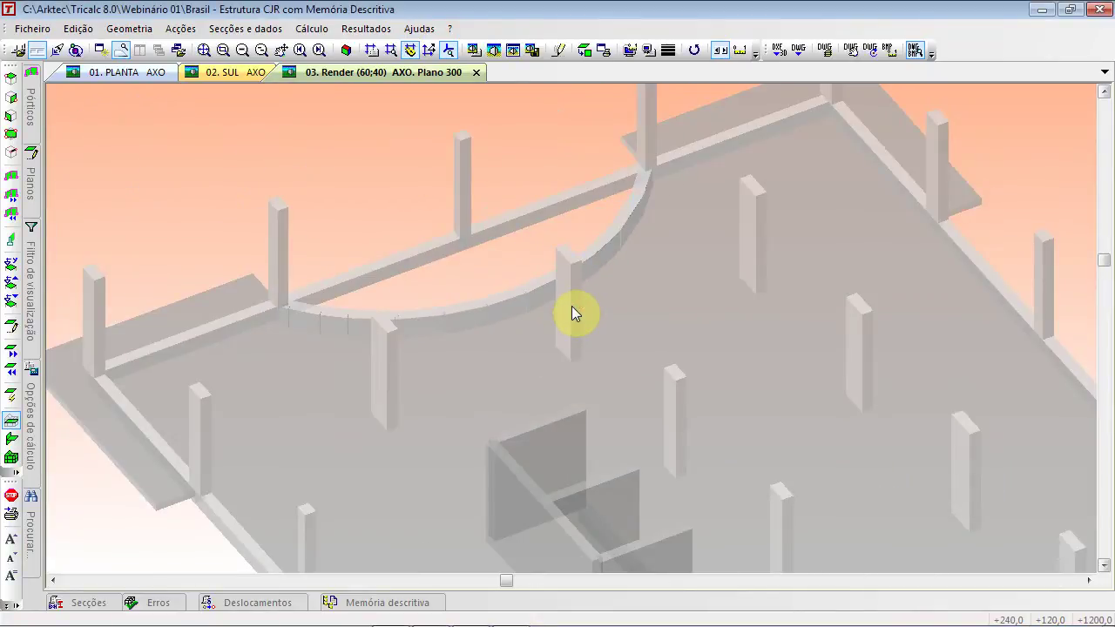
scroll(572, 306, "up", 2)
scroll(573, 307, "down", 3)
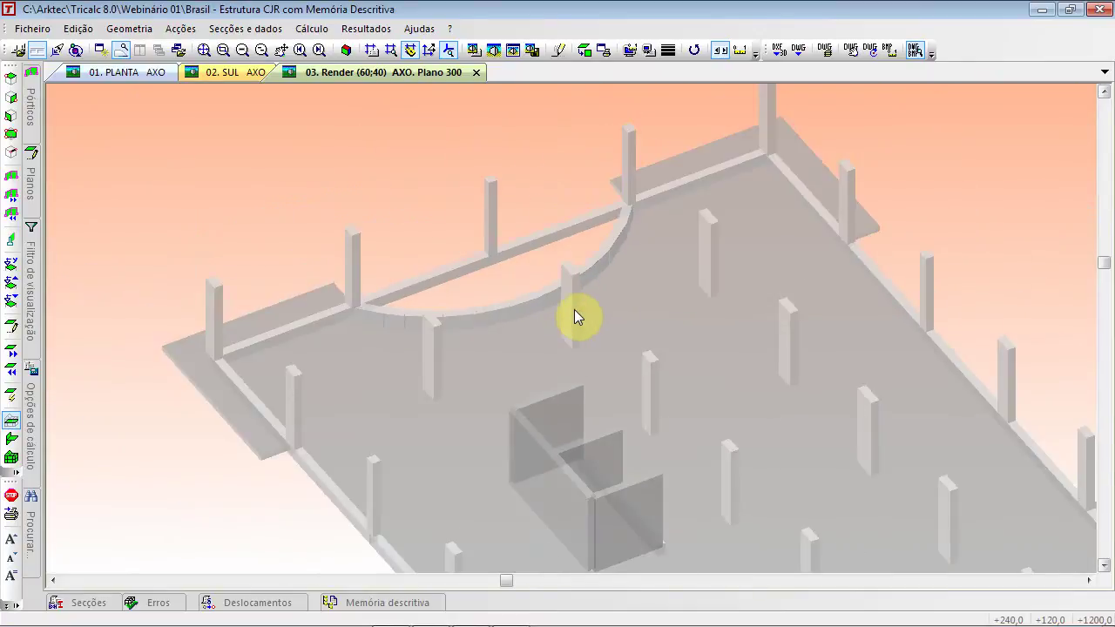
scroll(577, 315, "up", 3)
left_click(473, 50)
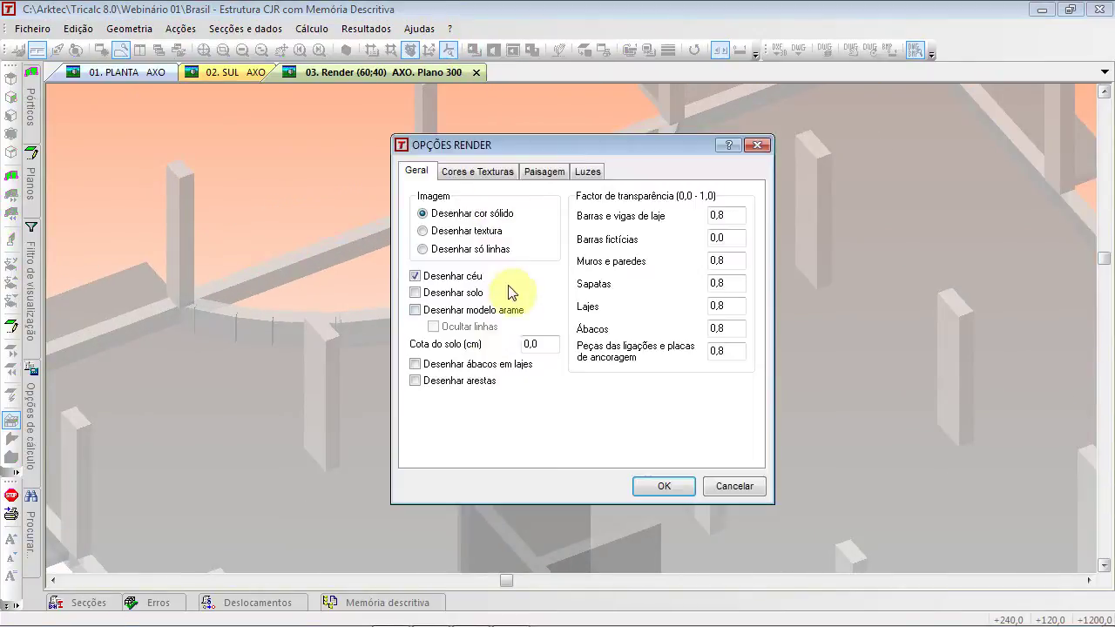
left_click(468, 383)
left_click(657, 485)
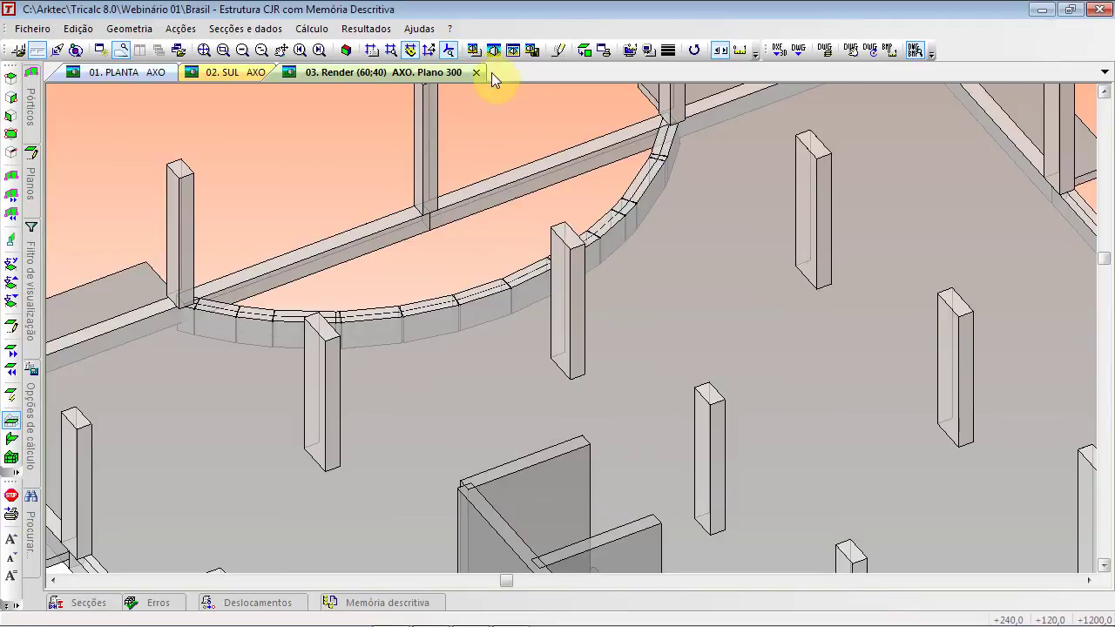
Turn on the drawing of the wireframe model (Desenhar modelo arame) in the render options
left_click(475, 51)
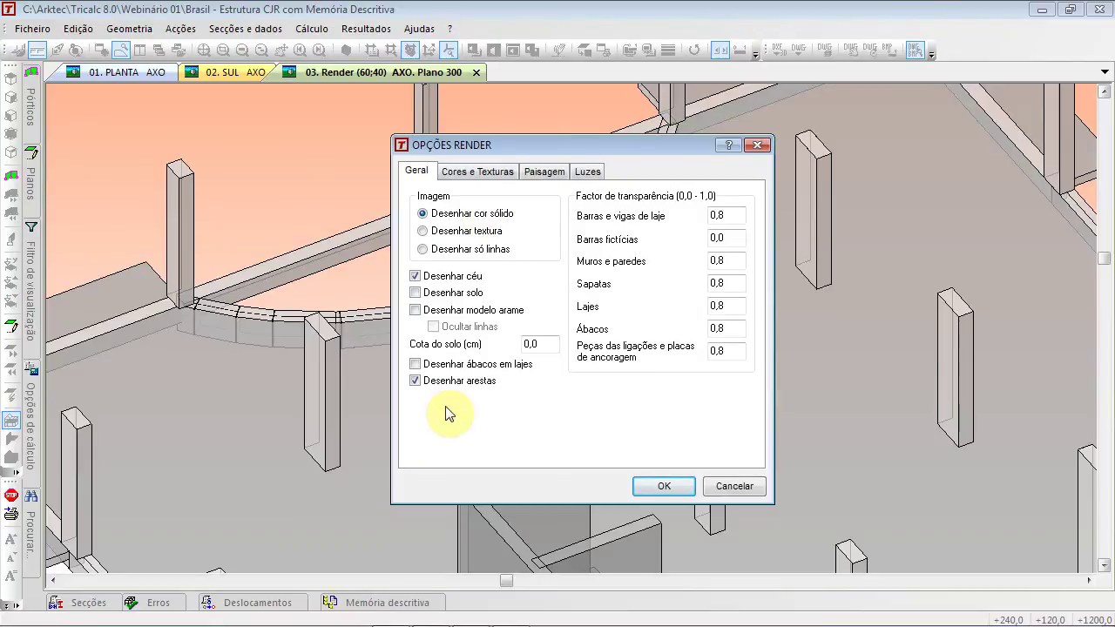
left_click(416, 310)
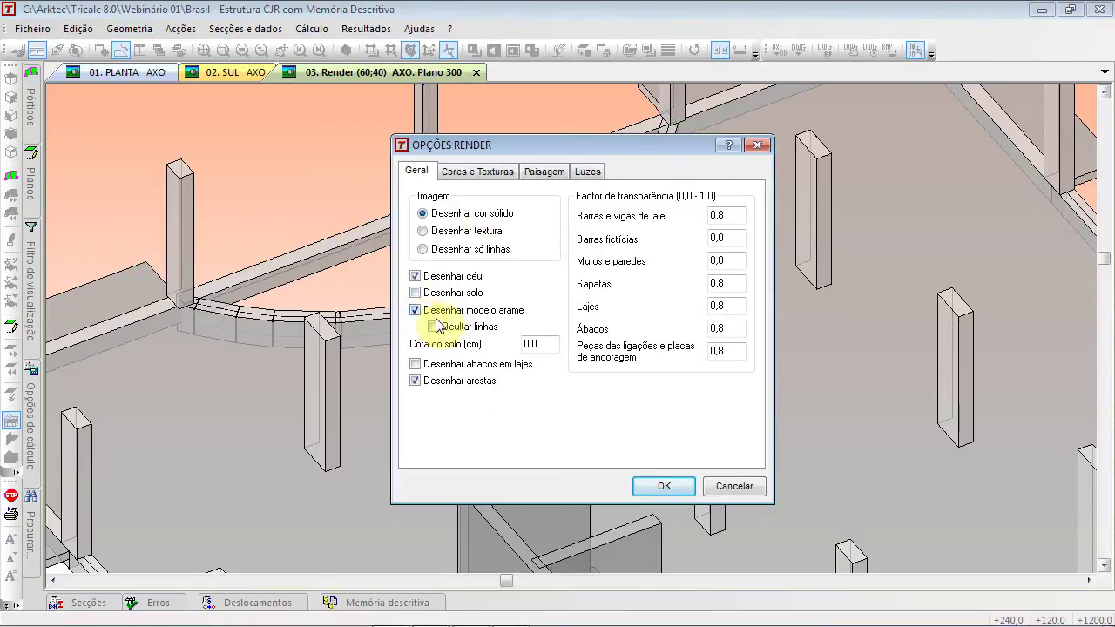
left_click(662, 486)
Examine the node and bar labels on plane 300's columns, walls and curved beam from several orbit angles
scroll(575, 375, "up", 5)
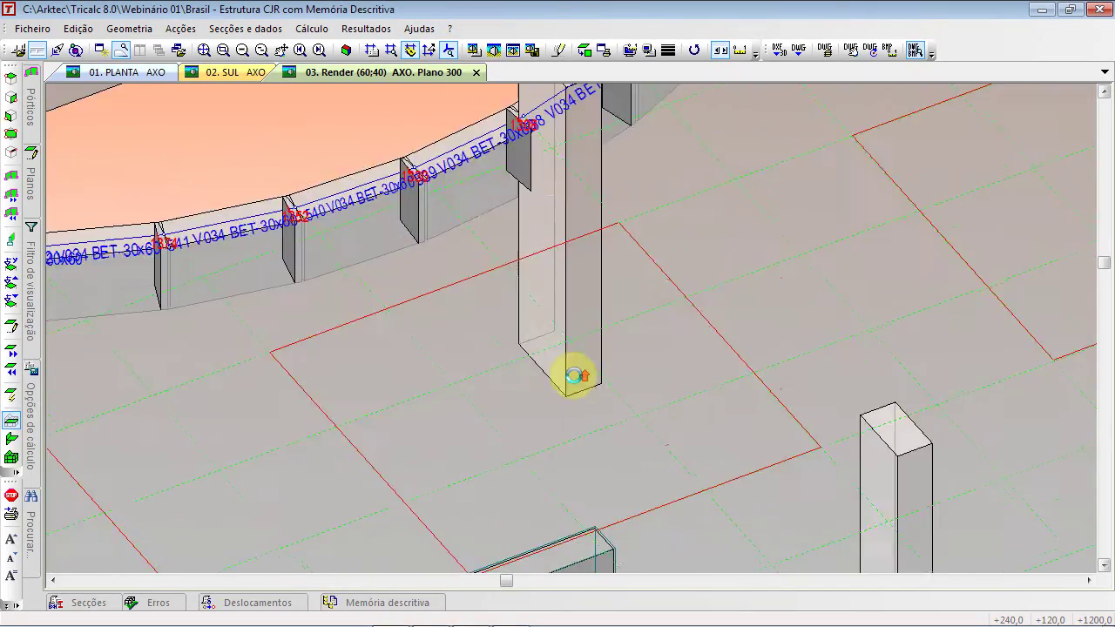
scroll(565, 398, "down", 3)
scroll(588, 366, "down", 3, "shift")
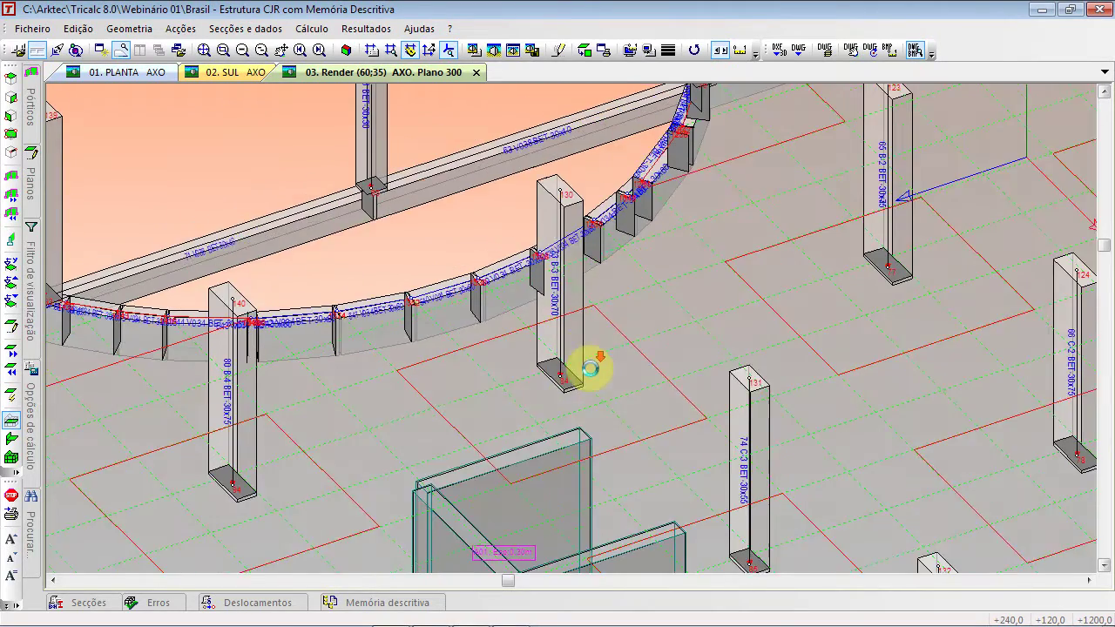
scroll(296, 415, "down", 7, "ctrl")
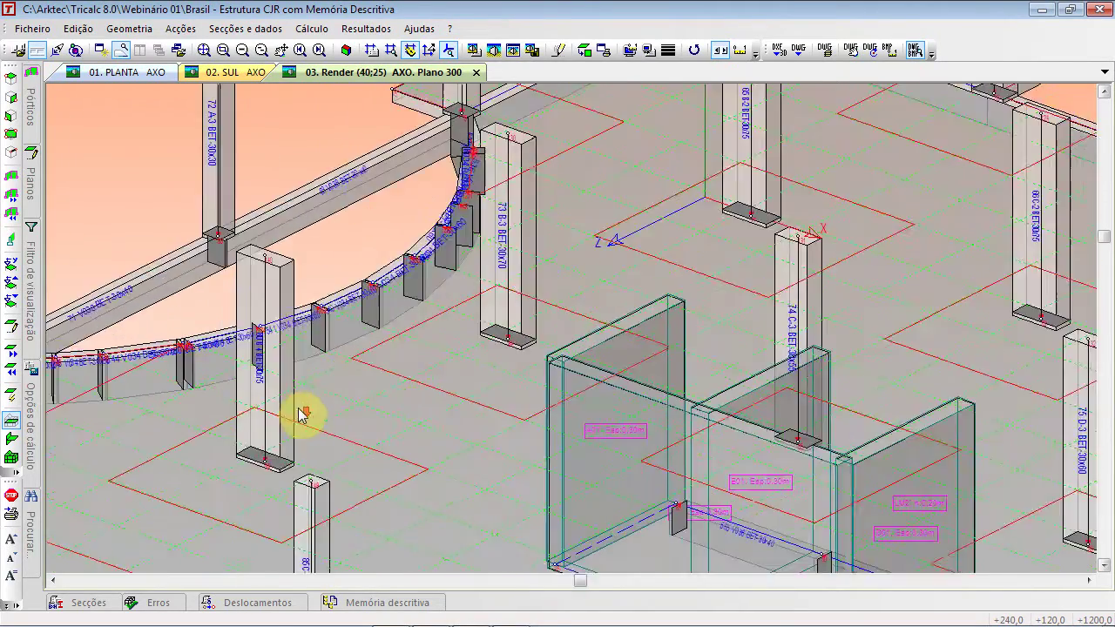
scroll(305, 414, "down", 10, "ctrl")
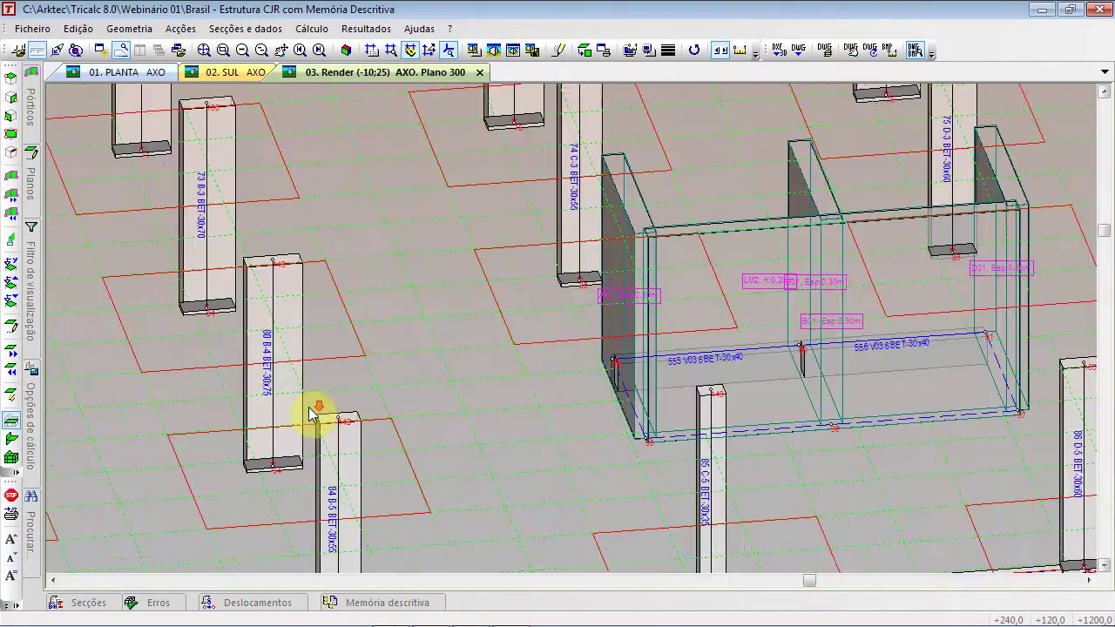
scroll(341, 452, "up", 3)
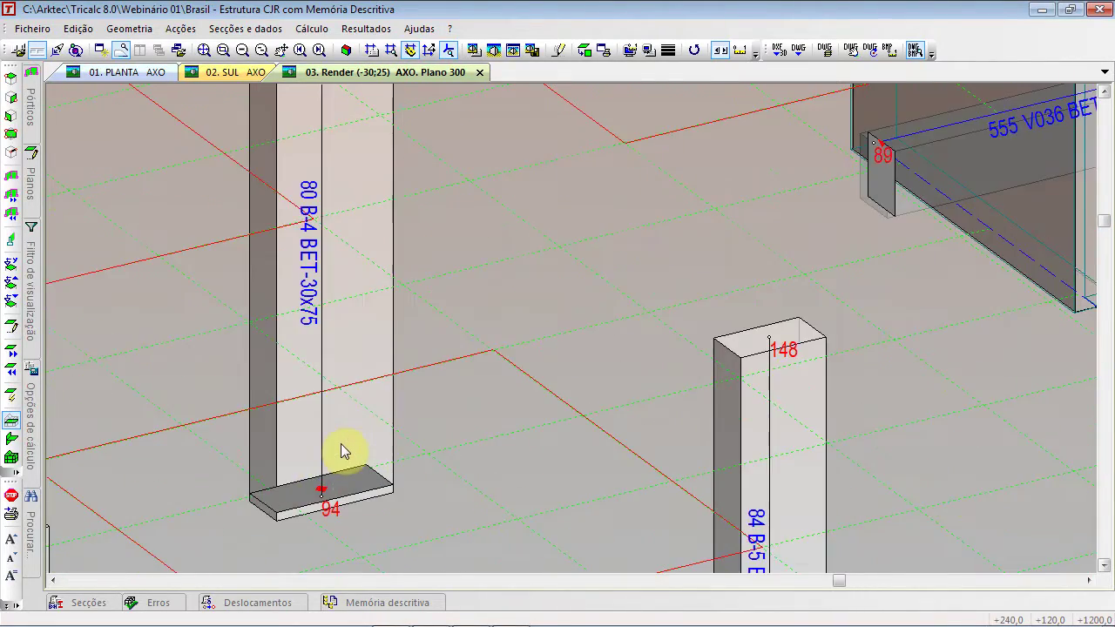
scroll(342, 453, "down", 3)
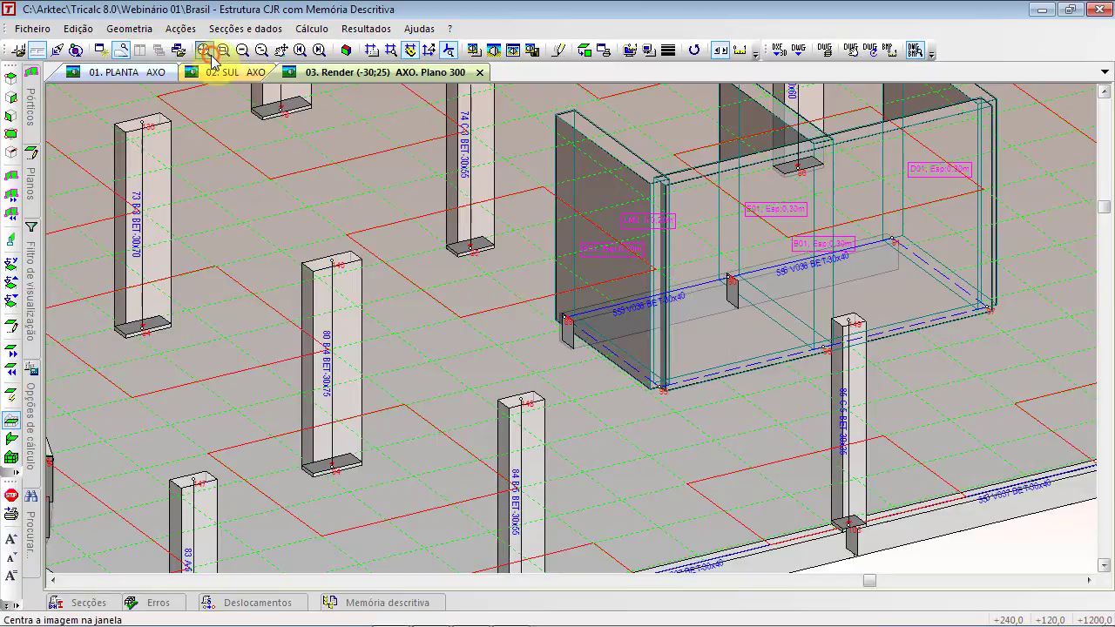
Centre plane 300 in the window and review the transparency factors for fictitious bars, walls and footings in the render options
left_click(207, 52)
left_click(475, 51)
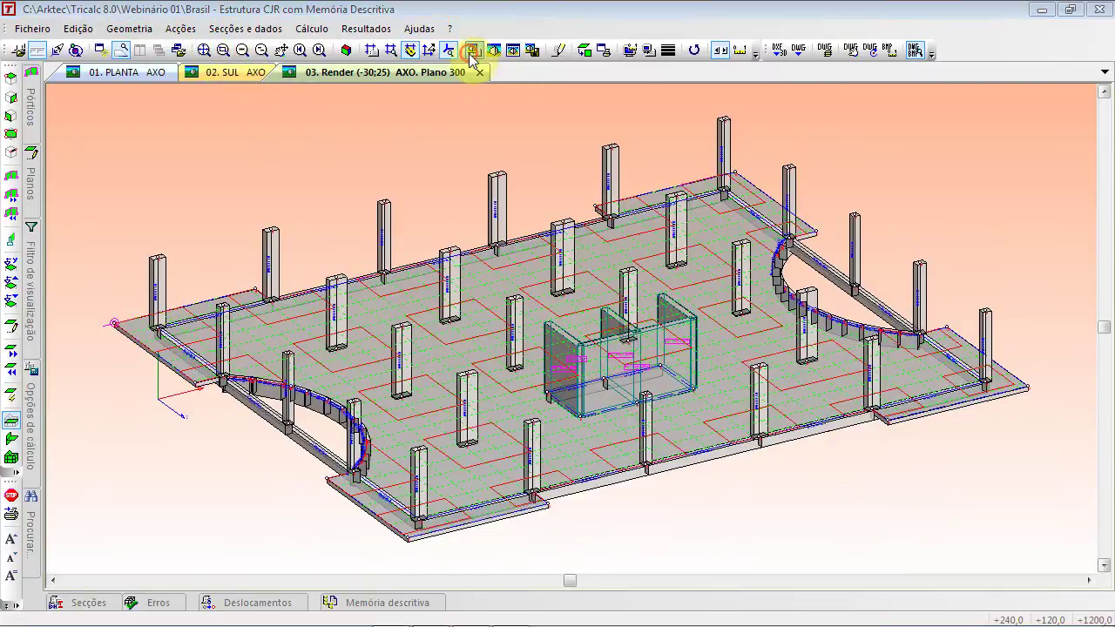
double_click(732, 238)
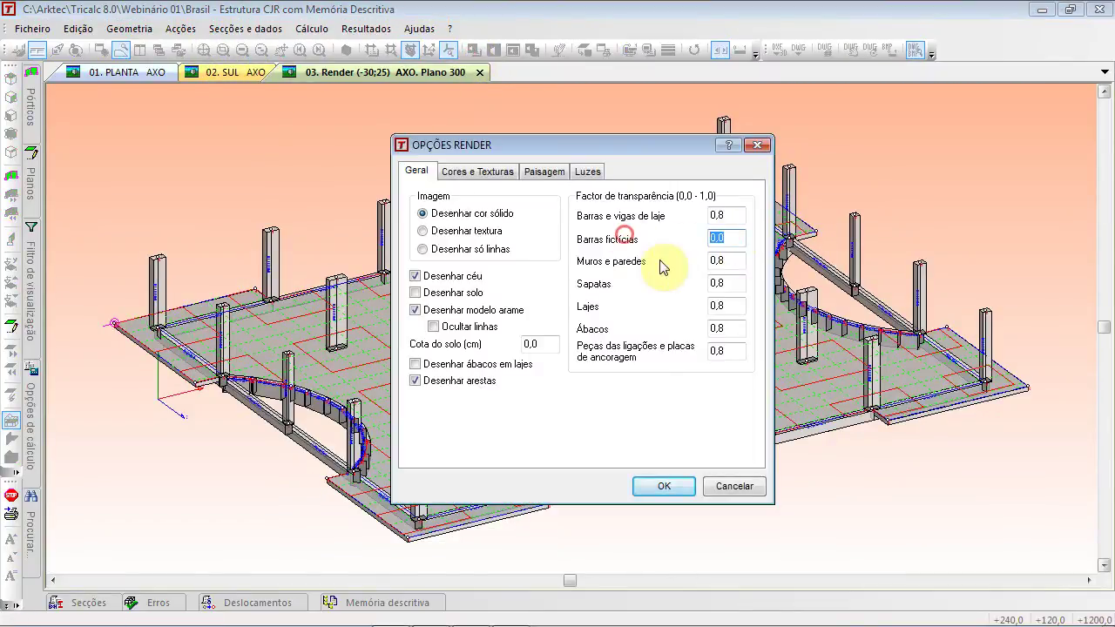
double_click(726, 262)
double_click(723, 283)
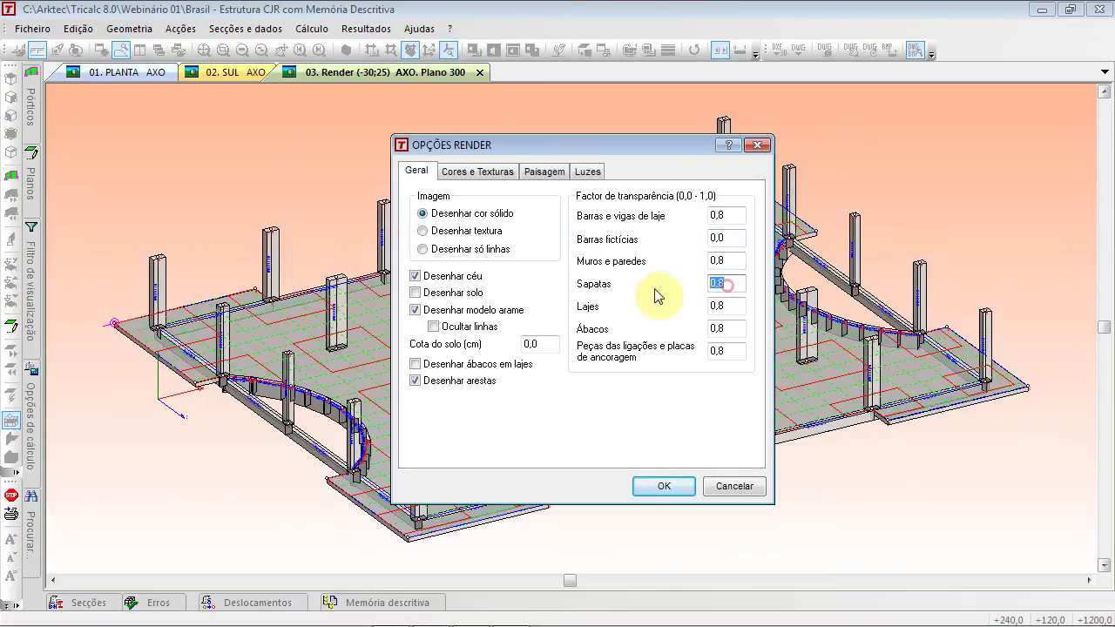
left_click(749, 487)
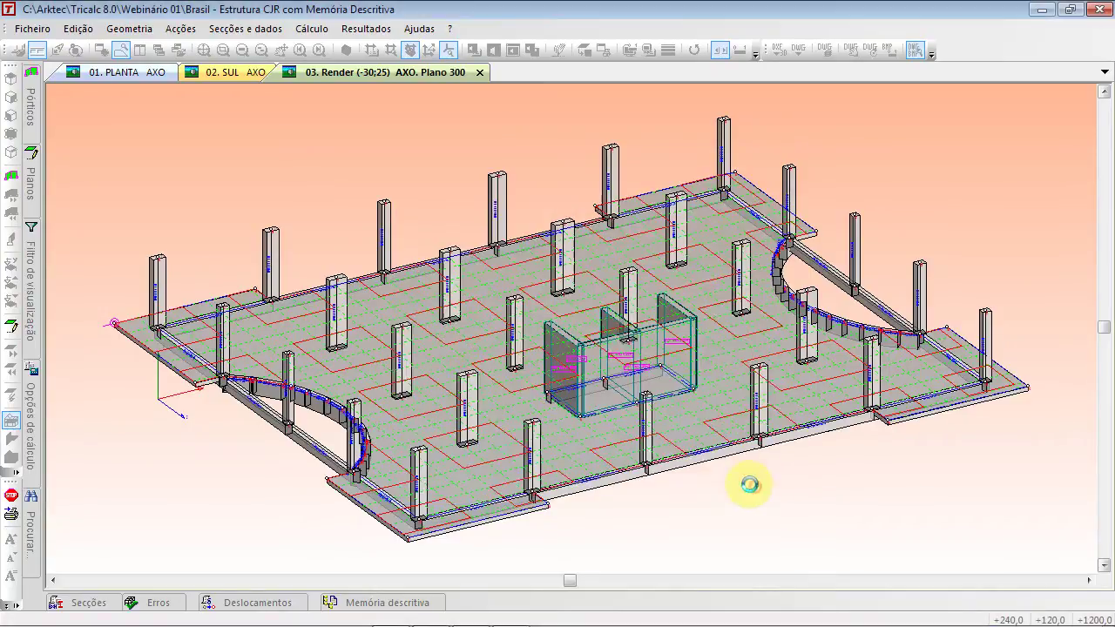
Activate the multiple planes mode and display plane 600 together with plane 300
left_click(11, 439)
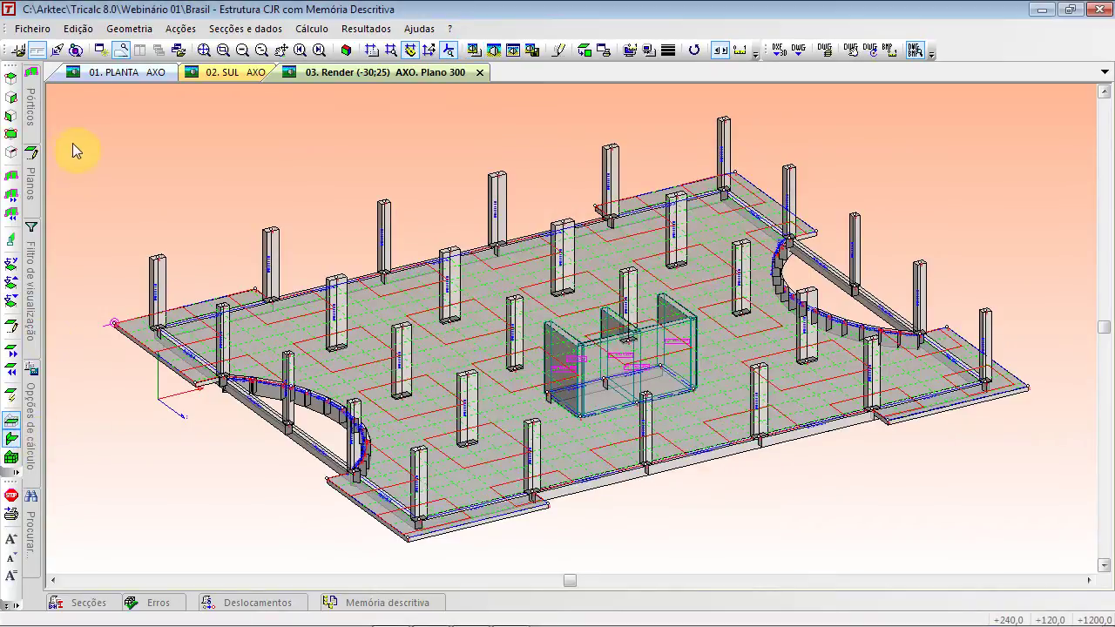
mouse_move(32, 185)
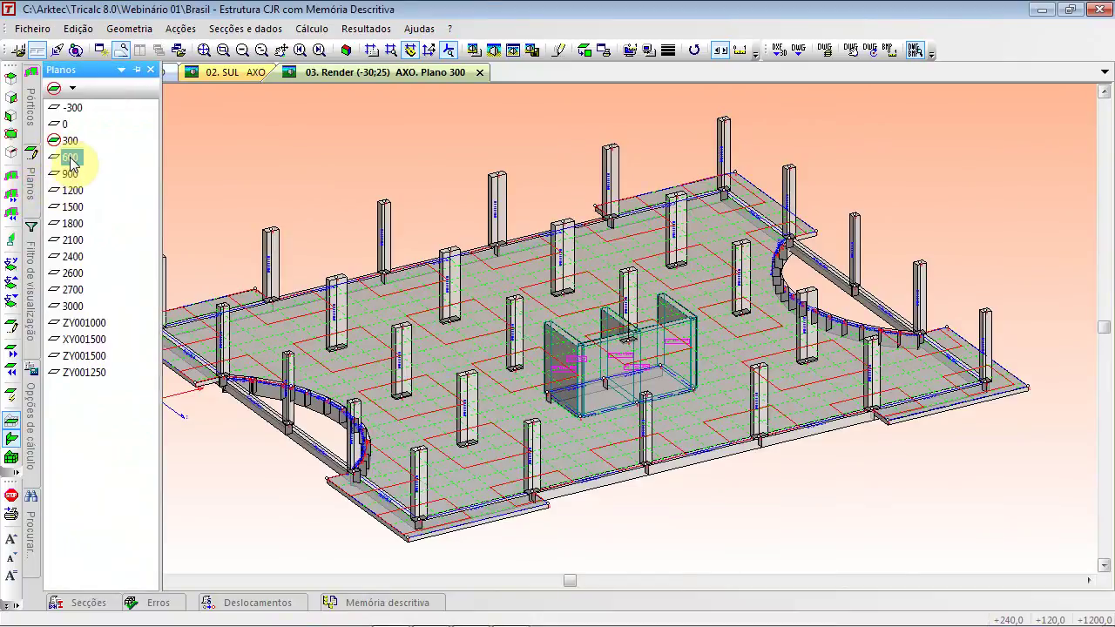
left_click(70, 158)
scroll(414, 332, "up", 3)
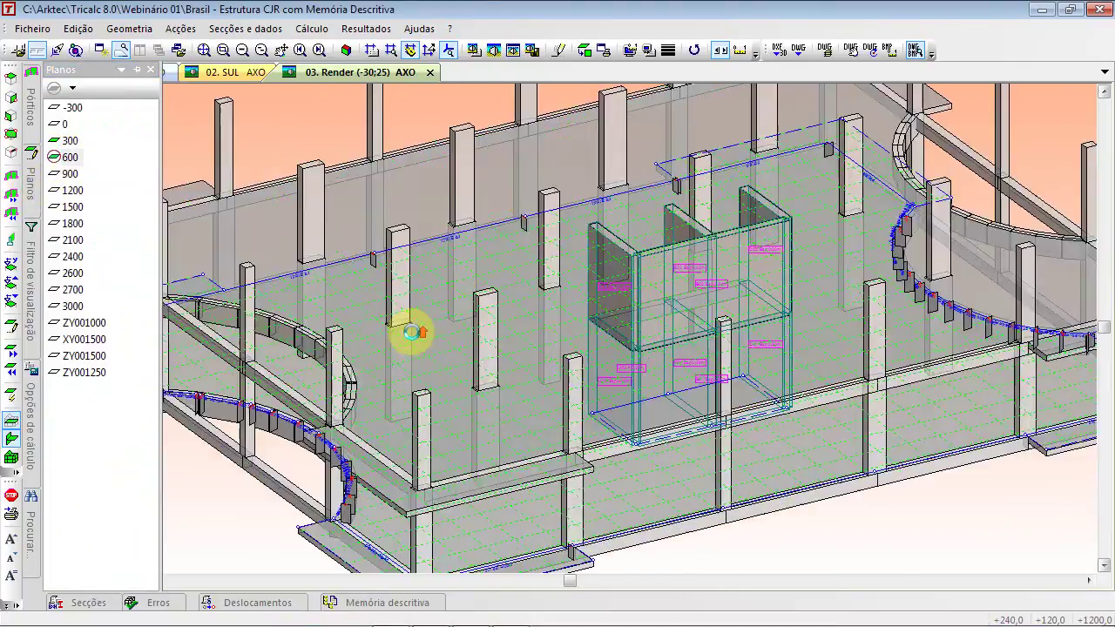
scroll(414, 333, "up", 5)
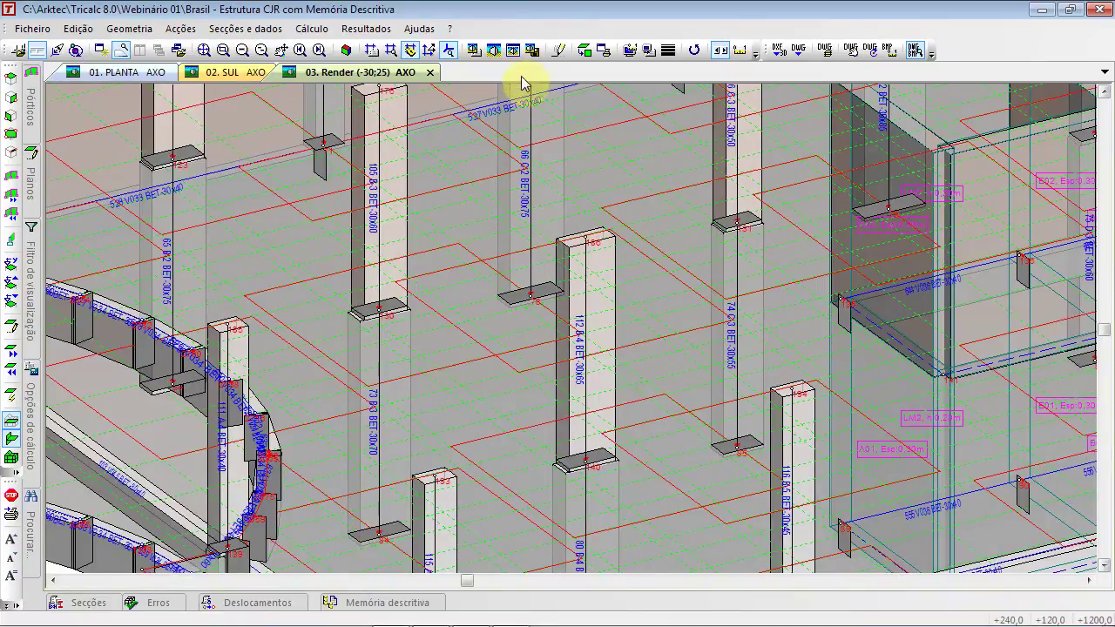
Turn off the wireframe model drawing in the render options and inspect the section change between the stacked columns at plane 600
left_click(474, 50)
left_click(448, 309)
left_click(649, 484)
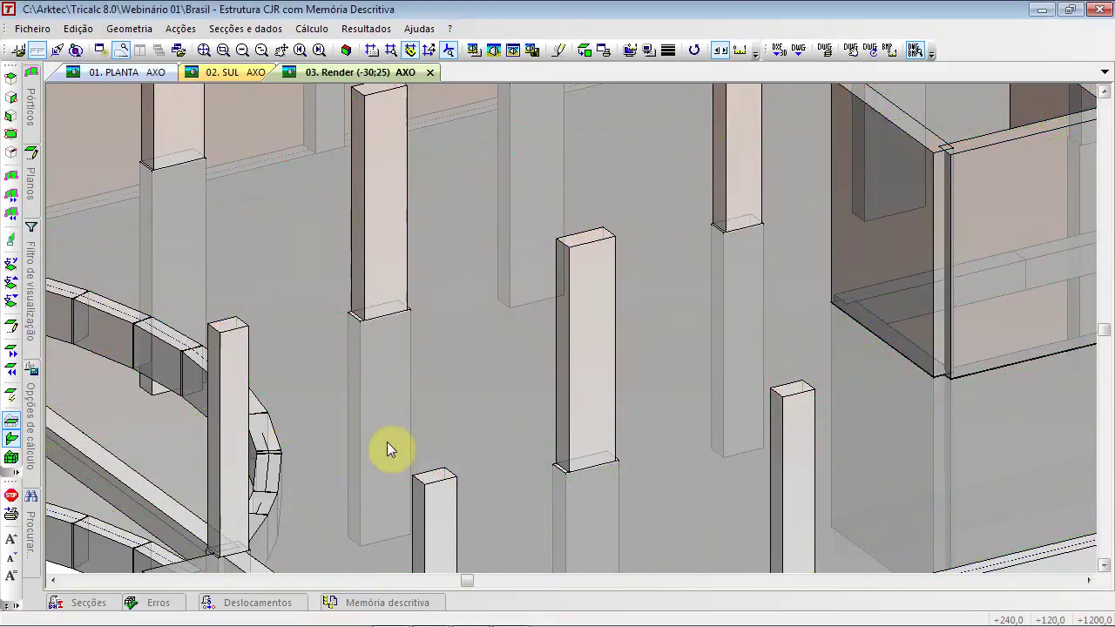
scroll(372, 348, "down", 2)
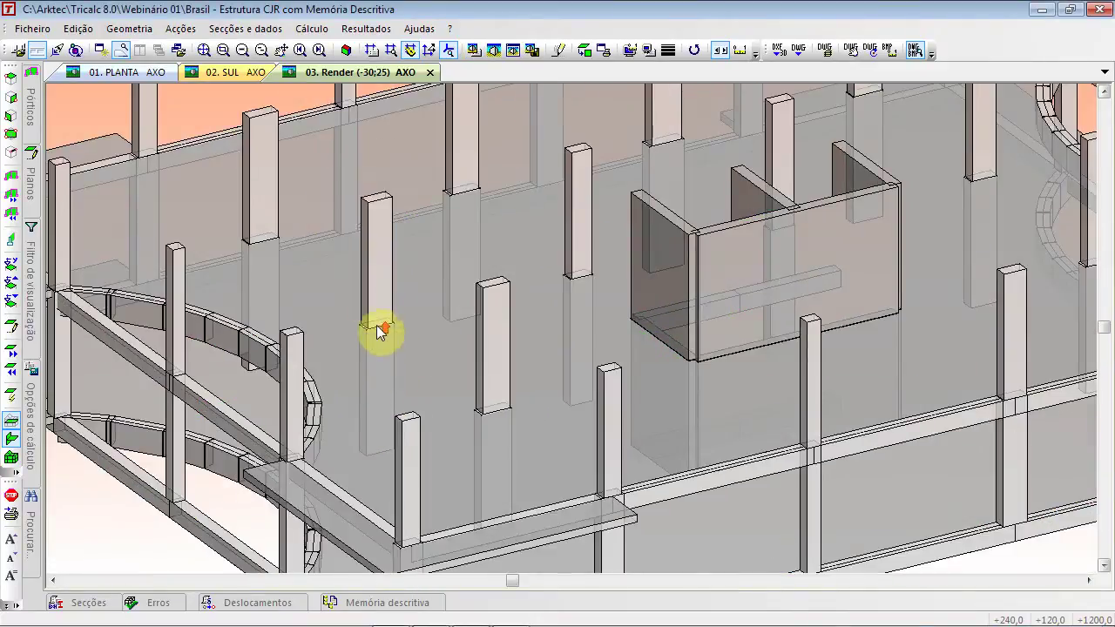
scroll(378, 331, "up", 5)
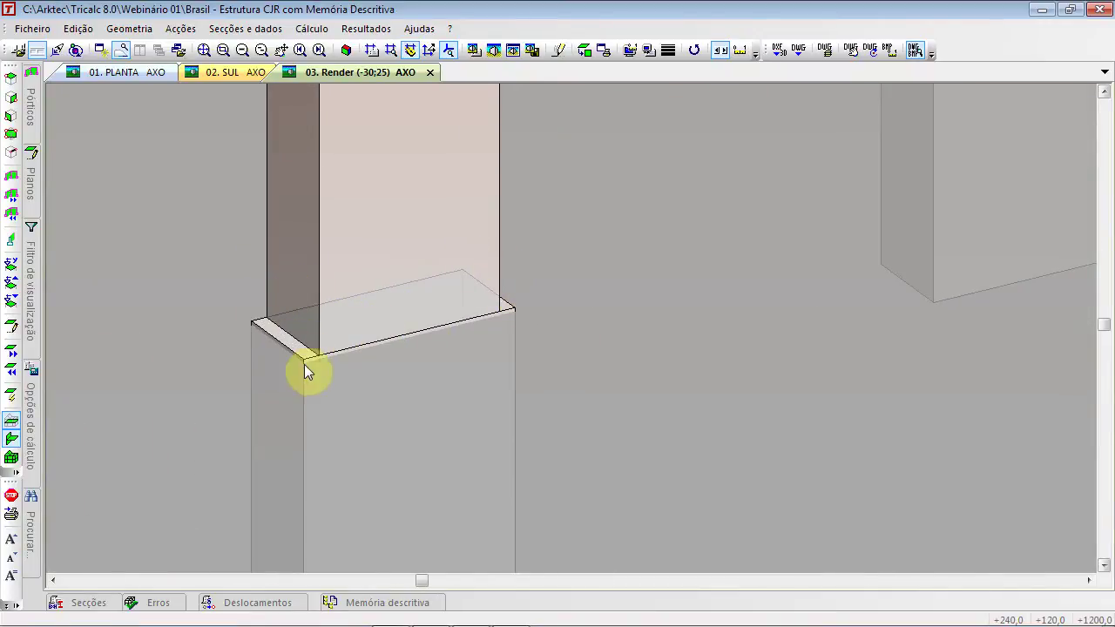
scroll(312, 373, "down", 5)
scroll(319, 429, "down", 5)
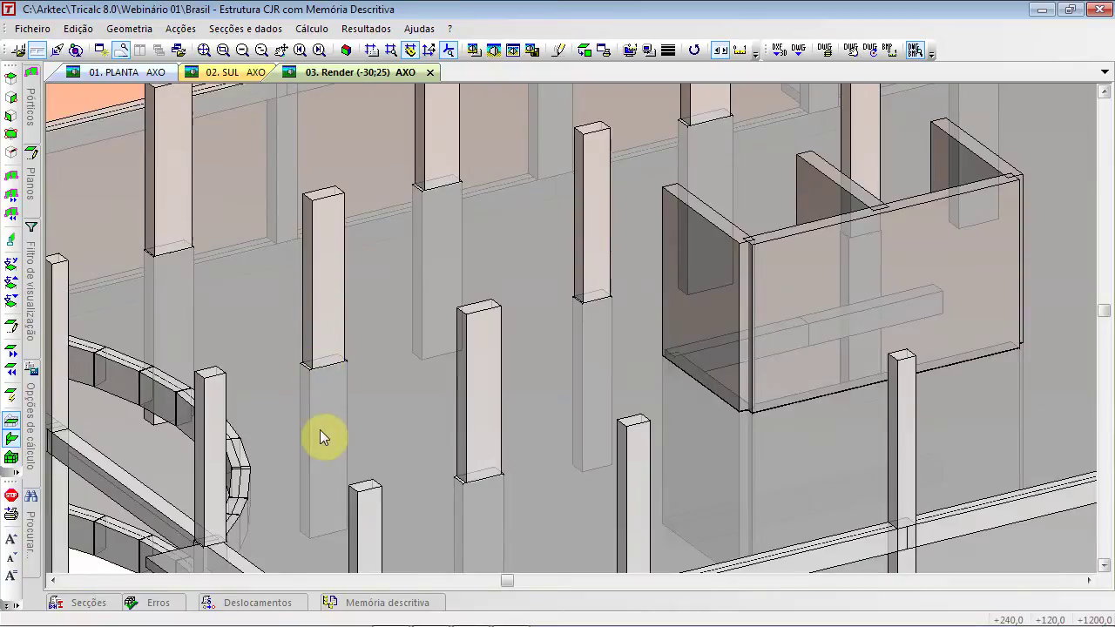
Set the slab (Lajes) transparency factor to 1 in the render options and inspect the column bases on the slab
left_click(478, 52)
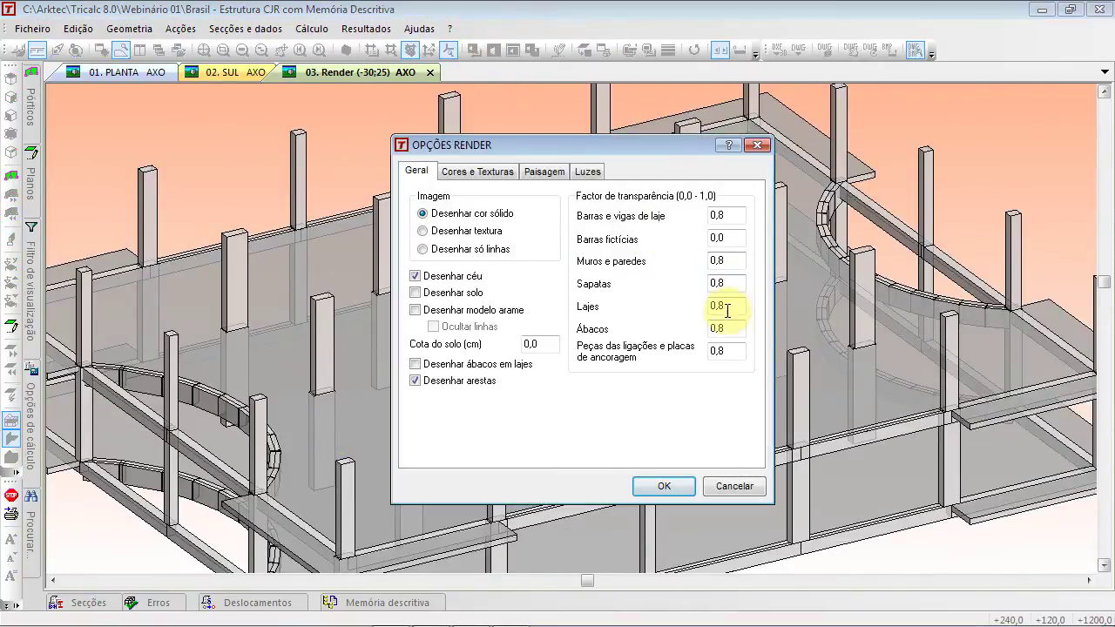
left_click_drag(727, 308, 598, 306)
type("1")
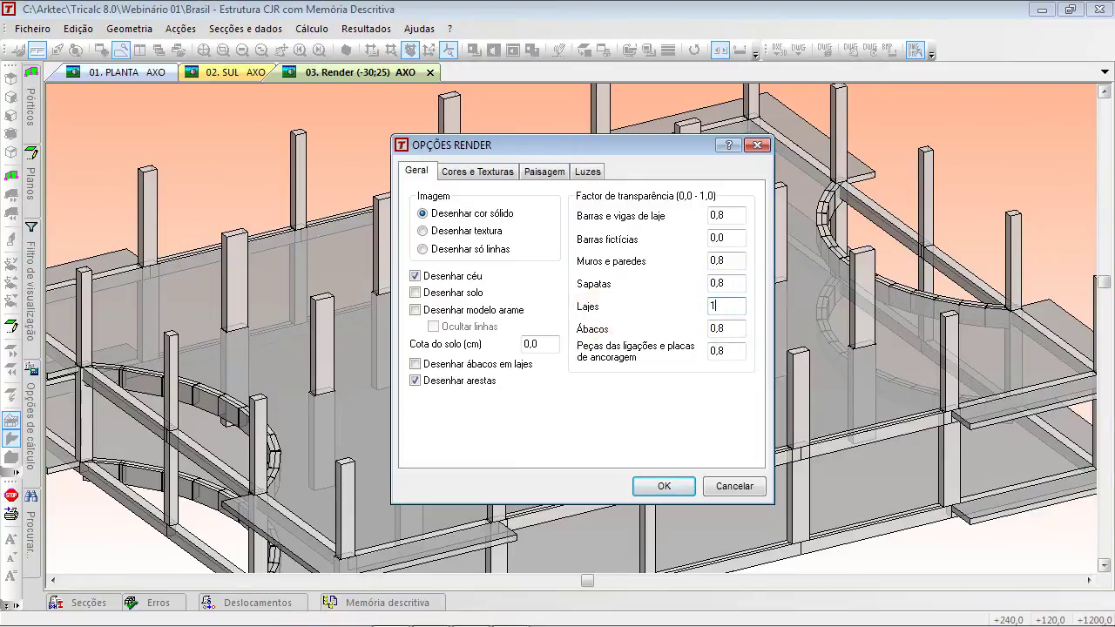
left_click(663, 484)
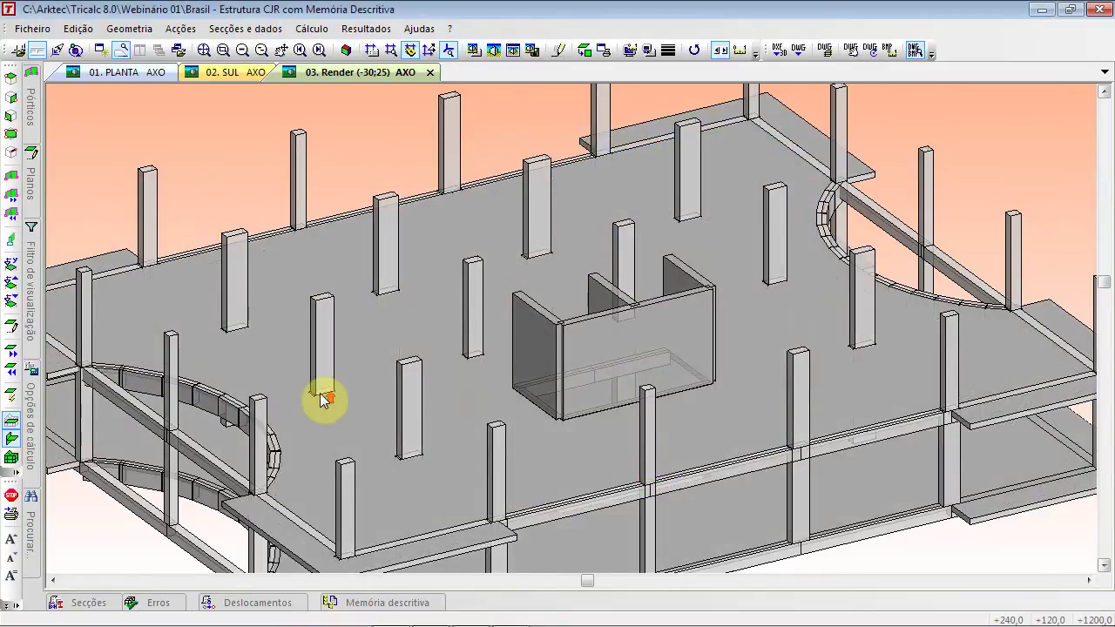
scroll(325, 399, "up", 5)
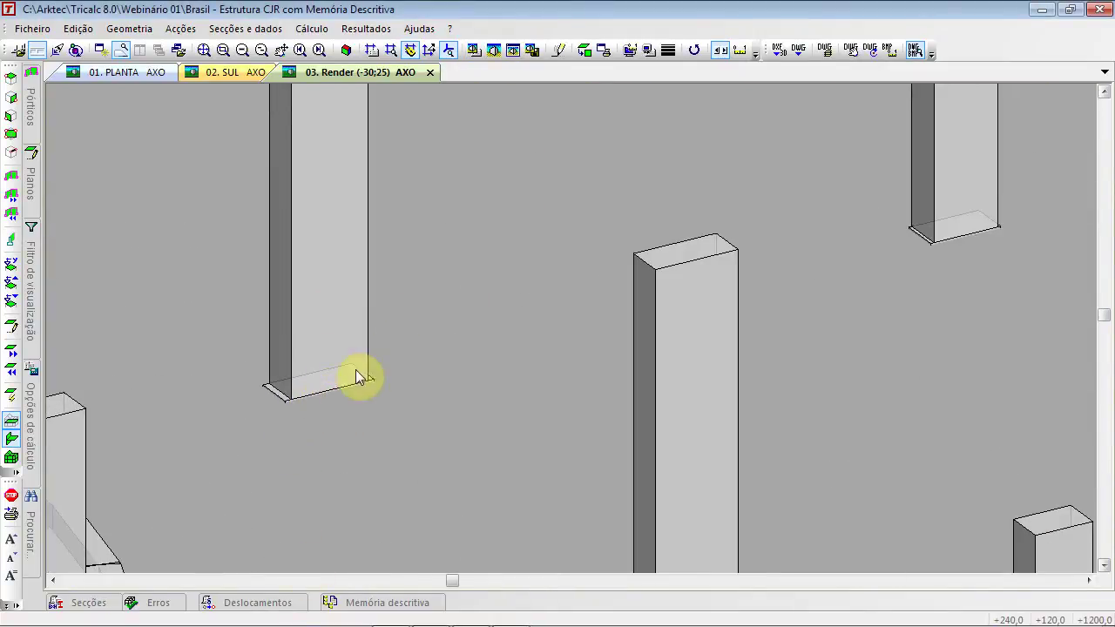
scroll(355, 475, "down", 4)
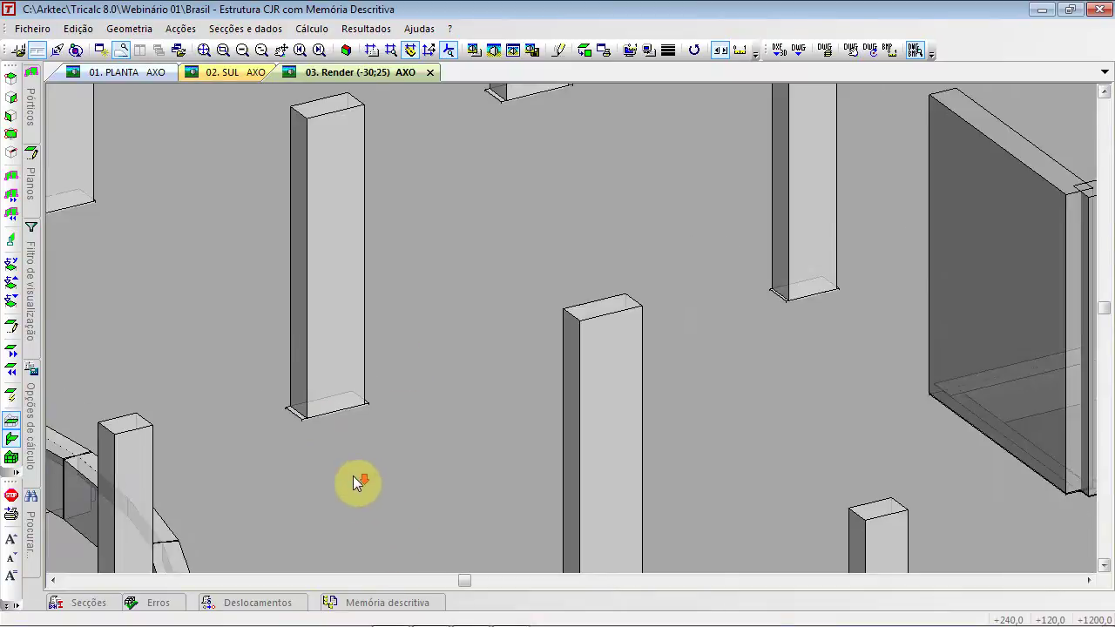
scroll(353, 475, "down", 2)
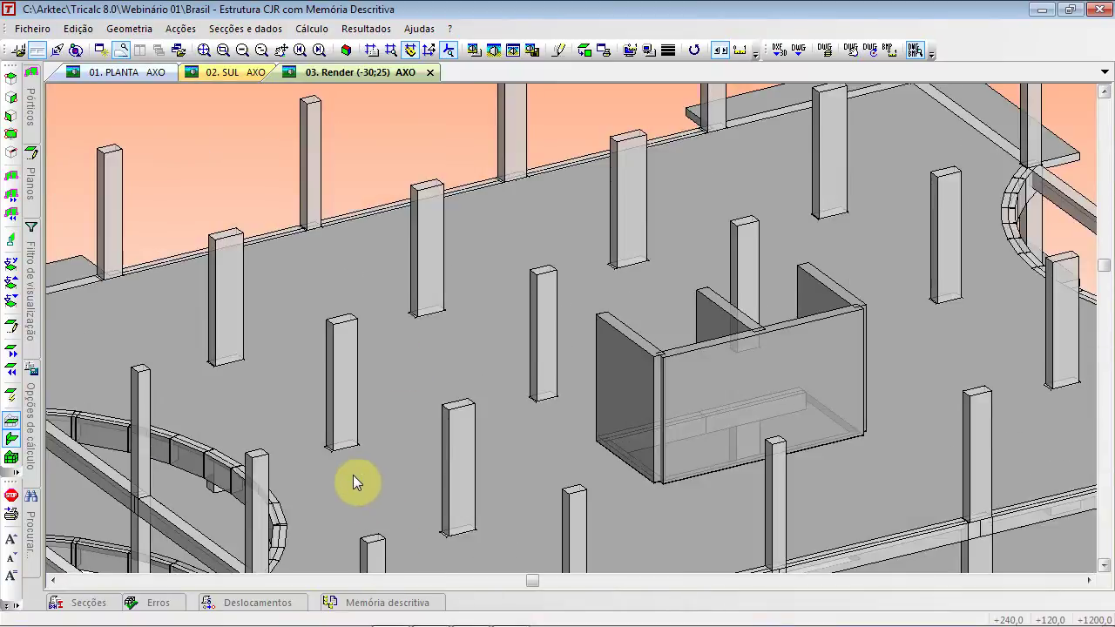
Set the slab (Lajes) transparency factor to 0,8 in the render options and view both floors through the slab
left_click(475, 49)
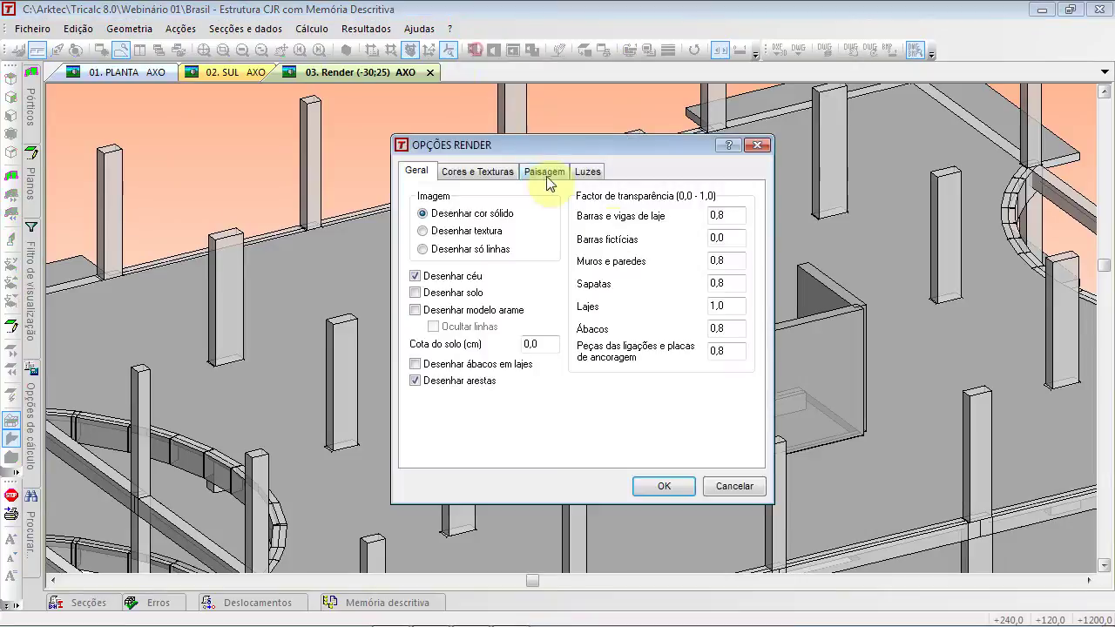
double_click(740, 306)
type("0,8")
left_click(414, 277)
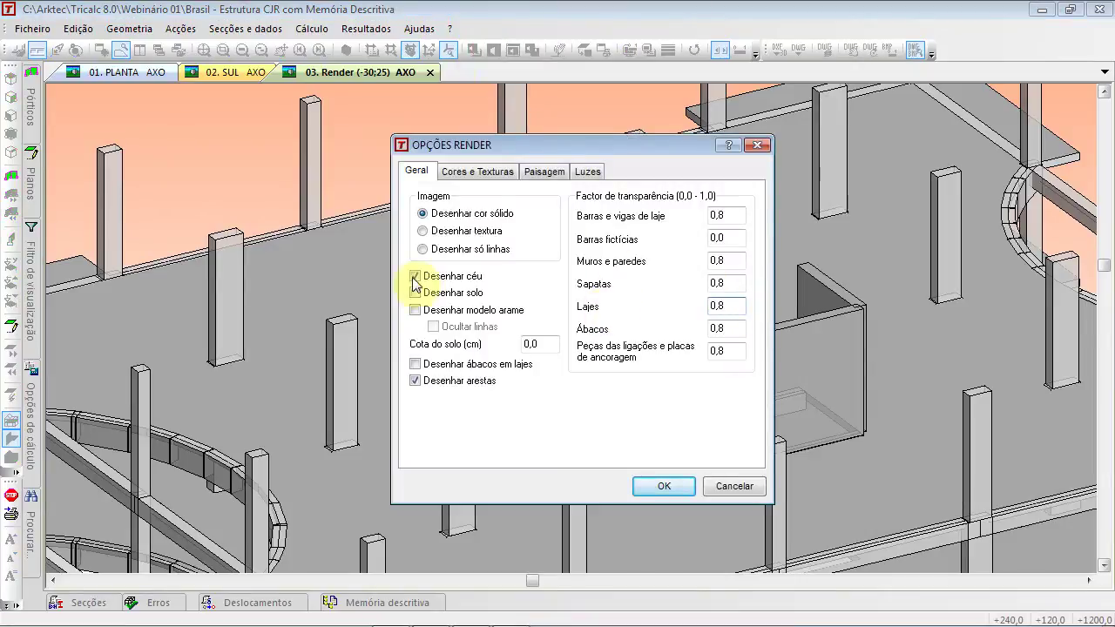
left_click(663, 487)
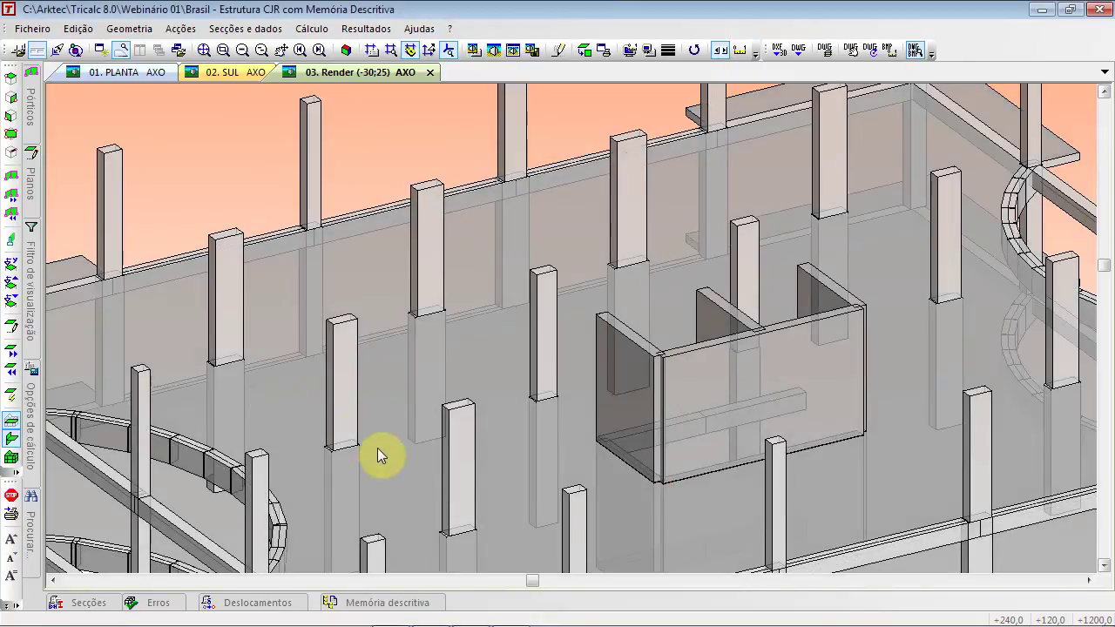
scroll(368, 452, "down", 1)
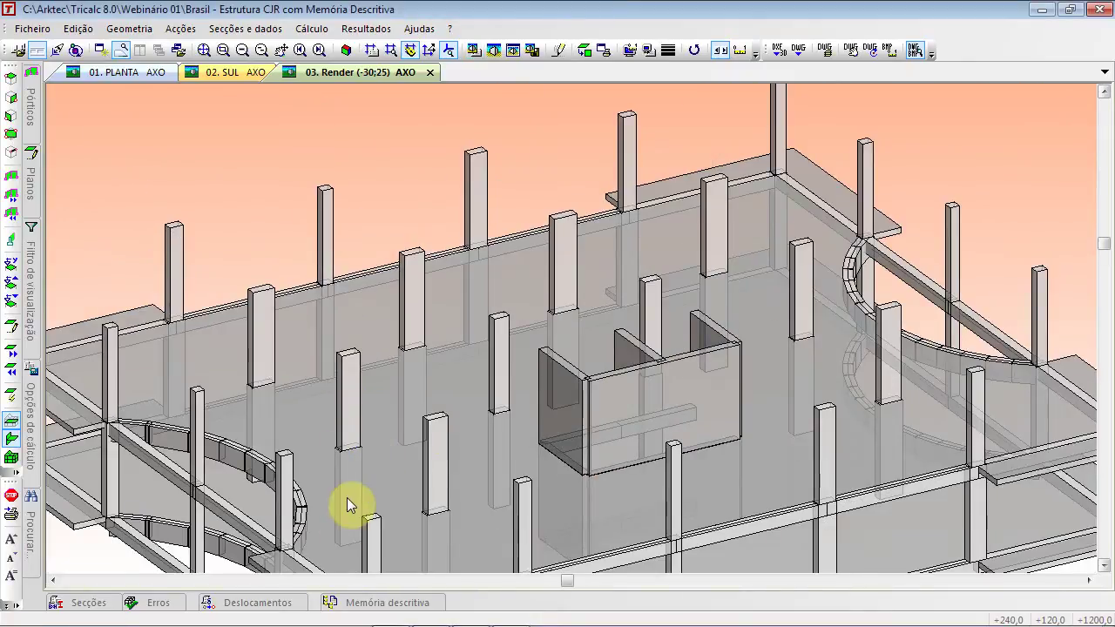
scroll(348, 501, "down", 1)
middle_click_drag(491, 500, 491, 376)
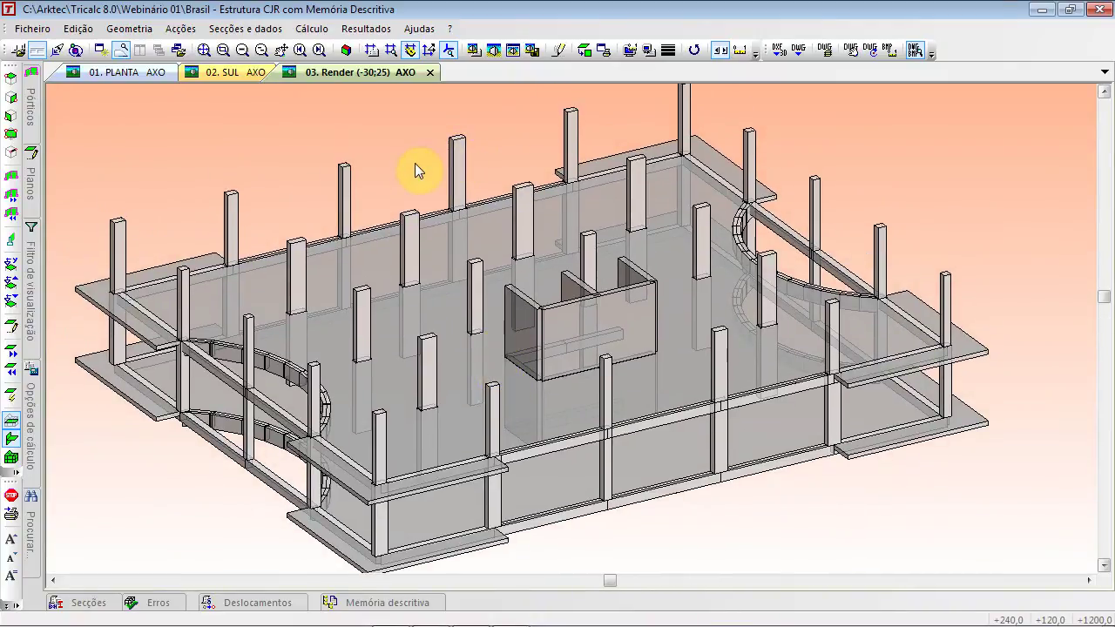
Consult the slide on the 'Ajudas' icon bar, return to Tricalc and turn the wireframe model drawing back on in the render options
key("alt+Tab")
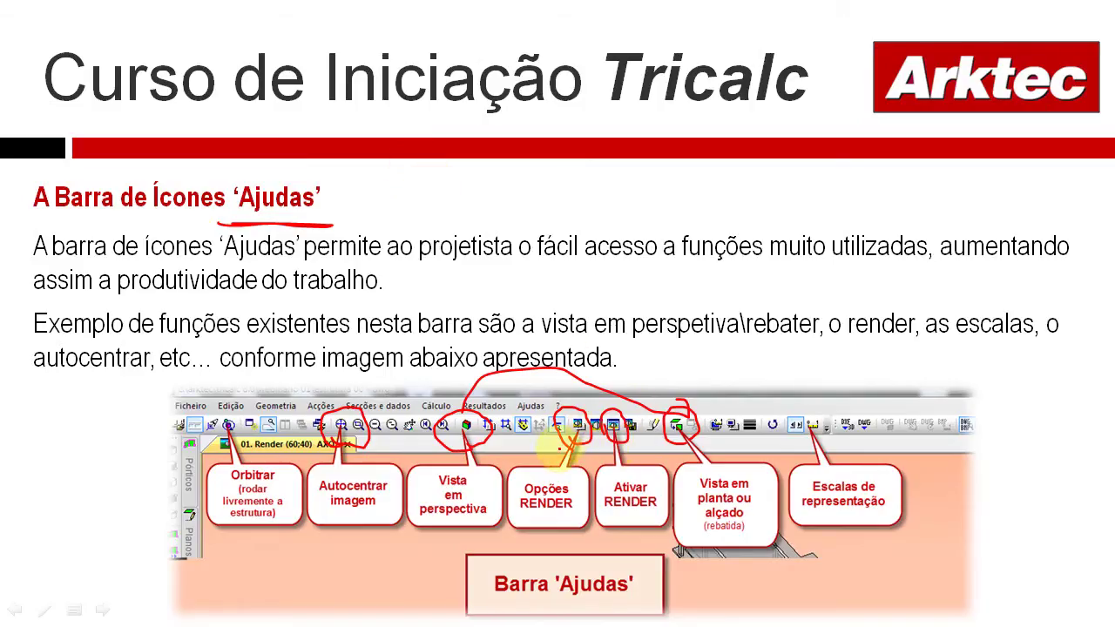
key("alt+Tab")
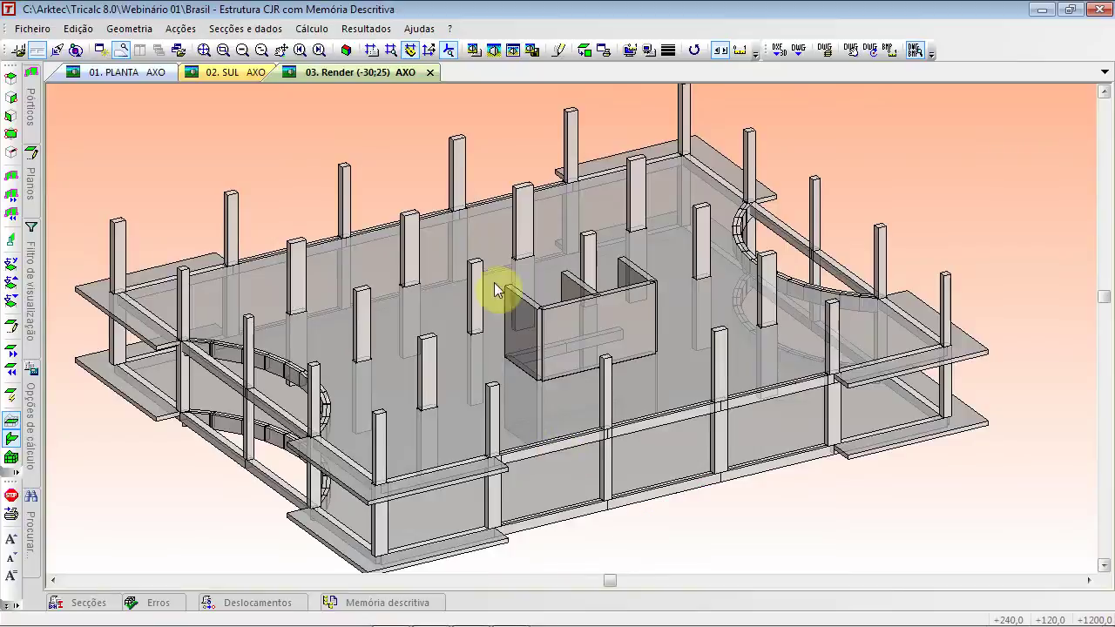
left_click(473, 50)
left_click(431, 314)
left_click(646, 490)
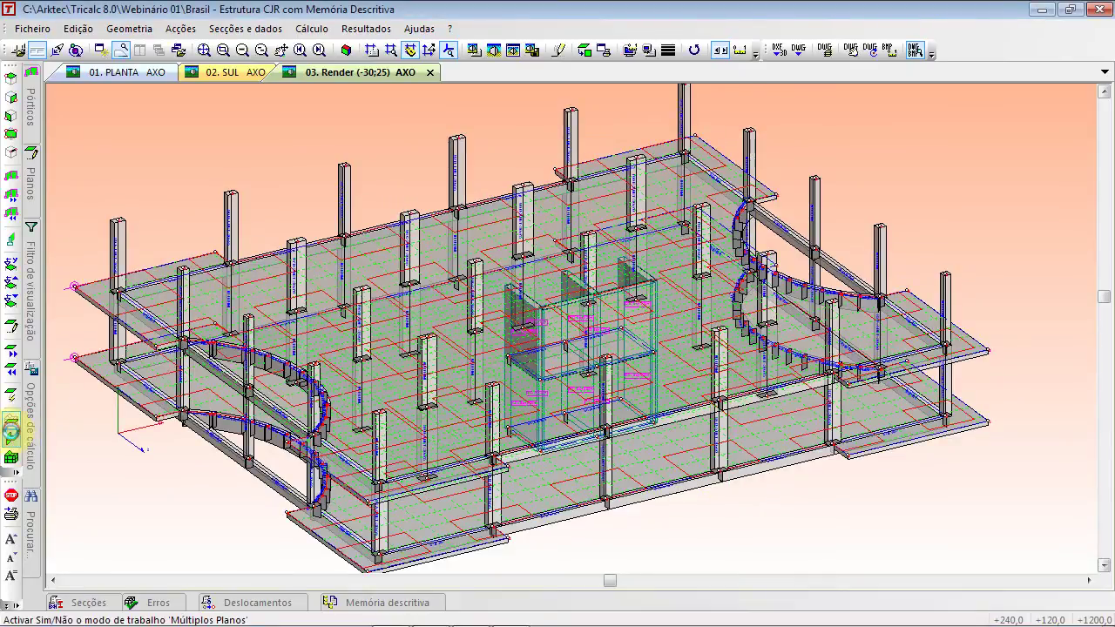
scroll(105, 274, "up", 4)
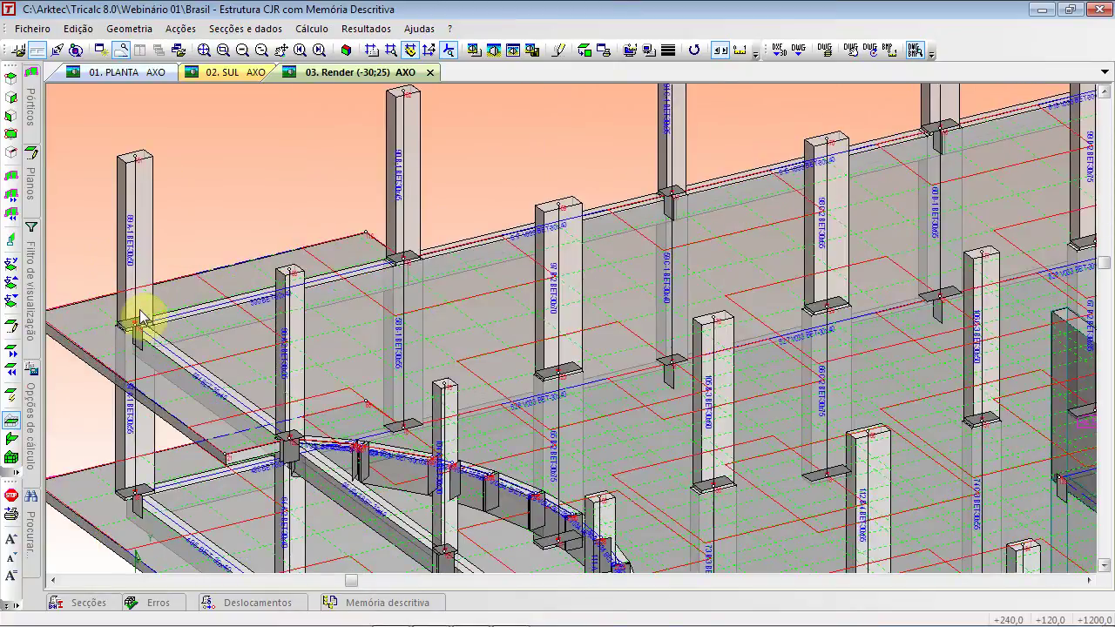
Consult the presentation, return to Tricalc and isolate horizontal plane 2100 through a corner column node, fitted to the window
scroll(146, 327, "down", 3)
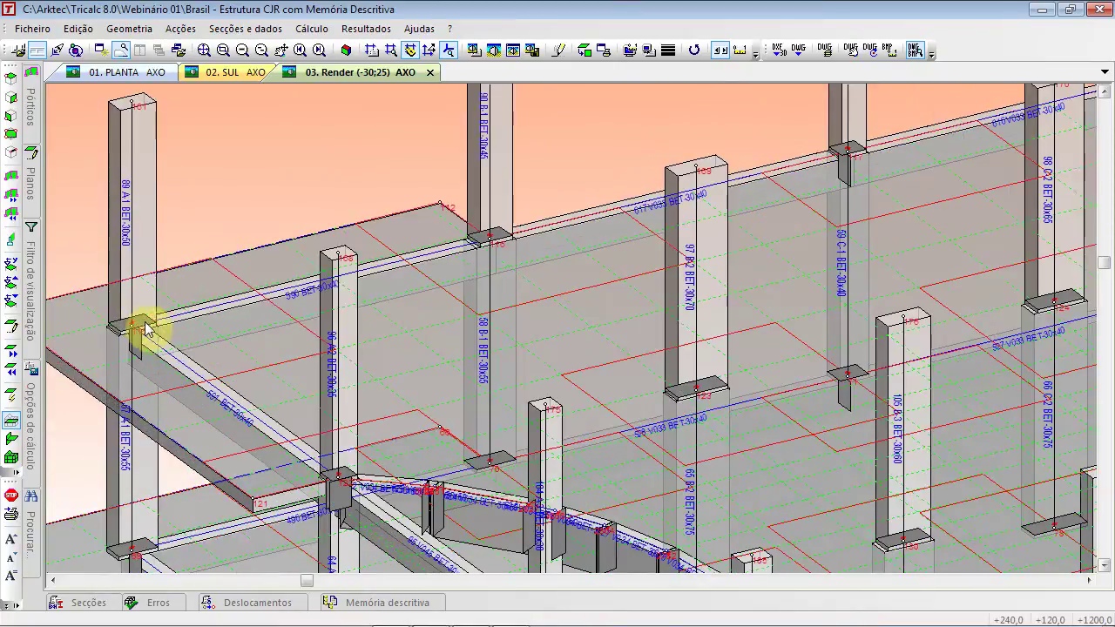
key("alt+Tab")
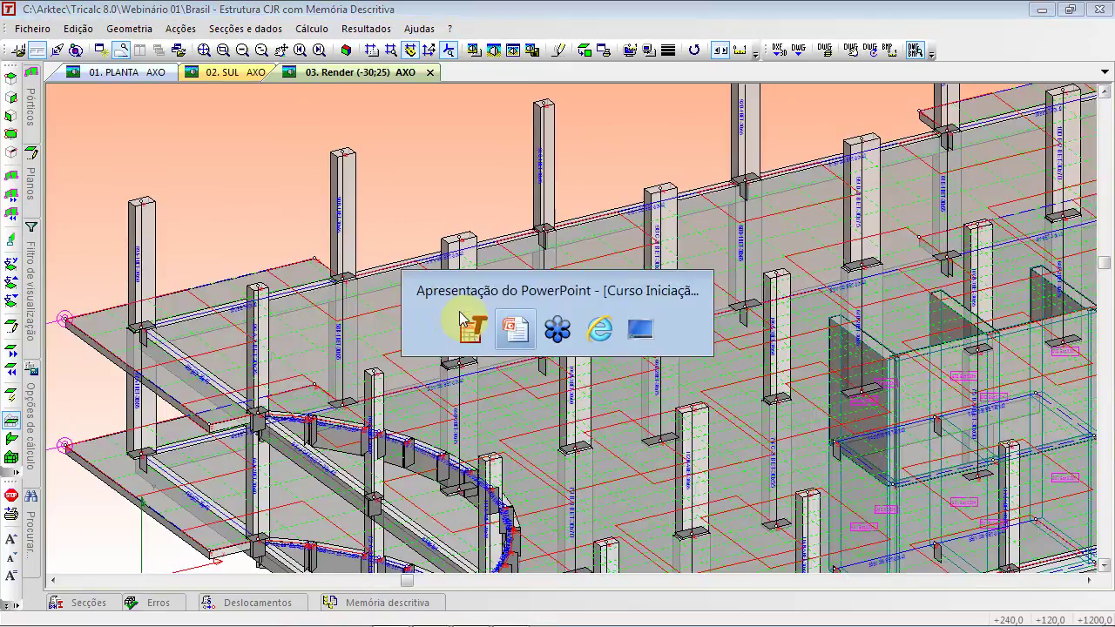
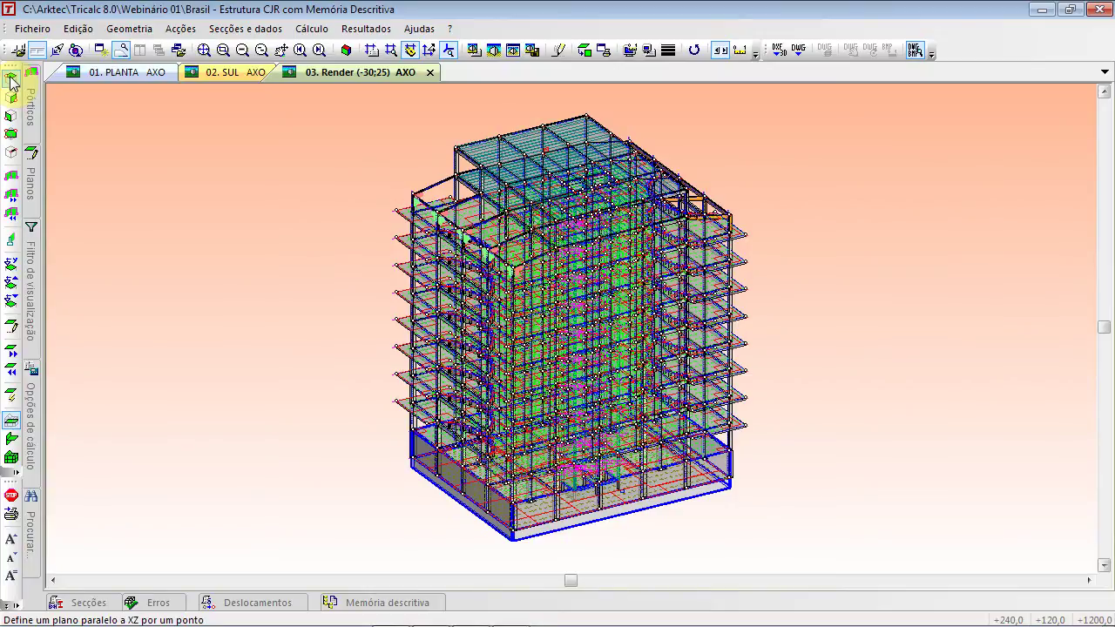
left_click(11, 80)
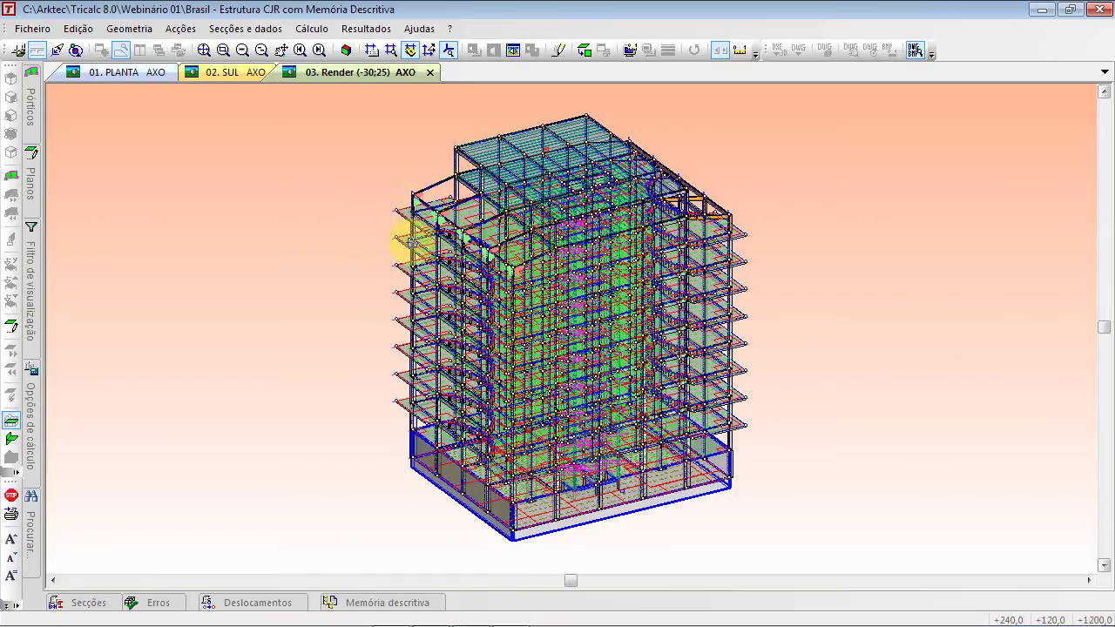
left_click(410, 241)
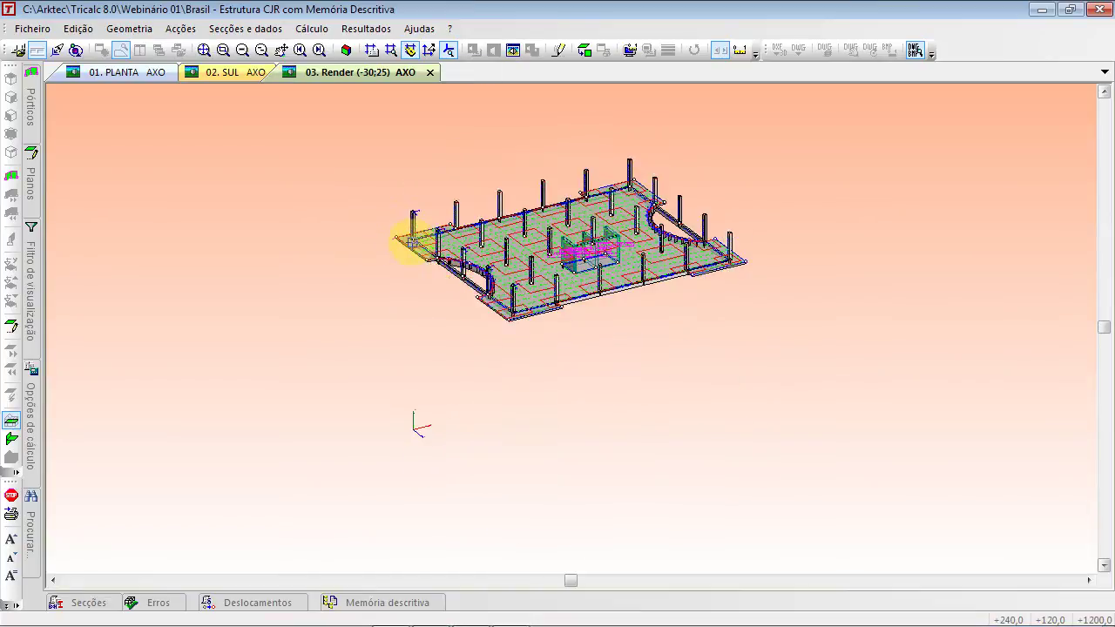
left_click(203, 49)
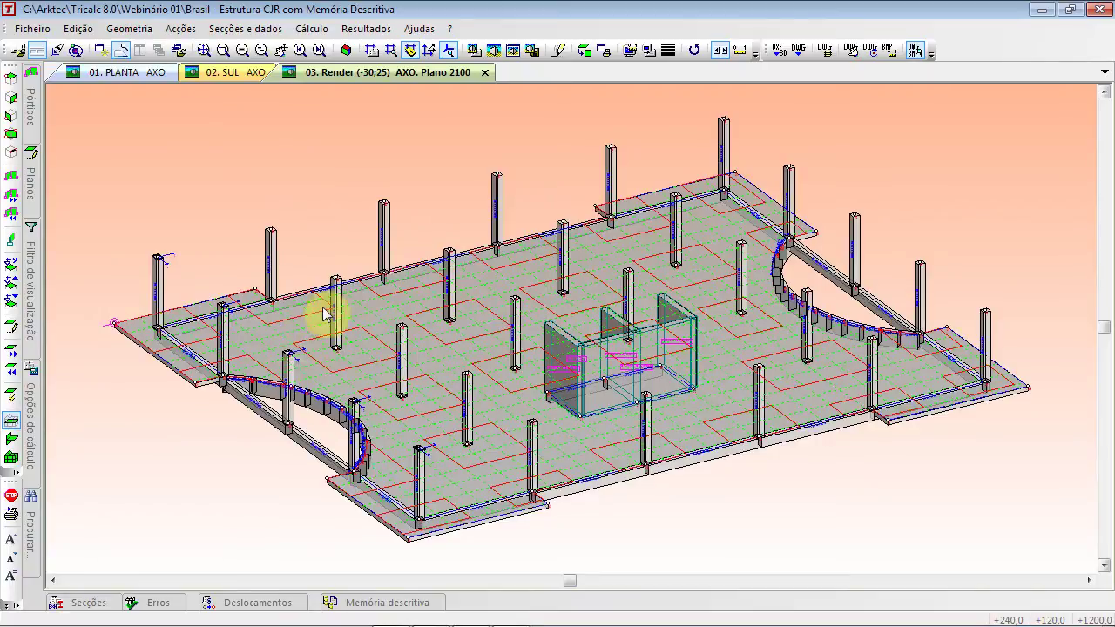
Isolate the vertical ZY plane through the far corner column node and inspect its frame in perspective
left_click(13, 106)
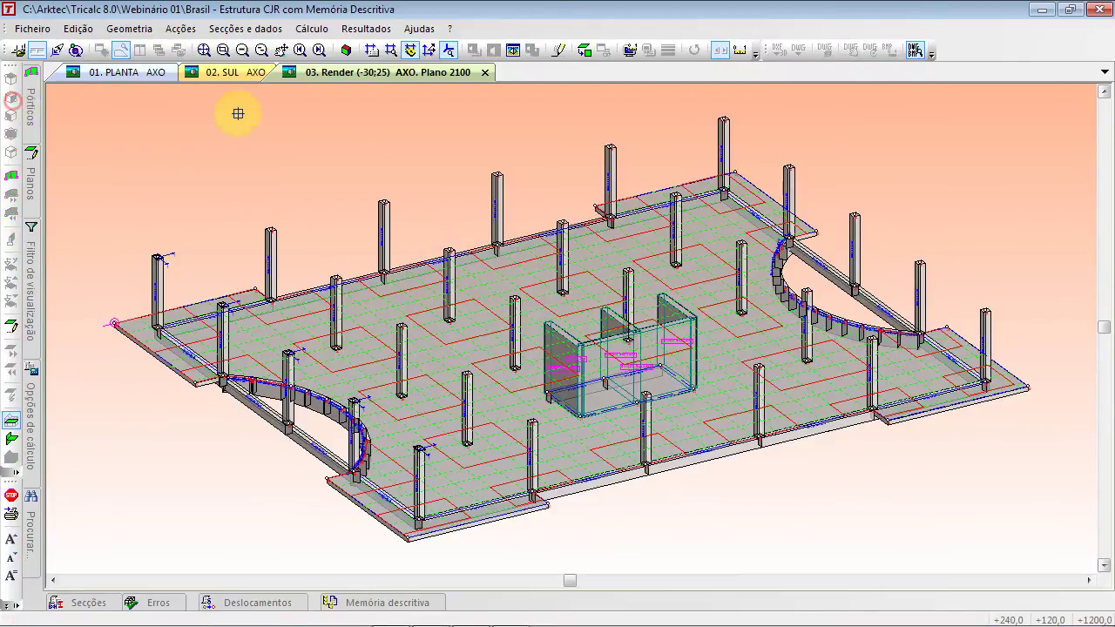
left_click(723, 187)
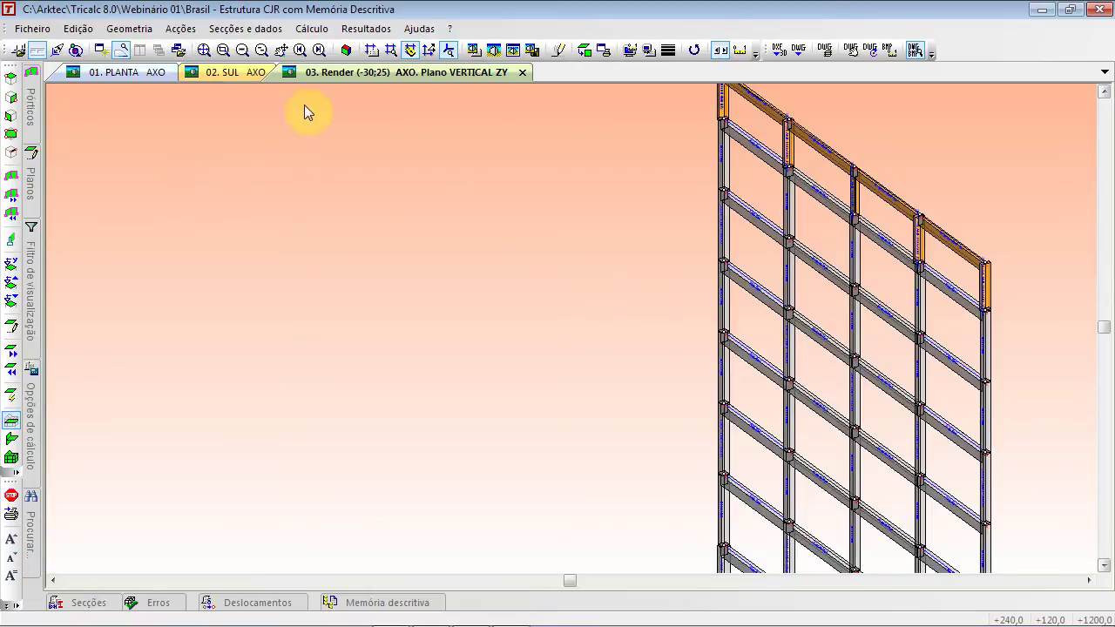
left_click(345, 51)
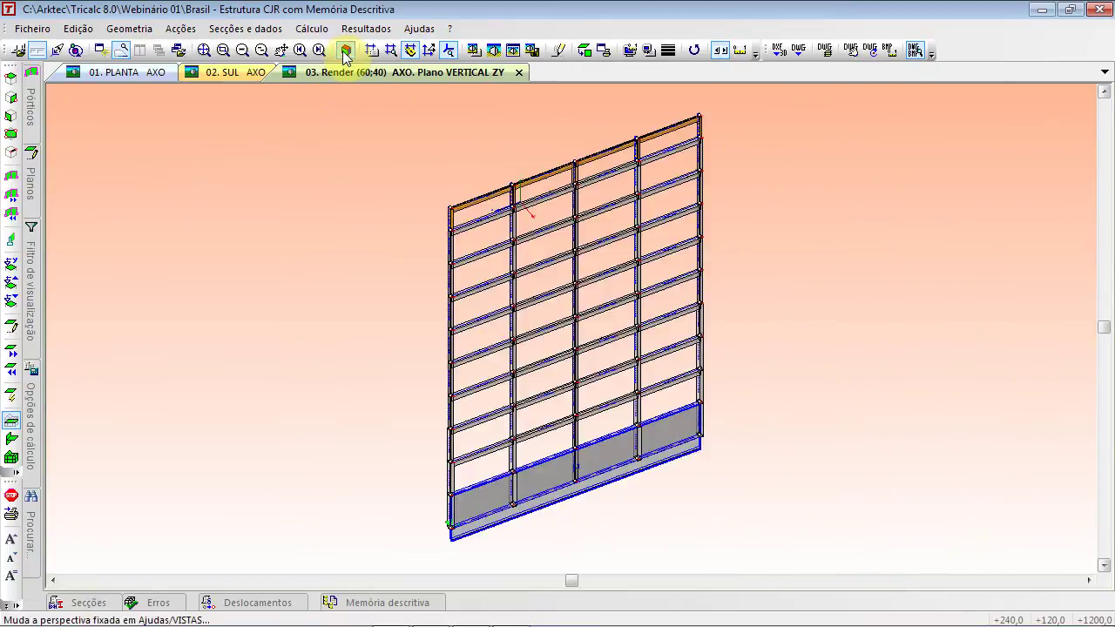
scroll(523, 227, "up", 4)
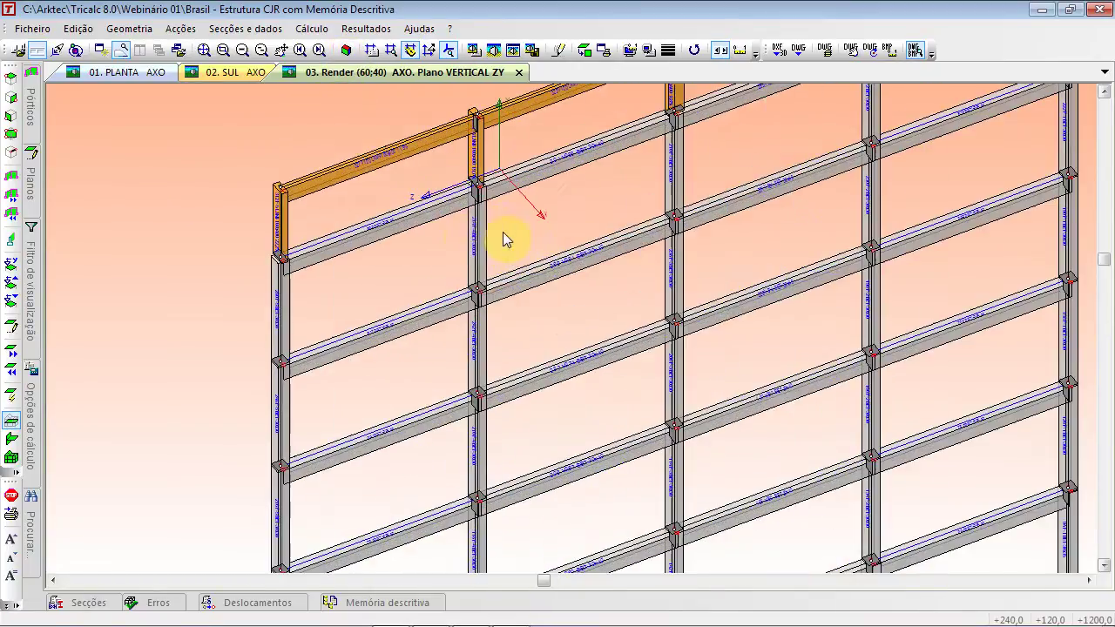
scroll(502, 222, "up", 1)
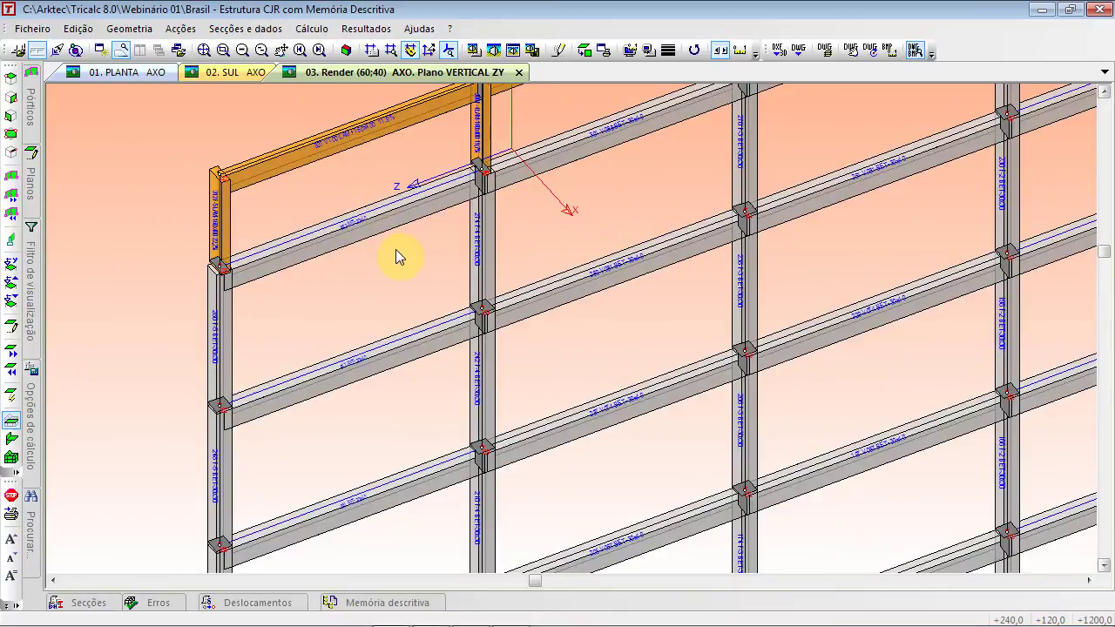
scroll(419, 262, "down", 3)
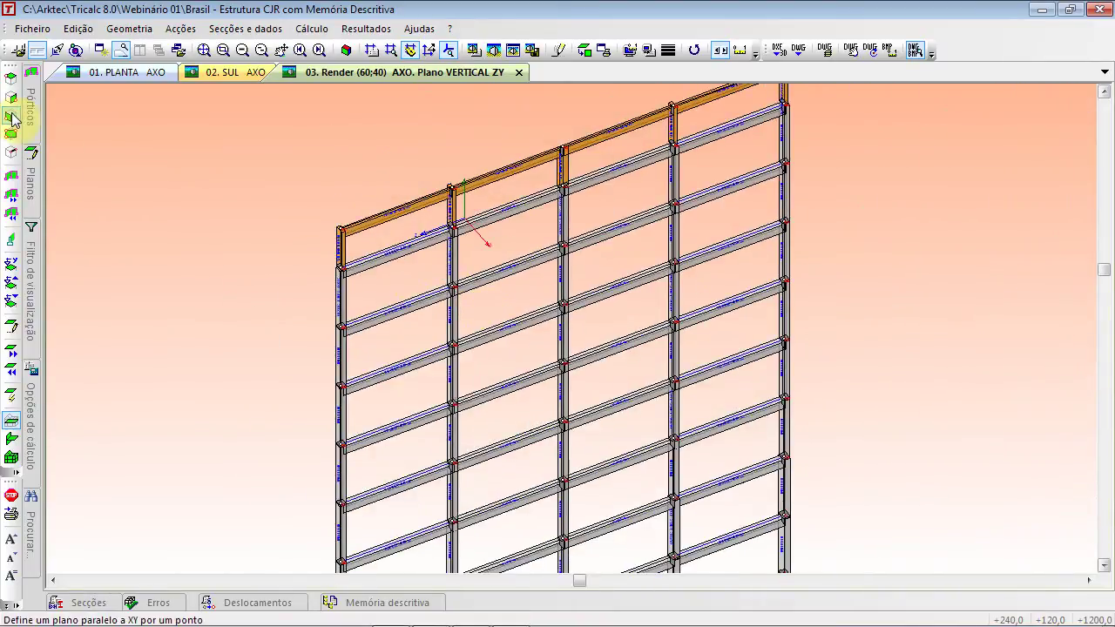
Isolate the vertical XY plane through the top corner node and inspect the frame's roof beams in the SUL elevation
left_click(13, 122)
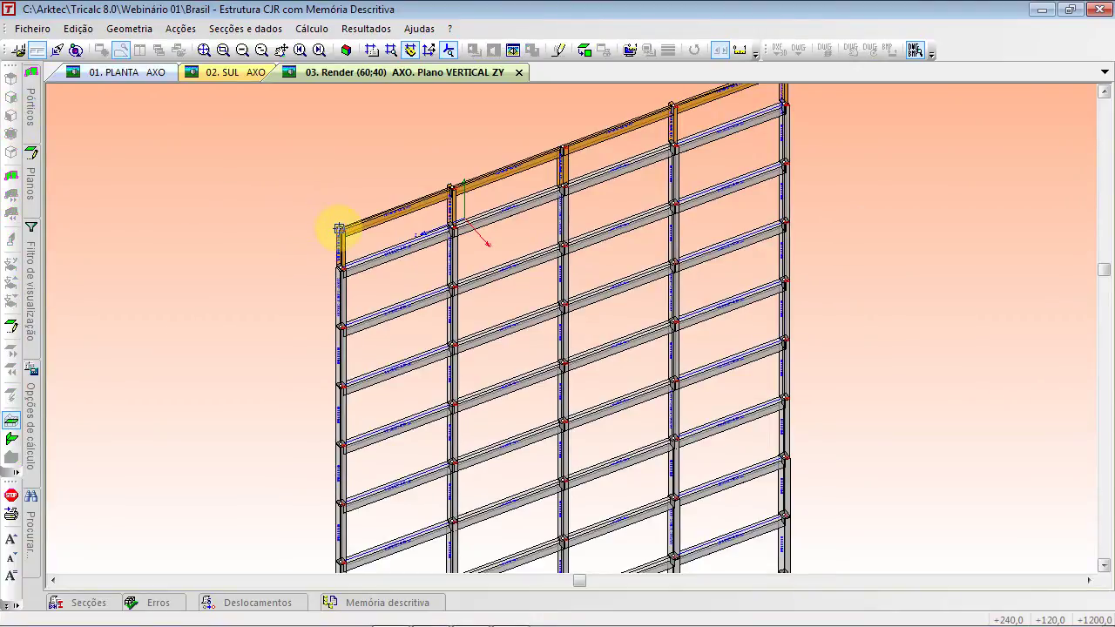
left_click(340, 227)
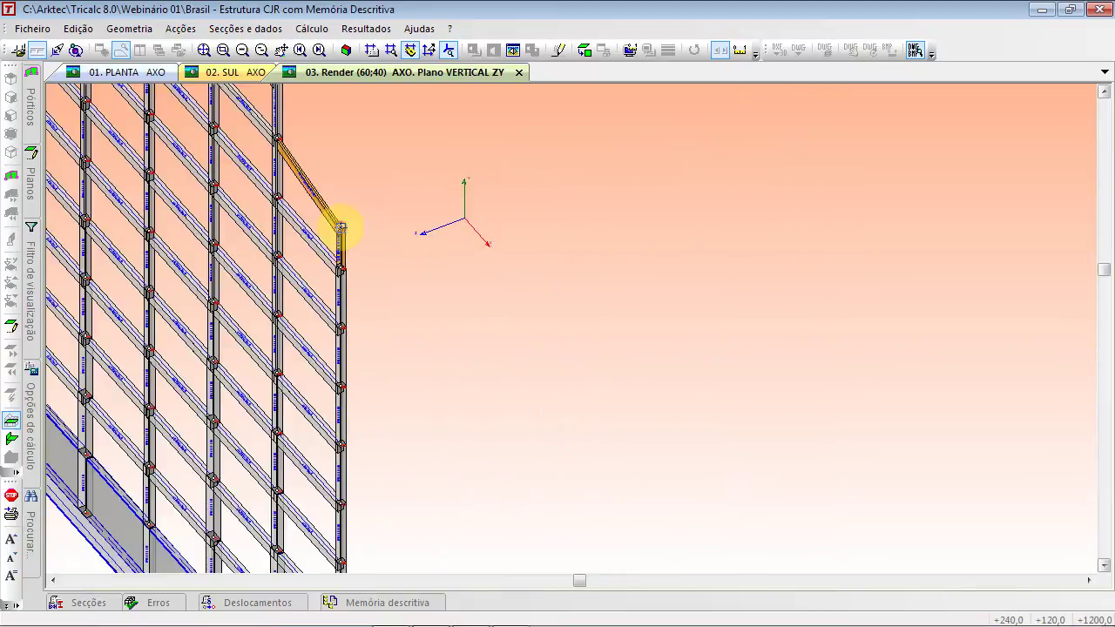
left_click(204, 50)
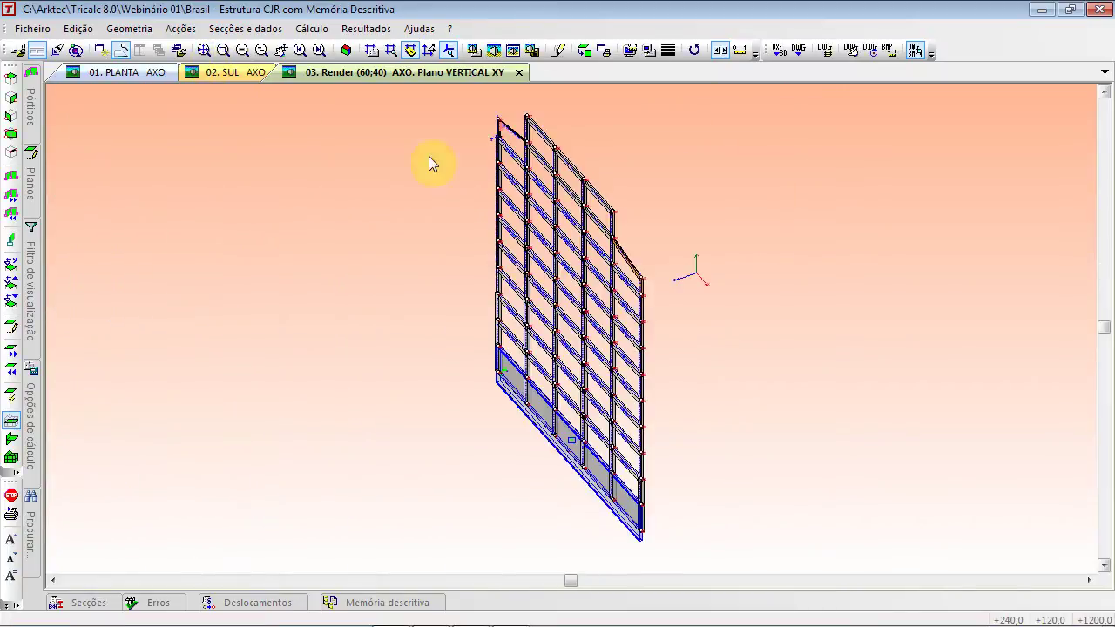
left_click(584, 49)
scroll(462, 212, "up", 4)
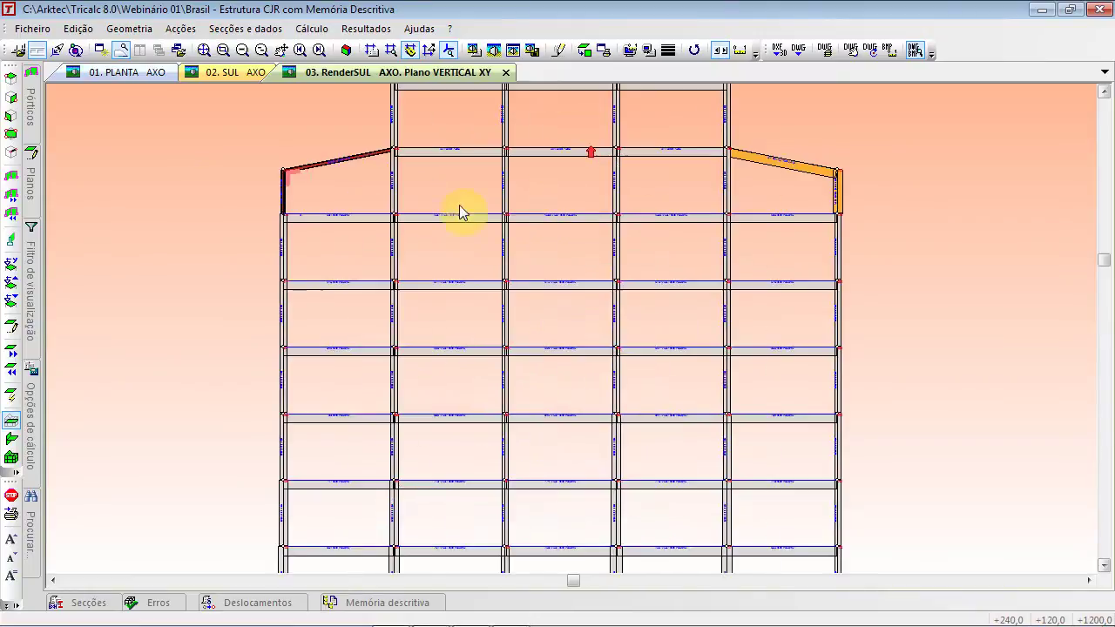
scroll(417, 181, "up", 2)
scroll(405, 243, "down", 6)
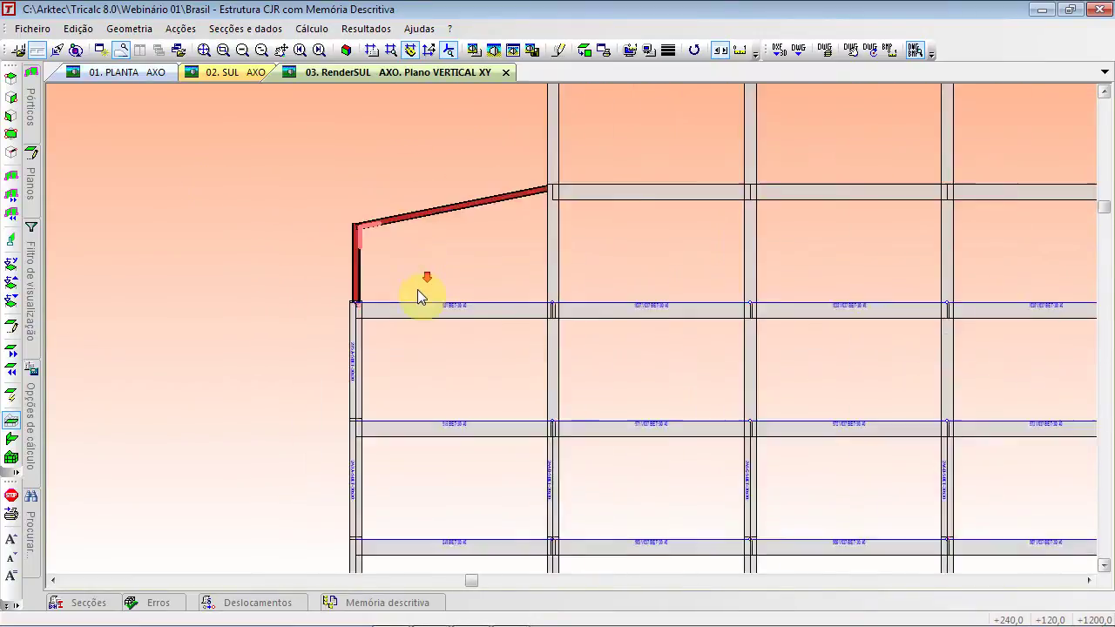
middle_click_drag(610, 373, 462, 281)
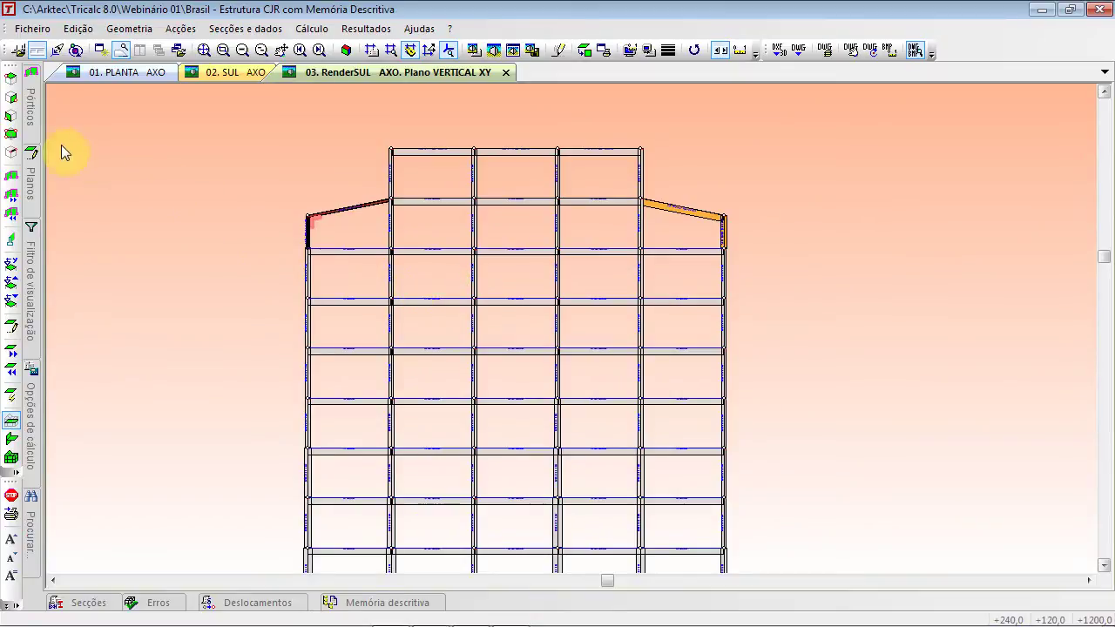
Restore the perspective view with the complete structure and examine the roof corner with the sloping steel beams
left_click(371, 49)
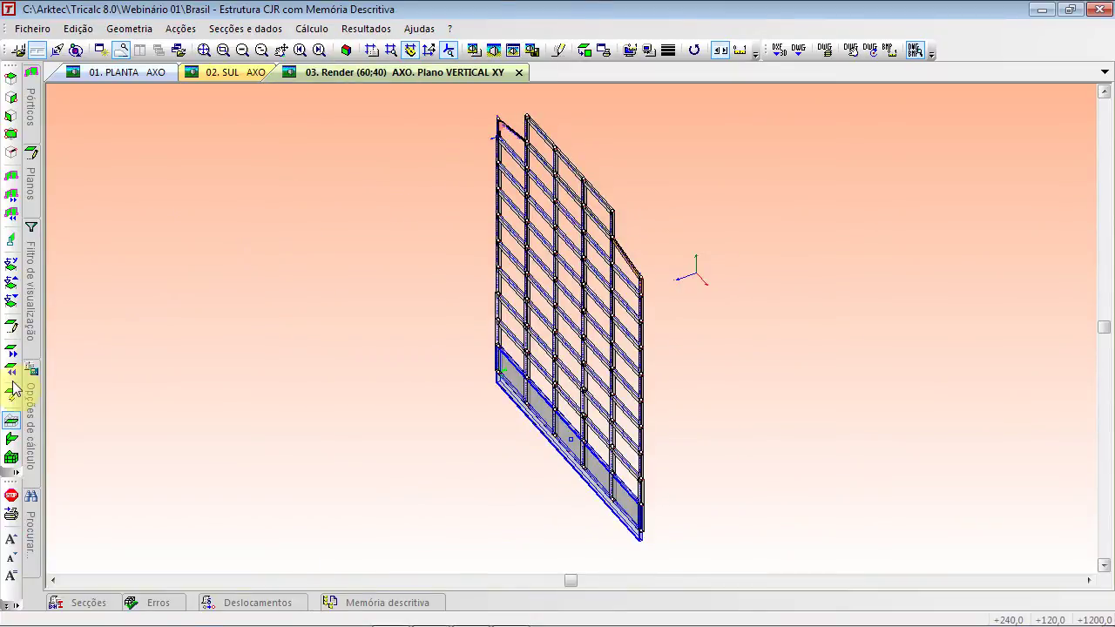
left_click(11, 451)
middle_click_drag(573, 227, 381, 350)
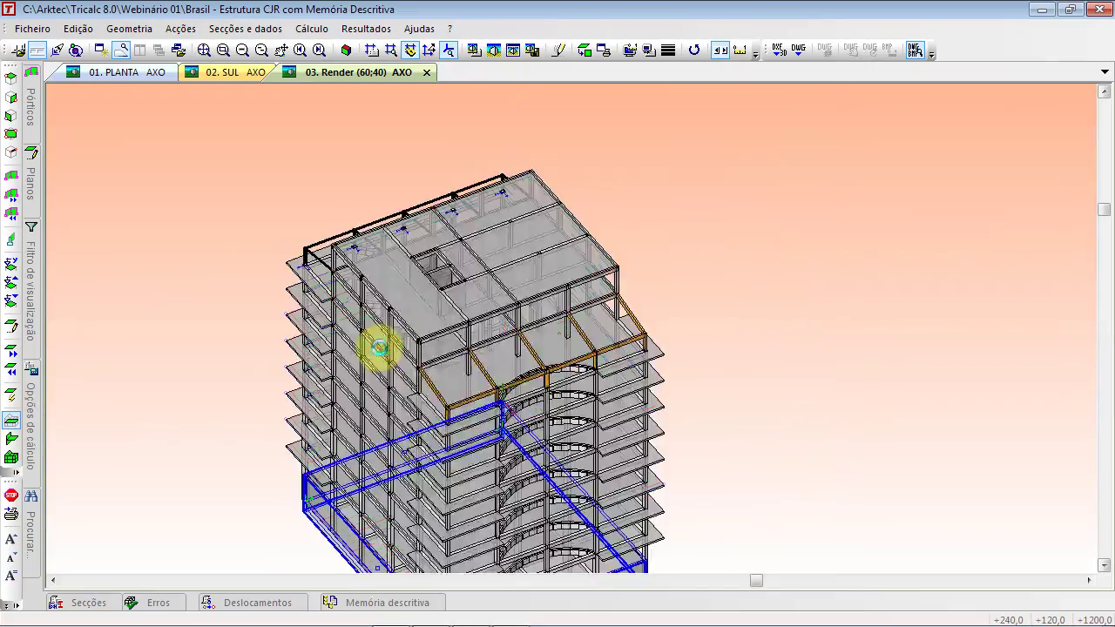
scroll(351, 234, "up", 1)
scroll(351, 233, "up", 4)
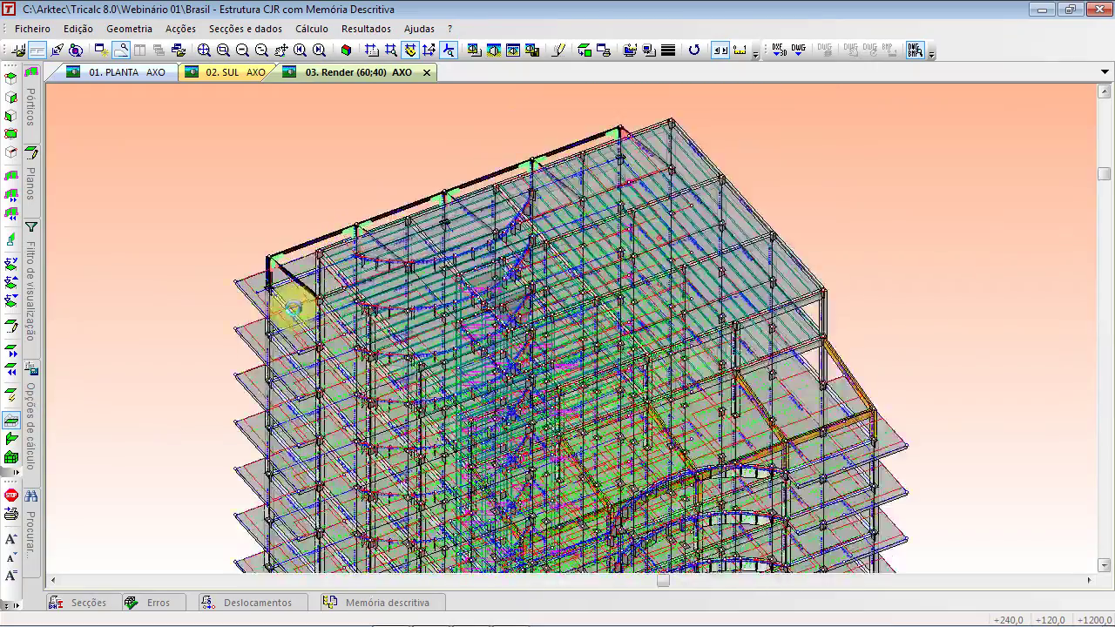
scroll(295, 316, "up", 2)
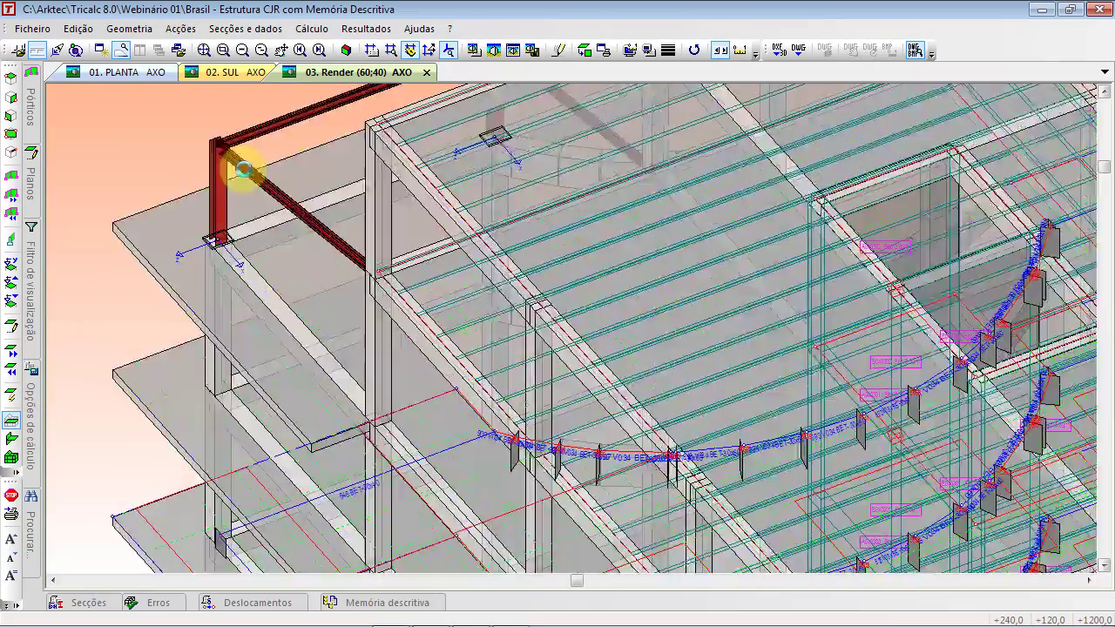
scroll(358, 289, "down", 1)
scroll(355, 286, "down", 1)
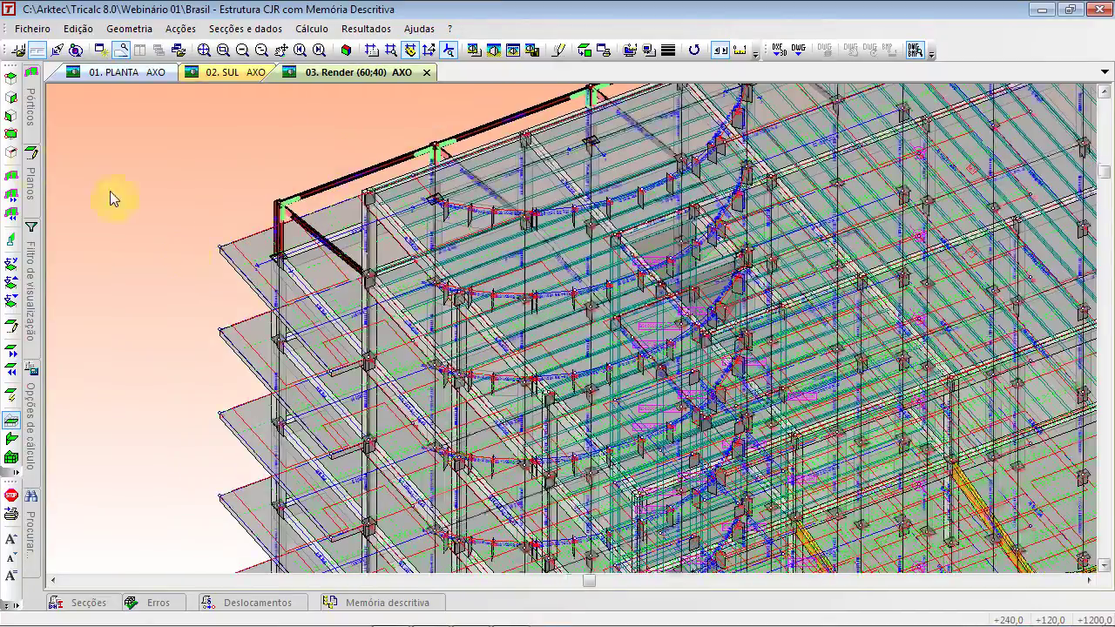
Isolate the inclined plane defined by three nodes of the sloping steel roof and orbit around it
left_click(13, 136)
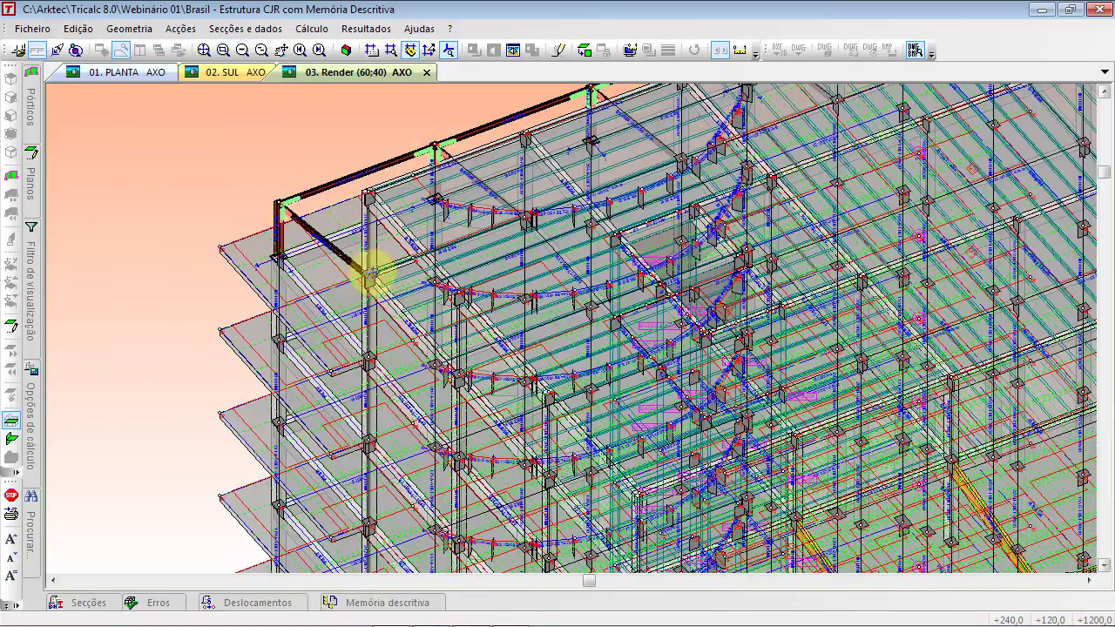
left_click(368, 278)
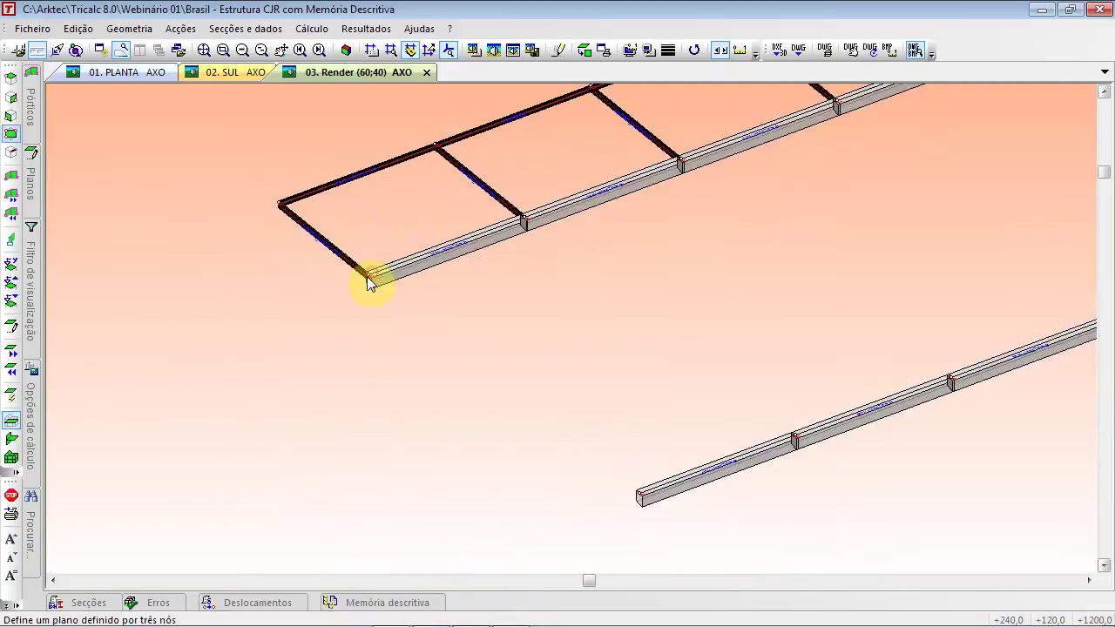
left_click(206, 50)
middle_click_drag(486, 272, 455, 373)
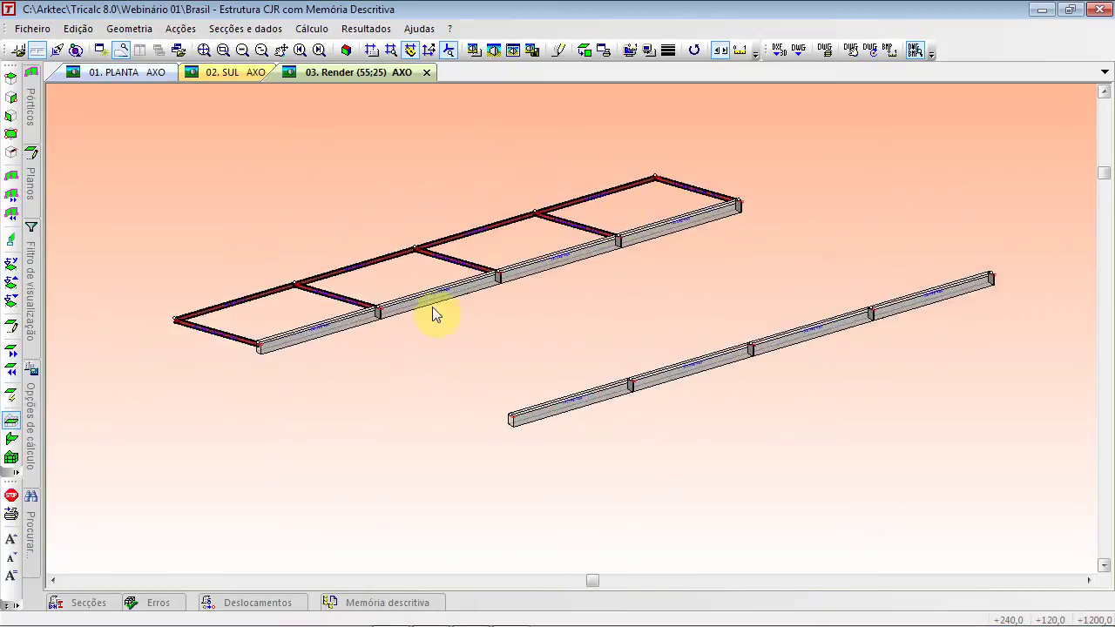
Display the rest of the structure as a watermark around the inclined roof plane, and hide it again
left_click(13, 424)
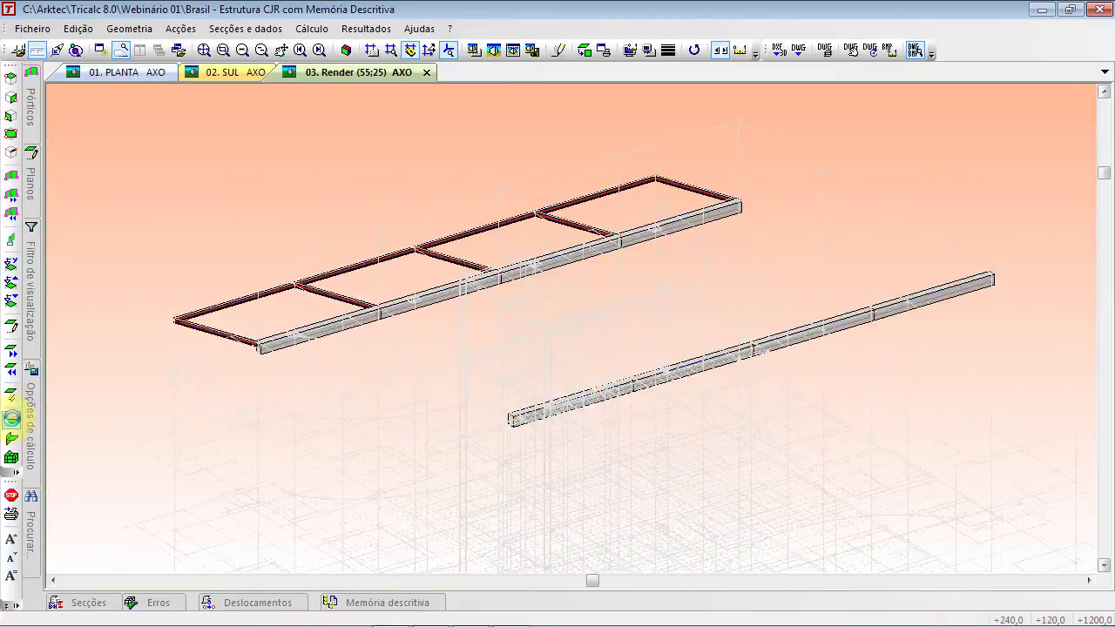
scroll(336, 424, "down", 3)
middle_click_drag(367, 404, 438, 288)
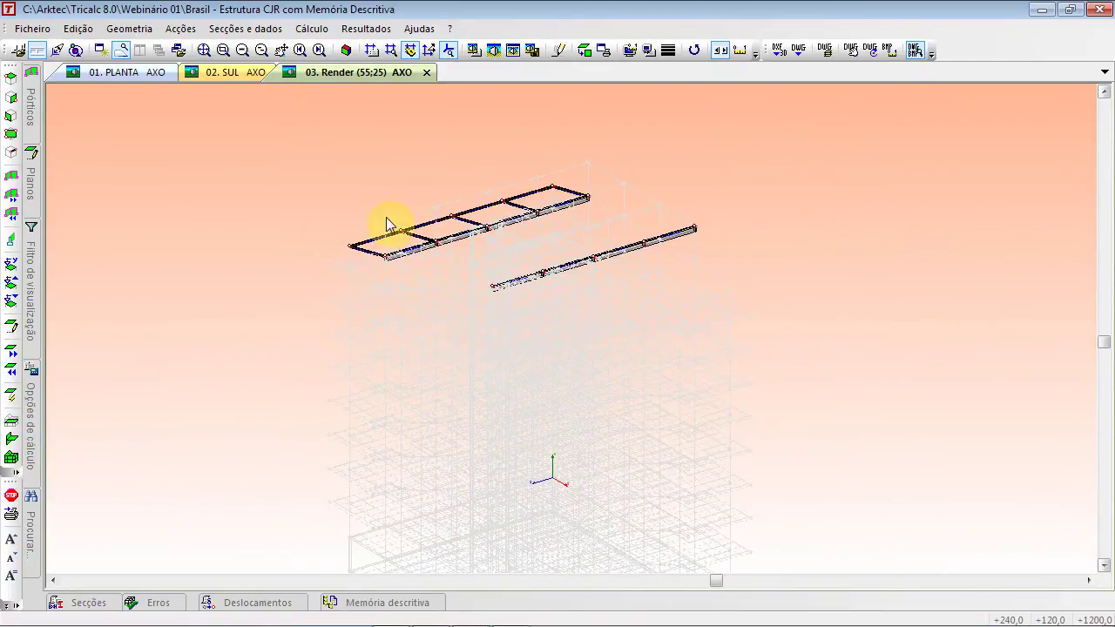
left_click(11, 421)
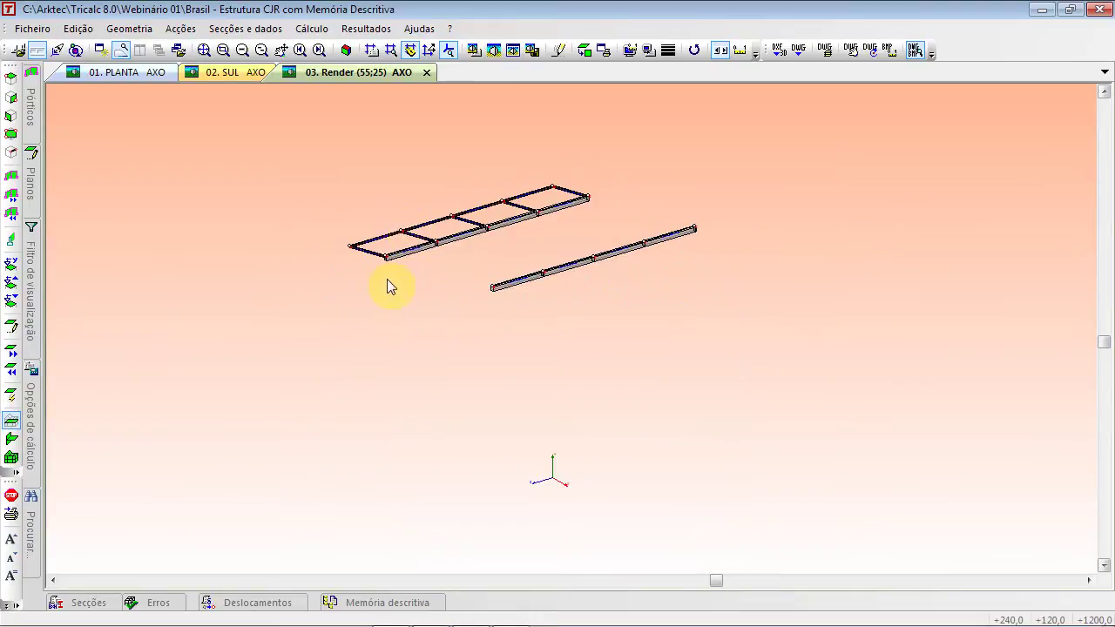
Switch to the presentation, circle the wall plane icon on the 'G.Plano' bar slide and return to Tricalc
key("alt+Tab")
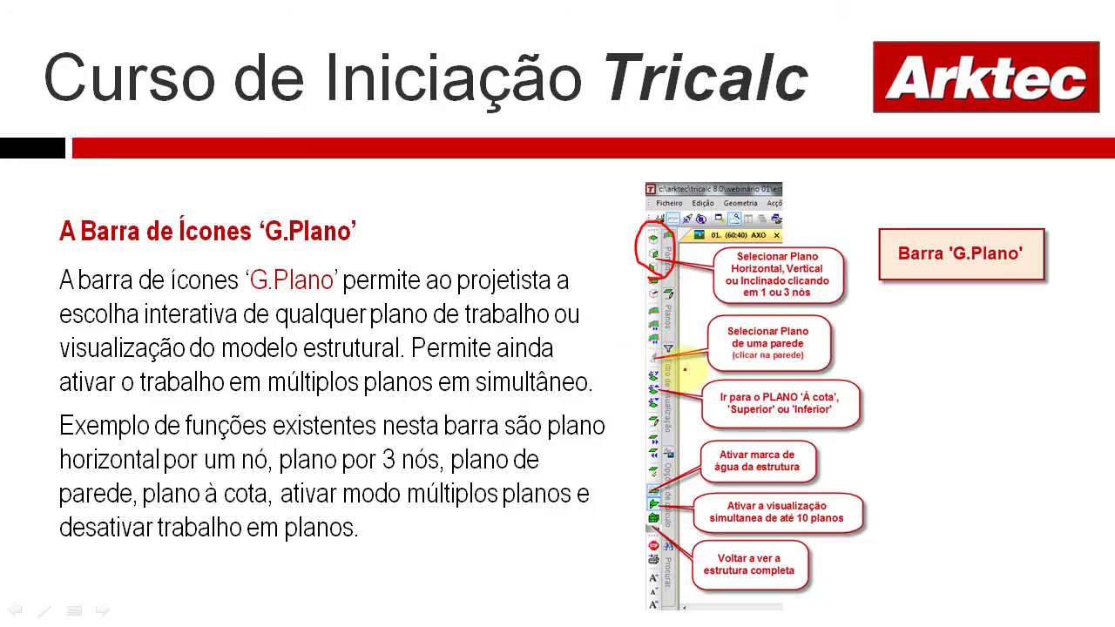
mouse_move(666, 371)
left_mouse_down()
mouse_move(635, 366)
mouse_move(671, 346)
left_mouse_up()
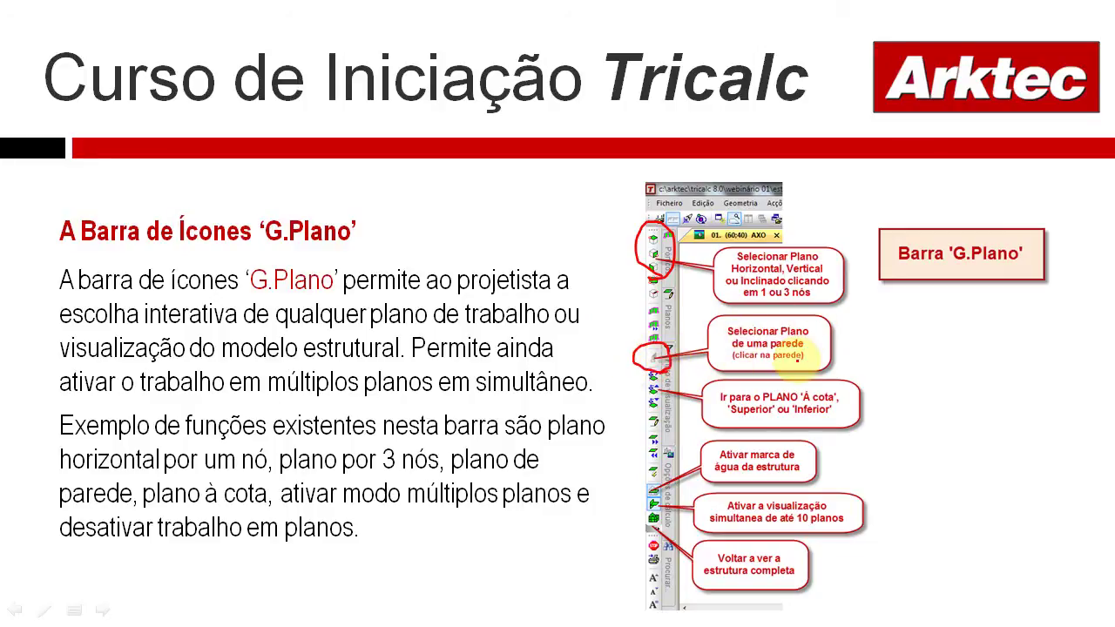
key("alt+Tab")
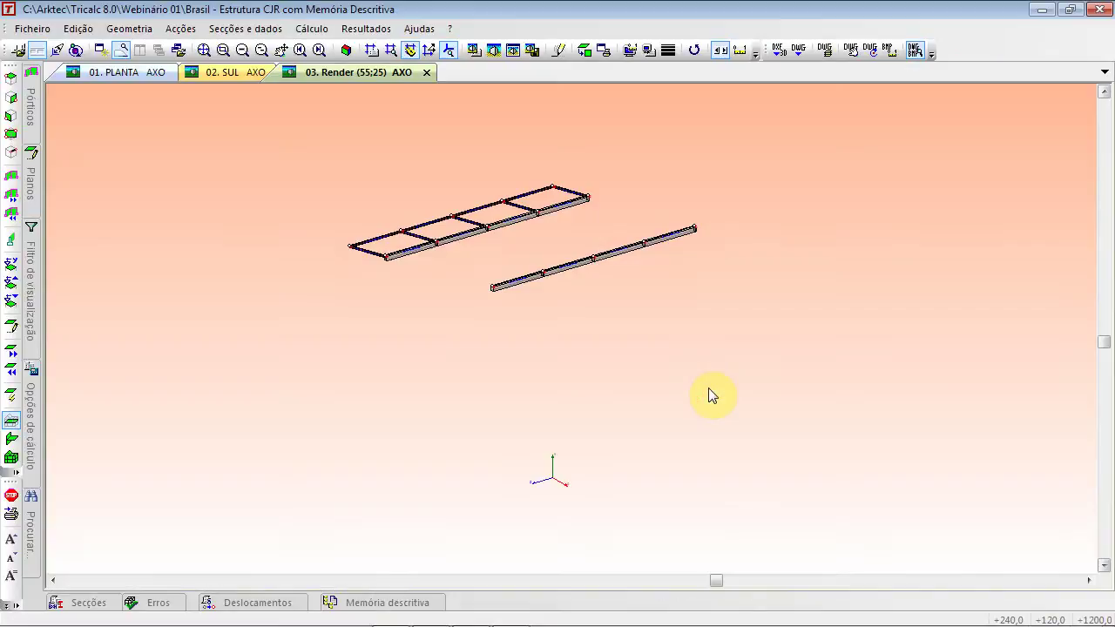
Restore the complete structure and display only plane 600 from the list of defined planes
left_click(10, 458)
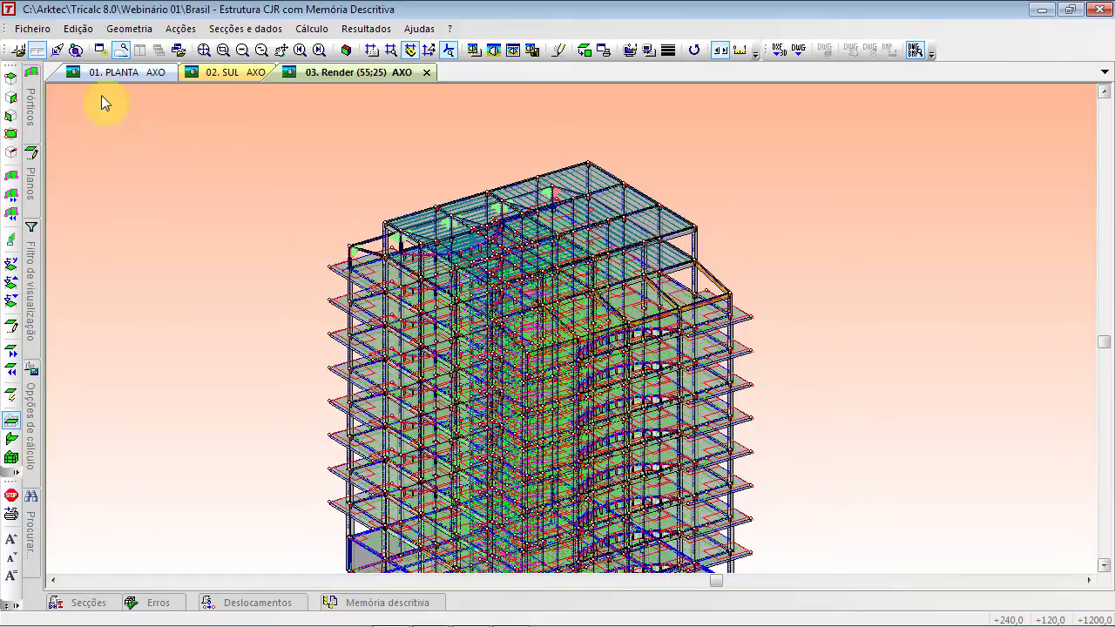
left_click(31, 180)
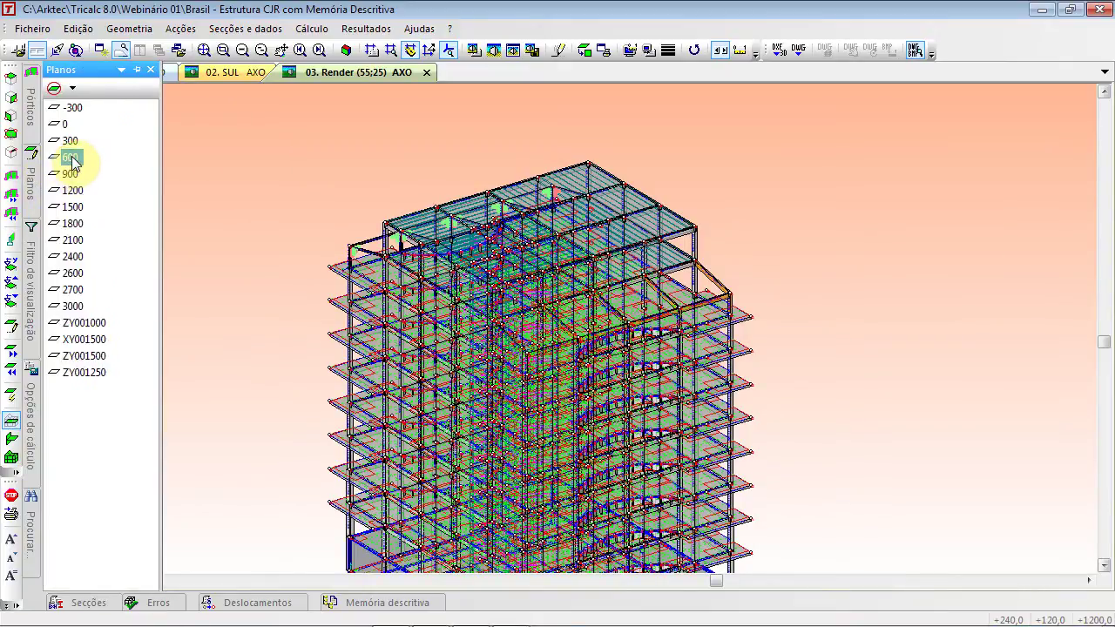
left_click(69, 157)
left_click(294, 187)
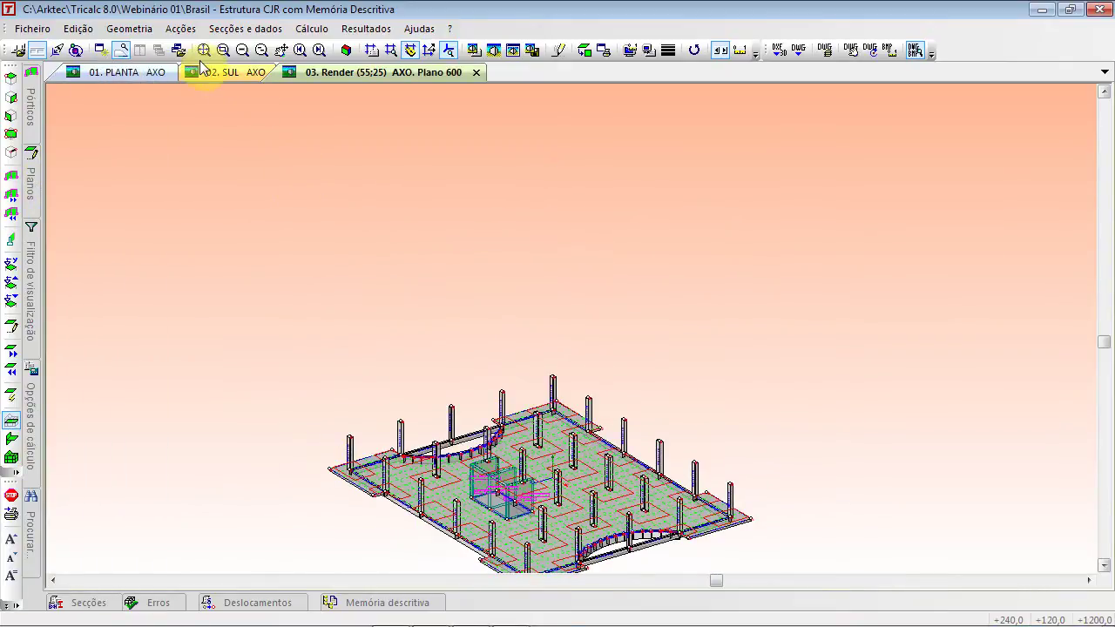
Isolate the vertical plane containing the long wall of the central core by picking that wall on floor plane 600
left_click(205, 49)
scroll(523, 366, "up", 3)
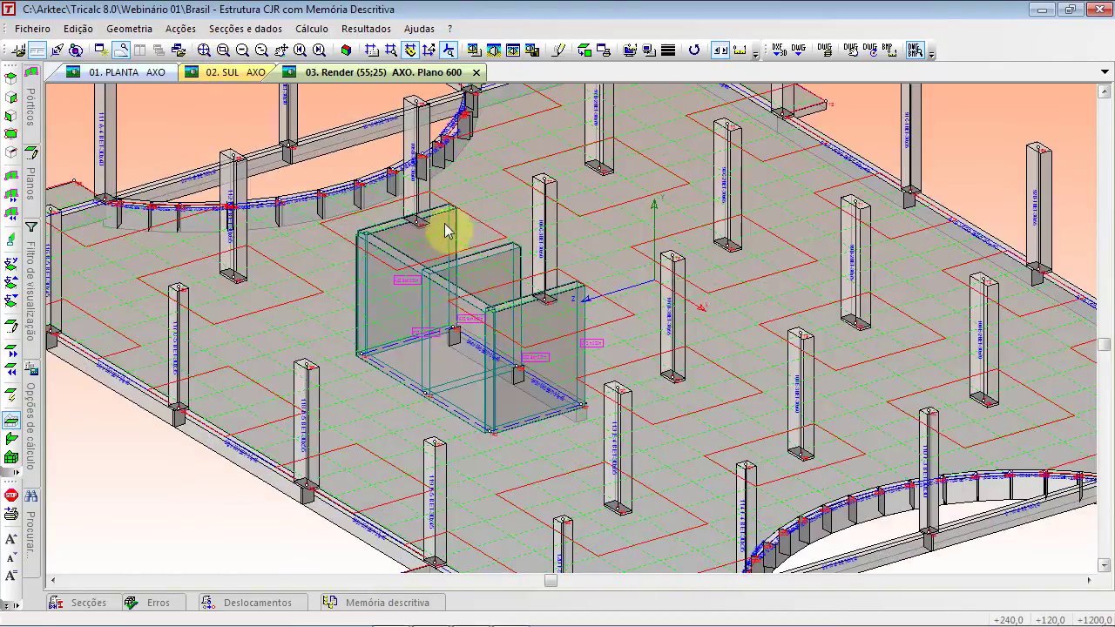
left_click(17, 240)
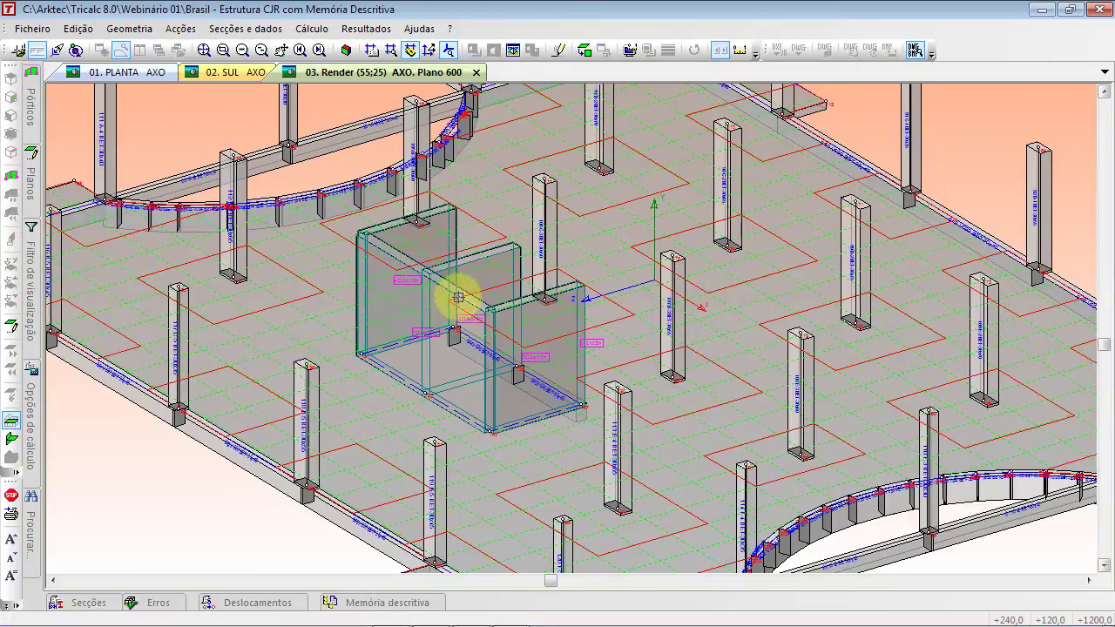
left_click(439, 403)
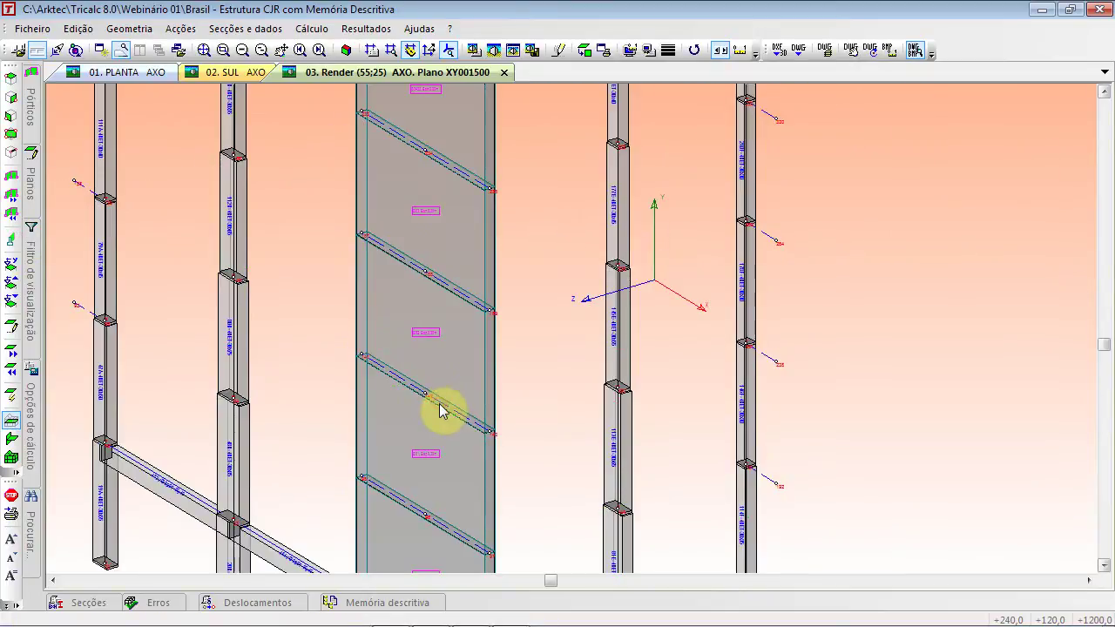
View the isolated wall plane in full from the south elevation and return it to the 60;40 axonometric view
left_click(584, 50)
scroll(575, 510, "up", 2)
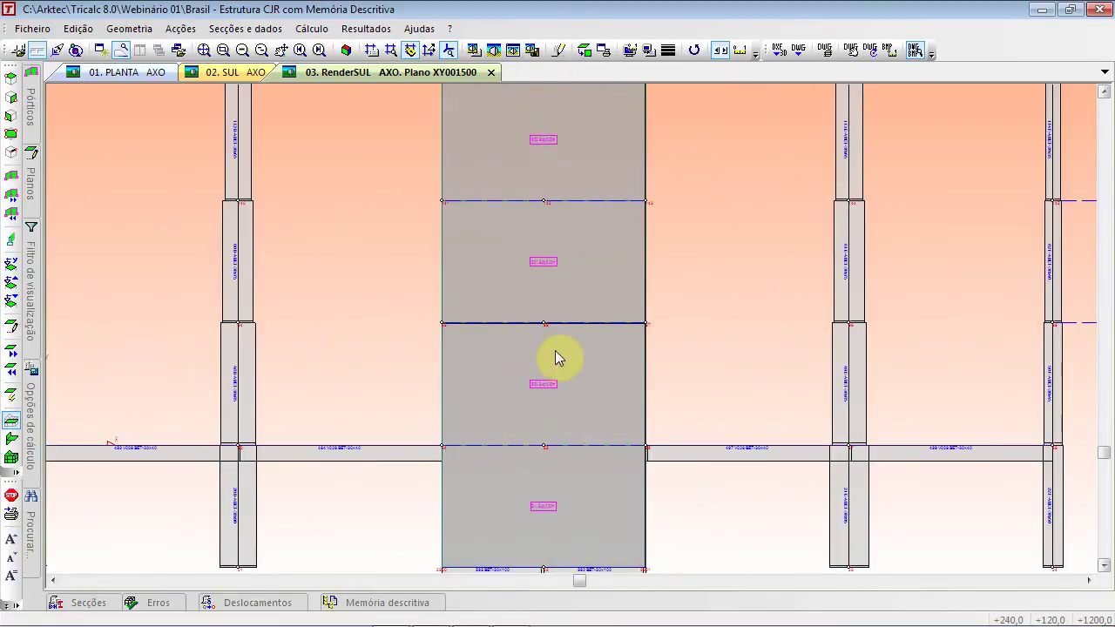
scroll(549, 349, "down", 3)
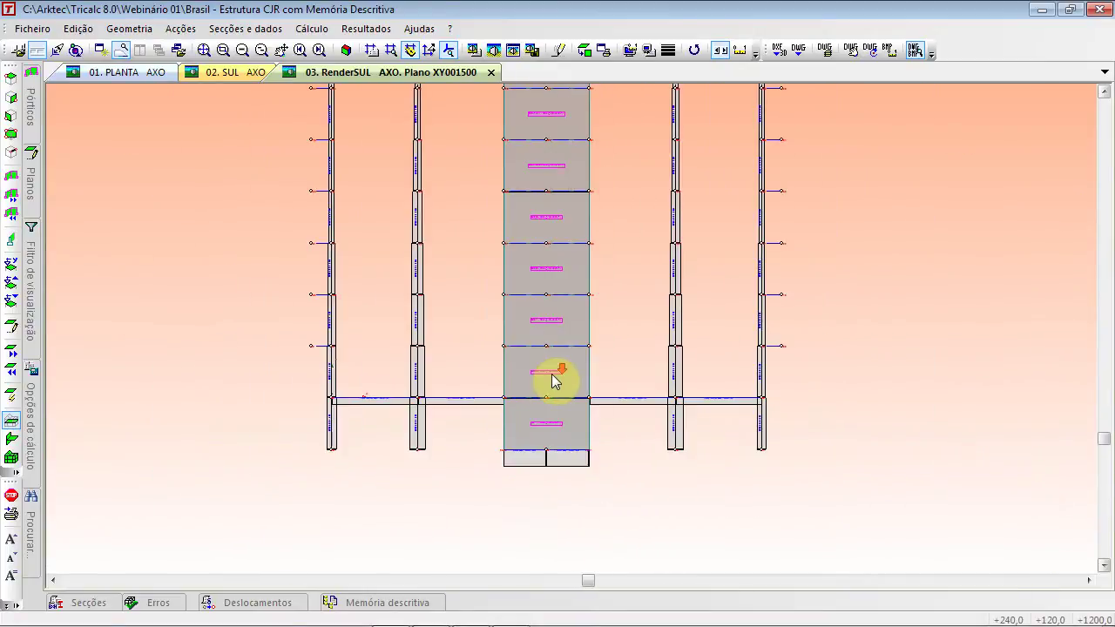
scroll(552, 375, "down", 2)
middle_click_drag(542, 252, 518, 393)
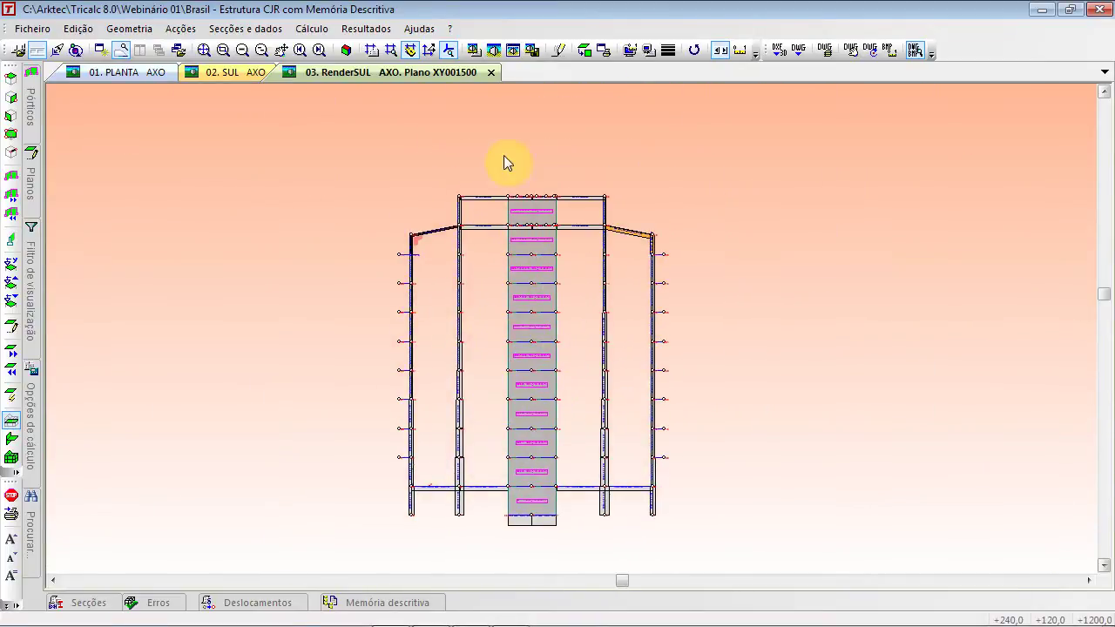
left_click(347, 51)
Switch to the presentation, circle the 'À cota', 'Superior' and 'Inferior' plane icons on the 'G.Plano' slide and return to Tricalc
key("alt+Tab")
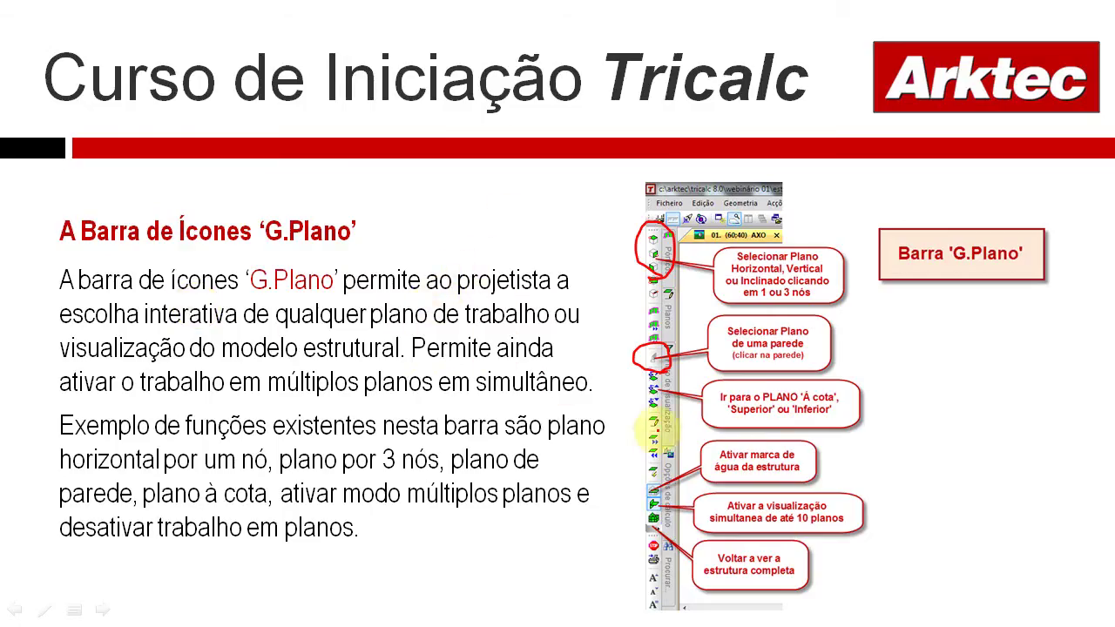
mouse_move(653, 418)
left_mouse_down()
mouse_move(629, 409)
mouse_move(634, 361)
mouse_move(669, 376)
mouse_move(678, 408)
mouse_move(657, 423)
left_mouse_up()
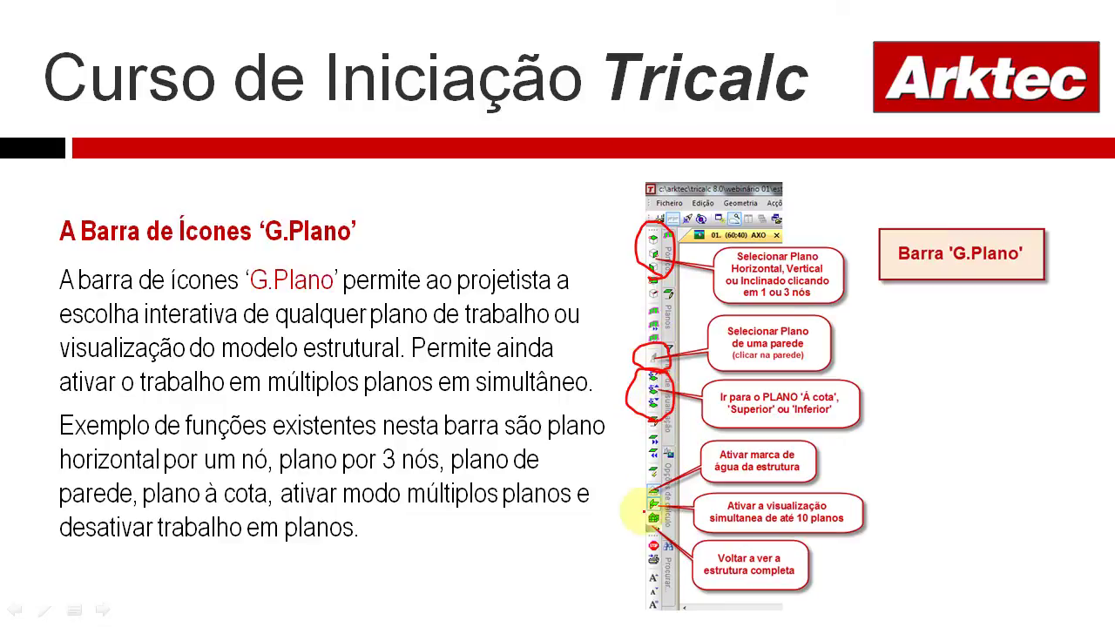
key("alt+Tab")
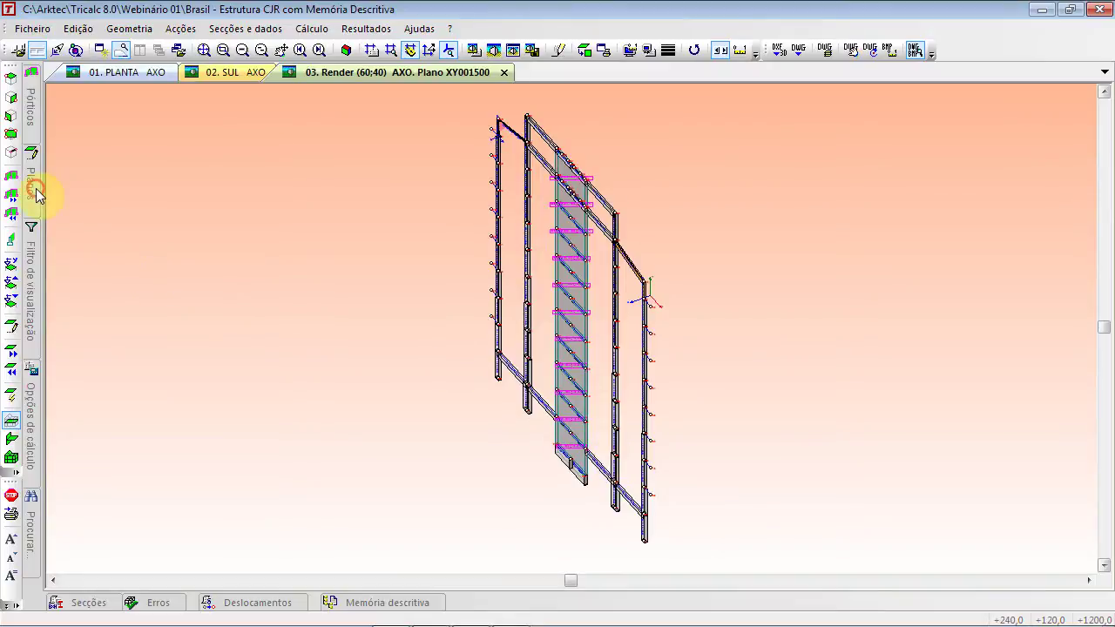
Display only plane -300 from the list of defined planes and fit it to the view
left_click(37, 194)
left_click(70, 108)
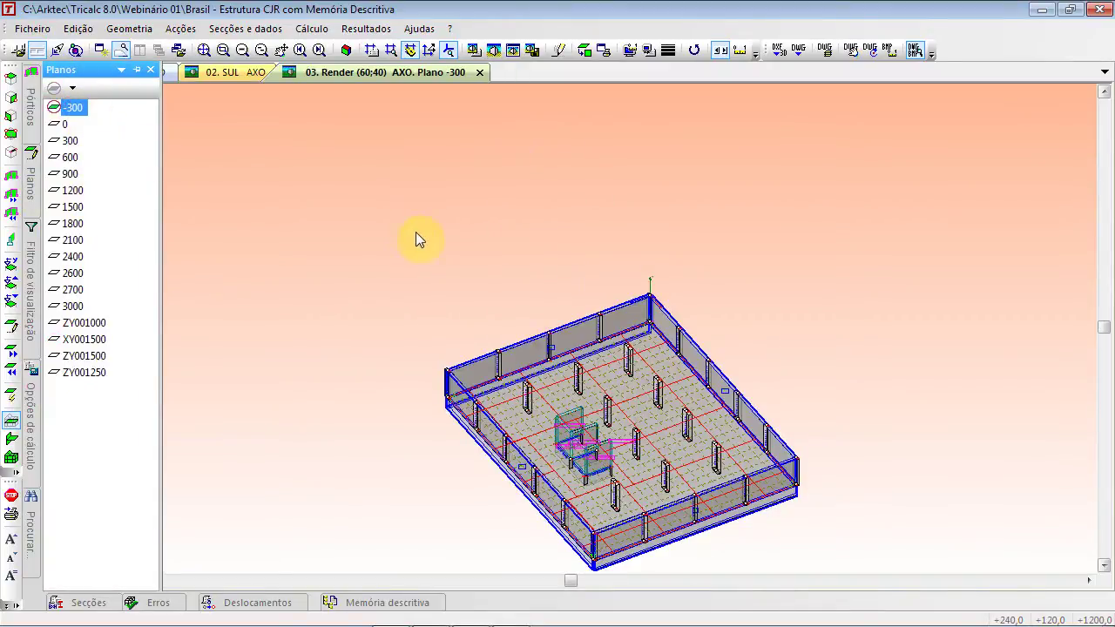
left_click(204, 50)
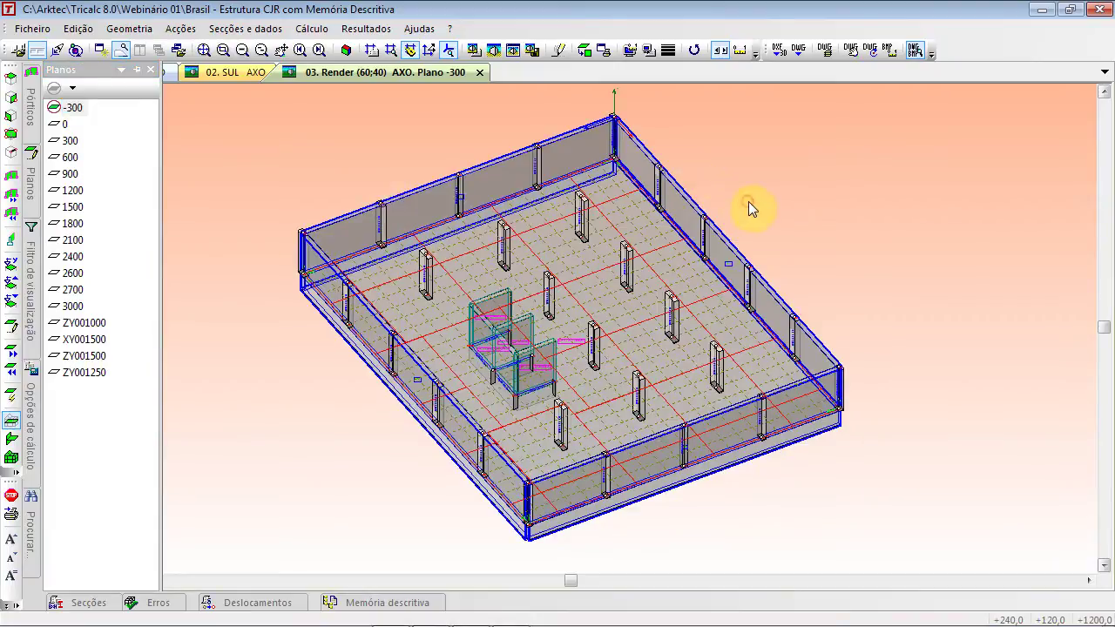
Go up one horizontal plane at a time from plane -300 to plane 2100 using the upper plane command
left_click(12, 283)
left_click(12, 283)
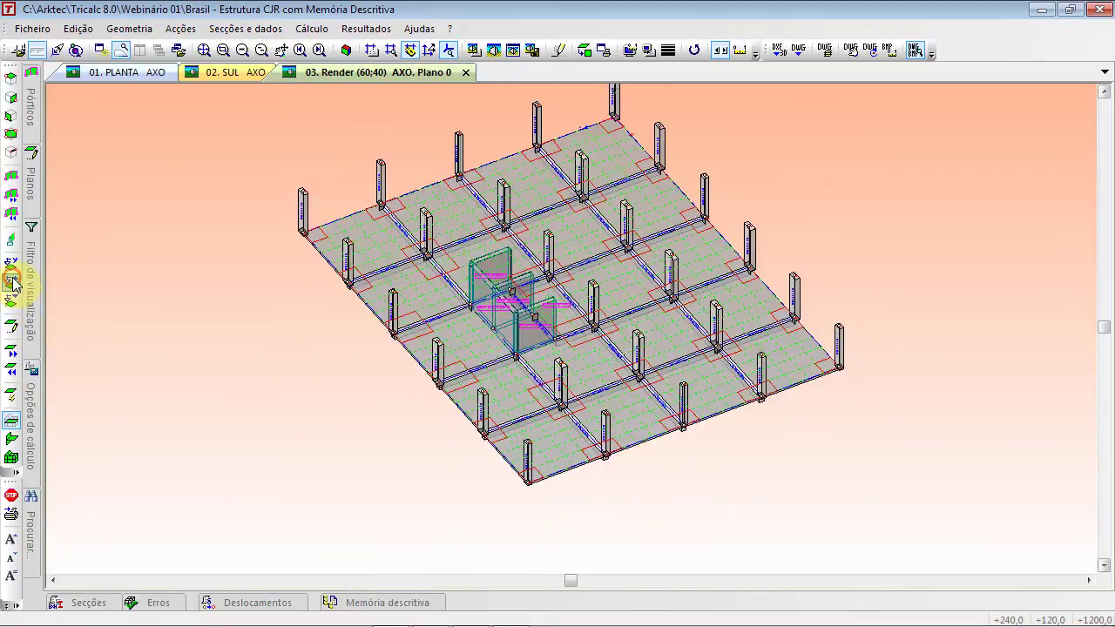
left_click(12, 283)
left_click(12, 283)
left_click(13, 283)
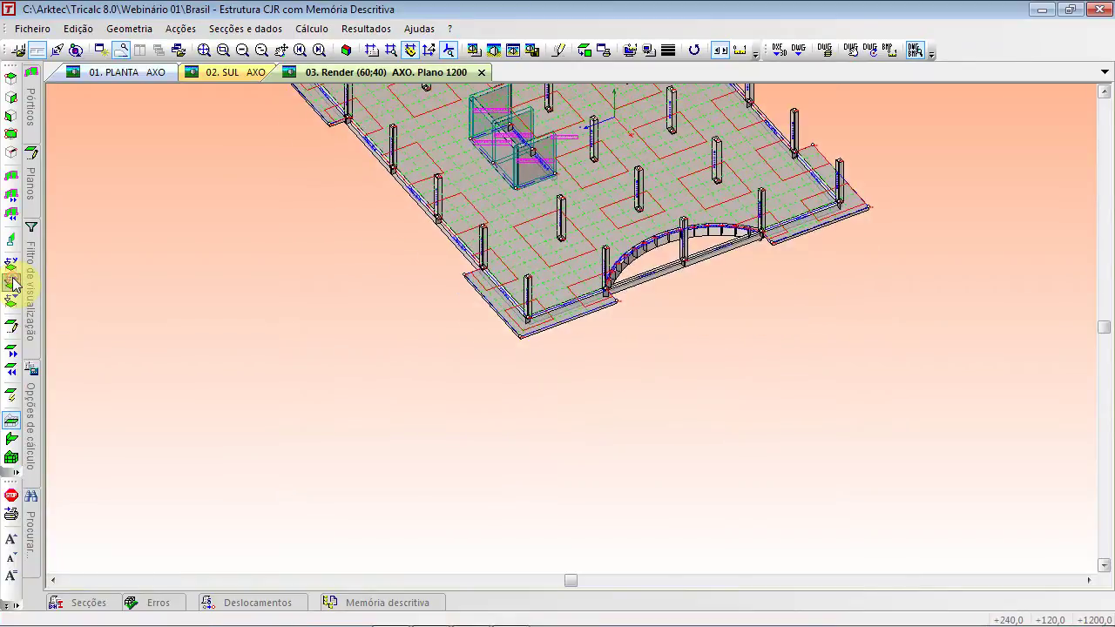
left_click(12, 283)
left_click(204, 52)
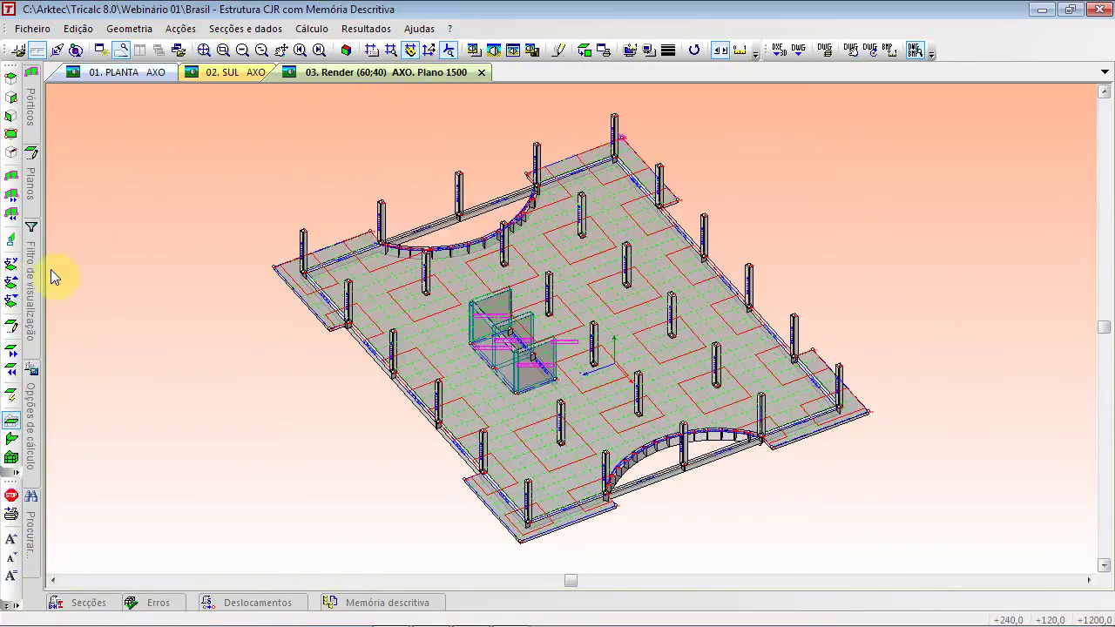
left_click(12, 284)
left_click(12, 284)
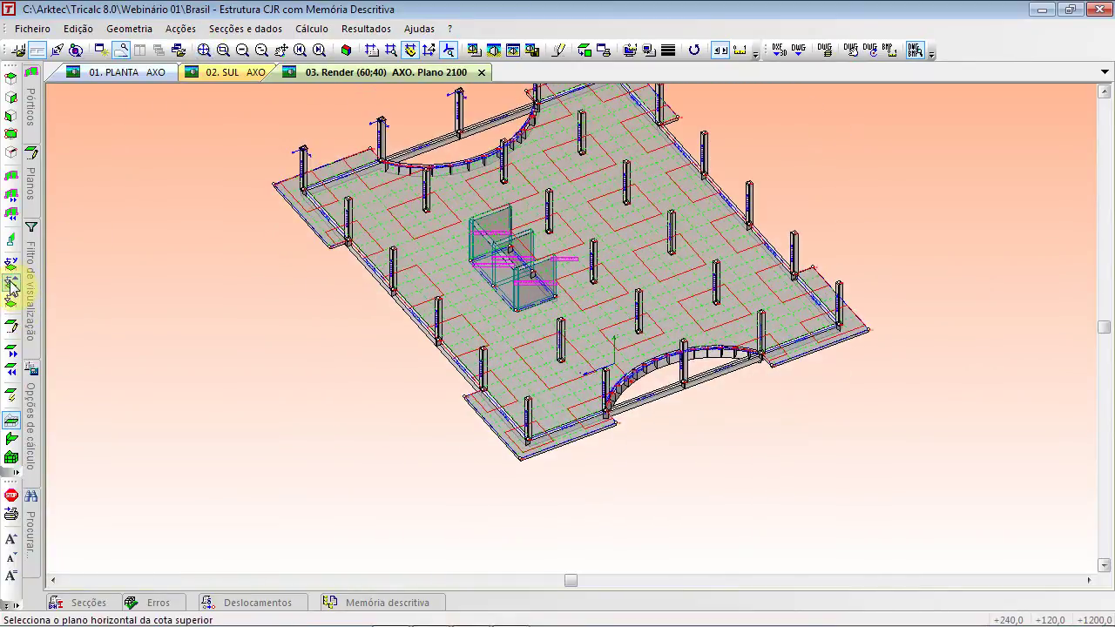
Go down one horizontal plane at a time to plane 300 using the lower plane command
left_click(12, 301)
left_click(12, 301)
left_click(12, 302)
left_click(12, 301)
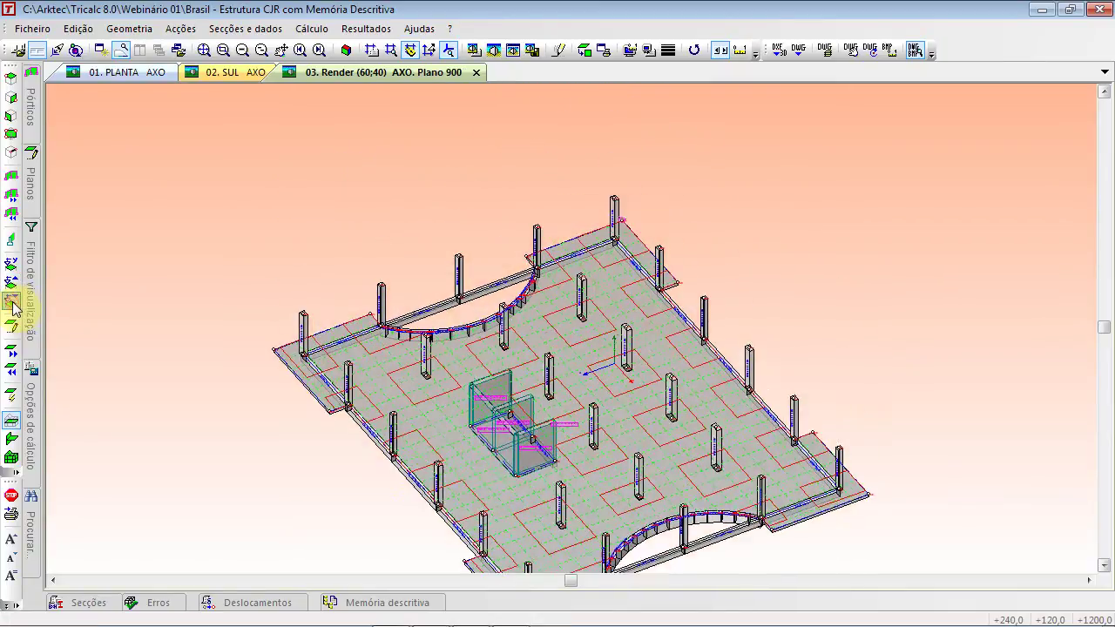
left_click(12, 301)
left_click(12, 302)
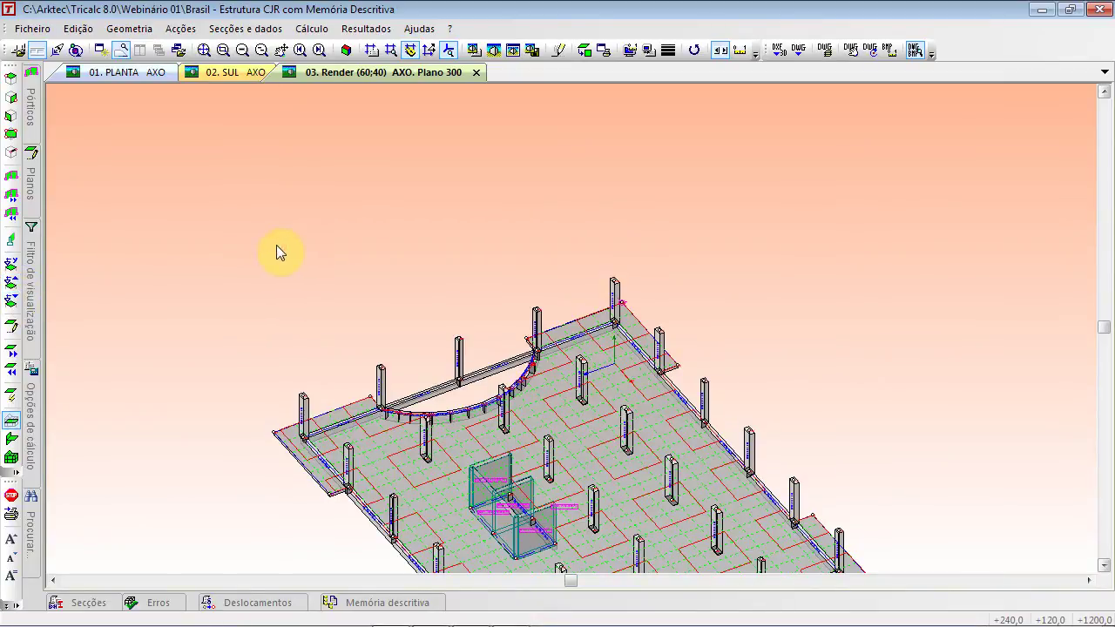
Step up through the floors to plane 1800, go back down to plane 600 and fit it to the view
key("alt+Up")
key("alt+Up")
key("alt+Up")
key("alt+Up")
key("alt+Up")
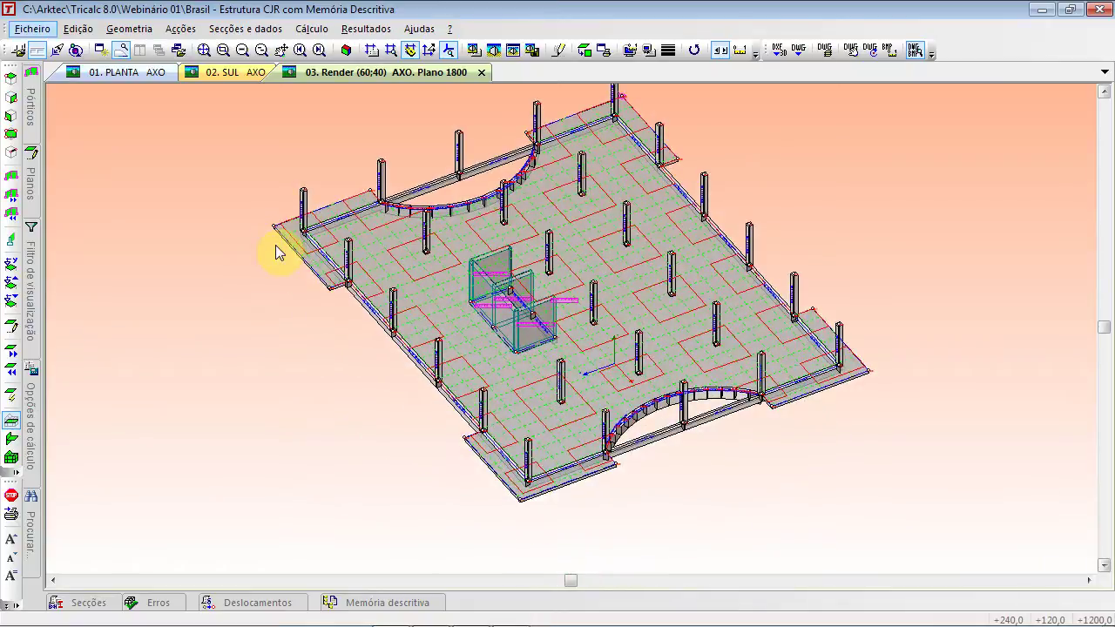
key("alt+Down")
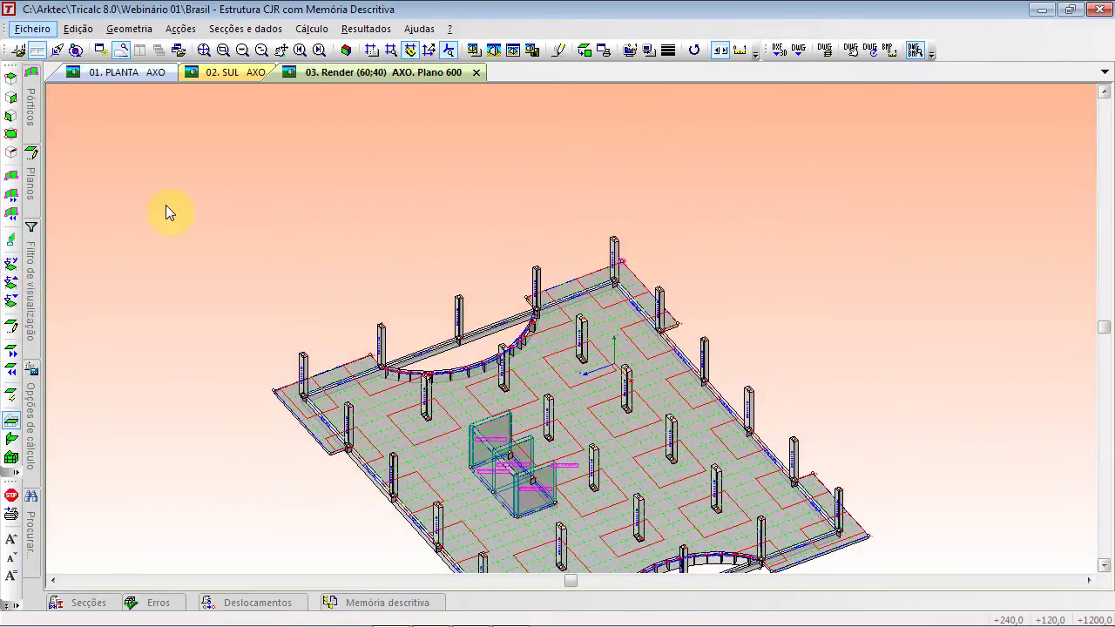
left_click(204, 50)
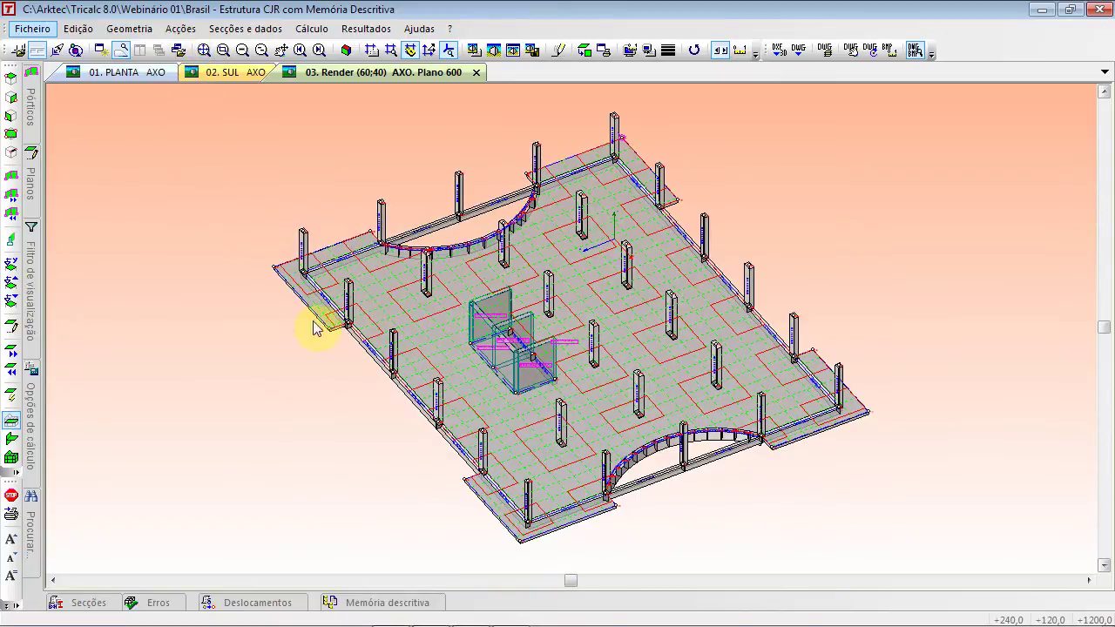
Display the horizontal plane at elevation 900 cm with the plane-at-elevation command
left_click(19, 265)
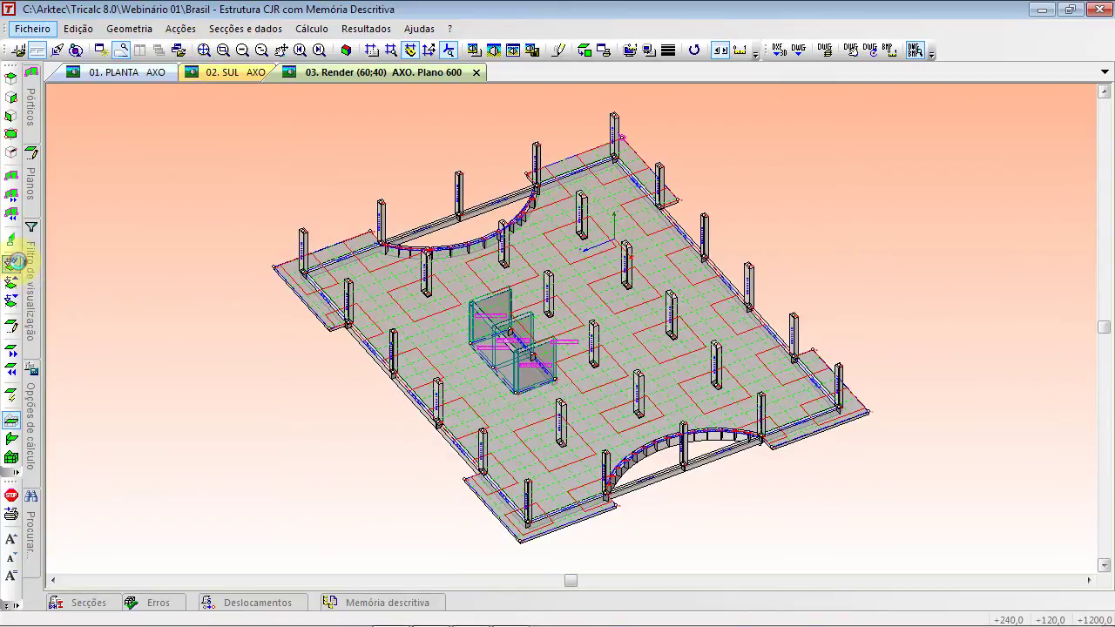
left_click(608, 299)
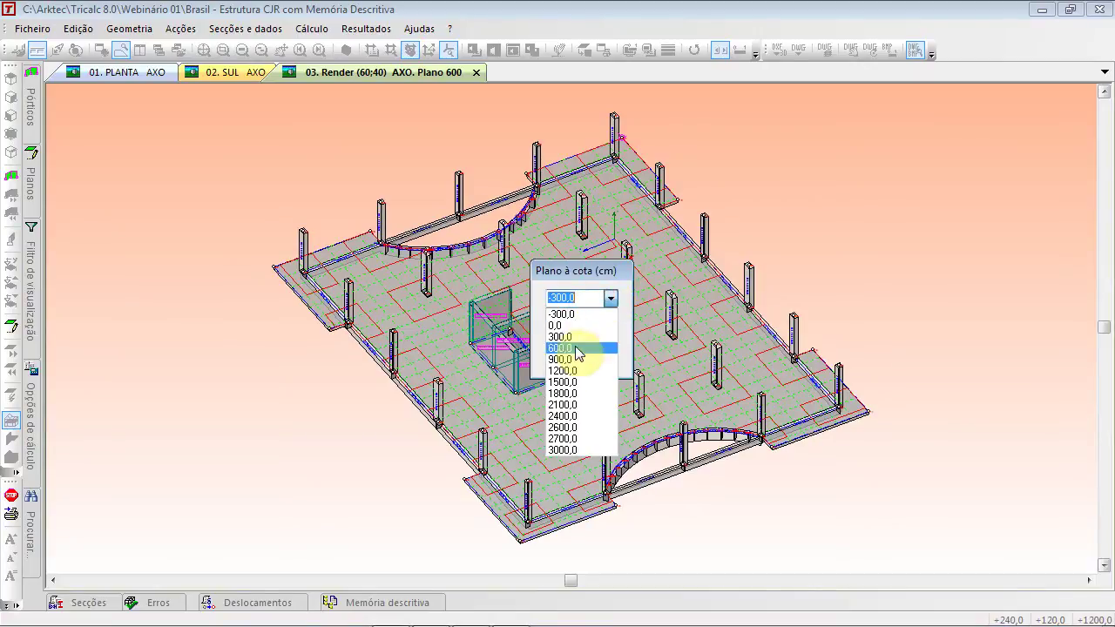
left_click(574, 359)
left_click(581, 325)
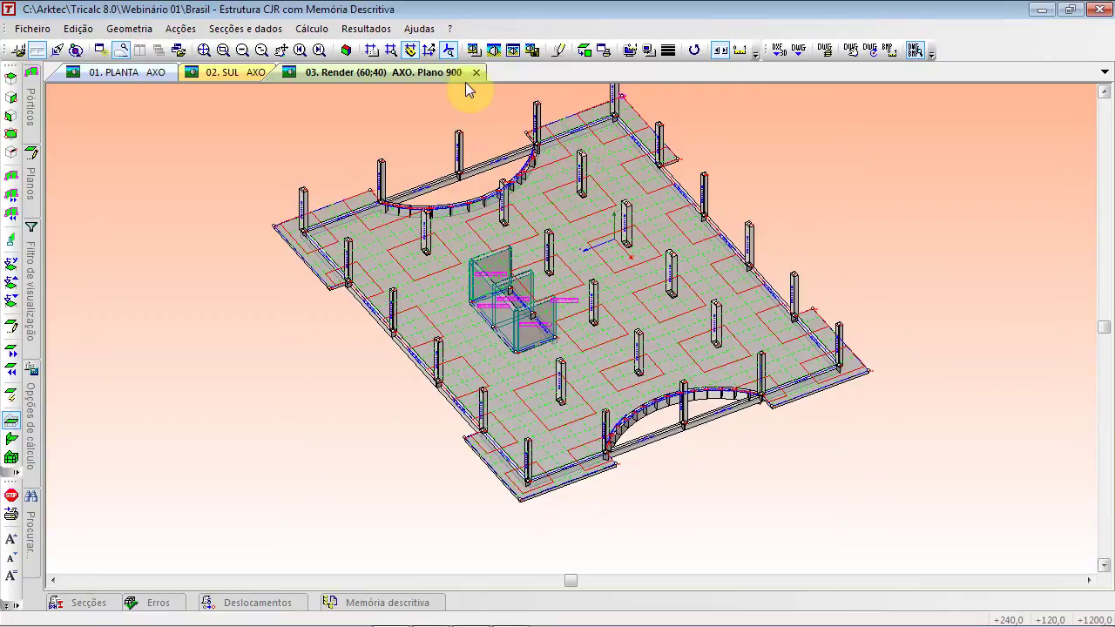
Display only the basement plane -300 from the list of defined planes
left_click(31, 183)
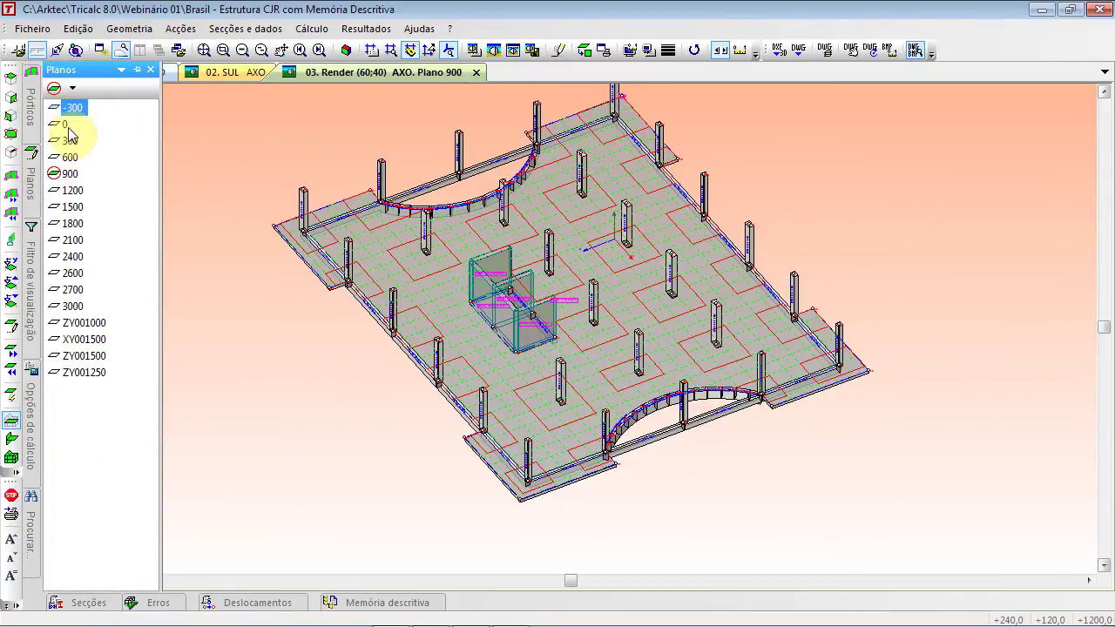
left_click(73, 107)
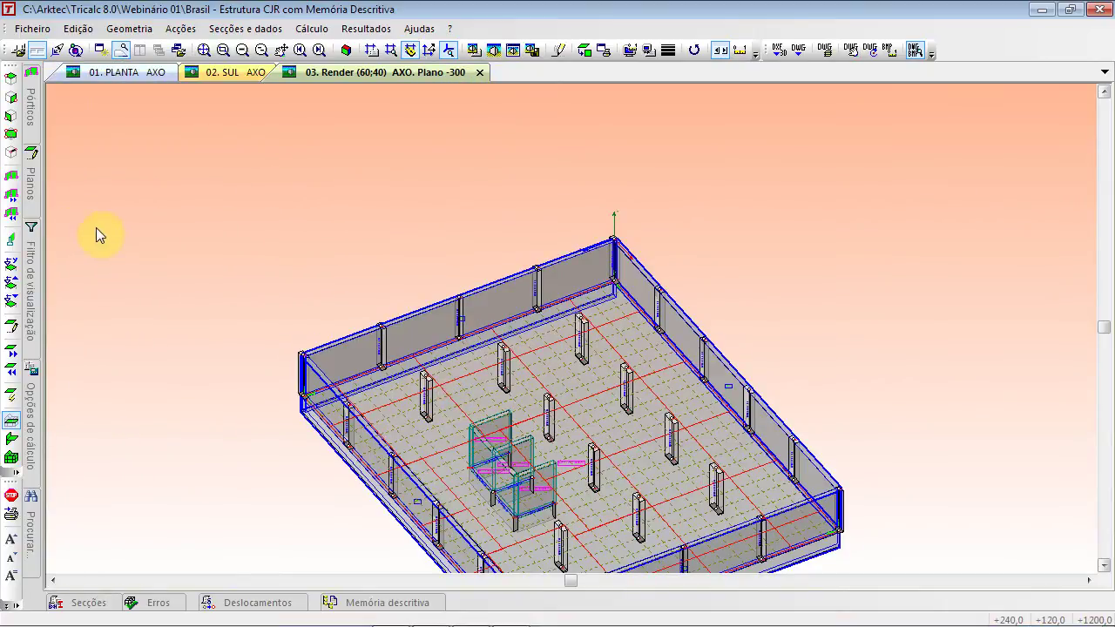
scroll(118, 298, "down", 1)
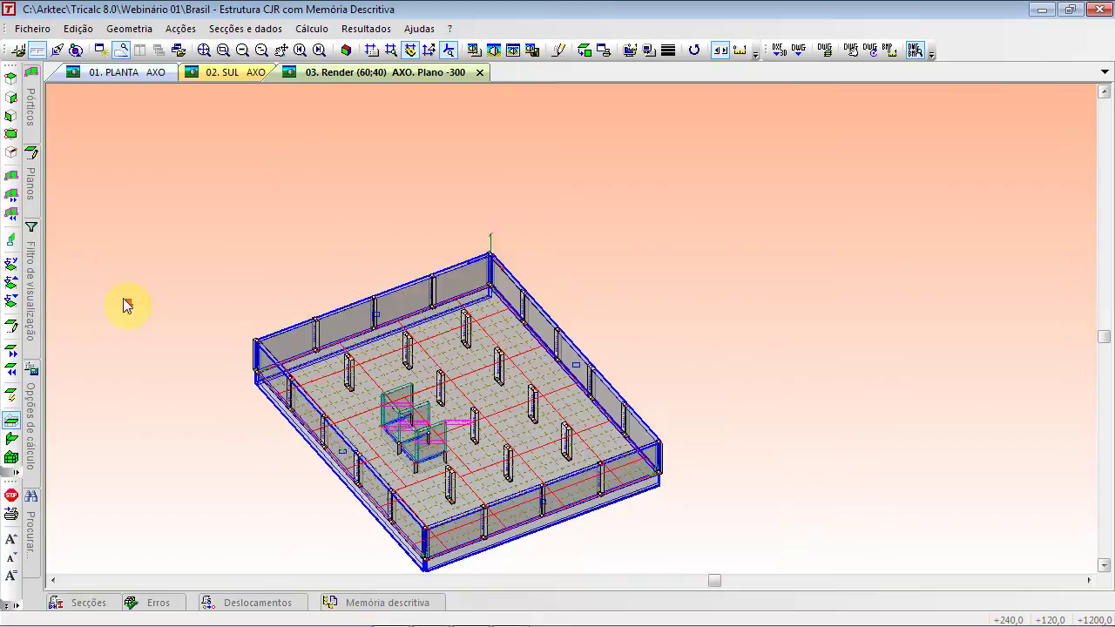
Display the horizontal plane at elevation 1200 cm with the plane-at-elevation command
left_click(13, 261)
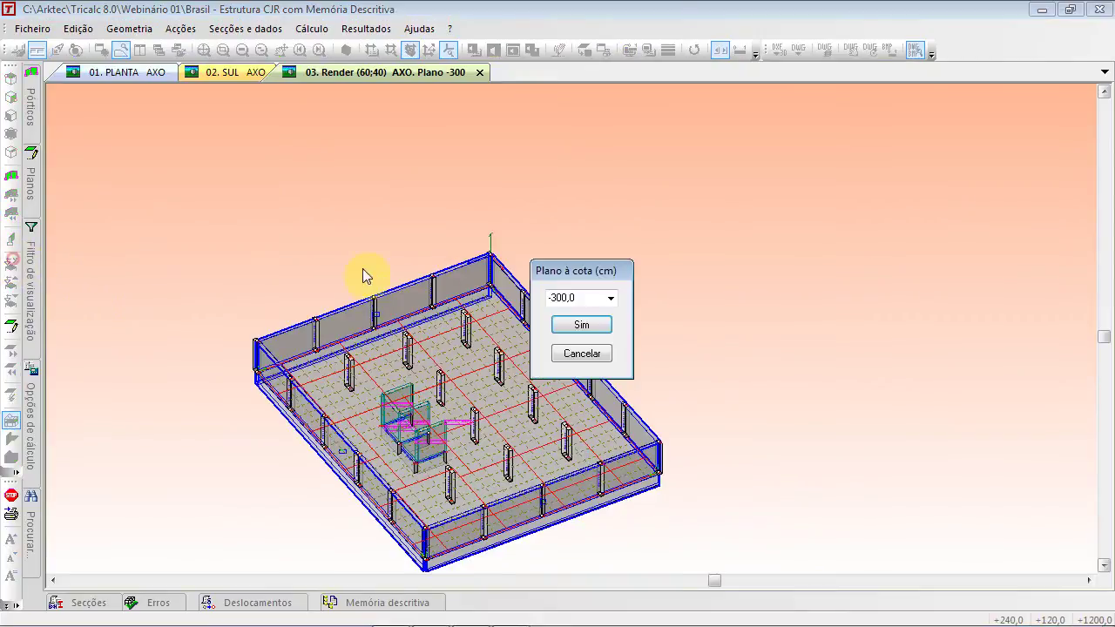
left_click(608, 298)
left_click(567, 381)
left_click(568, 325)
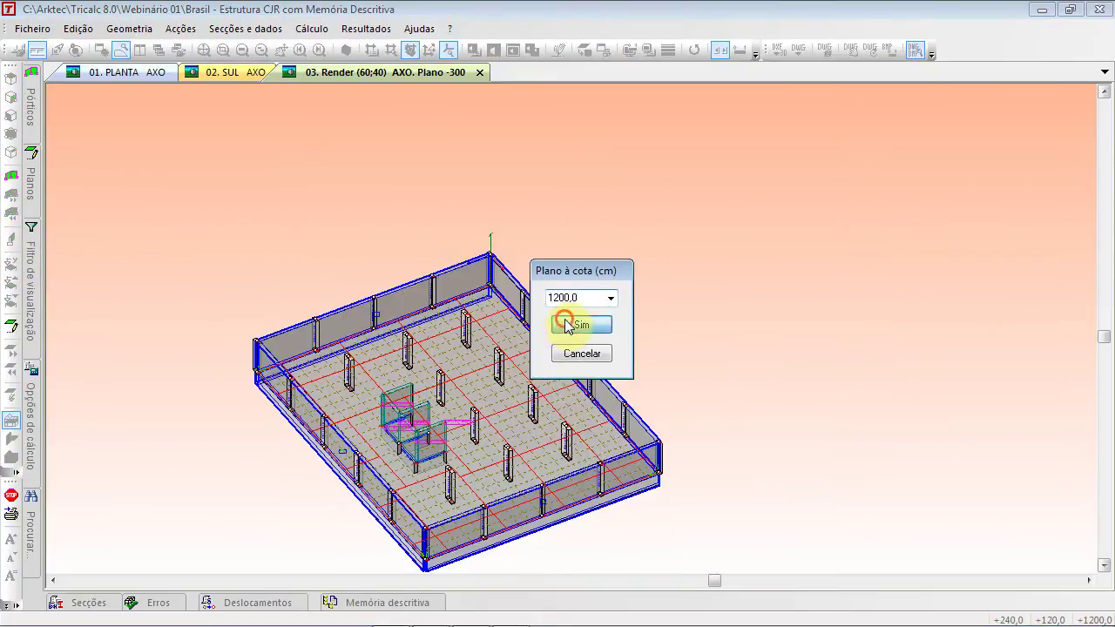
Display only plane 0 from the list of defined planes and fit it to the view
mouse_move(32, 180)
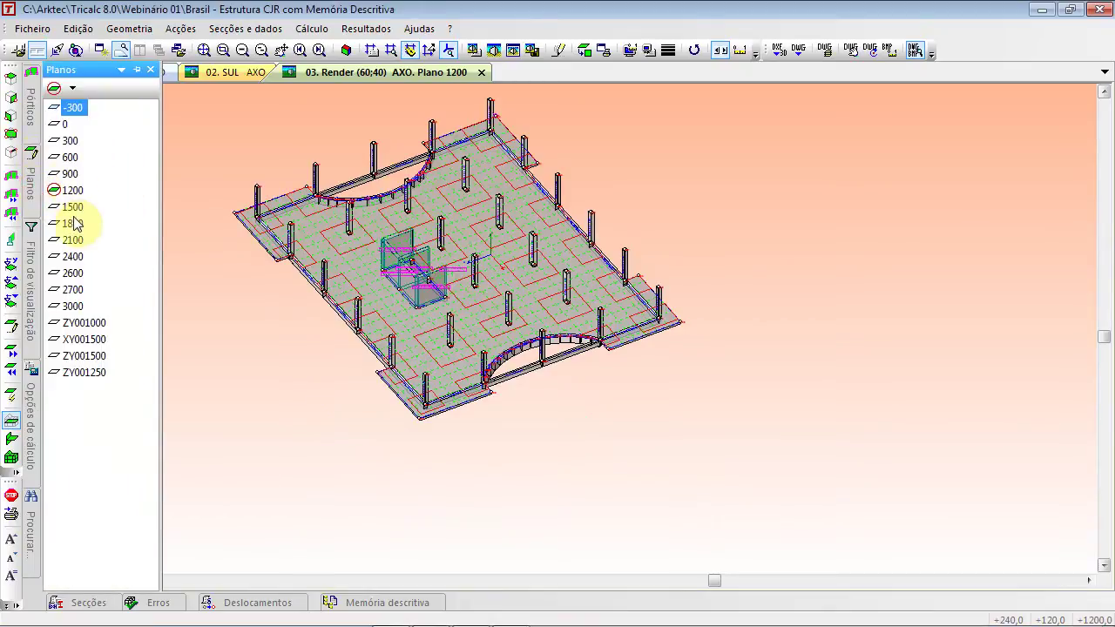
left_click(68, 123)
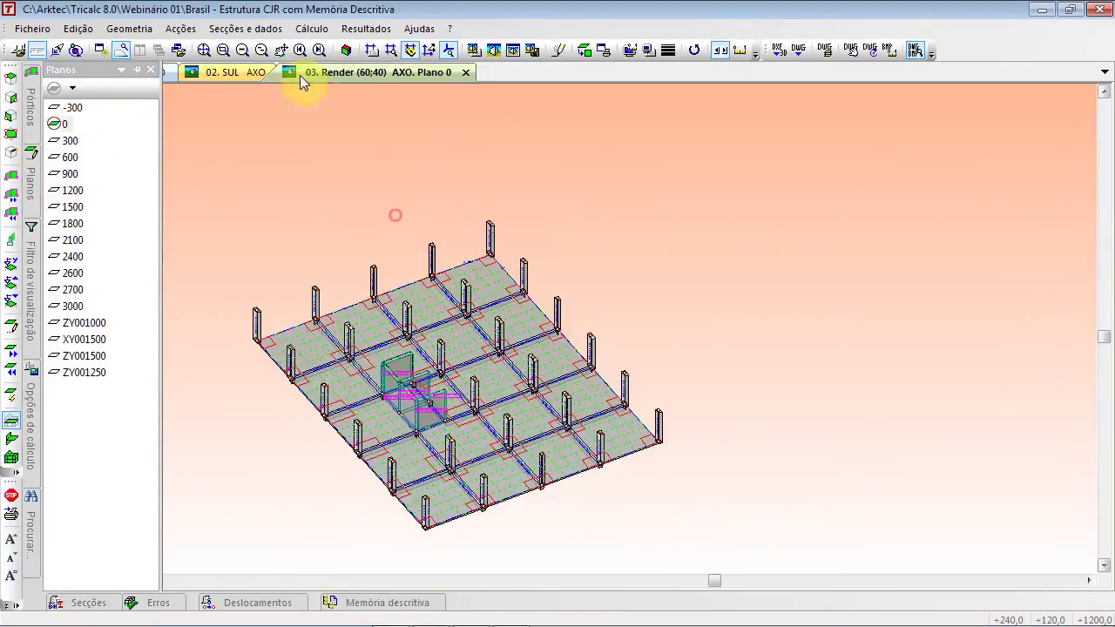
left_click(206, 51)
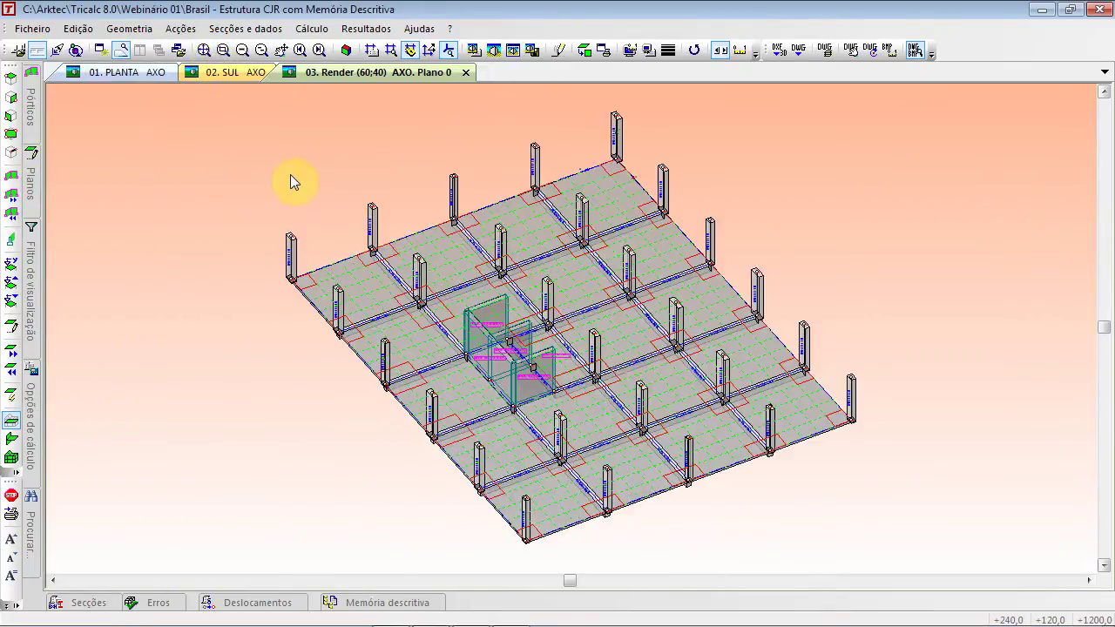
Switch to the presentation to review the remaining 'G.Plano' callouts, return to Tricalc and examine plane 0
key("alt+Tab")
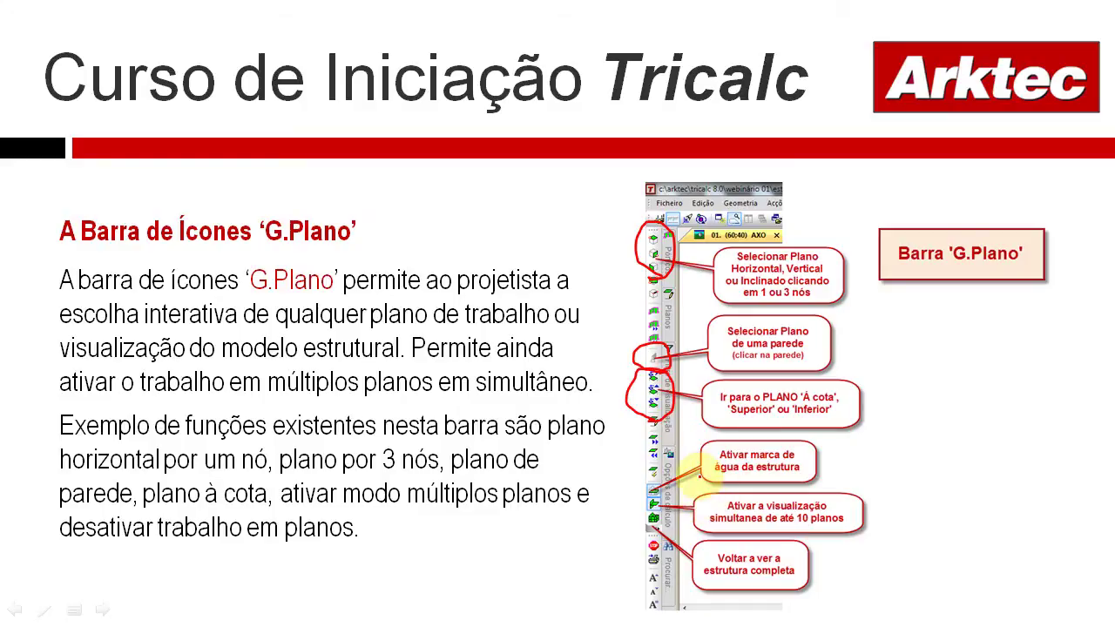
key("alt+Tab")
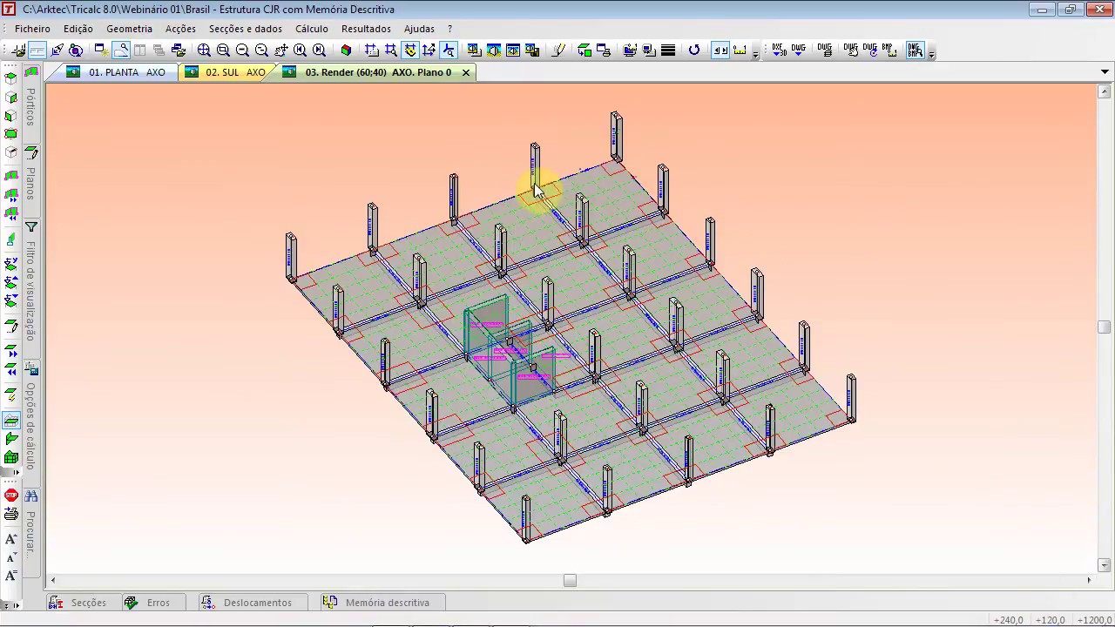
scroll(485, 216, "up", 1)
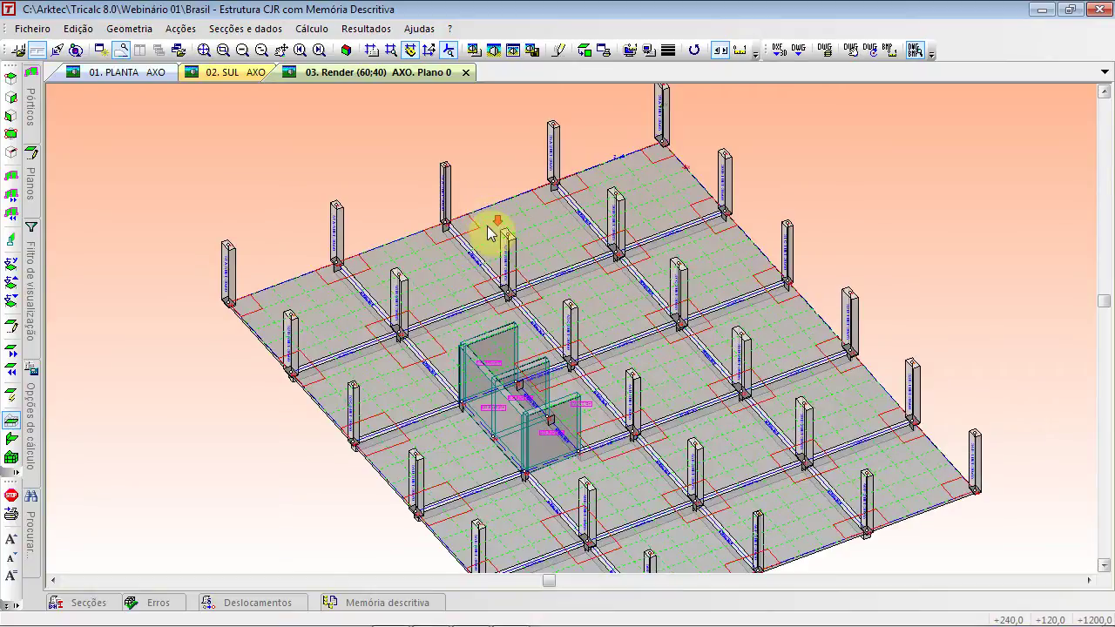
scroll(491, 231, "down", 1)
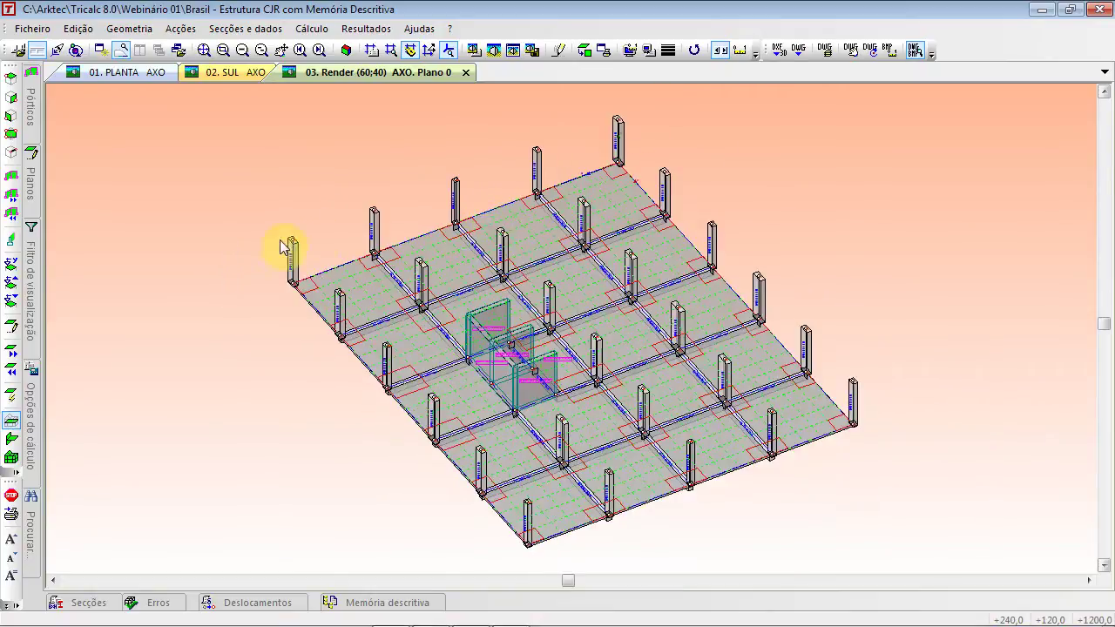
Show the rest of the structure as a watermark around plane 0, and hide the watermark again
left_click(12, 423)
scroll(233, 362, "down", 1)
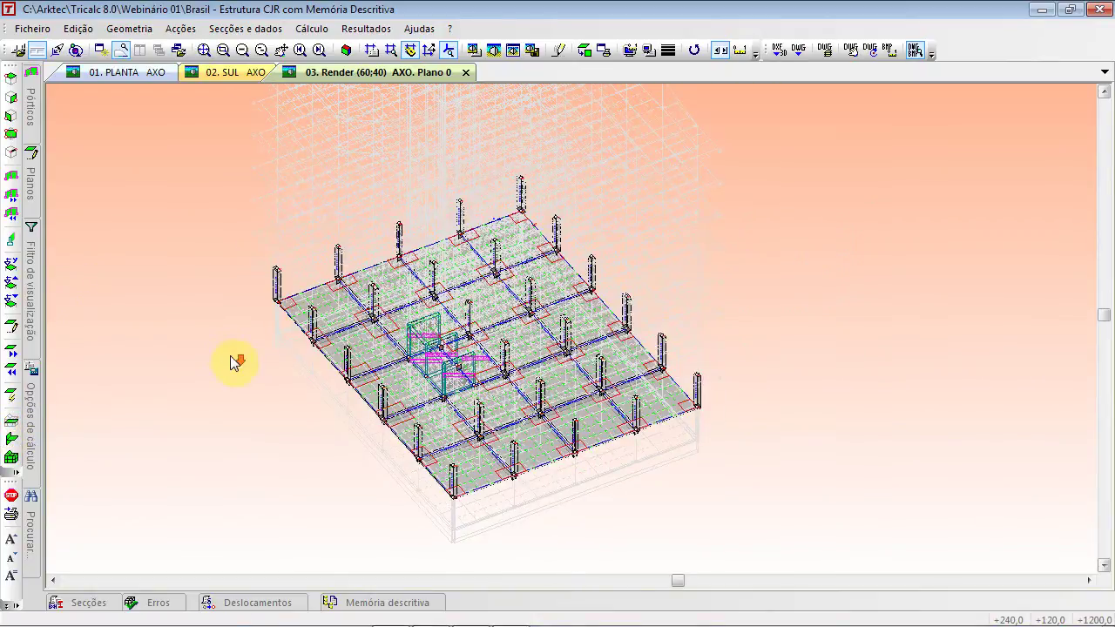
key("Up")
key("Up")
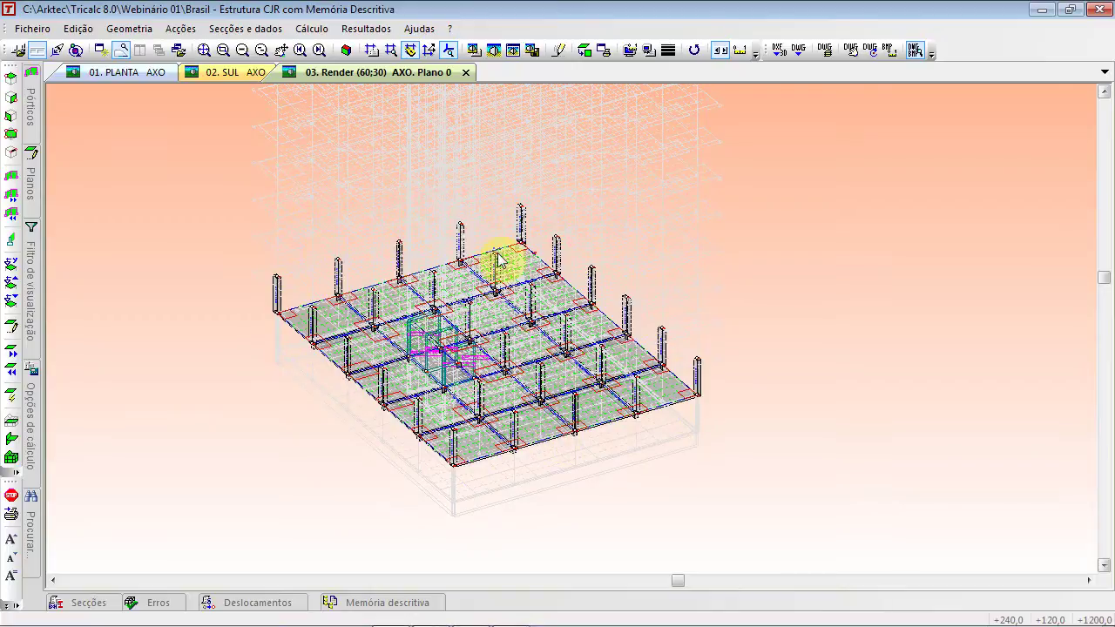
left_click(11, 421)
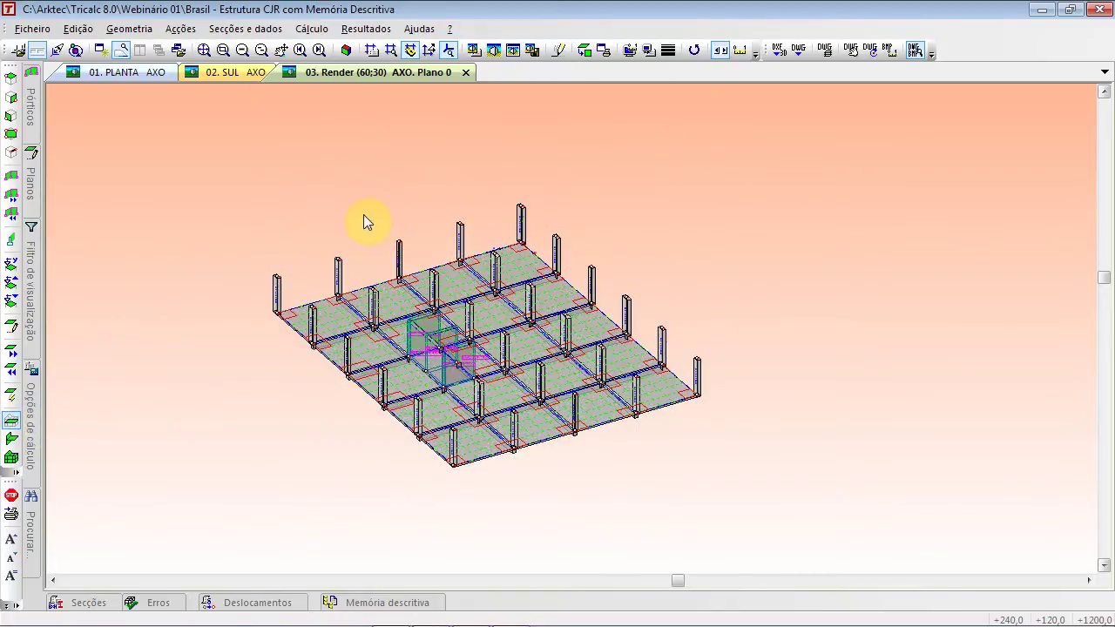
Switch to the presentation, circle the multiple-plane and full-structure icons of the 'G.Plano' bar, and return to Tricalc
key("alt+Tab")
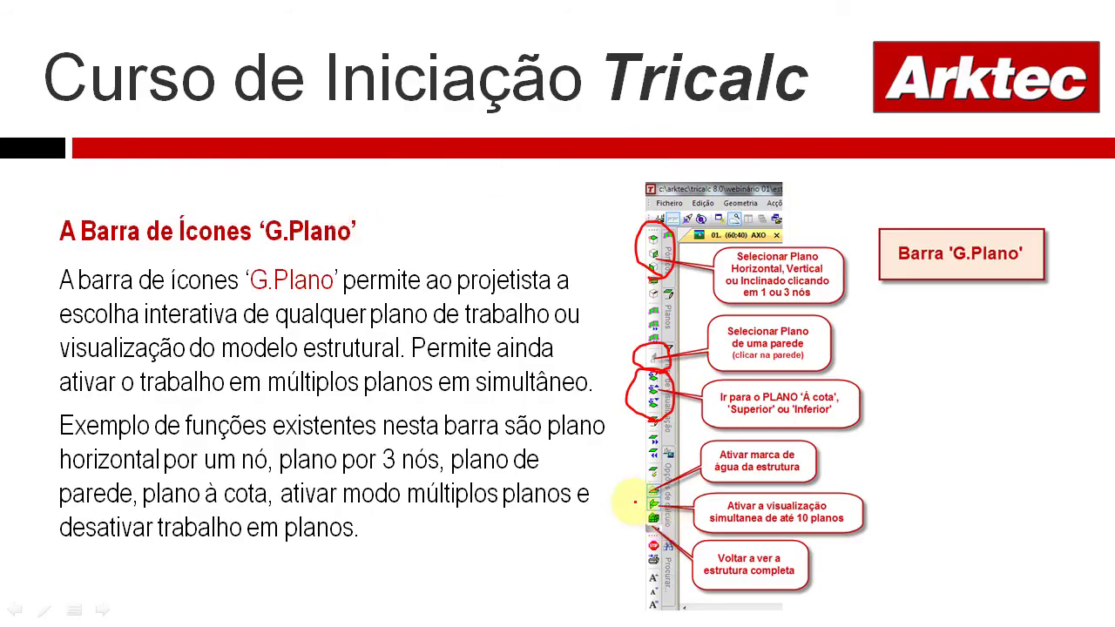
mouse_move(633, 501)
left_mouse_down()
mouse_move(654, 490)
mouse_move(676, 515)
mouse_move(653, 527)
mouse_move(635, 508)
left_mouse_up()
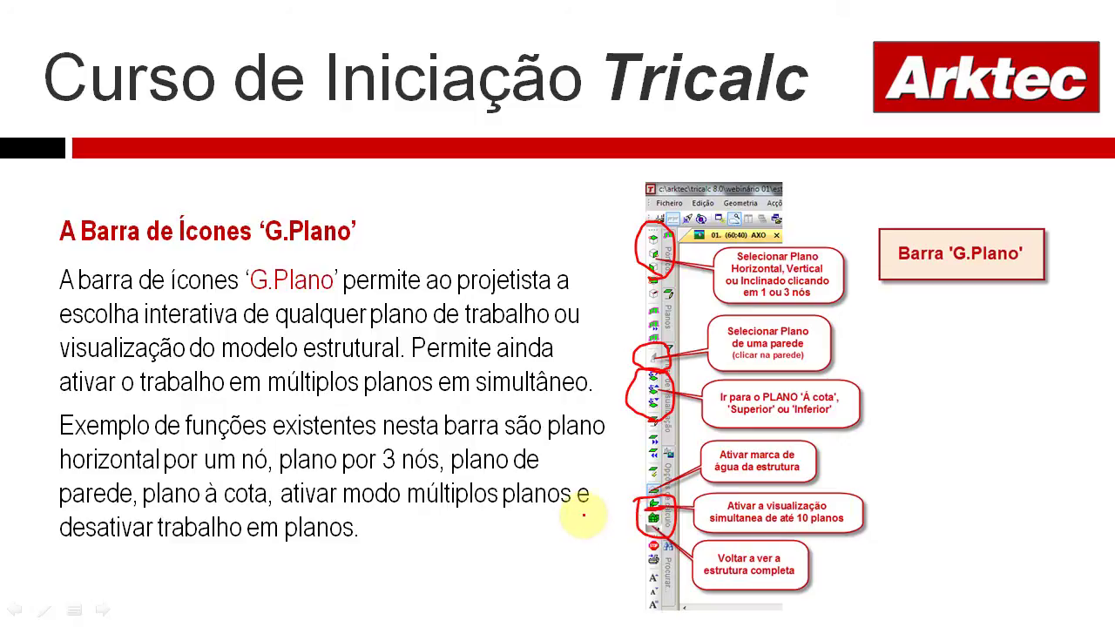
key("alt+Tab")
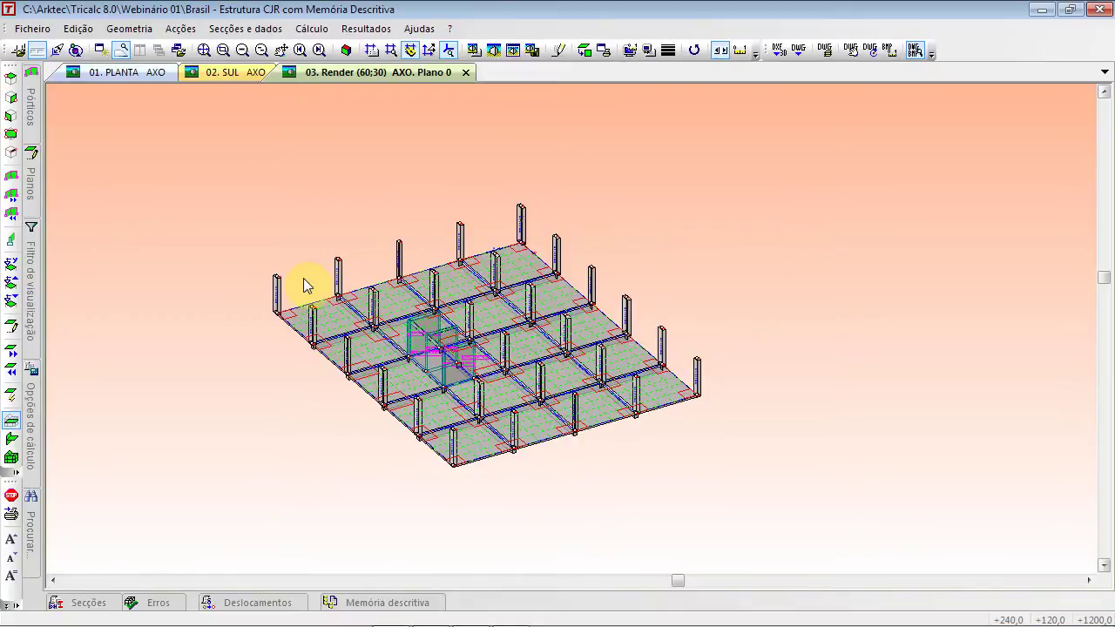
Step up from plane 0 to plane 900 and fit it to the view
key("alt+Up")
key("alt+Up")
key("alt+Up")
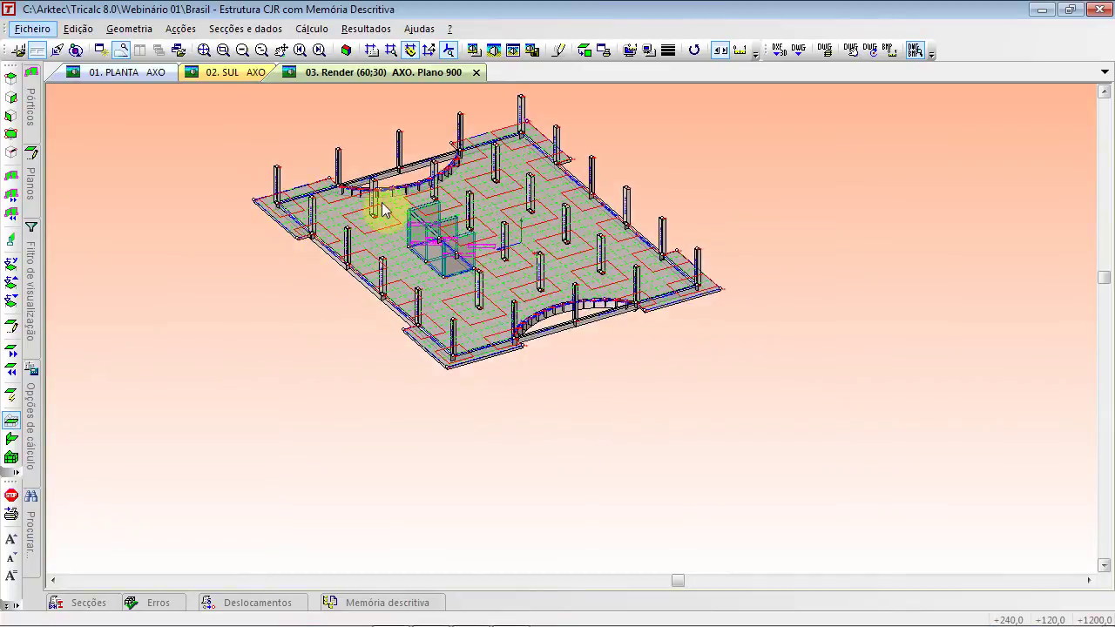
left_click(205, 49)
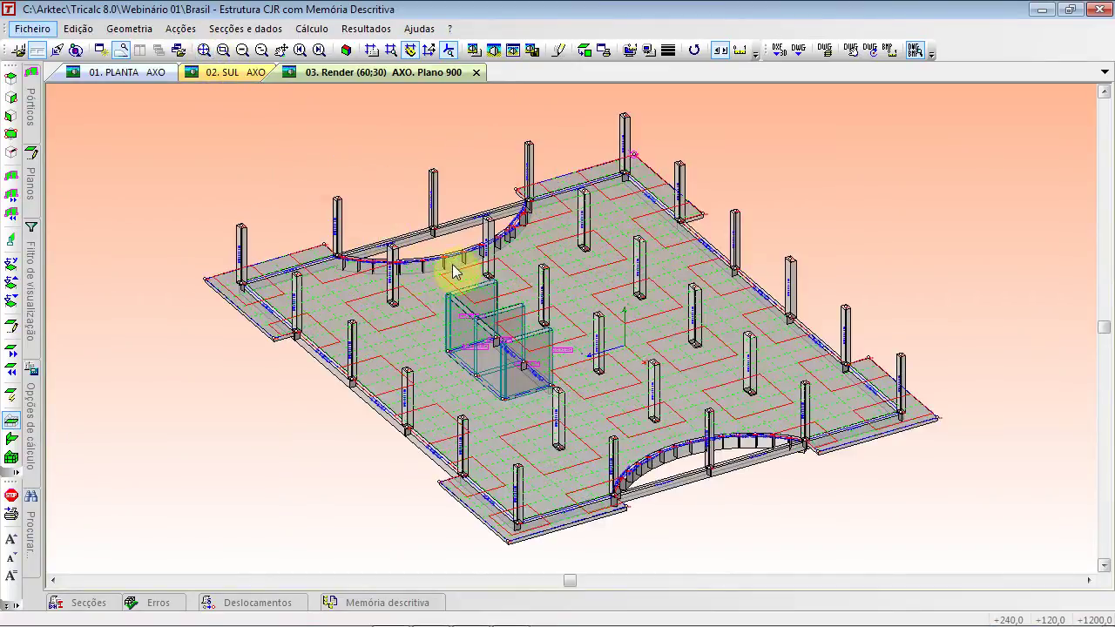
Activate simultaneous display of multiple planes and add plane 1200 to the displayed plane 900
left_click(12, 441)
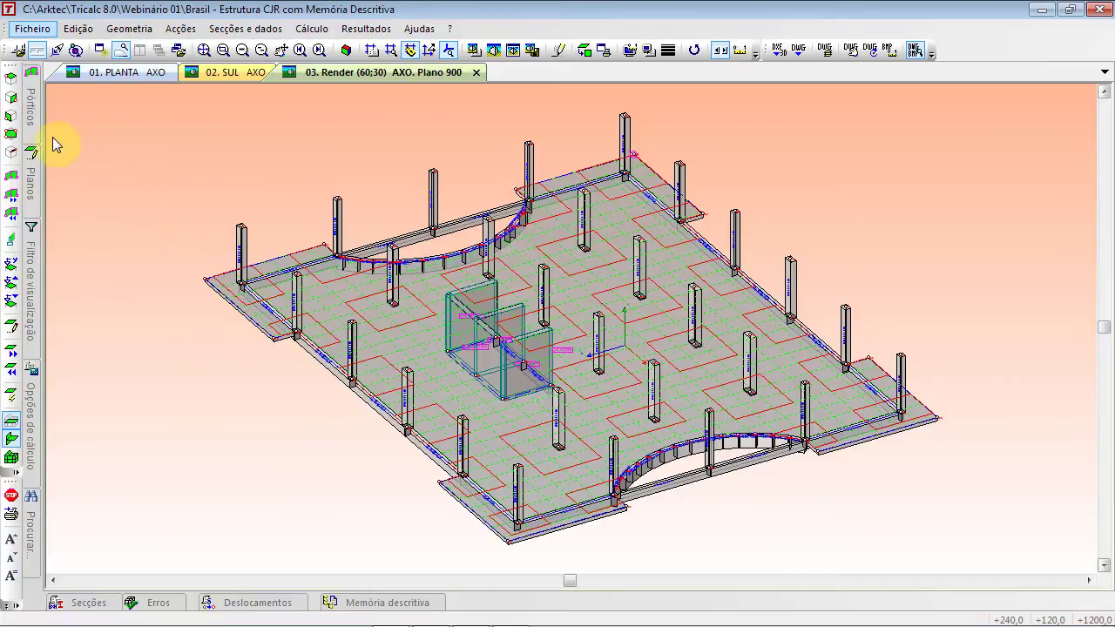
mouse_move(31, 179)
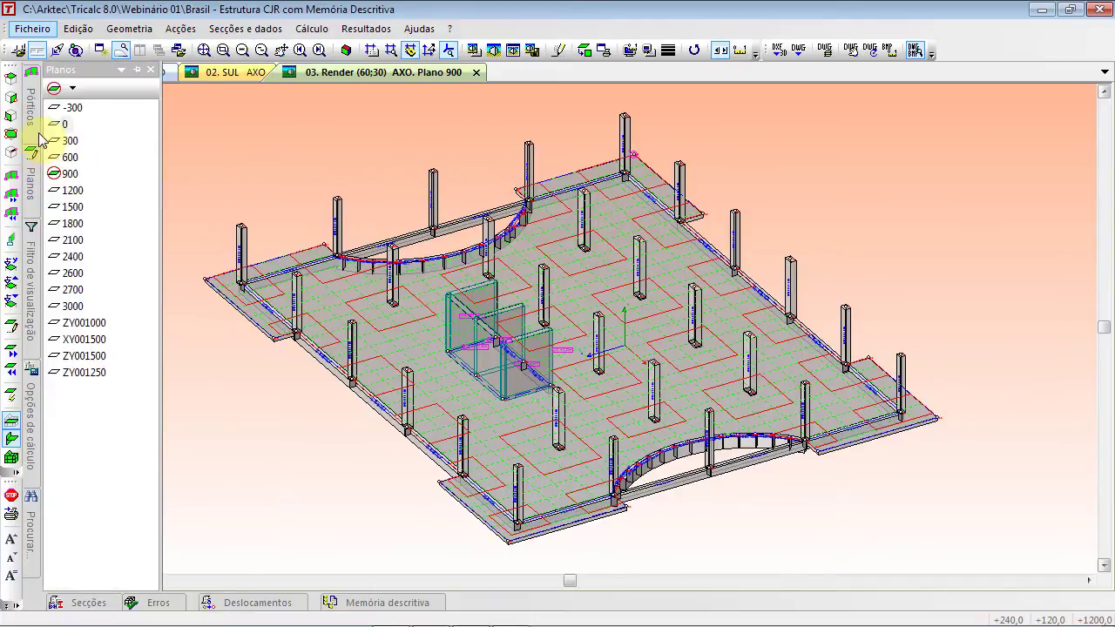
left_click(70, 191)
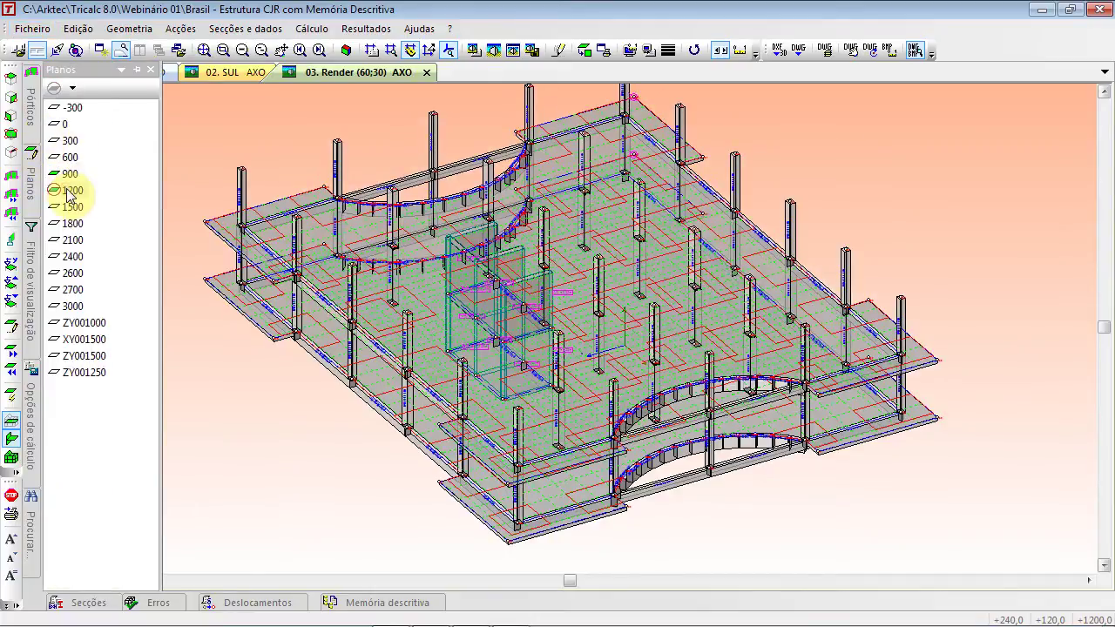
scroll(255, 262, "up", 3)
scroll(253, 270, "up", 2)
scroll(249, 283, "down", 2)
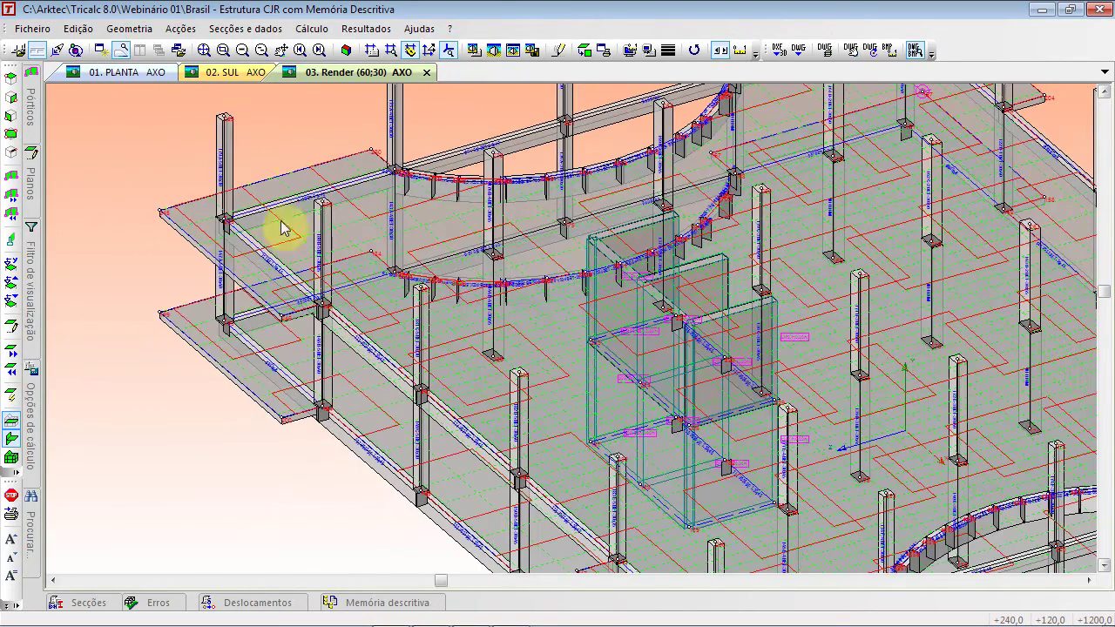
Add the vertical plane through the top node of the outer corner column to the displayed horizontal planes
left_click(12, 112)
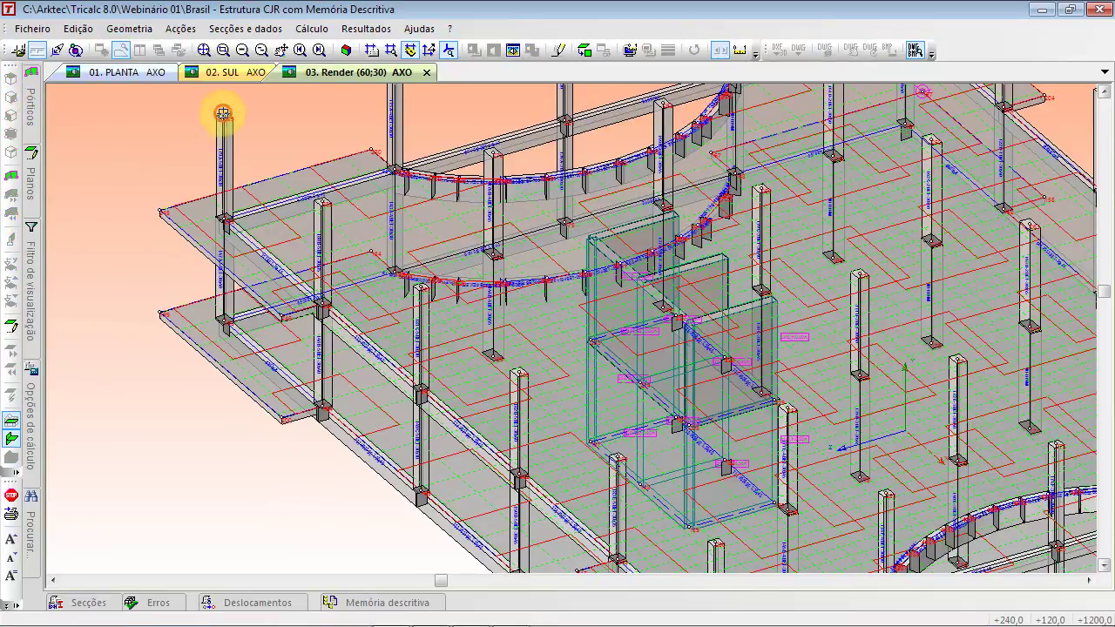
left_click(223, 113)
left_click(399, 329)
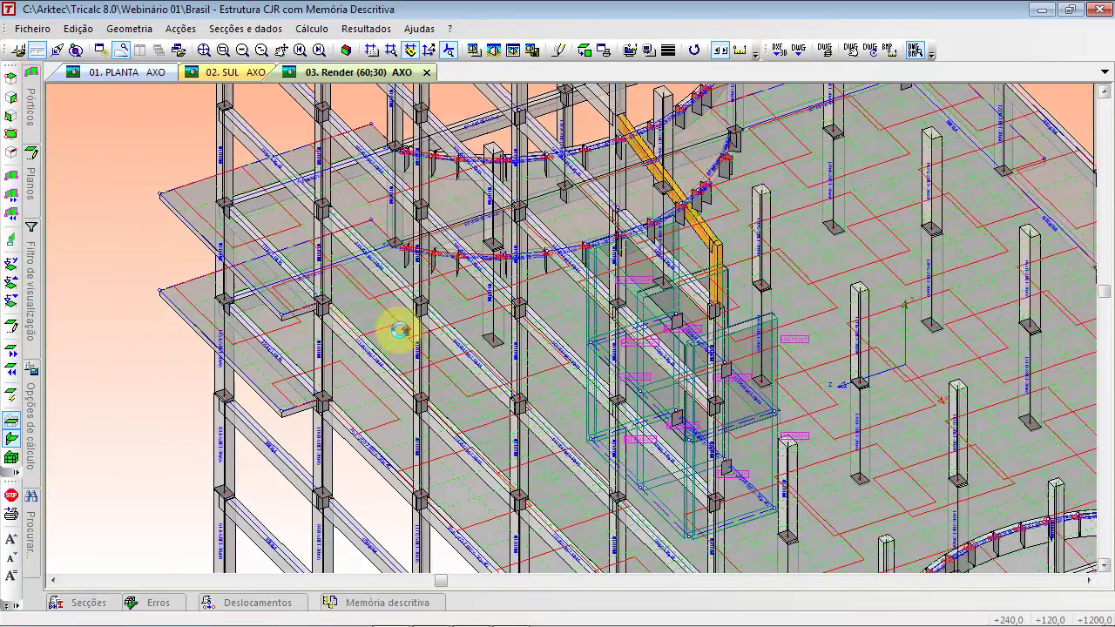
scroll(401, 353, "down", 7)
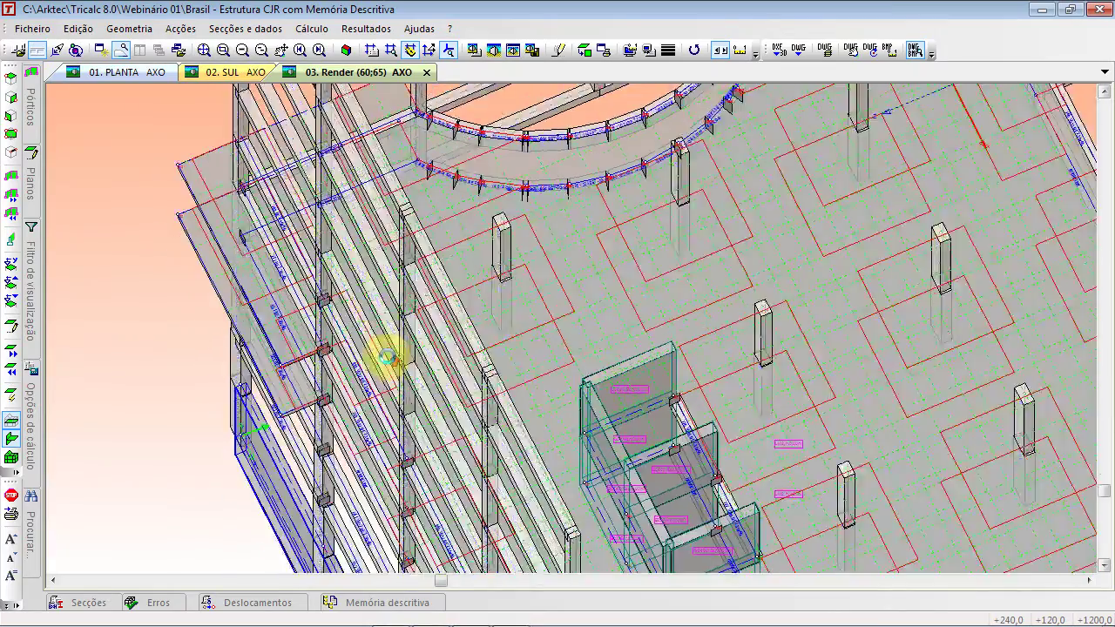
scroll(389, 357, "down", 12, "ctrl")
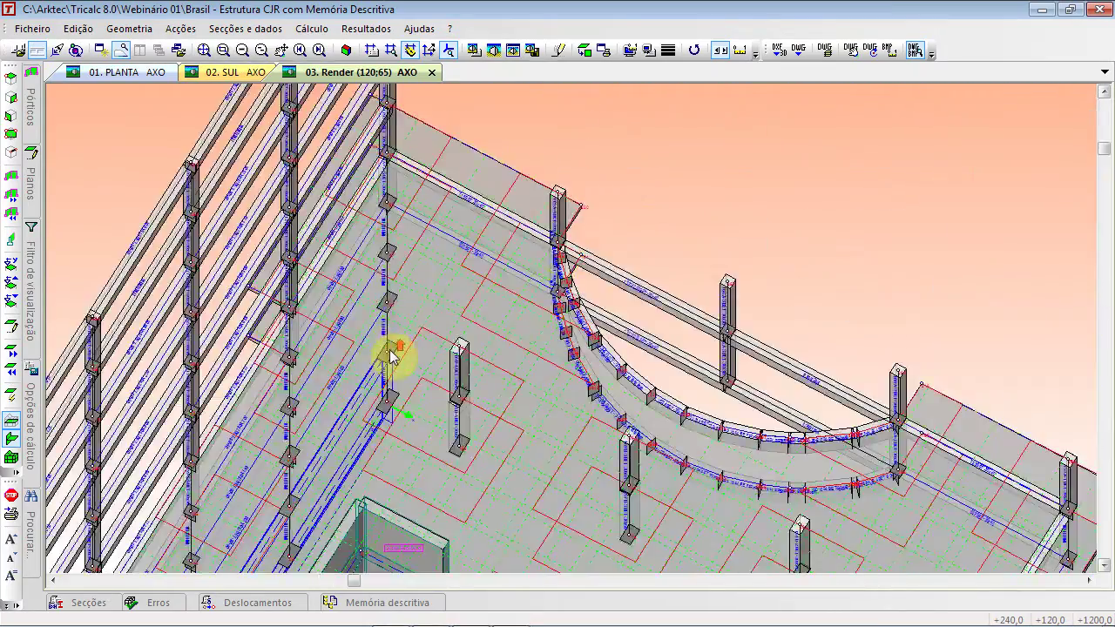
scroll(392, 354, "down", 6, "ctrl")
scroll(391, 349, "up", 3)
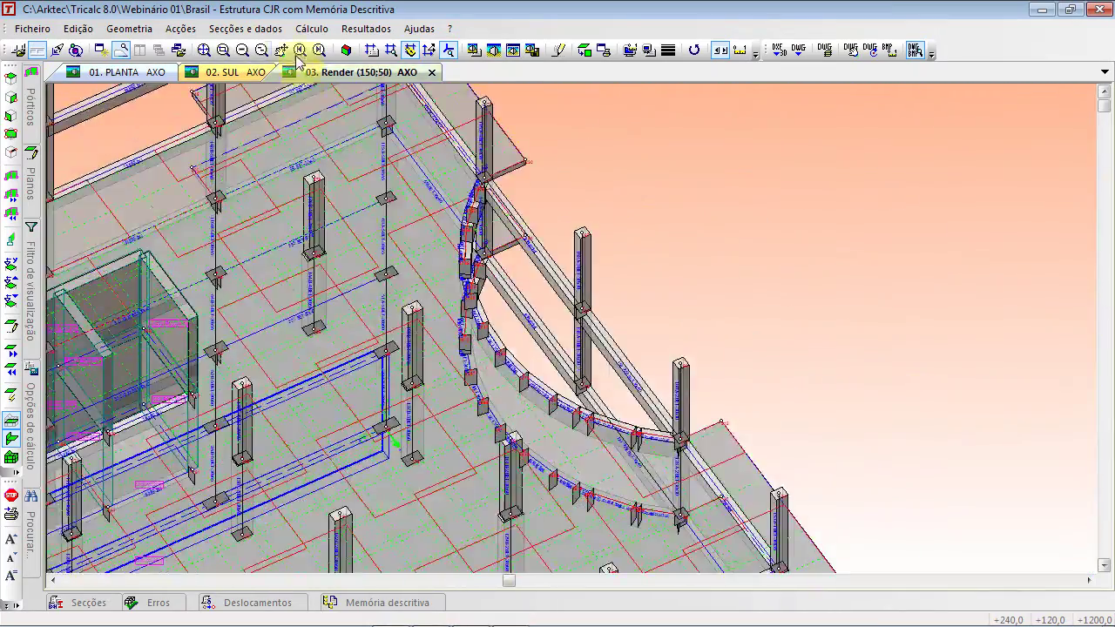
left_click(204, 50)
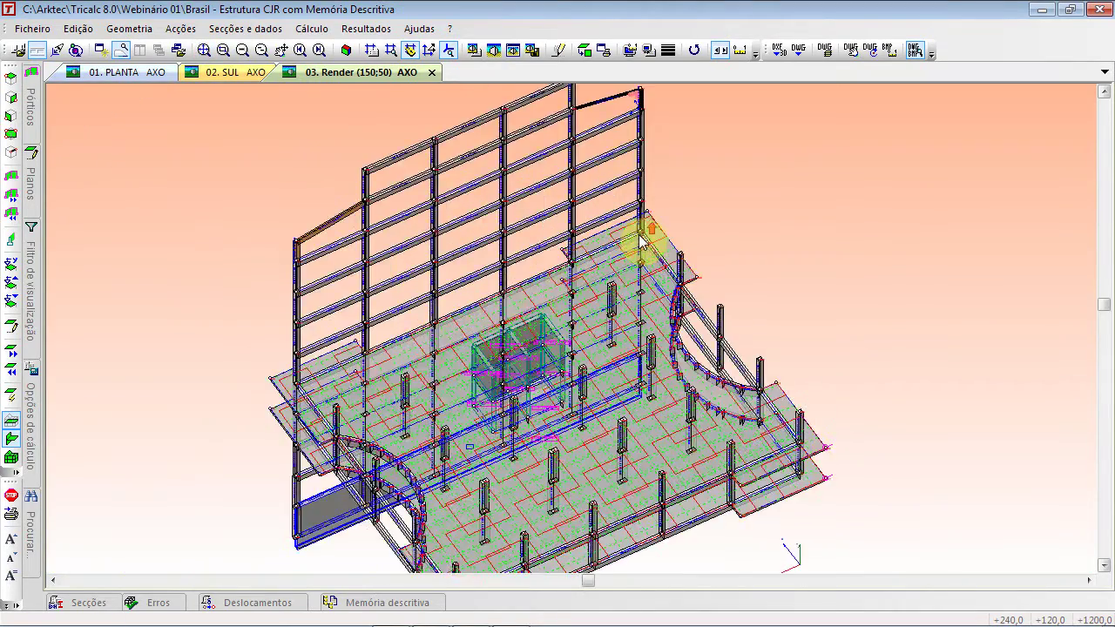
Examine the corner where the vertical frame meets planes 900 and 1200 from several angles
scroll(642, 240, "up", 5)
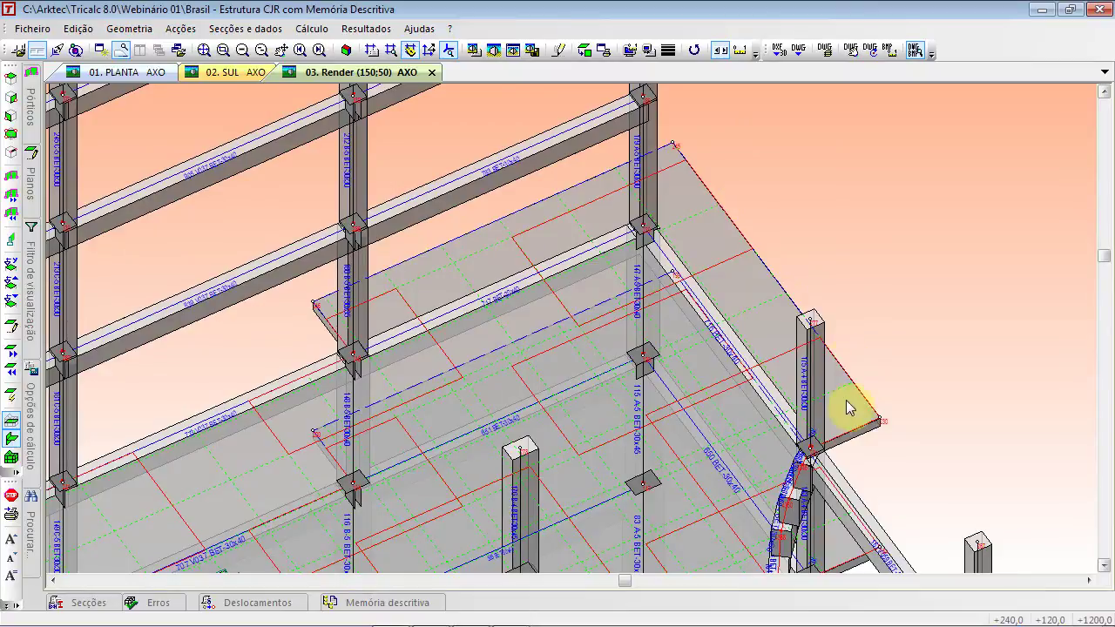
scroll(352, 373, "up", 3)
scroll(369, 374, "down", 3)
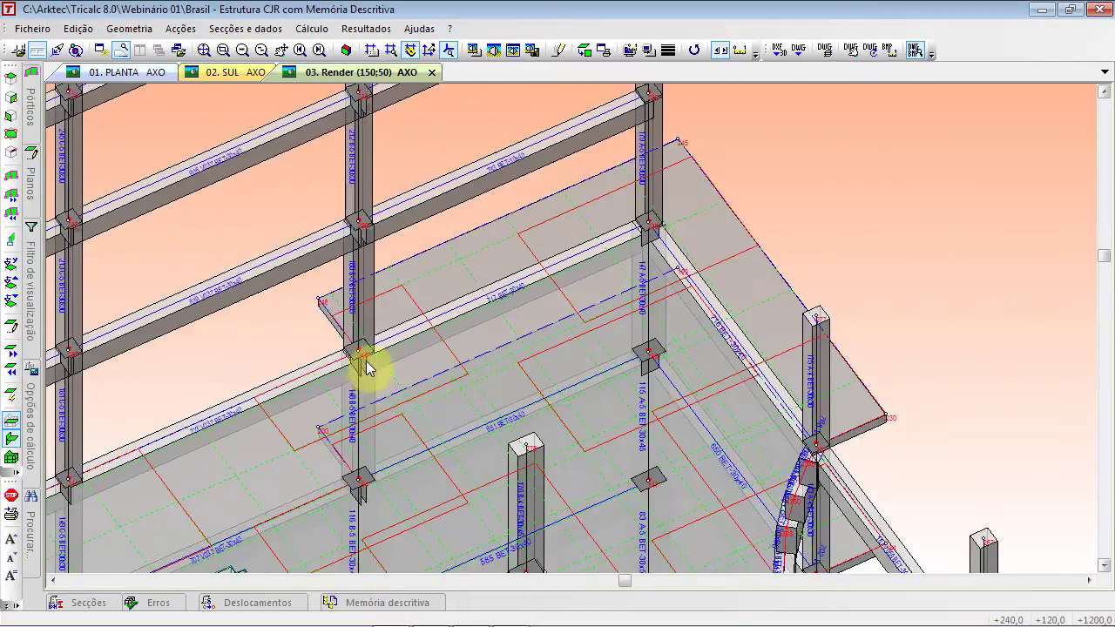
scroll(360, 391, "down", 1)
scroll(423, 318, "down", 1)
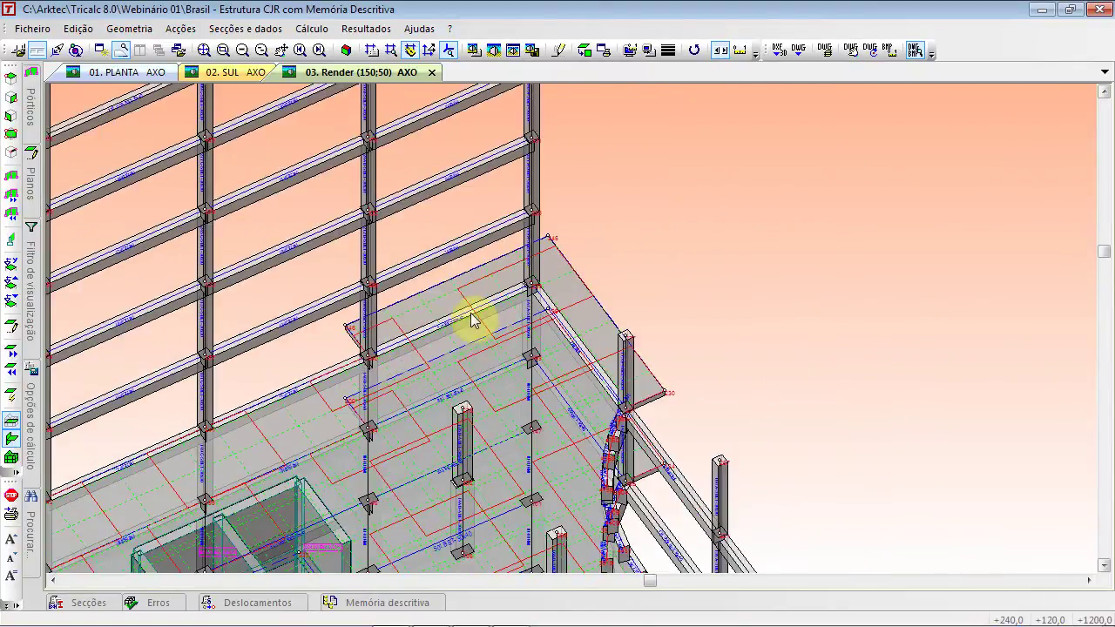
key("Down")
key("Down")
key("Left")
key("Left")
key("Left")
key("Left")
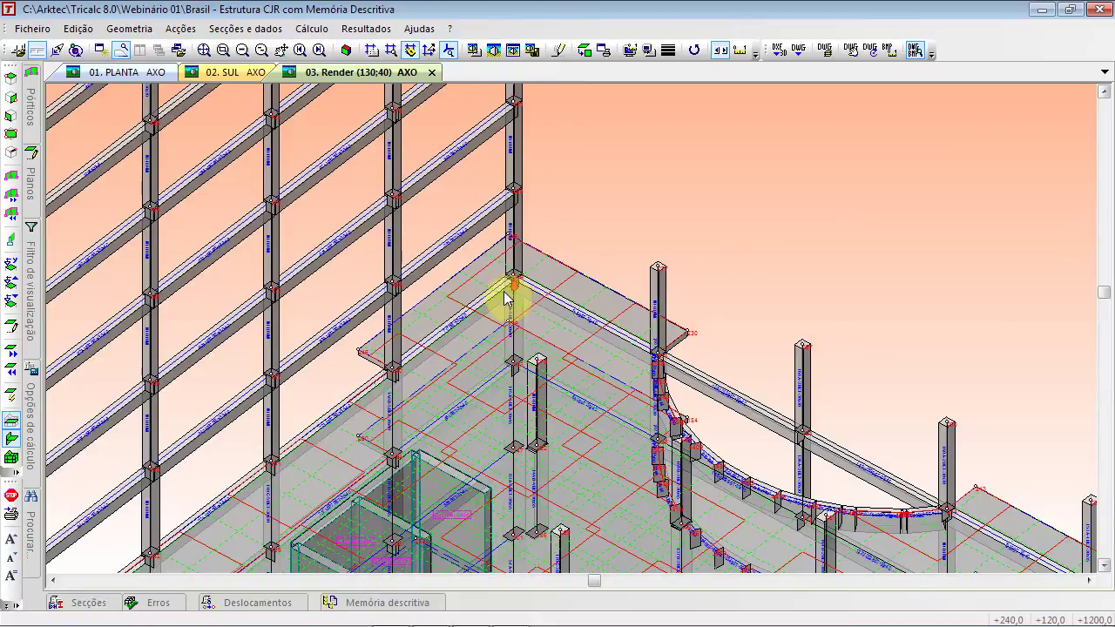
scroll(510, 301, "down", 1, "ctrl")
scroll(517, 324, "down", 1, "shift")
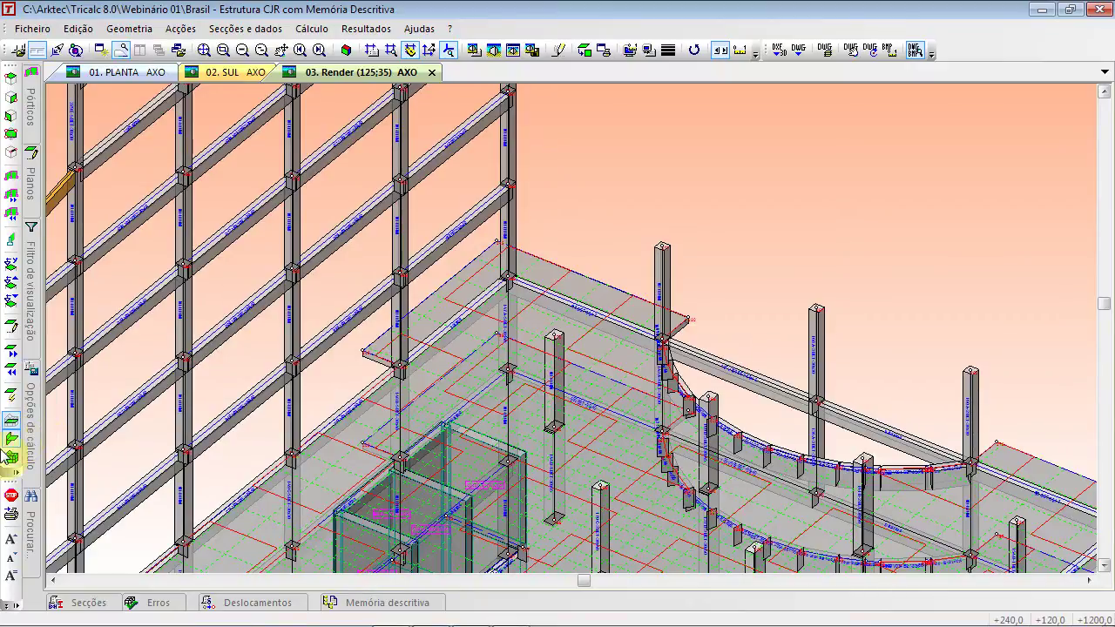
Display the complete structure again and reset it to the preset perspective
left_click(11, 459)
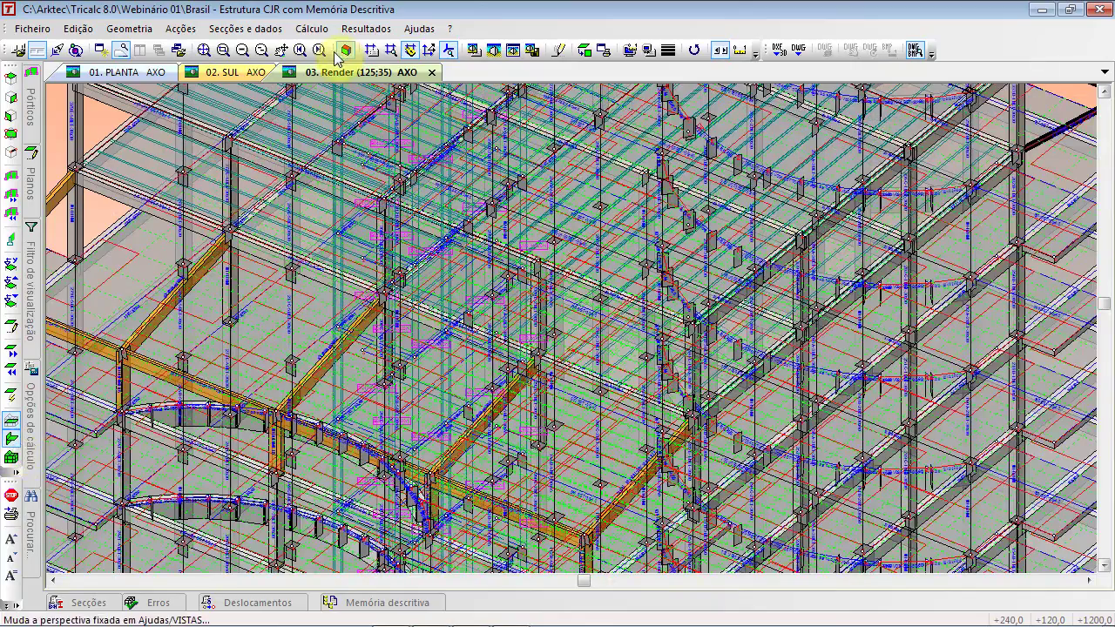
left_click(346, 49)
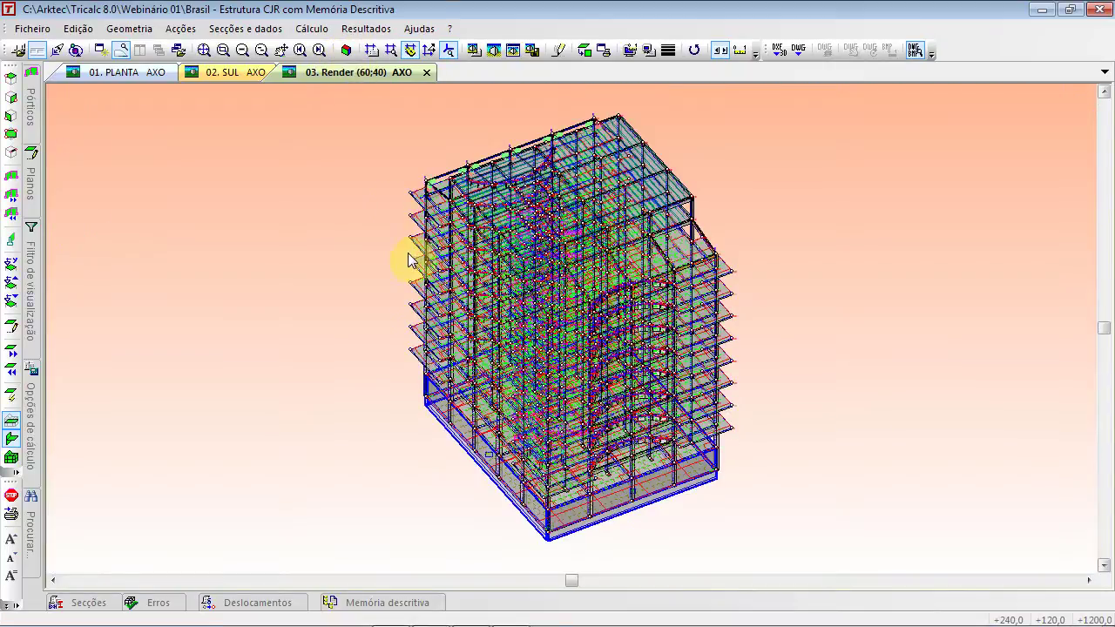
middle_click_drag(358, 252, 319, 317)
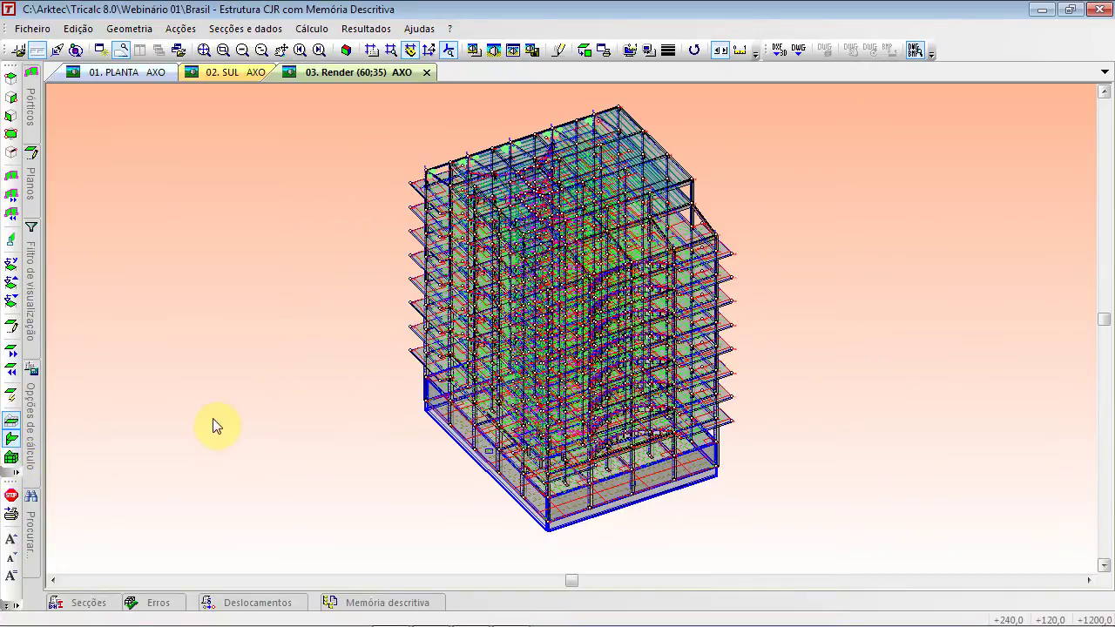
Switch to the presentation, advance to the 'Janelas Deslizantes' slide, and return to Tricalc
key("alt+Tab")
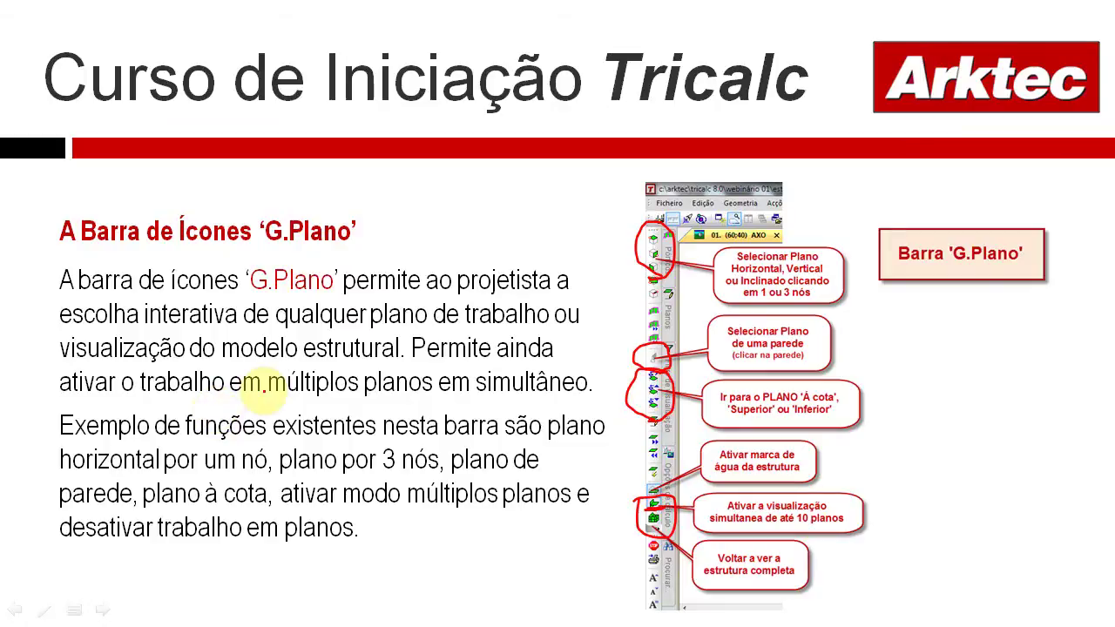
left_click(262, 388)
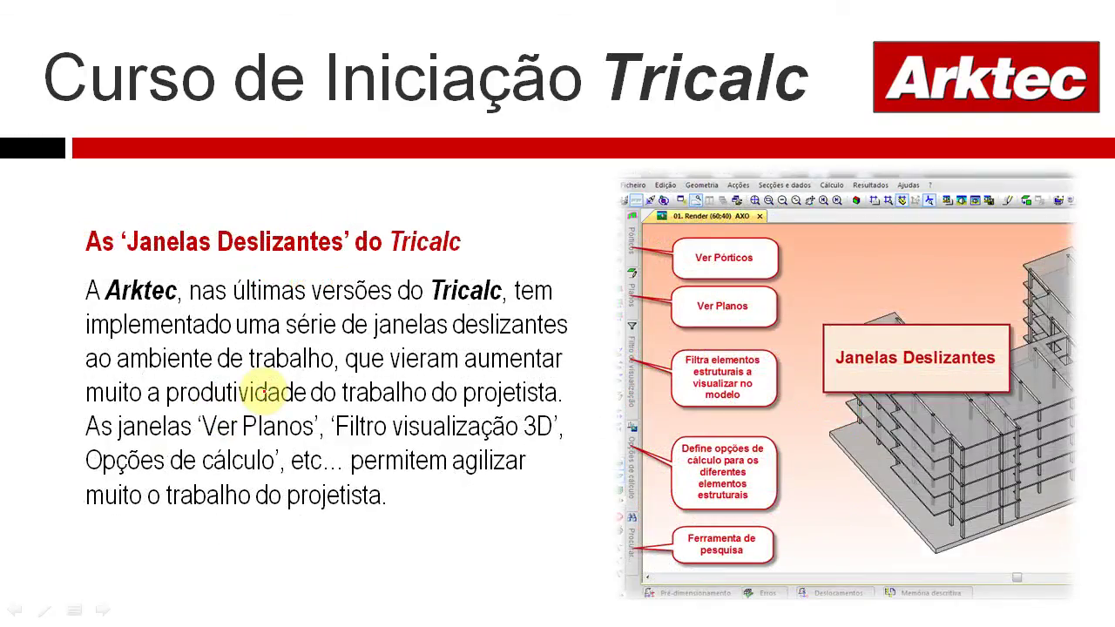
key("alt+Tab")
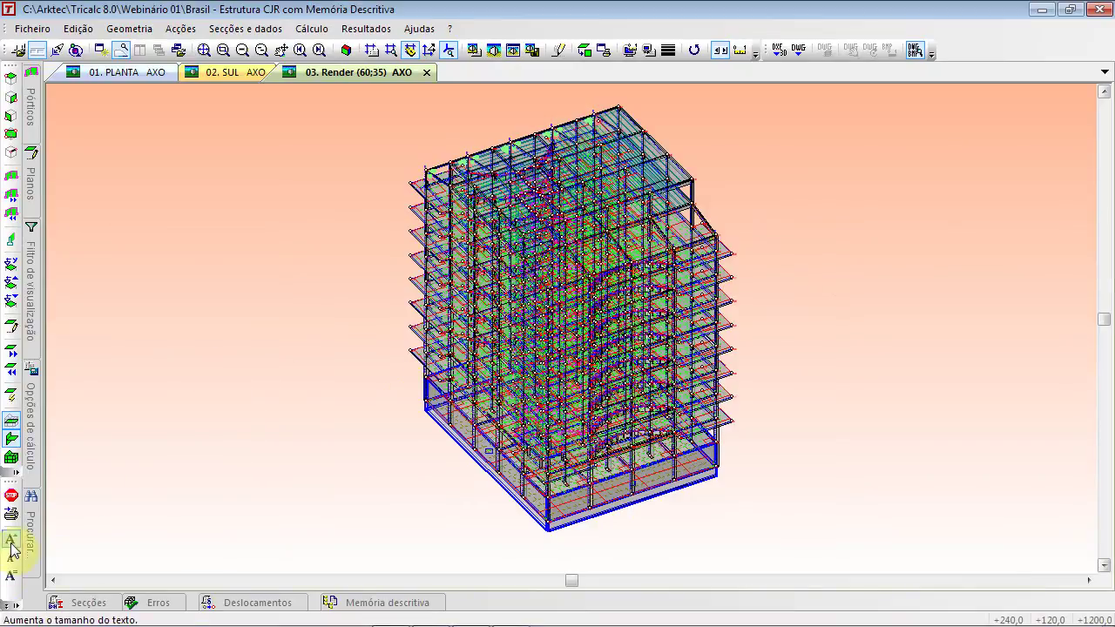
Enlarge the text of the bar and node labels near the building's upper corner
left_click(224, 49)
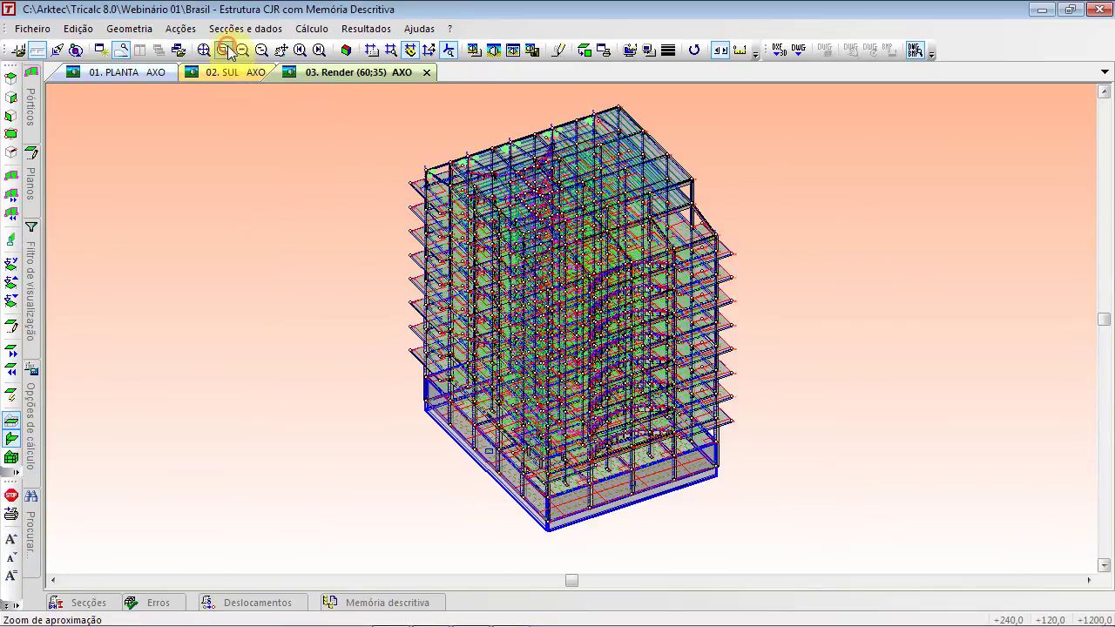
mouse_move(407, 152)
left_mouse_down()
mouse_move(485, 219)
mouse_move(505, 266)
left_mouse_up()
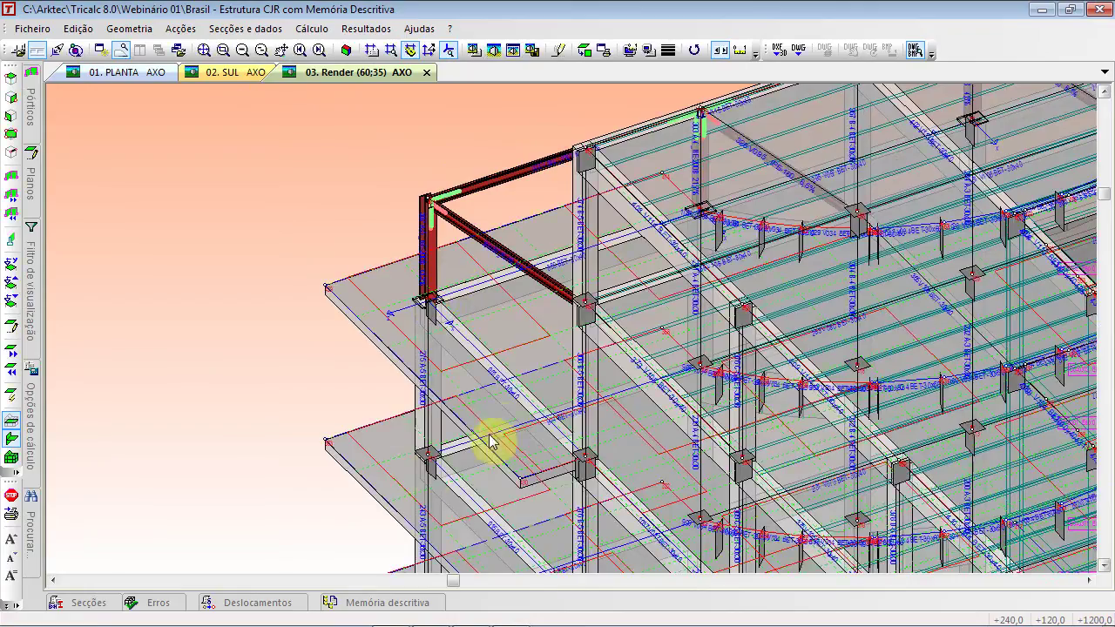
scroll(508, 418, "up", 5)
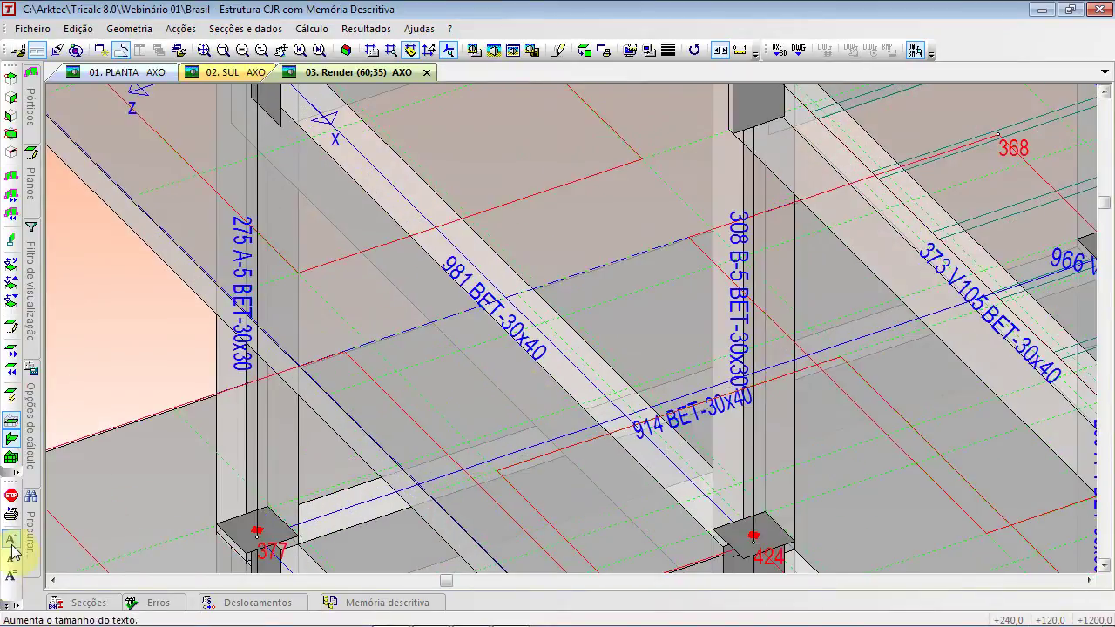
left_click(11, 540)
left_click(10, 541)
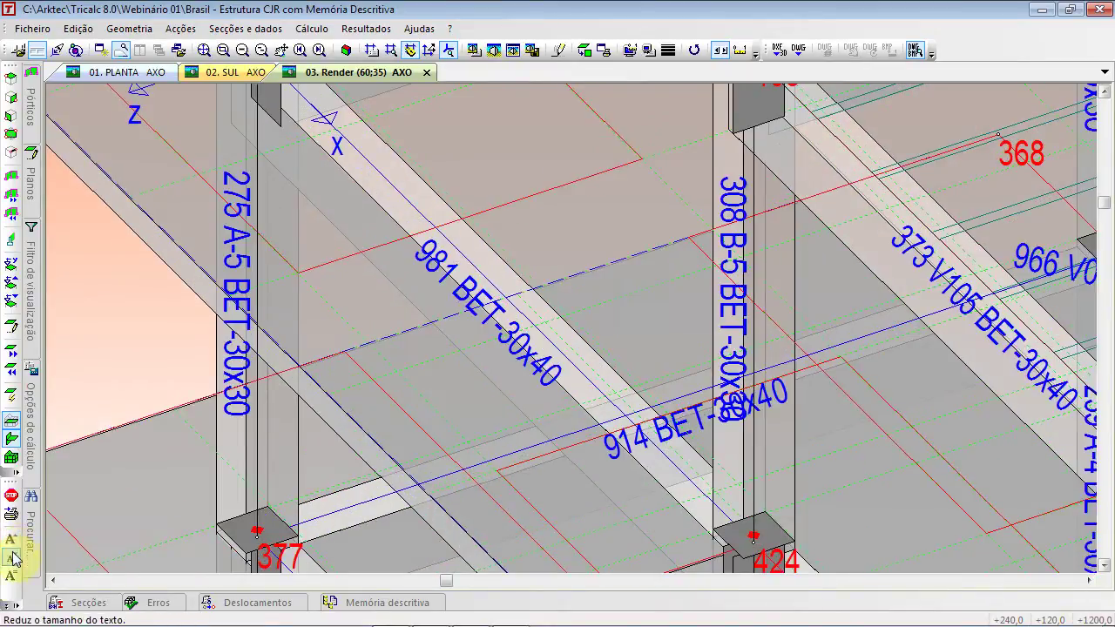
Reduce the text size of the bar and node labels and fit the whole structure to the view
left_click(12, 552)
left_click(13, 556)
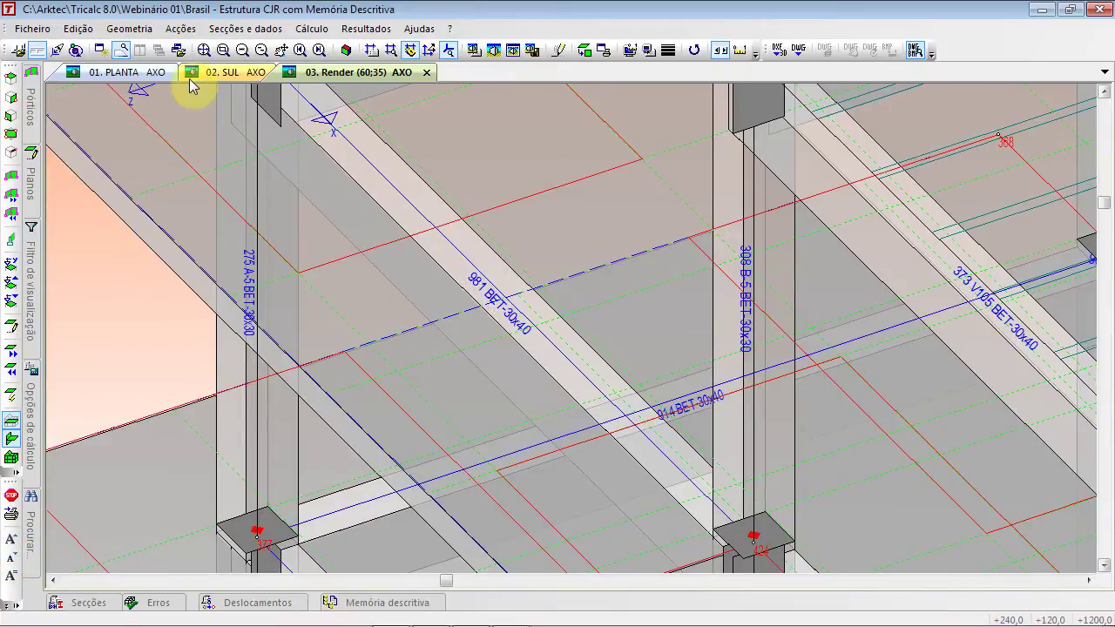
left_click(203, 50)
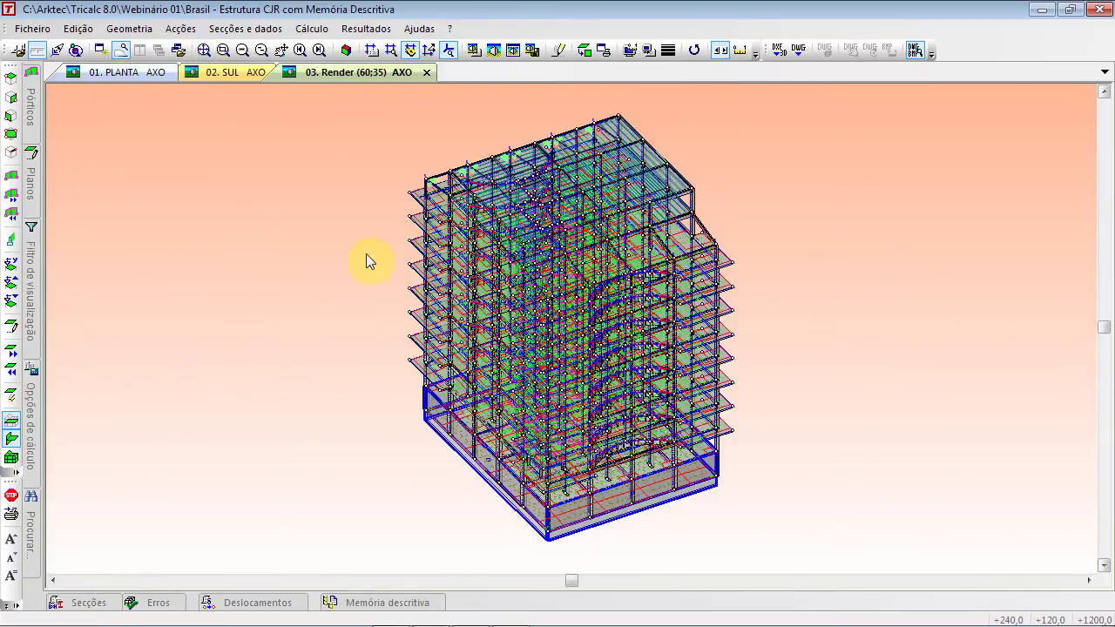
Inspect the steel frame and balcony slabs at the building's upper corner up close from different angles
left_click(212, 50)
right_click(401, 167)
left_click(348, 152)
left_click(214, 49)
left_click_drag(391, 145, 522, 287)
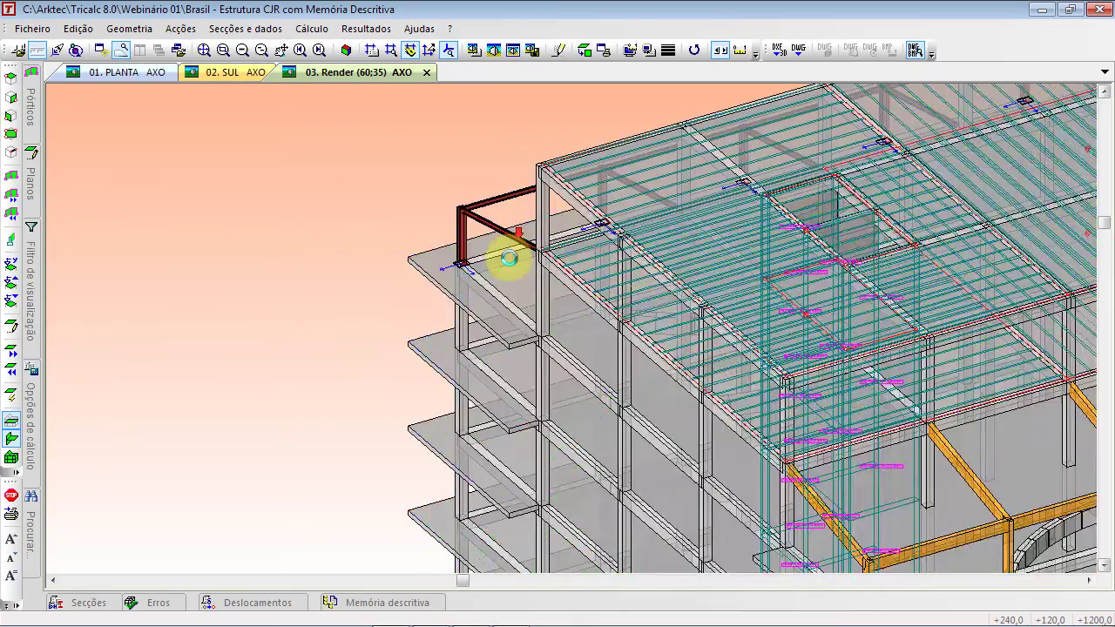
scroll(520, 247, "up", 5)
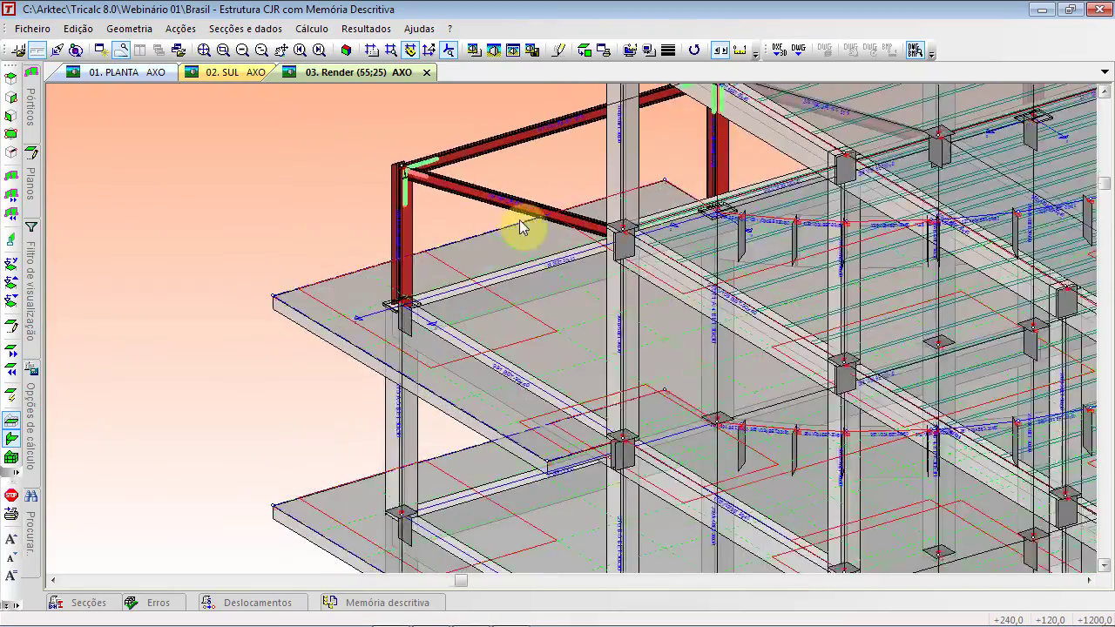
middle_click_drag(523, 229, 572, 199)
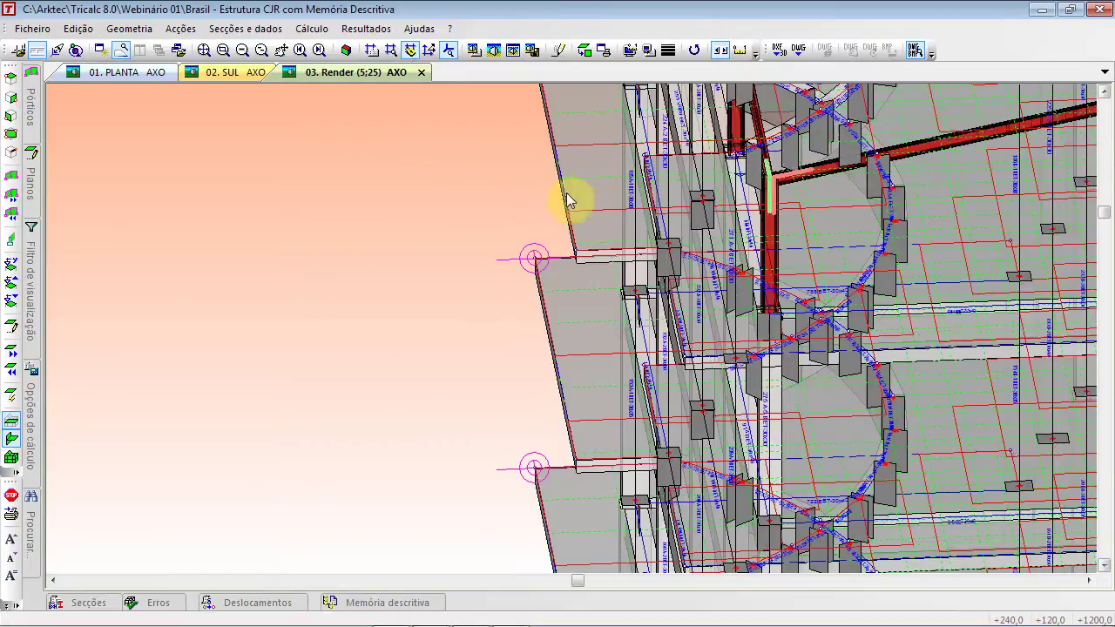
Fit the whole structure to the view and examine it from several near-horizontal angles
left_click(201, 51)
middle_click_drag(340, 212, 338, 231)
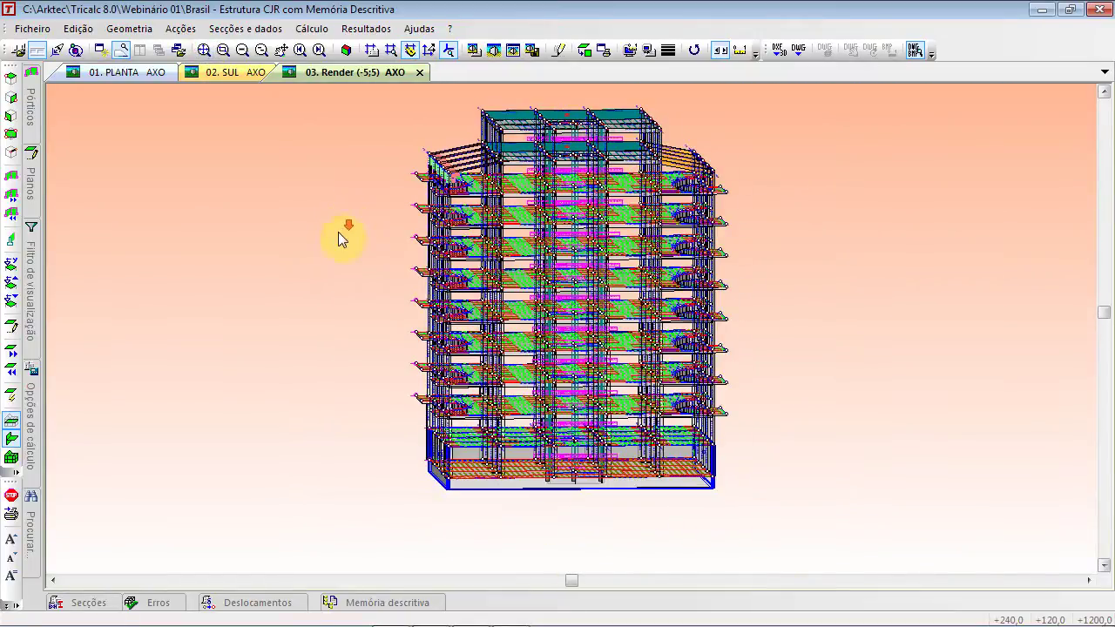
key("Left")
key("Left")
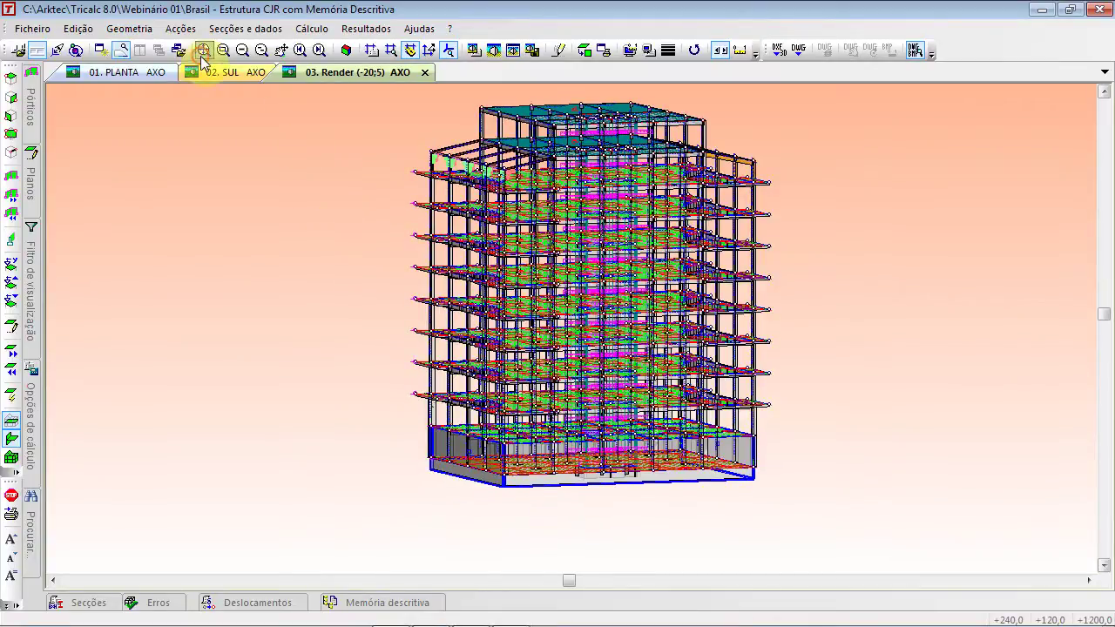
left_click(203, 51)
Switch to the presentation and circle the sliding windows strip in red on the 'Janelas Deslizantes' slide
key("alt+Tab")
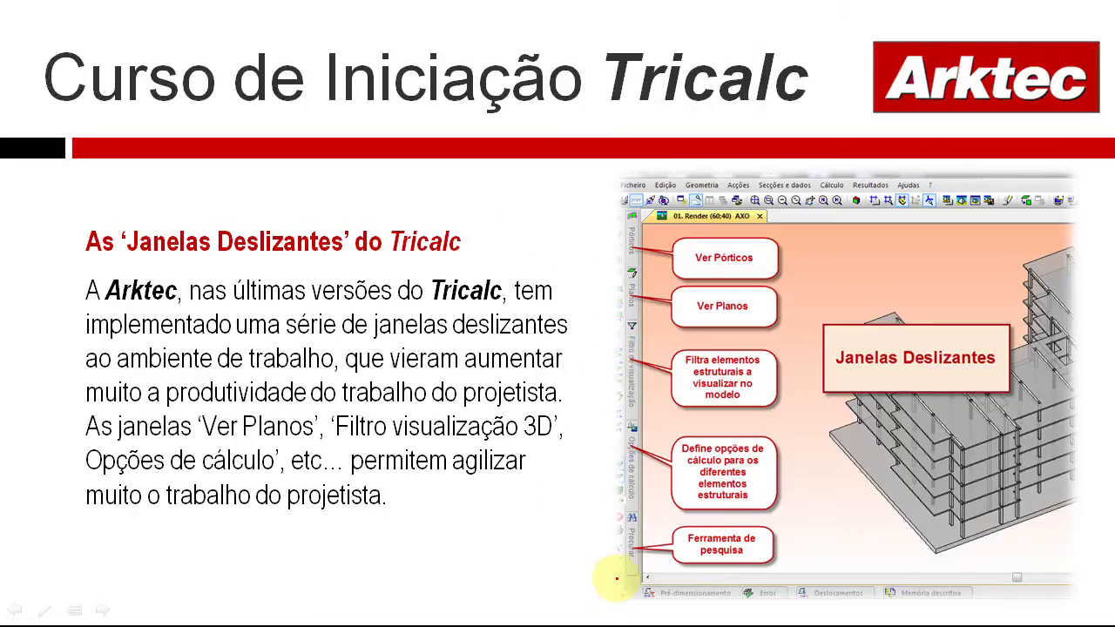
mouse_move(649, 573)
left_mouse_down()
mouse_move(612, 378)
mouse_move(612, 241)
mouse_move(638, 196)
left_mouse_up()
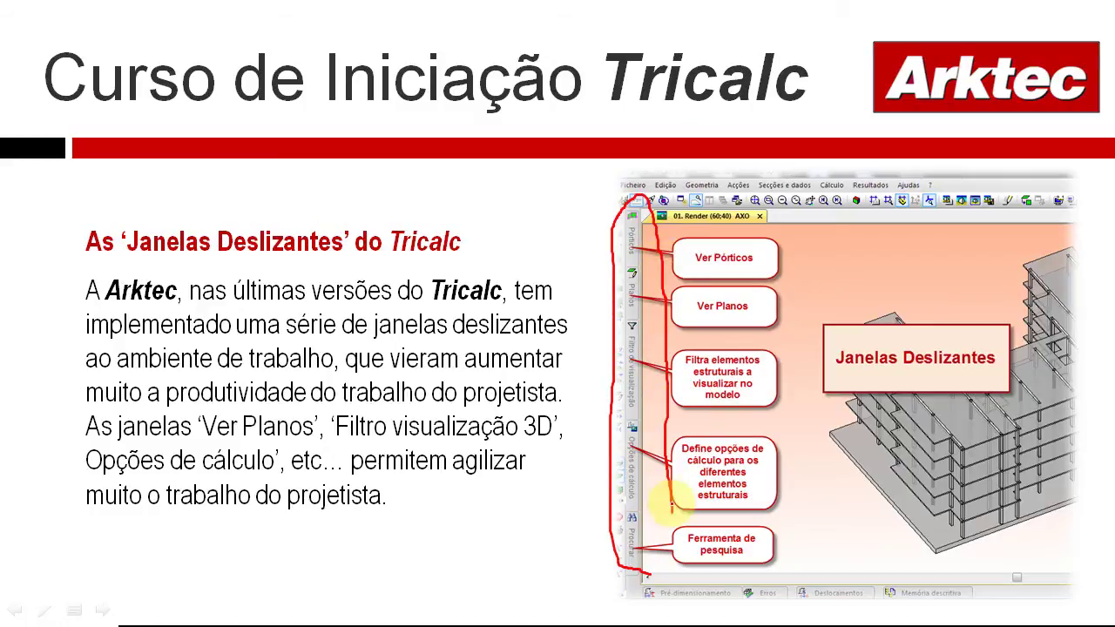
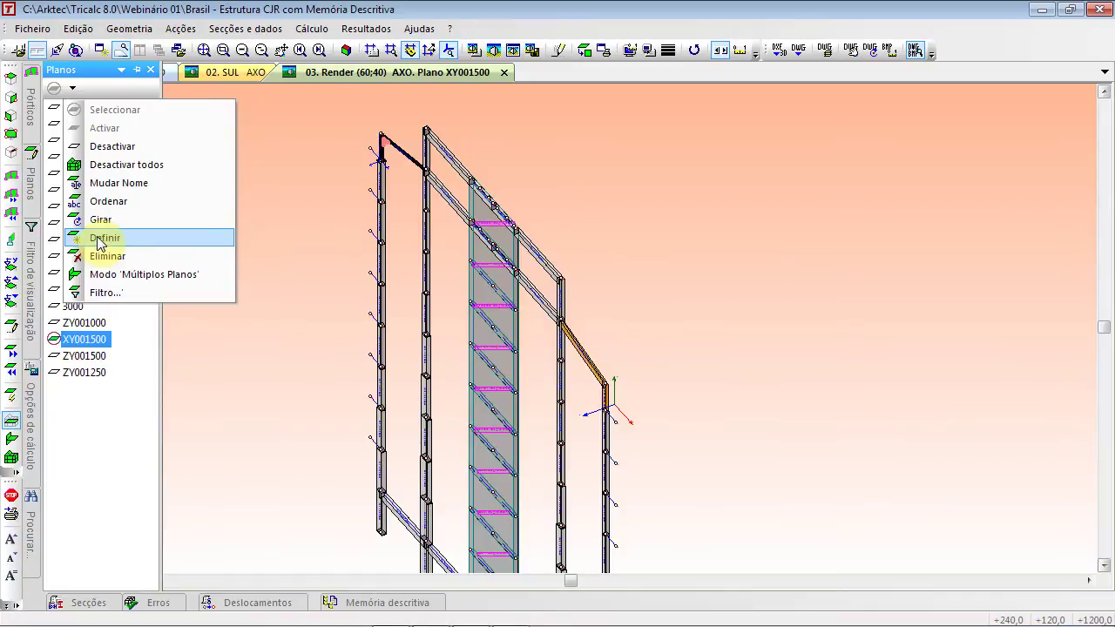
Deactivate plane XY001500 and display planes ZY001500, ZY001250, ZY001000 and 1200 one after another
double_click(104, 339)
double_click(90, 357)
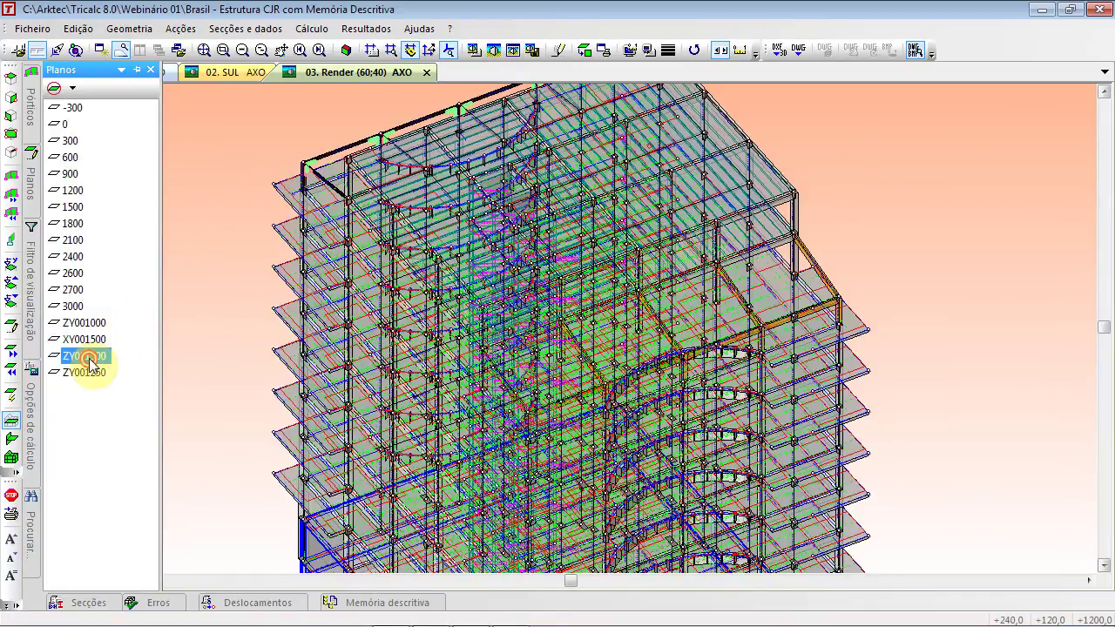
double_click(89, 373)
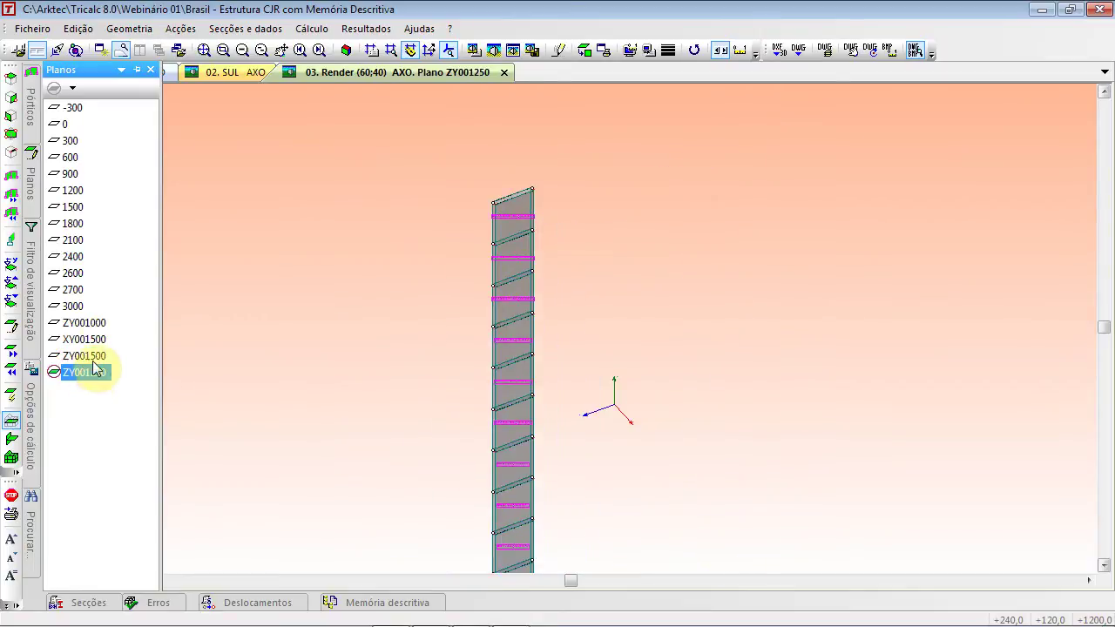
double_click(98, 322)
double_click(87, 191)
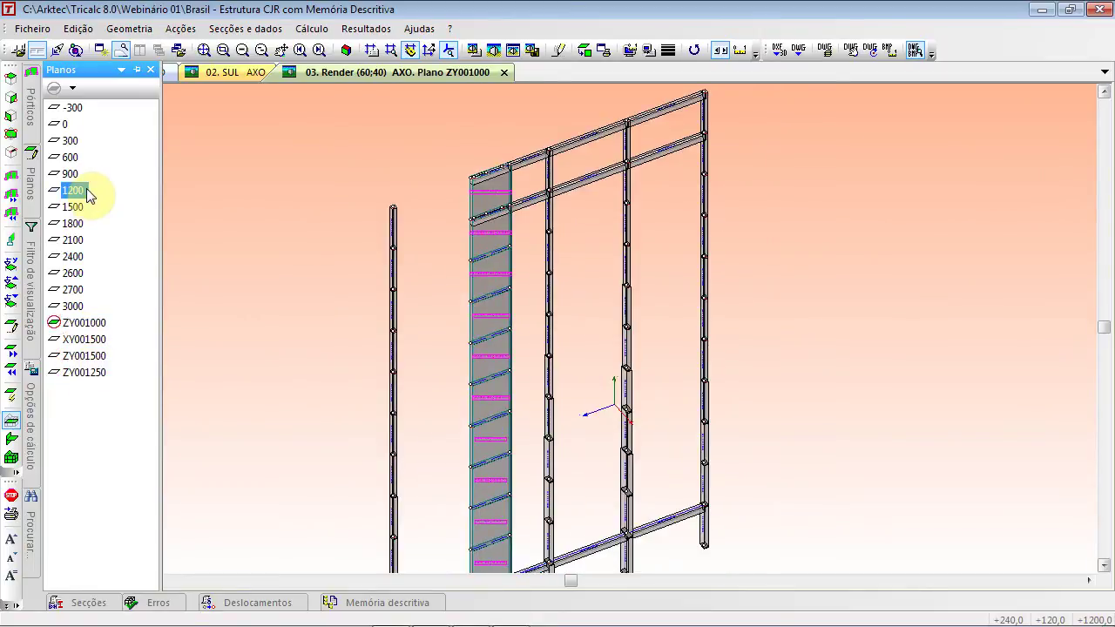
left_click(216, 154)
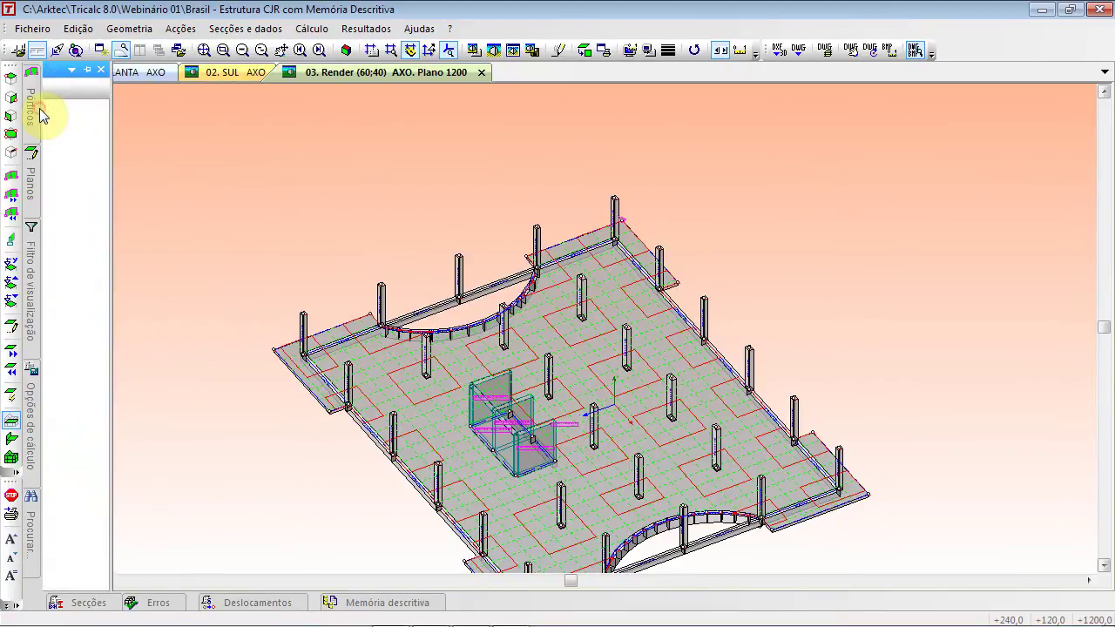
Display frame 1, enable the multiple planes mode, and show frames A and 6 together with it
left_click(59, 108)
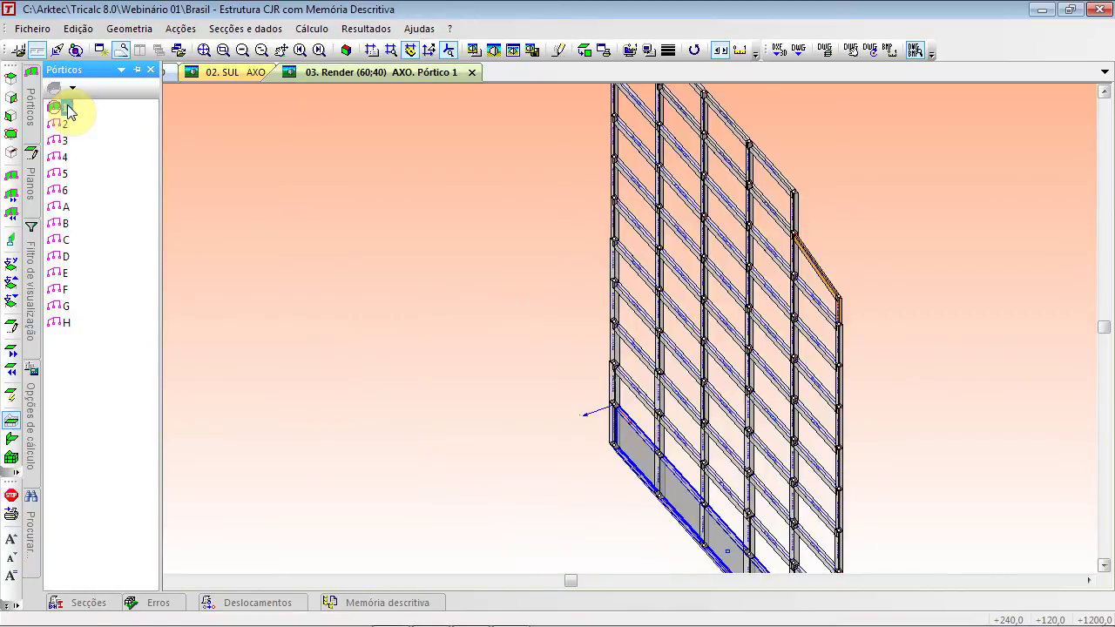
left_click(13, 443)
left_click(63, 122)
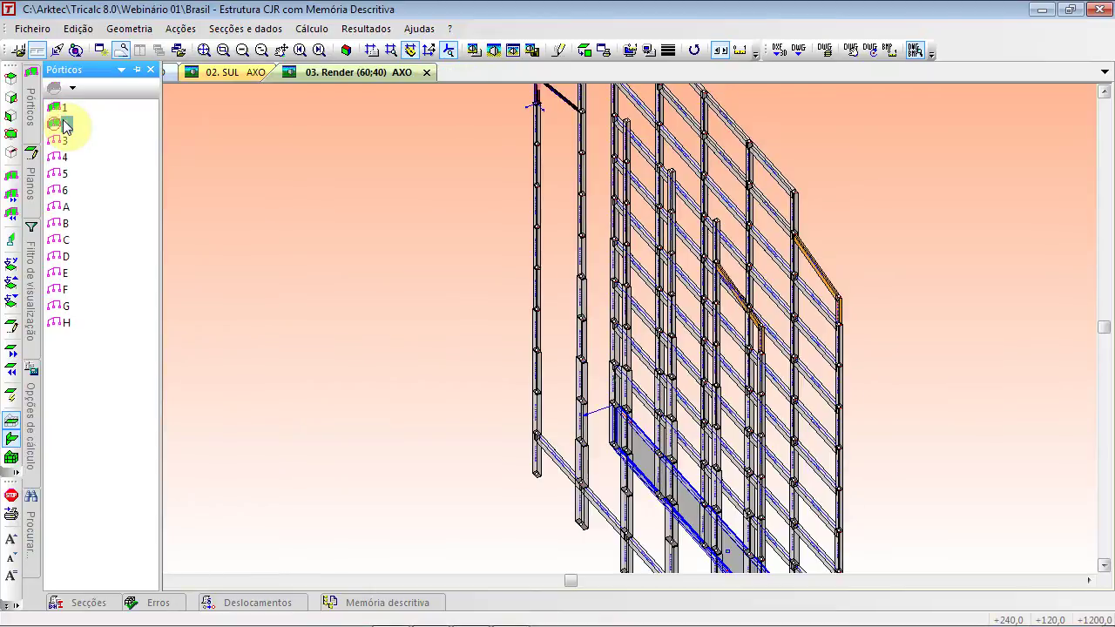
left_click(66, 207)
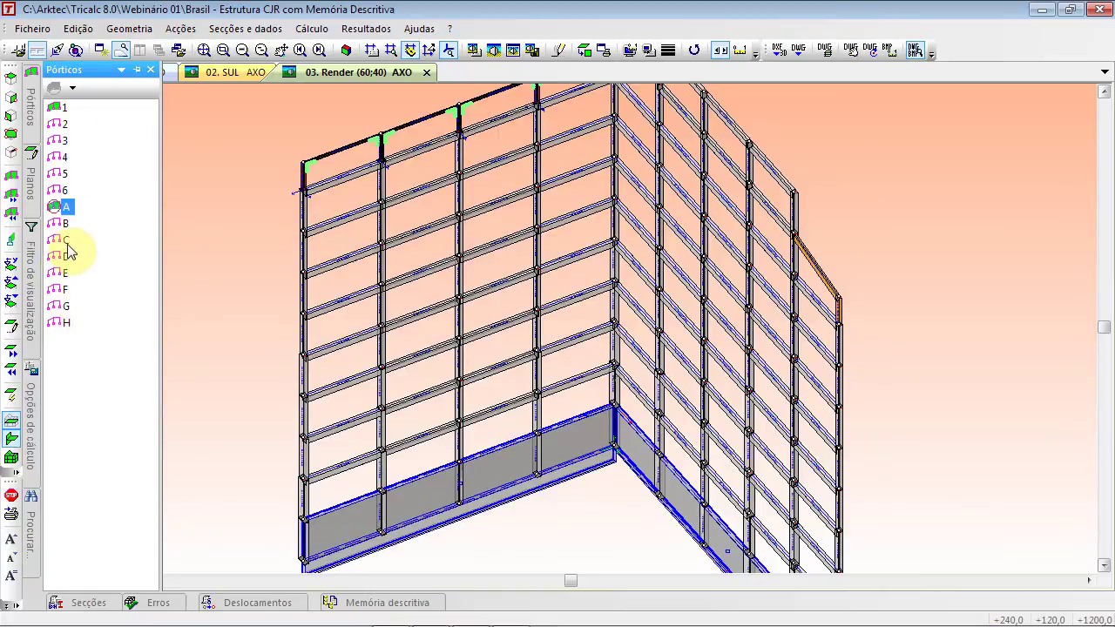
left_click(64, 190)
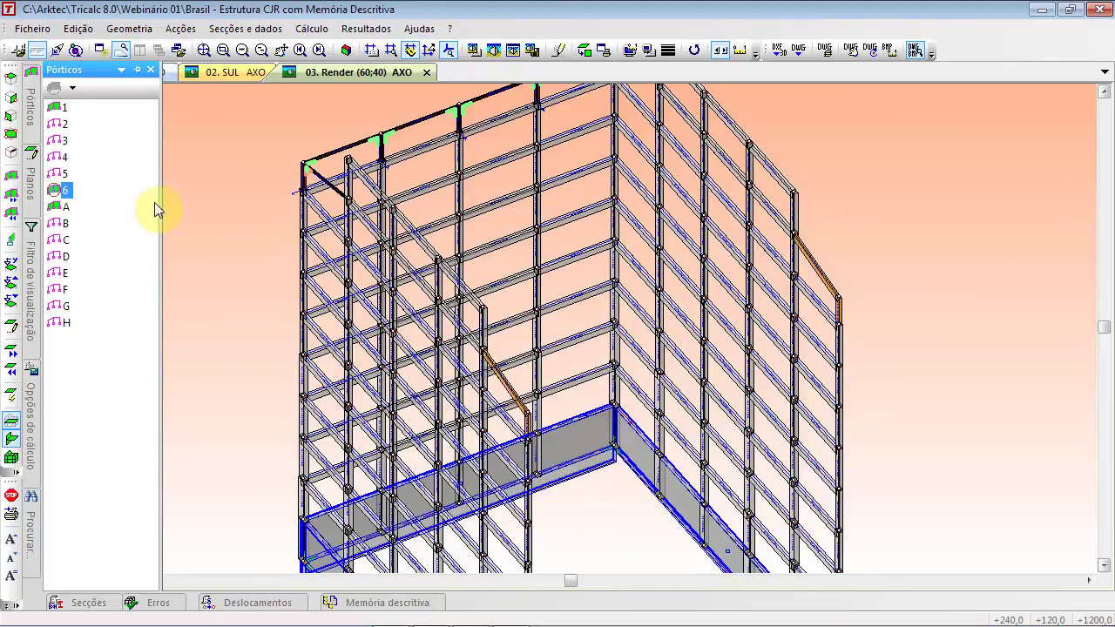
Add plane 1200 to the displayed frames and inspect the combined model from several angles
mouse_move(32, 157)
left_click(72, 189)
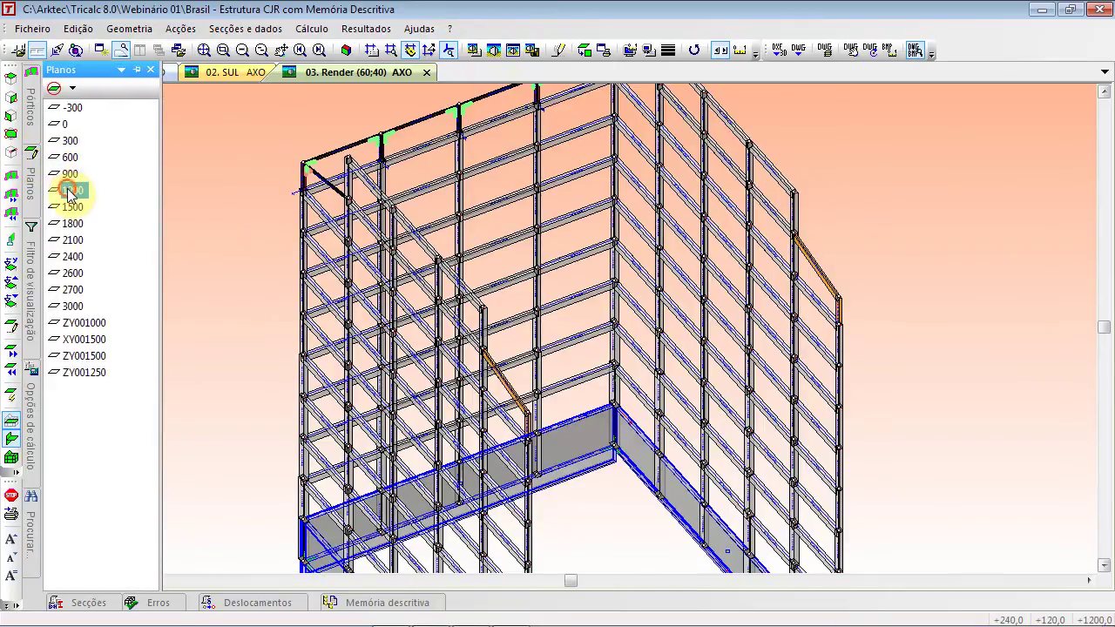
left_click(70, 191)
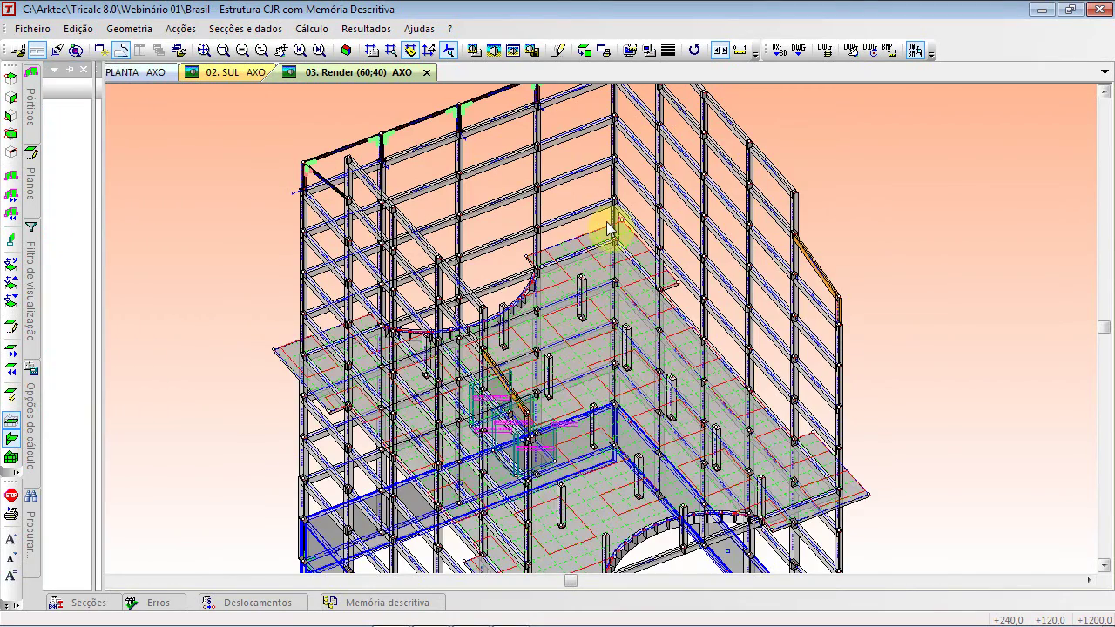
scroll(612, 230, "up", 4)
scroll(612, 230, "down", 5)
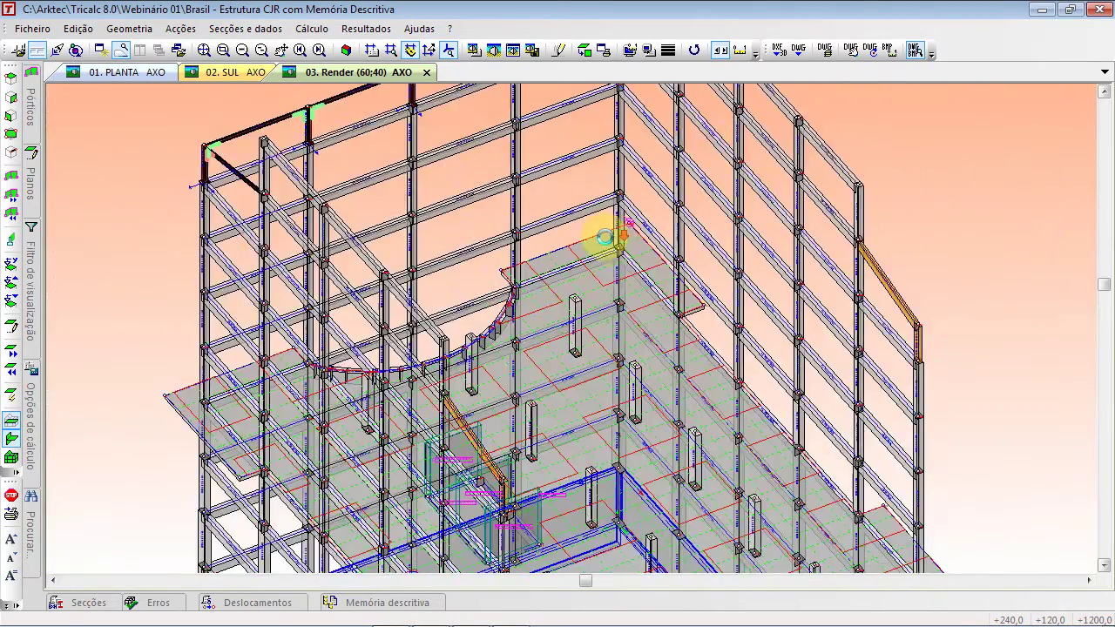
mouse_move(603, 254)
middle_mouse_down()
mouse_move(301, 350)
mouse_move(334, 323)
mouse_move(336, 341)
mouse_move(435, 355)
middle_mouse_up()
scroll(427, 348, "up", 5)
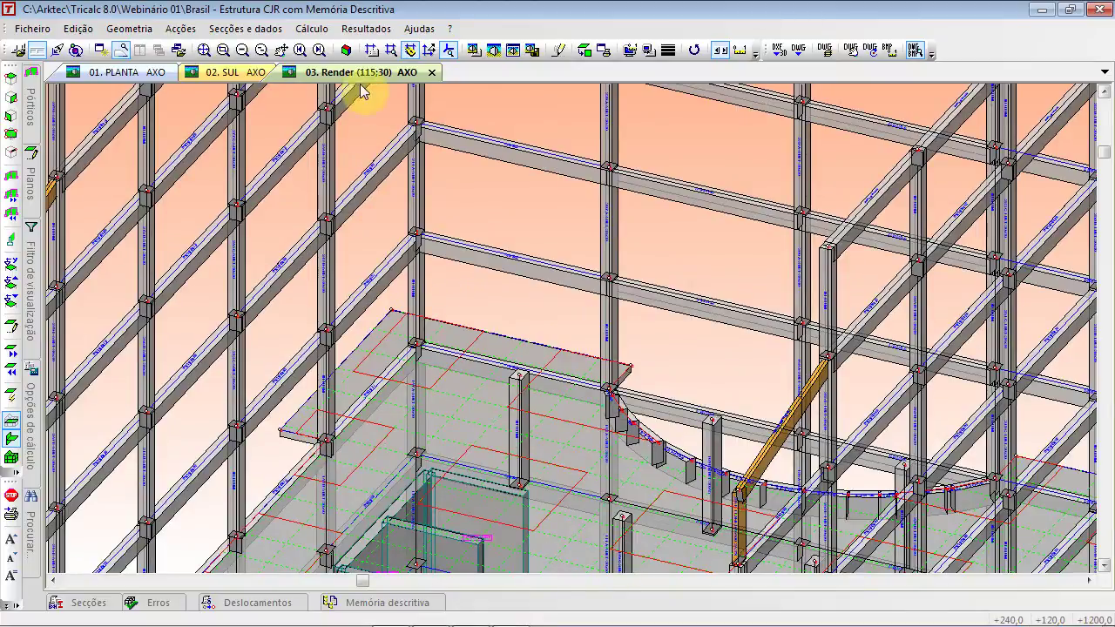
left_click(204, 50)
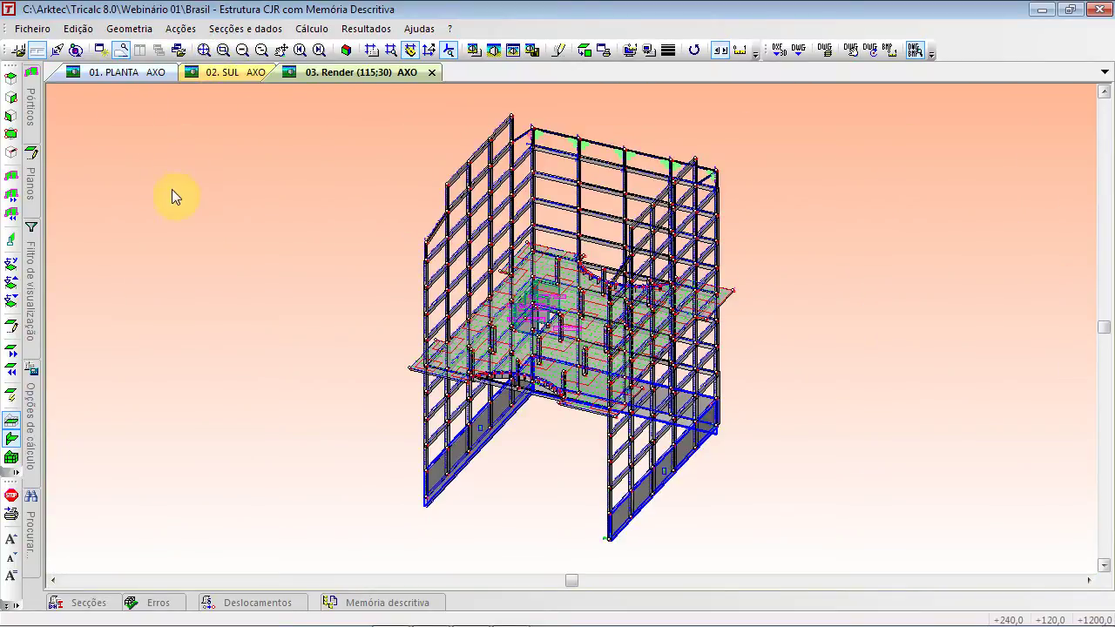
Display the complete structure again and disable 'Desenhar modelo arame' in the render options
mouse_move(39, 284)
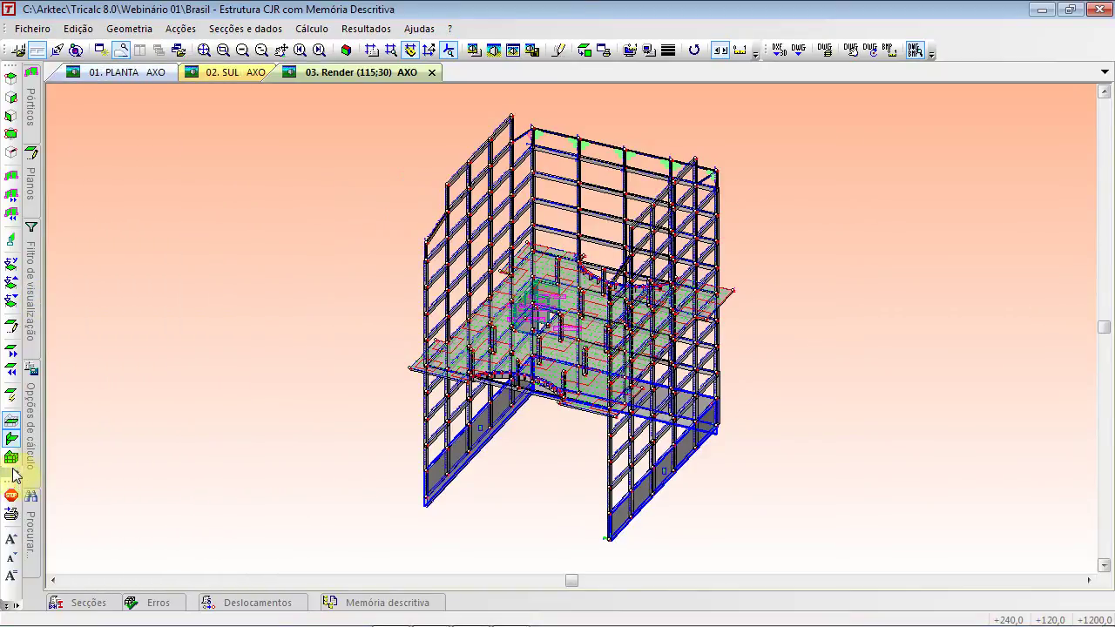
left_click(12, 458)
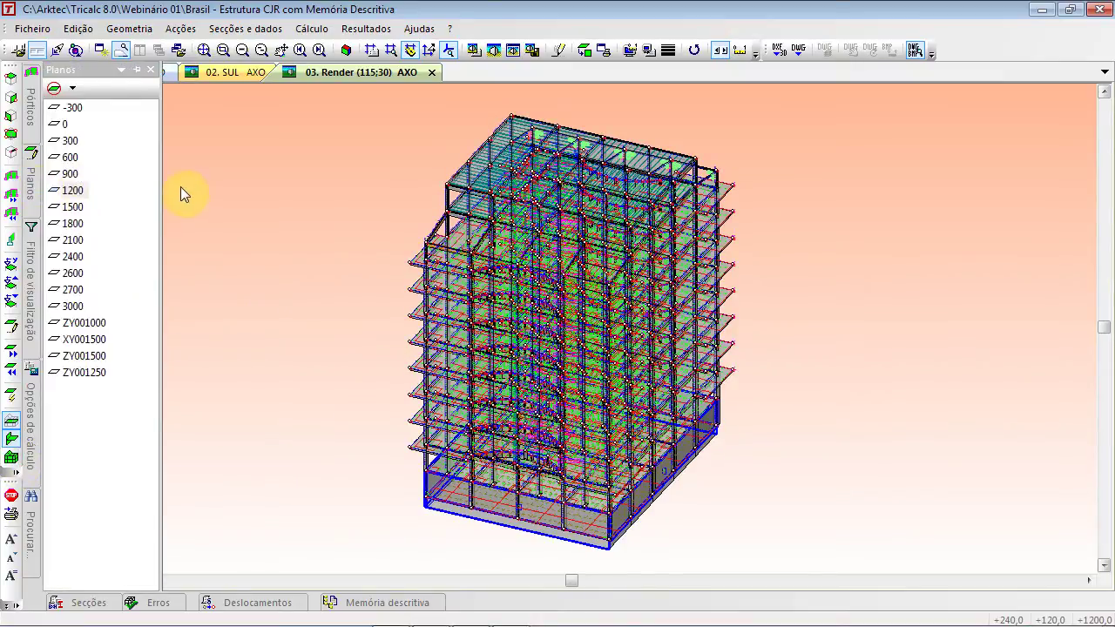
left_click(473, 49)
left_click(430, 311)
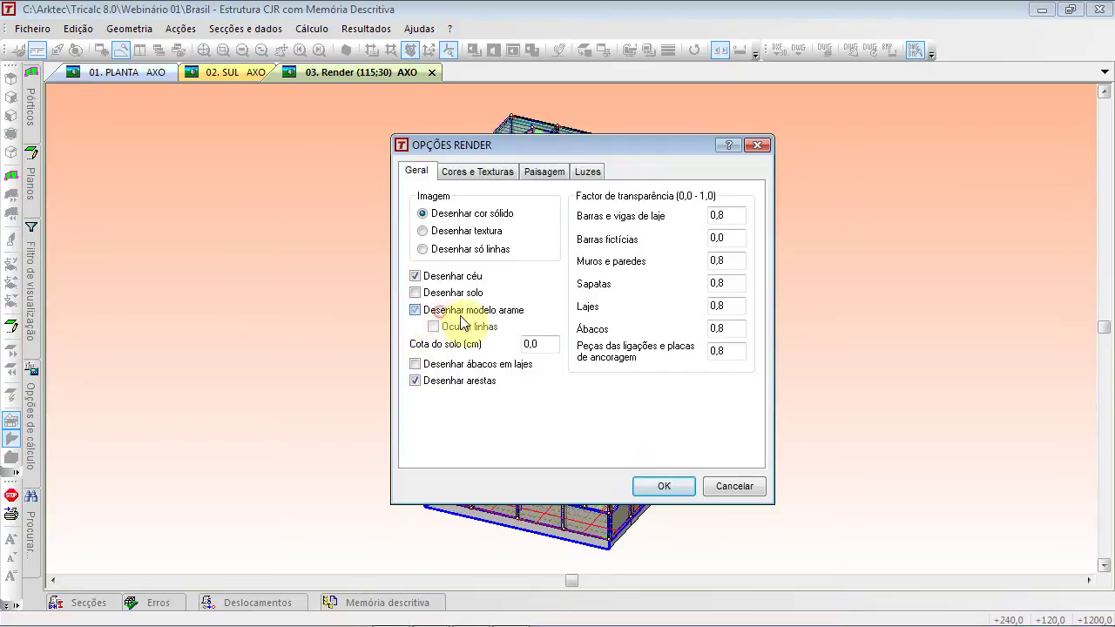
left_click(659, 487)
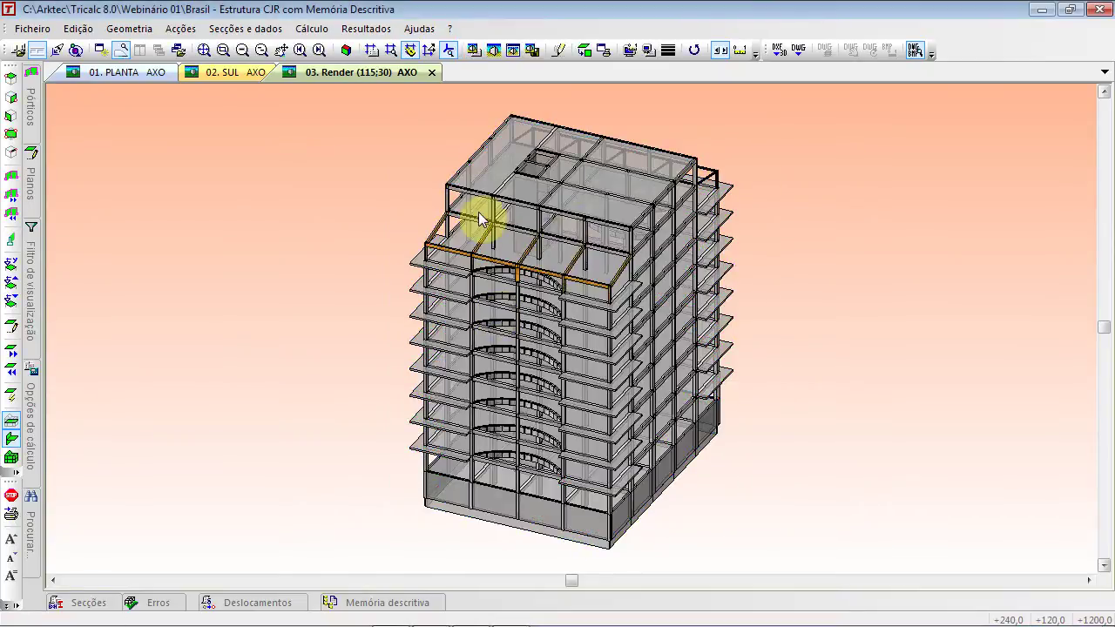
Hide the 'Lajes fung. alig. e maciças' elements with the visualization filter and inspect the remaining structure
scroll(480, 218, "up", 2)
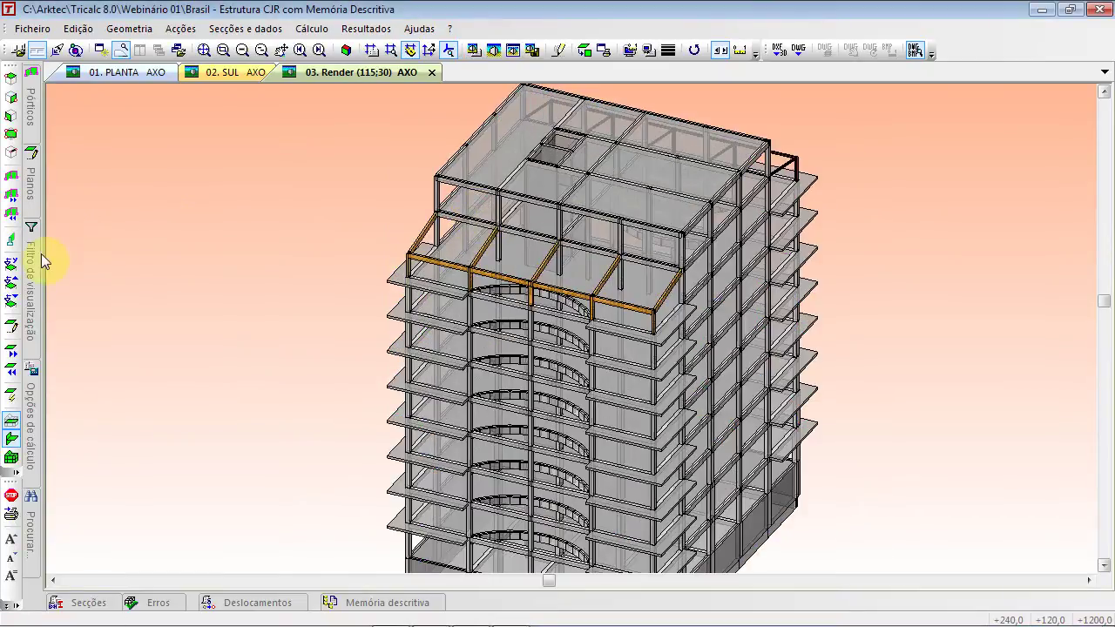
mouse_move(36, 256)
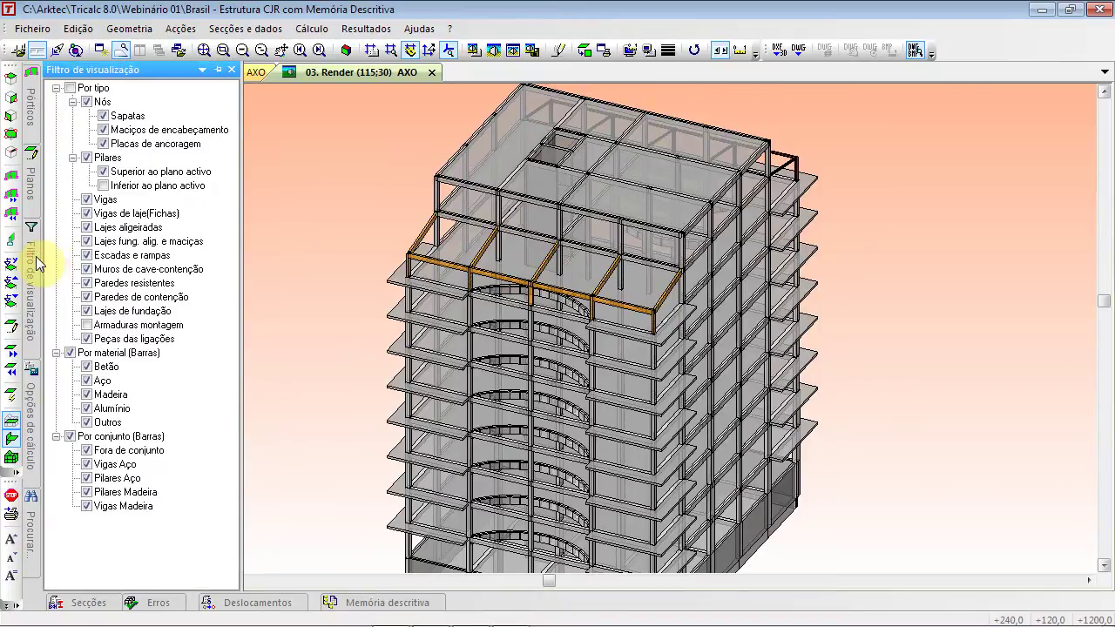
left_click(87, 242)
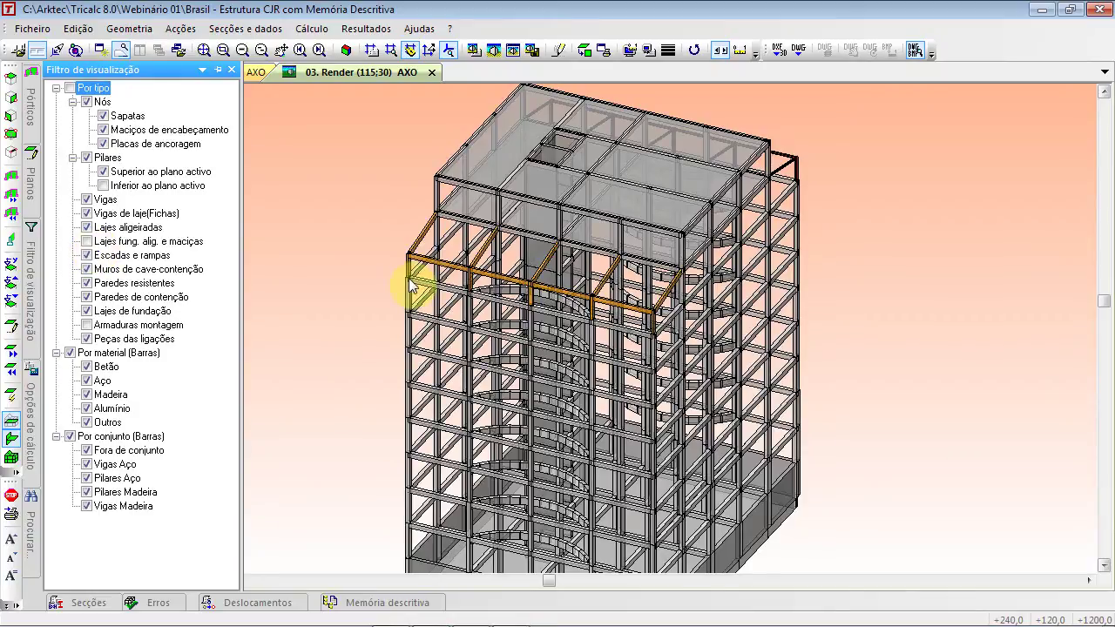
key("Up")
key("Up")
key("Up")
key("Left")
key("Left")
key("Left")
key("Left")
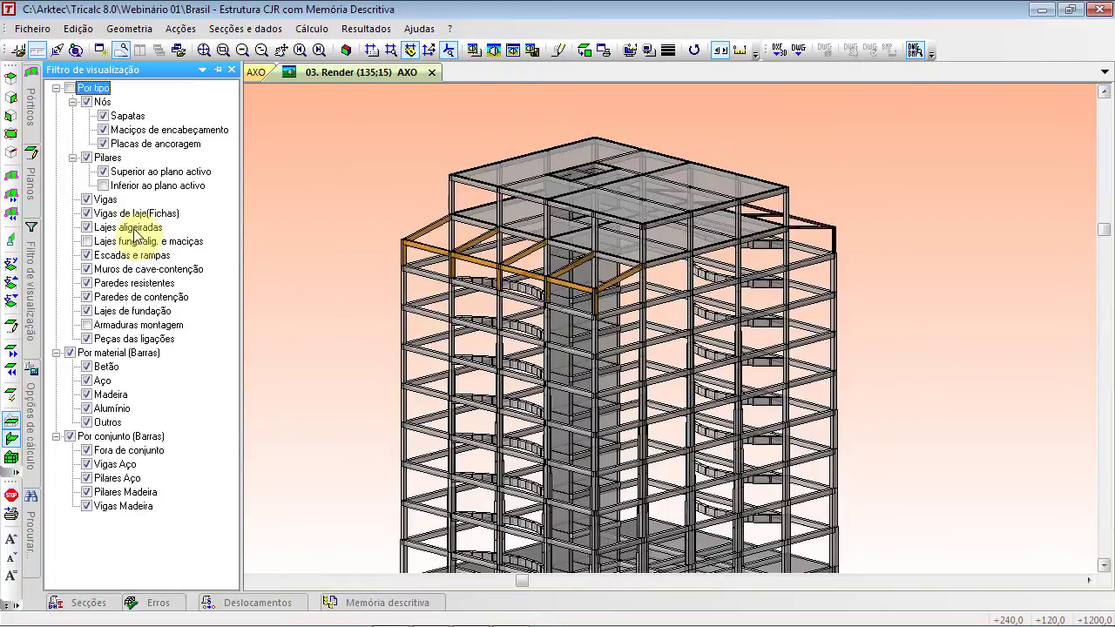
Hide the 'Lajes aligeiradas' elements with the visualization filter and reset the model to the preset perspective
scroll(562, 178, "up", 1)
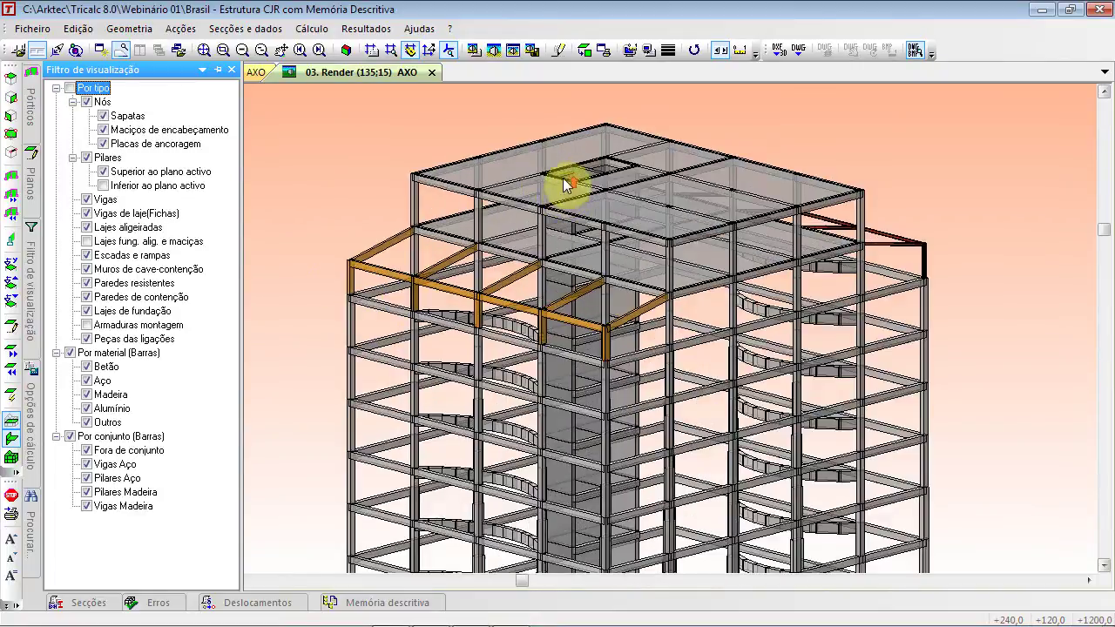
left_click(87, 227)
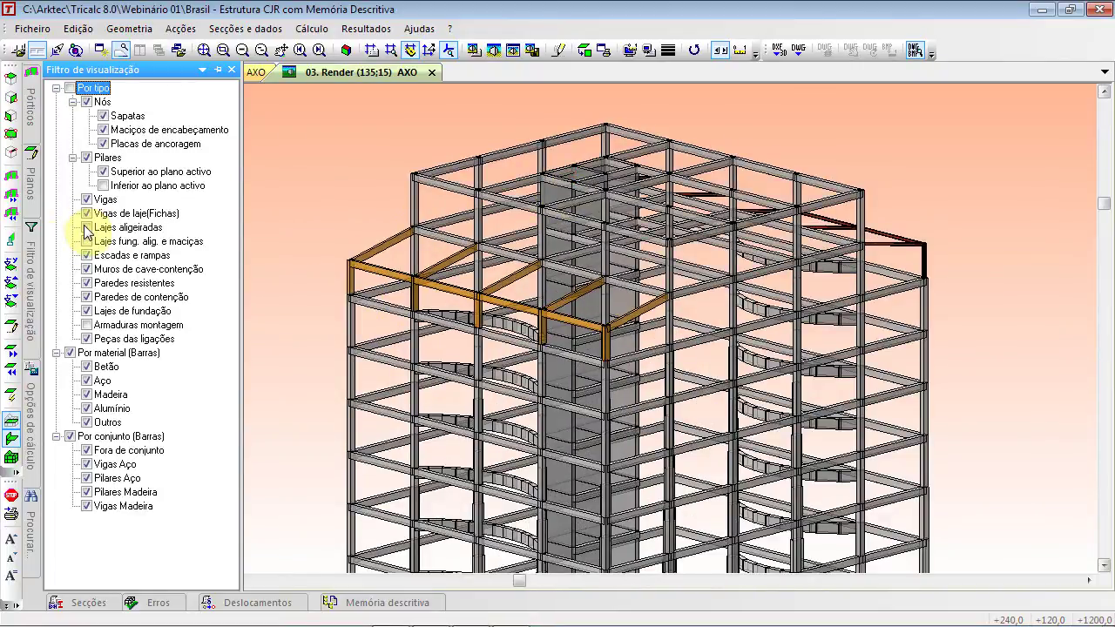
scroll(562, 316, "down", 5, "ctrl")
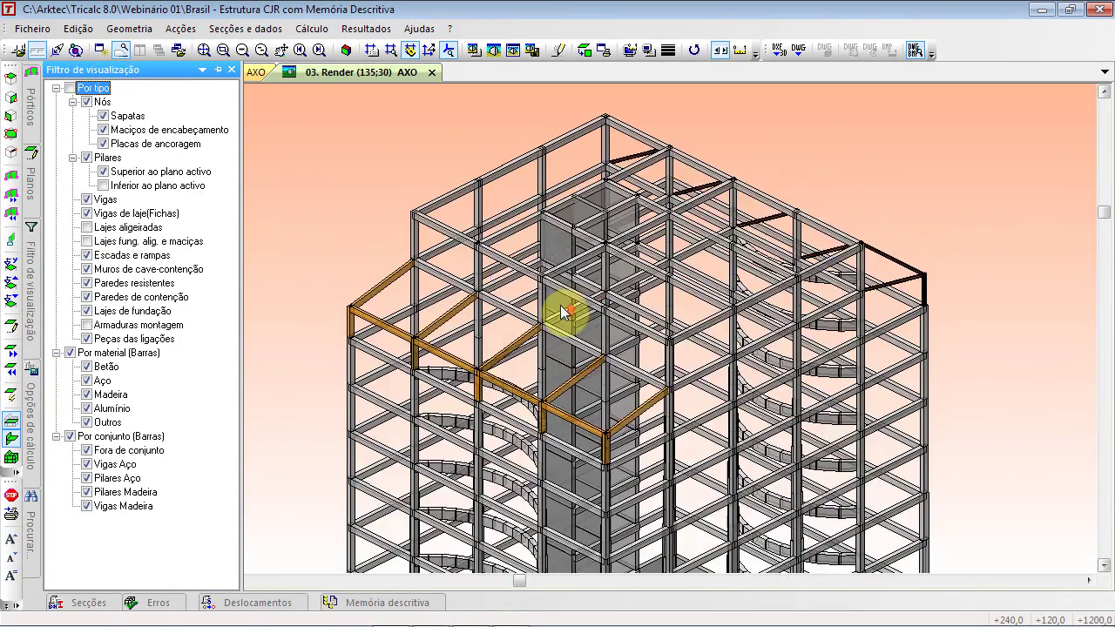
scroll(560, 328, "up", 4, "ctrl")
scroll(552, 363, "up", 2, "shift")
scroll(551, 366, "up", 10, "shift")
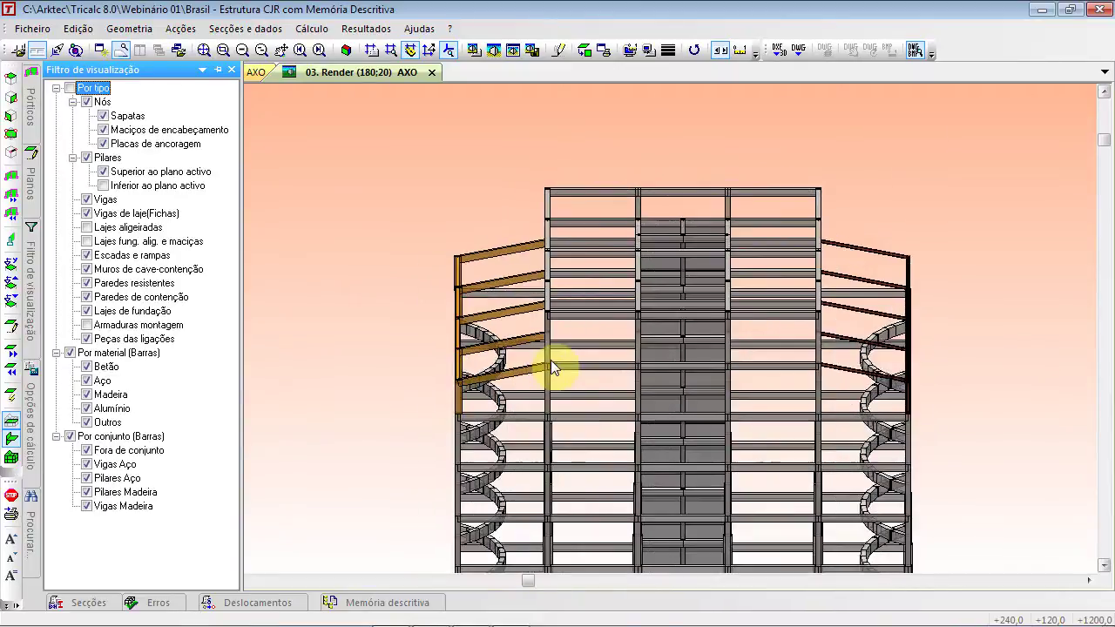
scroll(551, 367, "up", 2, "shift")
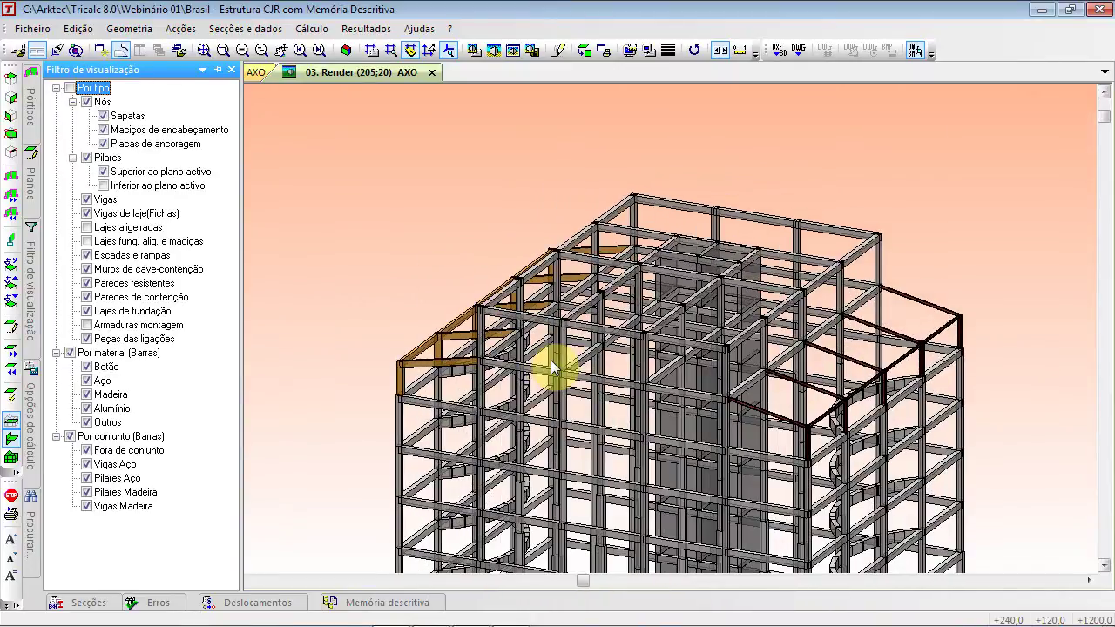
left_click(345, 49)
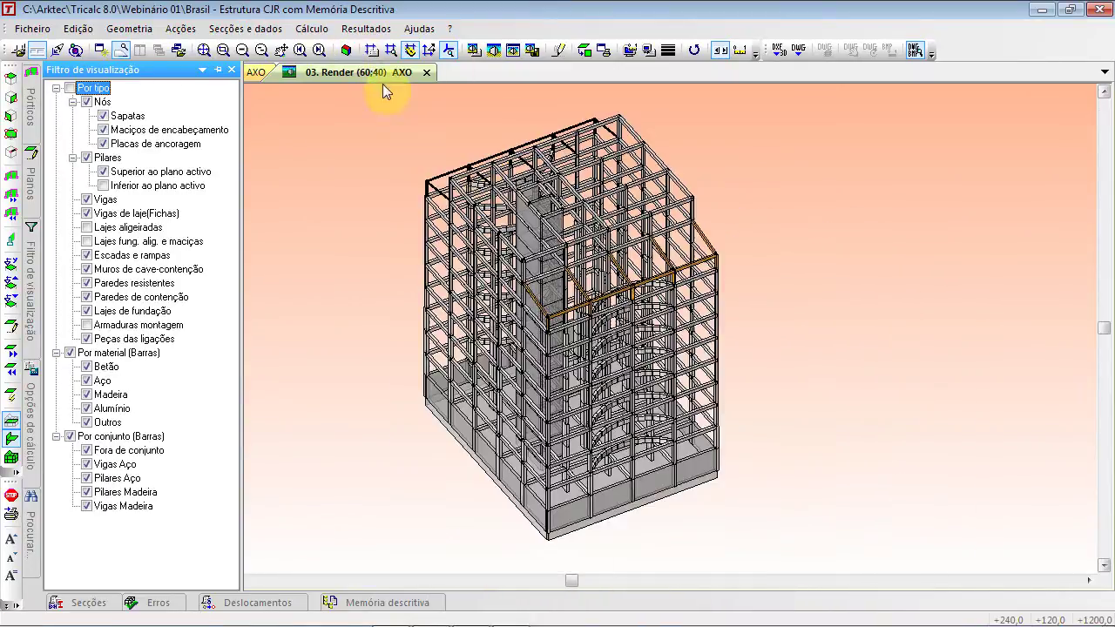
Display the displacements graph of the 'Betão' elements for the ultimate limit state (E.L.U.) with factored load cases
left_click(364, 29)
mouse_move(398, 90)
left_click(601, 107)
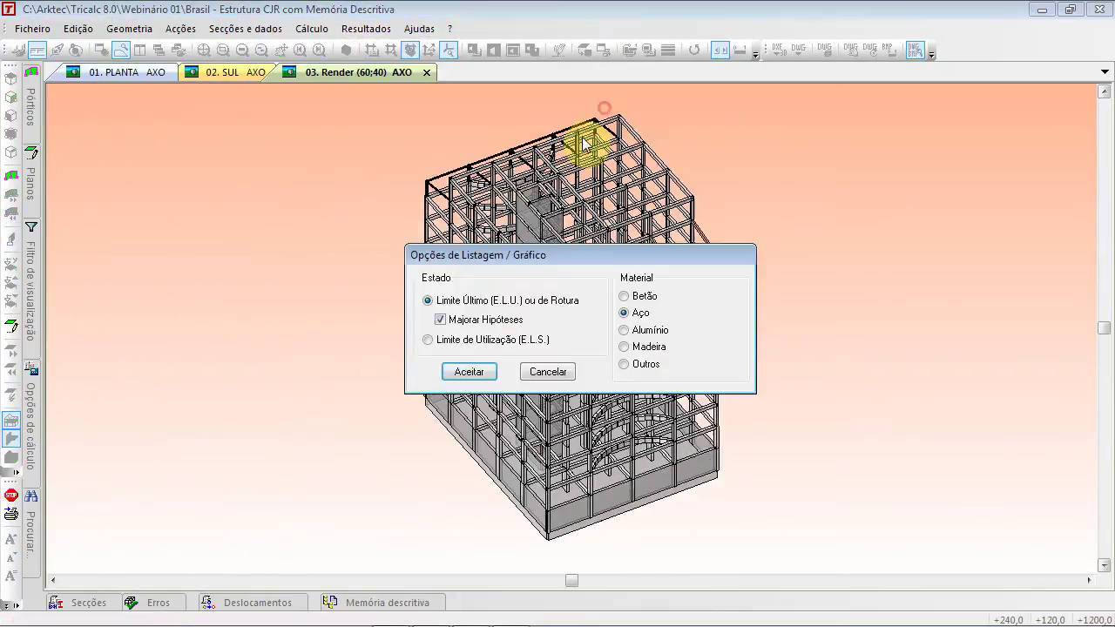
left_click(623, 296)
left_click(487, 363)
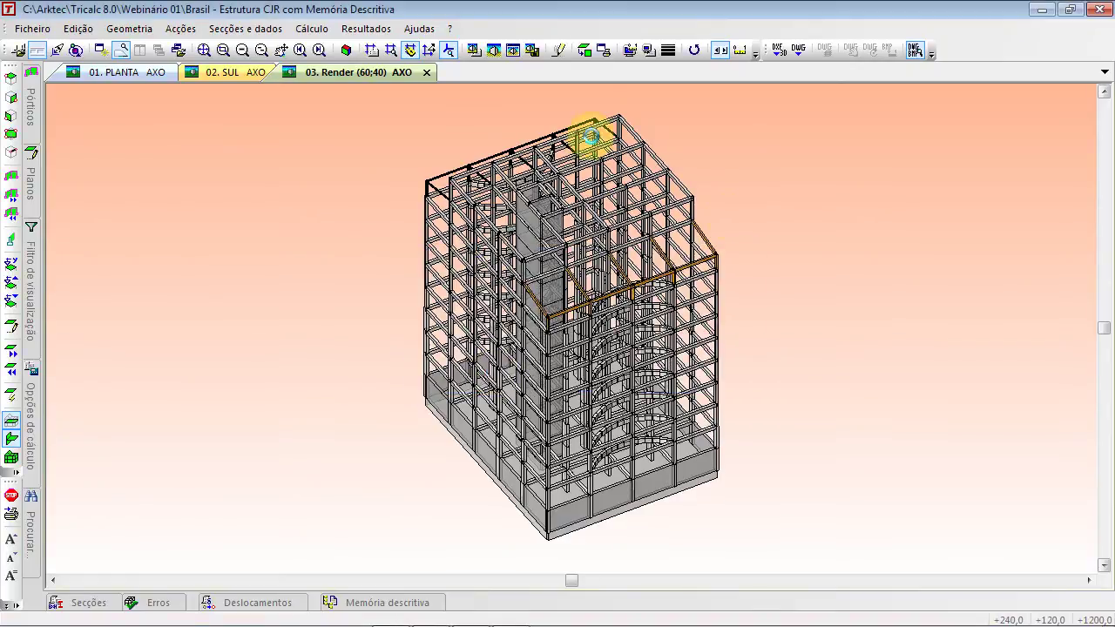
left_click(622, 370)
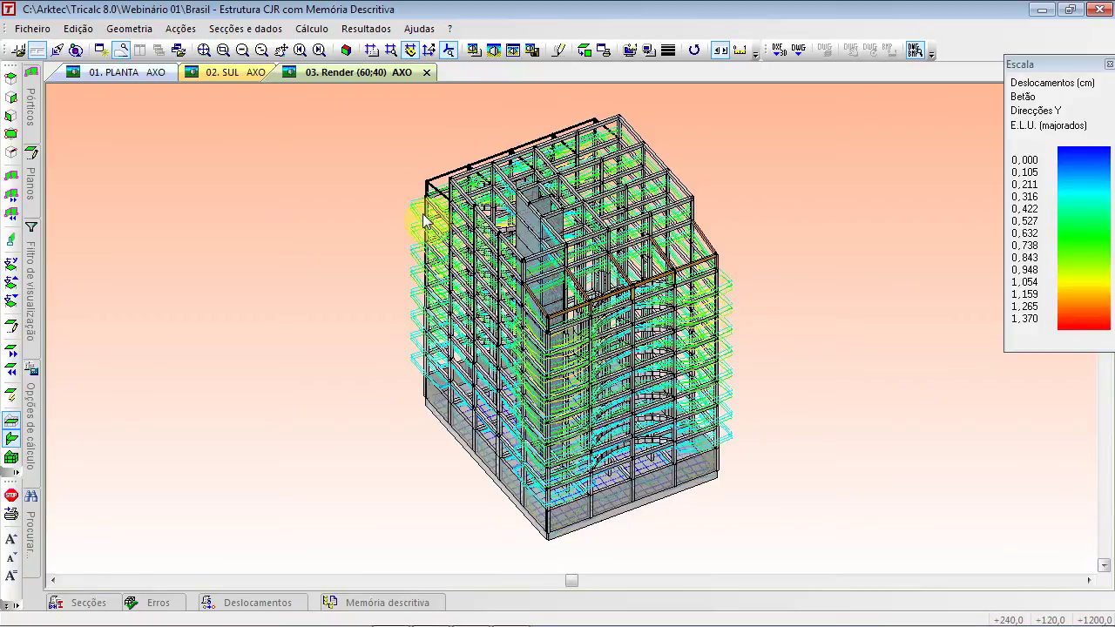
Isolate plane 1200 and inspect its rendered displacements graph from different tilt angles
left_click(33, 191)
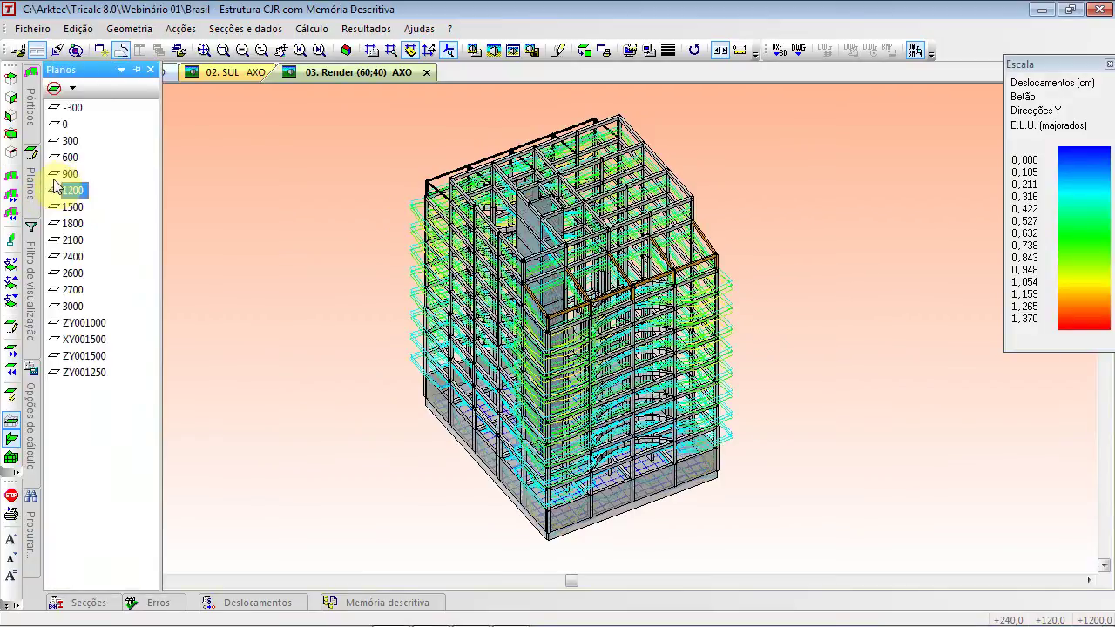
left_click(70, 192)
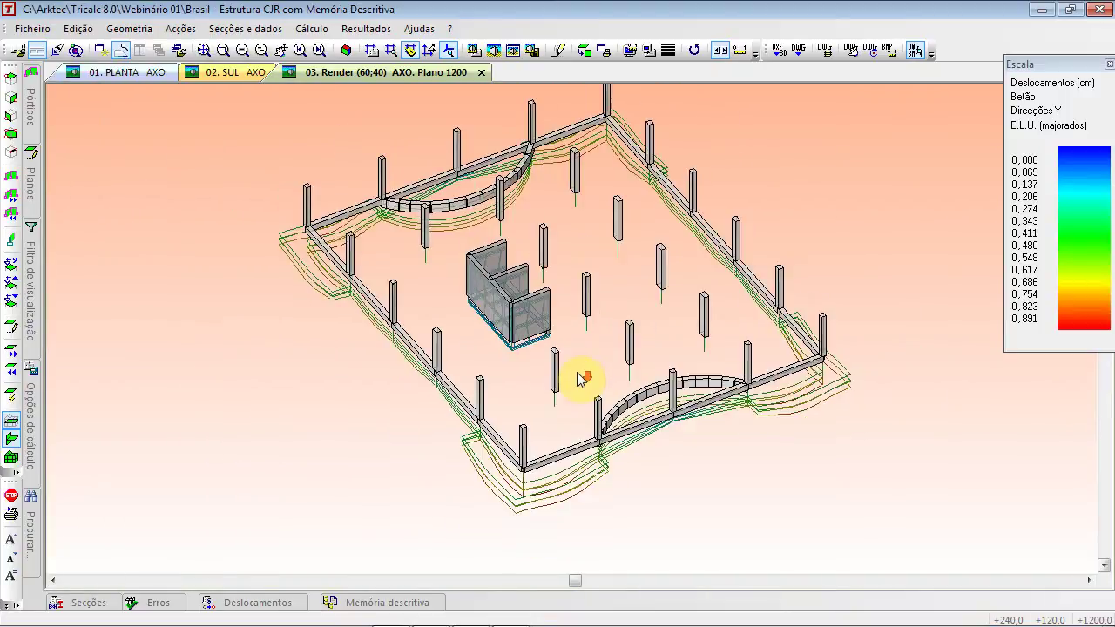
scroll(578, 380, "down", 3)
scroll(578, 380, "up", 2)
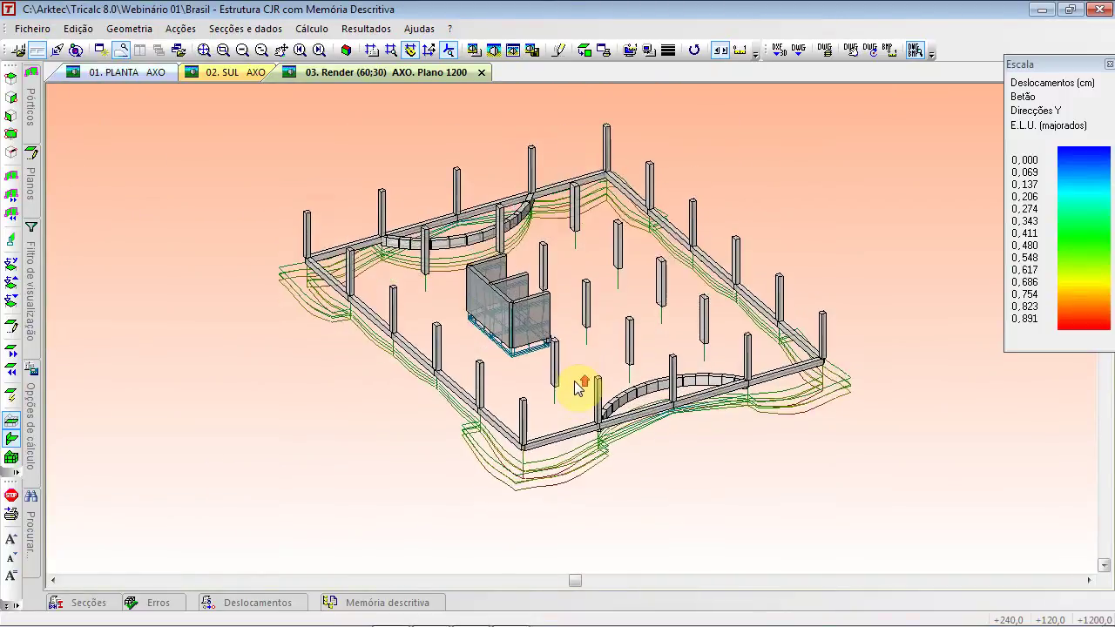
Switch plane 1200 from render to wireframe and display its displacements graph again
left_click(514, 50)
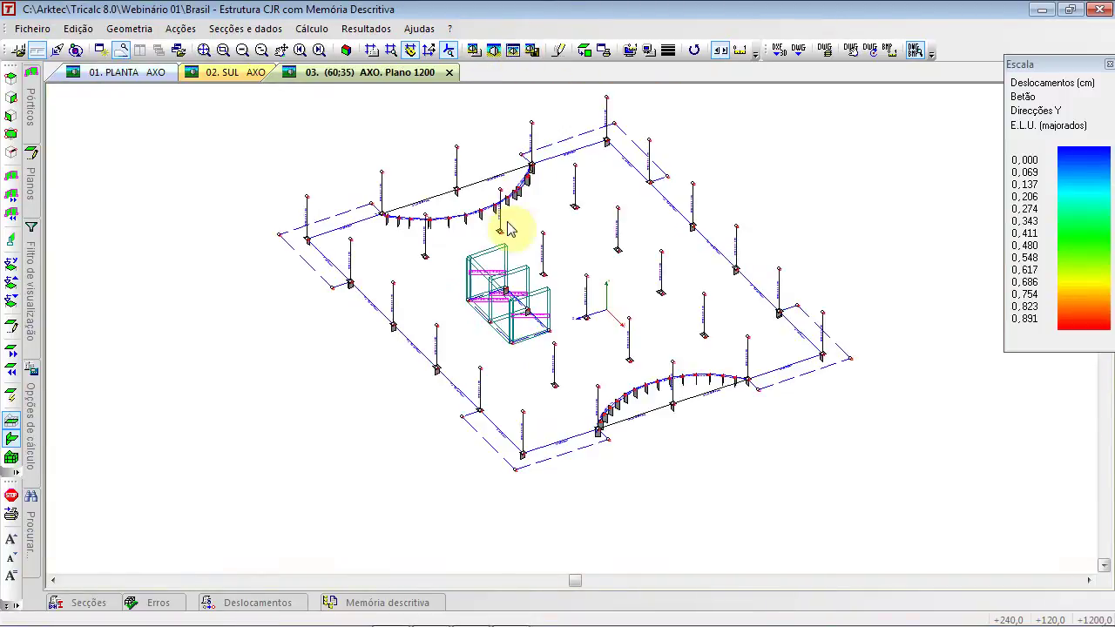
left_click(366, 29)
mouse_move(392, 91)
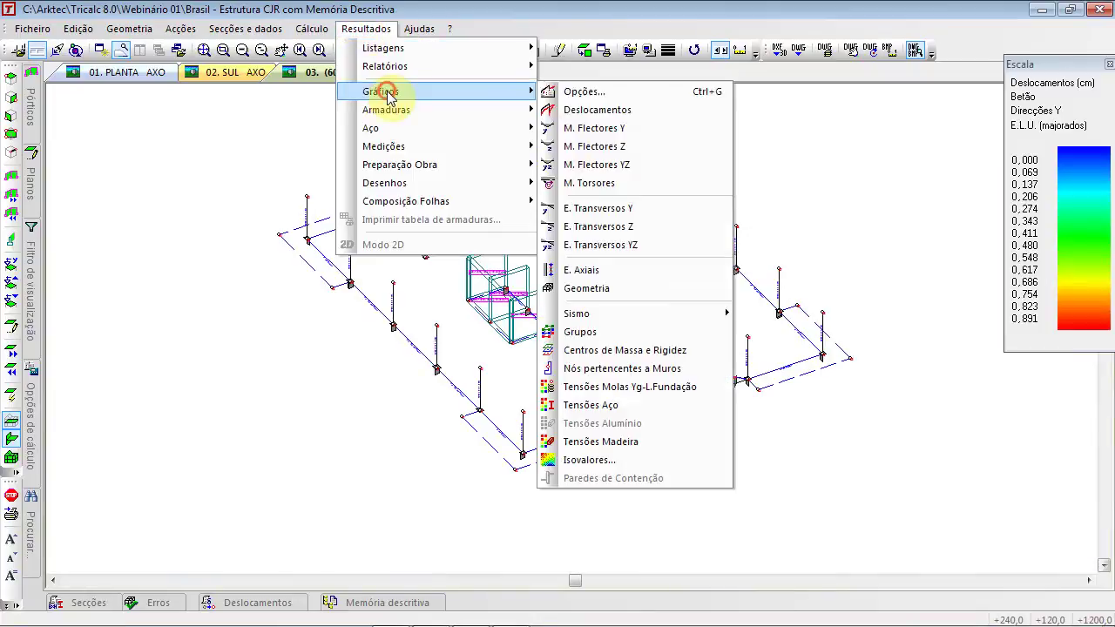
left_click(624, 117)
left_click(488, 374)
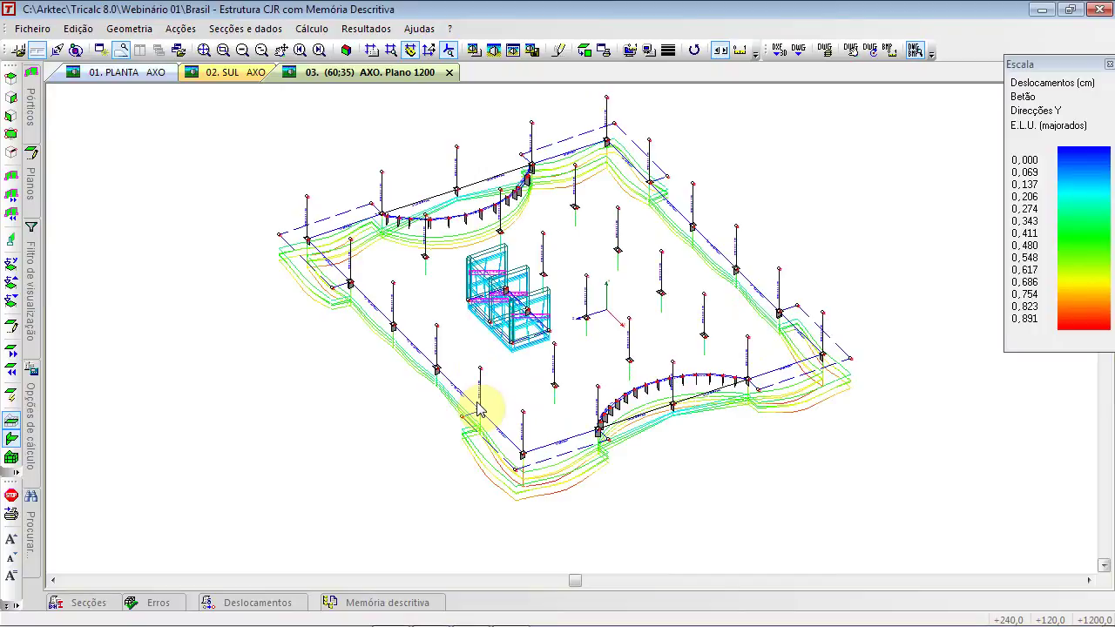
scroll(471, 418, "up", 3)
scroll(471, 421, "down", 3)
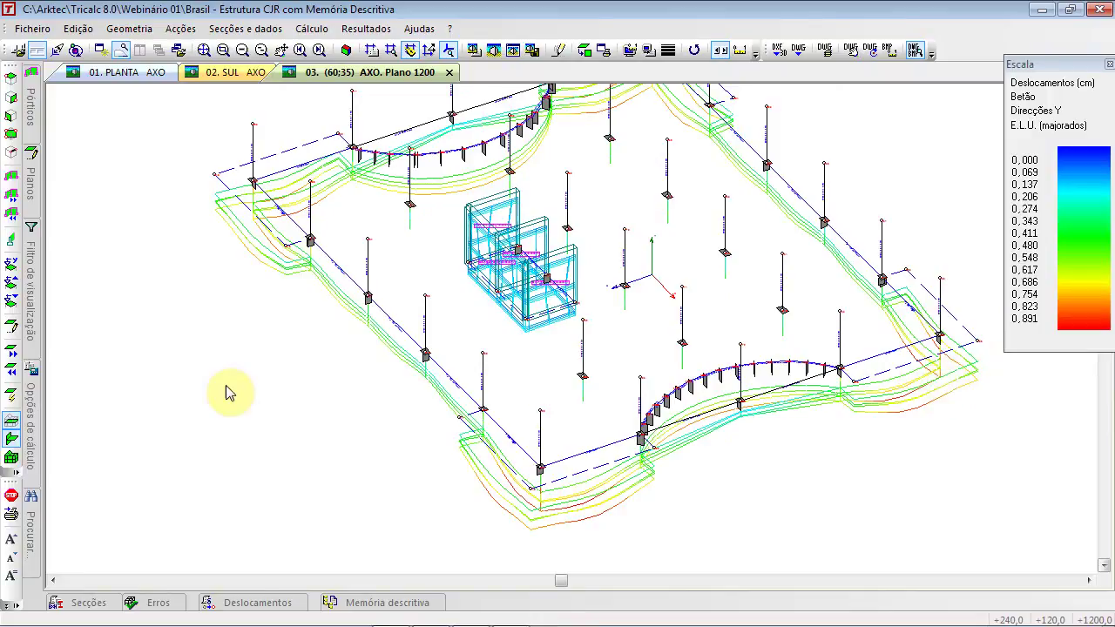
Show the 'Lajes aligeiradas' and 'Lajes fung. alig. e maciças' elements again with the visualization filter
mouse_move(32, 321)
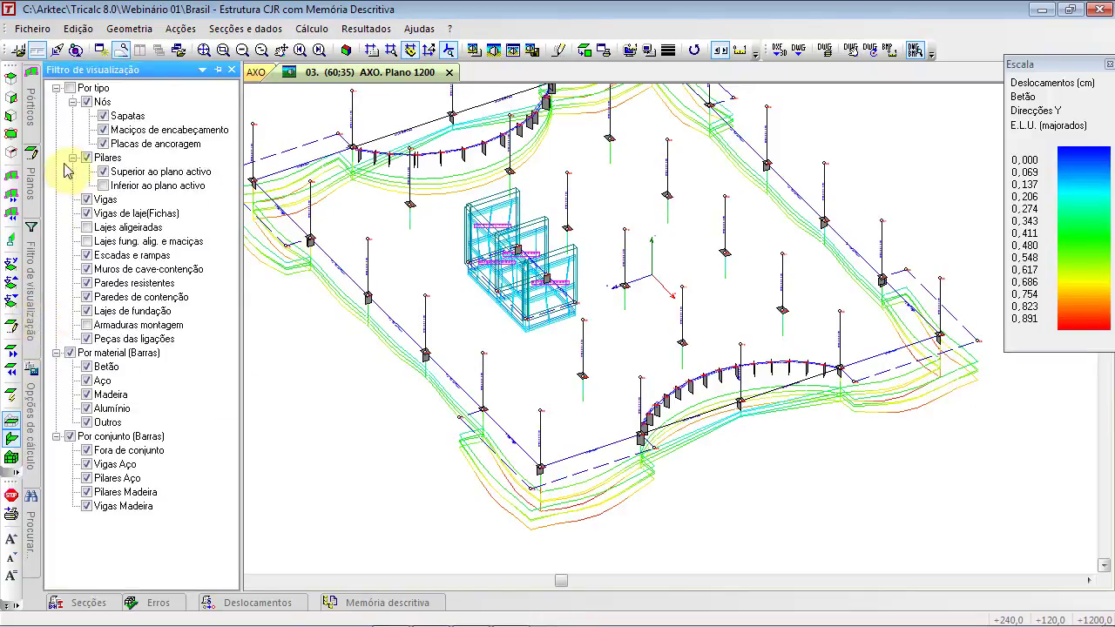
left_click(87, 240)
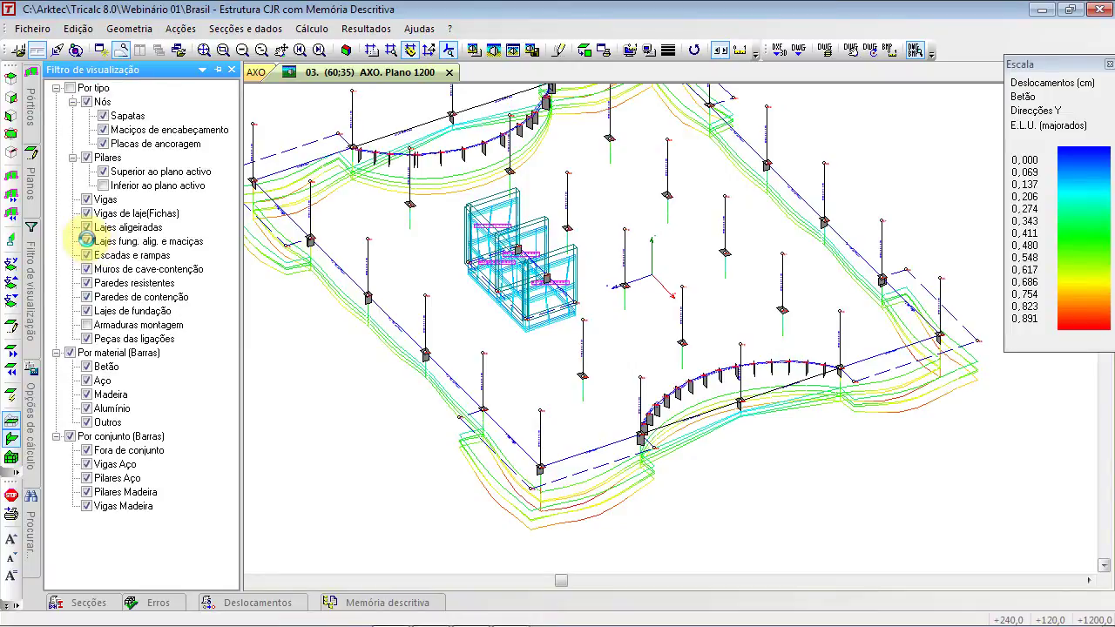
left_click(87, 240)
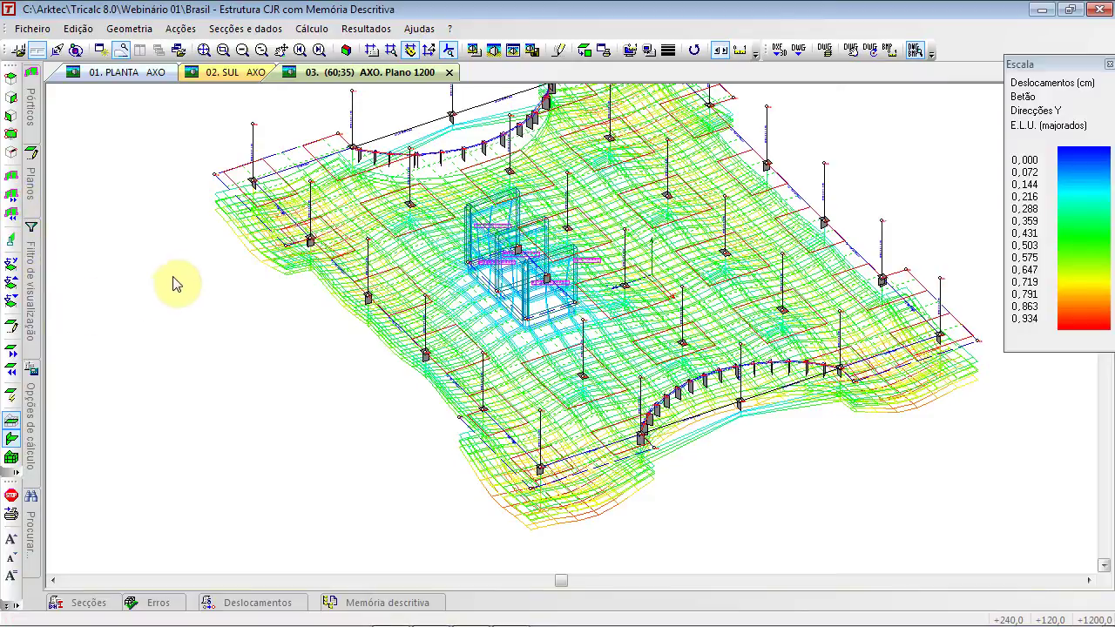
Open the context commands for the structure displayed on plane 1200
mouse_move(40, 297)
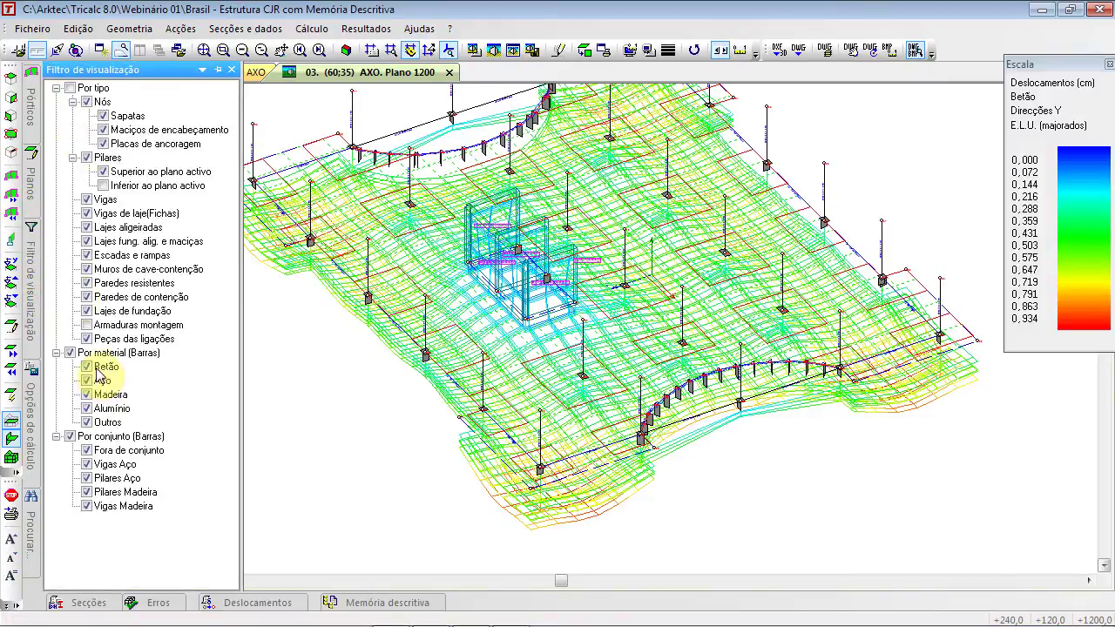
right_click(498, 224)
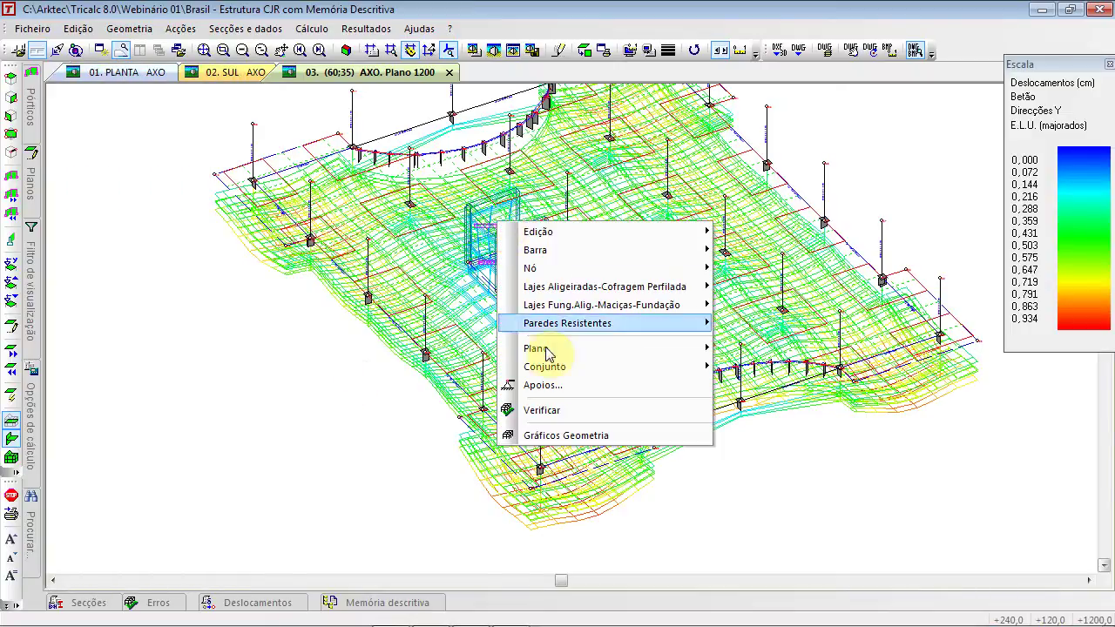
Restore the plain geometry graphics of the 1200 plane in place of the displacement plot and fit it in view
left_click(555, 439)
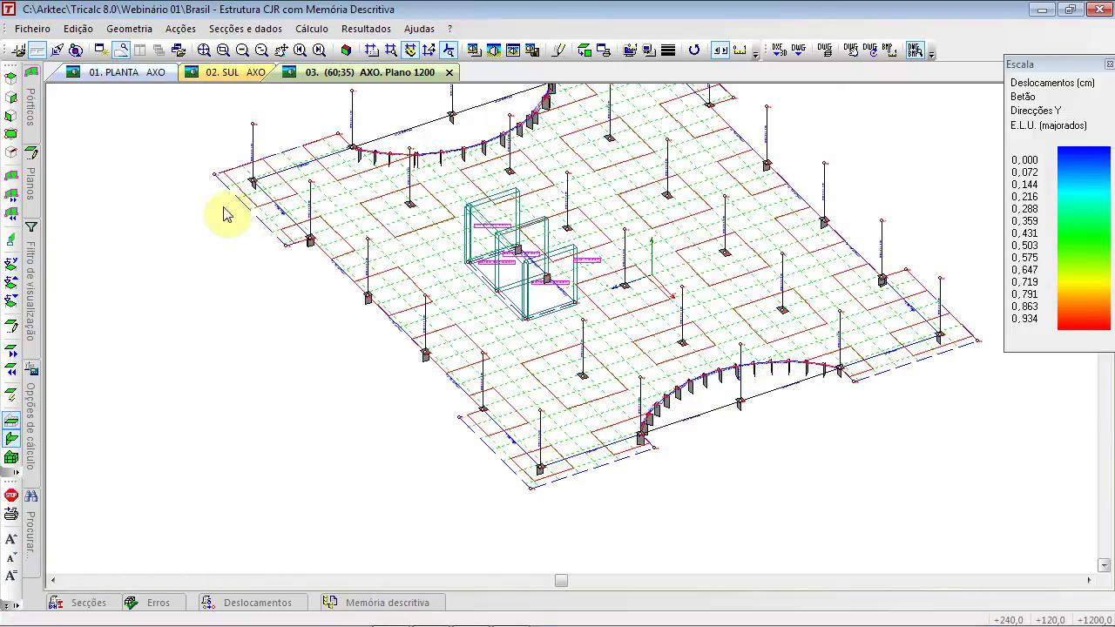
left_click(203, 50)
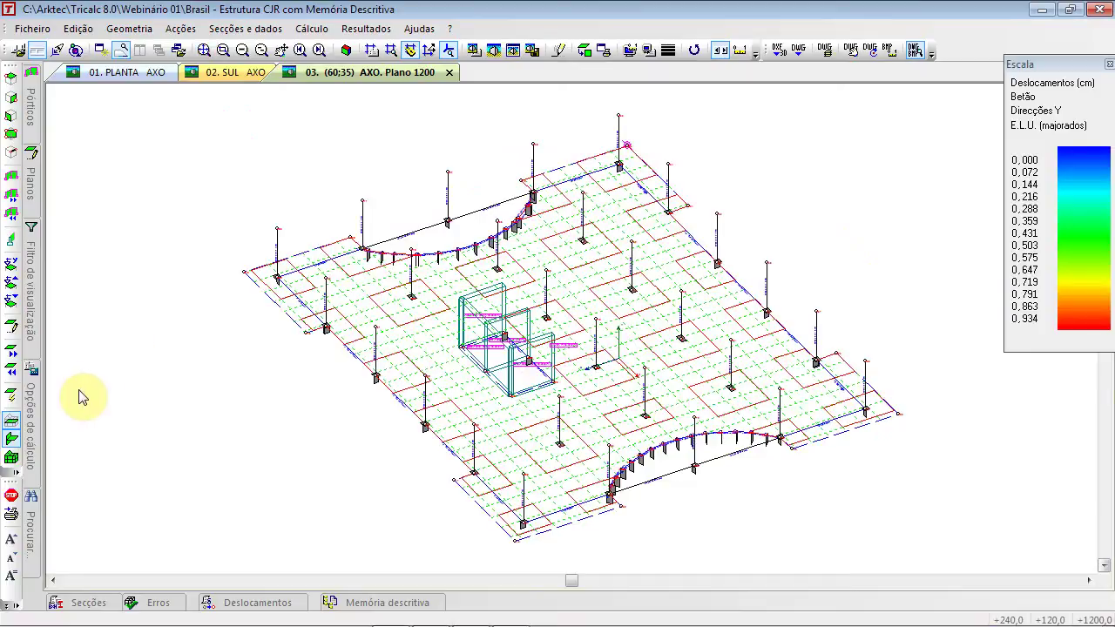
Review the general force calculation options (Esforços) and close them without changes
mouse_move(35, 414)
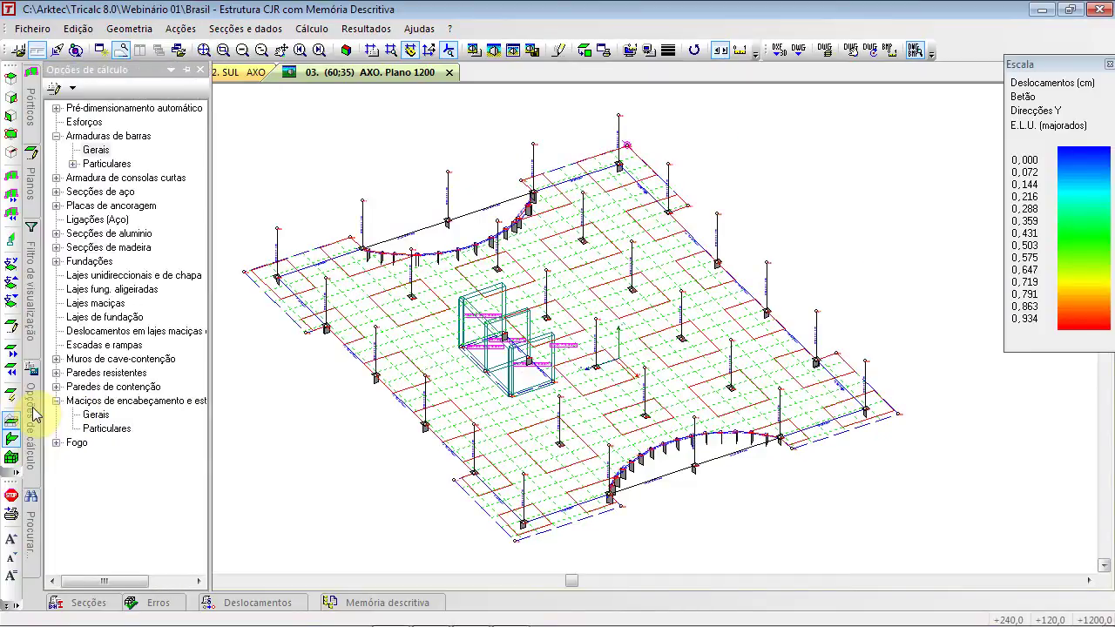
left_click(98, 150)
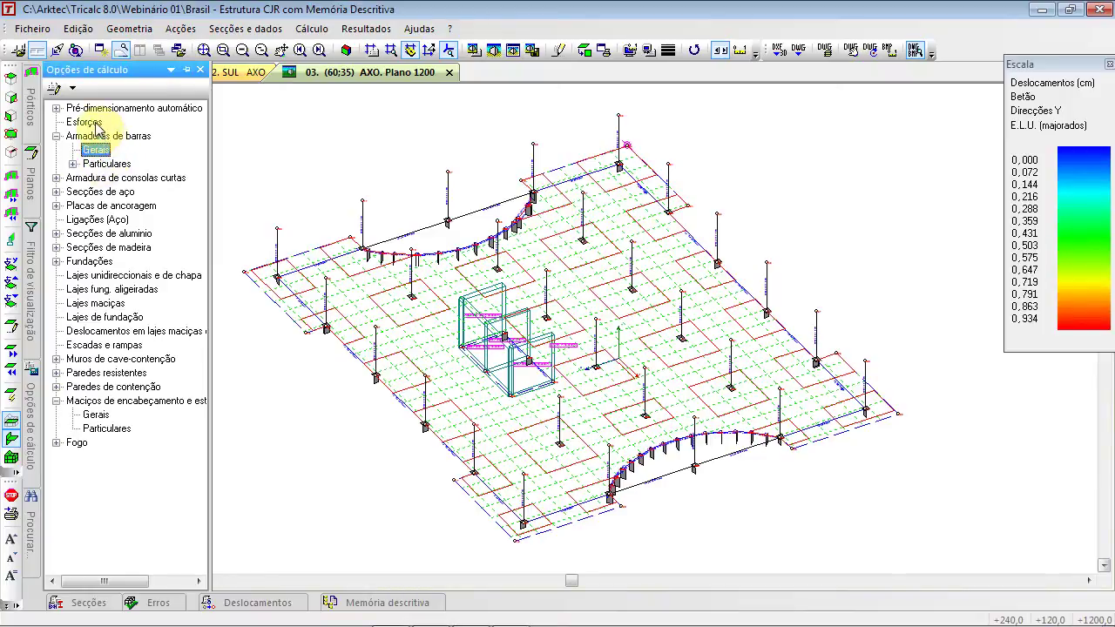
double_click(97, 125)
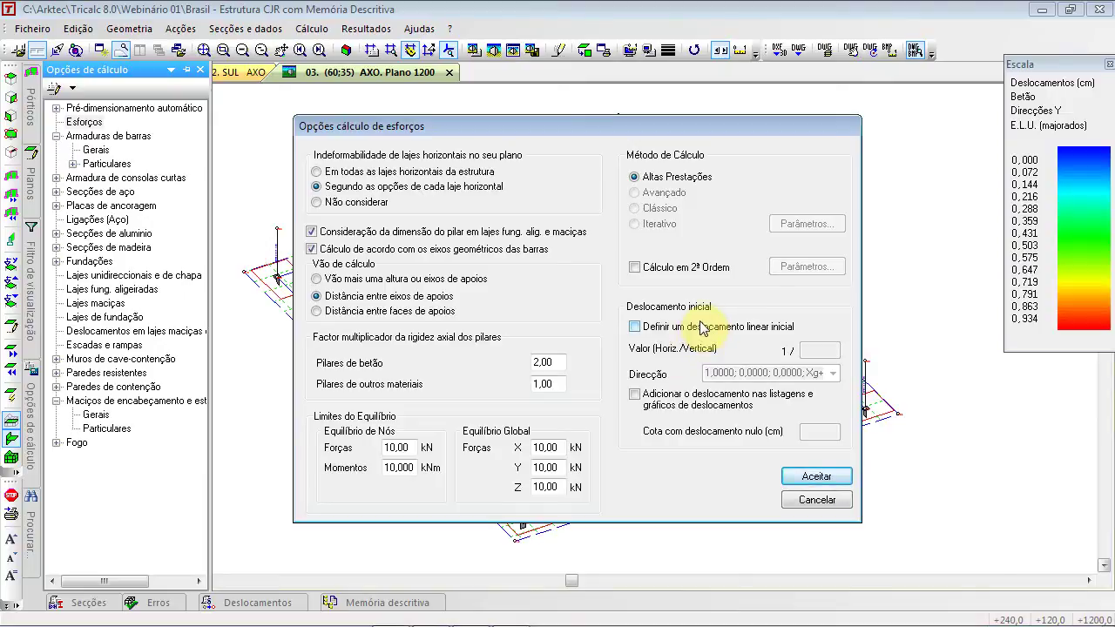
left_click(817, 501)
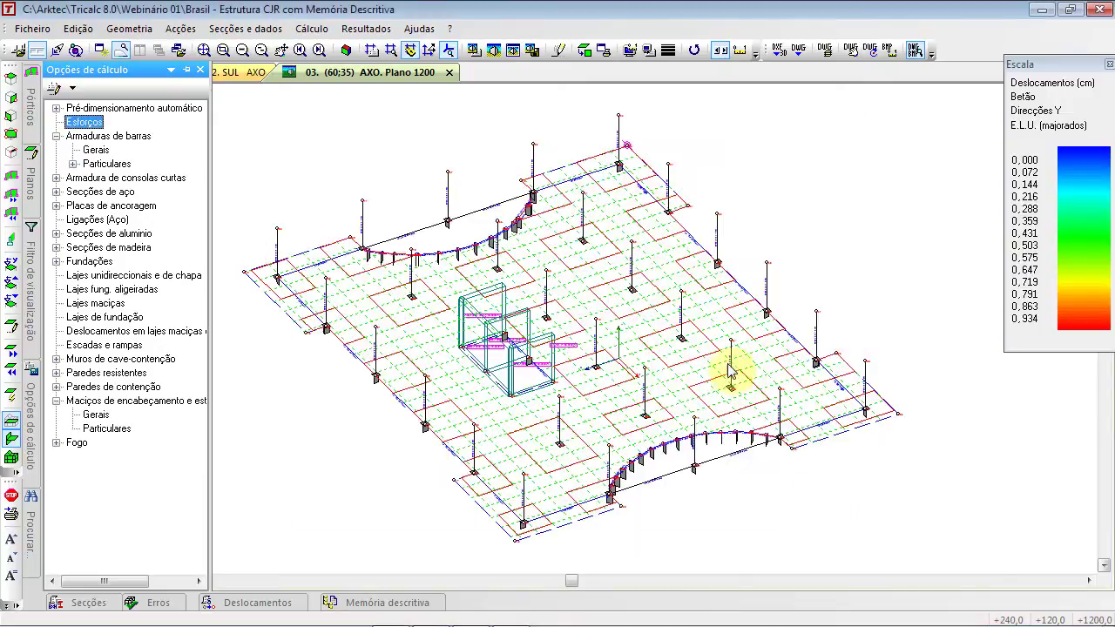
Review the general bar reinforcement options for longitudinal beams, longitudinal columns and stirrups, and cancel without changes
double_click(95, 148)
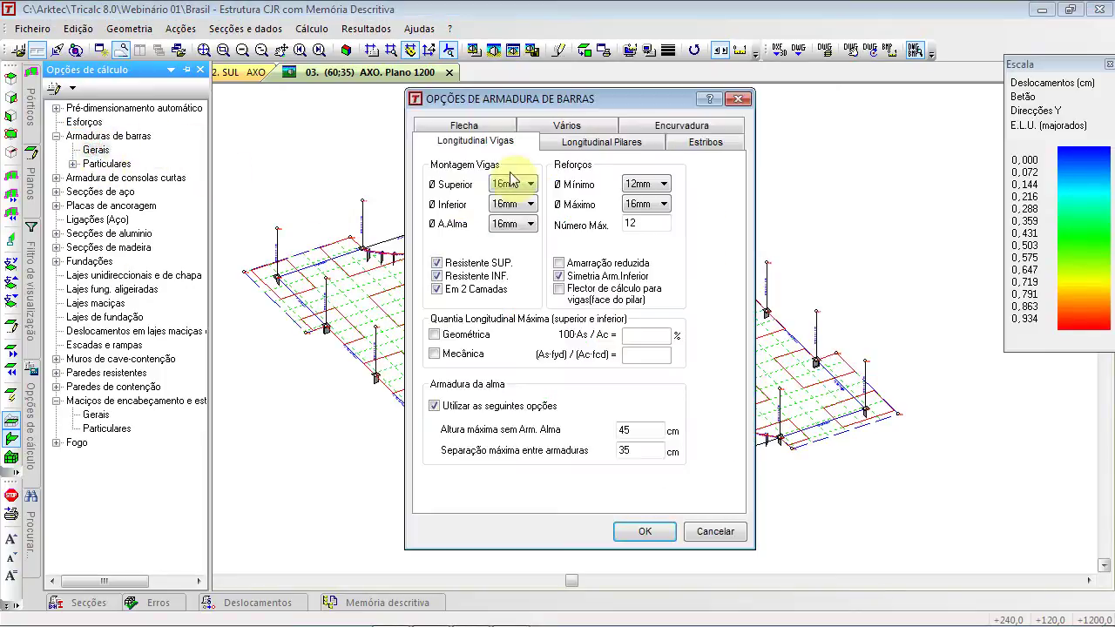
left_click(617, 142)
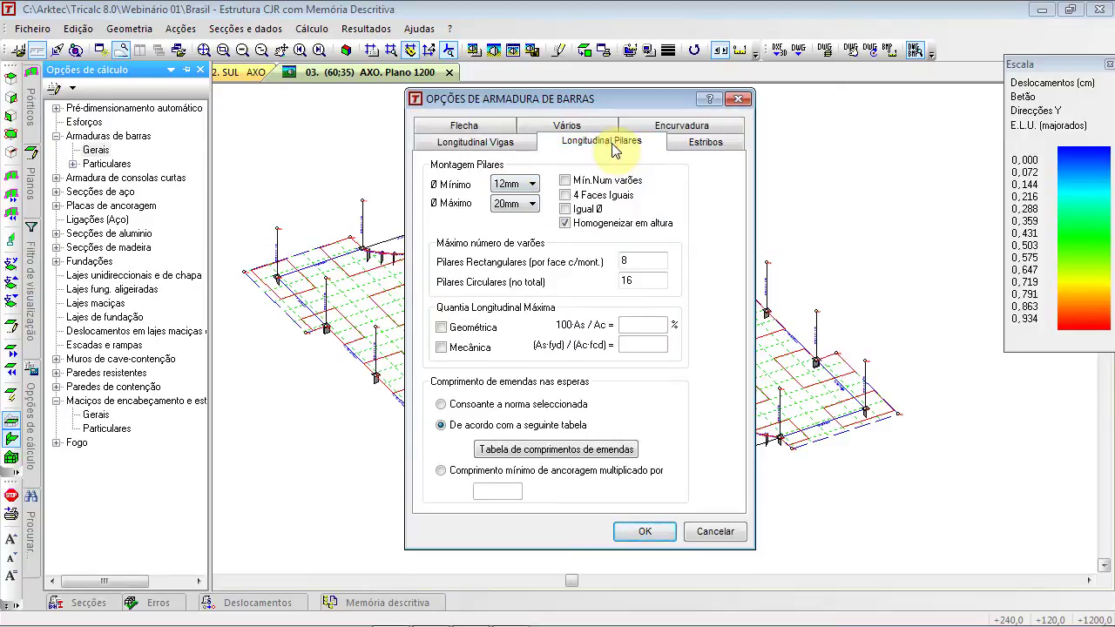
left_click(704, 142)
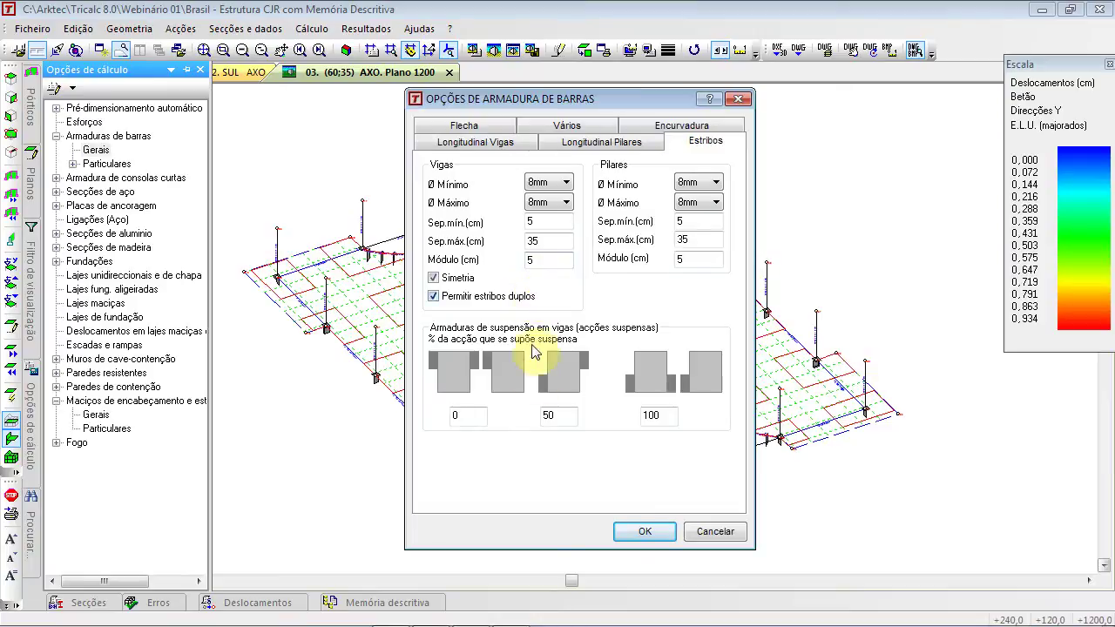
left_click(712, 533)
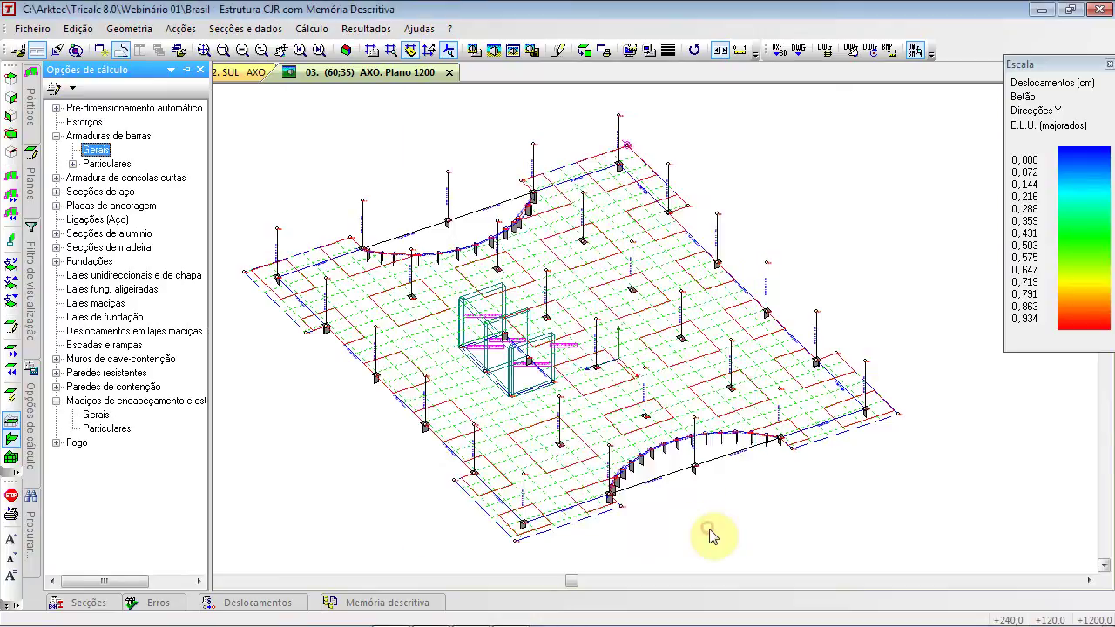
Expand the particular bar reinforcement options and review those assigned to Barra 159 without changing them
left_click(72, 164)
left_click(89, 178)
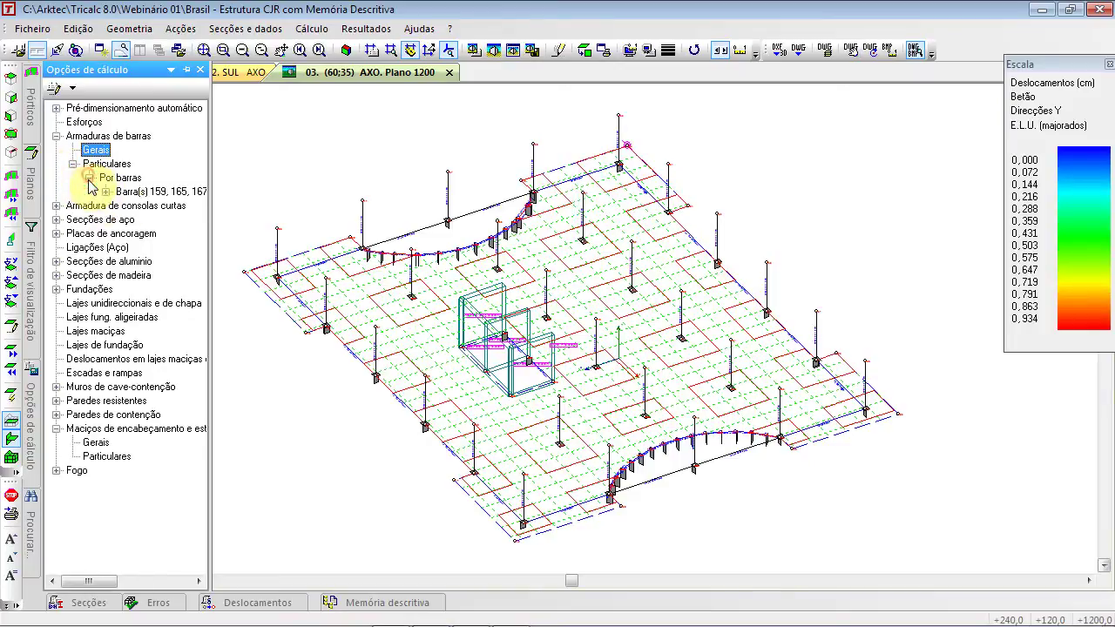
left_click(104, 193)
left_click(150, 207)
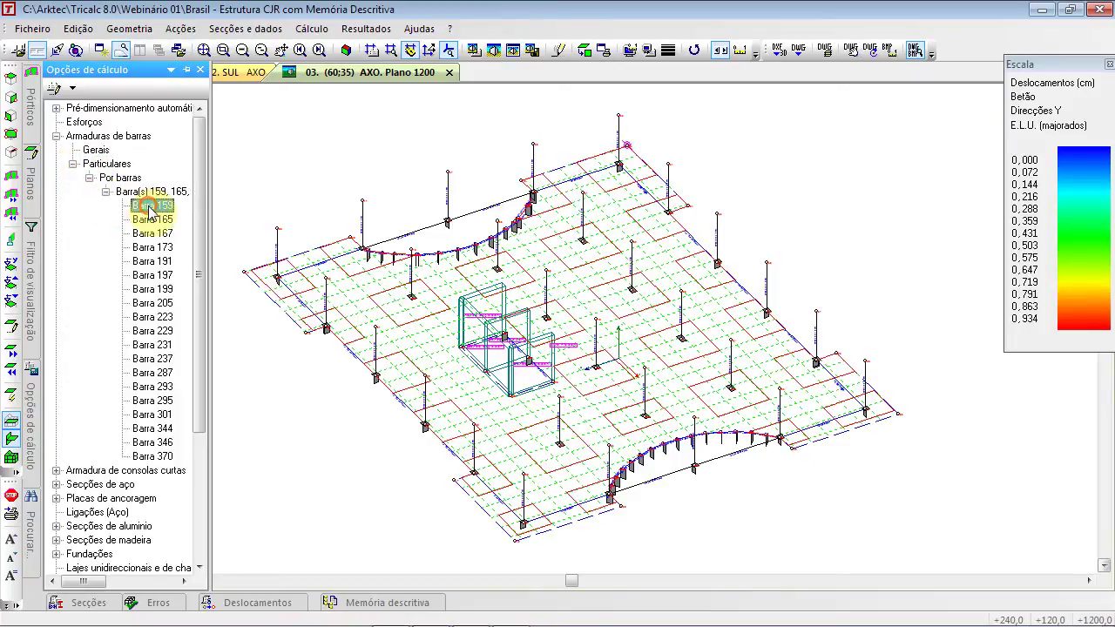
double_click(150, 209)
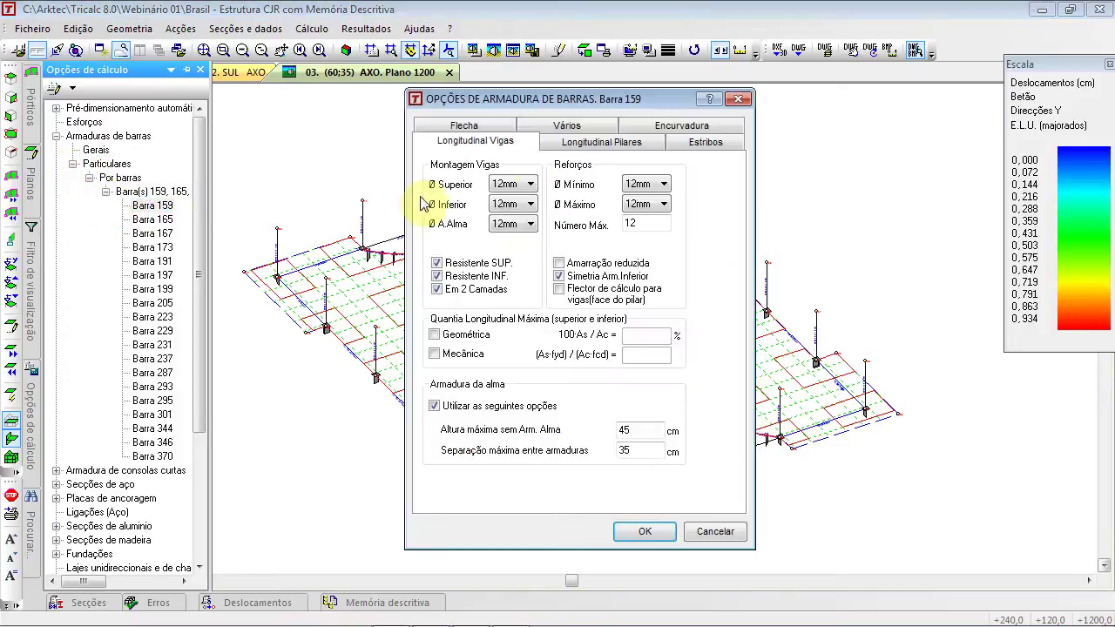
left_click(710, 531)
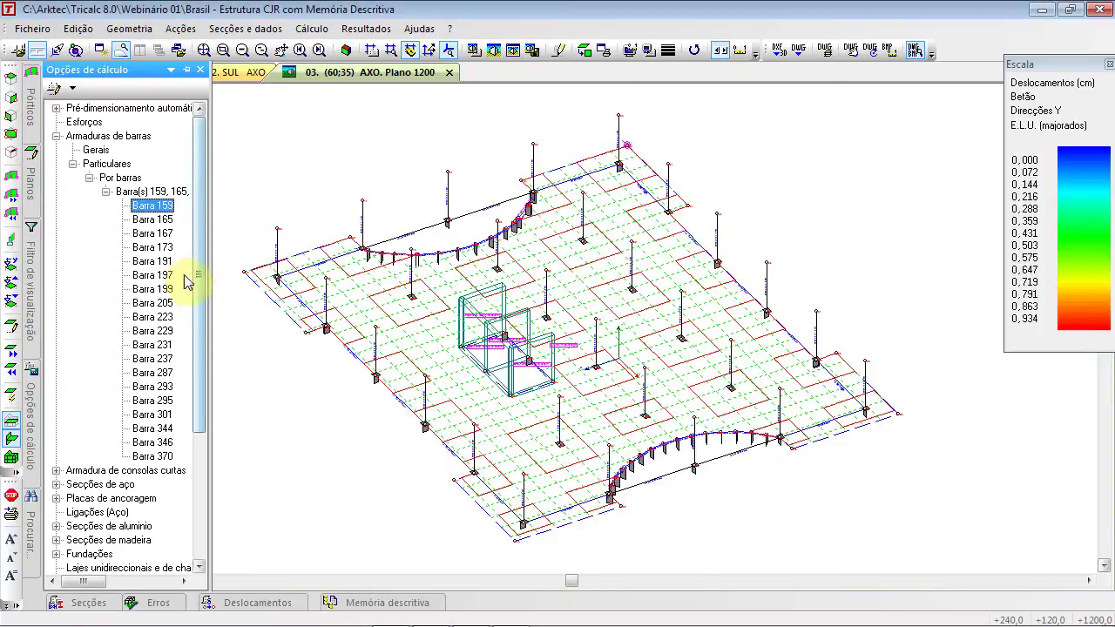
Review the particular reinforcement options of Barra 165, cancel them, and collapse the list of particular bars
left_click(156, 220)
double_click(164, 221)
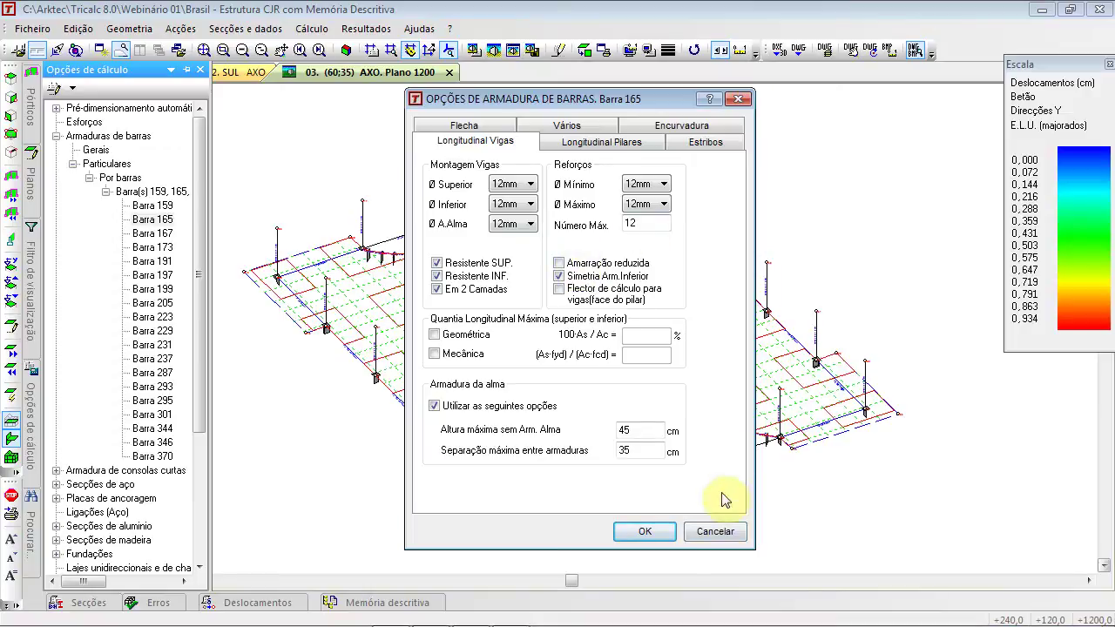
left_click(710, 531)
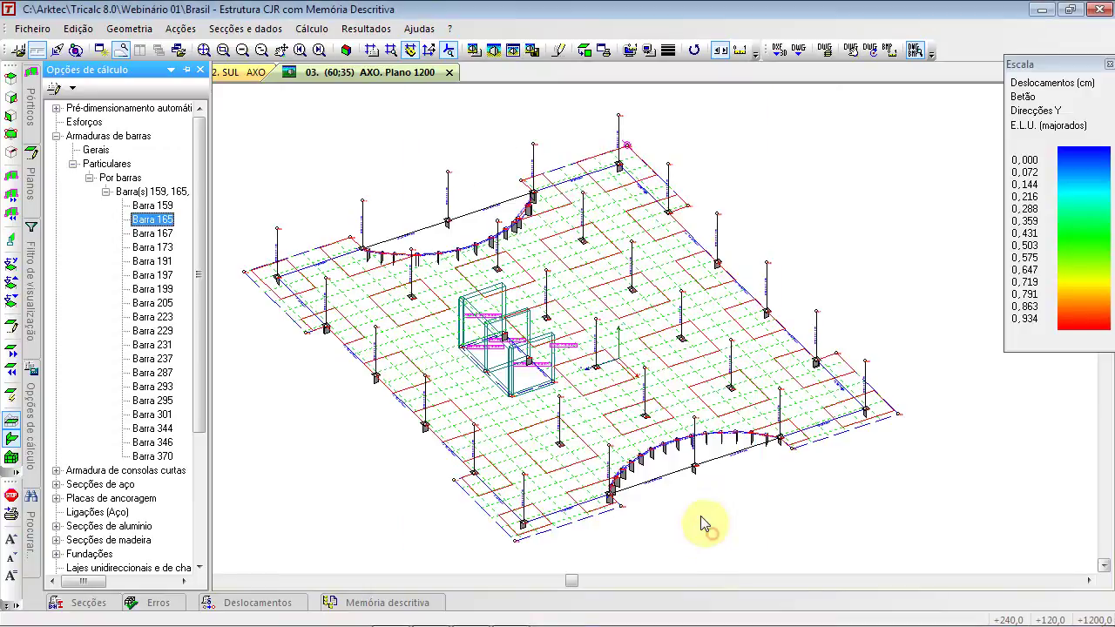
left_click(89, 178)
left_click(73, 163)
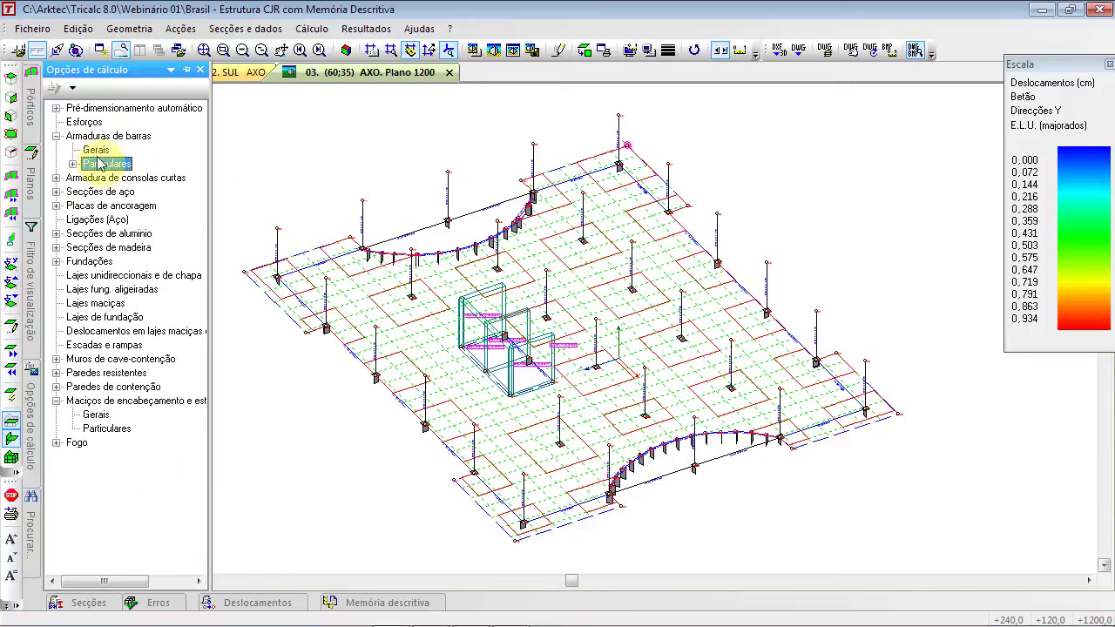
left_click(546, 293)
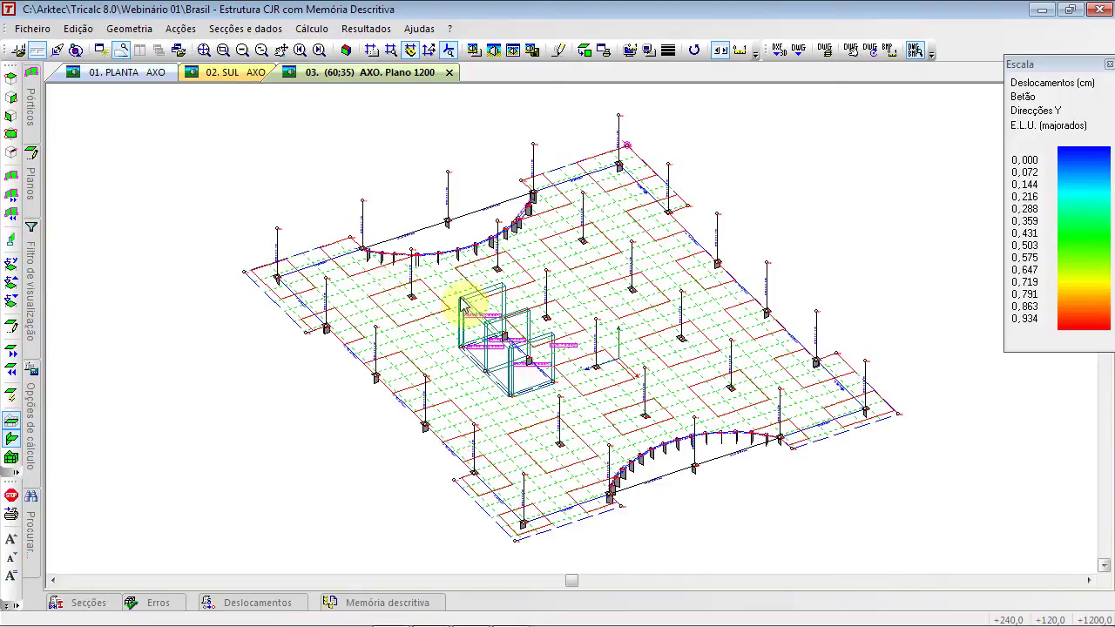
key("alt+Tab")
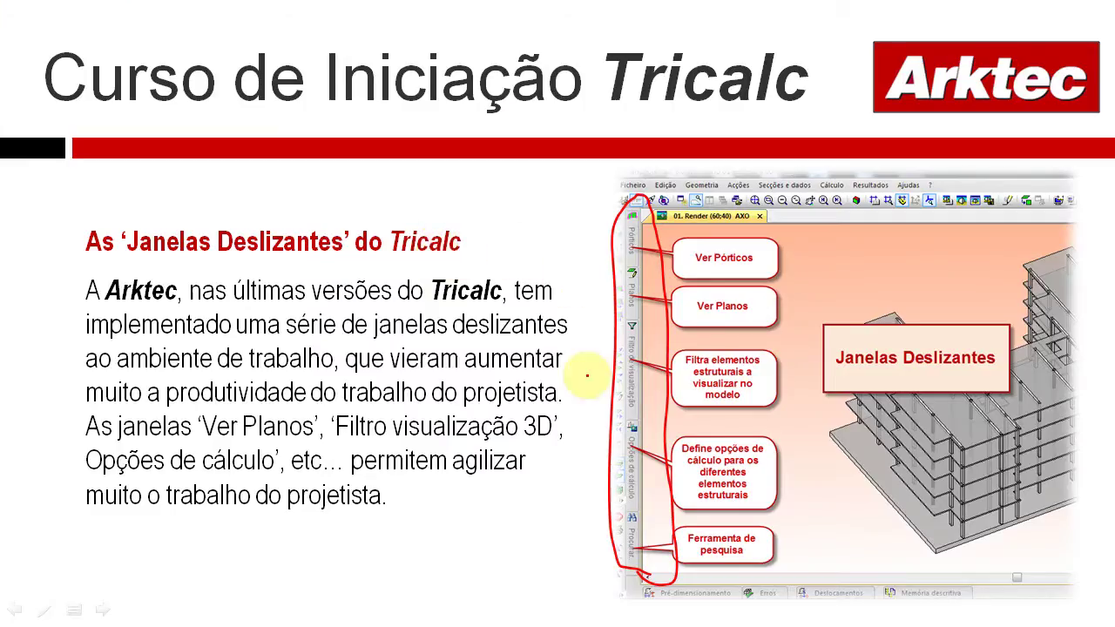
left_click(607, 535)
mouse_move(606, 535)
left_mouse_down()
mouse_move(671, 566)
mouse_move(608, 527)
left_mouse_up()
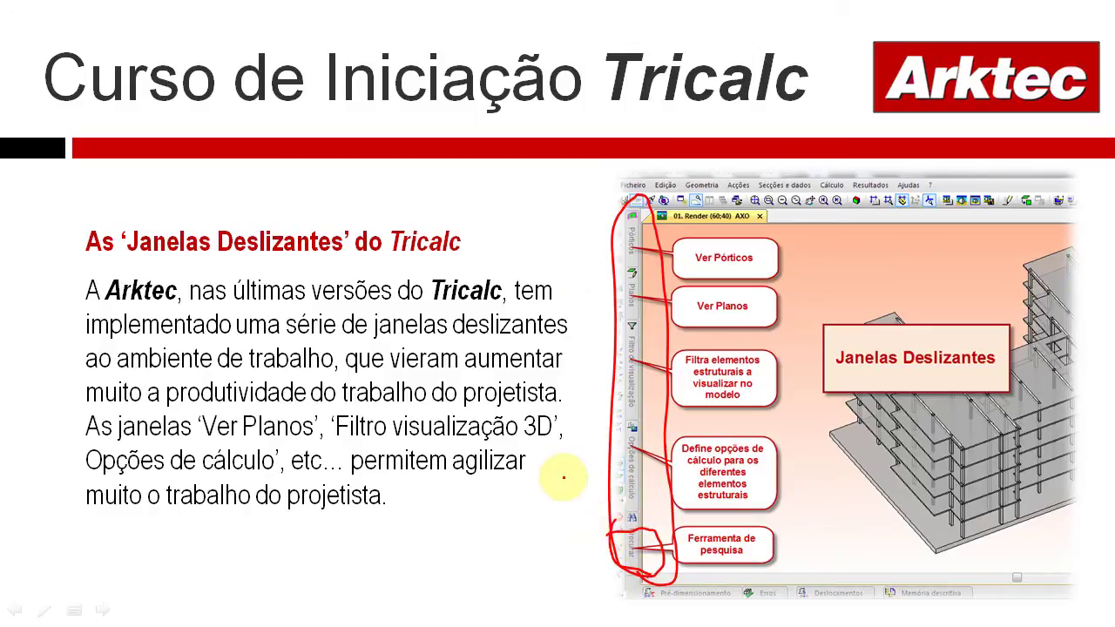
key("alt+Tab")
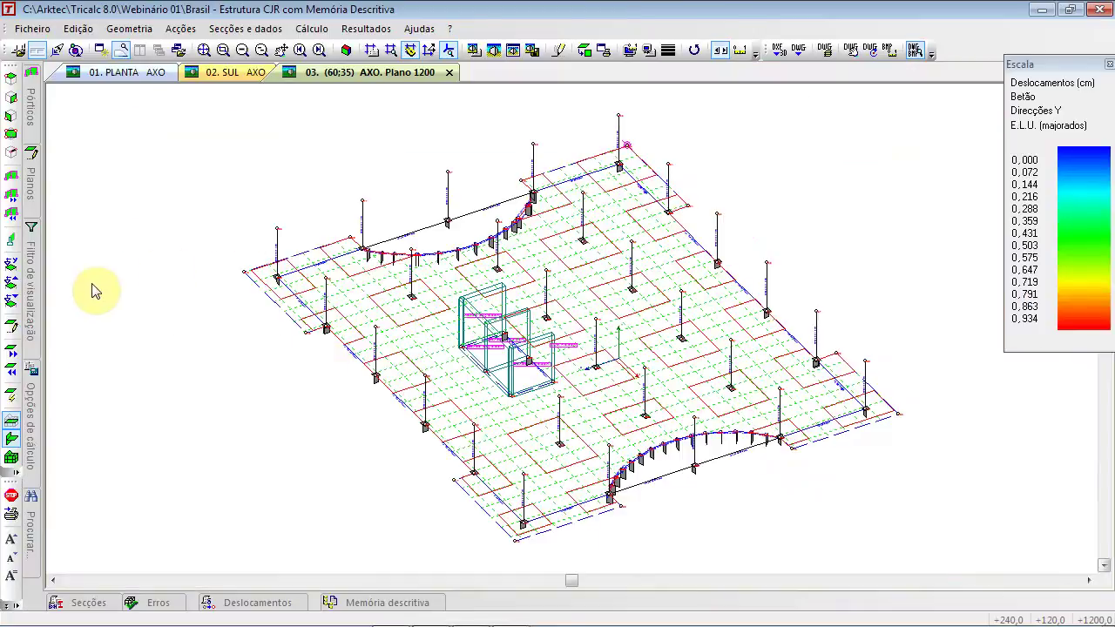
Deactivate the work plane to show the whole structure and locate bar number 12 in the model
left_click(28, 526)
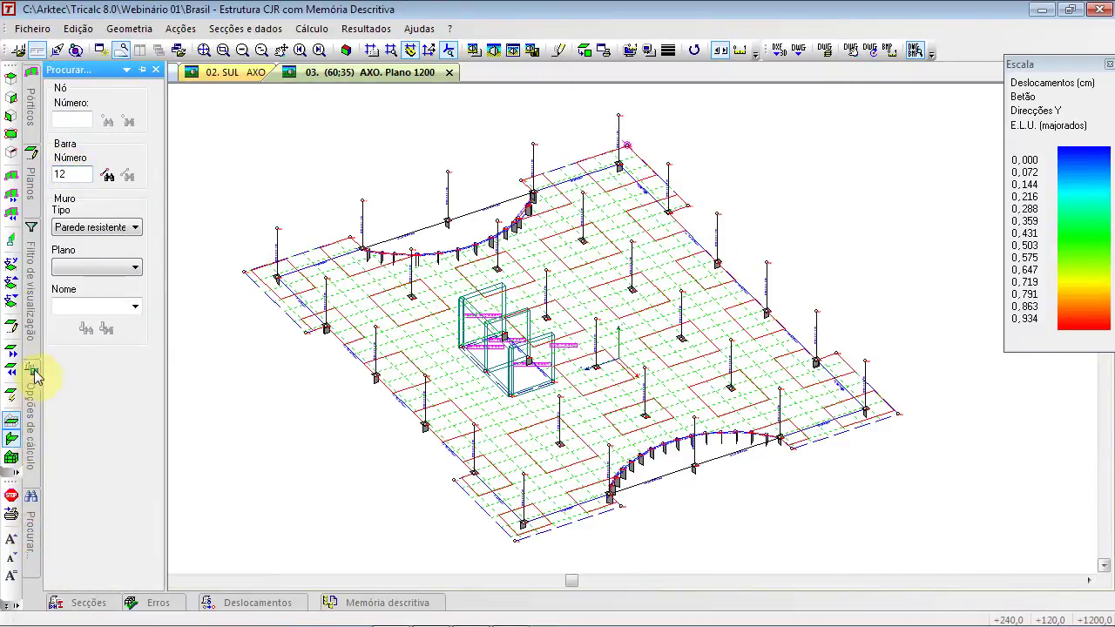
left_click(31, 427)
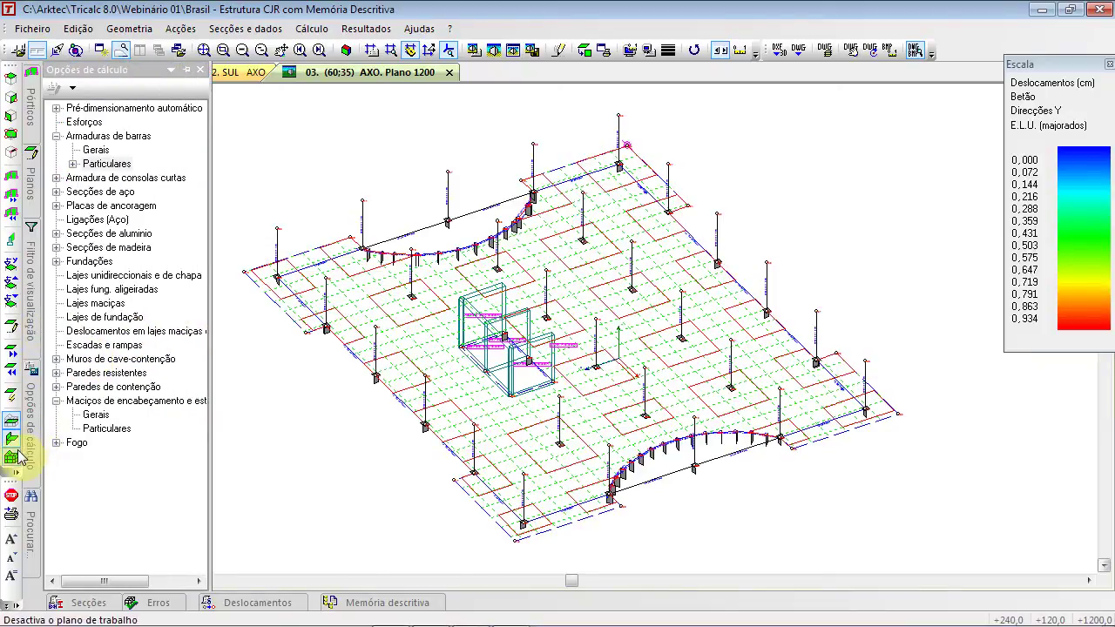
left_click(12, 443)
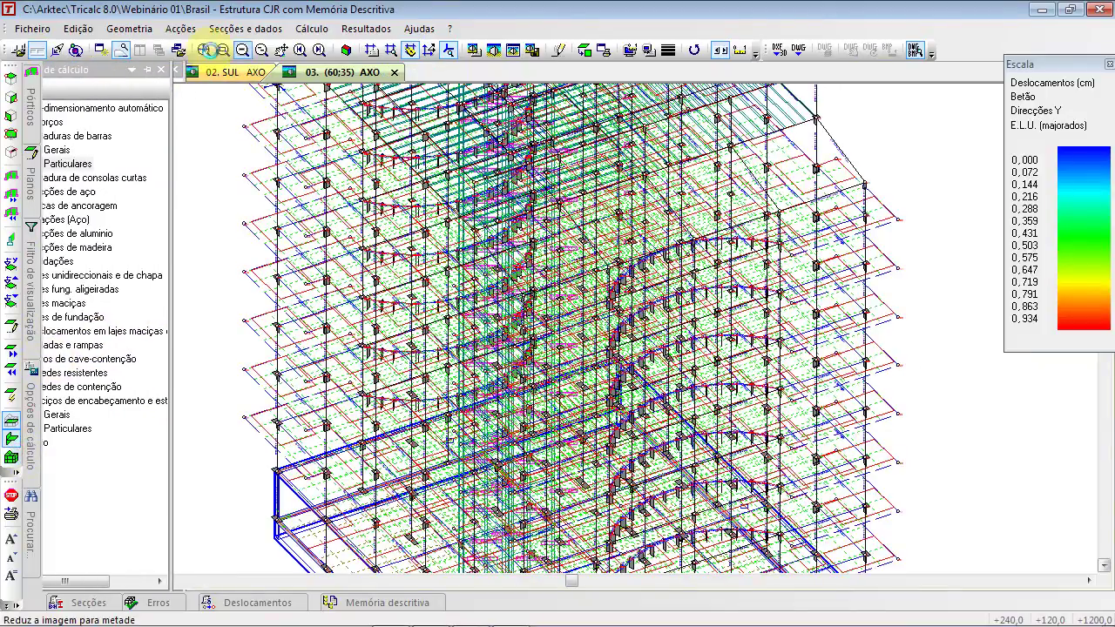
left_click(204, 50)
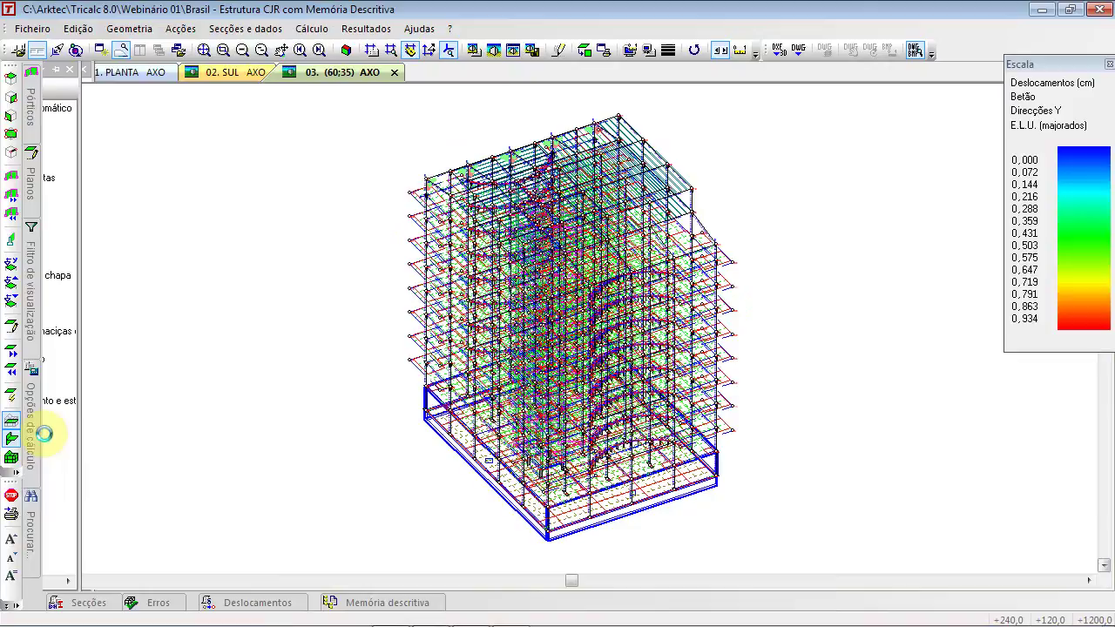
left_click(32, 520)
left_click(107, 175)
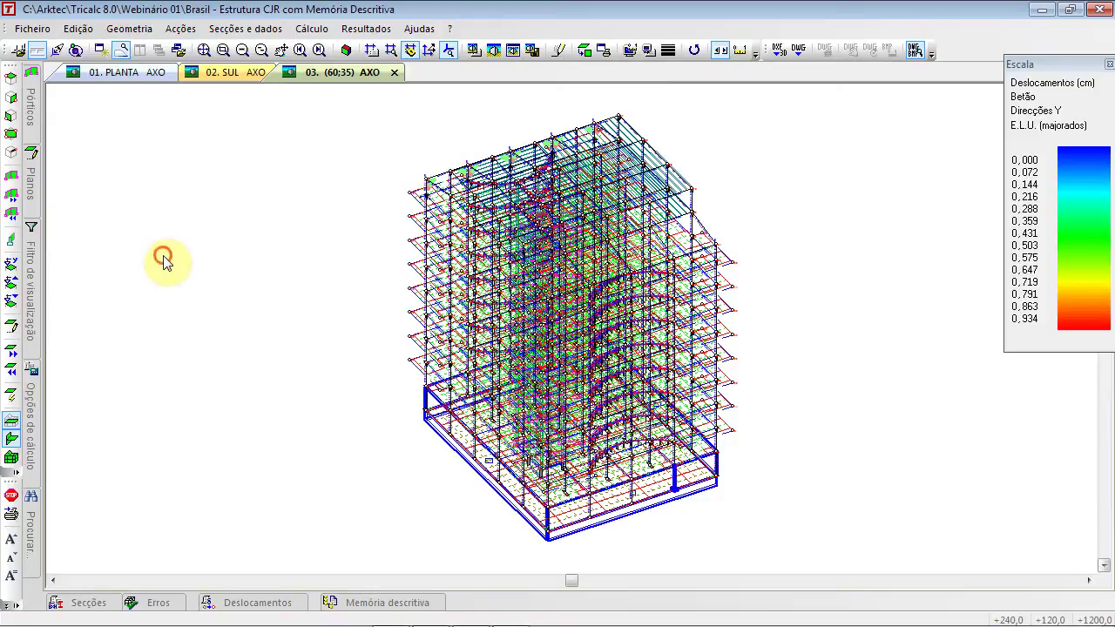
key("alt+Tab")
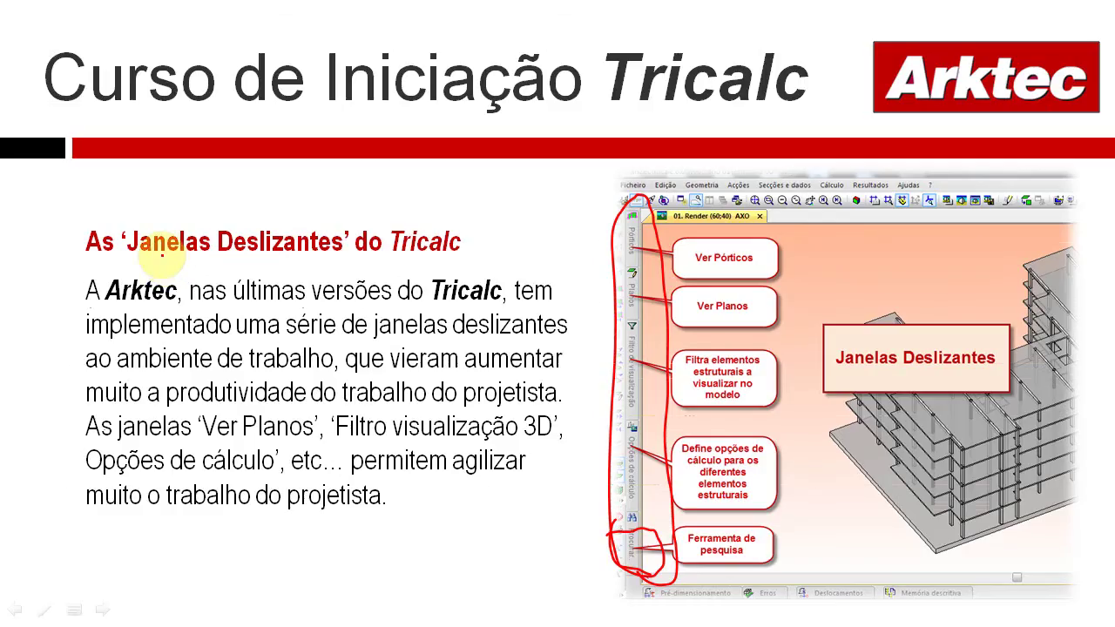
left_click(162, 250)
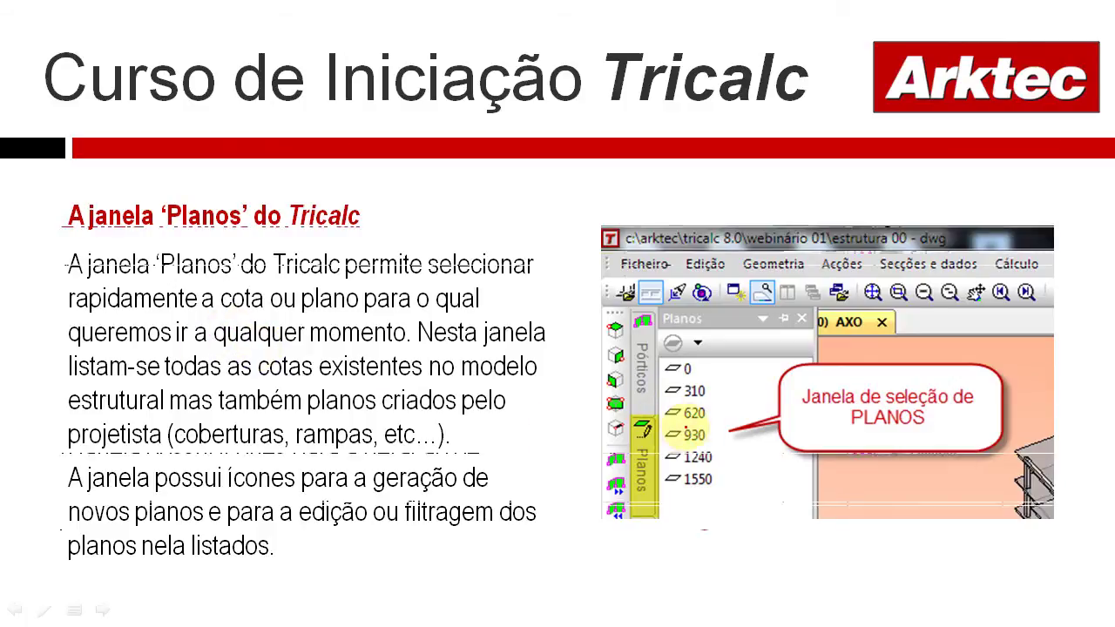
left_click(686, 426)
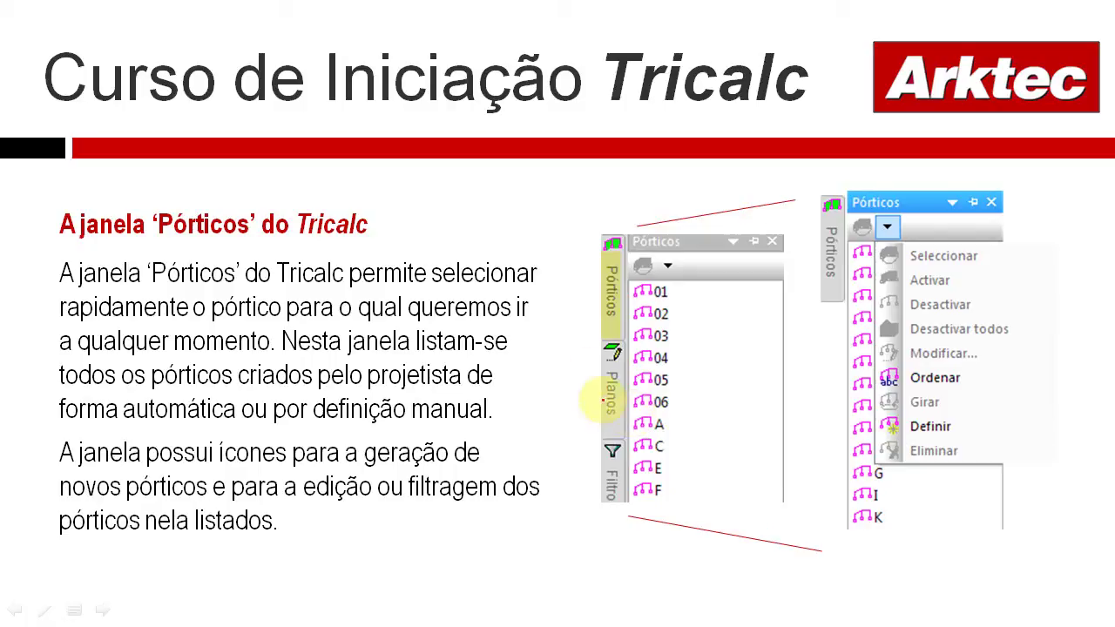
mouse_move(636, 298)
left_mouse_down()
mouse_move(611, 277)
mouse_move(660, 294)
left_mouse_up()
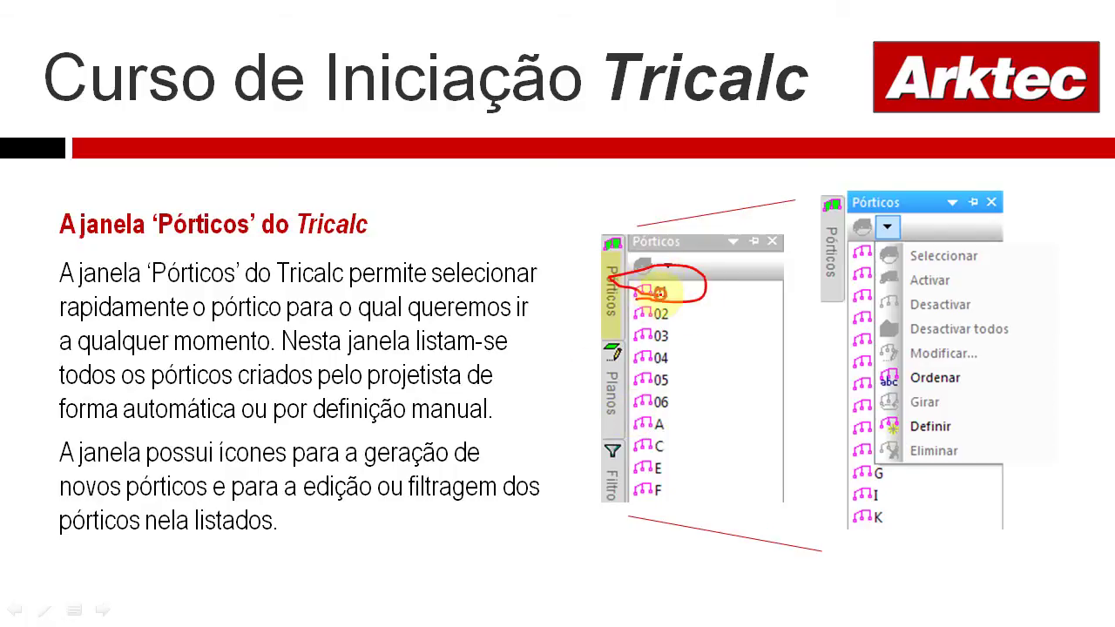
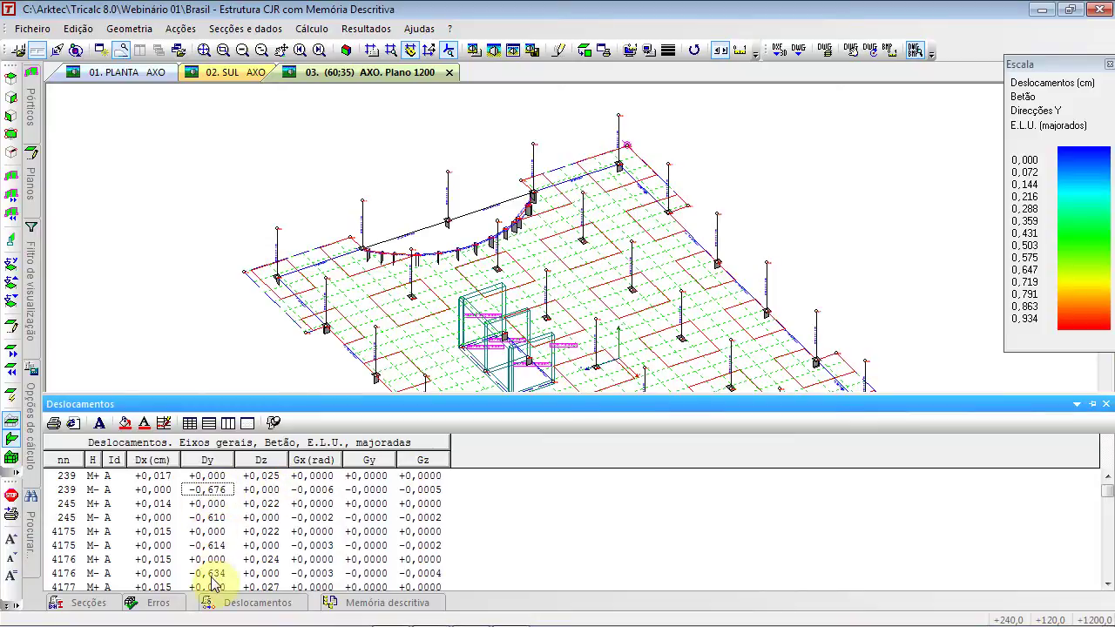
Examine the listing of nodal displacements for the 1200 plane, including the Dy values
left_click(194, 287)
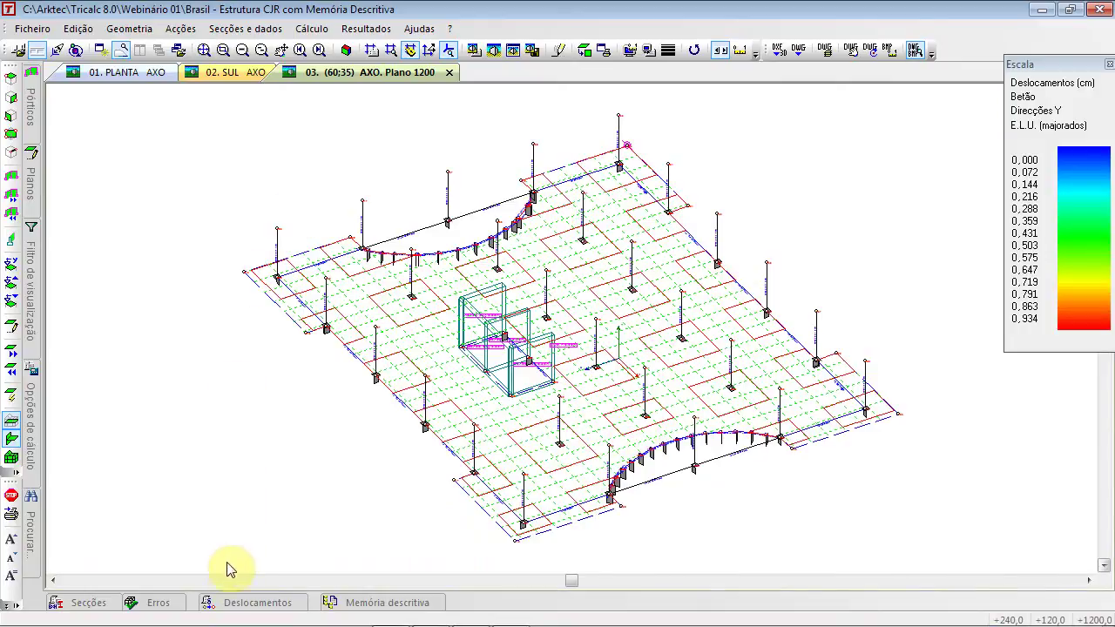
mouse_move(230, 604)
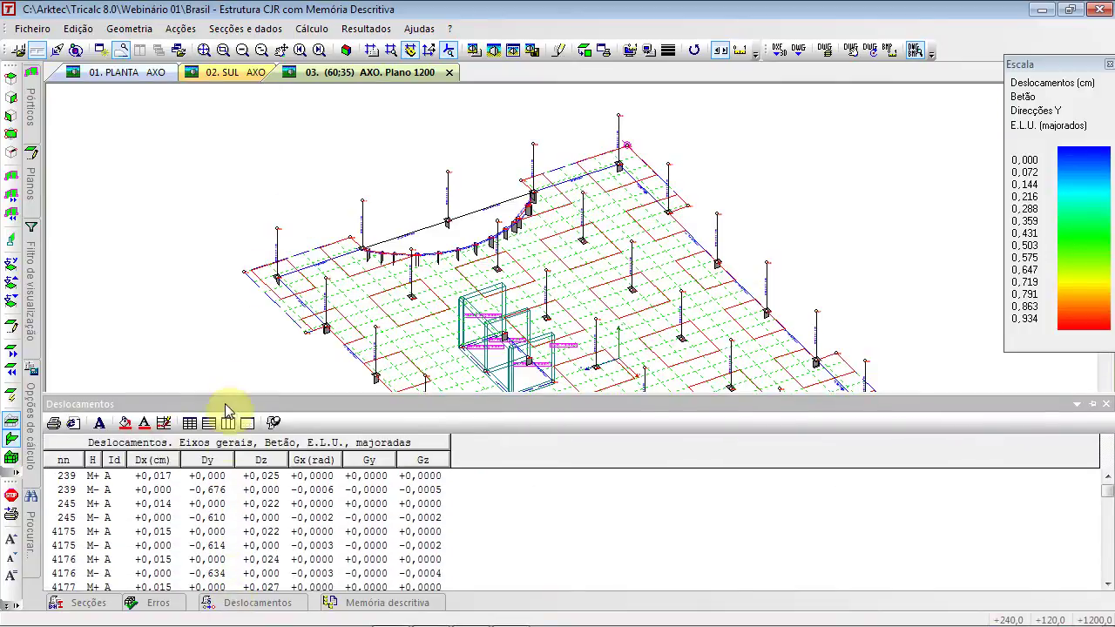
left_click(210, 561)
scroll(214, 566, "down", 10)
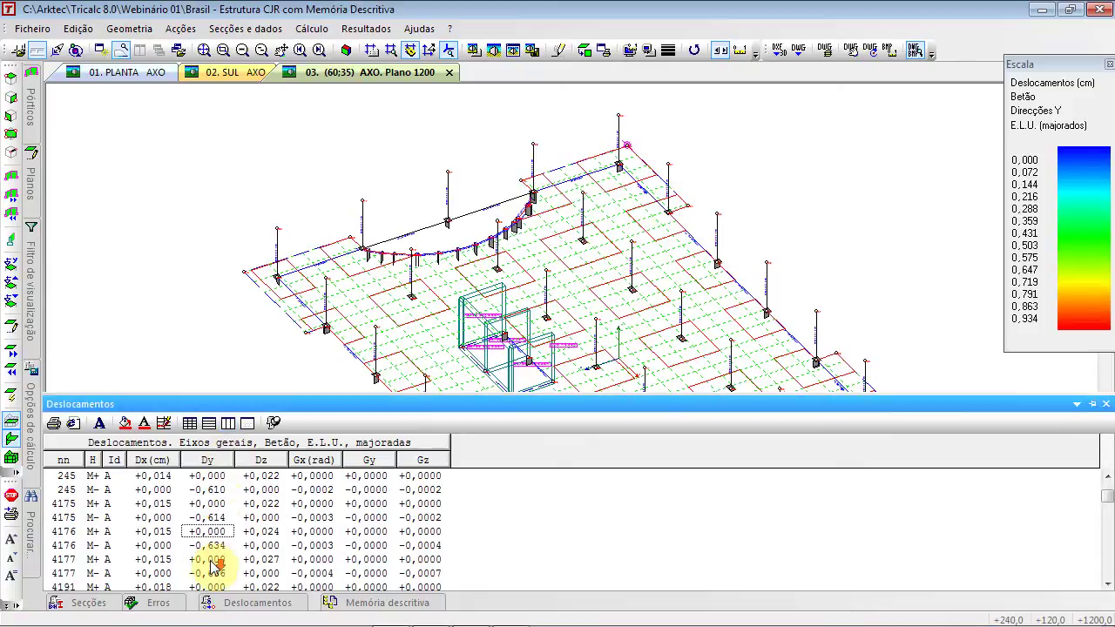
scroll(218, 557, "down", 2)
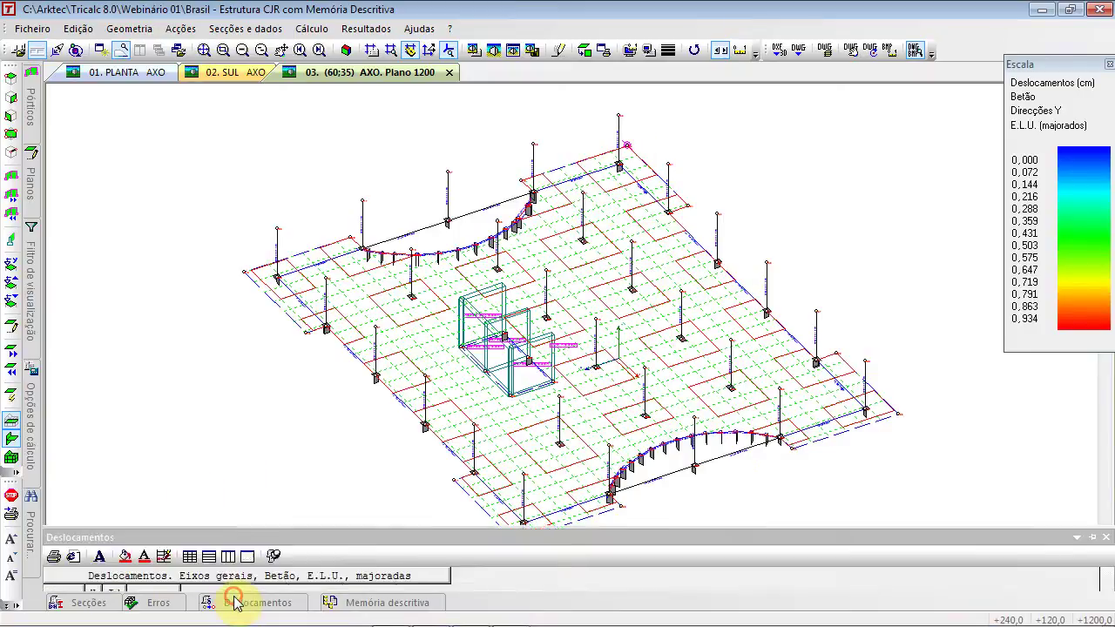
Clear the nodal displacements listing and recheck its window after opening the Memória descritiva window
mouse_move(236, 603)
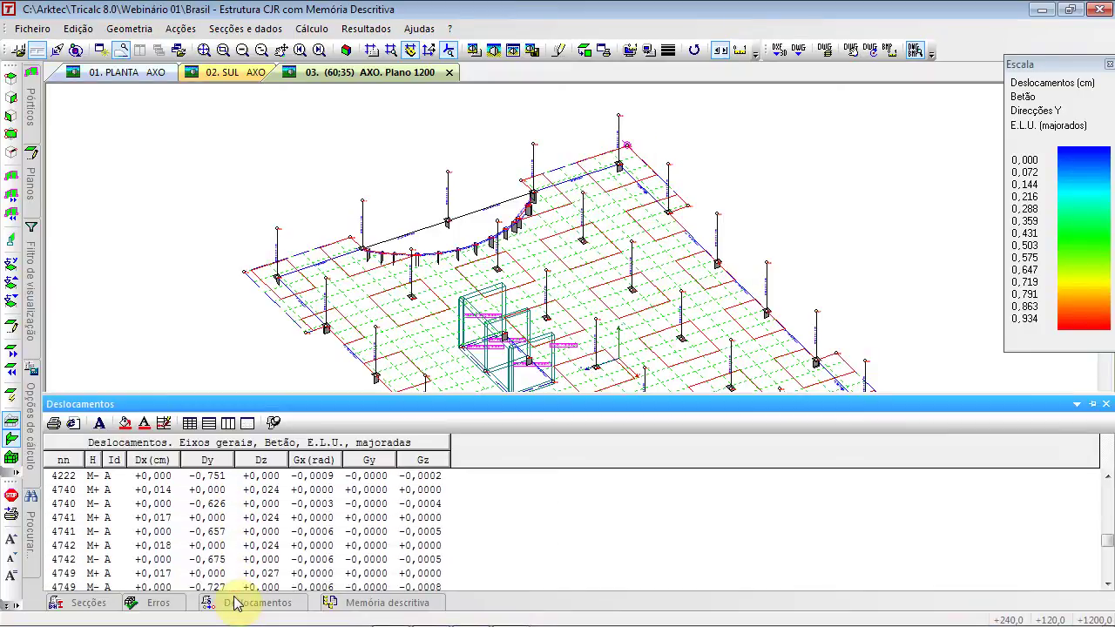
right_click(234, 514)
left_click(274, 520)
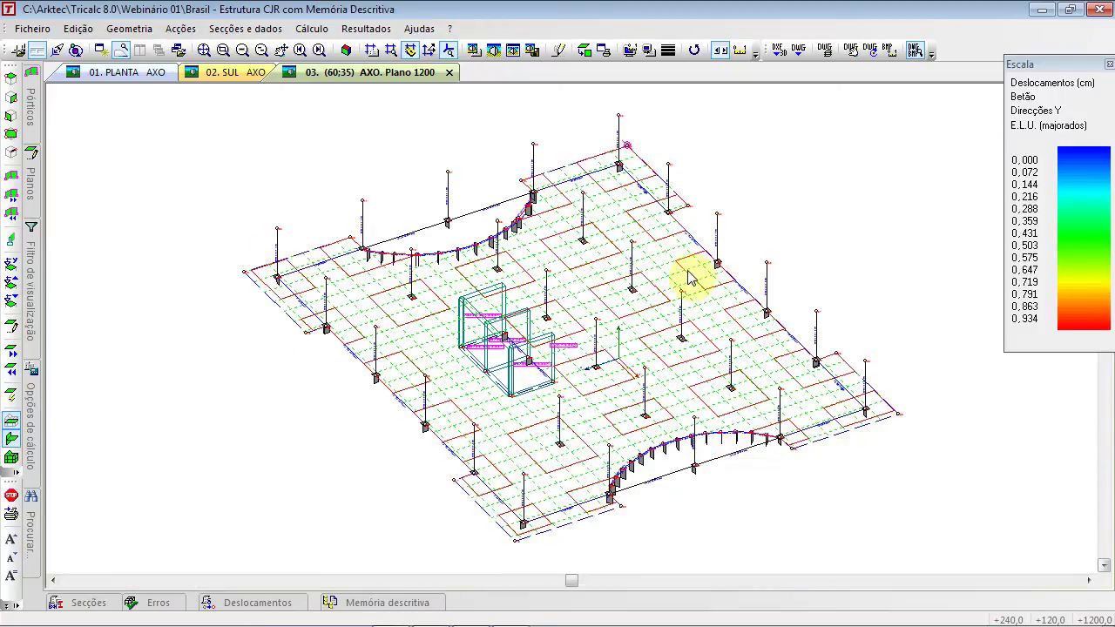
left_click(365, 606)
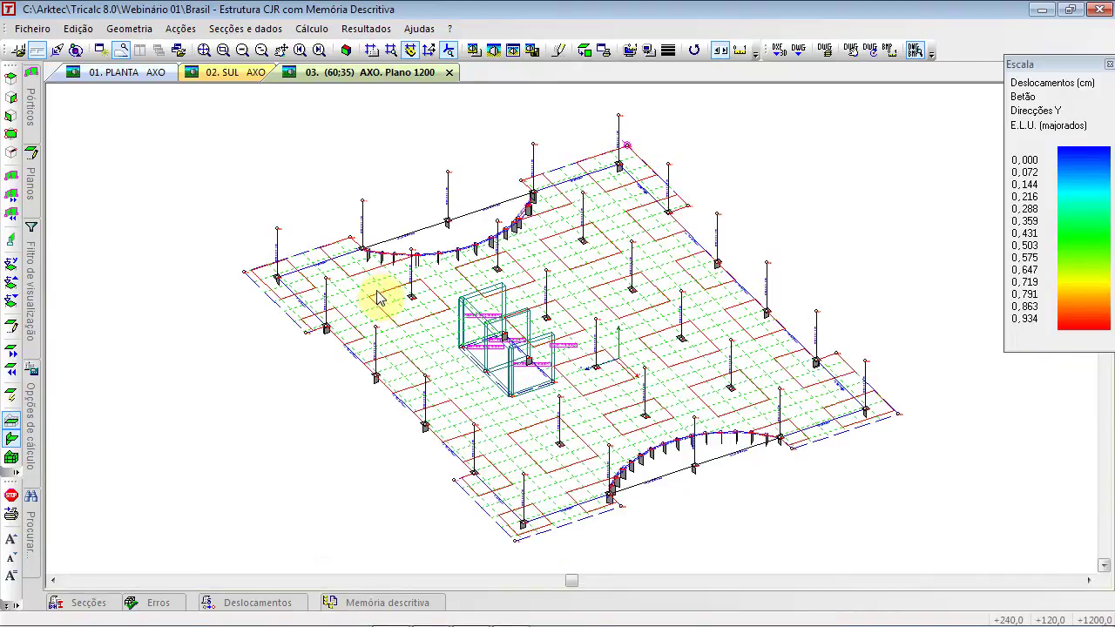
left_click(295, 603)
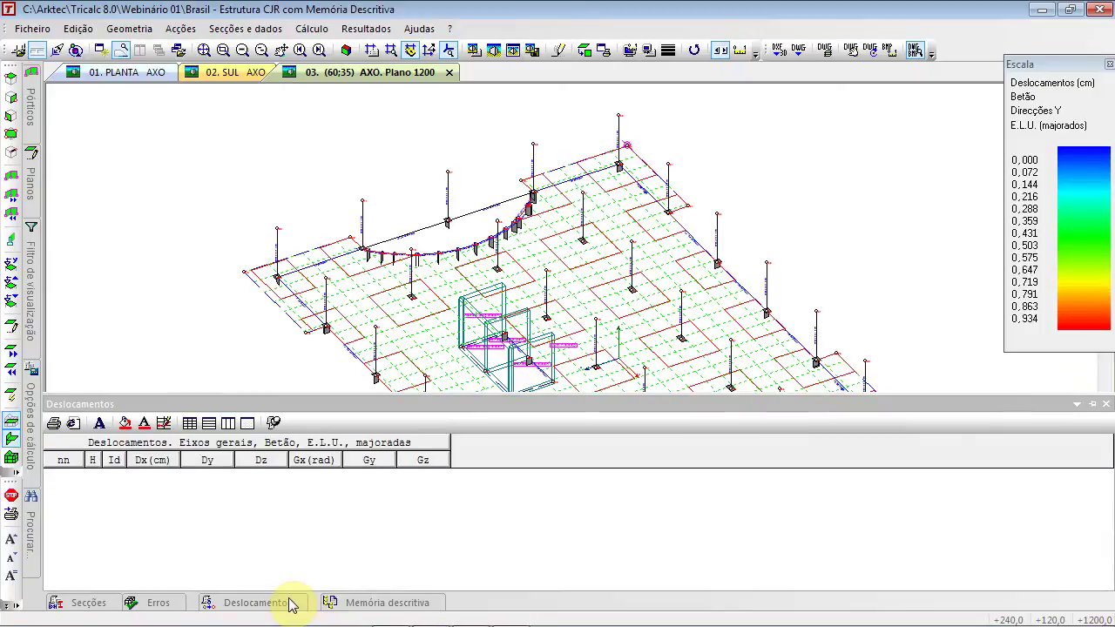
Look over the Erros and Secções windows and the result listings available for the structure
left_click(154, 604)
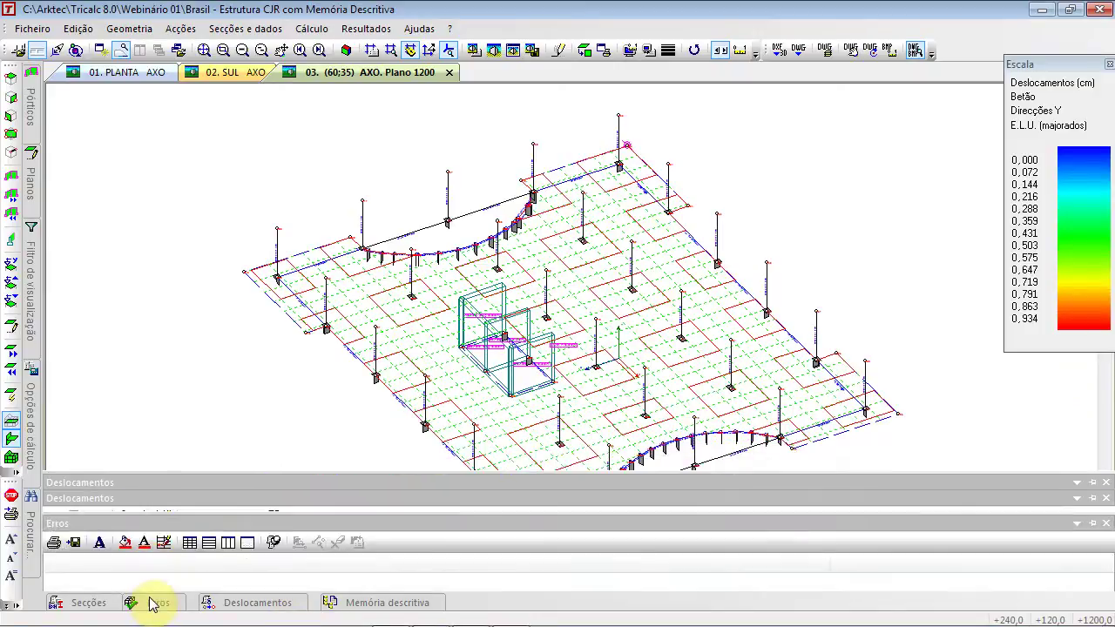
left_click(88, 603)
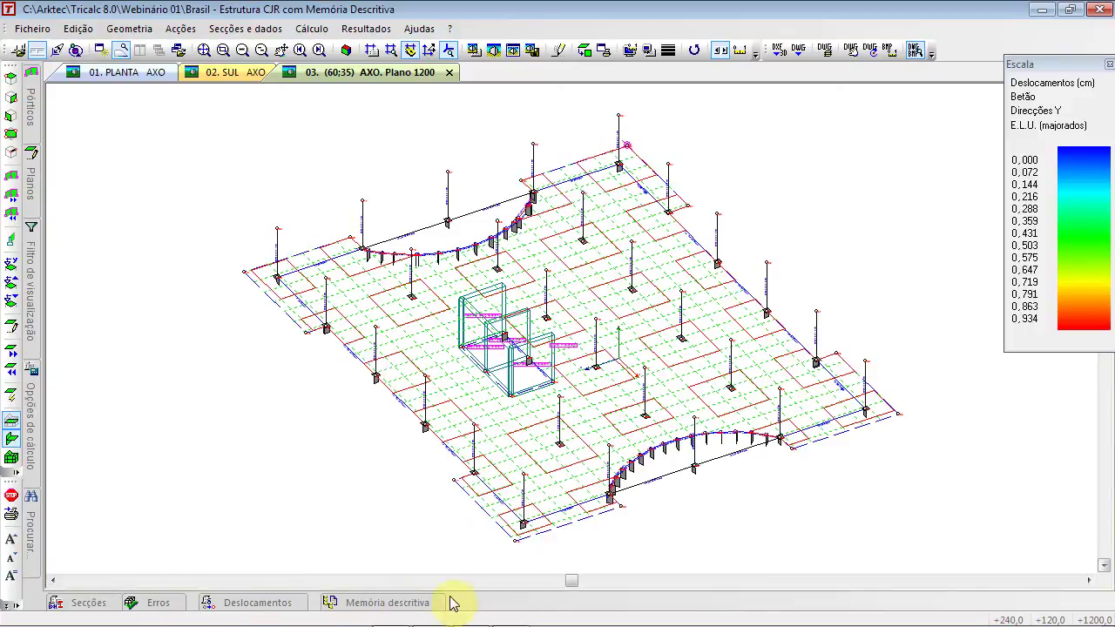
left_click(366, 29)
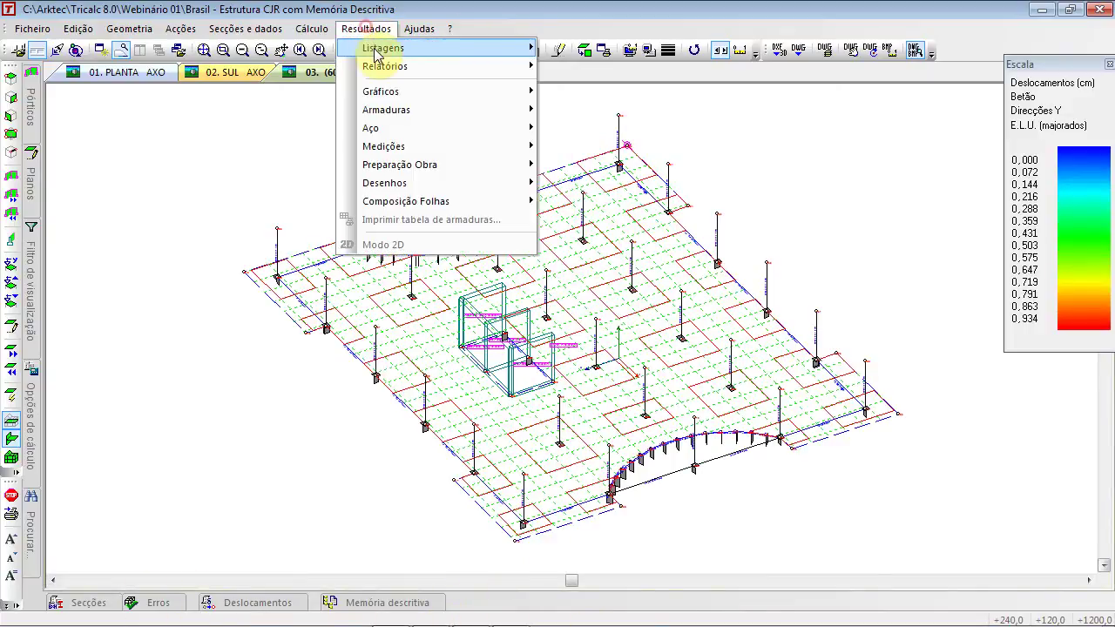
mouse_move(440, 54)
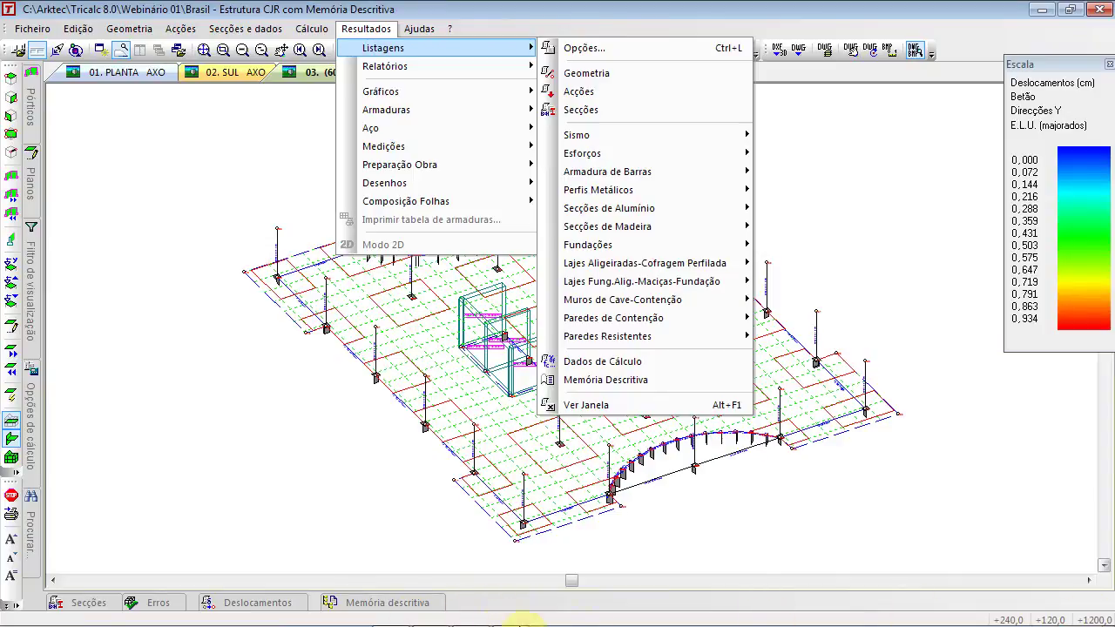
left_click(921, 424)
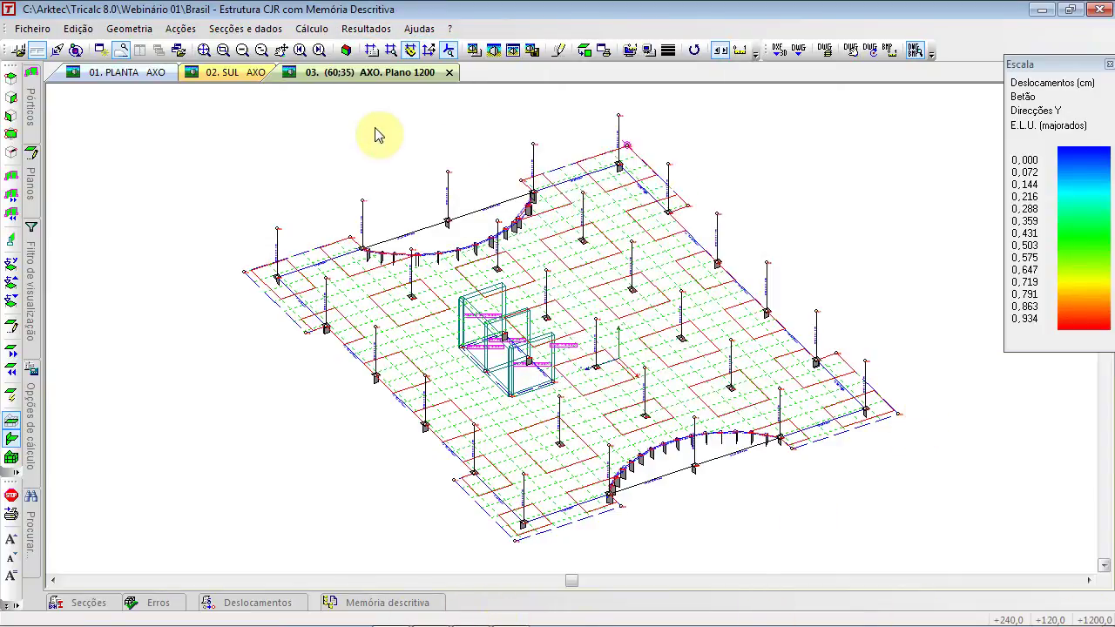
Switch to the PowerPoint presentation and advance to the slide on using the mouse in Tricalc
key("alt+Tab")
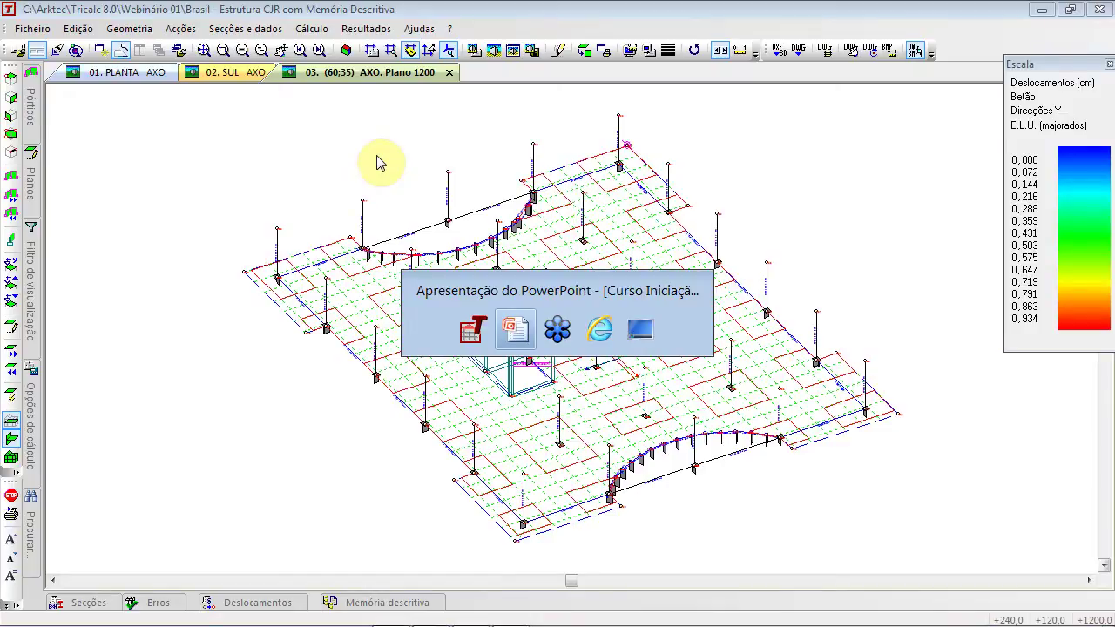
key("Right")
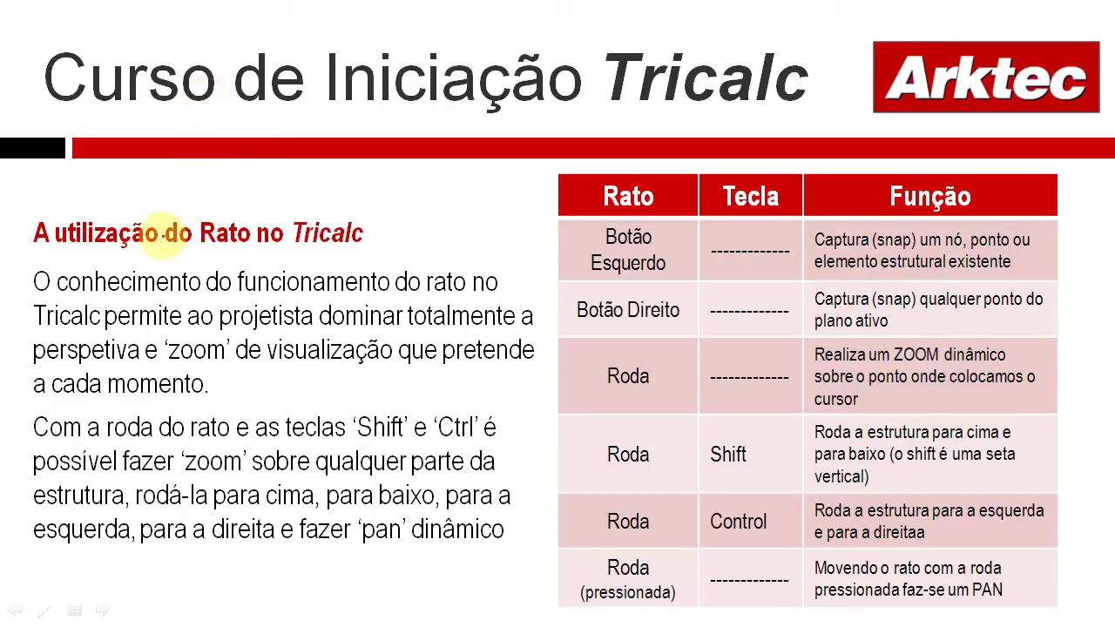
Switch back to Tricalc and open the recent structure dfgdg
key("alt+Tab")
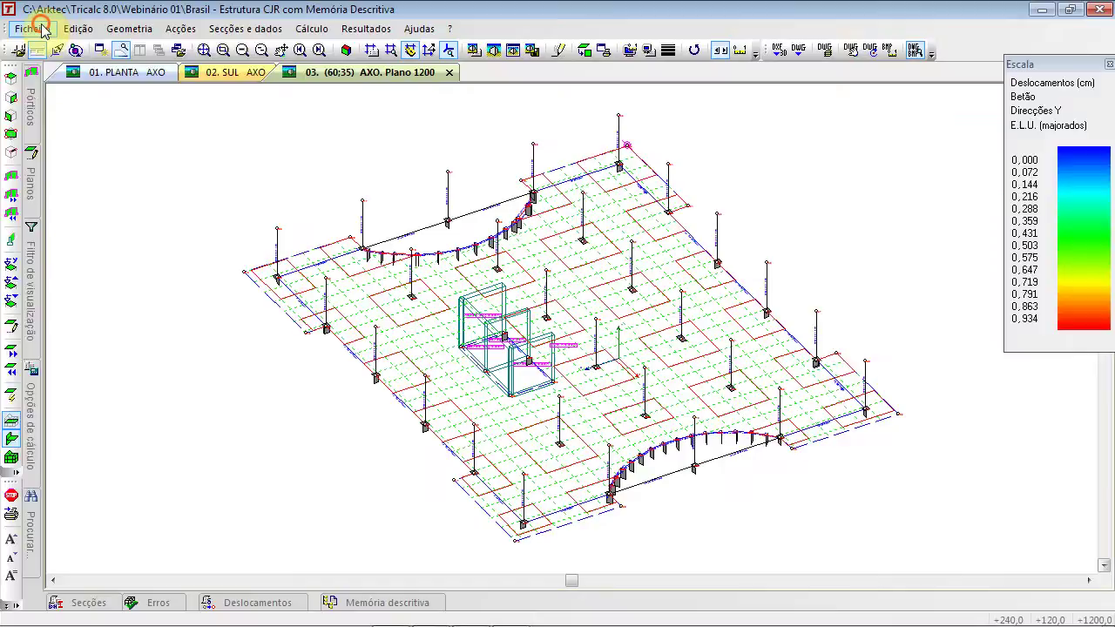
left_click(35, 27)
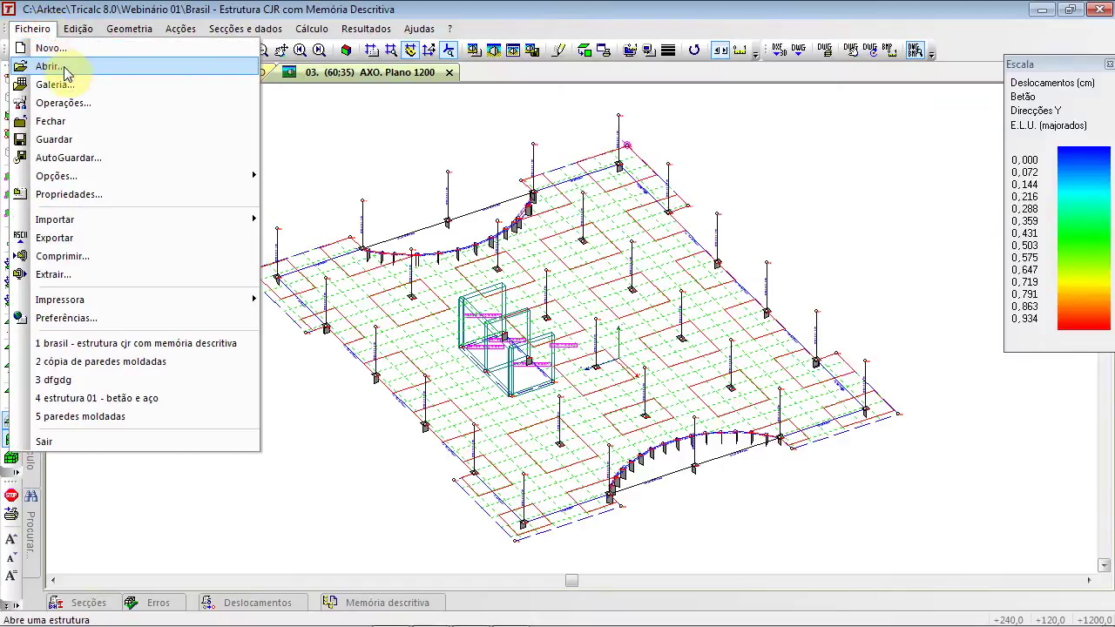
left_click(108, 380)
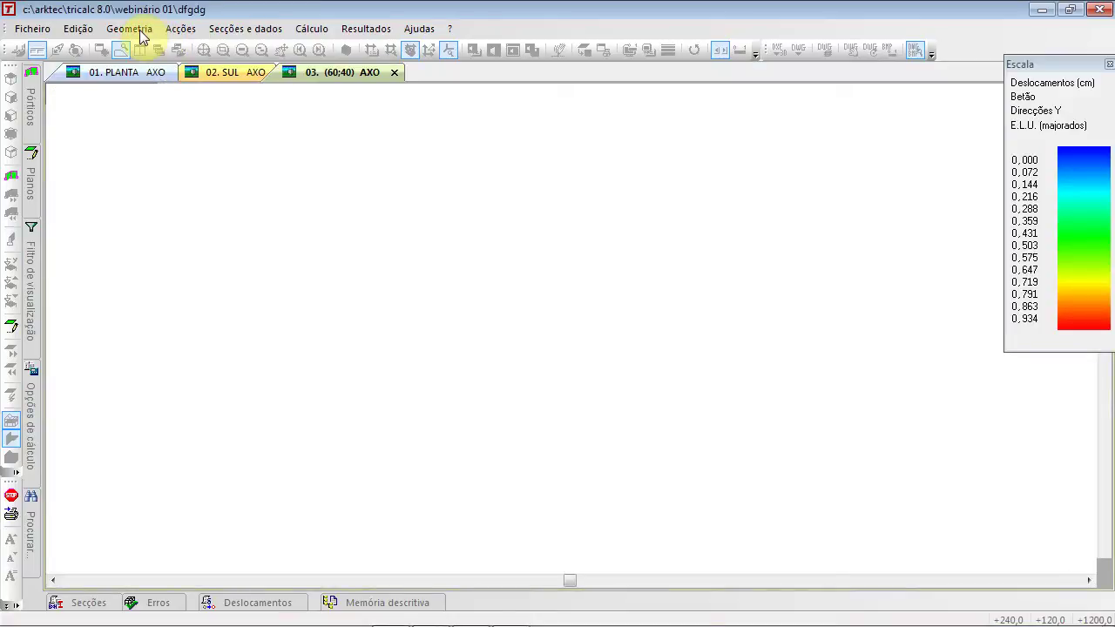
Start a geometric grid (Rede Geométrica) and reduce its Y separations to 300,0;300,0 cm
left_click(130, 28)
left_click(145, 45)
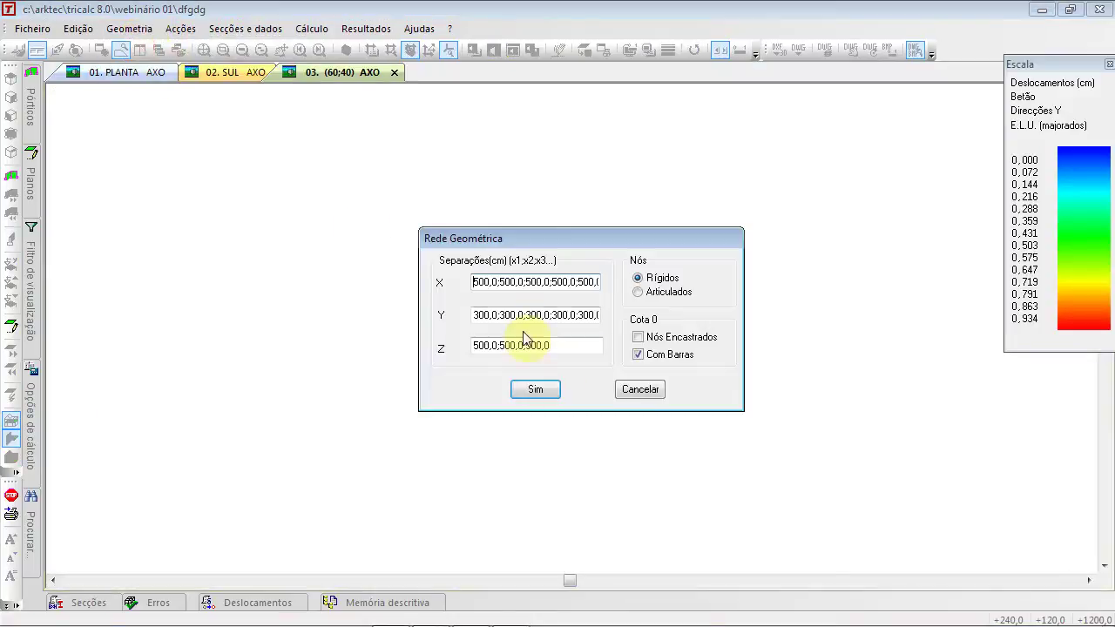
double_click(568, 316)
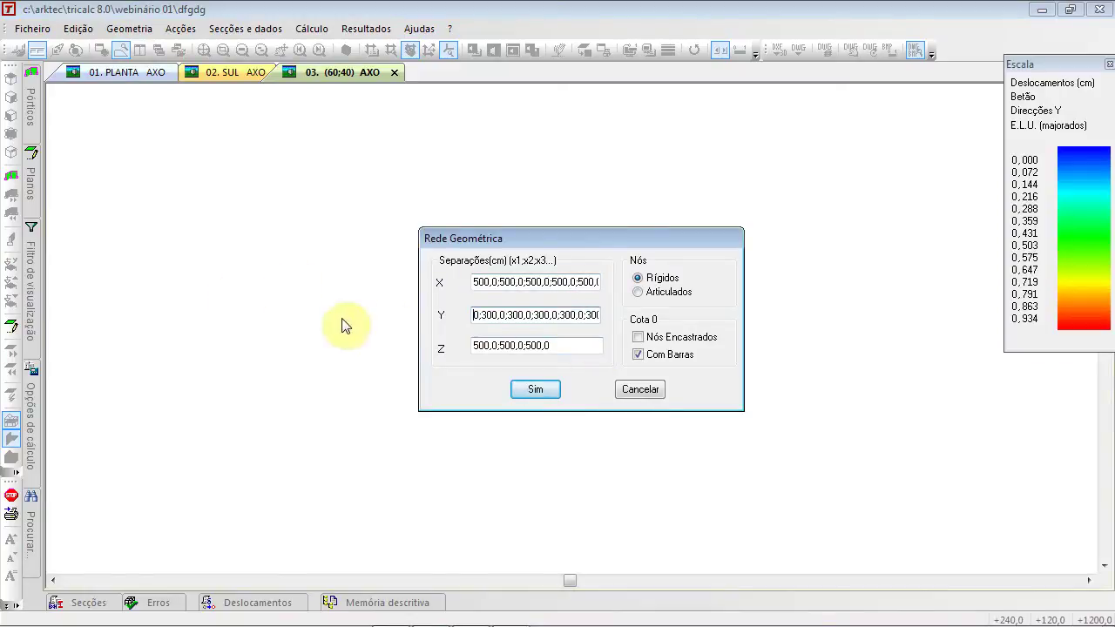
left_click_drag(549, 319, 197, 296)
key("Delete")
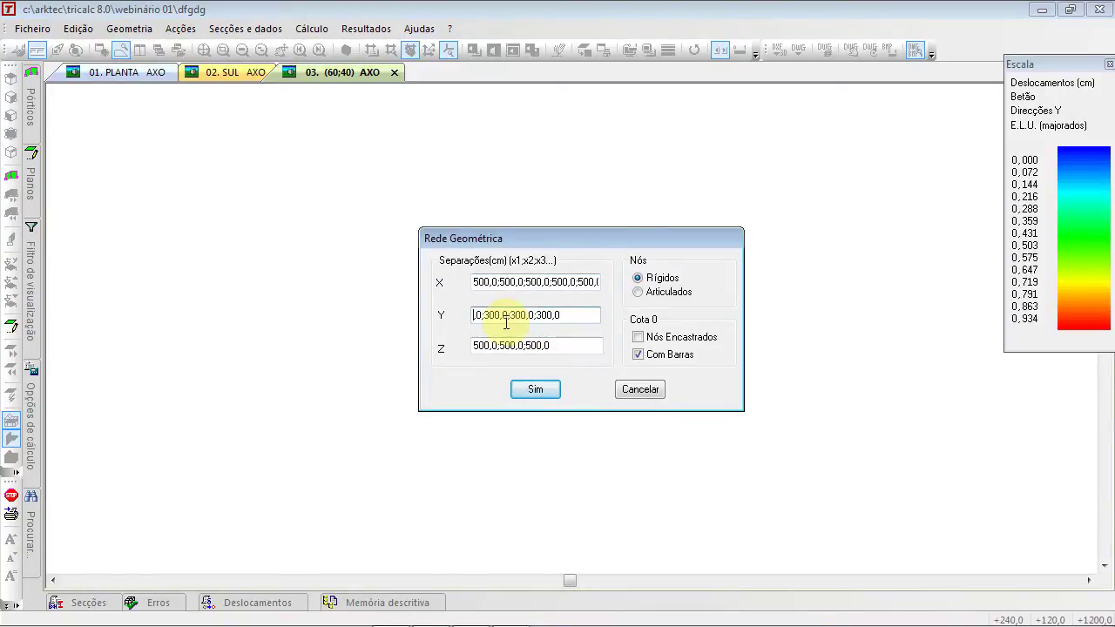
left_click(480, 317)
key("Delete")
key("Delete")
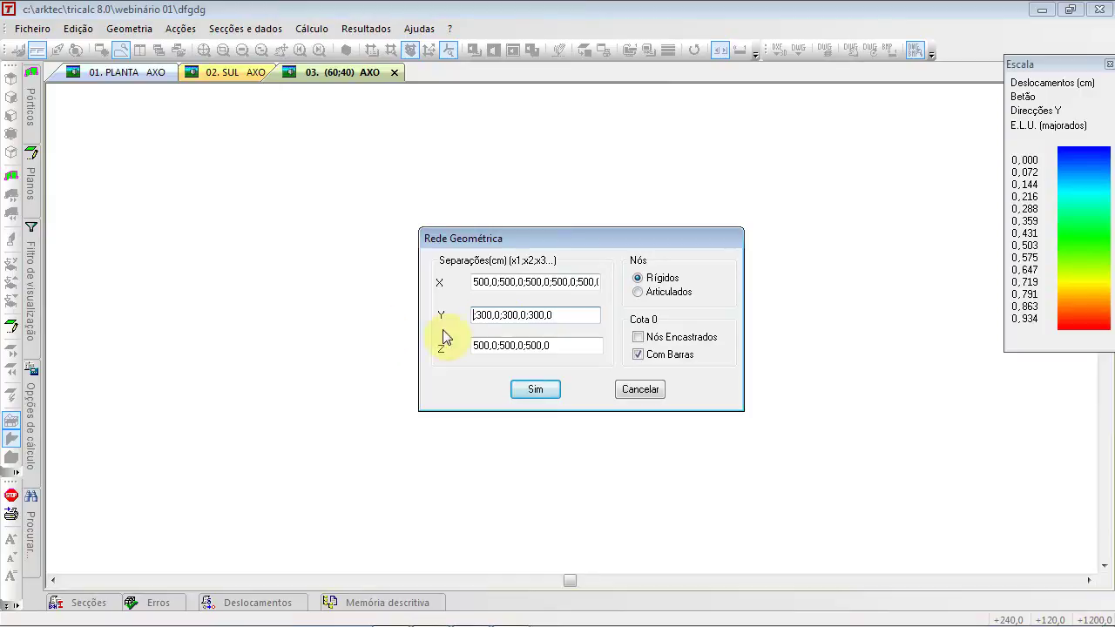
key("Delete")
key("Delete")
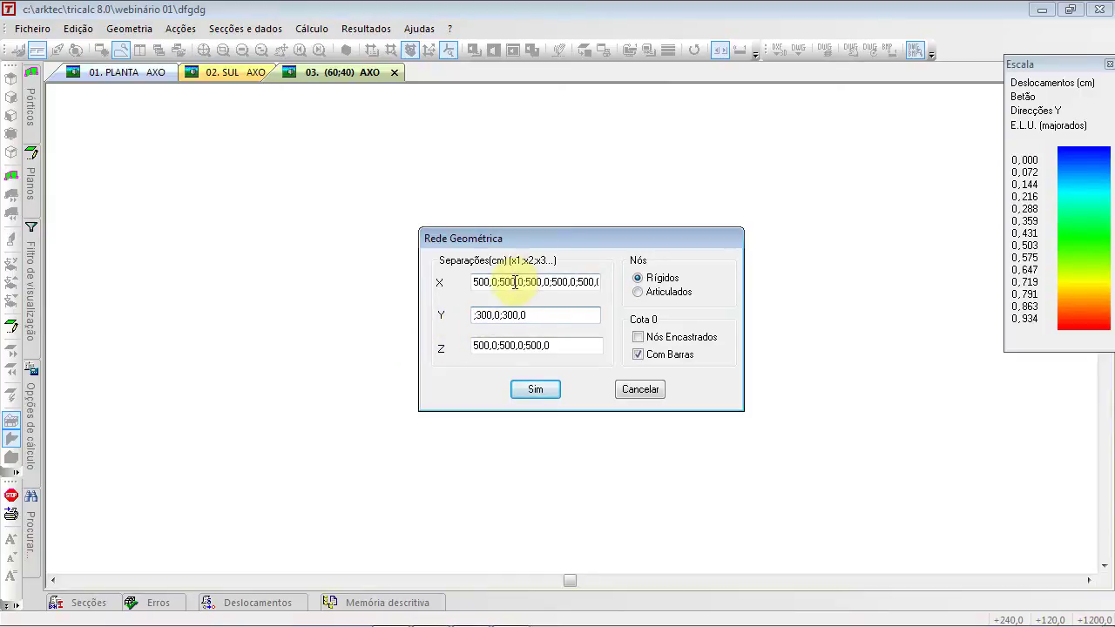
Set the grid's X separations to 500,0;500,0 cm, generate it, and show the frame in axonometric view
left_click_drag(525, 283, 232, 279)
key("Delete")
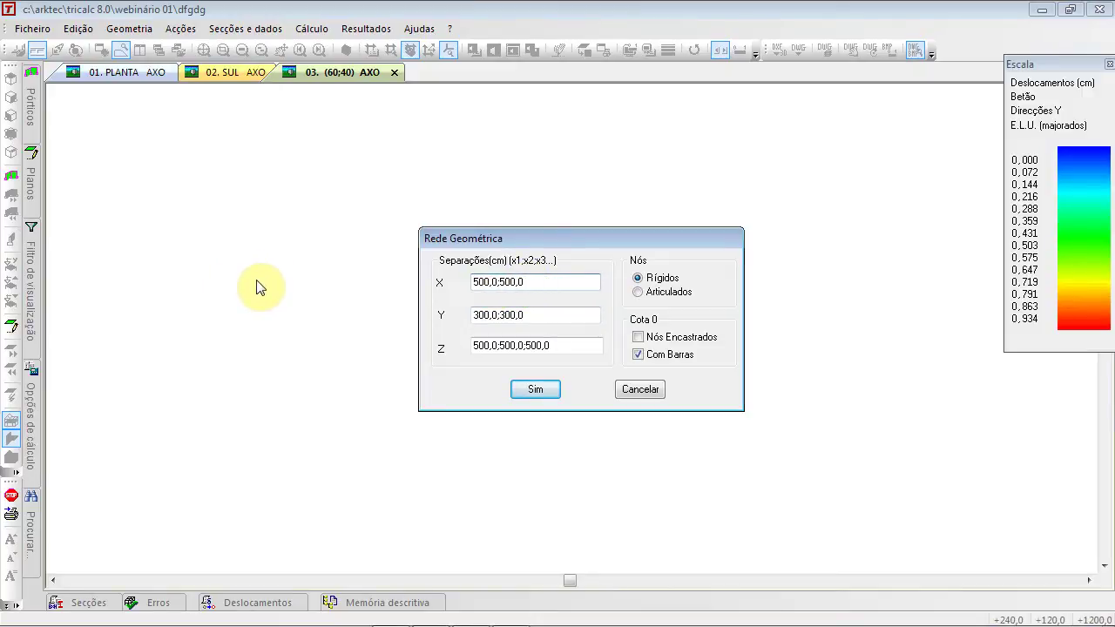
left_click(554, 391)
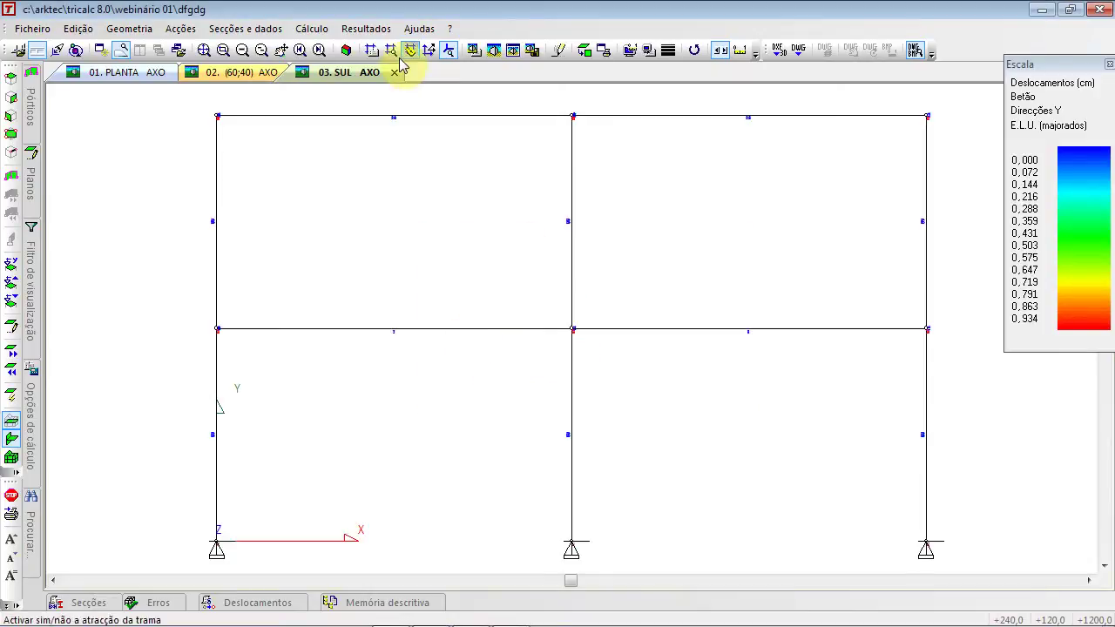
left_click(347, 50)
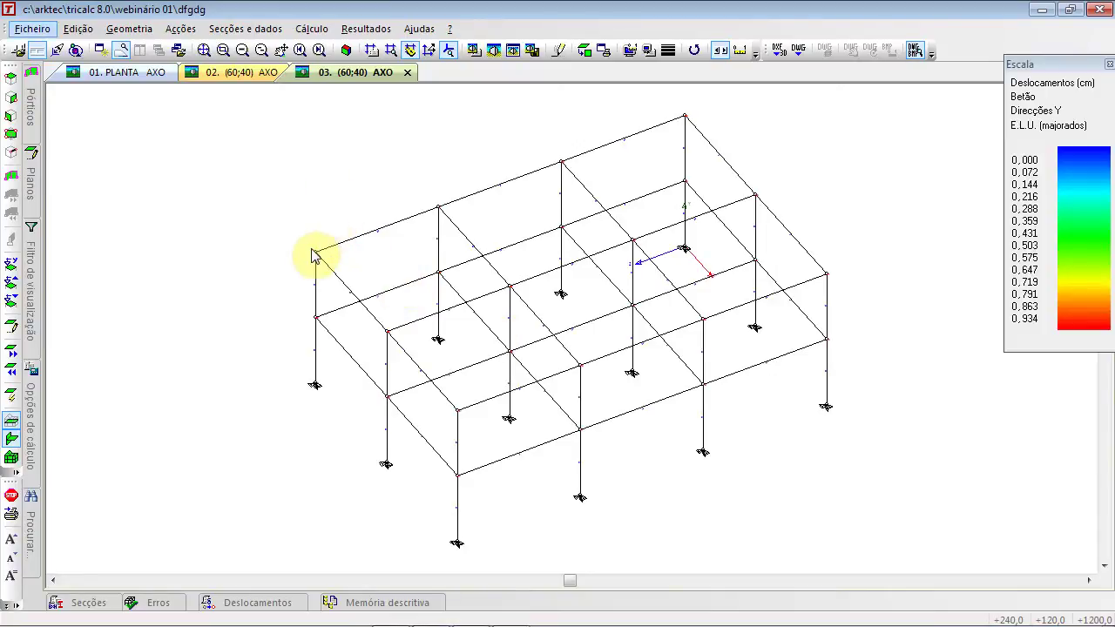
Renumber the structure and pre-dimension the sections of its bars automatically
left_click(247, 29)
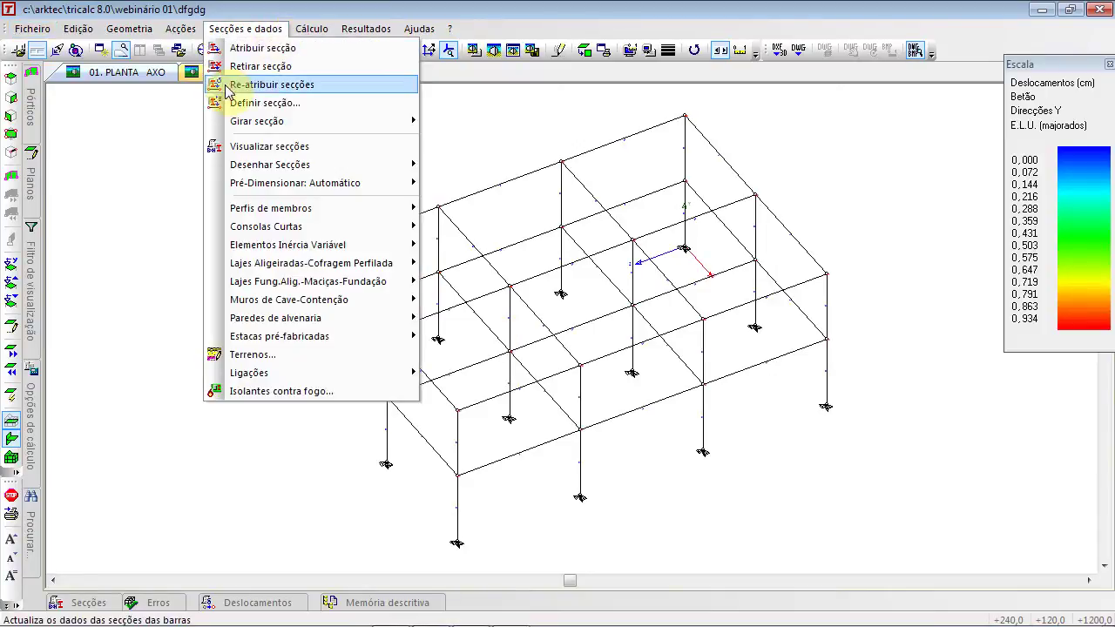
mouse_move(133, 32)
left_click(143, 103)
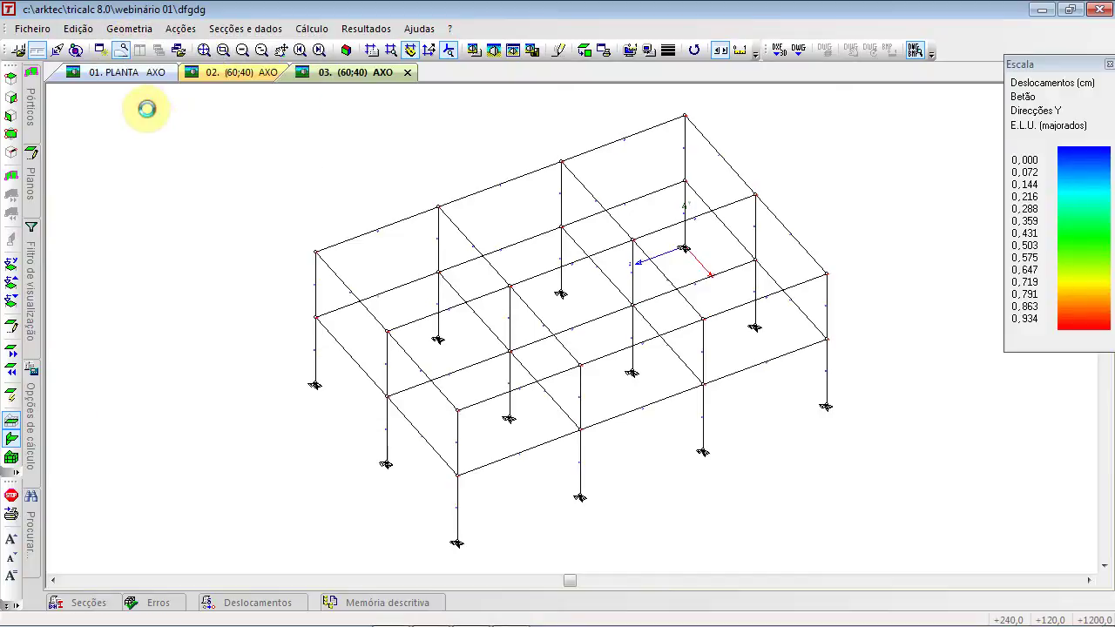
left_click(224, 31)
mouse_move(262, 183)
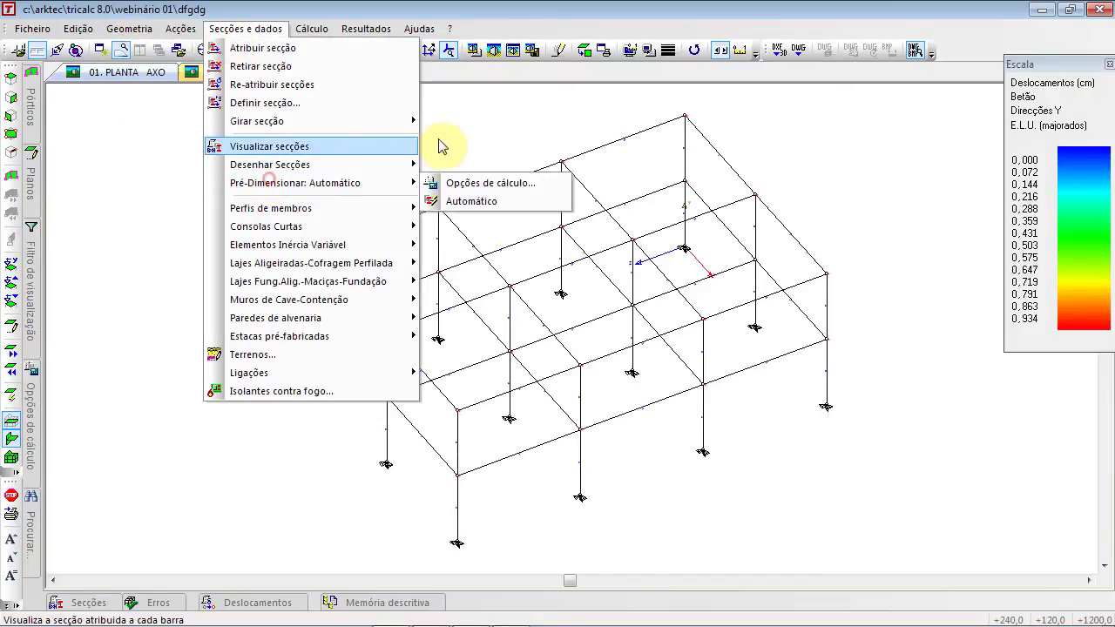
left_click(474, 203)
Render the frame as solids and overlay its nodes, bar axes and section labels on the rendering
left_click(513, 53)
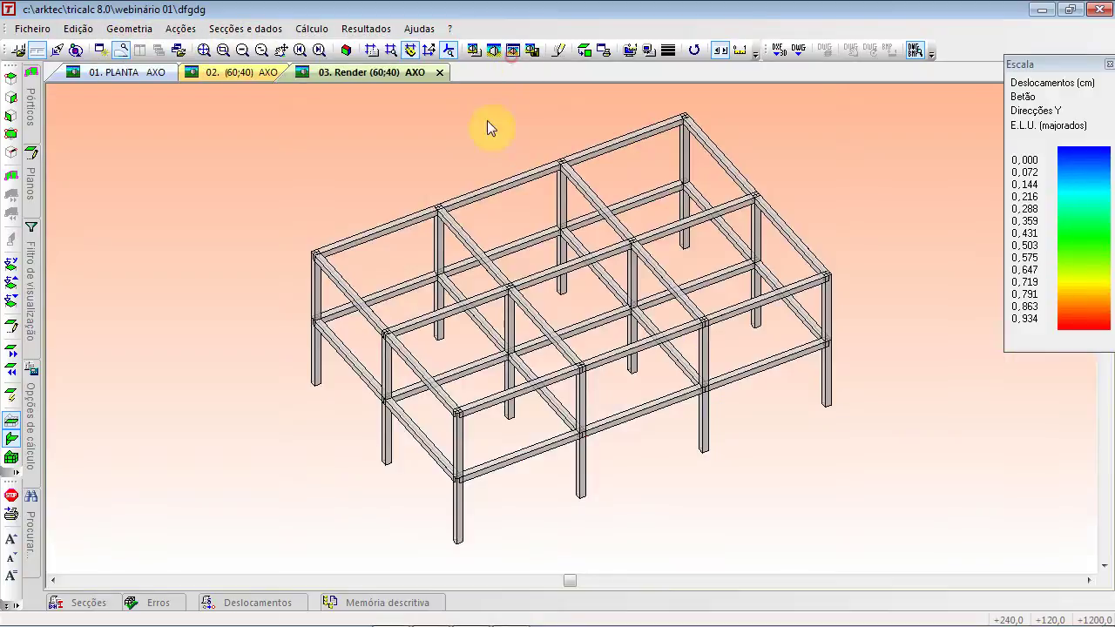
left_click(476, 51)
left_click(427, 309)
left_click(662, 486)
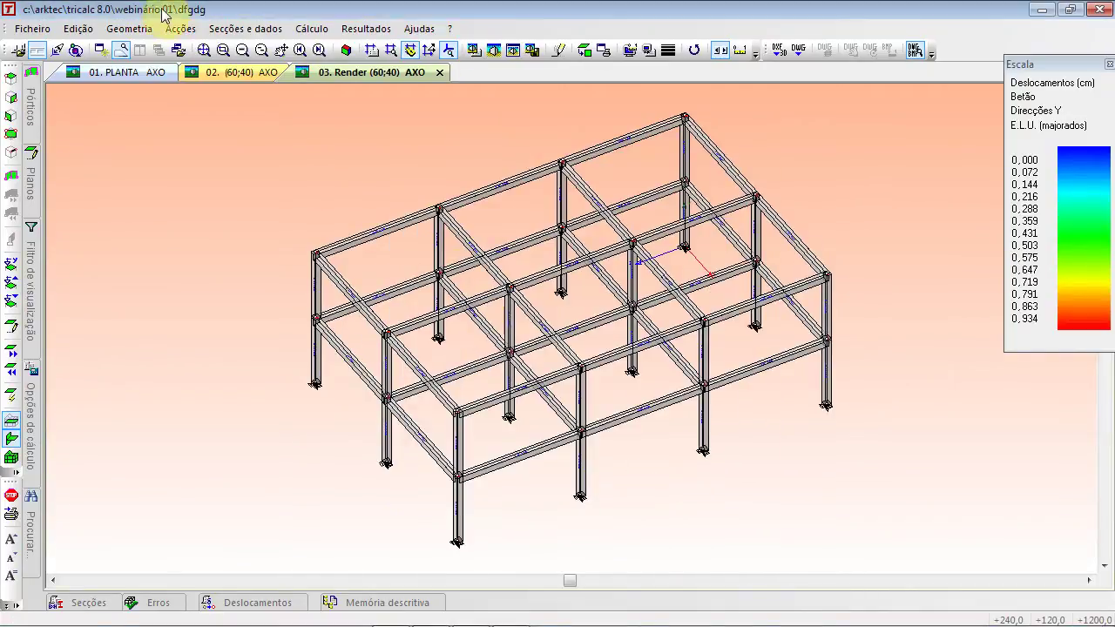
Introduce isolated footings under all column bases by window selection, and show the whole structure
left_click(129, 28)
mouse_move(148, 227)
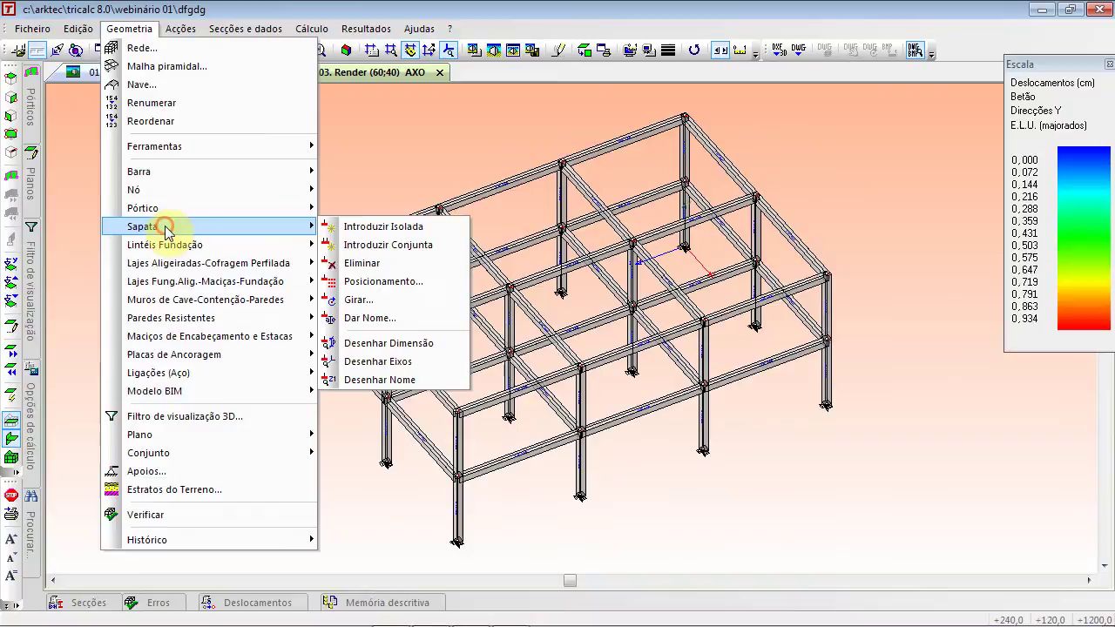
left_click(403, 225)
left_click(242, 140)
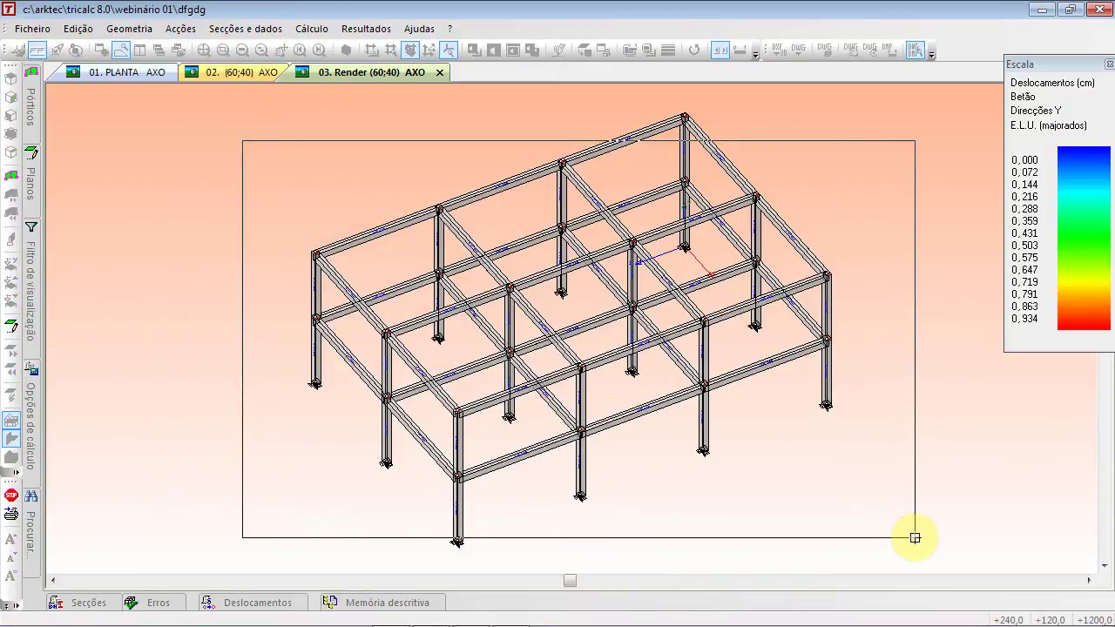
left_click(914, 558)
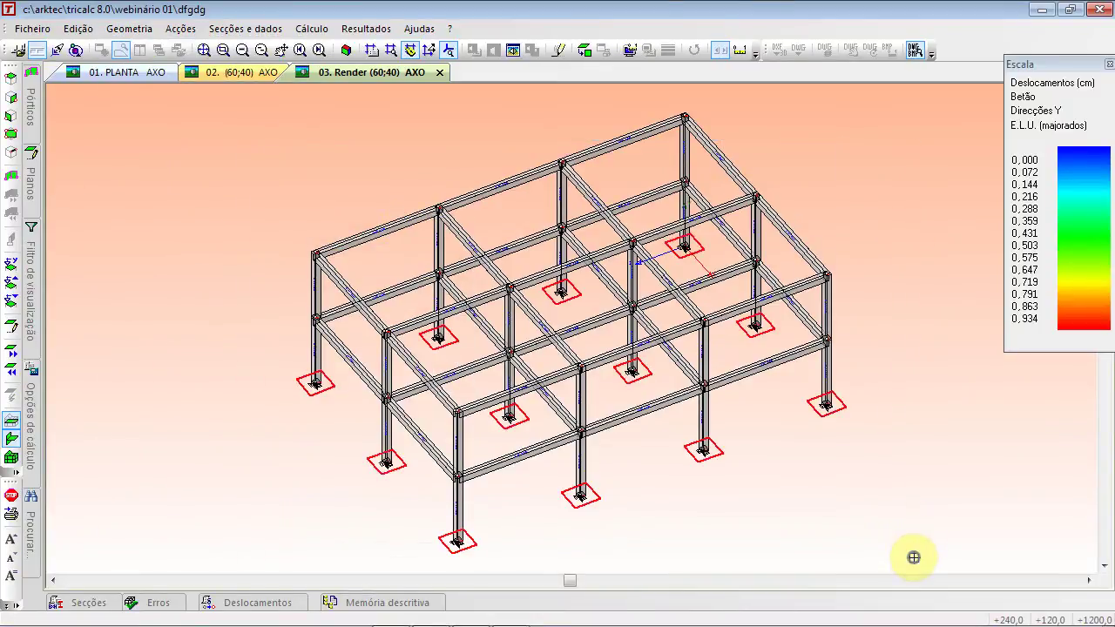
scroll(268, 372, "up", 4)
scroll(276, 387, "down", 4)
right_click(236, 252)
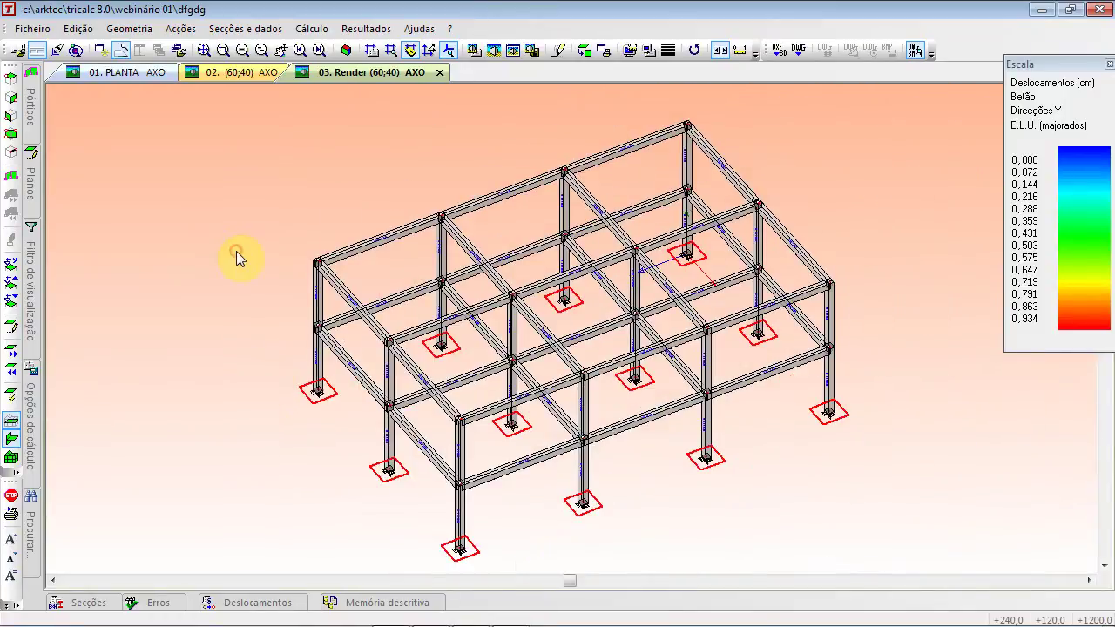
left_click(205, 51)
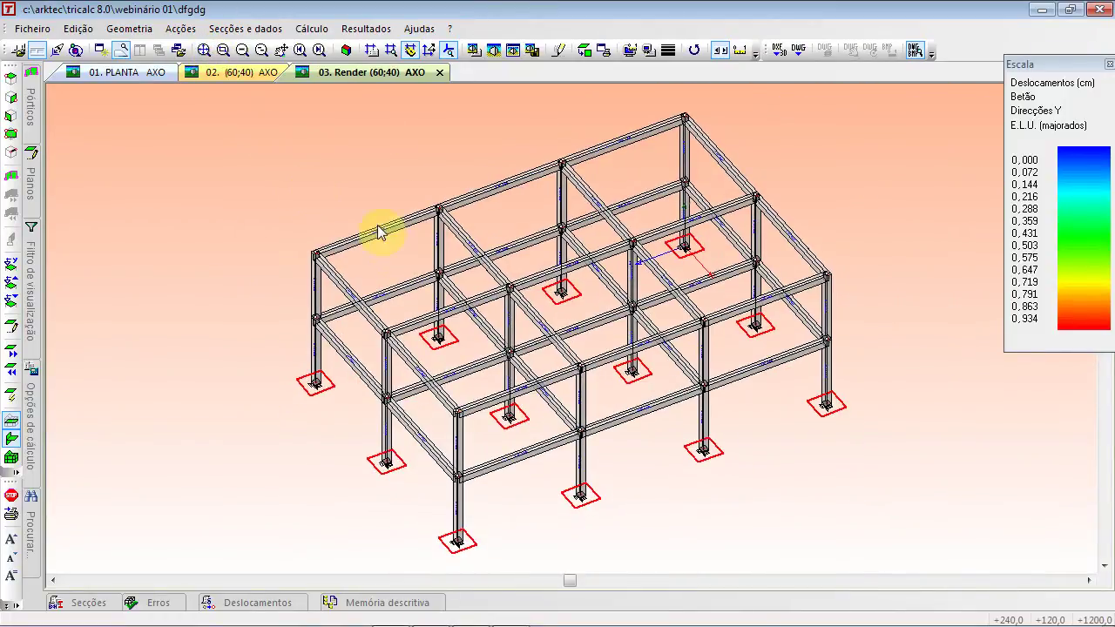
Introduce foundation tie beams by two nodes along the outer side row of footings, from the far corner column base to the near one
scroll(341, 339, "up", 2)
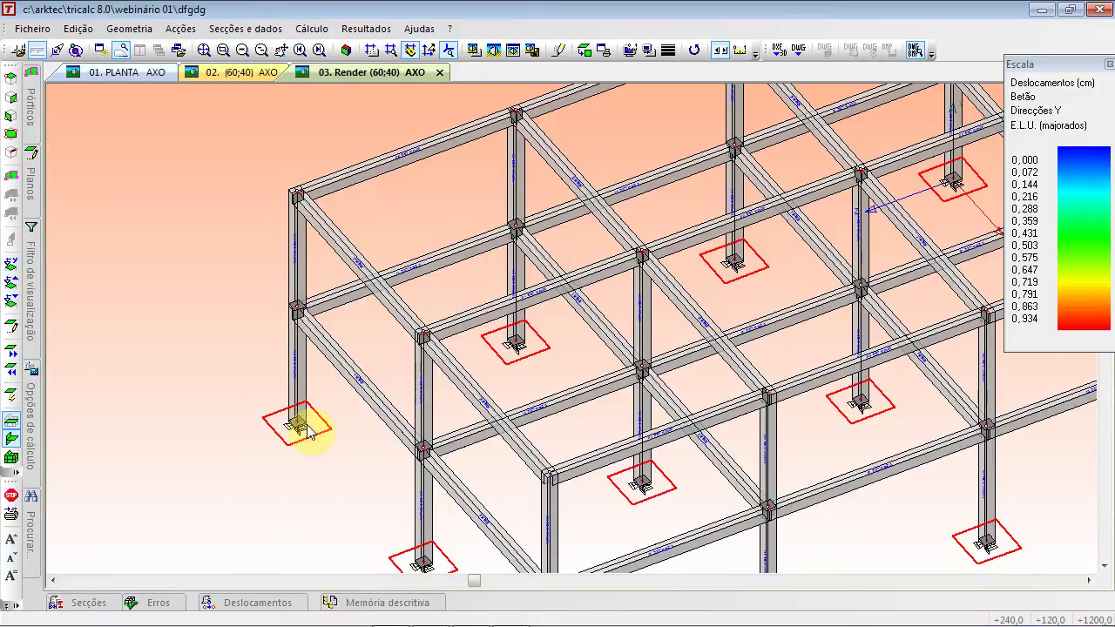
middle_click_drag(391, 523, 405, 276)
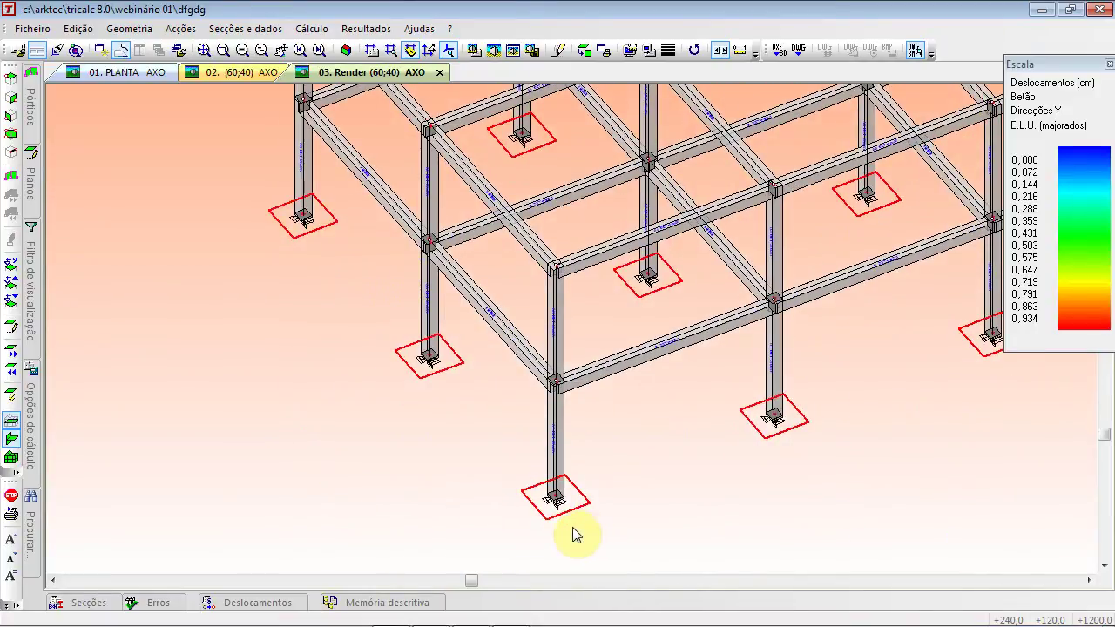
left_click(129, 29)
mouse_move(200, 244)
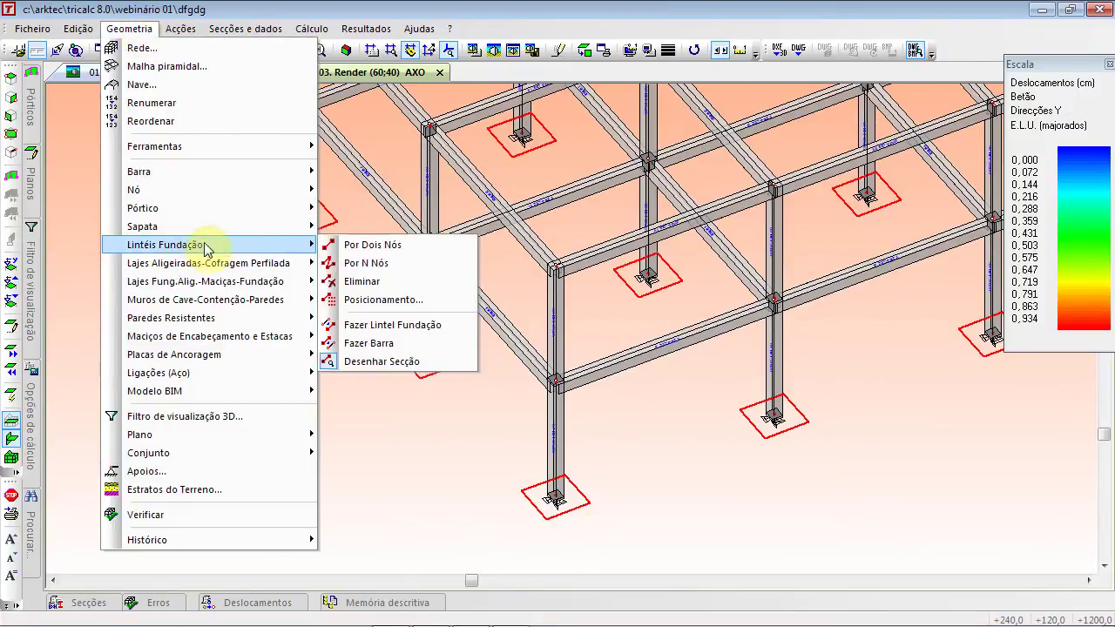
left_click(380, 251)
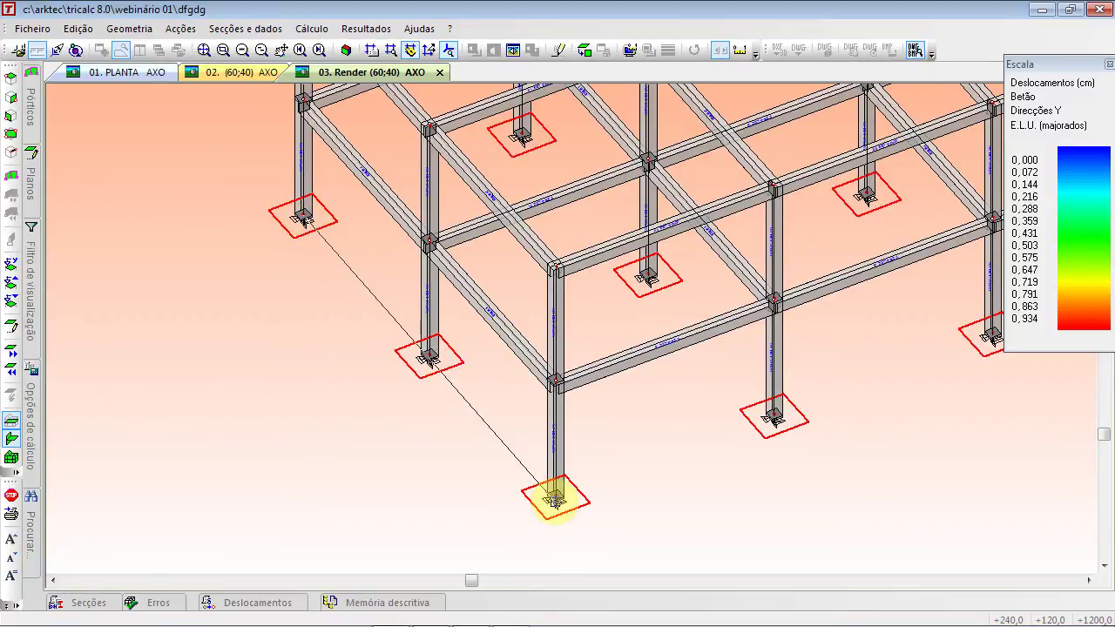
left_click(554, 499)
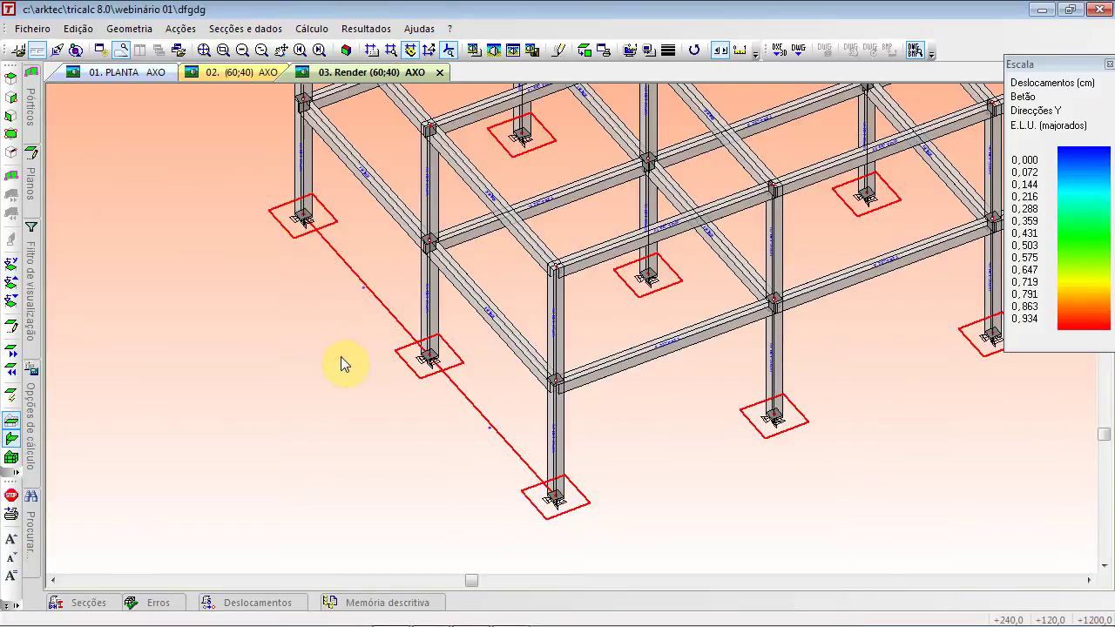
key("alt+Tab")
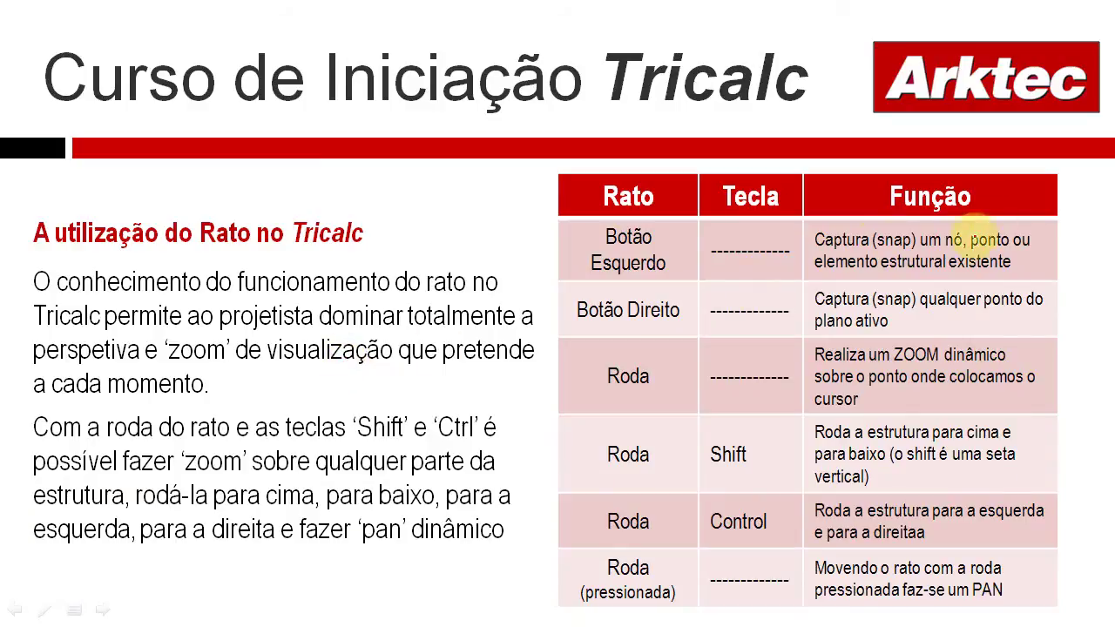
left_click_drag(876, 250, 930, 248)
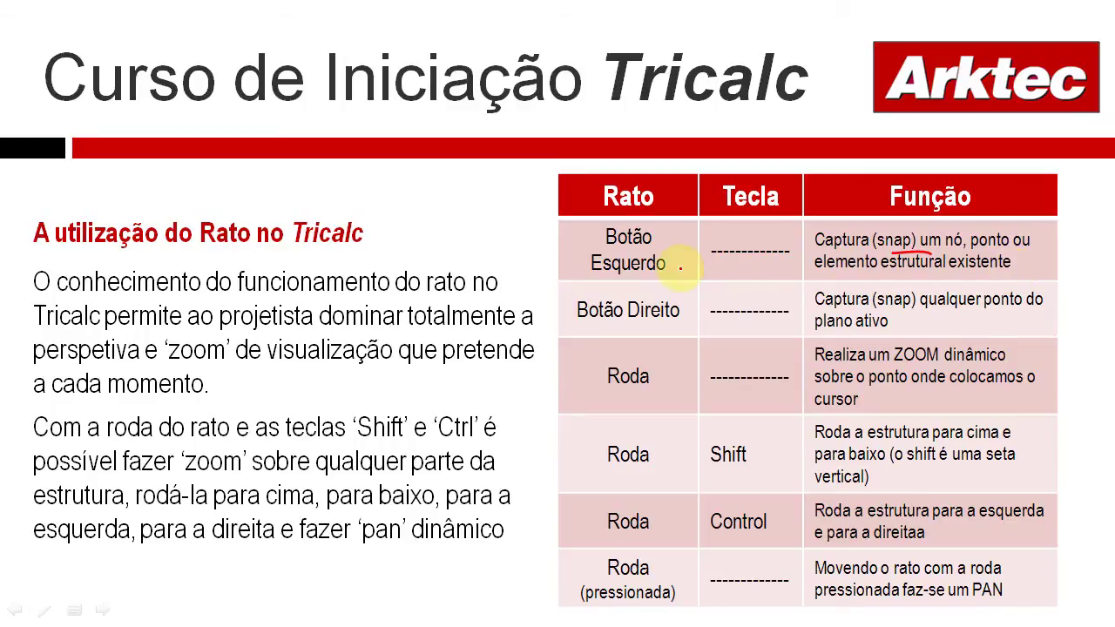
mouse_move(570, 296)
left_mouse_down()
mouse_move(704, 311)
mouse_move(643, 281)
left_mouse_up()
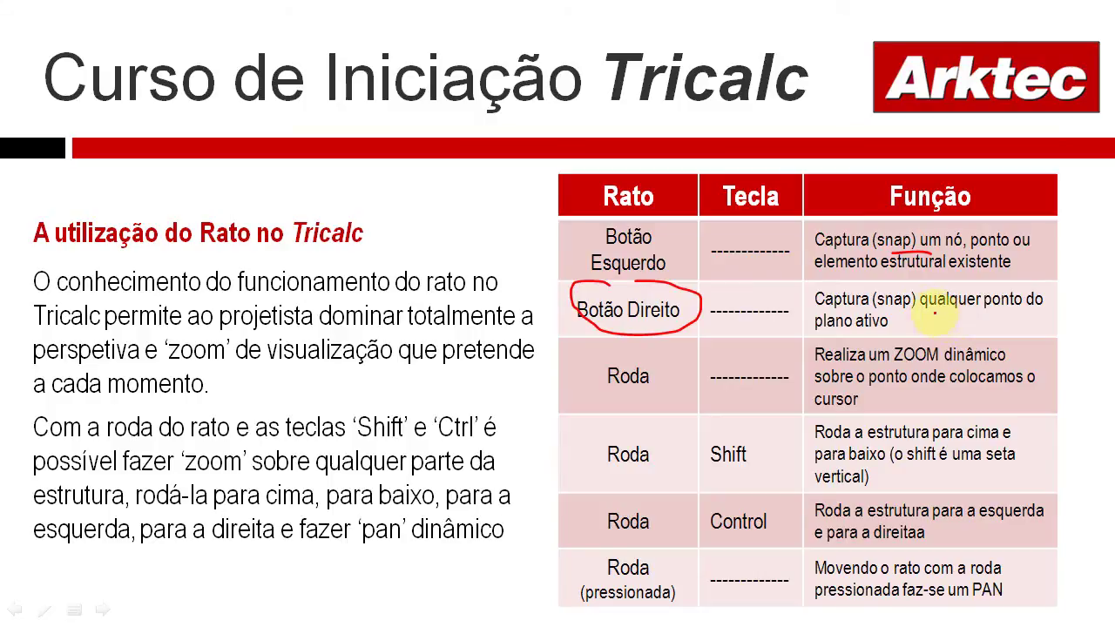
left_click_drag(985, 319, 1043, 305)
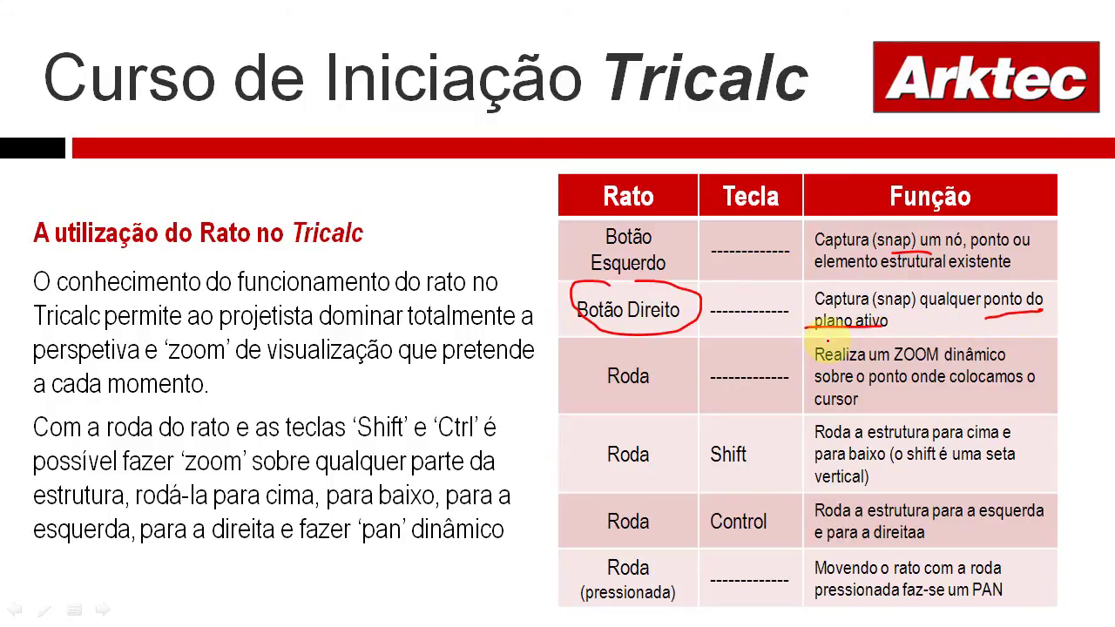
key("alt+Tab")
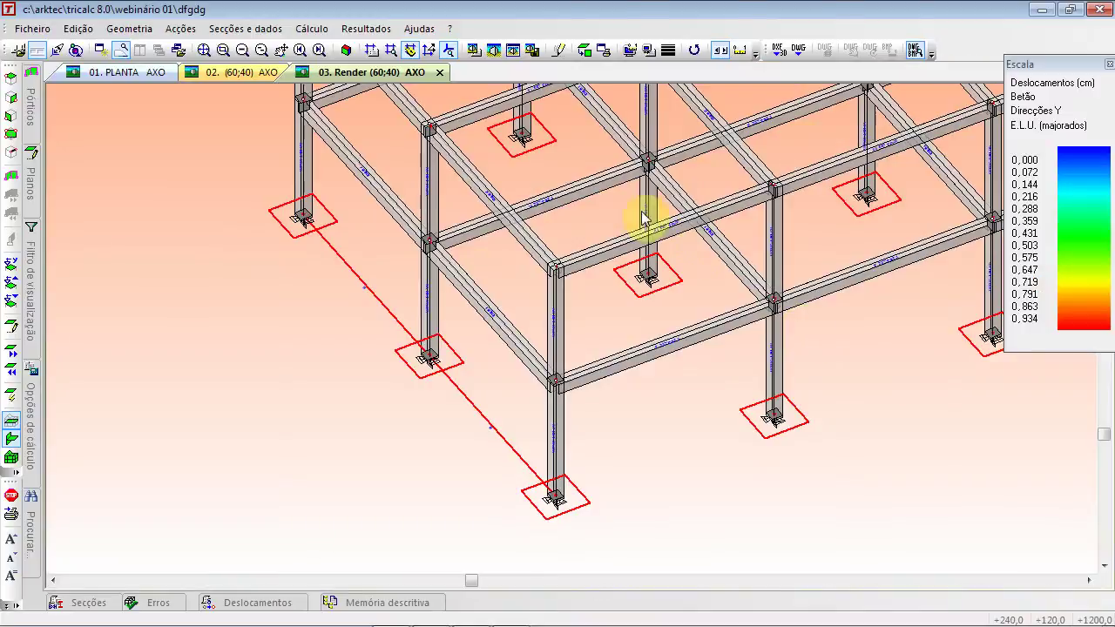
Isolate the horizontal plane at height 300 and show it in plan view
left_click(31, 181)
left_click(68, 124)
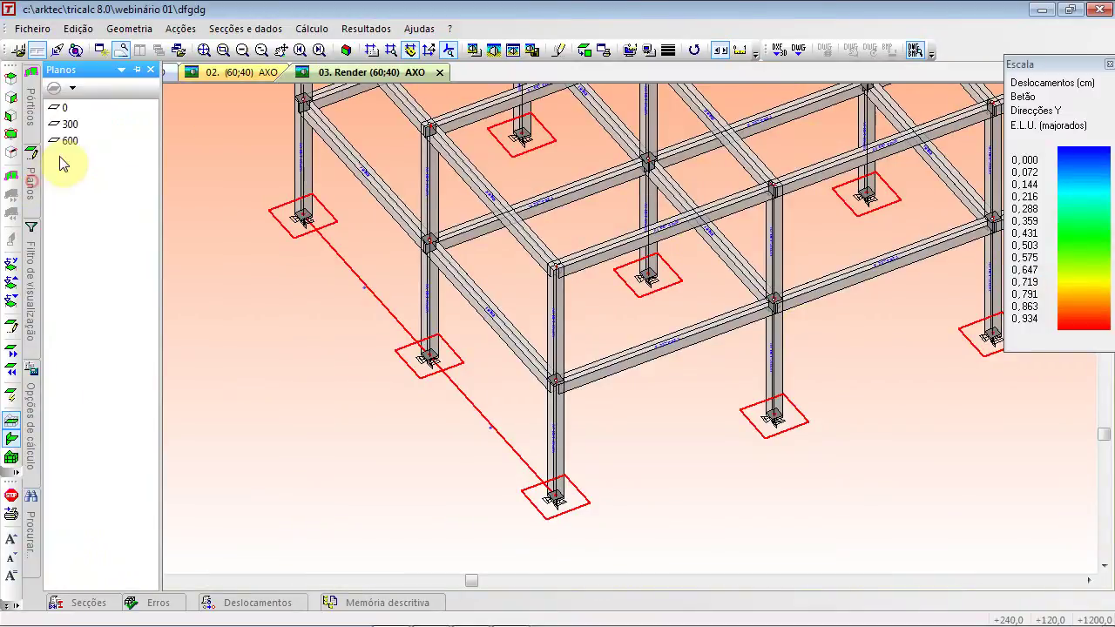
left_click(585, 50)
scroll(454, 179, "up", 2)
middle_click_drag(464, 185, 510, 291)
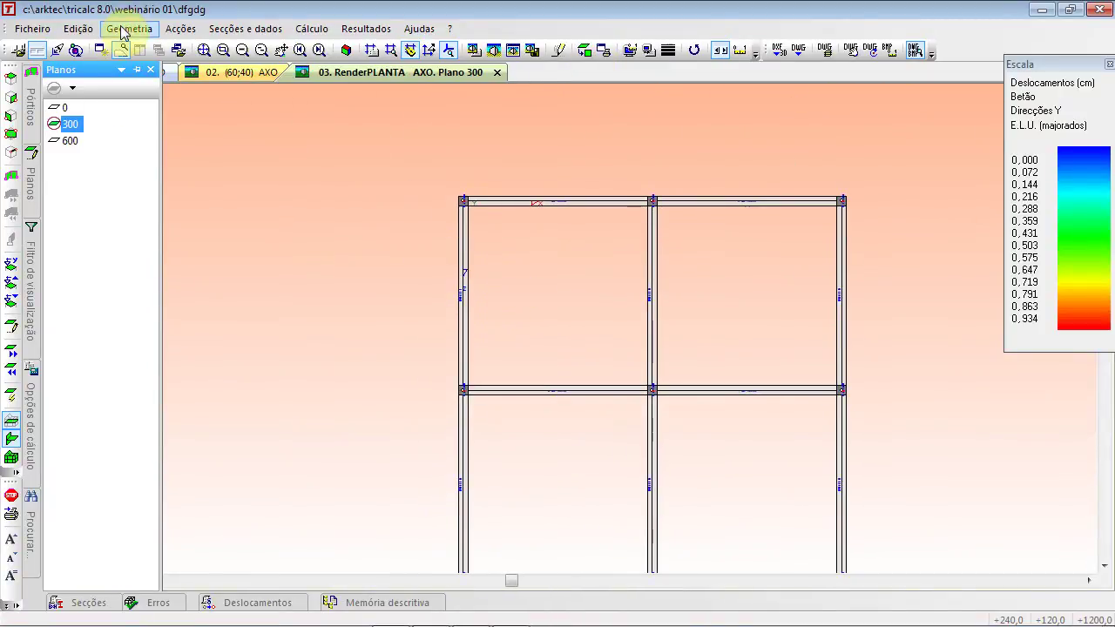
Introduce a bar by two nodes on plane 300, from the grid's origin corner node to a free point diagonally outside the grid
left_click(126, 29)
left_click(169, 170)
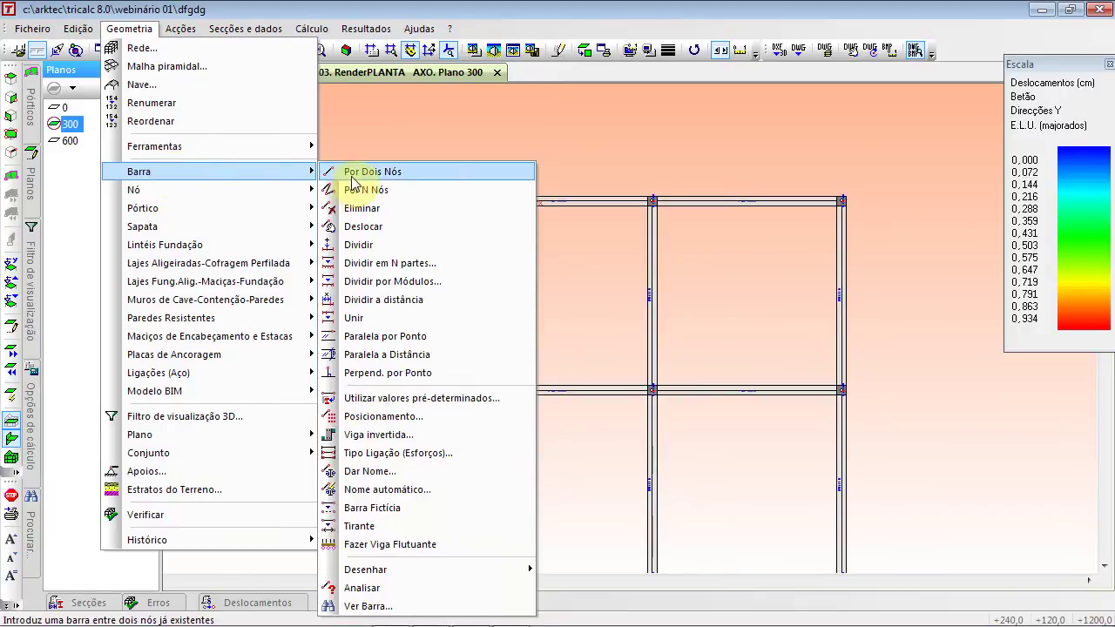
left_click(366, 172)
scroll(470, 221, "up", 3)
scroll(323, 186, "up", 2)
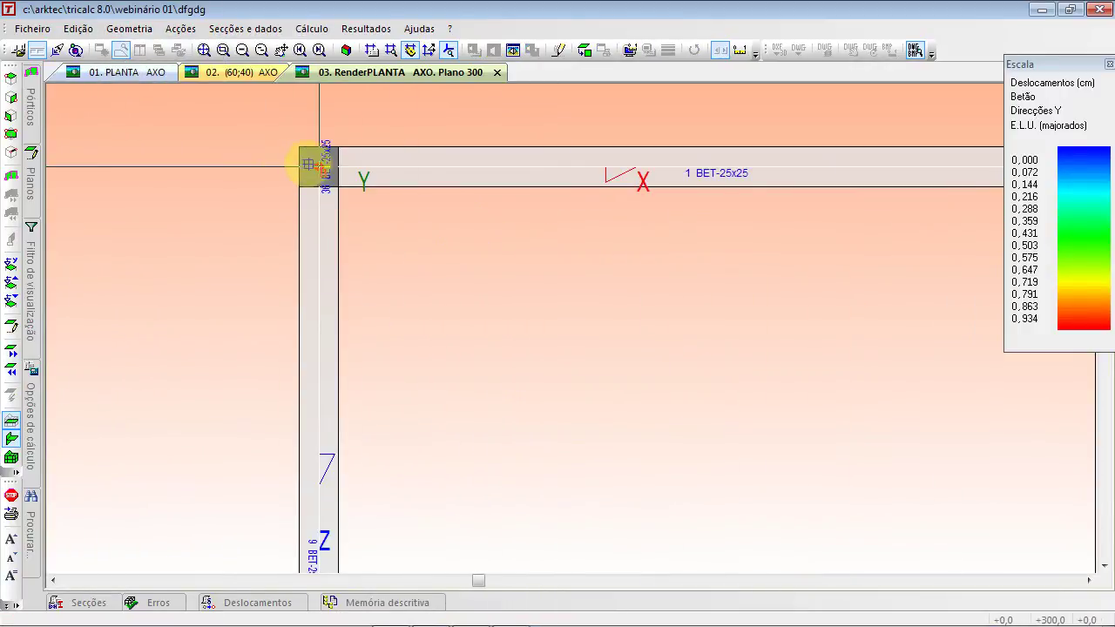
left_click(317, 165)
middle_click_drag(291, 308, 437, 277)
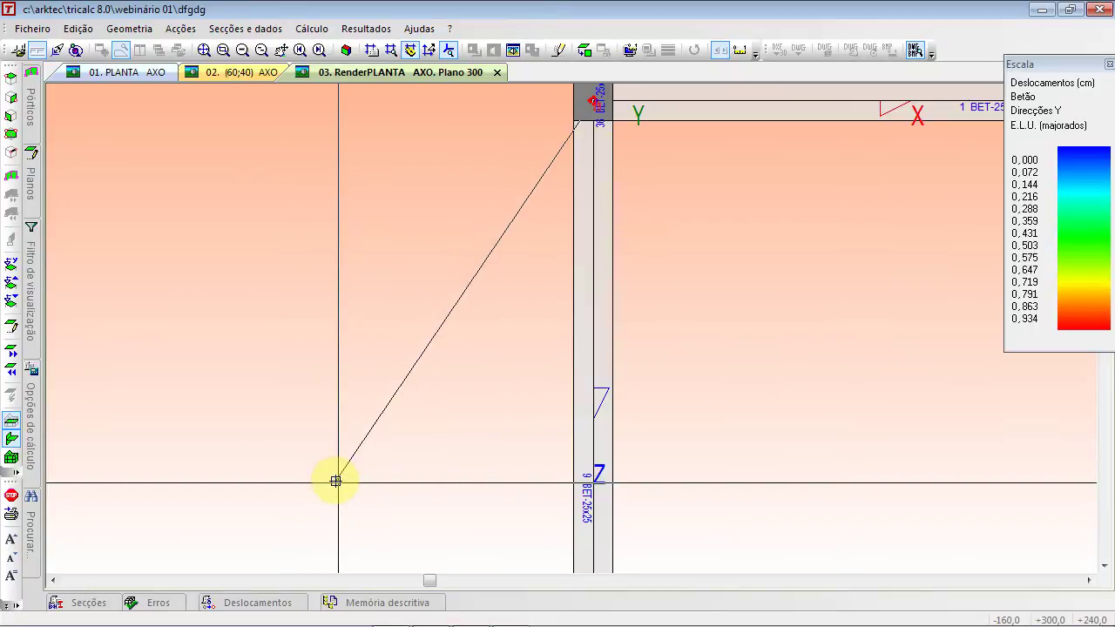
mouse_move(710, 453)
middle_mouse_down()
mouse_move(637, 291)
mouse_move(490, 249)
middle_mouse_up()
scroll(793, 453, "down", 1)
middle_click_drag(793, 453, 496, 205)
scroll(508, 314, "down", 1)
mouse_move(473, 287)
middle_mouse_down()
mouse_move(819, 448)
mouse_move(739, 416)
middle_mouse_up()
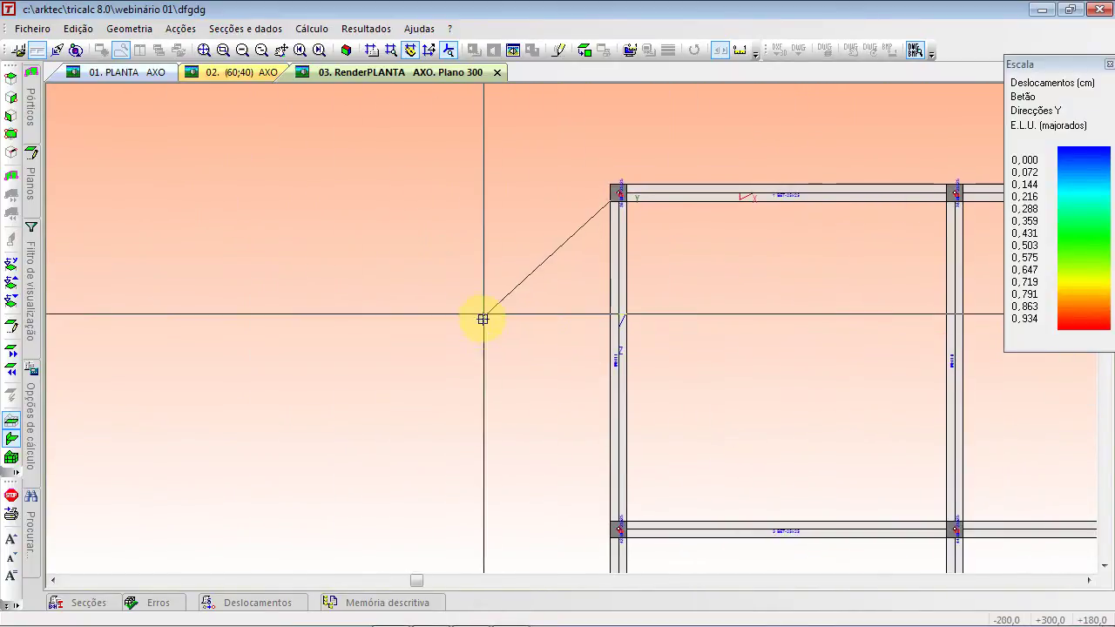
scroll(502, 337, "up", 1)
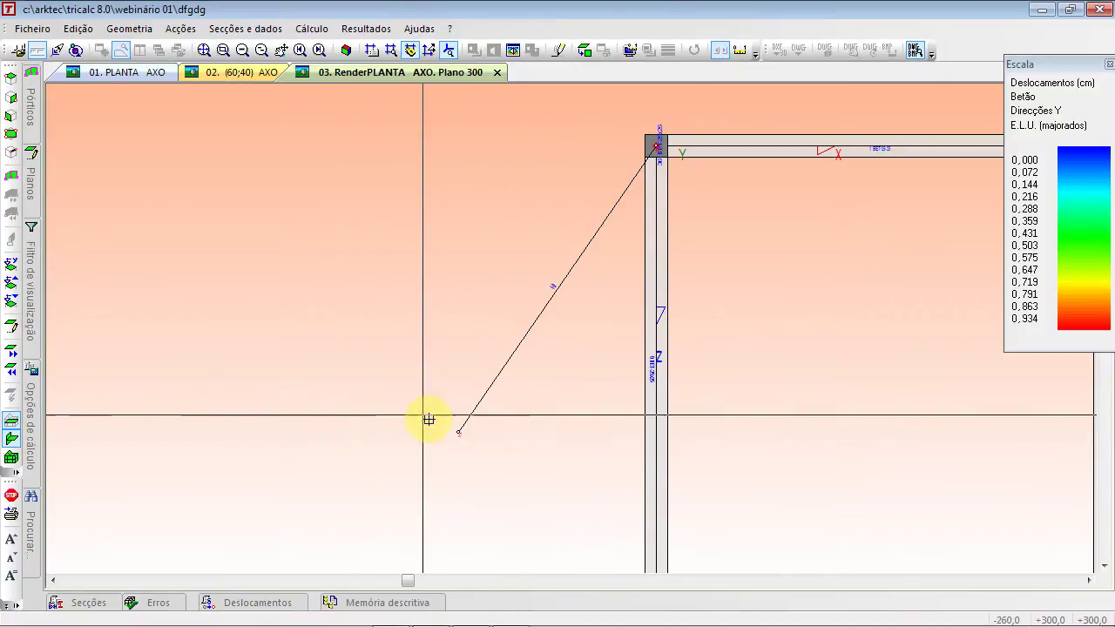
scroll(453, 435, "up", 3)
scroll(531, 455, "down", 2)
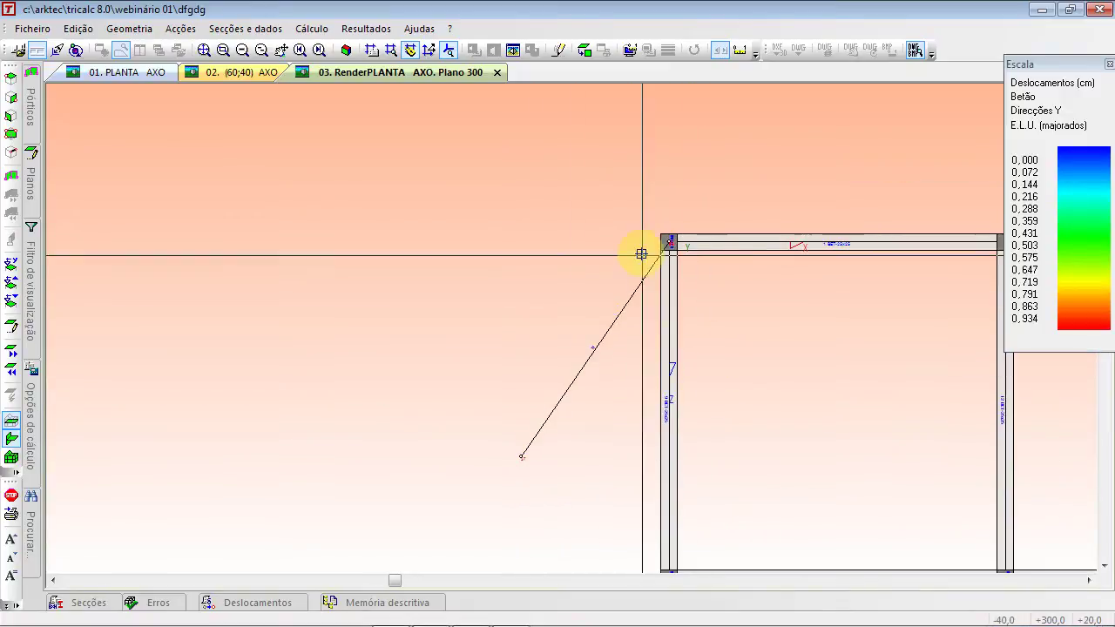
key("Escape")
middle_click_drag(638, 428, 417, 352)
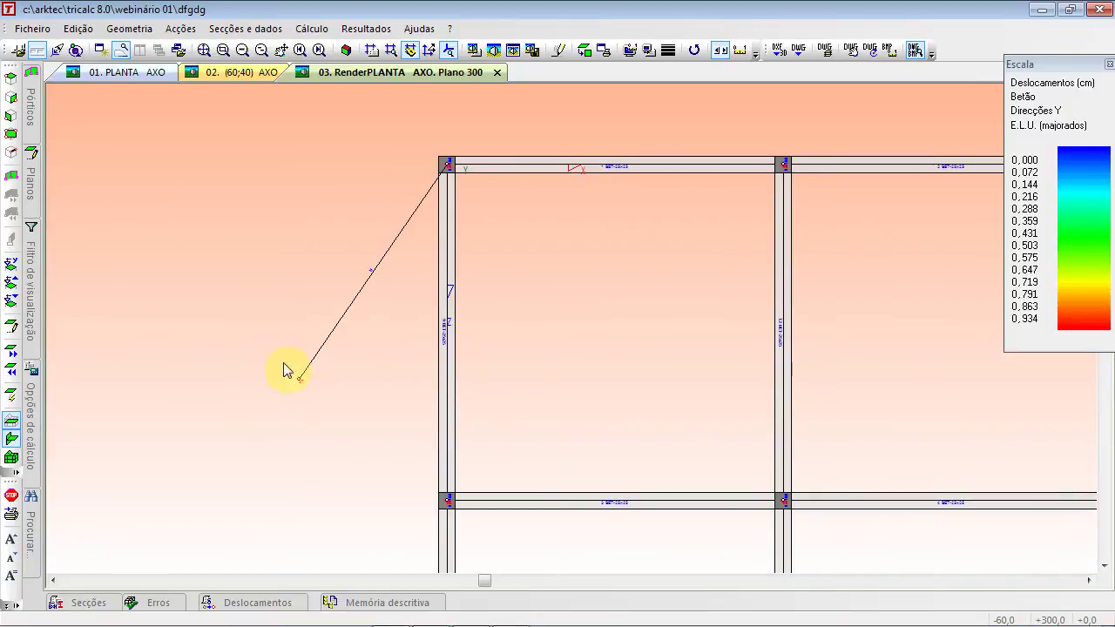
scroll(308, 395, "up", 3)
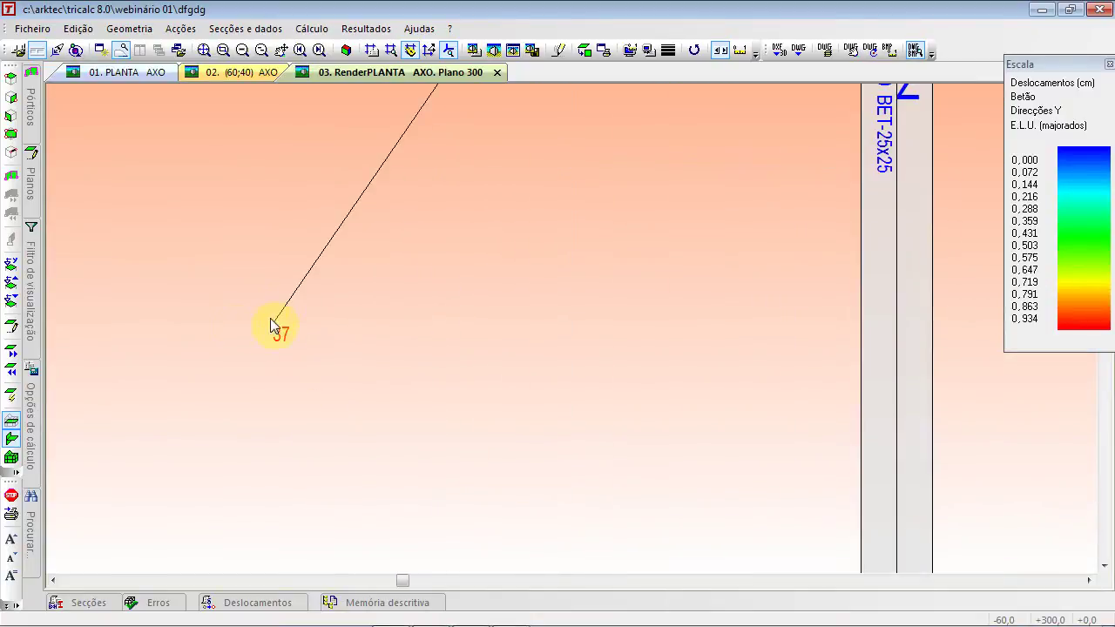
scroll(292, 417, "down", 3)
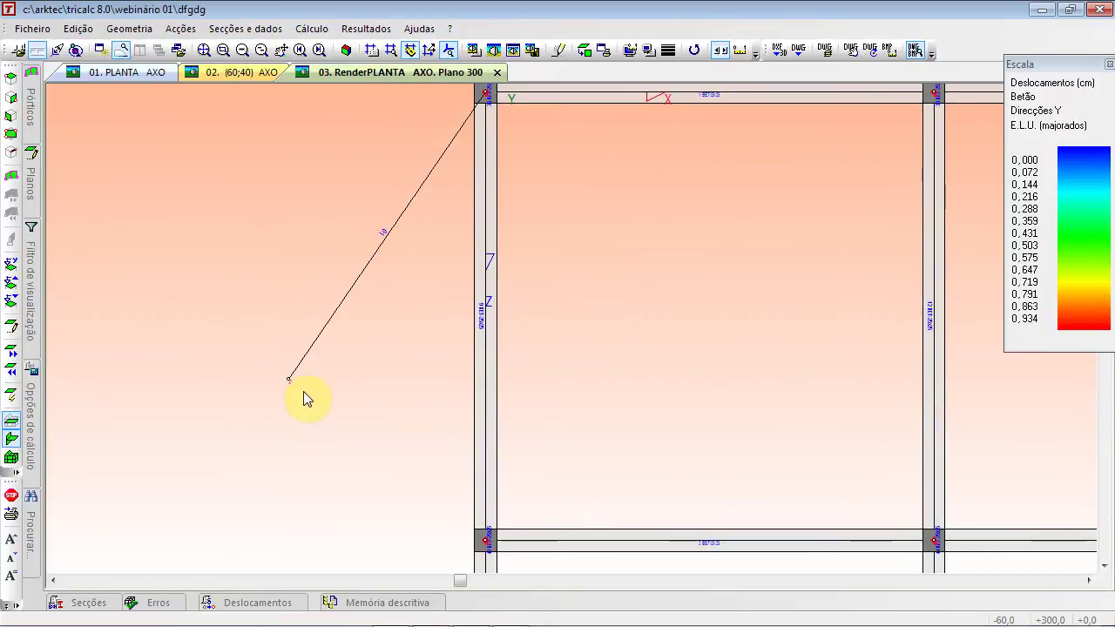
key("alt+Tab")
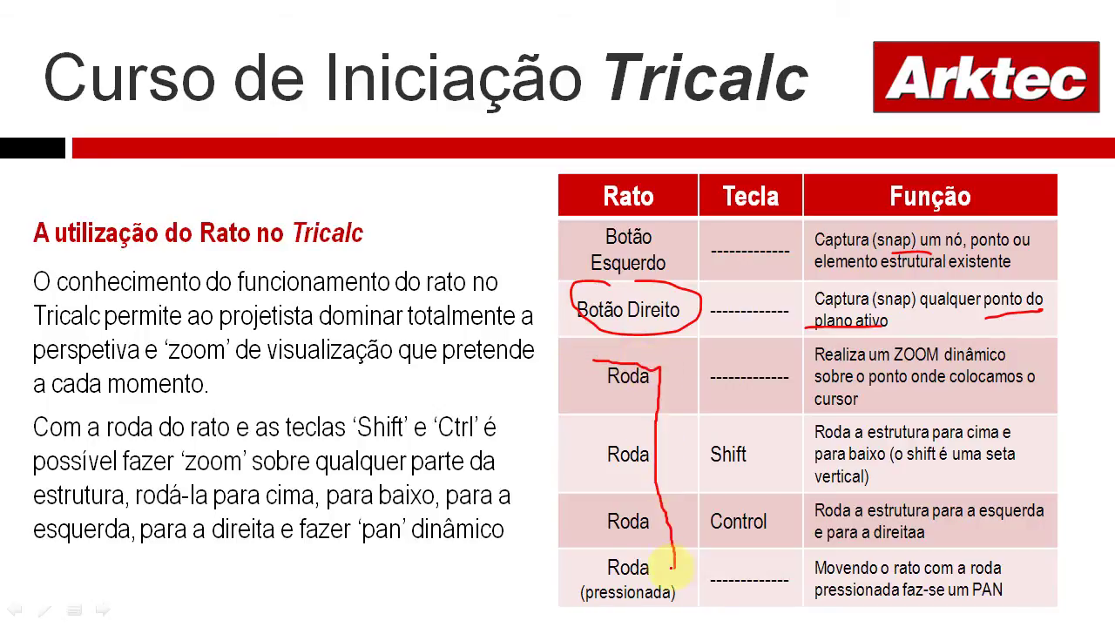
mouse_move(577, 570)
left_mouse_down()
mouse_move(542, 386)
mouse_move(552, 345)
left_mouse_up()
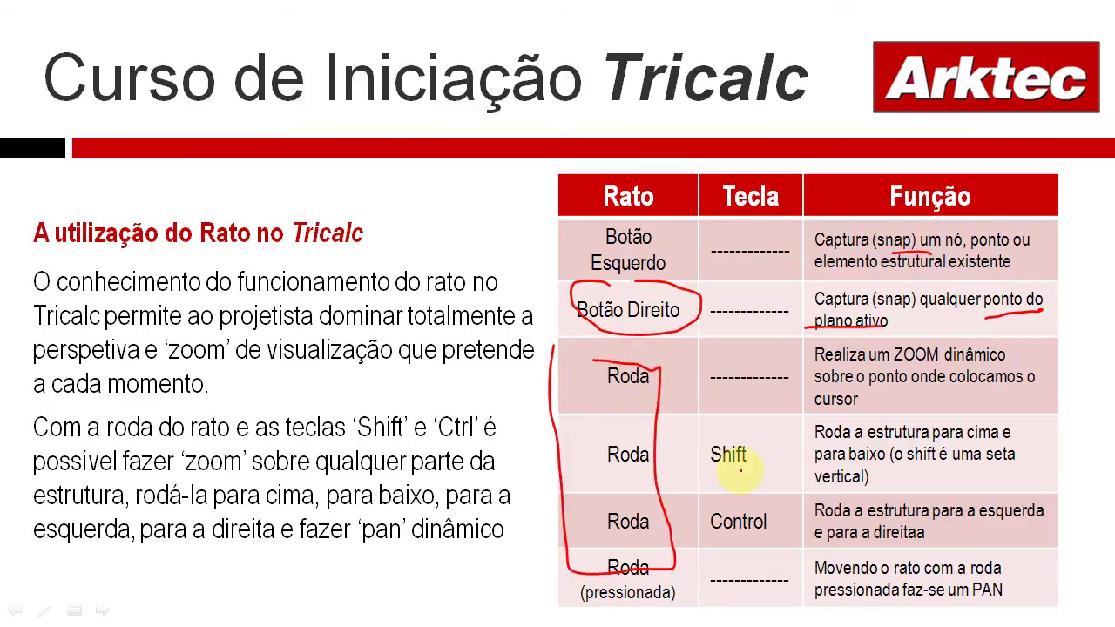
key("alt+Tab")
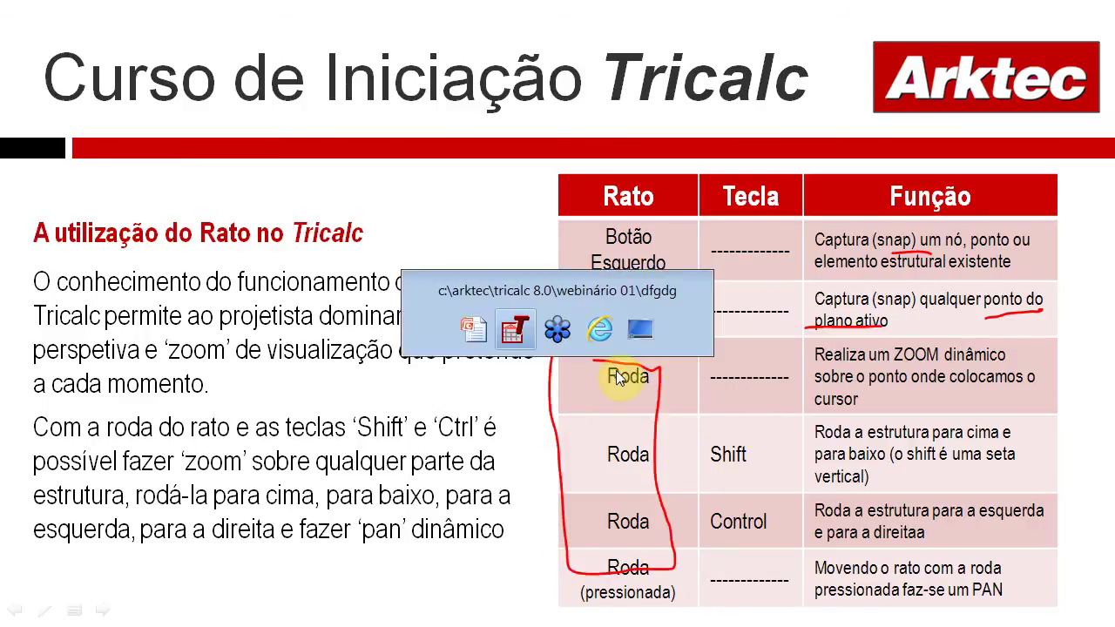
Render plane 300 as solids in axonometric view and overlay its nodes, bar axes and section labels
left_click(352, 49)
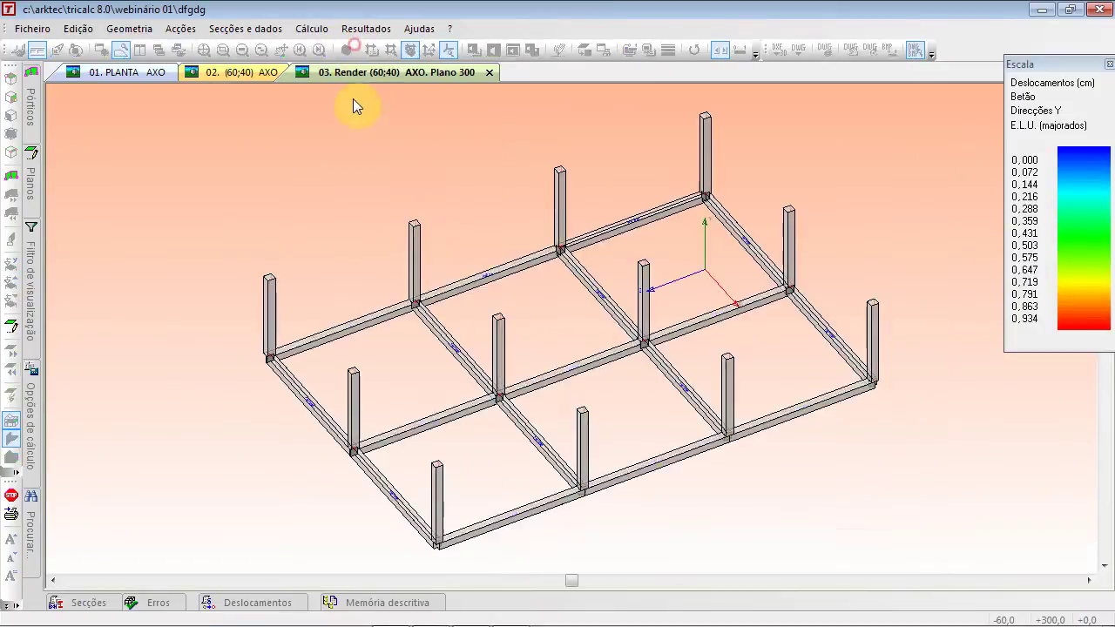
left_click(79, 28)
left_click(100, 49)
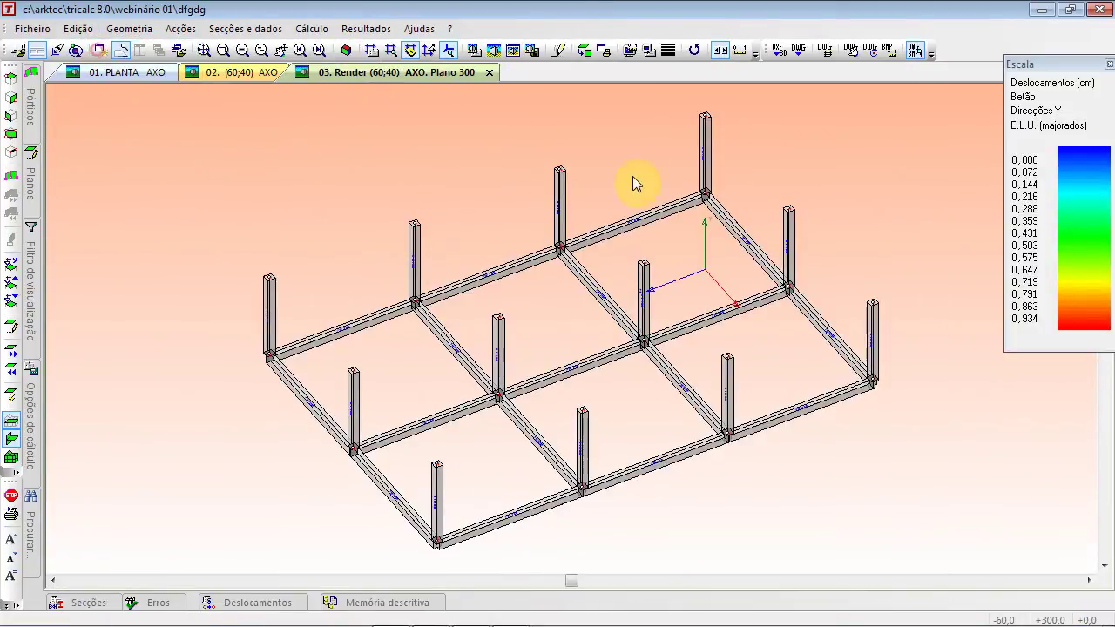
left_click(439, 170)
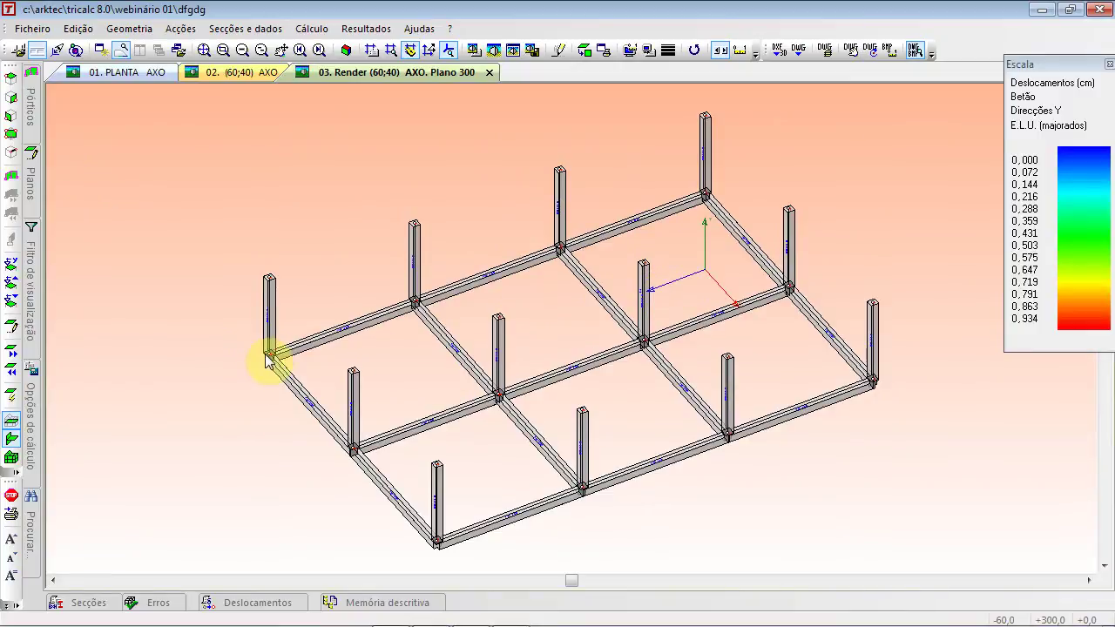
Examine several beam-column joints of plane 300 by zooming dynamically in and out at the outer corners and at an interior node
scroll(268, 359, "up", 6)
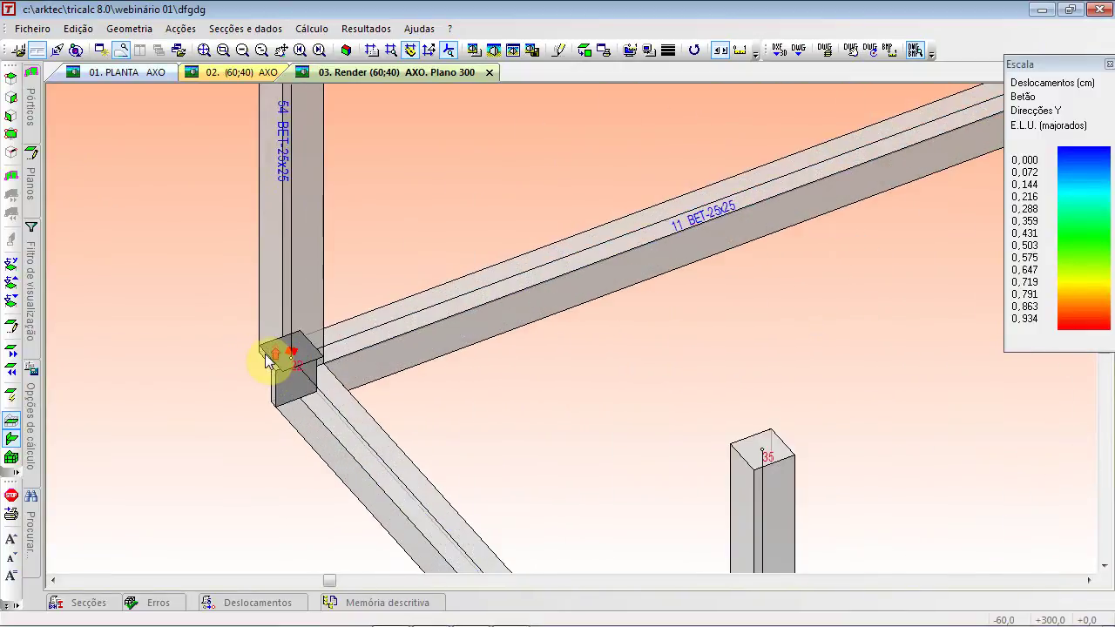
scroll(268, 360, "up", 6)
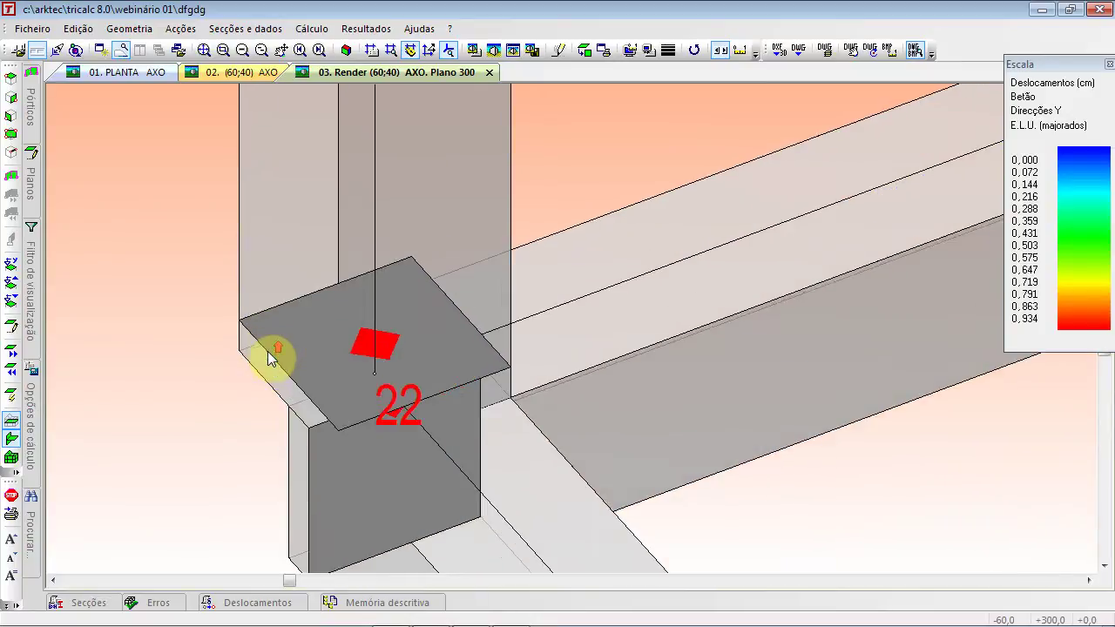
scroll(268, 351, "down", 10)
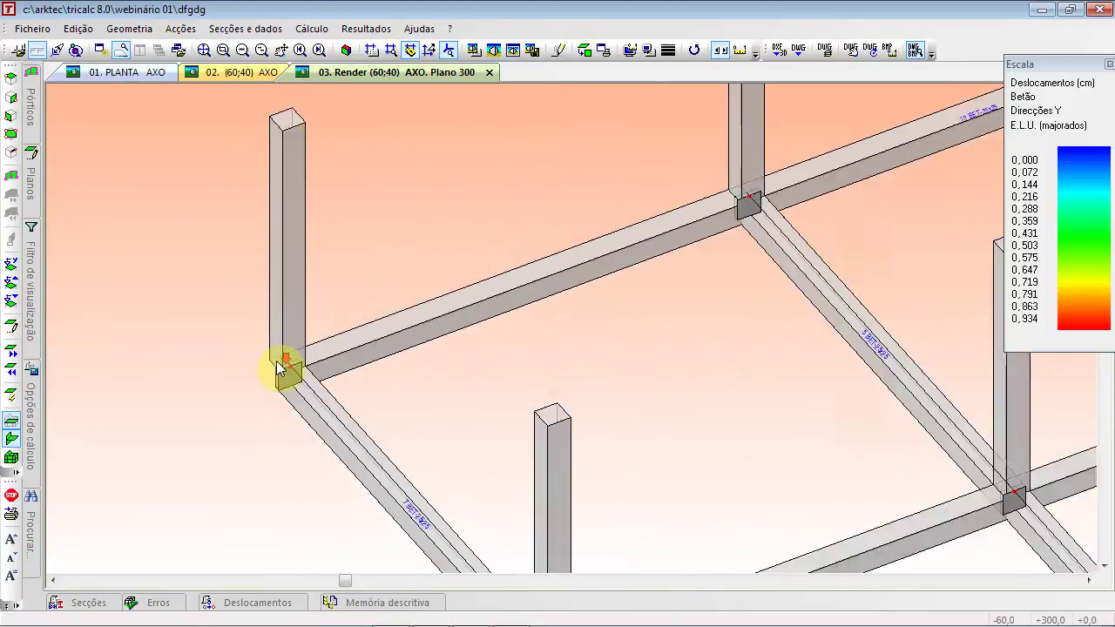
scroll(648, 362, "up", 8)
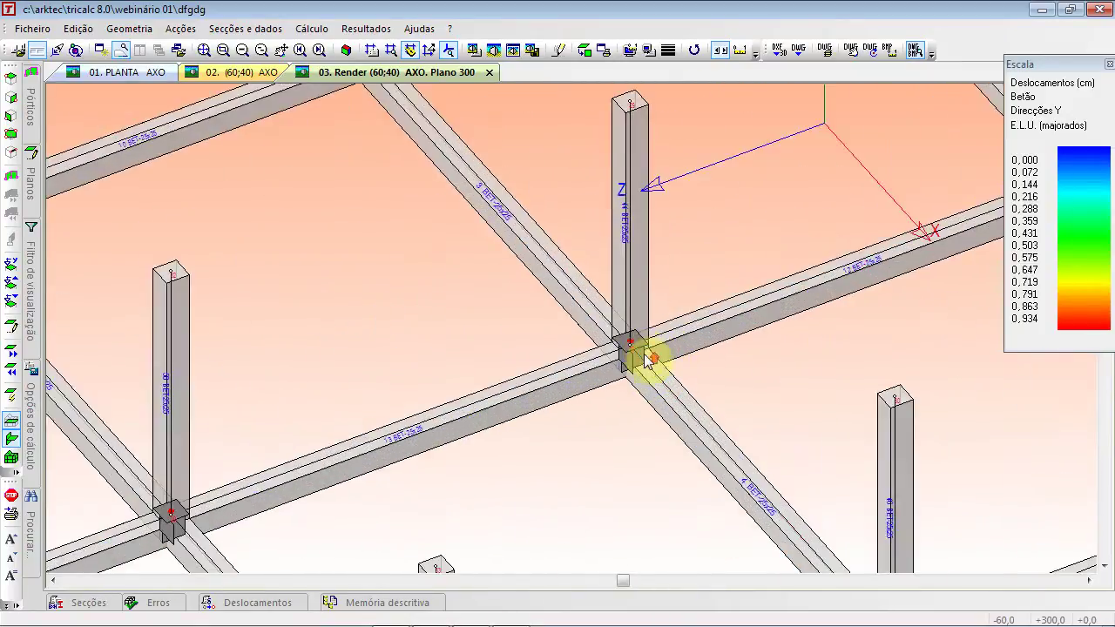
scroll(638, 358, "down", 10)
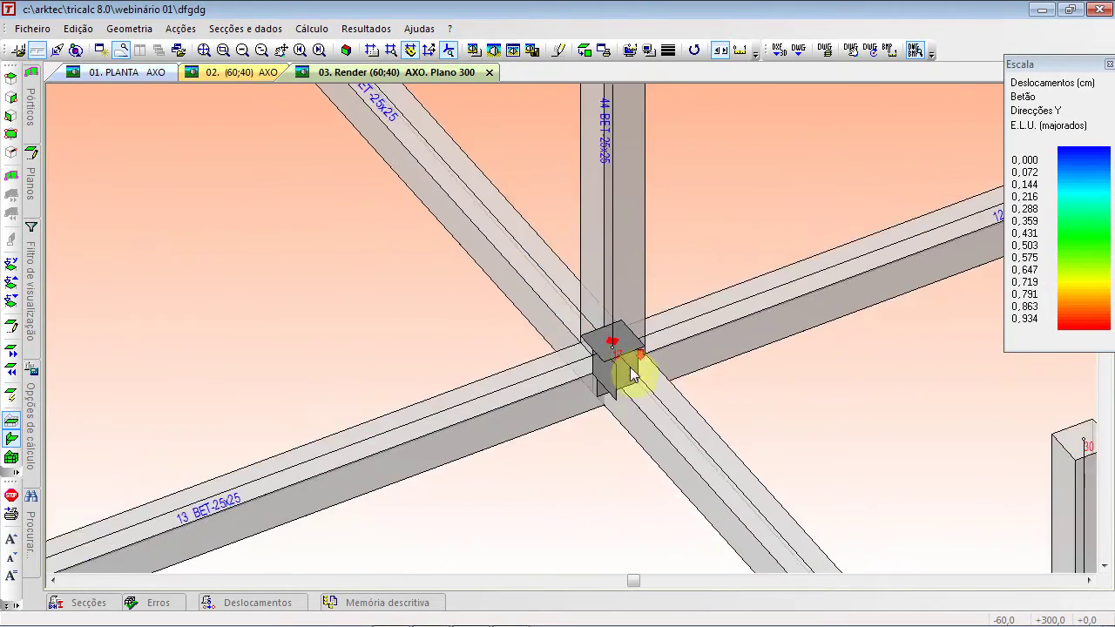
scroll(712, 165, "up", 8)
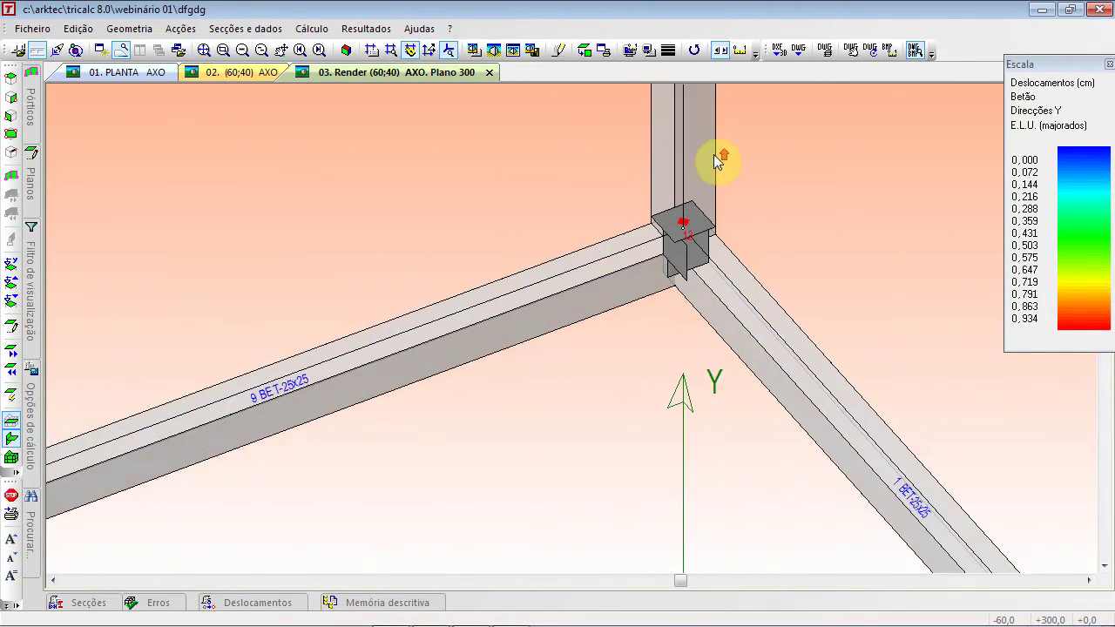
scroll(688, 214, "down", 4)
scroll(684, 223, "down", 6)
scroll(749, 279, "up", 10)
scroll(738, 280, "down", 10)
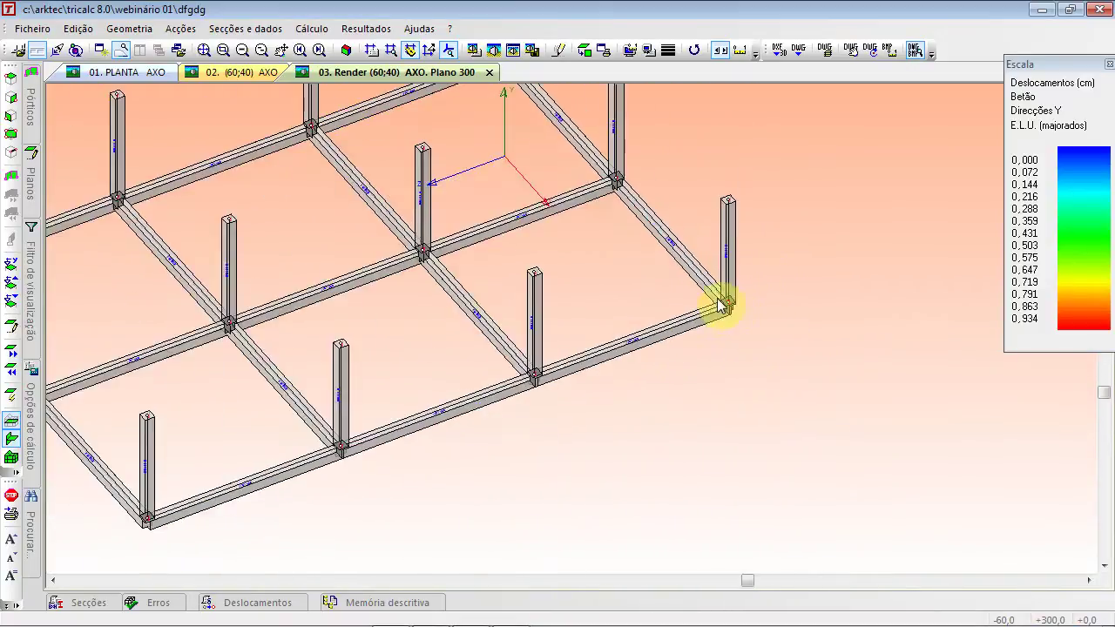
scroll(523, 384, "up", 2)
scroll(480, 384, "up", 10)
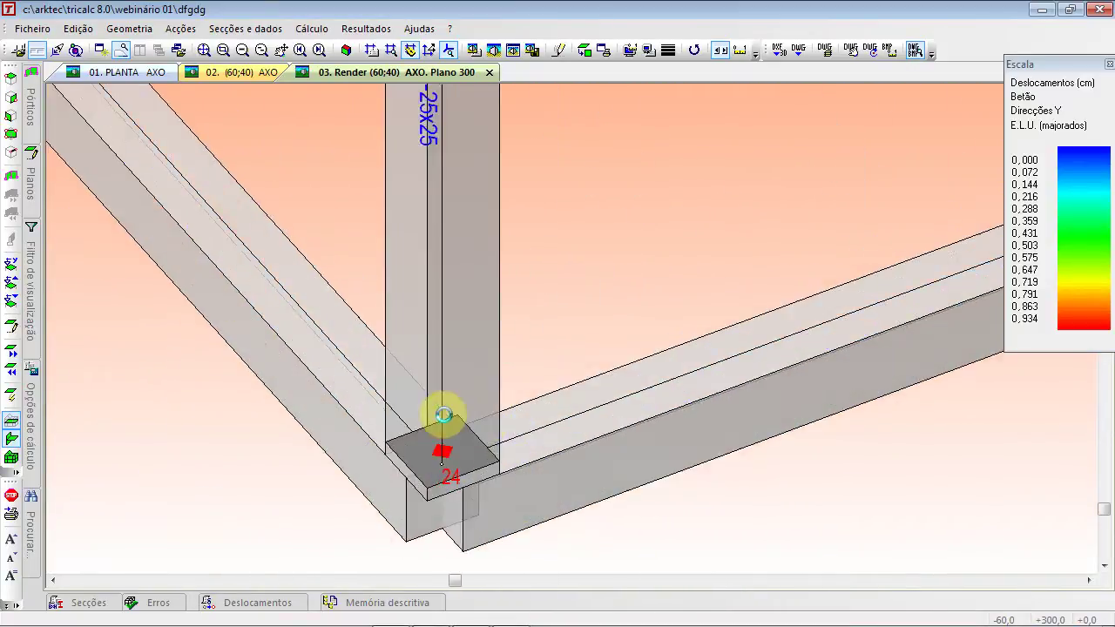
Examine the joints along the short edge of plane 300 beside the axis origin, zooming in and panning from node to node
scroll(444, 470, "down", 8)
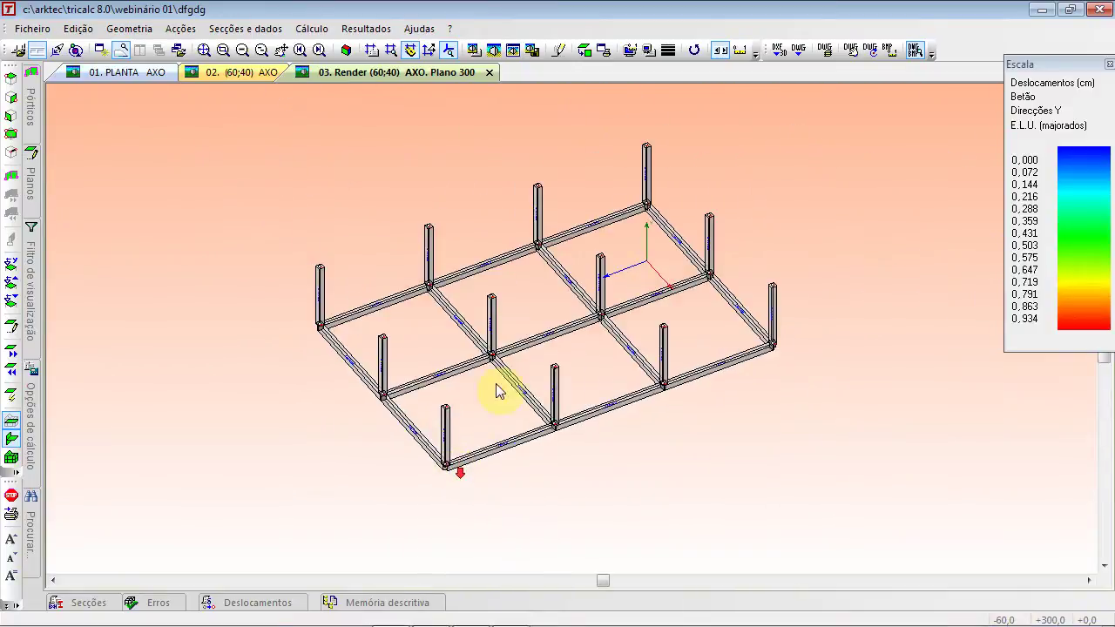
scroll(478, 367, "up", 2)
scroll(503, 353, "up", 1)
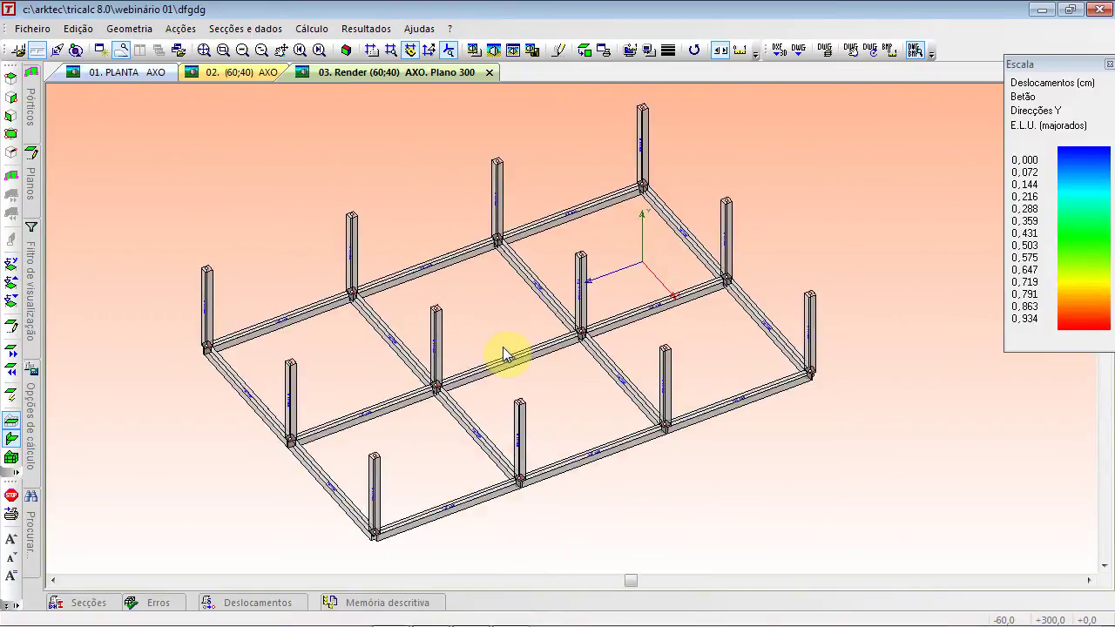
scroll(643, 188, "up", 5)
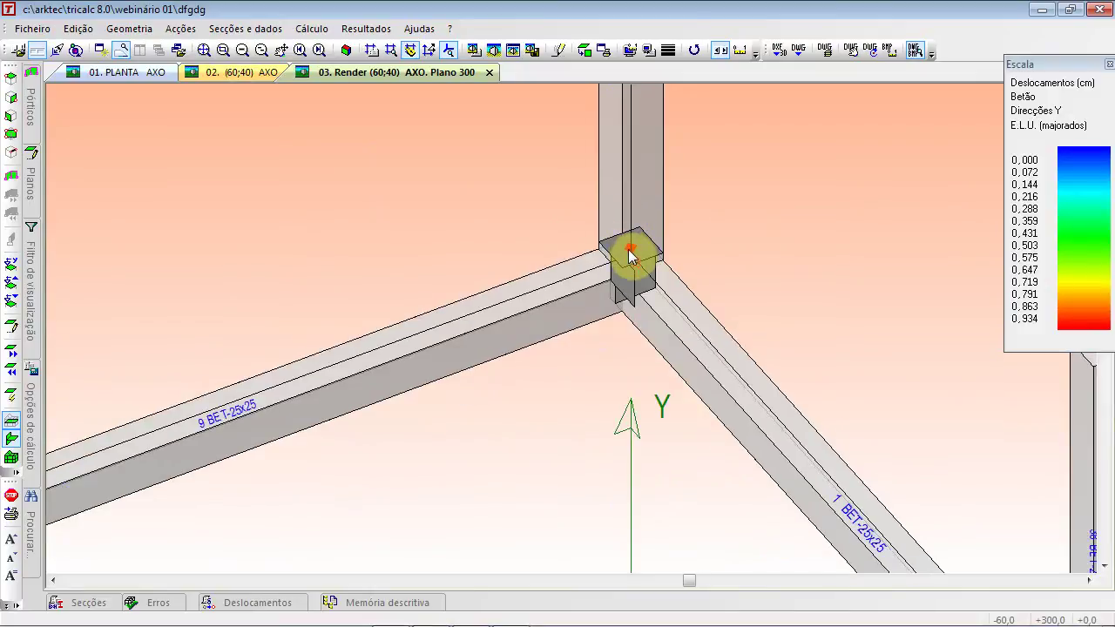
middle_click_drag(634, 248, 370, 148)
mouse_move(617, 378)
middle_mouse_down()
mouse_move(525, 212)
mouse_move(439, 130)
middle_mouse_up()
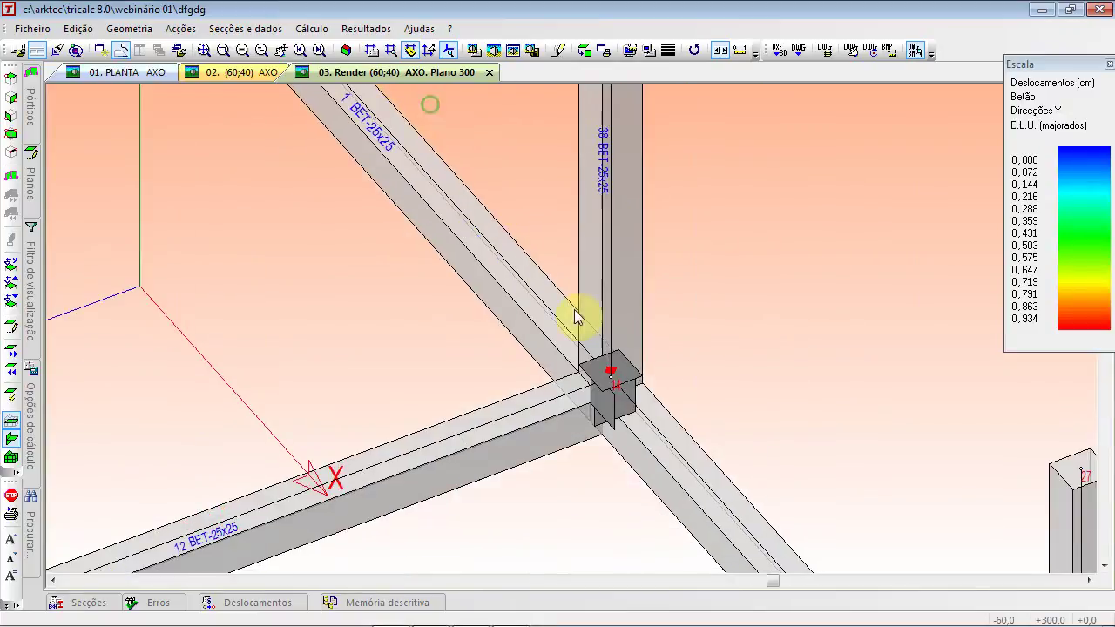
middle_click_drag(643, 364, 468, 180)
middle_click_drag(762, 437, 562, 226)
Pan at close range across the remaining beams and joints of plane 300, finishing with an overview of the whole frame
middle_click_drag(475, 432, 758, 262)
middle_click_drag(374, 415, 749, 254)
middle_click_drag(400, 363, 782, 259)
middle_click_drag(401, 395, 729, 252)
middle_click_drag(356, 389, 709, 267)
middle_click_drag(357, 363, 713, 242)
middle_click_drag(511, 177, 683, 420)
mouse_move(474, 153)
middle_mouse_down()
mouse_move(496, 227)
mouse_move(633, 495)
middle_mouse_up()
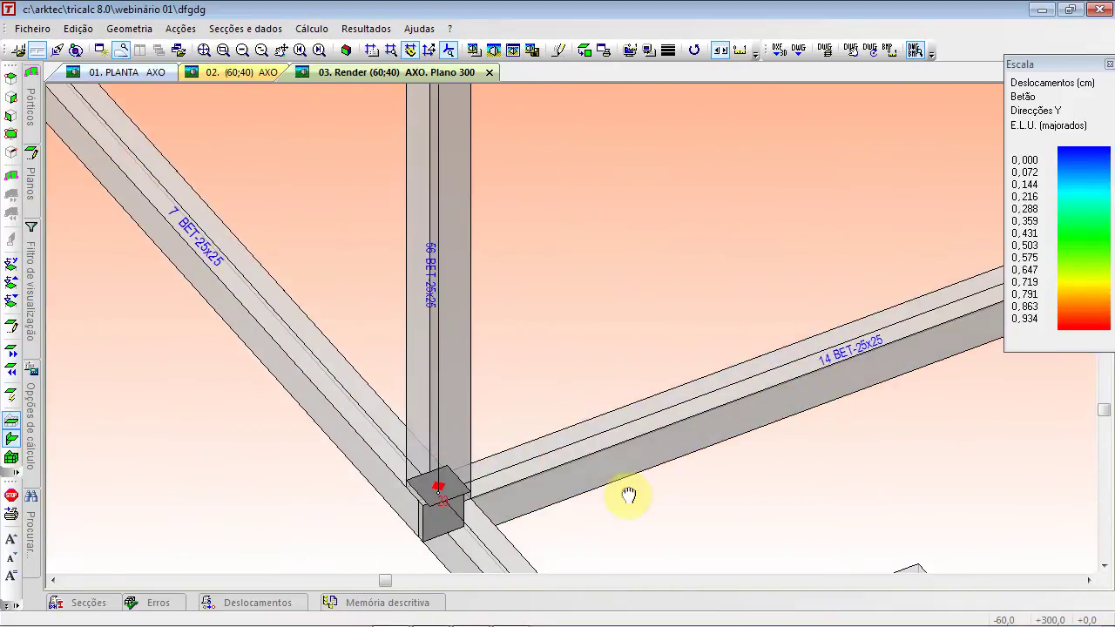
mouse_move(450, 162)
middle_mouse_down()
mouse_move(602, 456)
mouse_move(636, 557)
middle_mouse_up()
scroll(403, 381, "down", 3)
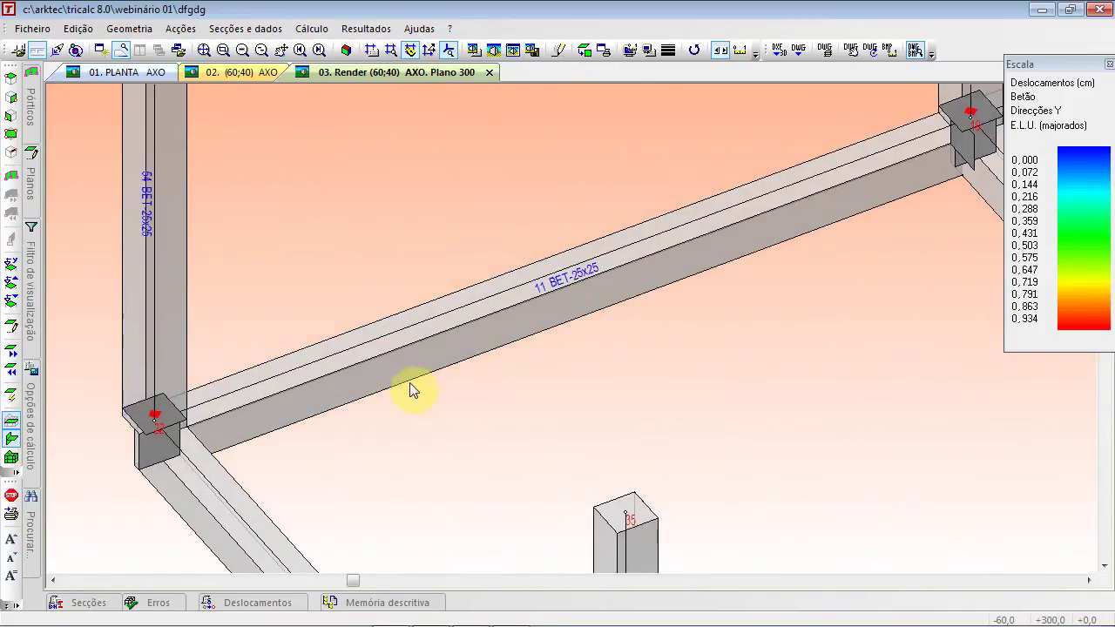
scroll(424, 349, "down", 2)
scroll(419, 346, "down", 1)
middle_click_drag(720, 331, 489, 311)
scroll(489, 316, "down", 1)
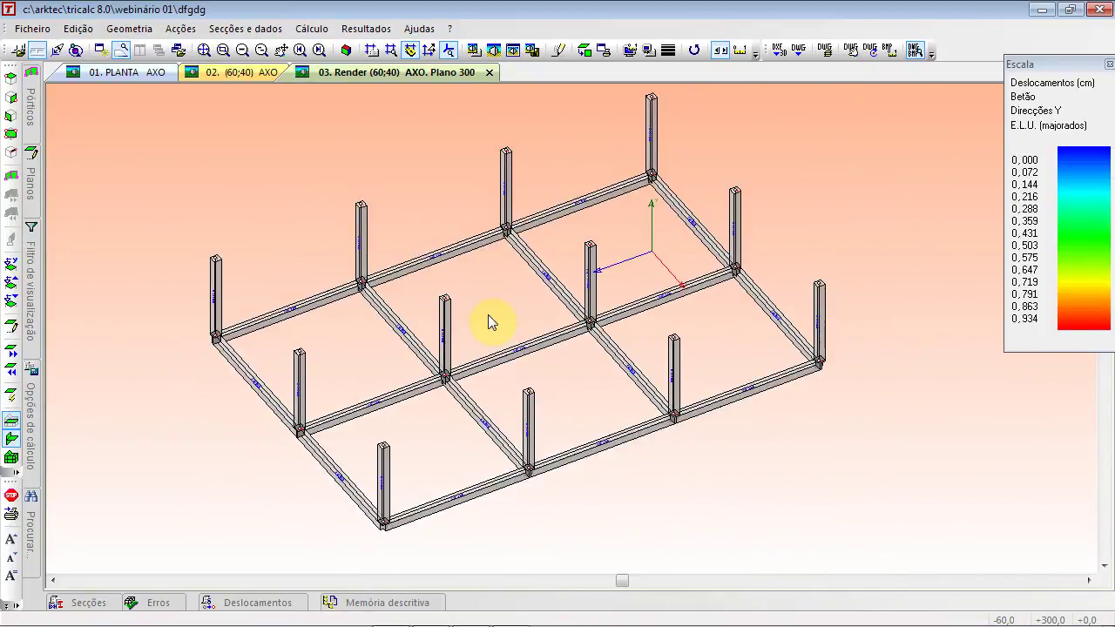
Tilt the rendered frame vertically to inspect it from above, edge-on and from below, finishing at orientation (60;20)
scroll(486, 325, "up", 1)
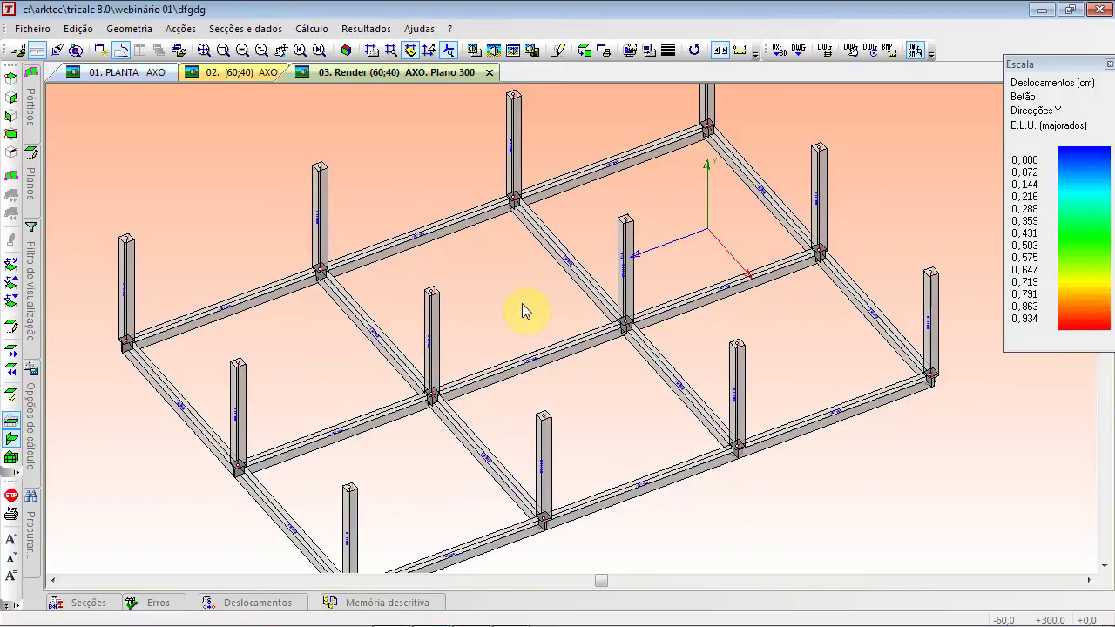
scroll(522, 303, "down", 8, "ctrl")
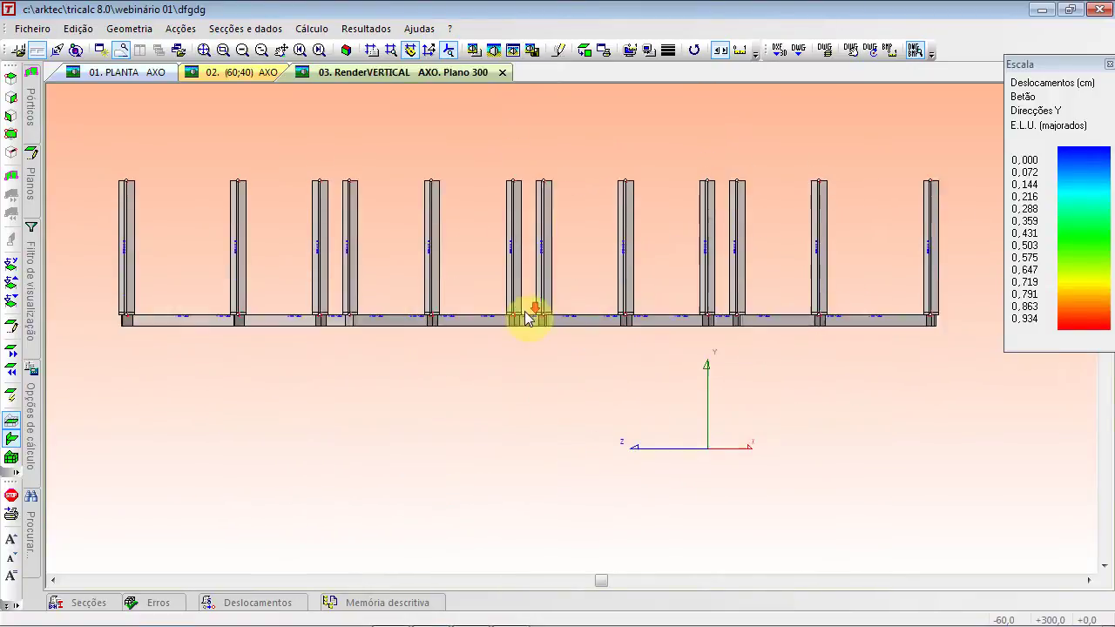
scroll(525, 319, "up", 3, "ctrl")
scroll(525, 319, "up", 10, "ctrl")
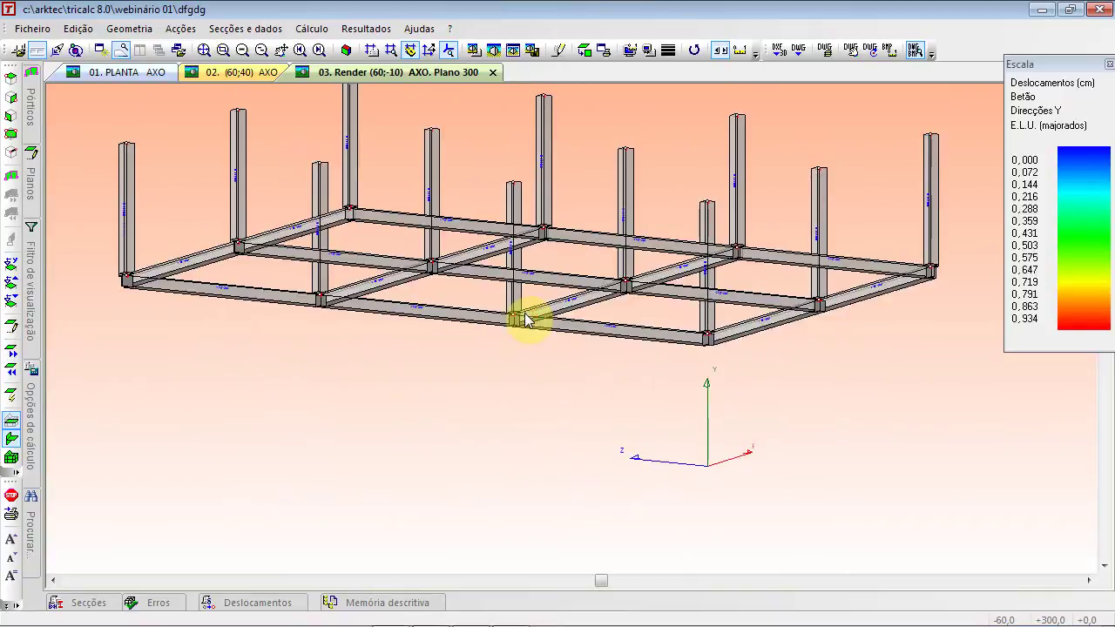
scroll(526, 320, "down", 9, "ctrl")
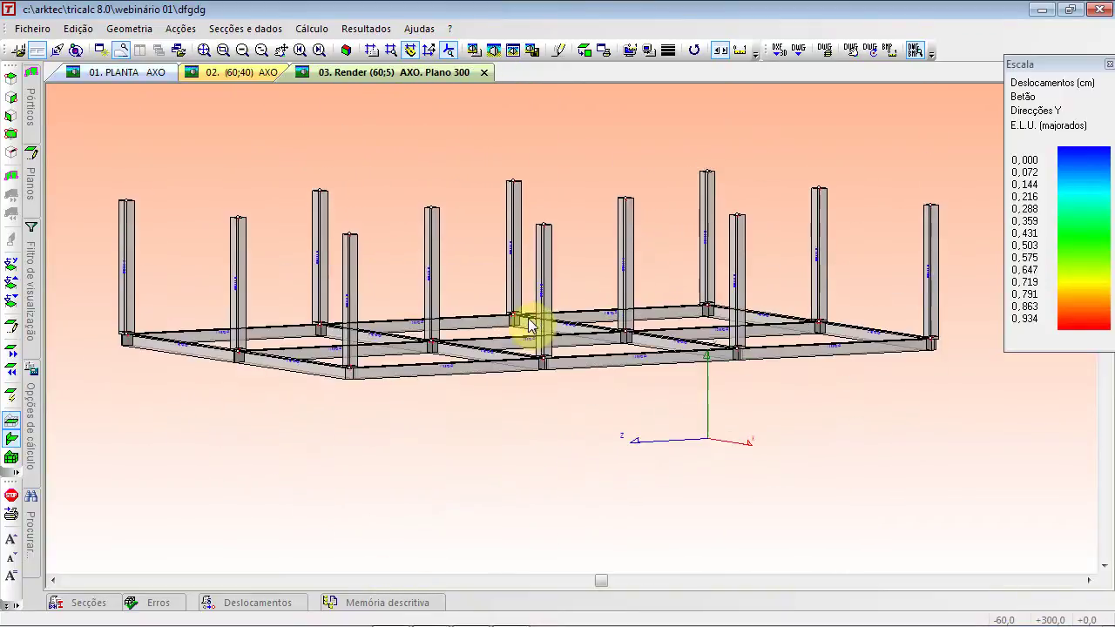
scroll(535, 338, "up", 8, "ctrl")
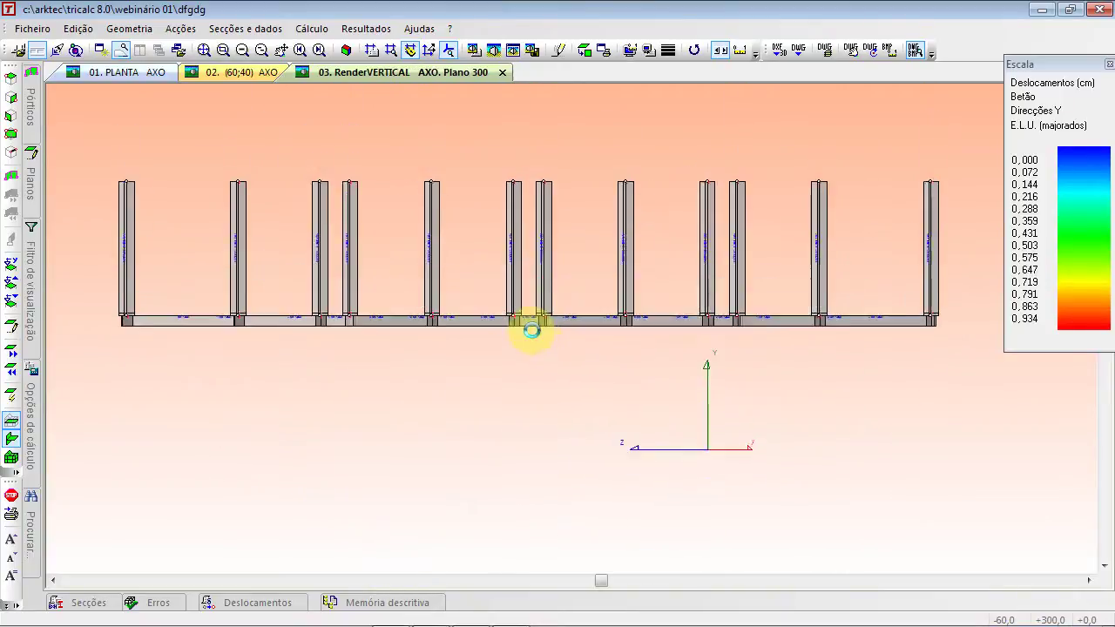
scroll(500, 283, "down", 8, "ctrl")
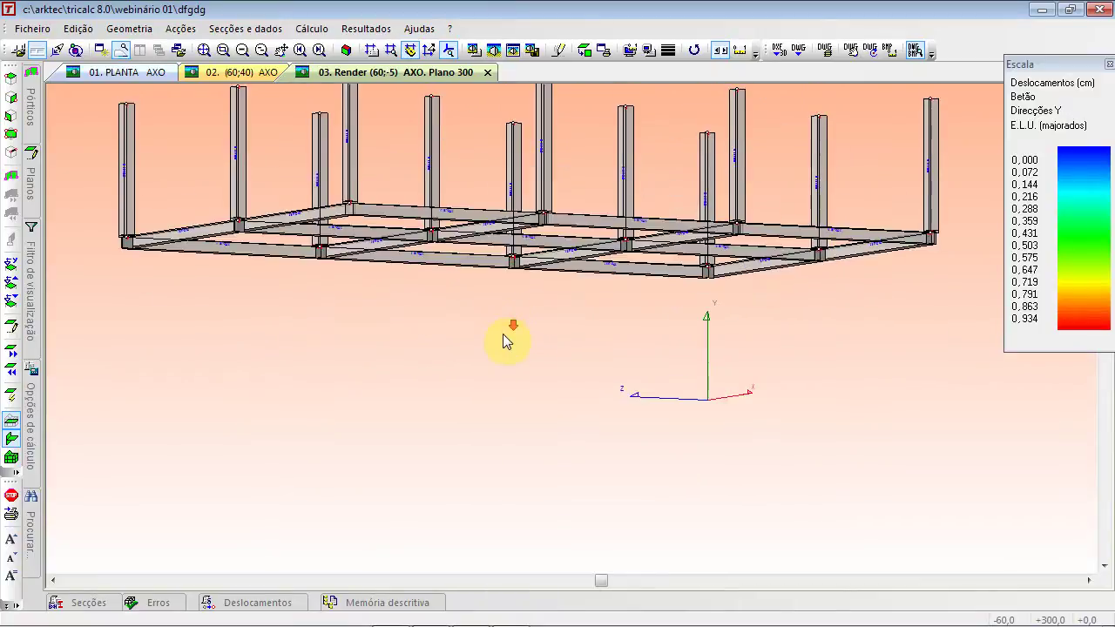
scroll(527, 262, "up", 5, "ctrl")
scroll(526, 290, "up", 2, "ctrl")
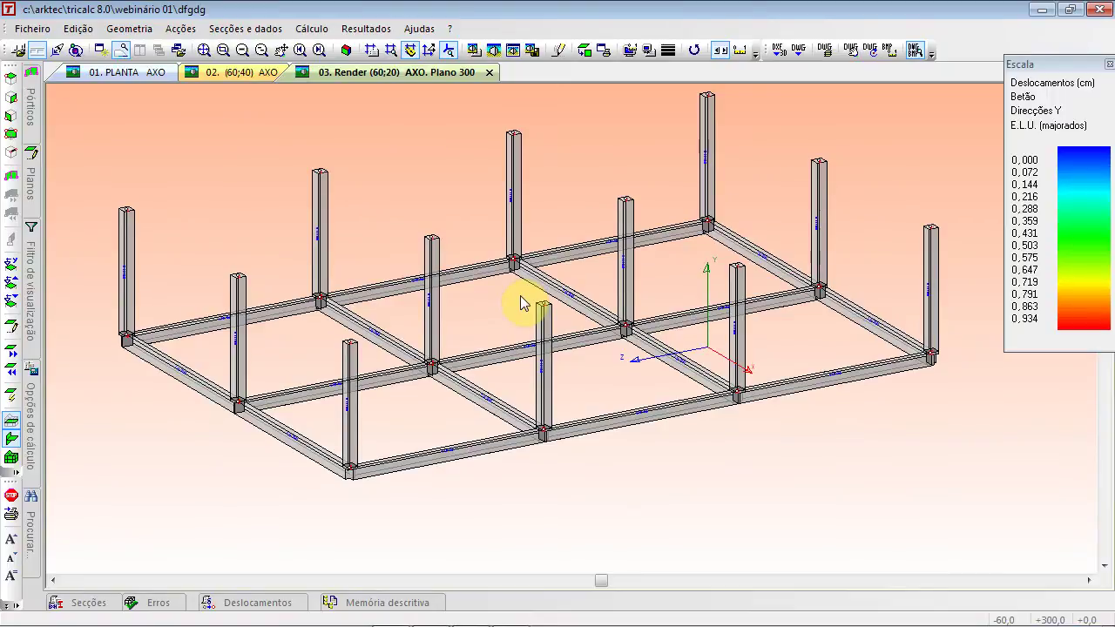
Rotate the rendered frame horizontally in both directions at a constant 20 degree tilt
scroll(523, 303, "up", 5, "shift")
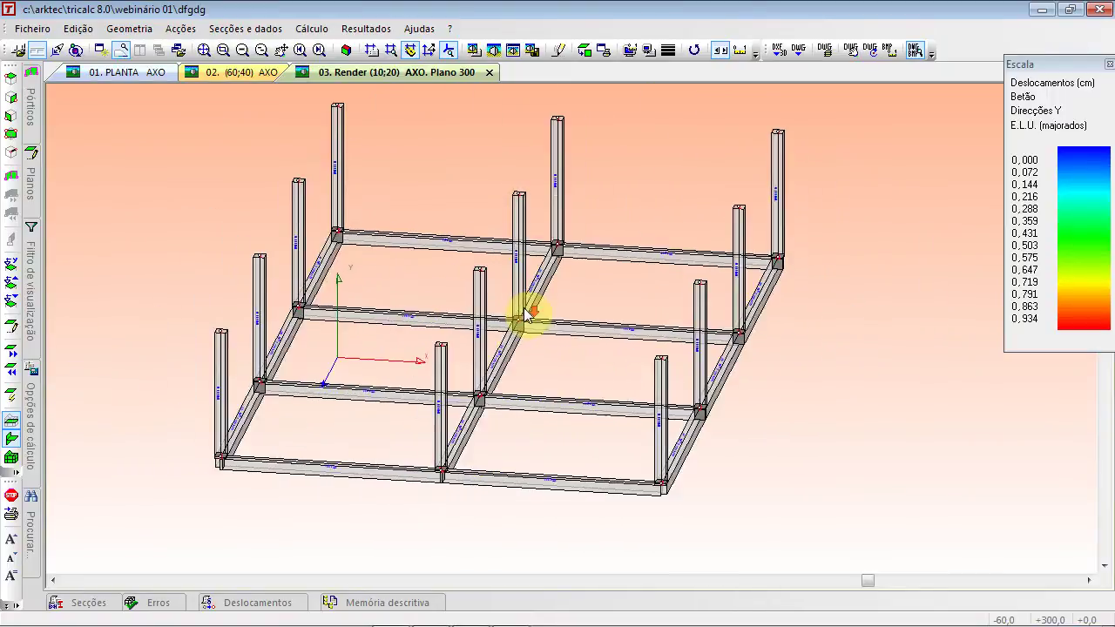
scroll(526, 316, "down", 10, "shift")
scroll(523, 319, "up", 7, "shift")
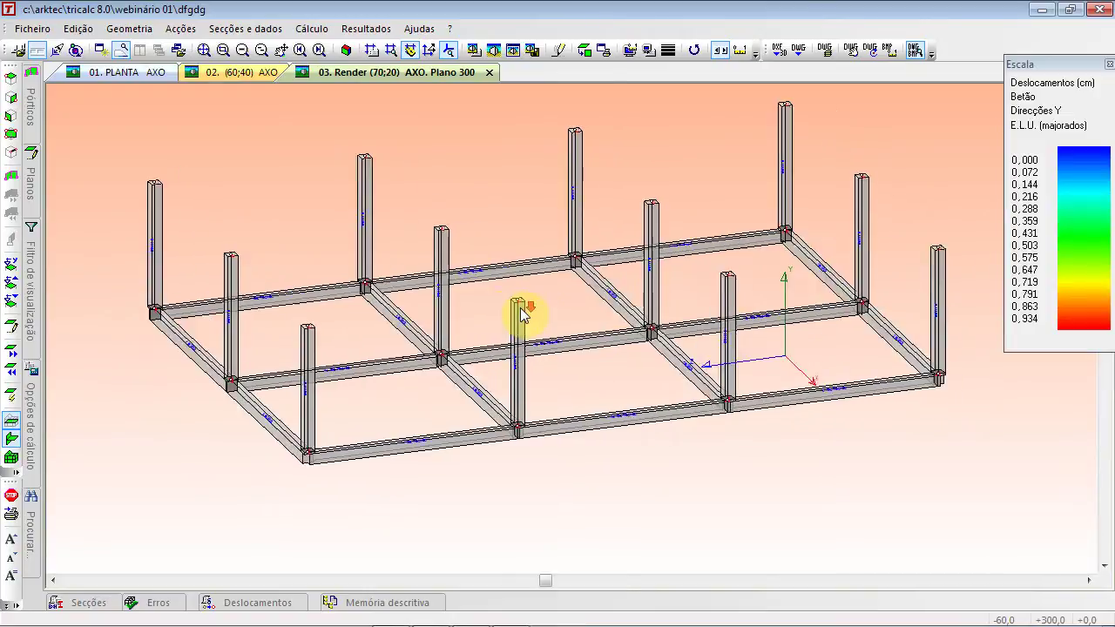
Inspect the outer corner and edge joints up close by combining zoom with horizontal and vertical rotation, finishing at orientation (125;25)
scroll(354, 473, "up", 6)
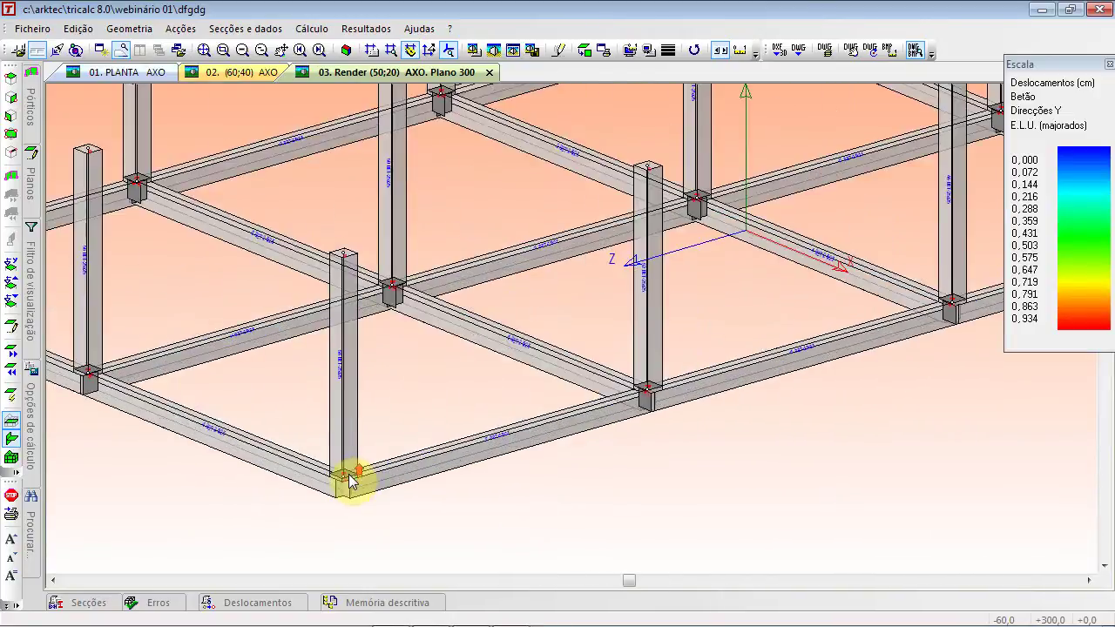
scroll(367, 473, "up", 5, "shift")
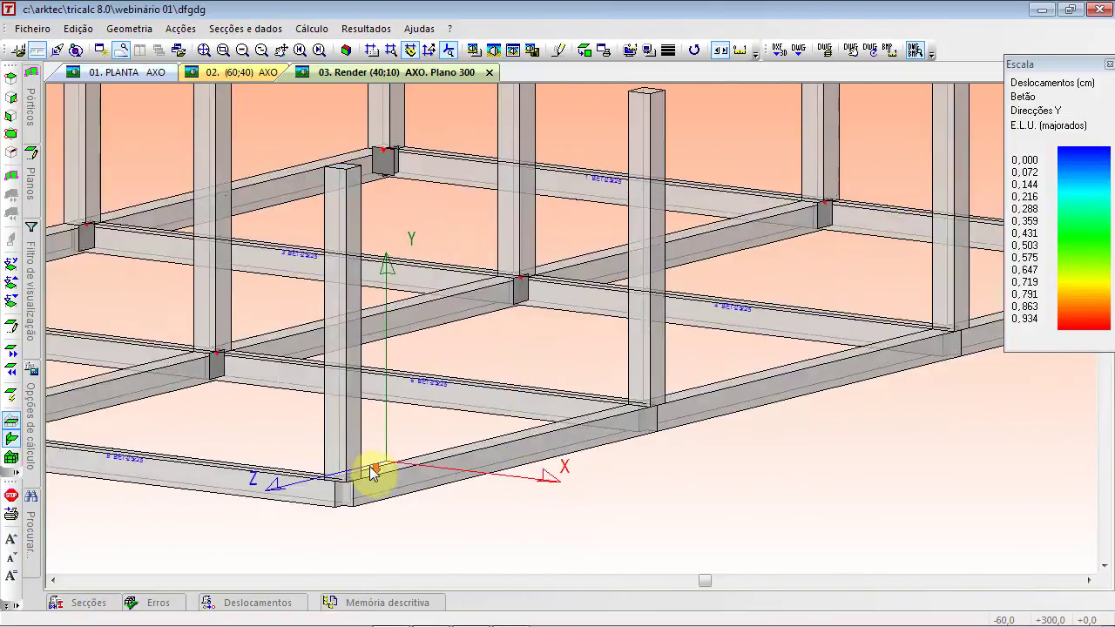
scroll(590, 403, "up", 4)
scroll(591, 404, "down", 8)
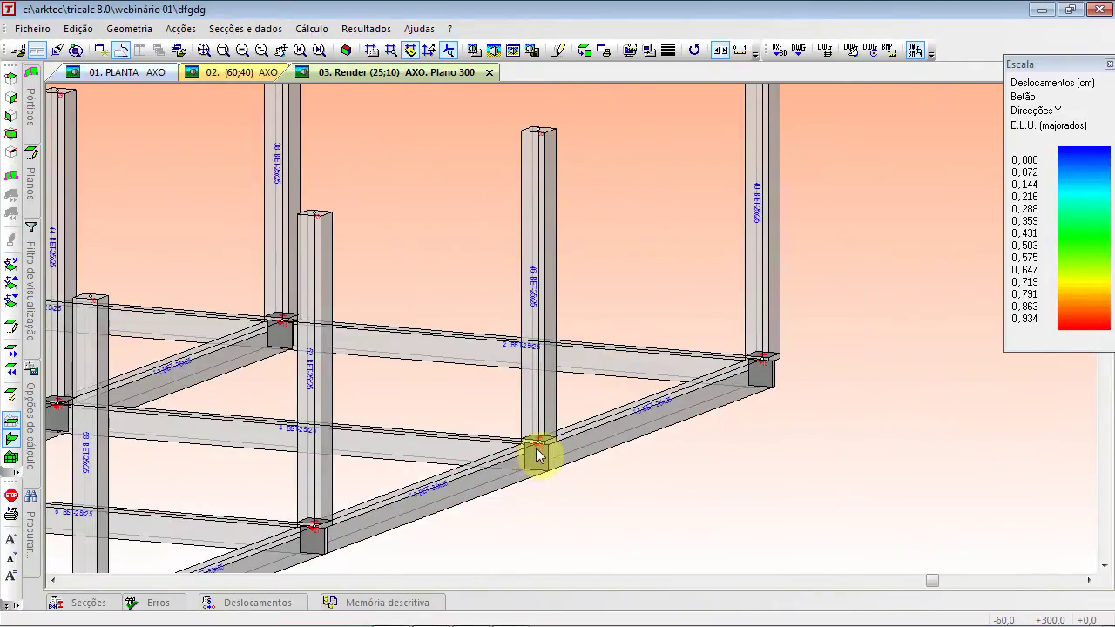
scroll(537, 455, "up", 3, "ctrl")
scroll(537, 455, "down", 1, "shift")
scroll(538, 455, "down", 16, "shift")
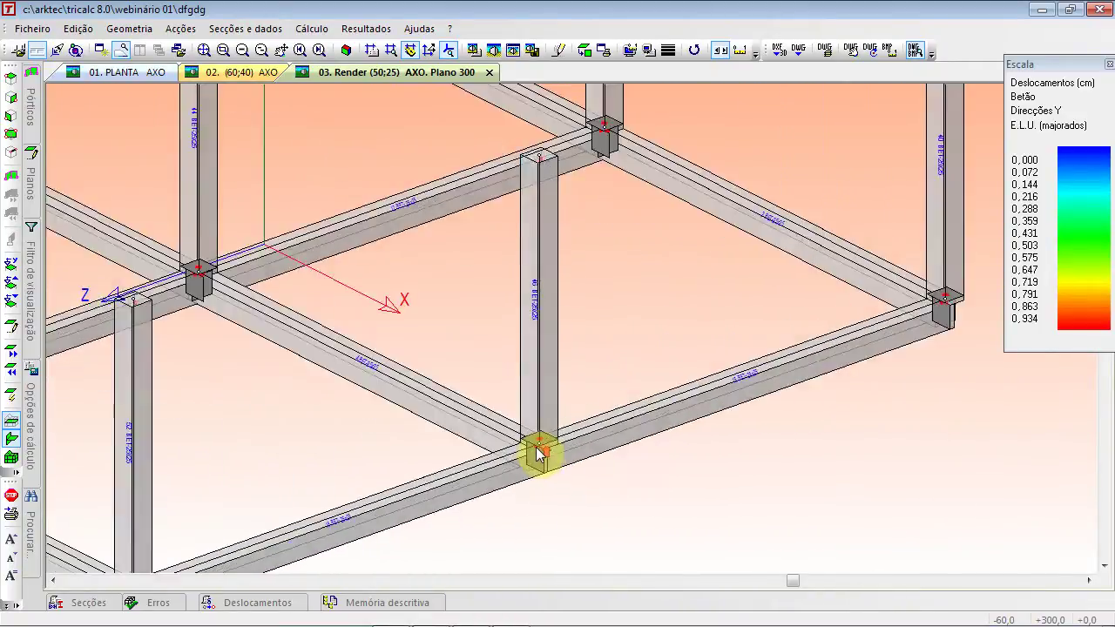
scroll(546, 467, "down", 3, "shift")
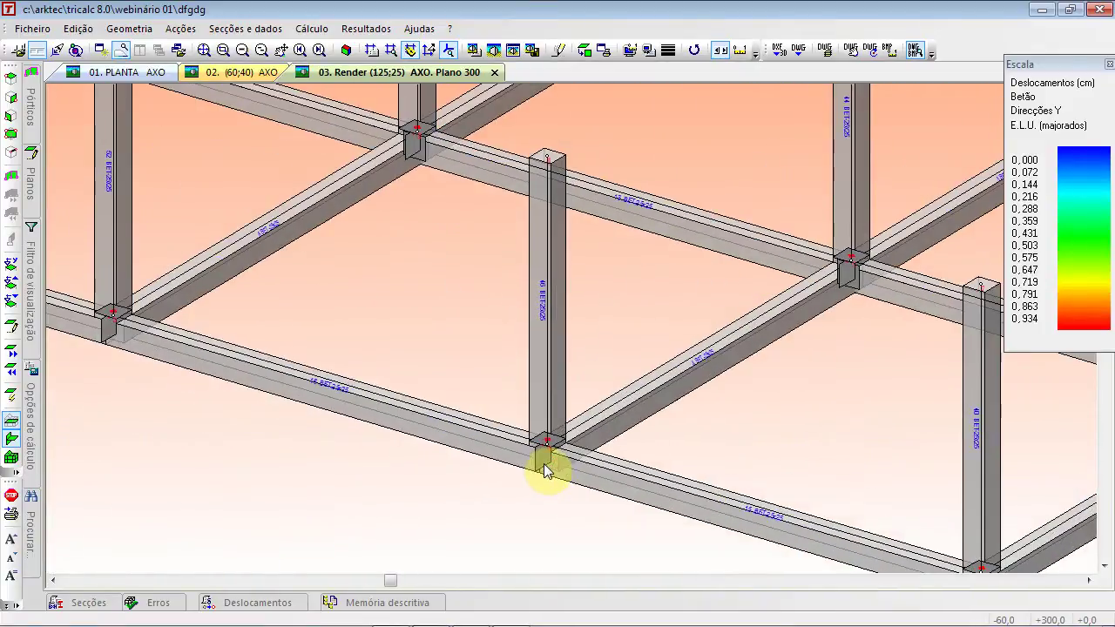
Fit the whole frame in the view and inspect an interior joint at close range
left_click(204, 51)
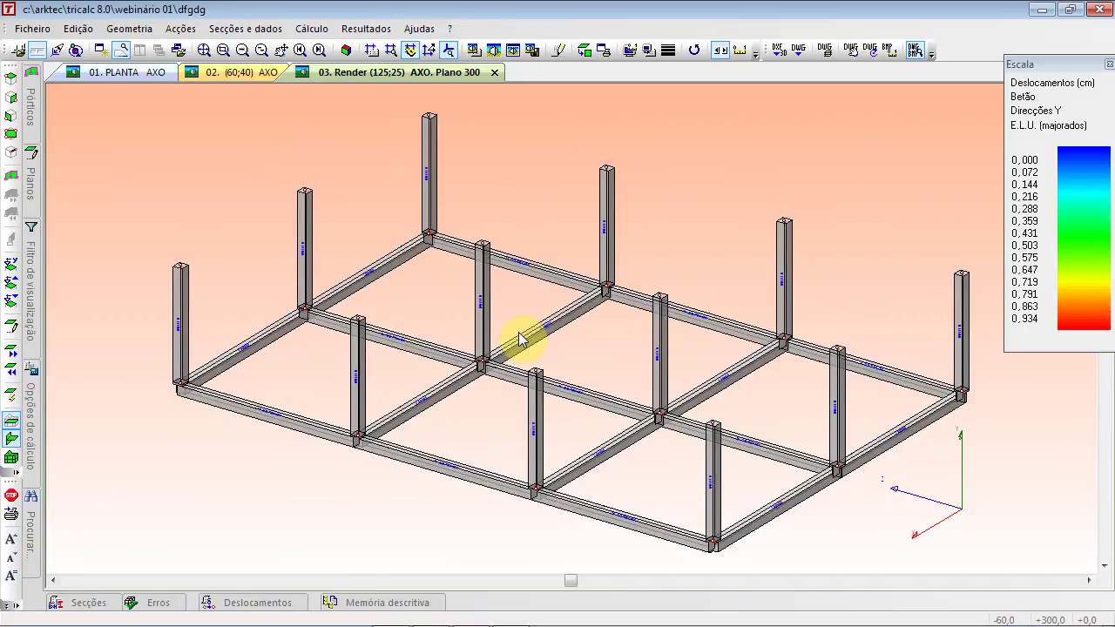
scroll(662, 405, "up", 3)
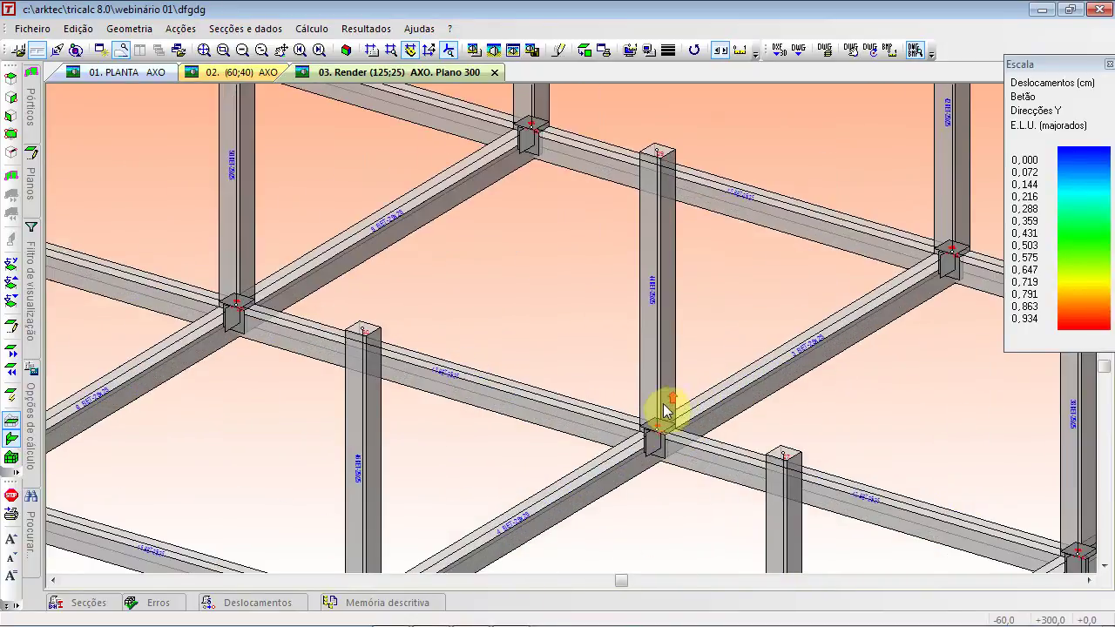
scroll(669, 440, "down", 3)
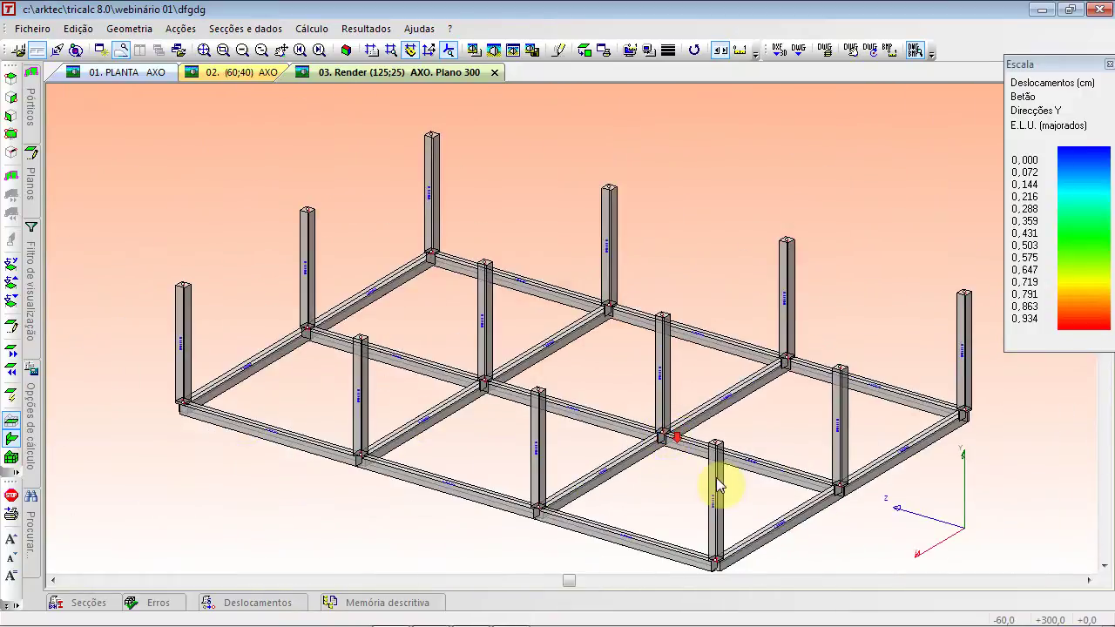
Orbit and pan around the whole frame to inspect it from other sides, finishing centred at orientation (140;20)
scroll(730, 536, "down", 3, "ctrl")
scroll(729, 538, "up", 2, "ctrl")
scroll(729, 538, "up", 5, "shift")
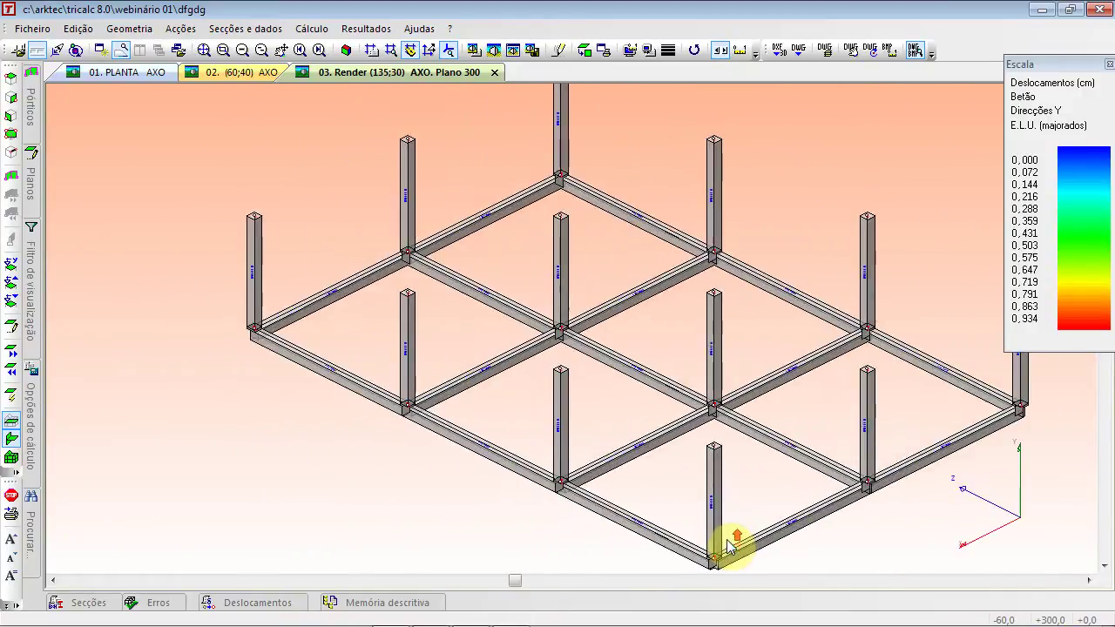
scroll(766, 474, "down", 3, "shift")
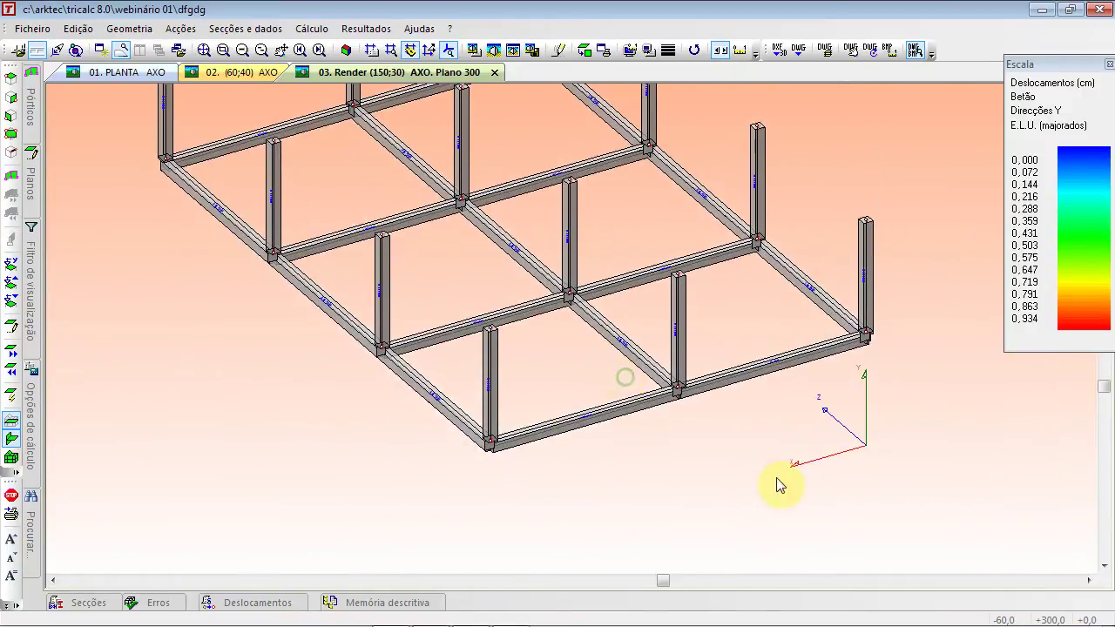
scroll(725, 381, "up", 2, "shift")
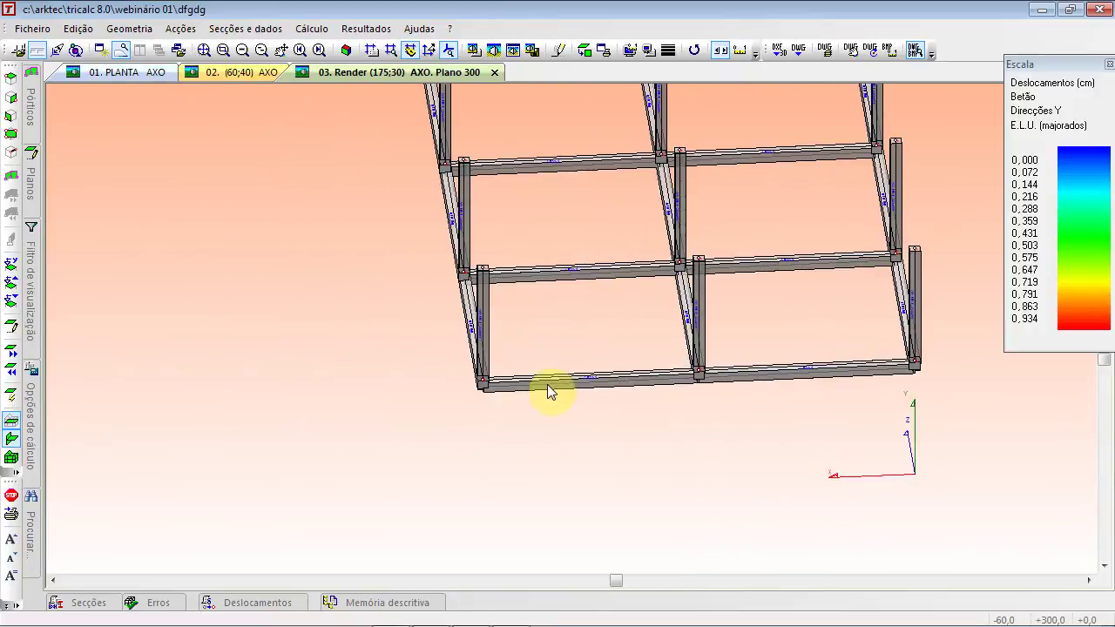
scroll(547, 397, "down", 7, "shift")
middle_click_drag(450, 252, 525, 390)
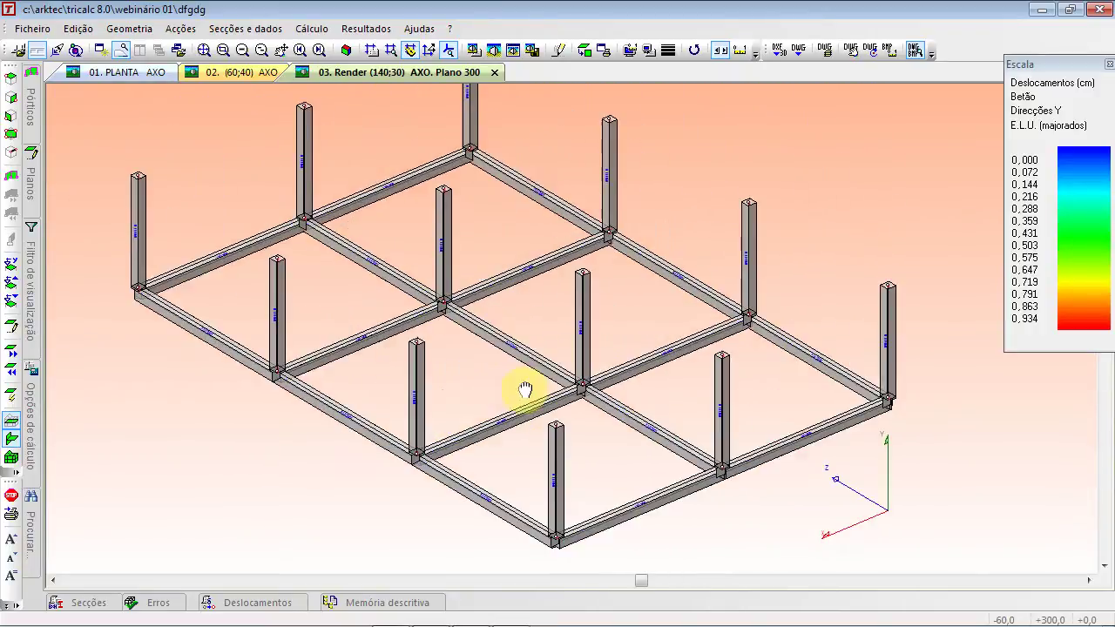
scroll(483, 323, "down", 2, "ctrl")
middle_click_drag(407, 333, 426, 371)
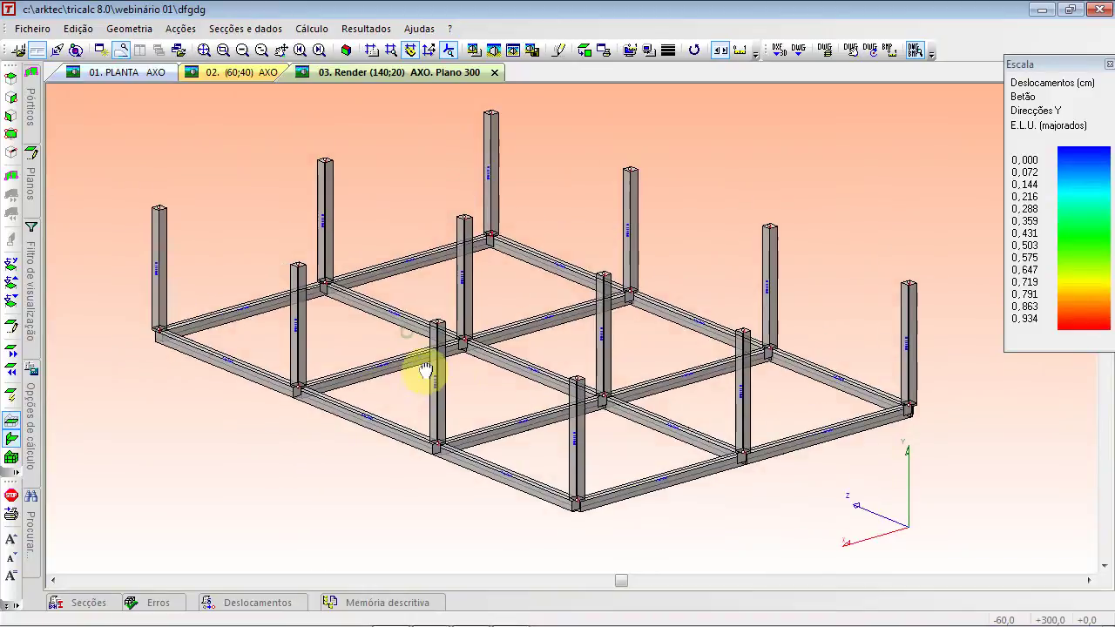
middle_click_drag(511, 378, 535, 381)
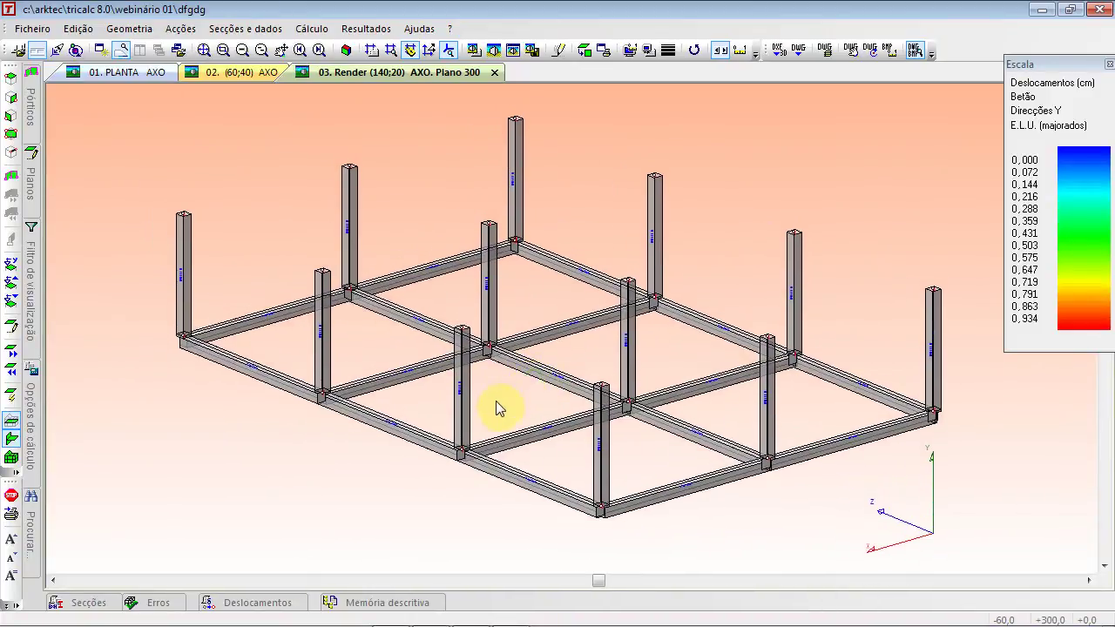
Switch to the PowerPoint course presentation
key("alt+Tab")
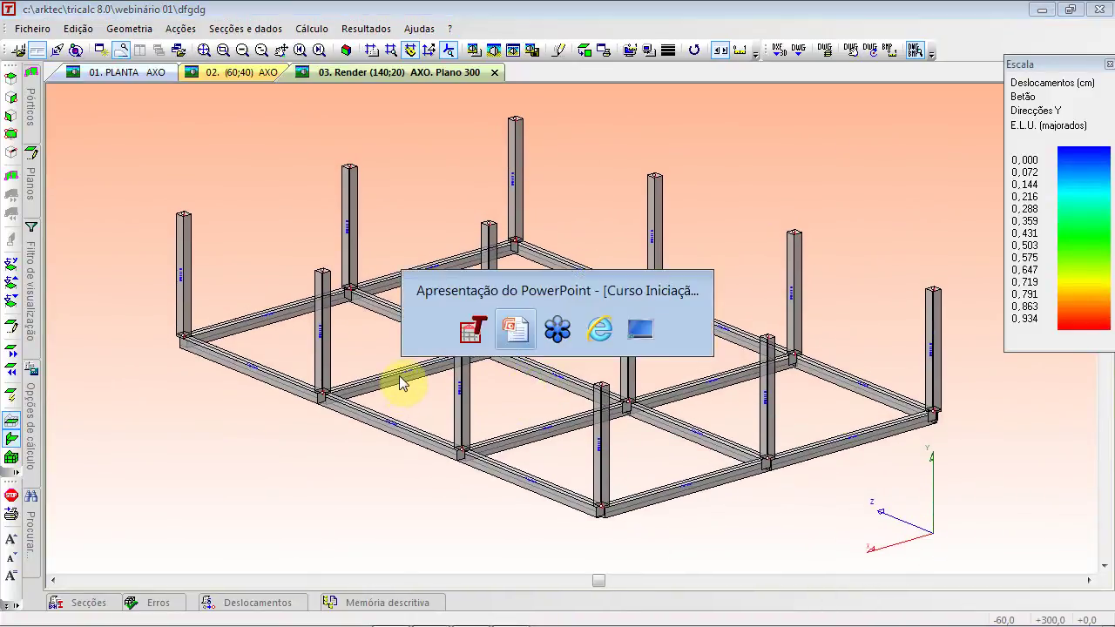
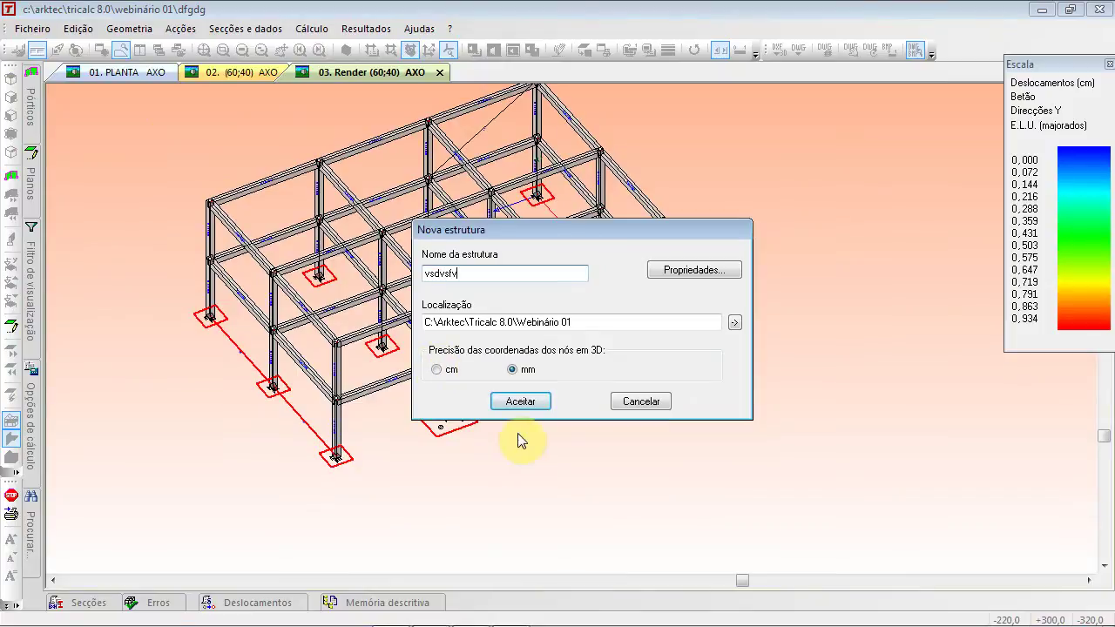
Create a new structure named vsdvsfv in C:\Arktec\Tricalc 8.0\Webinário 01 with node coordinates precise to mm
left_click(523, 402)
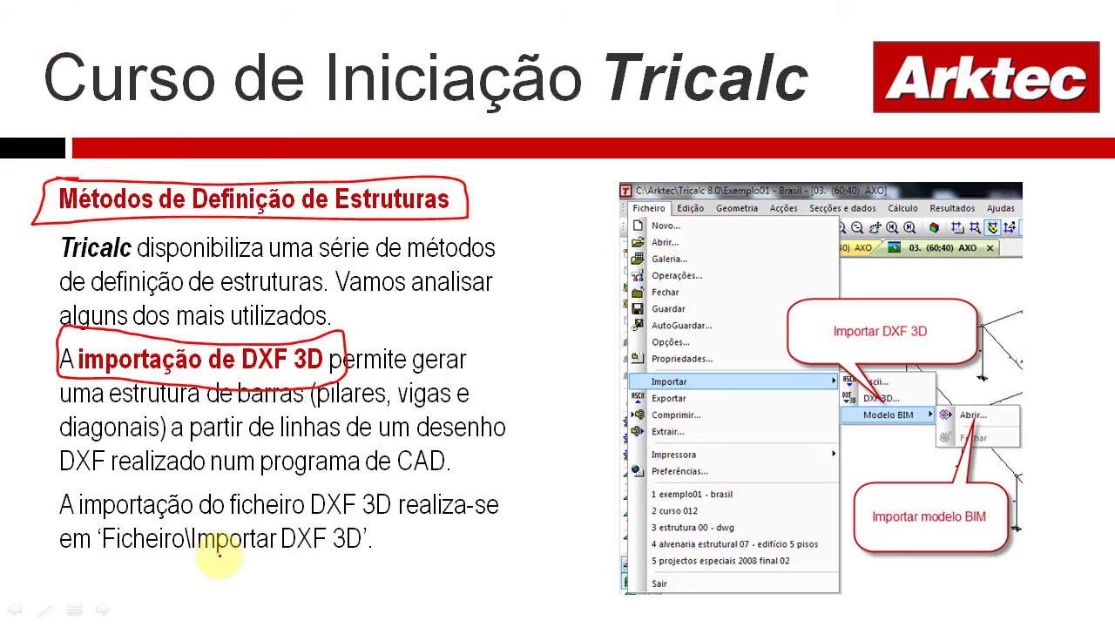
Underline the path 'Ficheiro\Importar DXF 3D' on the PowerPoint slide and switch back to Tricalc
mouse_move(93, 555)
left_mouse_down()
mouse_move(123, 566)
mouse_move(389, 551)
left_mouse_up()
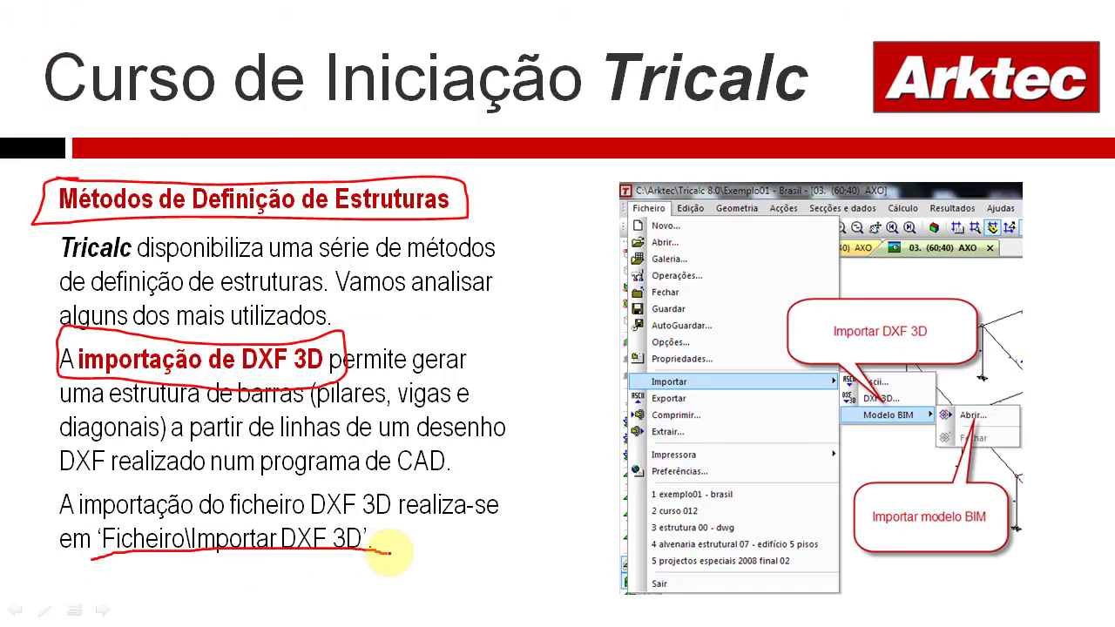
key("alt+Tab")
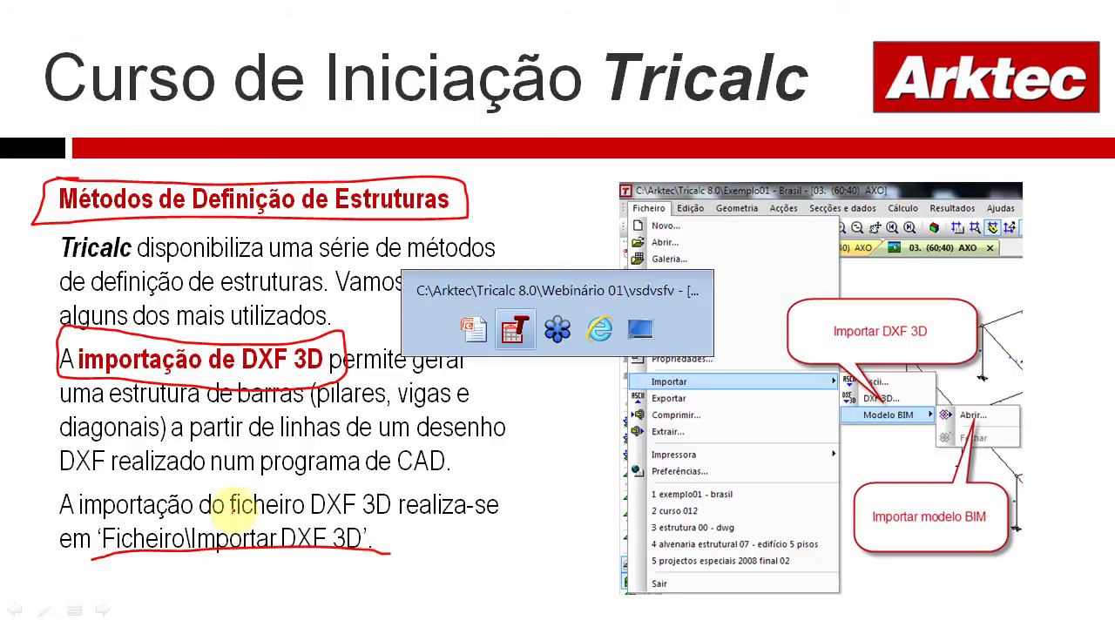
Choose PorticoDXF_3Dcm.dxf from the DXF 3D folder in Tricalc 8.0 for a 3D DXF import, with its preview switched on
left_click(32, 29)
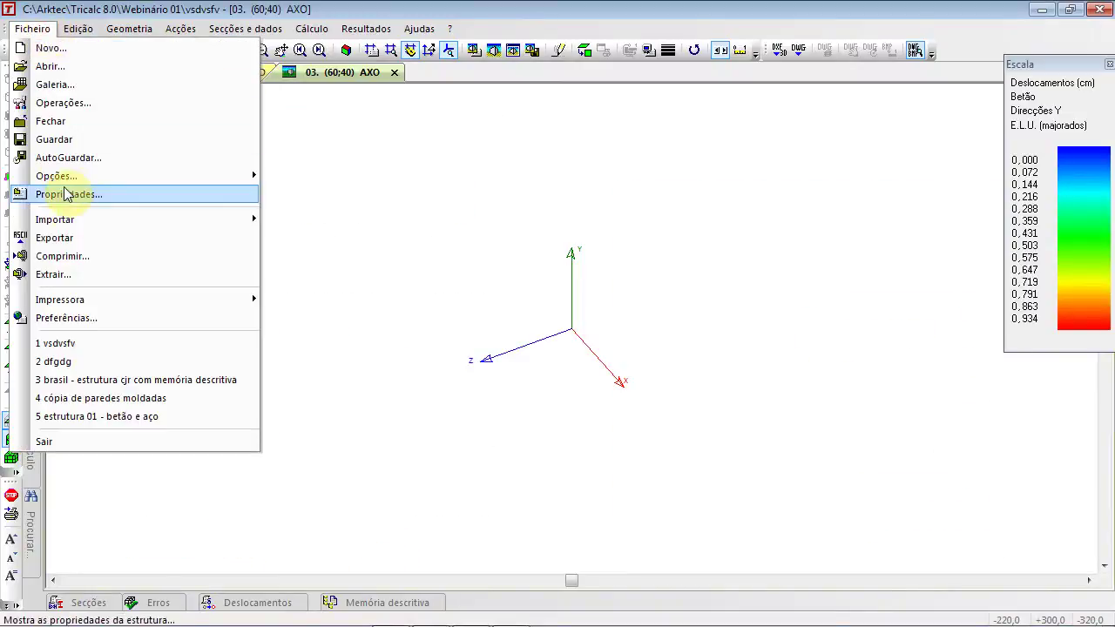
mouse_move(70, 218)
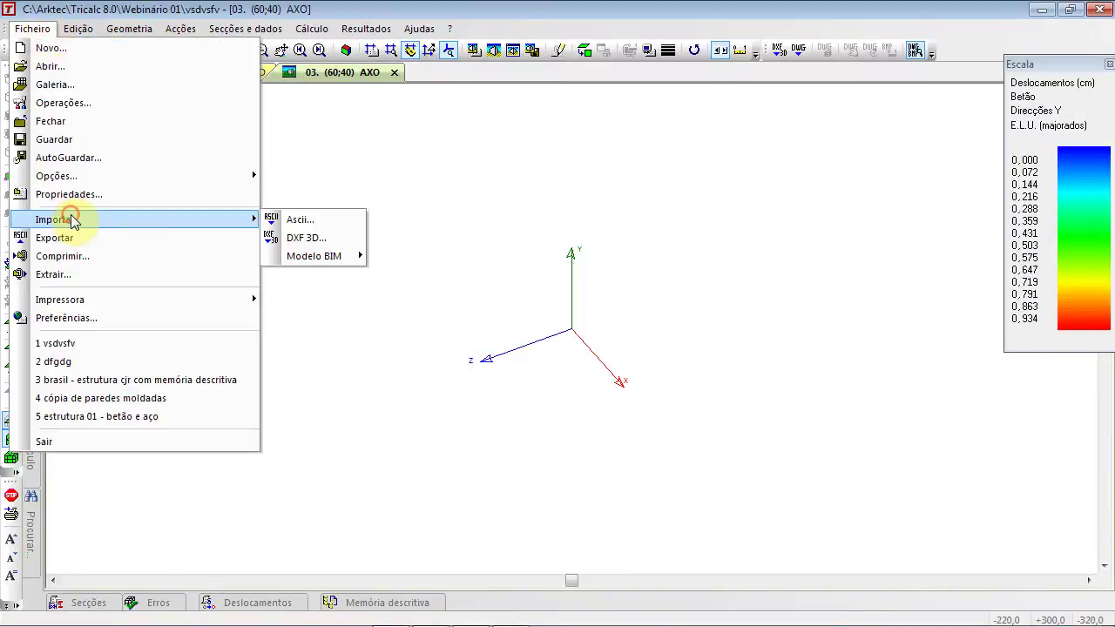
left_click(312, 242)
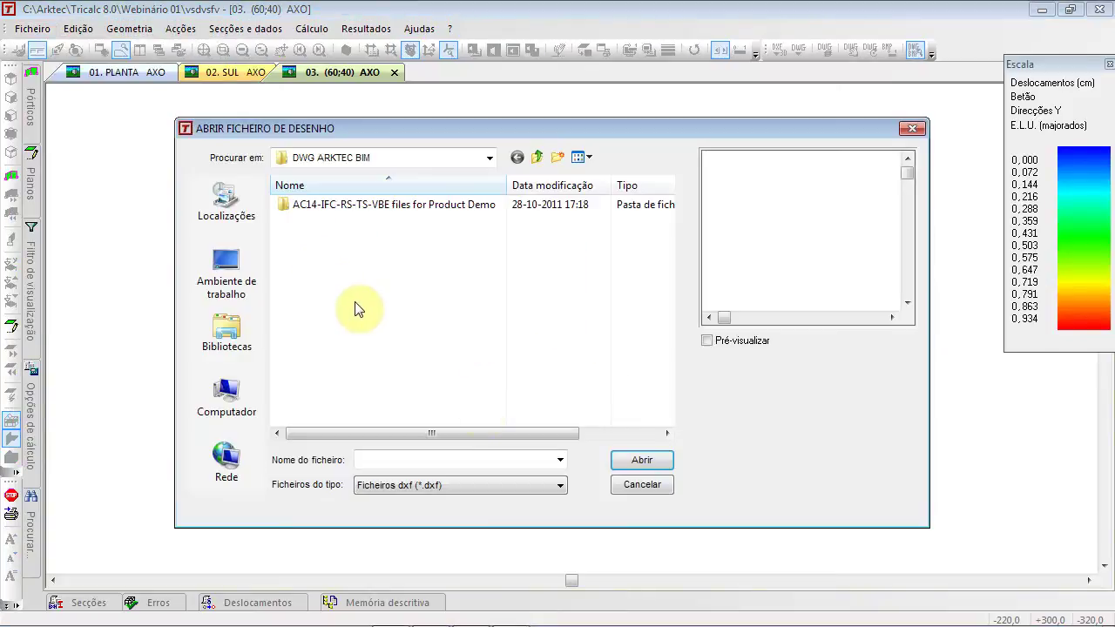
left_click(537, 160)
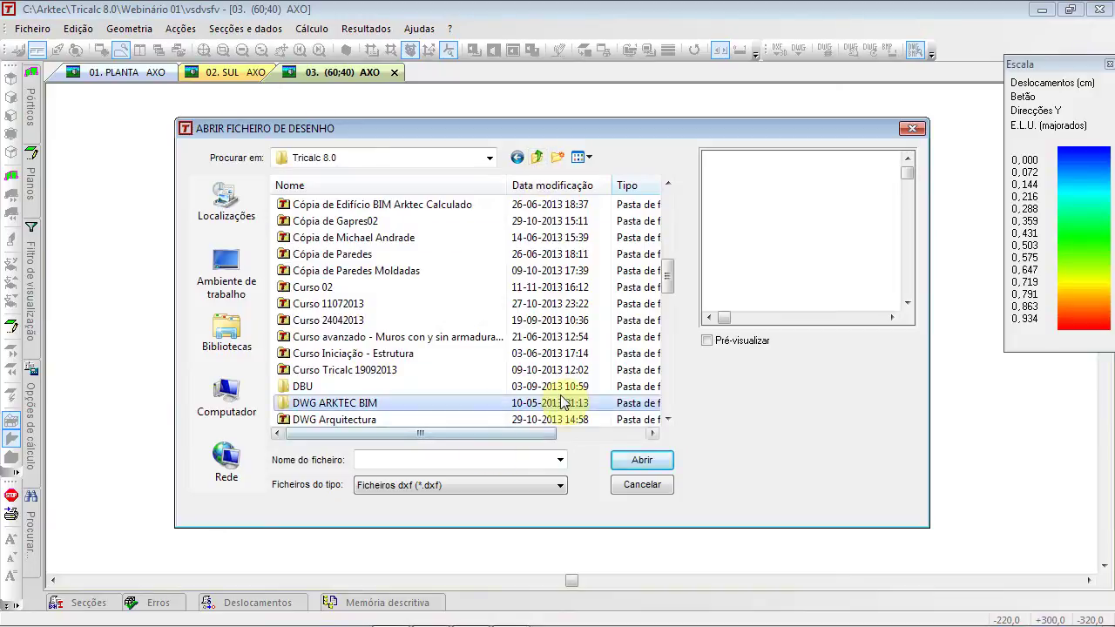
left_click_drag(671, 273, 672, 291)
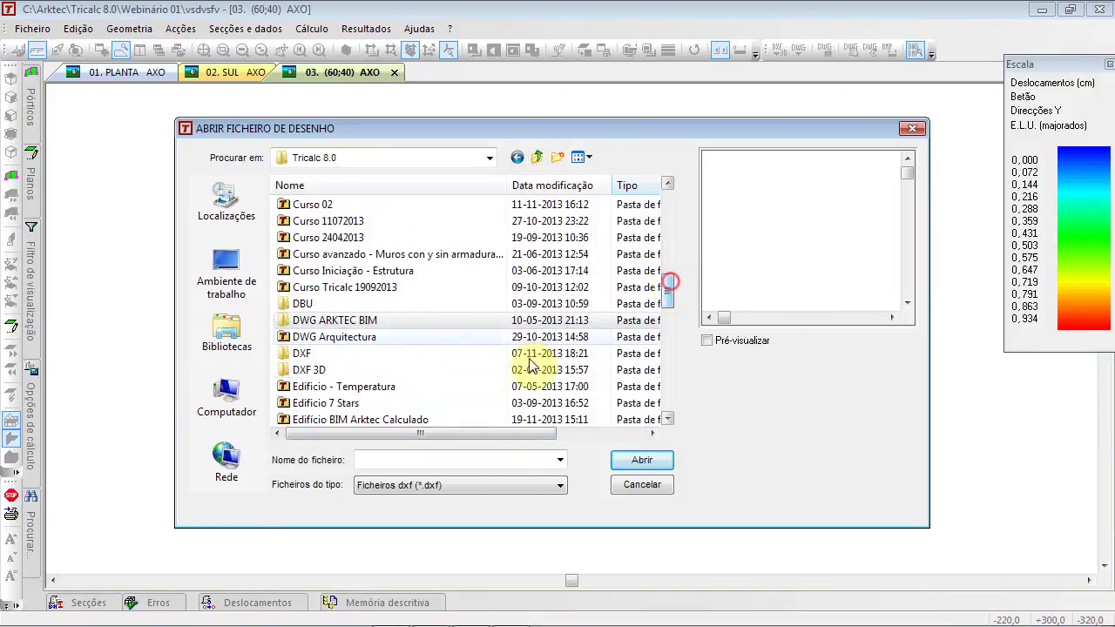
left_click(463, 370)
double_click(464, 370)
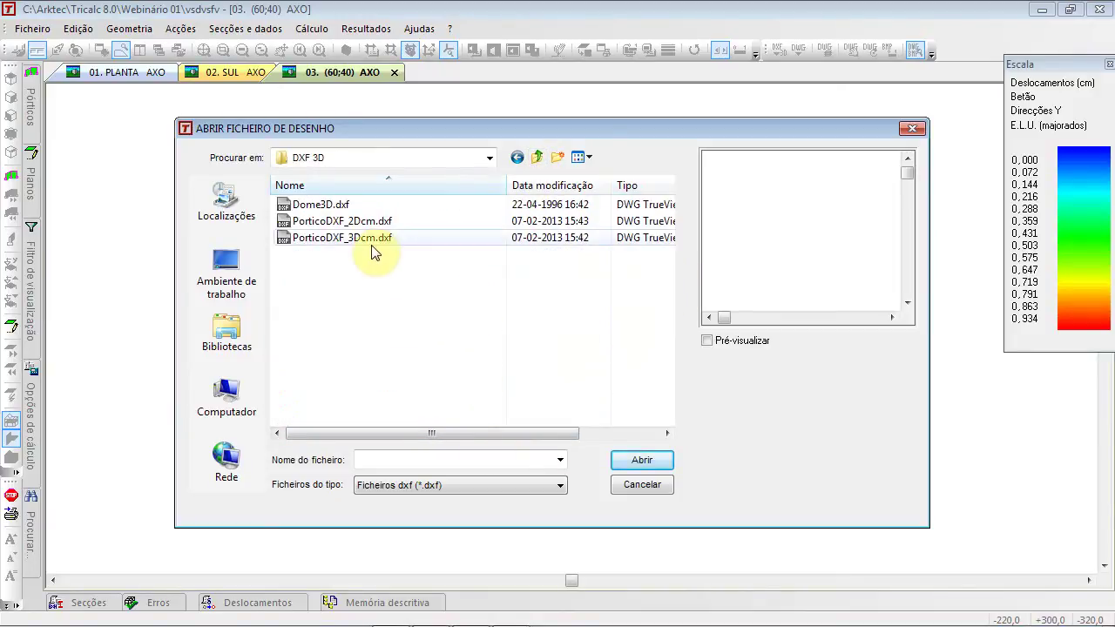
left_click(345, 240)
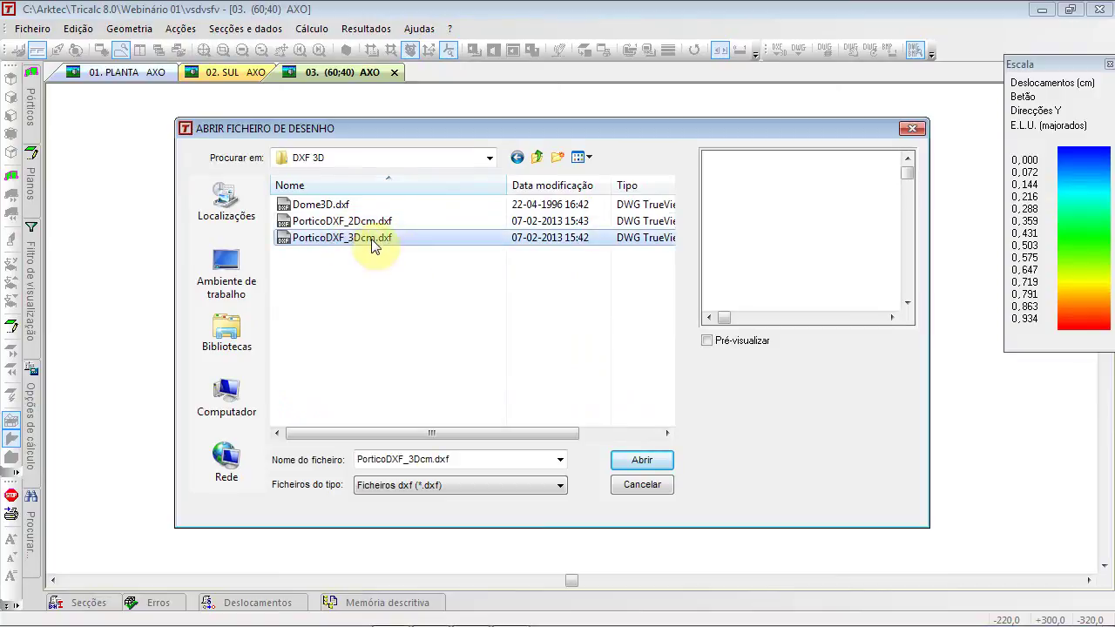
left_click(708, 341)
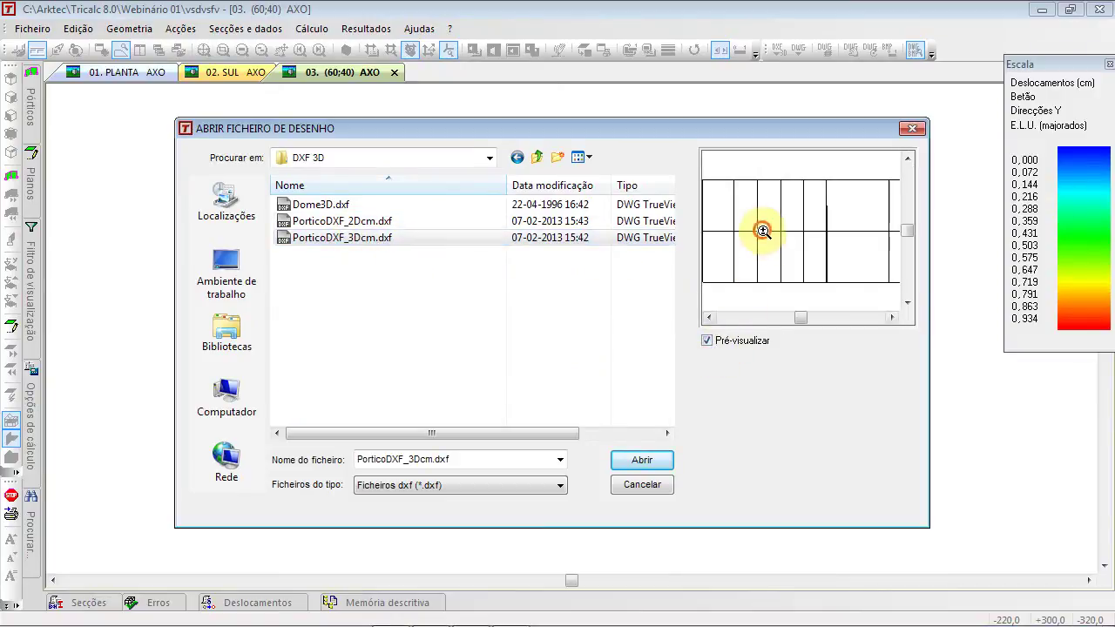
scroll(768, 231, "down", 1)
scroll(789, 232, "up", 3)
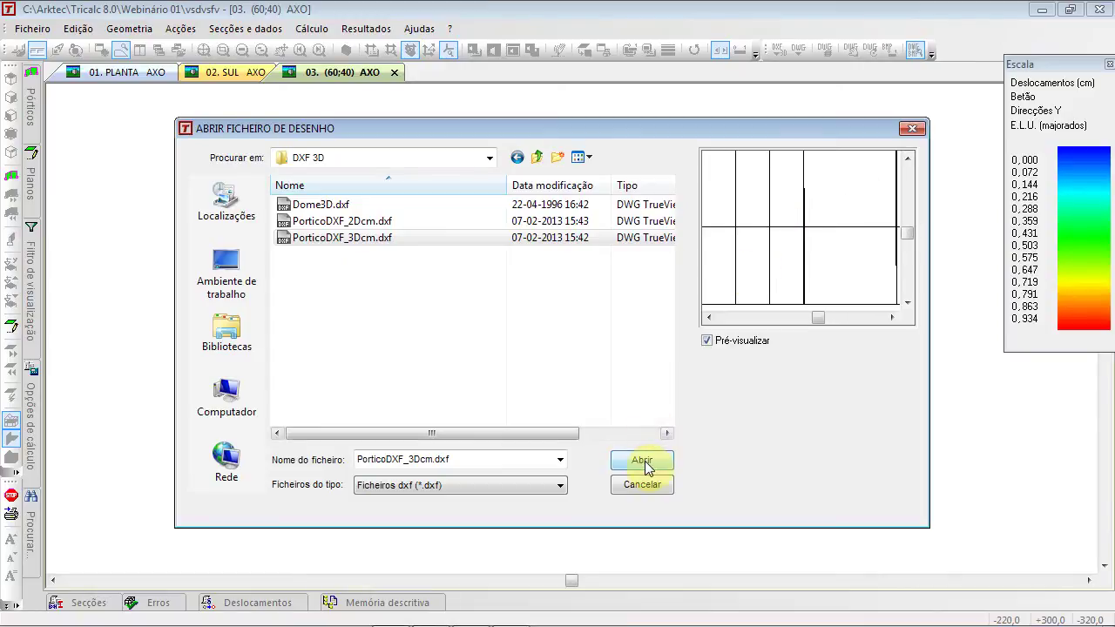
Import the chosen DXF translated to the origin with factor 1,0000, placing it at 0,0;0,0;0,0 and skipping the geometry check
left_click(643, 461)
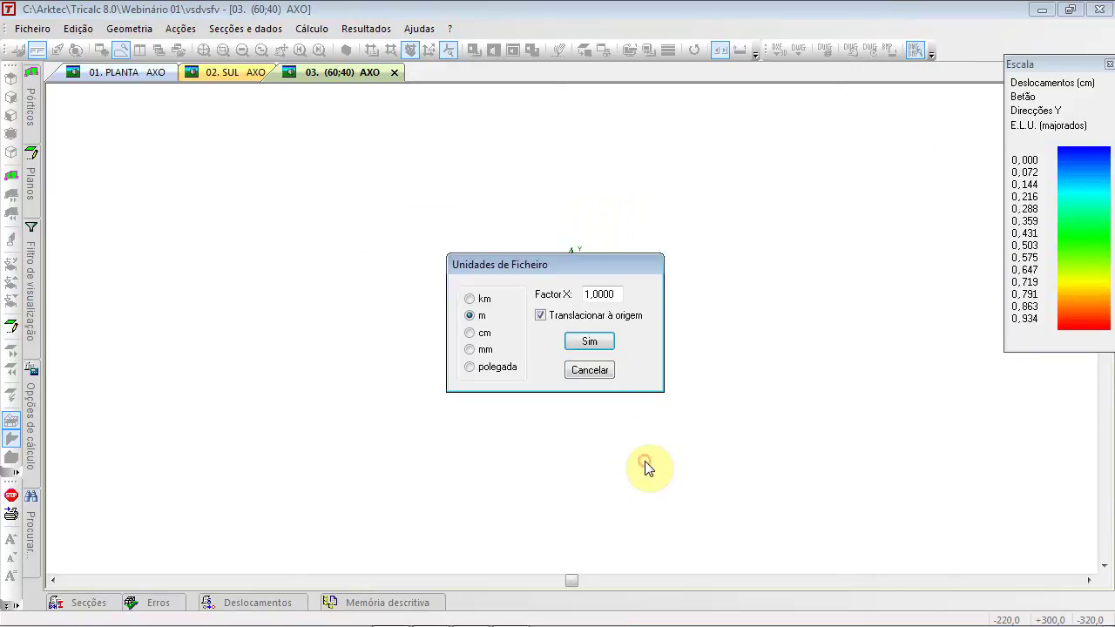
left_click(588, 343)
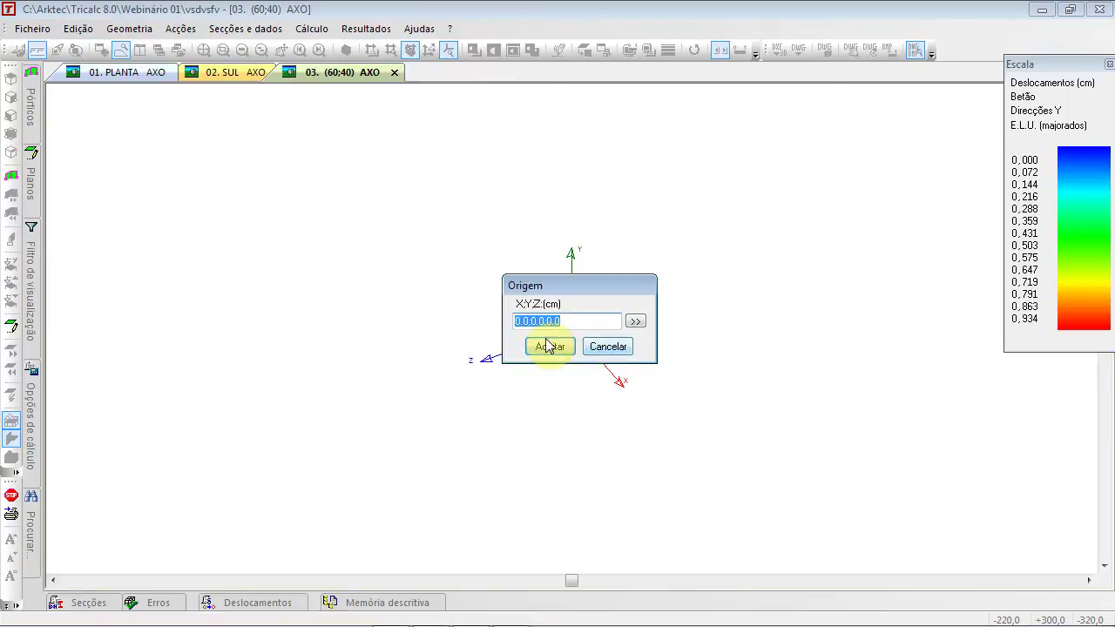
left_click(550, 346)
left_click(598, 369)
scroll(565, 329, "up", 5)
scroll(462, 337, "down", 3)
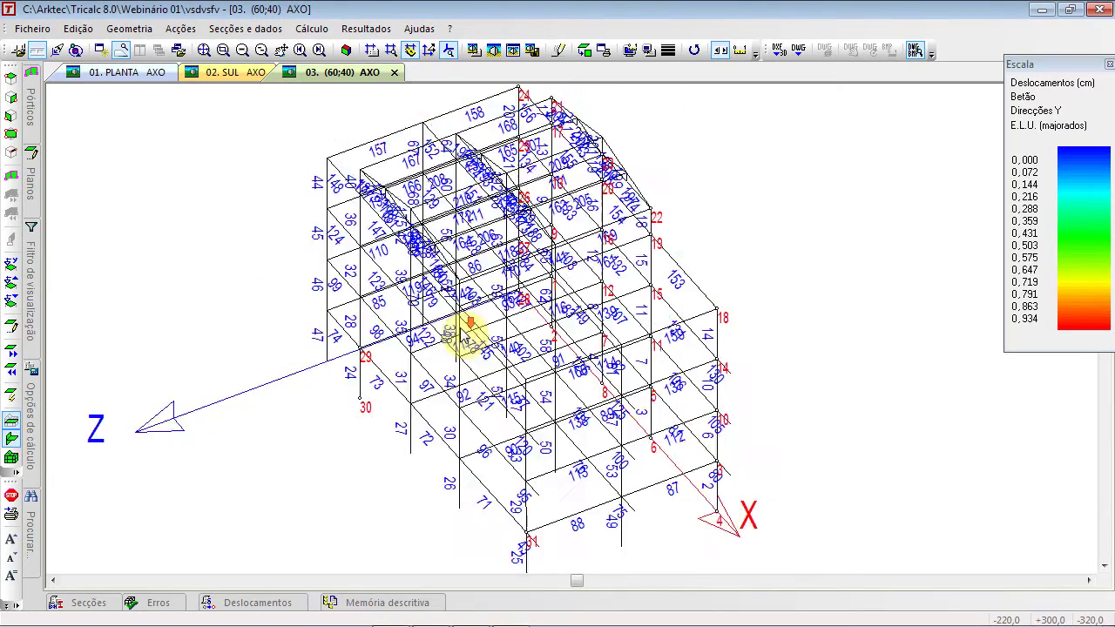
scroll(466, 336, "down", 3)
Delete all bars of the imported frame with a selection window around the entire structure
right_click(166, 178)
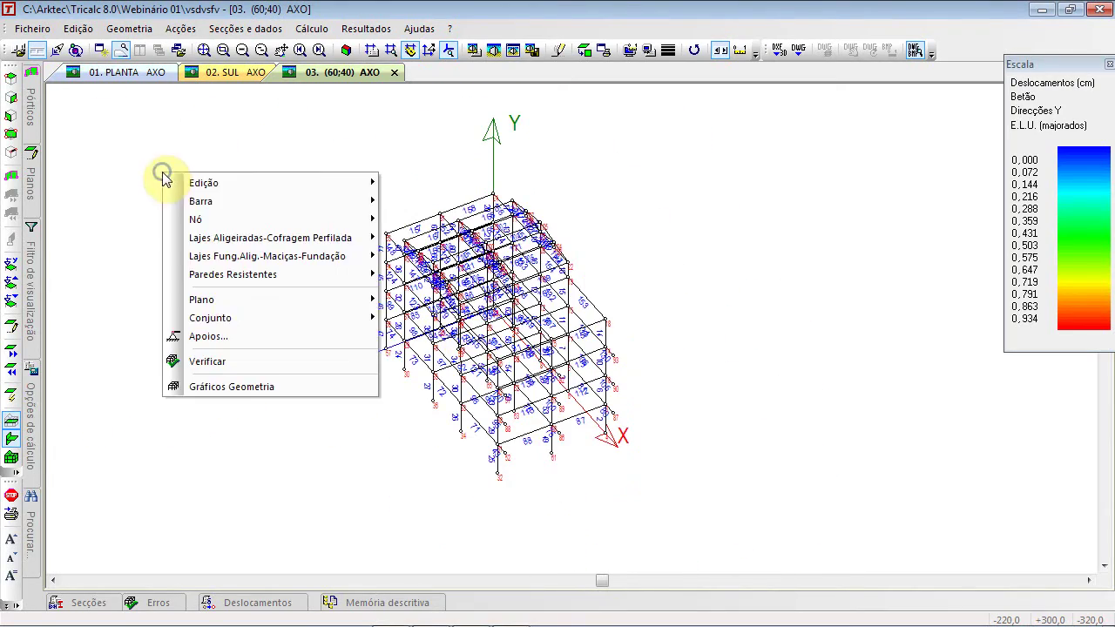
left_click(501, 228)
scroll(398, 229, "up", 5)
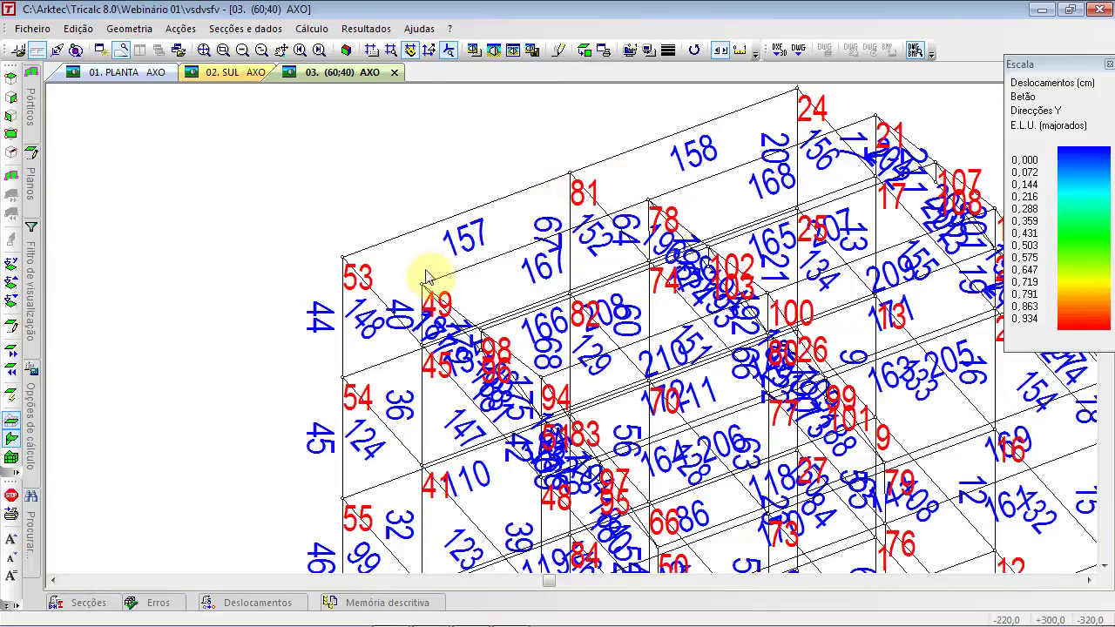
scroll(488, 326, "down", 5)
right_click(288, 187)
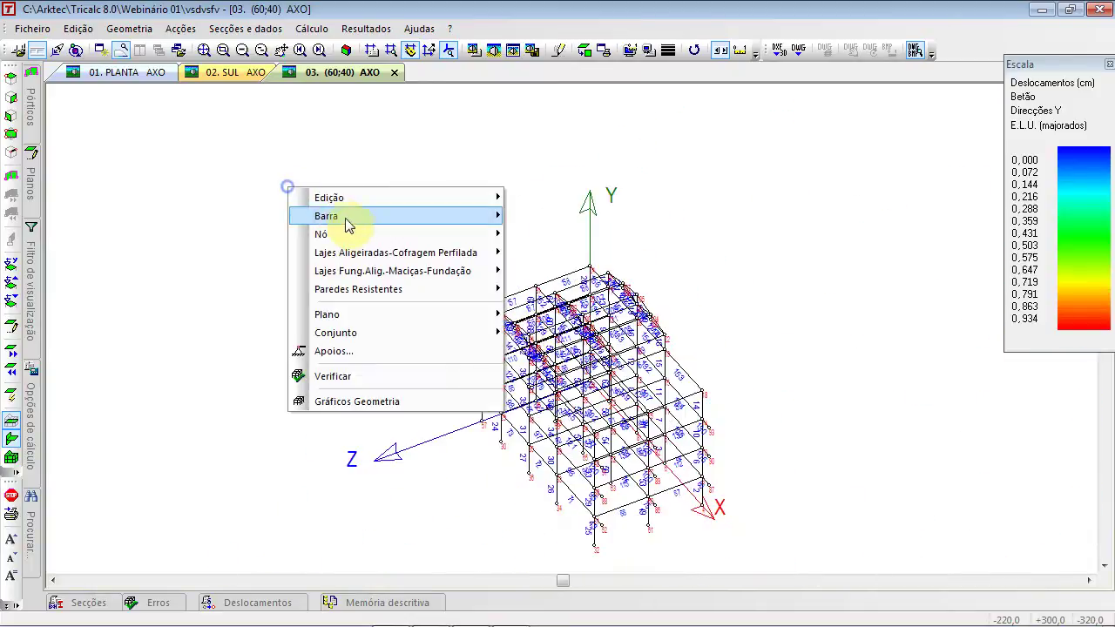
mouse_move(296, 233)
left_click(609, 271)
left_click(421, 218)
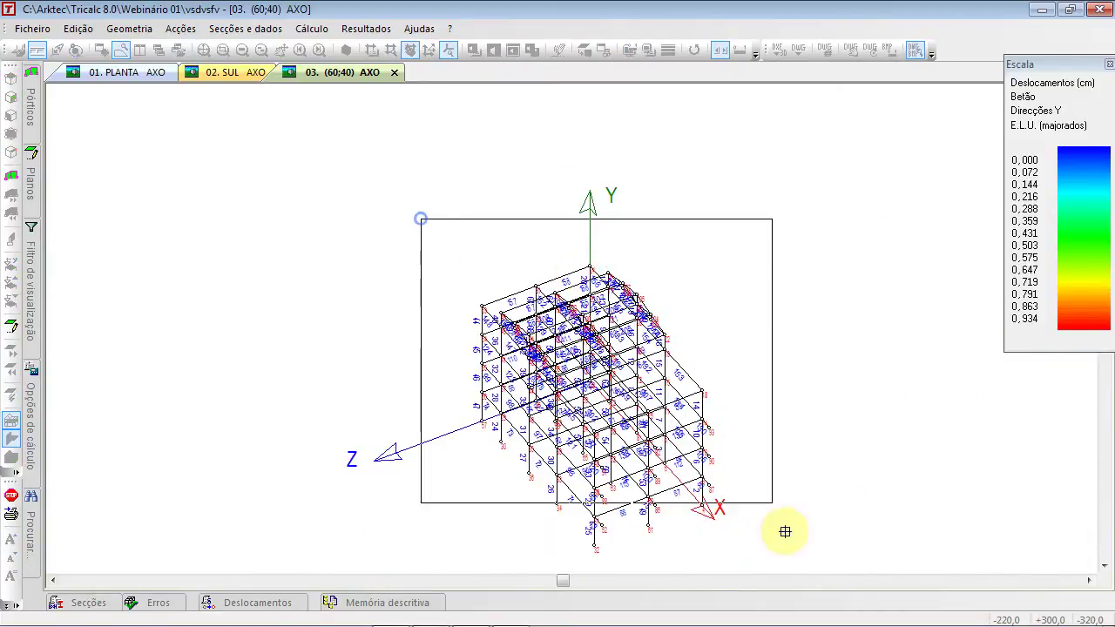
left_click(804, 560)
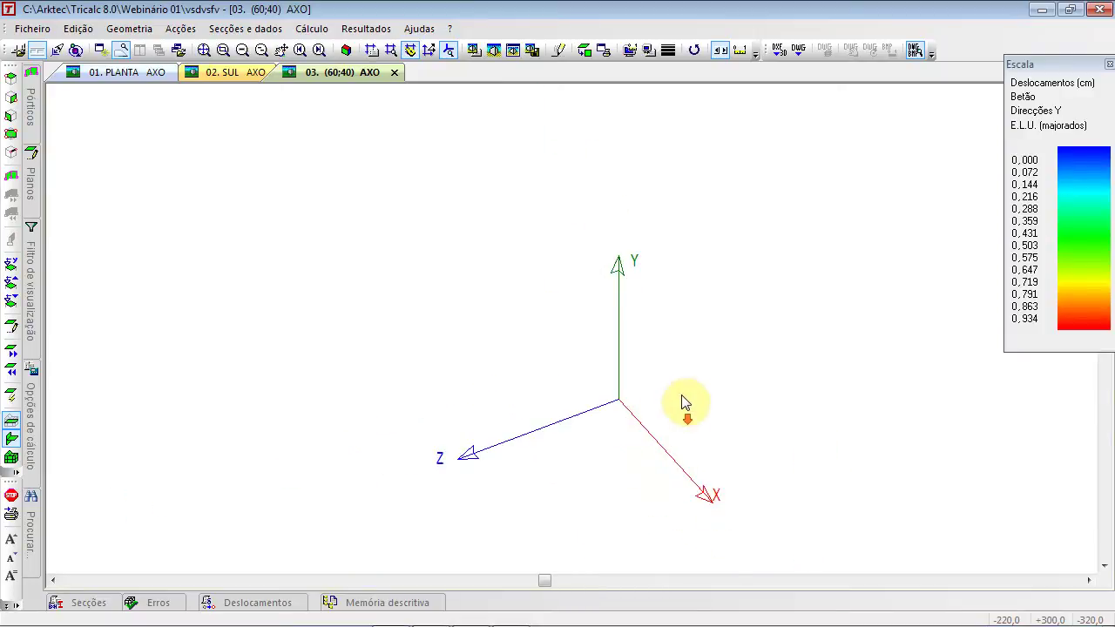
Import PorticoDXF_3Dcm.dxf again in cm with factor 1,0000, translated to the origin, and skip the geometry check
left_click(33, 28)
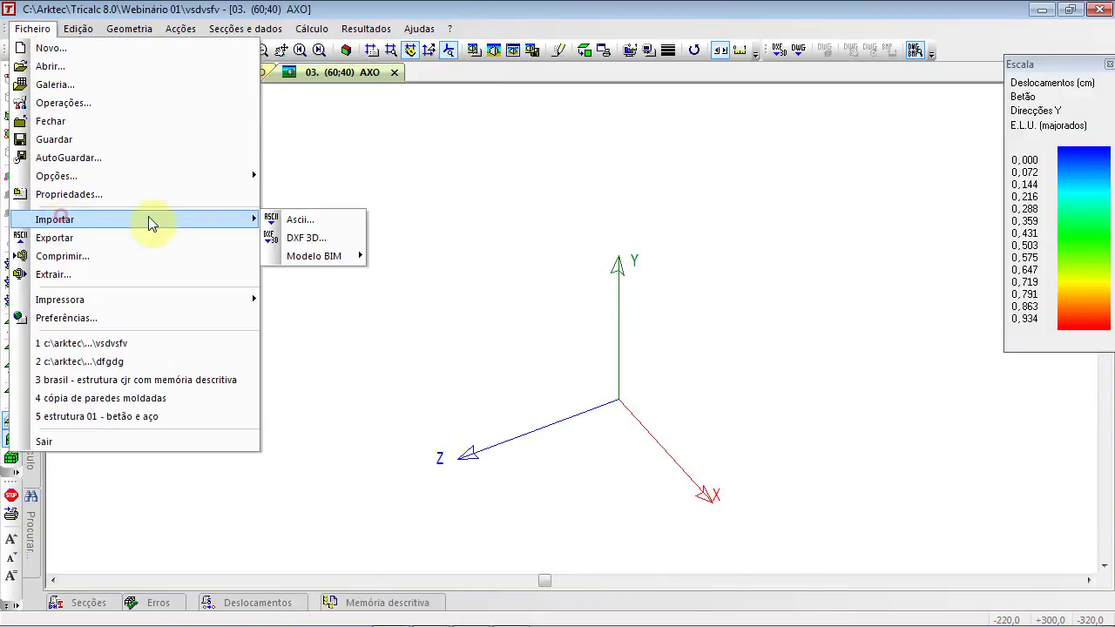
left_click(300, 238)
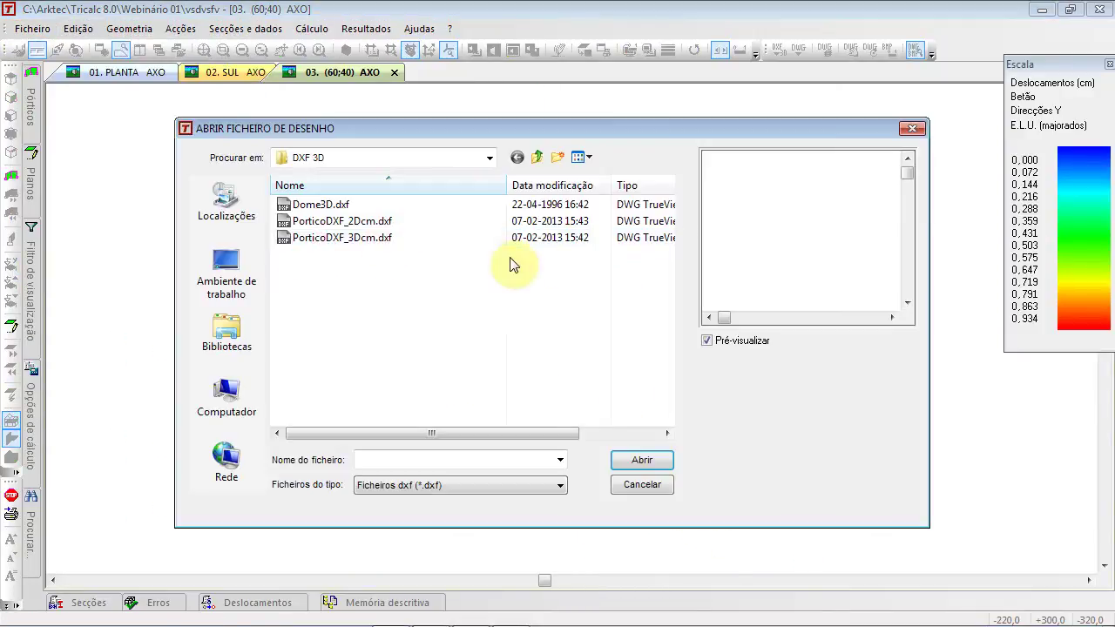
left_click(367, 248)
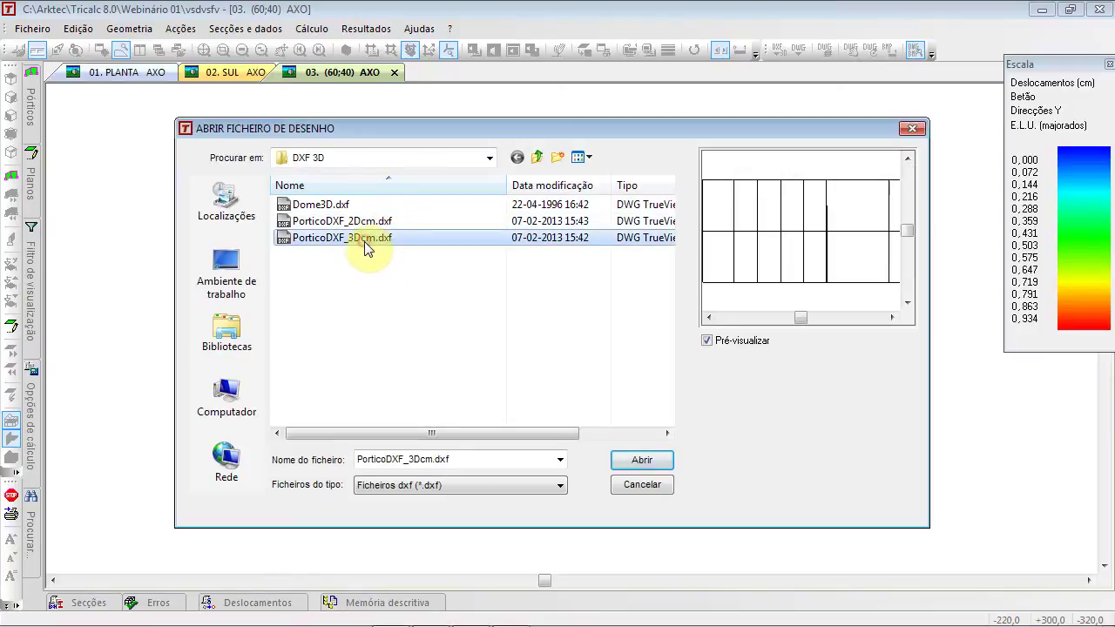
left_click(643, 461)
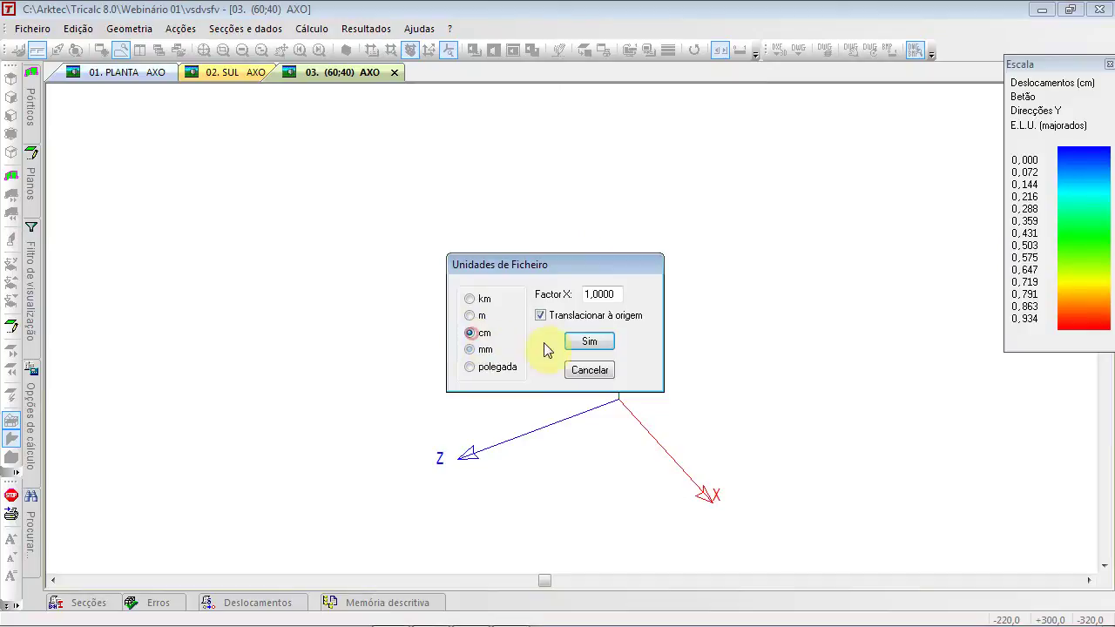
left_click(590, 344)
left_click(571, 349)
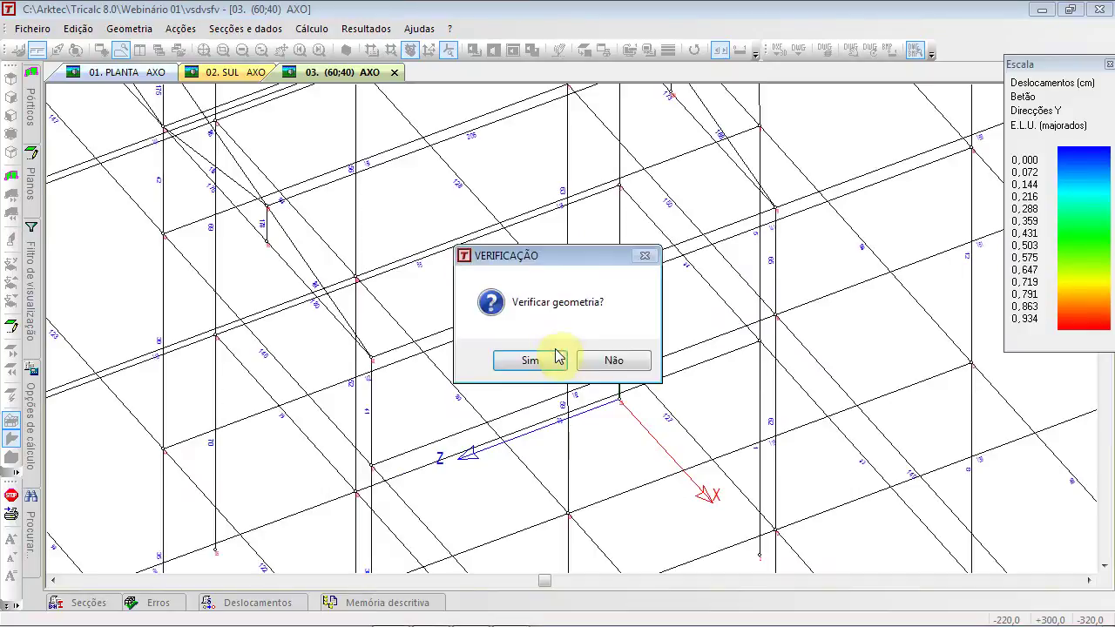
left_click(604, 363)
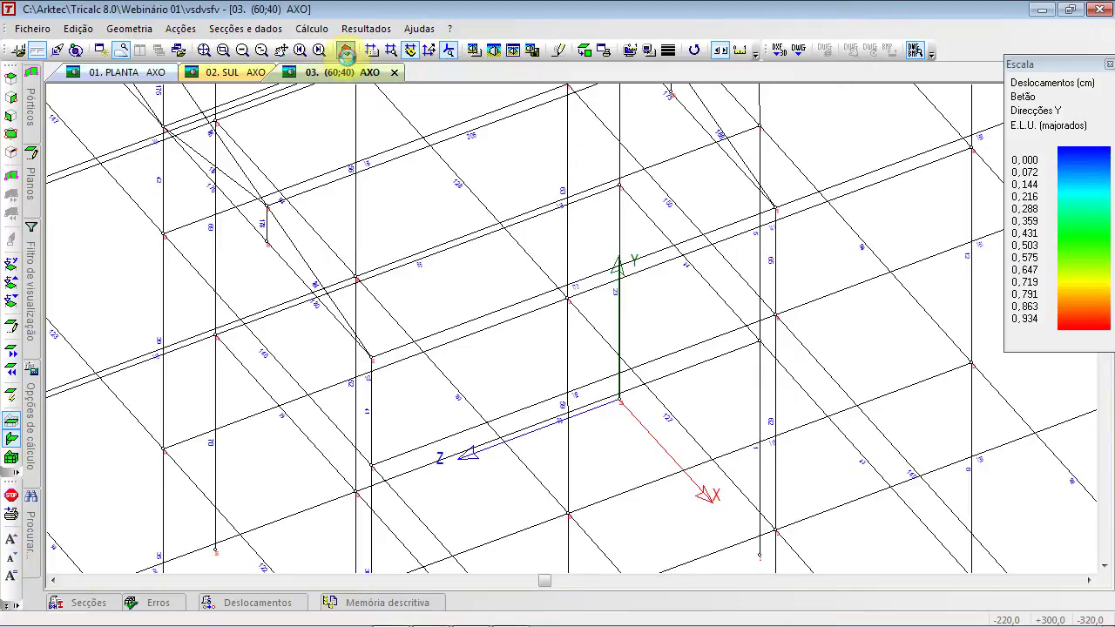
Zoom and orbit around the imported frame to inspect it from several sides, finishing at orientation (-25;10)
left_click(345, 51)
scroll(416, 291, "up", 5)
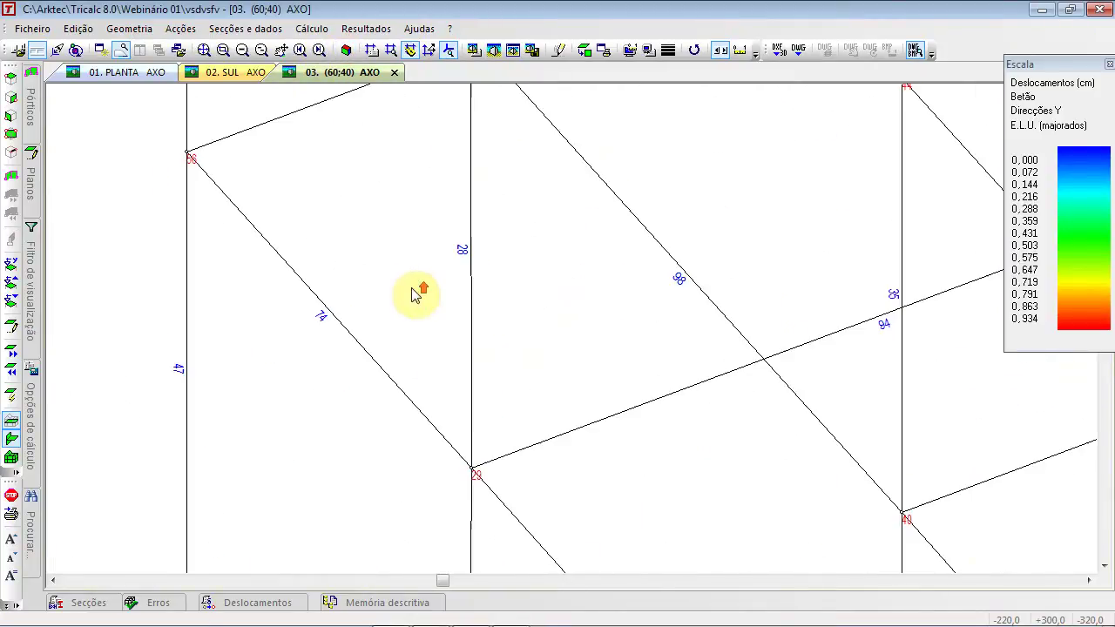
scroll(412, 313, "down", 6)
scroll(460, 330, "down", 2, "ctrl")
scroll(462, 335, "down", 5, "ctrl")
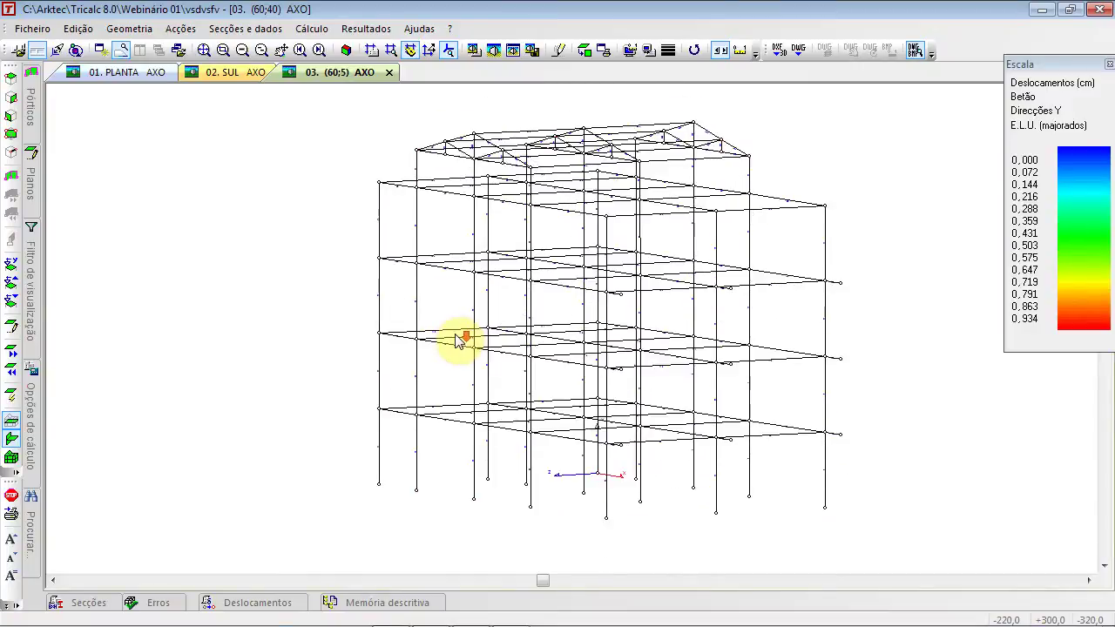
scroll(462, 360, "up", 2, "shift")
scroll(456, 369, "down", 6, "shift")
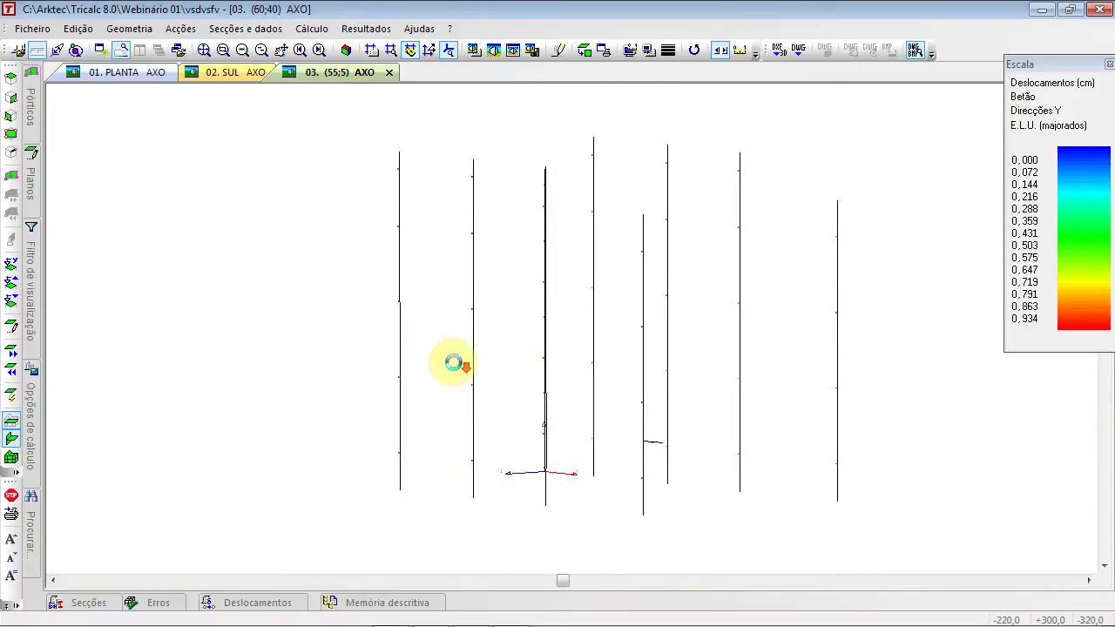
scroll(451, 371, "down", 13, "shift")
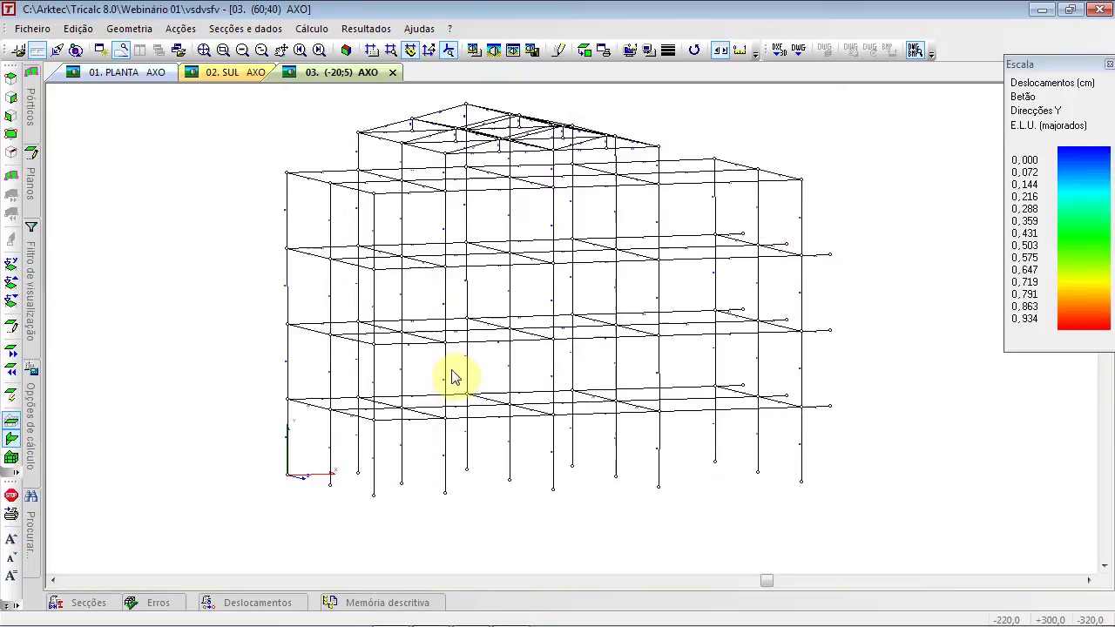
scroll(451, 375, "up", 1, "ctrl")
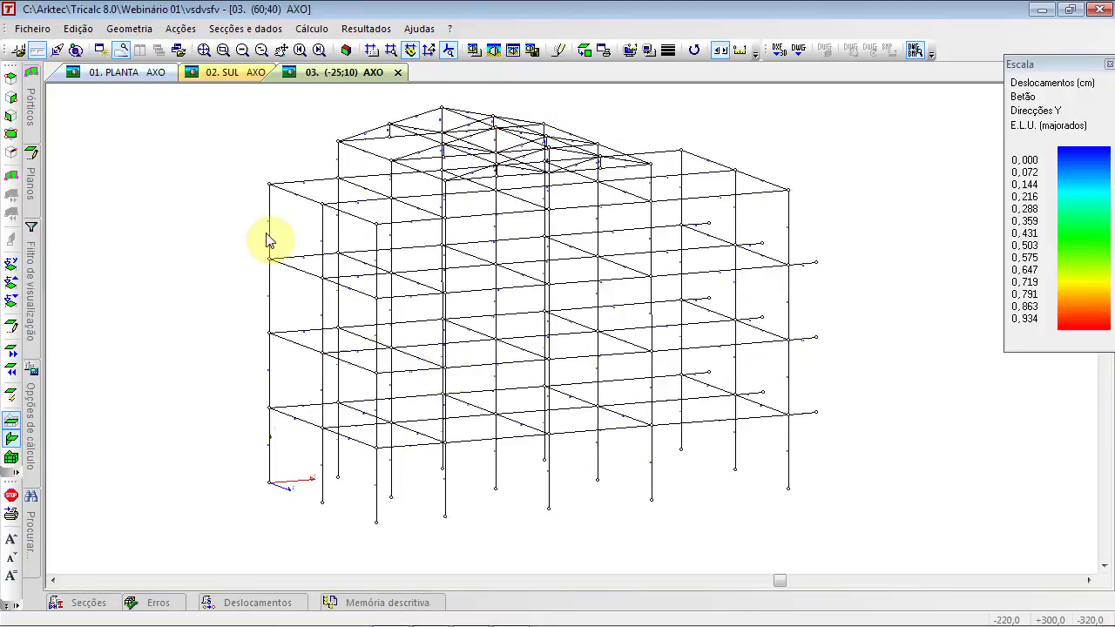
Assign ENCASTRADO XYZ supports to all nodes along the frame's base, window-selecting them in the vertical view
scroll(253, 246, "down", 2, "ctrl")
left_click(129, 28)
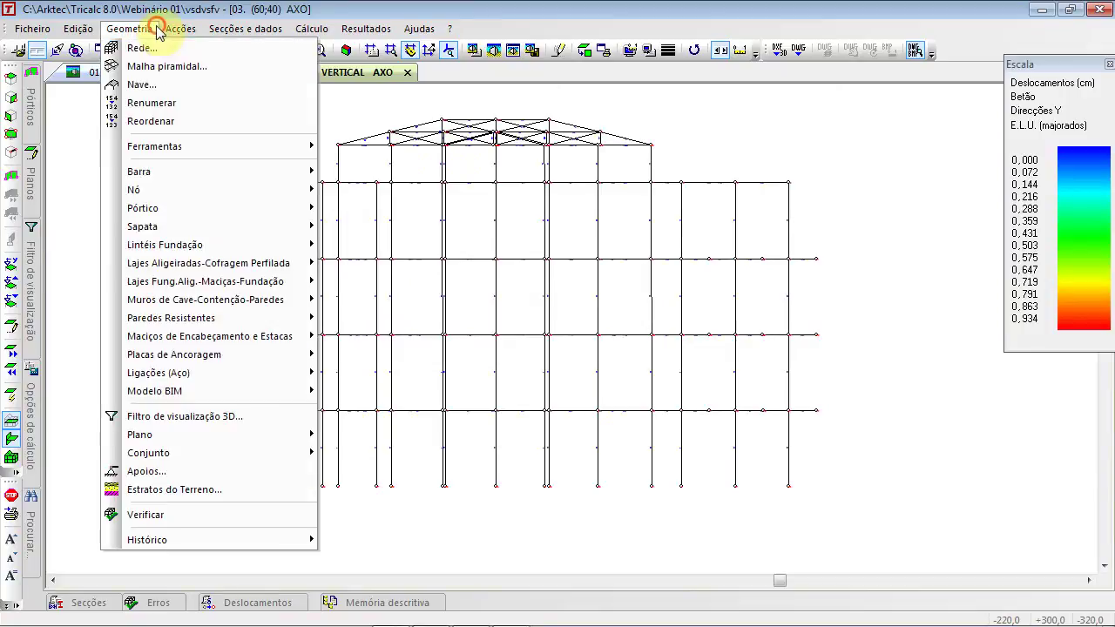
left_click(197, 469)
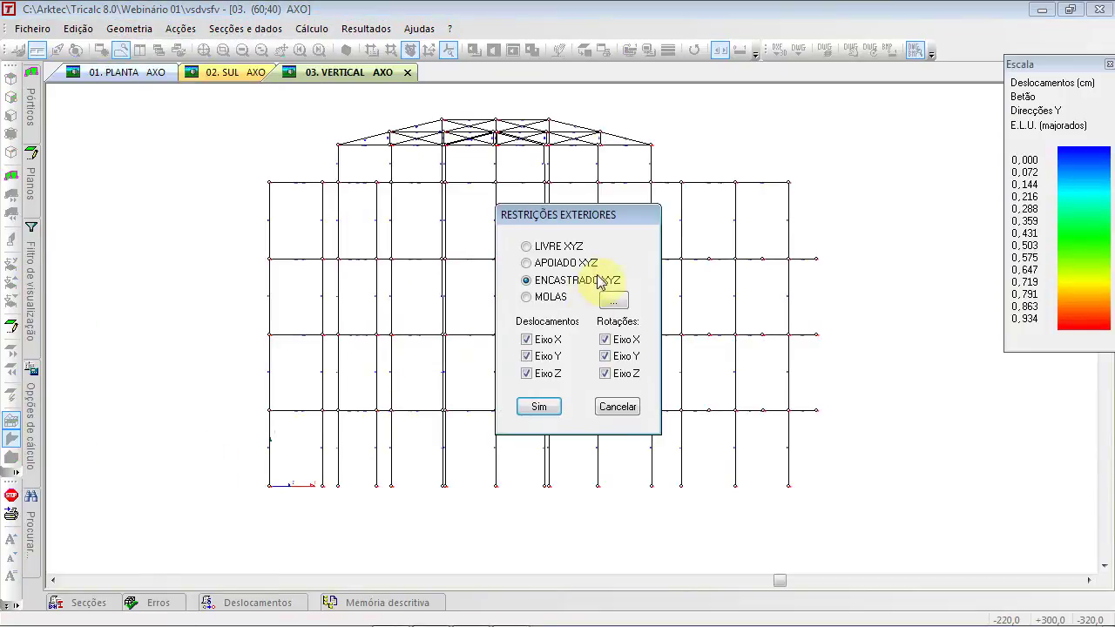
left_click(540, 406)
left_click(215, 475)
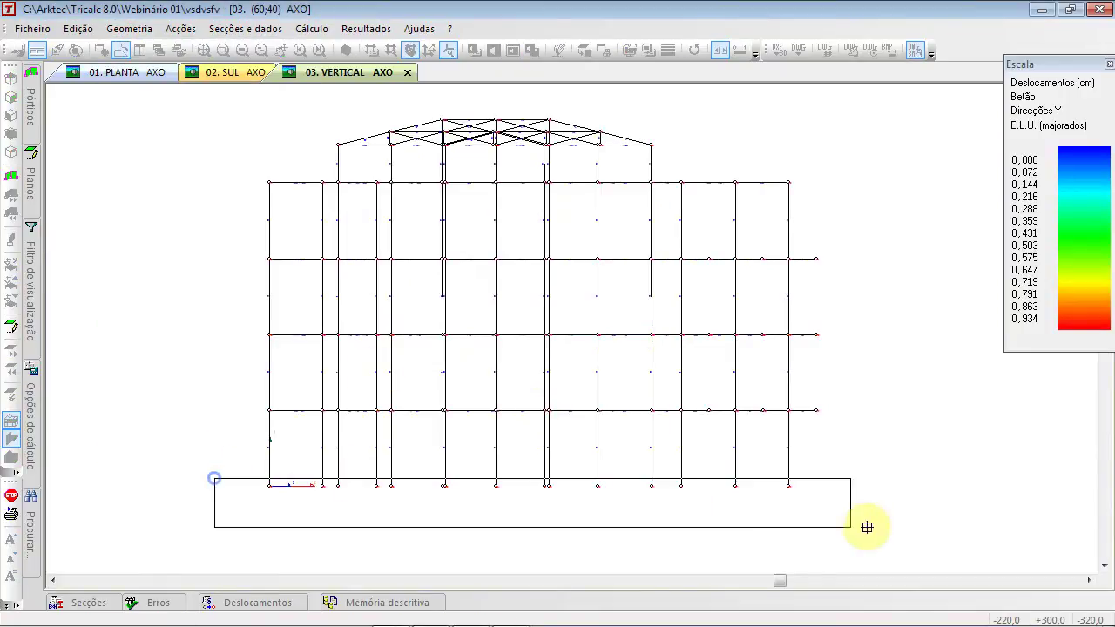
left_click(868, 526)
right_click(234, 166)
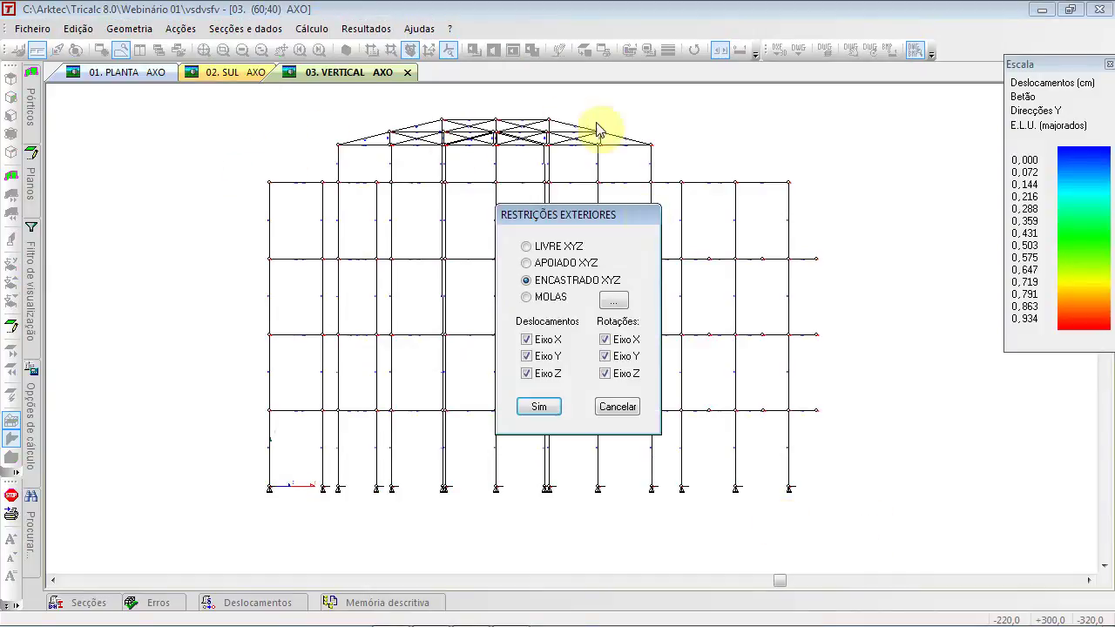
left_click(607, 407)
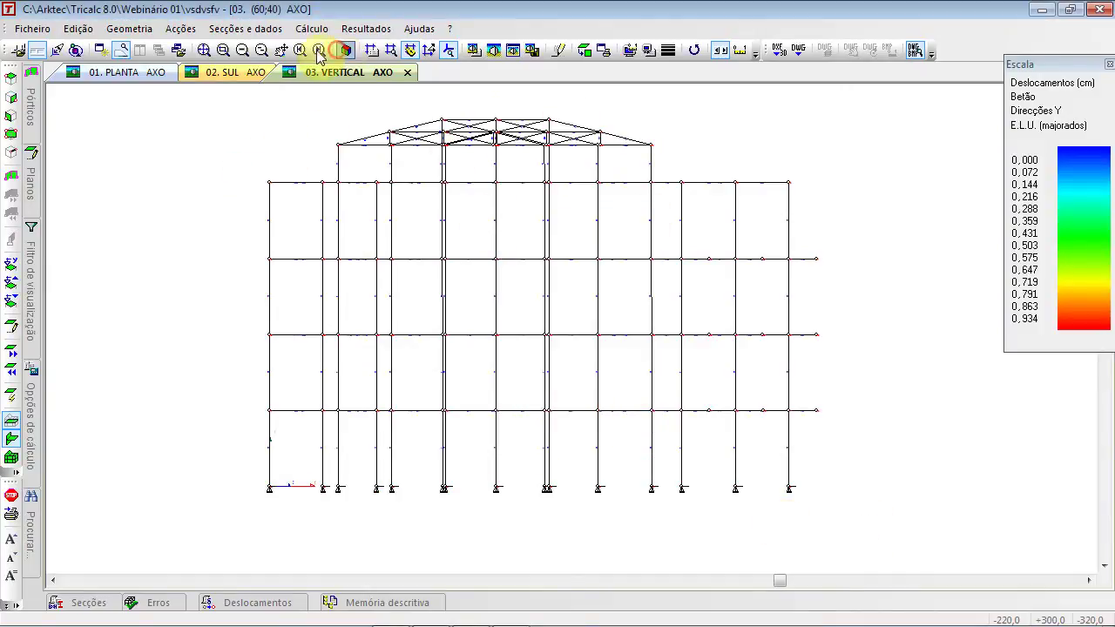
Insert isolated footings at all base nodes of the frame with a selection window in the axonometric view
left_click(342, 50)
left_click(128, 24)
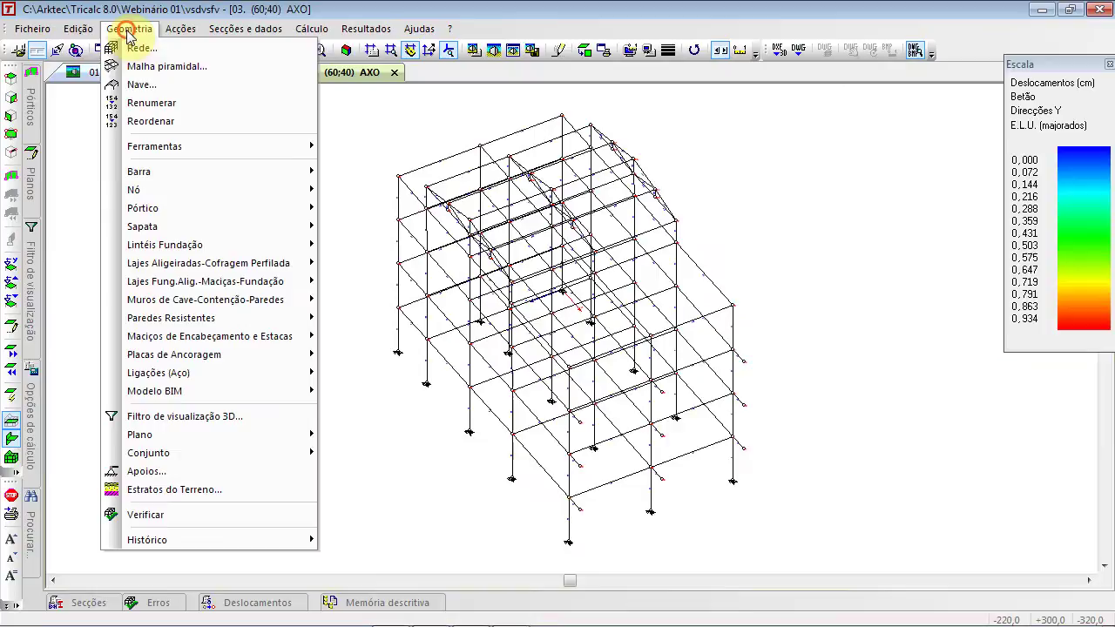
left_click(173, 229)
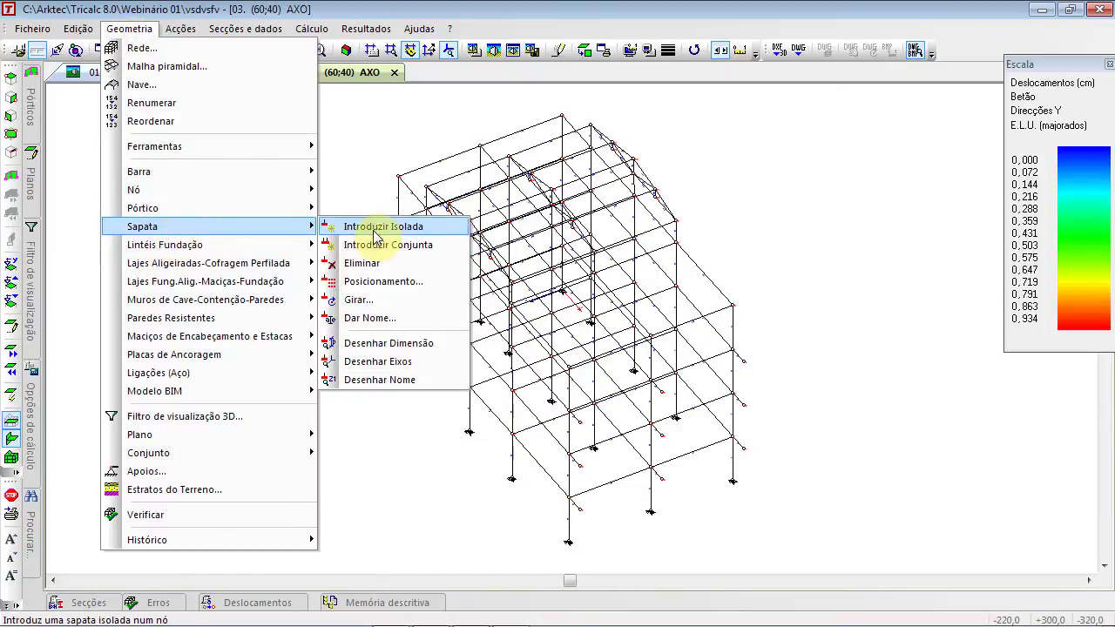
left_click(373, 230)
right_click(318, 155)
left_click(854, 557)
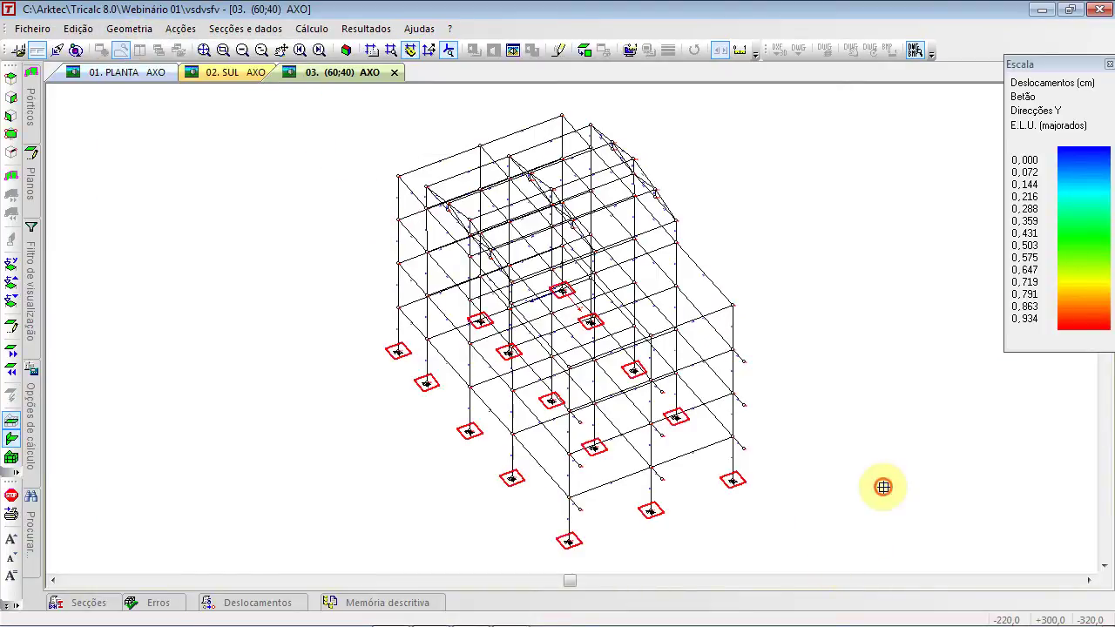
right_click(293, 300)
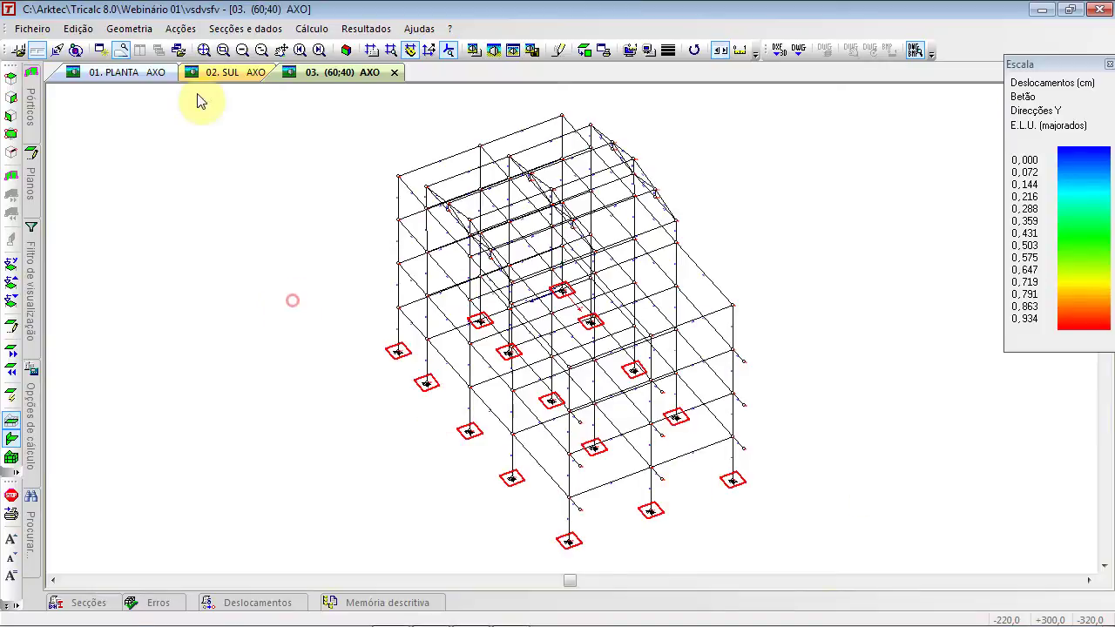
Add foundation beams by two nodes along one long side and the adjoining short side of the frame's base
left_click(124, 30)
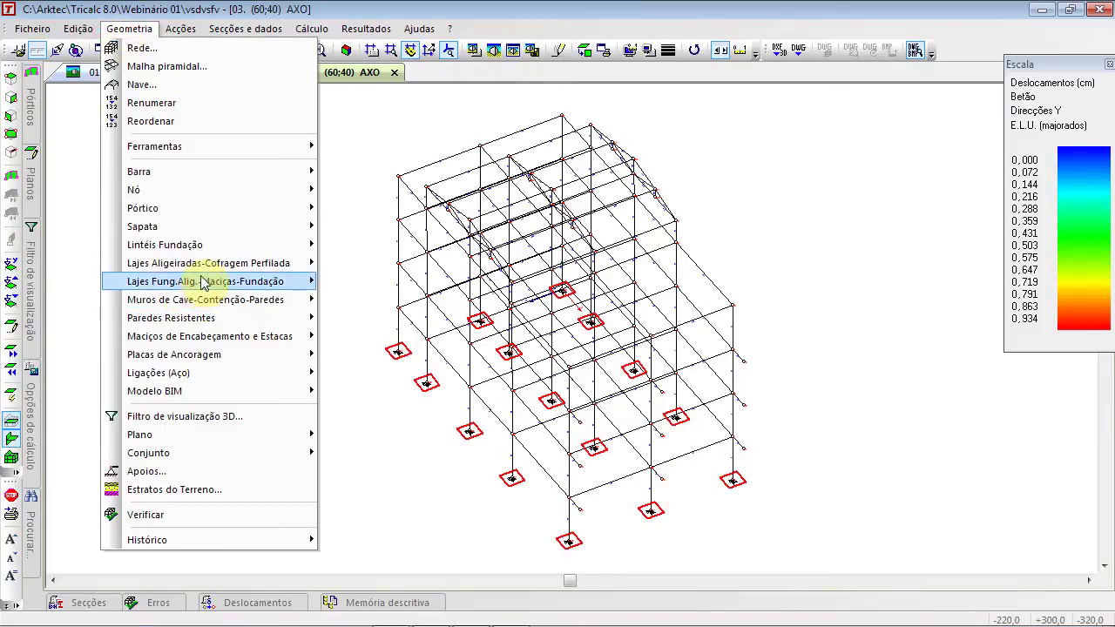
mouse_move(274, 244)
left_click(403, 244)
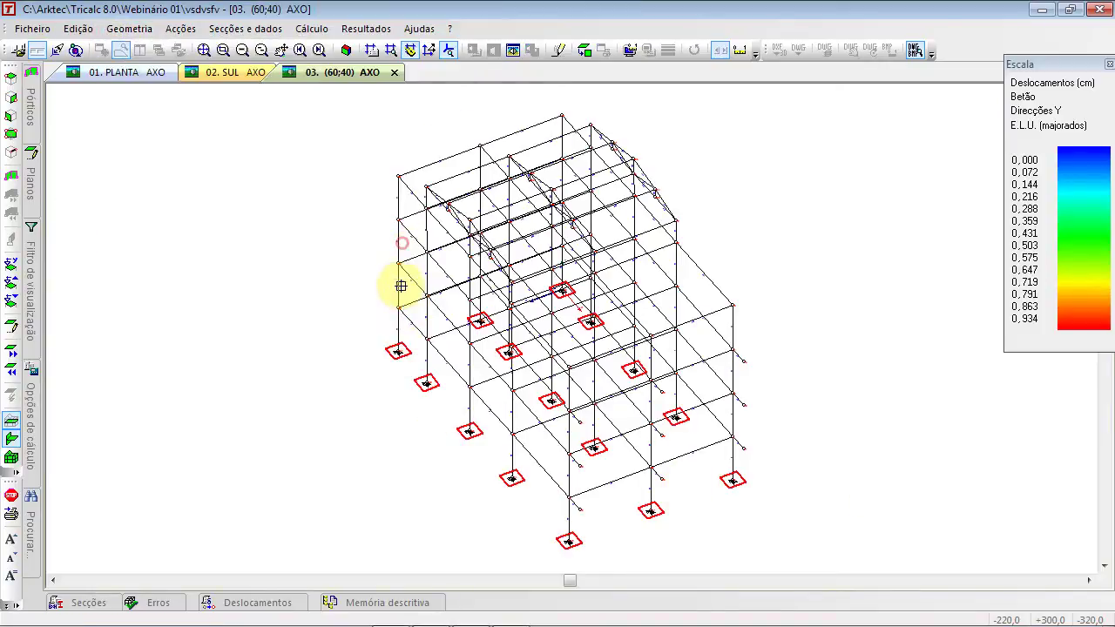
left_click(560, 527)
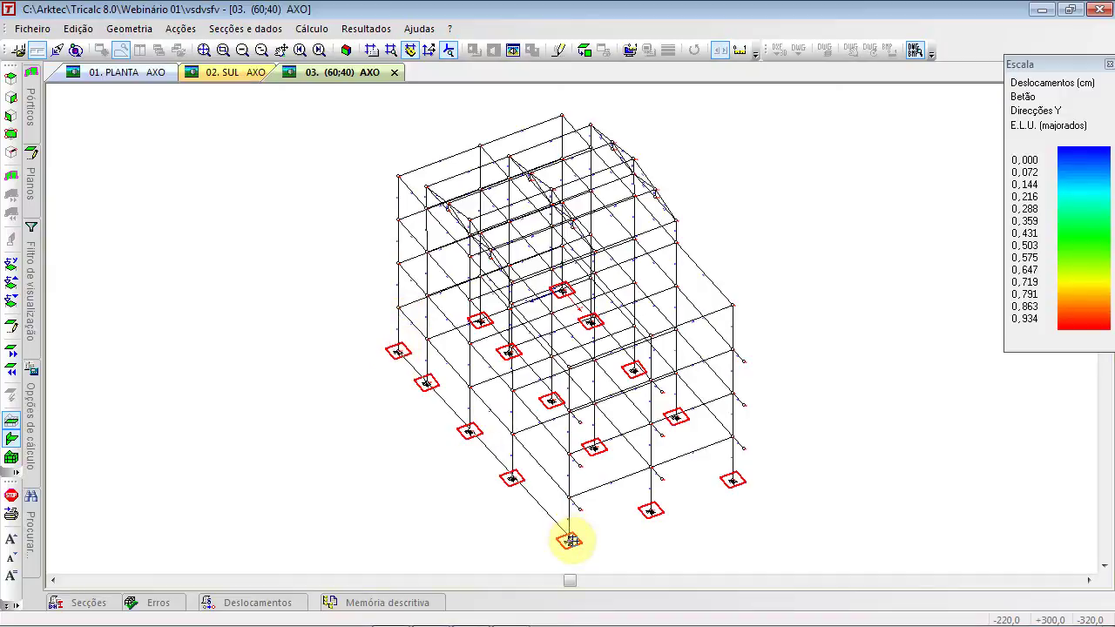
left_click(726, 480)
left_click(732, 481)
right_click(254, 248)
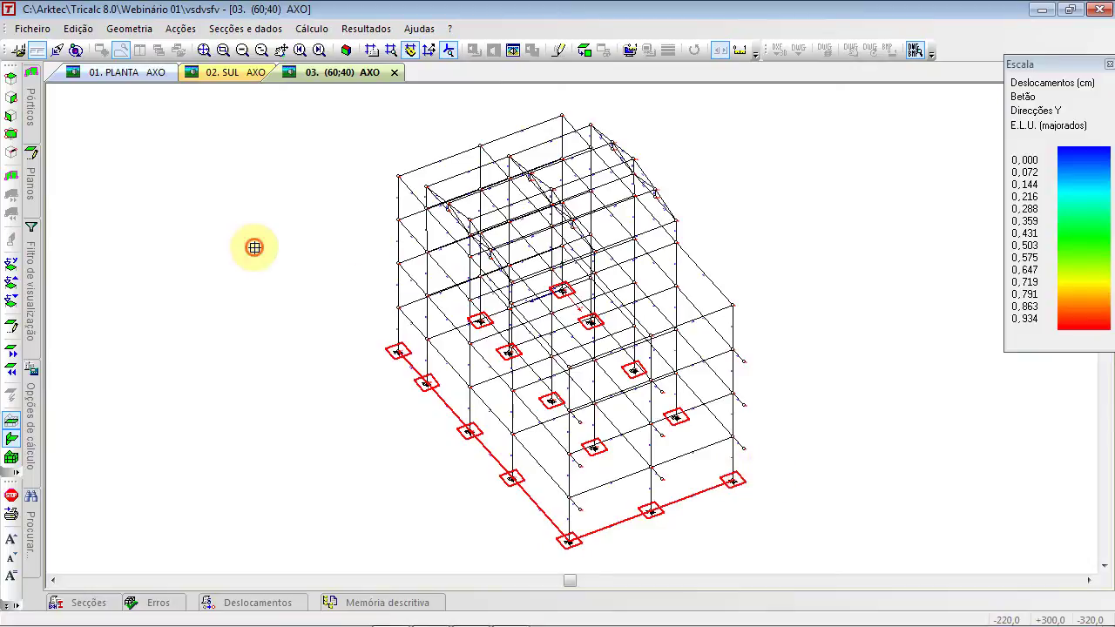
Display only horizontal plane 0 and set its view to plan
left_click(33, 194)
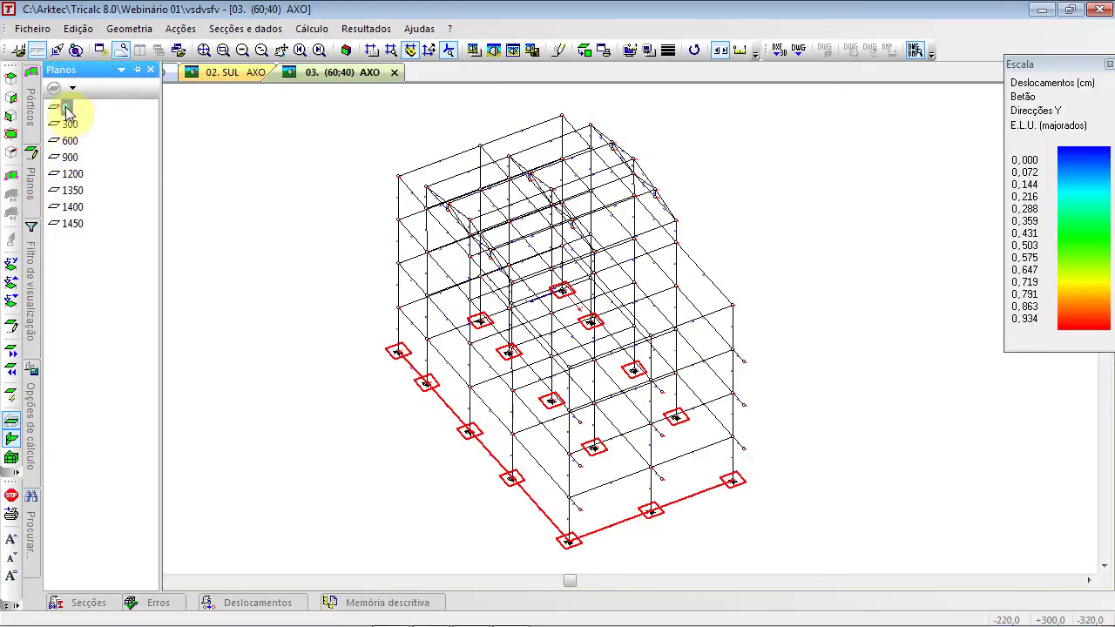
left_click(67, 107)
scroll(620, 475, "up", 4)
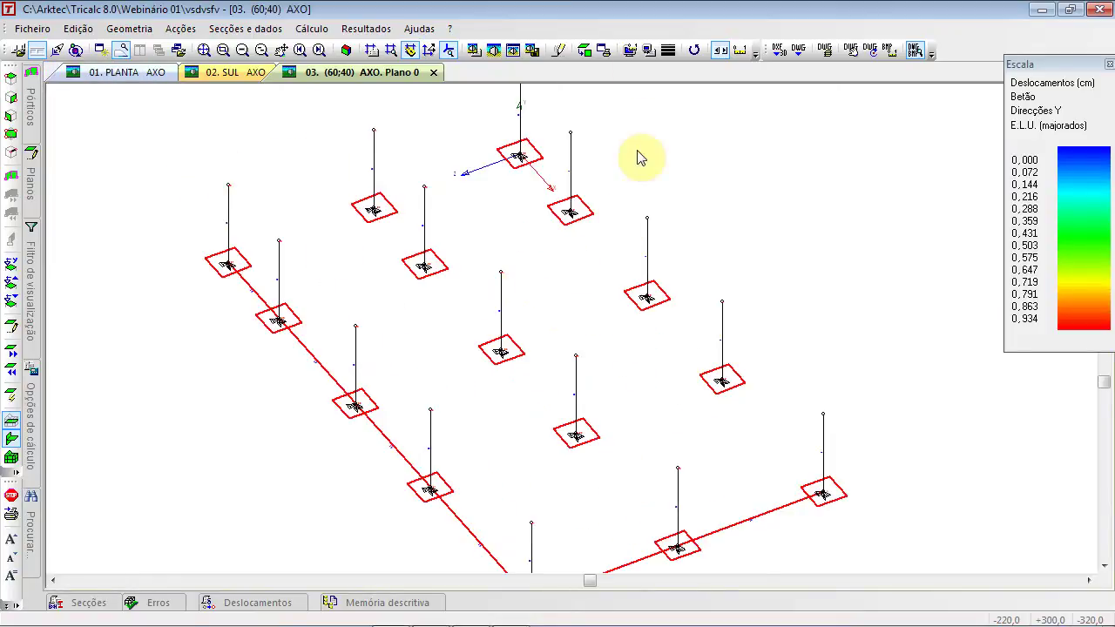
left_click(585, 51)
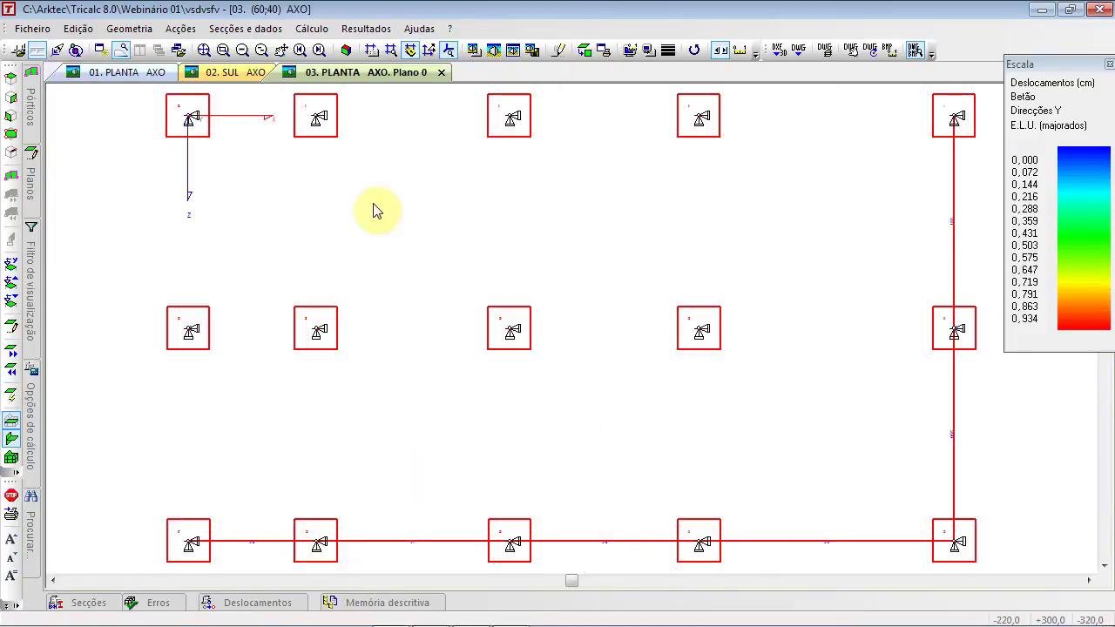
middle_click_drag(384, 224, 388, 256)
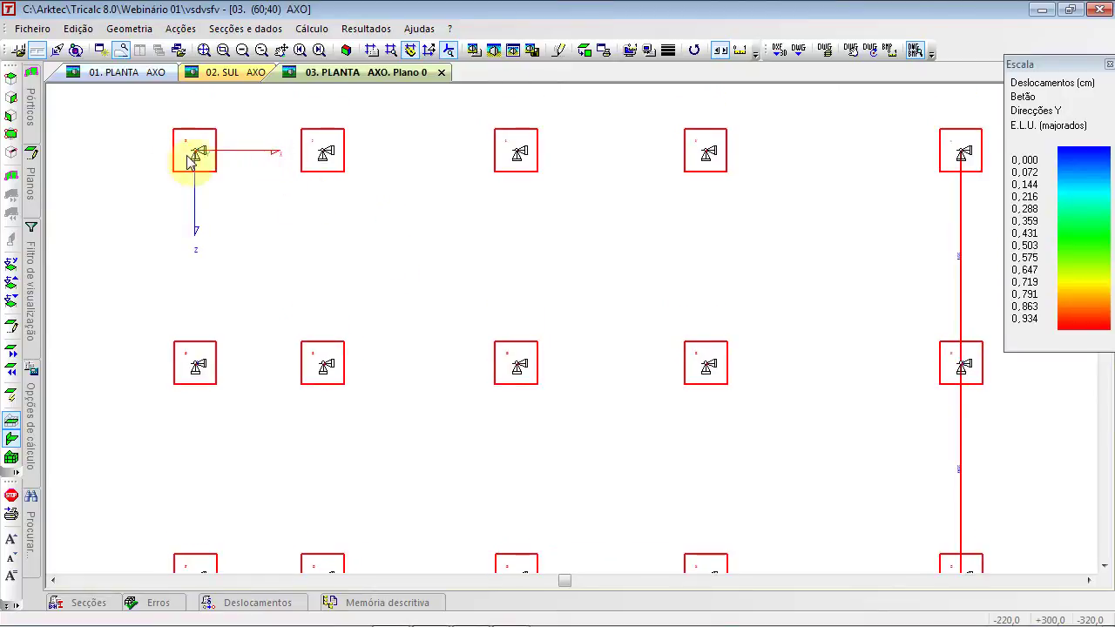
Add foundation beams by two nodes along the remaining long and short sides of plane 0, finishing in the axonometric view
left_click(129, 29)
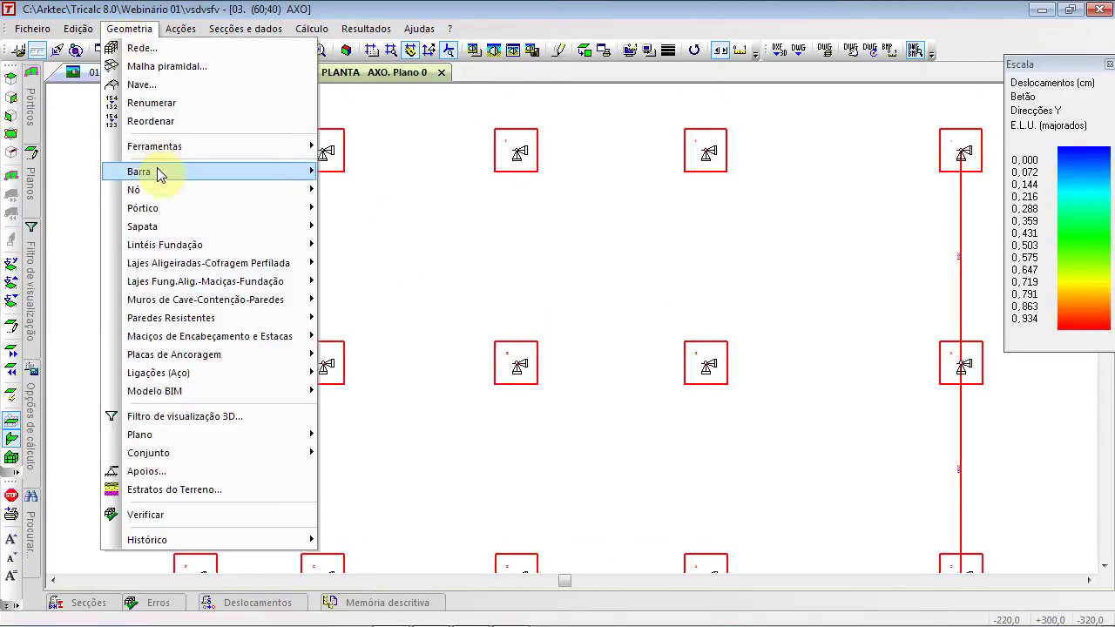
mouse_move(168, 244)
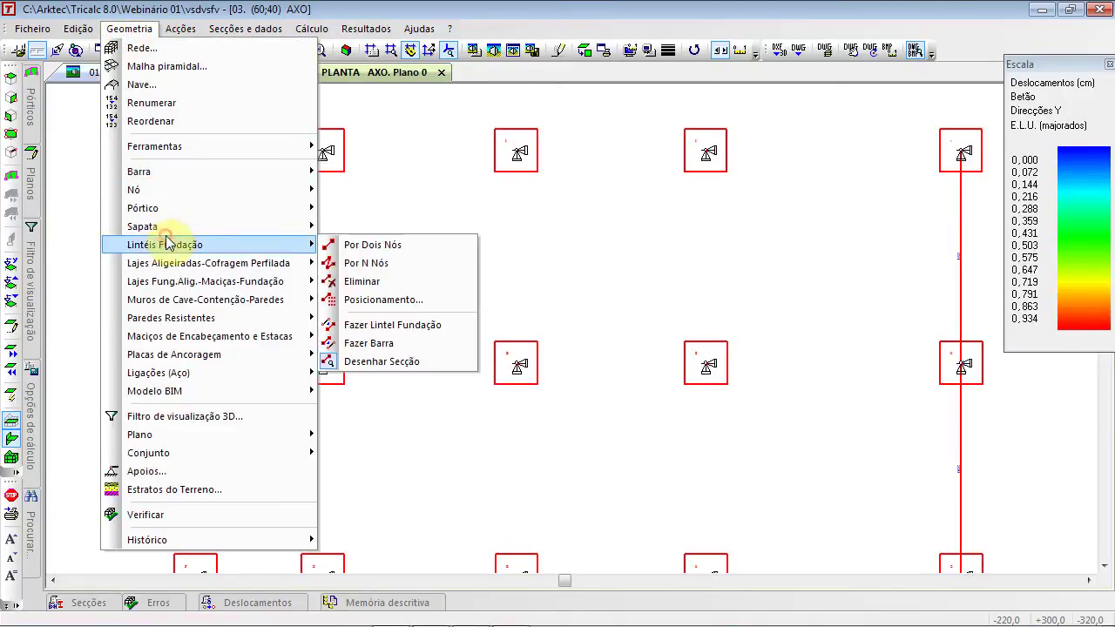
left_click(397, 246)
left_click(962, 151)
left_click(205, 147)
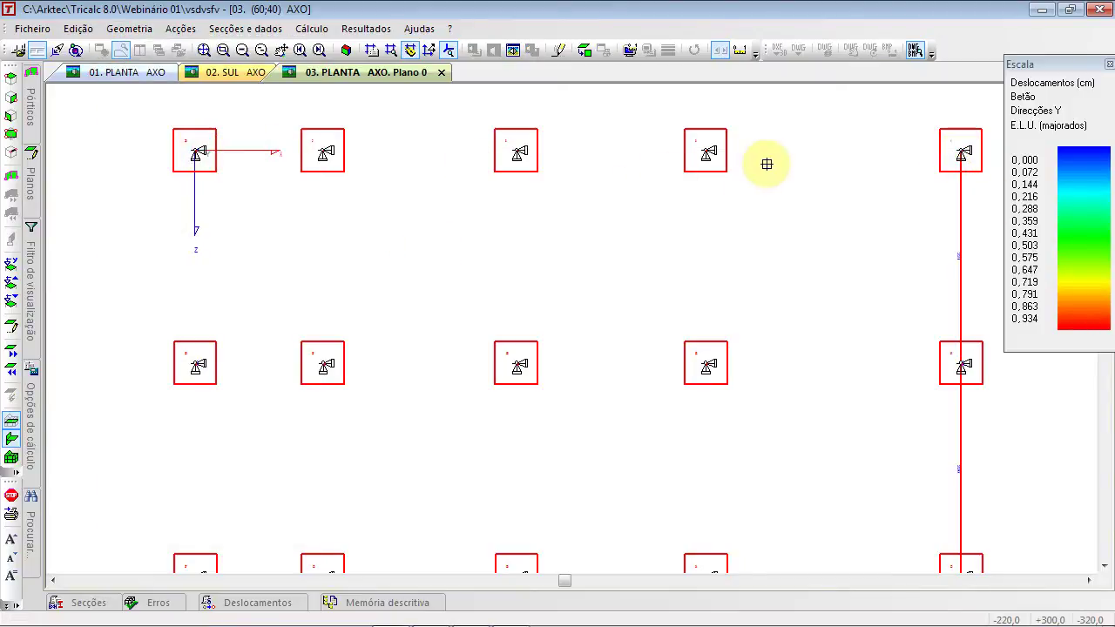
left_click(962, 152)
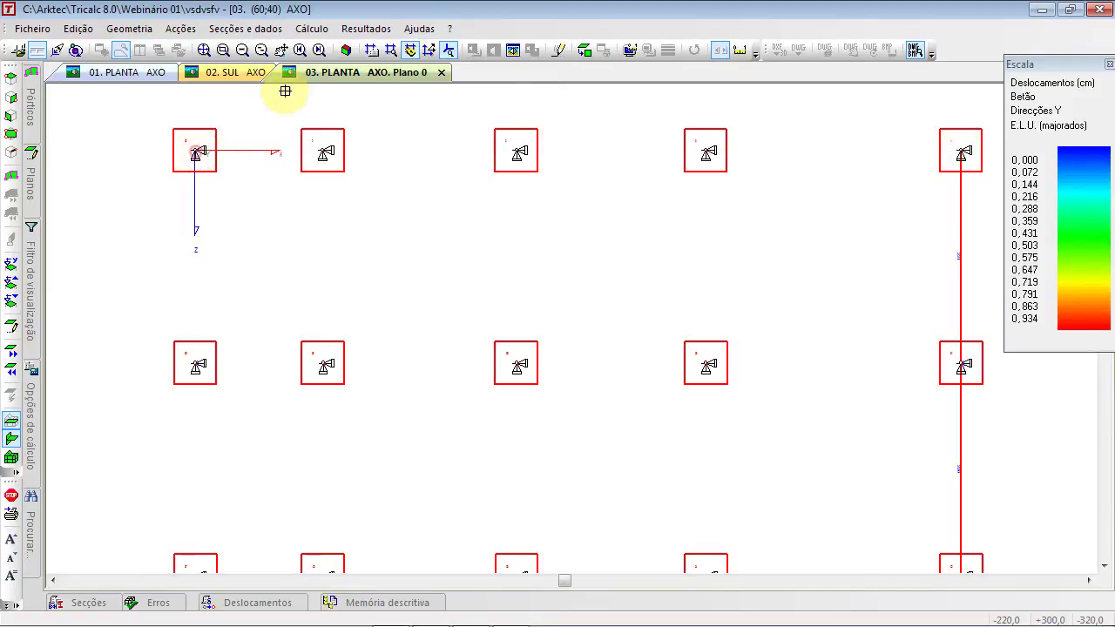
left_click(346, 49)
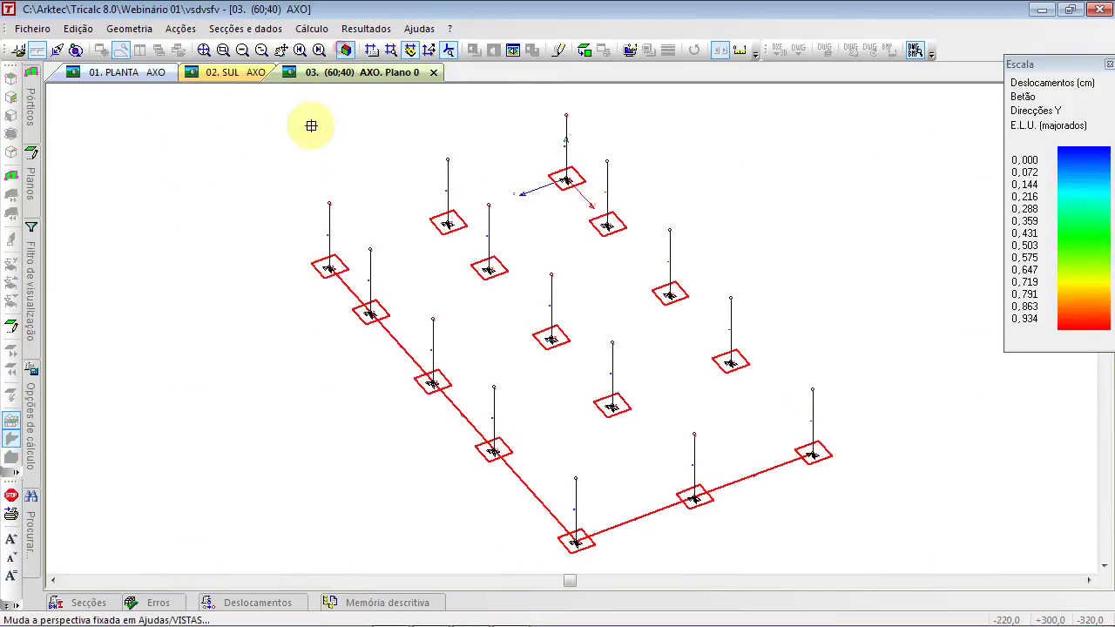
left_click(813, 452)
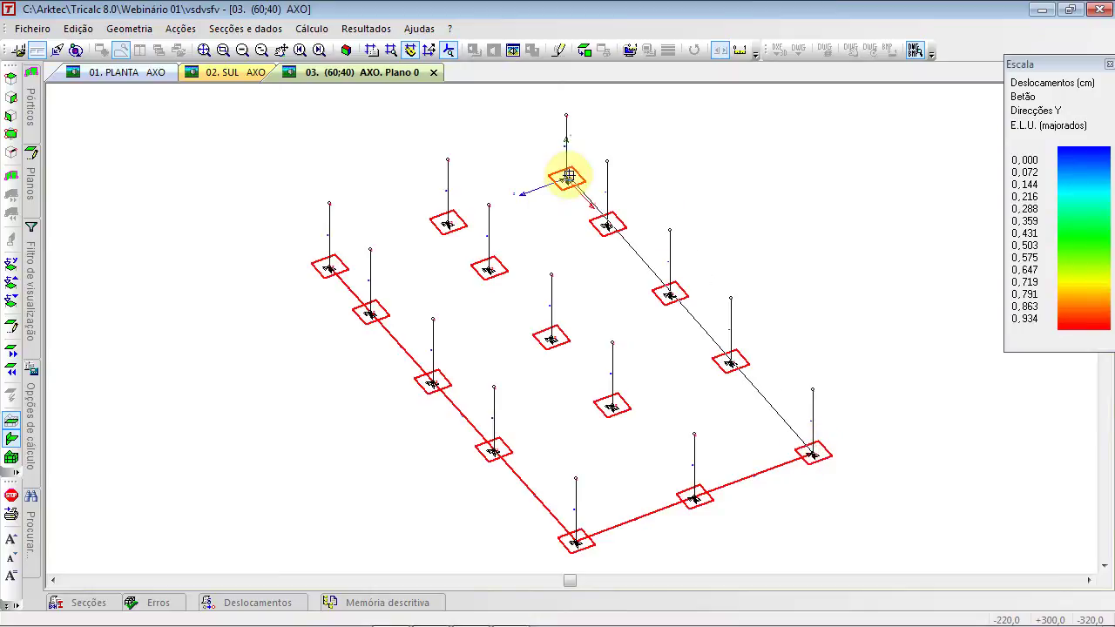
left_click(567, 178)
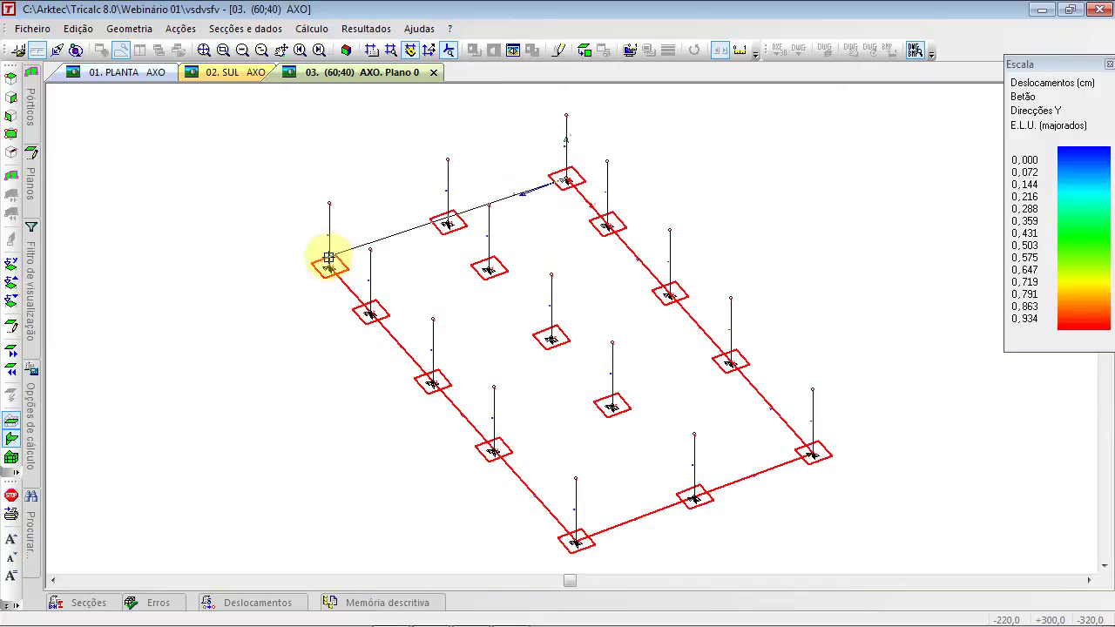
left_click(328, 267)
right_click(324, 180)
Show the whole structure again and define solid slab LM1 with a thickness of 15 cm
scroll(489, 355, "down", 1)
scroll(489, 357, "up", 1)
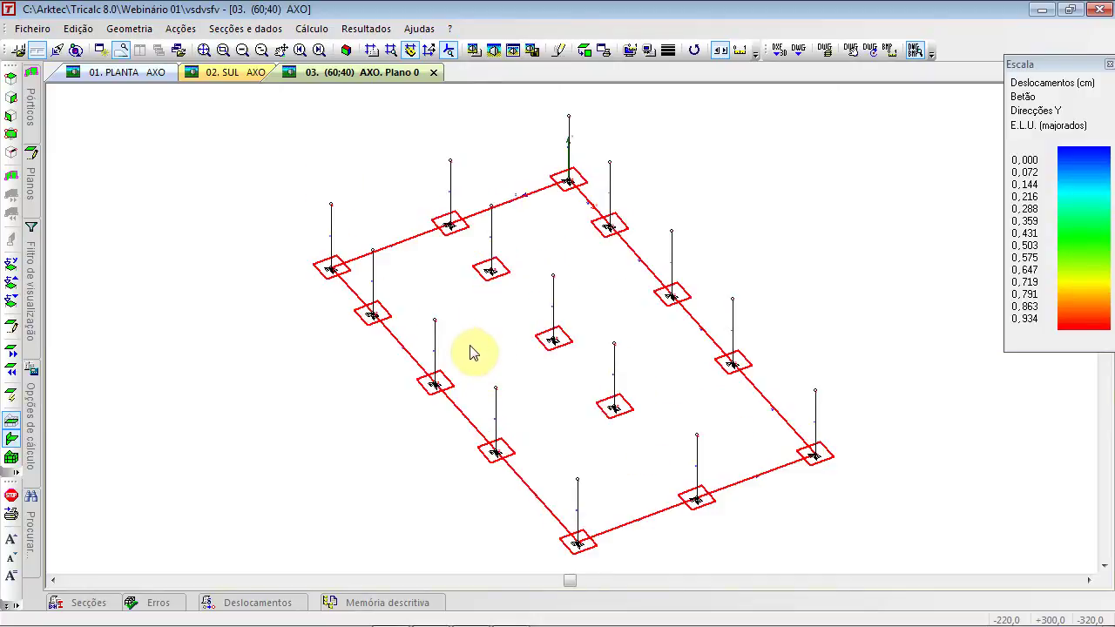
key("alt+3")
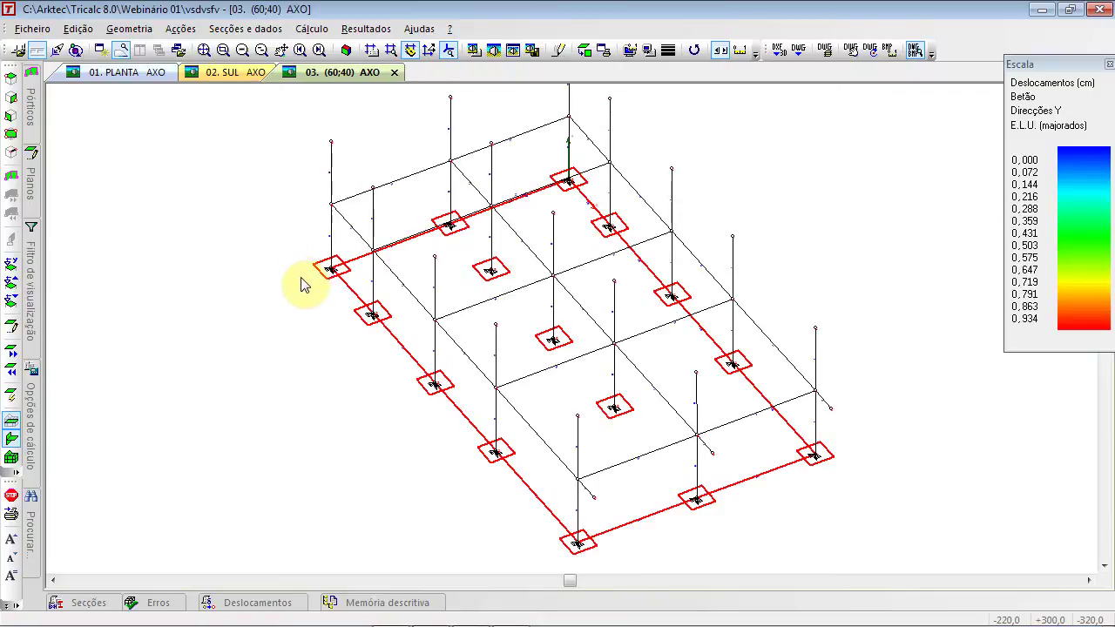
left_click(130, 29)
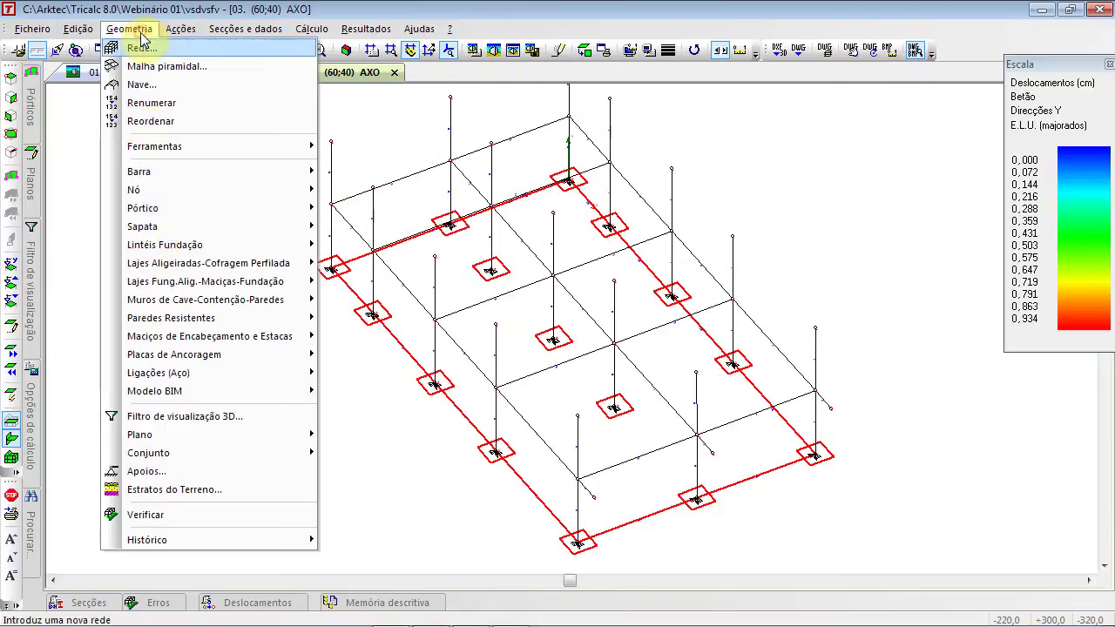
mouse_move(181, 283)
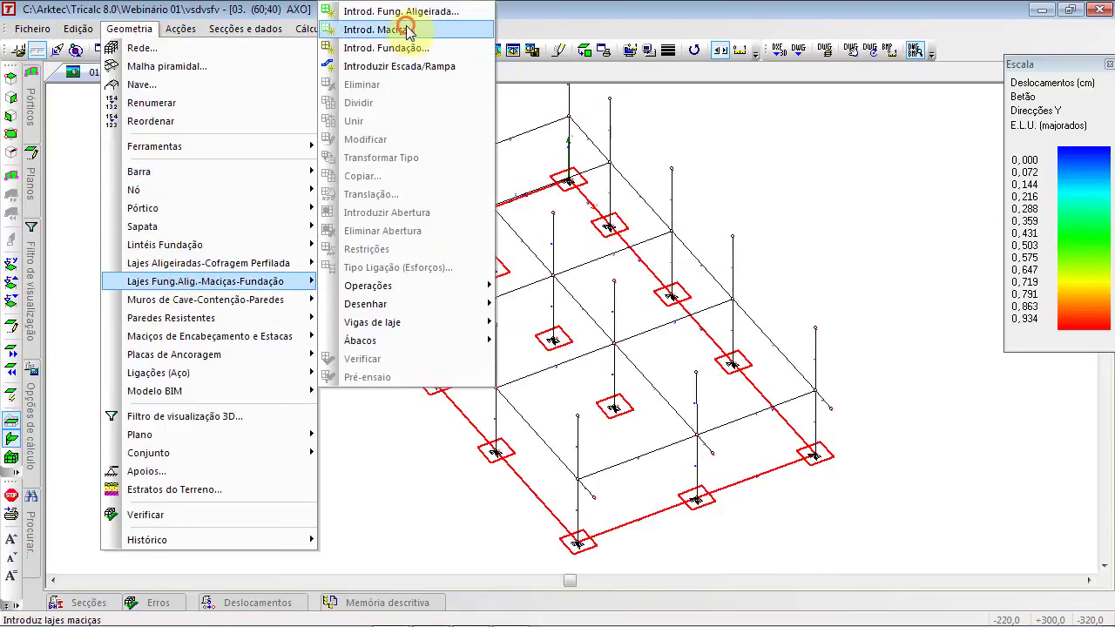
left_click(375, 30)
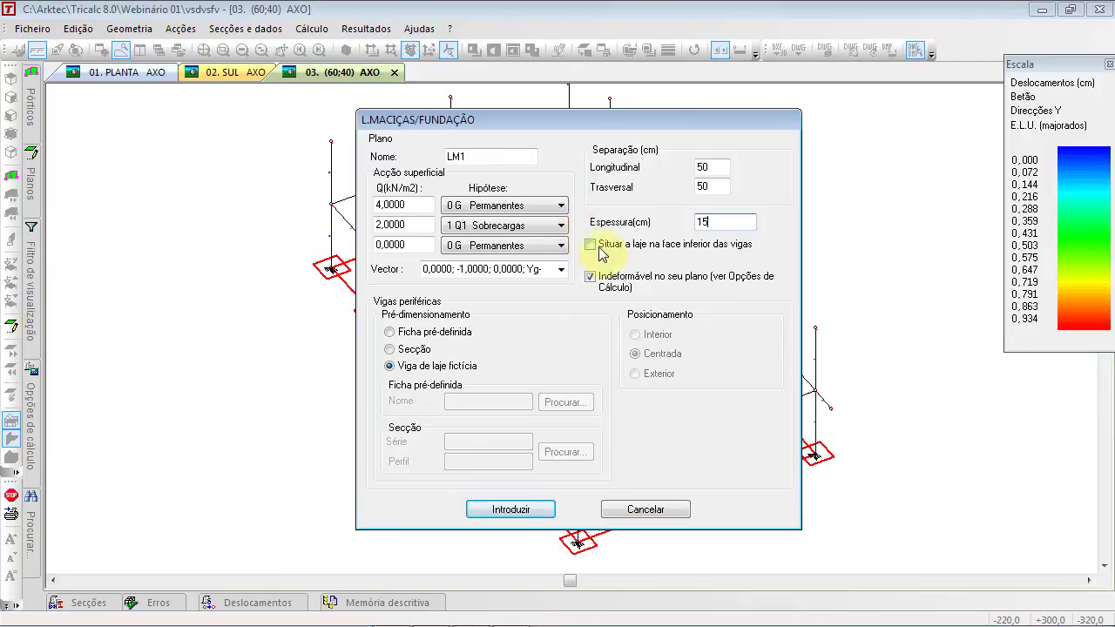
left_click(538, 510)
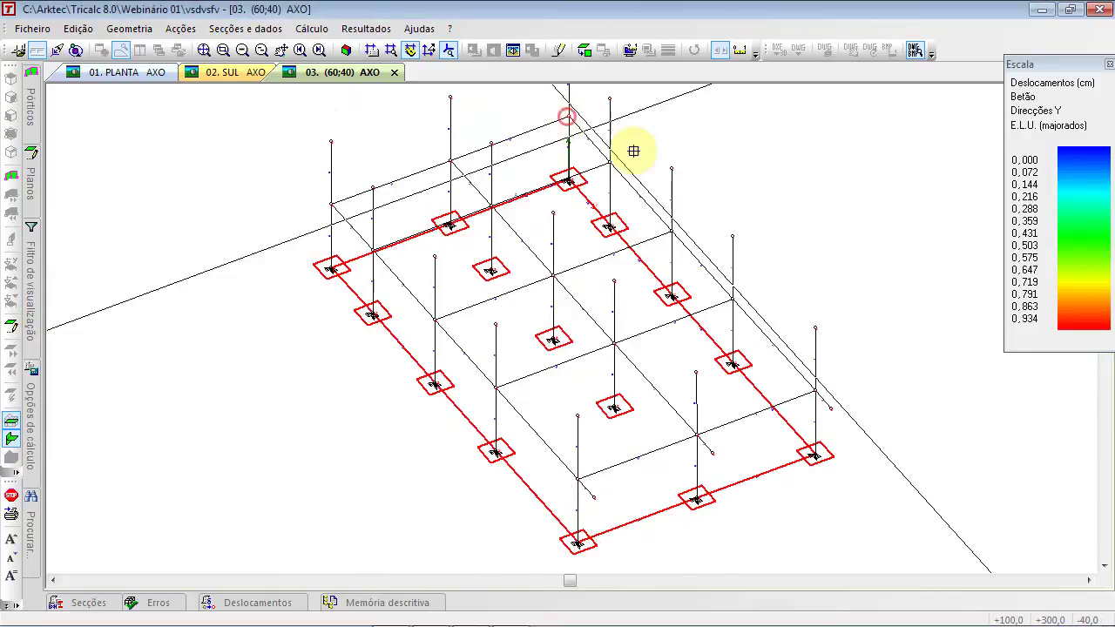
Outline the slab at level 300 through its outer corner nodes, set its direction along the long edge, and calculate its ábacos automatically
left_click(833, 407)
left_click(595, 501)
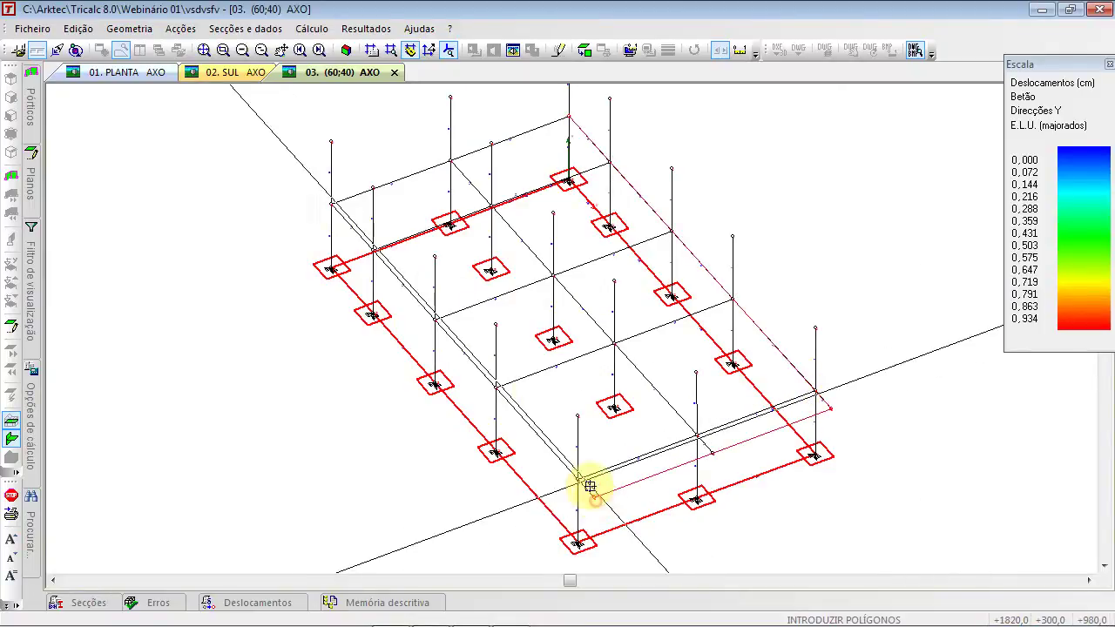
left_click(331, 203)
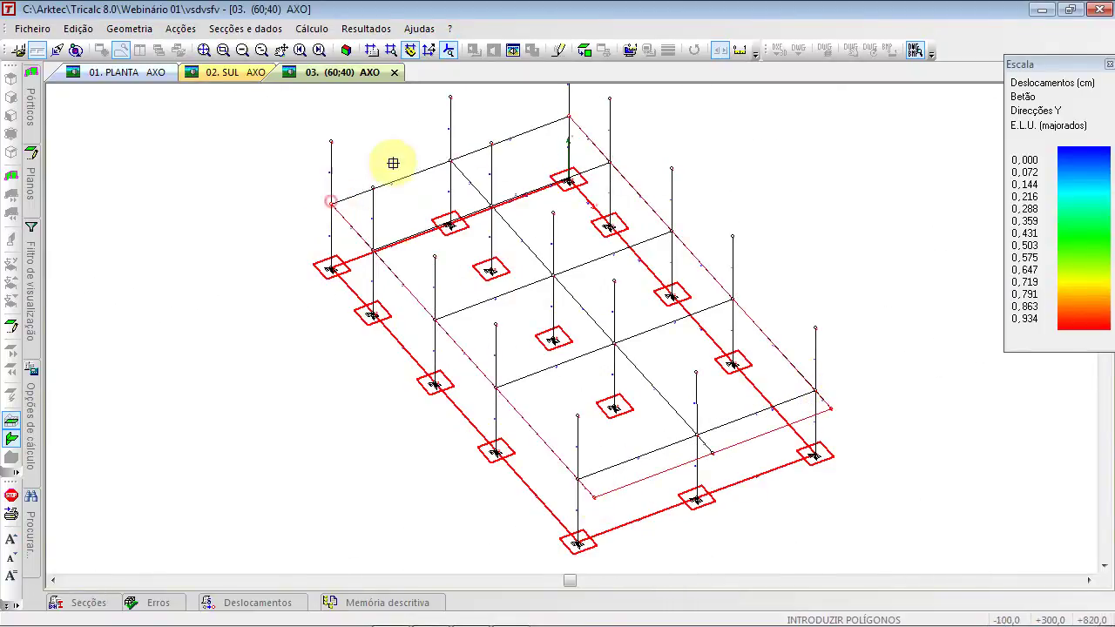
left_click(570, 119)
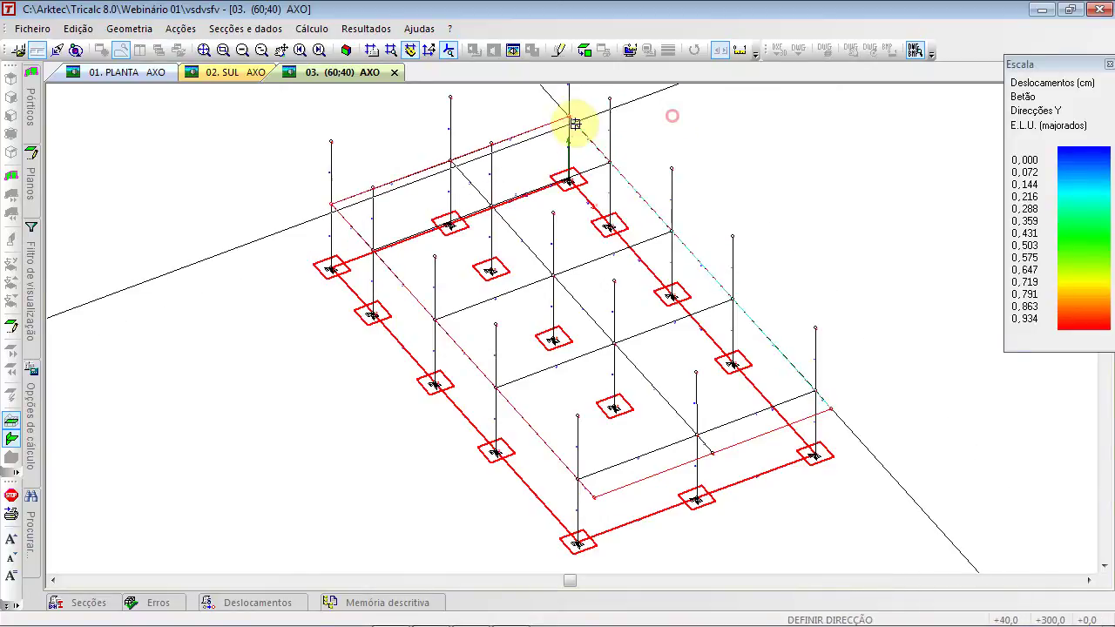
left_click(613, 161)
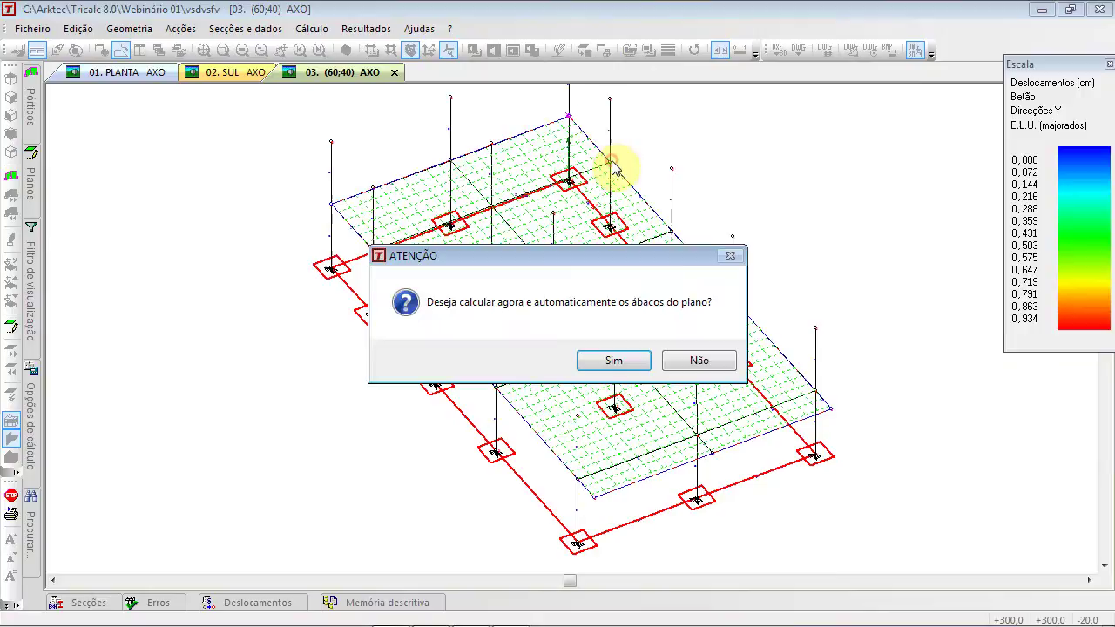
left_click(650, 360)
left_click(658, 509)
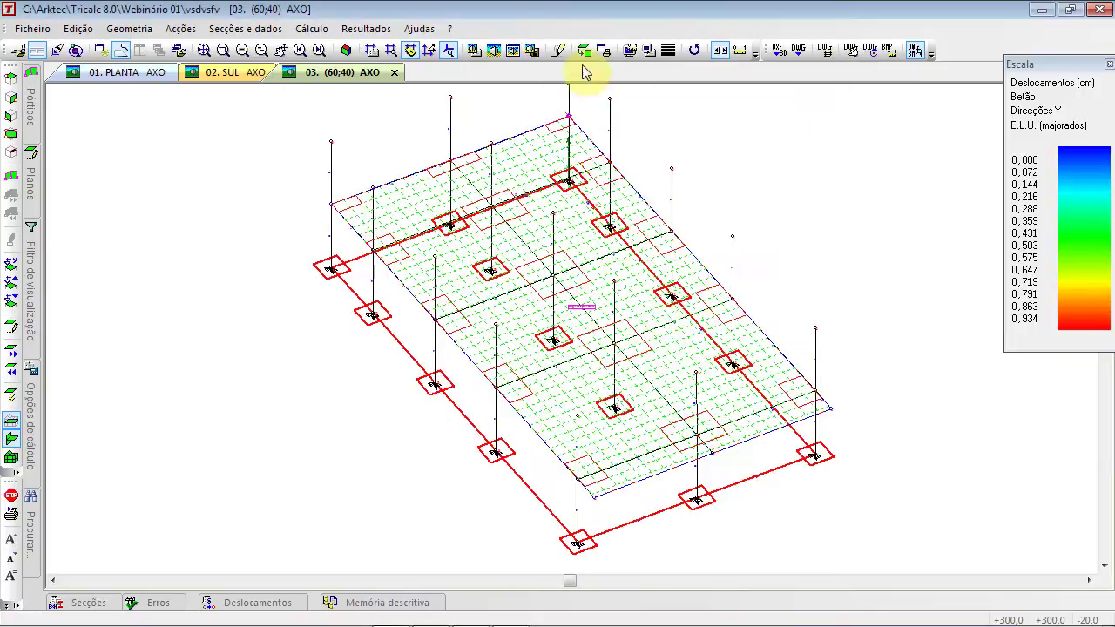
Renumber and reorder the structure's nodes and bars
left_click(248, 29)
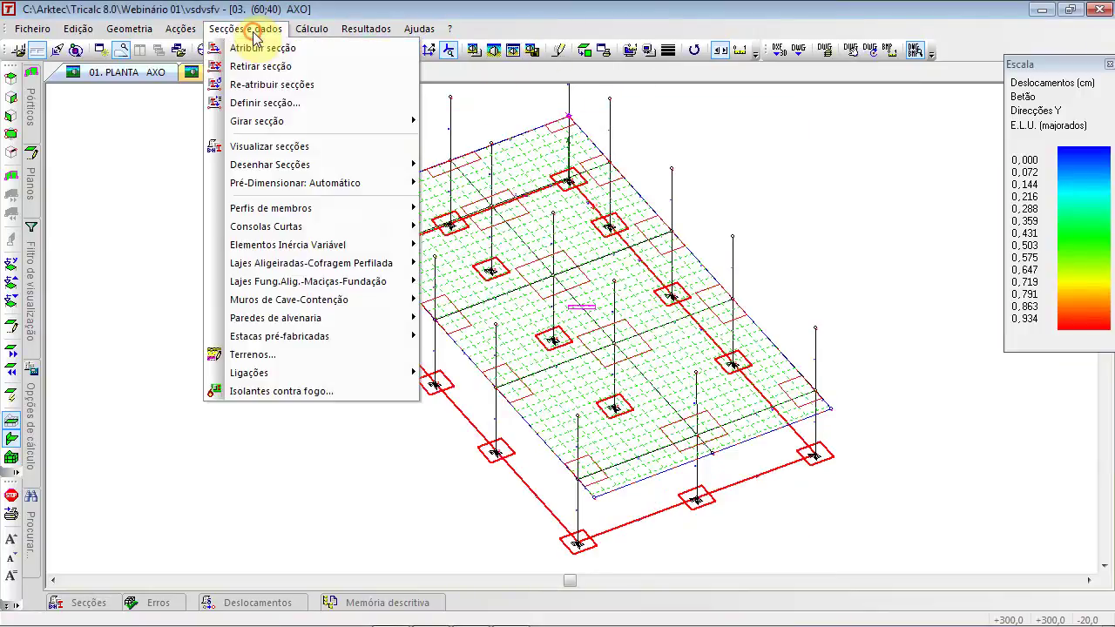
left_click(130, 28)
left_click(150, 103)
left_click(135, 29)
left_click(143, 121)
Verify the structure's geometry and dismiss the verification result
left_click(130, 29)
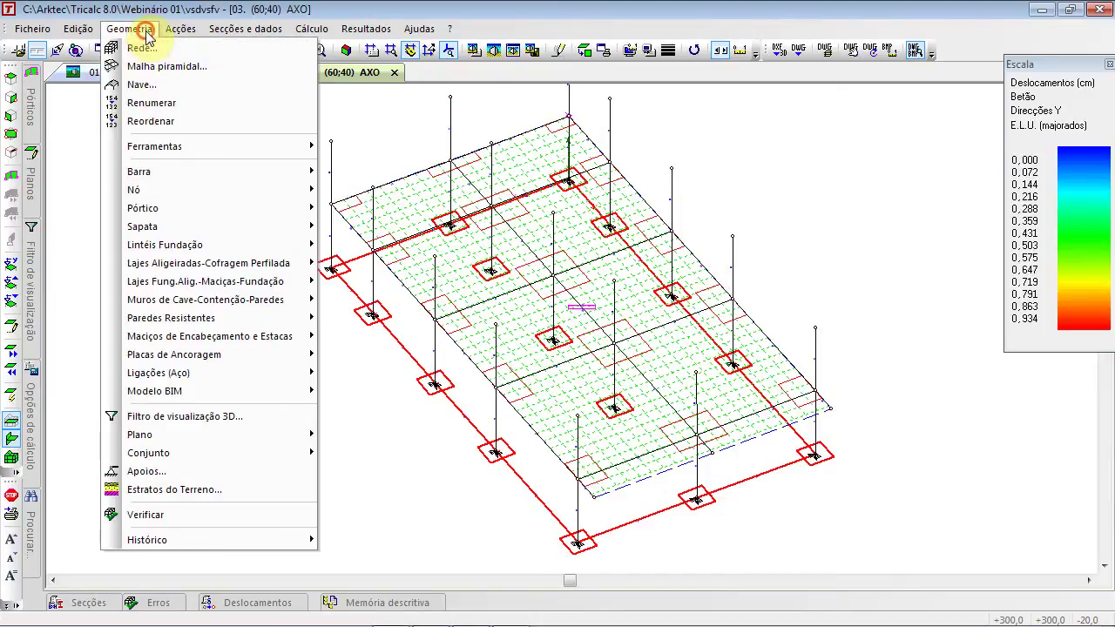
left_click(224, 515)
left_click(534, 452)
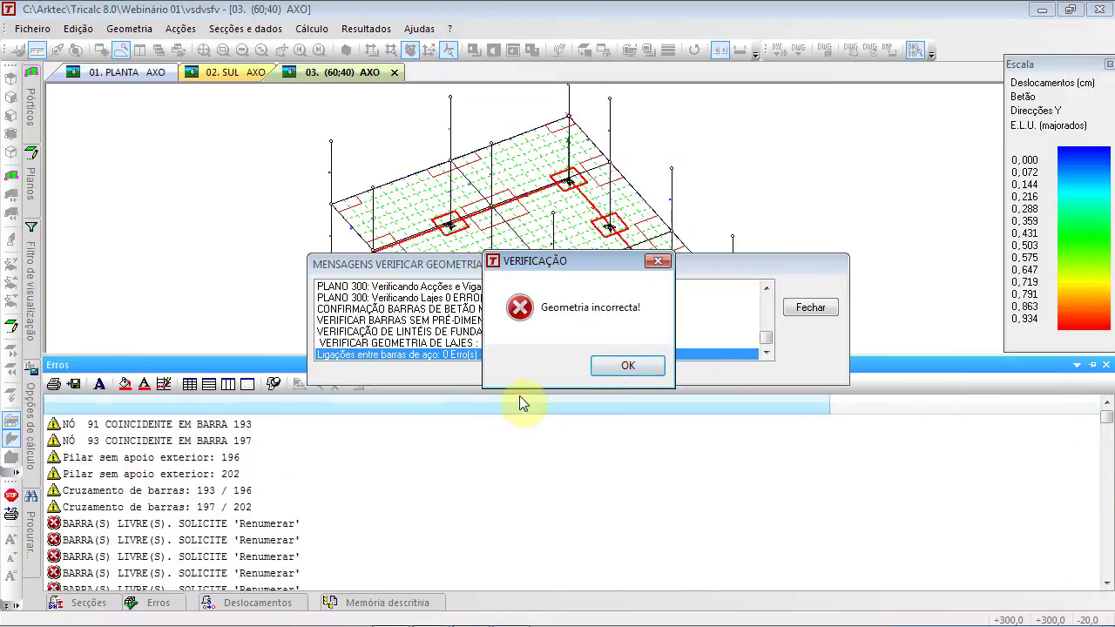
left_click(614, 365)
left_click(187, 147)
Renumber and reorder the structure again, cancelling the geometric grid definition
left_click(129, 28)
left_click(127, 101)
left_click(140, 31)
left_click(146, 116)
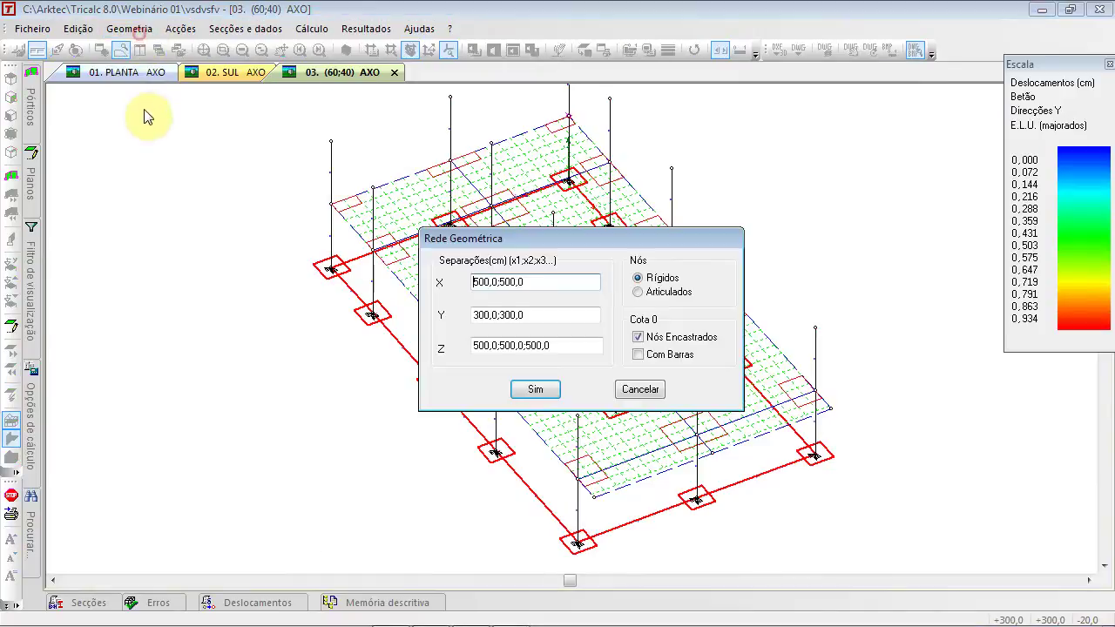
left_click(636, 388)
left_click(131, 29)
left_click(149, 114)
Run the automatic pre-dimensioning of the structure's sections
left_click(272, 29)
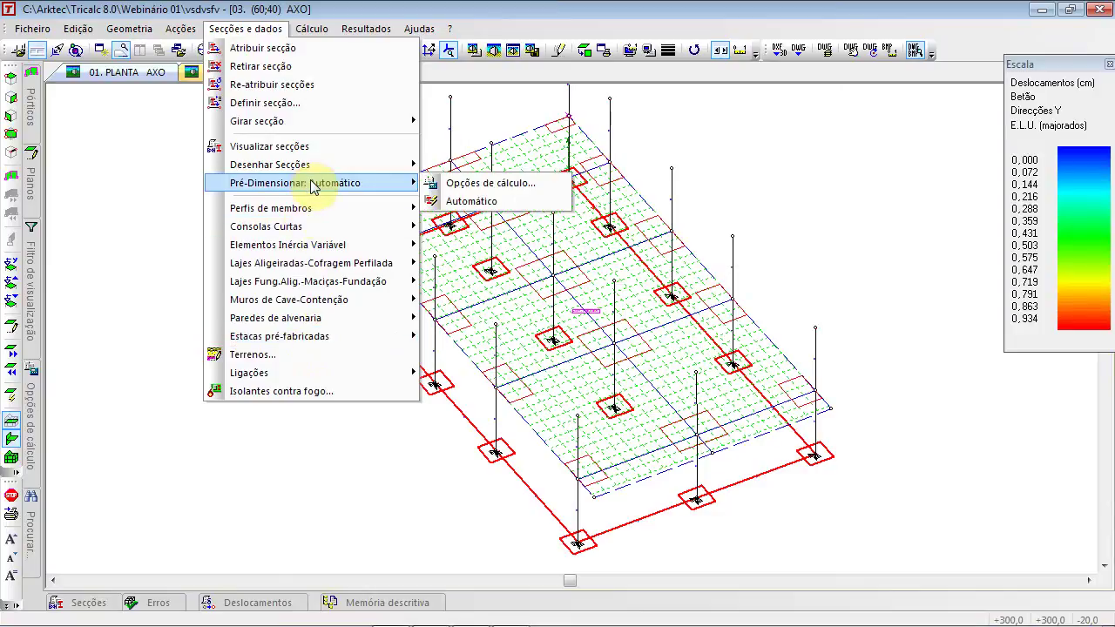
mouse_move(409, 208)
mouse_move(427, 183)
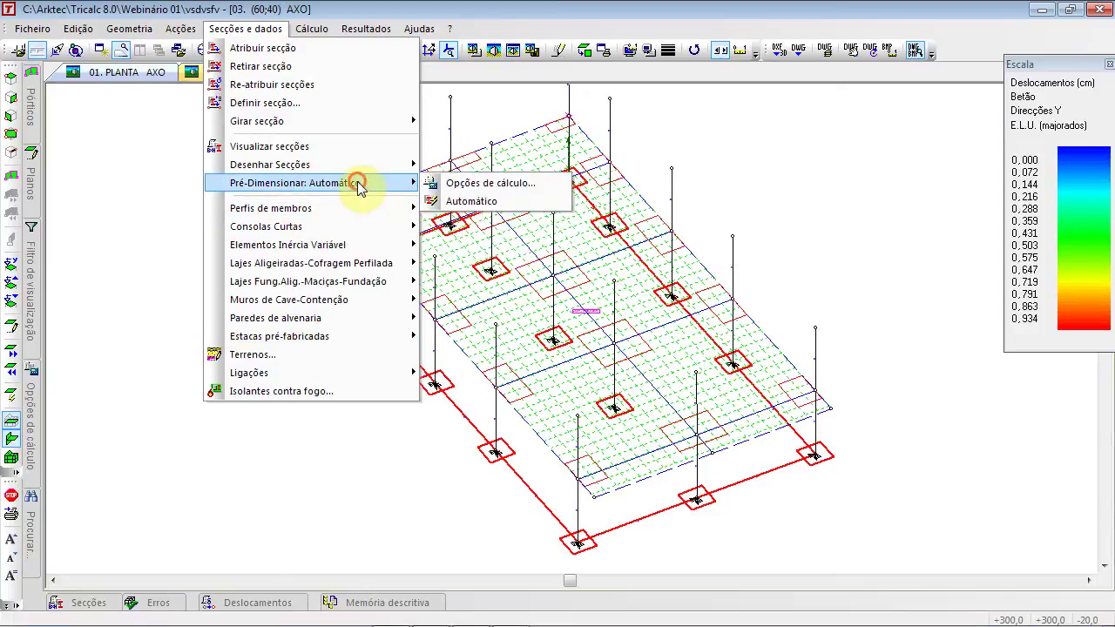
left_click(471, 201)
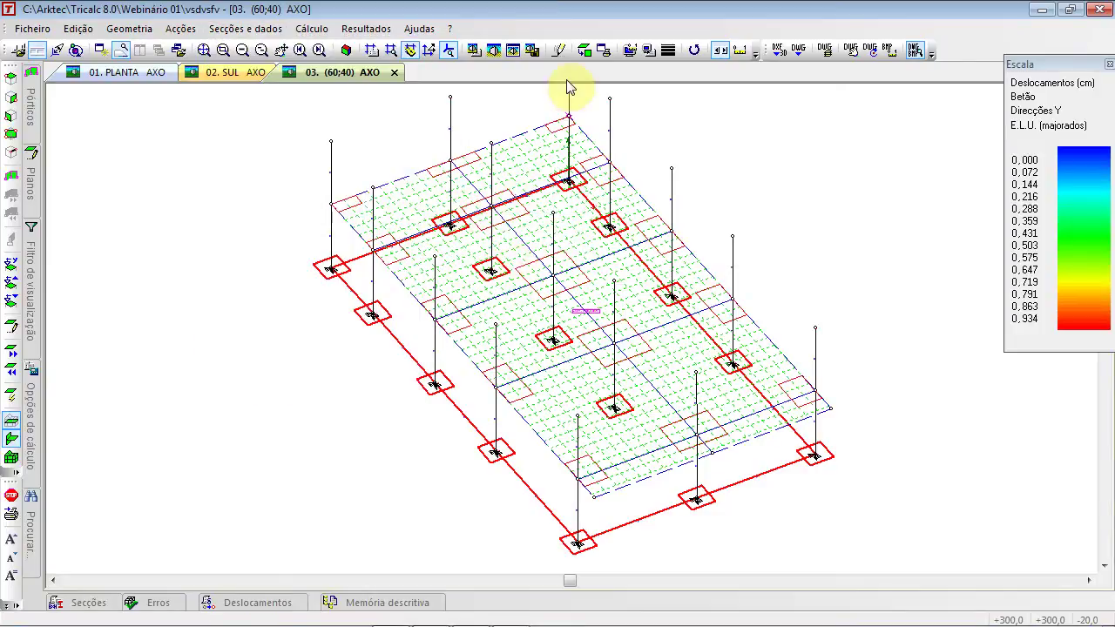
Display the whole structure with rendered sections and lower the axonometric viewing angle to (60;25)
left_click(498, 51)
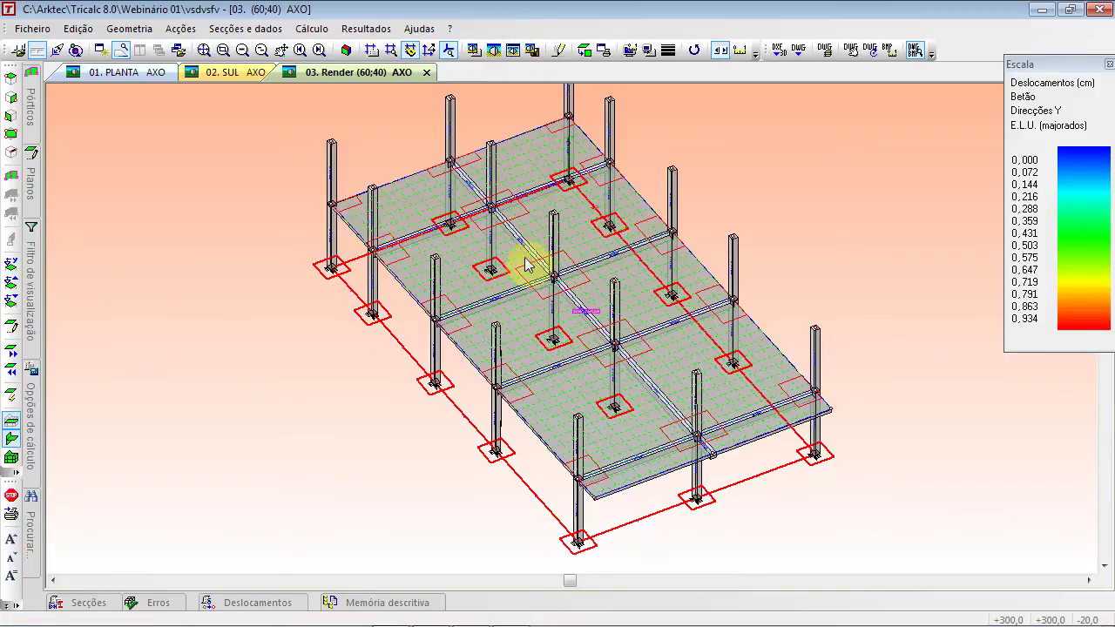
scroll(408, 237, "up", 2)
scroll(402, 266, "down", 2)
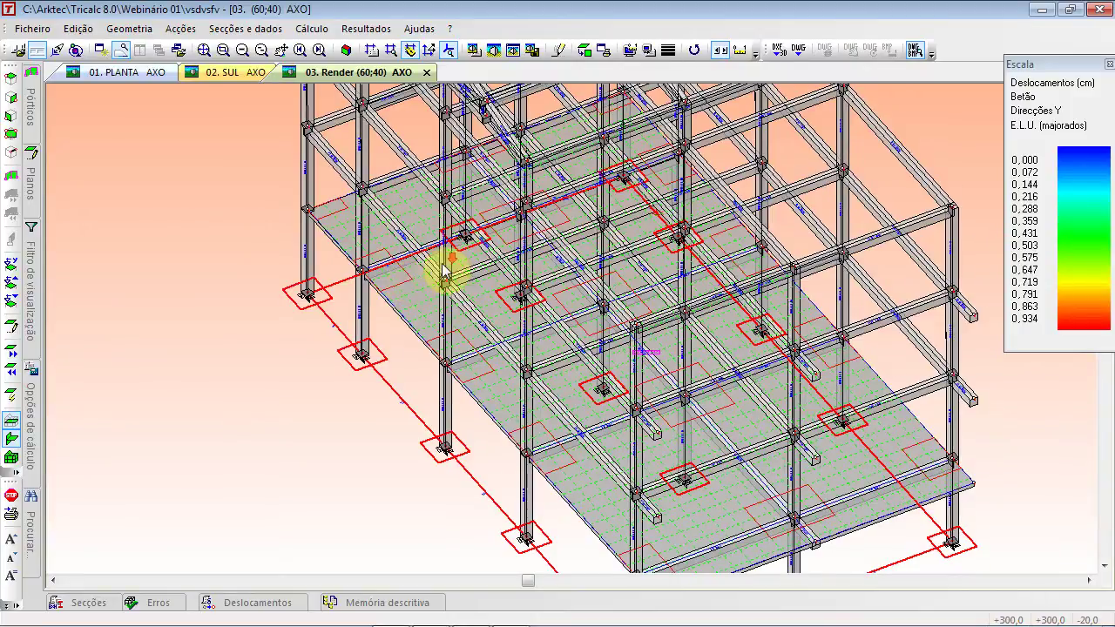
key("ctrl+Down")
key("ctrl+Down")
key("ctrl+Down")
scroll(427, 328, "down", 2)
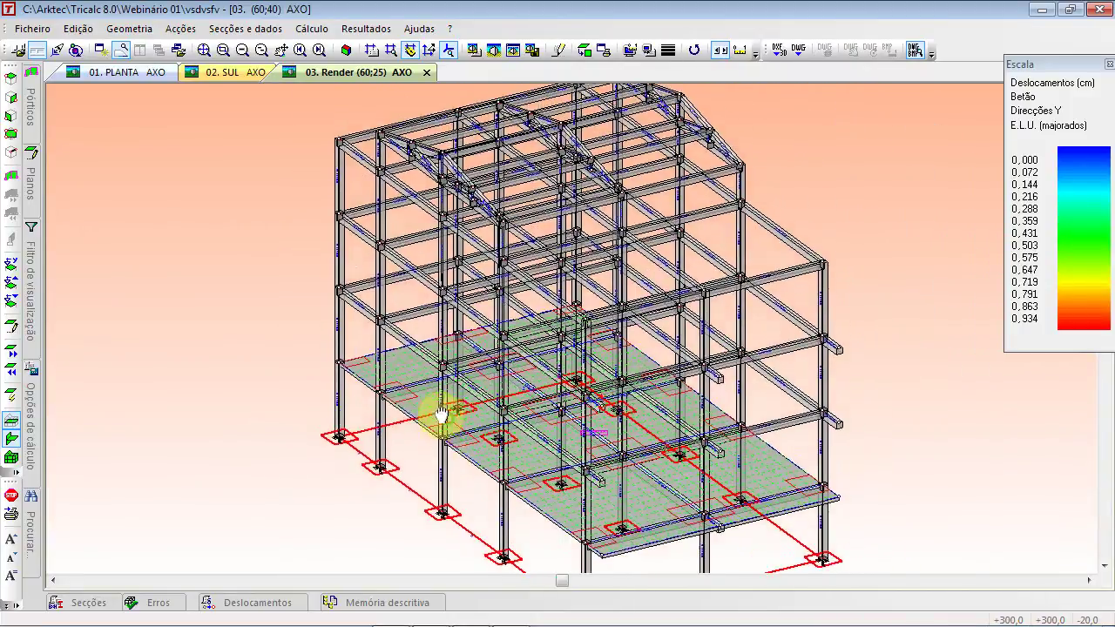
Copy slab LM1 from plane 300 to plane 600 and close the slab copying dialog
left_click(131, 29)
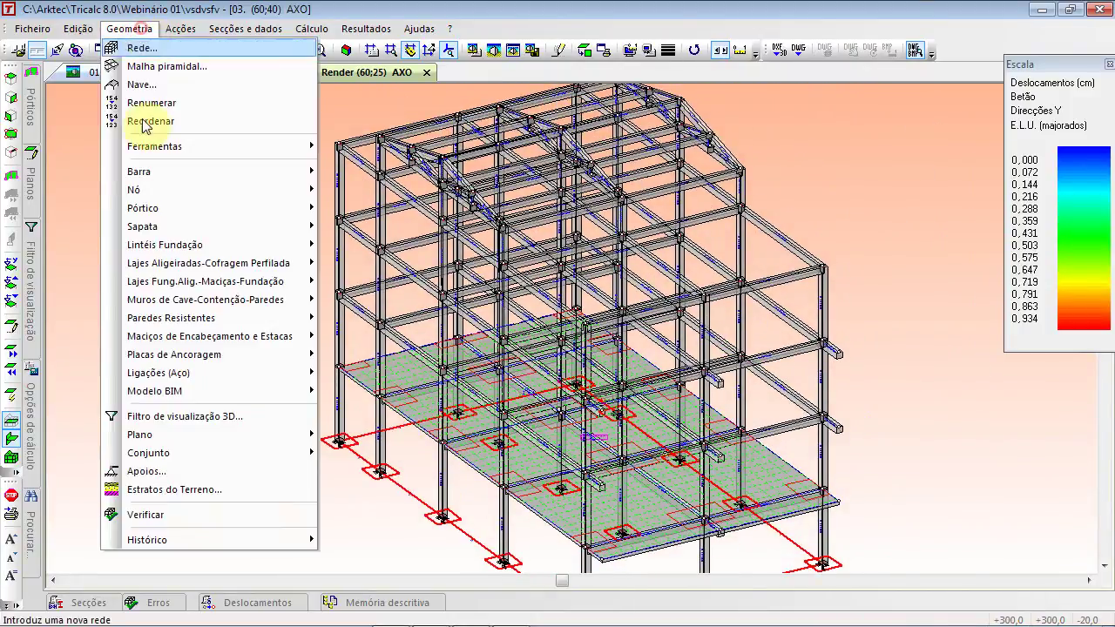
mouse_move(199, 281)
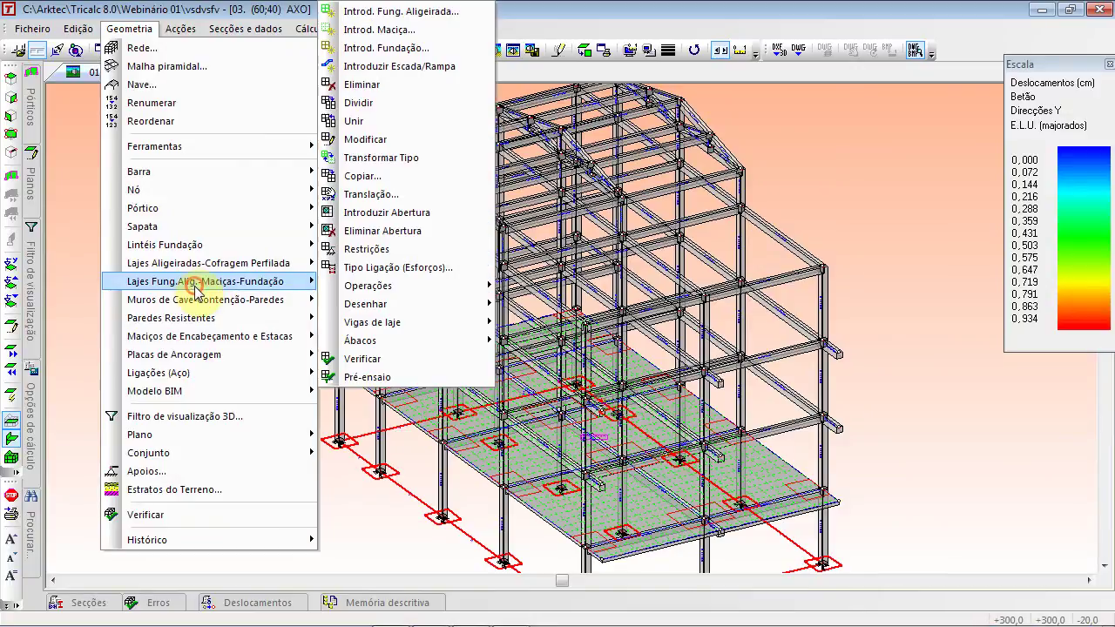
left_click(397, 176)
left_click(434, 278)
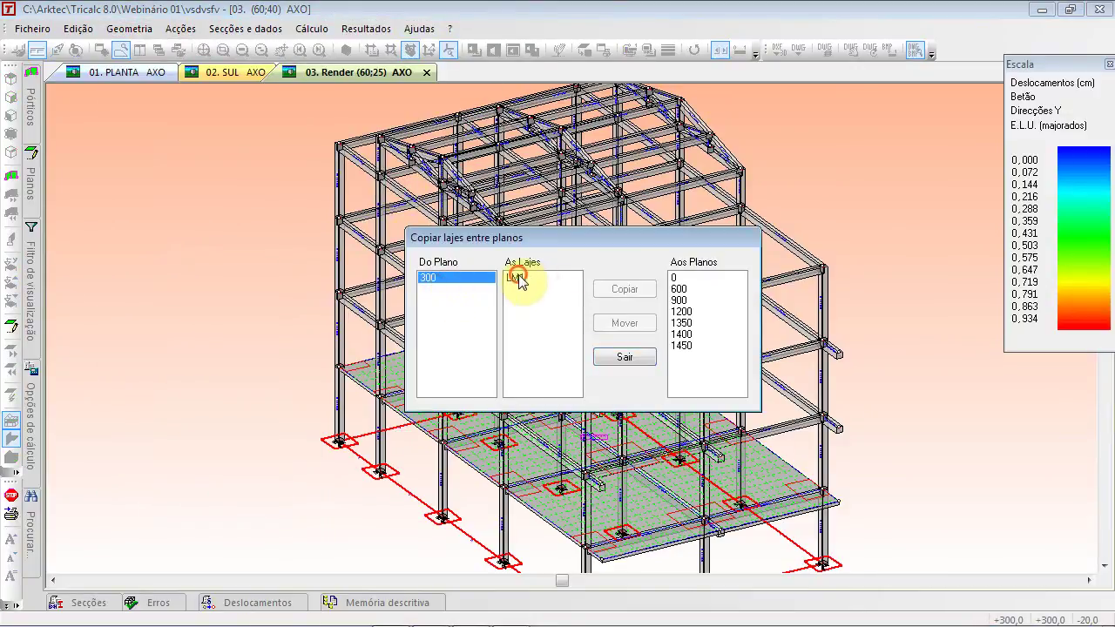
left_click(516, 278)
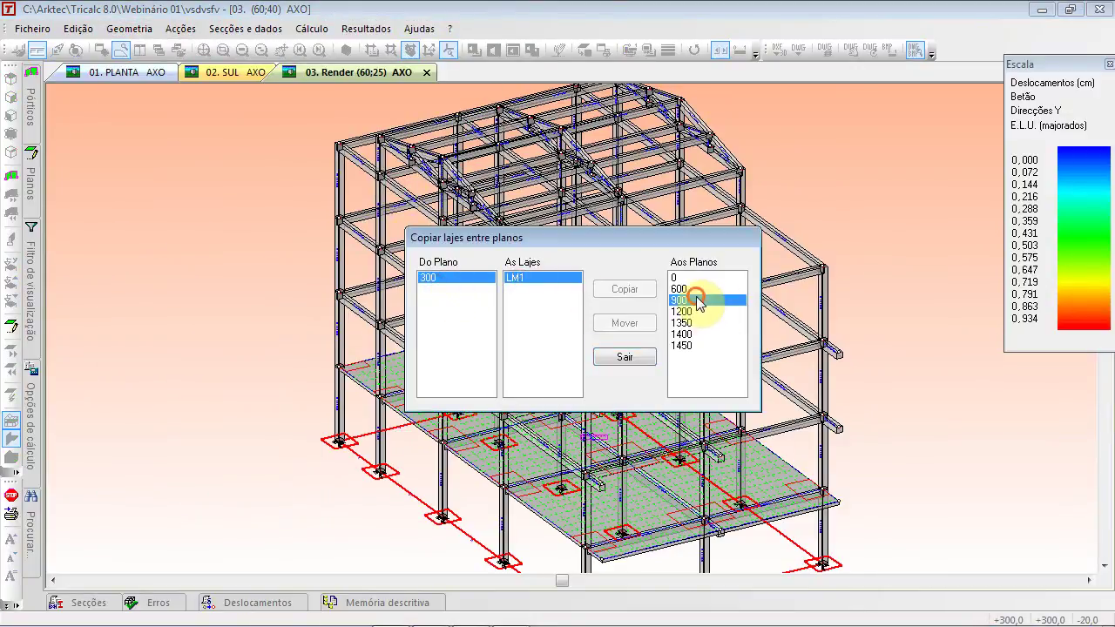
left_click(692, 290)
left_click(625, 291)
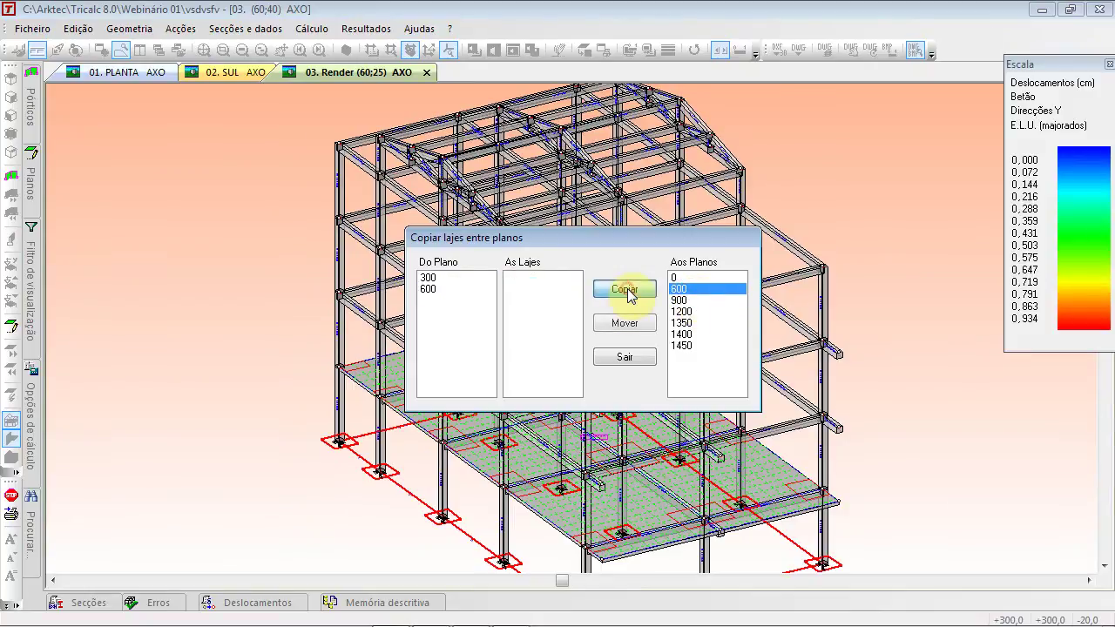
left_click(631, 361)
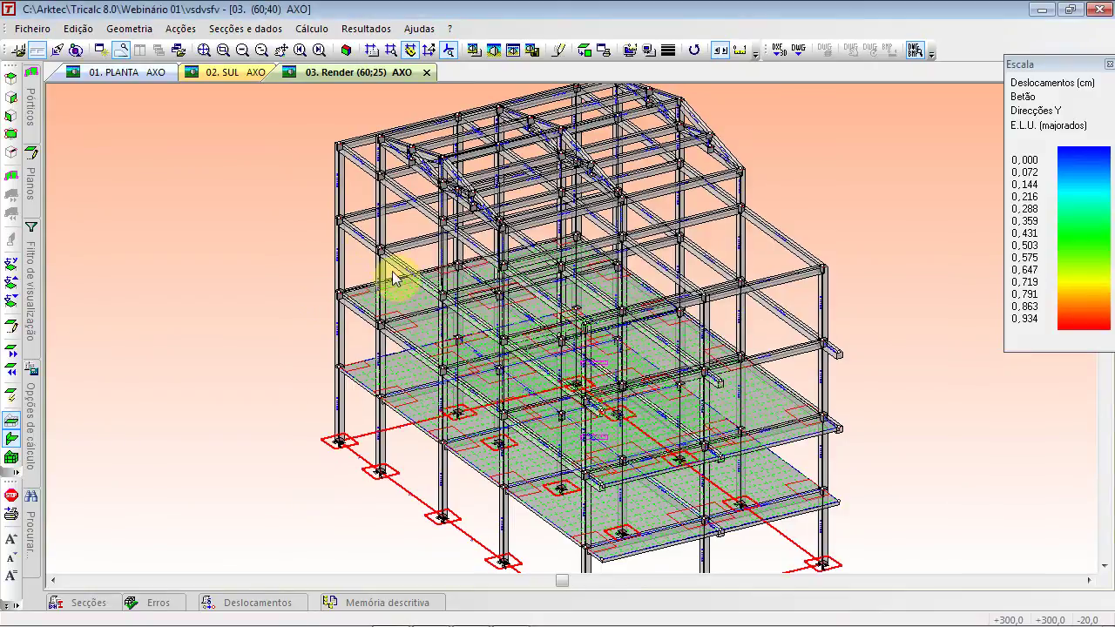
Restore the (60;40) axonometric view and fit the whole structure in it
left_click(347, 50)
left_click(309, 206)
middle_click_drag(328, 283, 333, 323)
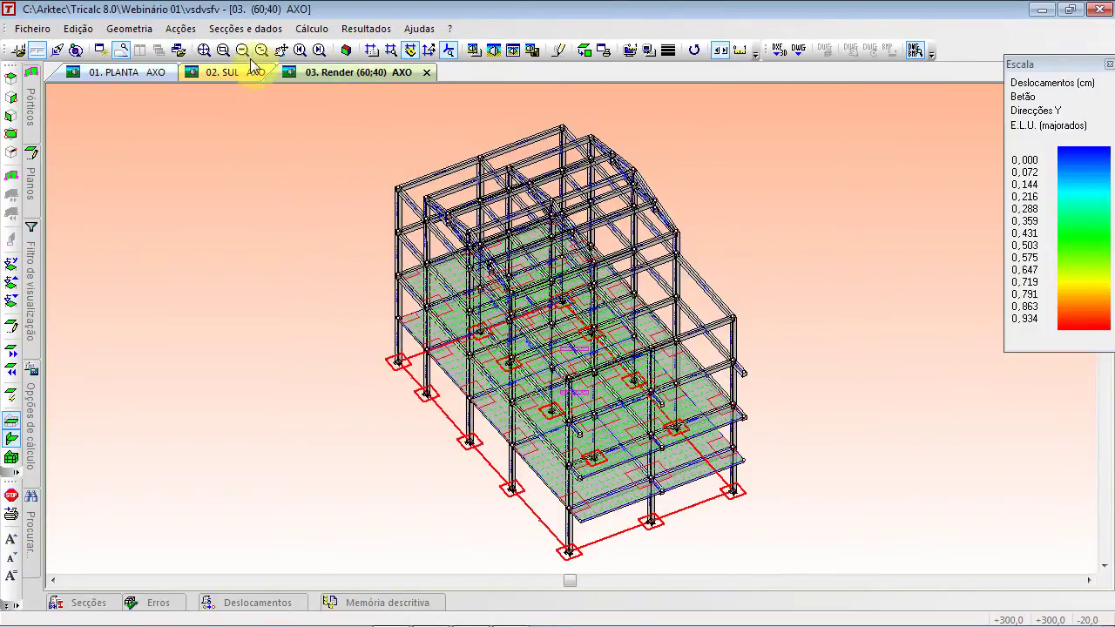
left_click(207, 49)
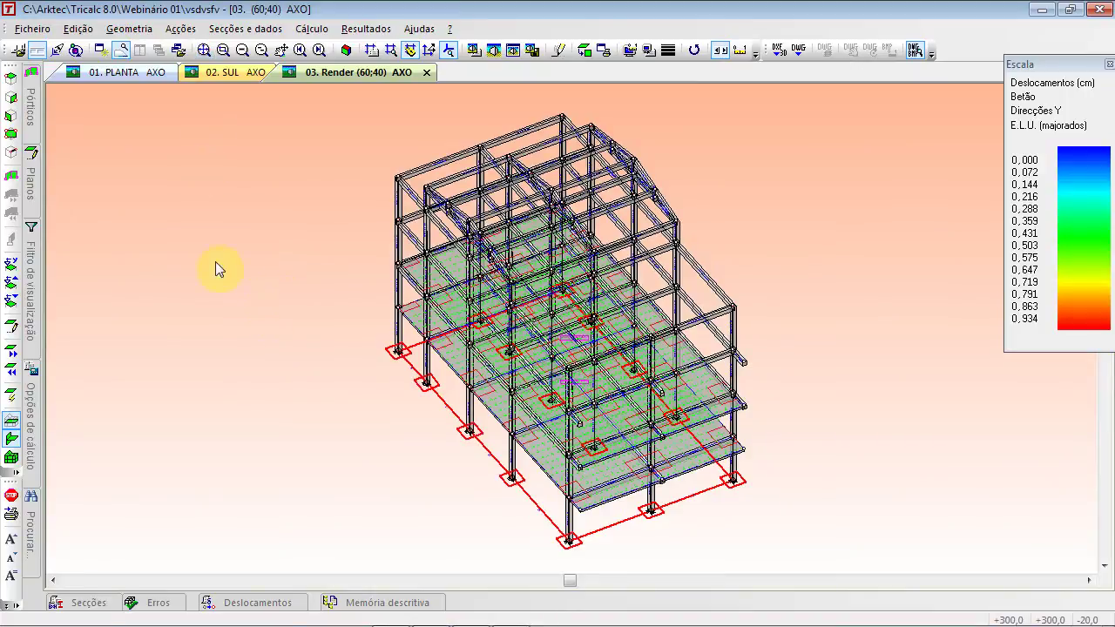
Switch to the Curso de Iniciação Tricalc presentation
left_click(131, 29)
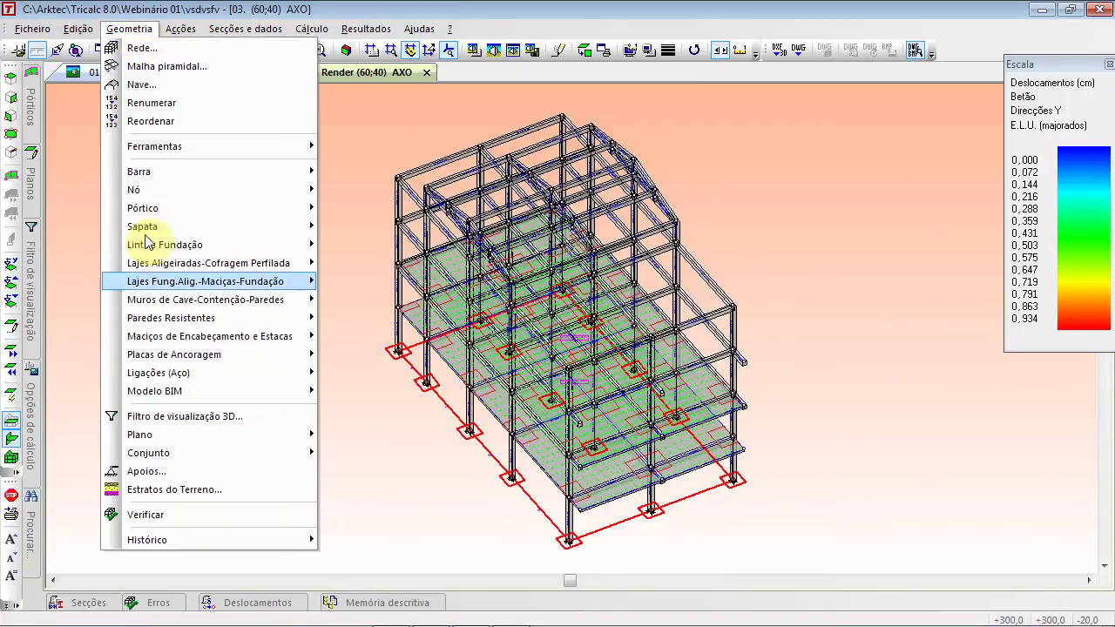
left_click(796, 316)
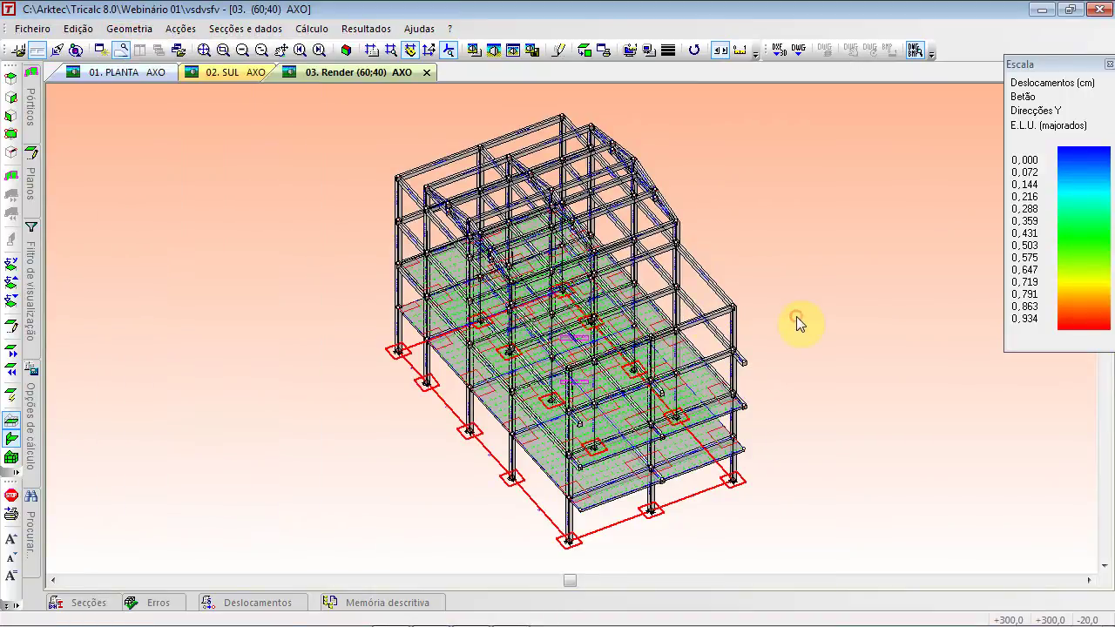
key("alt+Tab")
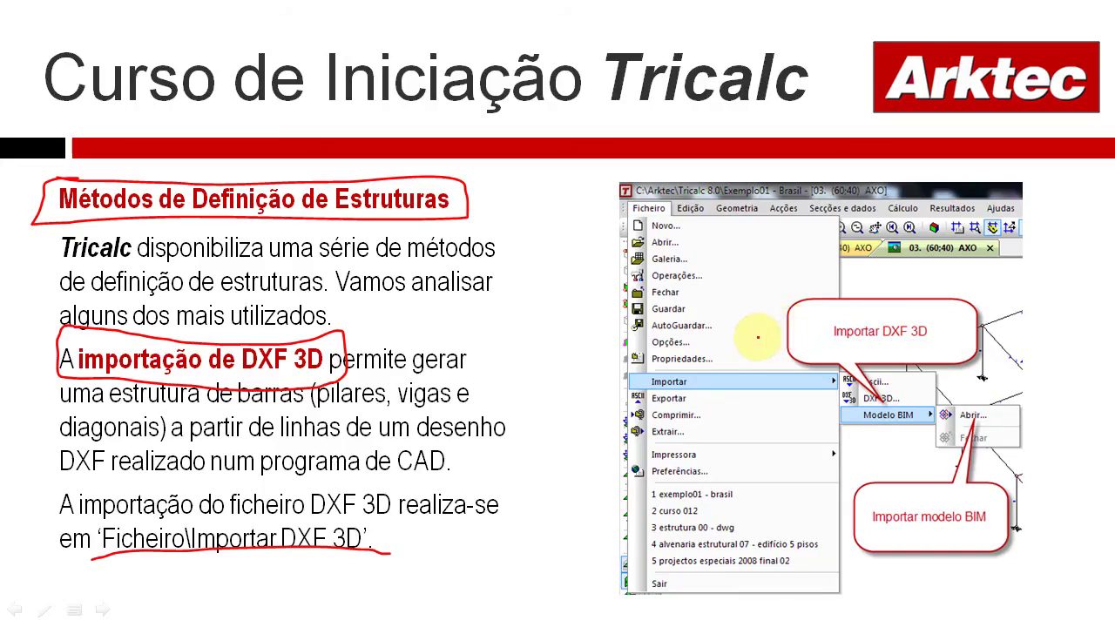
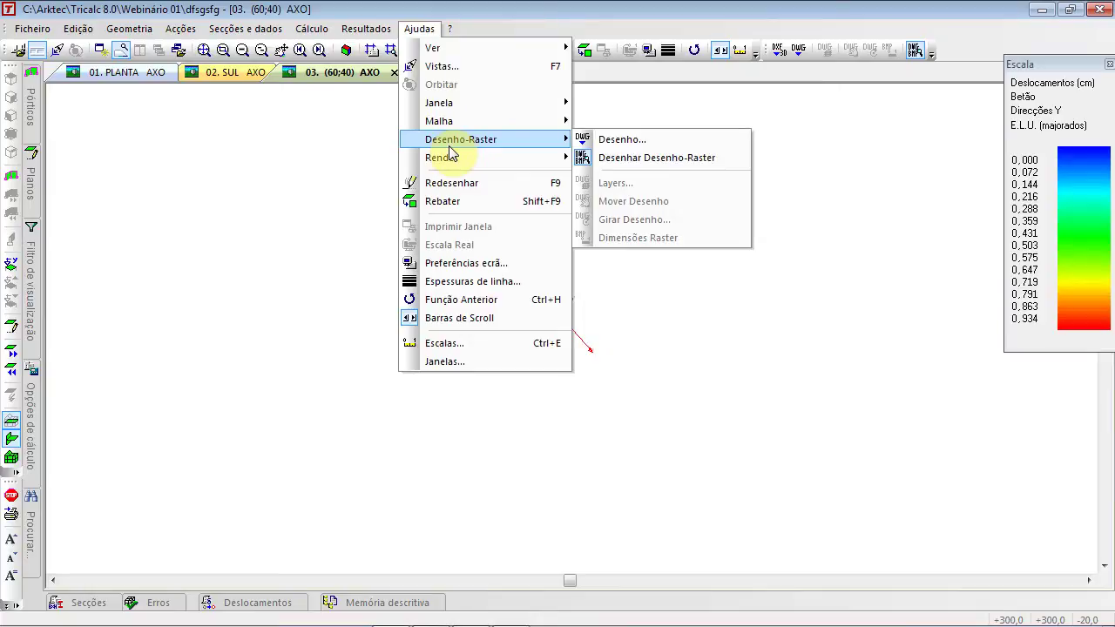
Open the drawing selection for background drawings and add planes at levels 0 and 300 cm
left_click(622, 141)
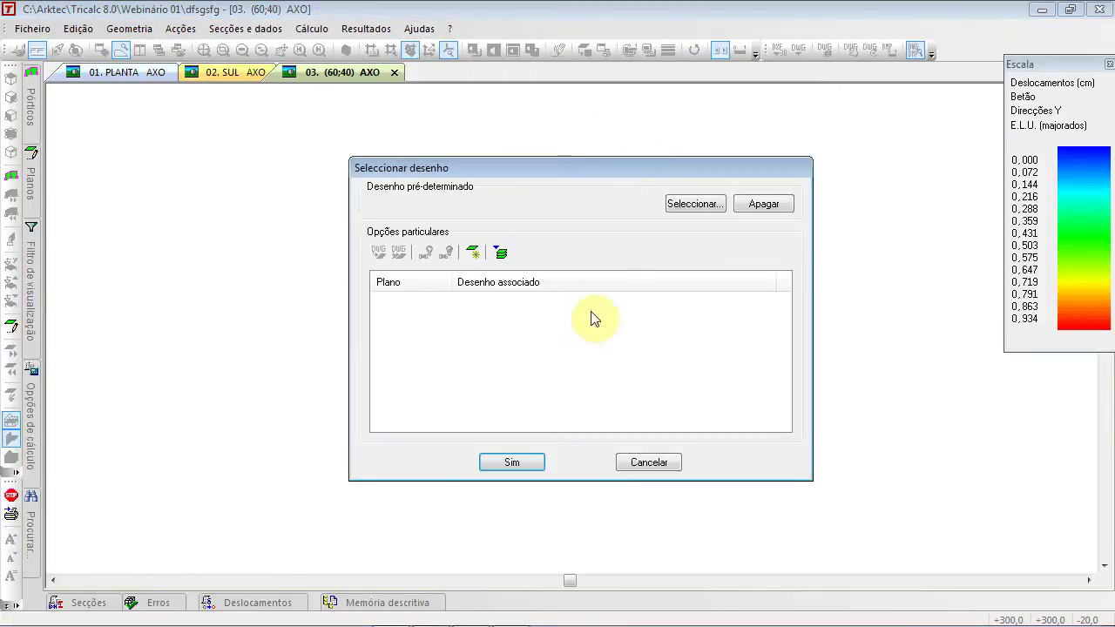
left_click(475, 253)
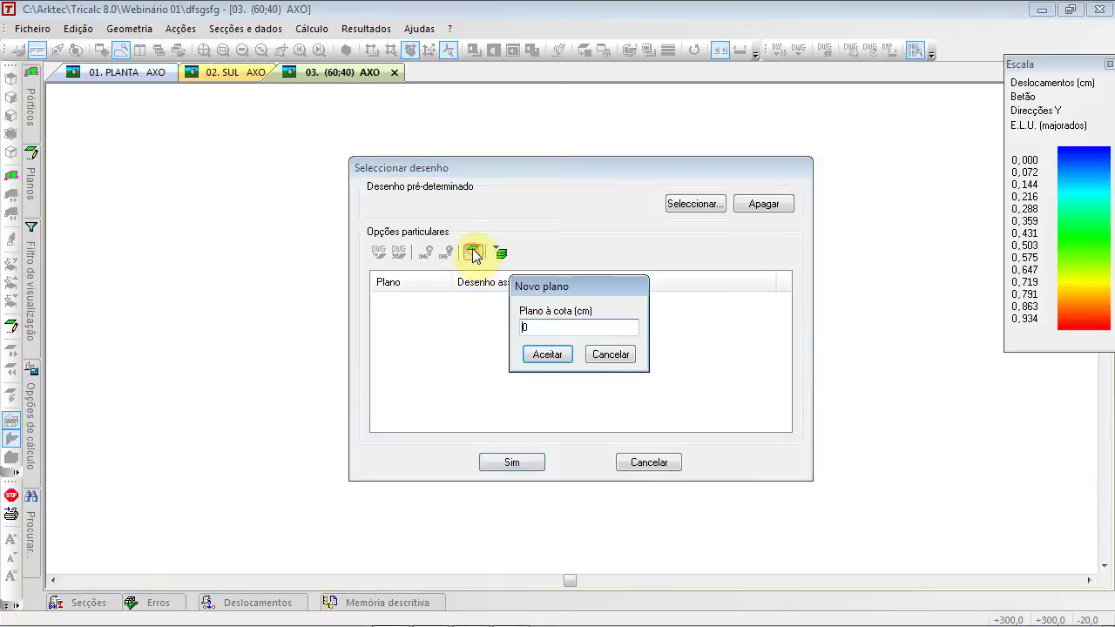
left_click(527, 355)
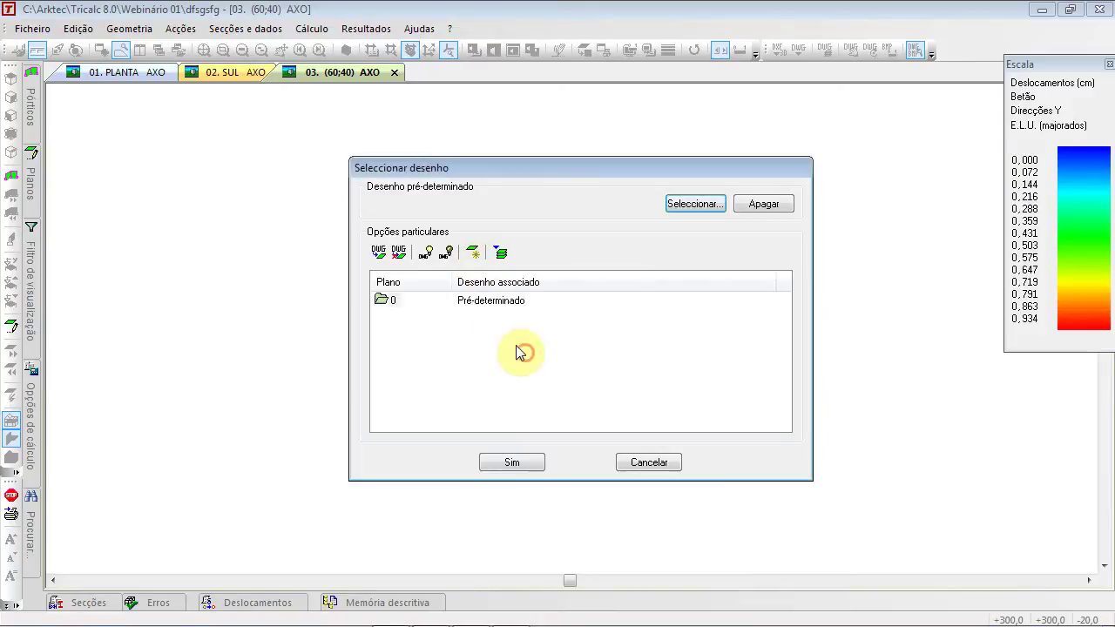
left_click(481, 253)
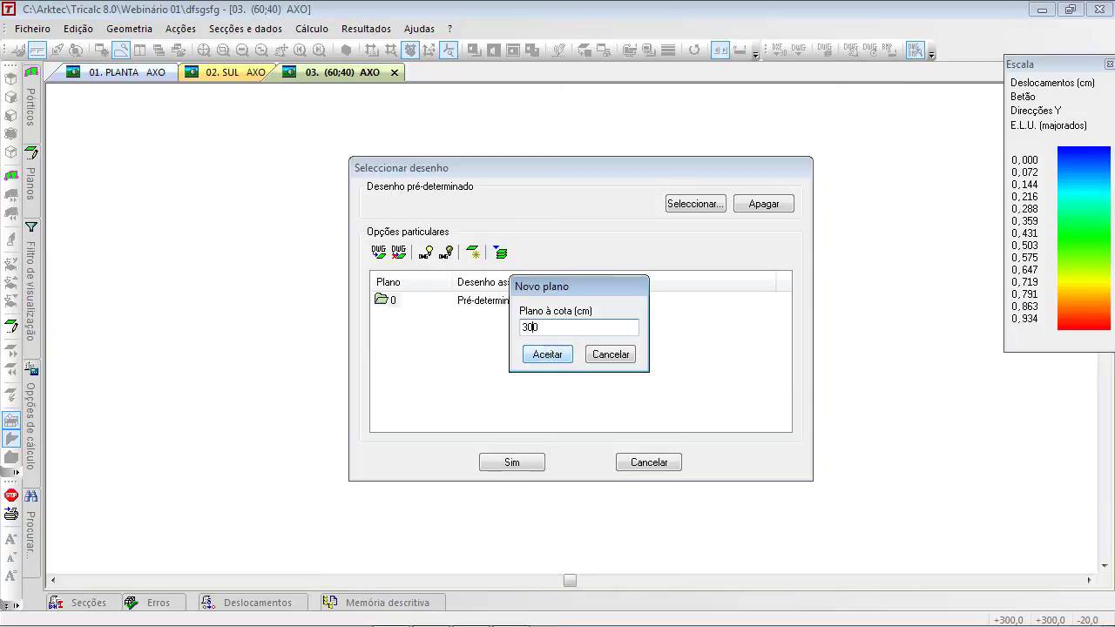
left_click(549, 354)
Add three more drawing planes at levels 600, 900 and 1200 cm
left_click(473, 253)
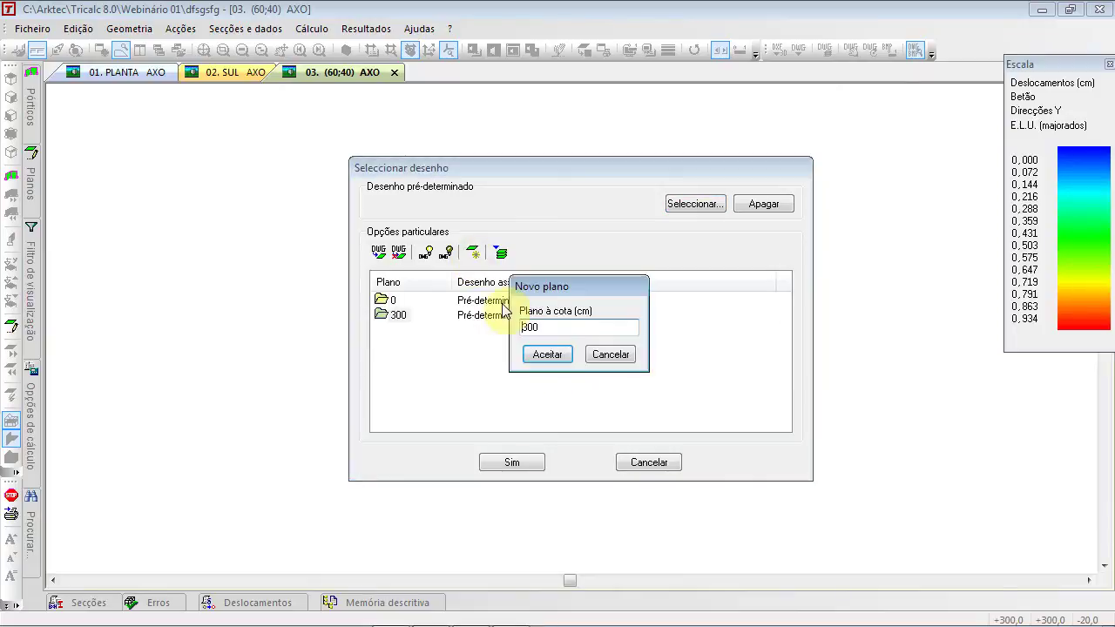
double_click(547, 324)
type("600")
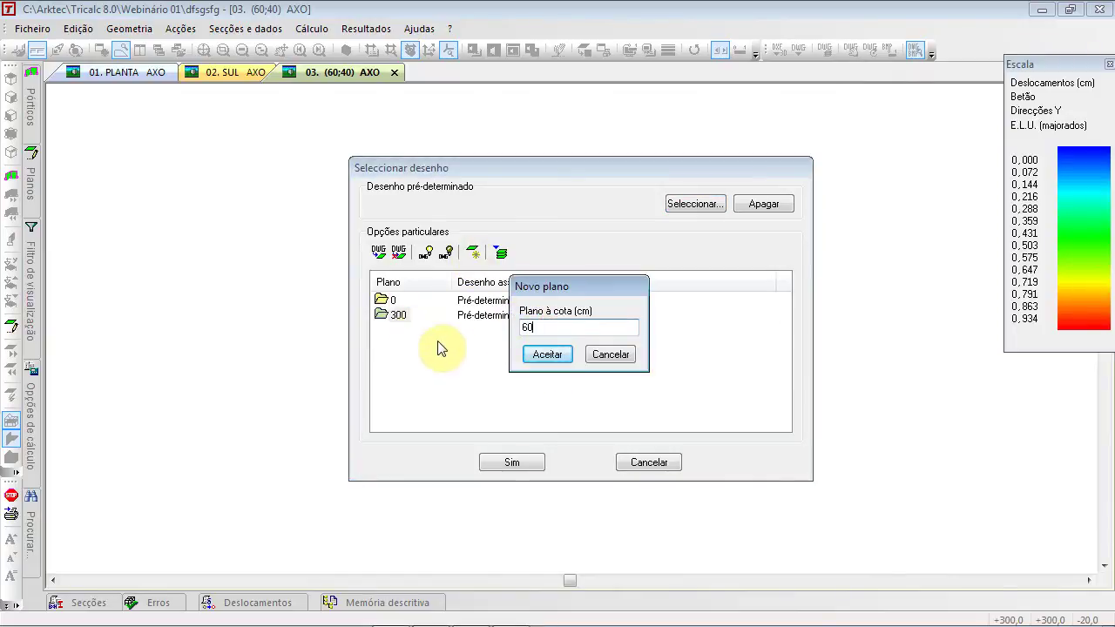
left_click(544, 356)
left_click(483, 252)
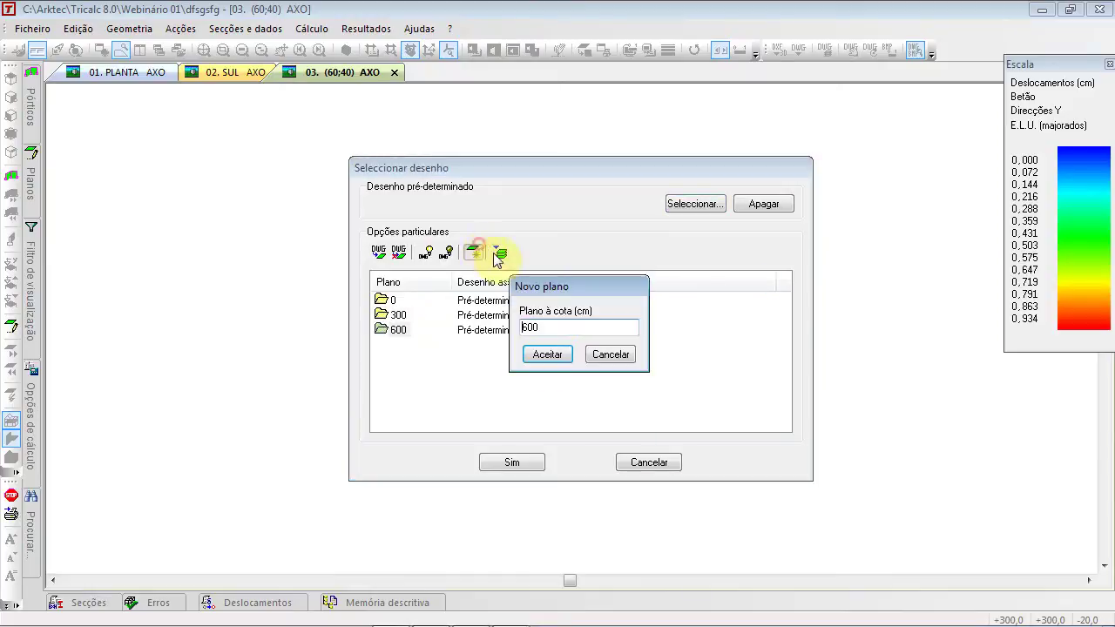
double_click(549, 327)
type("900")
left_click(545, 355)
left_click(473, 253)
double_click(530, 327)
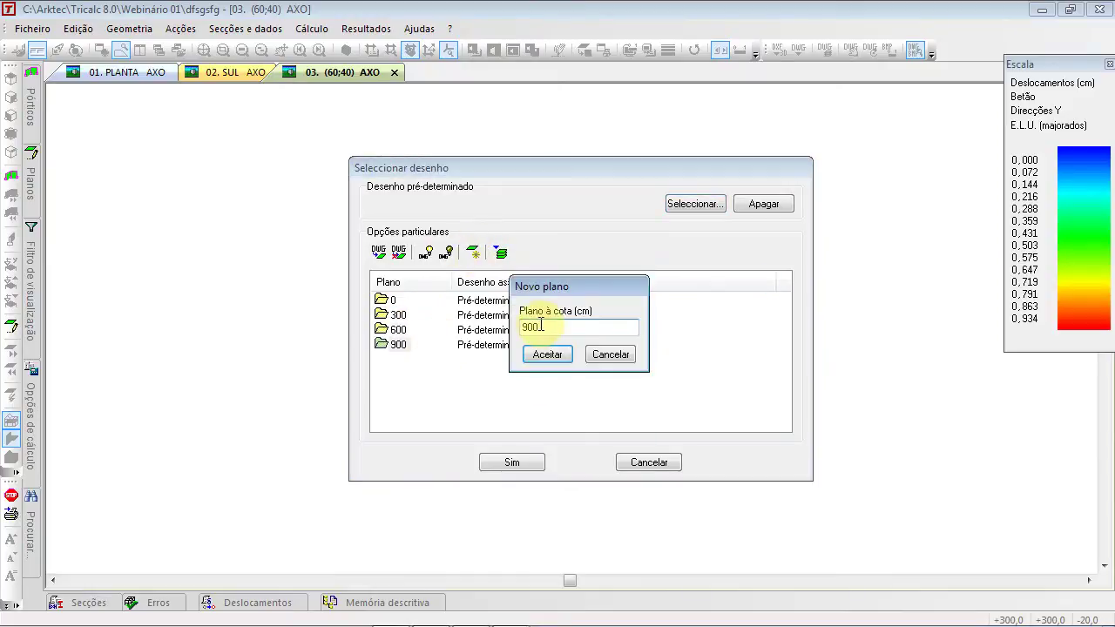
type("1200")
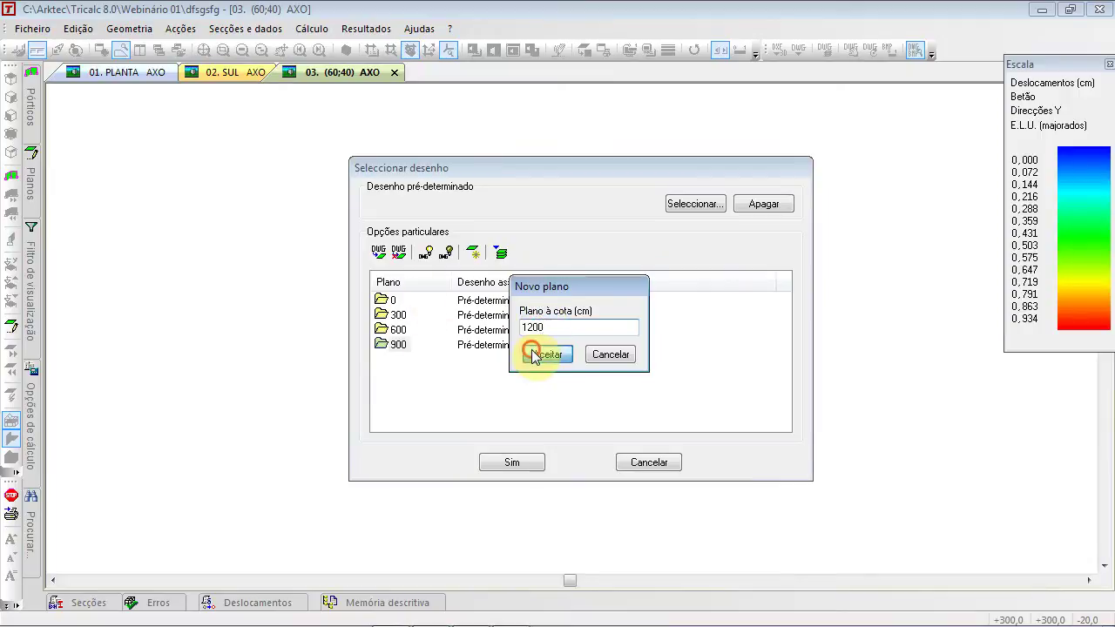
left_click(545, 353)
Associate Edificio Arktec BIM - Piso 00.dwg from the DWG ARKTEC BIM folder with plane 0, in mm, with polygon creation and translation to origin
left_click(393, 301)
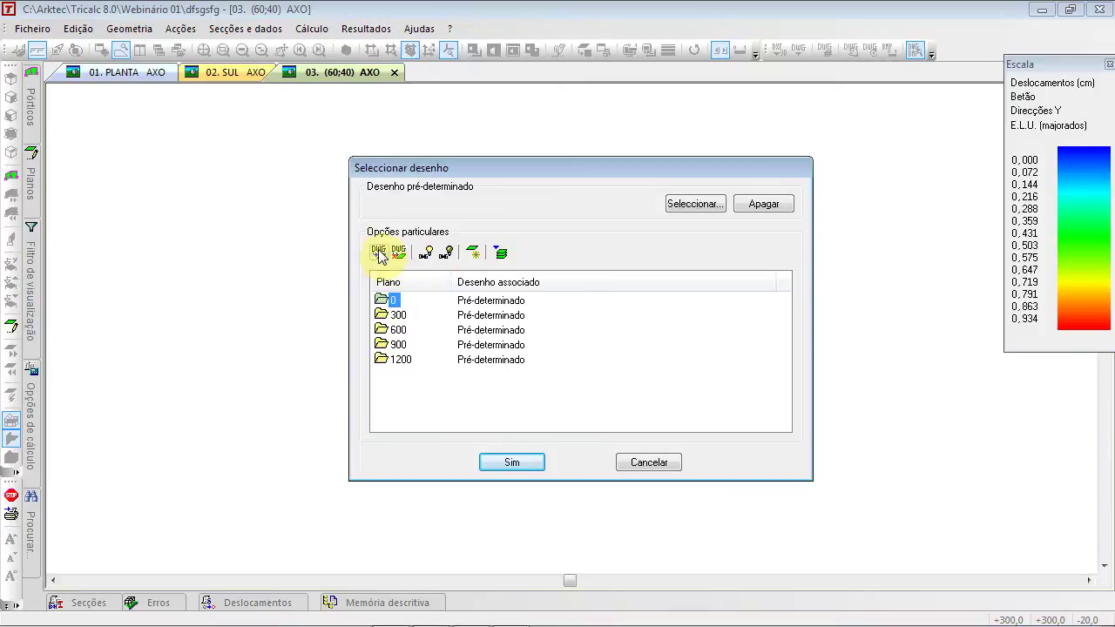
left_click(380, 253)
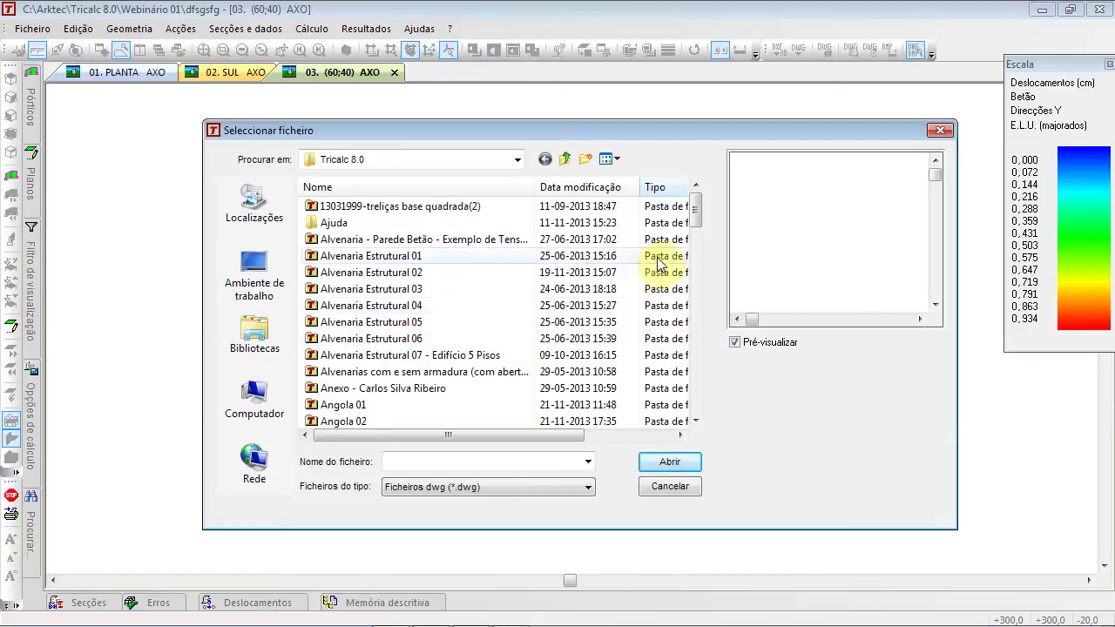
scroll(694, 410, "down", 12)
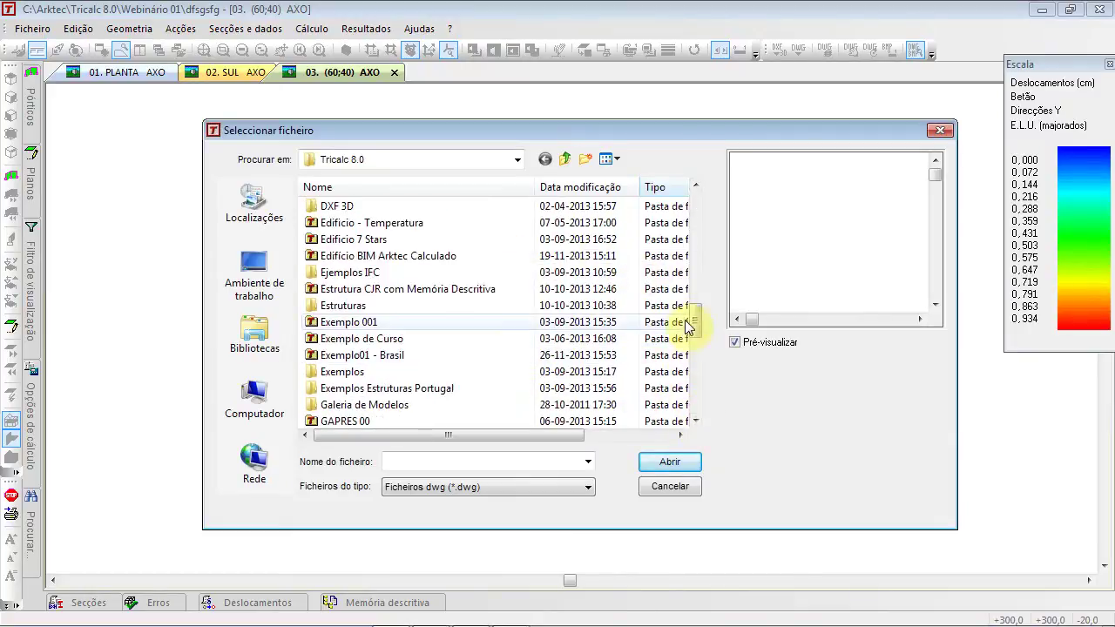
left_click(694, 185)
left_click(694, 186)
left_click(694, 185)
left_click(694, 185)
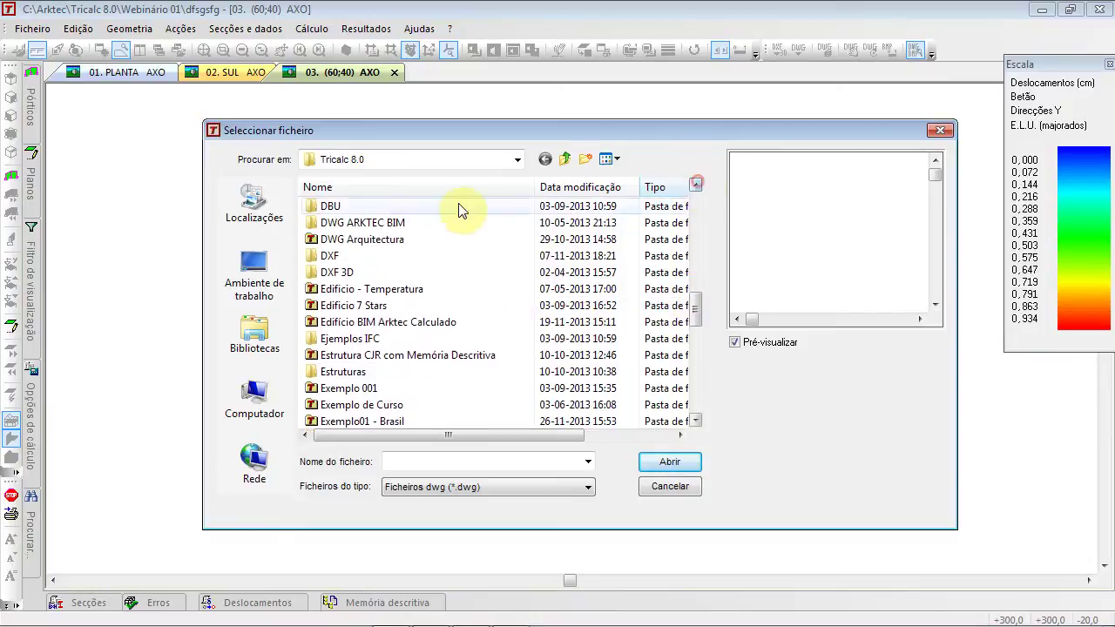
double_click(418, 221)
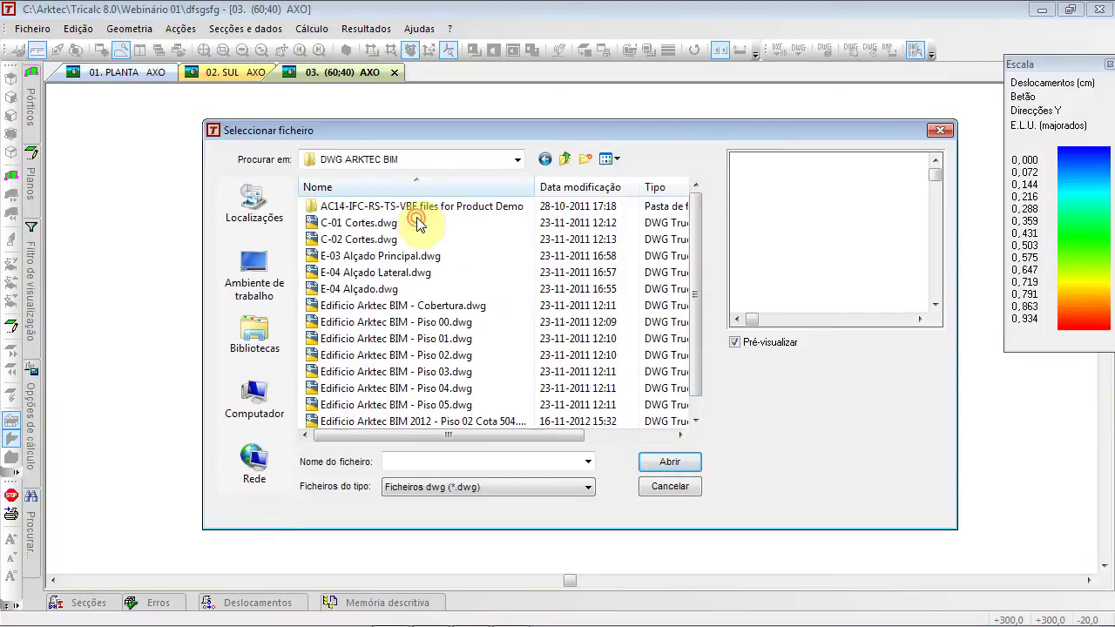
left_click(432, 323)
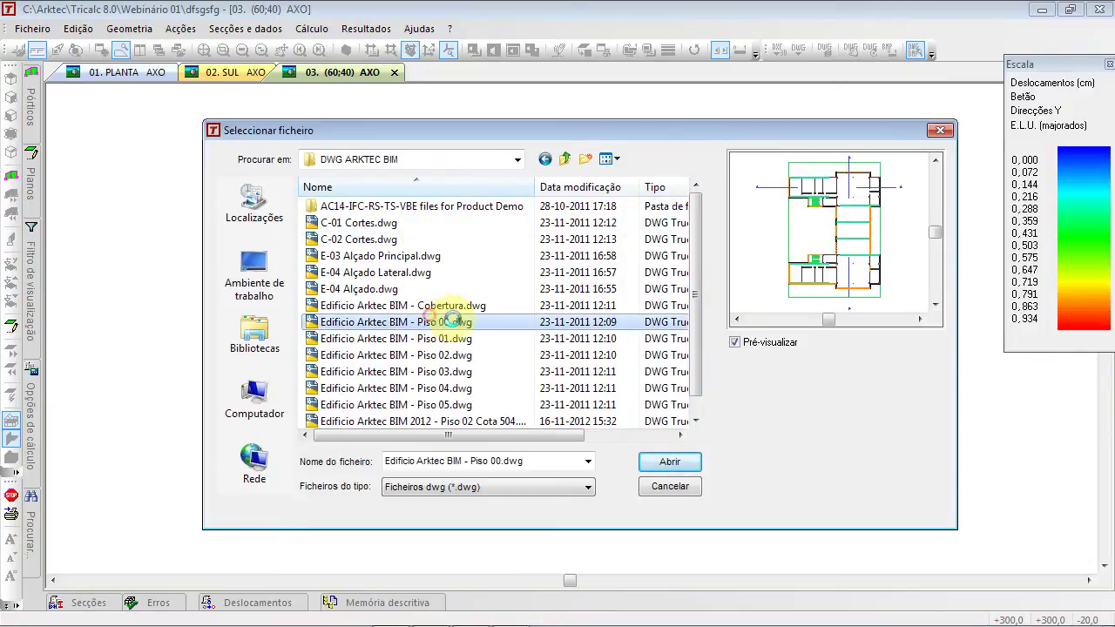
left_click(679, 461)
left_click(622, 367)
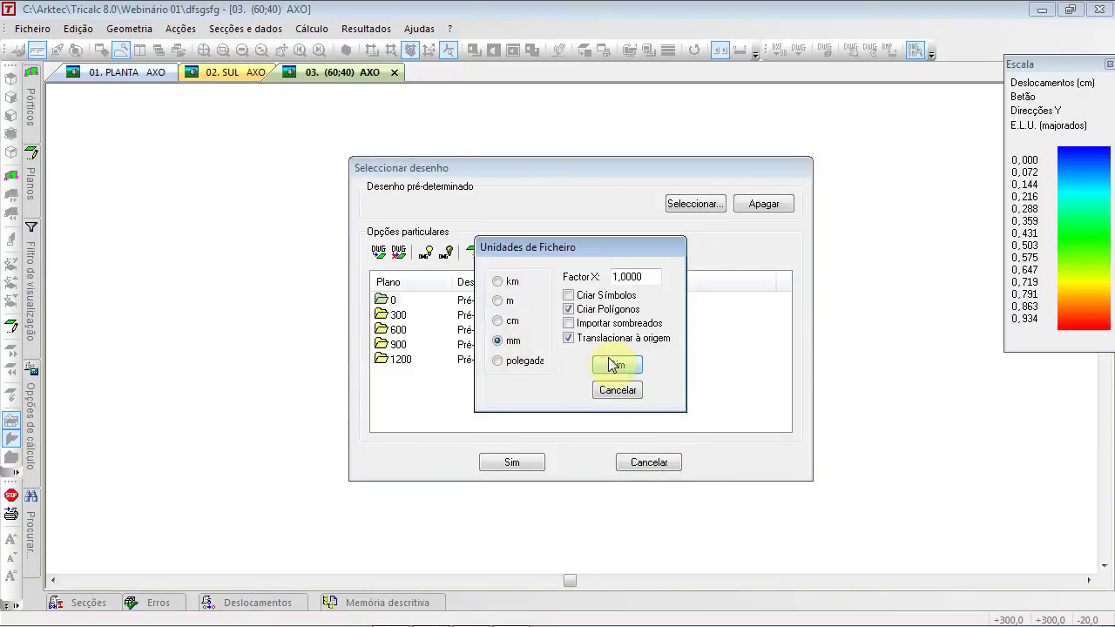
left_click(612, 362)
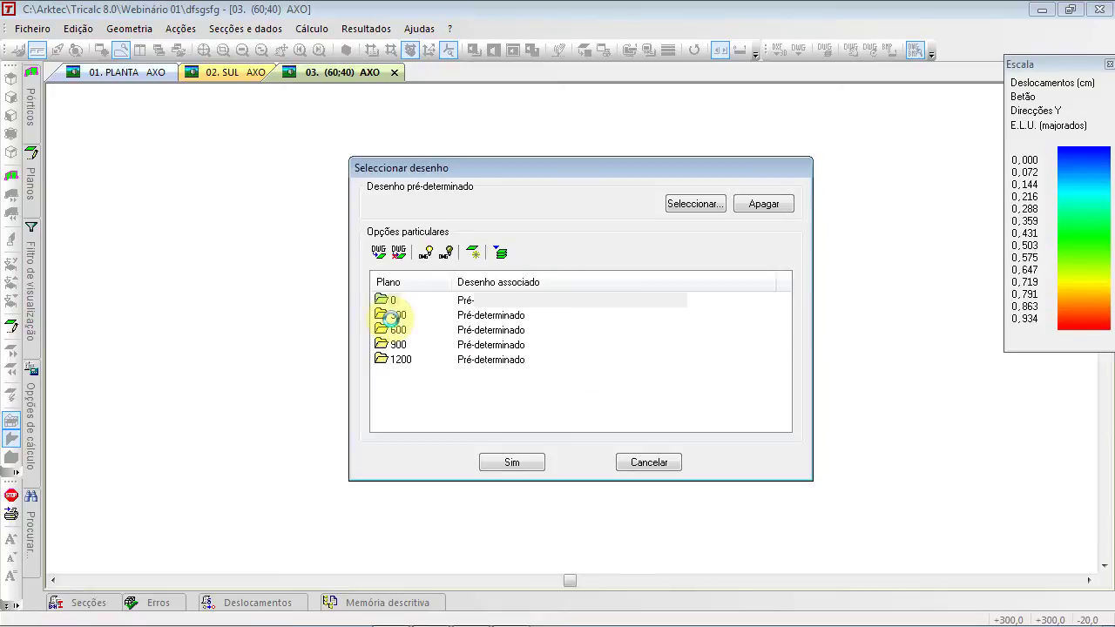
Associate Edificio Arktec BIM - Piso 01.dwg with plane 300, in mm, with polygon creation and translation to origin
left_click(379, 252)
left_click(453, 340)
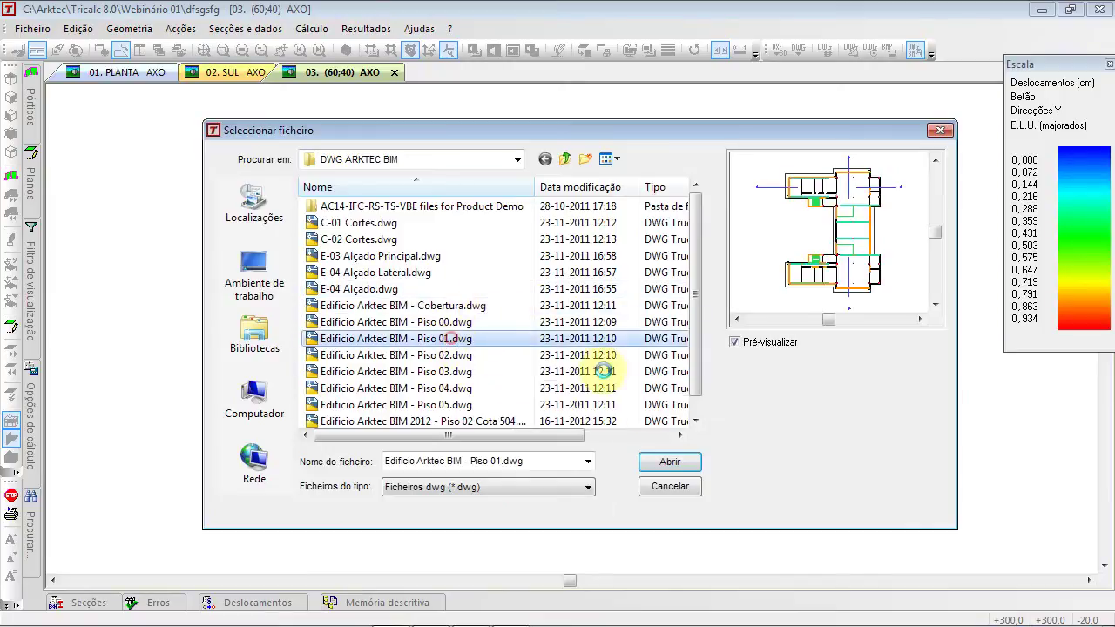
scroll(814, 231, "up", 2)
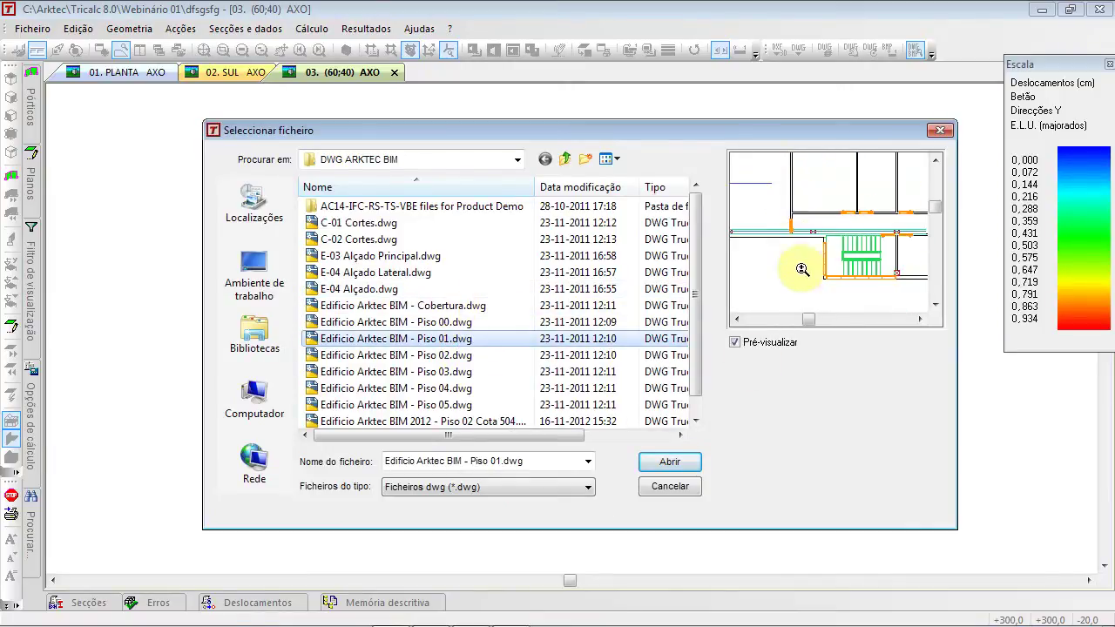
left_click(670, 462)
left_click(595, 366)
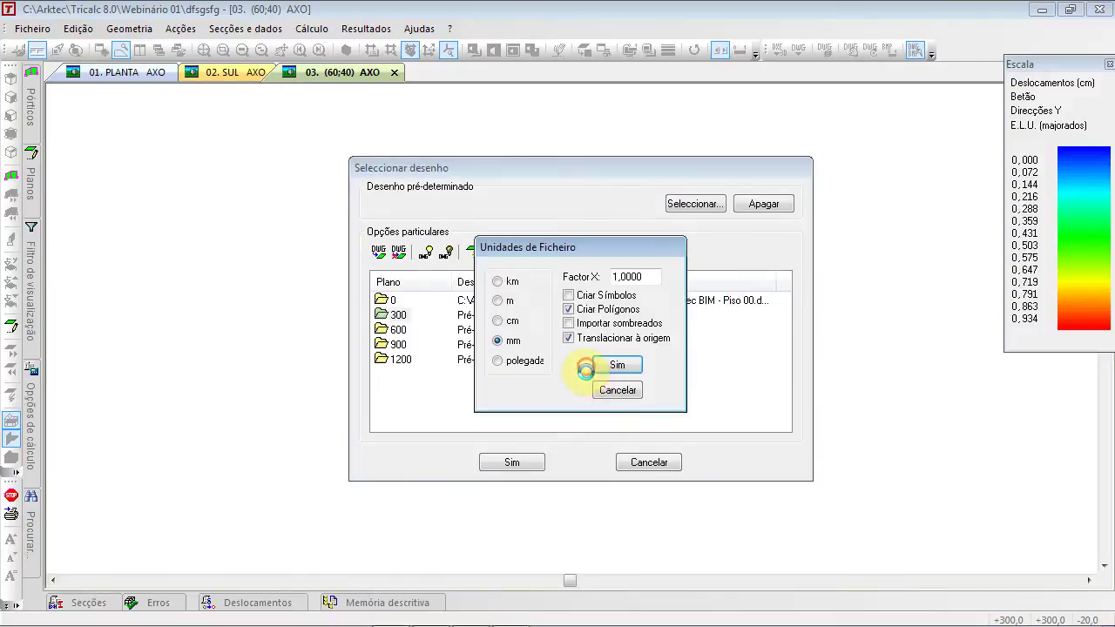
left_click(616, 366)
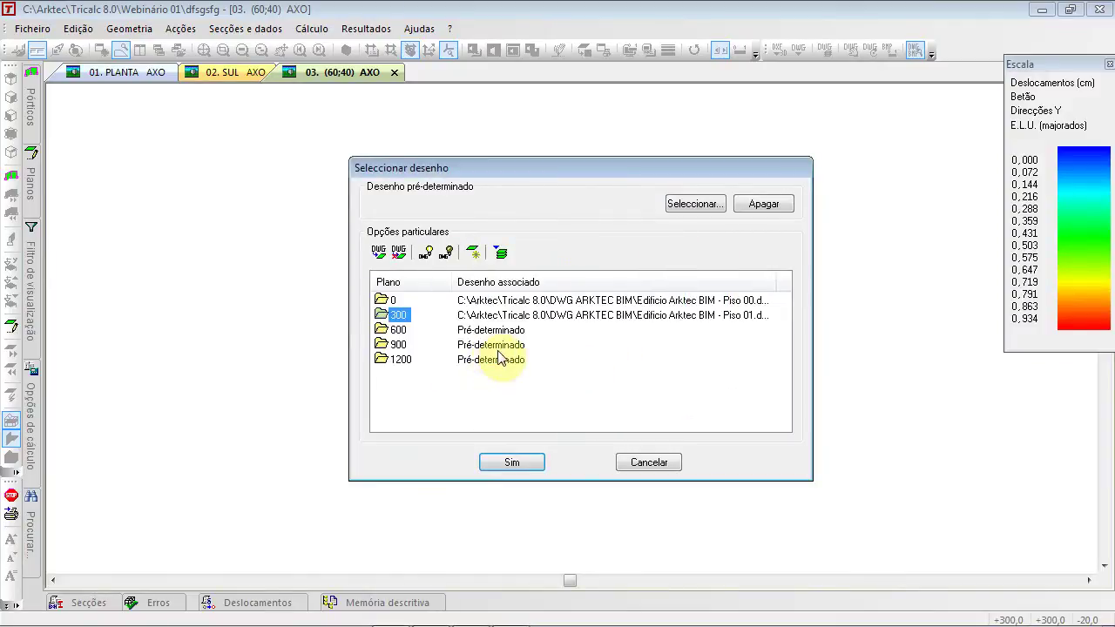
Associate Edificio Arktec BIM - Piso 02.dwg with plane 600, keeping the same import options
left_click(393, 331)
left_click(379, 252)
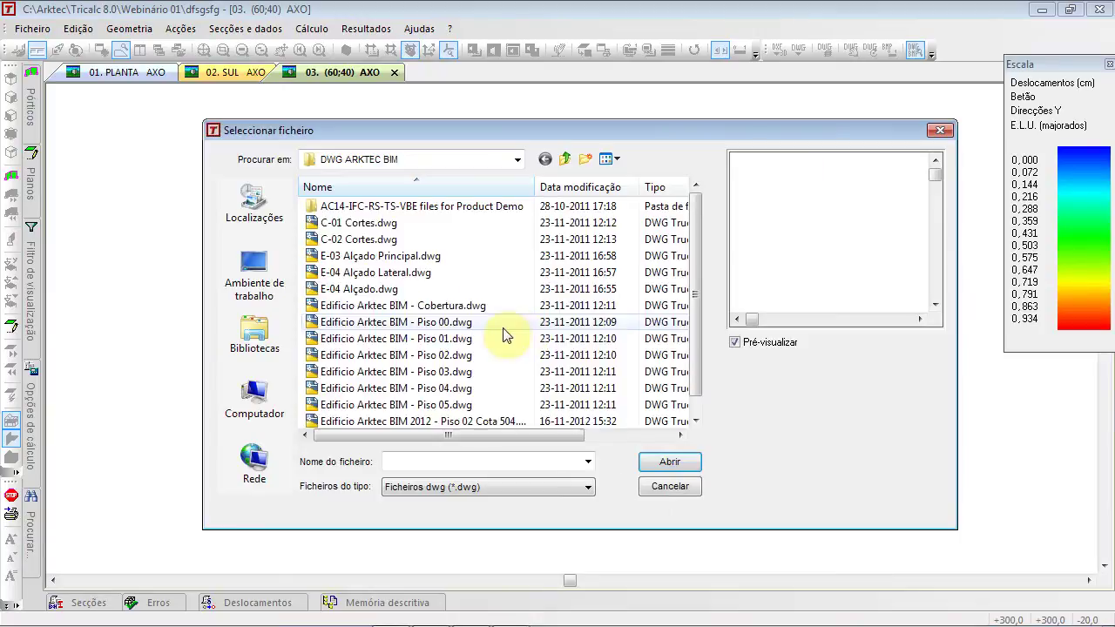
left_click(450, 356)
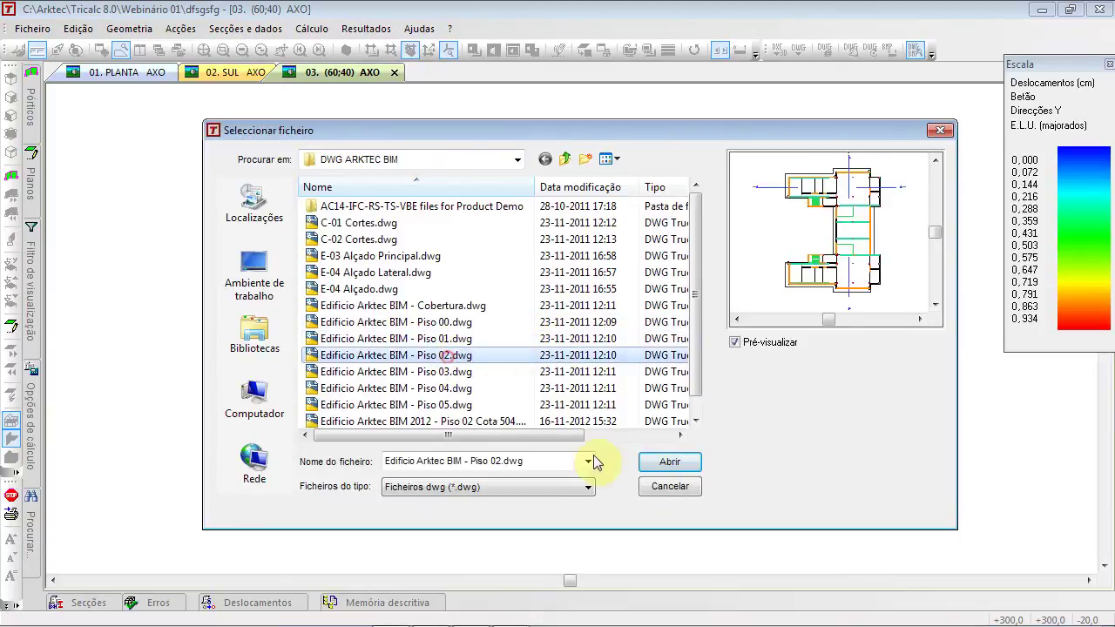
left_click(667, 462)
left_click(608, 366)
left_click(621, 366)
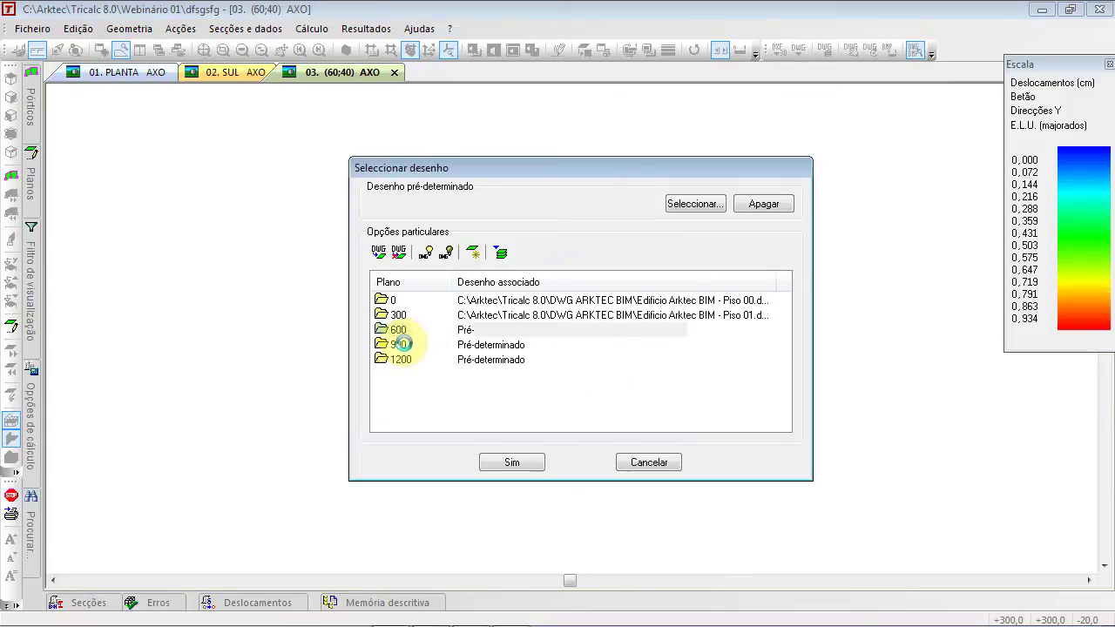
Associate Edificio Arktec BIM - Piso 03.dwg with plane 900, in mm, with polygon creation and translation to origin, and accept the drawing selection
left_click(378, 252)
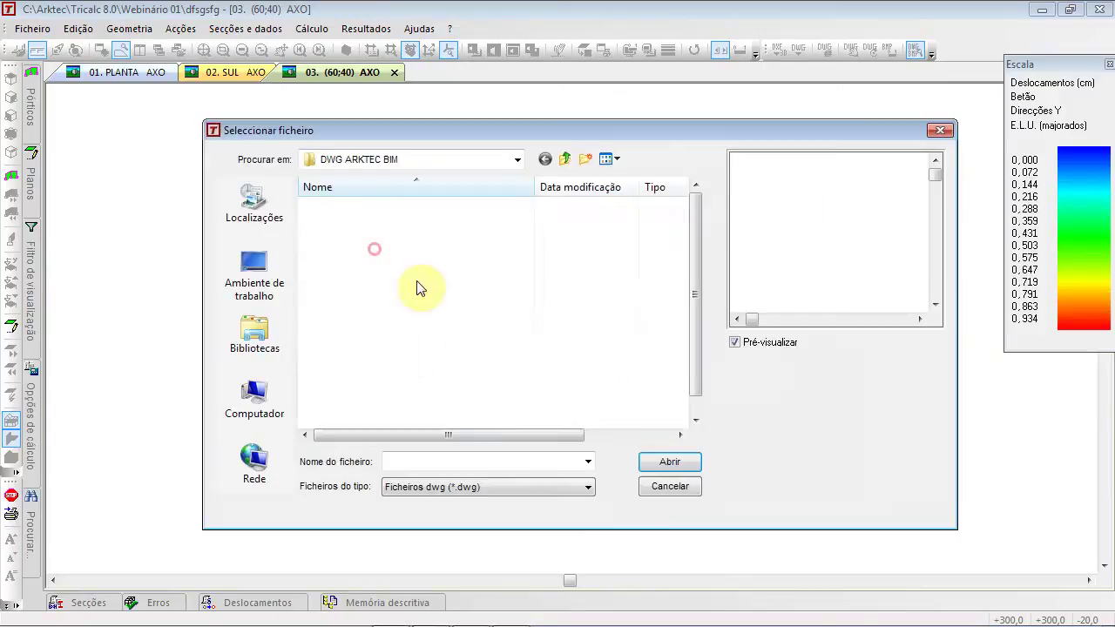
left_click(411, 372)
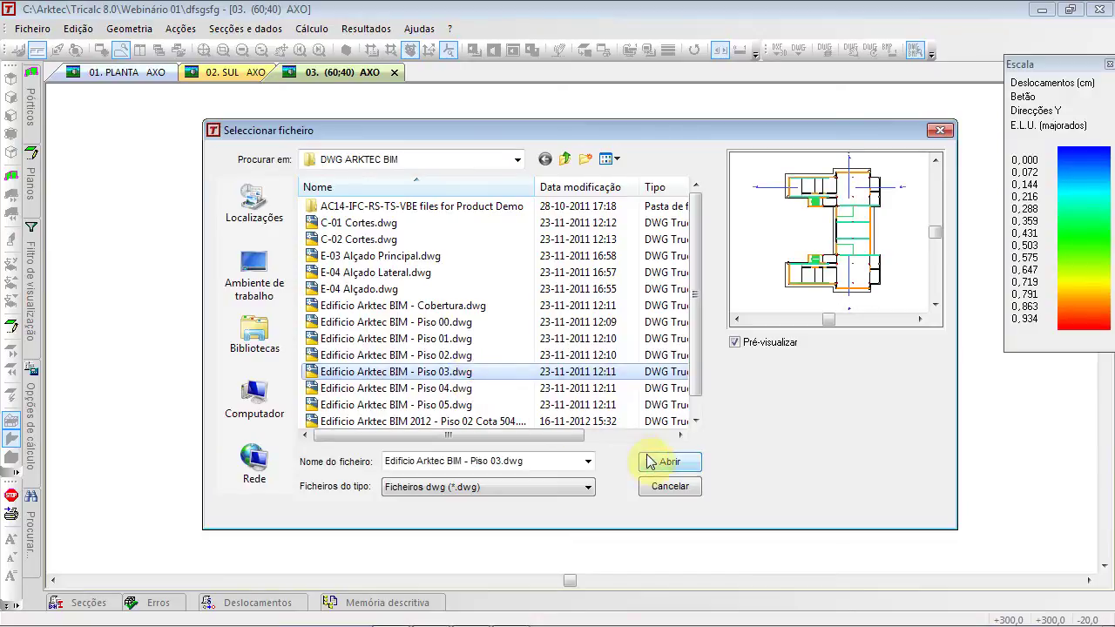
left_click(668, 462)
left_click(564, 372)
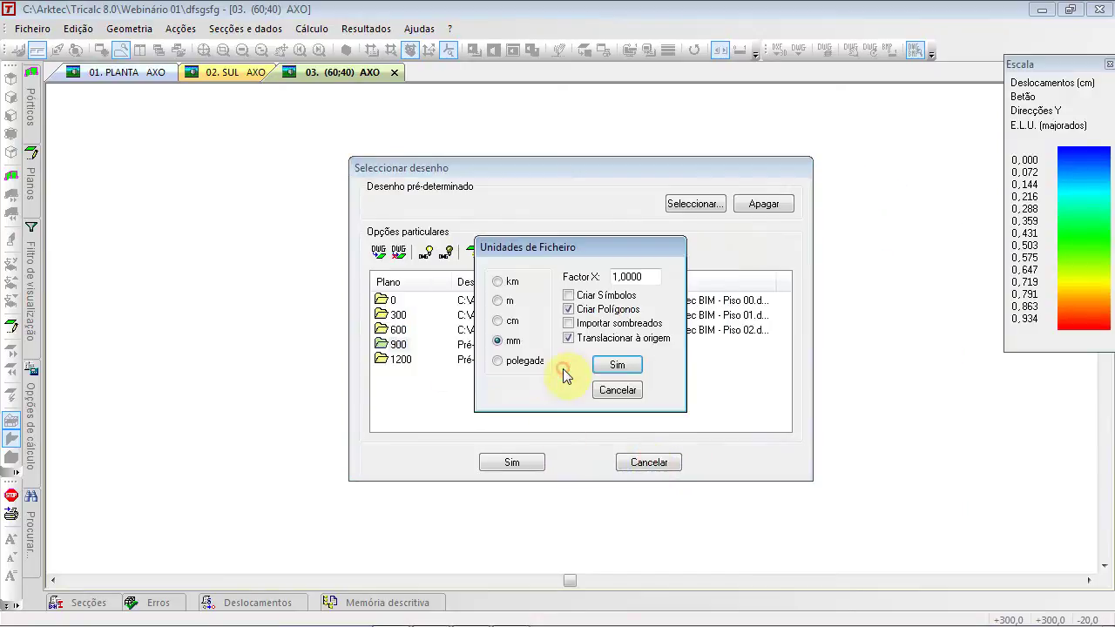
left_click(616, 369)
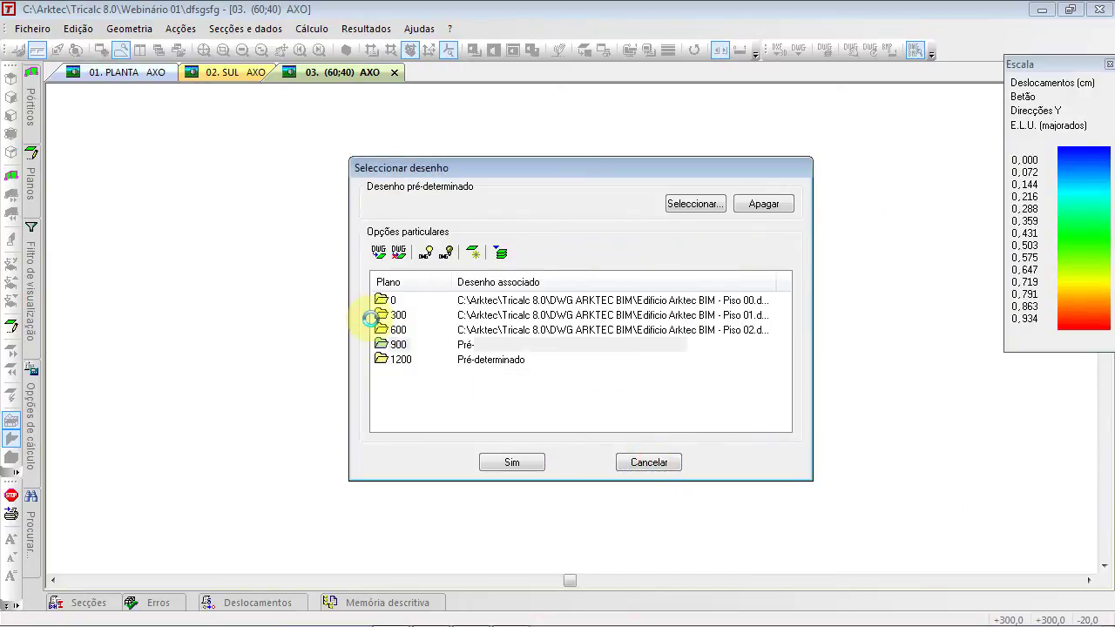
left_click(516, 463)
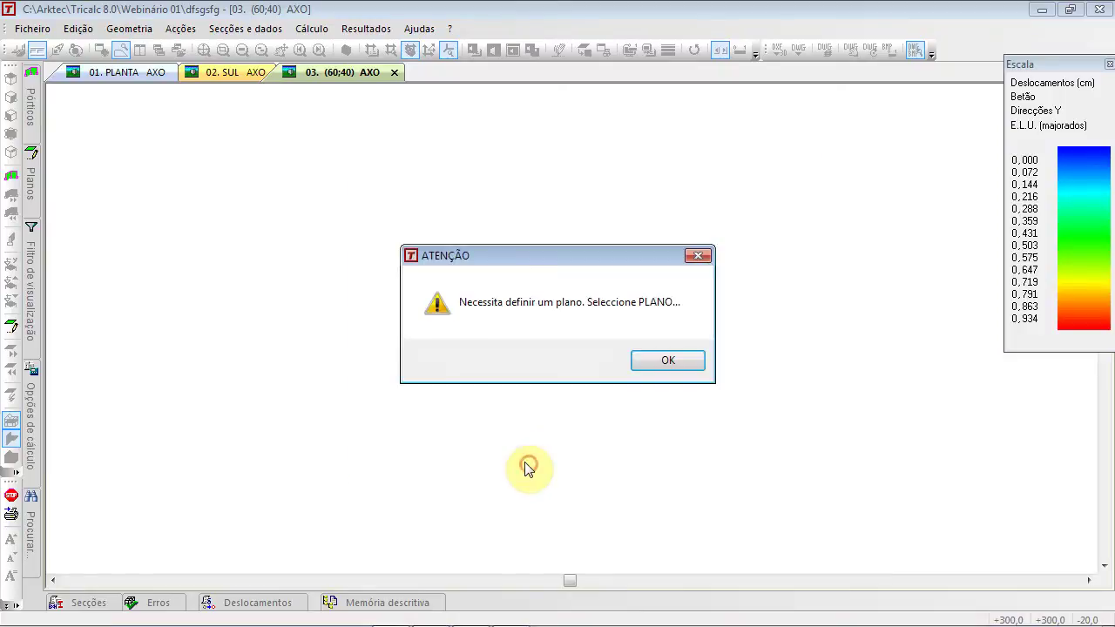
left_click(664, 360)
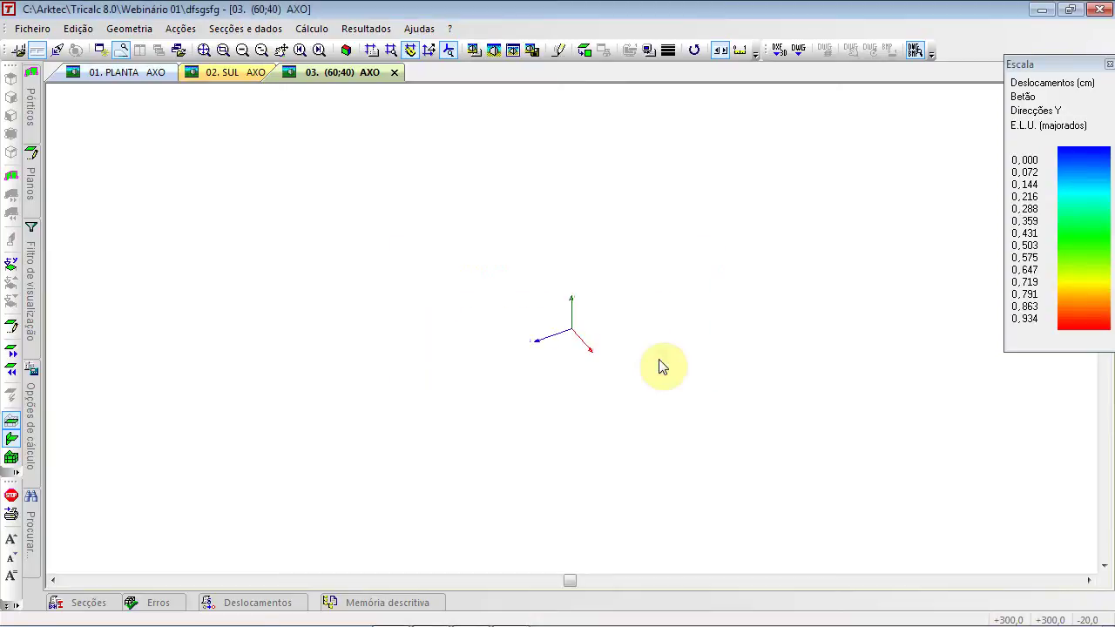
Activate the horizontal plane at level 0 cm and bring its associated floor plan into view
left_click(12, 265)
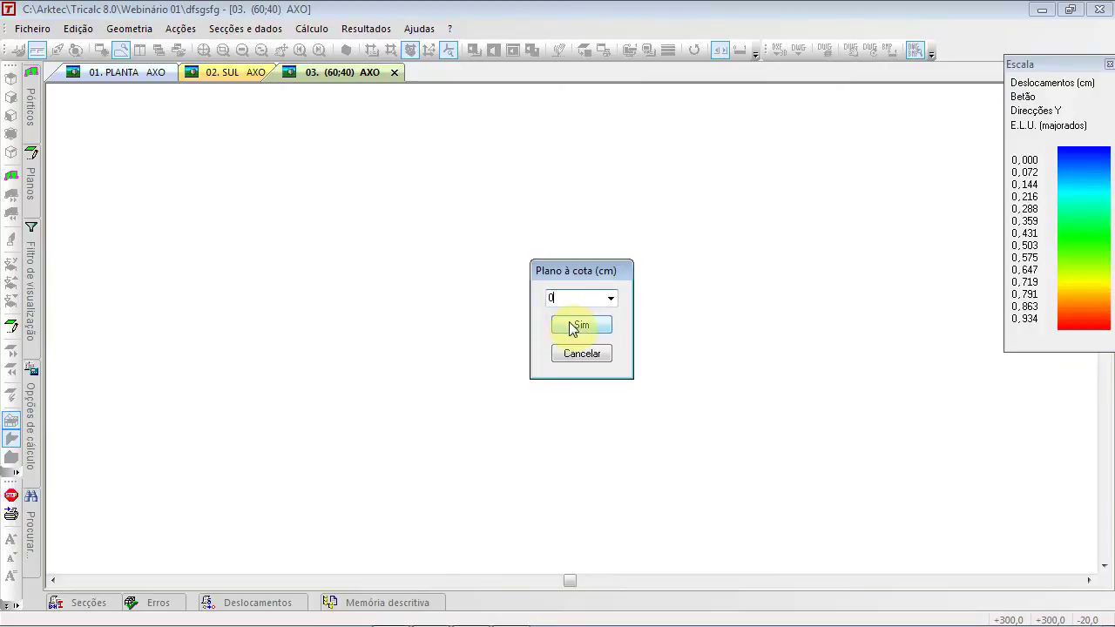
left_click(580, 326)
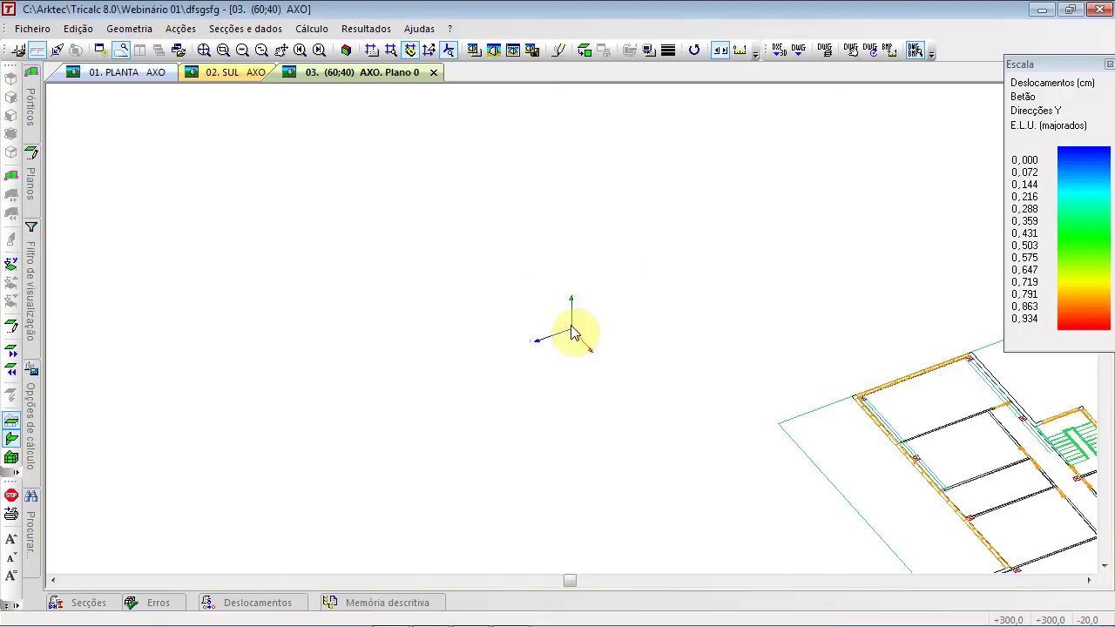
left_click(204, 49)
scroll(697, 205, "up", 5)
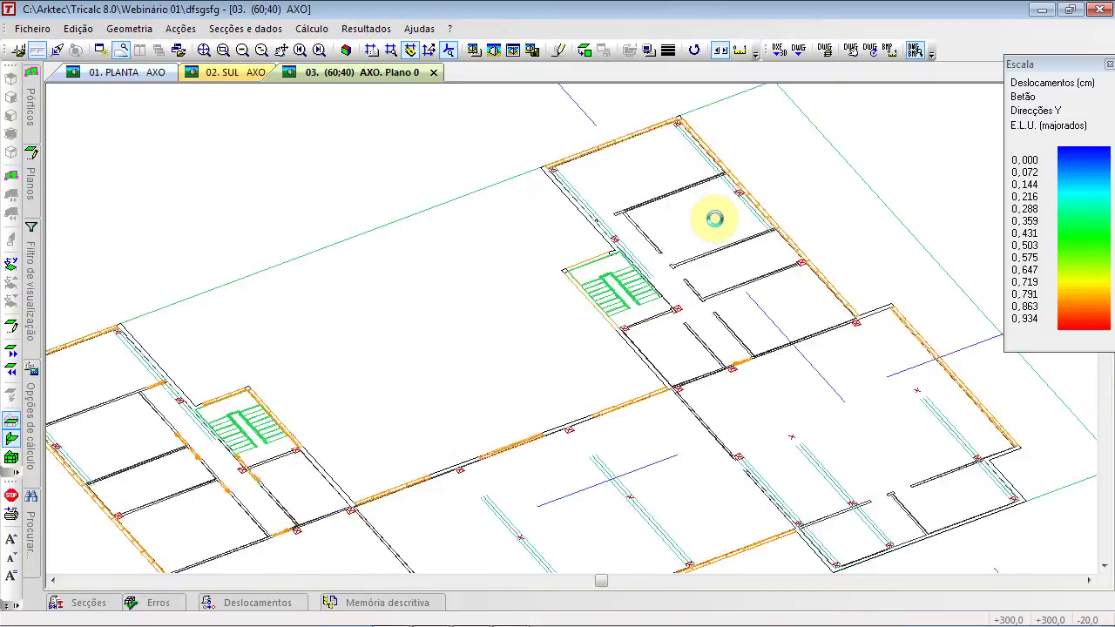
middle_click_drag(638, 324, 586, 396)
scroll(591, 395, "up", 1)
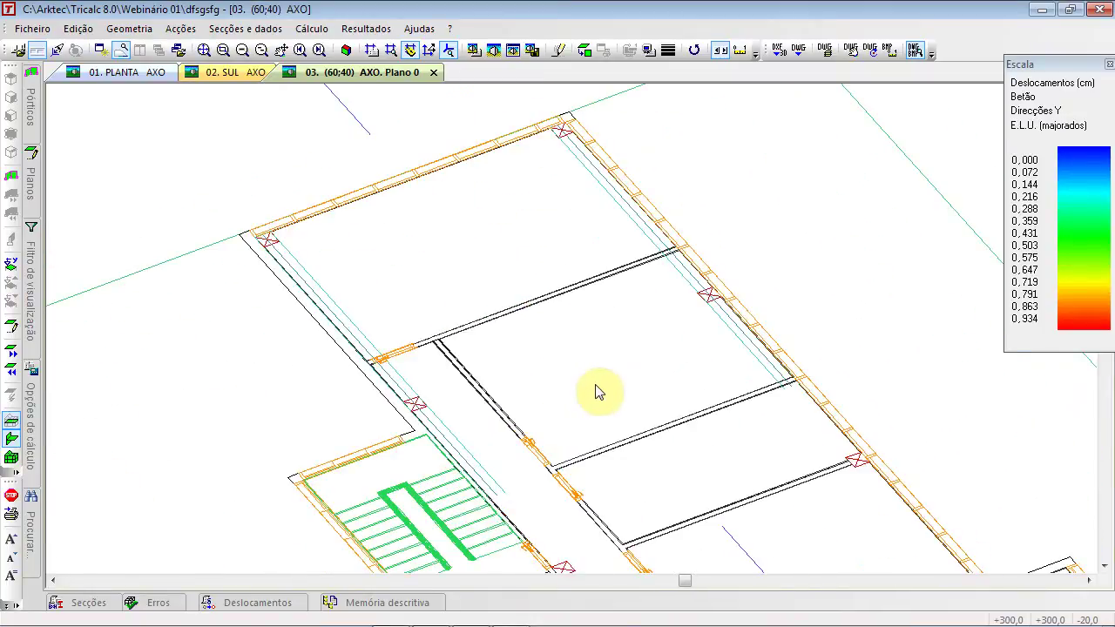
Hide the background floor plan drawing of plane 0 and display it again
left_click(414, 29)
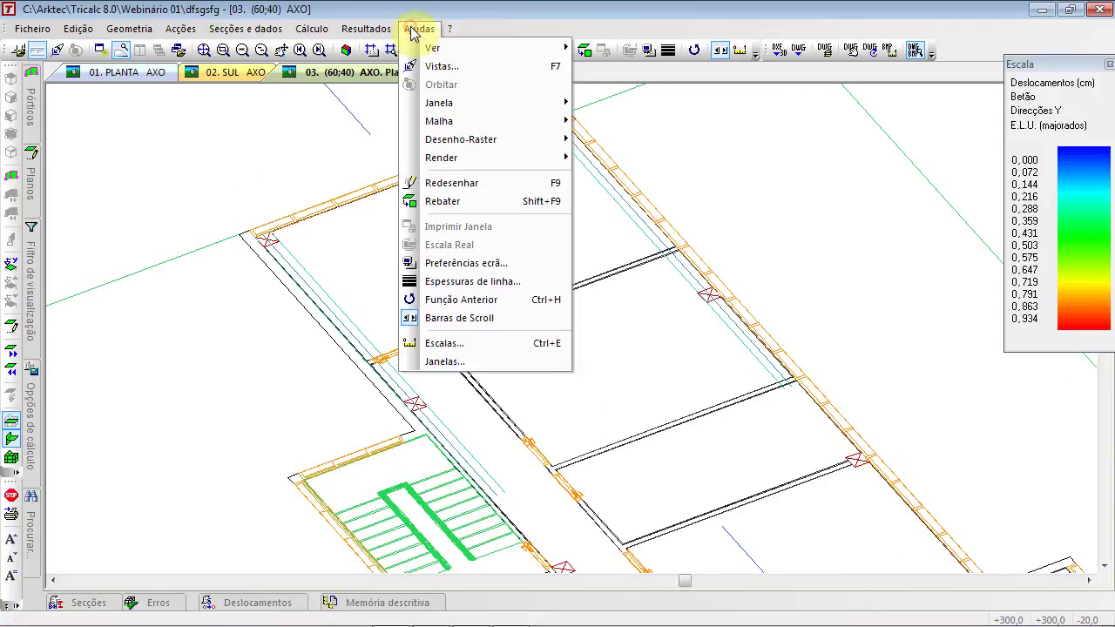
mouse_move(482, 144)
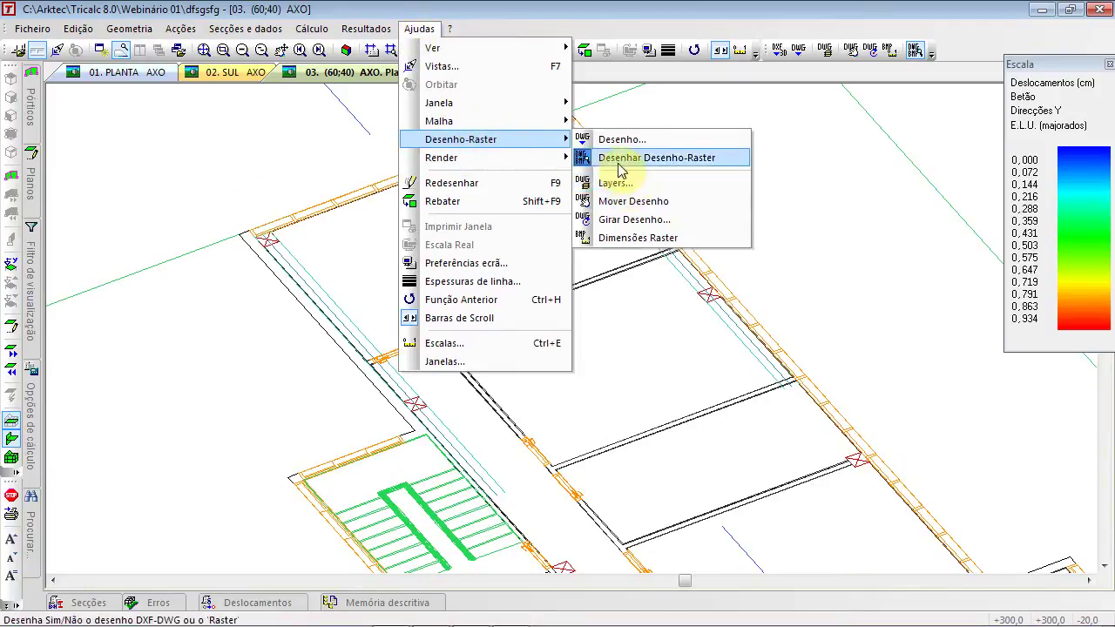
left_click(601, 157)
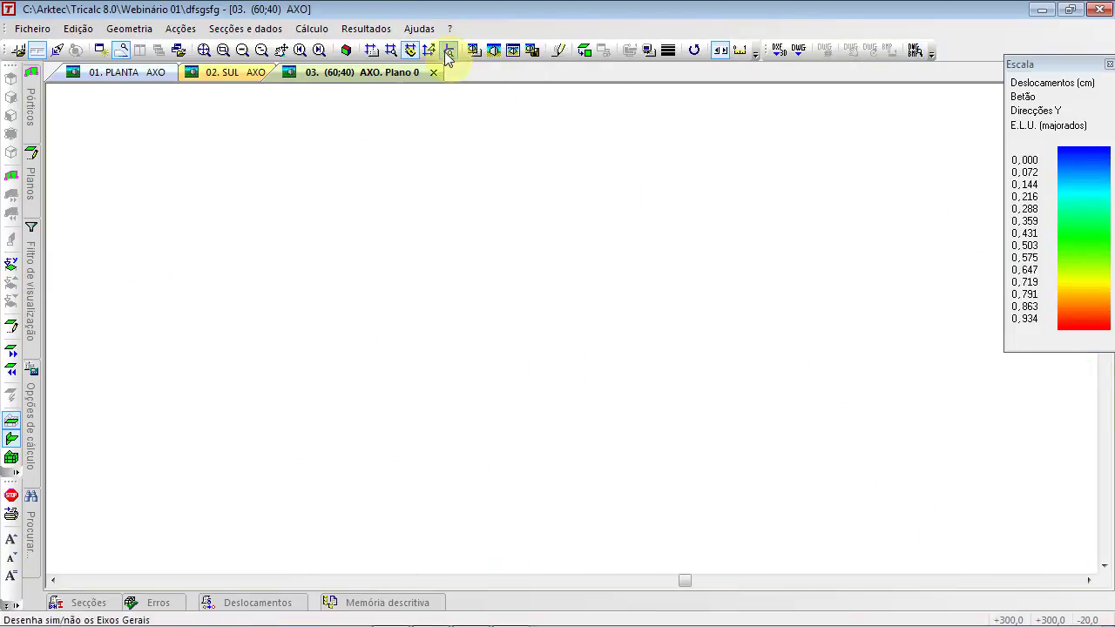
left_click(421, 29)
mouse_move(446, 140)
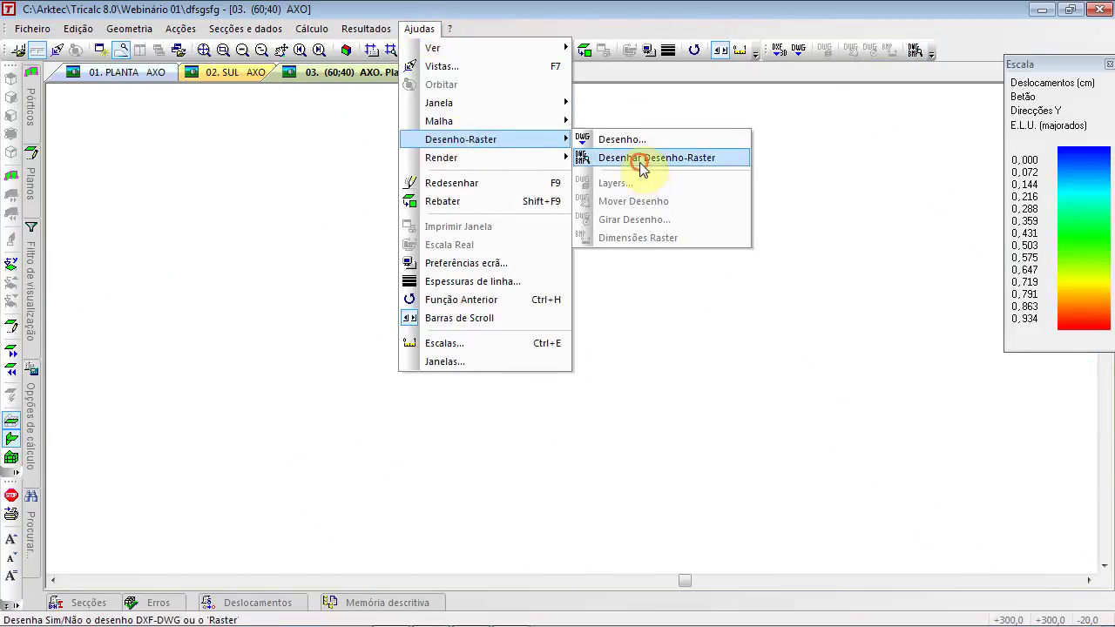
left_click(642, 168)
Turn off layer 15, Escaleras.Importacao IFC, in the background drawing of plane 0
left_click(412, 32)
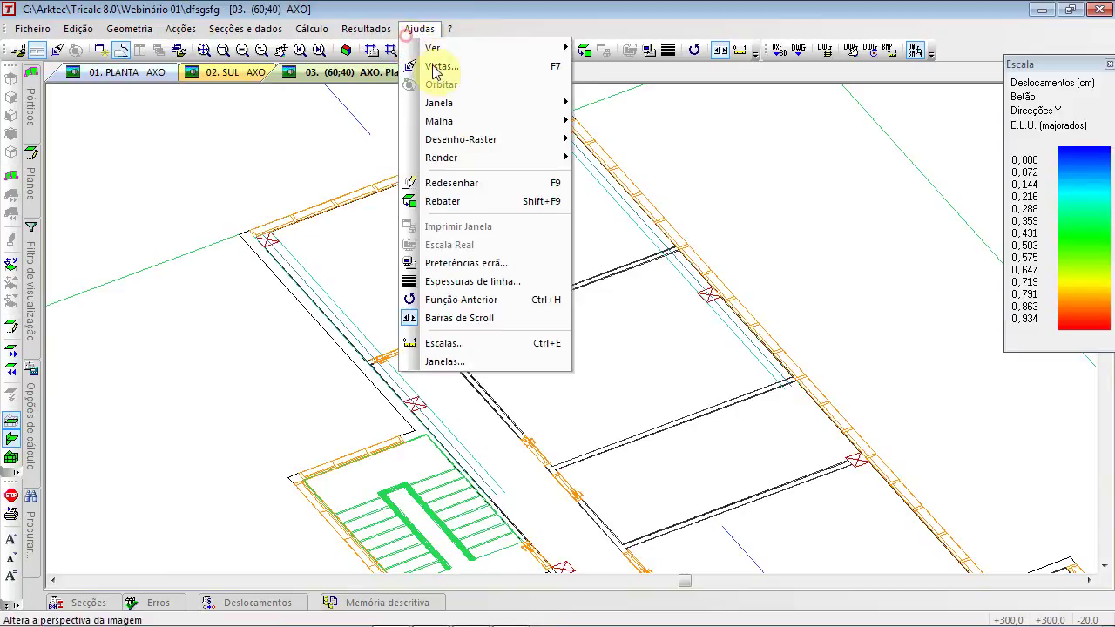
mouse_move(471, 139)
left_click(644, 183)
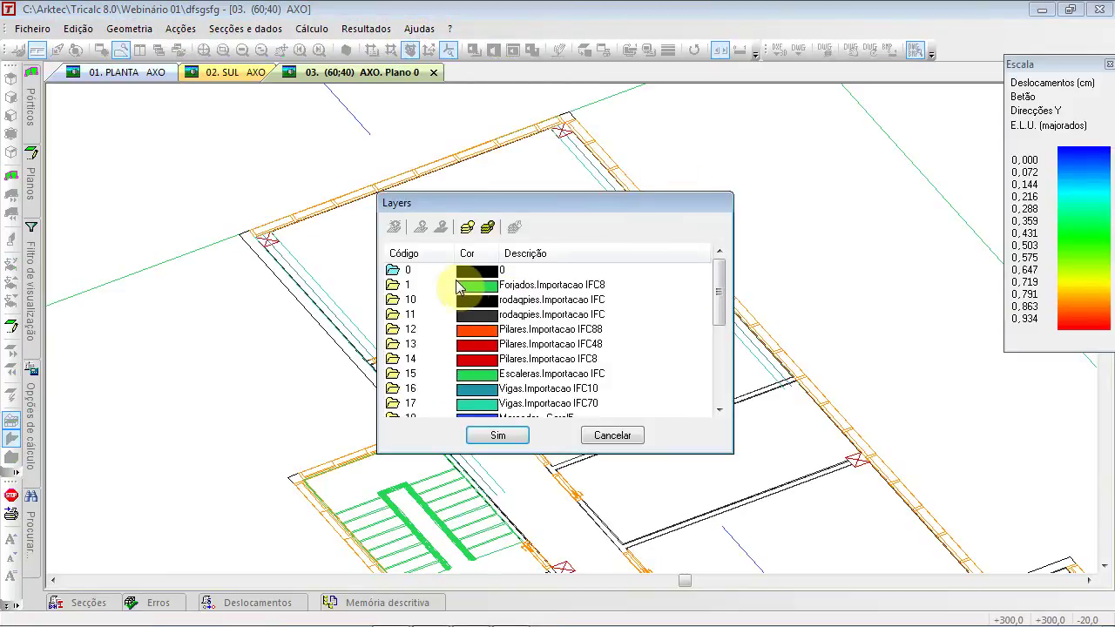
left_click_drag(719, 281, 707, 224)
left_click(394, 286)
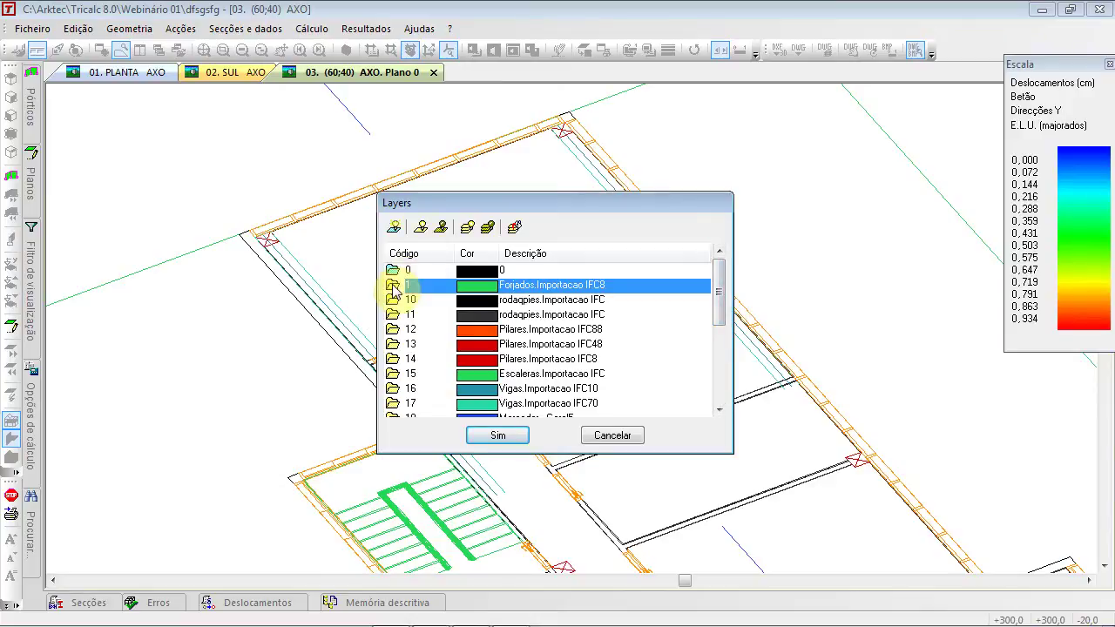
left_click(413, 374)
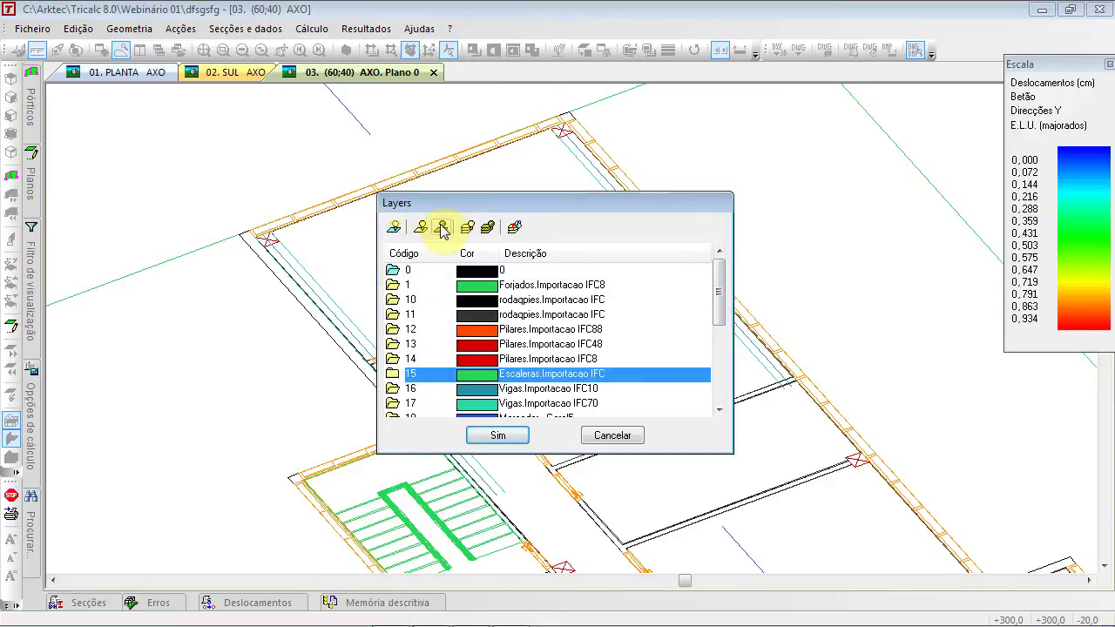
left_click(495, 435)
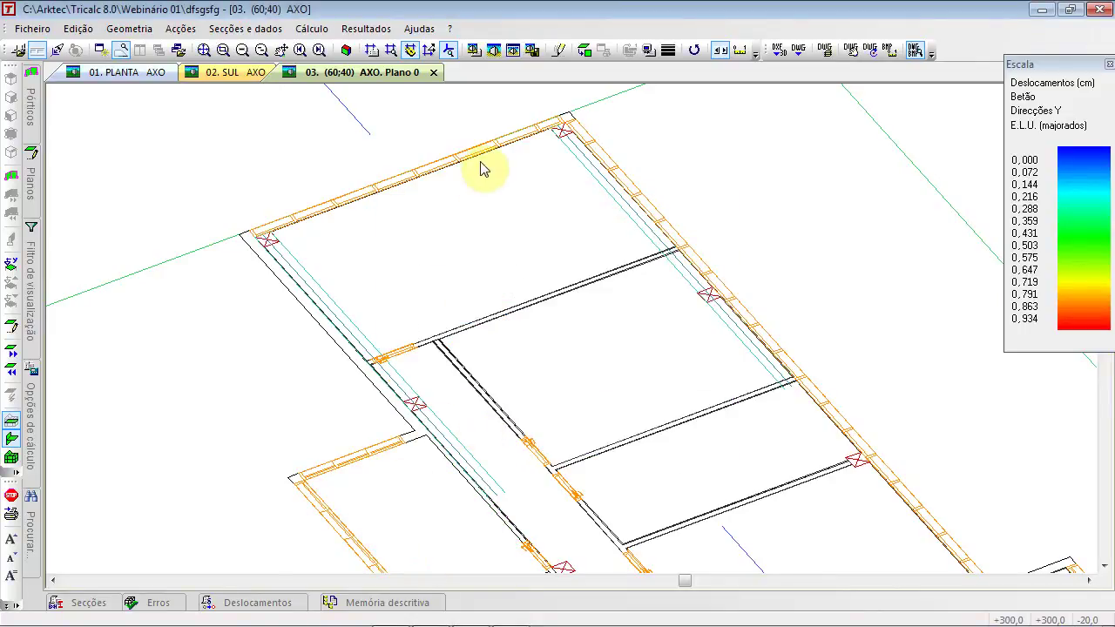
left_click(432, 30)
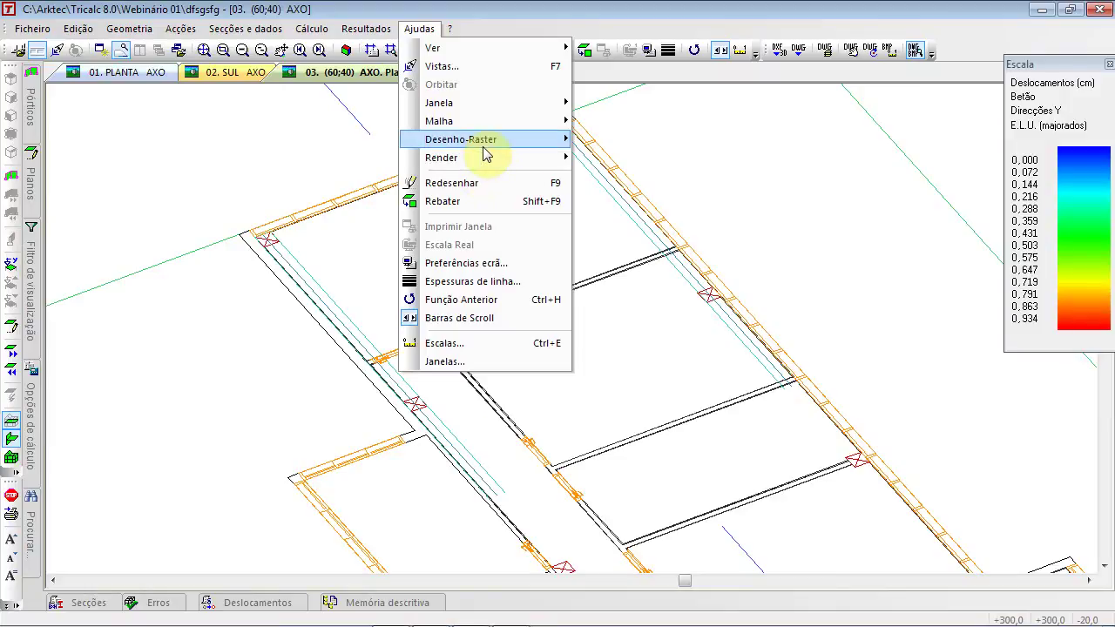
mouse_move(485, 148)
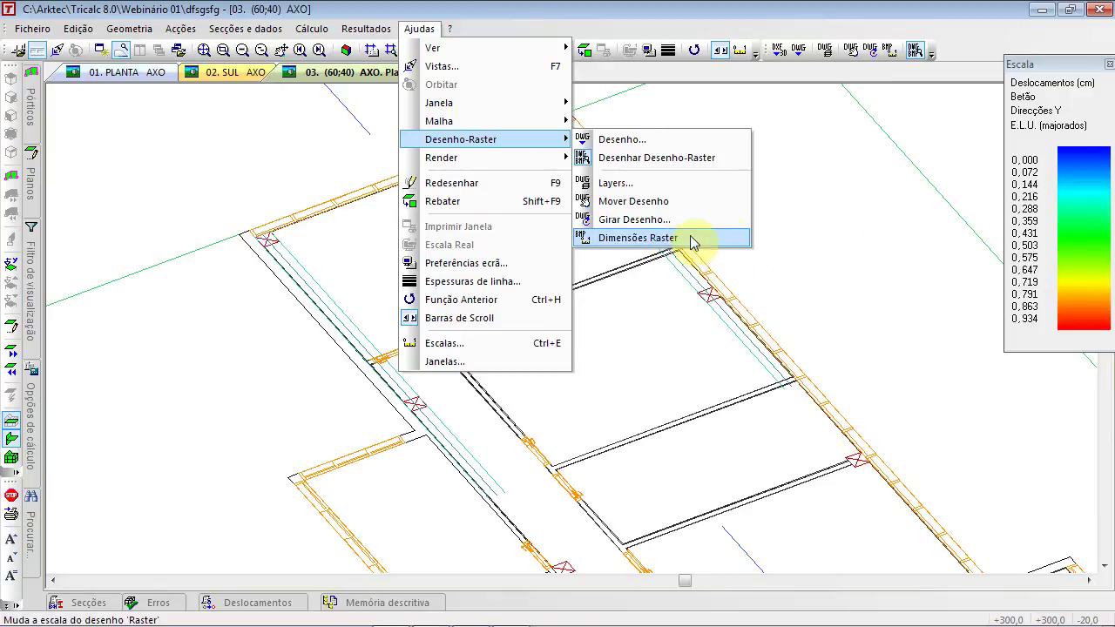
left_click(836, 255)
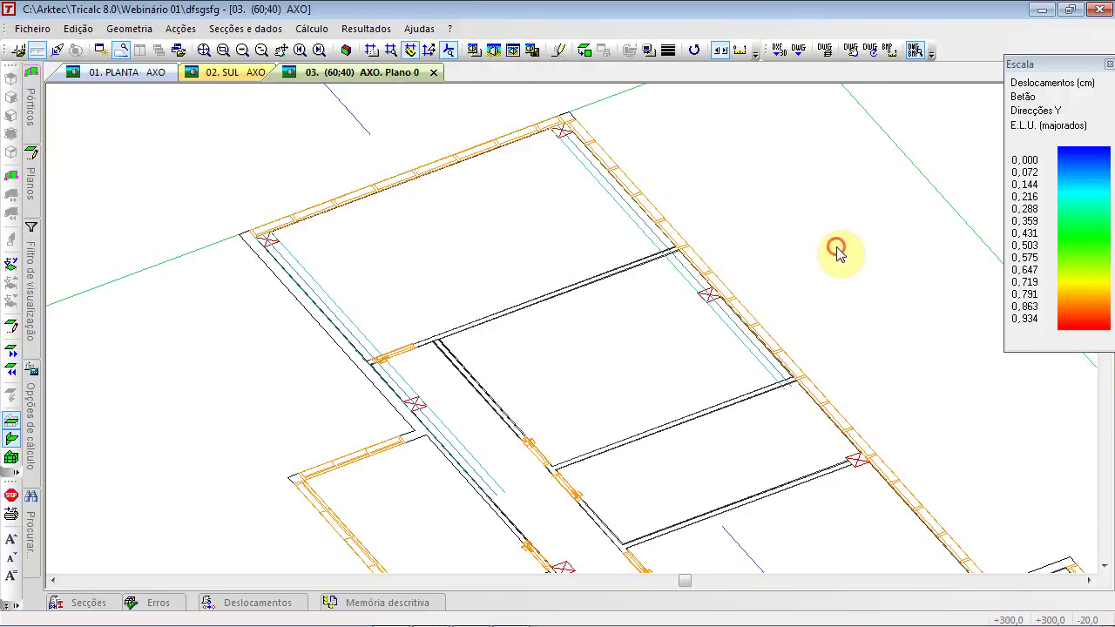
Insert a node at the centre of the column in the upper outer corner of the floor plan on plane 0
left_click(204, 50)
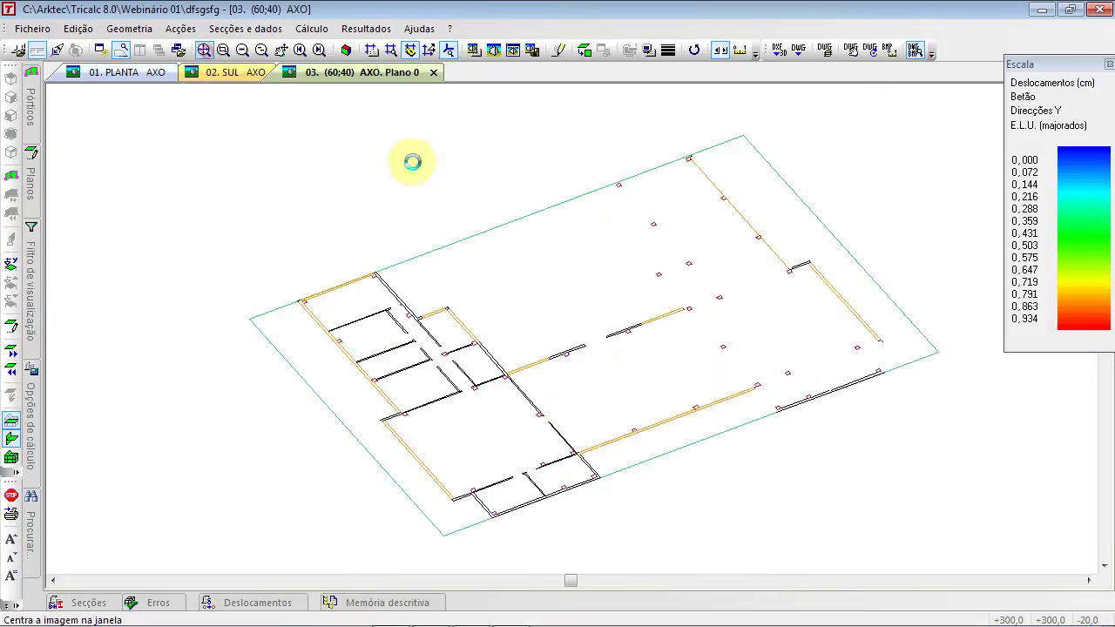
scroll(693, 176, "up", 3)
scroll(667, 258, "up", 2)
scroll(593, 373, "up", 2)
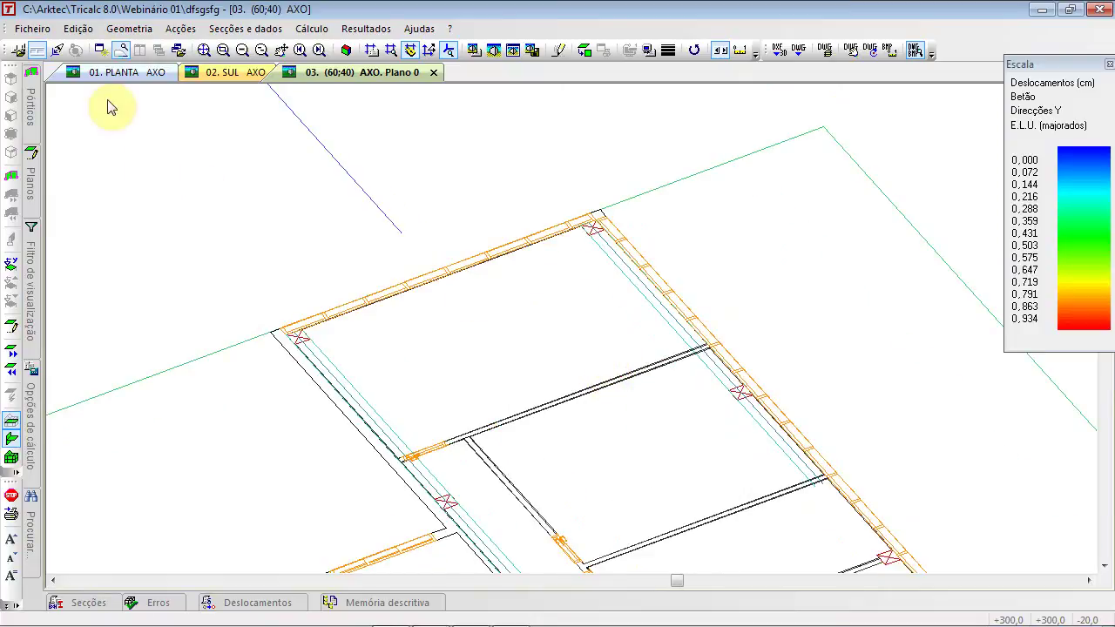
left_click(129, 28)
mouse_move(155, 190)
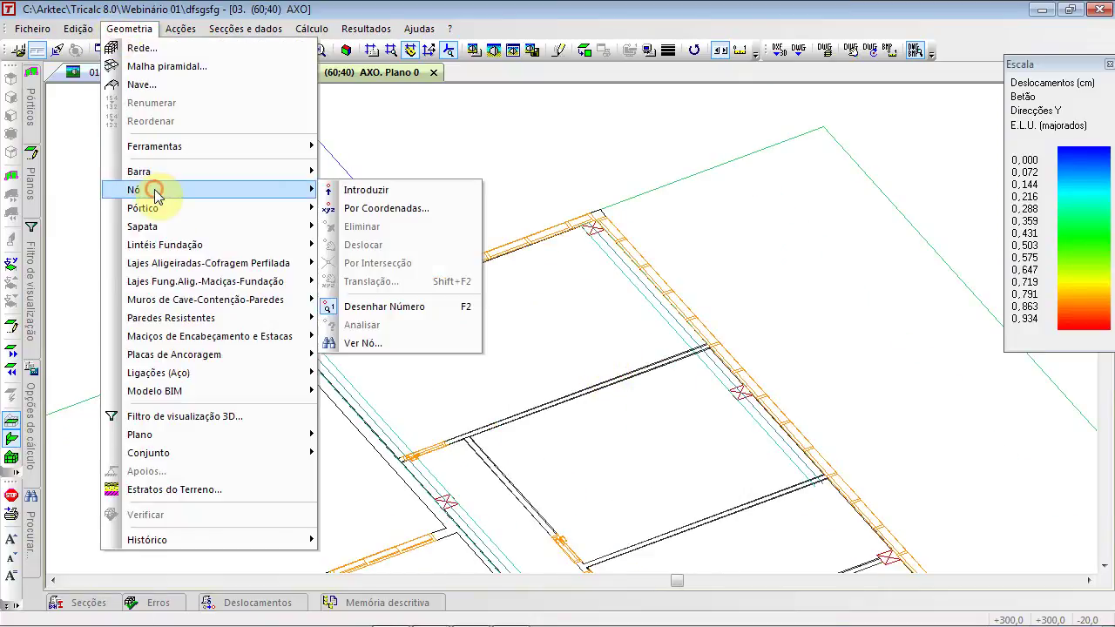
left_click(392, 189)
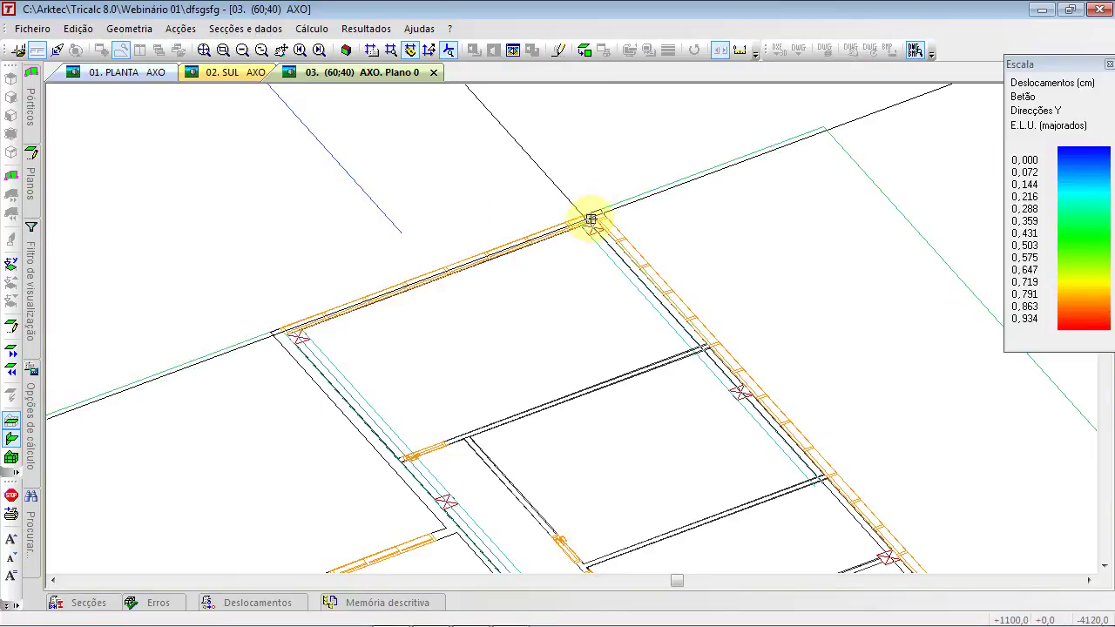
scroll(596, 212, "up", 2)
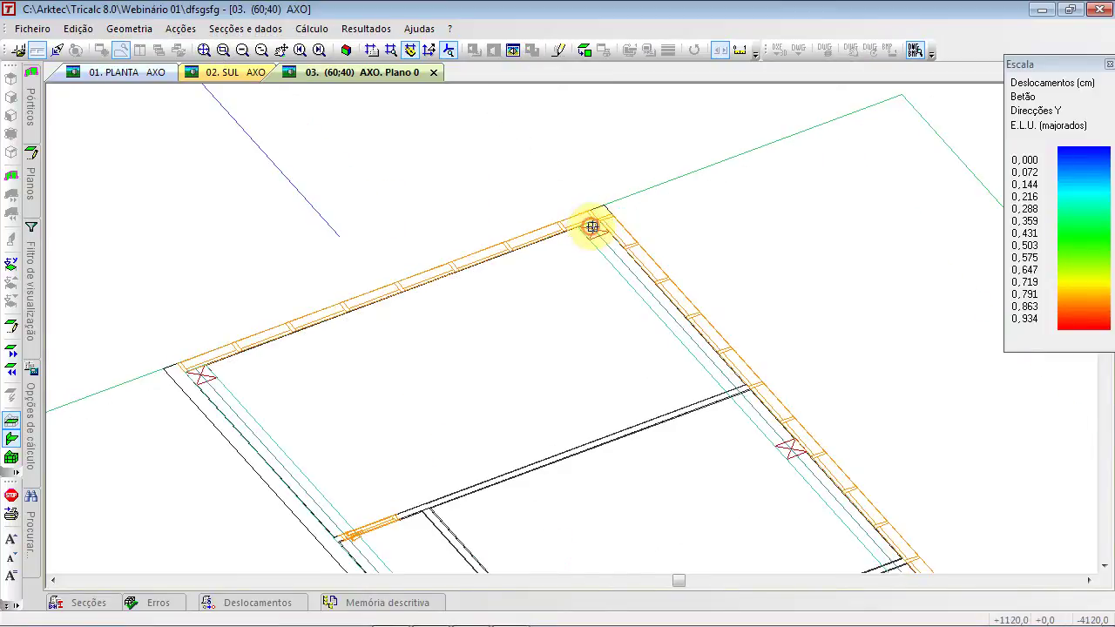
left_click(591, 226)
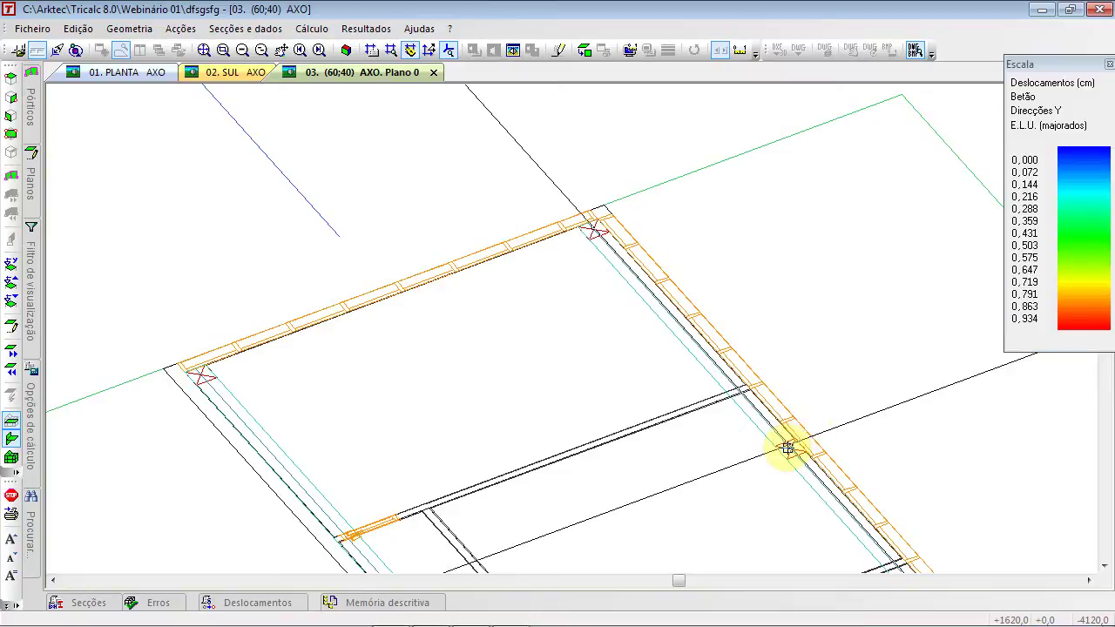
Insert nodes on plane 0 at the three other columns around the end of the building wing
left_click(788, 448)
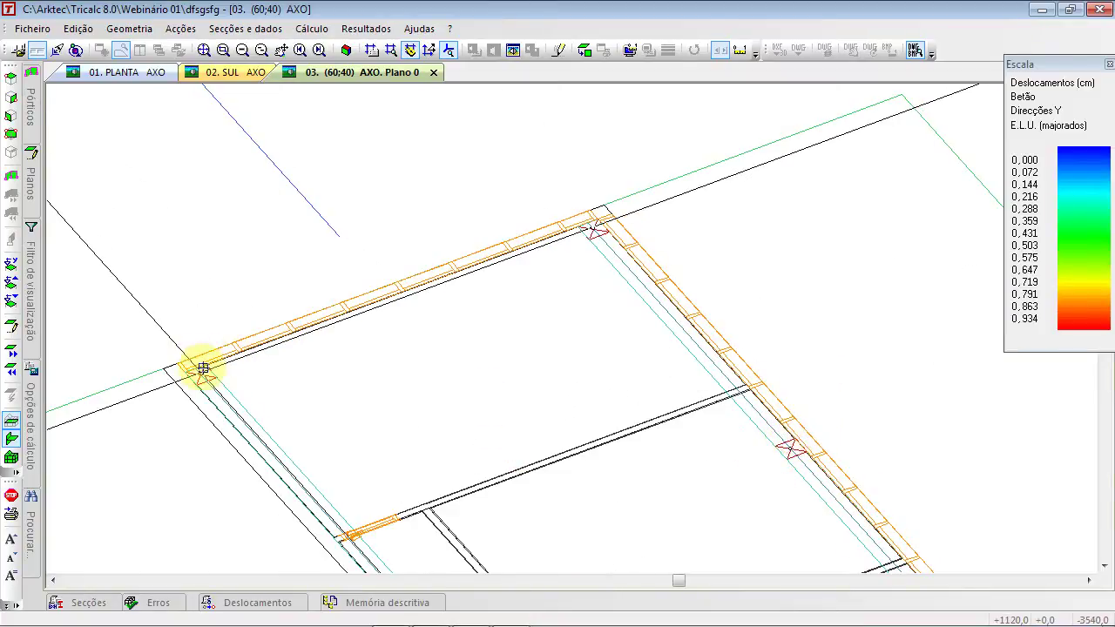
left_click(198, 375)
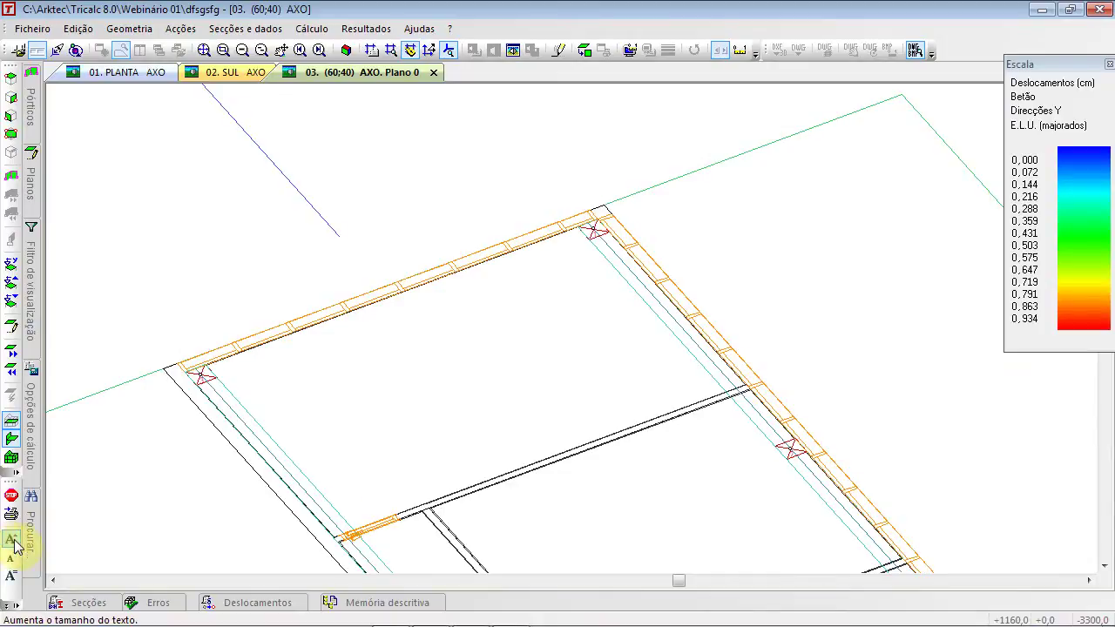
scroll(657, 267, "up", 3)
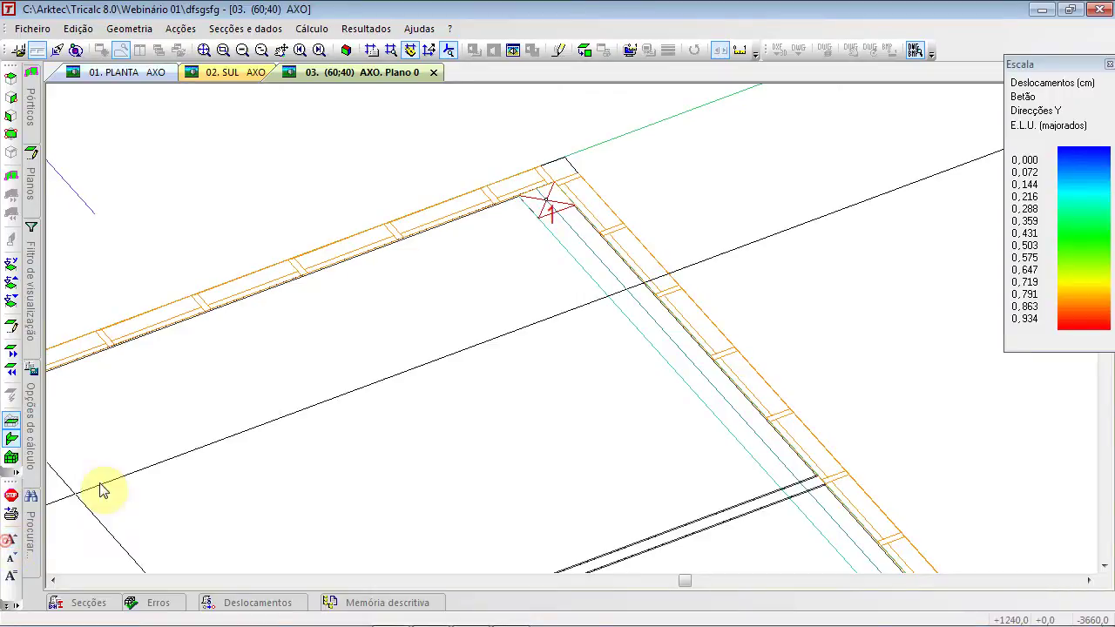
scroll(328, 432, "down", 3)
middle_click_drag(331, 458, 617, 218)
scroll(523, 375, "up", 2)
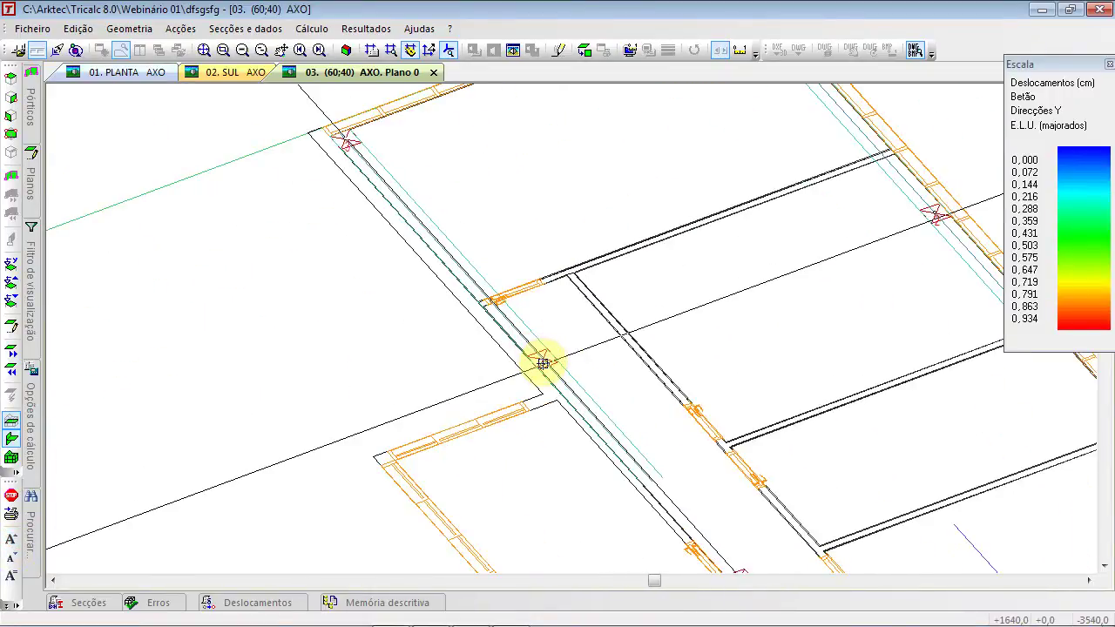
scroll(544, 361, "down", 2)
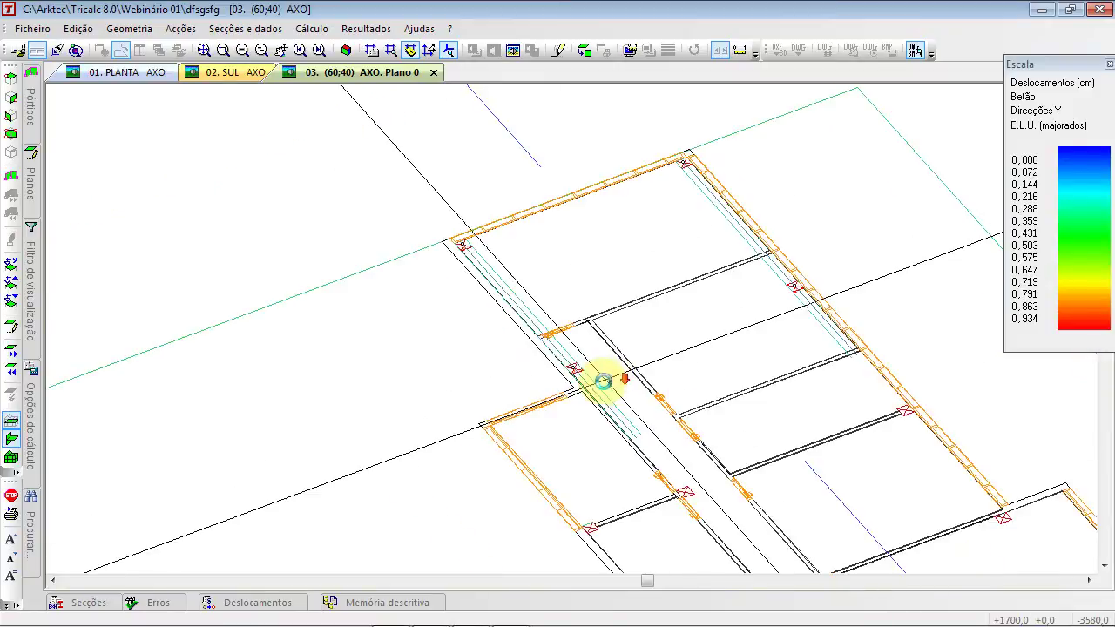
Copy the four base nodes with a translation of Y = 300 cm, one copy, creating bars between the nodes
right_click(281, 144)
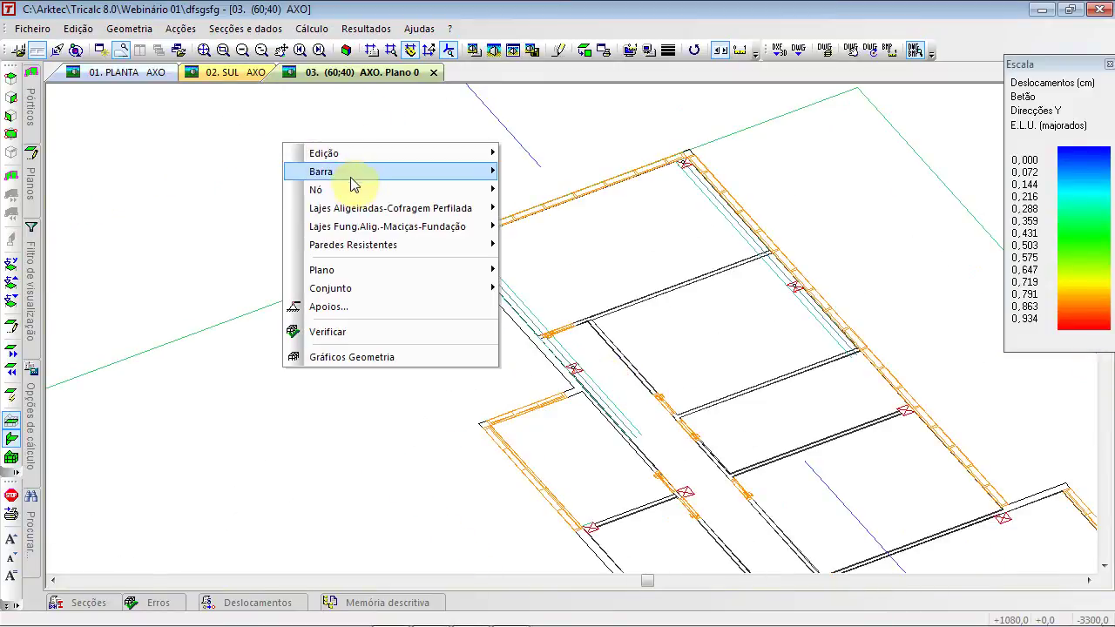
left_click(621, 283)
double_click(598, 209)
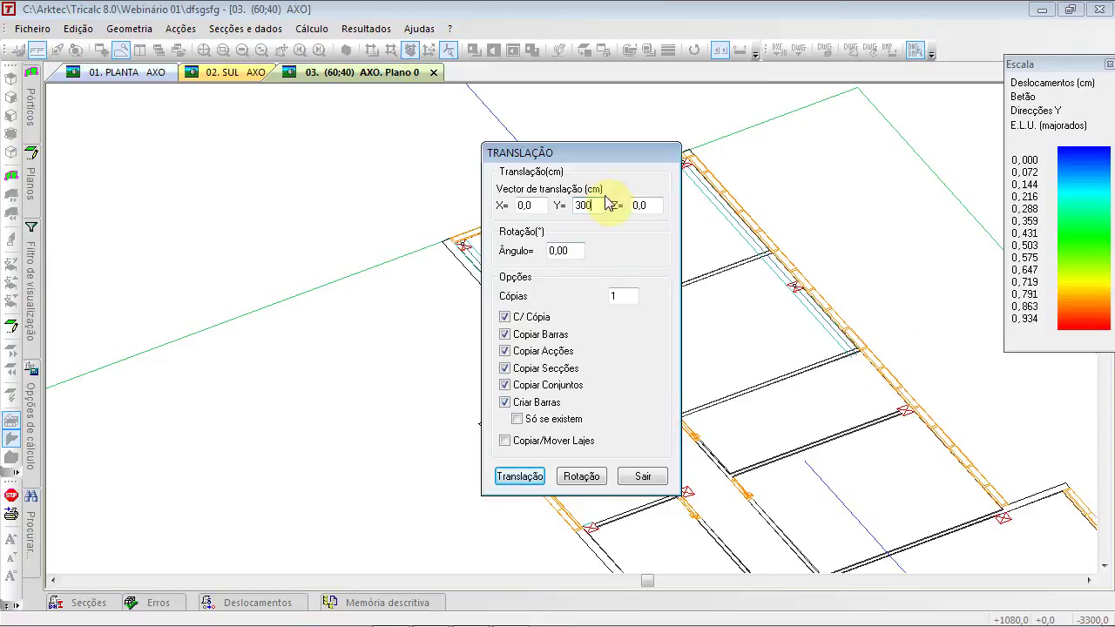
left_click(520, 478)
left_click(361, 120)
left_click(900, 453)
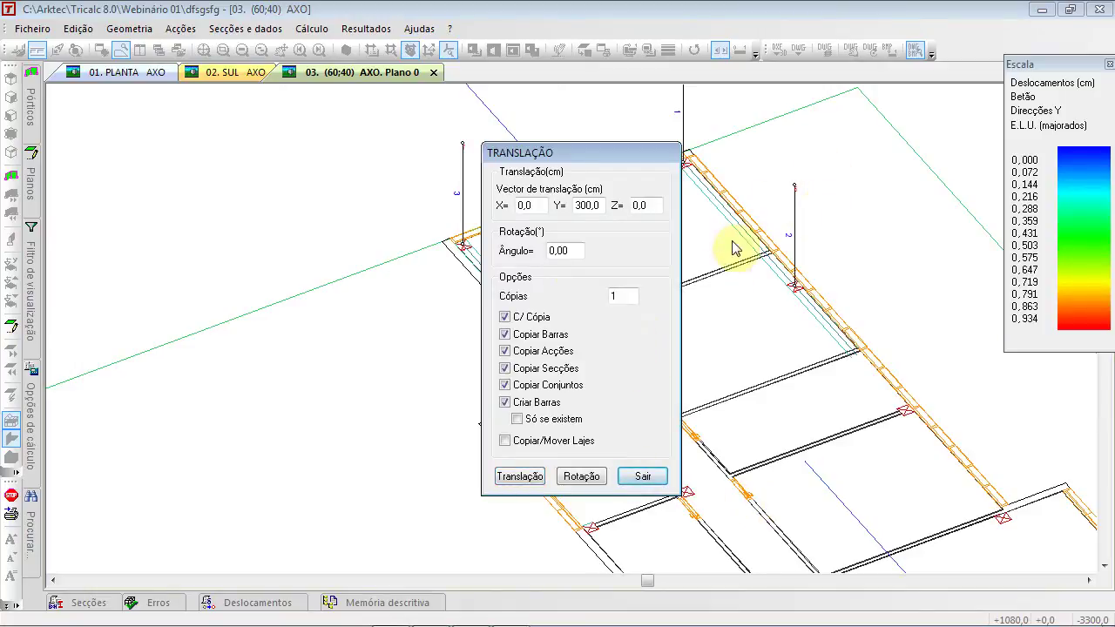
Translate the top node of bar 2 by Y = -100 cm without making a copy
double_click(603, 204)
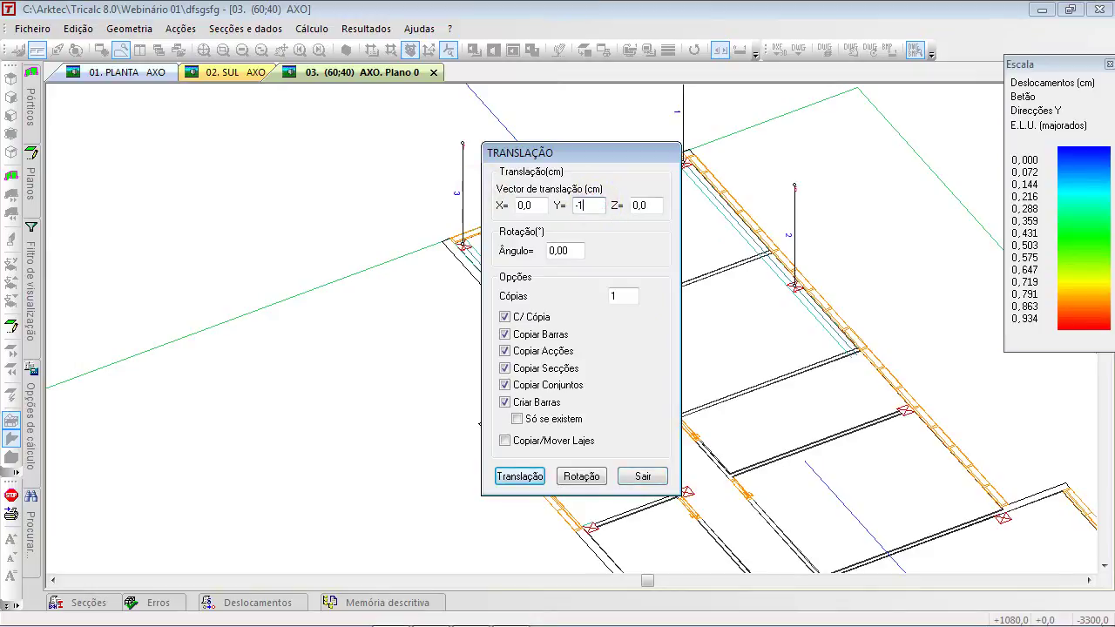
left_click(519, 318)
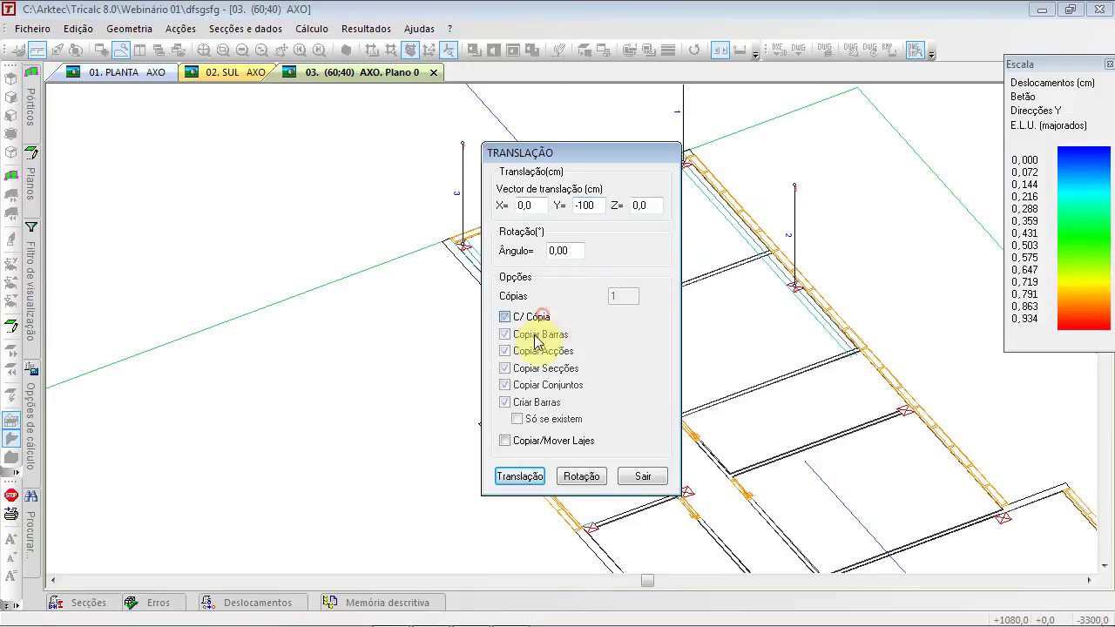
left_click(520, 476)
left_click(776, 190)
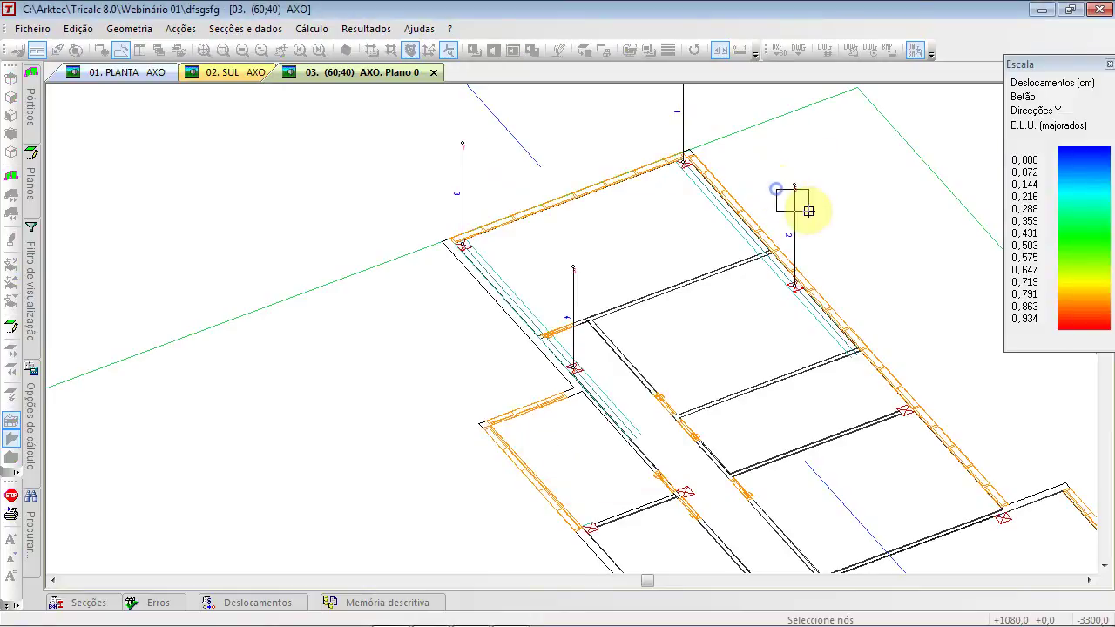
left_click(815, 172)
right_click(815, 172)
left_click(641, 476)
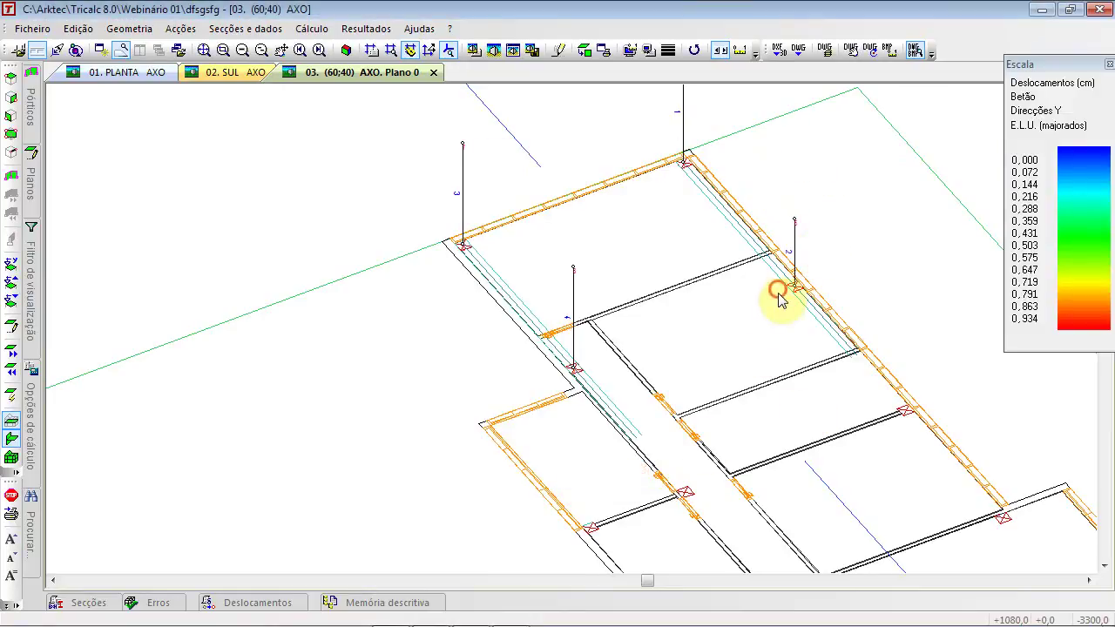
In plan view, assign the BET series 30x30 profile to the four column bars, parallel to Yg
middle_click_drag(770, 271, 792, 299)
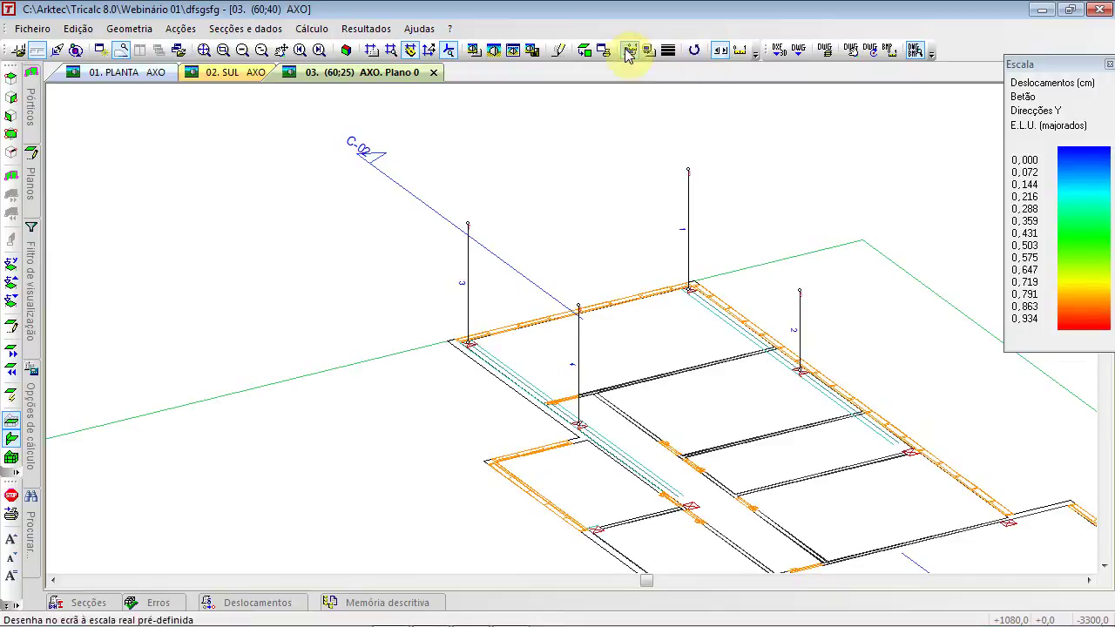
left_click(584, 49)
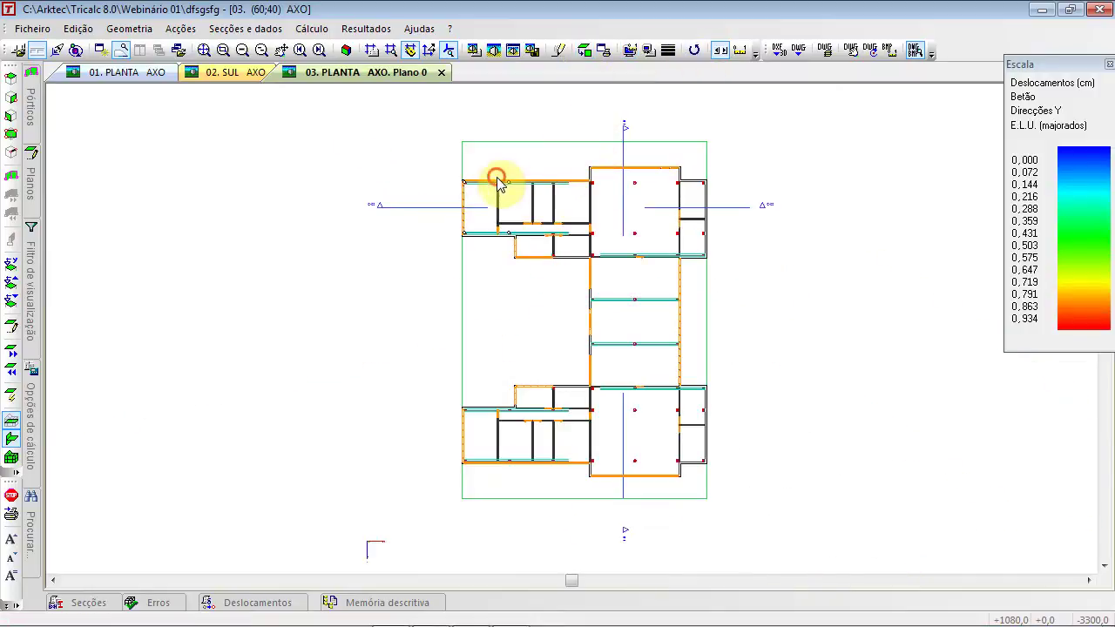
scroll(512, 197, "up", 4)
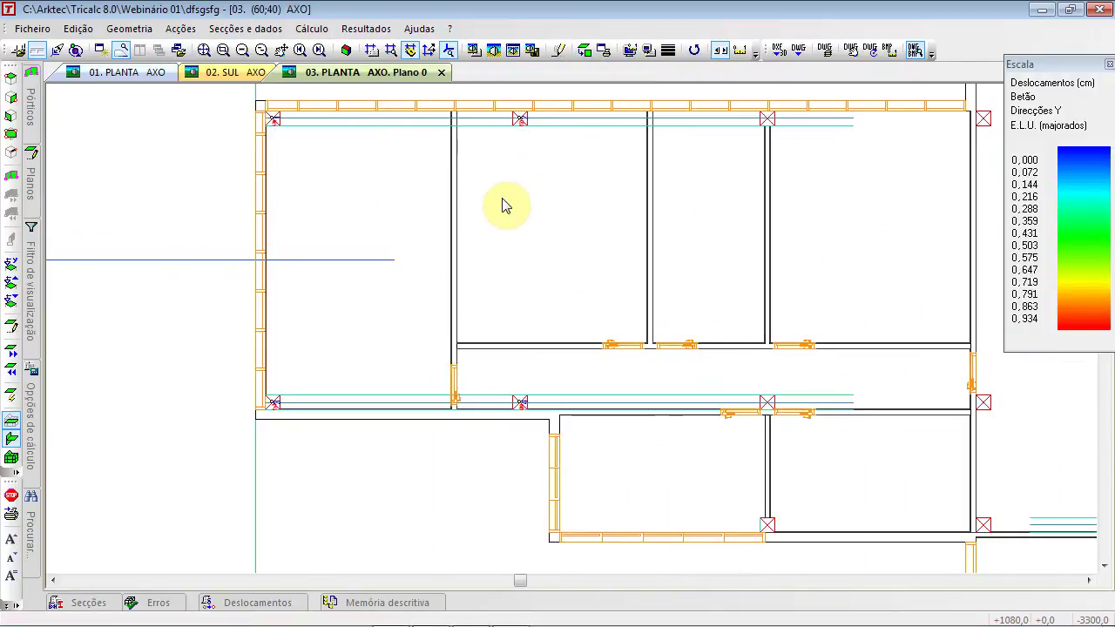
middle_click_drag(528, 230, 537, 264)
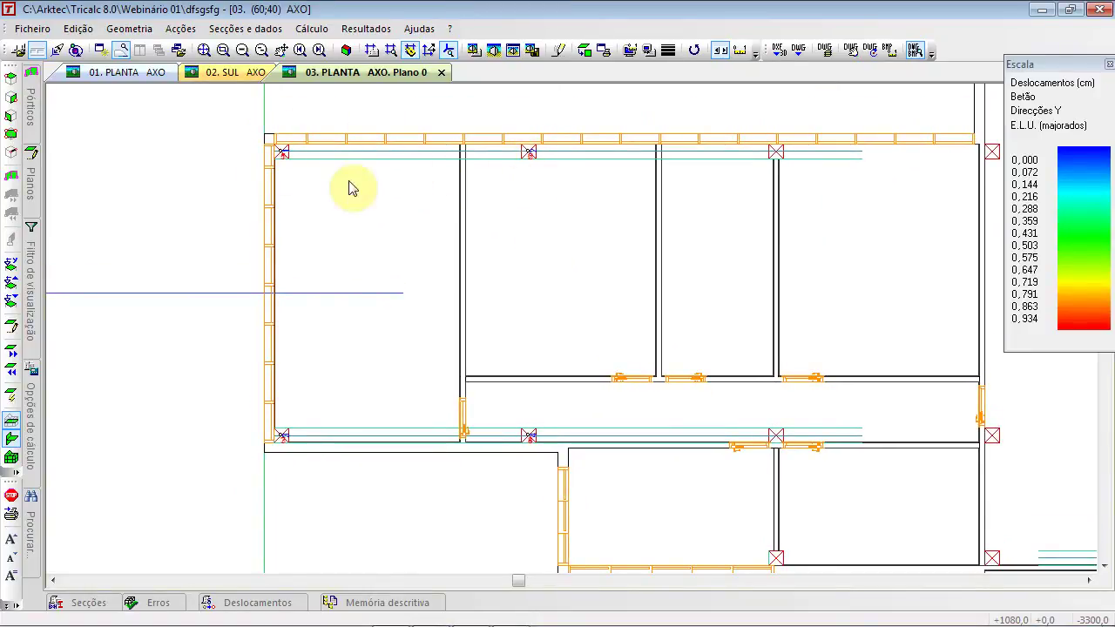
left_click(247, 29)
left_click(267, 104)
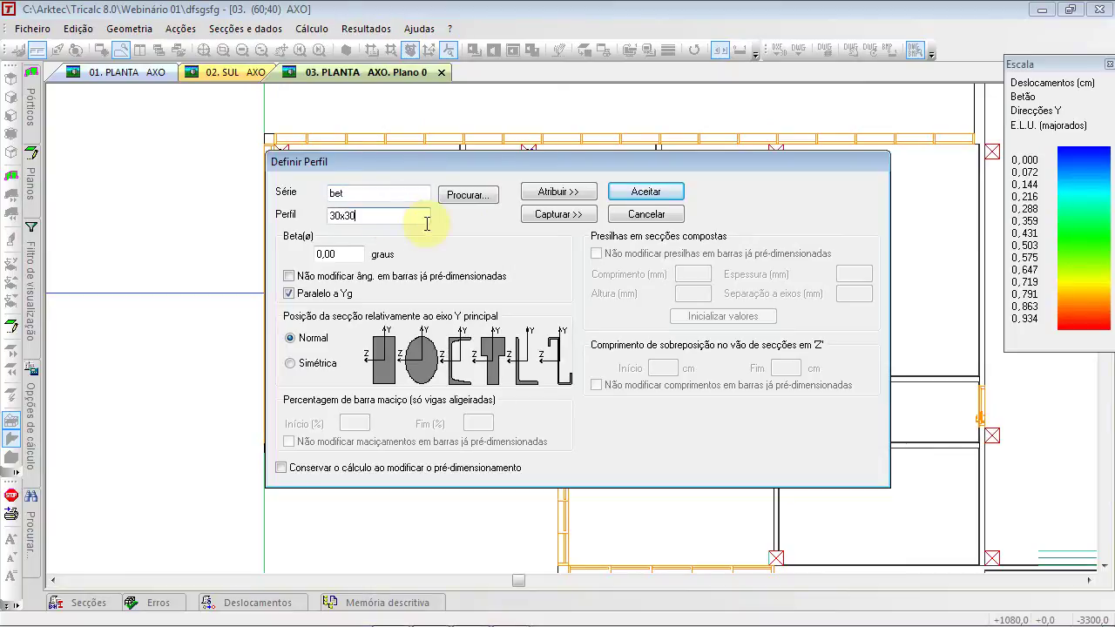
left_click(554, 193)
left_click_drag(209, 118, 706, 488)
right_click(638, 135)
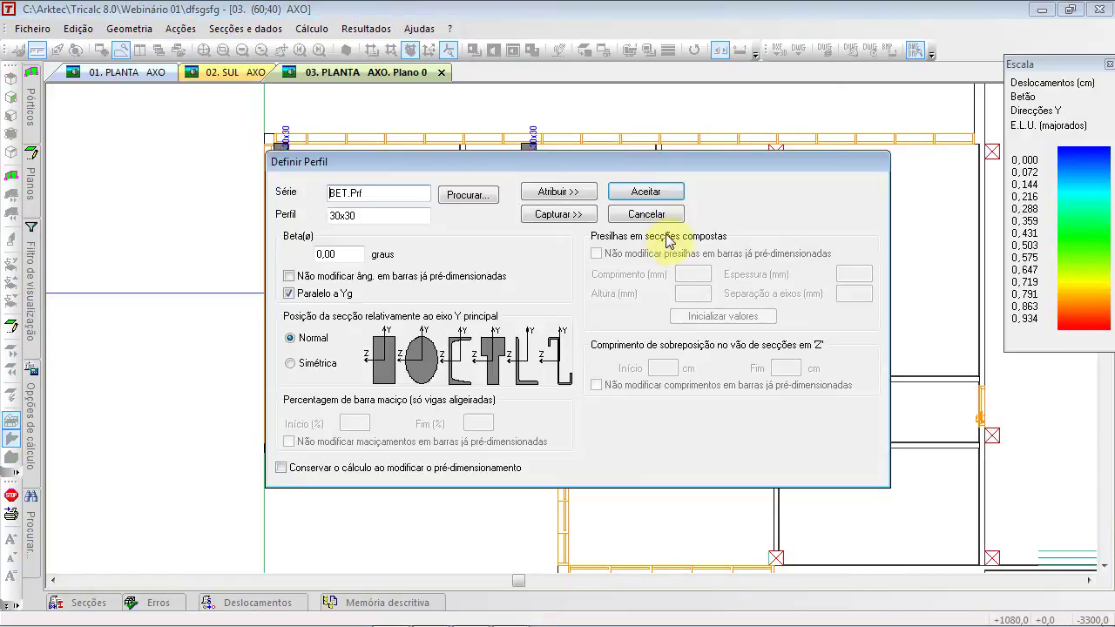
left_click(662, 223)
Check the column sections against the floor plan, and display them as a render in the axonometric view
scroll(528, 154, "up", 3)
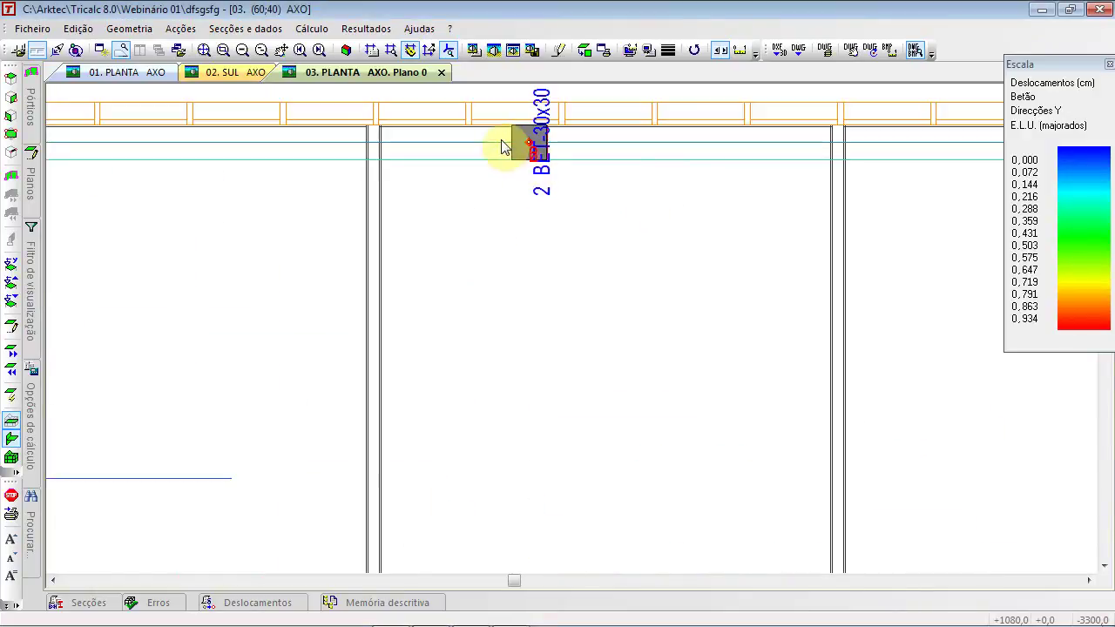
scroll(485, 258, "down", 3)
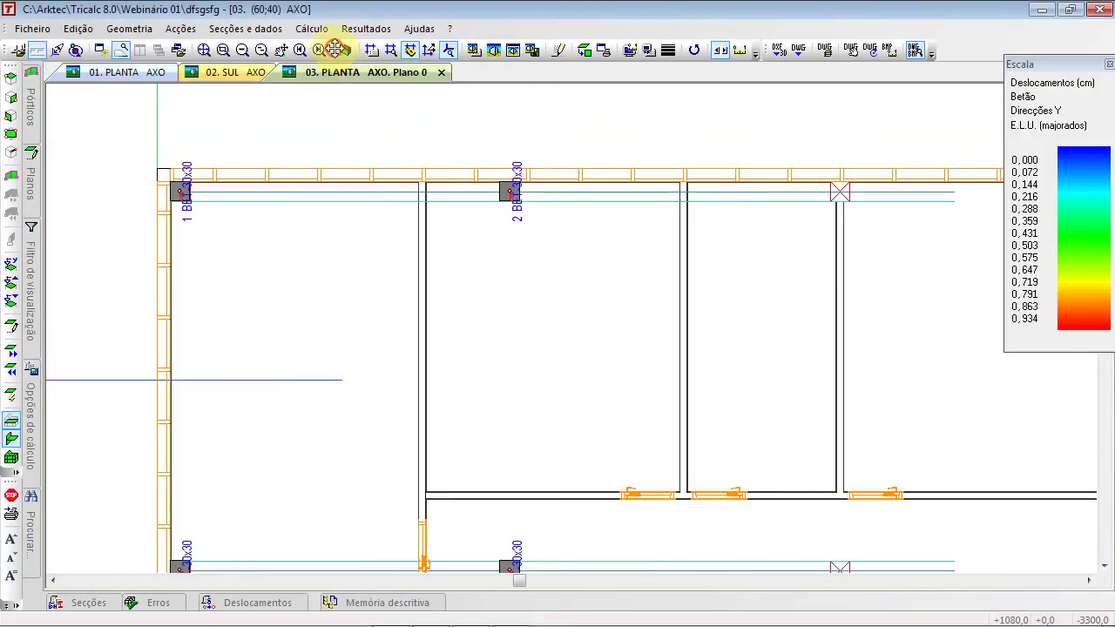
left_click(347, 53)
scroll(647, 242, "up", 4)
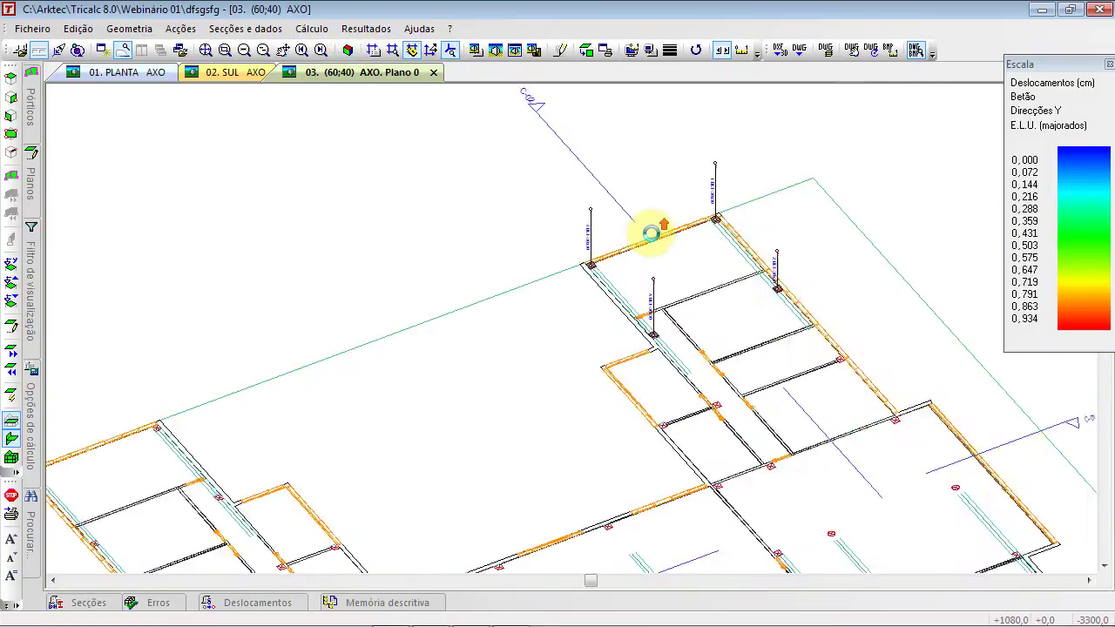
left_click(514, 54)
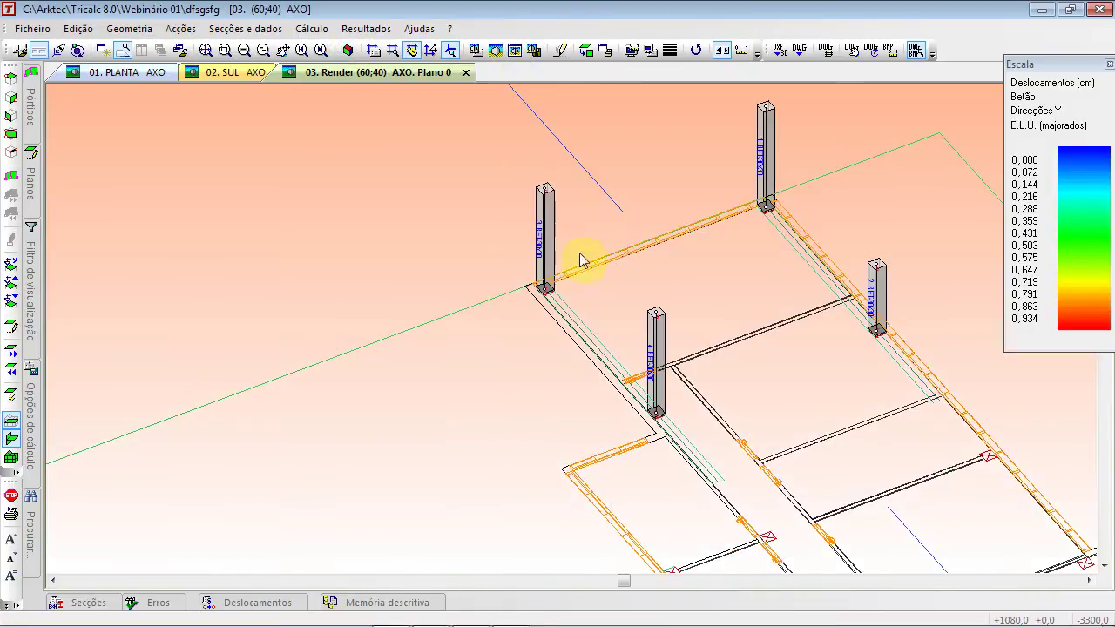
scroll(562, 289, "up", 5)
scroll(542, 300, "down", 2)
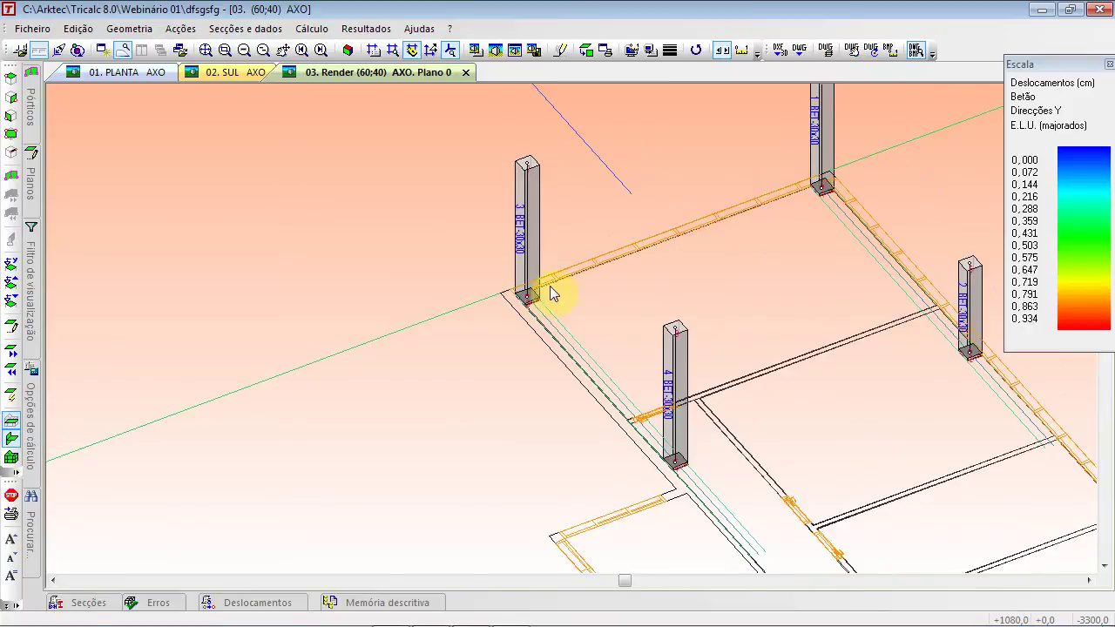
Change the render settings to use a plain white background instead of the colour gradient
left_click(476, 51)
left_click(415, 275)
left_click(664, 486)
middle_click_drag(672, 284, 429, 308)
scroll(409, 485, "up", 2)
scroll(436, 467, "down", 3)
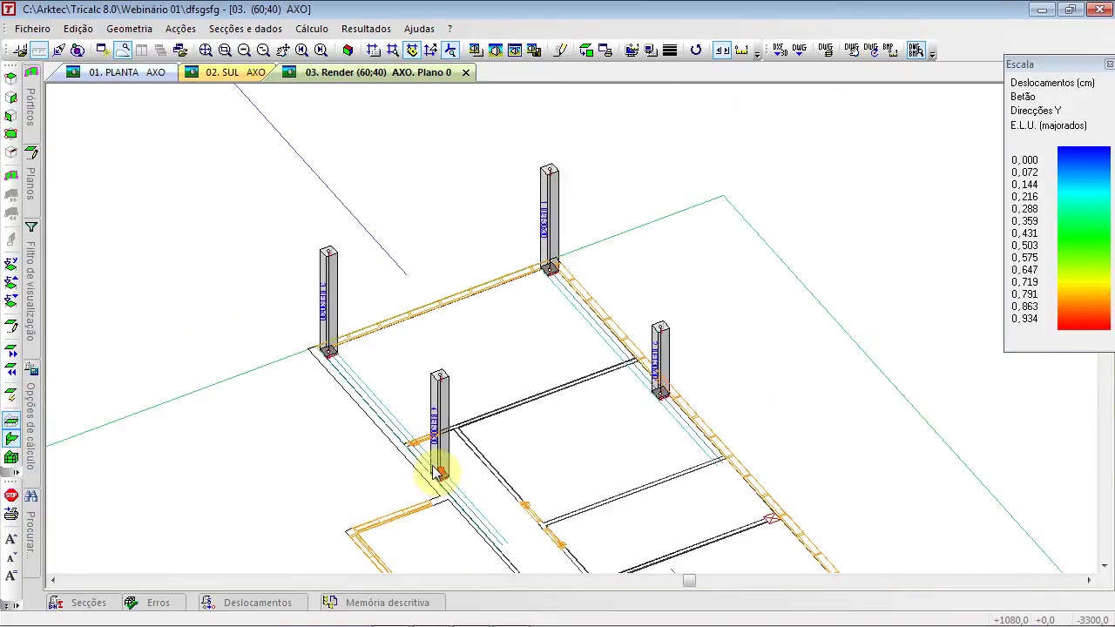
middle_click_drag(577, 441, 538, 360)
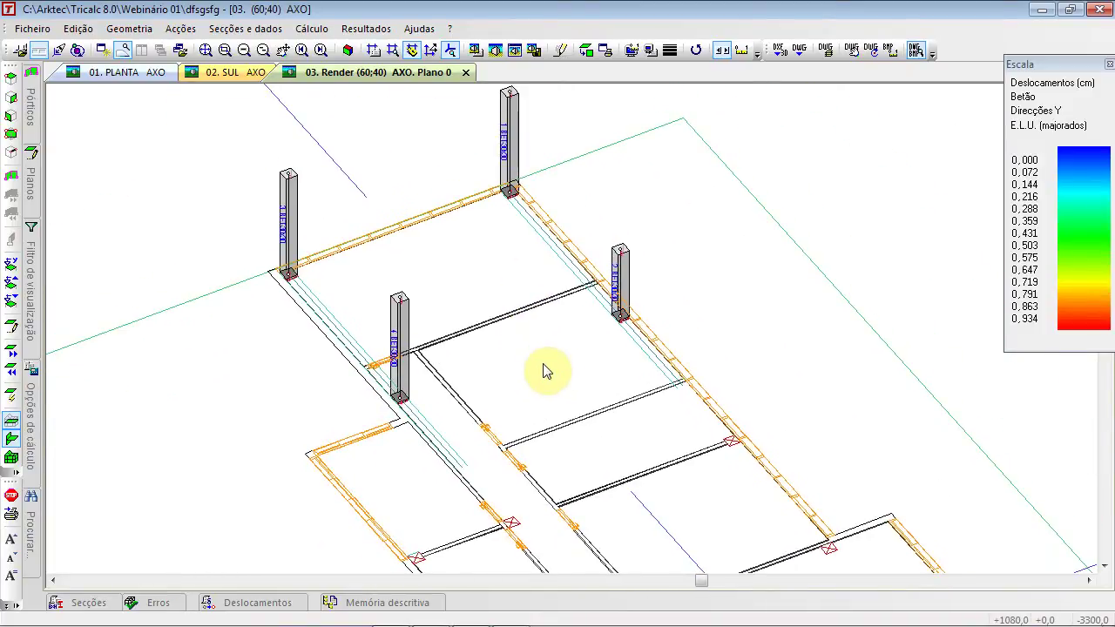
scroll(543, 364, "down", 1)
middle_click_drag(576, 328, 513, 325)
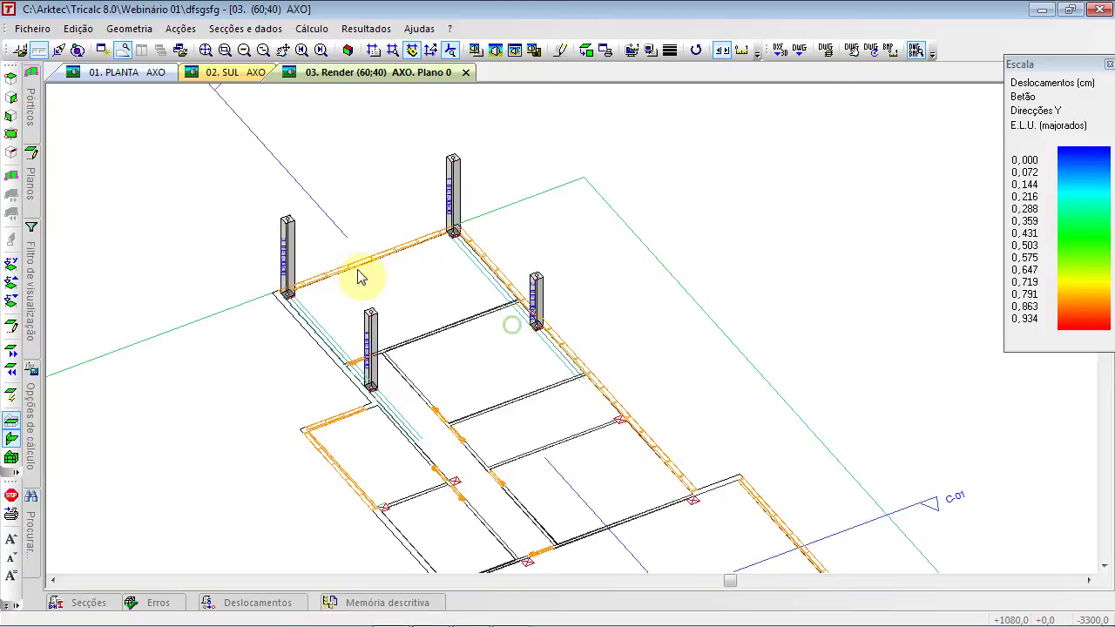
Copy column 3 at the corner of the wing, using its base node as the insertion point
left_click(79, 29)
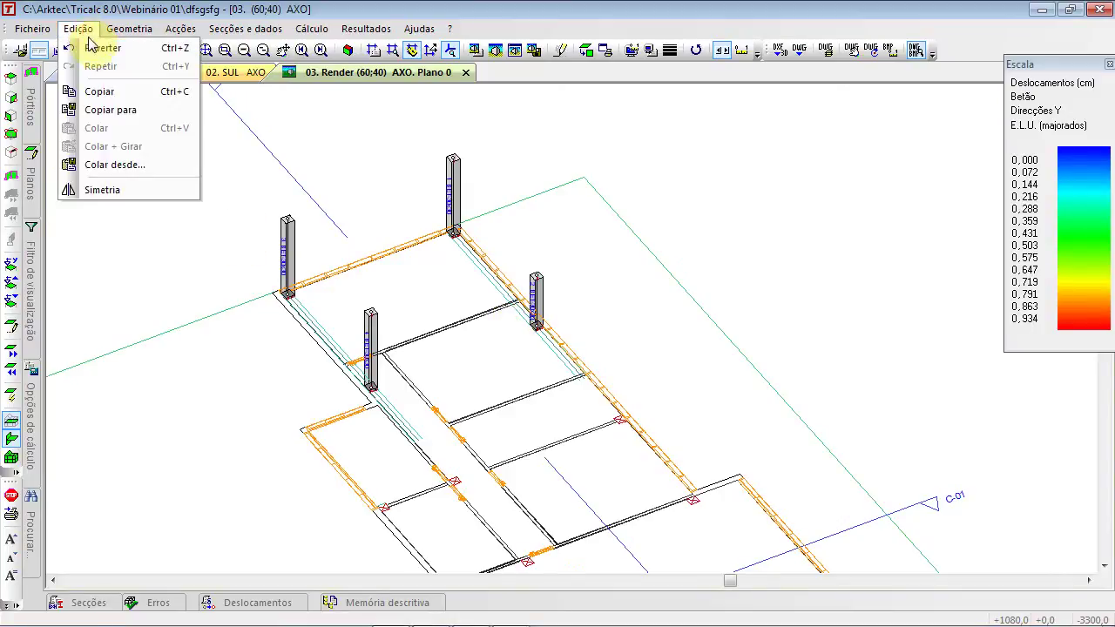
left_click(124, 93)
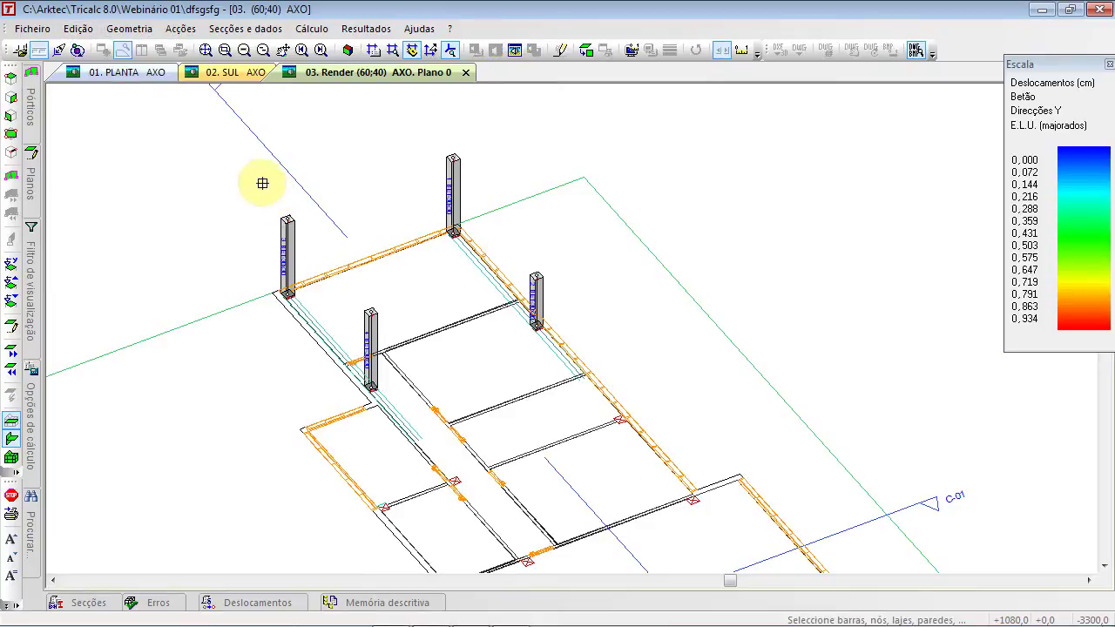
left_click_drag(267, 181, 305, 321)
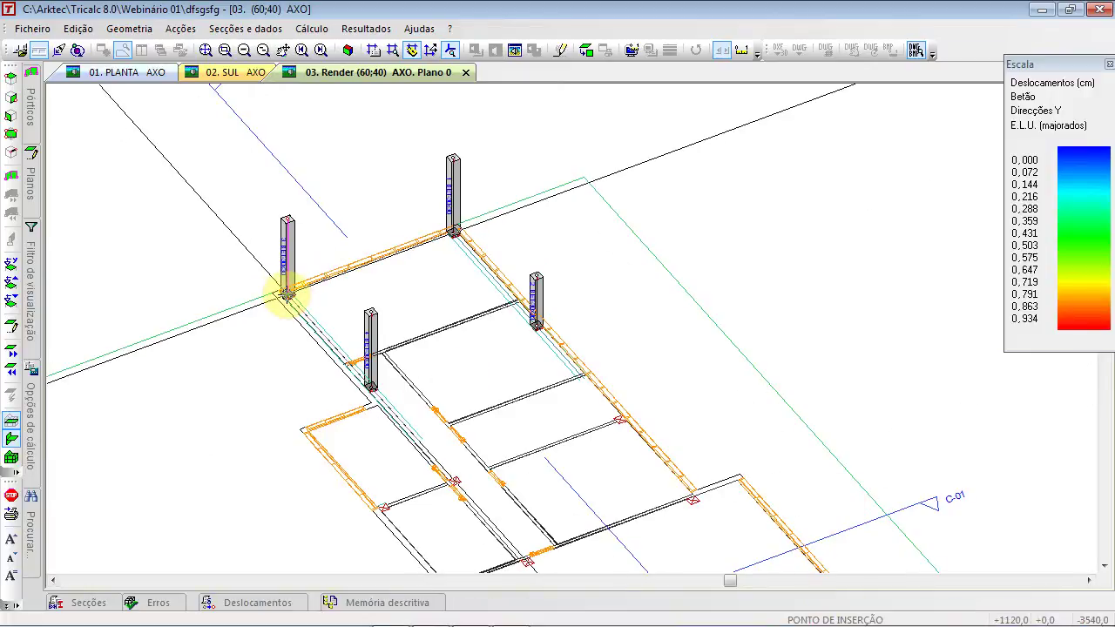
left_click(288, 296)
Paste the copied column at the column symbol in the corridor wall and at the one in the projecting room's corner
right_click(241, 316)
scroll(443, 472, "up", 5)
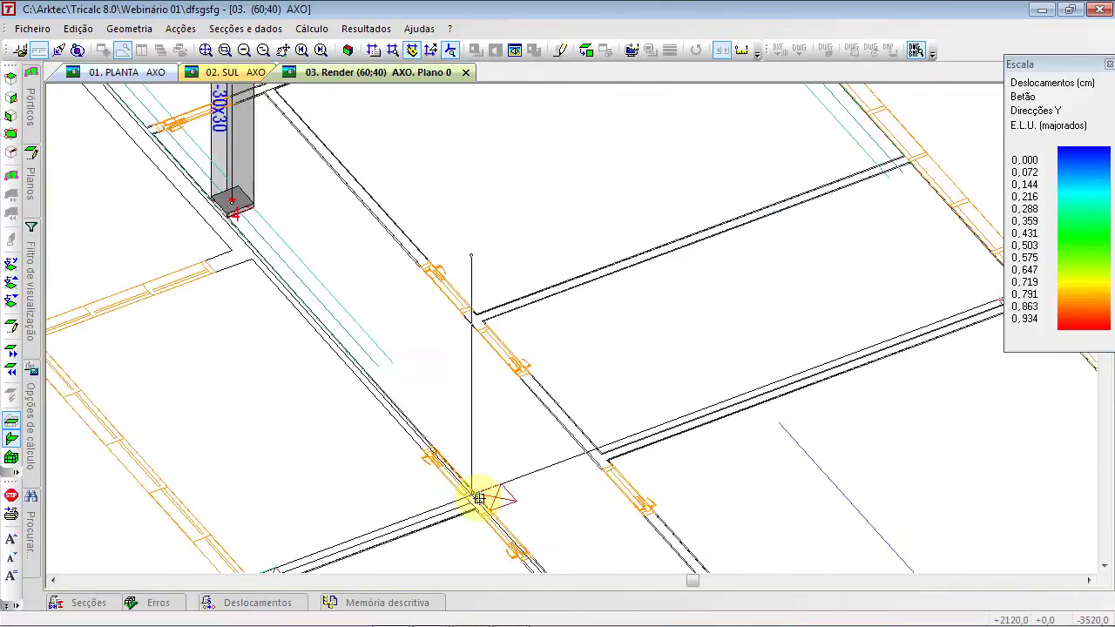
left_click(484, 495)
middle_click_drag(612, 445, 566, 157)
right_click(436, 316)
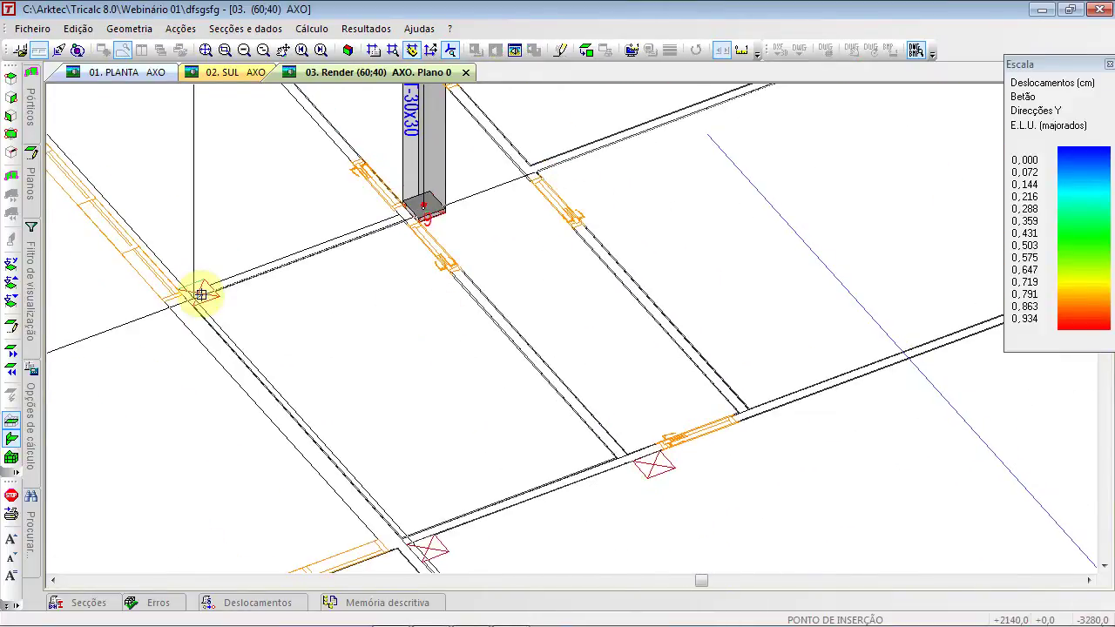
left_click(200, 294)
With grid snapping off, paste the copied column at three square column symbols along the cross wall and at the centre of a round one
right_click(411, 441)
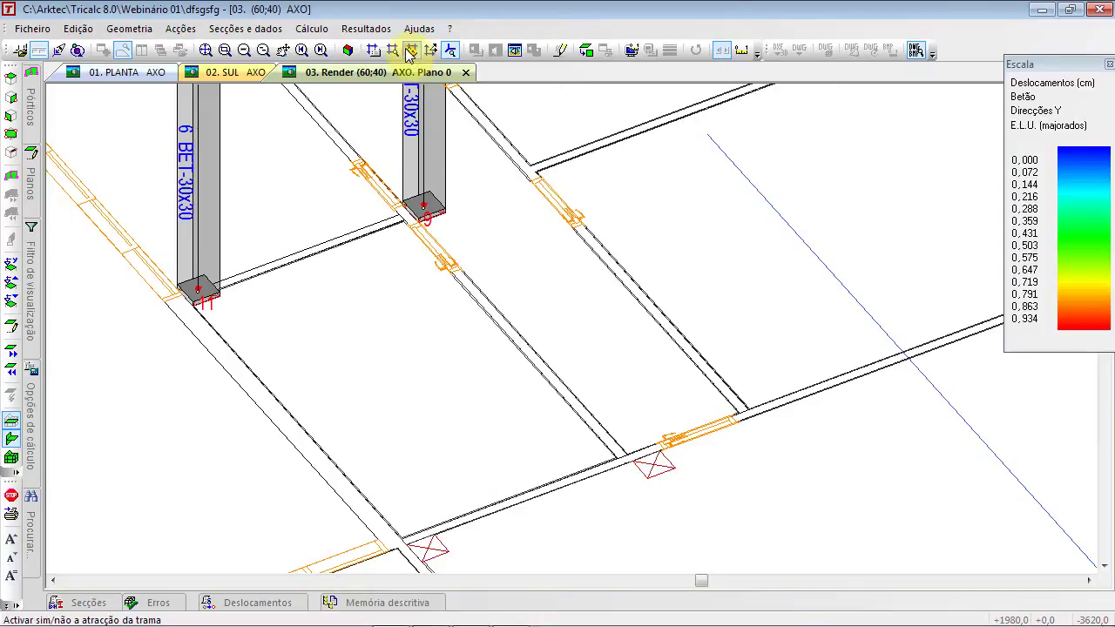
left_click(427, 546)
left_click(655, 464)
middle_click_drag(846, 426, 373, 484)
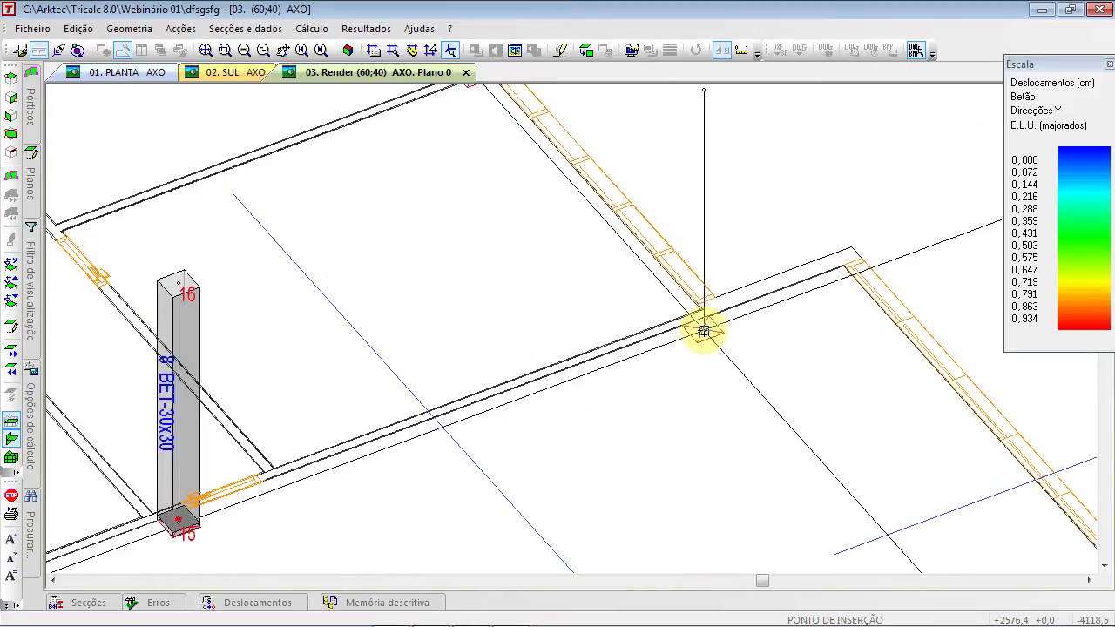
left_click(704, 331)
middle_click_drag(717, 386, 758, 100)
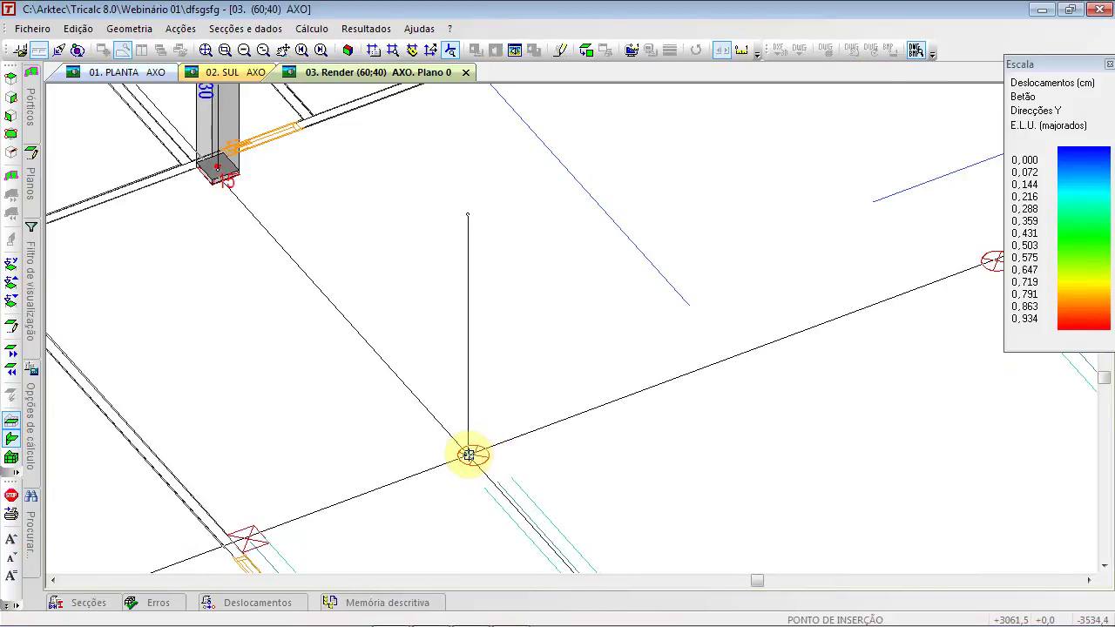
left_click(469, 455)
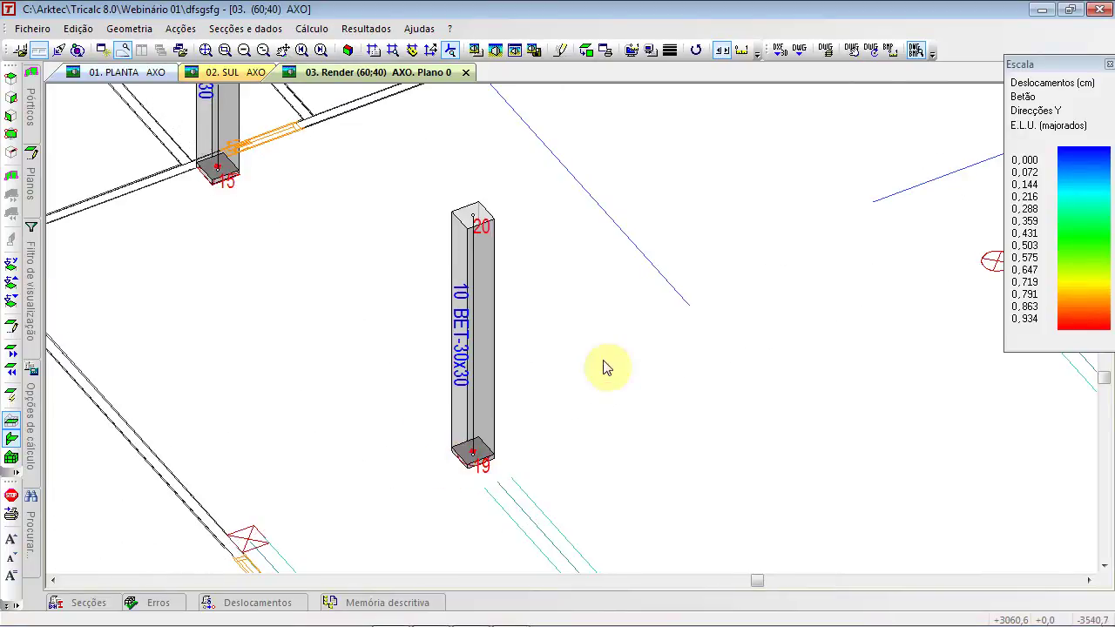
Define a CIR 45 section and assign it to column 10, the one on the round column symbol
left_click(270, 28)
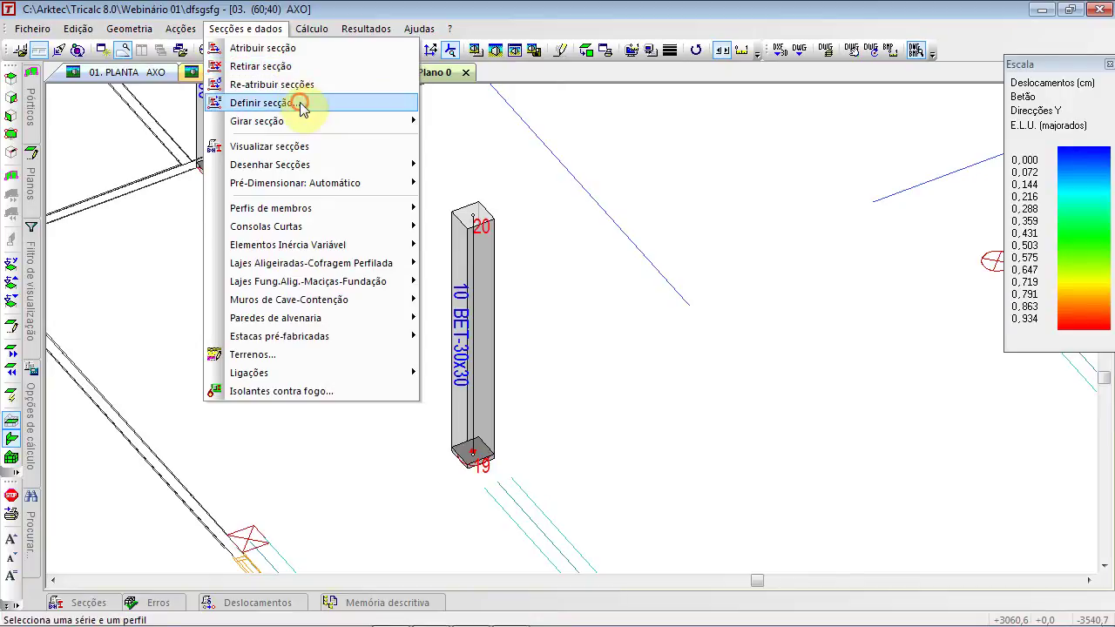
left_click(294, 101)
double_click(397, 198)
type("cir45")
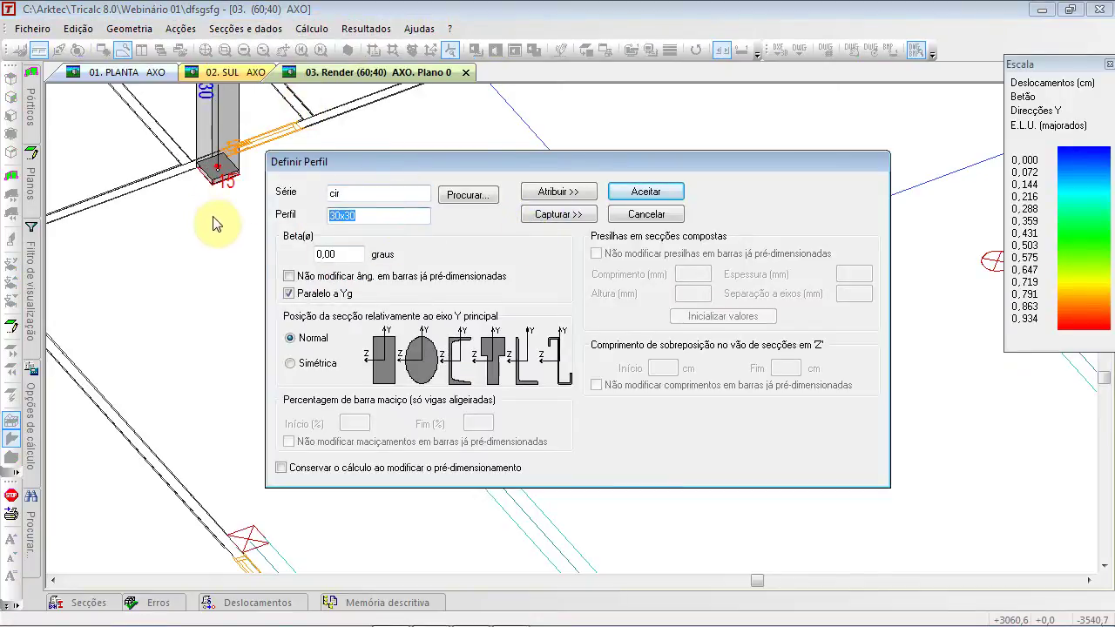
left_click(580, 199)
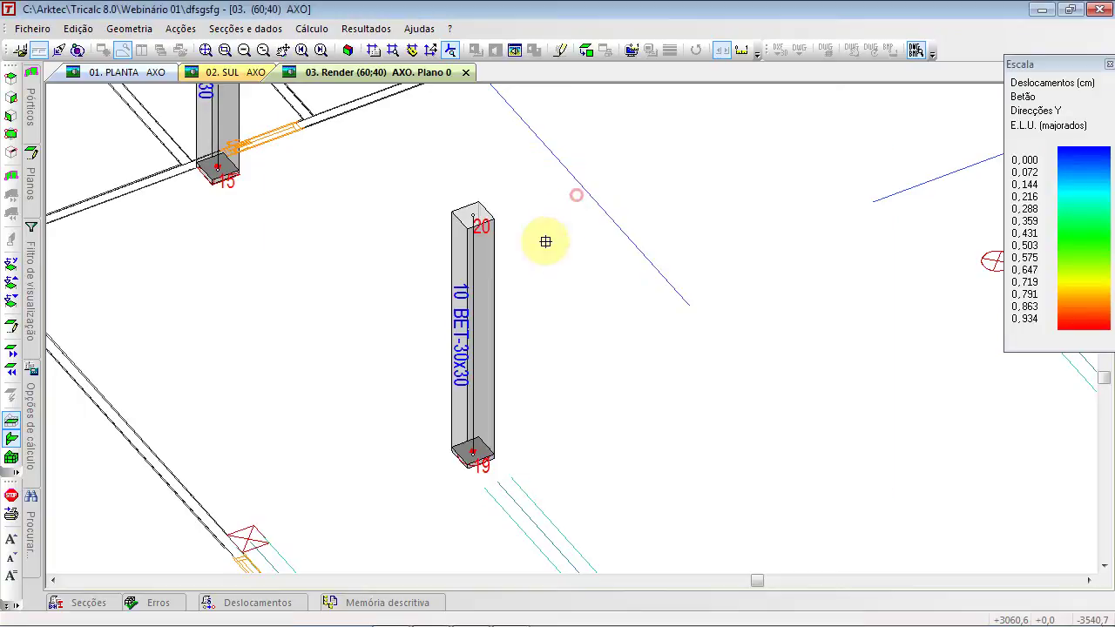
left_click(472, 254)
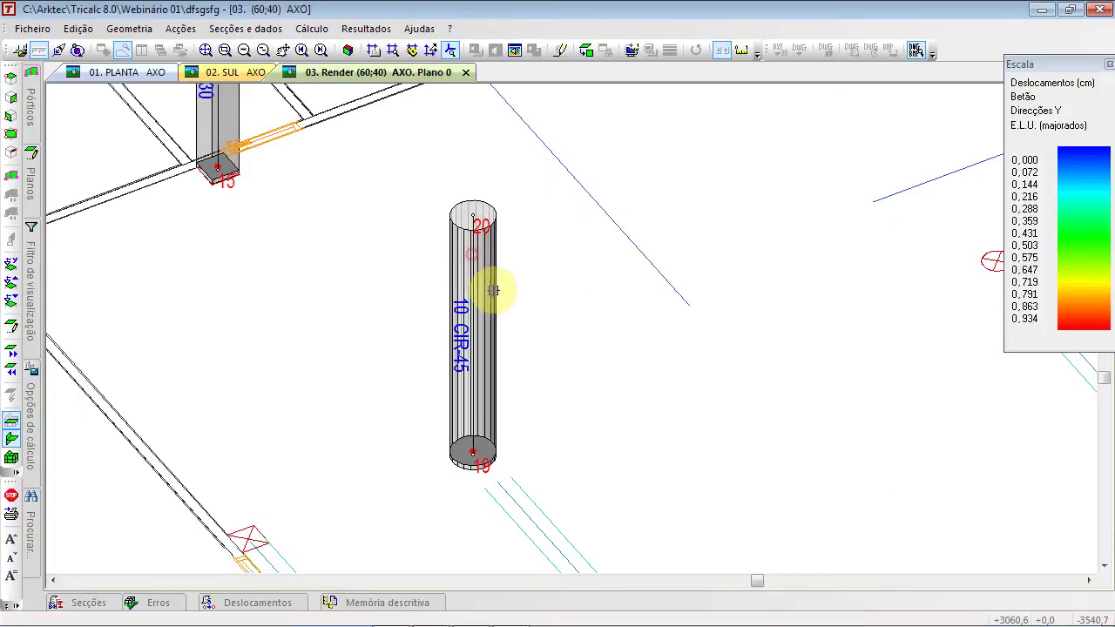
right_click(605, 305)
left_click(631, 210)
Paste the copied column at the square column symbol at the end of the wall near column 10
middle_click_drag(391, 358, 584, 182)
key("ctrl+v")
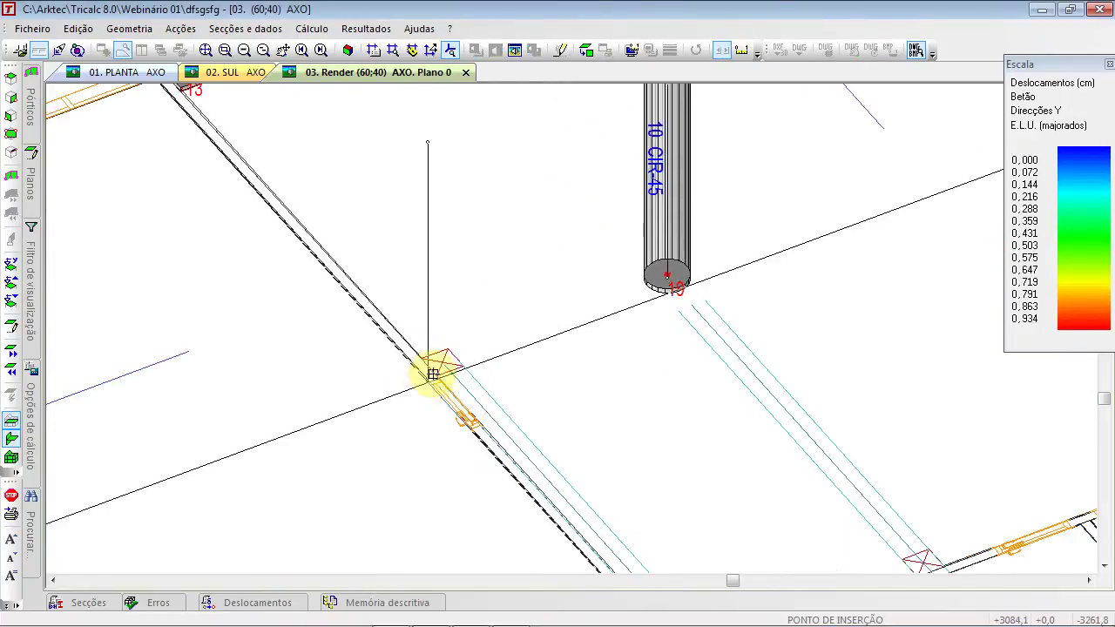
left_click(442, 360)
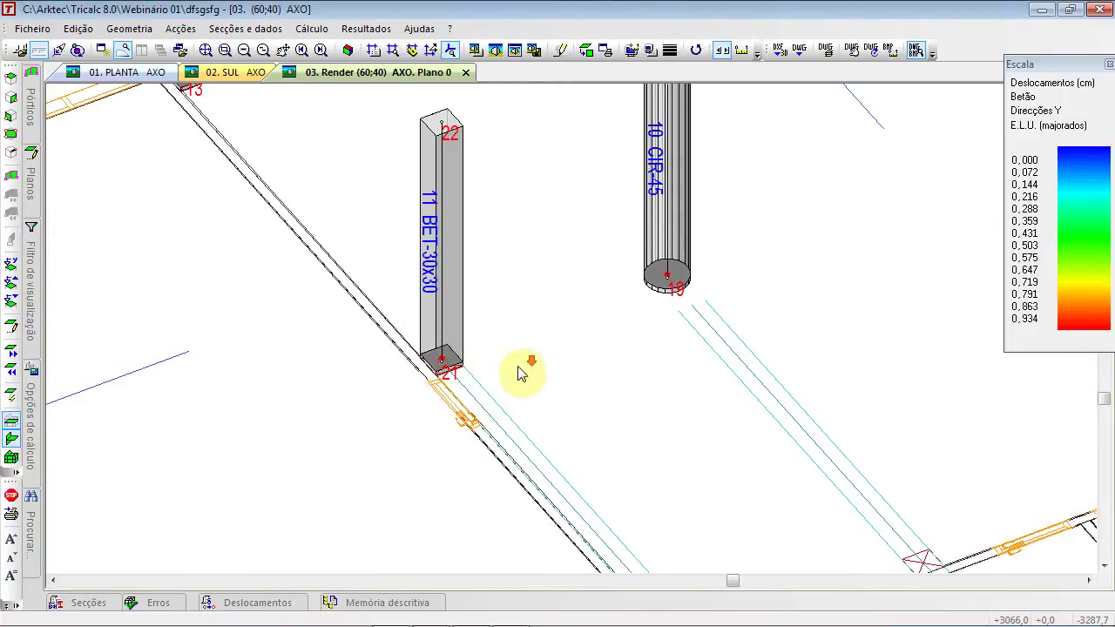
Create two-node beam bars along the wing's outer wall, joining the base nodes of columns 1, 2 and 9
scroll(559, 354, "down", 5)
middle_click_drag(515, 217, 462, 400)
middle_click_drag(444, 336, 444, 322)
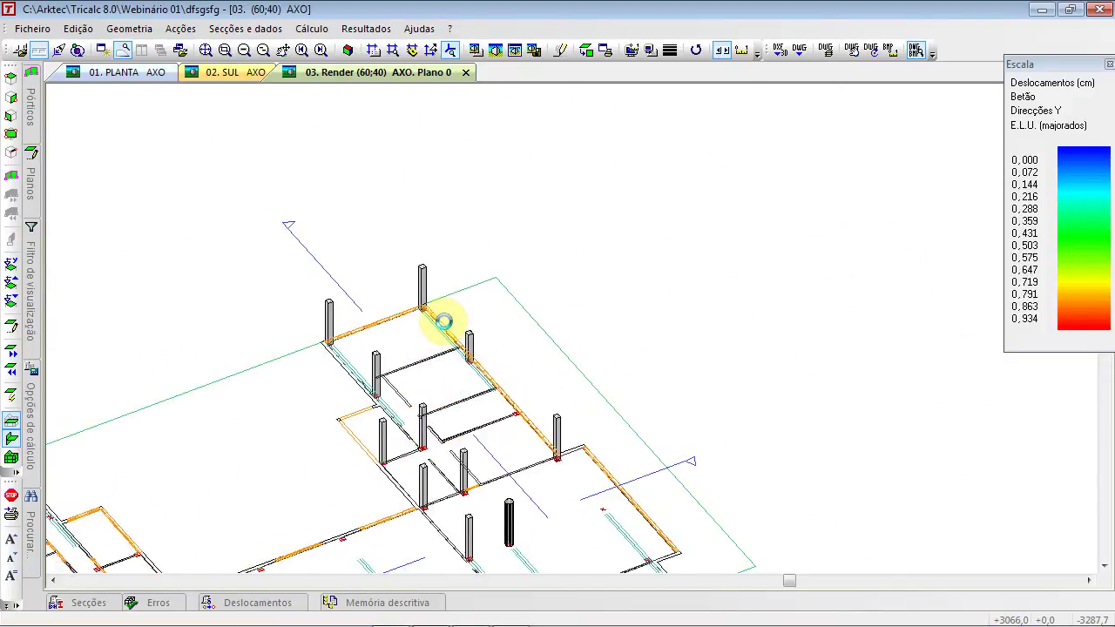
scroll(445, 322, "up", 7)
scroll(262, 303, "down", 5)
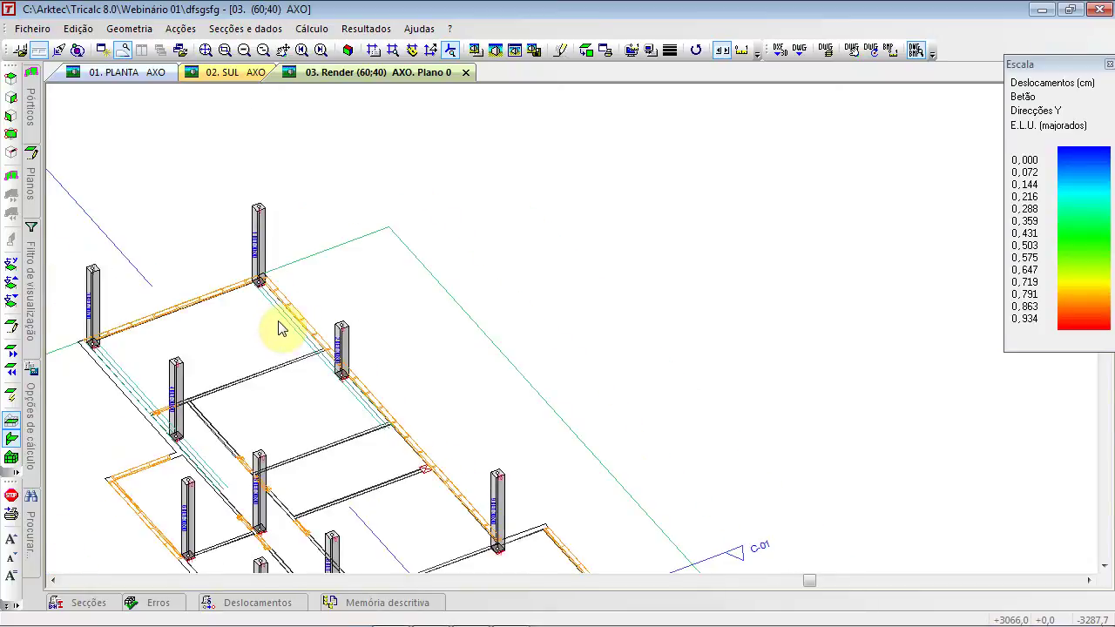
left_click(129, 28)
mouse_move(146, 172)
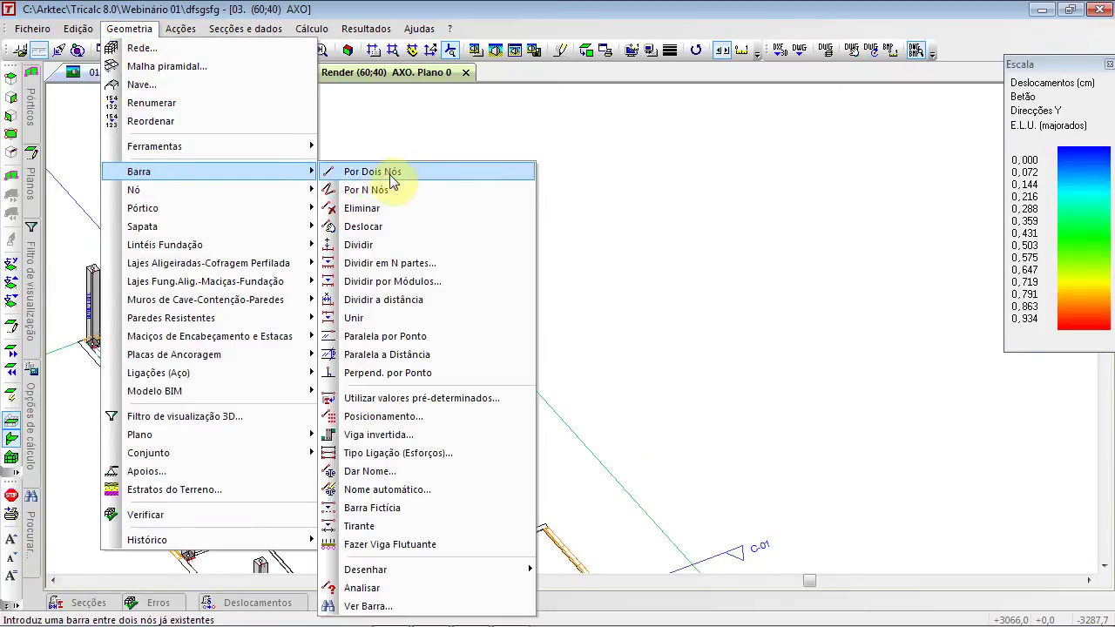
left_click(388, 172)
left_click(256, 280)
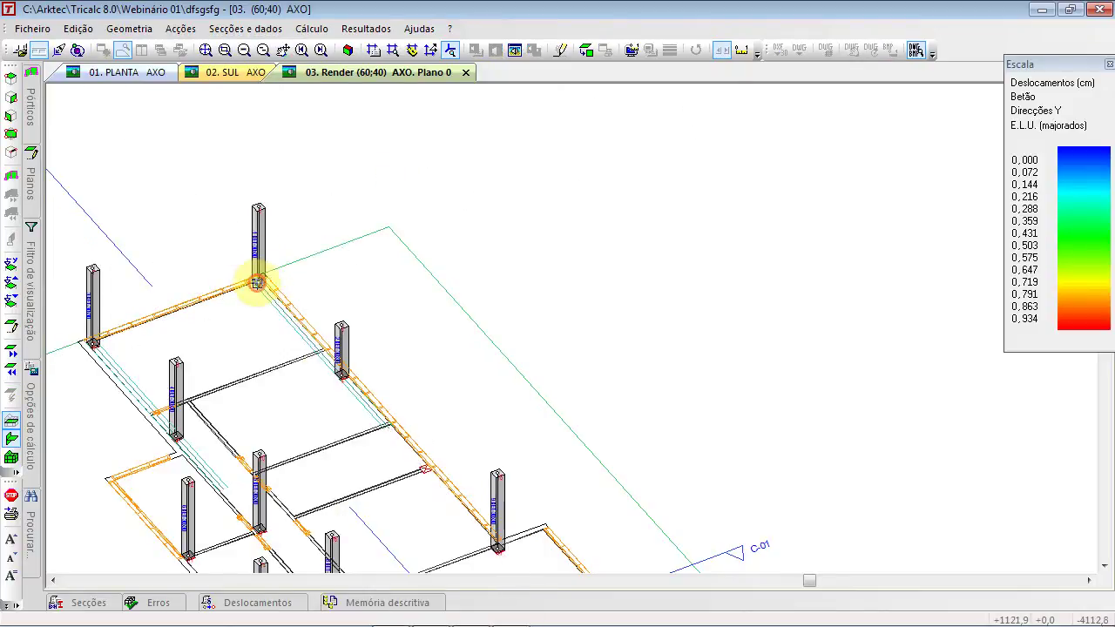
scroll(462, 432, "up", 2)
scroll(421, 450, "up", 4)
scroll(357, 487, "down", 4)
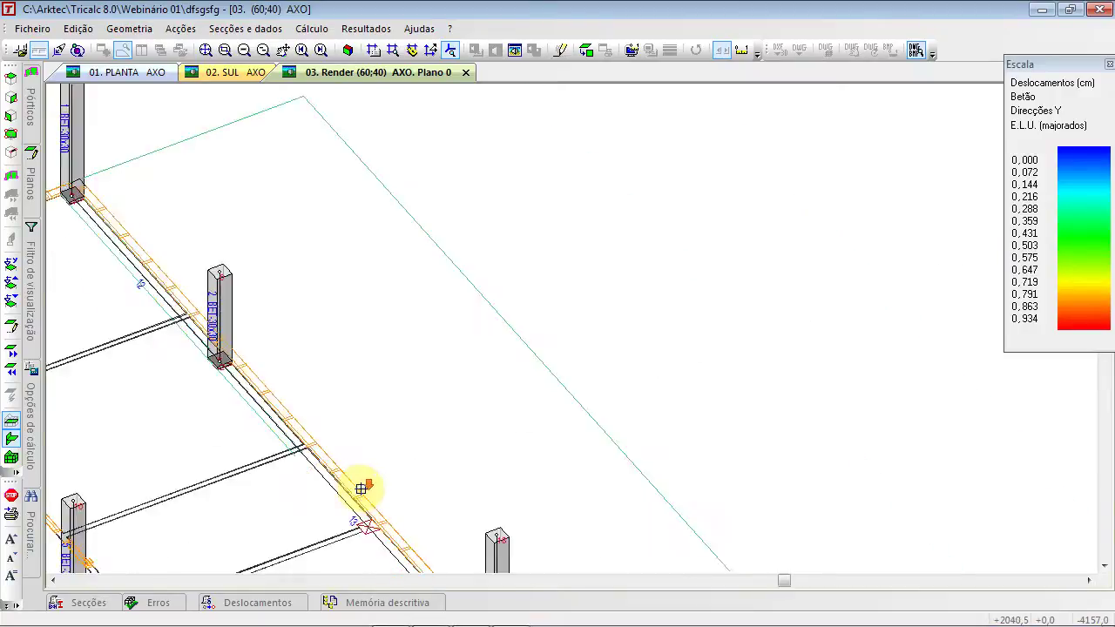
scroll(229, 360, "up", 3)
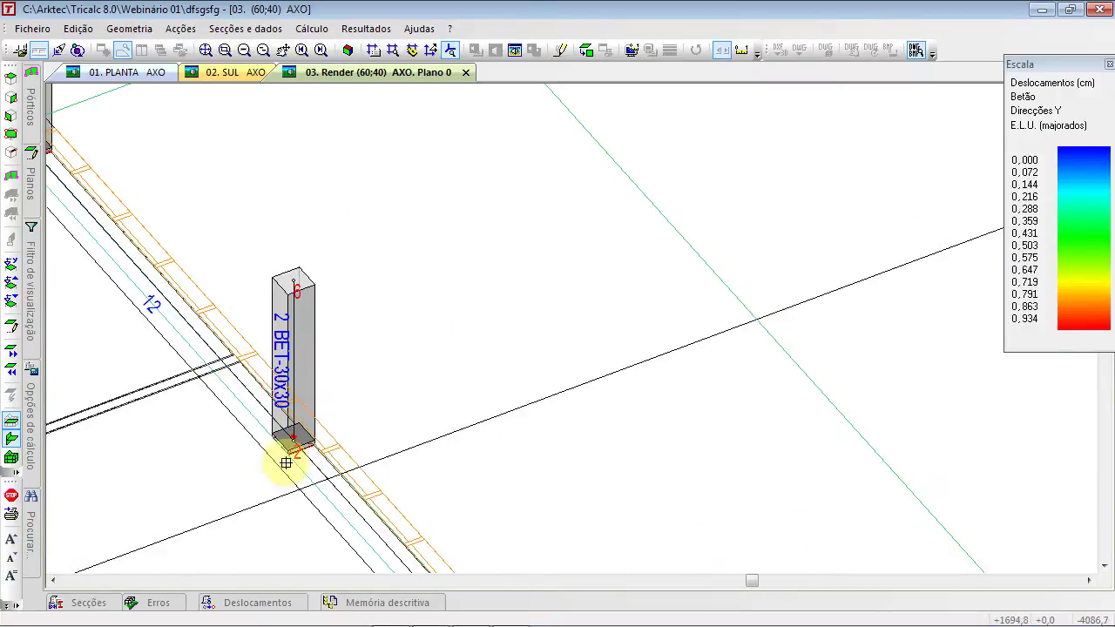
right_click(604, 293)
Assign the CIR 45 section to the beam bar between columns 1 and 2
scroll(593, 348, "down", 3)
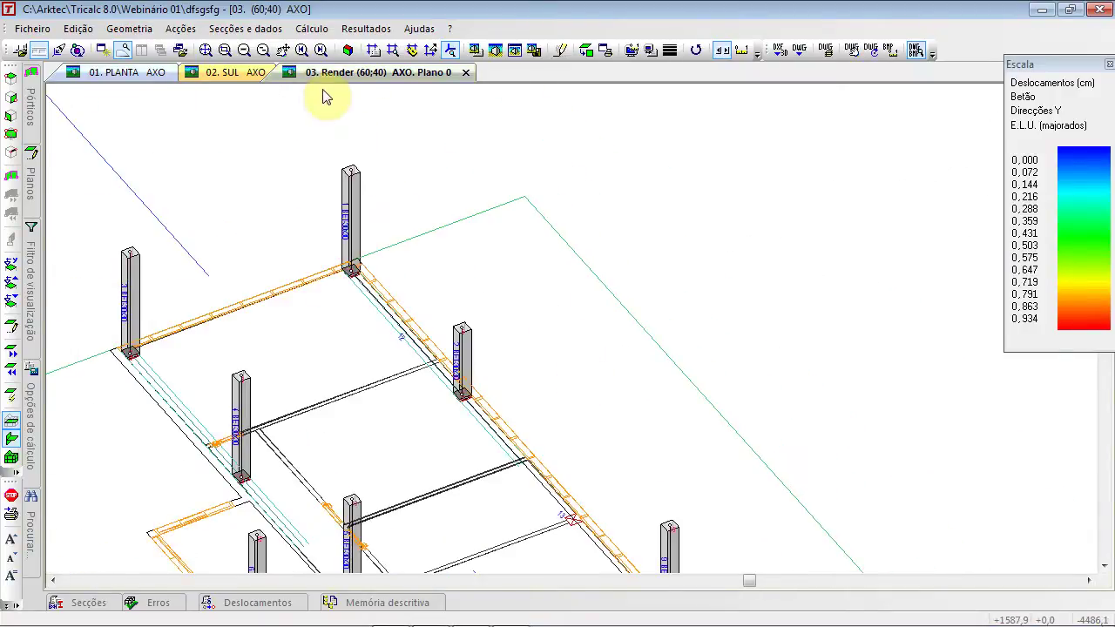
left_click(245, 28)
left_click(264, 102)
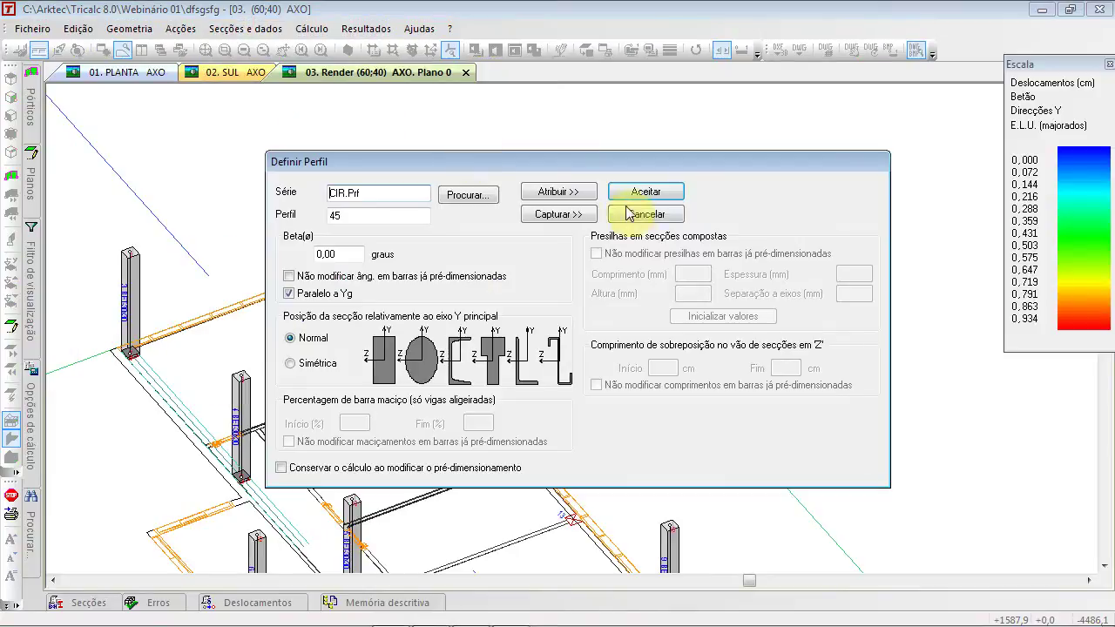
left_click(582, 195)
left_click(392, 315)
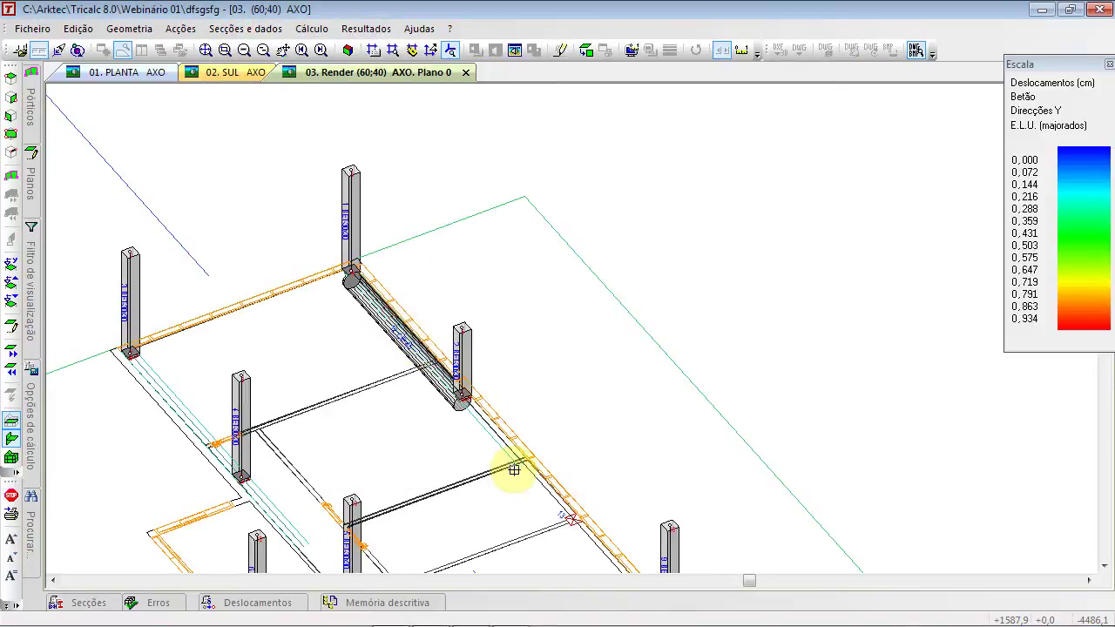
Define a BET 30x45 section and assign it to the beam bar between columns 1 and 2
right_click(223, 104)
type("bet")
key("Tab")
type("30")
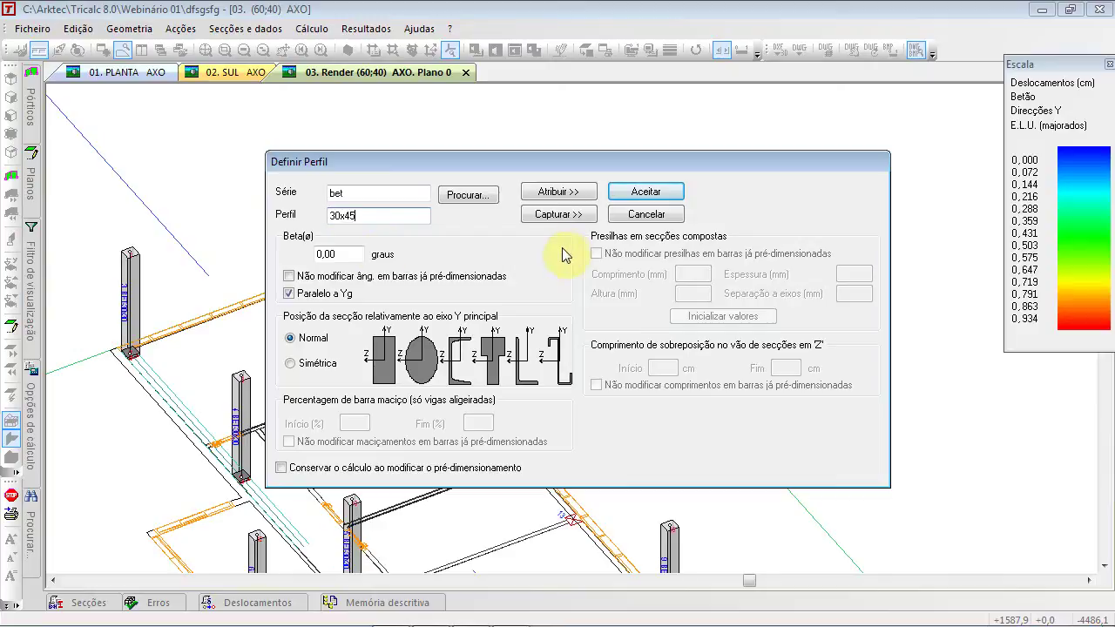
left_click(577, 192)
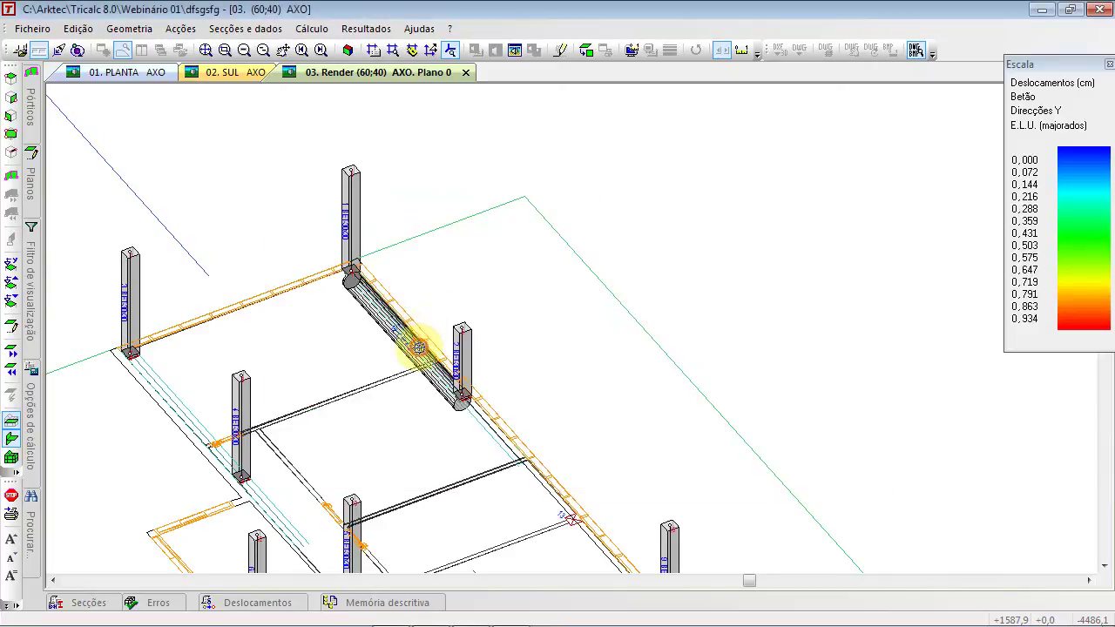
Assign the BET 30x45 section to the two consecutive beams along the outer edge between the columns
left_click(419, 348)
left_click(492, 420)
scroll(549, 376, "up", 1)
scroll(548, 401, "down", 2)
scroll(548, 401, "down", 1)
right_click(633, 301)
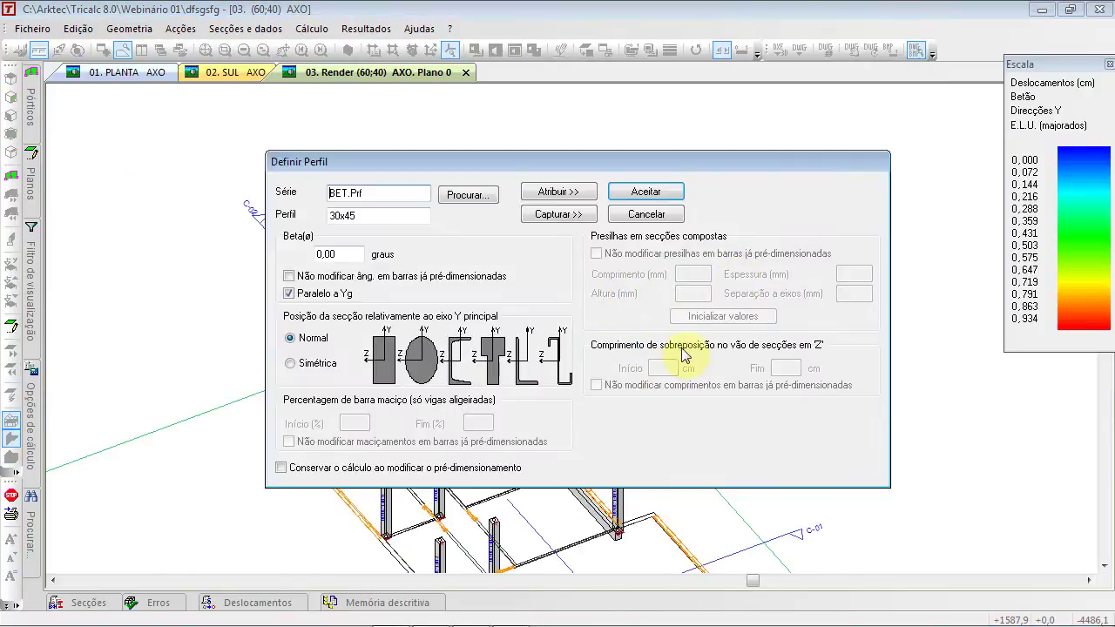
left_click(676, 217)
scroll(477, 392, "up", 3)
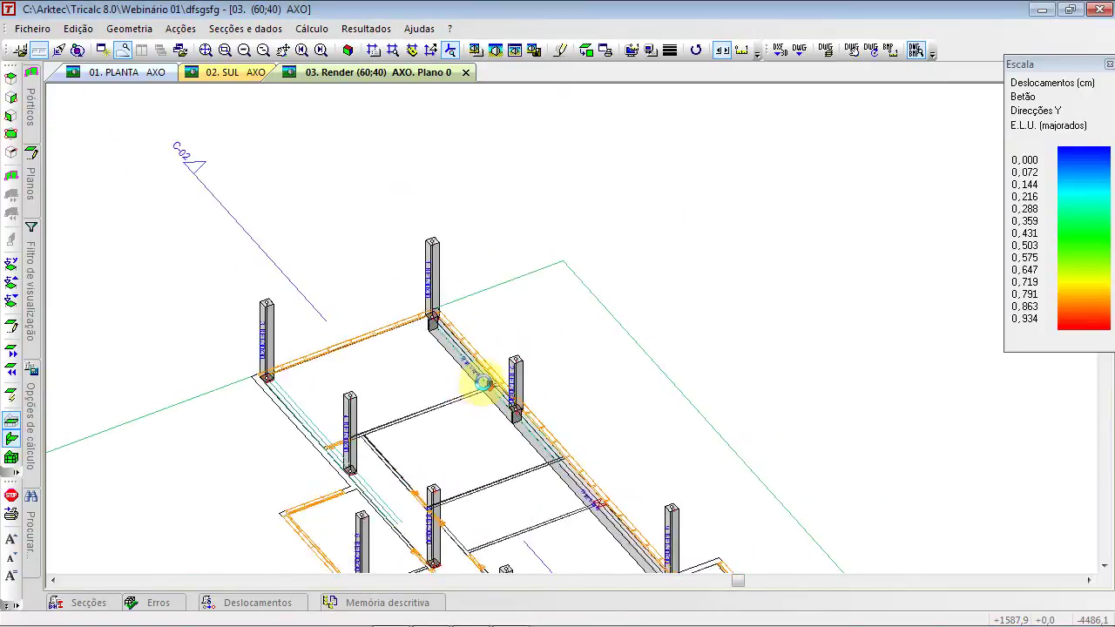
middle_click_drag(485, 394, 542, 219)
middle_click_drag(561, 353, 548, 481)
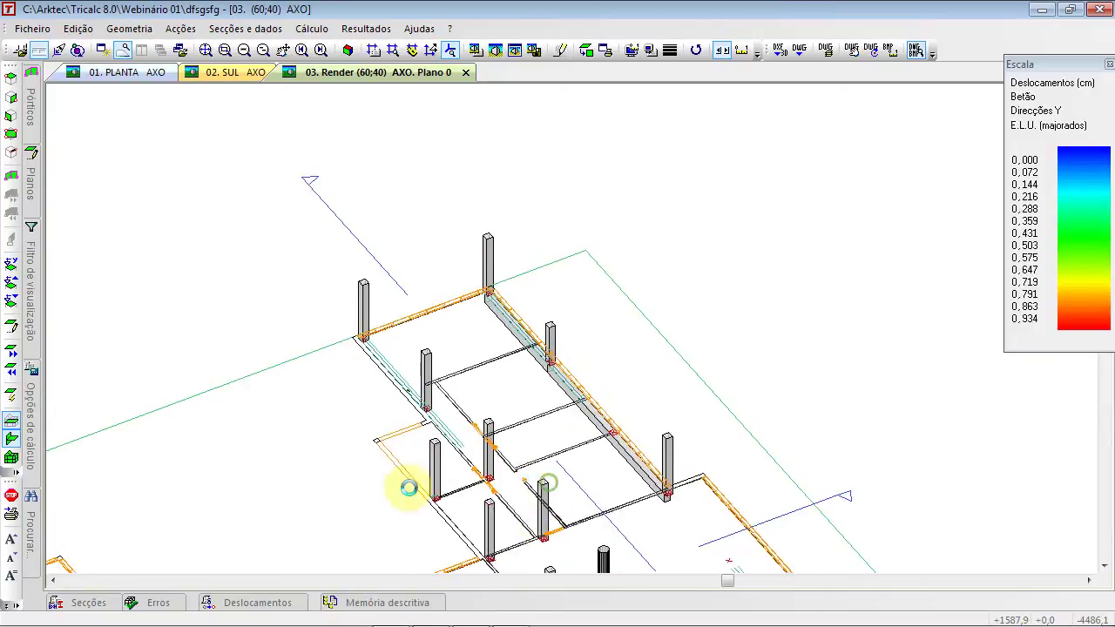
Define a new foundation slab named LF with 80 cm thickness, 50 cm spacing both ways and fictitious perimeter slab beams
left_click(206, 50)
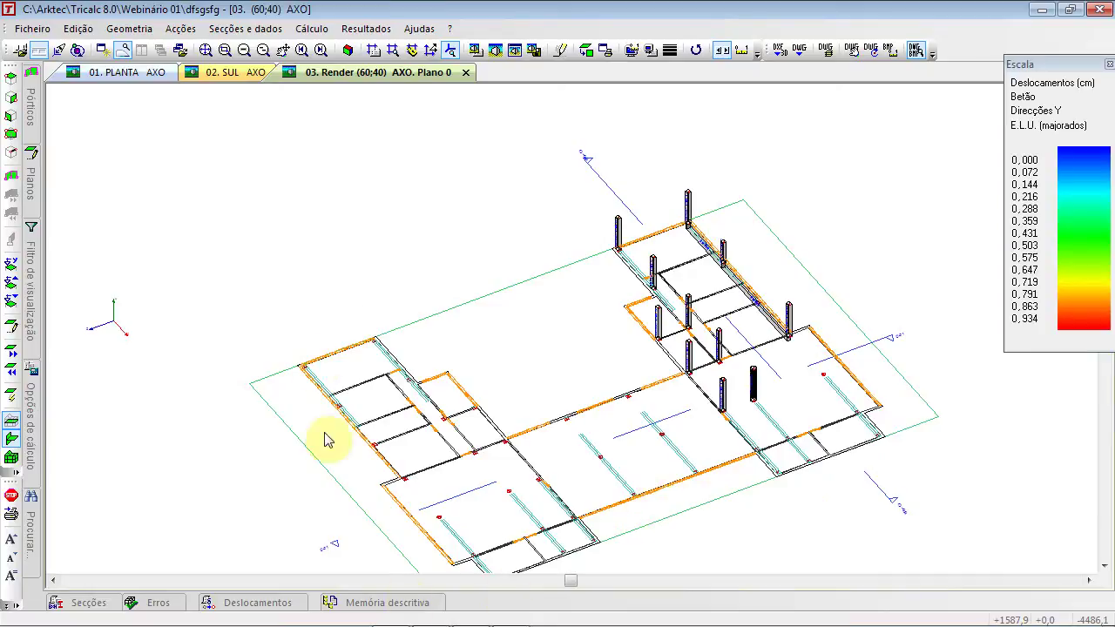
left_click(144, 28)
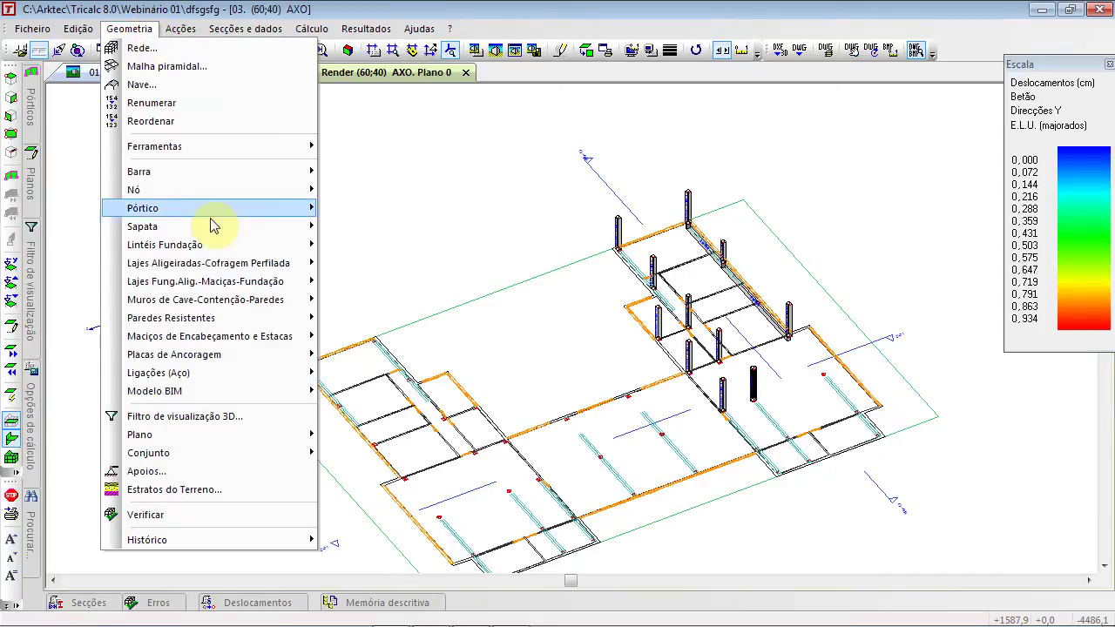
mouse_move(235, 290)
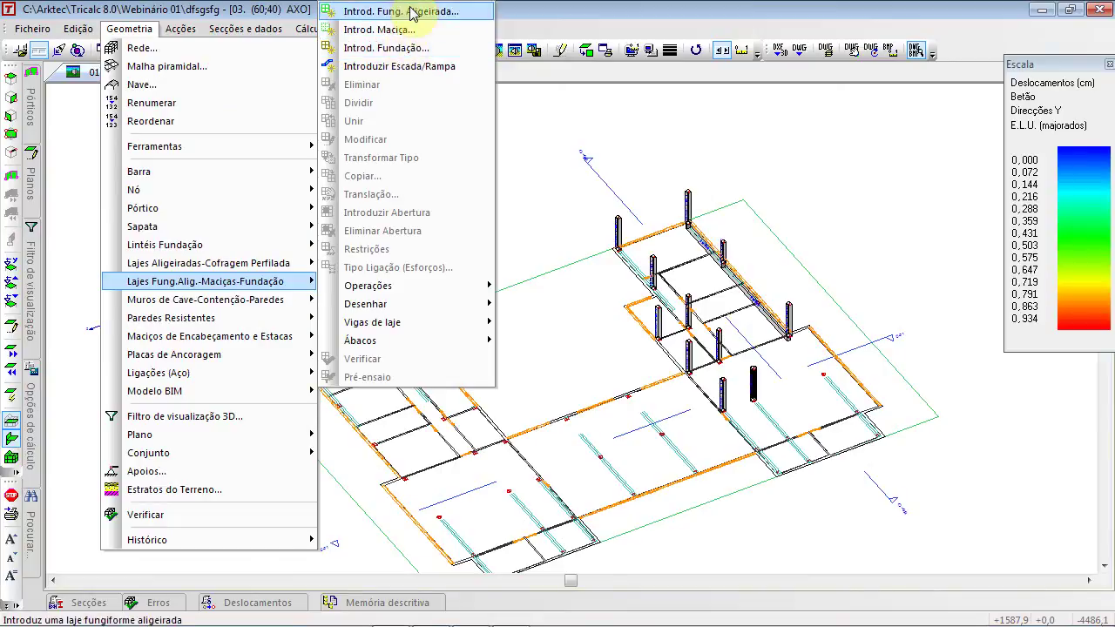
left_click(418, 51)
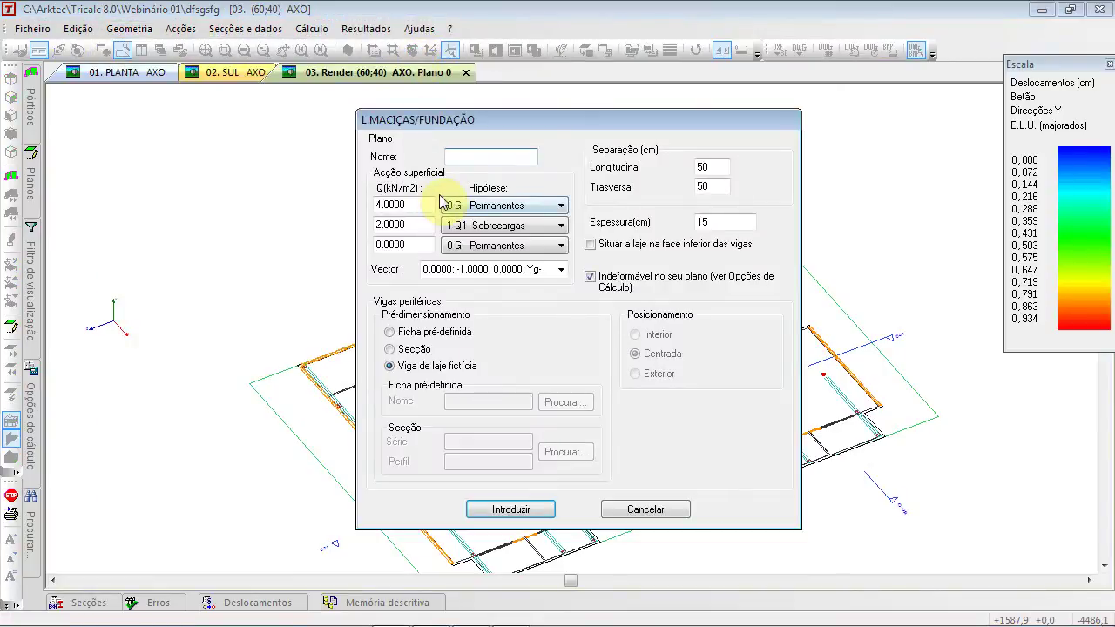
double_click(410, 205)
double_click(410, 224)
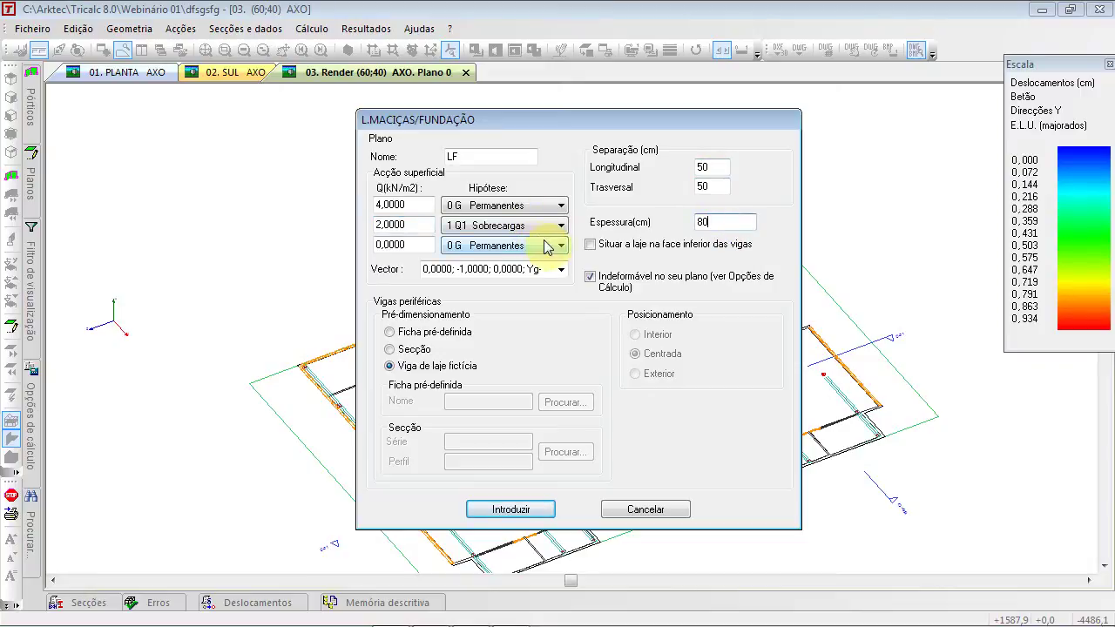
left_click(549, 508)
Outline the foundation slab through the four corners of the green boundary rectangle and close the contour
left_click(741, 198)
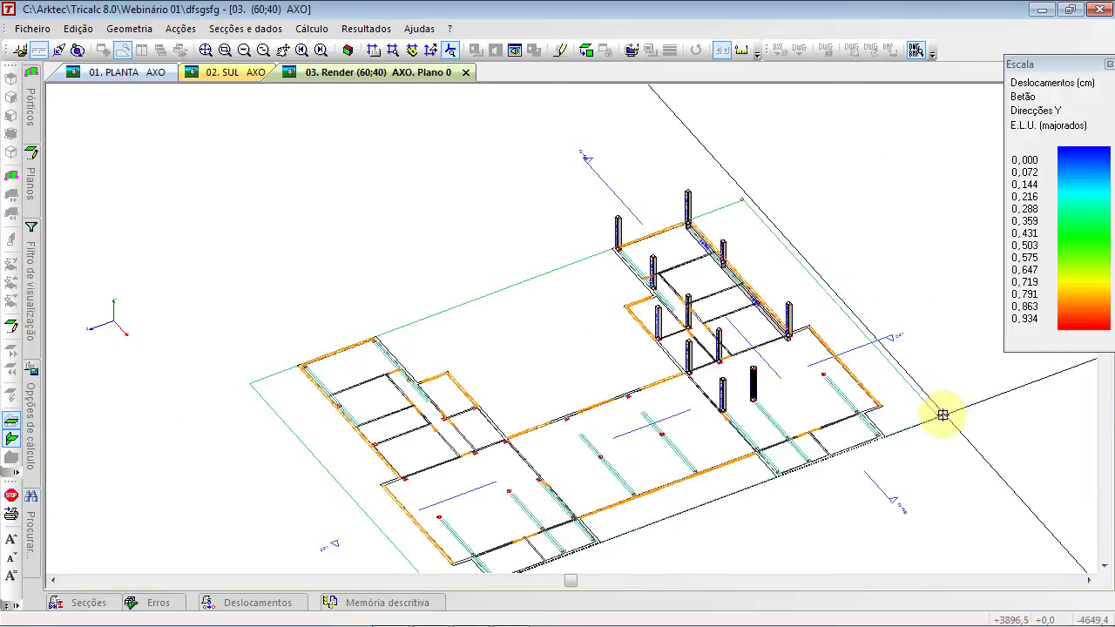
left_click(939, 416)
middle_click_drag(600, 507, 615, 351)
left_click(454, 448)
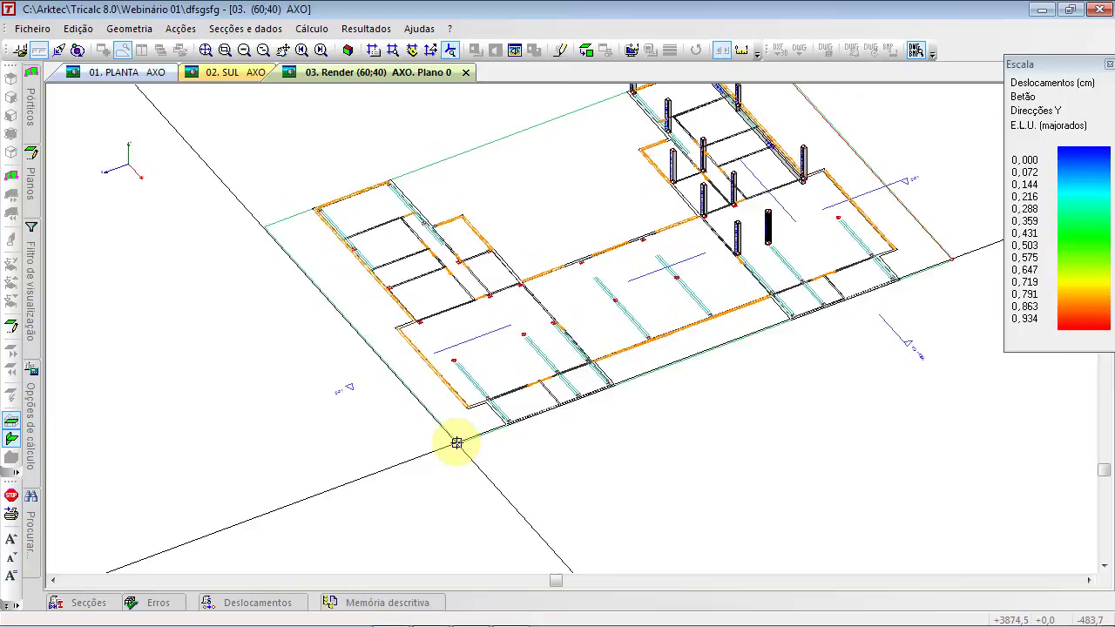
left_click(265, 226)
middle_click_drag(577, 221, 523, 477)
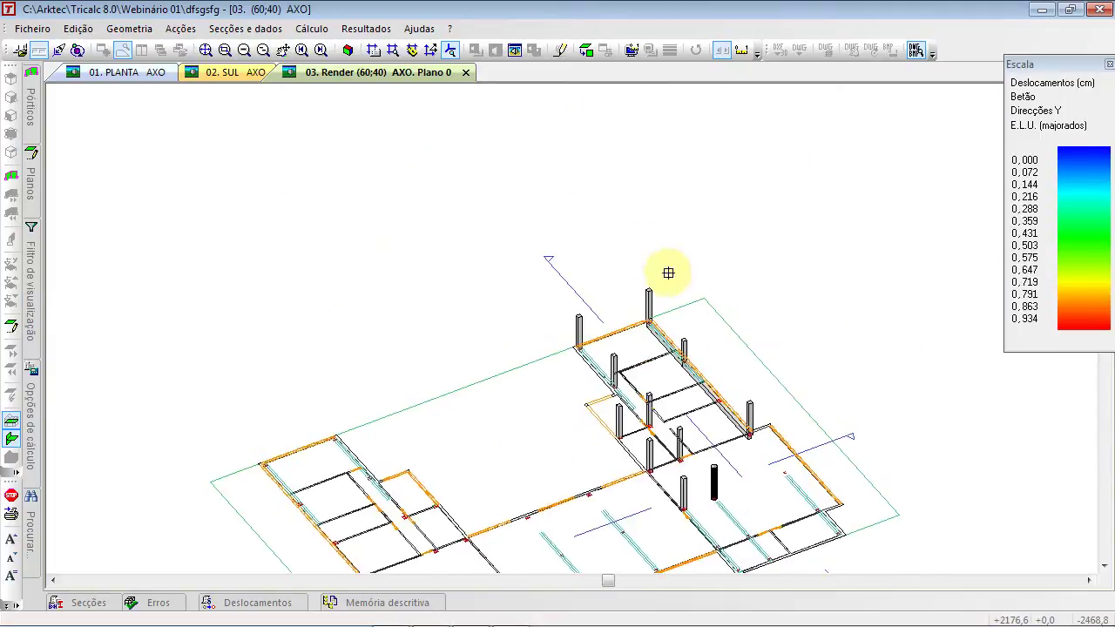
left_click(702, 295)
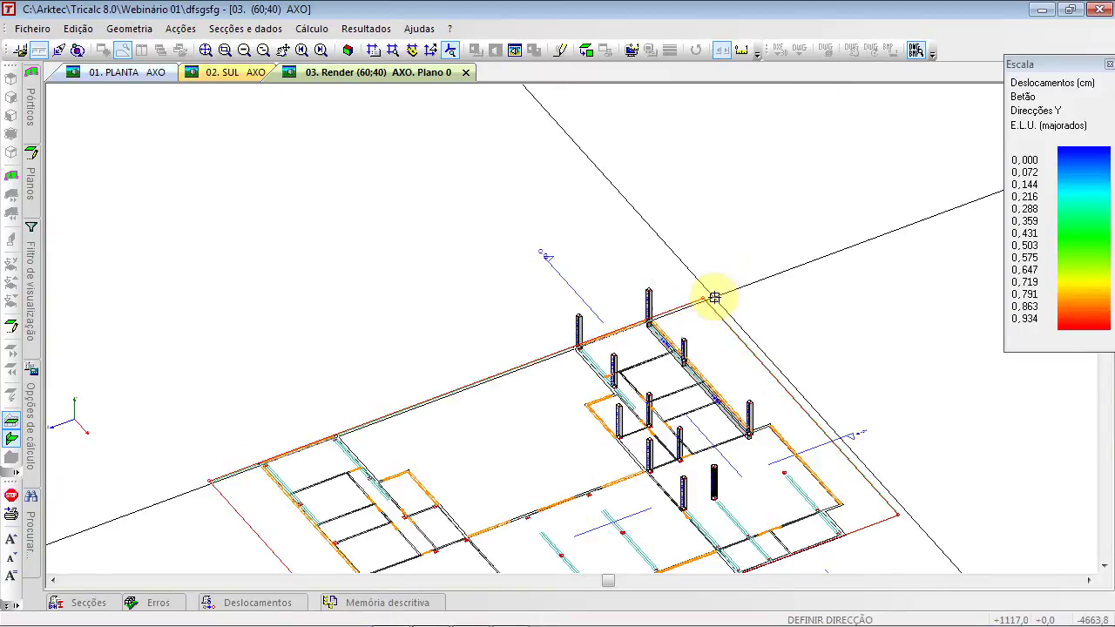
Align the slab's direction with the short boundary edge and have its column capitals calculated automatically
left_click(898, 512)
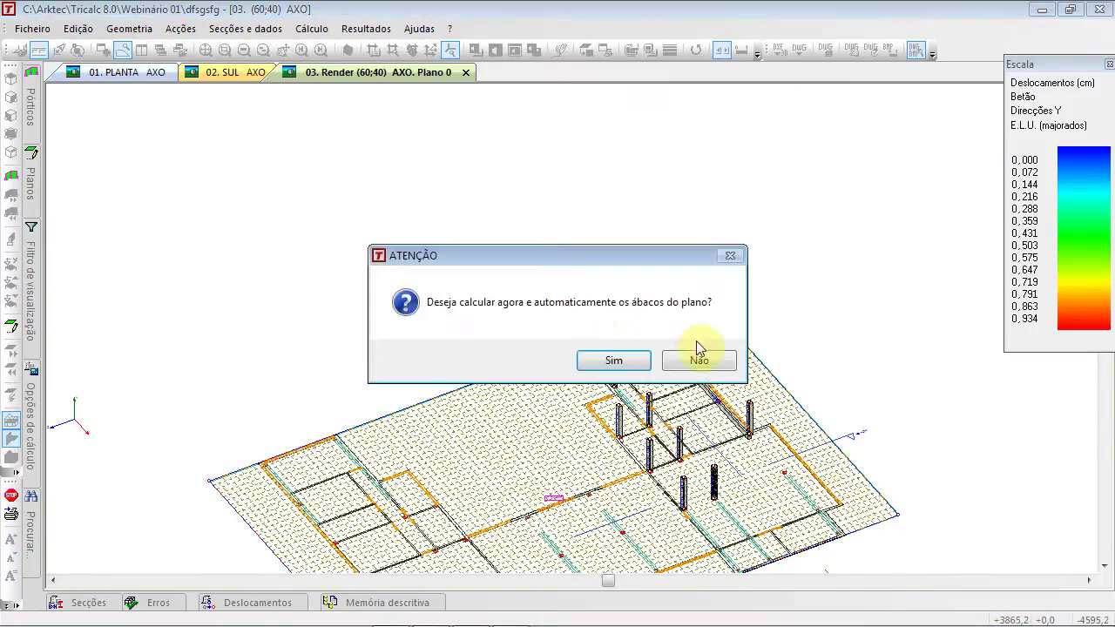
left_click(615, 362)
left_click(645, 510)
Turn off multiple-plane mode and display only plane 300
scroll(658, 349, "up", 2)
scroll(662, 328, "up", 2)
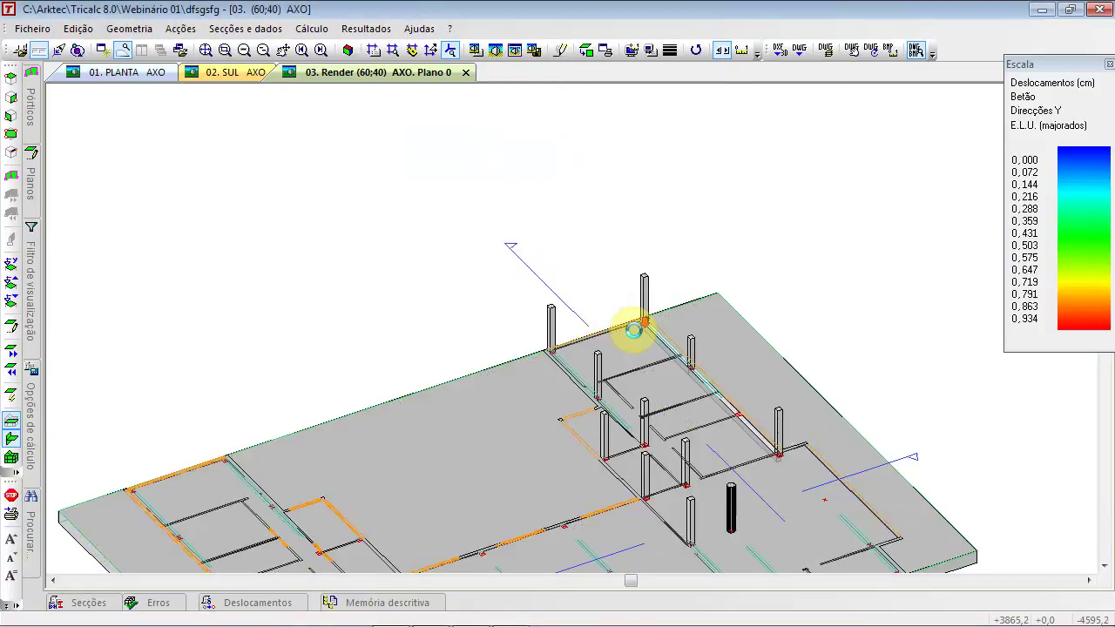
scroll(634, 332, "up", 2)
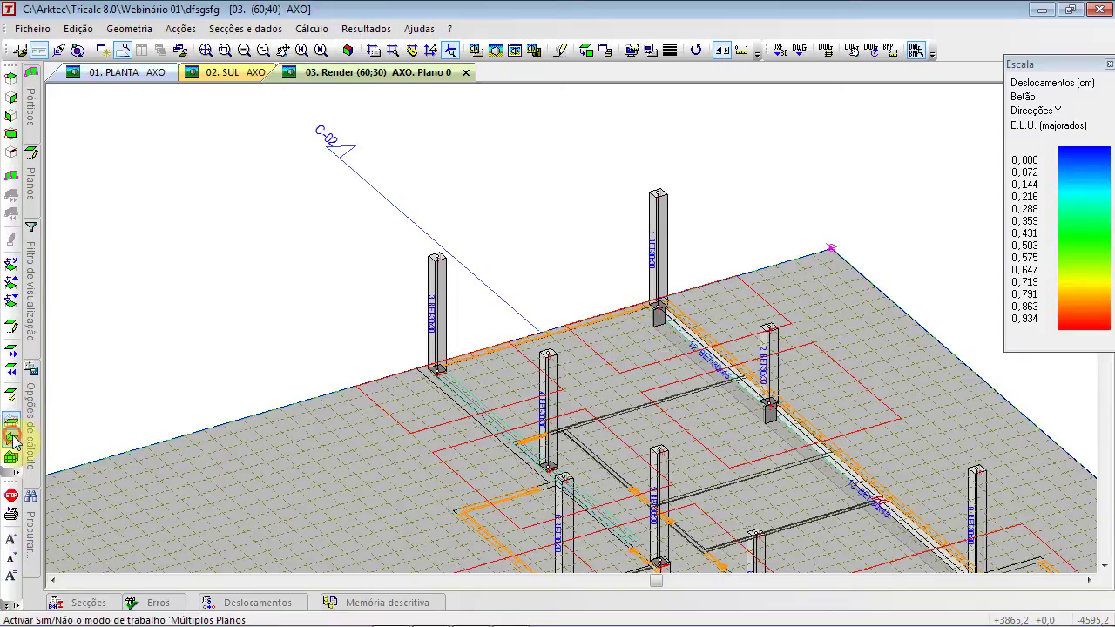
scroll(441, 317, "down", 5)
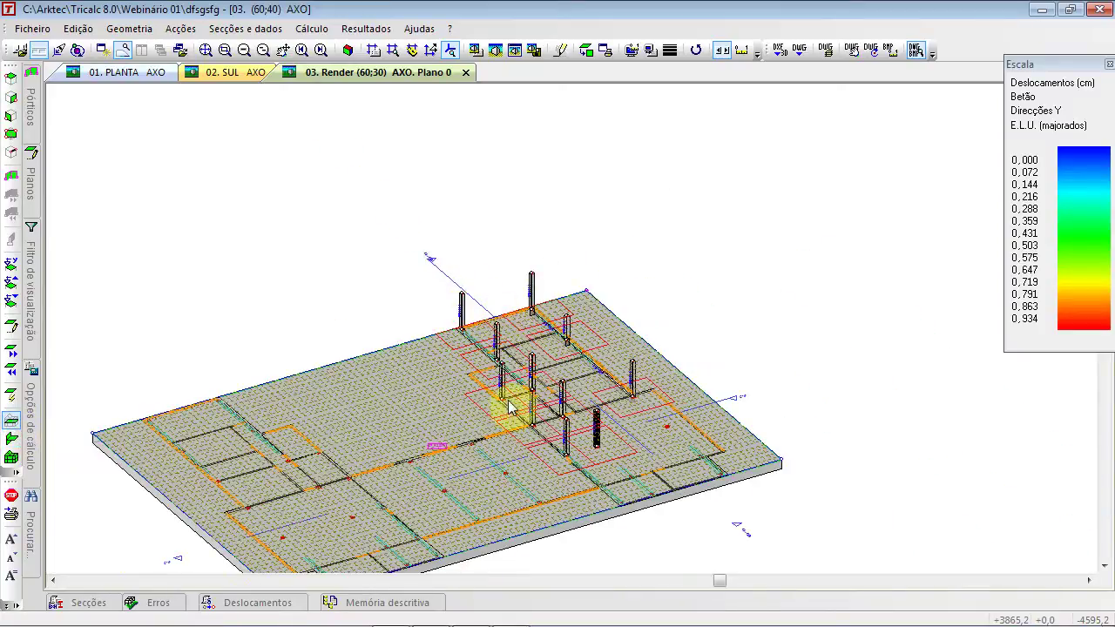
mouse_move(32, 178)
left_click(69, 141)
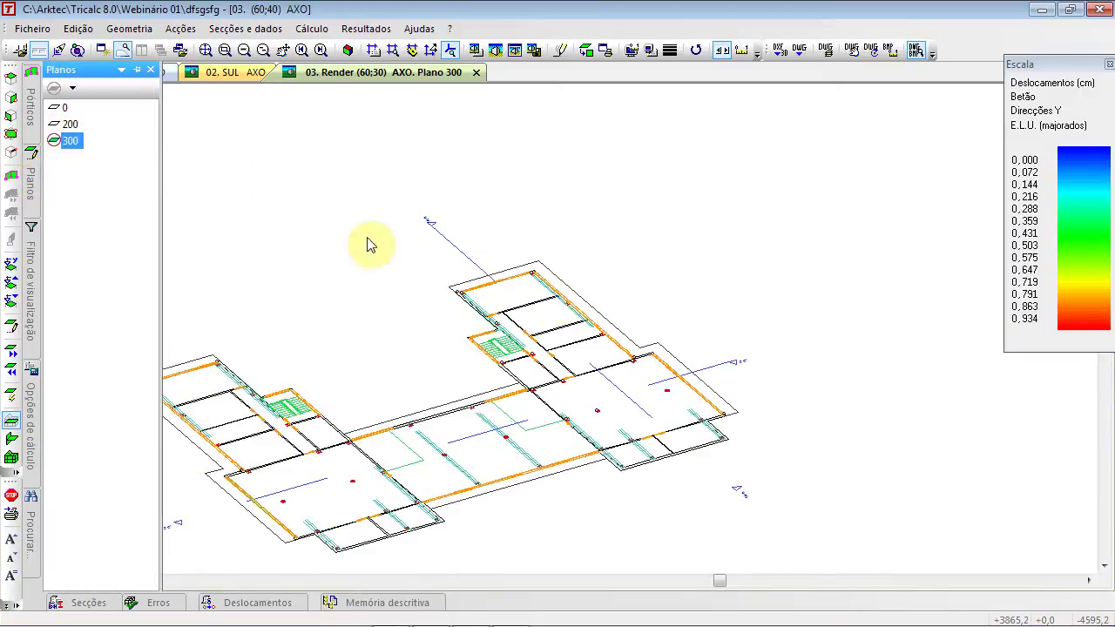
scroll(521, 261, "up", 2)
scroll(521, 260, "up", 3)
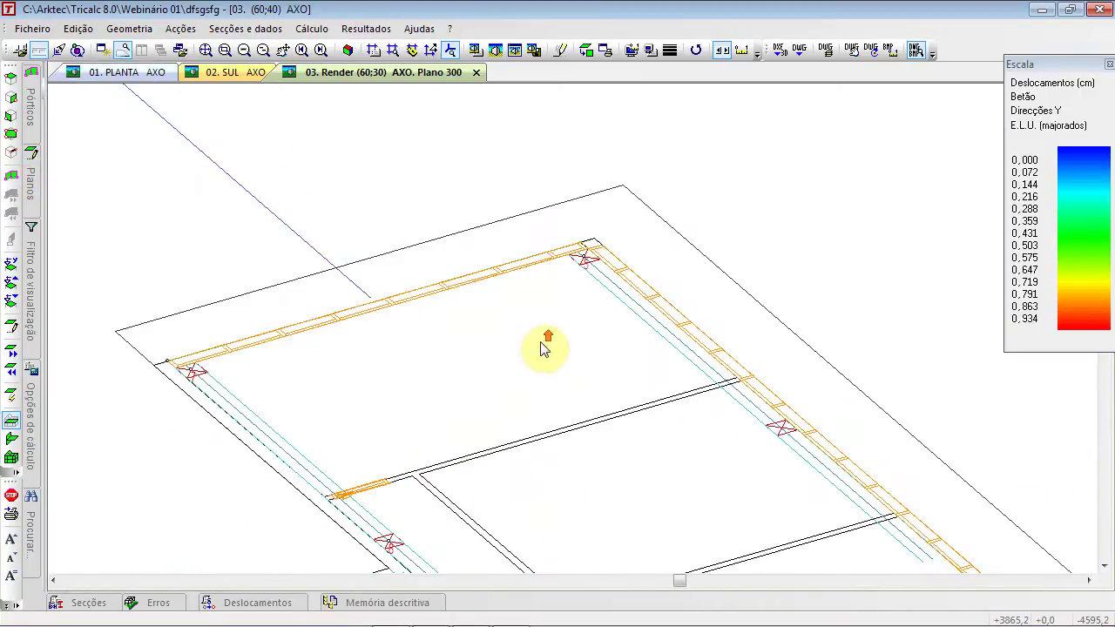
scroll(548, 339, "up", 1)
scroll(599, 240, "down", 4)
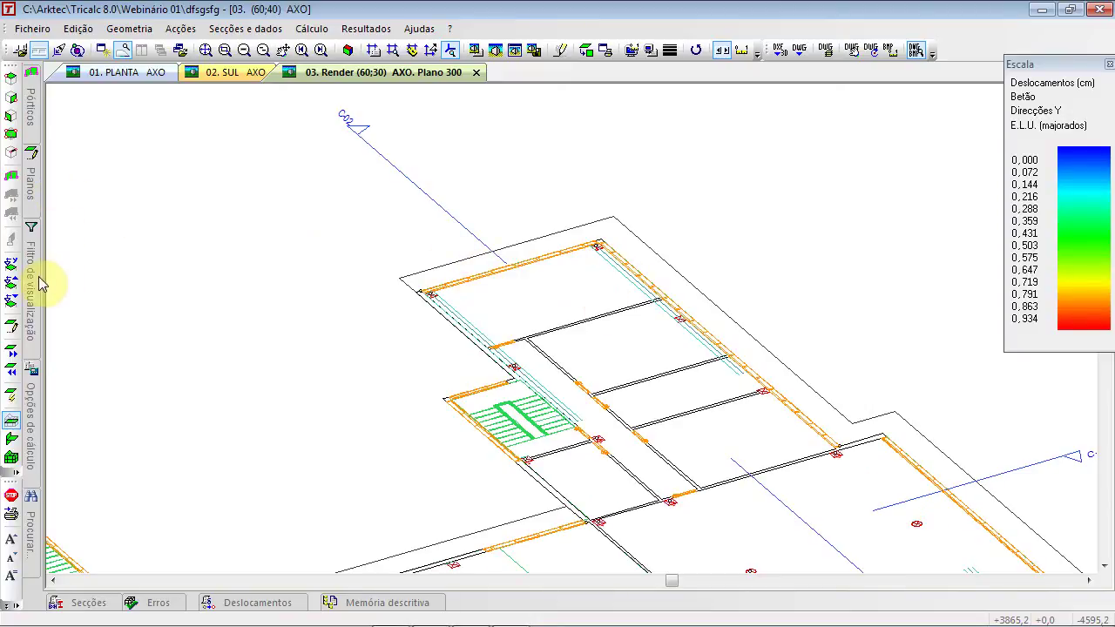
Try toggling the display of columns below the active plane in the visibility filter
mouse_move(40, 284)
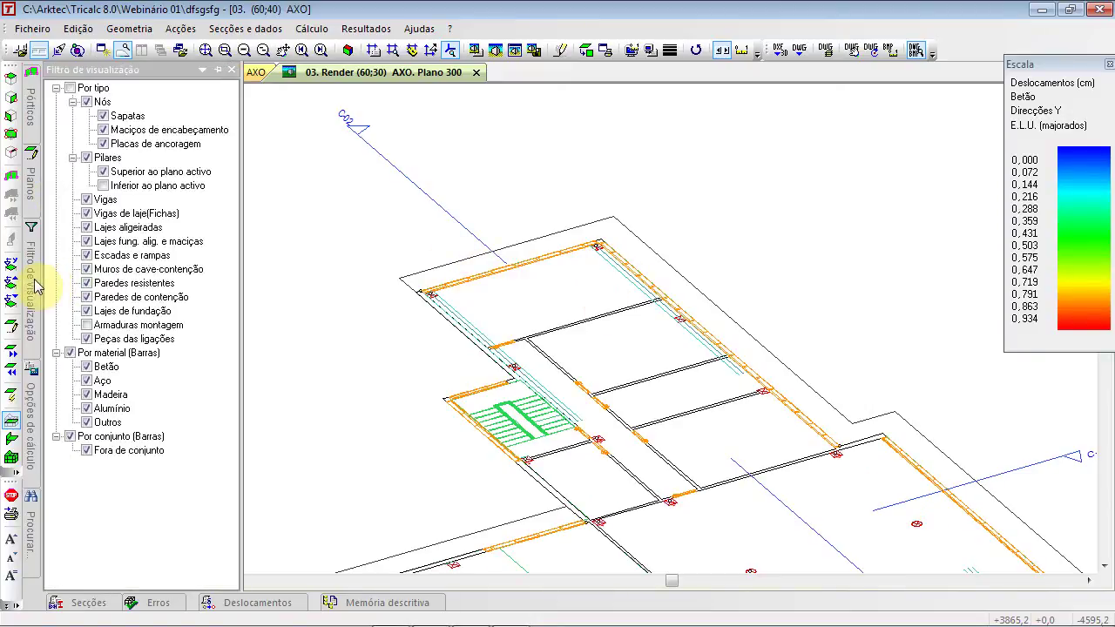
left_click(102, 187)
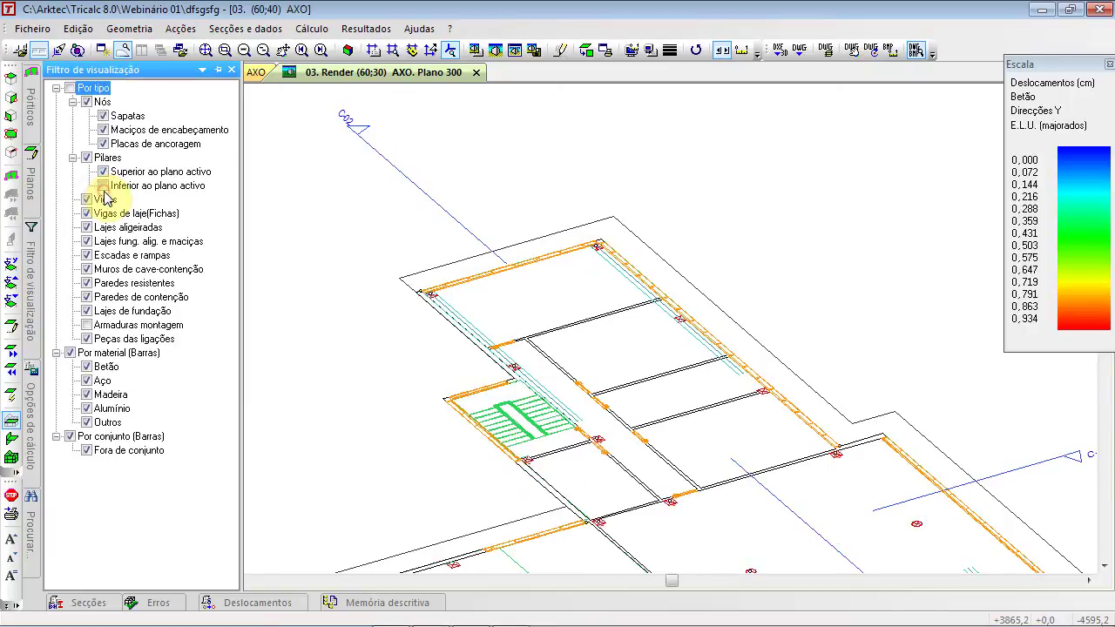
left_click(104, 191)
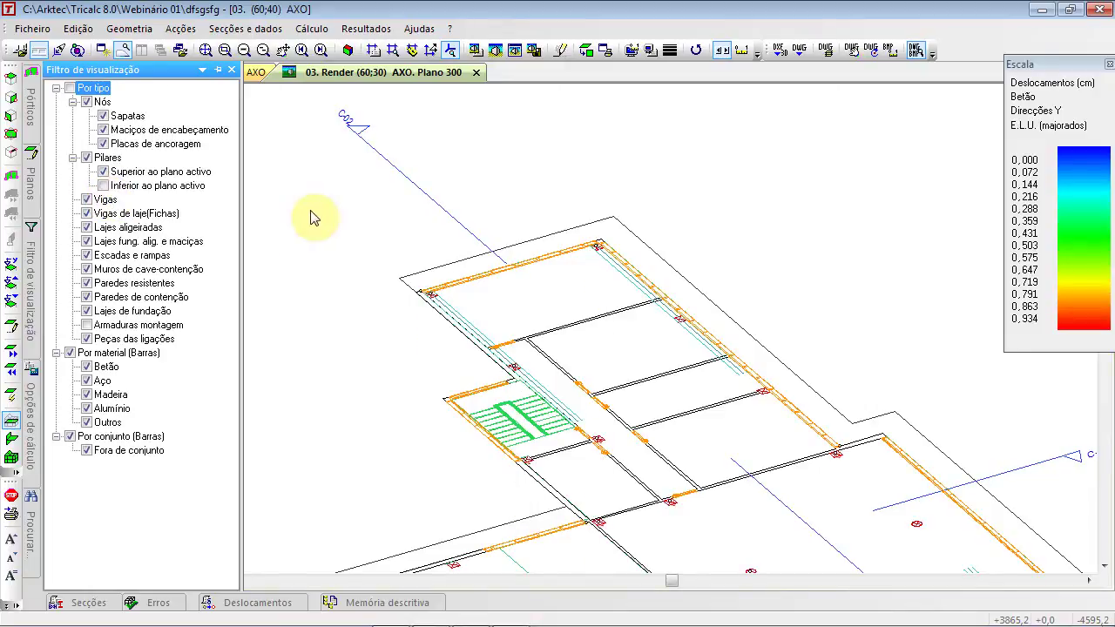
Turn multiple-plane mode back on and display plane 0 together with plane 300
mouse_move(24, 443)
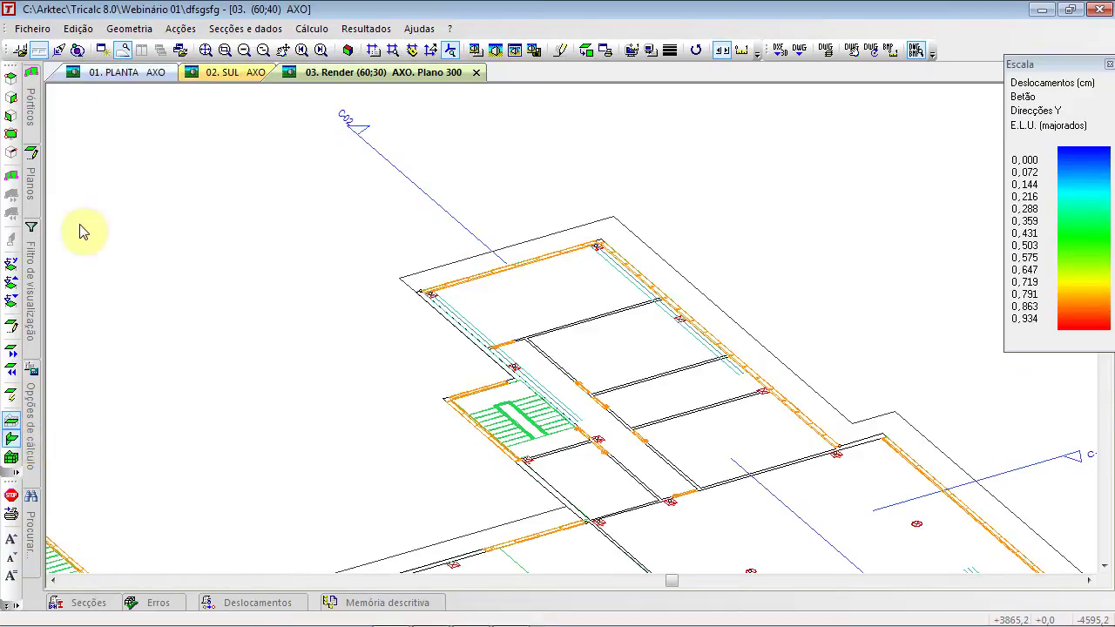
left_click(30, 190)
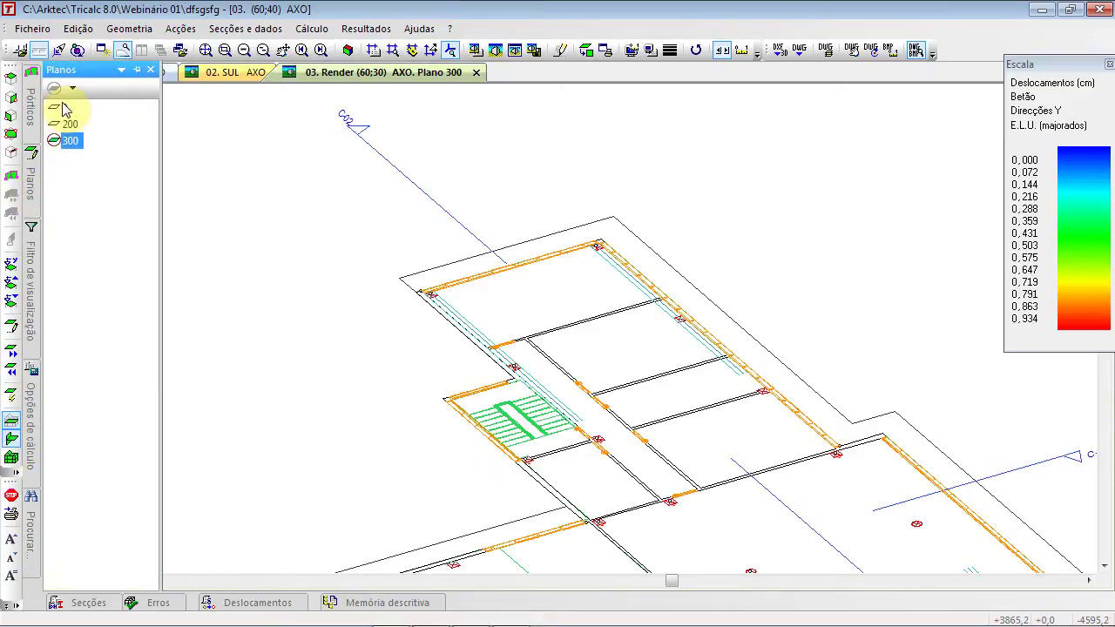
left_click(61, 108)
left_click(397, 302)
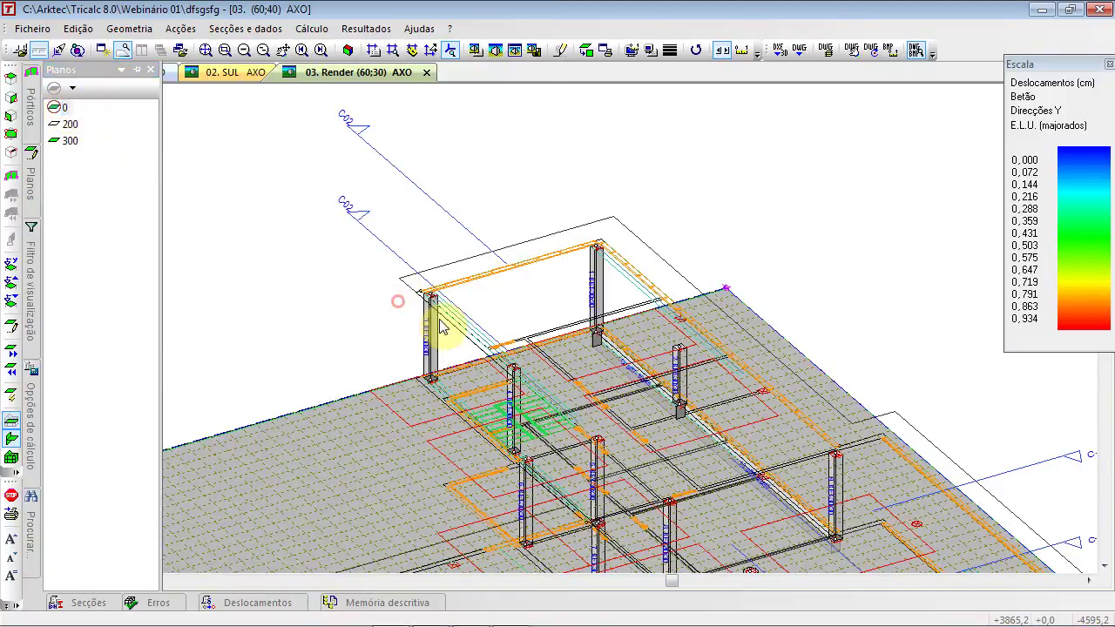
scroll(429, 375, "up", 5)
middle_click_drag(468, 200, 267, 343)
scroll(757, 454, "up", 2)
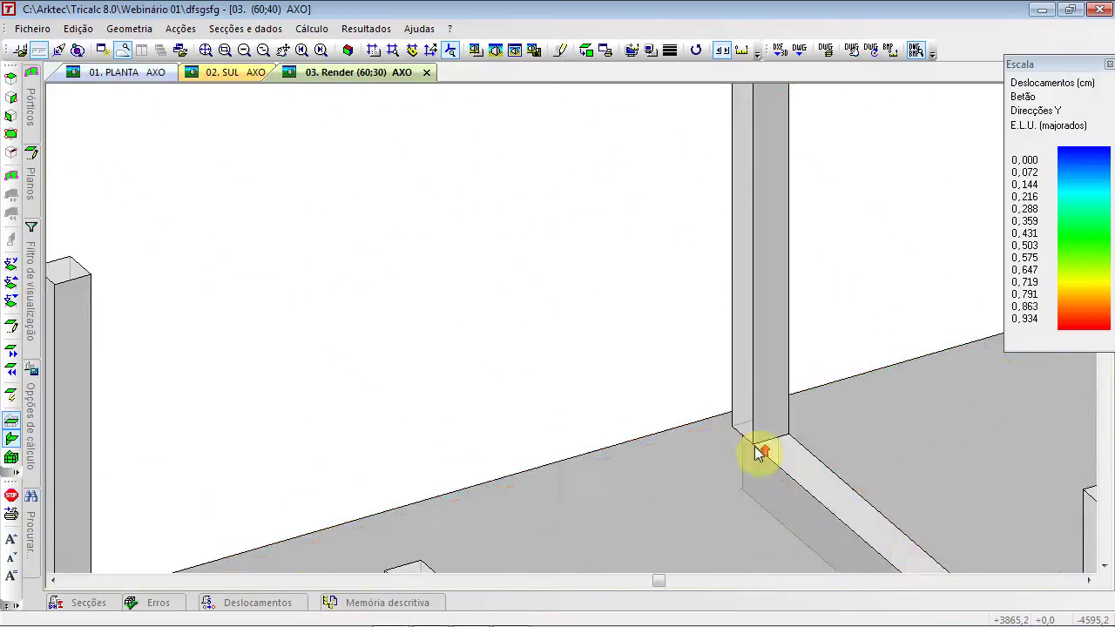
scroll(759, 441, "down", 3)
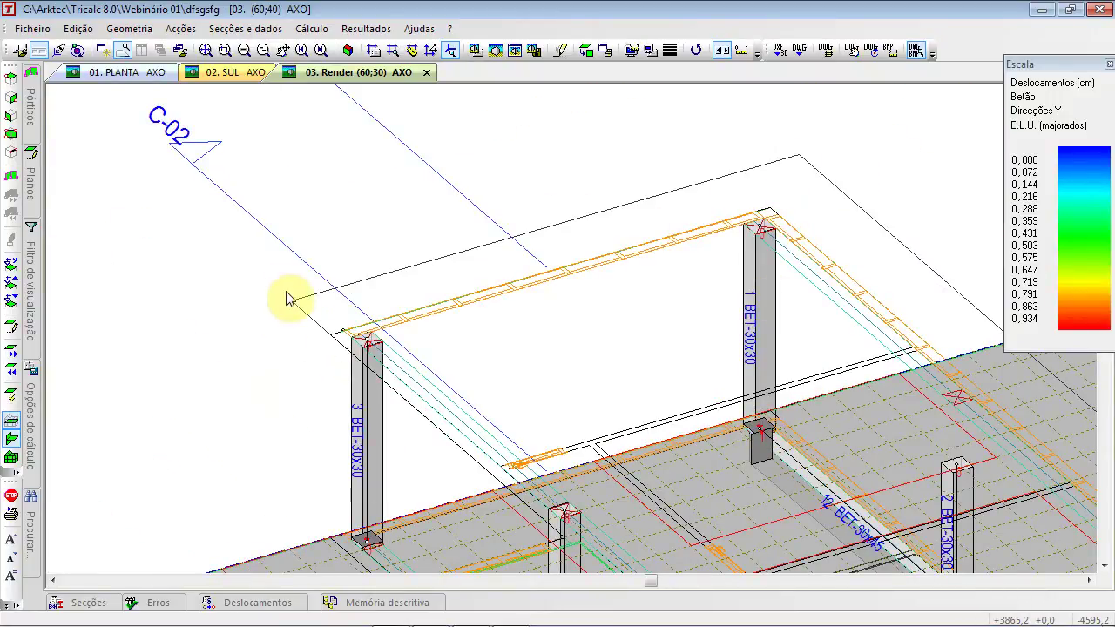
scroll(924, 319, "up", 3)
scroll(769, 392, "down", 4)
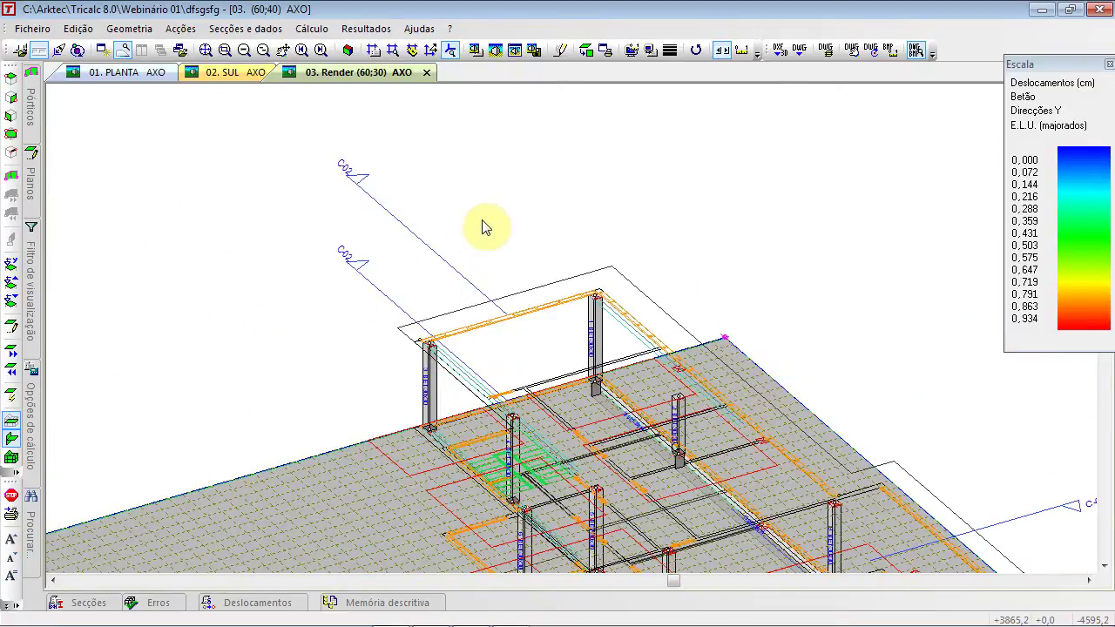
In a vertical elevation view, set up a node translation of Y = 300 cm with 4 copies, including bars, loads, sections and sets, and creating bars
middle_click_drag(528, 200, 468, 204)
right_click(409, 175)
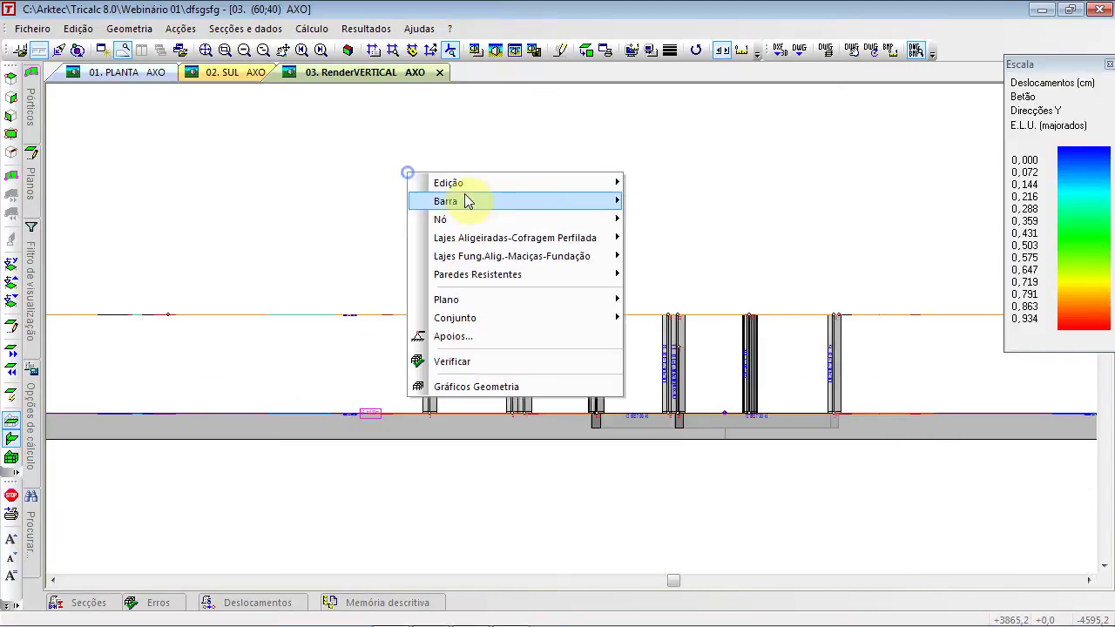
mouse_move(462, 220)
left_click(736, 308)
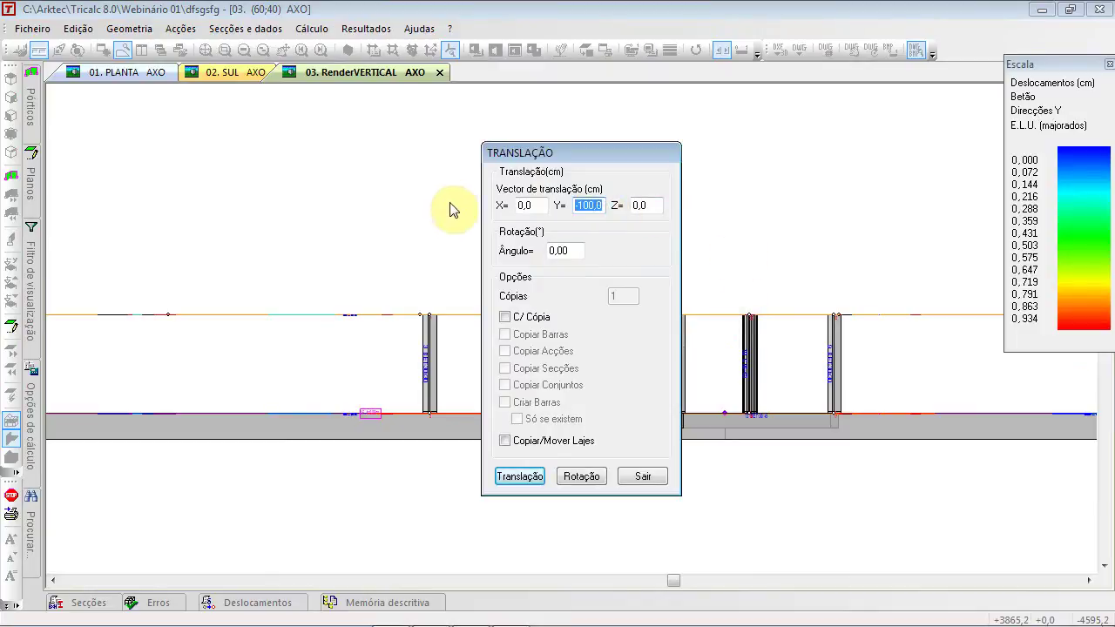
left_click(529, 317)
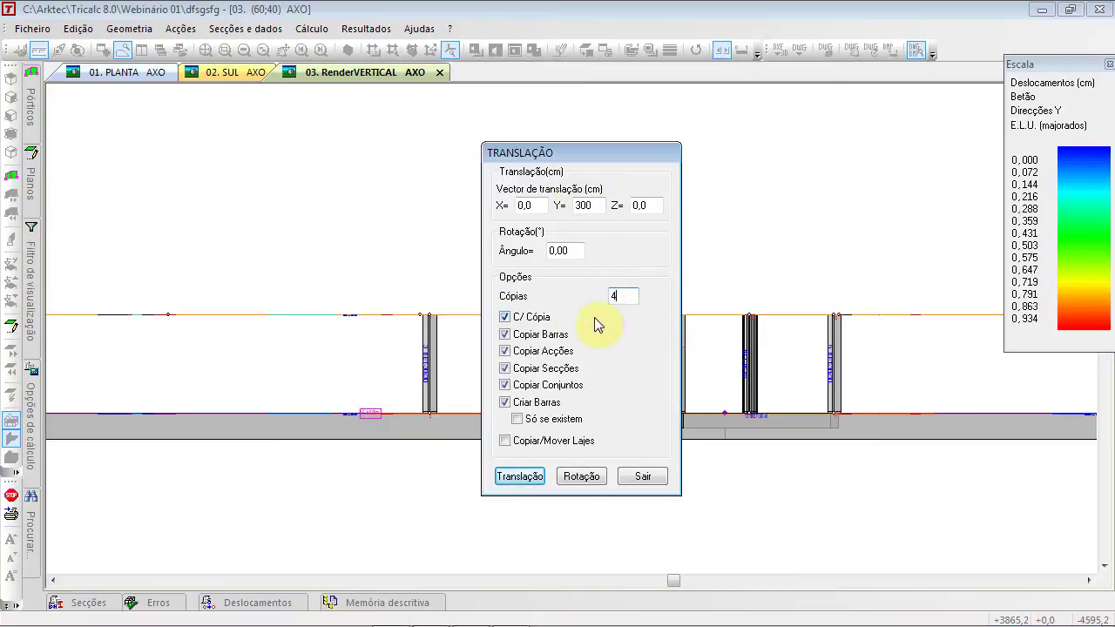
Apply the translation with copies to the columns' top nodes, and return to the axonometric view
left_click(520, 476)
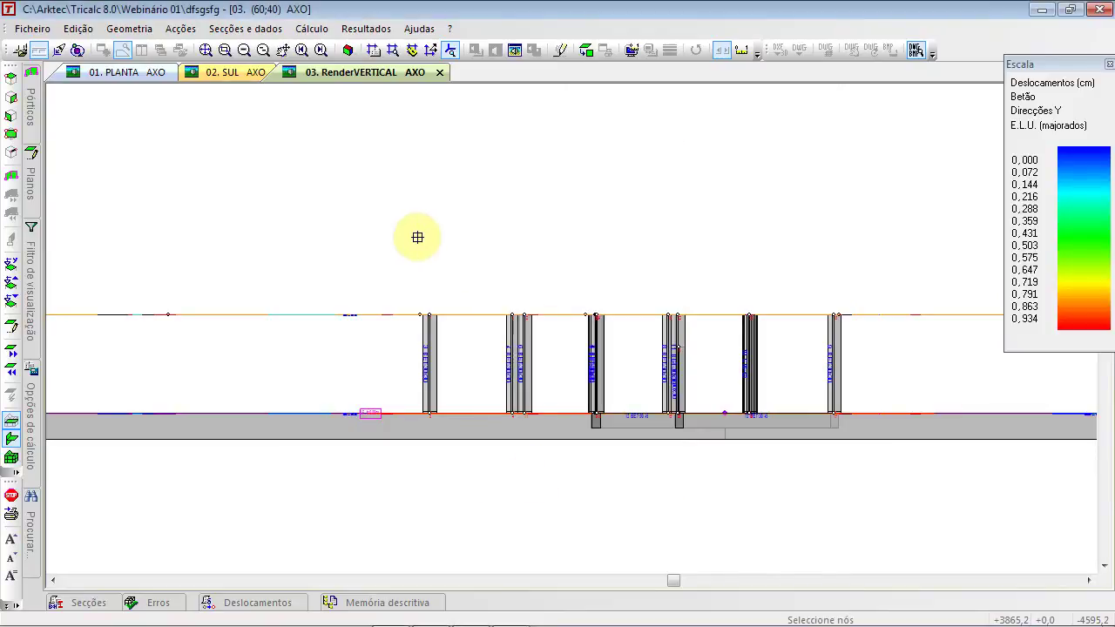
scroll(418, 240, "down", 2)
left_click_drag(410, 254, 730, 306)
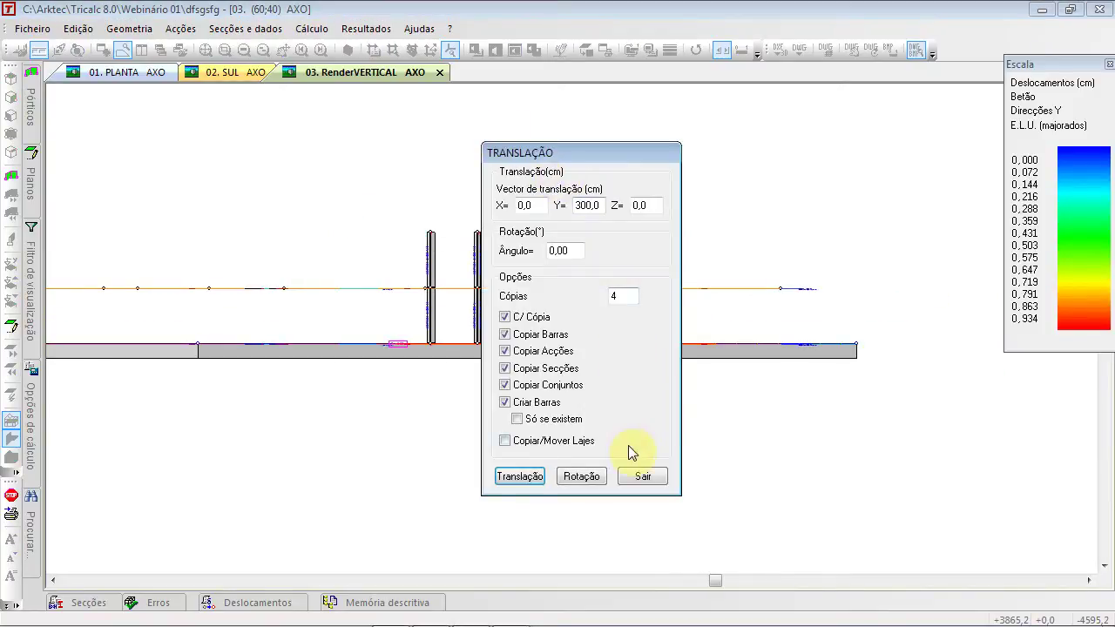
left_click(643, 477)
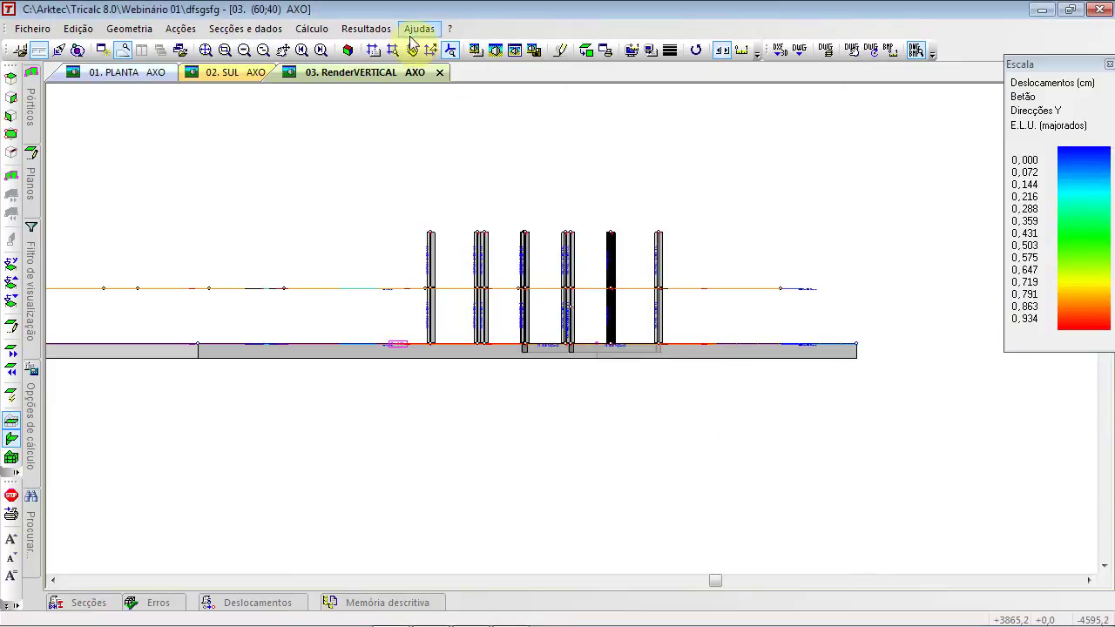
left_click(349, 50)
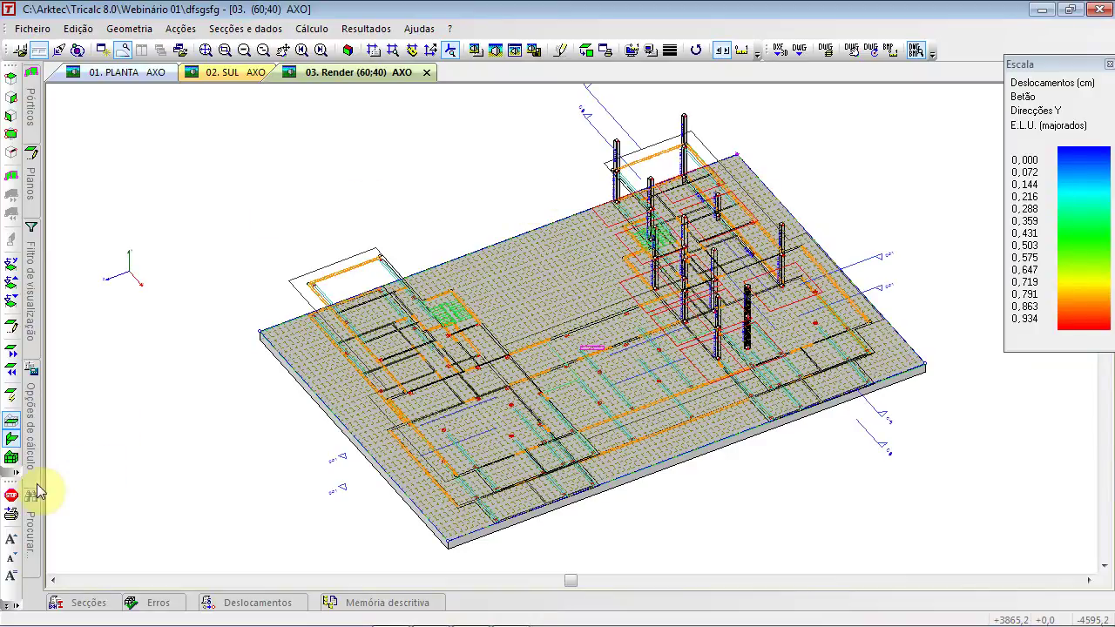
Display the whole structure instead of only the visible planes, and examine the columns copied to the upper floors
left_click(11, 466)
middle_click_drag(602, 366, 631, 309)
scroll(658, 252, "up", 3)
scroll(536, 213, "down", 2)
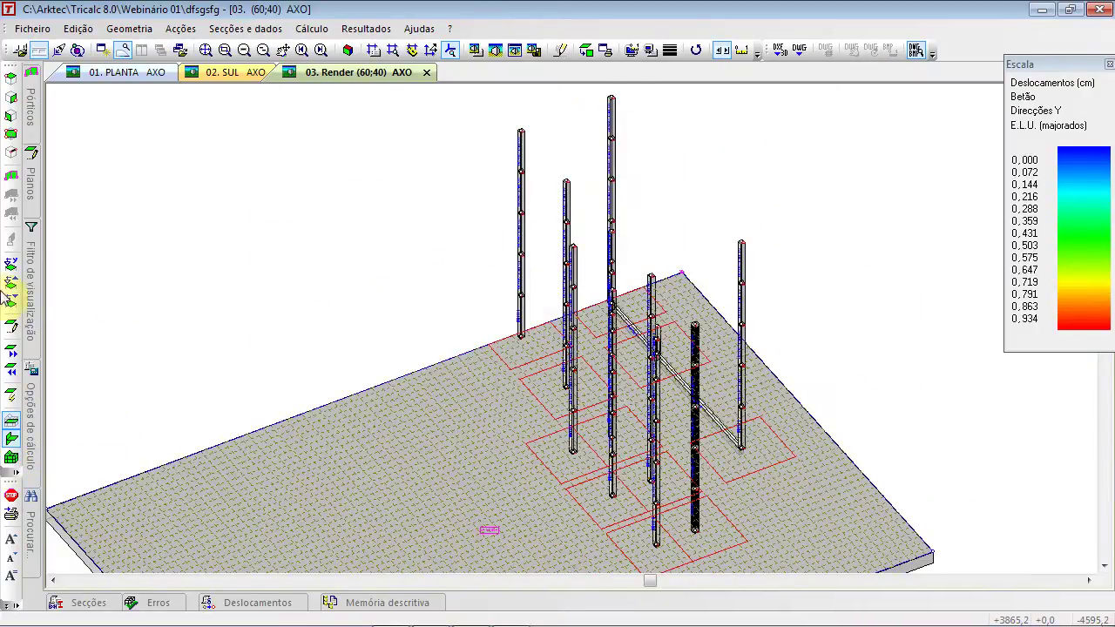
Display planes 0, 300 and 600 together and examine the columns against the floor drawings
left_click(38, 179)
left_click(66, 109)
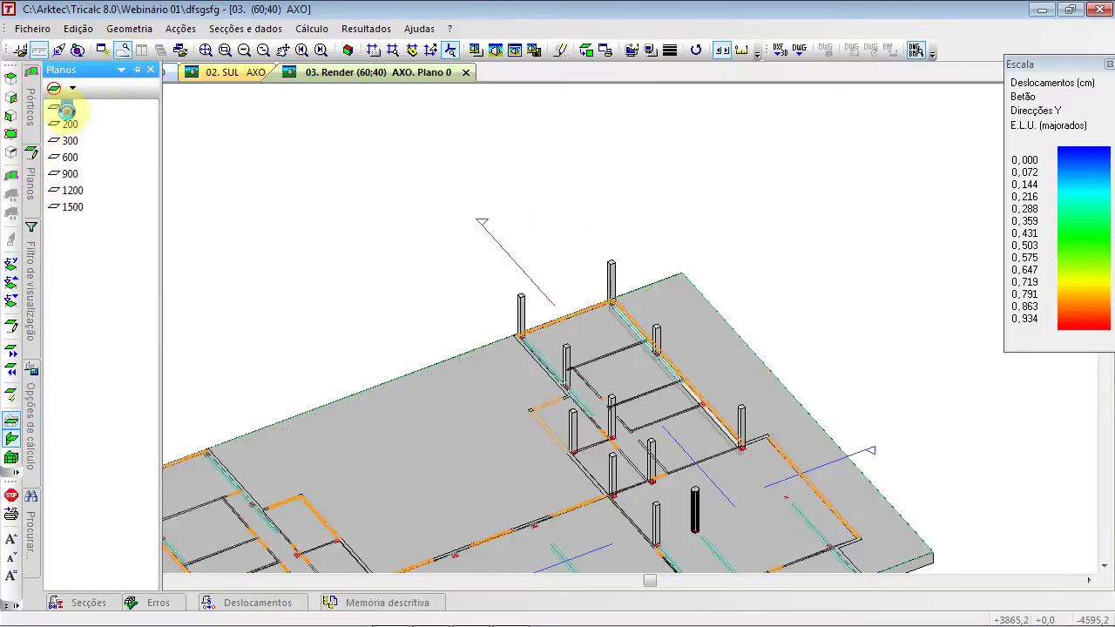
left_click(70, 142)
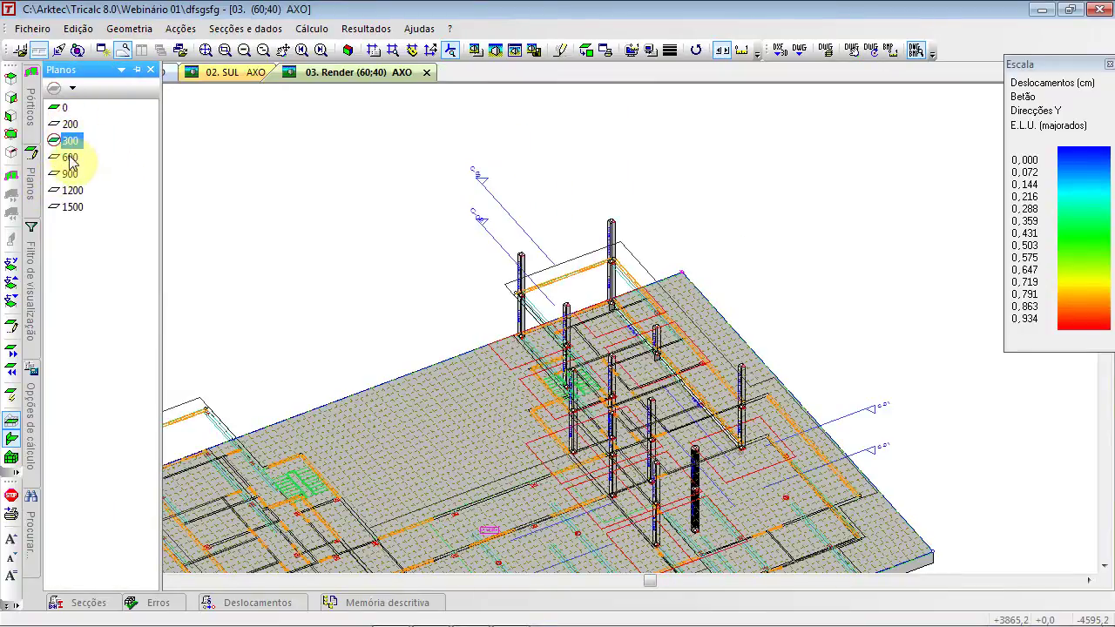
left_click(69, 157)
scroll(552, 269, "up", 3)
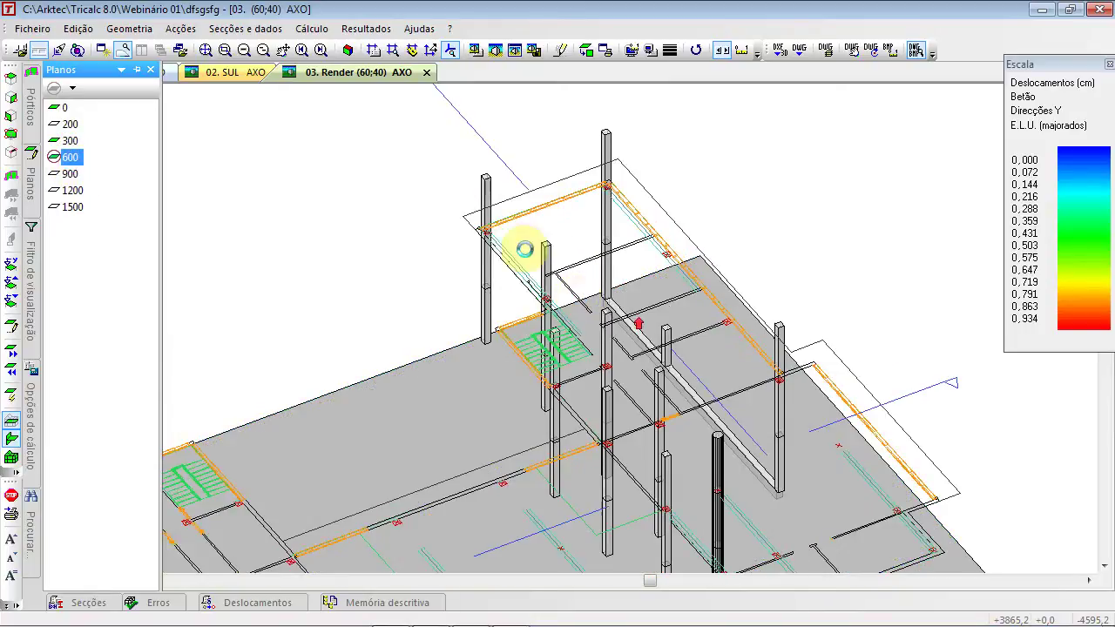
scroll(485, 236, "up", 2)
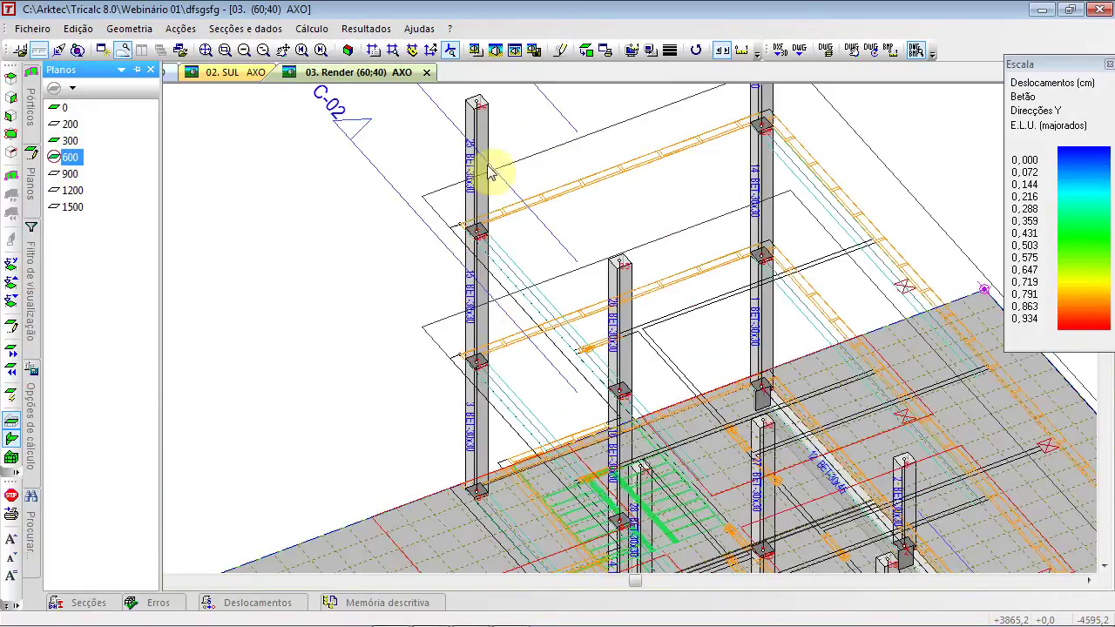
scroll(492, 321, "down", 5)
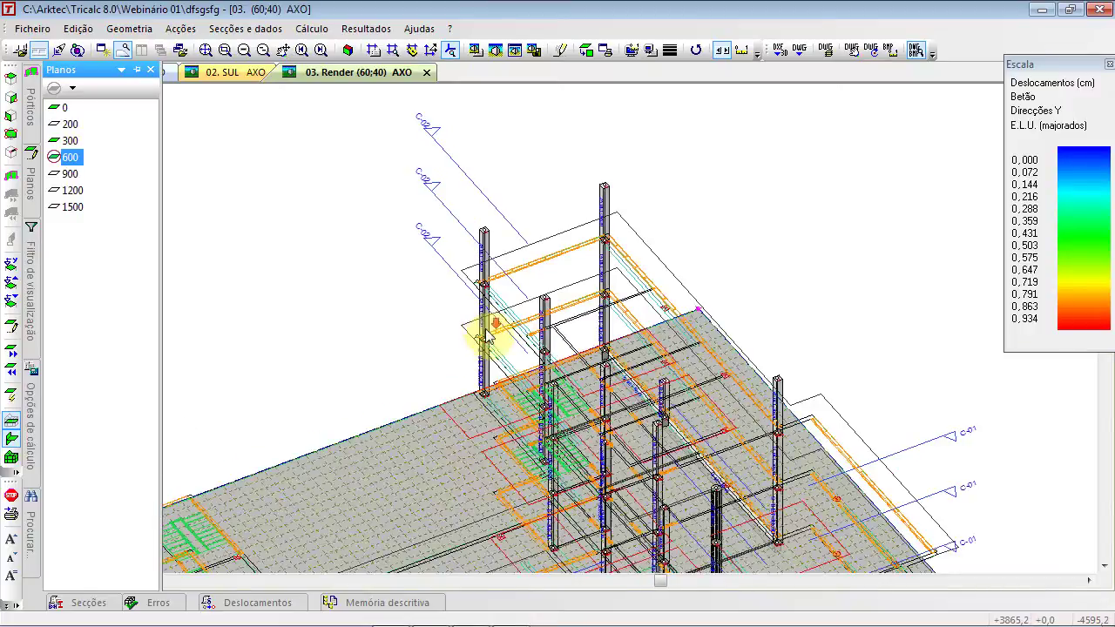
middle_click_drag(484, 328, 557, 235)
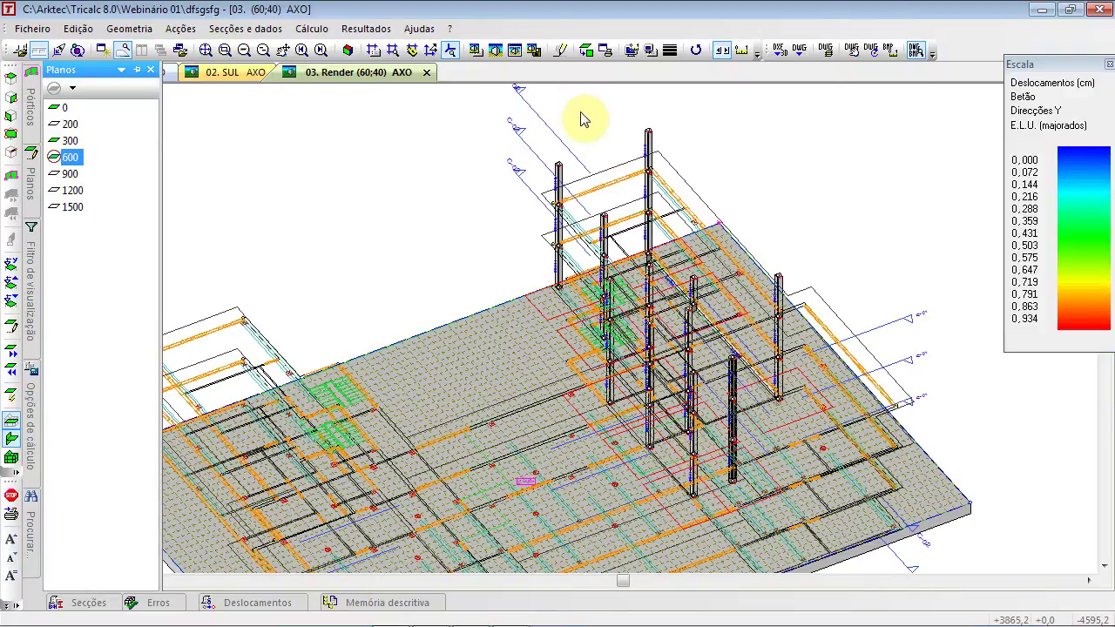
left_click(558, 329)
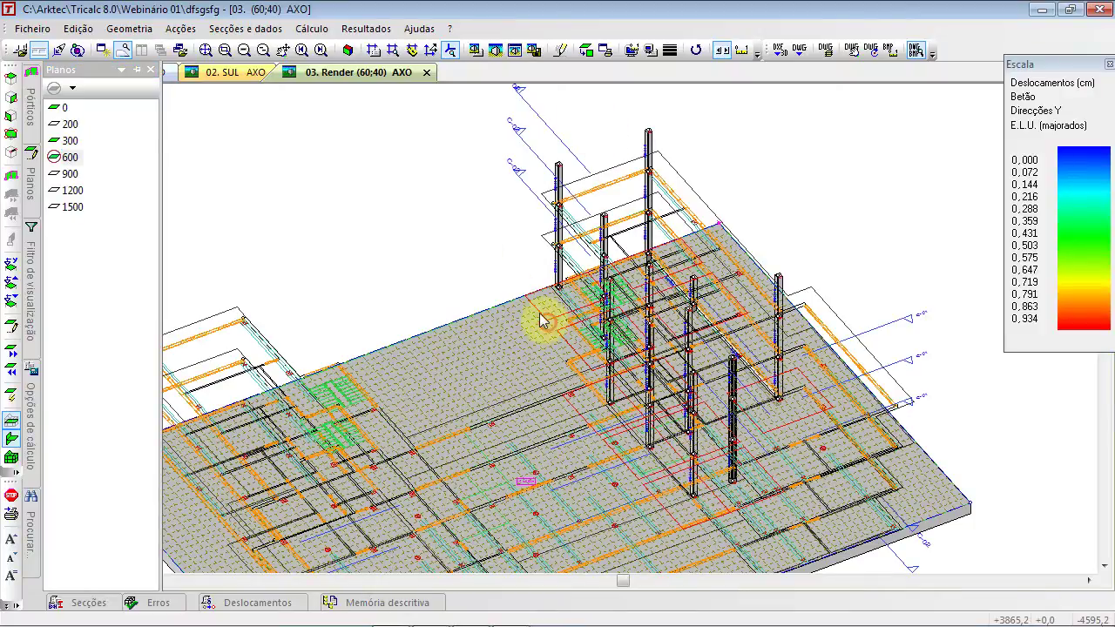
left_click(245, 29)
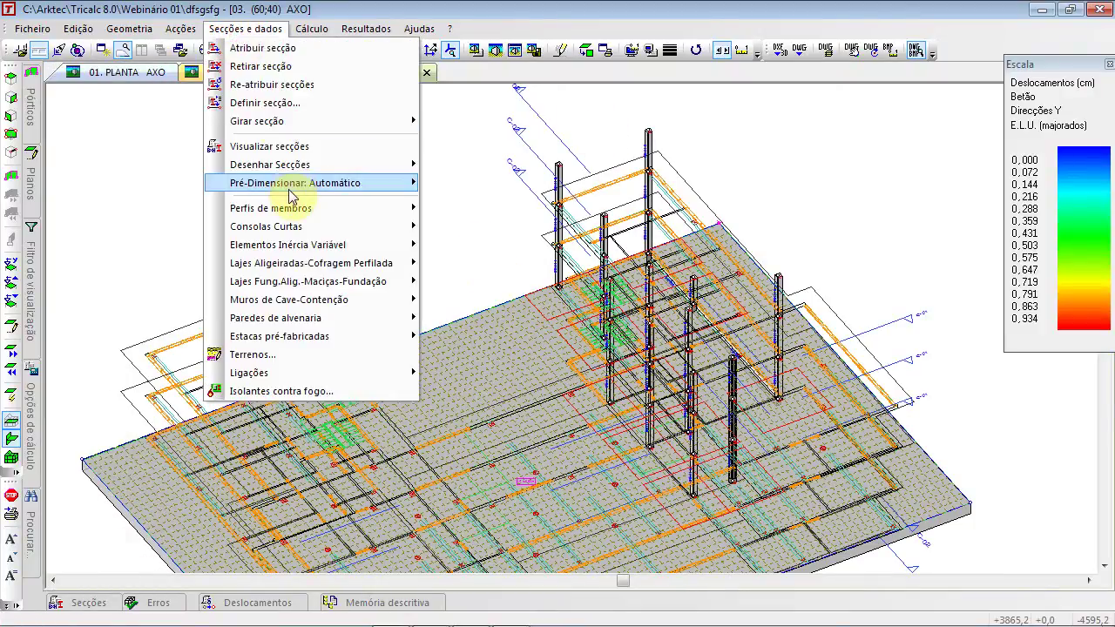
mouse_move(299, 191)
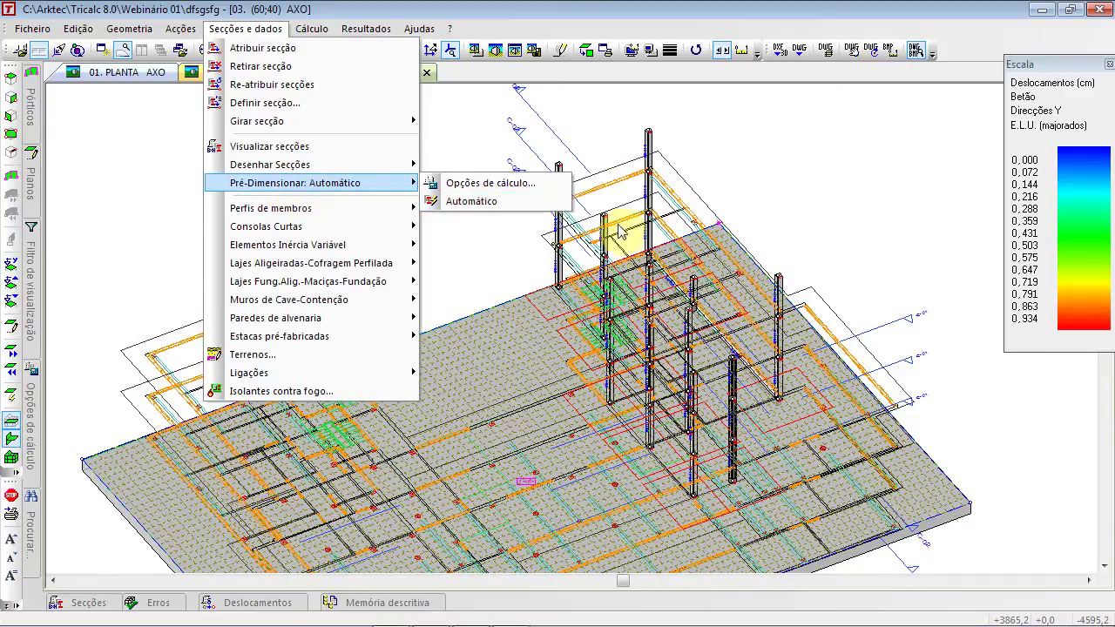
left_click(828, 211)
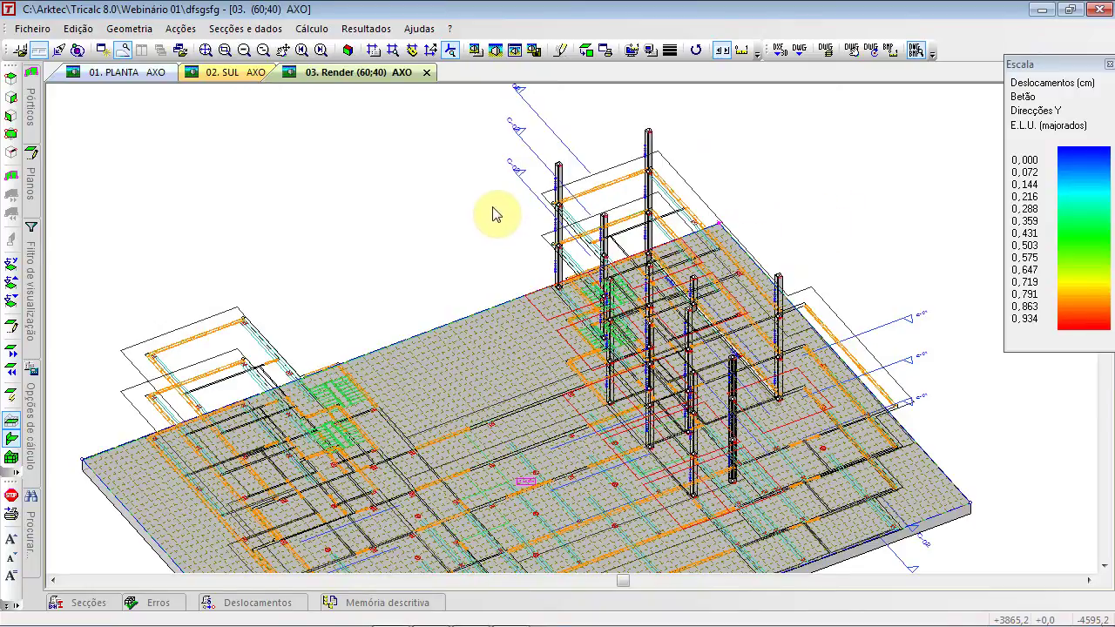
key("alt+Tab")
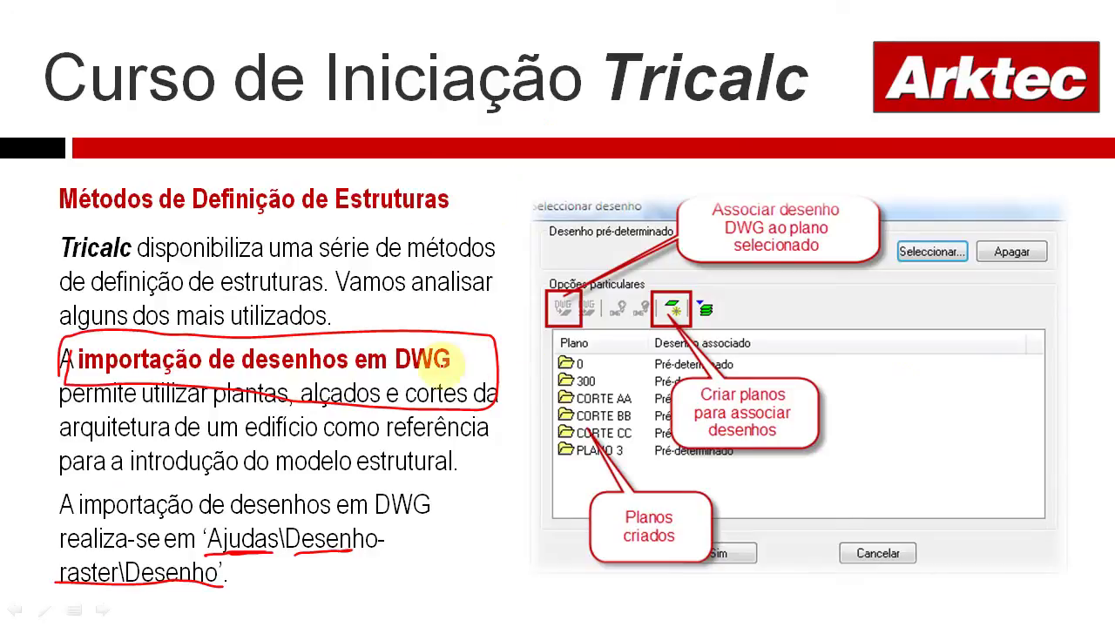
left_click_drag(408, 399, 470, 393)
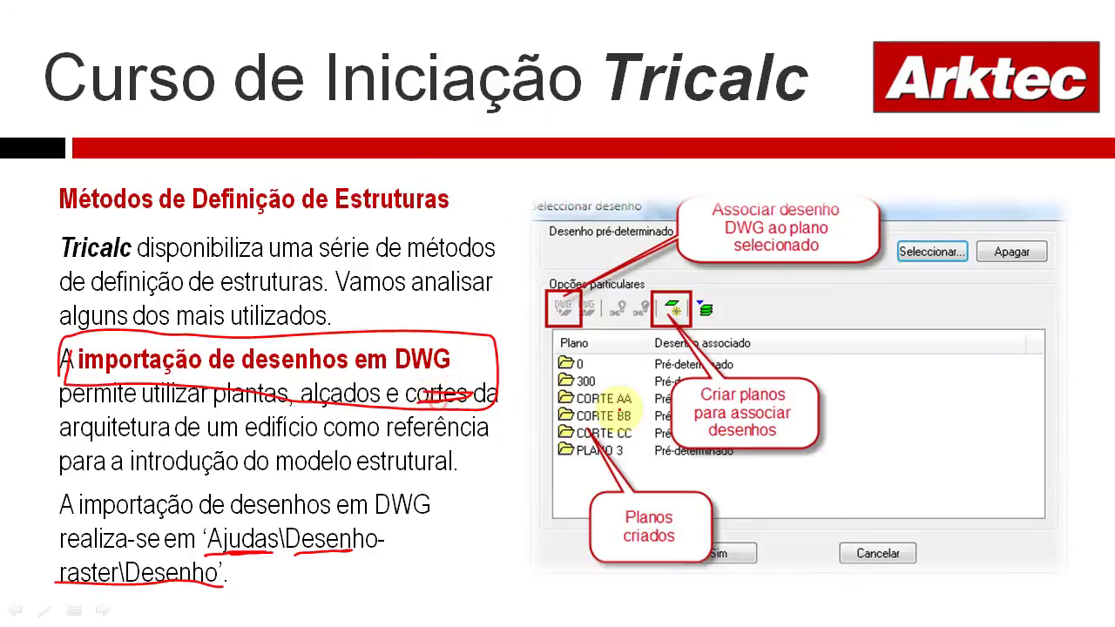
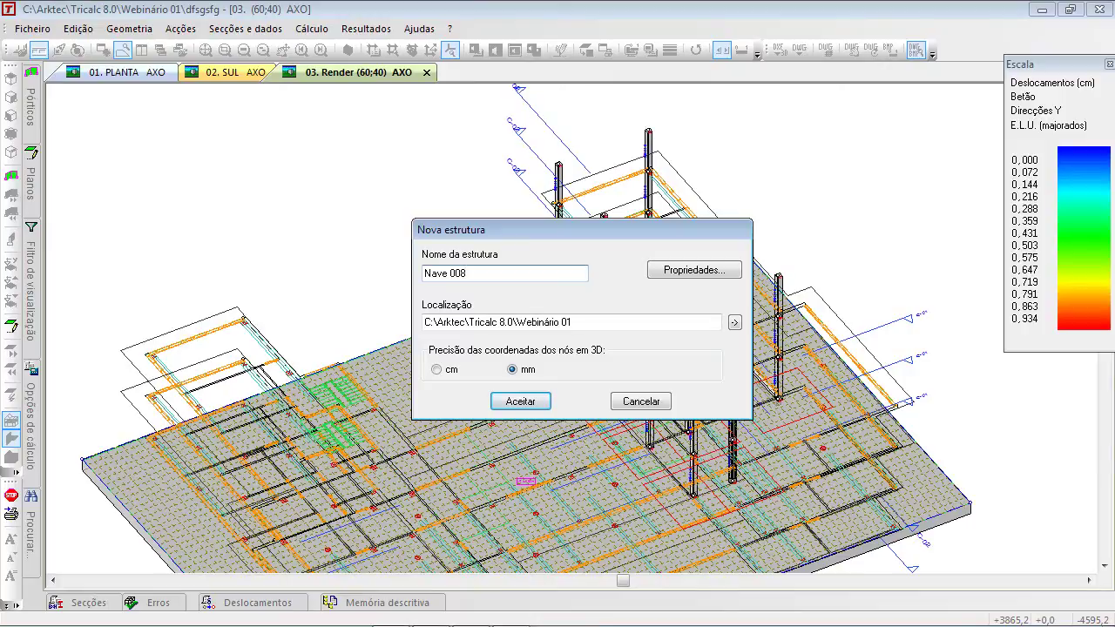
Create the new structure Nave 008 with mm node precision and start a hall of type "Nave com cobertura de duas águas"
left_click(528, 402)
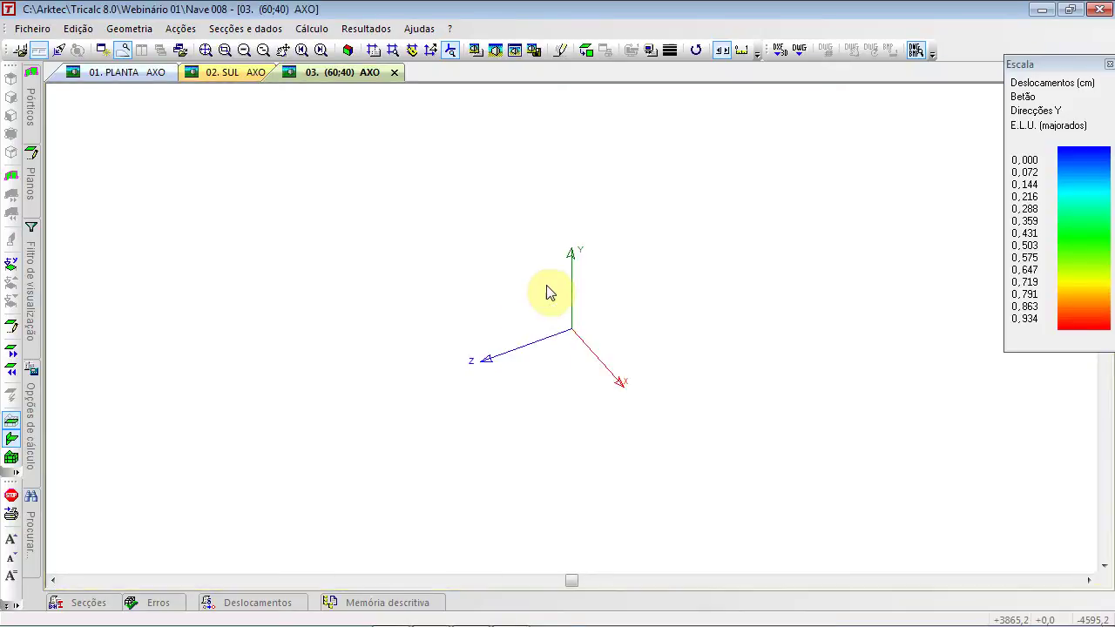
left_click(132, 30)
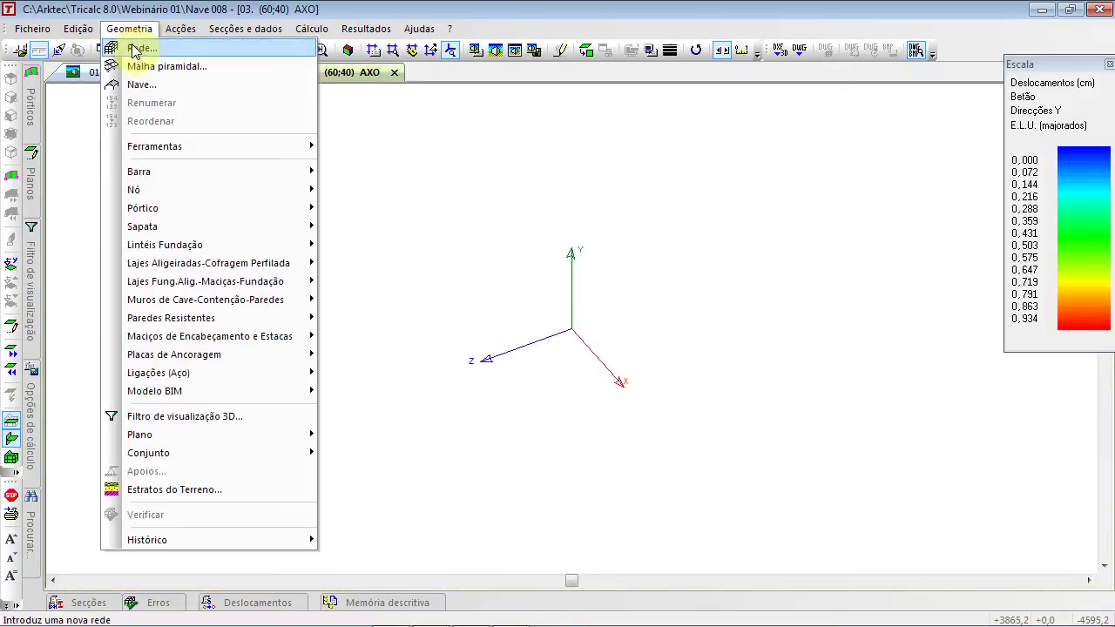
left_click(140, 84)
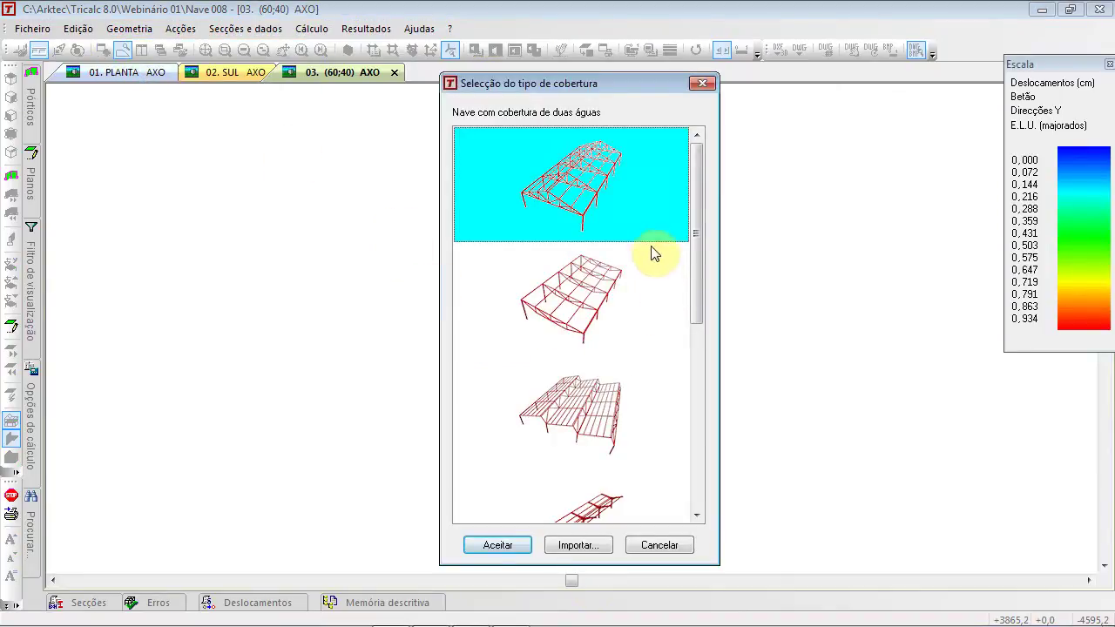
left_click_drag(697, 225, 677, 174)
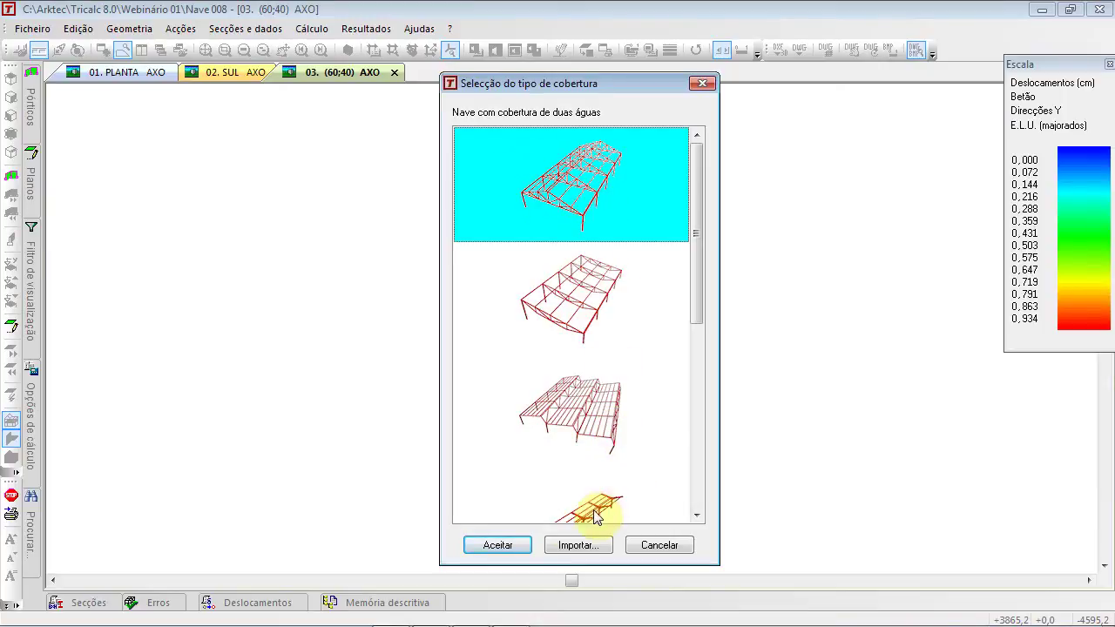
left_click(513, 546)
left_click(617, 70)
left_click_drag(568, 77, 568, 78)
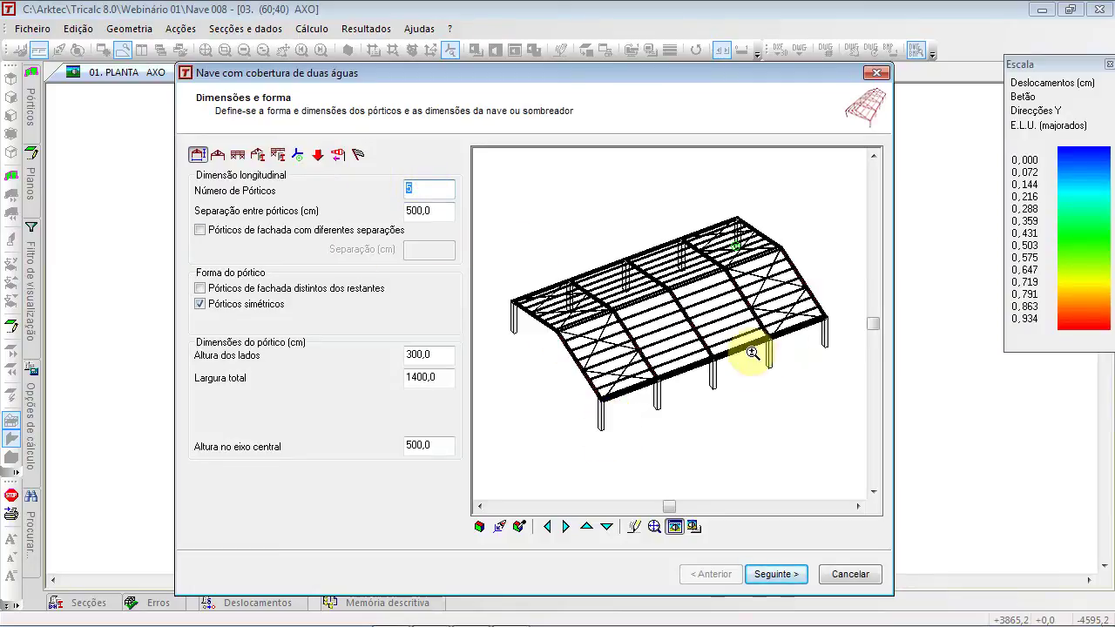
Set the hall's number of frames to 7 and inspect the spacing between frames in the preview
type("7")
left_click(726, 273)
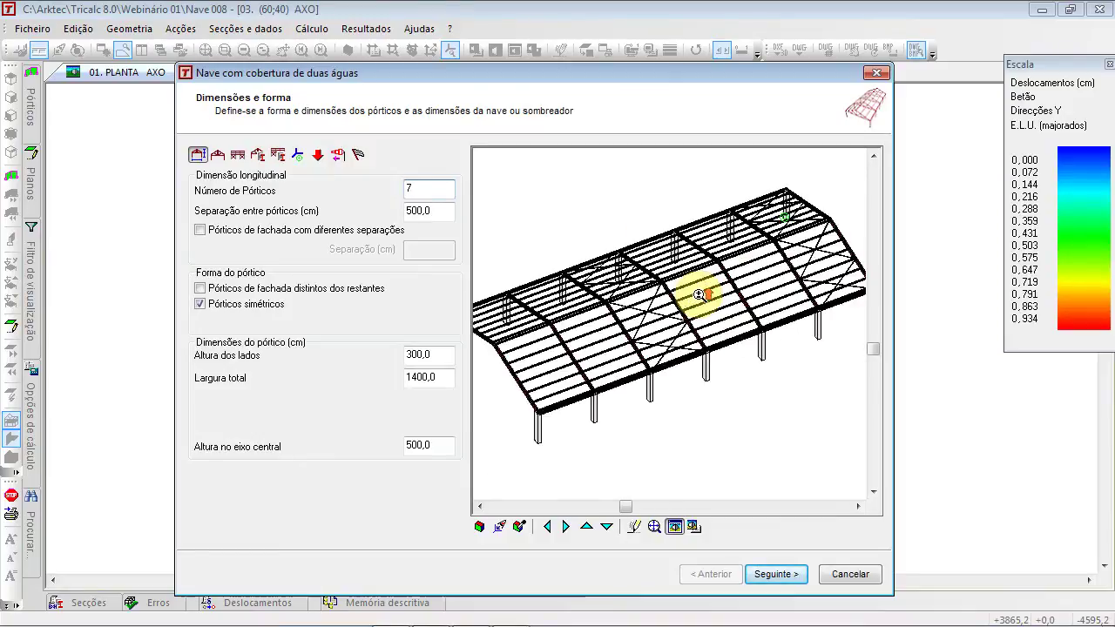
left_click(424, 211)
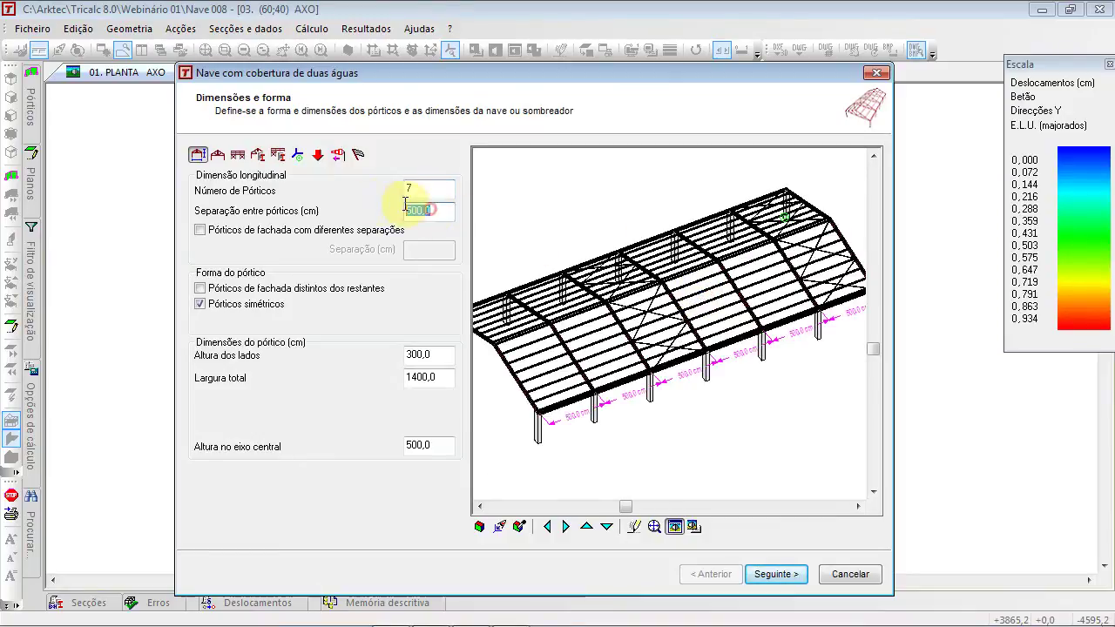
left_click(589, 375)
left_click(612, 378)
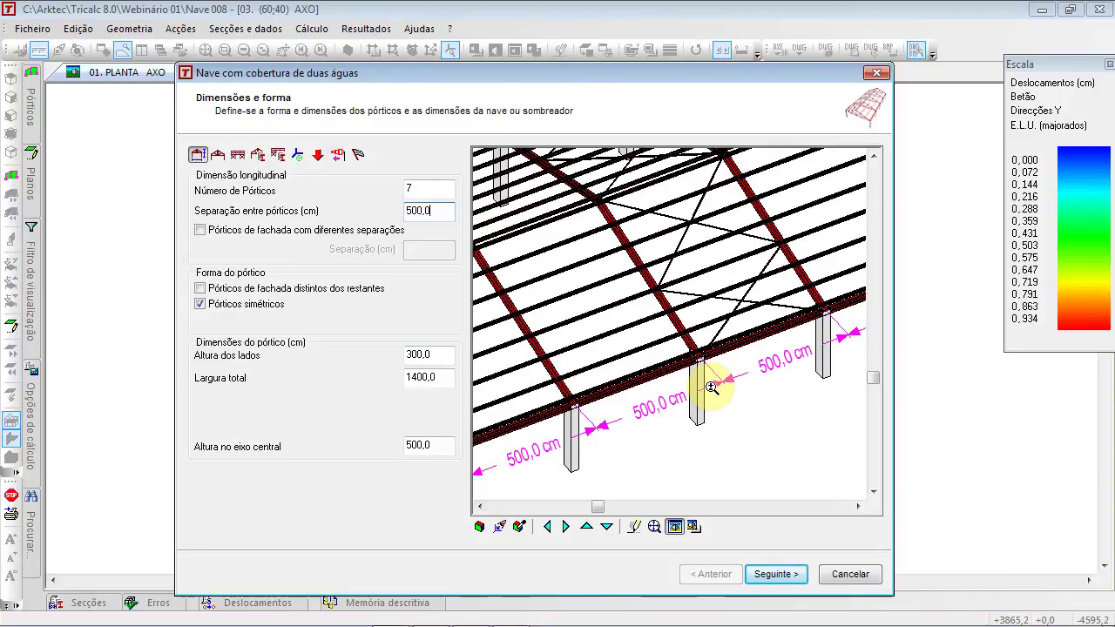
left_click(435, 207)
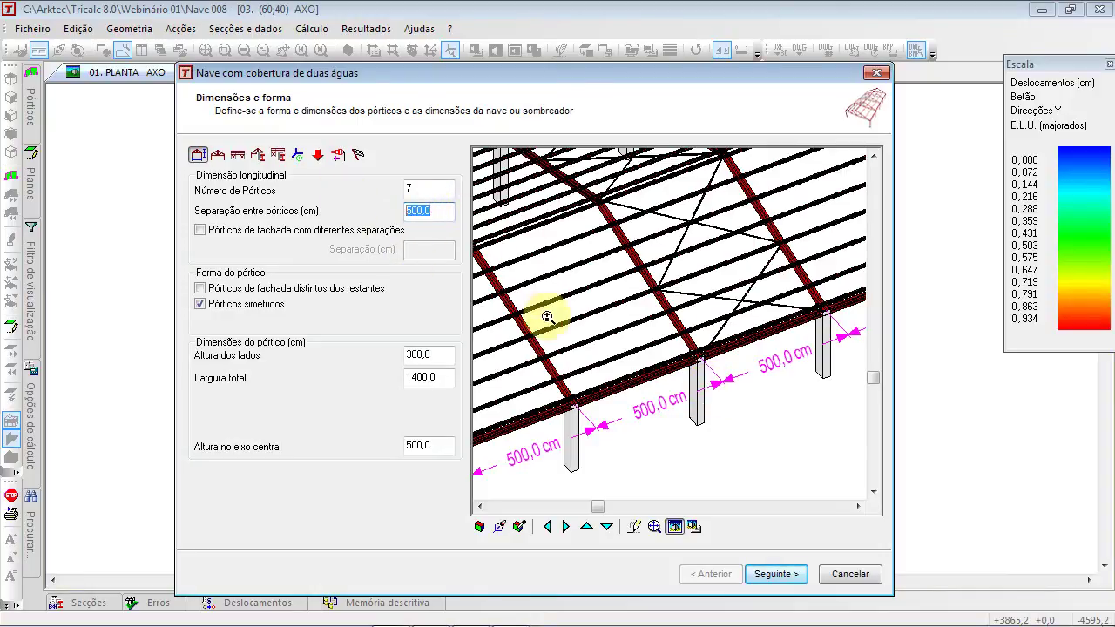
scroll(555, 324, "down", 3)
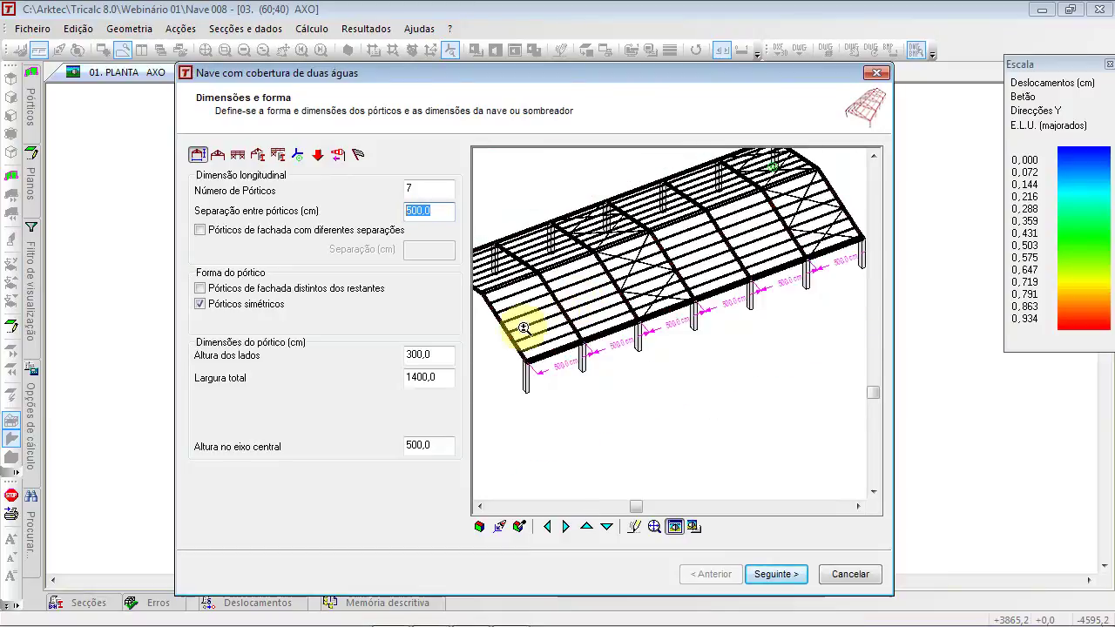
Give the façade frames a different separation of 250 cm and check it in the preview
left_click(325, 231)
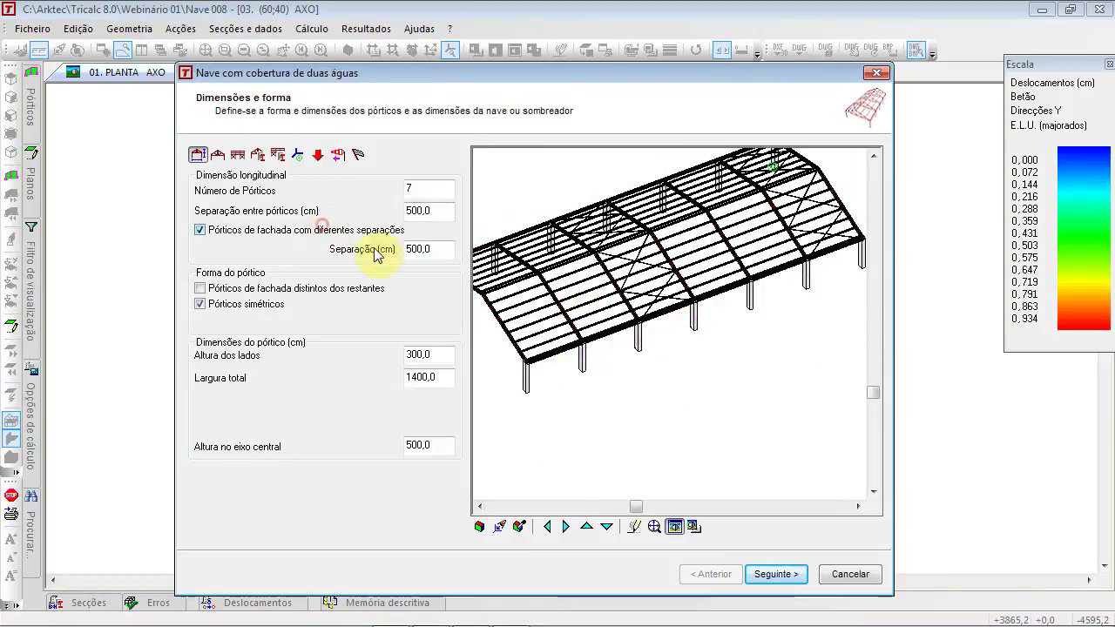
left_click(431, 248)
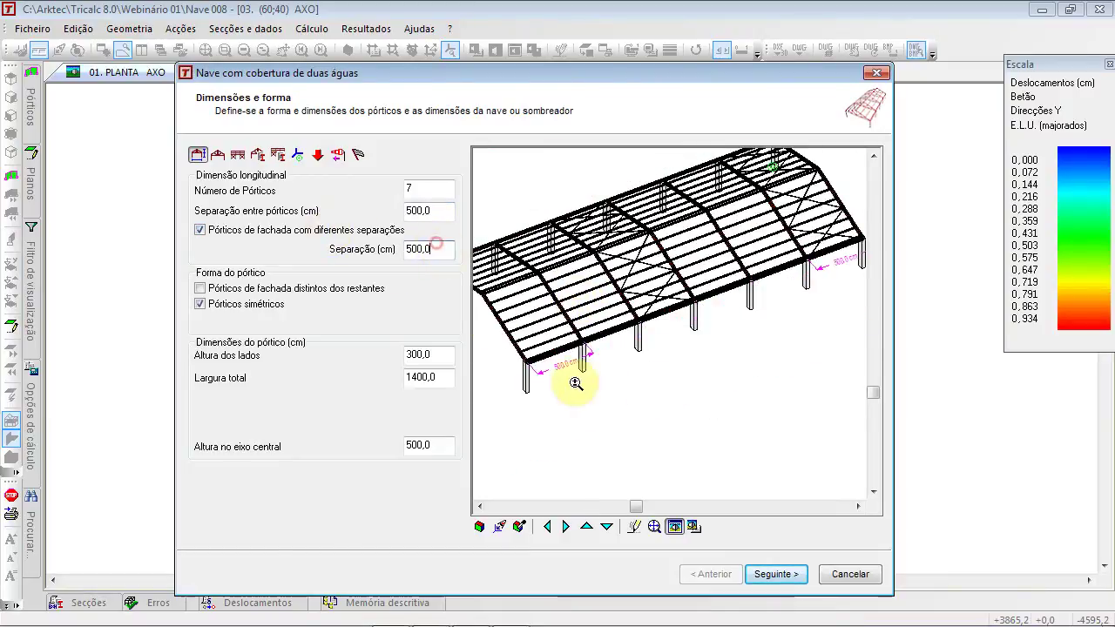
type("2")
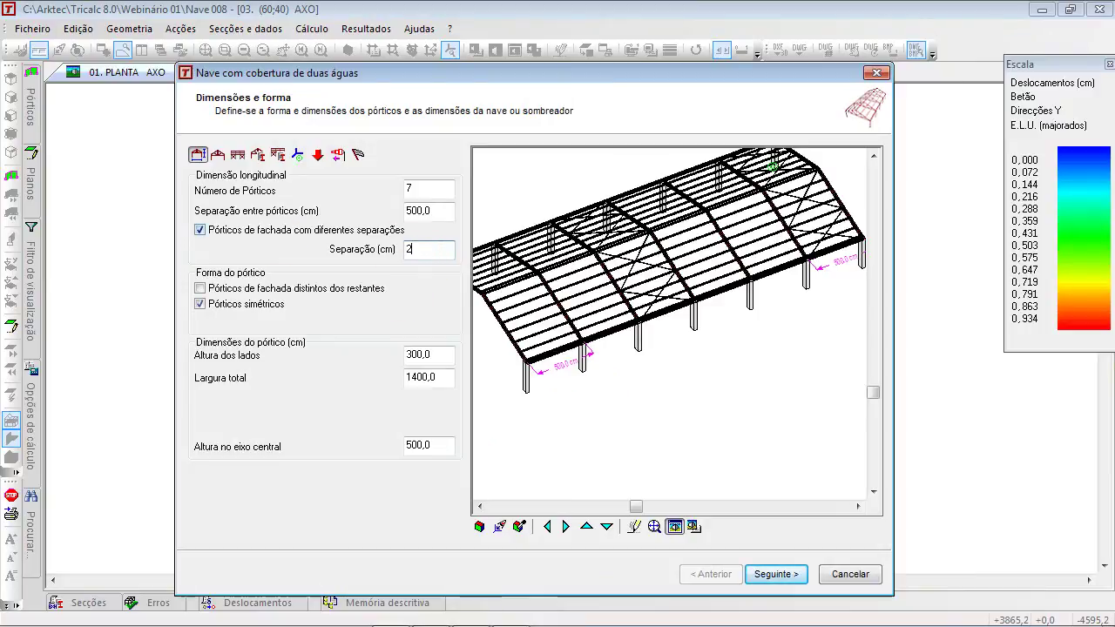
type("50")
scroll(610, 369, "up", 3)
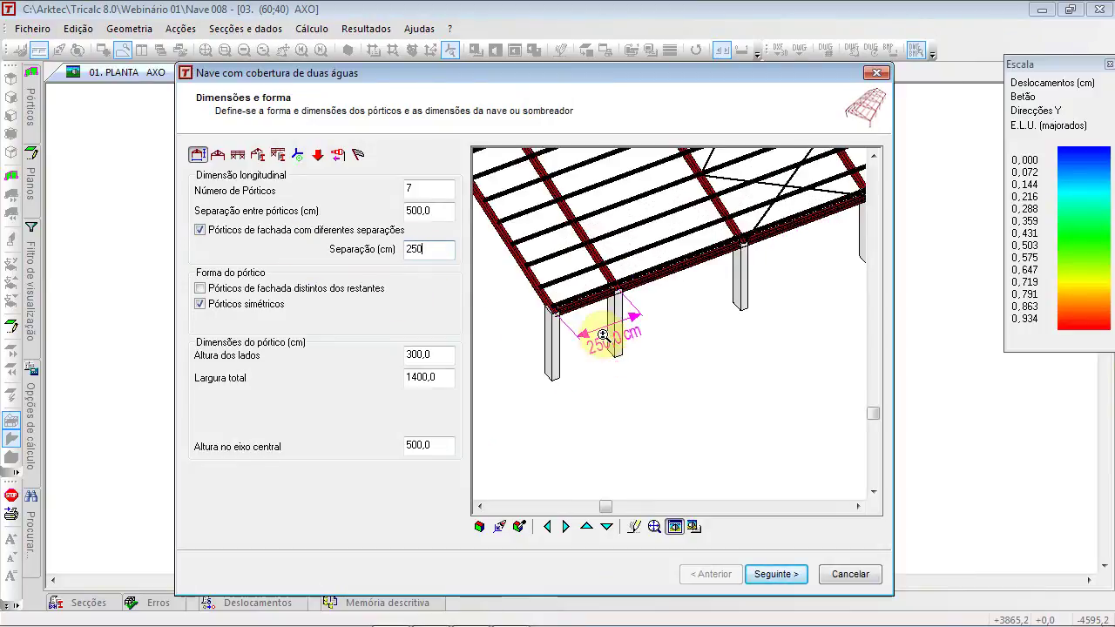
scroll(602, 335, "up", 2)
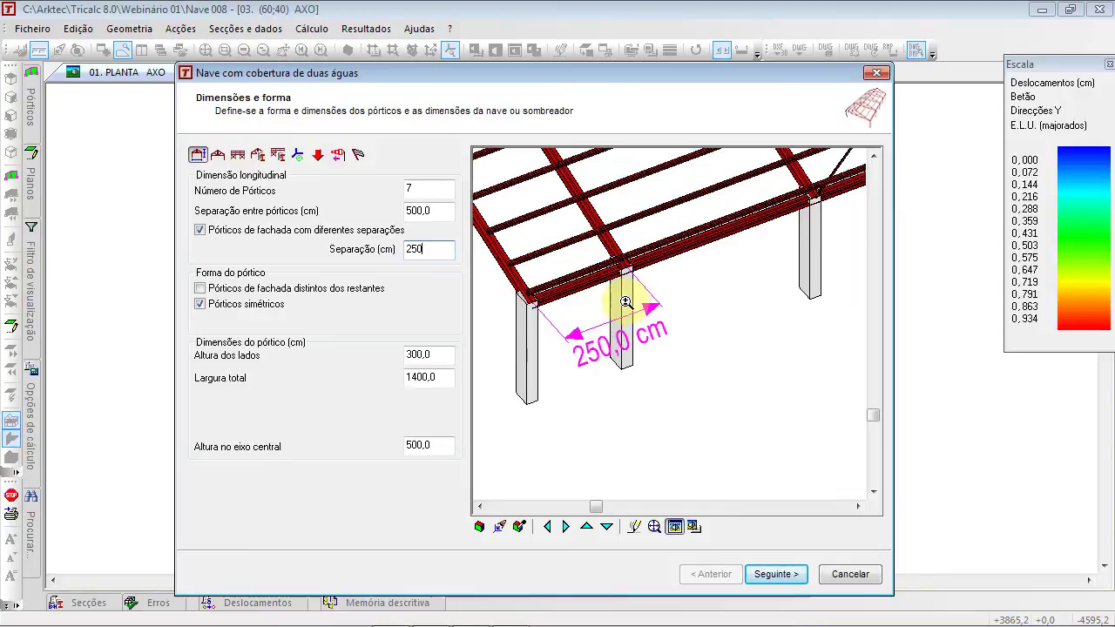
scroll(627, 301, "down", 3)
middle_click_drag(786, 262, 732, 392)
scroll(739, 314, "down", 2)
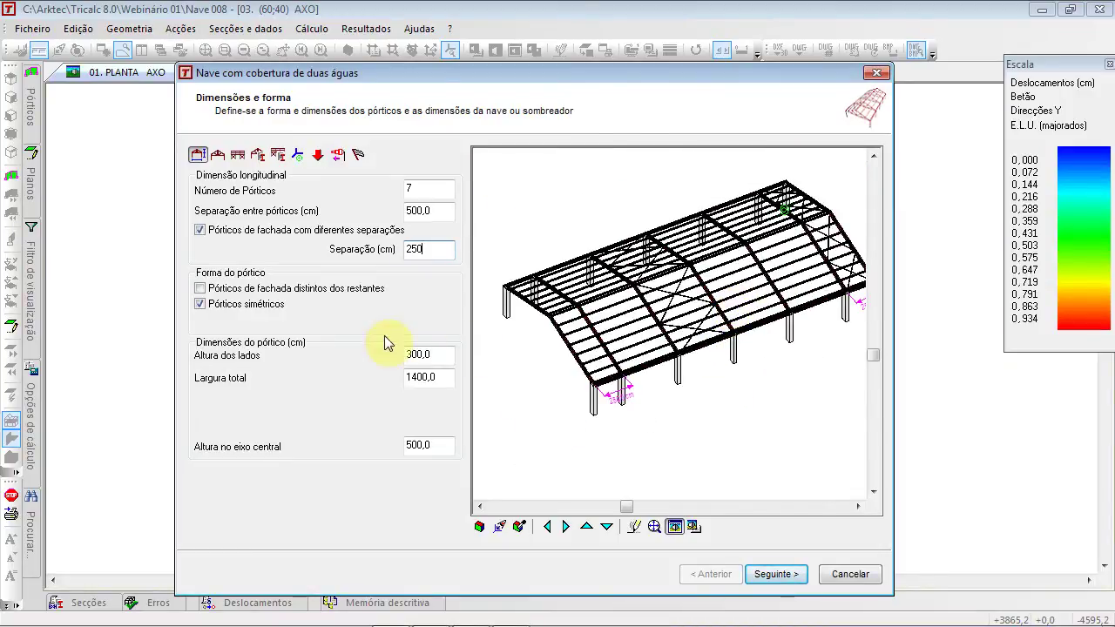
Try making the façade frames distinct from the remaining frames, and turn the option off again
left_click(287, 289)
scroll(526, 311, "up", 3)
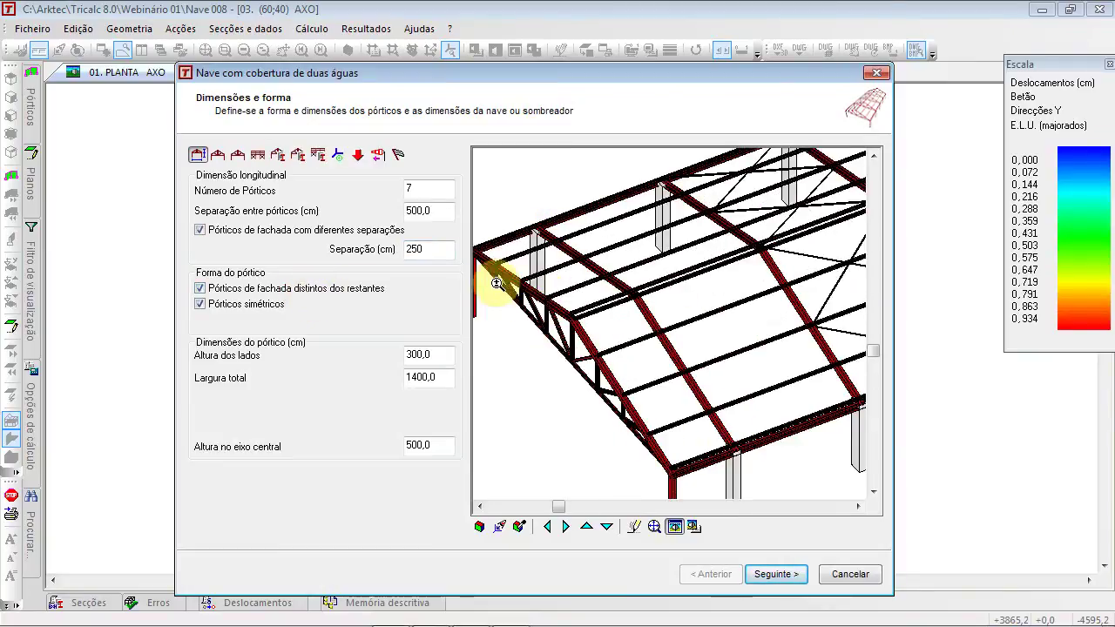
left_click(259, 291)
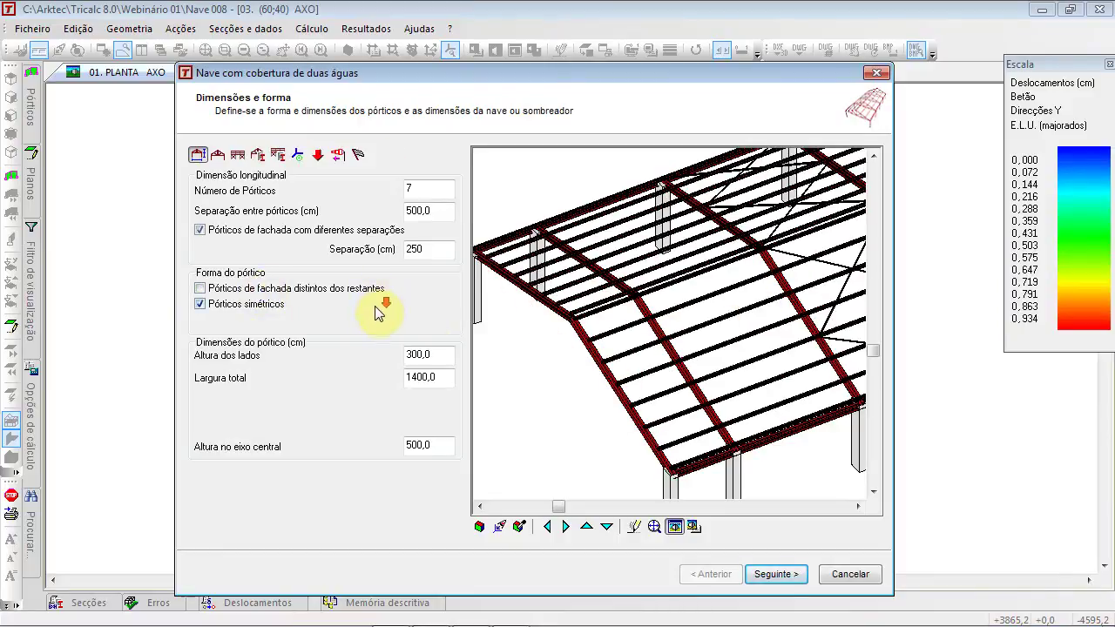
Set the height of the frame sides to 400 cm
left_click(433, 355)
middle_click_drag(525, 334, 614, 202)
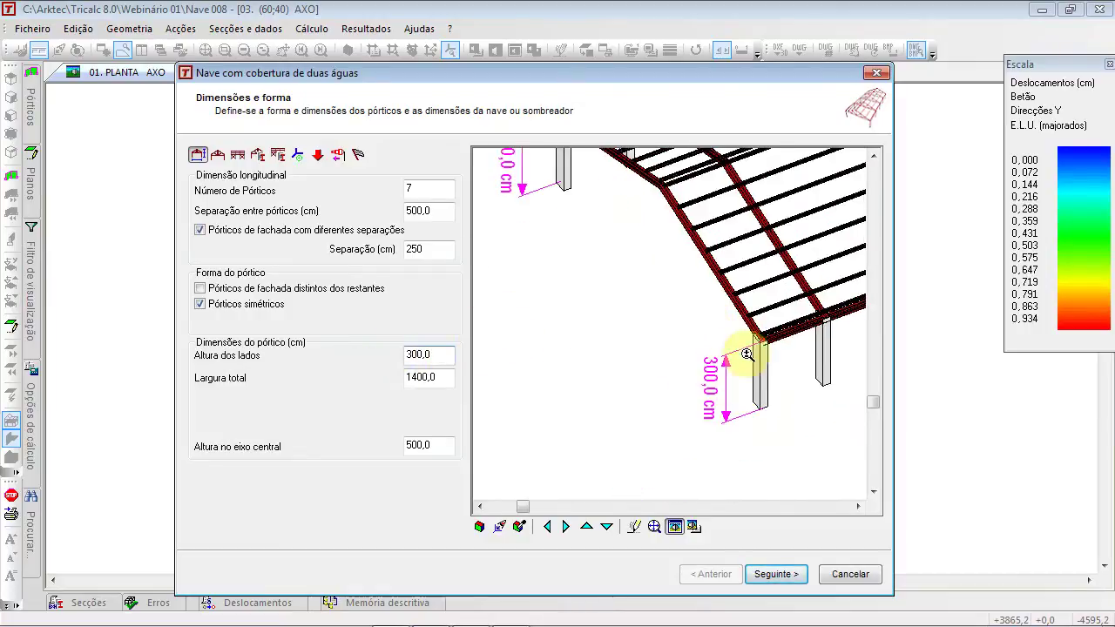
double_click(443, 359)
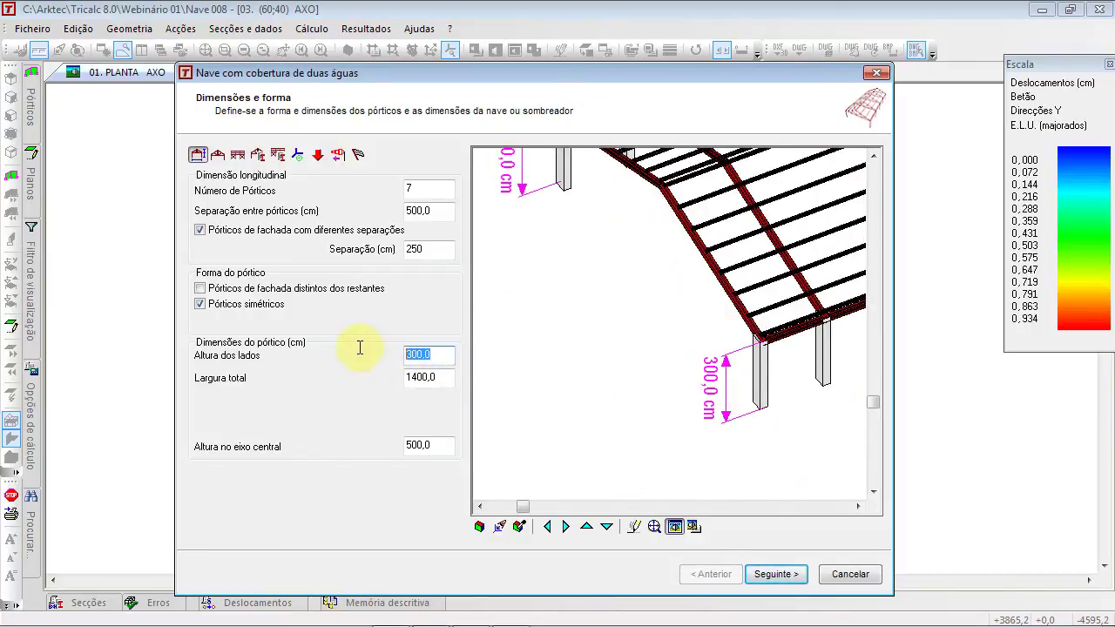
type("400")
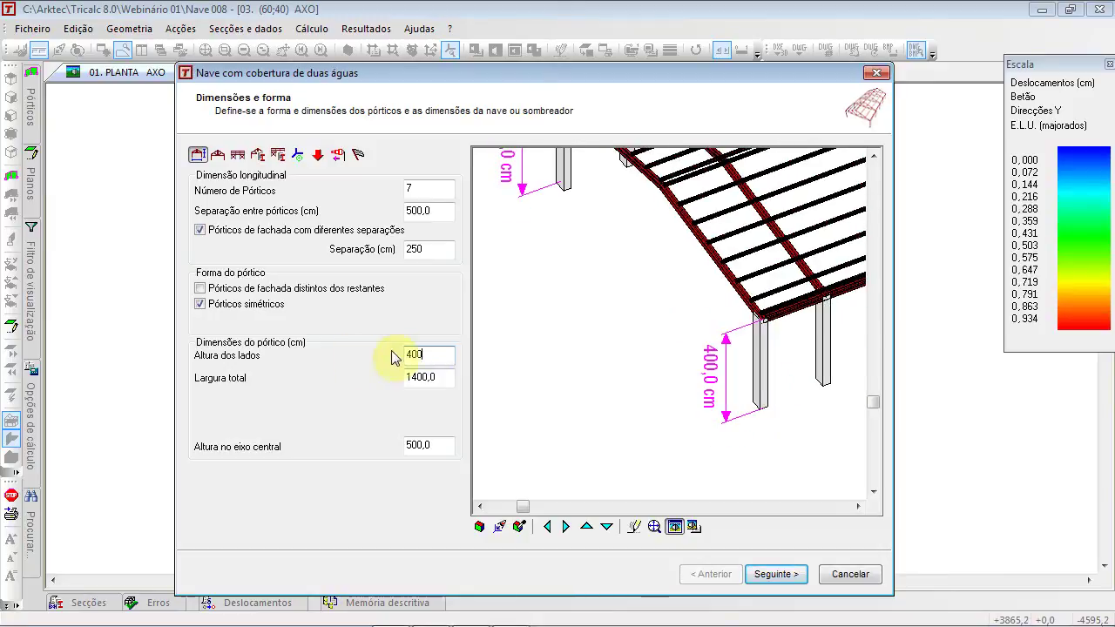
Set the frames' total width to 1000 cm and check the width and central-axis height in the preview
scroll(624, 319, "down", 2)
scroll(623, 319, "down", 1)
scroll(627, 279, "up", 4)
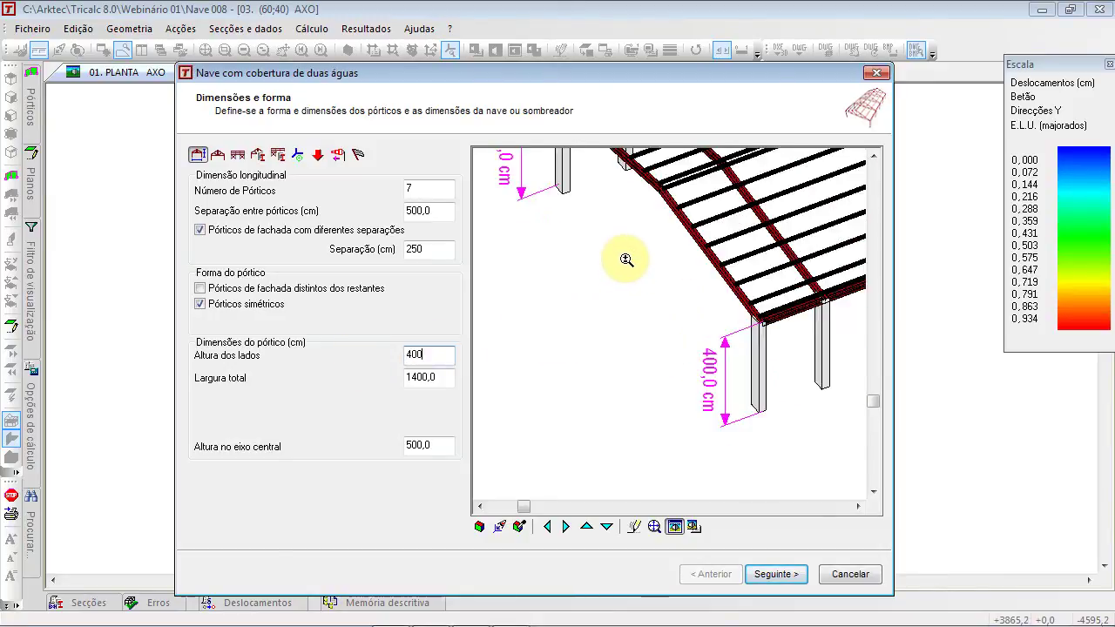
left_click_drag(447, 378, 415, 378)
type("1000")
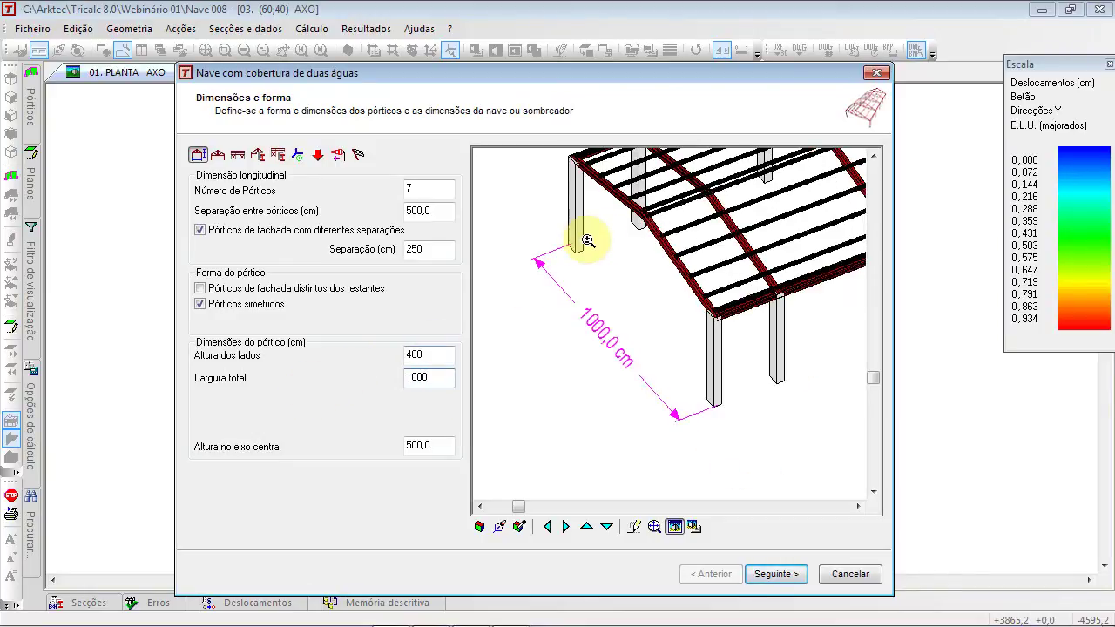
scroll(607, 243, "down", 2)
middle_click_drag(607, 245, 569, 313)
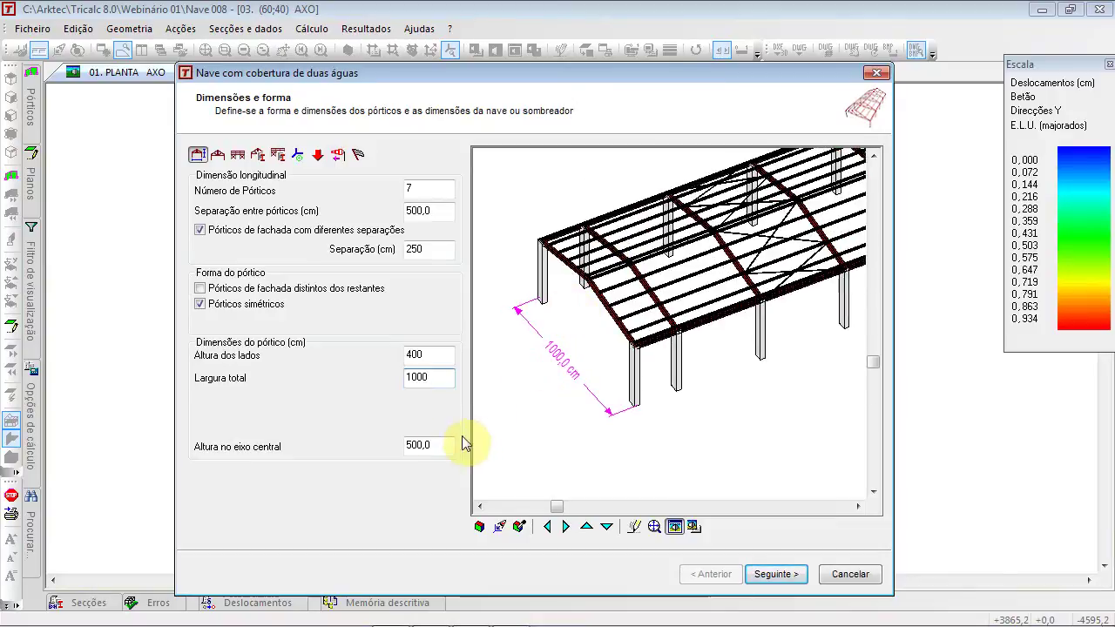
left_click(434, 444)
scroll(587, 292, "up", 2)
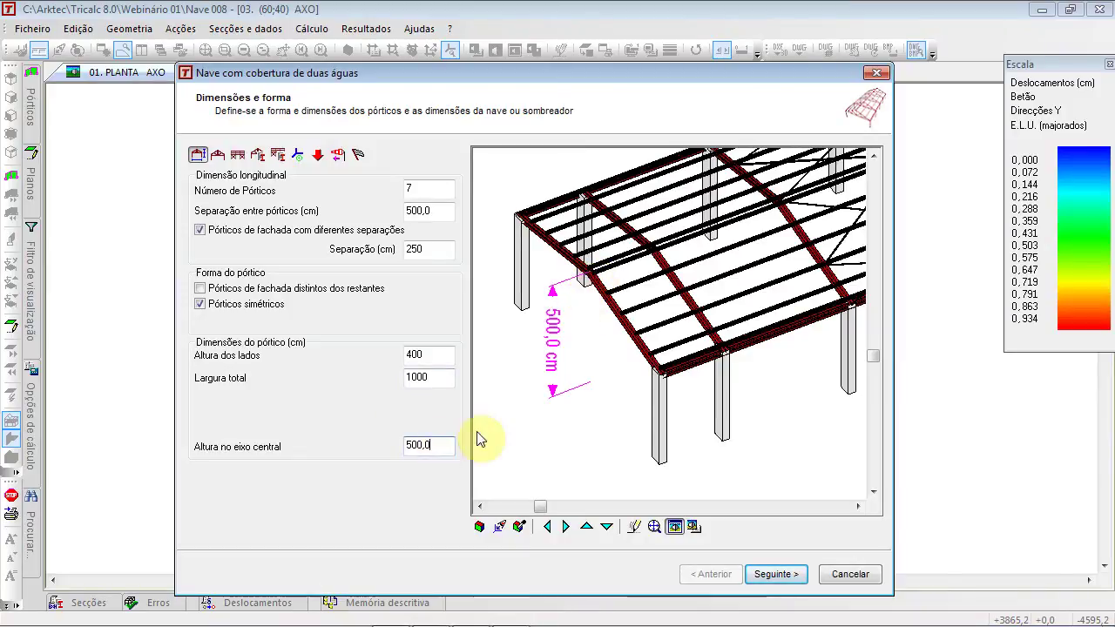
Add one intermediate pillar to the hall's frames and inspect it in the preview
left_click(219, 156)
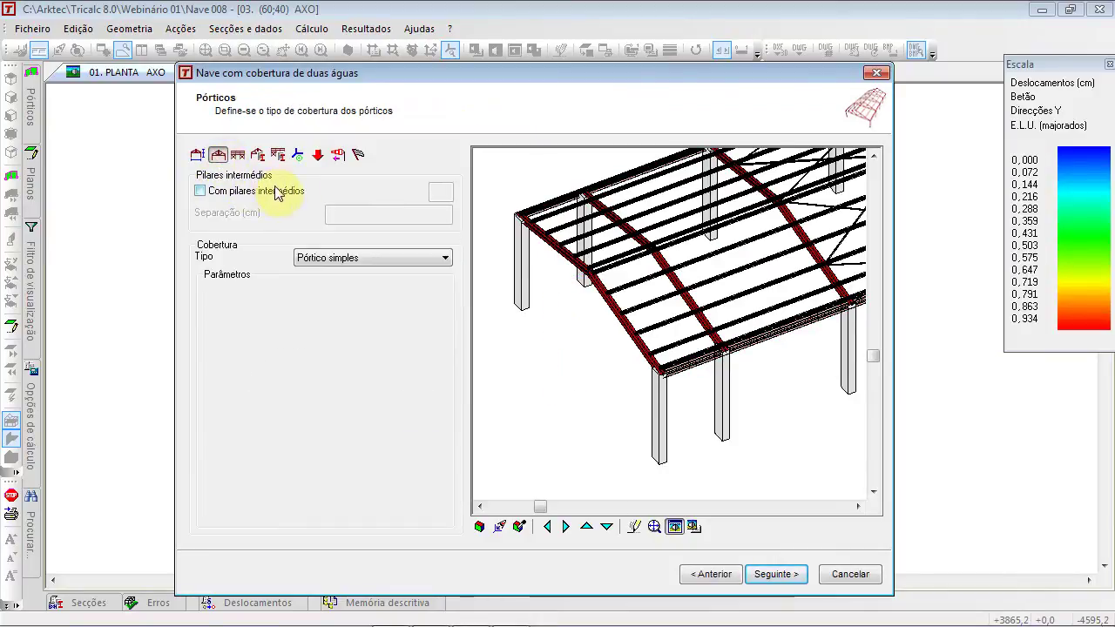
scroll(595, 260, "down", 2)
left_click(212, 191)
left_click_drag(671, 265, 543, 292)
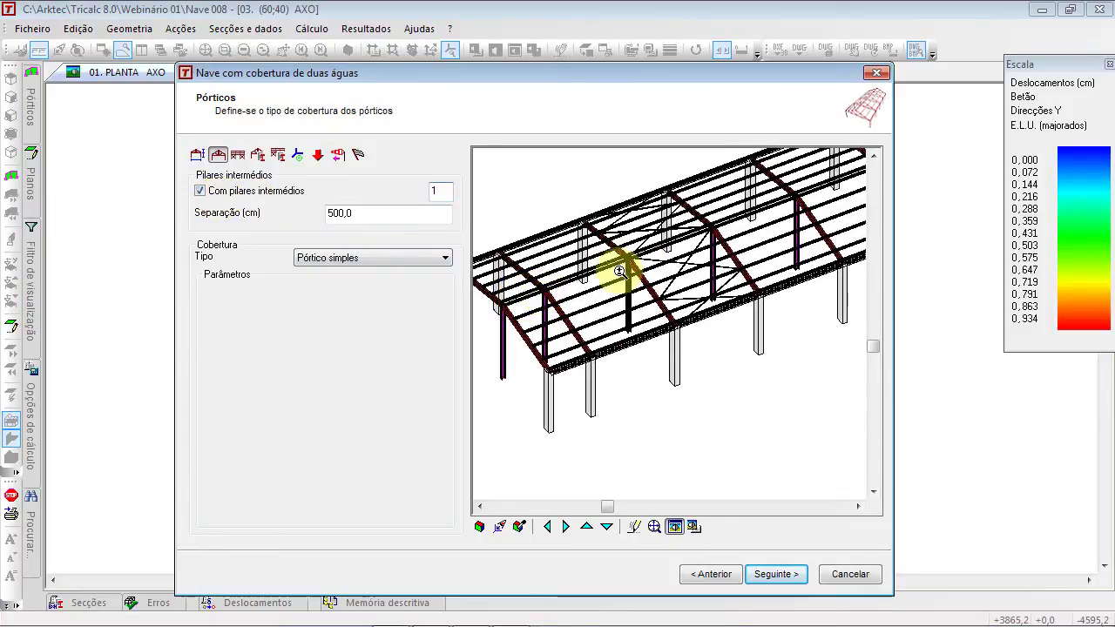
scroll(627, 274, "up", 3)
scroll(634, 279, "down", 3)
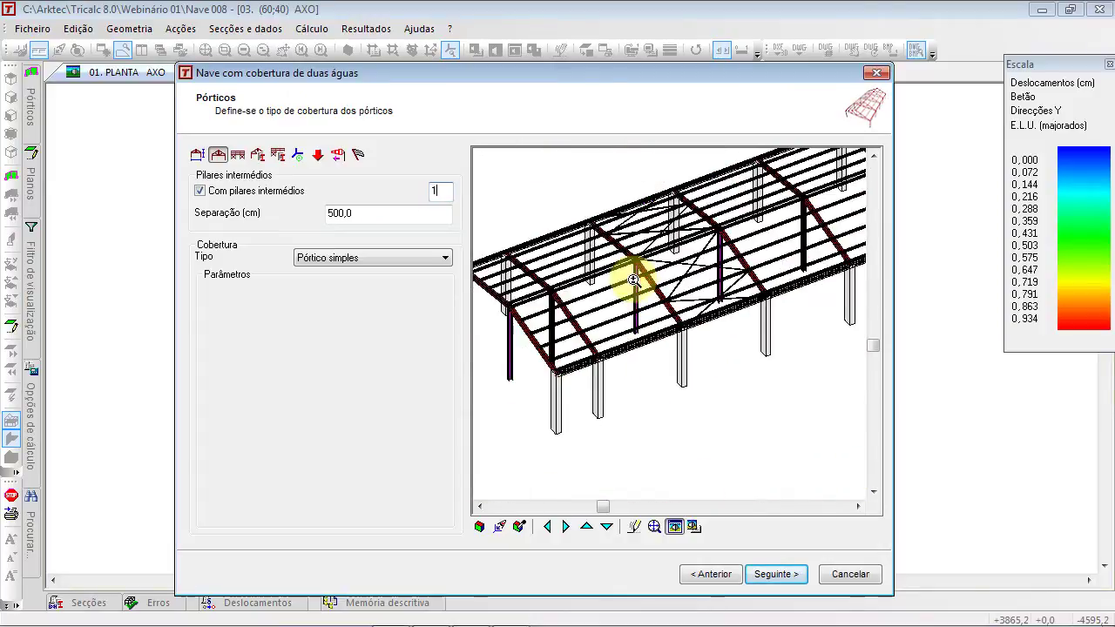
scroll(519, 272, "up", 2)
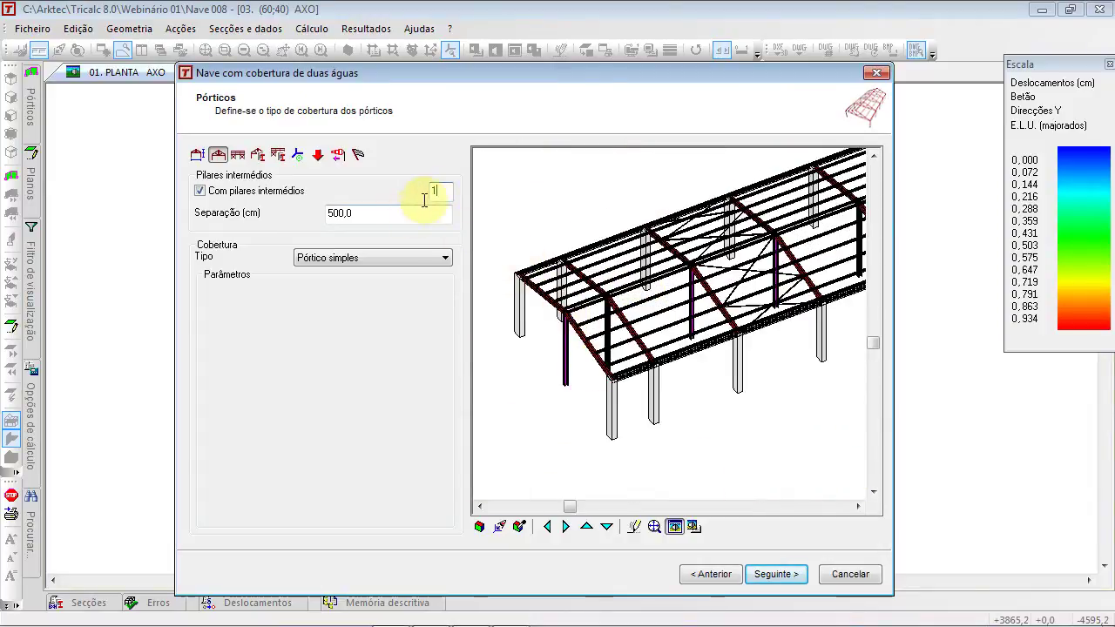
Set the separation of the intermediate pillar to 250 cm and check its position in the preview
double_click(329, 212)
type("250")
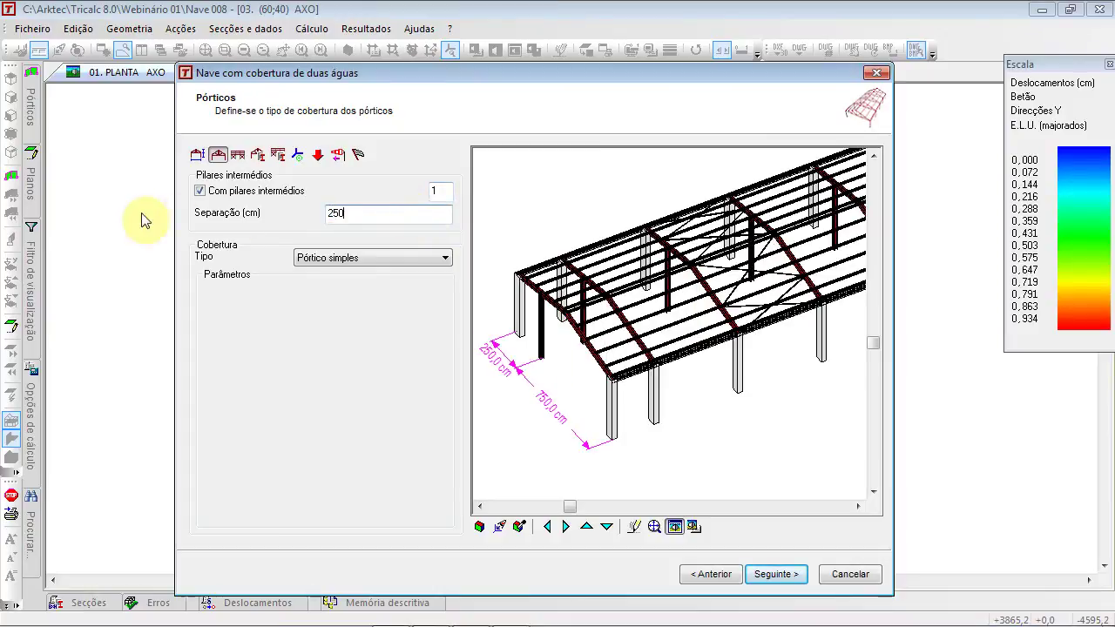
scroll(540, 283, "up", 3)
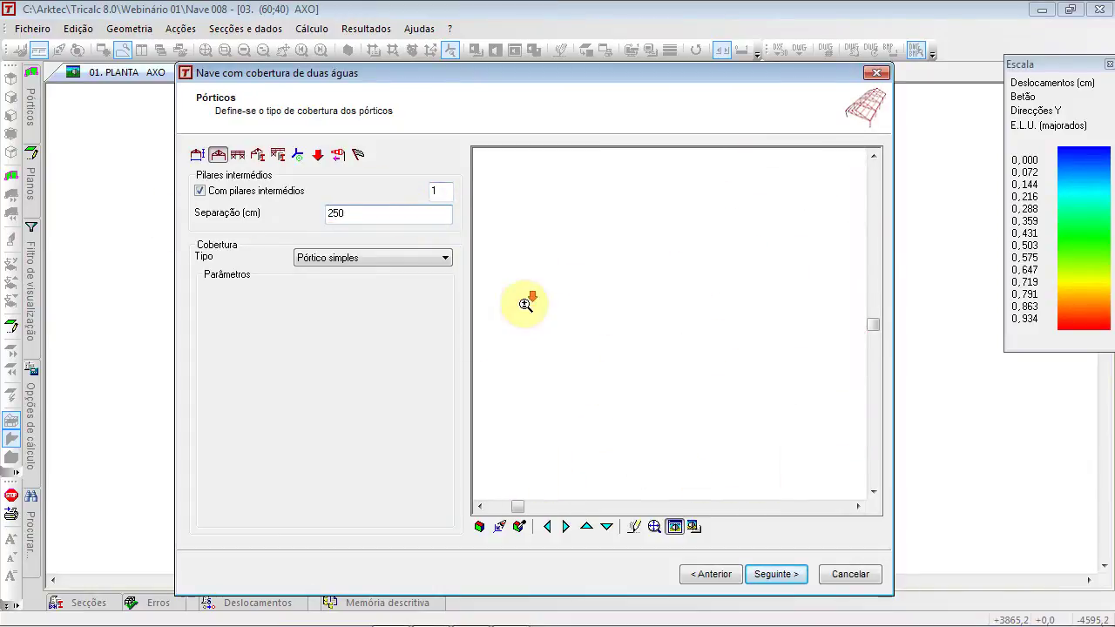
scroll(525, 304, "down", 2)
scroll(544, 345, "down", 2)
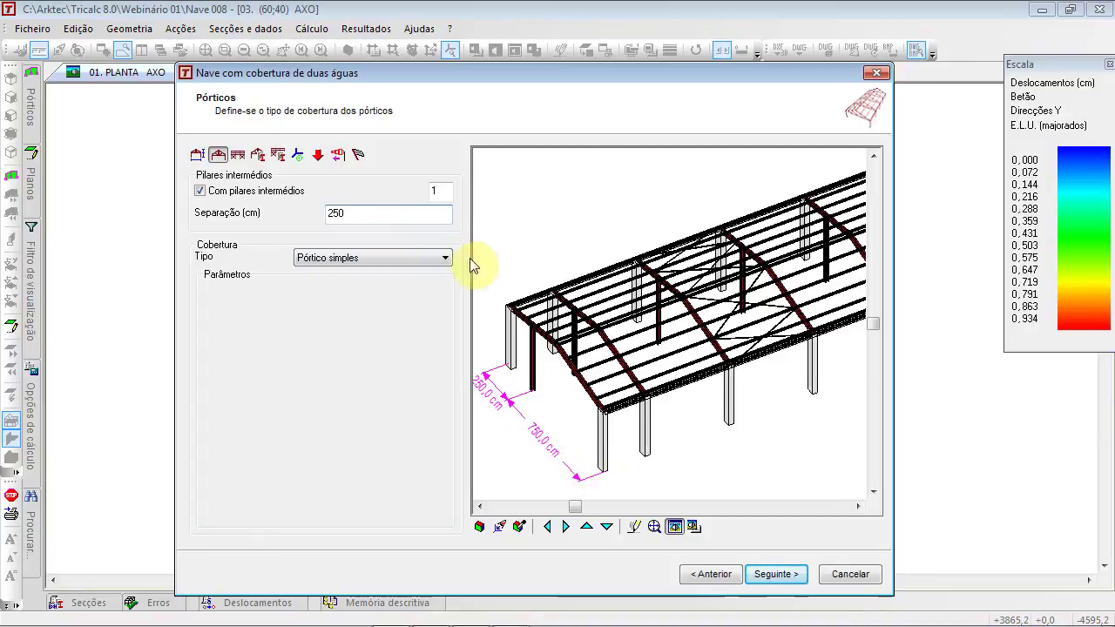
Try the roof type Asna inglesa on the frames and look at the trusses up close
left_click(422, 258)
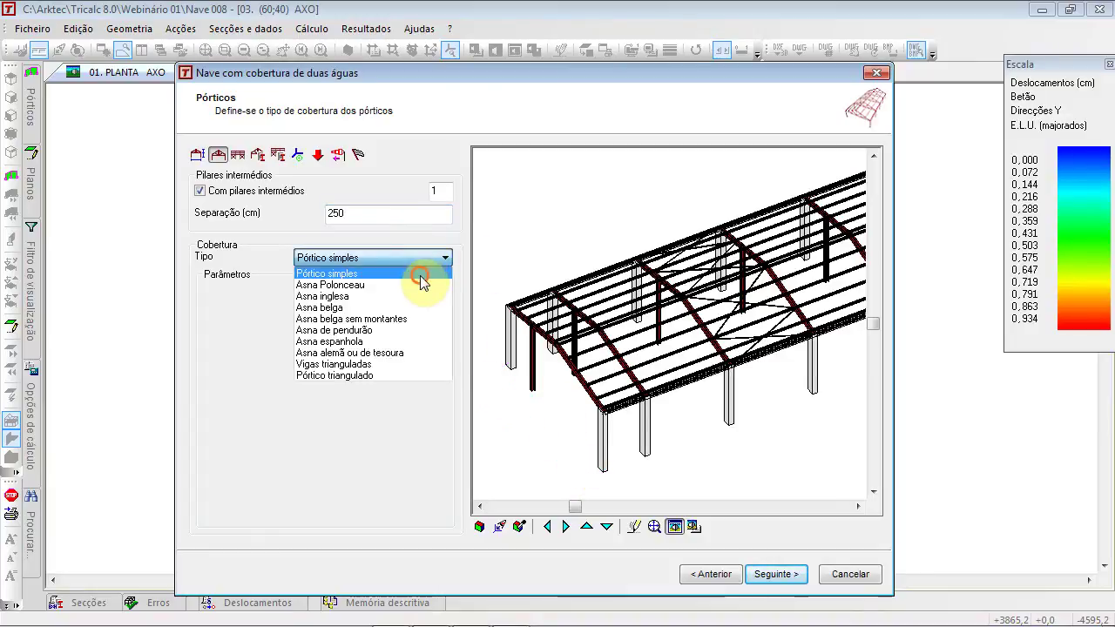
left_click(422, 271)
left_click(440, 258)
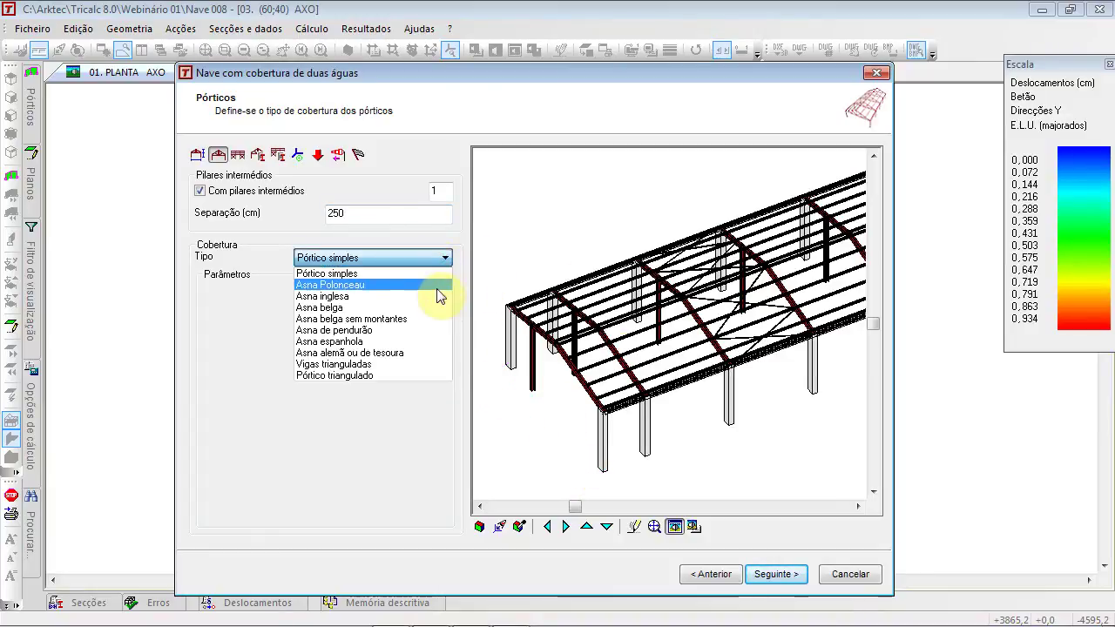
left_click(438, 296)
scroll(552, 322, "up", 3)
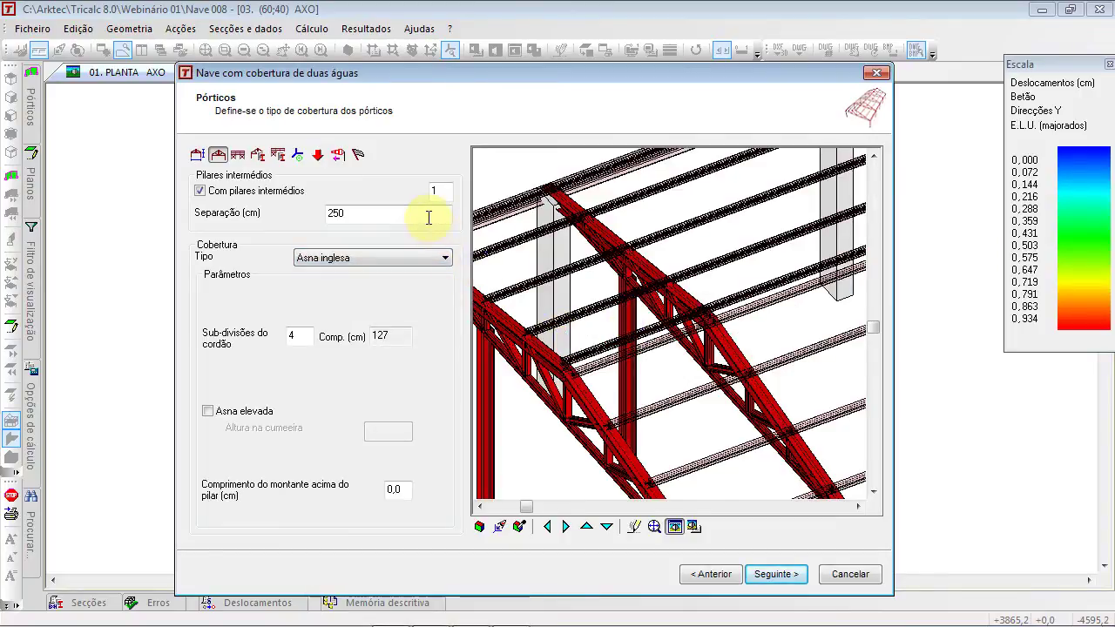
Try the roof types Asna belga sem montantes, Asna alemã ou de tesoura and Asna de pendurão in turn
left_click(437, 258)
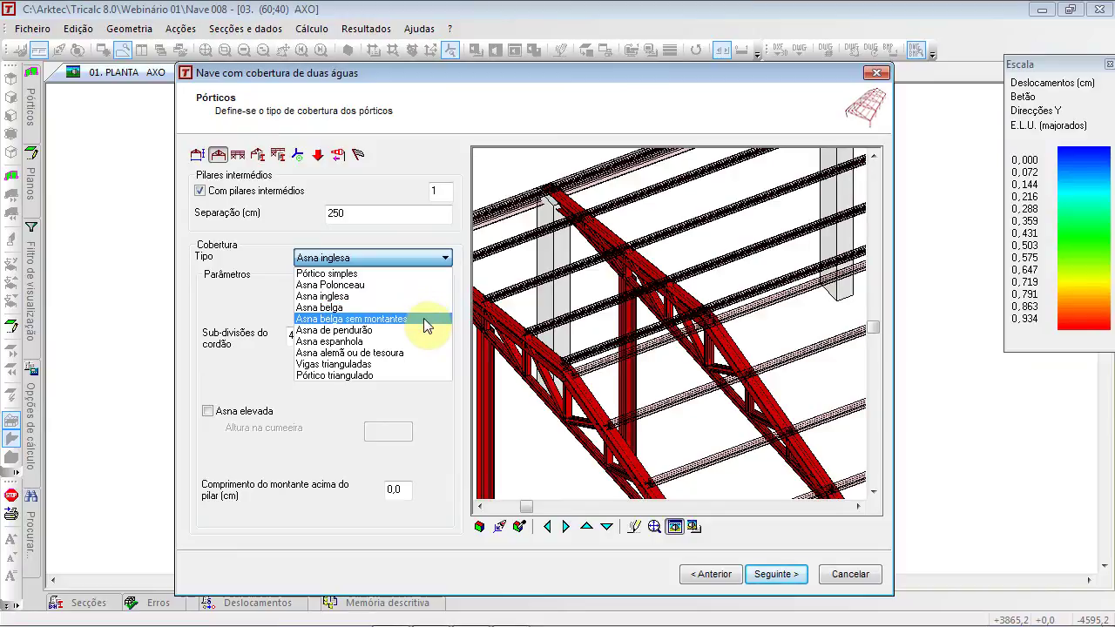
left_click(424, 319)
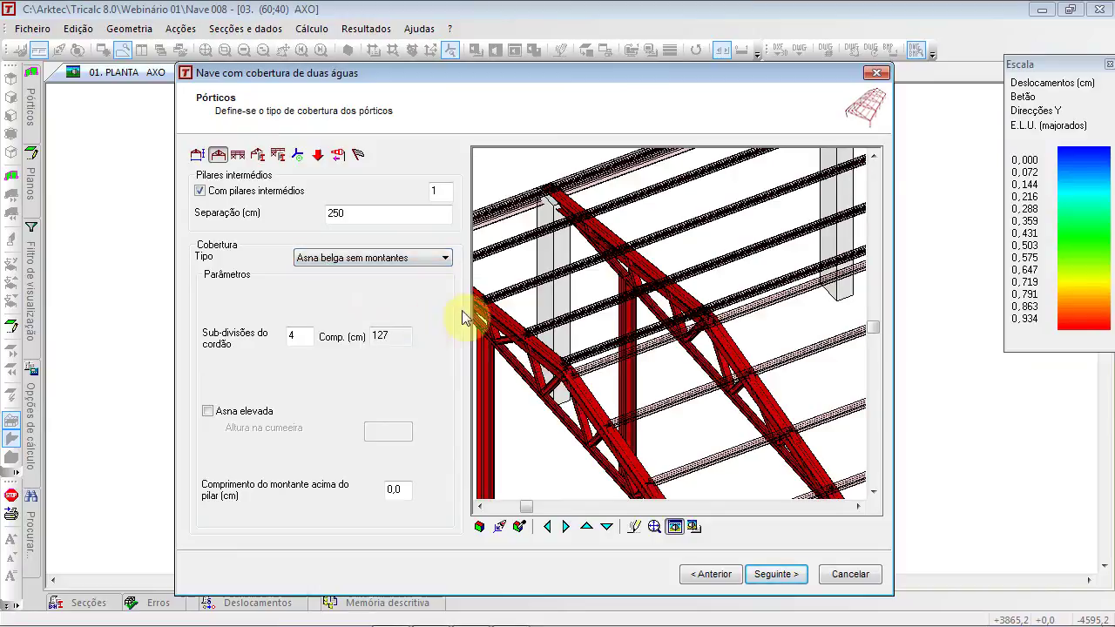
left_click(433, 258)
left_click(428, 352)
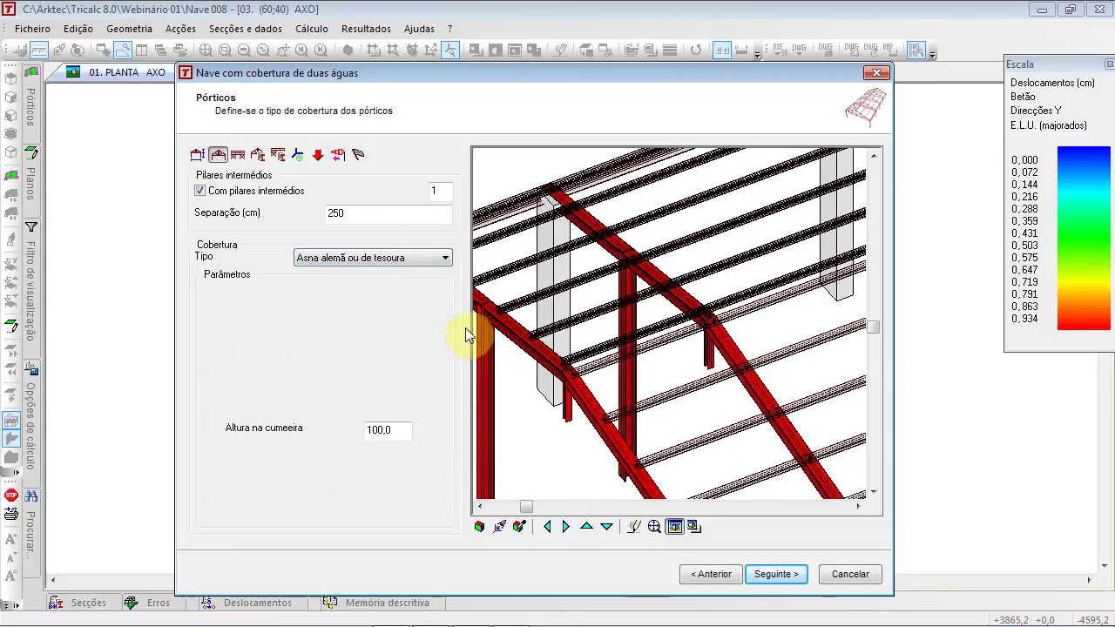
left_click(398, 257)
left_click(403, 329)
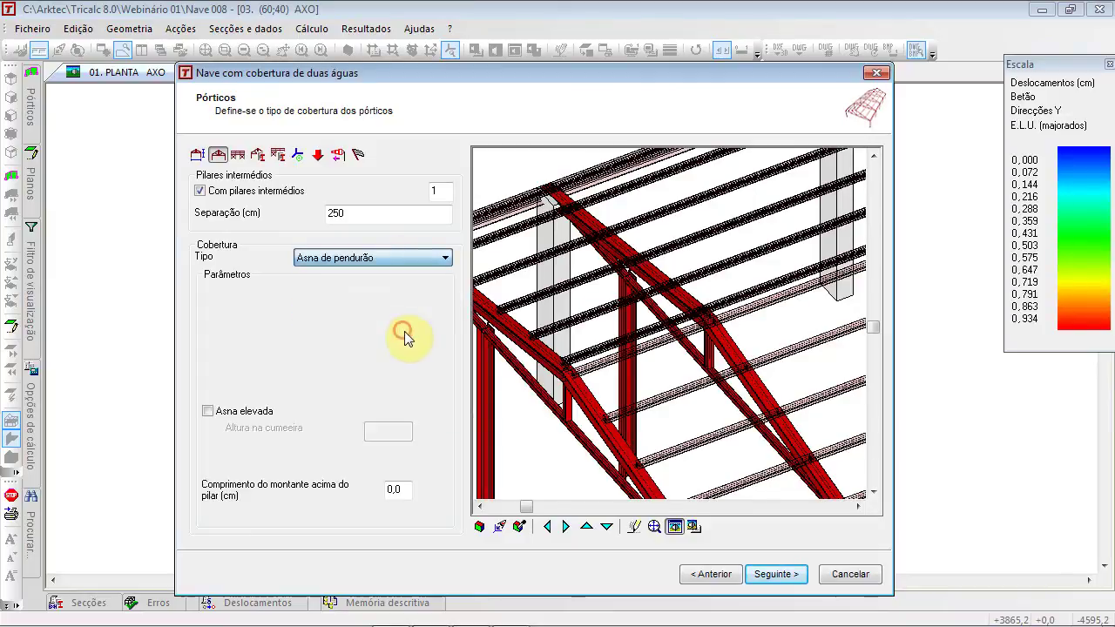
Try the roof type Vigas trianguladas with the Howe bar pattern
left_click(403, 258)
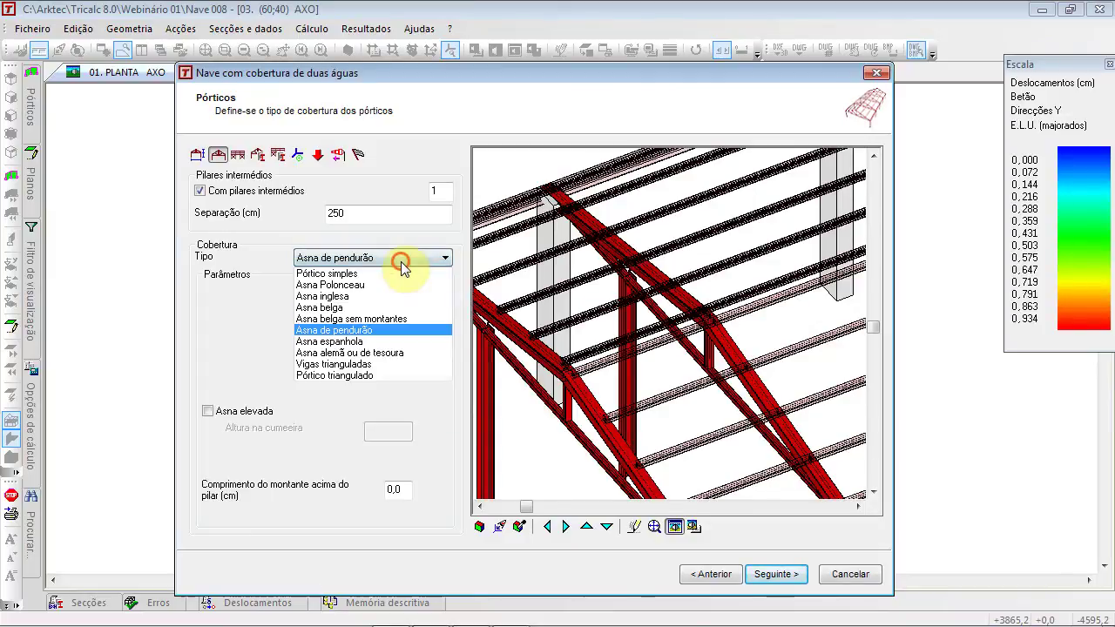
left_click(405, 366)
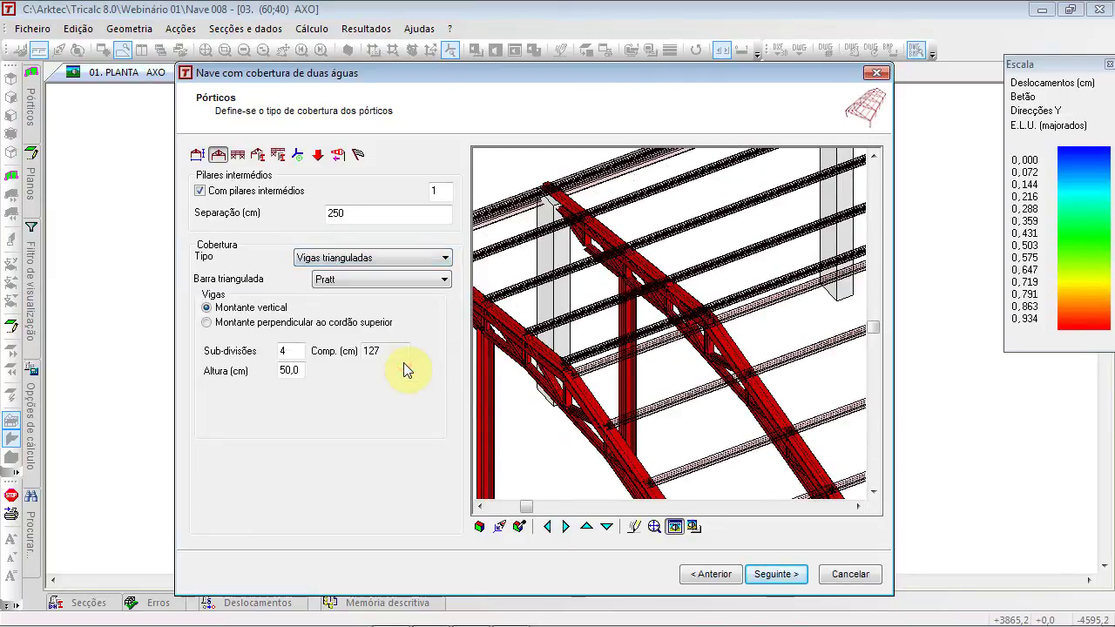
left_click(424, 281)
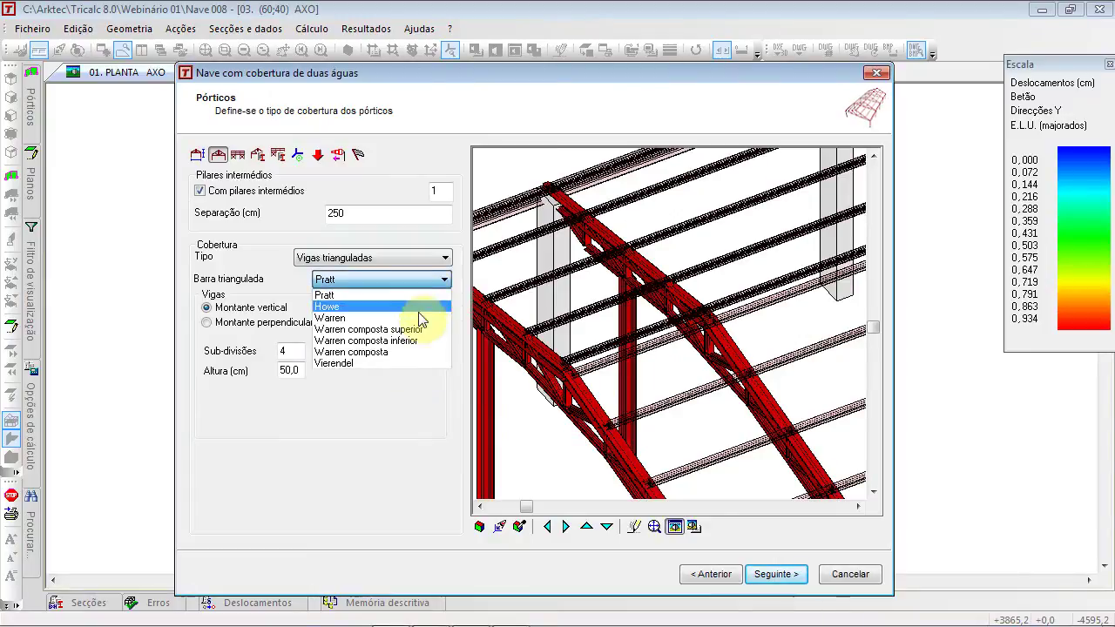
left_click(416, 310)
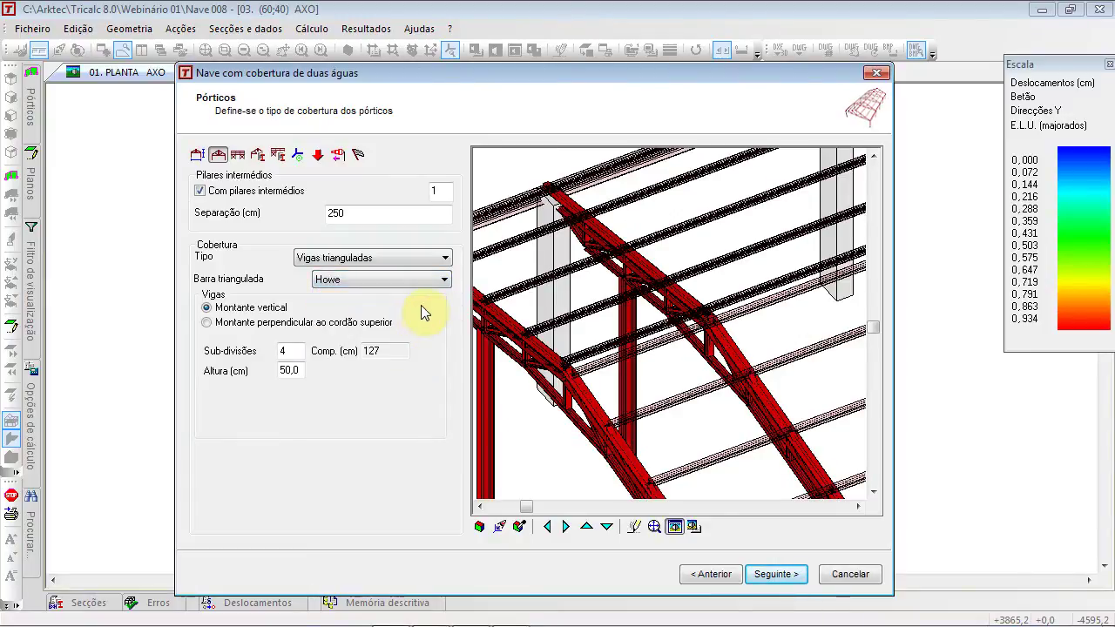
left_click(417, 264)
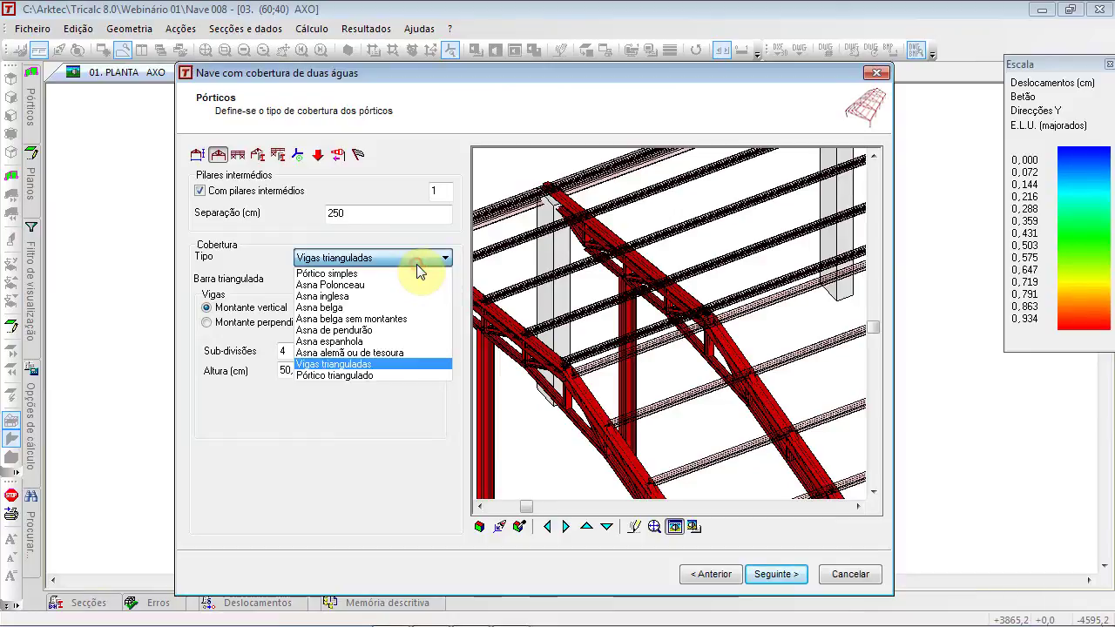
Set the frames' height at the central axis to 600 cm
left_click(200, 160)
left_click(200, 157)
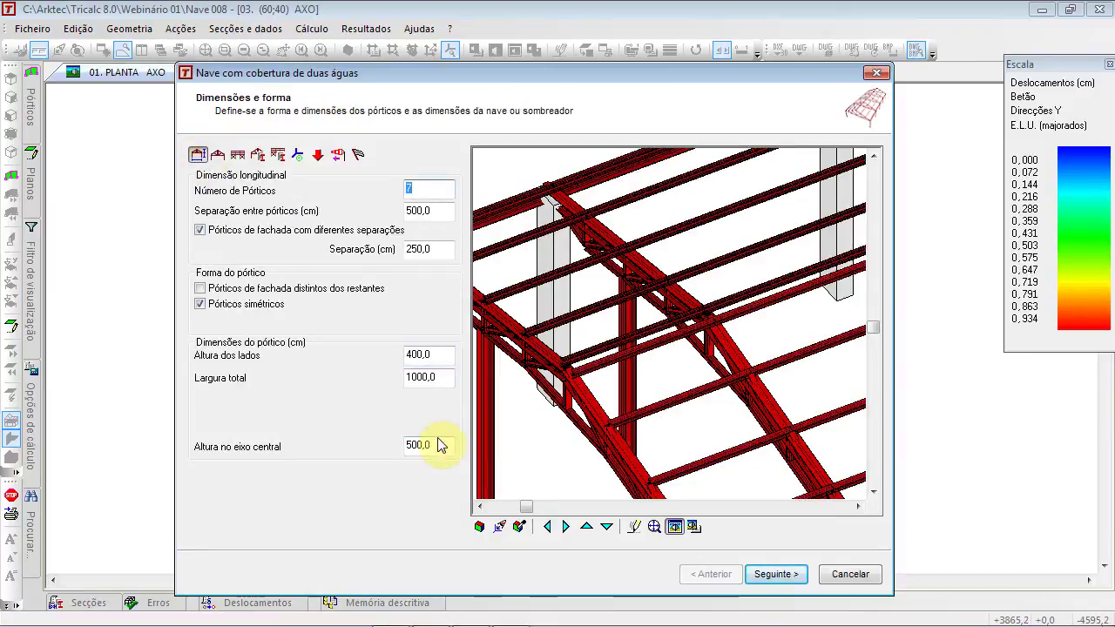
left_click(434, 443)
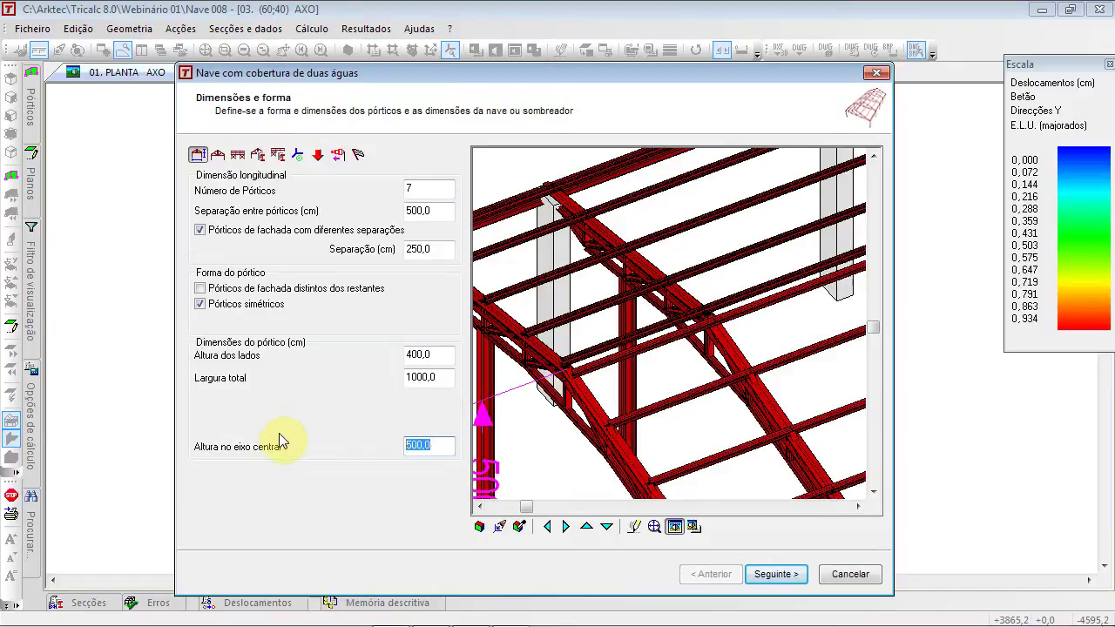
type("00")
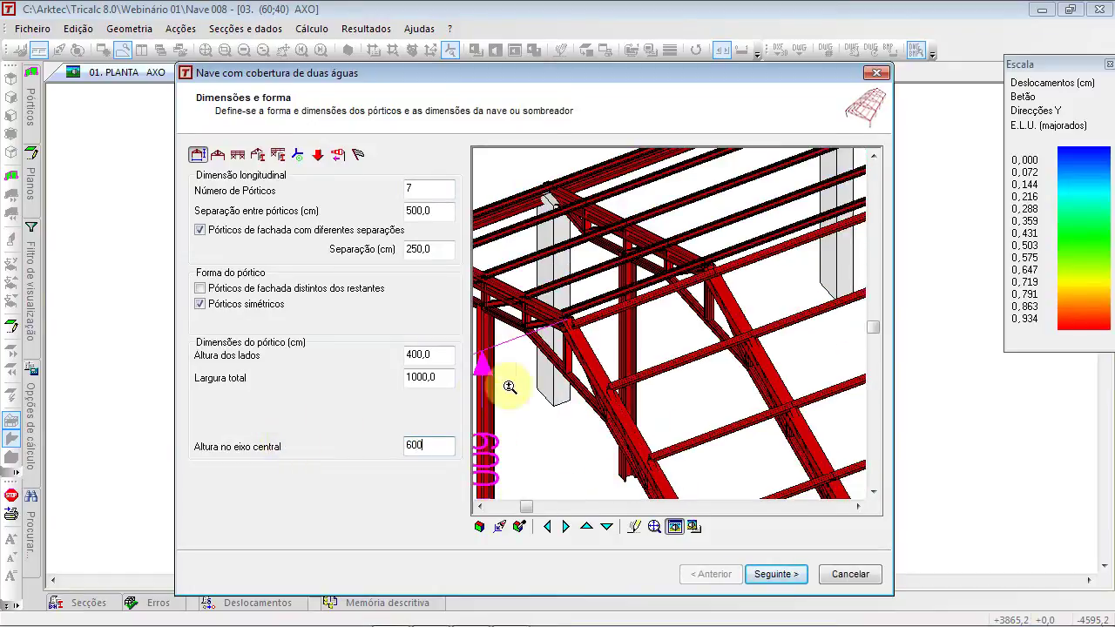
Change the frames' roof type to Asna inglesa
left_click(217, 155)
left_click(389, 261)
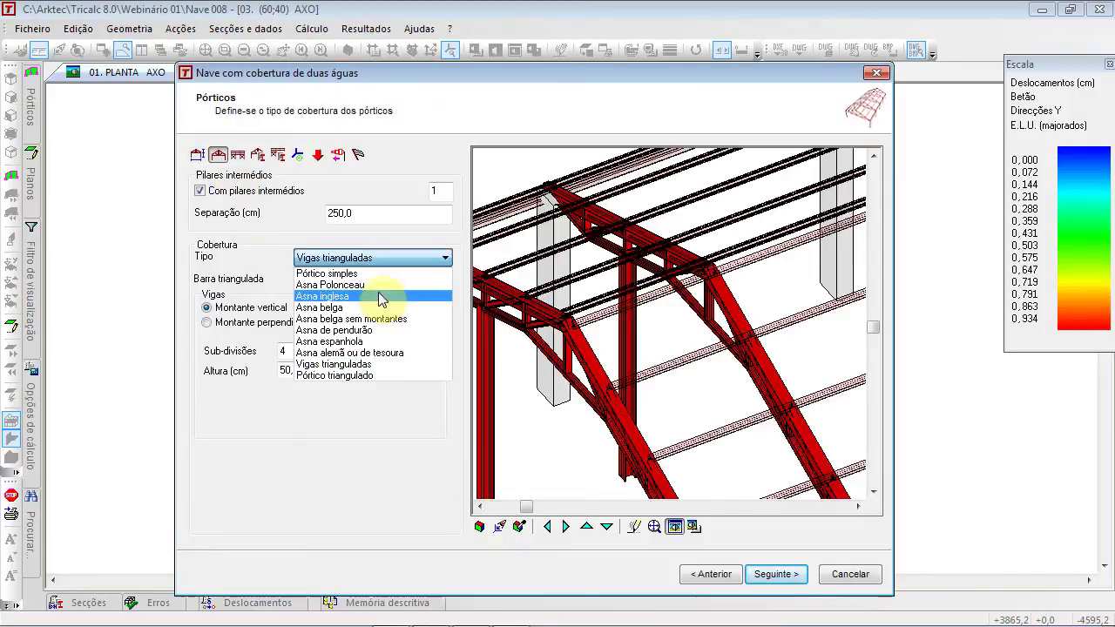
left_click(386, 297)
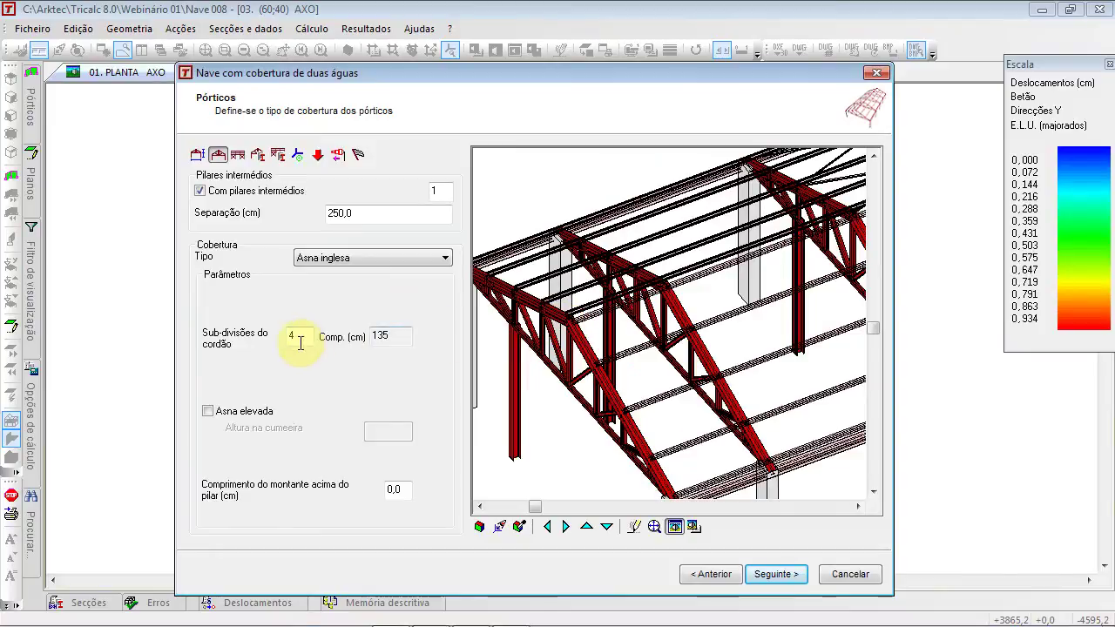
Try 2 chord subdivisions on the English truss, compare in the preview, and return the number to 4
left_click(486, 307)
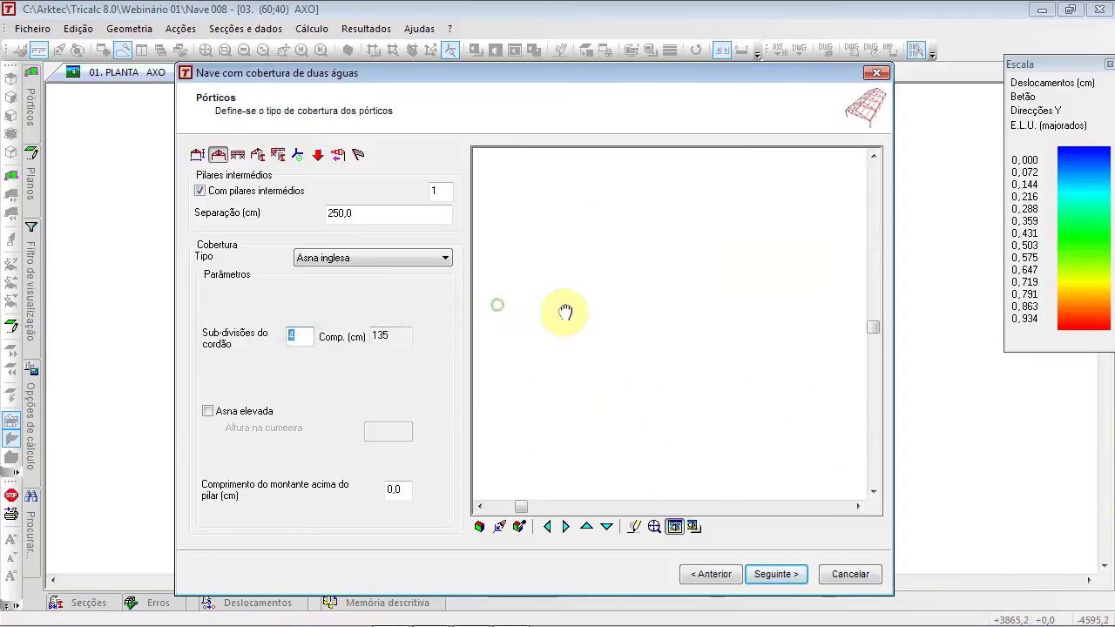
left_click_drag(712, 290, 629, 340)
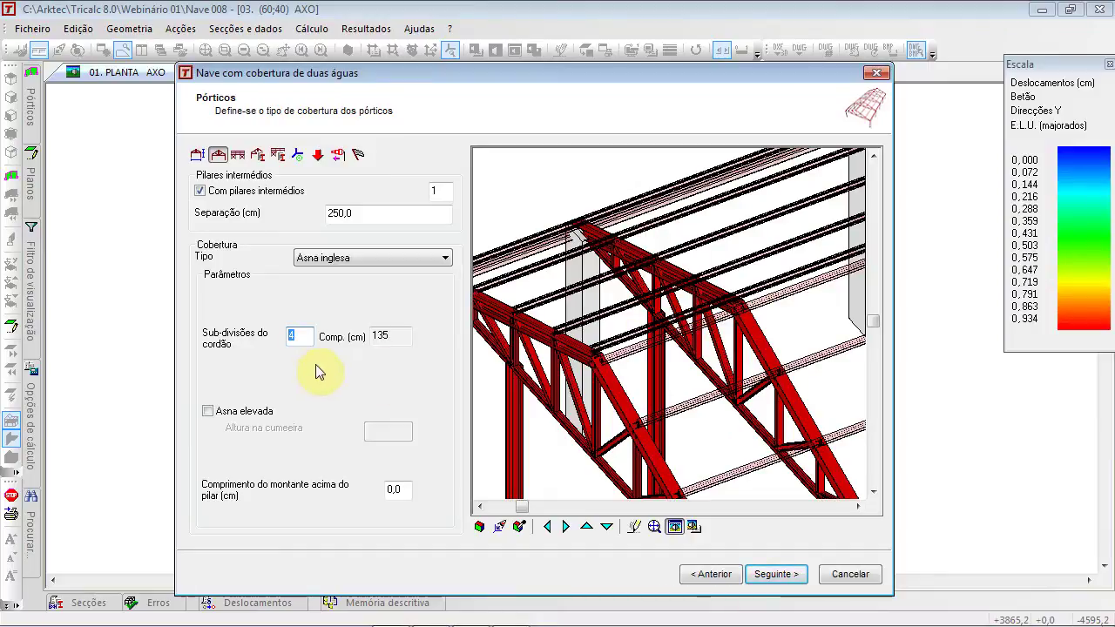
type("2")
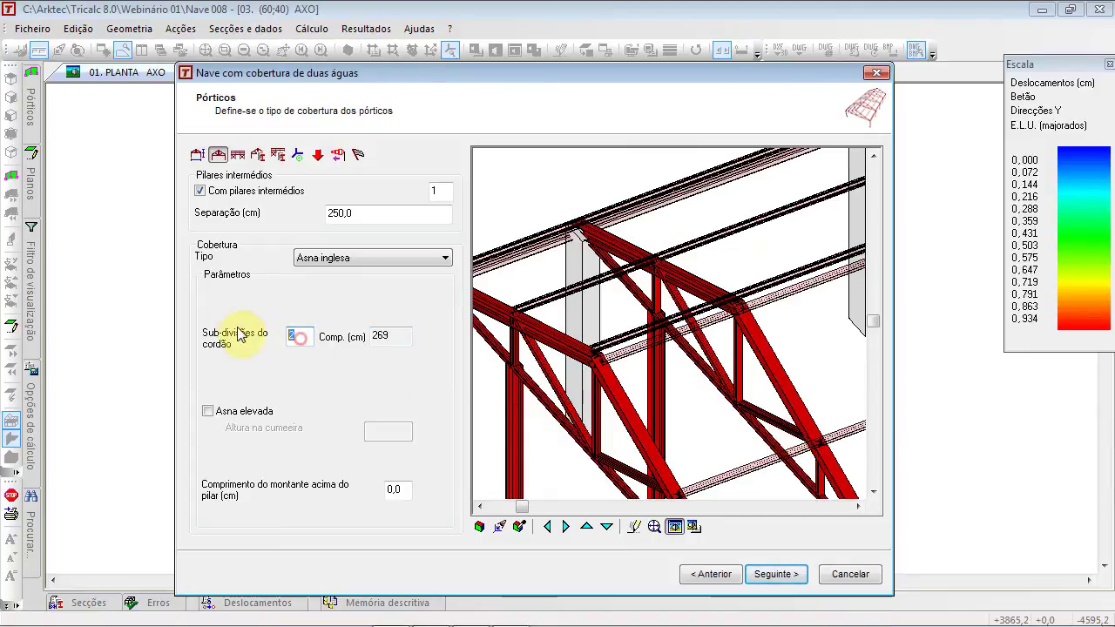
type("4")
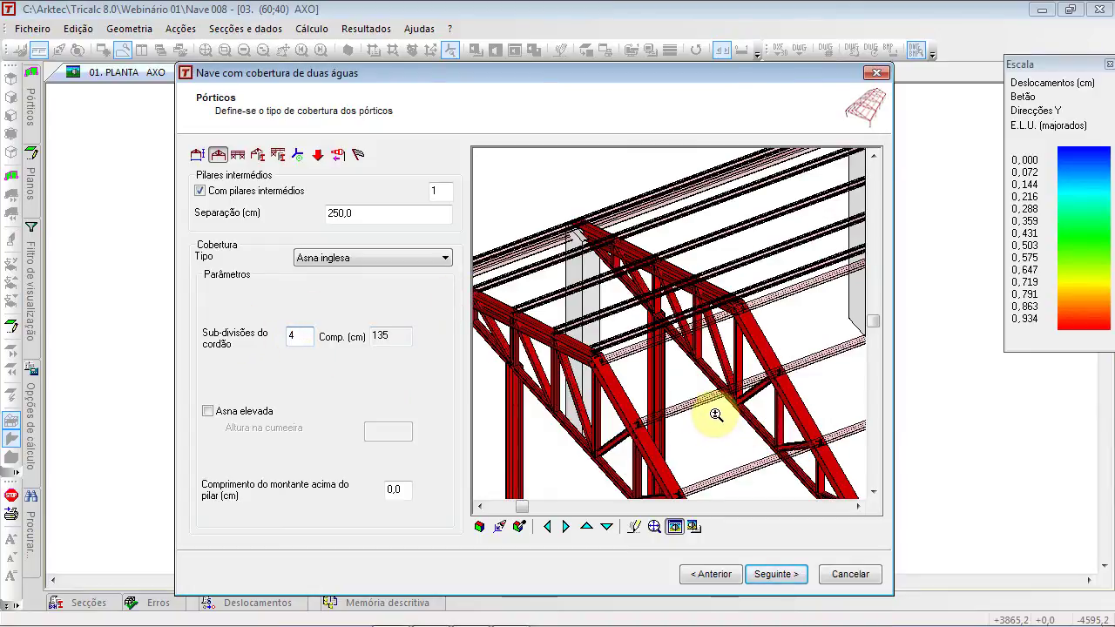
middle_click_drag(708, 366, 711, 361)
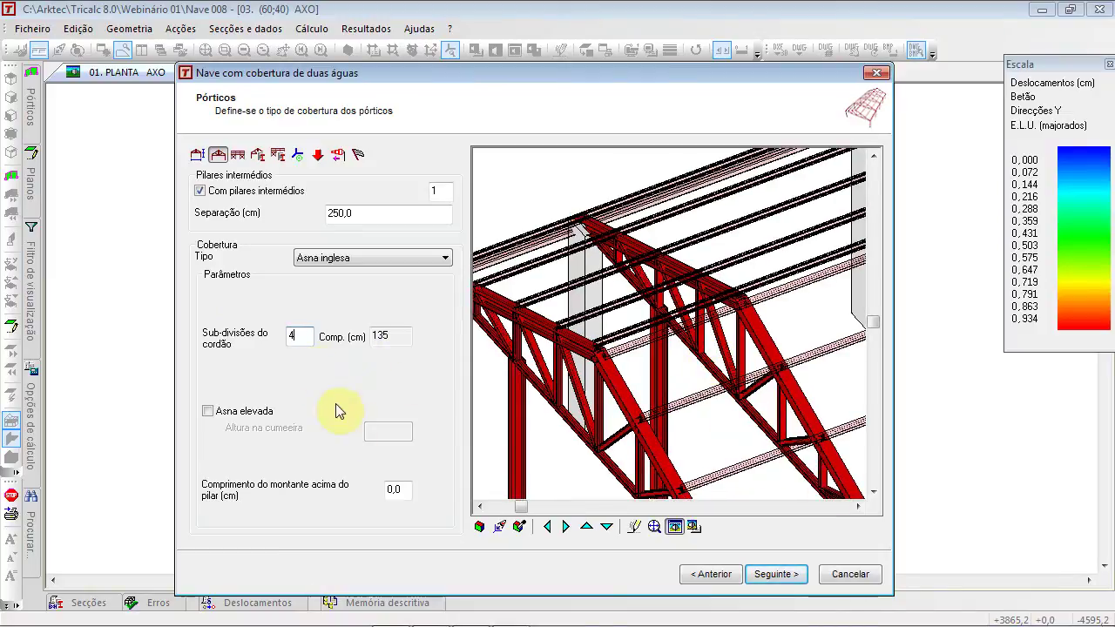
Turn on the raised truss option, Asna elevada, and inspect the lower chord near the ridge
left_click(261, 411)
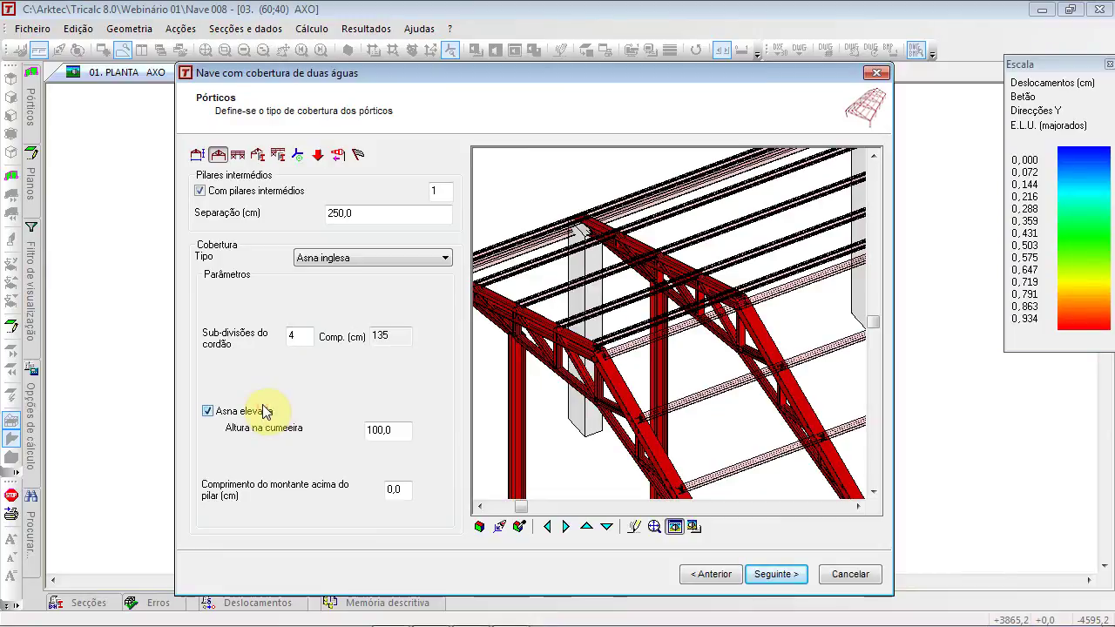
left_click(741, 368)
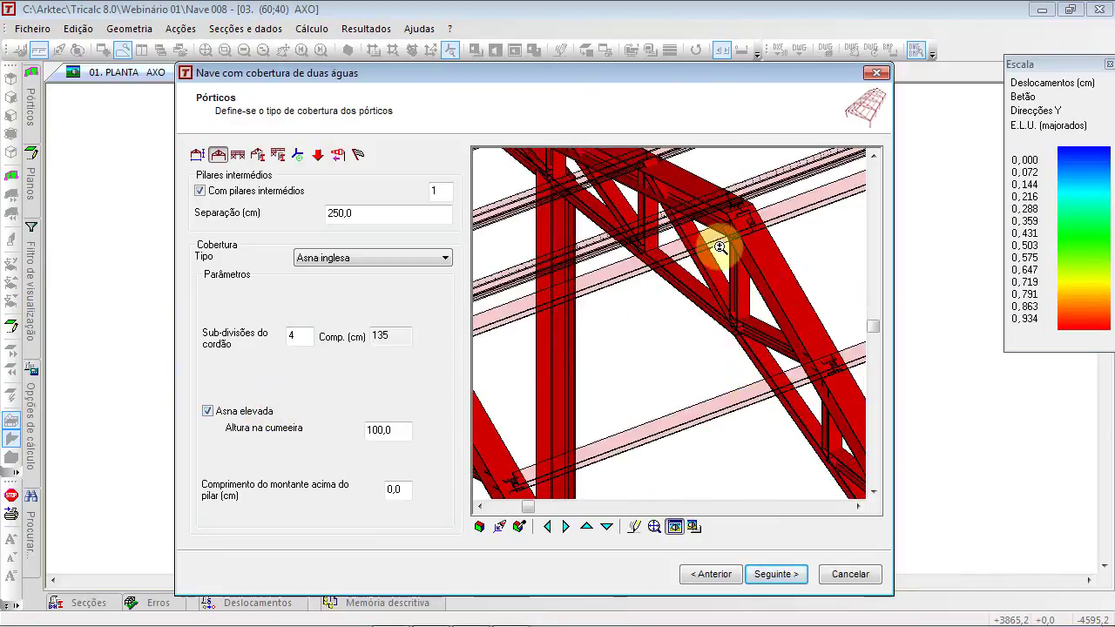
Check in the preview where the raised truss's height at the ridge is measured
scroll(733, 302, "down", 2)
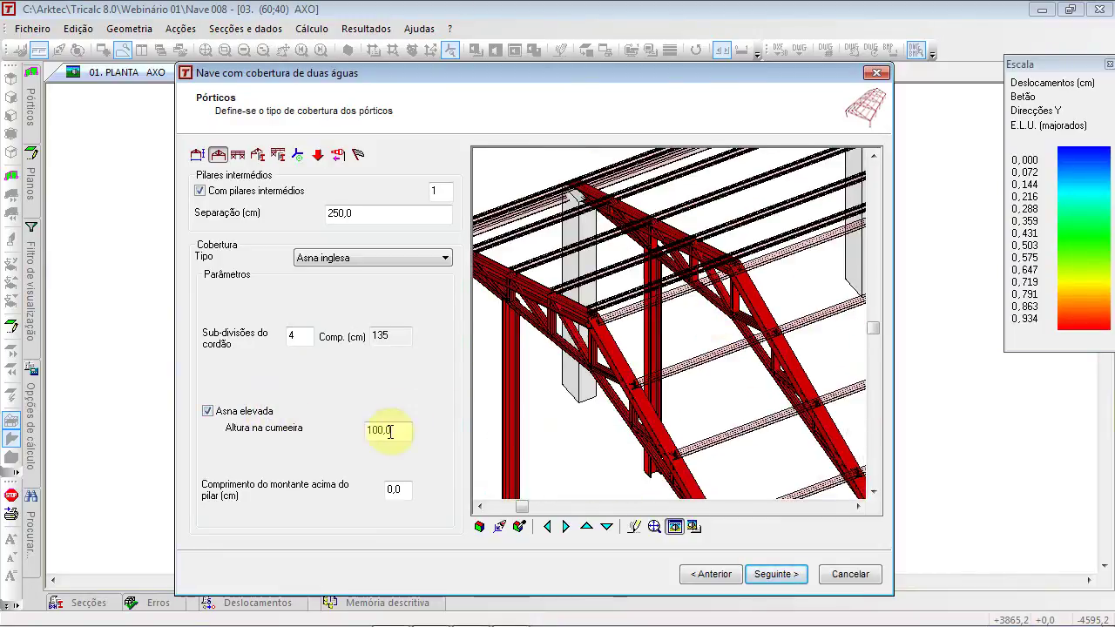
left_click_drag(390, 430, 338, 424)
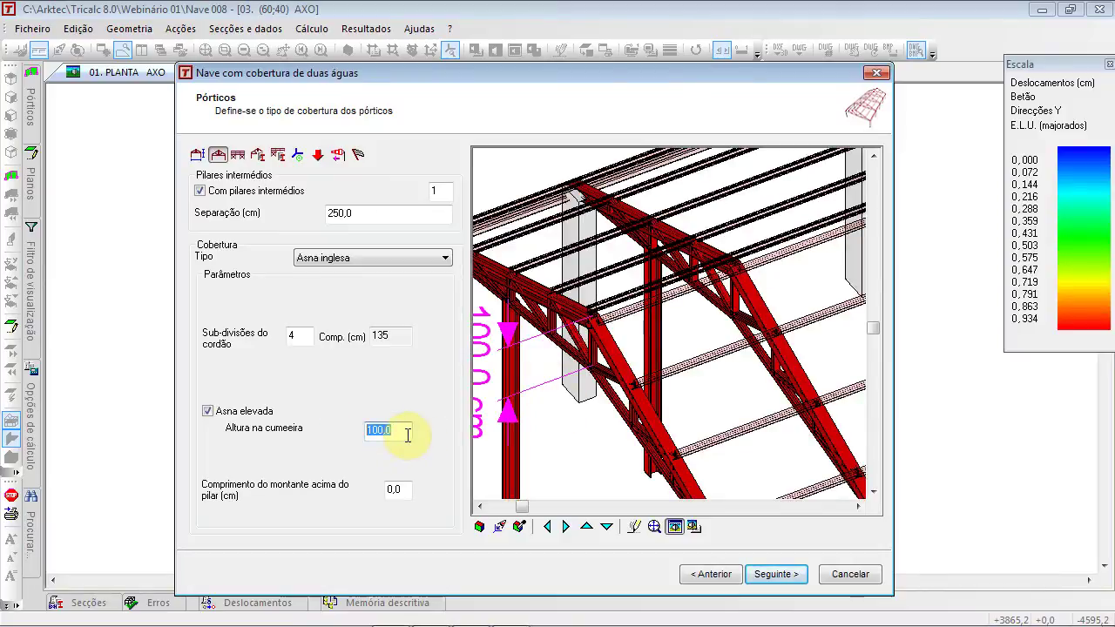
scroll(569, 237, "up", 4)
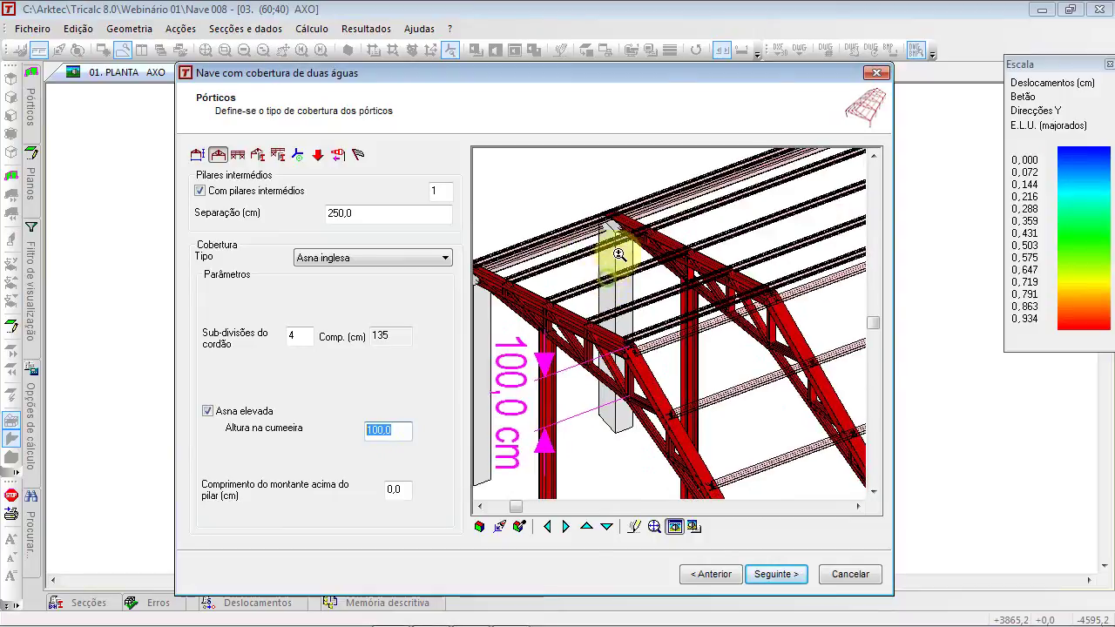
scroll(601, 226, "down", 5)
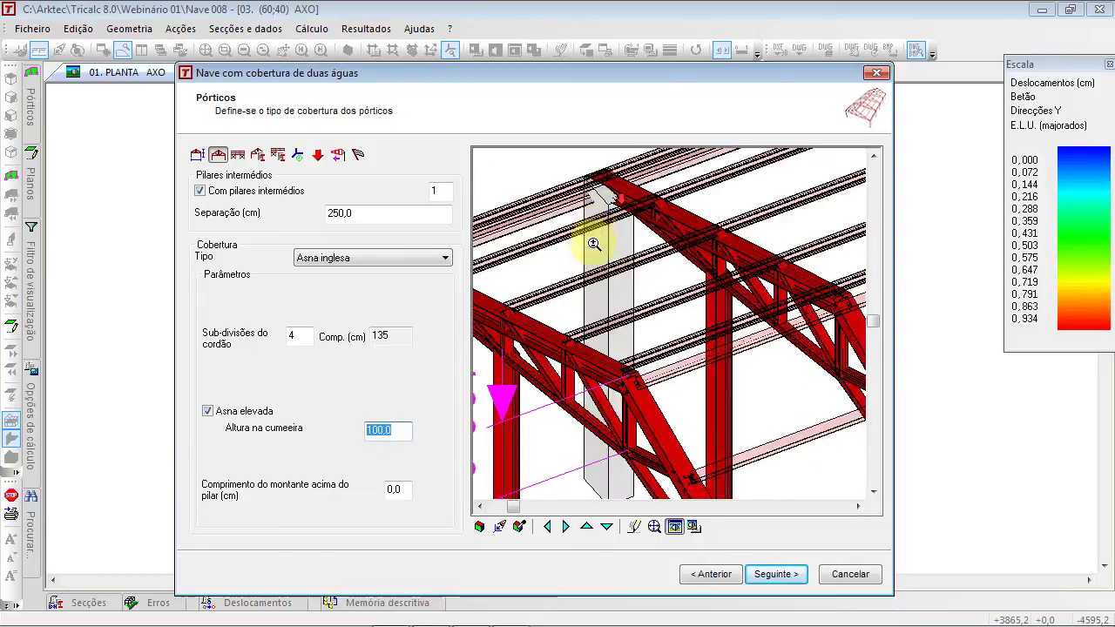
Set the length of the truss post above the pillar to 50 cm and inspect the truss end in the preview
left_click(406, 493)
type("50")
scroll(593, 237, "up", 2)
scroll(593, 236, "up", 1)
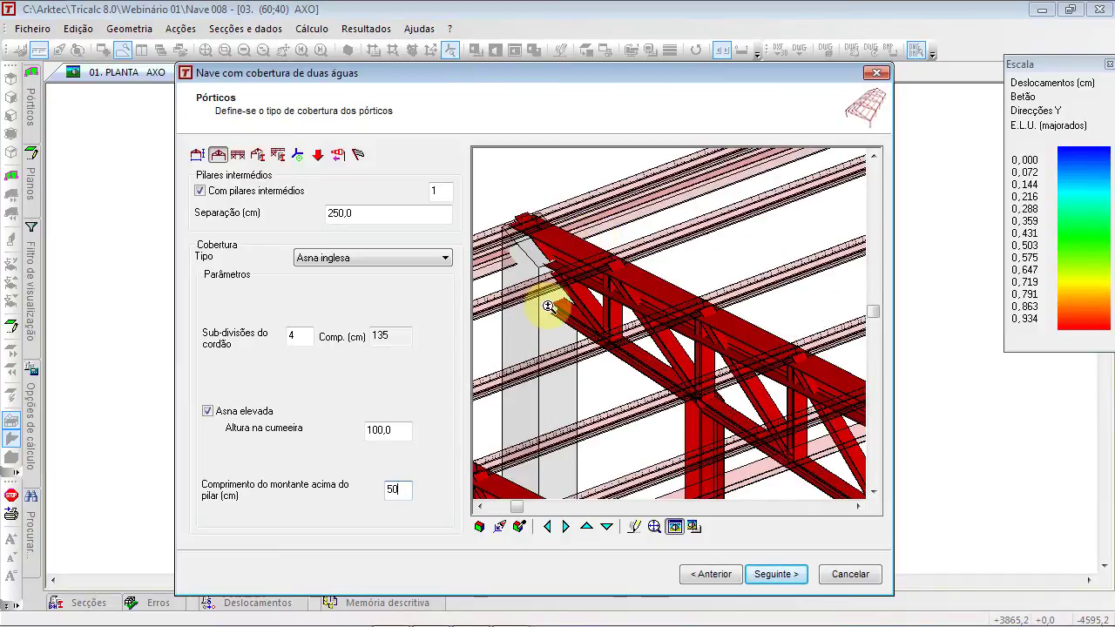
scroll(550, 305, "down", 3)
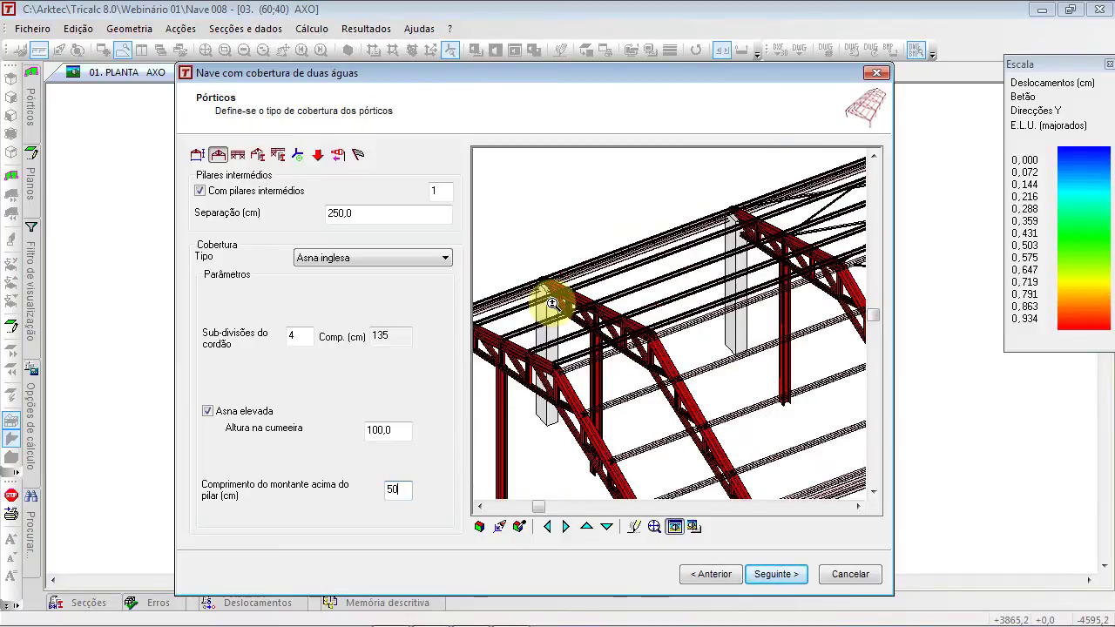
scroll(552, 303, "down", 1)
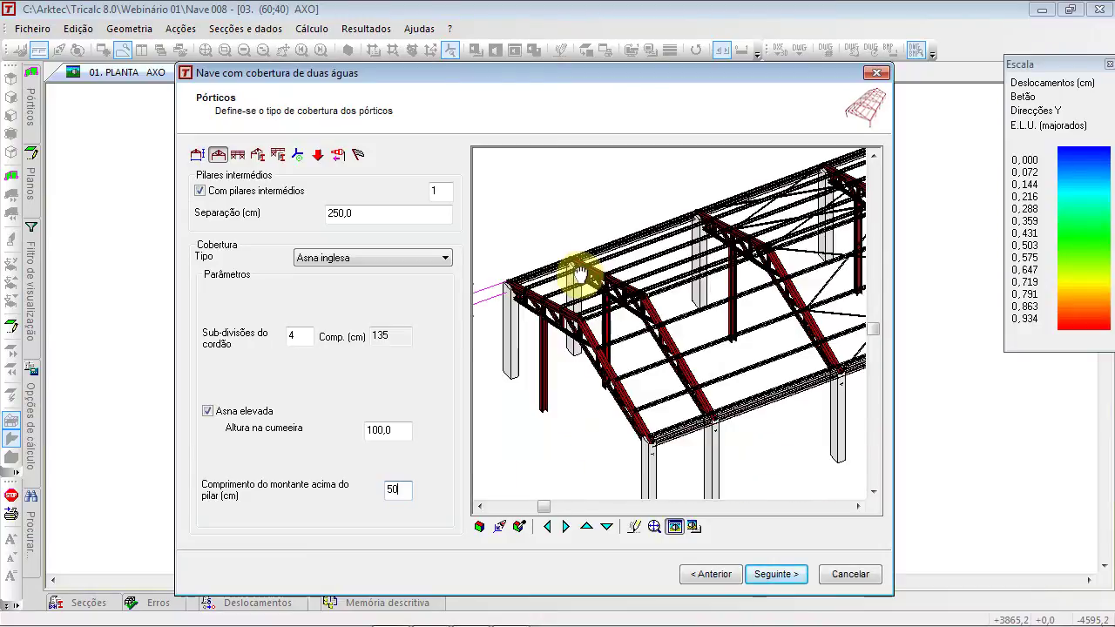
Open the bracing and purlin settings and inspect how the purlins sit on the truss chord nodes
left_click(239, 155)
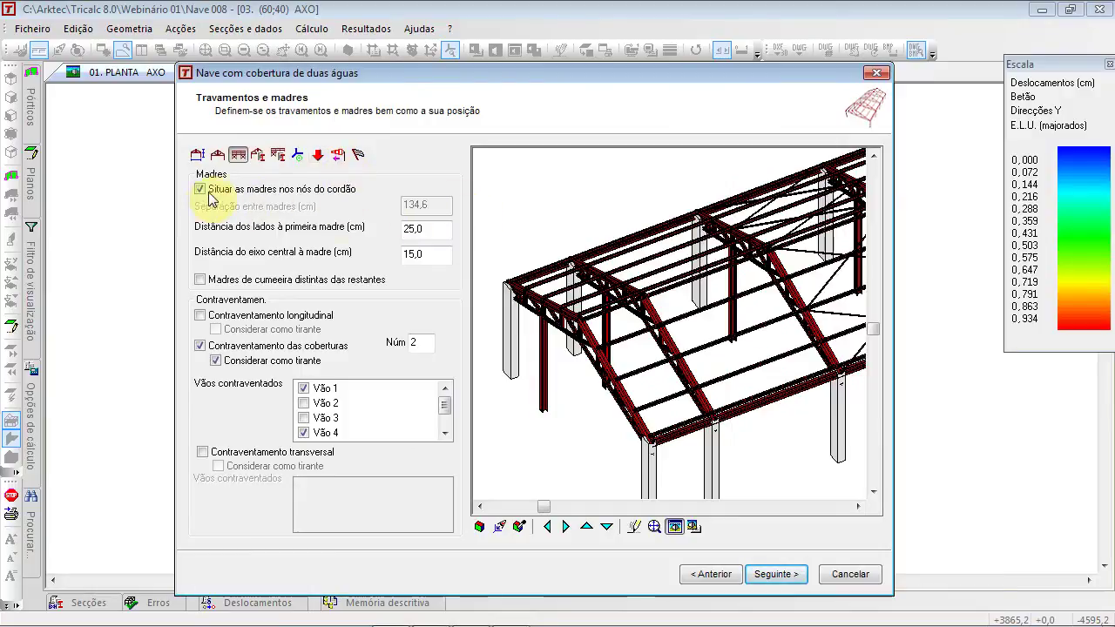
scroll(528, 284, "up", 1)
scroll(667, 250, "up", 3)
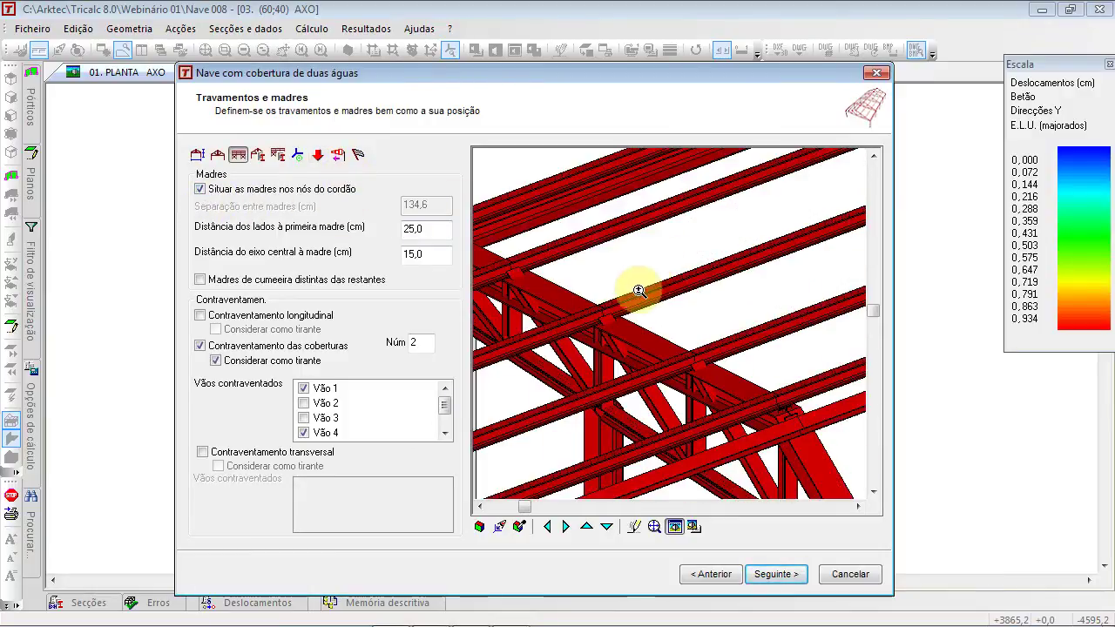
scroll(716, 397, "down", 4)
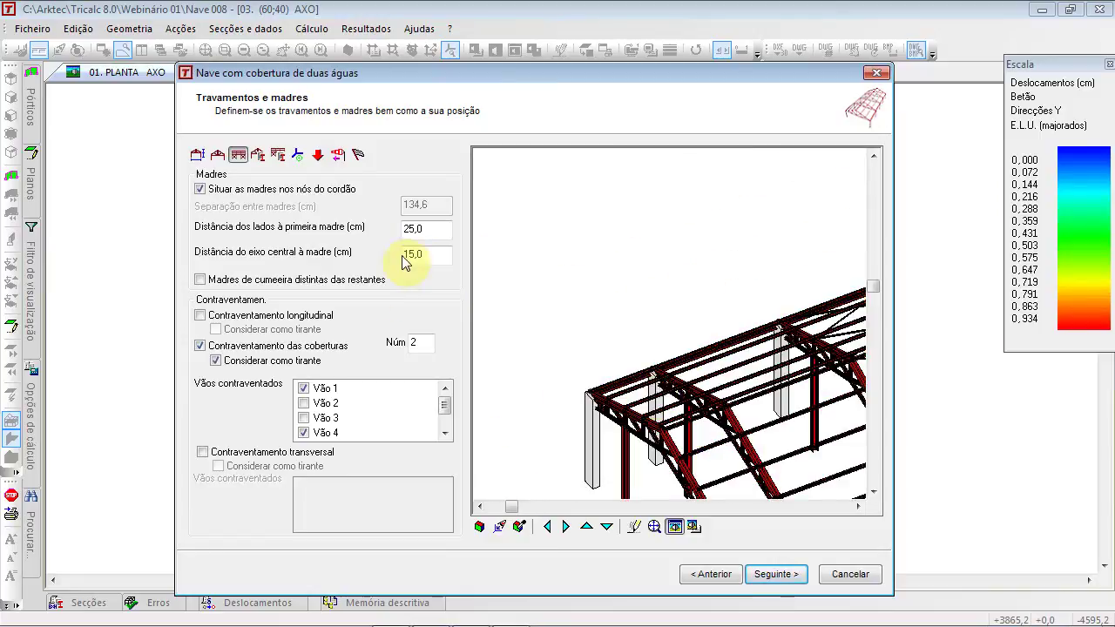
Try purlins spaced independently of the chord nodes, compare in the preview, and place them on the nodes again
left_click(199, 189)
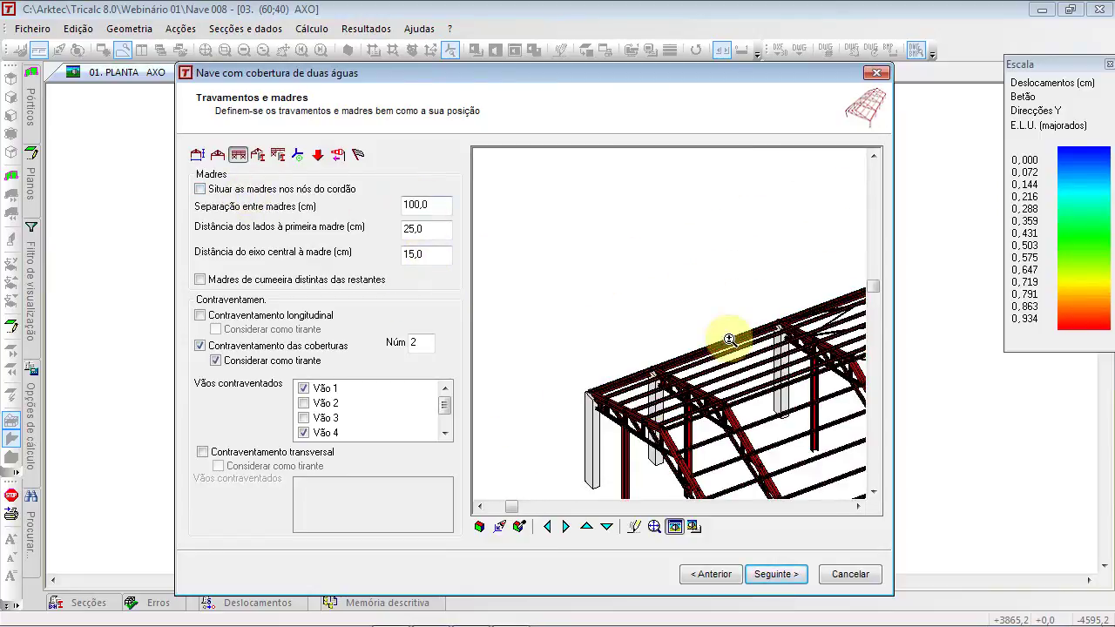
scroll(649, 403, "up", 2)
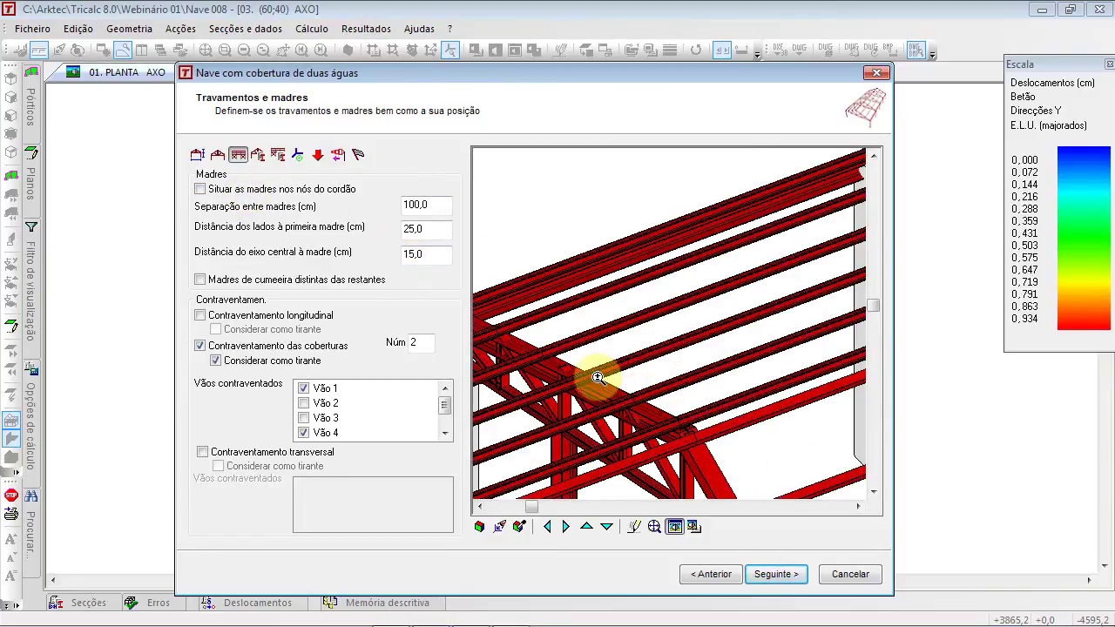
scroll(597, 374, "down", 2)
left_click(227, 192)
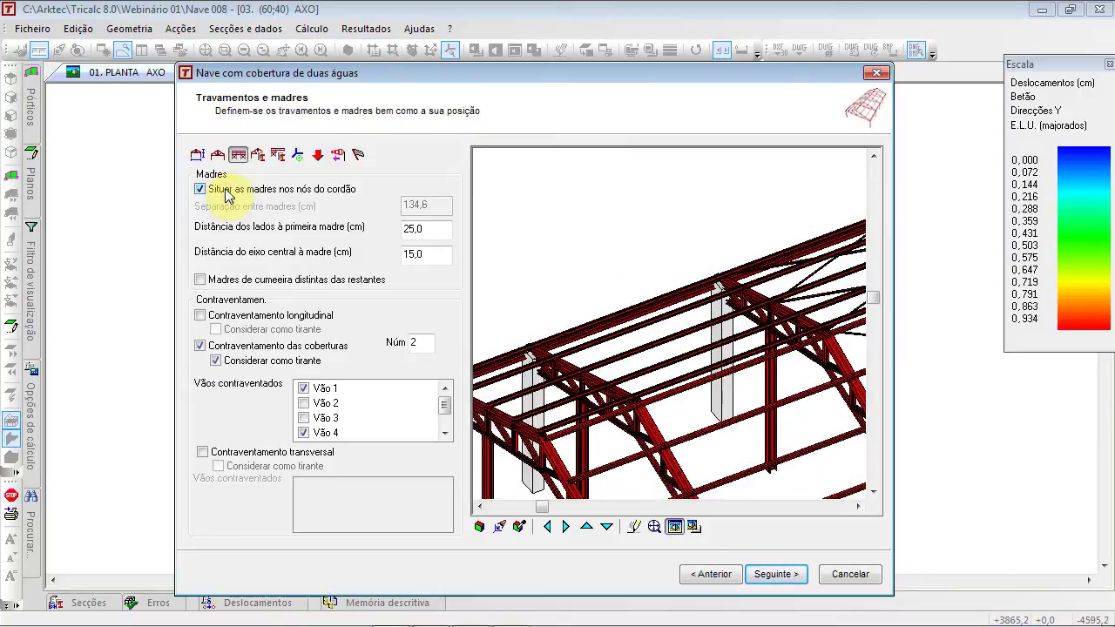
Examine in the preview the purlin distances from the sides and from the central axis
middle_click_drag(602, 337, 711, 242)
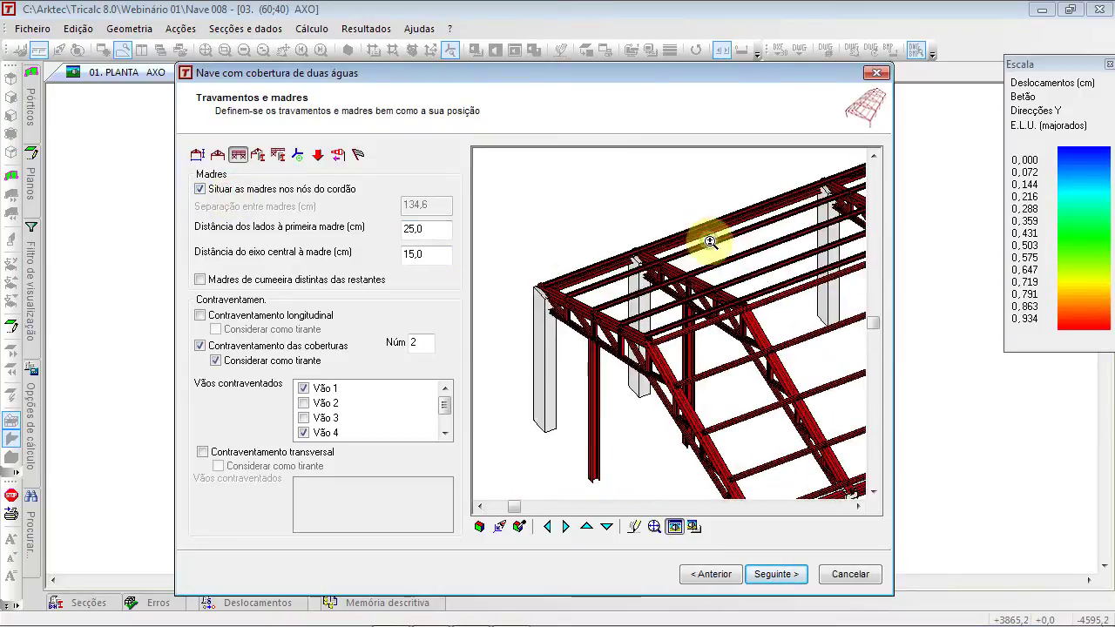
scroll(554, 292, "up", 3)
scroll(602, 261, "down", 3)
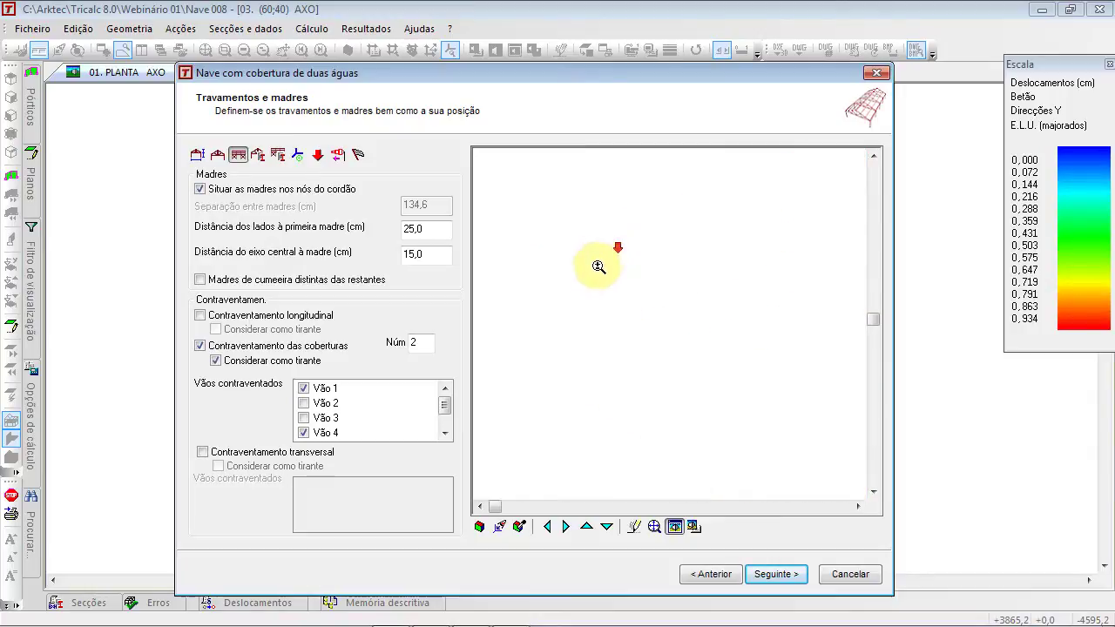
scroll(684, 299, "up", 4)
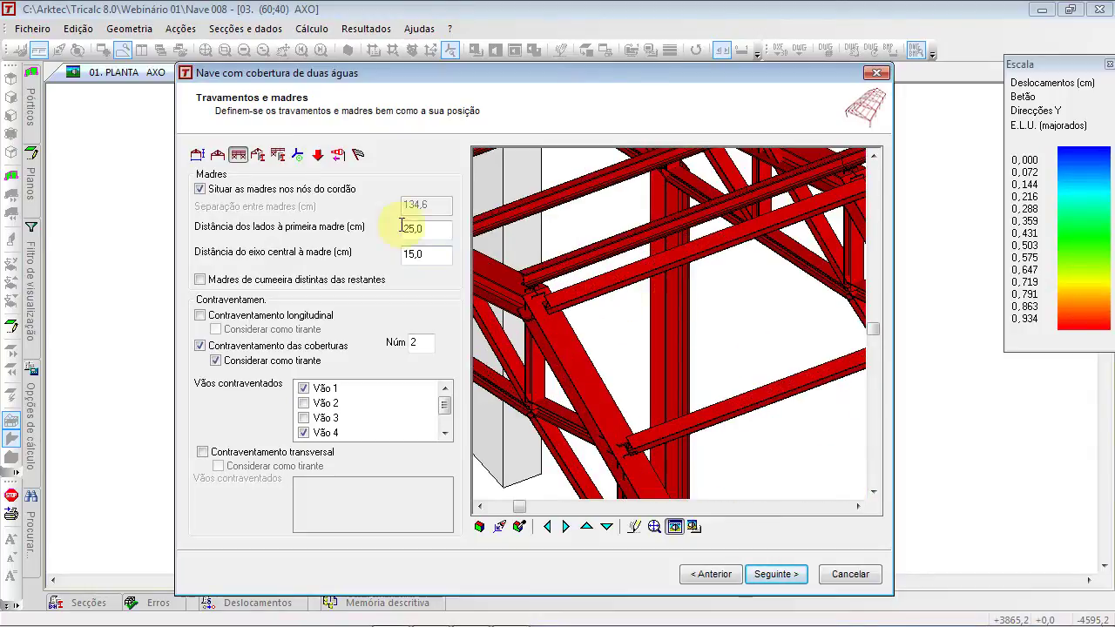
left_click(429, 252)
middle_click_drag(653, 264, 652, 301)
scroll(709, 233, "down", 3)
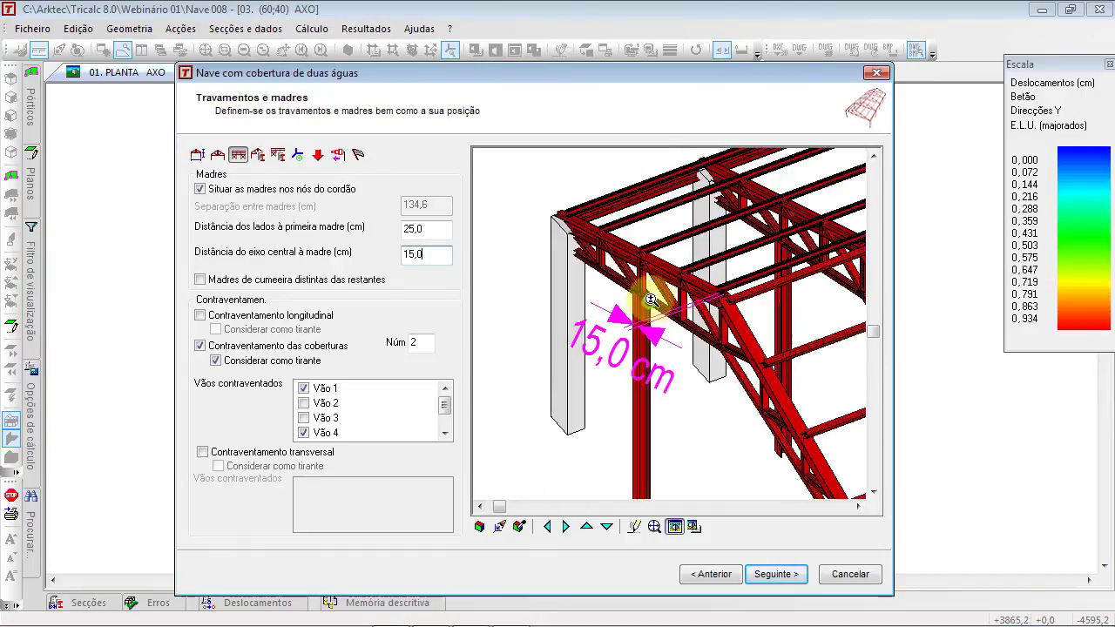
left_click(422, 232)
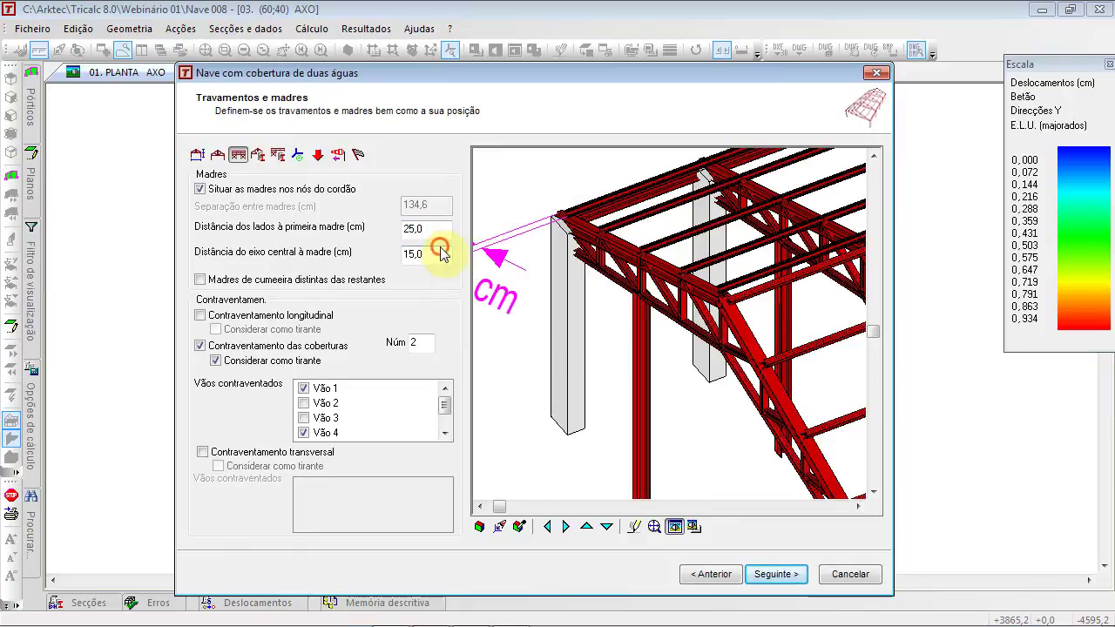
left_click(436, 253)
scroll(487, 290, "down", 2)
middle_click_drag(498, 311, 484, 243)
left_click(451, 254)
scroll(624, 272, "down", 3)
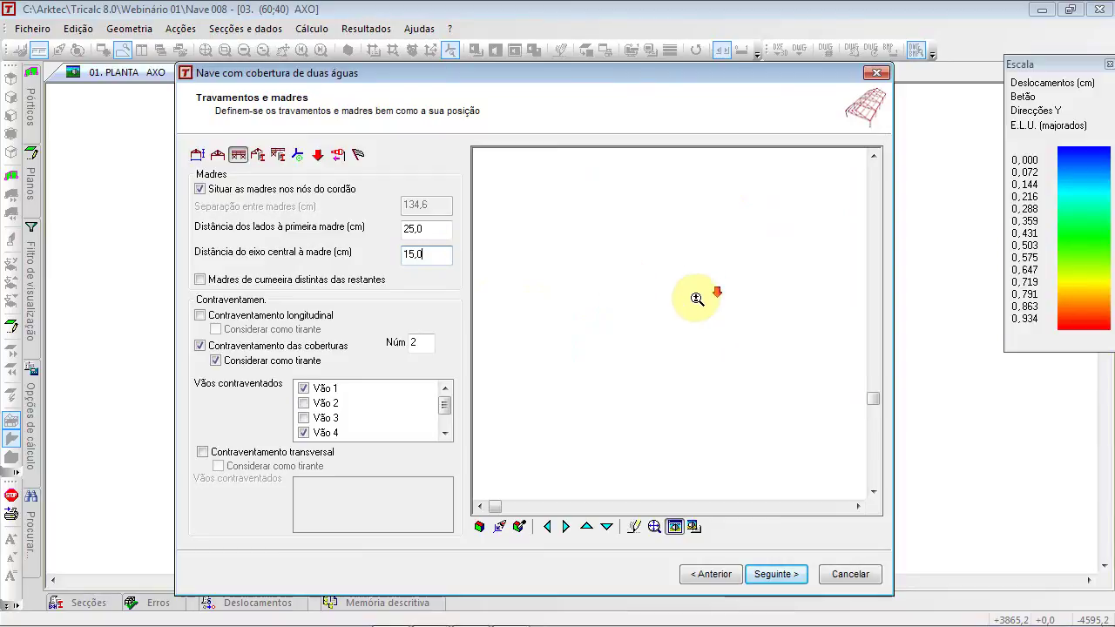
middle_click_drag(657, 302, 592, 429)
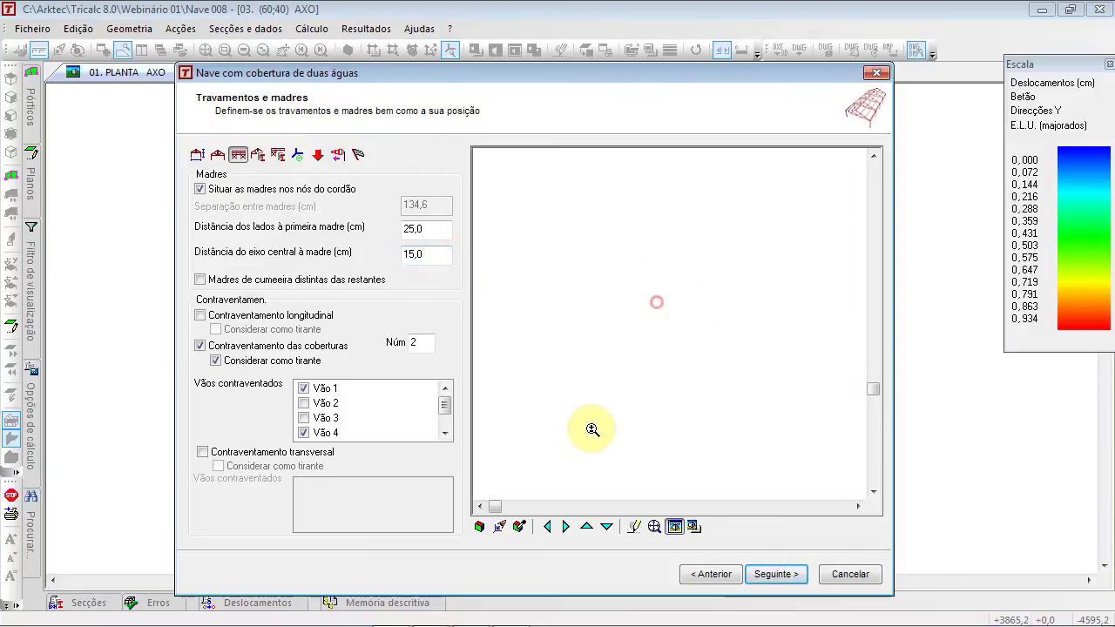
Turn on longitudinal bracing considered as tie rods, and add Vão 3 and Vão 6 to the braced bays
left_click(657, 529)
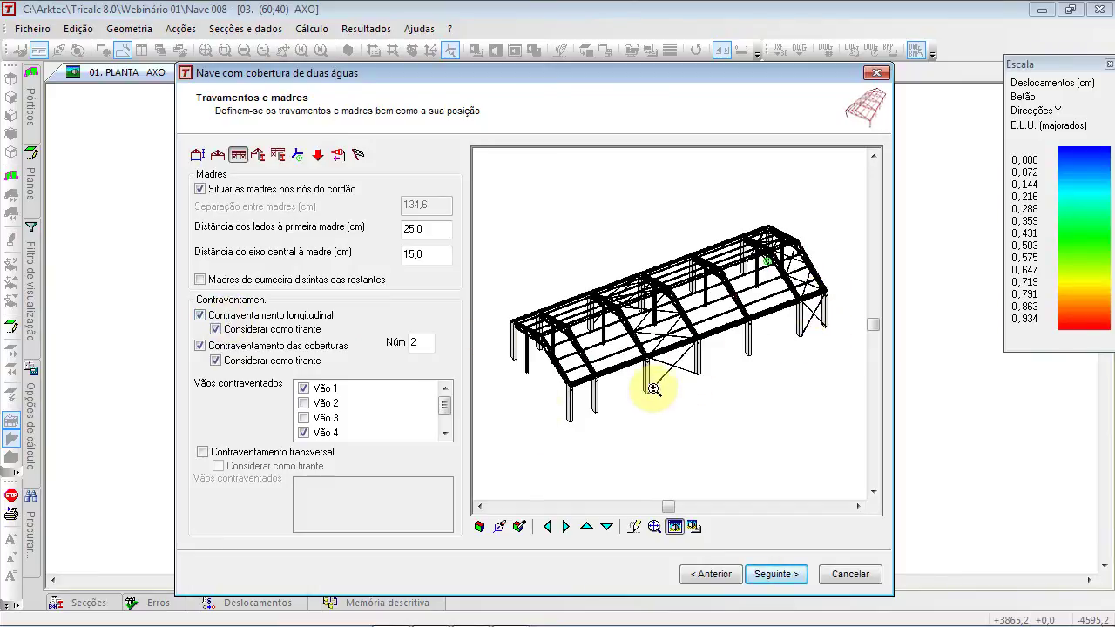
left_click(302, 418)
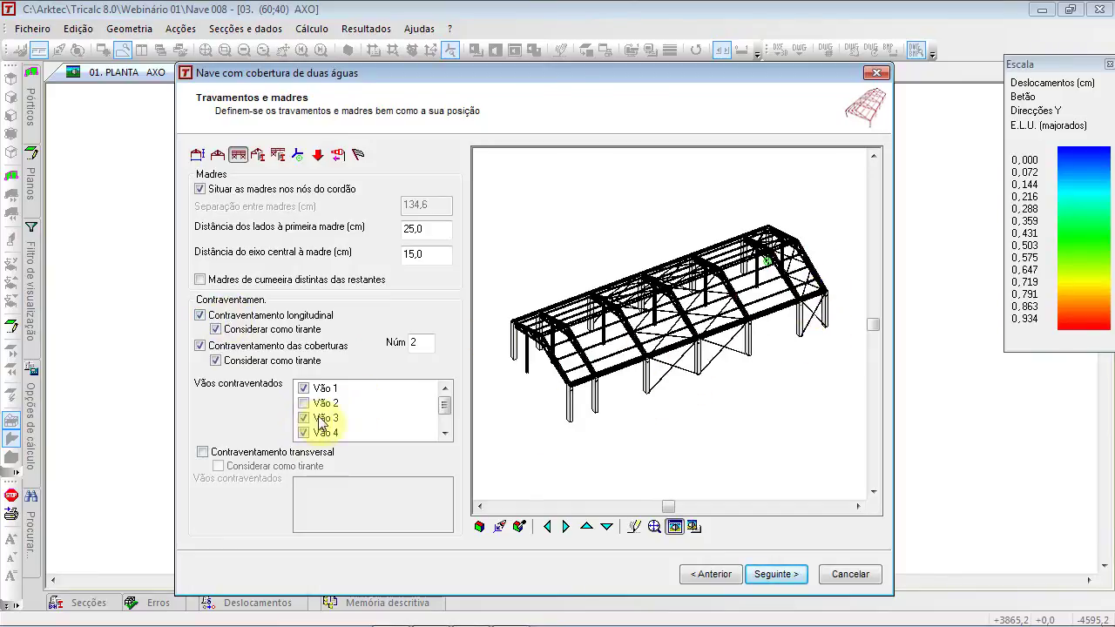
left_click(450, 433)
left_click(303, 432)
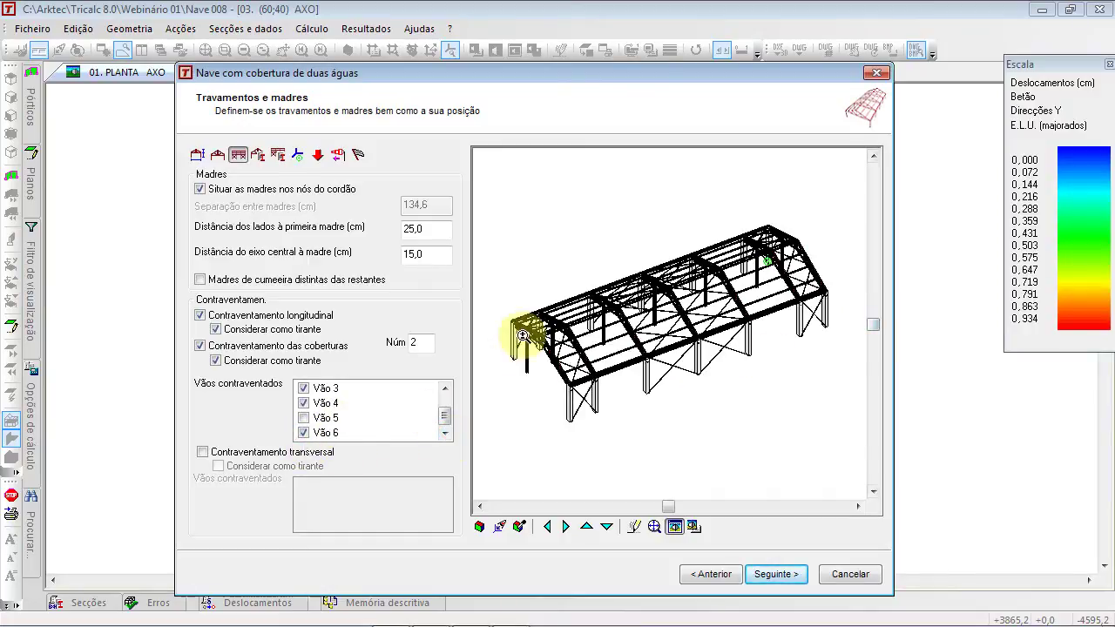
Turn on transverse bracing considered as tie rods for Vão 1 and inspect it at the hall's end
left_click(203, 453)
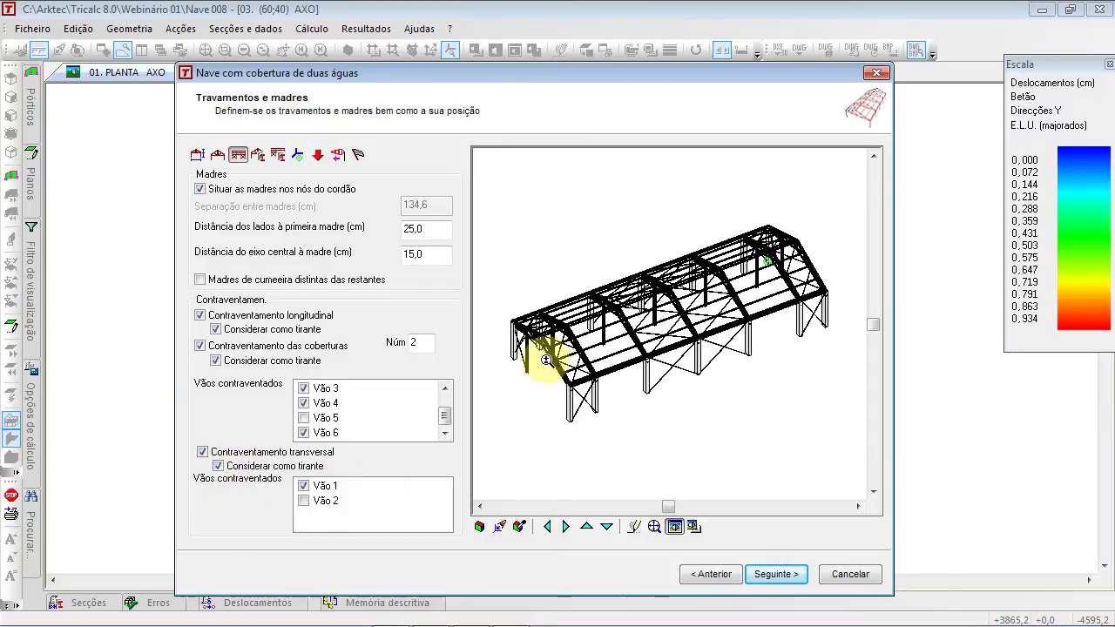
scroll(551, 358, "up", 3)
scroll(548, 374, "up", 2)
scroll(545, 370, "down", 6)
scroll(551, 366, "up", 2)
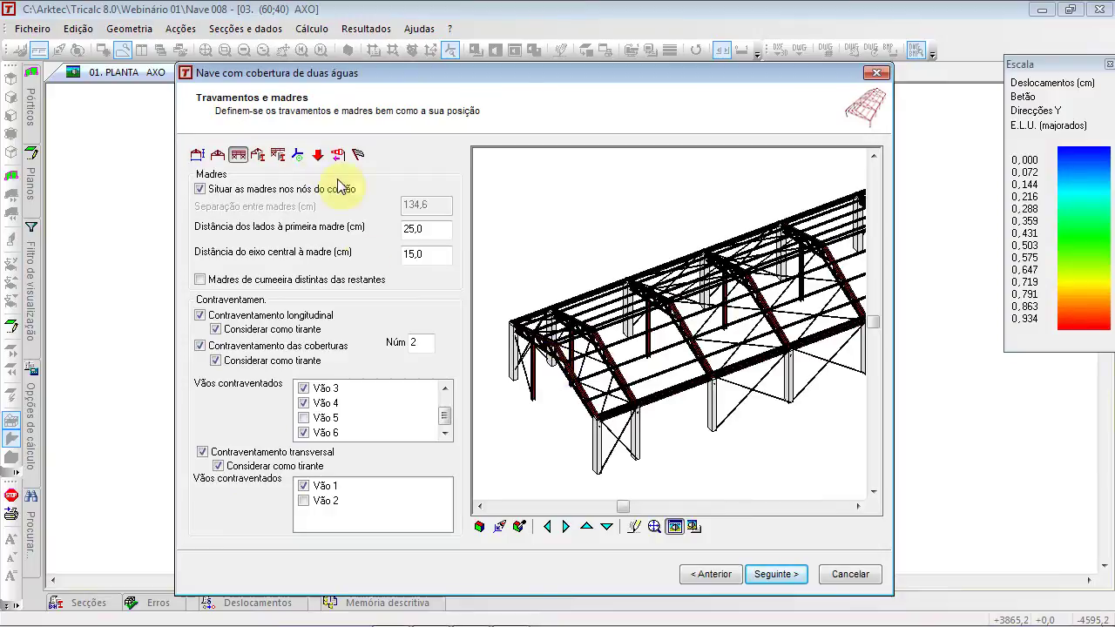
In the frame bar pre-sizing, change the pillars' section to series _HE, profile 200A
left_click(261, 156)
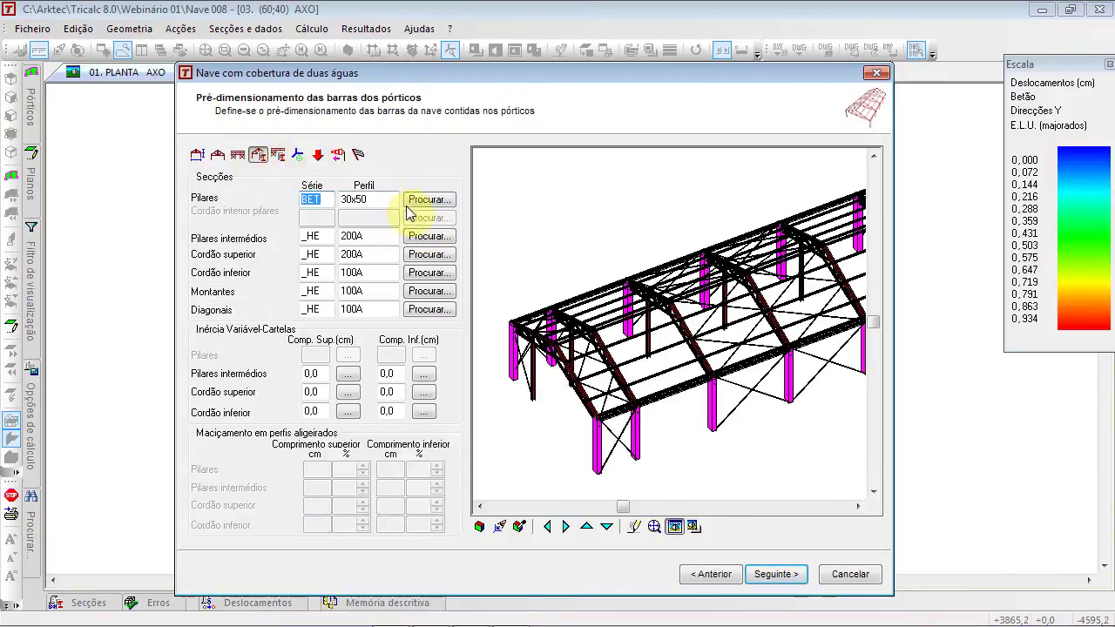
left_click(635, 436)
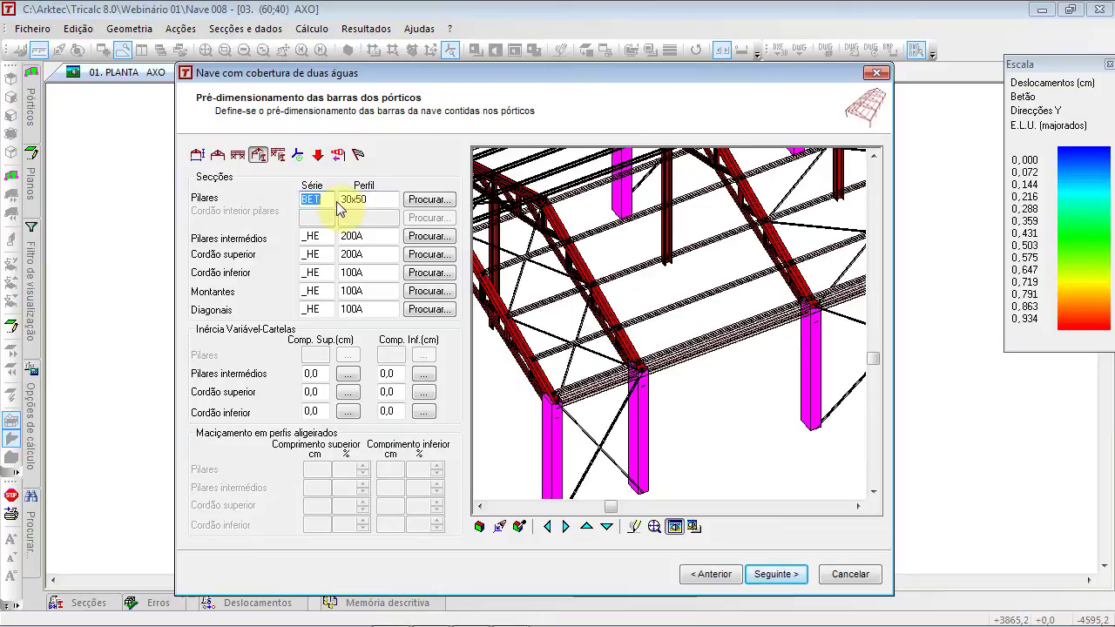
left_click(325, 235)
key("ctrl+c")
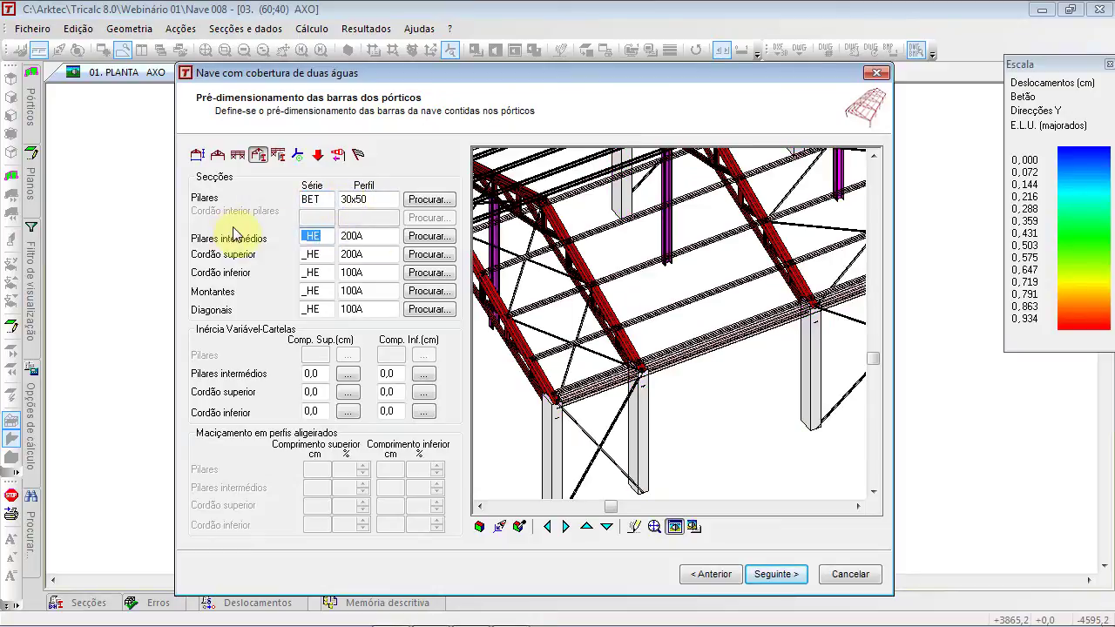
left_click(313, 203)
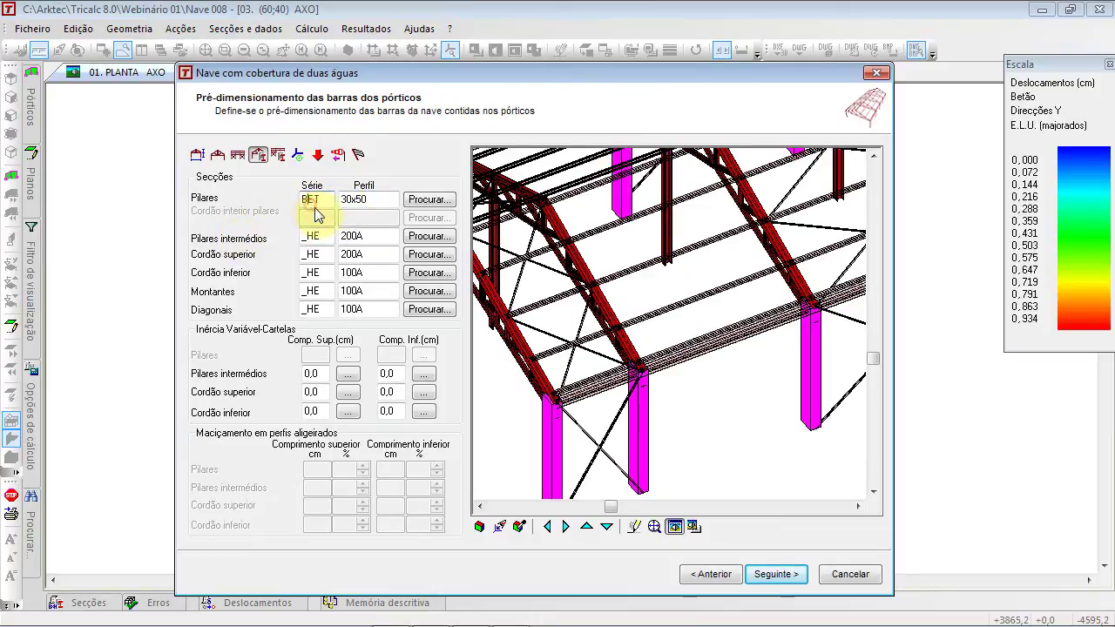
left_click_drag(325, 203, 182, 183)
key("ctrl+v")
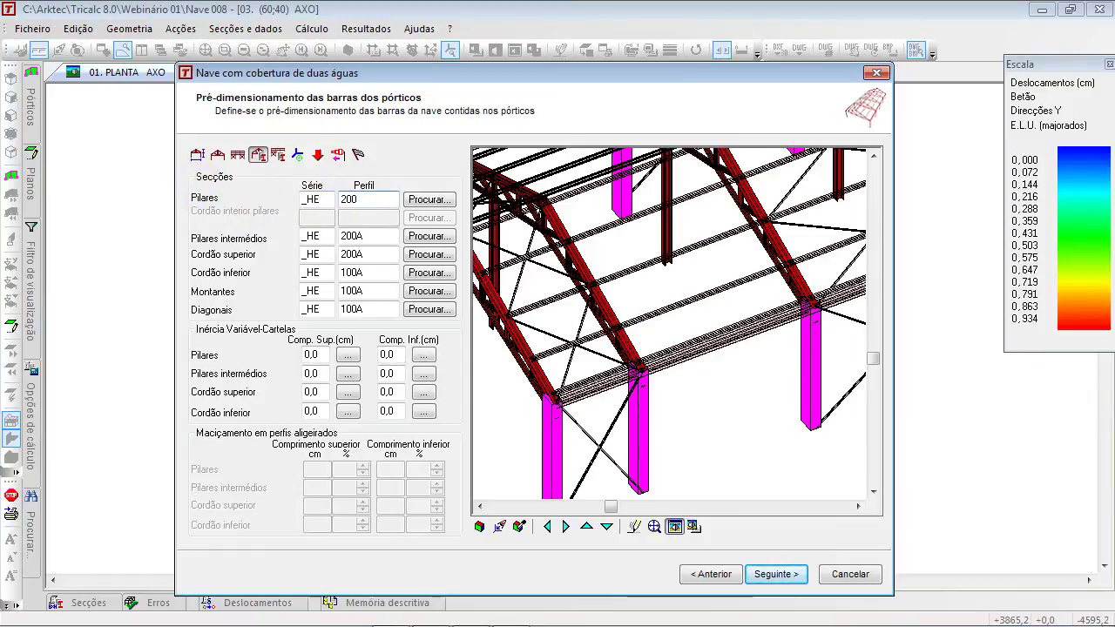
type("A")
left_click(373, 236)
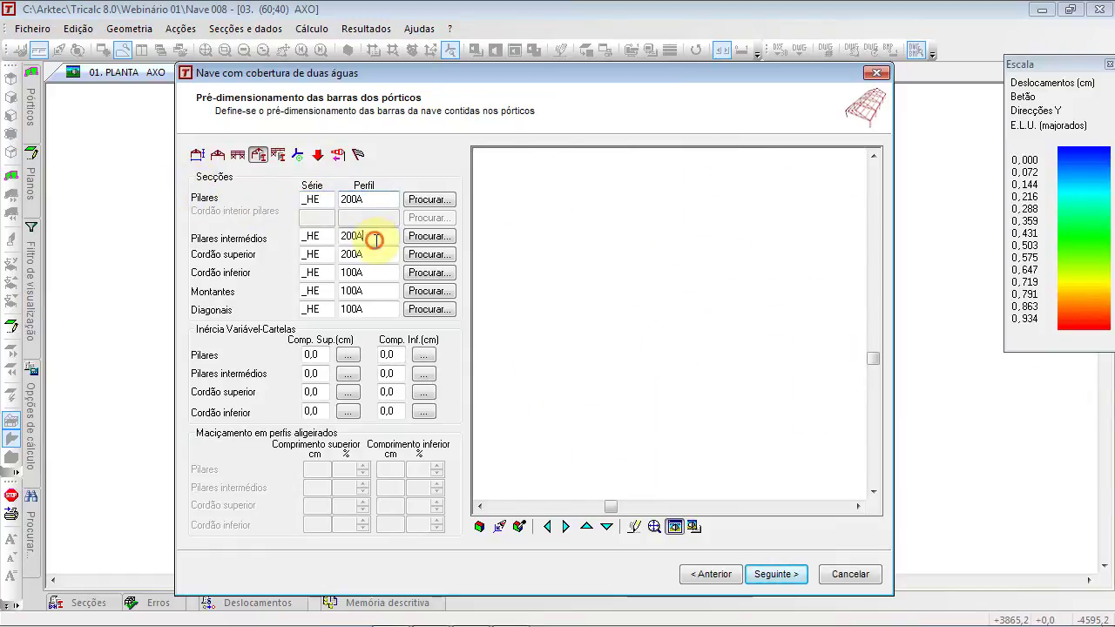
left_click(680, 362)
Change the pillars' profile to 200B and inspect the pillars in the preview
left_click(366, 199)
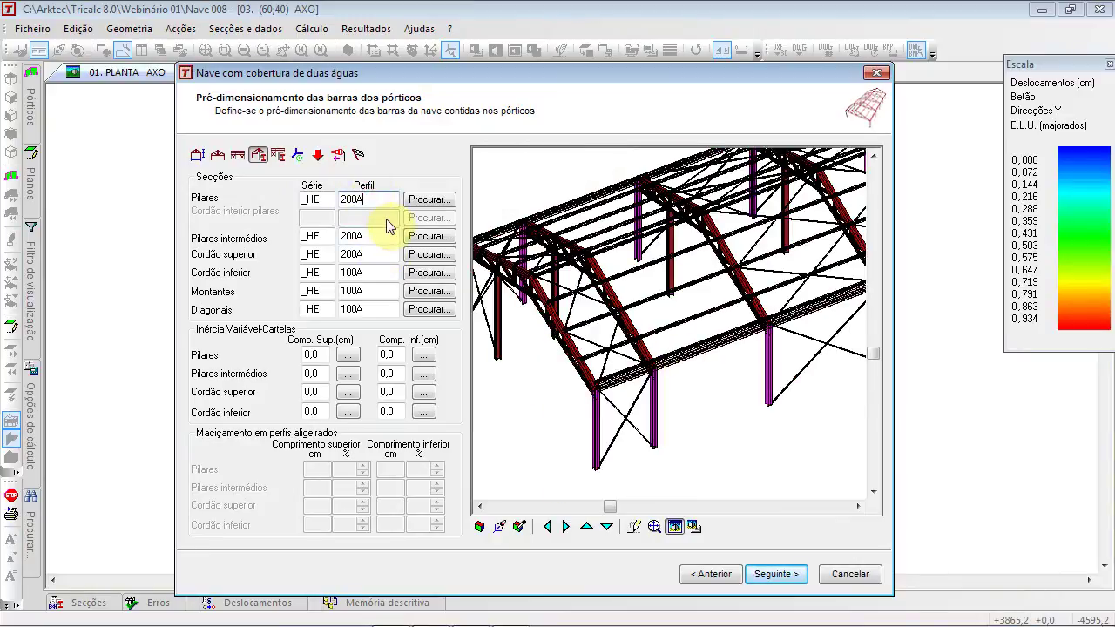
type("B")
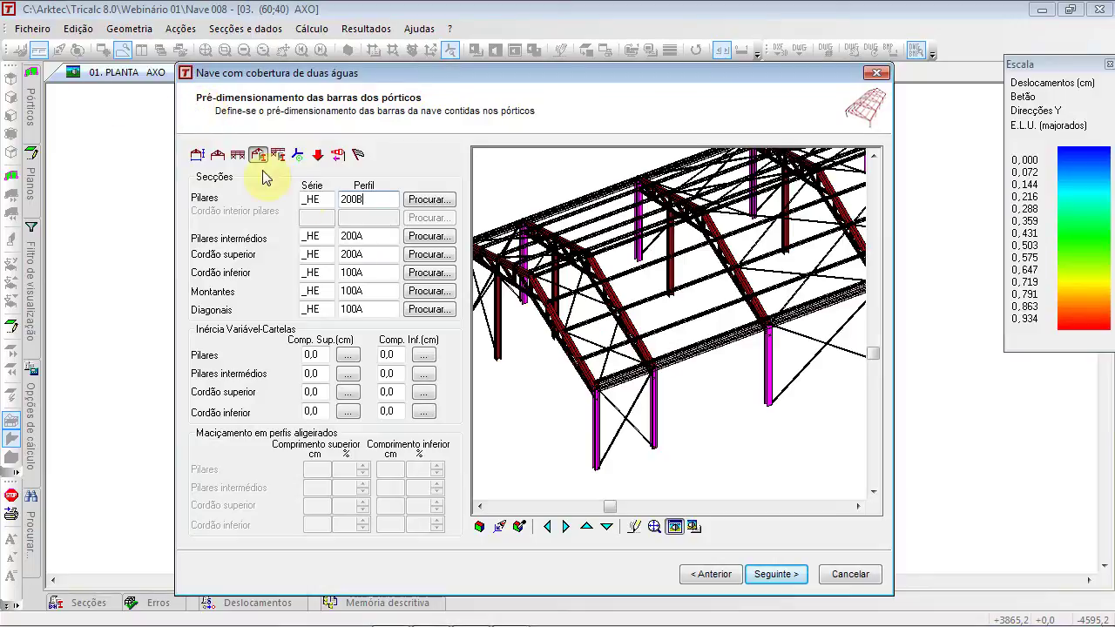
left_click(366, 236)
left_click(642, 374)
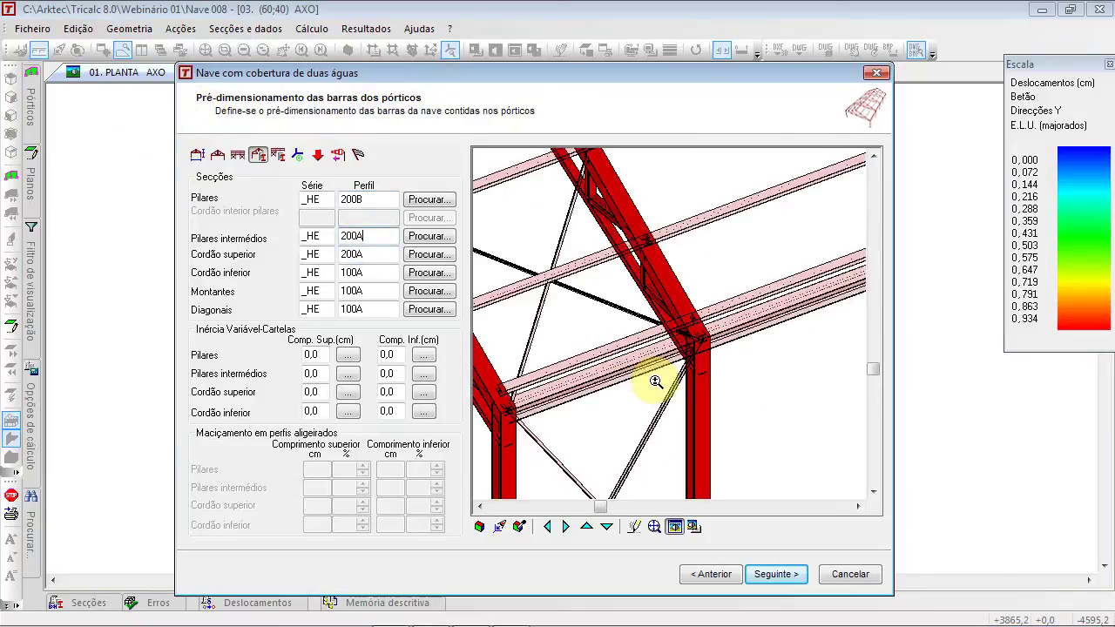
scroll(655, 382, "down", 4)
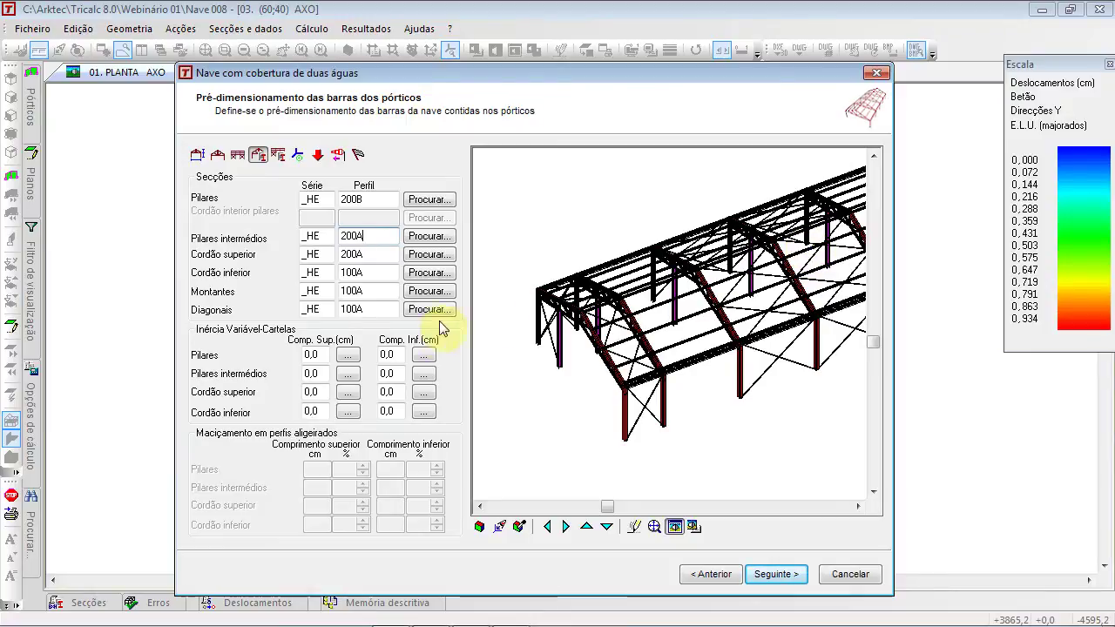
Examine the steel reinforcement types and dimensions offered for the upper haunches of the pillars
left_click(348, 358)
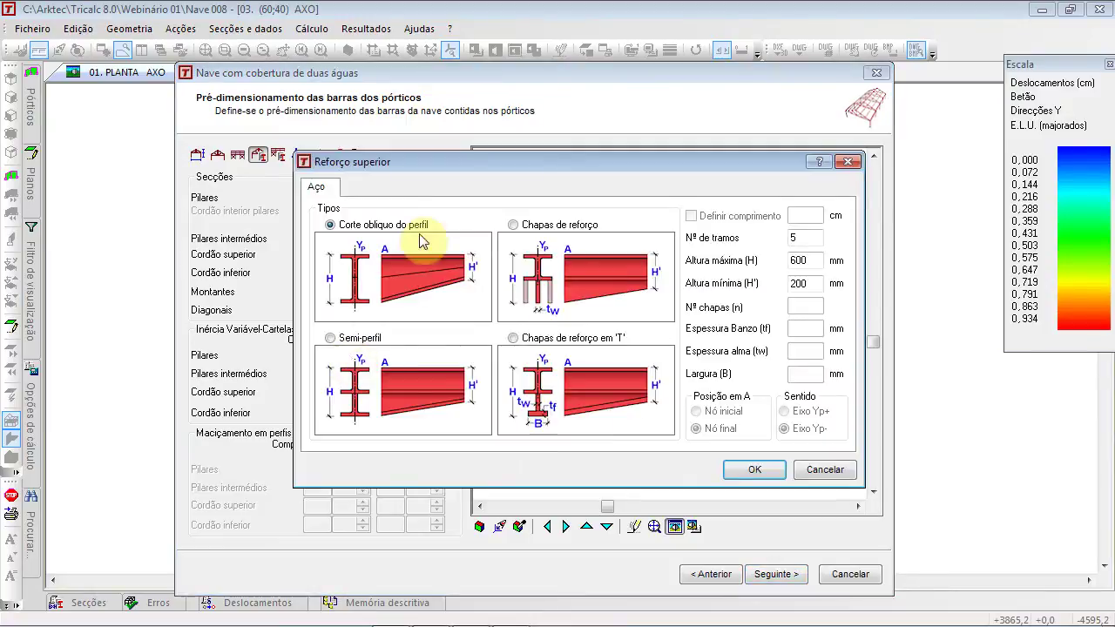
left_click(826, 471)
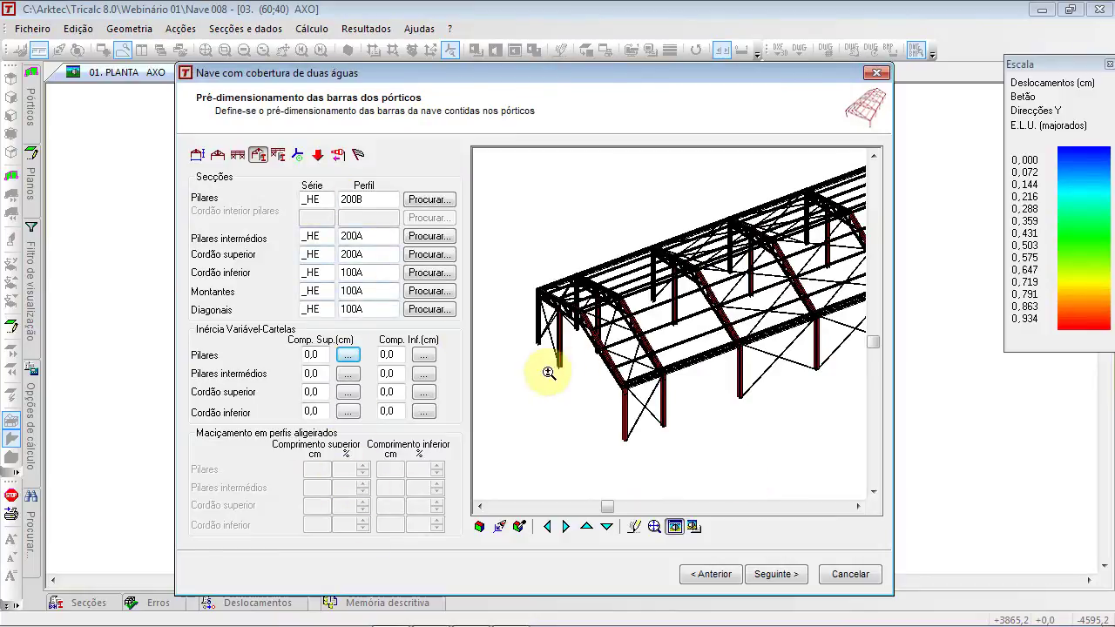
In the longitudinal bar pre-sizing, set the purlins' section to the cold-formed NBE EA 95 series _ZF, profile 140.3,0
left_click(280, 156)
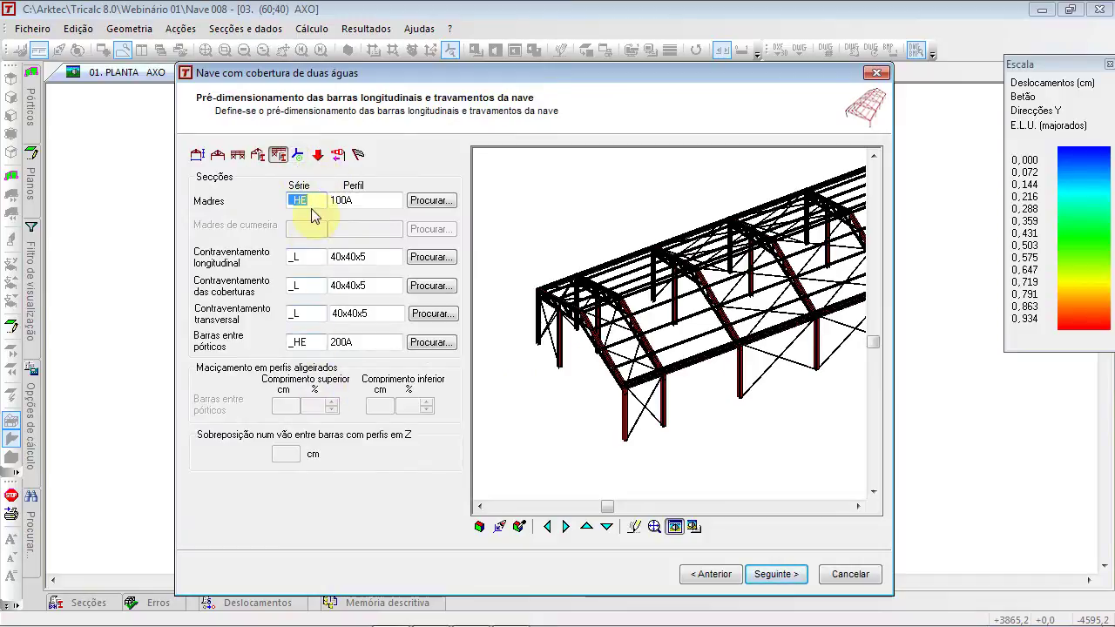
left_click(418, 208)
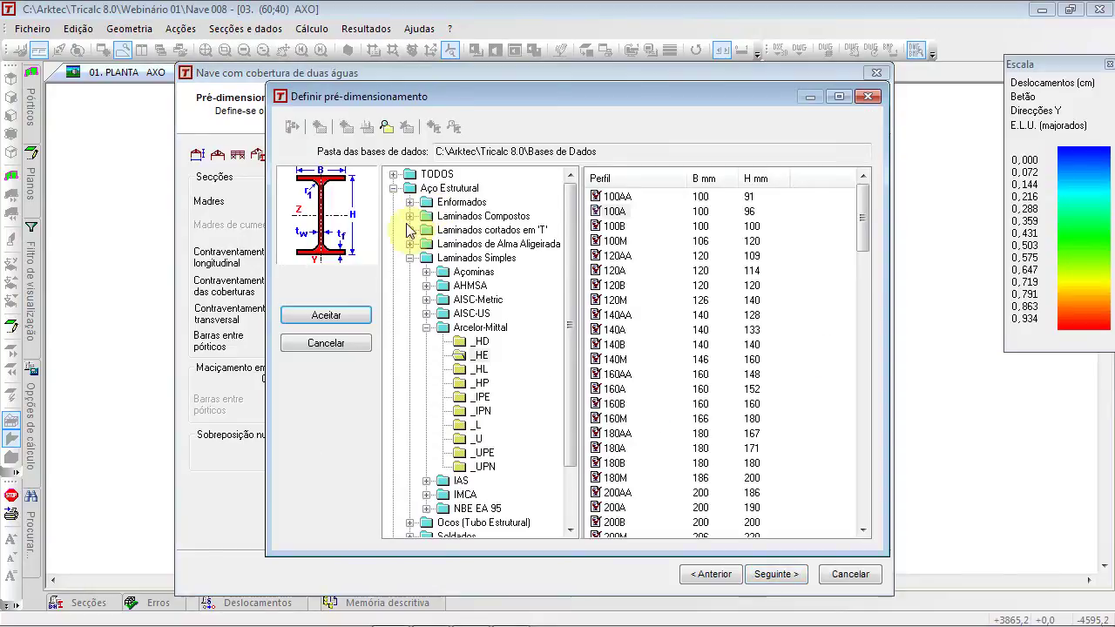
left_click(426, 328)
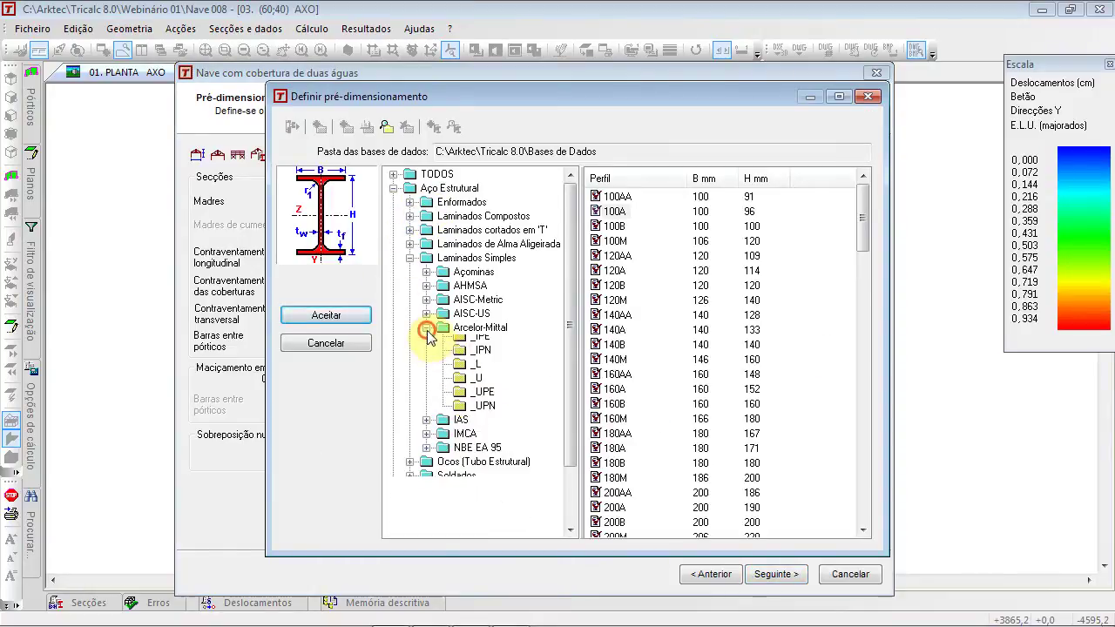
left_click(410, 202)
left_click(426, 230)
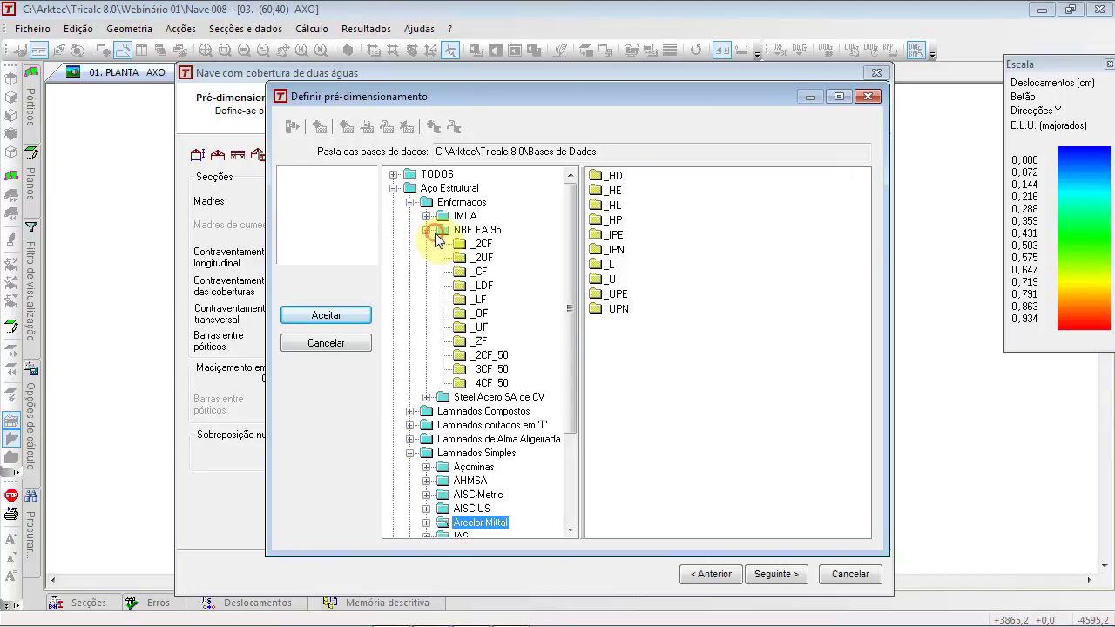
left_click(477, 342)
left_click(610, 320)
left_click(324, 314)
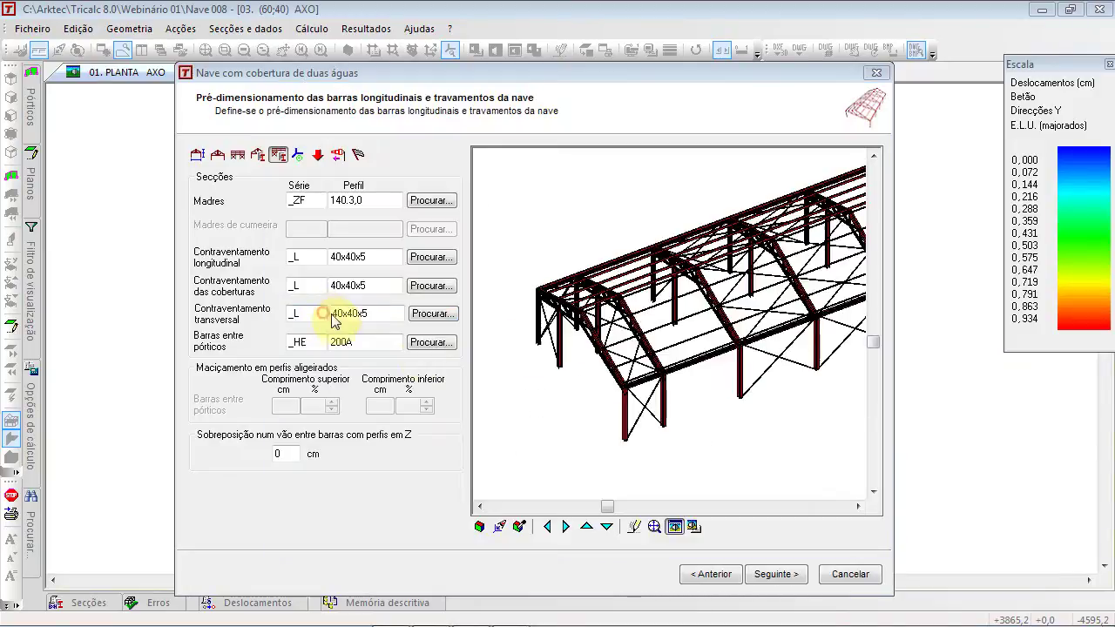
Inspect the sections of the bracing and of the bars between frames, locating those bars in the preview
left_click(295, 255)
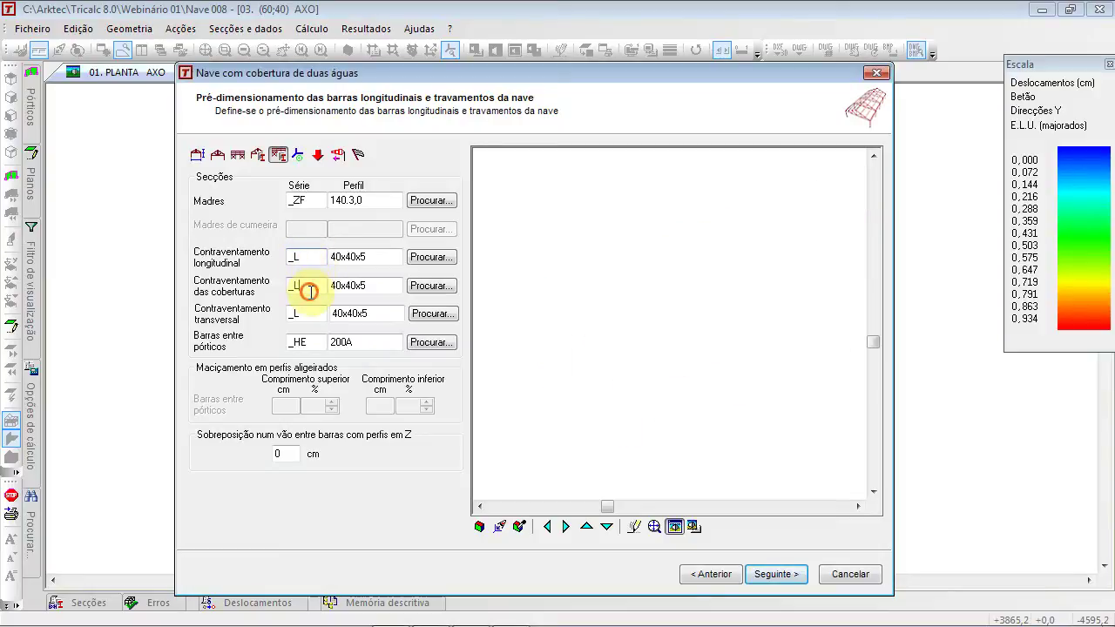
left_click(307, 341)
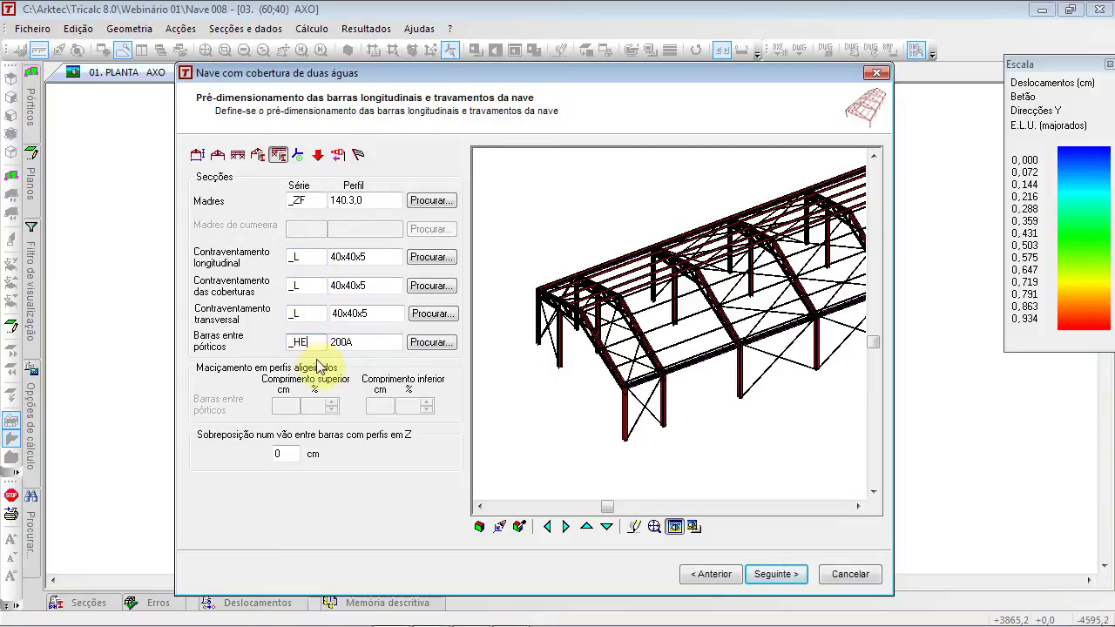
left_click(672, 369)
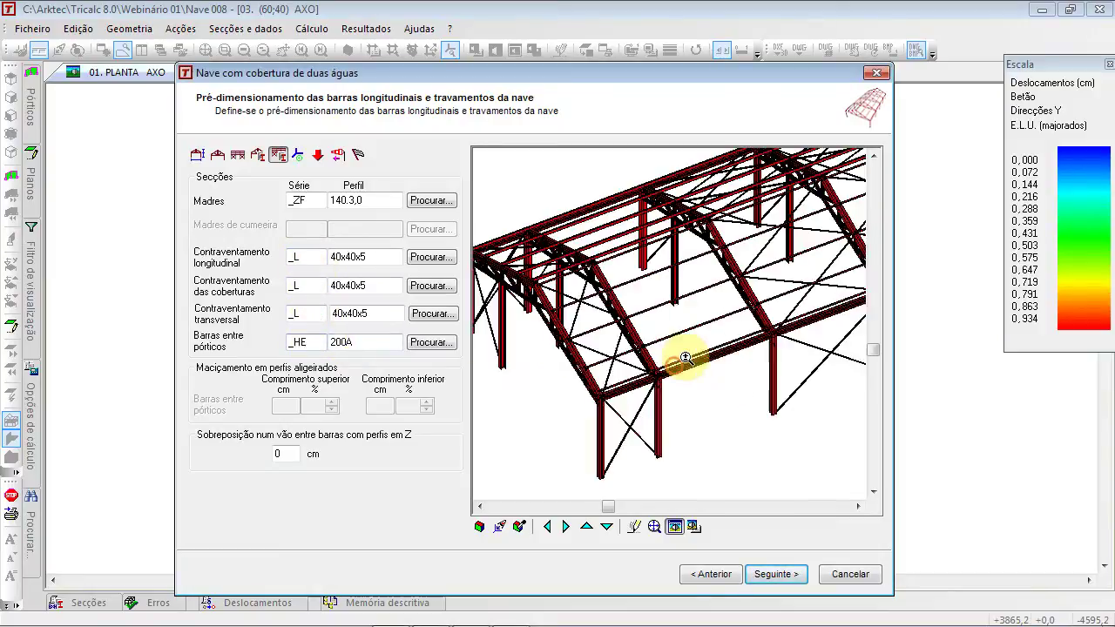
left_click(713, 355)
left_click(366, 342)
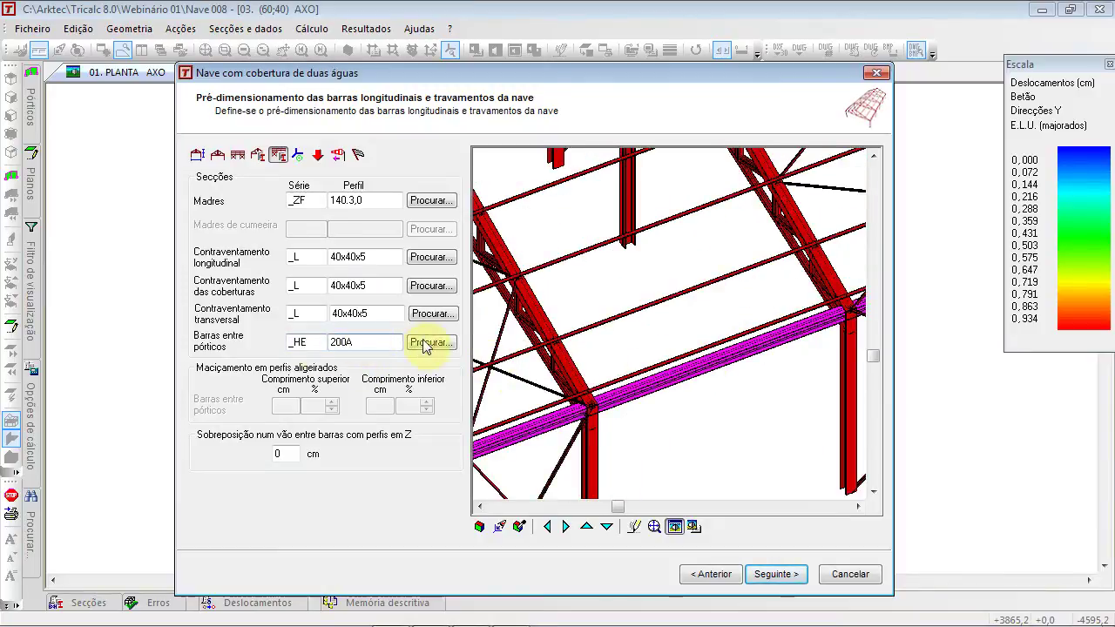
Review the façade walls and the surface load values assigned to the façades and to the roof
left_click(317, 155)
scroll(568, 306, "down", 2)
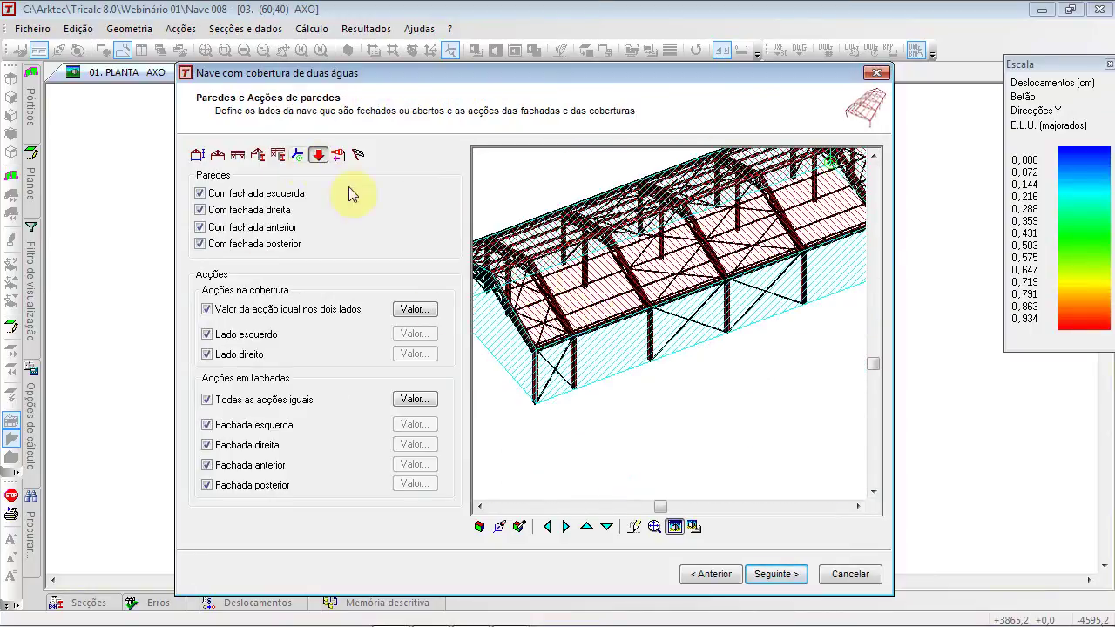
left_click(215, 197)
left_click(215, 197)
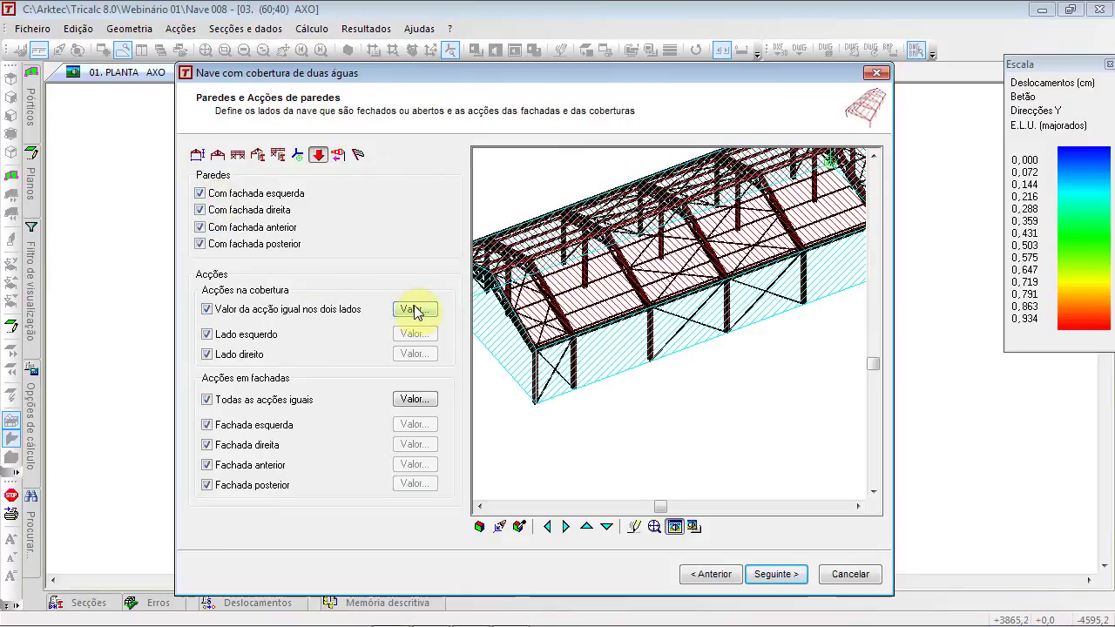
left_click(407, 399)
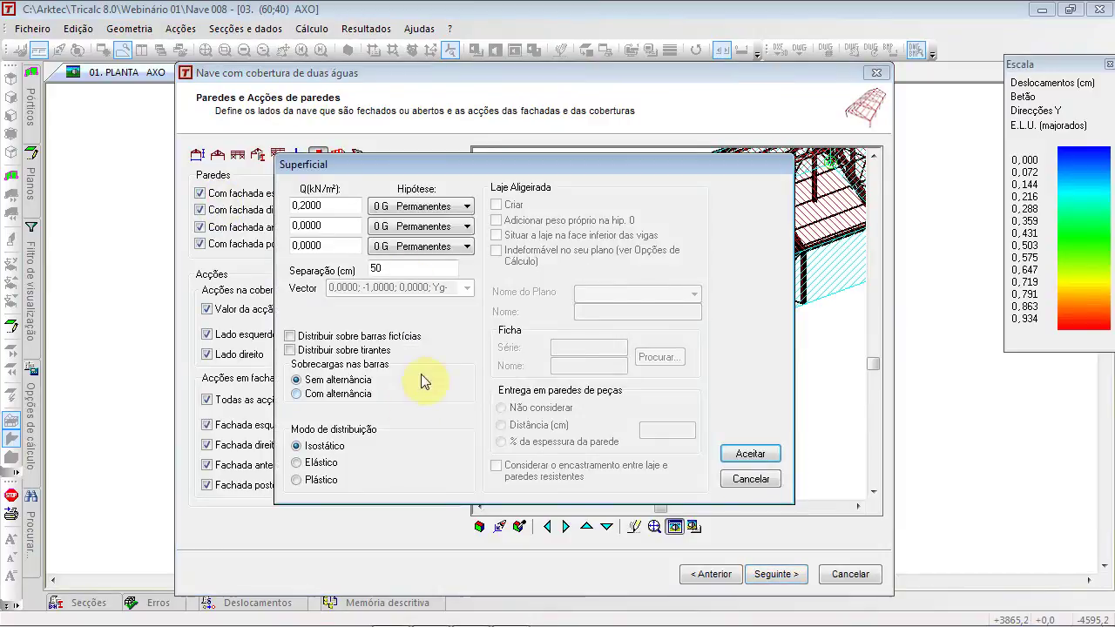
left_click(736, 486)
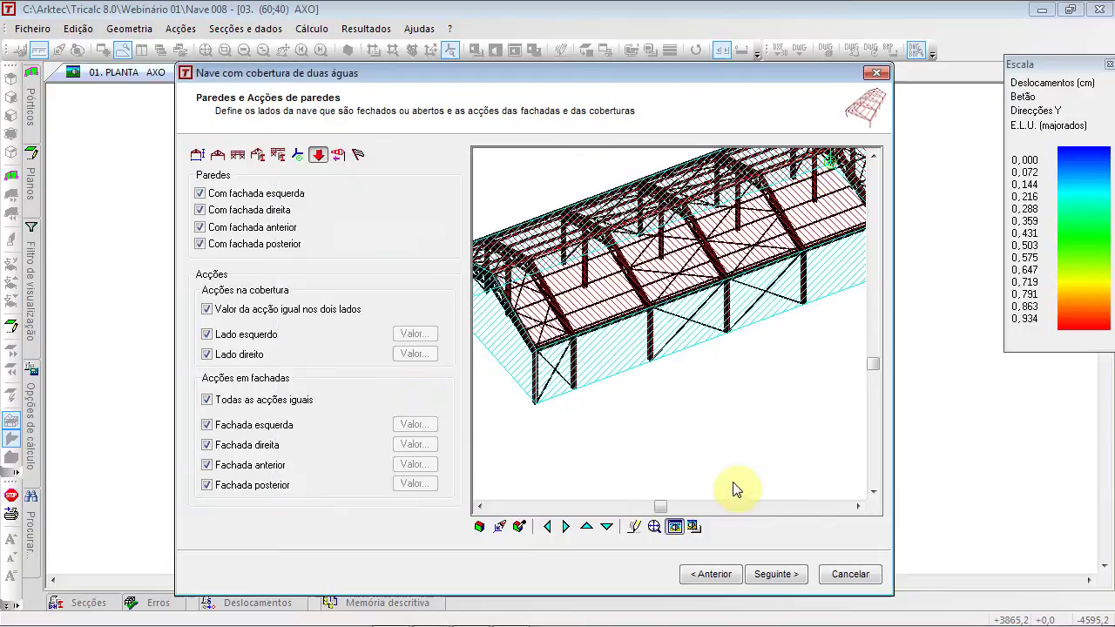
left_click(410, 309)
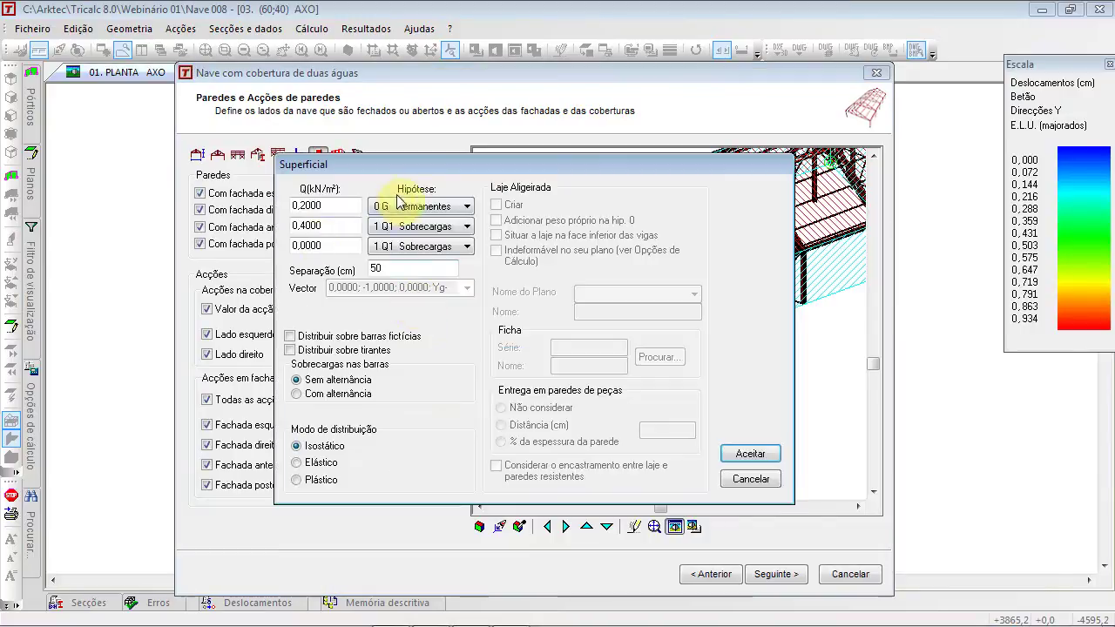
left_click(745, 477)
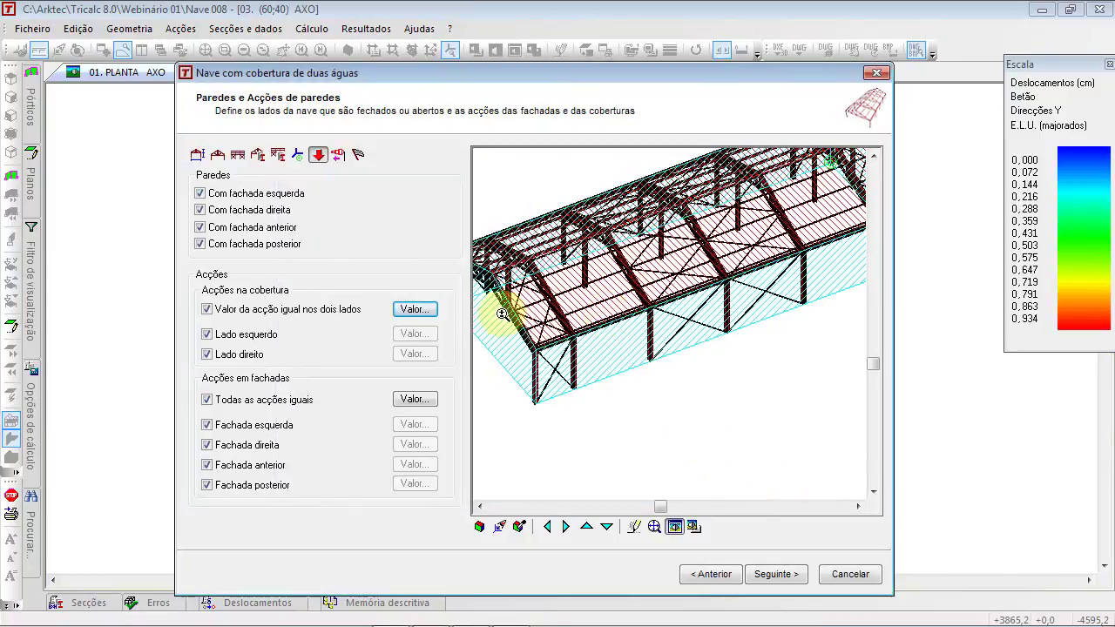
Turn on the creation of wind panels in the wind actions and view the wind directions around the hall
left_click(336, 160)
left_click(225, 178)
left_click(540, 382)
left_click(544, 377)
middle_click_drag(549, 372, 545, 431)
scroll(543, 415, "down", 2)
middle_click_drag(568, 384, 652, 343)
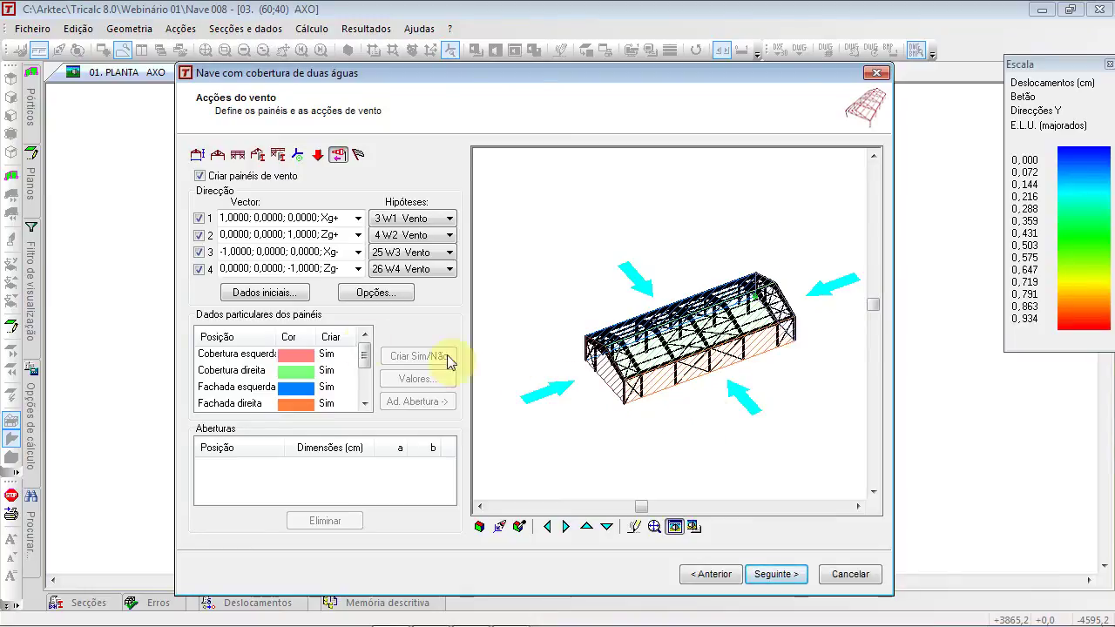
In the initial wind data, set the dynamic pressure to 1 kN/m²
left_click(283, 296)
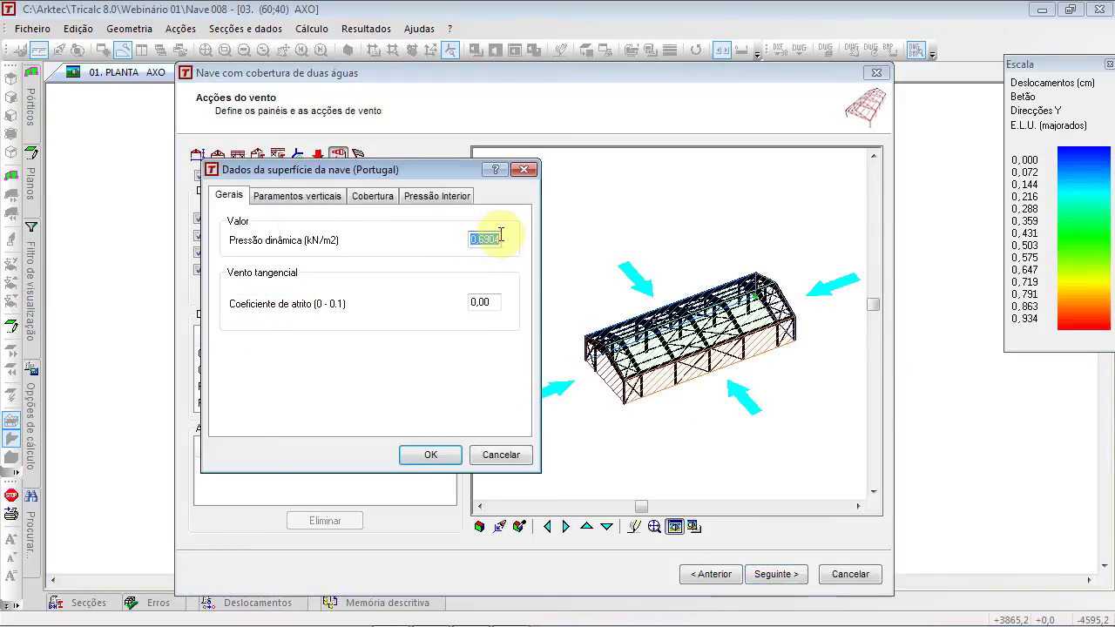
left_click_drag(476, 236, 618, 247)
key("BackSpace")
key("BackSpace")
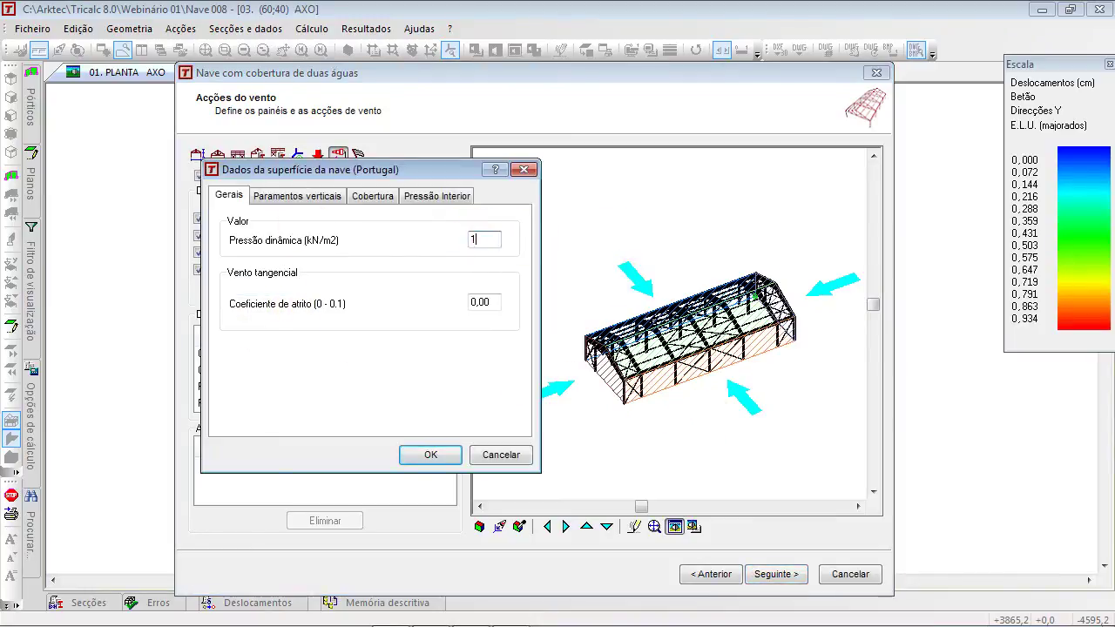
Set the vertical walls' wind coefficients to 0,7 for windward, -0,2 for leeward and -0,5 for lateral
left_click(297, 196)
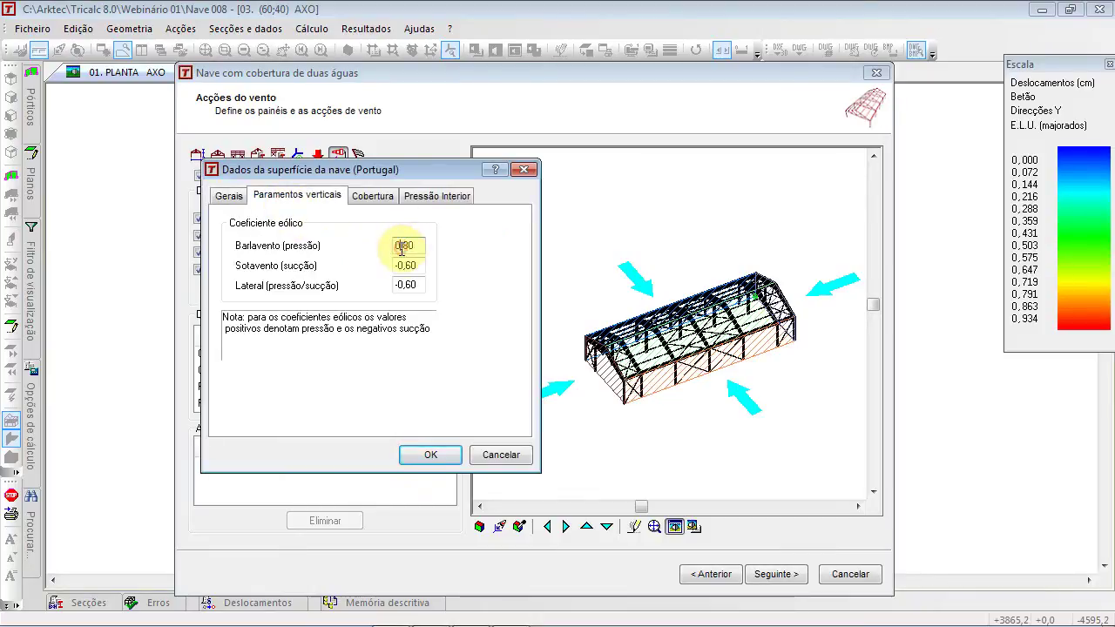
left_click_drag(402, 246, 466, 279)
type("7")
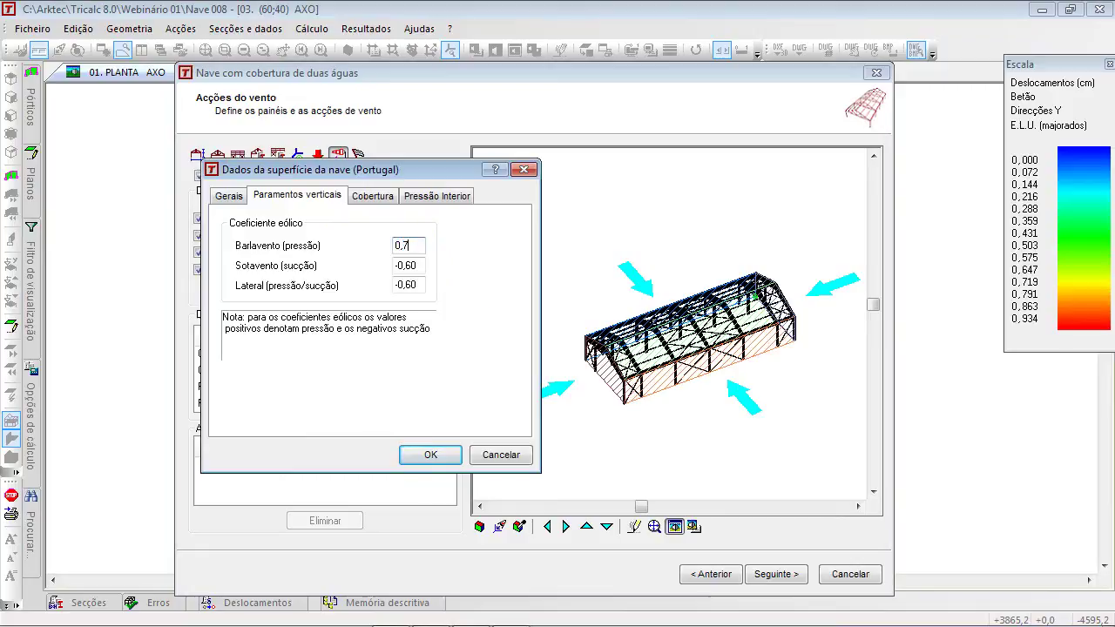
left_click_drag(407, 285, 468, 322)
type("5")
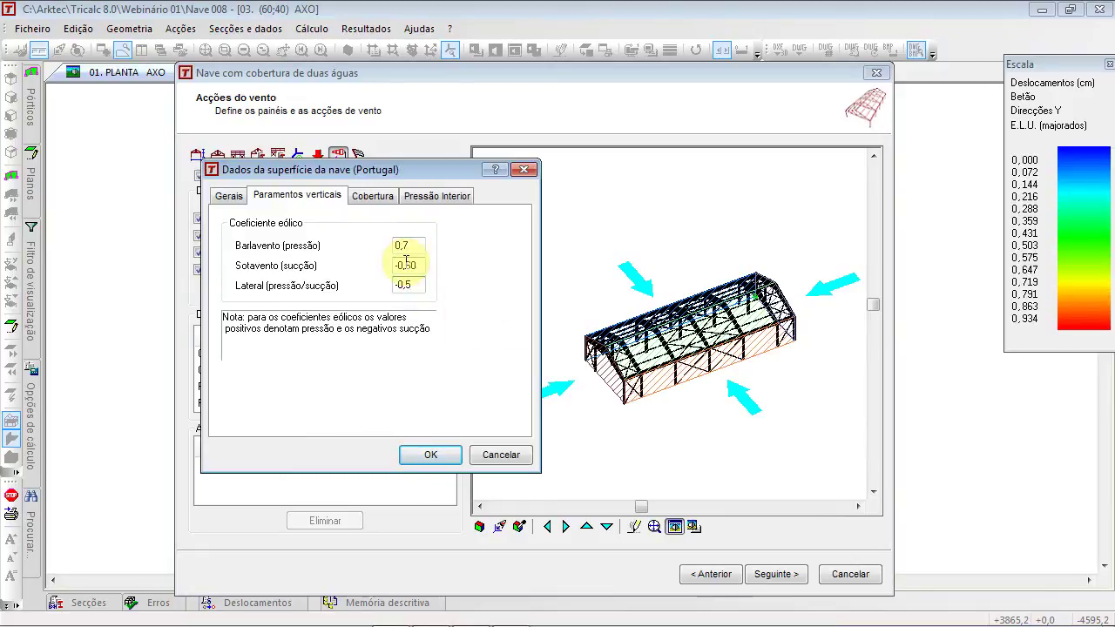
left_click_drag(406, 263, 526, 277)
type("2")
left_click(421, 269)
left_click(414, 260)
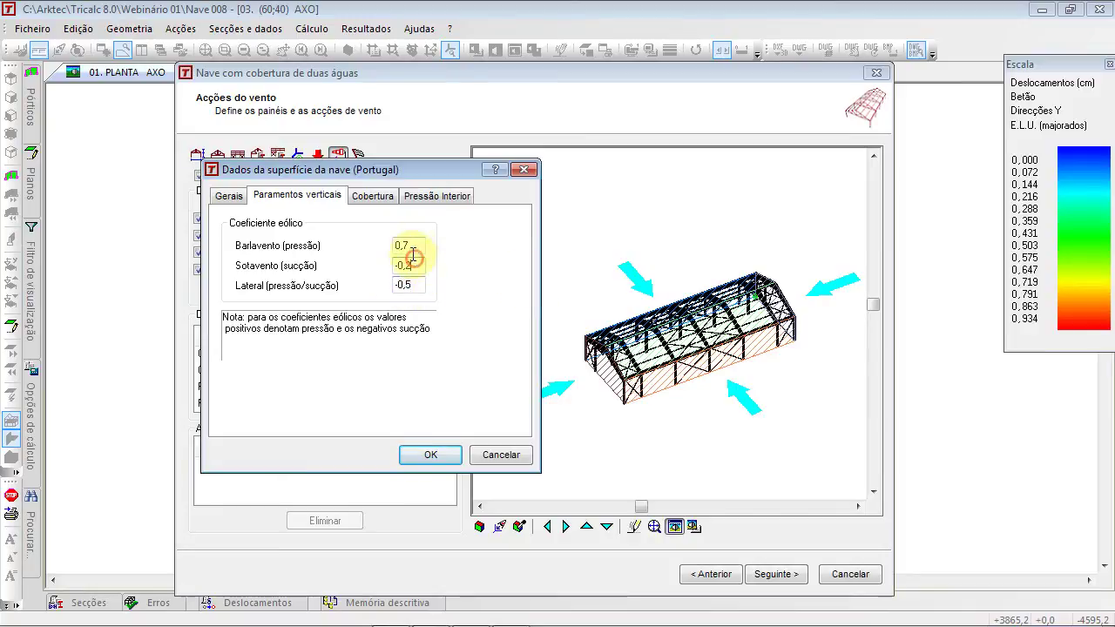
Review the wind coefficients for the roof and the interior pressure, and accept the initial wind data
left_click(374, 197)
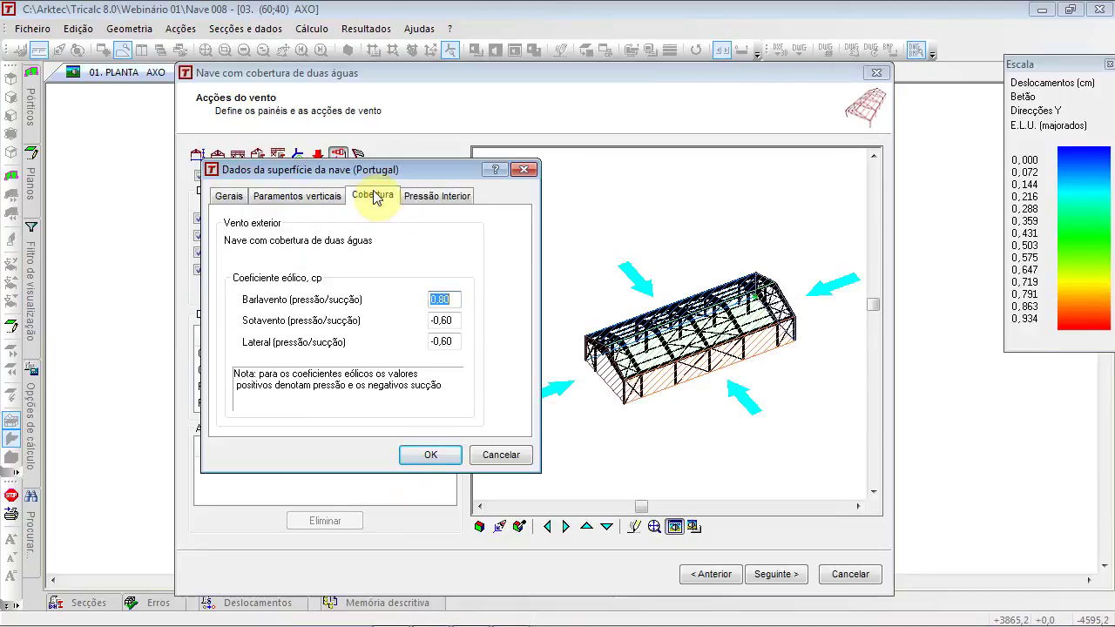
left_click(318, 196)
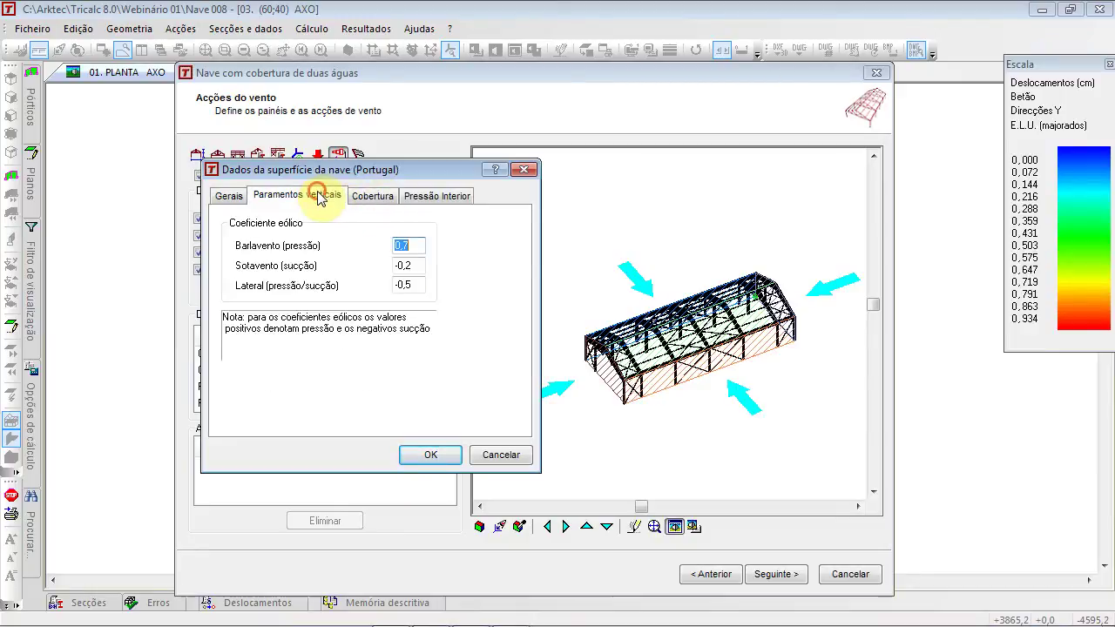
left_click(374, 197)
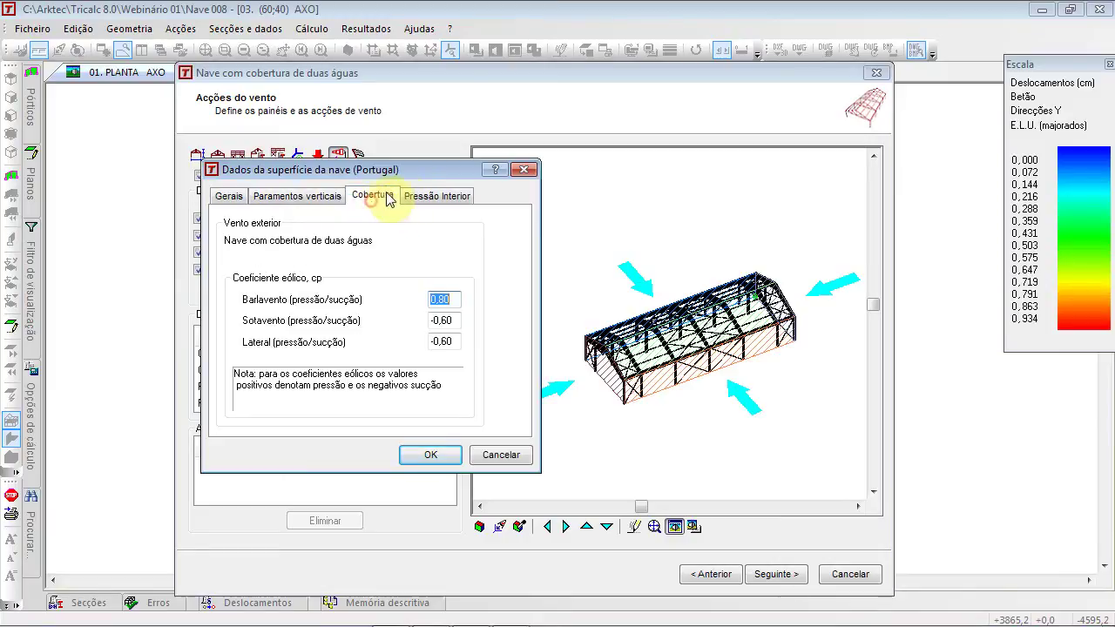
left_click(428, 196)
left_click(381, 197)
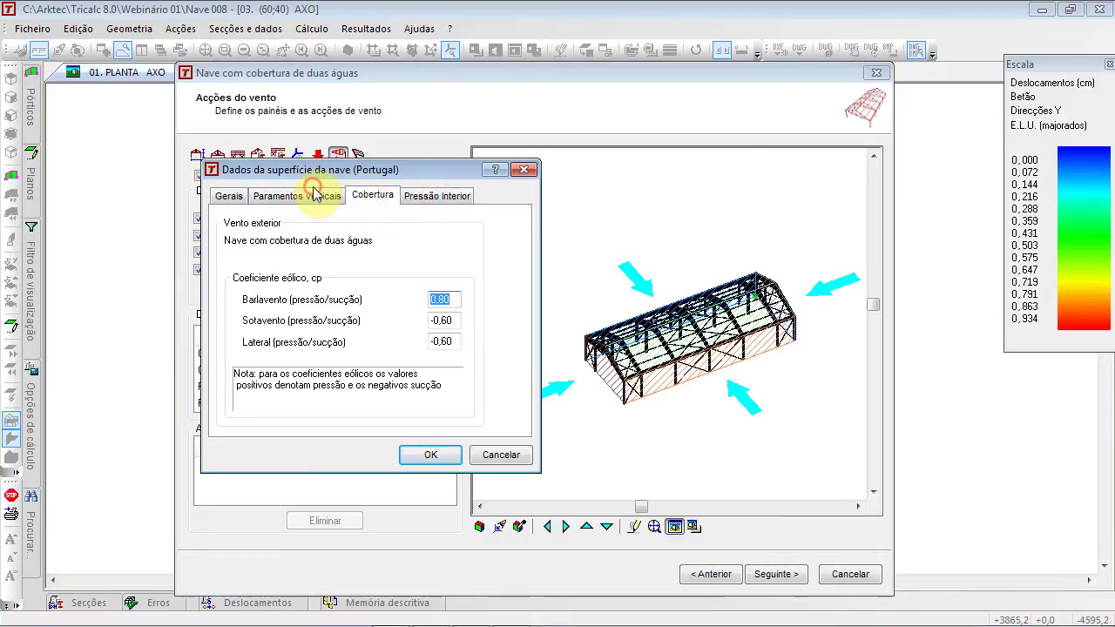
left_click(228, 196)
left_click(425, 456)
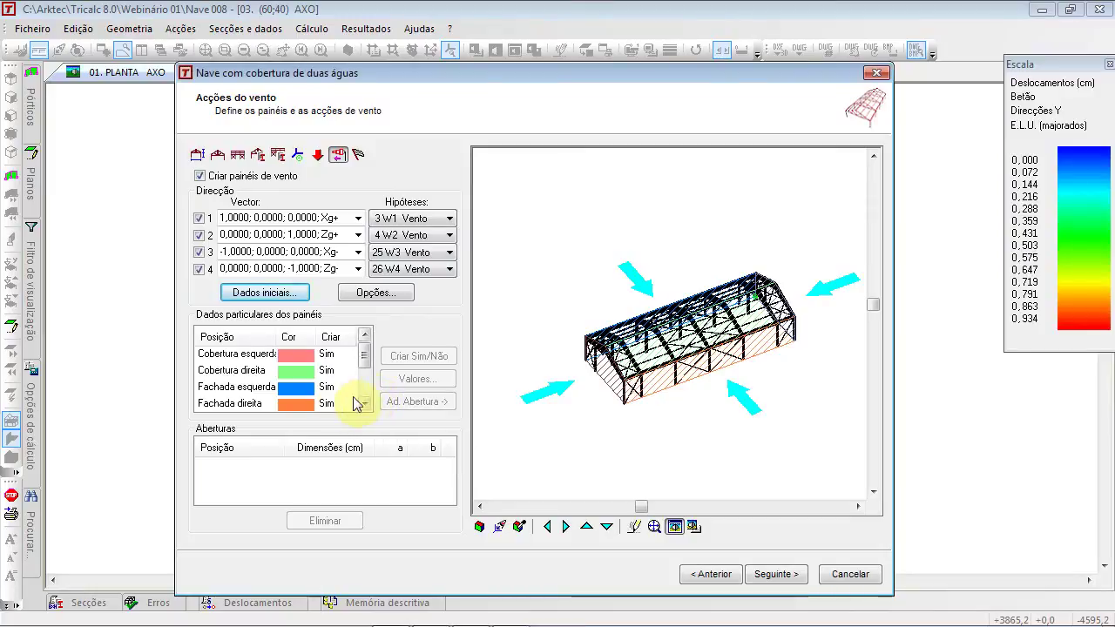
Add an opening of about 250x282 cm at the base of the Fachada direita panel, in the second bay
mouse_move(368, 357)
left_mouse_down()
mouse_move(368, 385)
mouse_move(374, 375)
left_mouse_up()
left_click(257, 371)
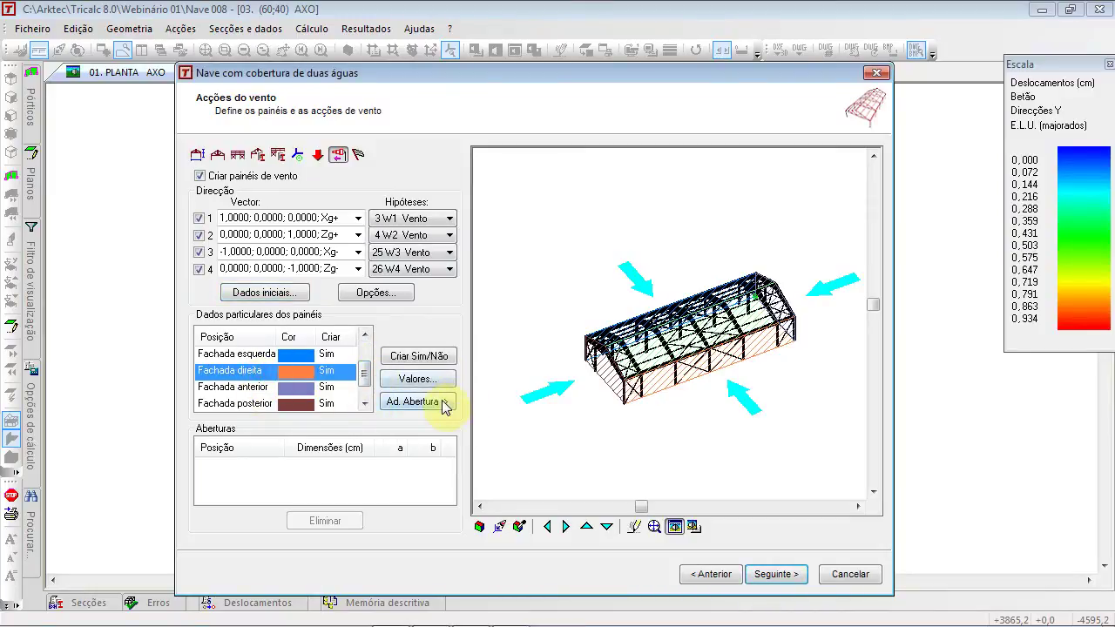
left_click(443, 403)
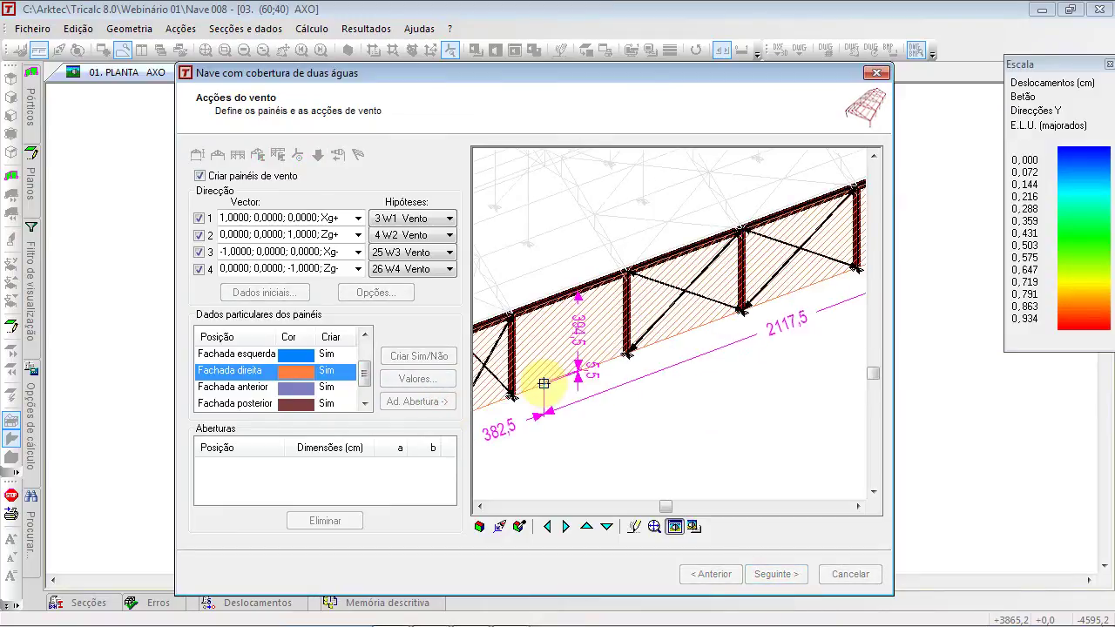
left_click(544, 389)
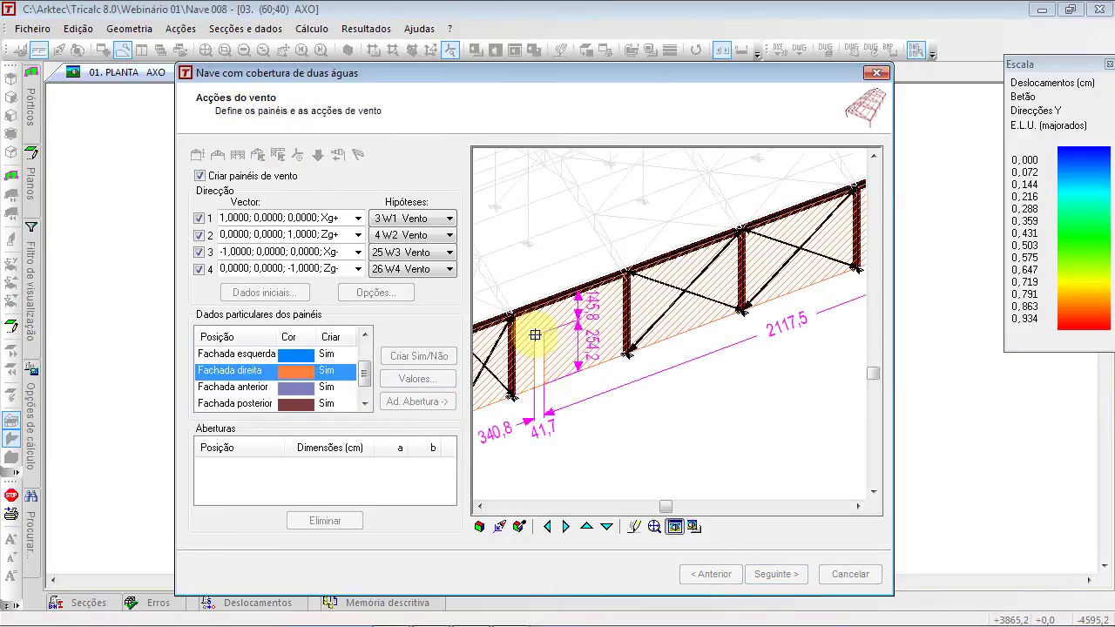
left_click(601, 306)
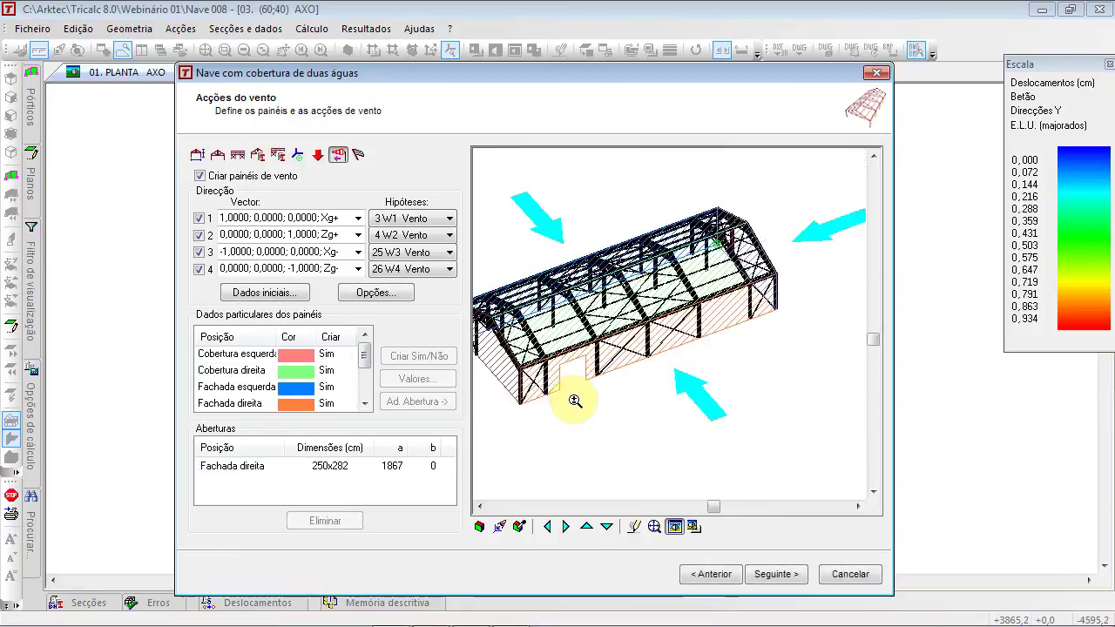
Finish the hall definition with bars grouped into sets and no description, and generate the structure
left_click(358, 156)
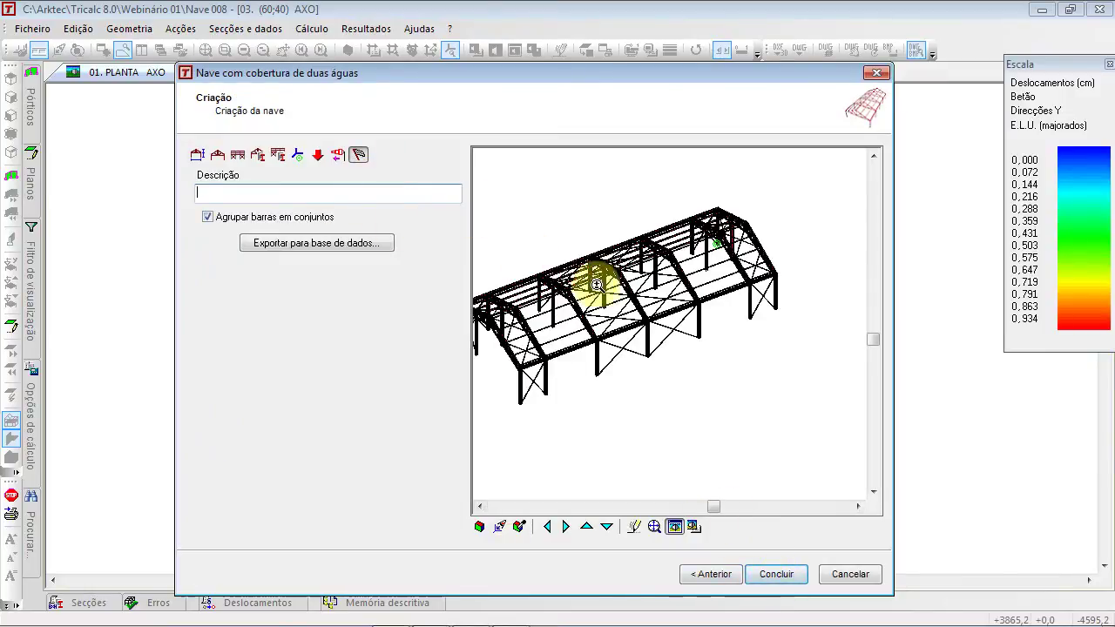
scroll(600, 295, "up", 3)
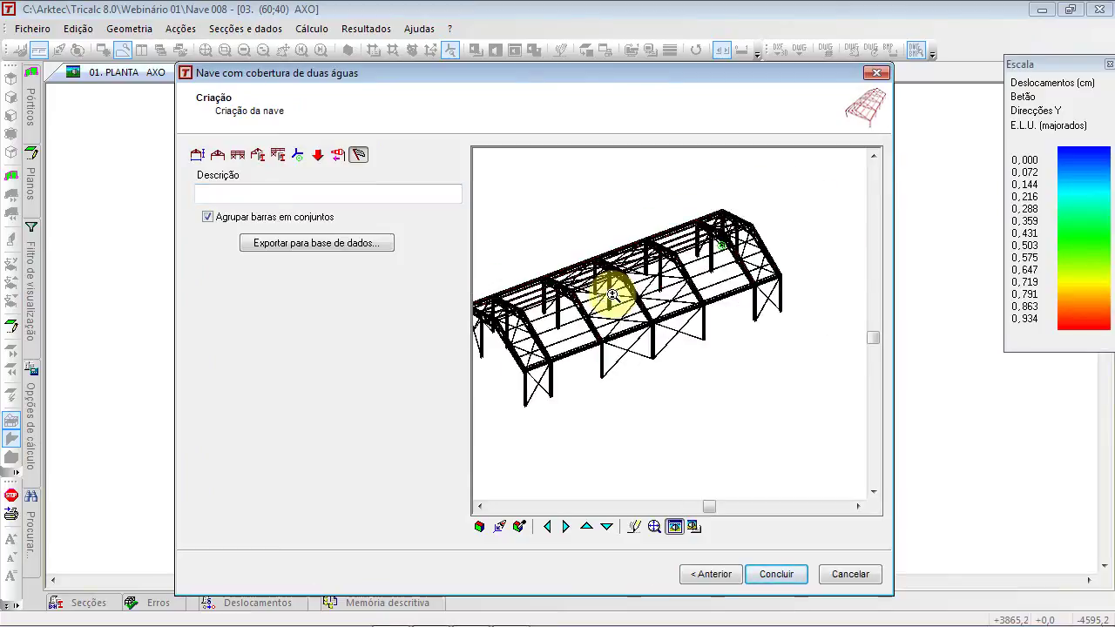
scroll(612, 294, "up", 1)
scroll(613, 294, "down", 3)
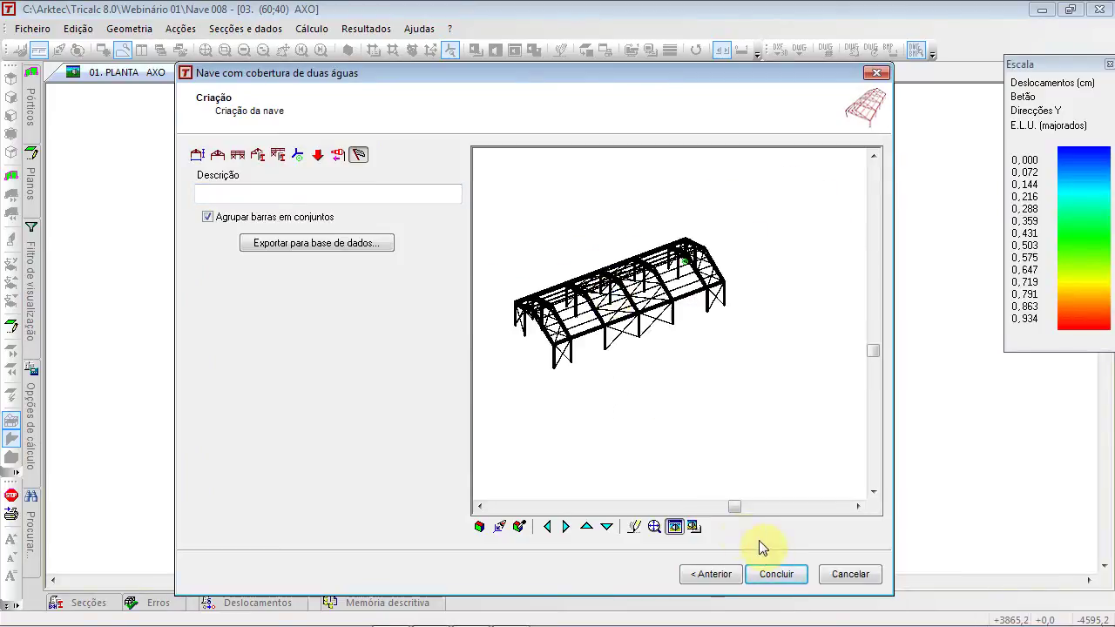
left_click(772, 575)
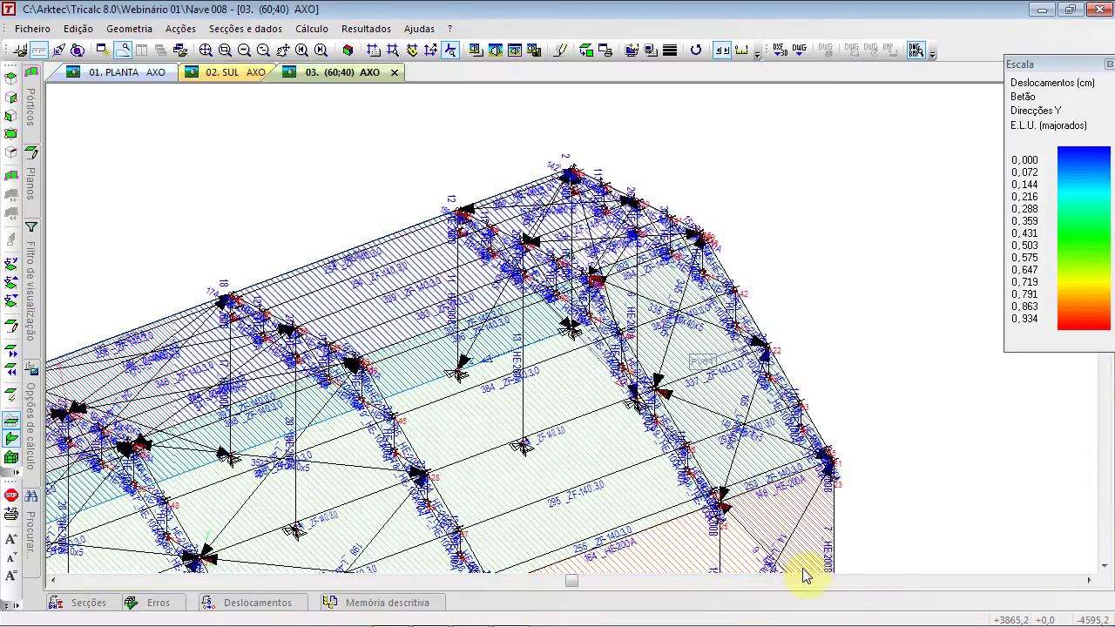
Examine the generated hall's bars, wind panels and door opening close up, as a whole and from a lower viewpoint
left_click(212, 51)
left_click(227, 52)
left_click(287, 324)
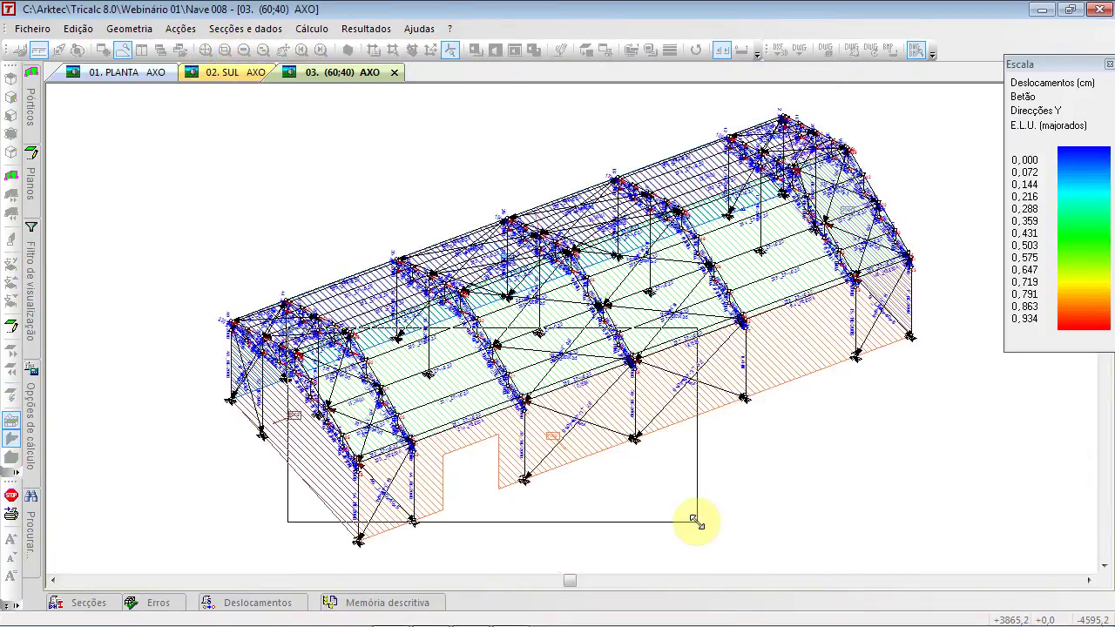
left_click(697, 518)
left_click(329, 323)
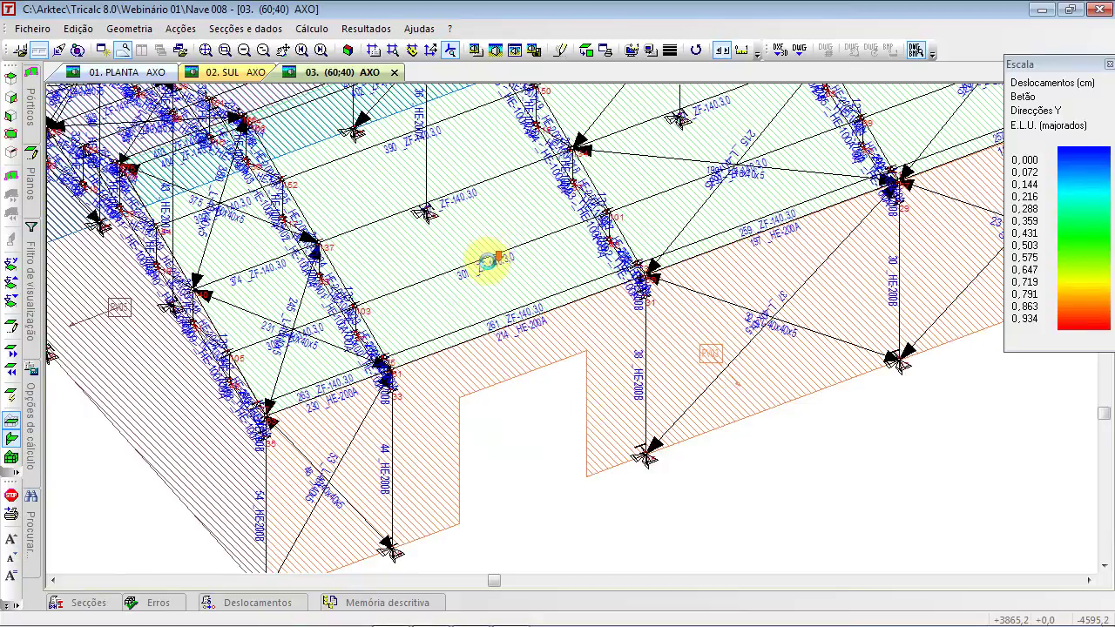
scroll(491, 266, "down", 1)
scroll(490, 270, "down", 1)
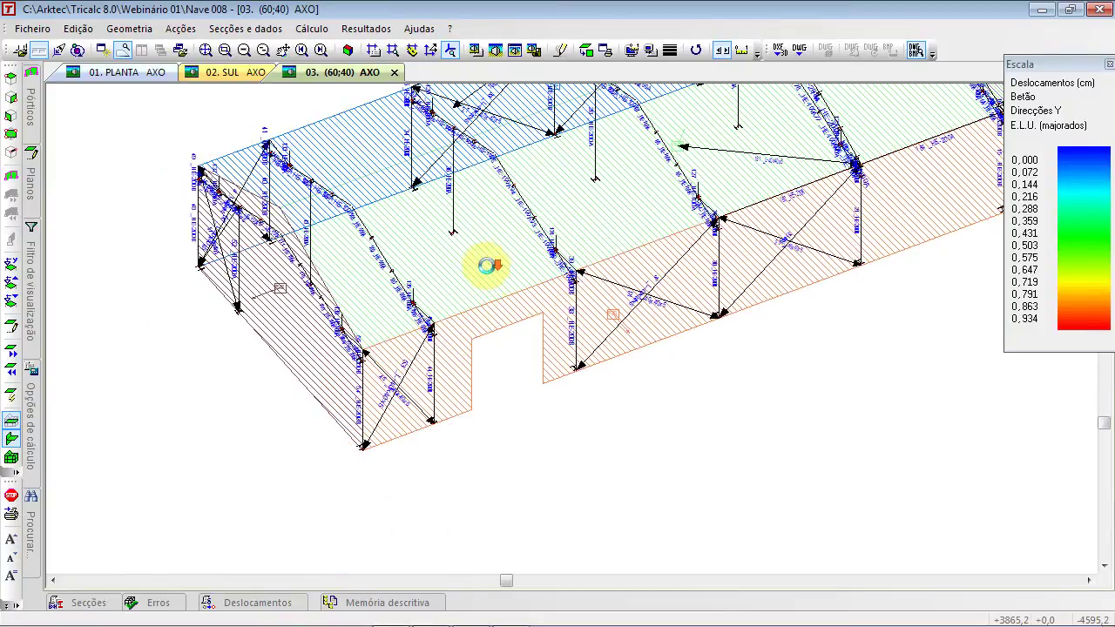
scroll(488, 283, "down", 1)
middle_click_drag(506, 233, 513, 287)
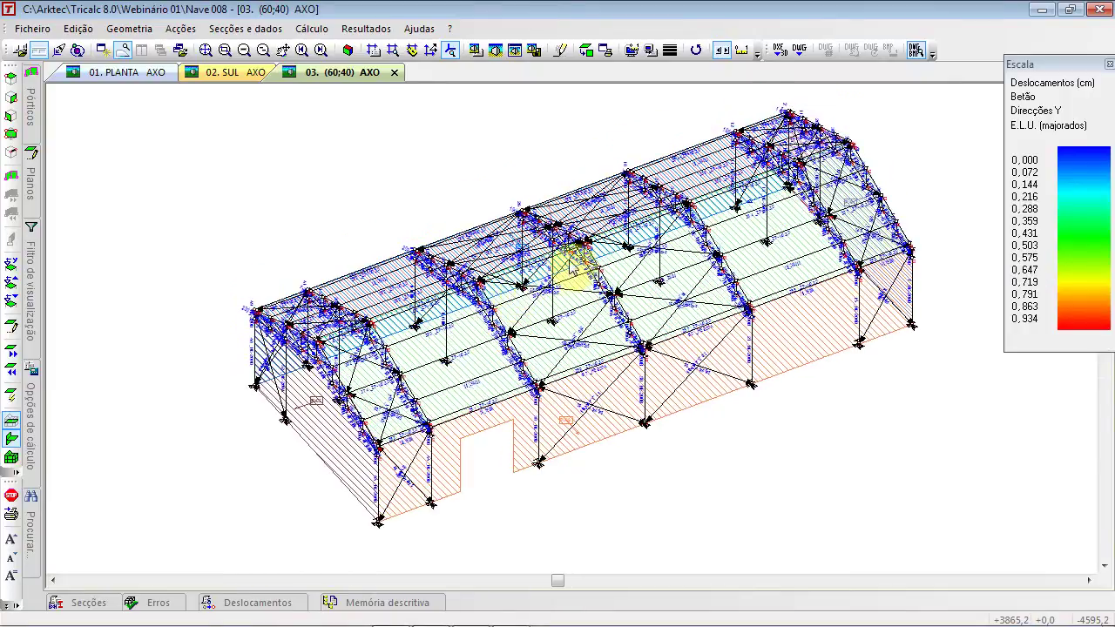
scroll(568, 268, "down", 3, "ctrl")
scroll(570, 273, "down", 3, "ctrl")
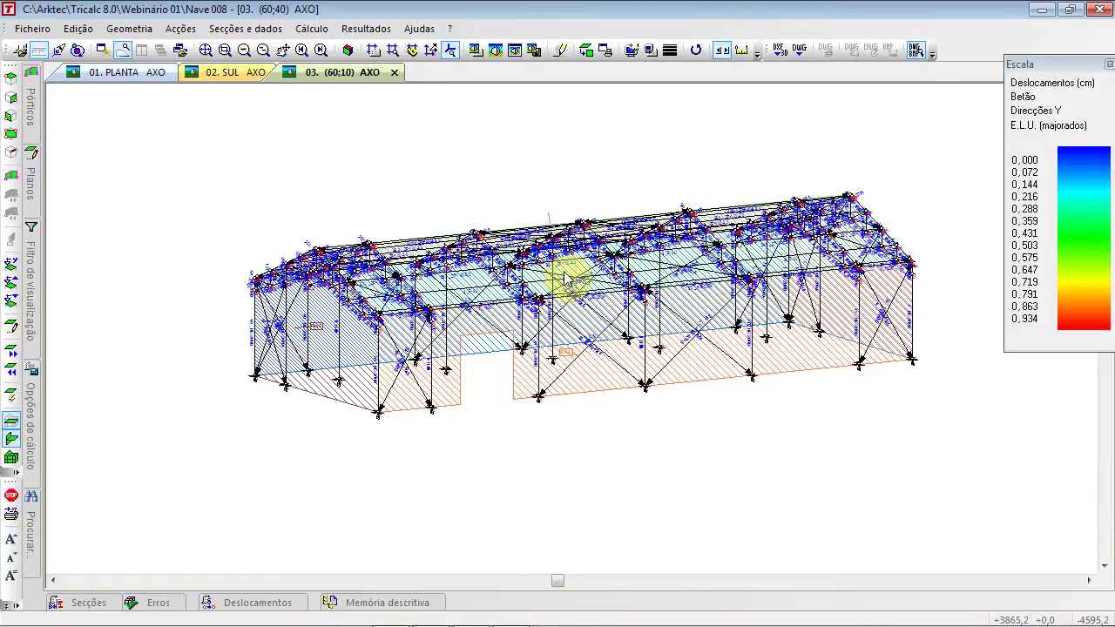
Insert isolated footings at the bases of all the hall's columns and return to the (60;40) axonometric view
left_click(129, 29)
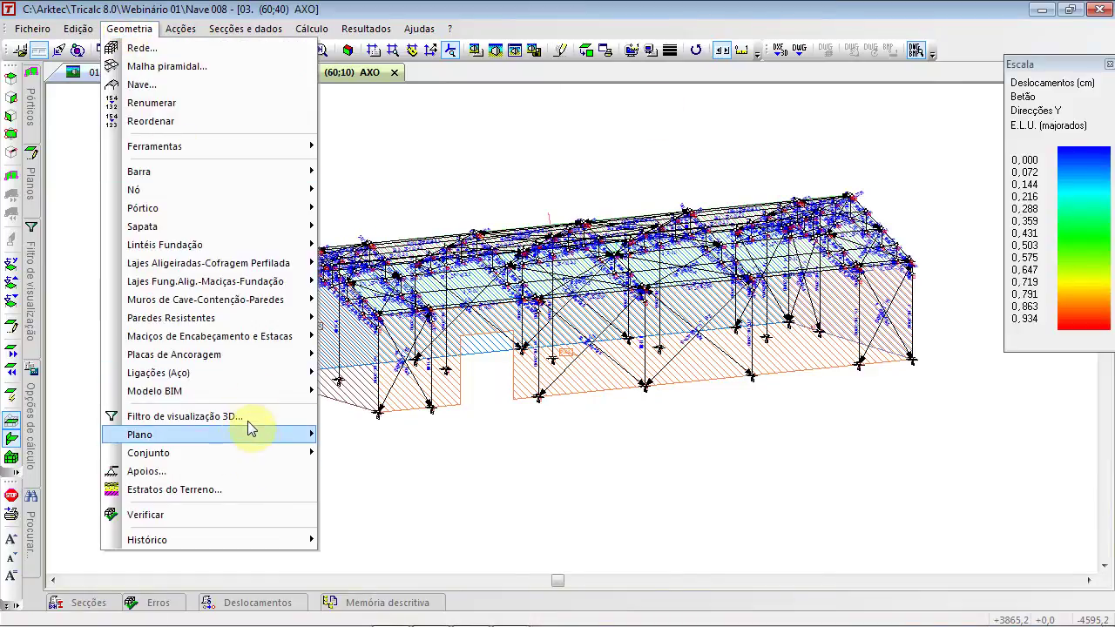
left_click(264, 227)
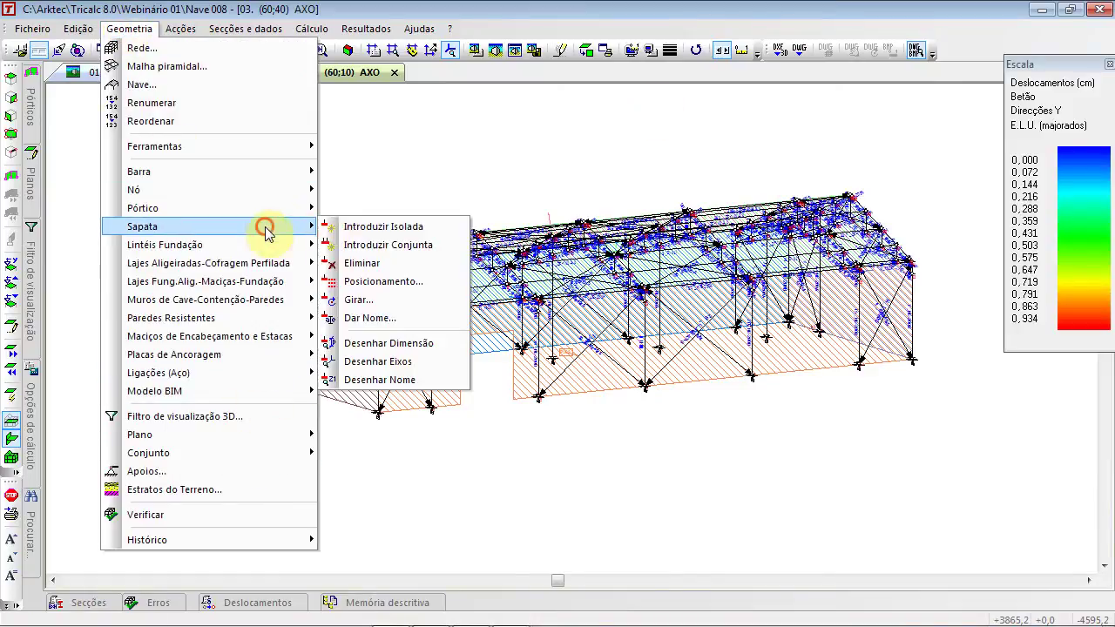
left_click(432, 228)
scroll(331, 387, "down", 1)
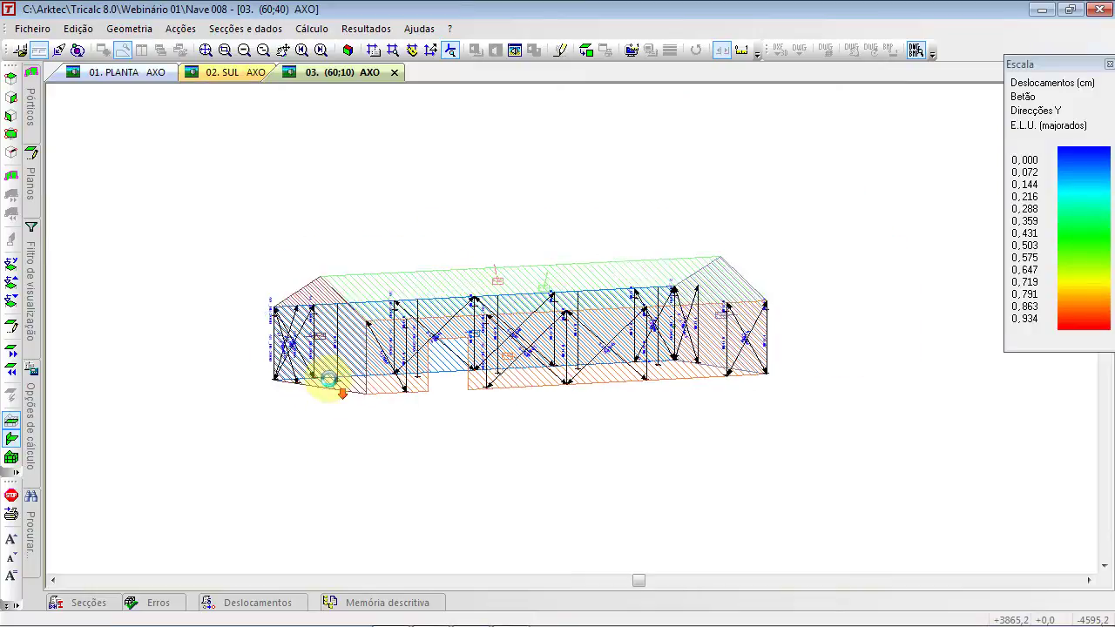
right_click(248, 342)
left_click(802, 438)
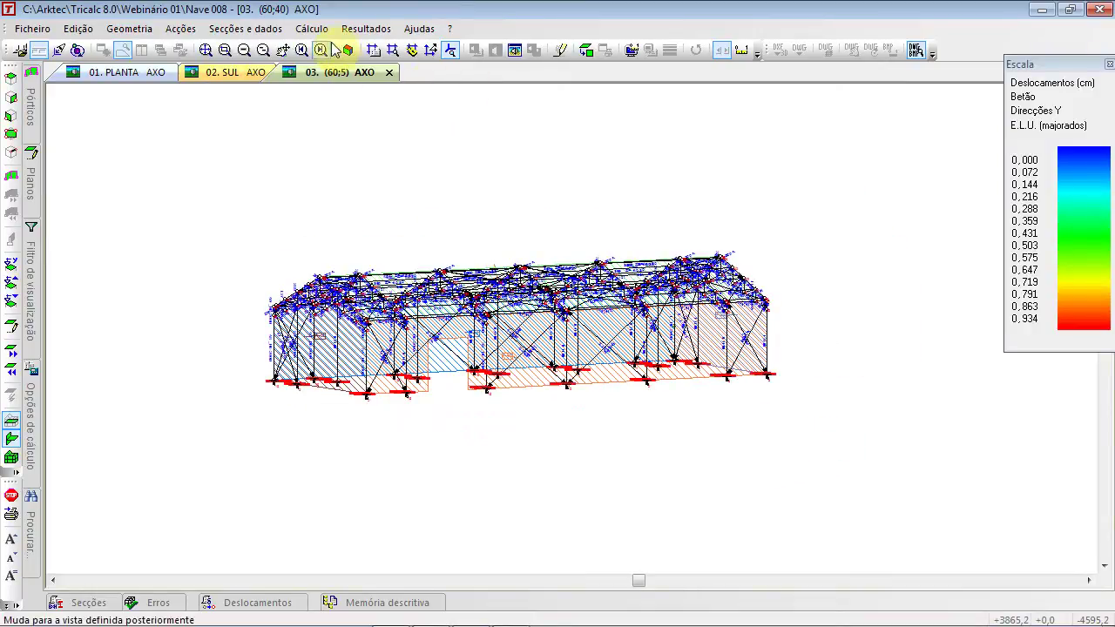
left_click(346, 50)
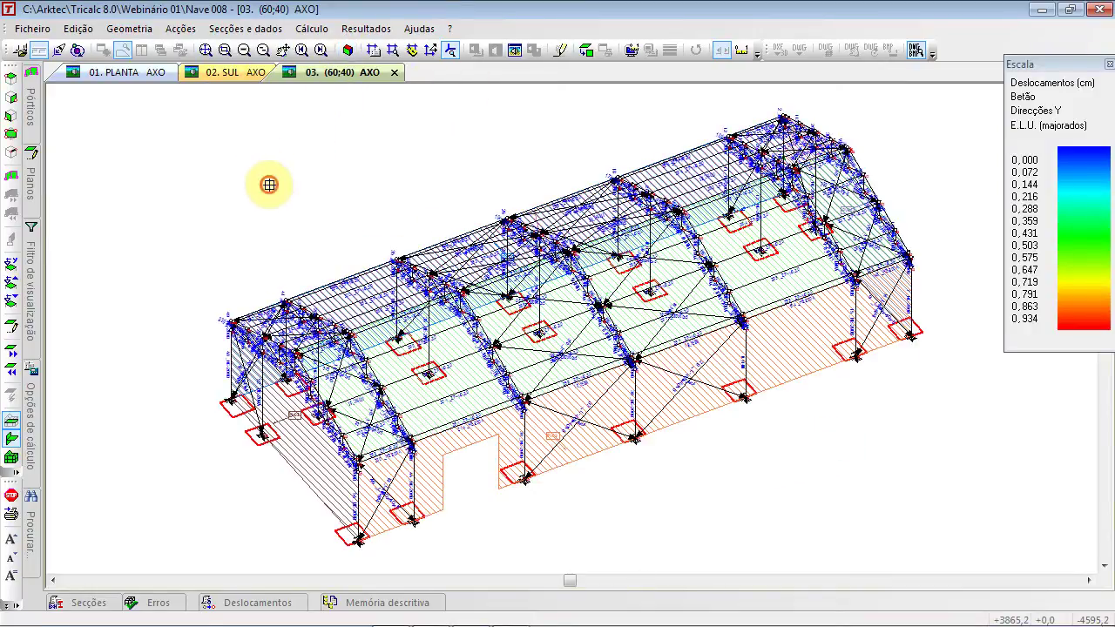
Isolate Plano 0 and add foundation beams along the rear long side, from one corner footing to the other
mouse_move(39, 111)
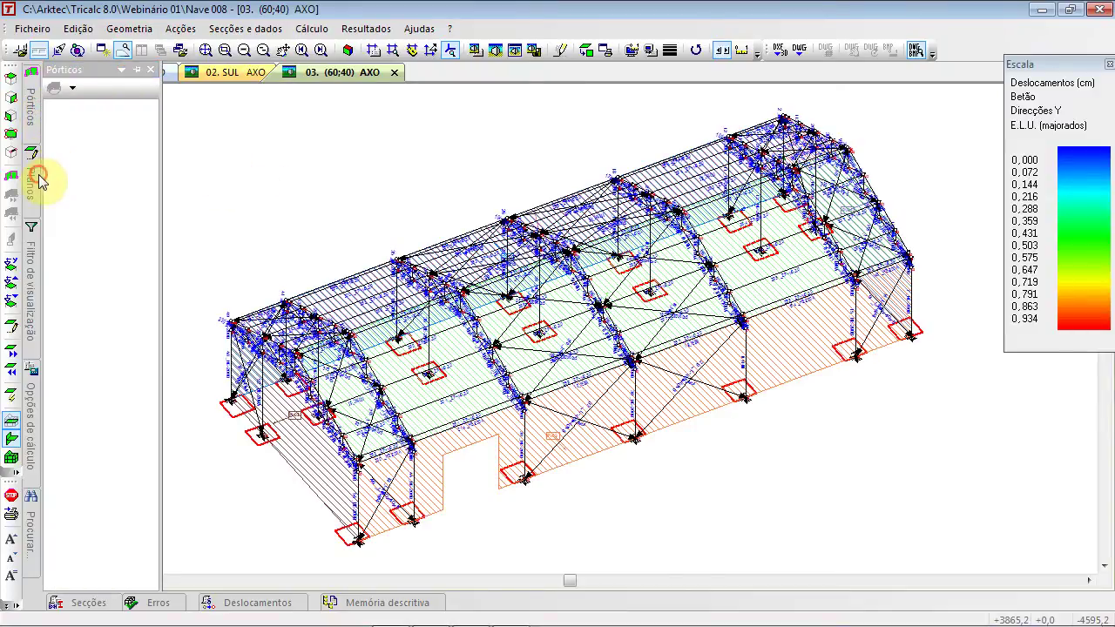
left_click(67, 105)
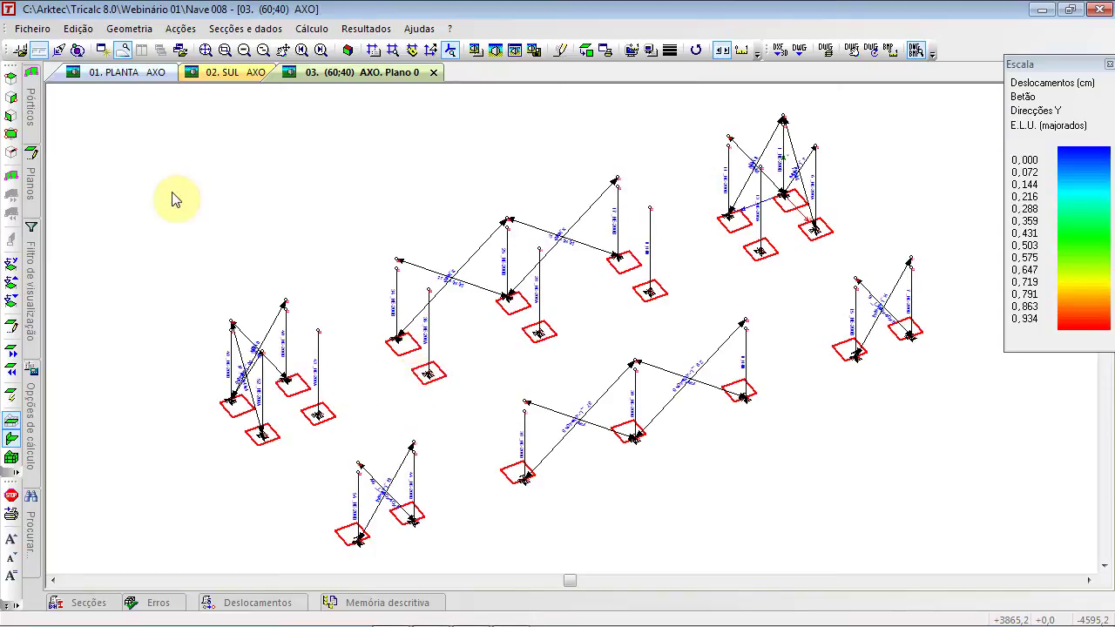
left_click(83, 29)
mouse_move(140, 31)
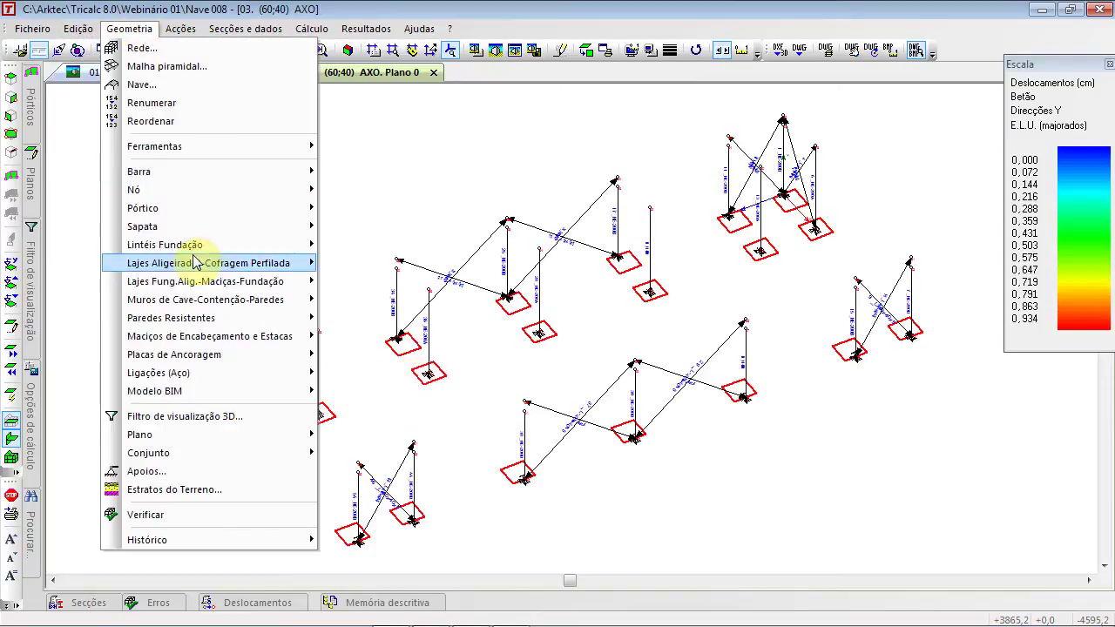
mouse_move(266, 247)
left_click(361, 246)
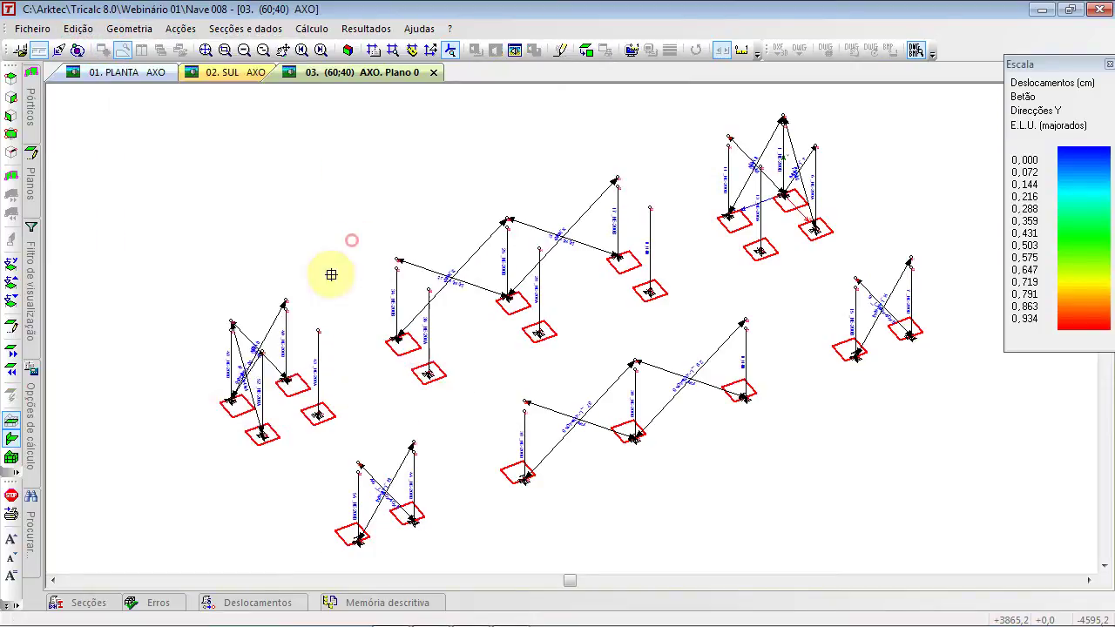
left_click(234, 401)
left_click(784, 199)
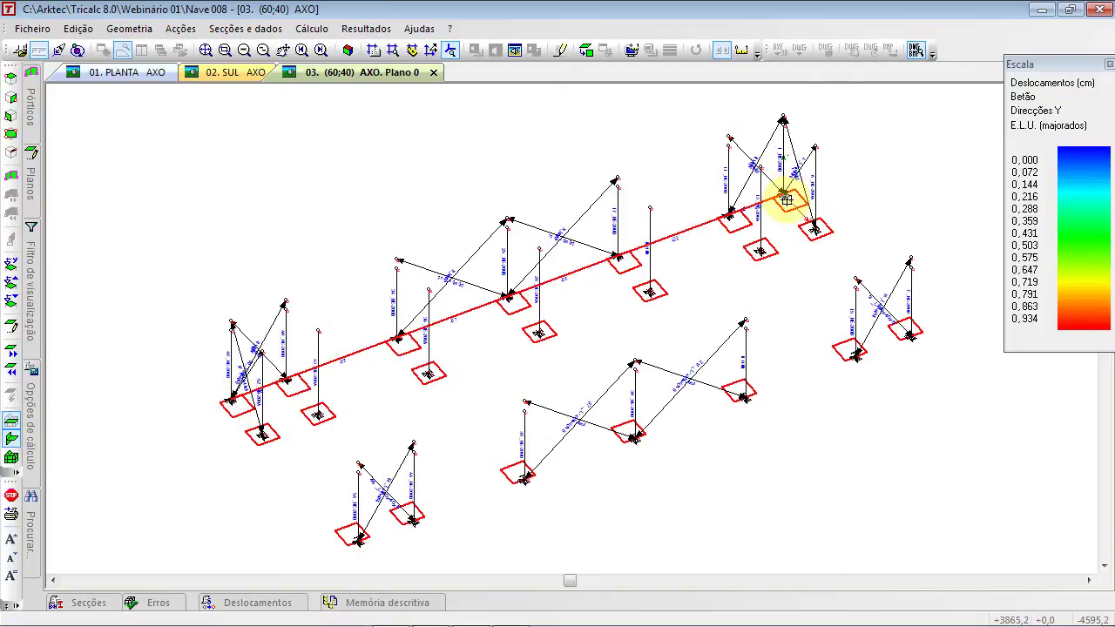
Add foundation beams along the far end wall between its corner footings, and display the whole hall again
left_click(785, 196)
left_click(908, 331)
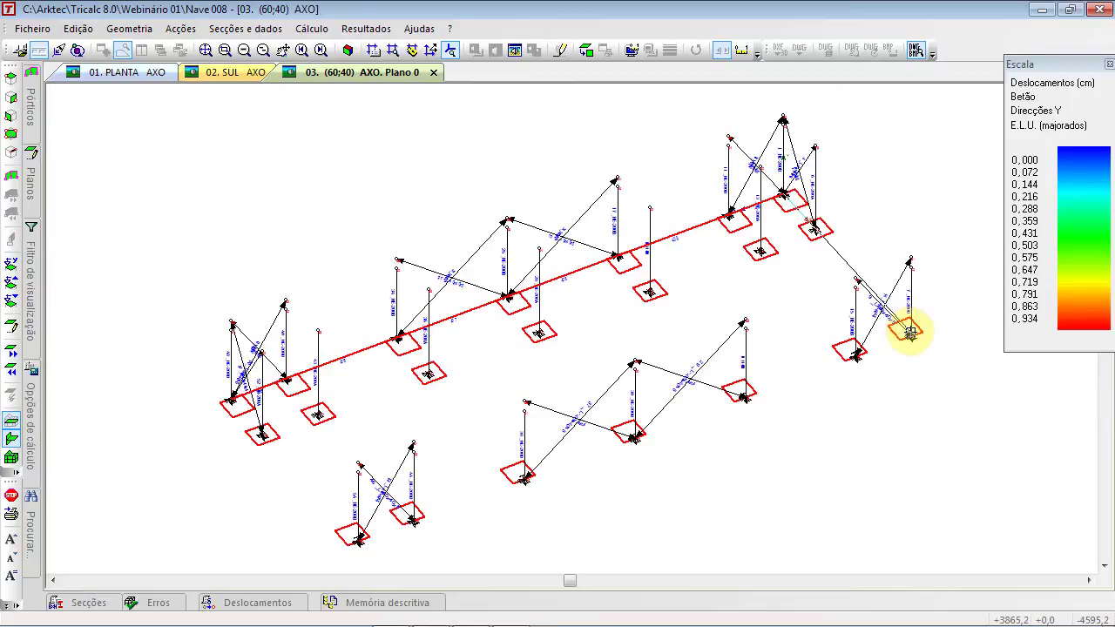
right_click(307, 199)
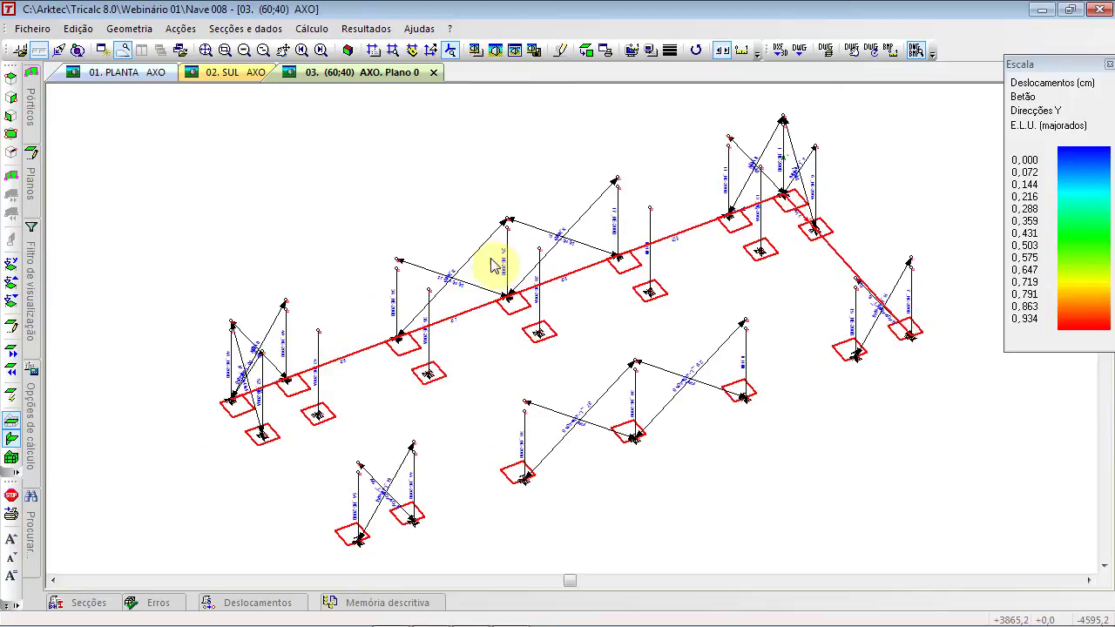
key("Escape")
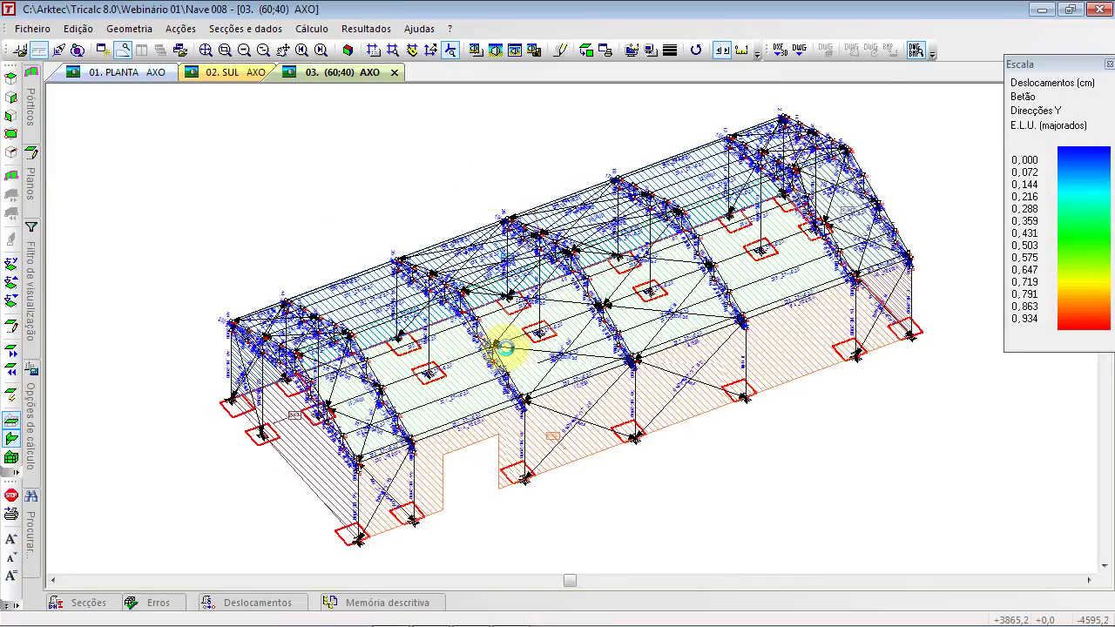
scroll(507, 349, "up", 2)
scroll(507, 349, "down", 2)
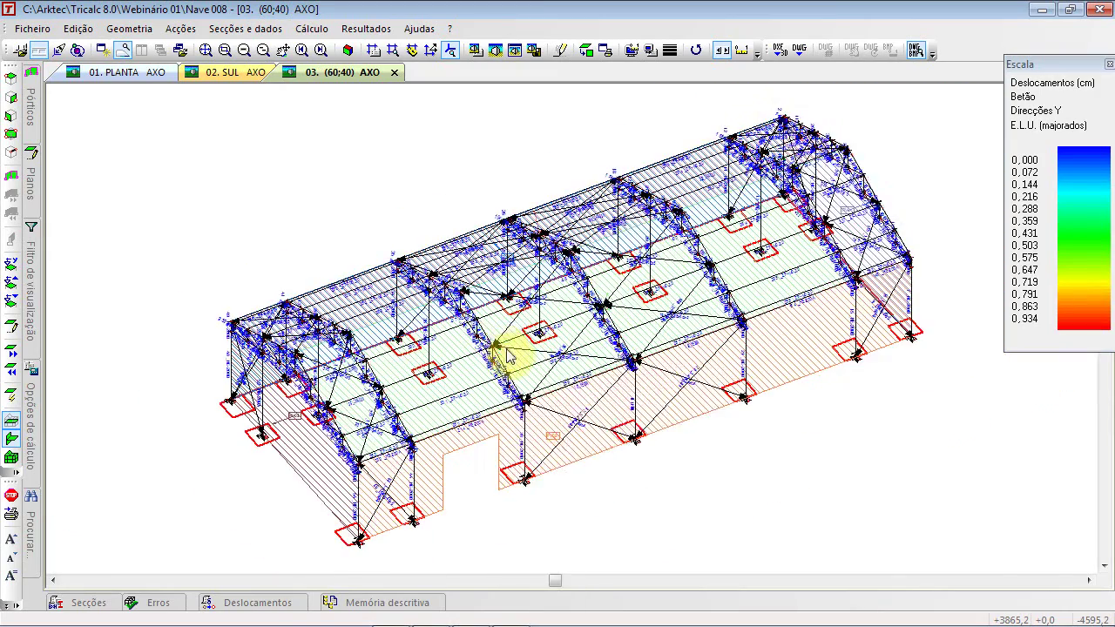
scroll(506, 348, "up", 1)
scroll(506, 348, "down", 1)
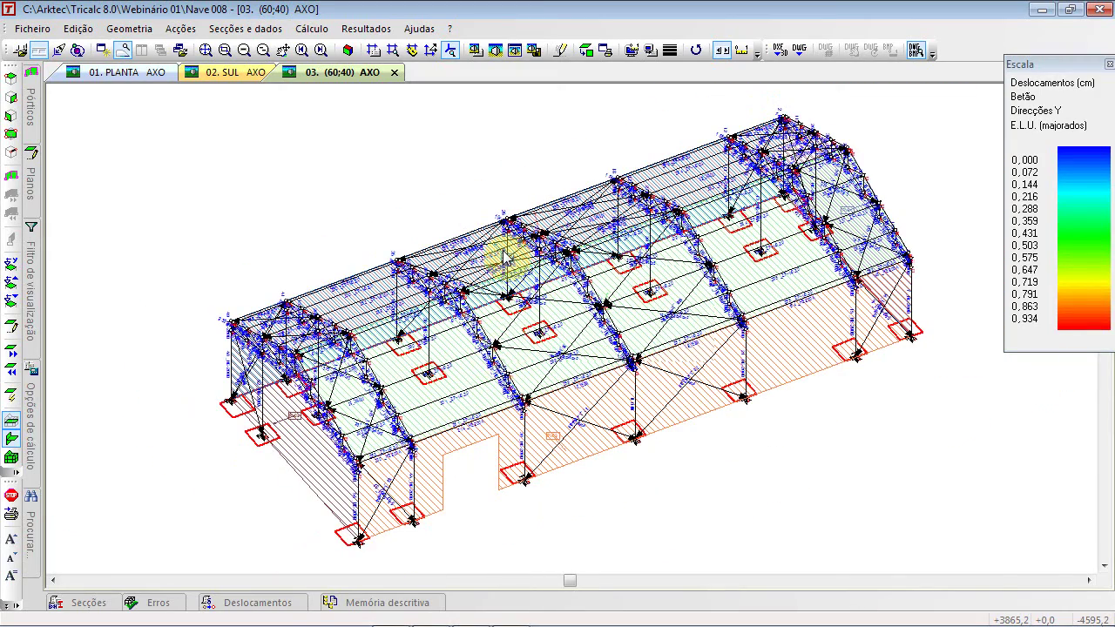
key("alt+Tab")
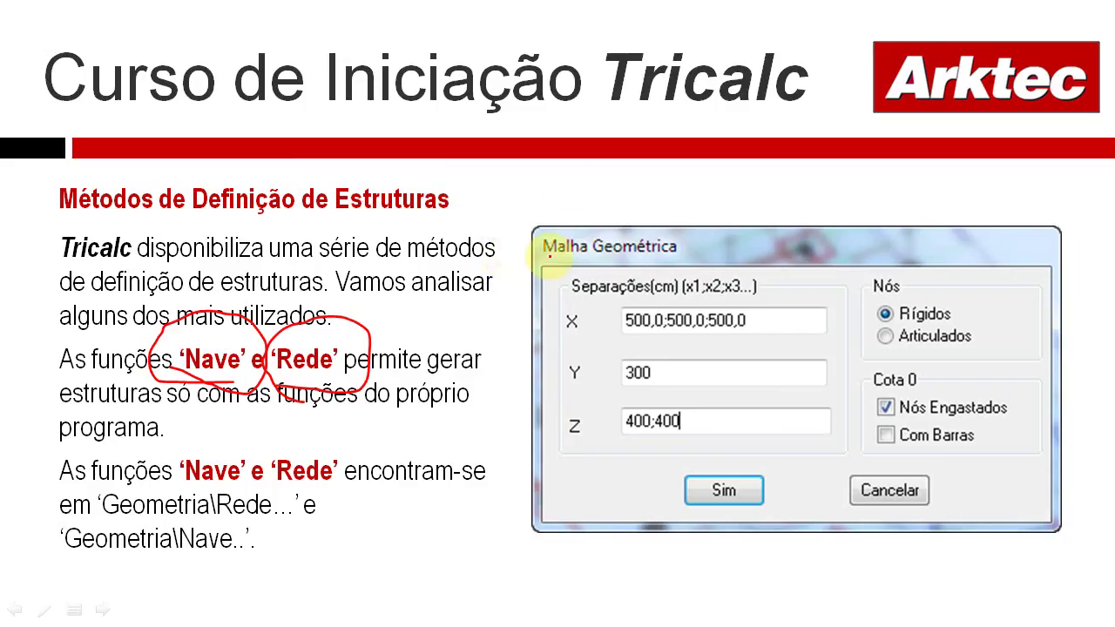
mouse_move(270, 491)
left_mouse_down()
mouse_move(344, 478)
mouse_move(272, 446)
mouse_move(311, 497)
mouse_move(330, 456)
mouse_move(288, 458)
mouse_move(278, 484)
left_mouse_up()
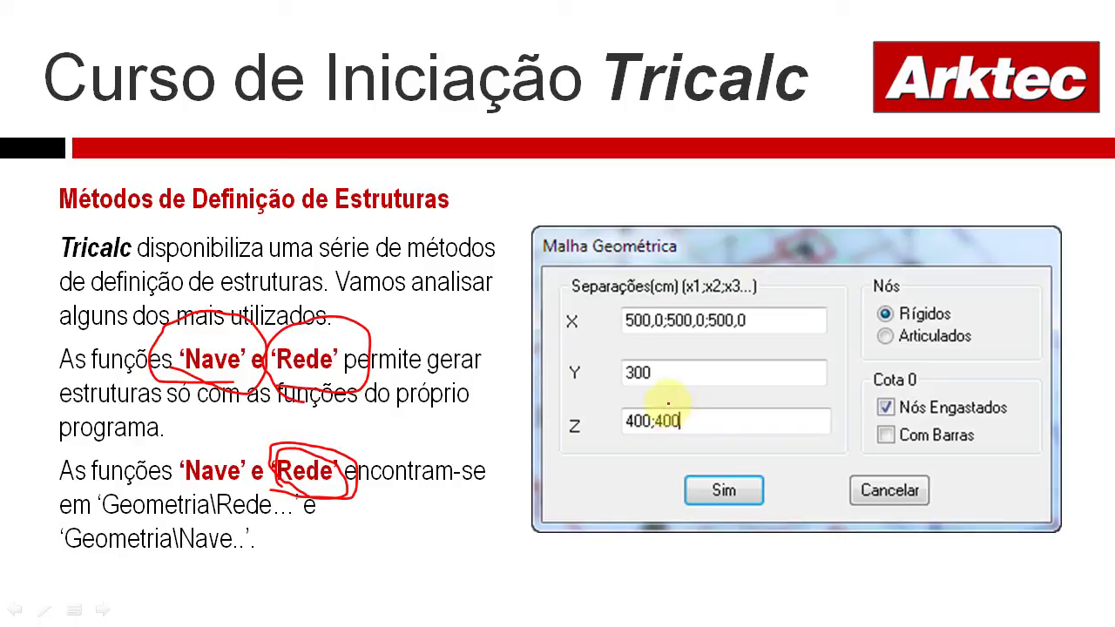
key("alt+Tab")
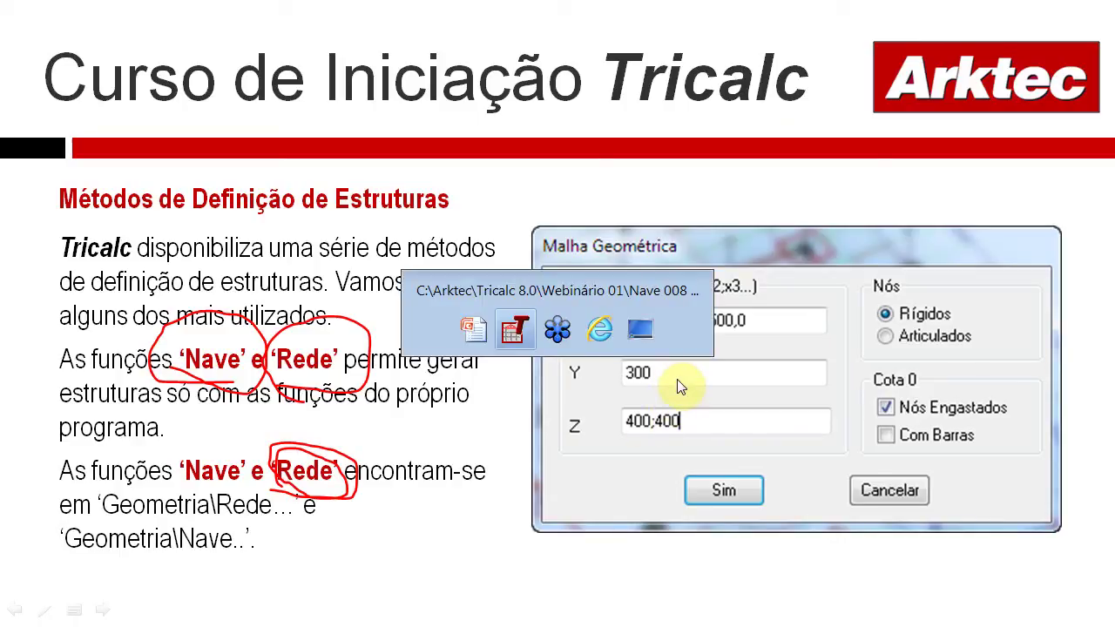
Create a new structure named sdfsgs in the Webinário 01 folder with node coordinates in mm precision
left_click(45, 28)
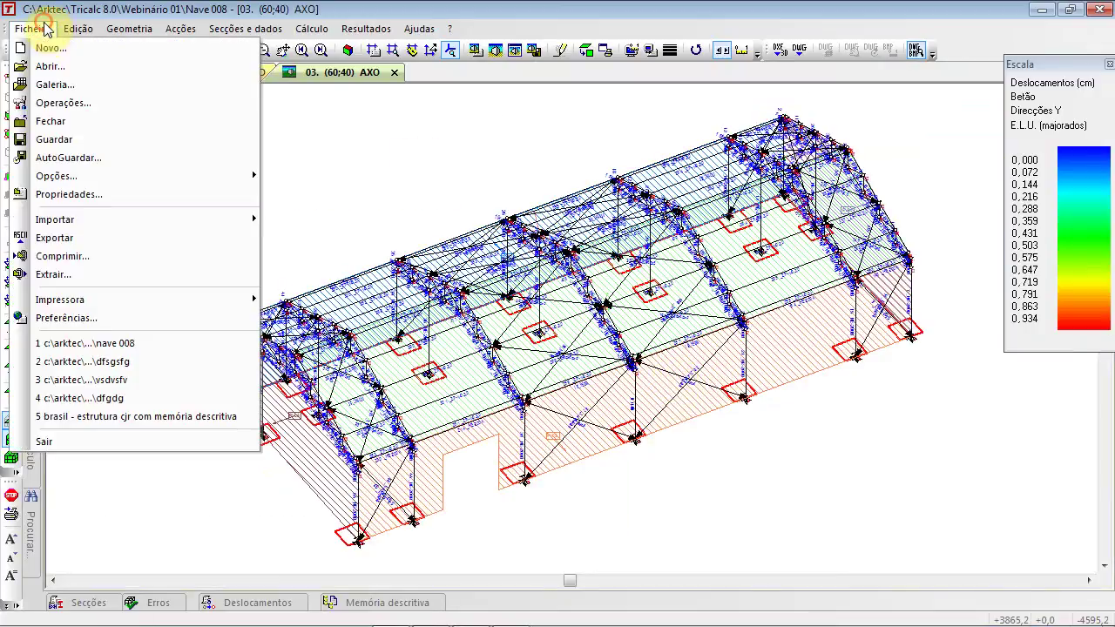
left_click(50, 48)
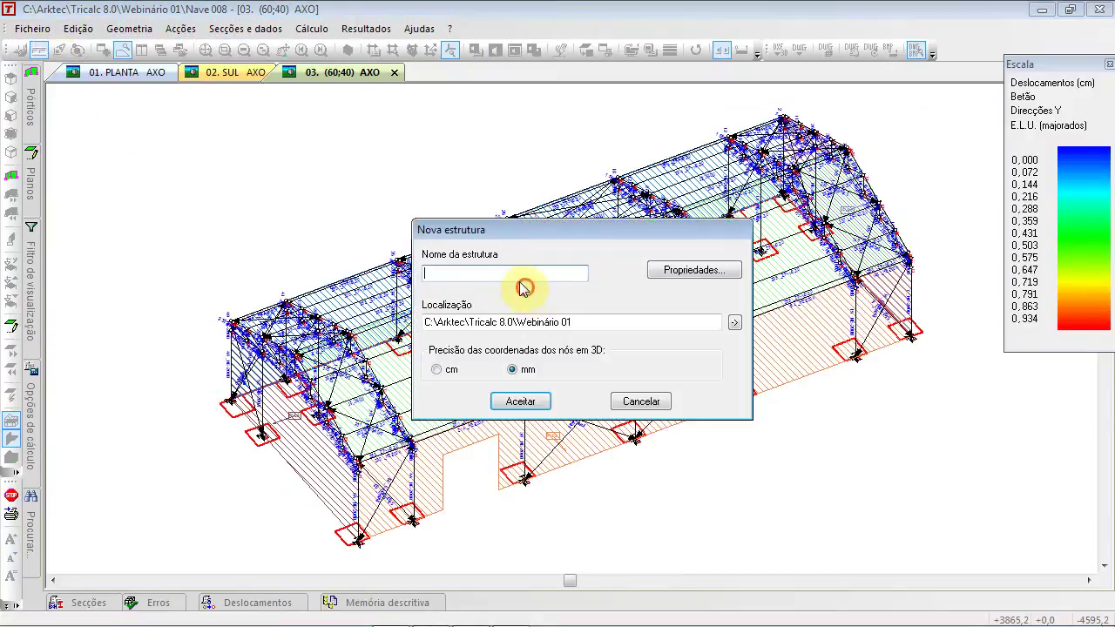
left_click(521, 401)
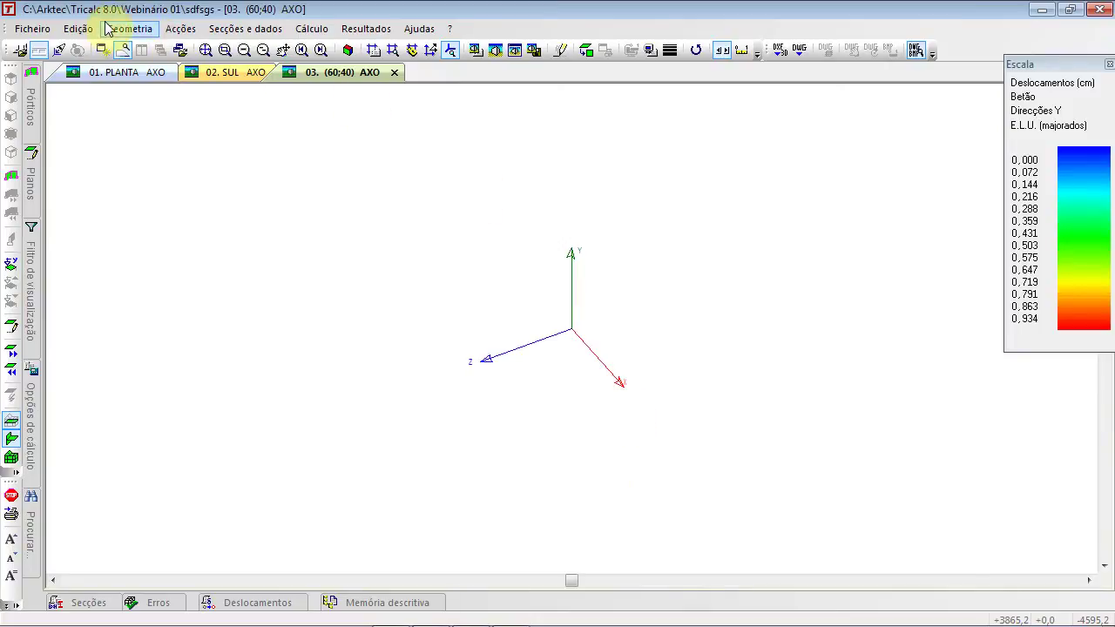
Generate a geometric grid spaced X 500;500, Y 300;300, Z 500;500;500 cm, with rigid nodes and fixed bases, and view it in axonometry
left_click(77, 29)
left_click(138, 46)
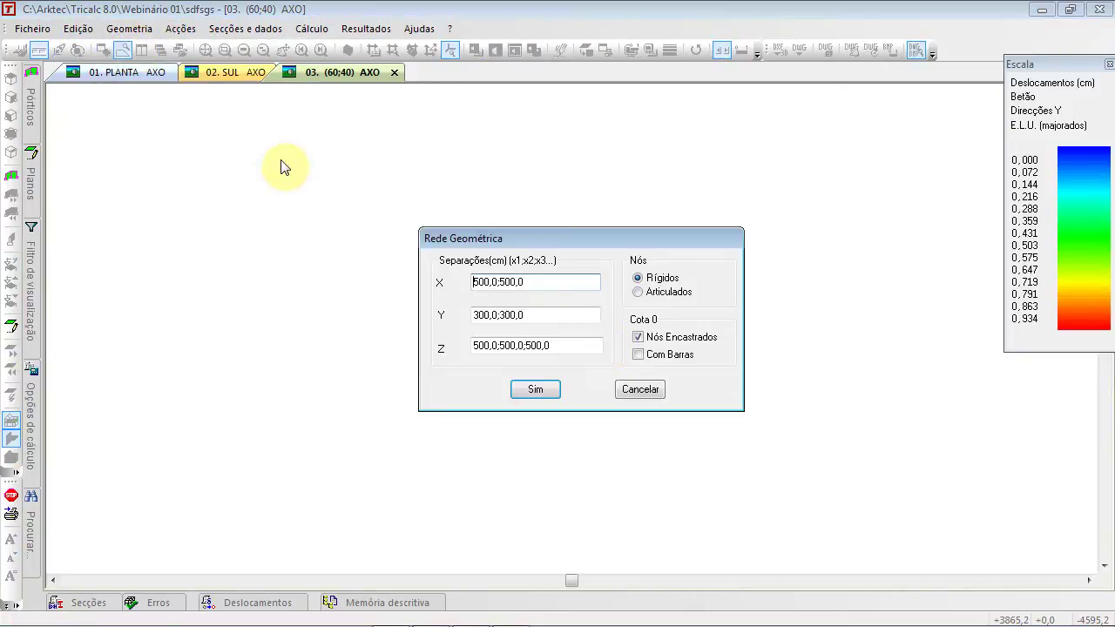
left_click(540, 393)
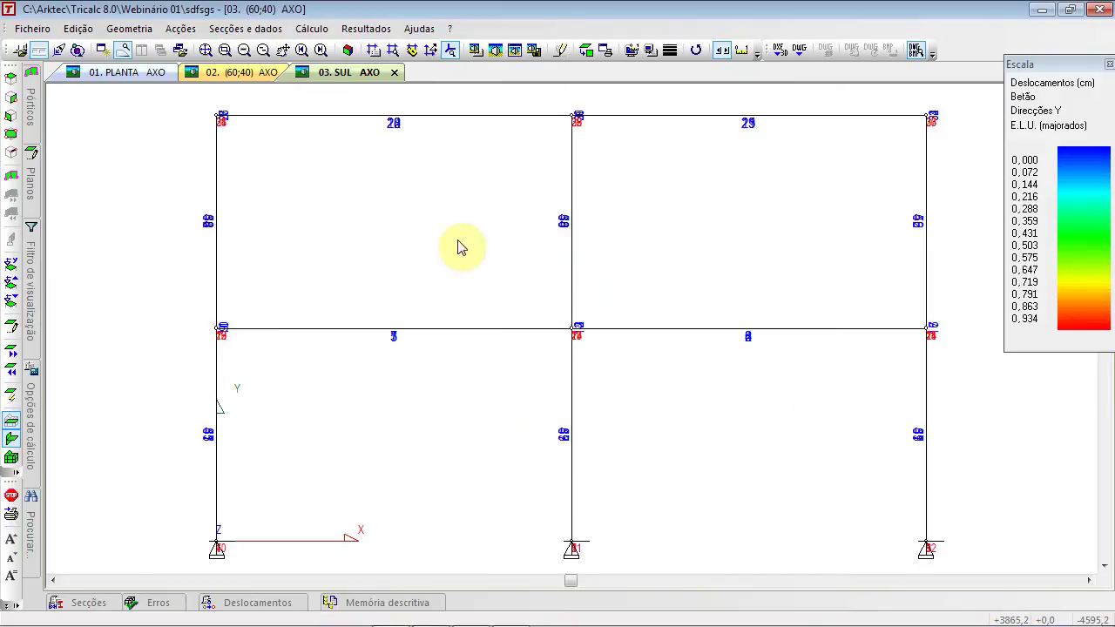
left_click(348, 50)
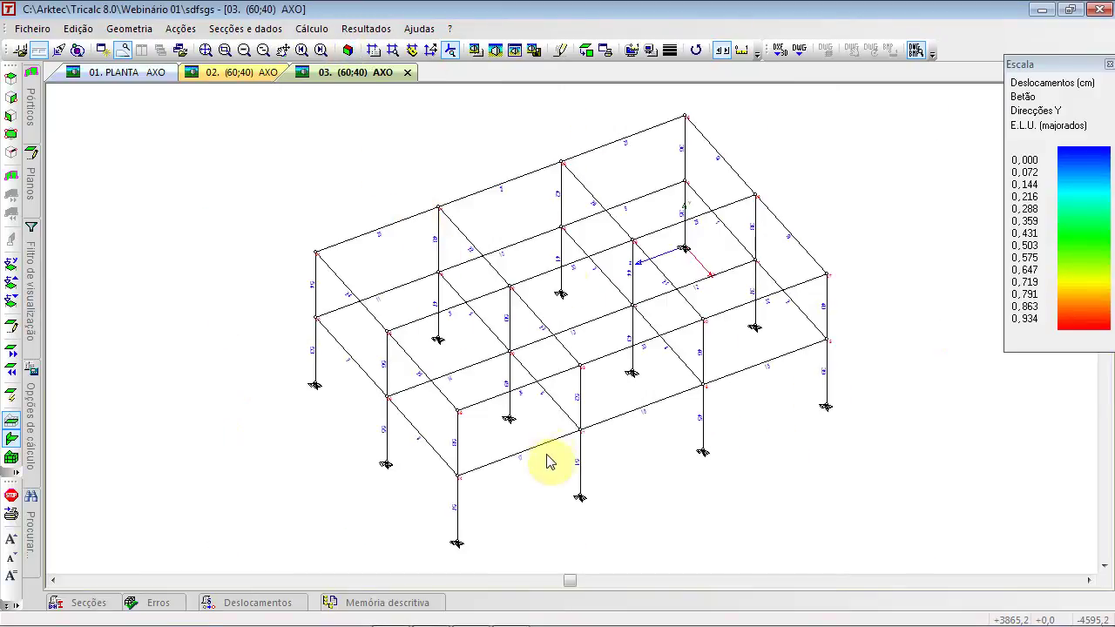
left_click(300, 209)
left_click(113, 29)
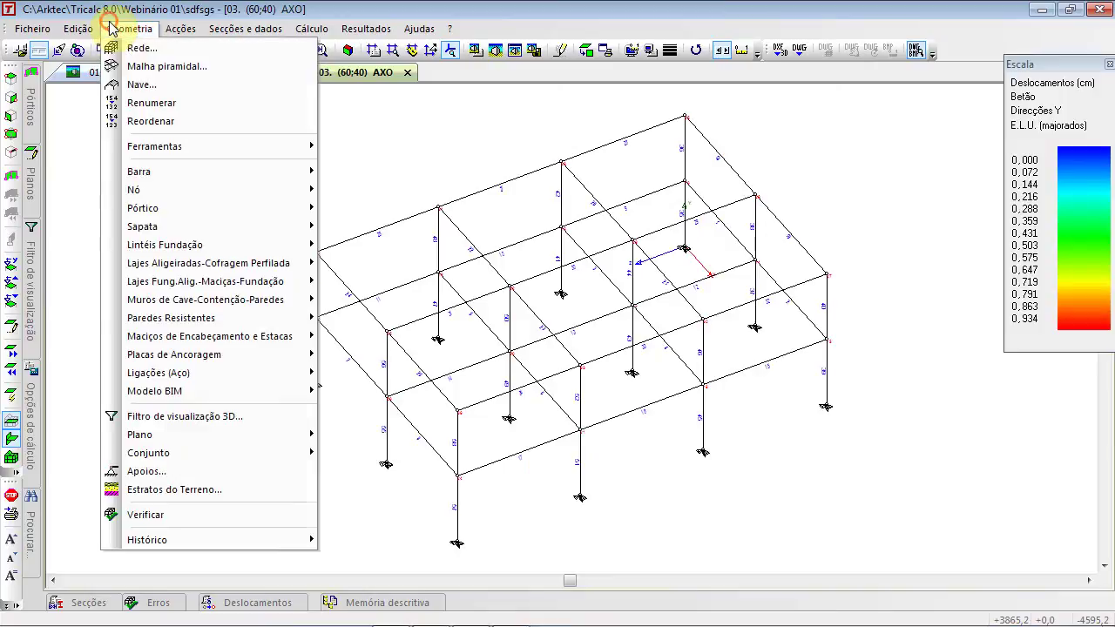
left_click(131, 43)
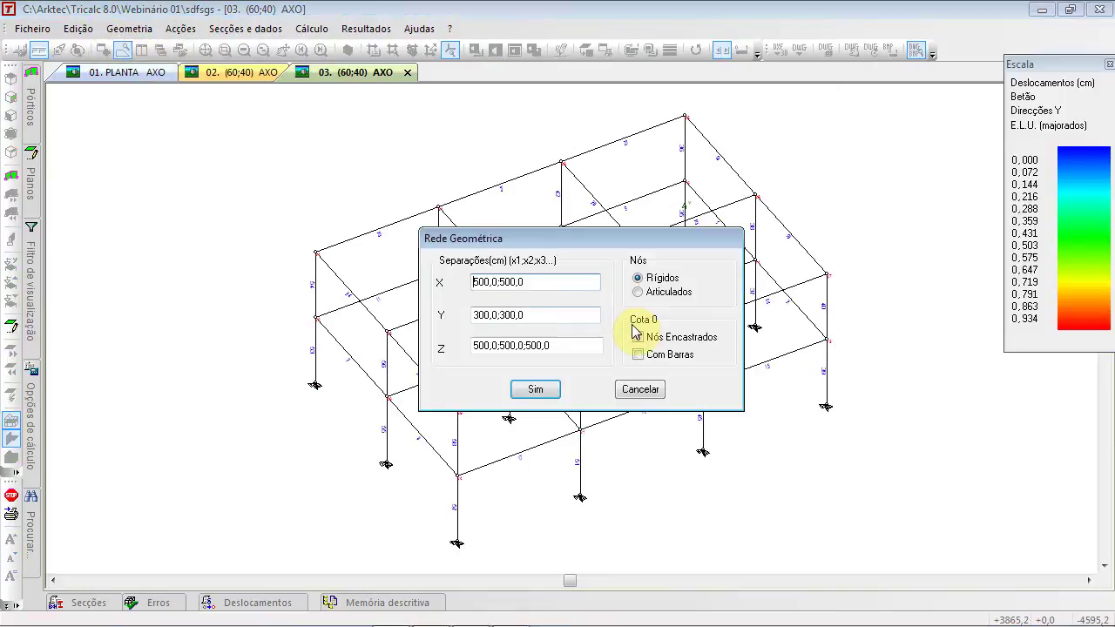
double_click(564, 282)
type("500 500")
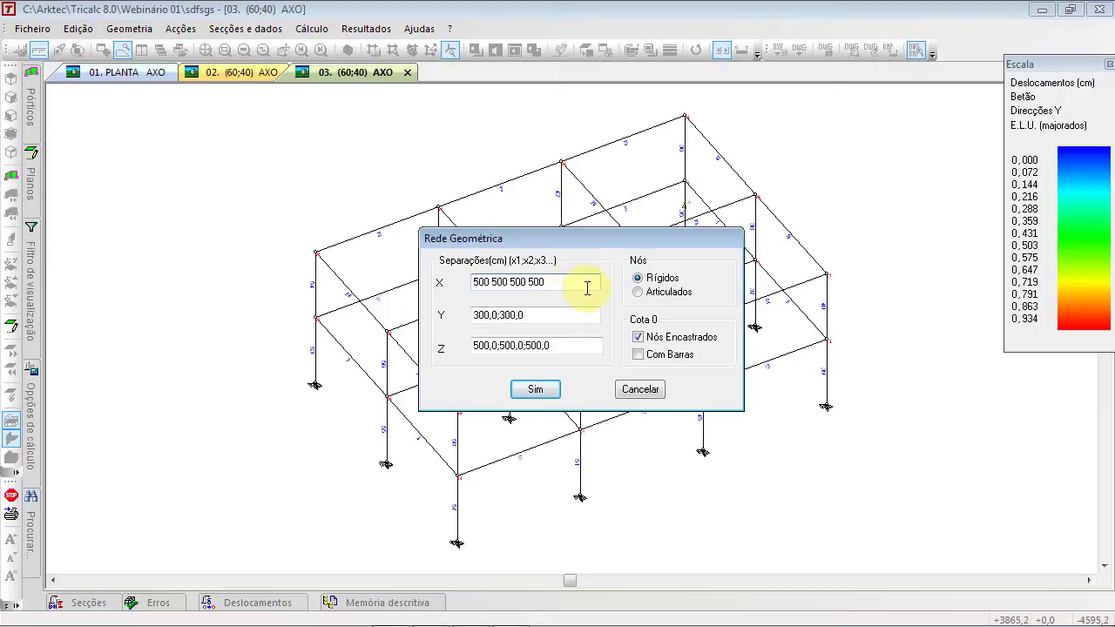
left_click_drag(574, 285, 417, 265)
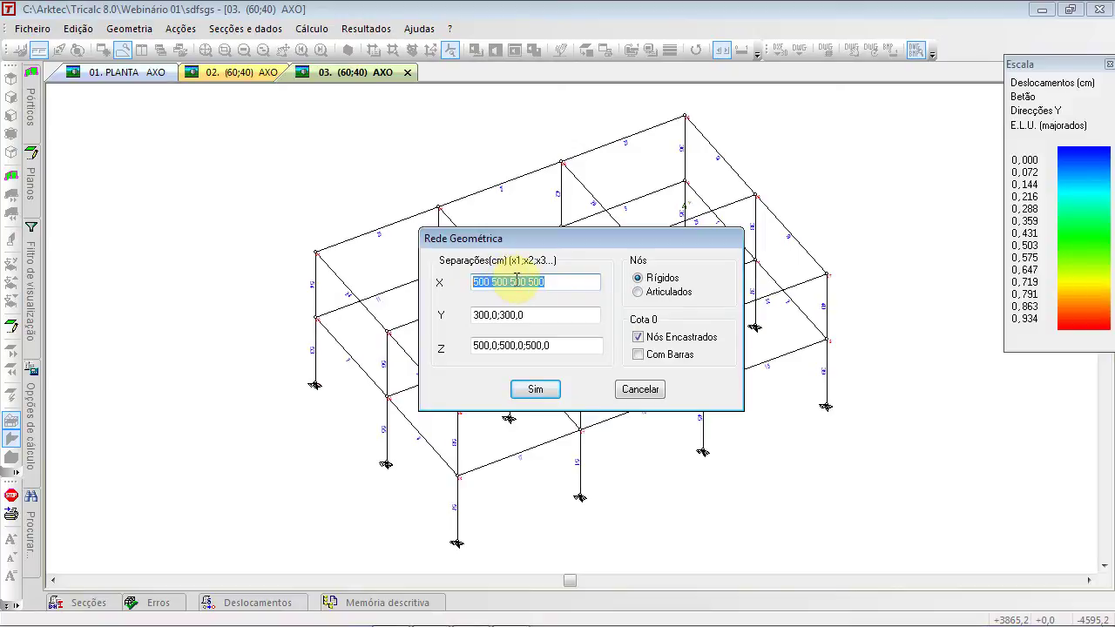
left_click_drag(565, 345, 389, 366)
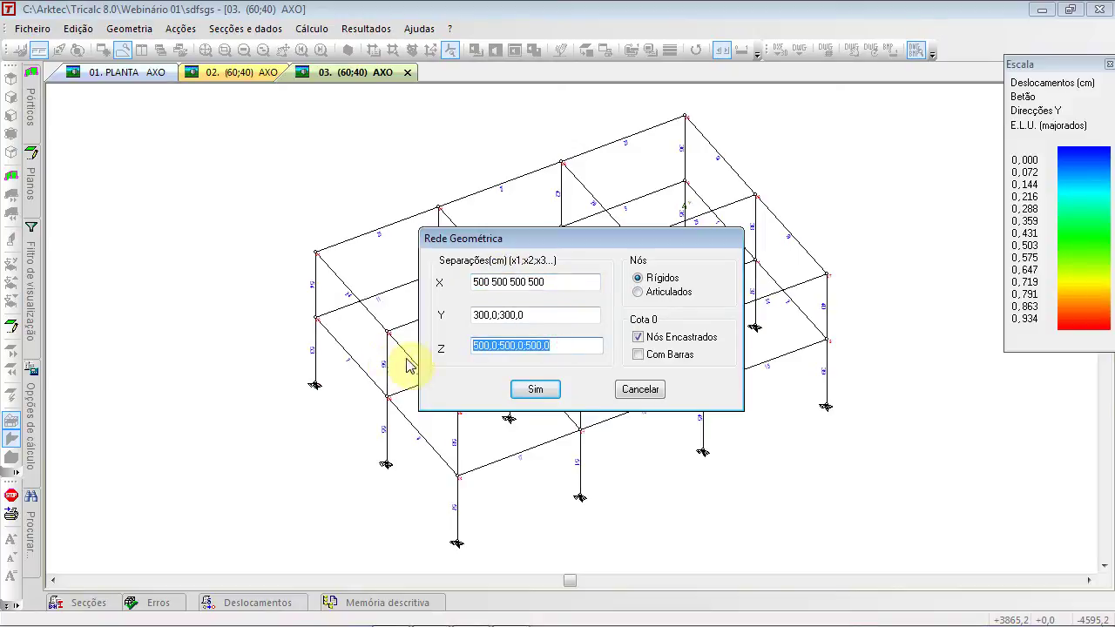
left_click_drag(527, 317, 439, 317)
key("Delete")
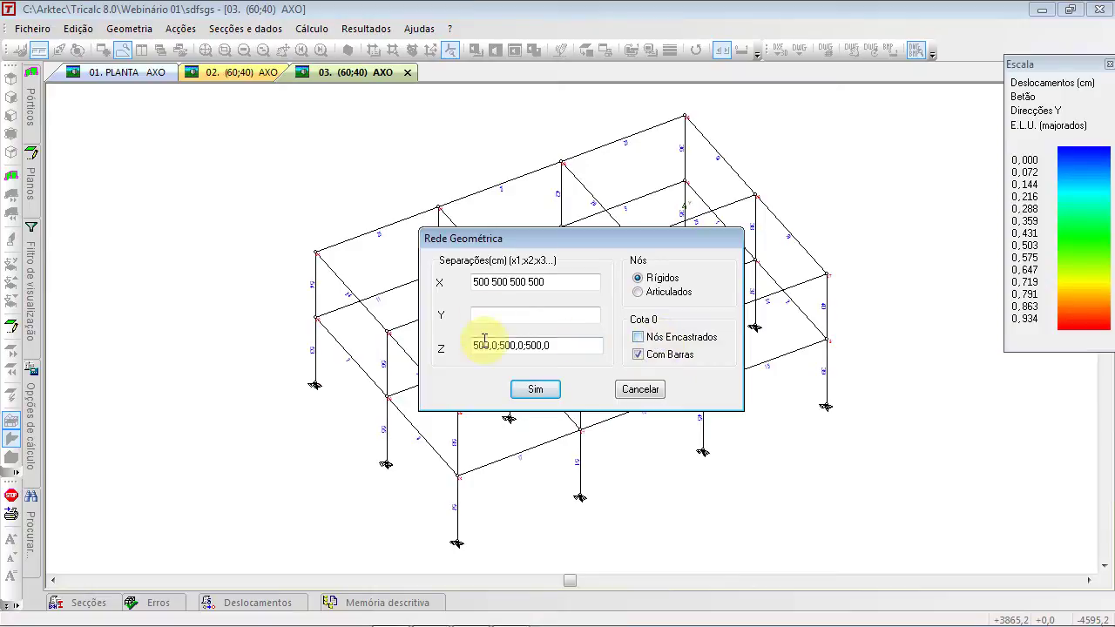
left_click(545, 389)
left_click(589, 364)
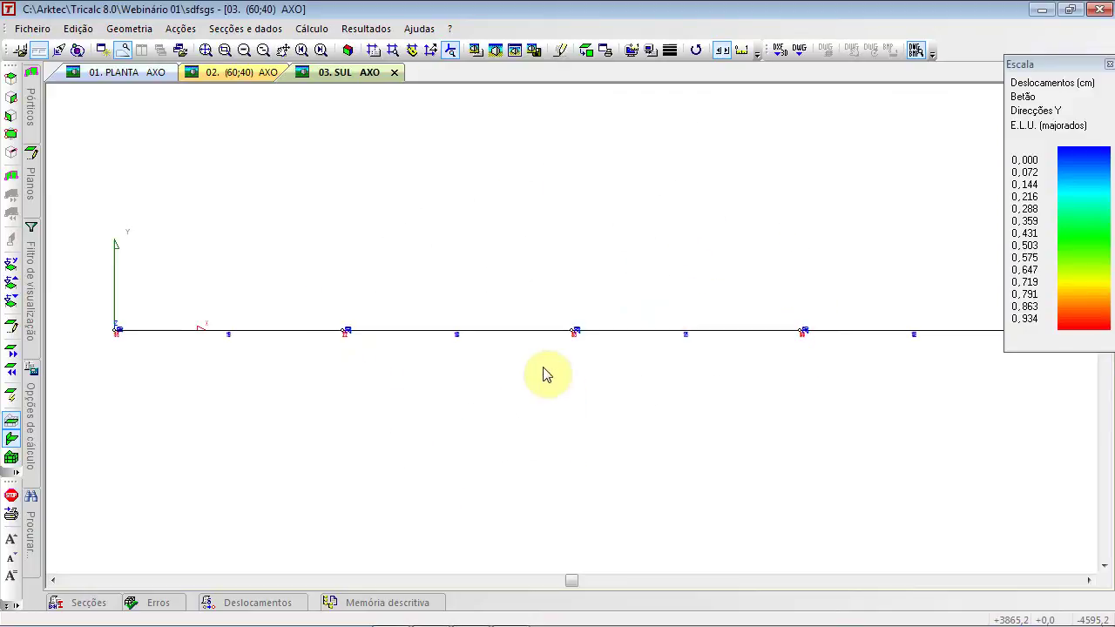
left_click(347, 49)
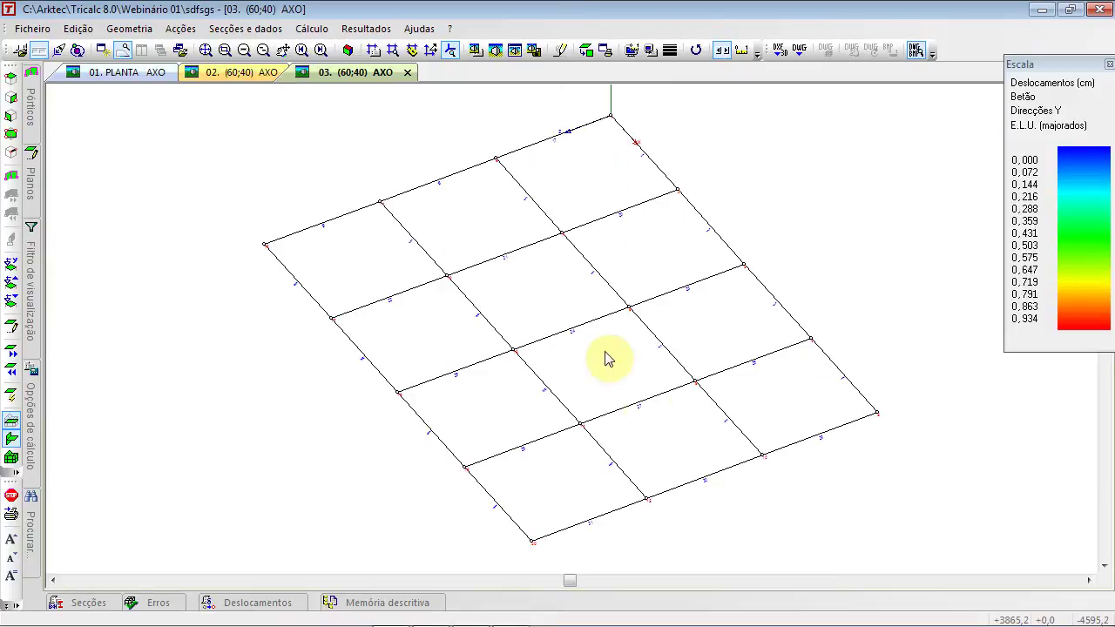
Isolate Plano 0 of the new grid and show it in plan view
mouse_move(31, 183)
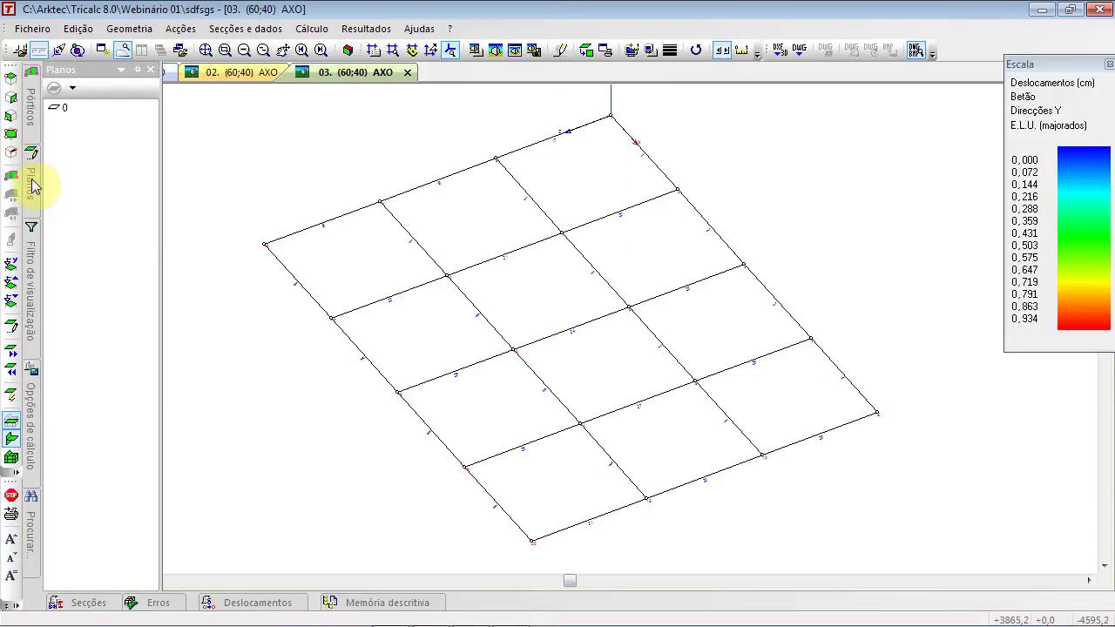
double_click(57, 107)
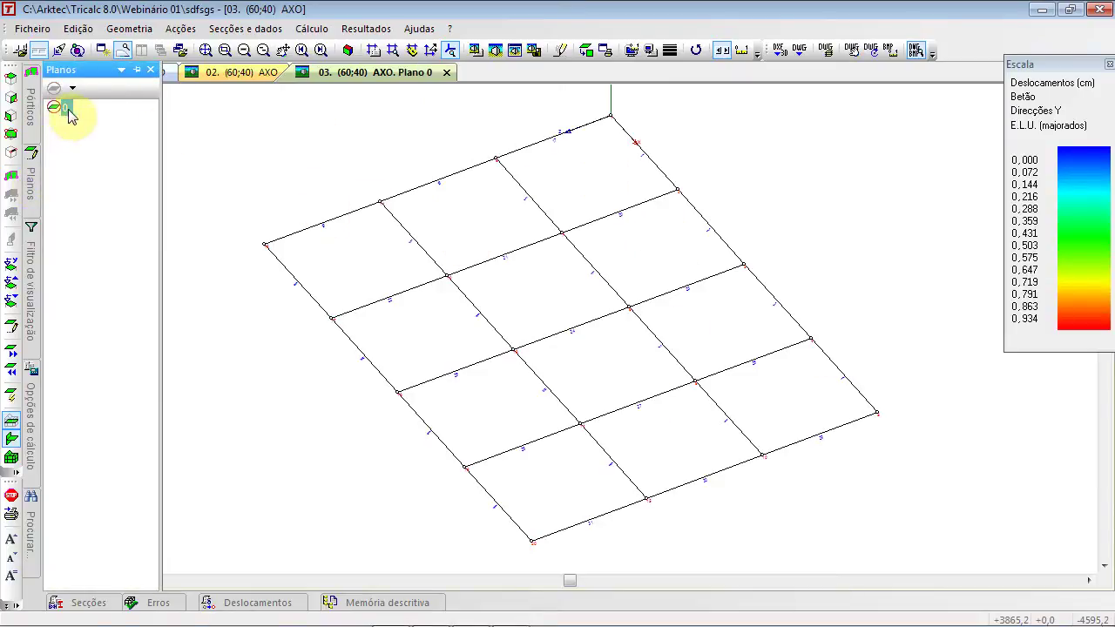
double_click(69, 111)
double_click(69, 110)
left_click(358, 145)
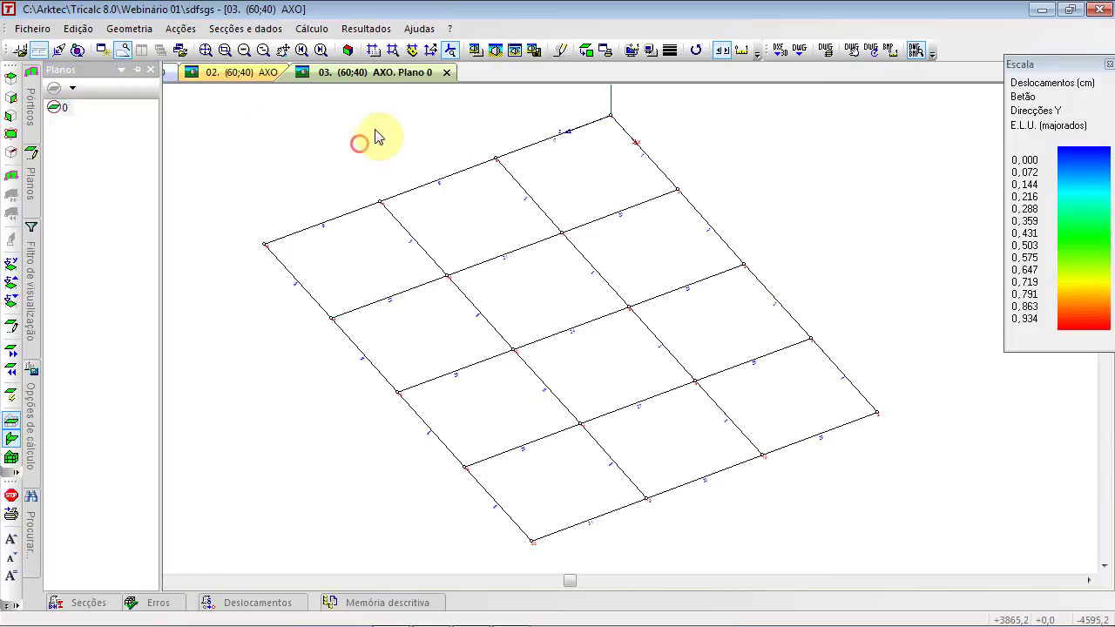
left_click(588, 52)
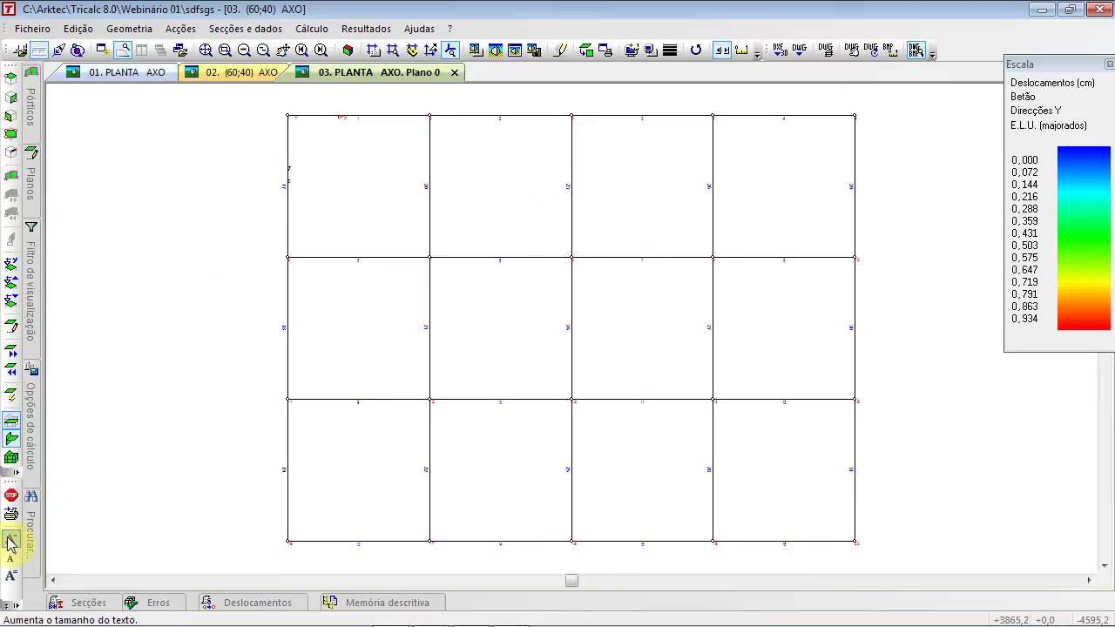
Enlarge the text of the node and bar numbers in the plan
left_click(264, 224)
scroll(300, 182, "up", 2)
scroll(289, 208, "down", 1)
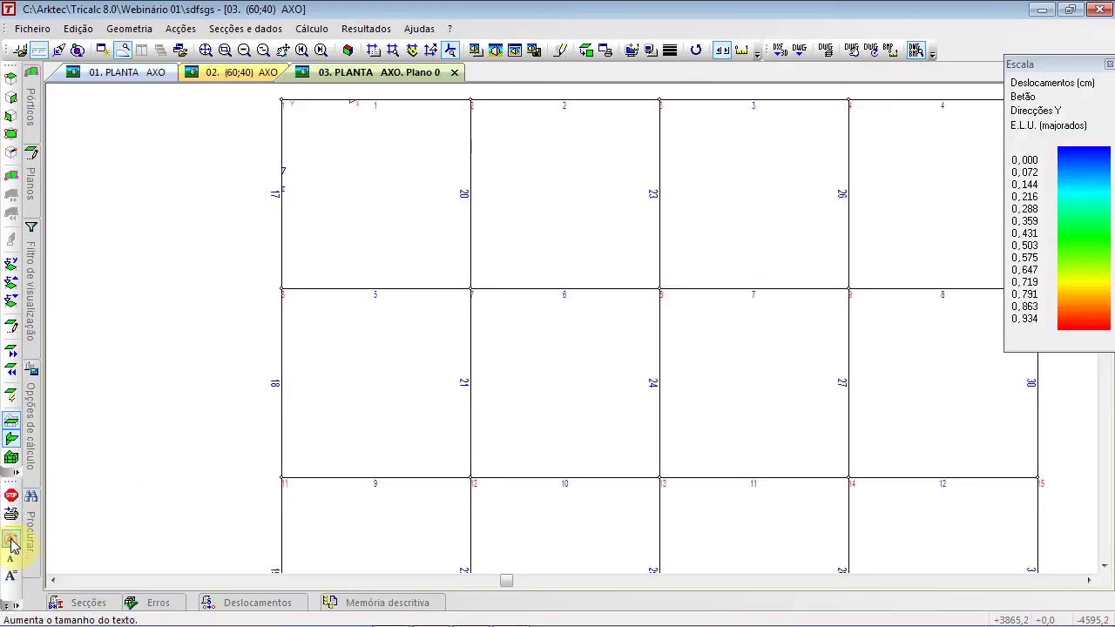
left_click(298, 341)
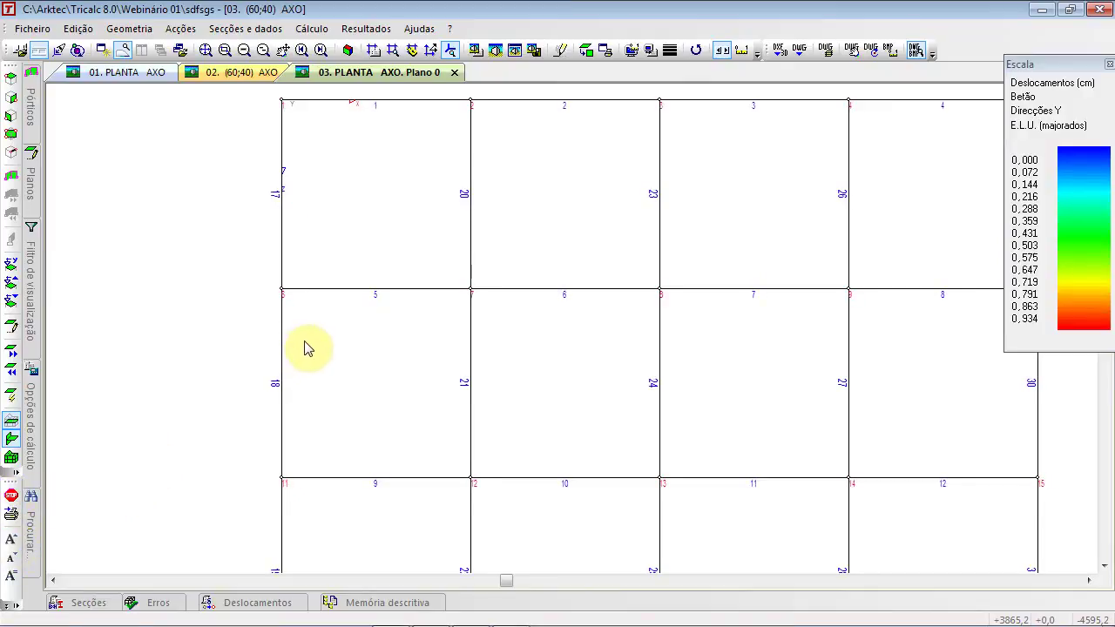
Switch to the PowerPoint presentation, advance to the slide on positioning structural elements, and return to Tricalc
key("alt+Tab")
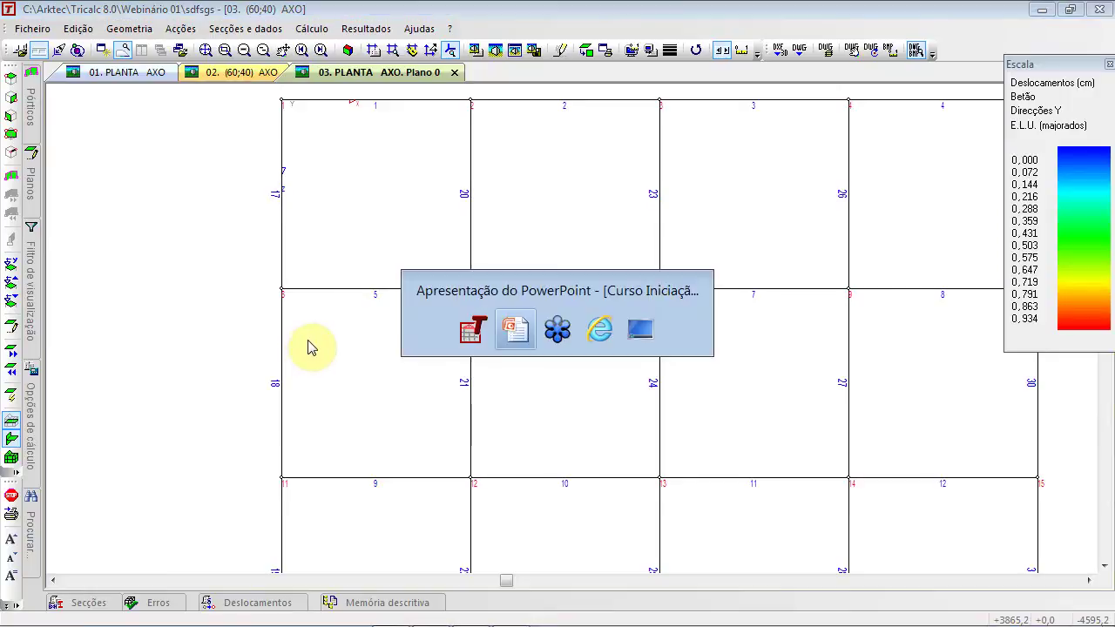
left_click(309, 339)
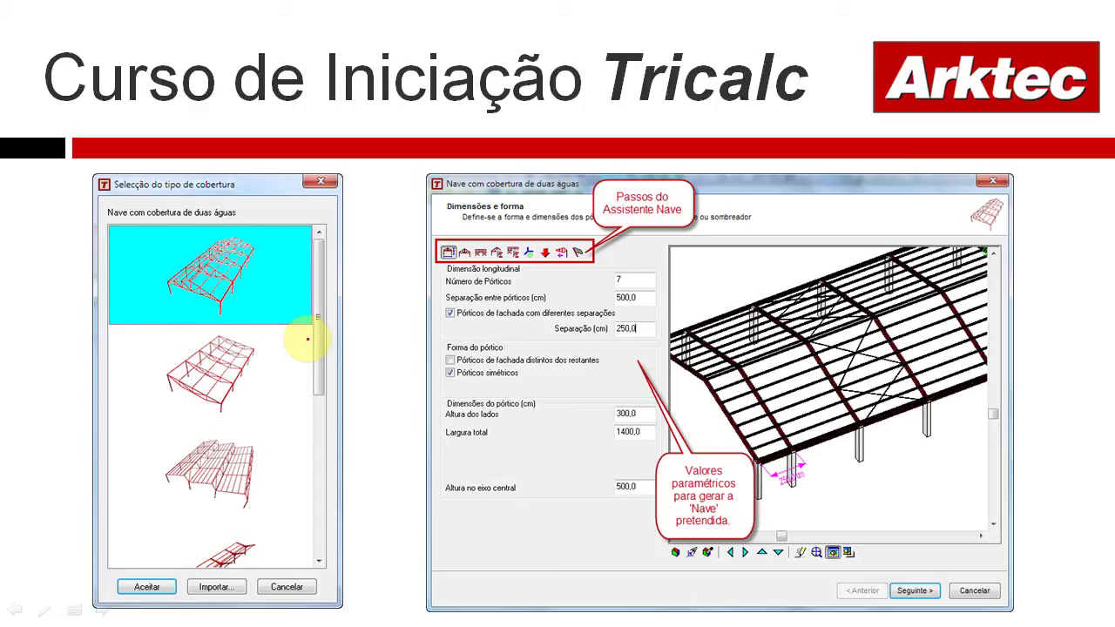
left_click(308, 339)
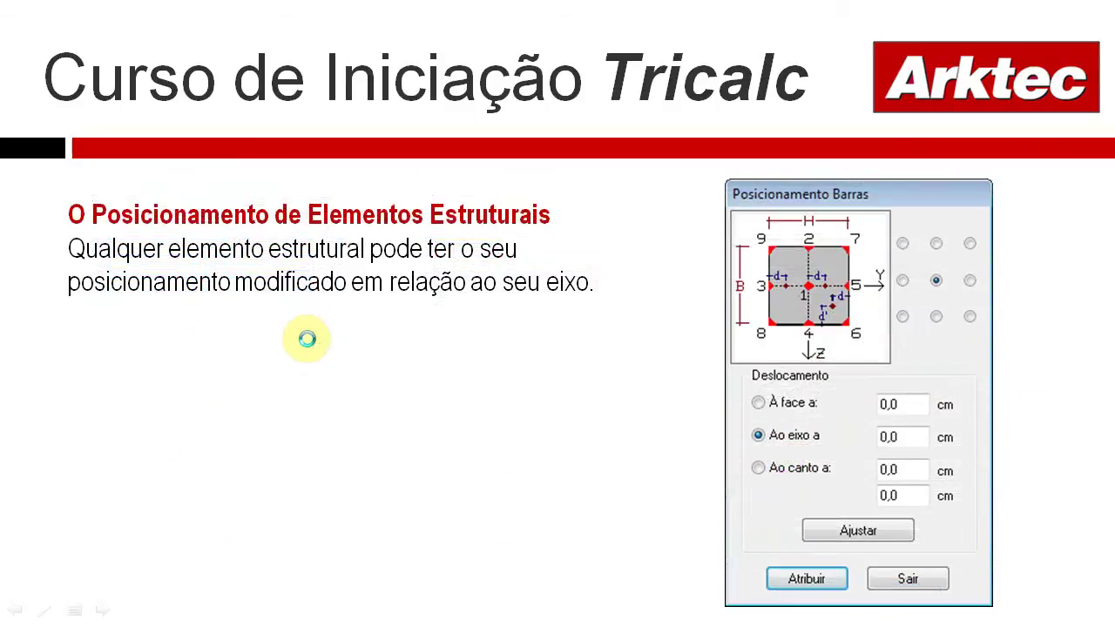
key("alt+Tab")
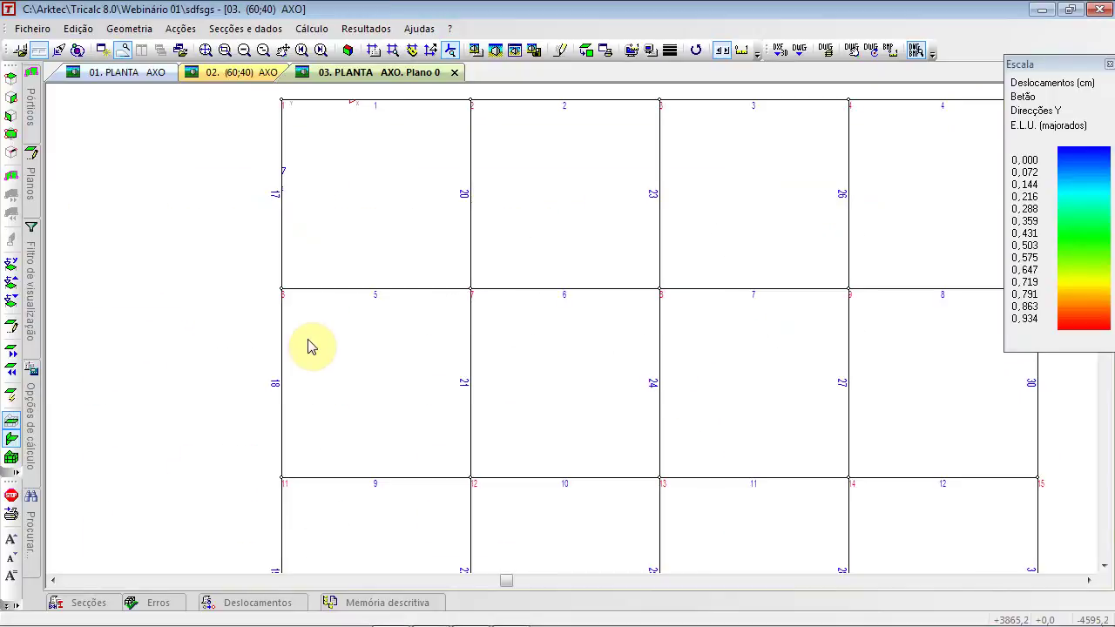
With Plano 0 in axonometry, start a node translation with vector Y -300 cm and 1 copy
scroll(349, 316, "down", 2)
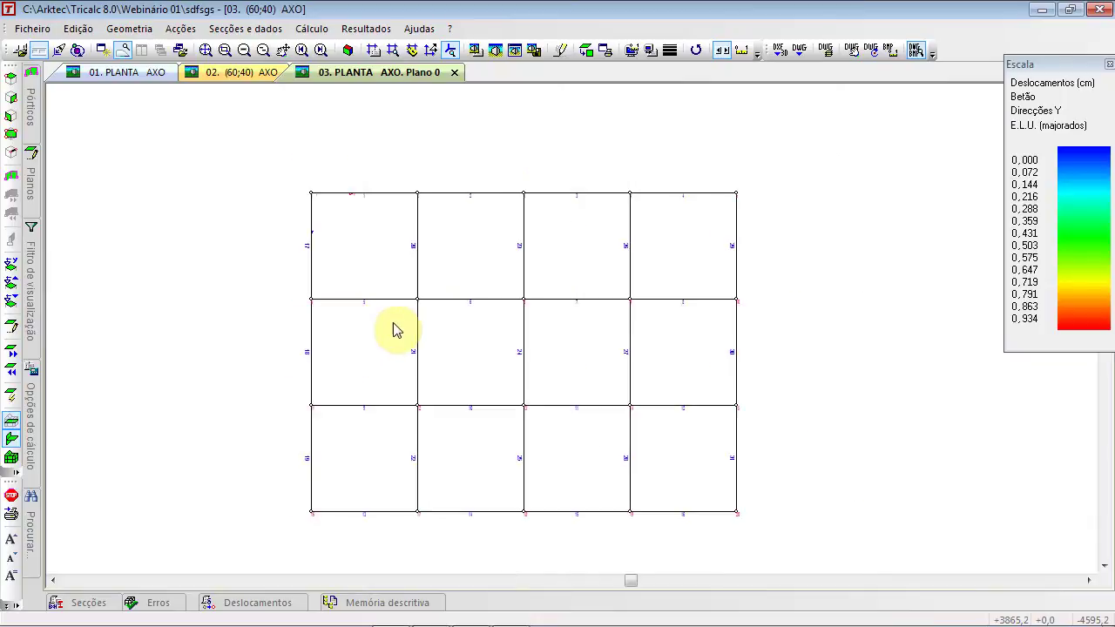
scroll(392, 293, "up", 1)
middle_click_drag(460, 364, 443, 325)
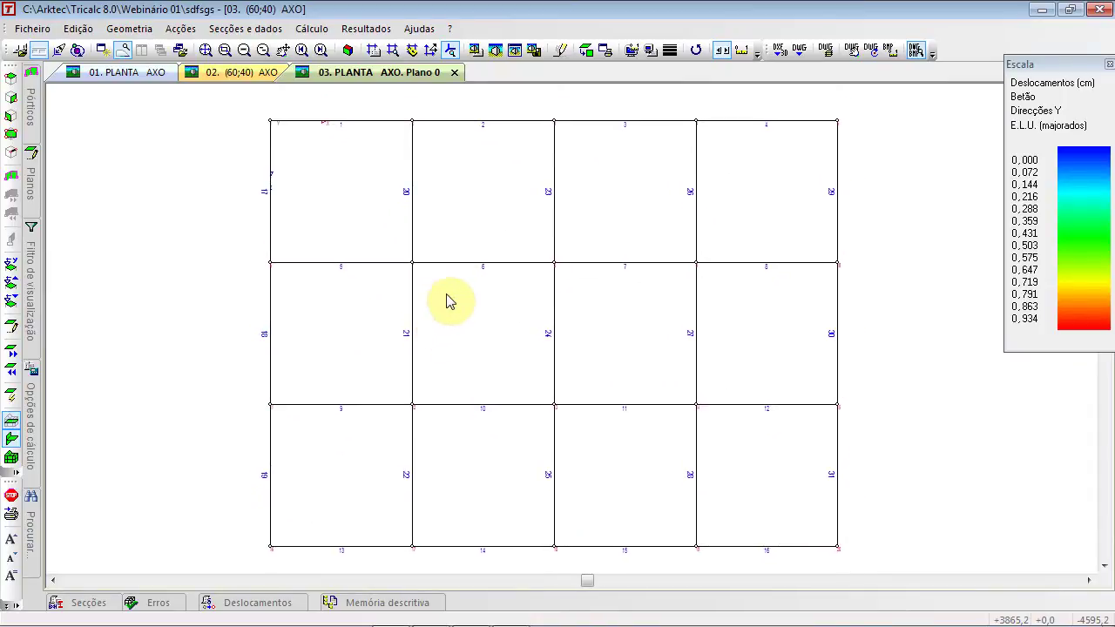
middle_click_drag(509, 283, 497, 314, "shift")
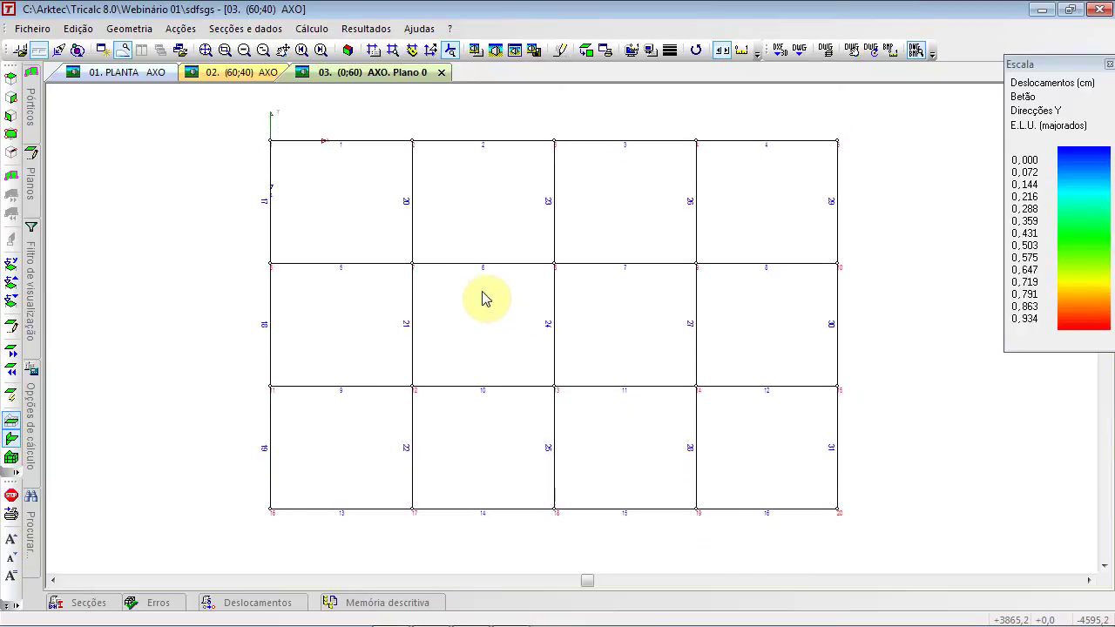
left_click(348, 50)
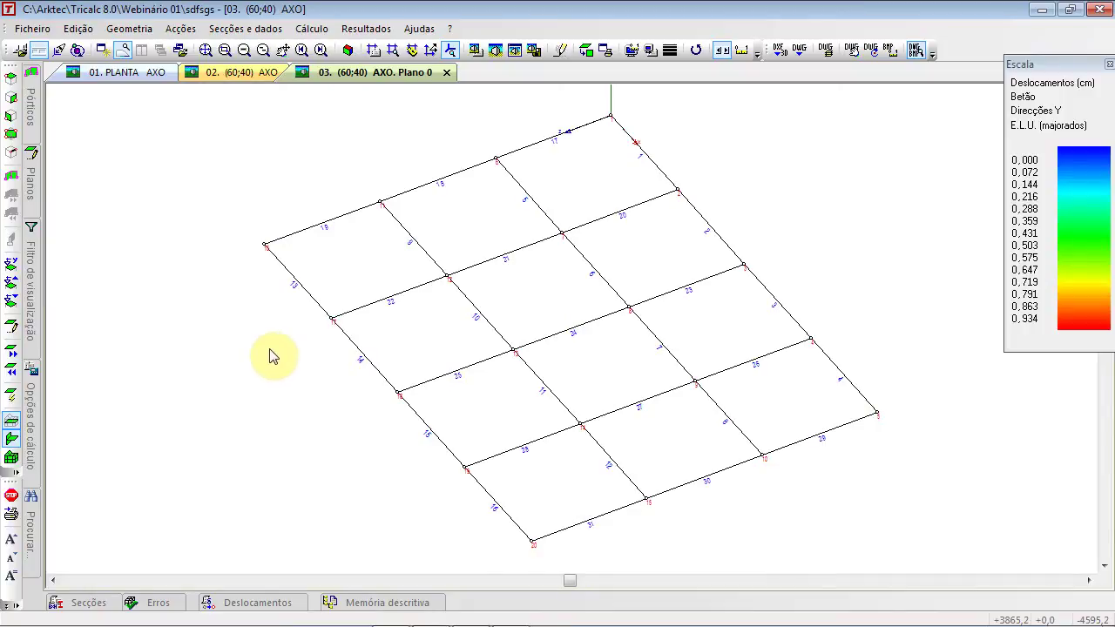
left_click(129, 31)
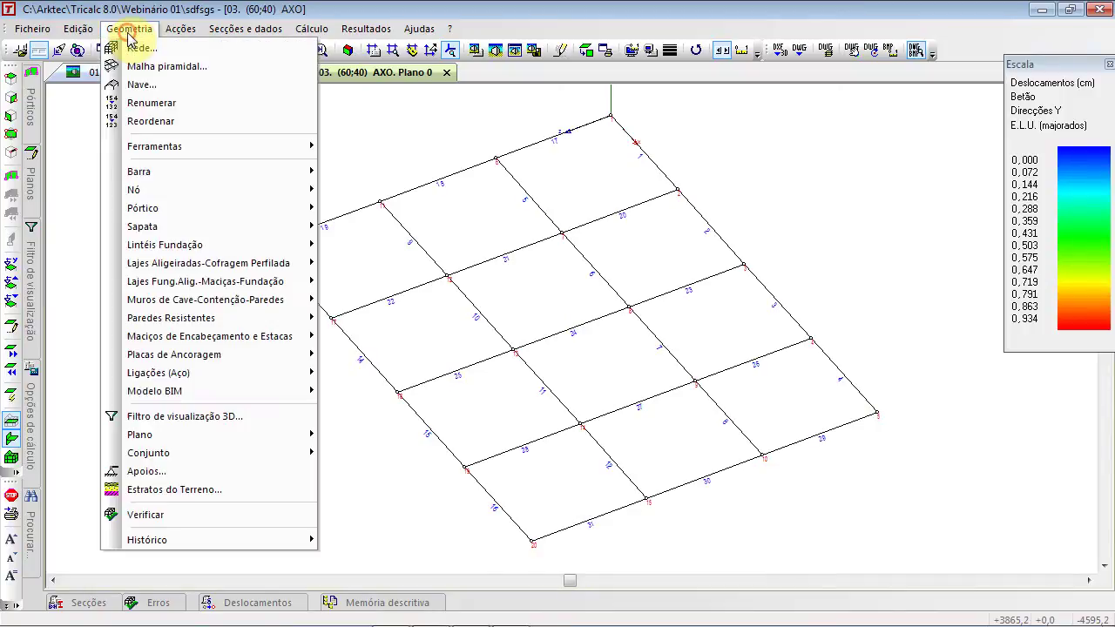
mouse_move(229, 190)
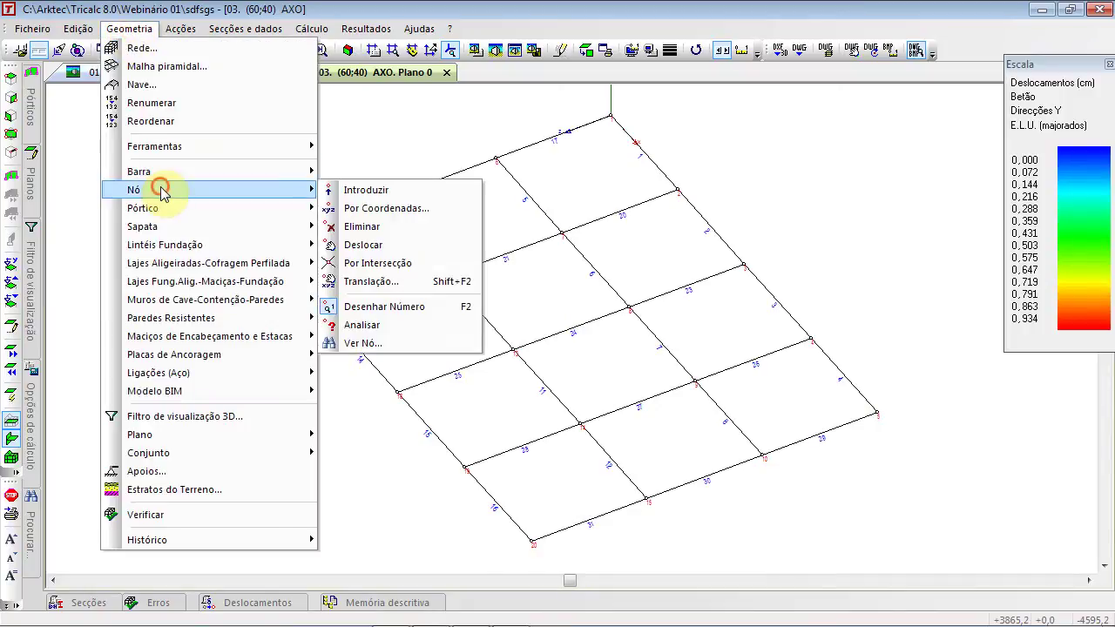
left_click(389, 284)
left_click_drag(602, 204, 492, 224)
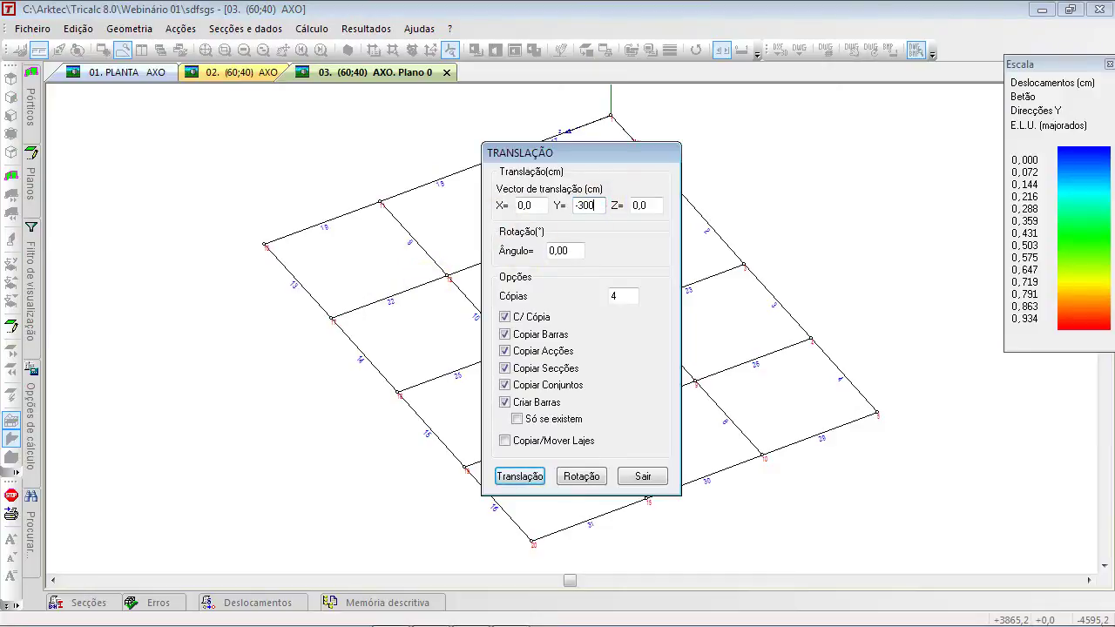
double_click(620, 295)
type("1")
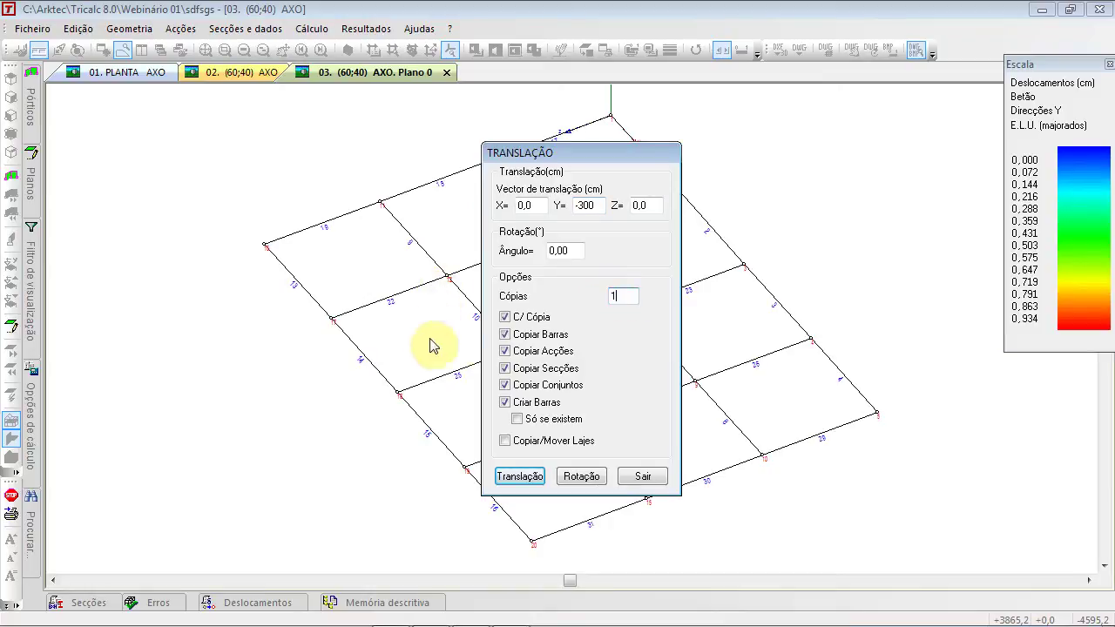
Set the translation to copy nodes and create connecting bars, without copying existing bars or actions
left_click(521, 321)
left_click(510, 321)
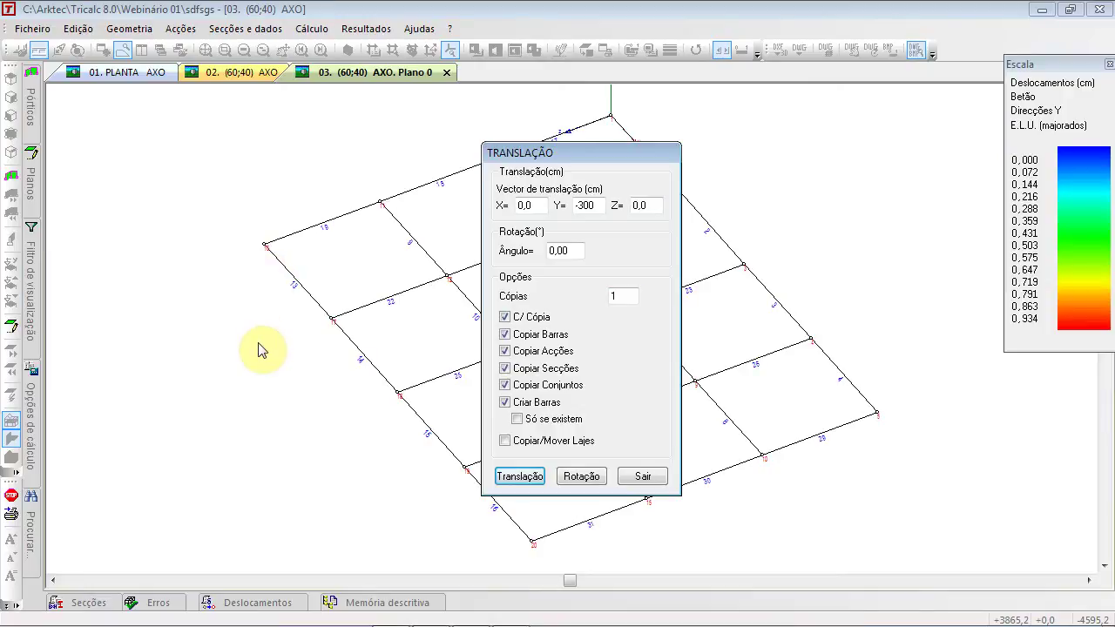
left_click(506, 334)
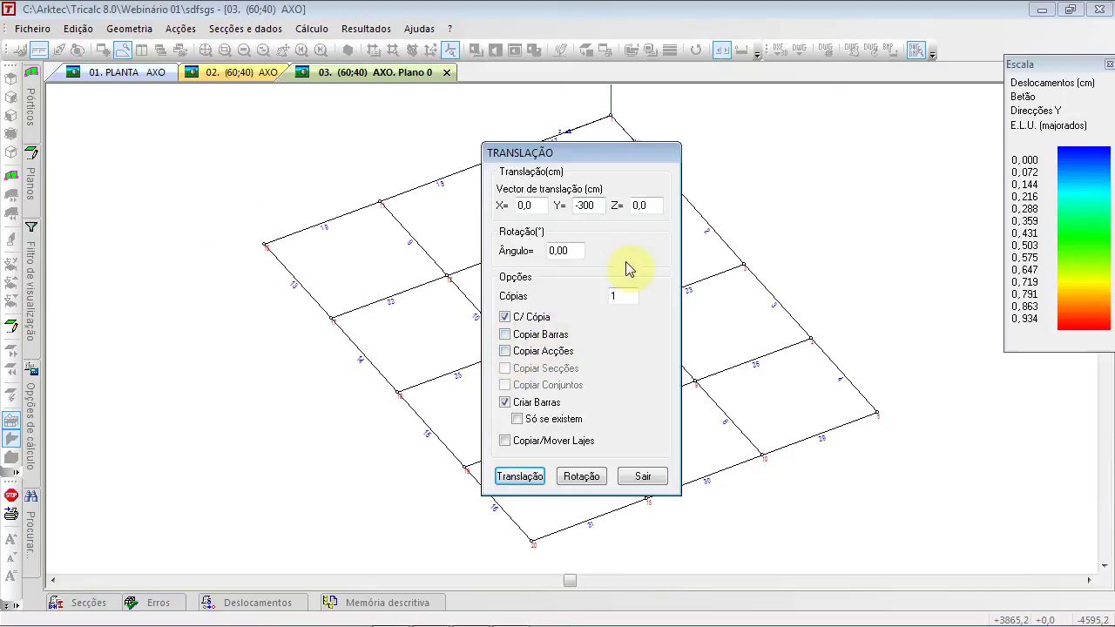
left_click(531, 405)
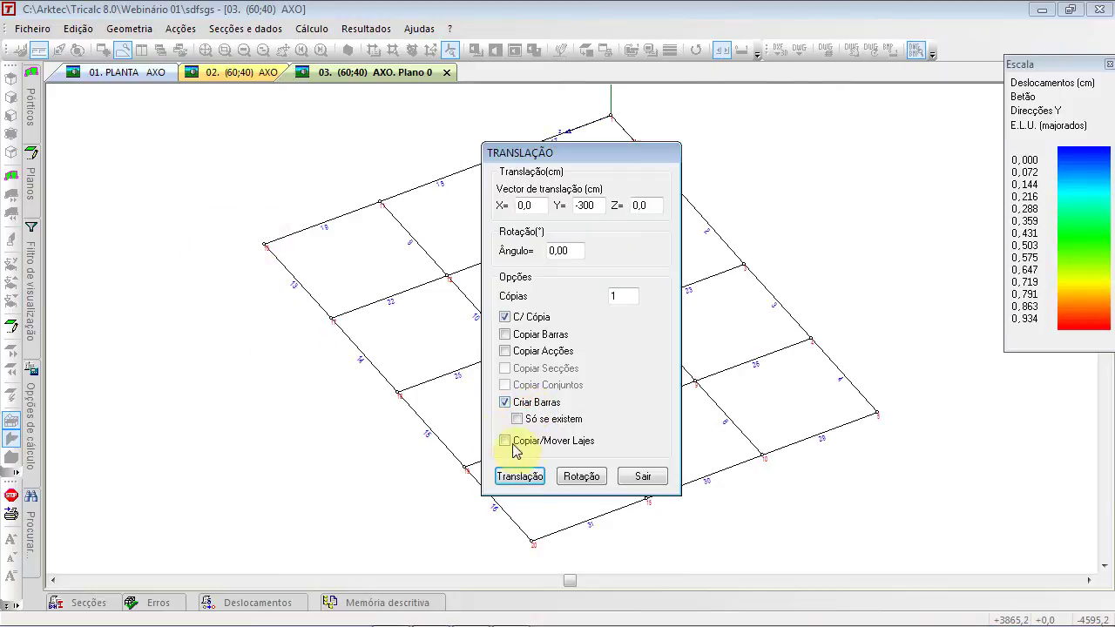
Apply the translation to all nodes of Plano 0, close the translation settings, and display the whole structure
left_click(520, 477)
mouse_move(185, 120)
left_mouse_down()
mouse_move(772, 245)
mouse_move(933, 485)
mouse_move(287, 206)
left_mouse_up()
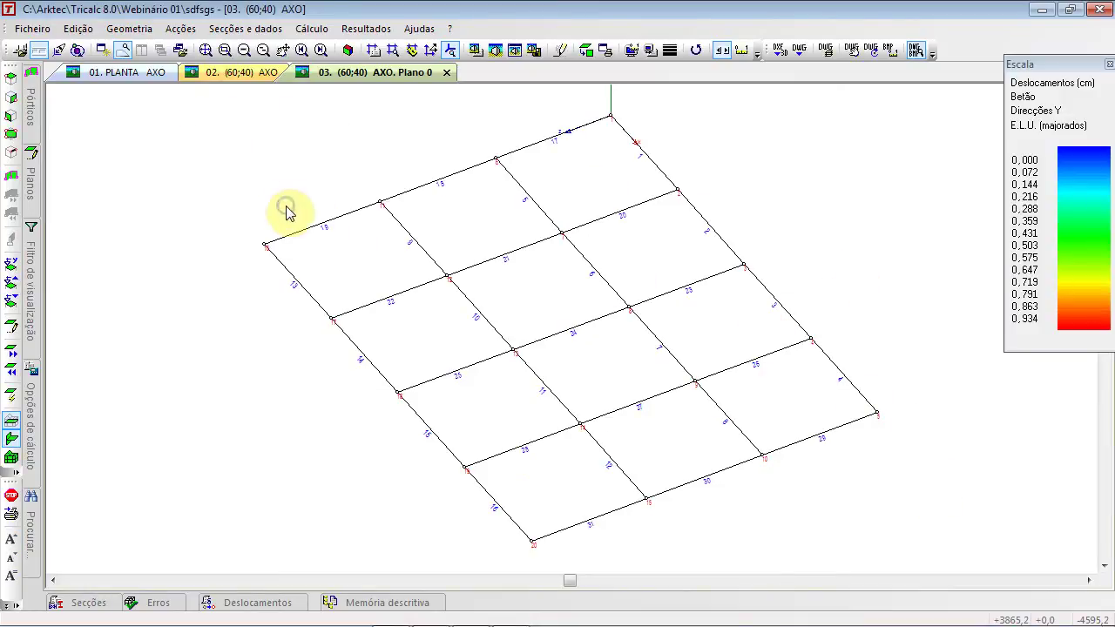
left_click(520, 477)
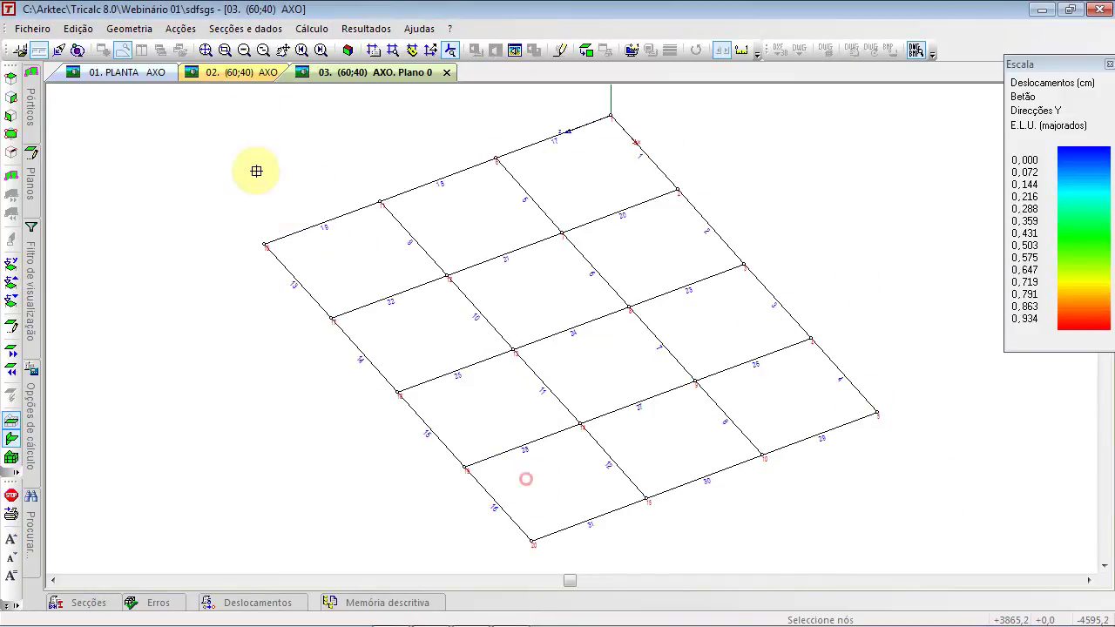
left_click_drag(194, 102, 933, 561)
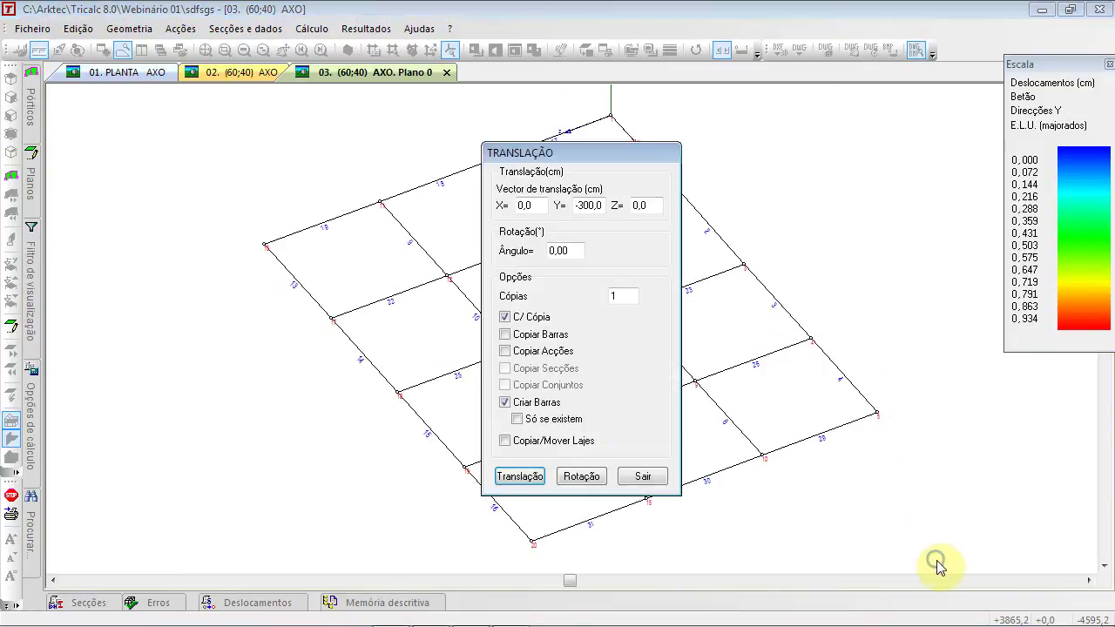
left_click(642, 477)
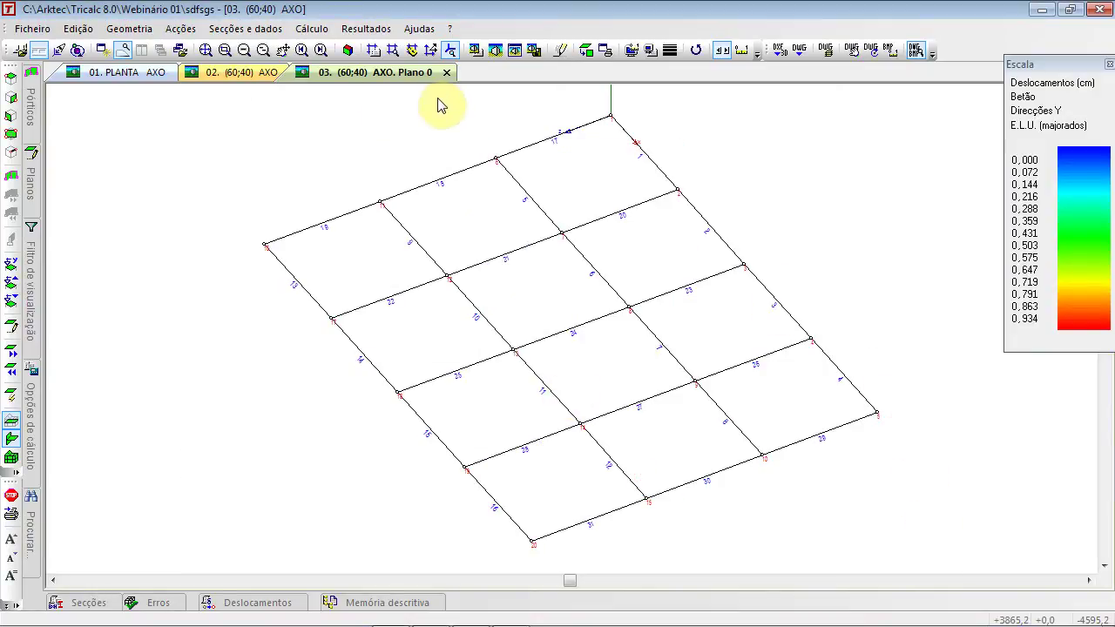
left_click(11, 459)
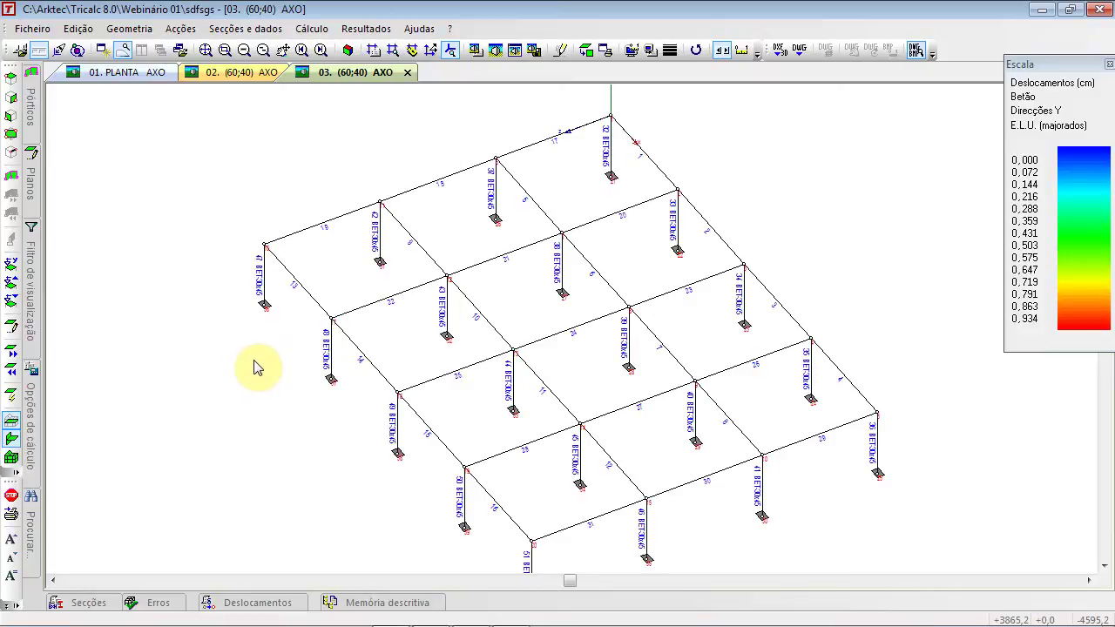
mouse_move(263, 333)
left_mouse_down()
mouse_move(267, 316)
mouse_move(268, 330)
left_mouse_up()
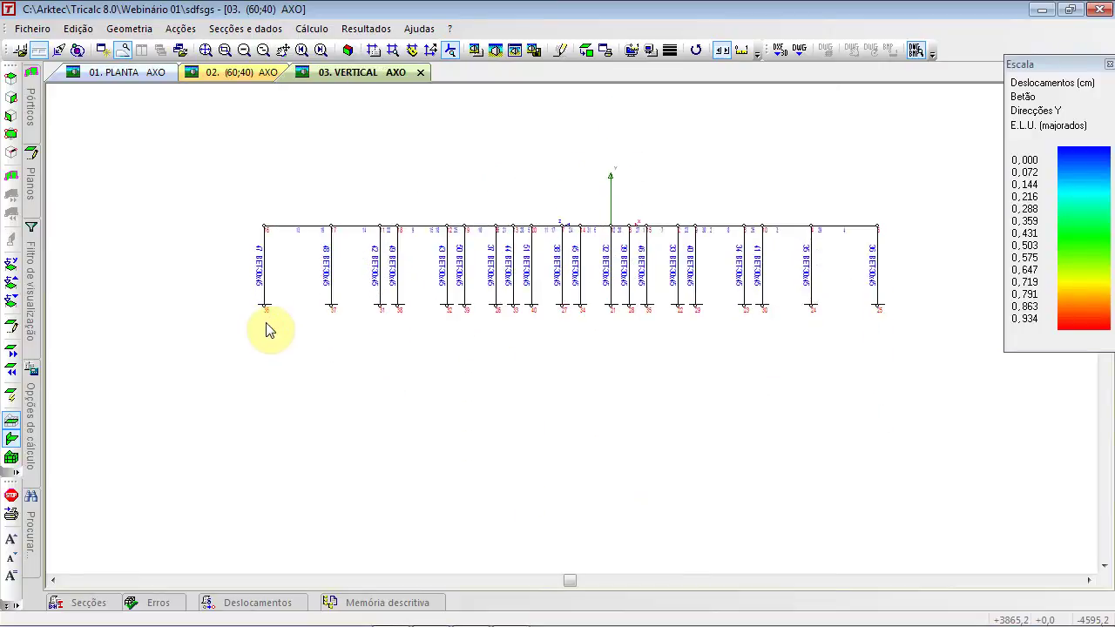
left_click(143, 29)
mouse_move(185, 233)
left_click(667, 374)
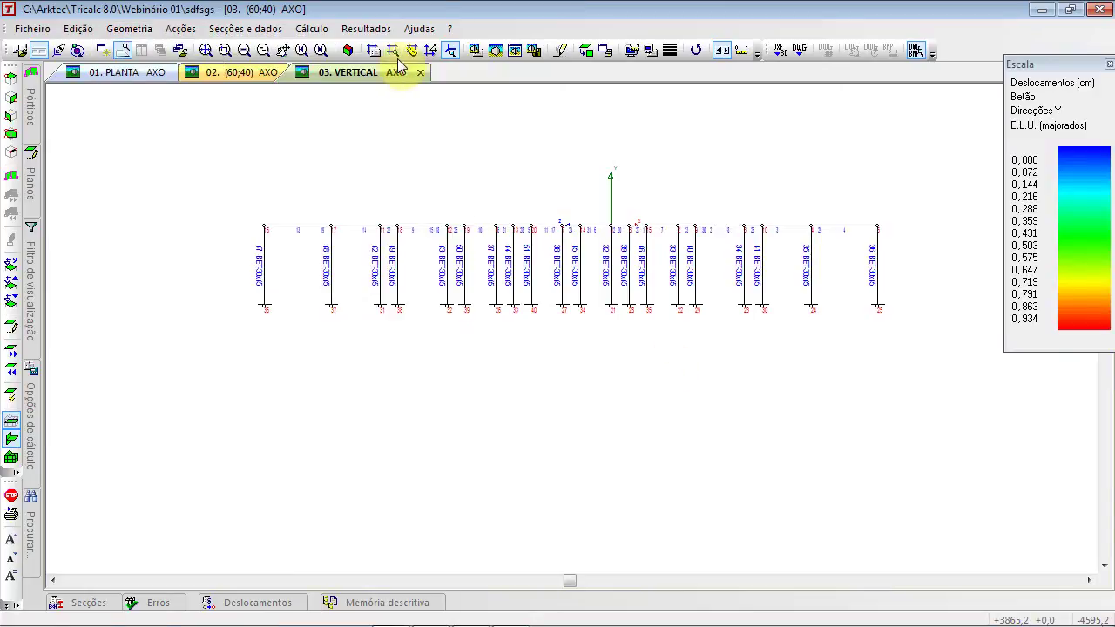
Examine the column bases and their node numbers in the axonometric view, up close and at different tilt angles
left_click(347, 49)
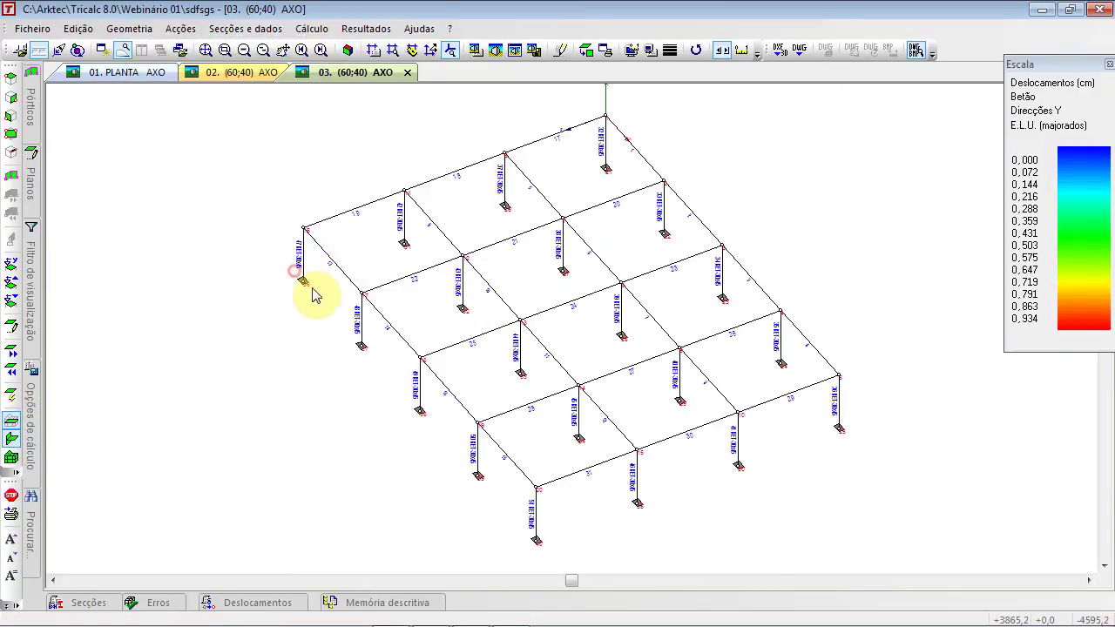
scroll(299, 283, "up", 5)
scroll(301, 283, "up", 2)
scroll(282, 266, "down", 3)
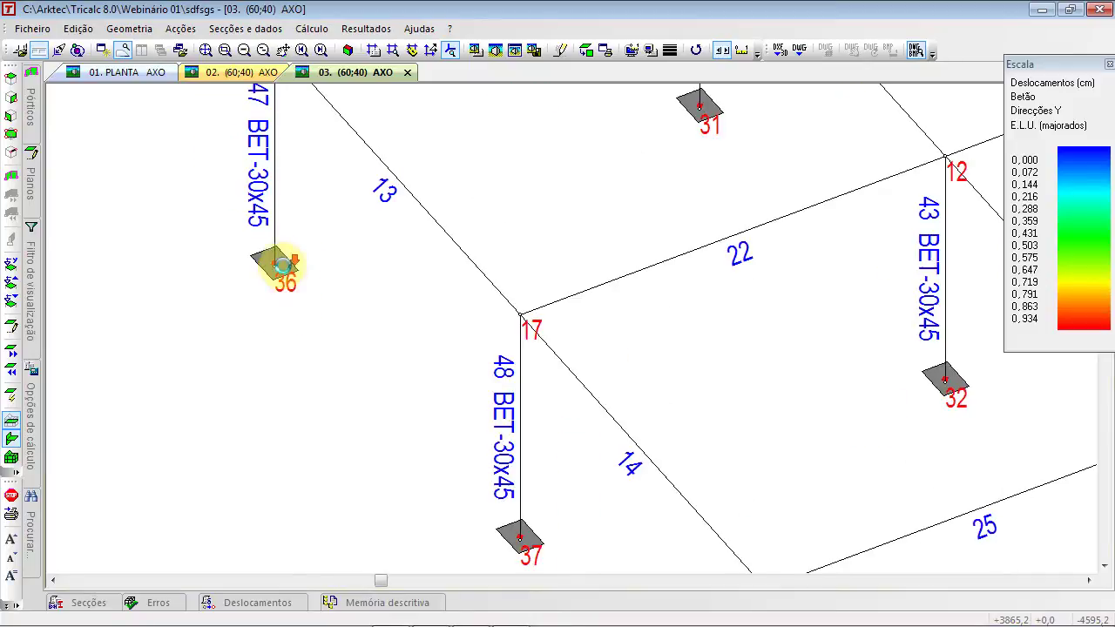
scroll(292, 276, "down", 1, "ctrl")
scroll(290, 277, "down", 5, "ctrl")
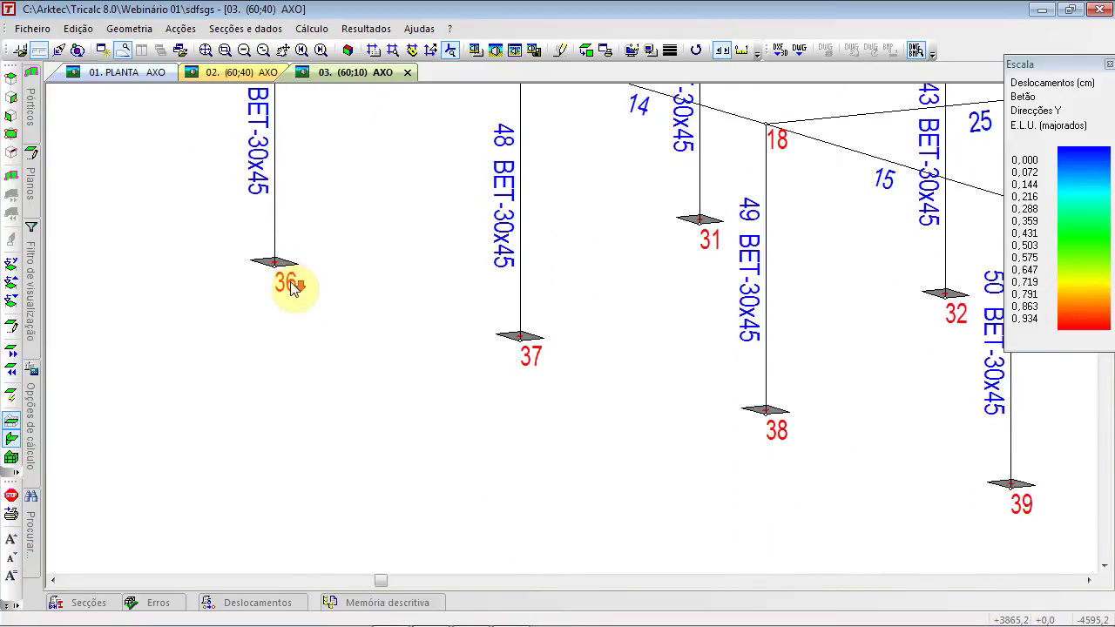
scroll(293, 292, "up", 3, "ctrl")
scroll(292, 292, "up", 3, "ctrl")
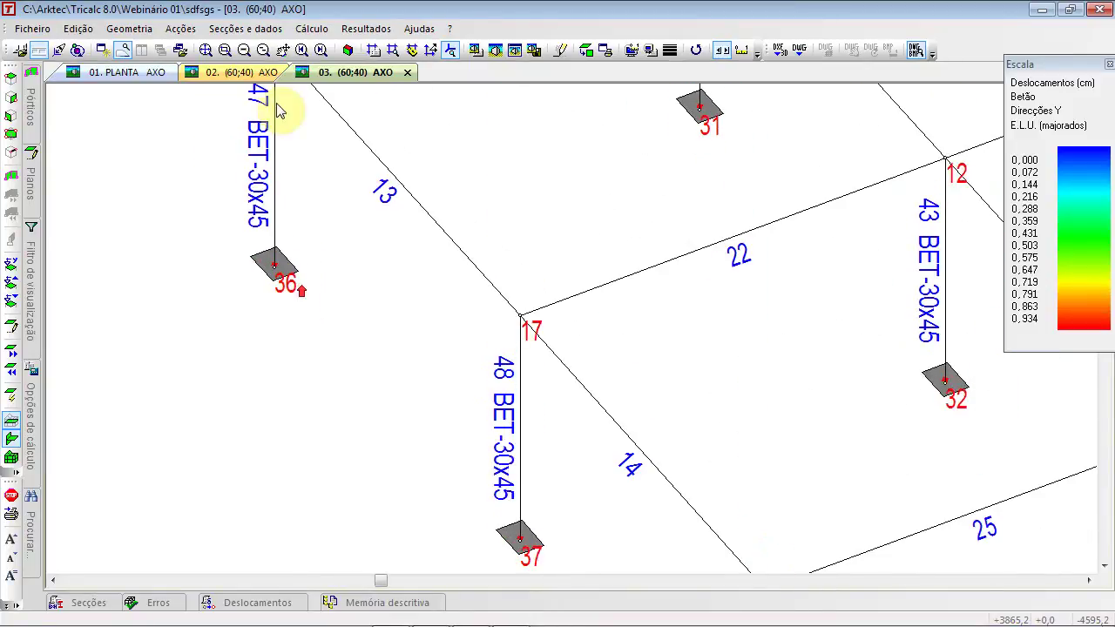
Apply ENCASTRADO XYZ external restraints to all the column base nodes
left_click(205, 50)
left_click(135, 28)
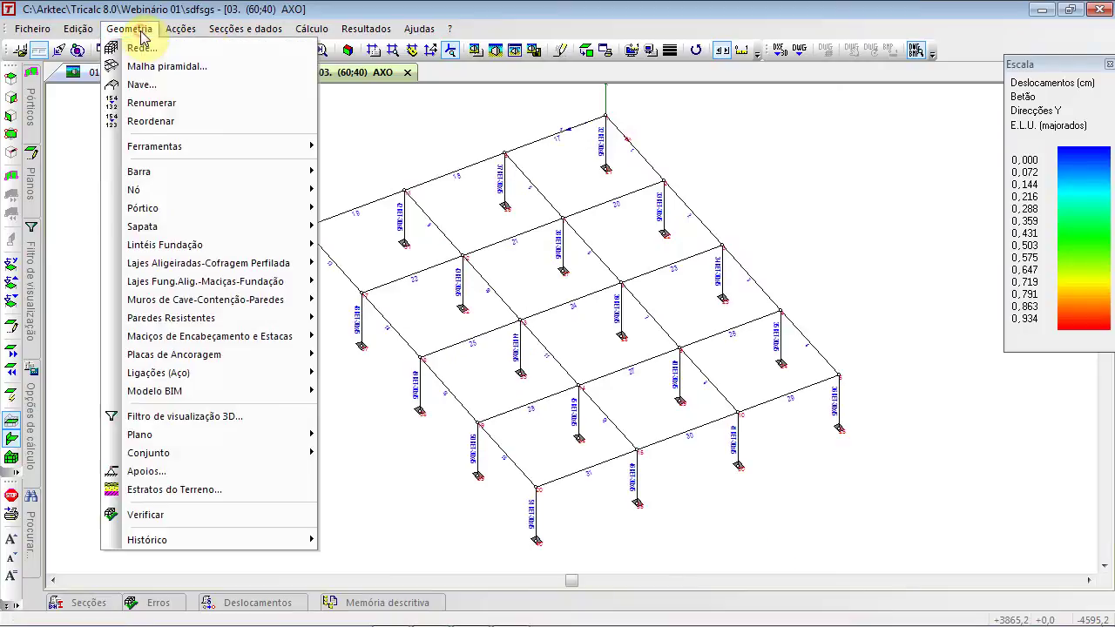
left_click(192, 472)
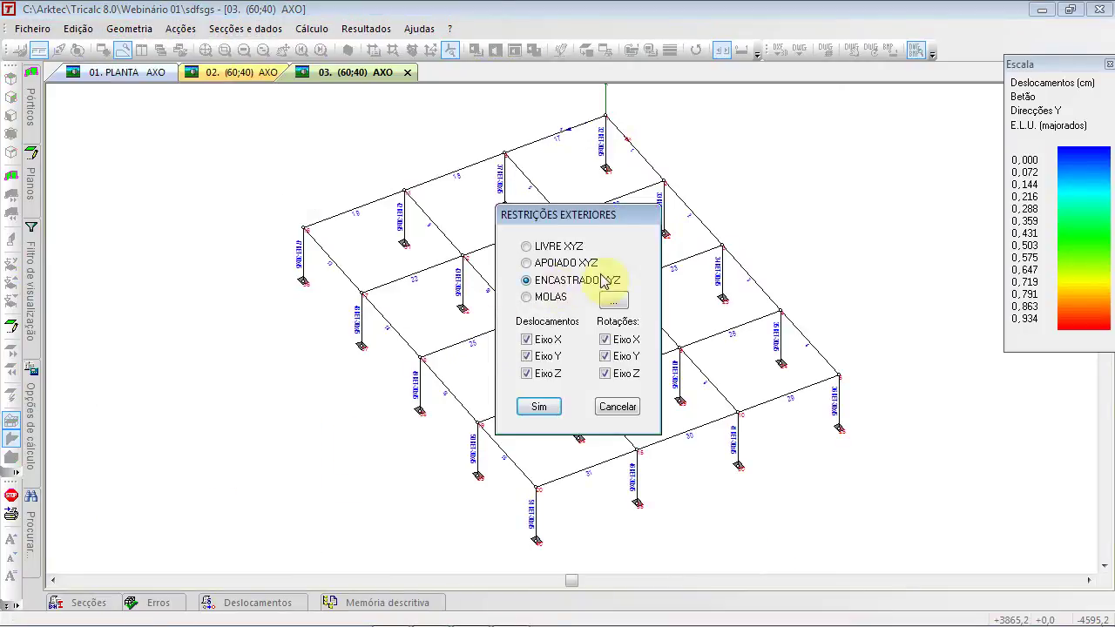
left_click(550, 415)
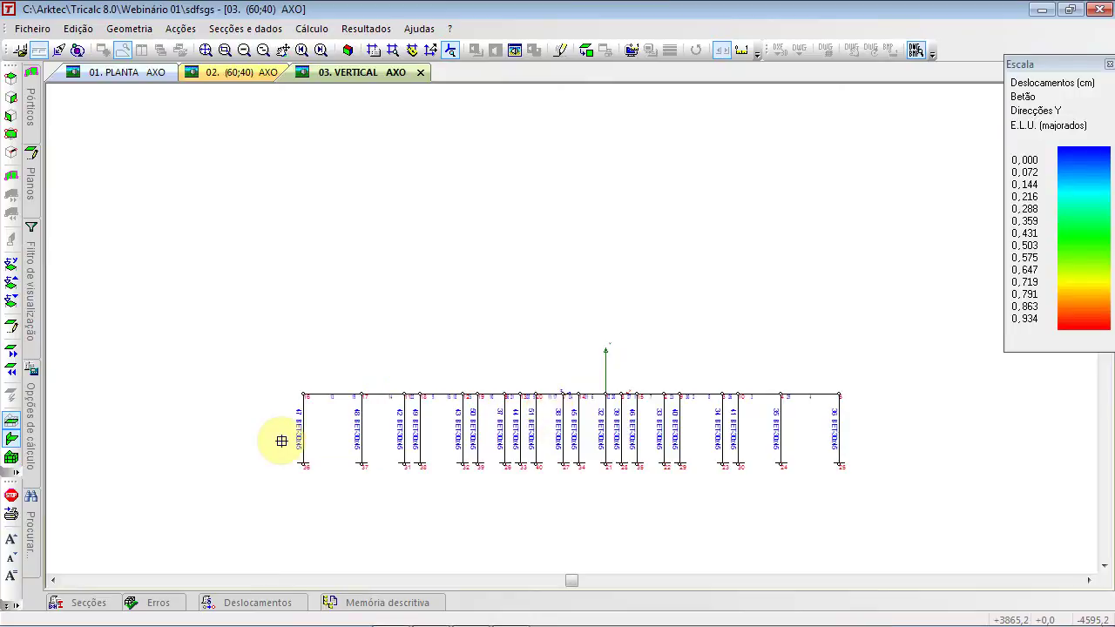
left_click_drag(282, 441, 886, 500)
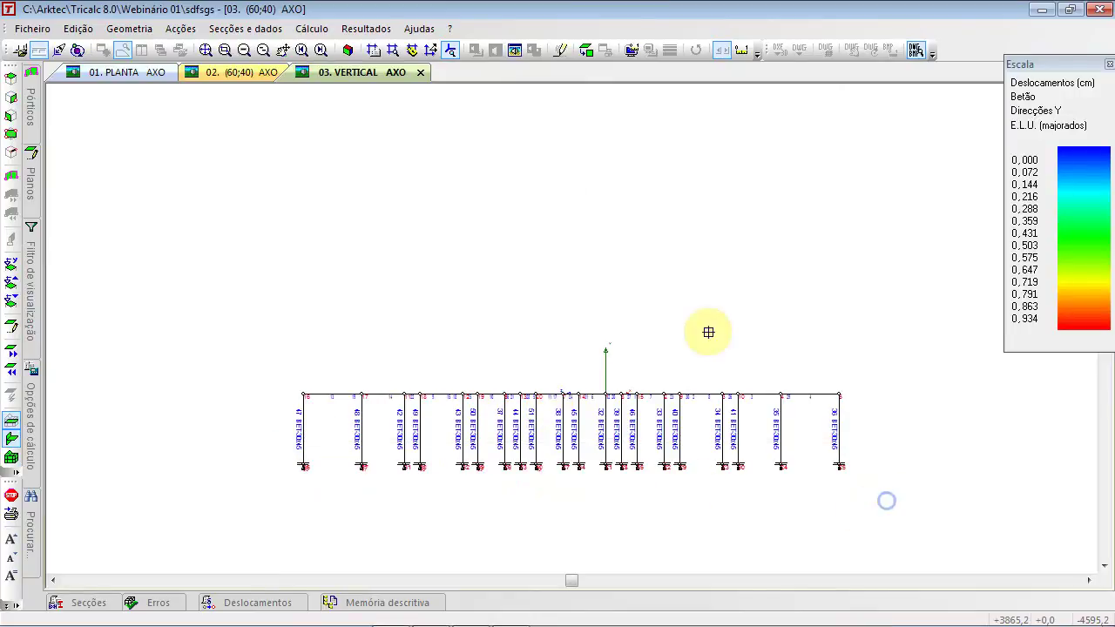
Change the external restraint of base node 36 to APOIADO XYZ
left_click(348, 50)
left_click(224, 50)
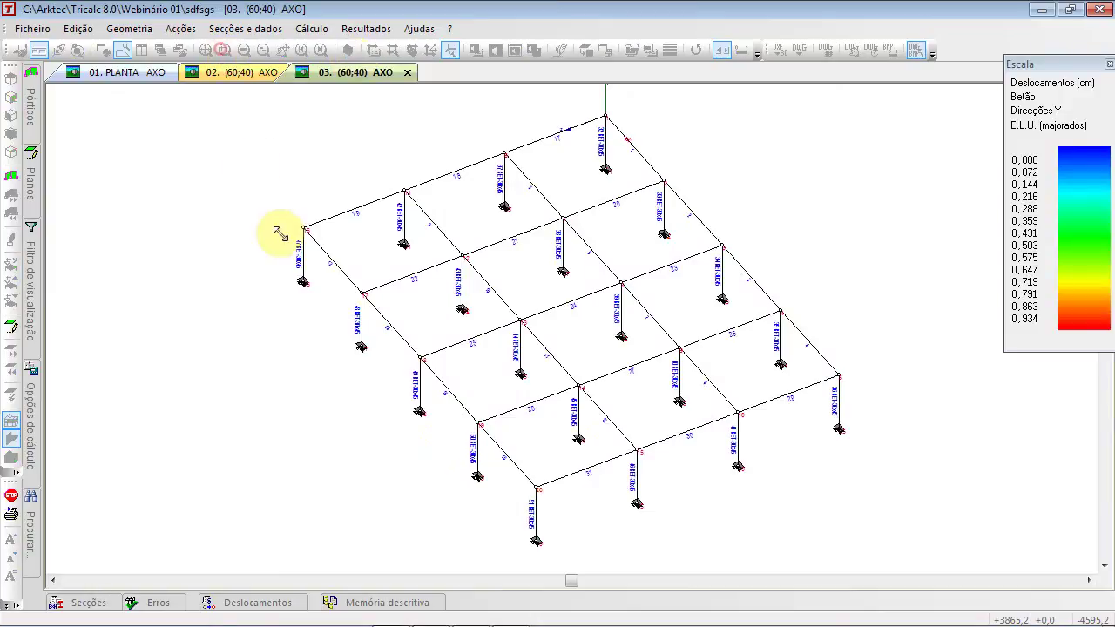
mouse_move(290, 272)
left_mouse_down()
mouse_move(317, 284)
mouse_move(318, 299)
left_mouse_up()
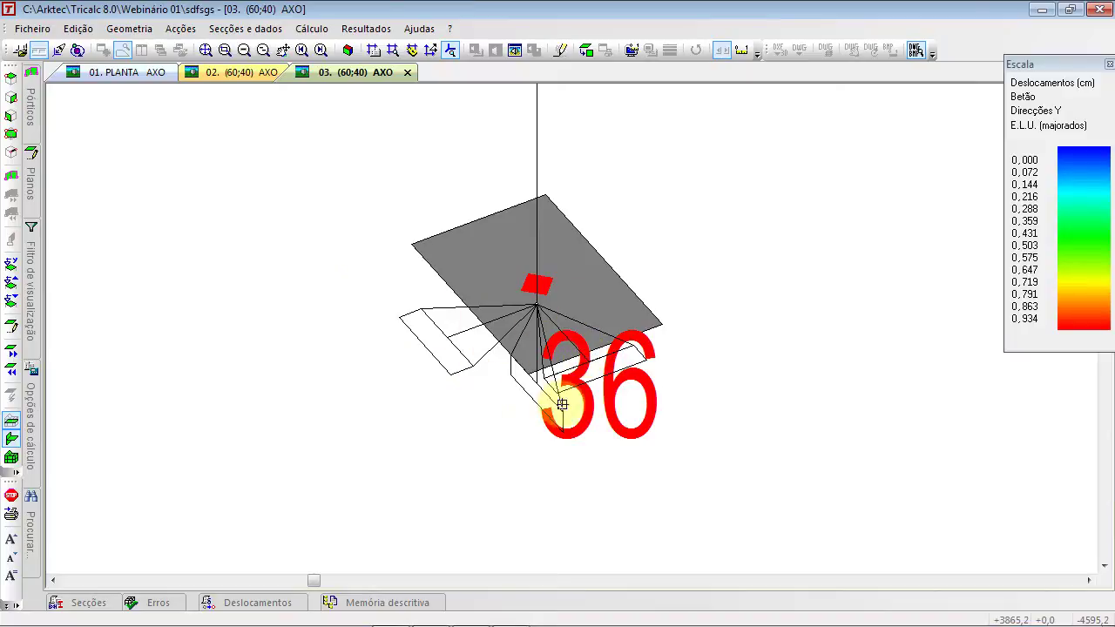
left_click(338, 180)
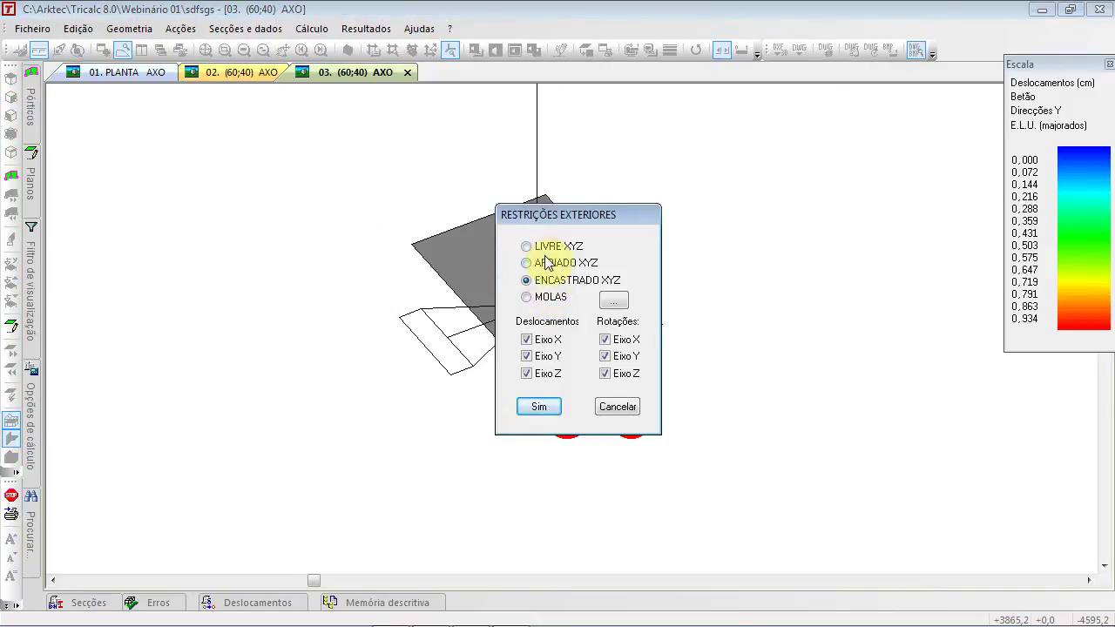
left_click(539, 406)
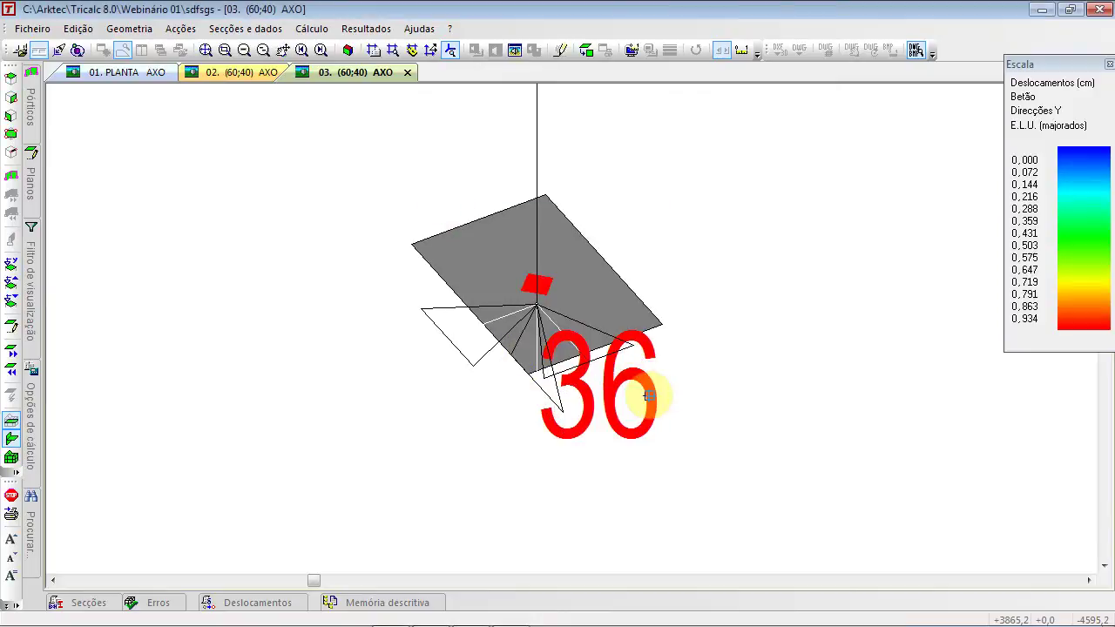
View the stiffness settings of the MOLAS external restraint and leave without applying them
left_click(281, 162)
left_click(545, 298)
left_click(613, 301)
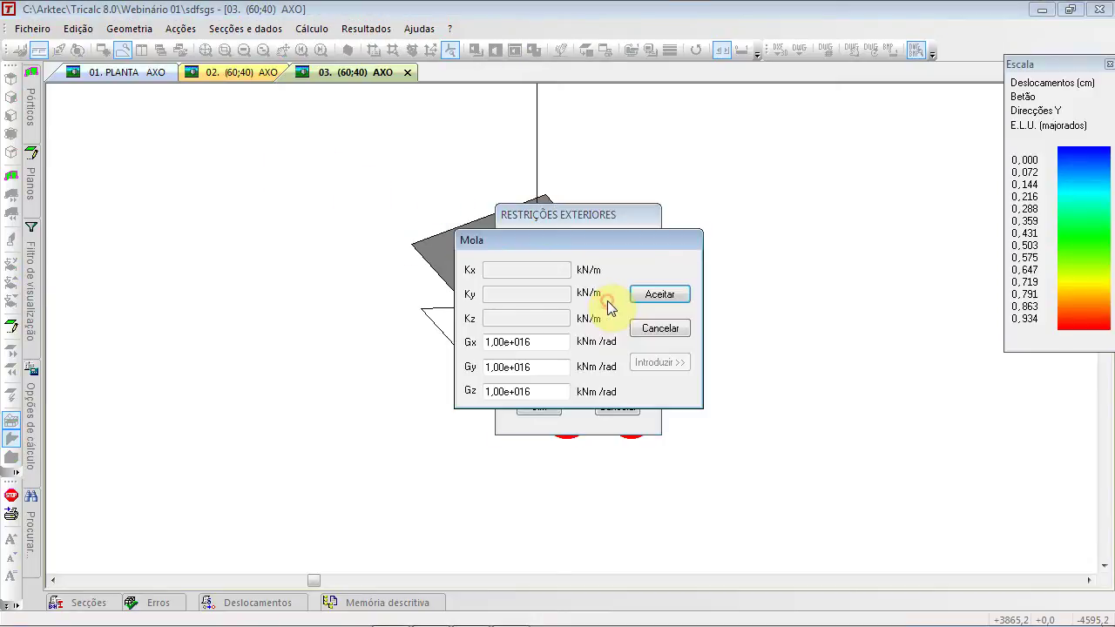
left_click(660, 330)
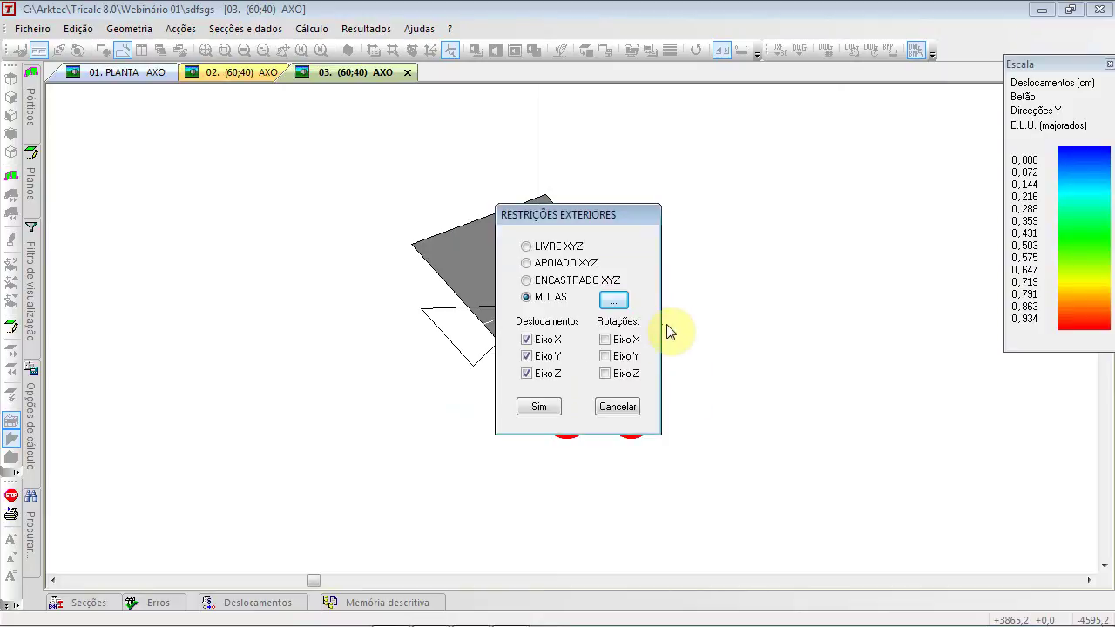
left_click(621, 406)
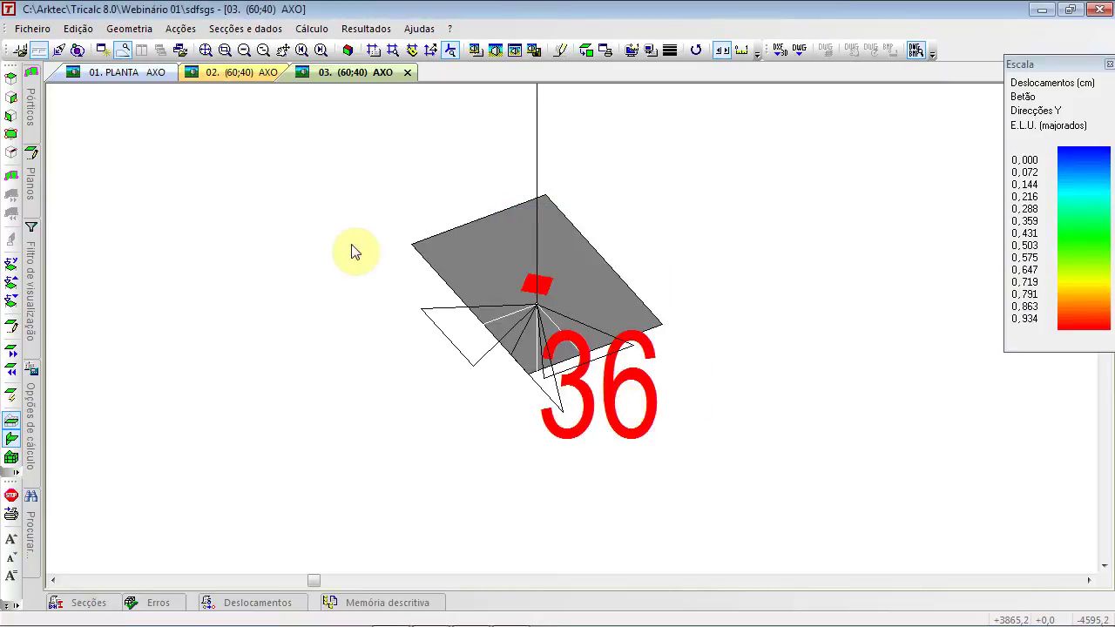
Insert isolated footings at all the column base nodes
left_click(222, 49)
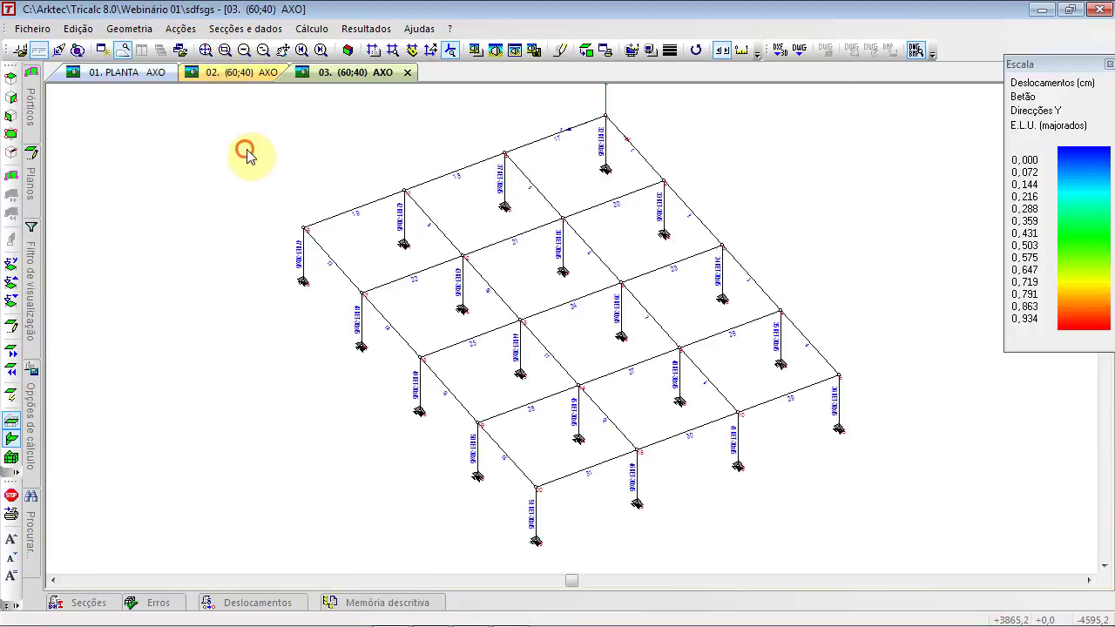
left_click_drag(326, 218, 319, 229)
left_click(143, 28)
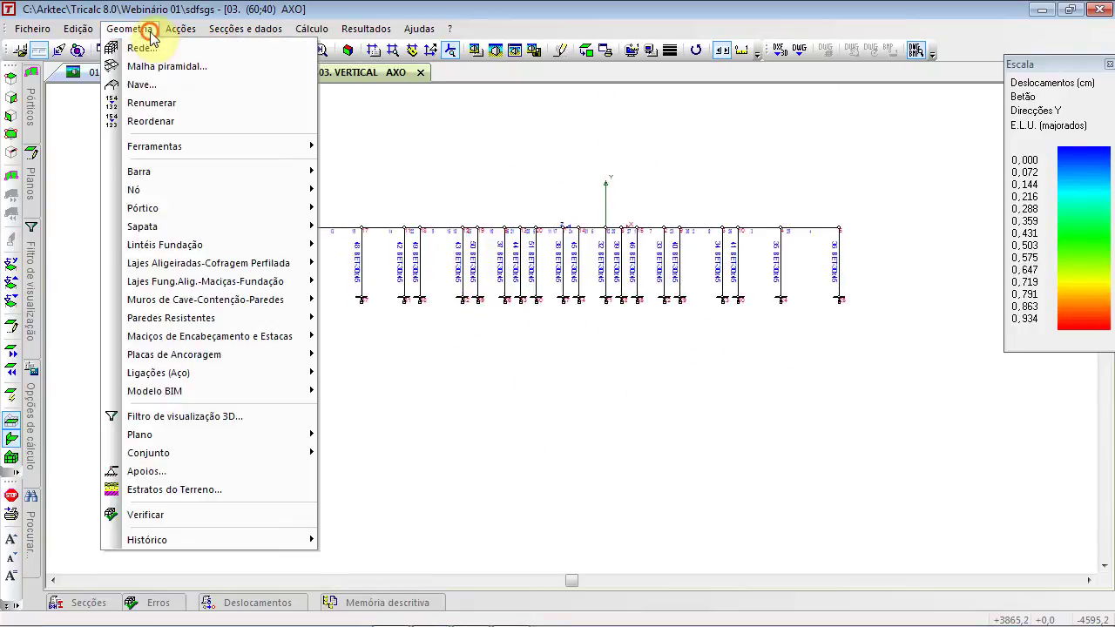
mouse_move(200, 226)
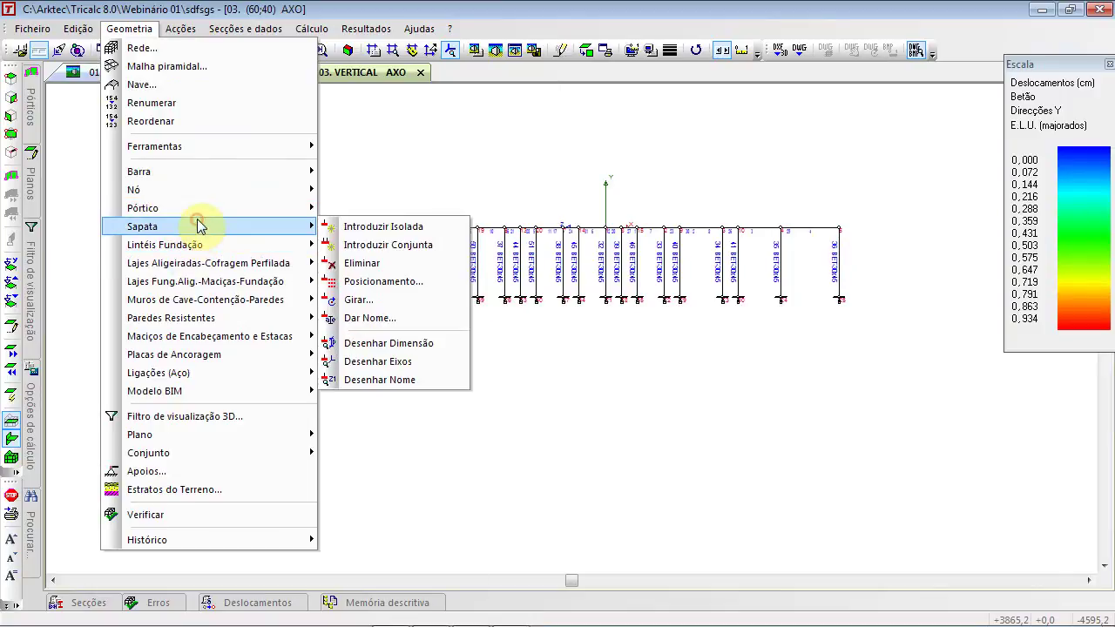
left_click(383, 229)
left_click_drag(269, 279, 841, 349)
left_click(348, 50)
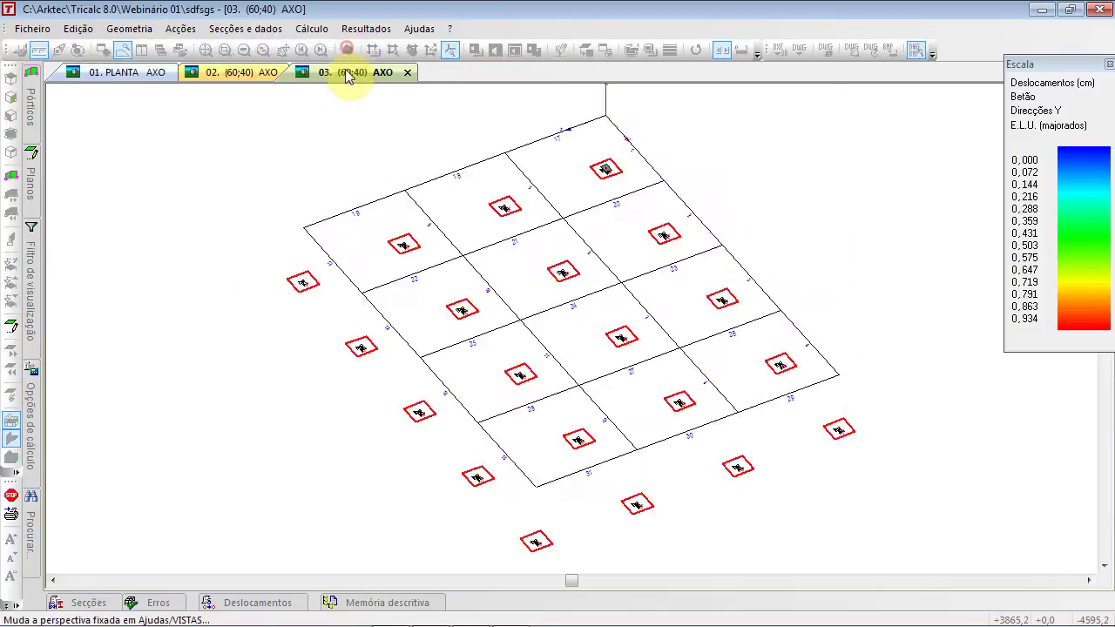
scroll(323, 261, "up", 3)
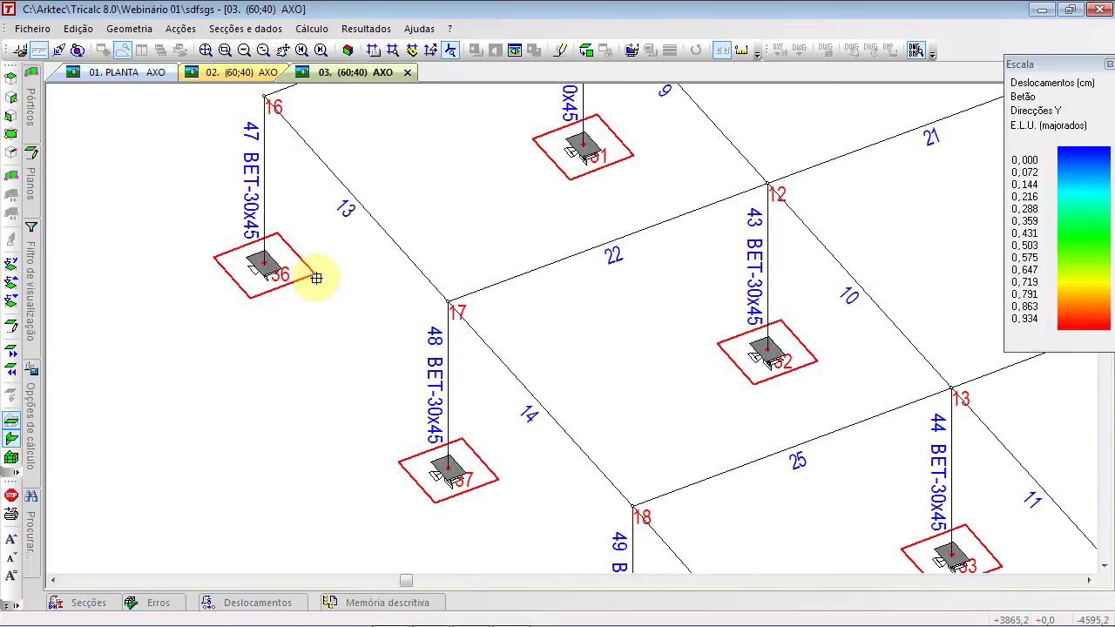
scroll(317, 279, "down", 4)
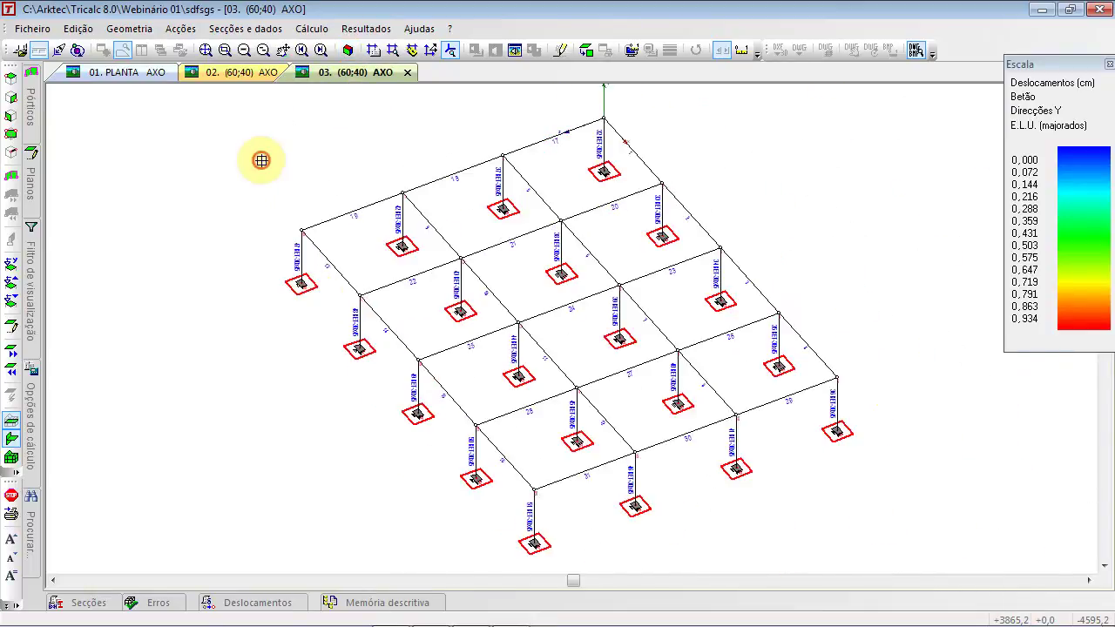
Create foundation beams by two nodes along the outer row of footings, from node 36 to the opposite corner footing
left_click(129, 29)
left_click(203, 246)
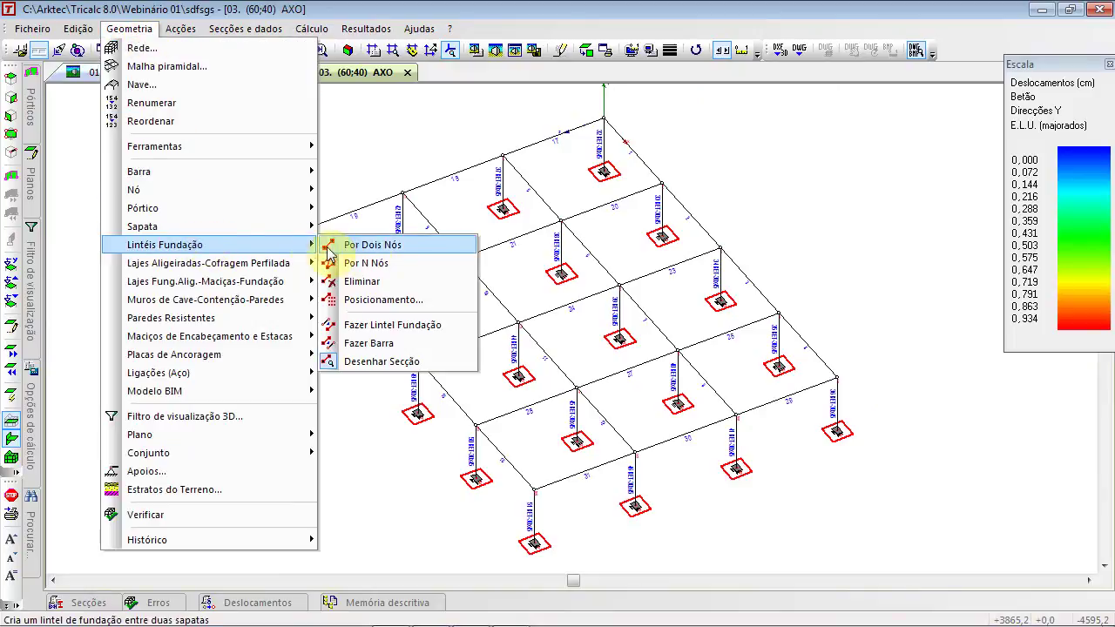
left_click(370, 244)
left_click(302, 284)
left_click(533, 541)
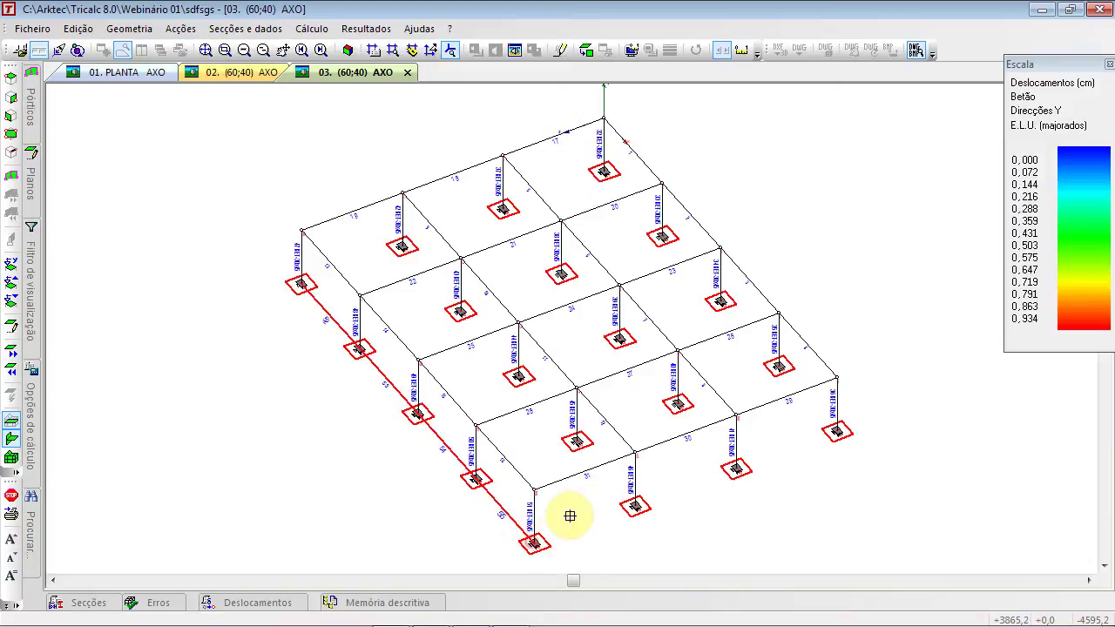
Isolate plane -300 in plan view and hide the columns above the active plane
left_click(31, 184)
left_click(72, 107)
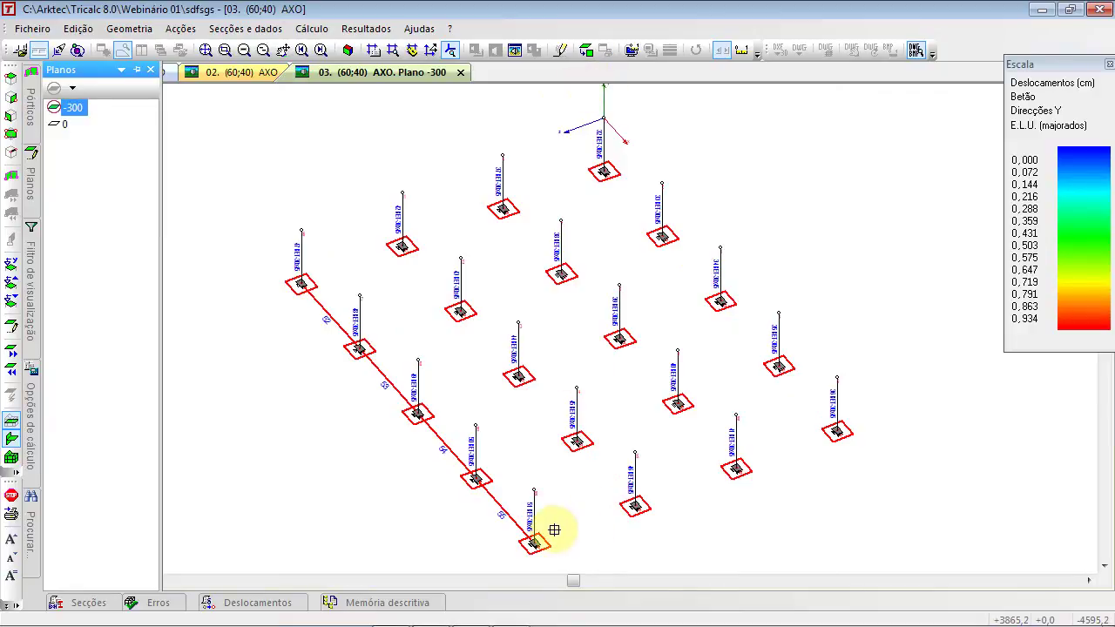
left_click(593, 58)
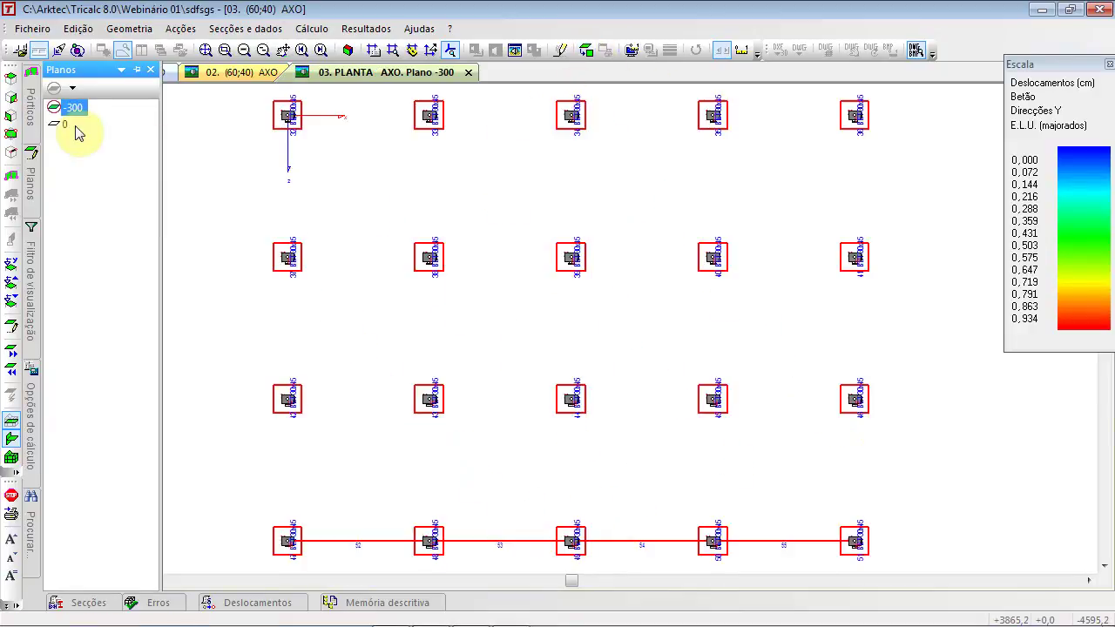
left_click(37, 313)
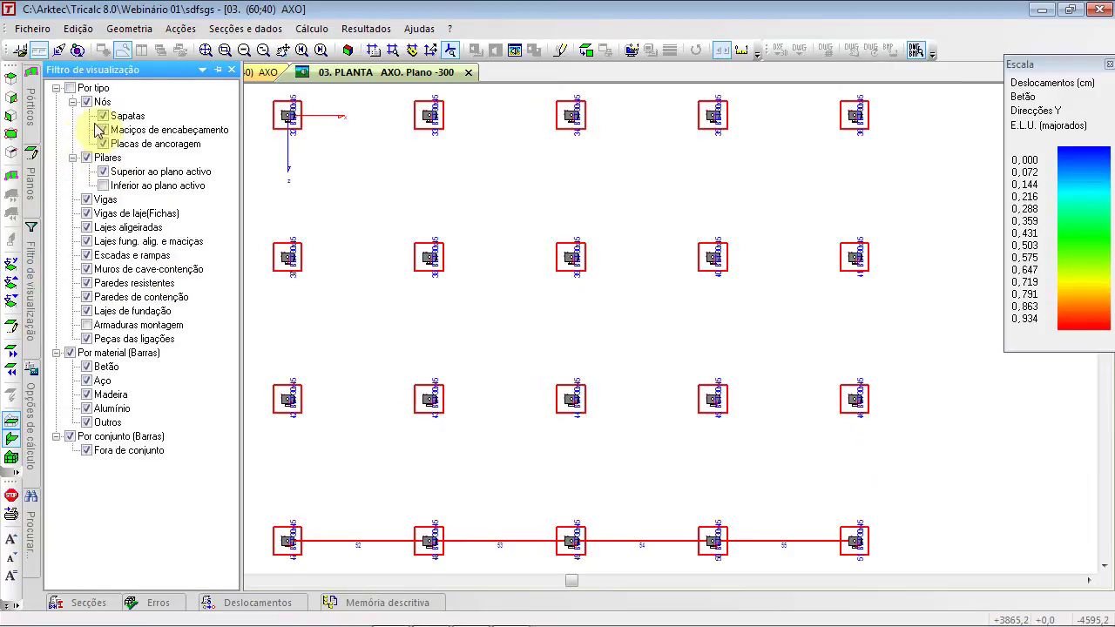
left_click(103, 172)
Add foundation beams along the three remaining perimeter edges of the footing grid
left_click(288, 116)
left_click(856, 114)
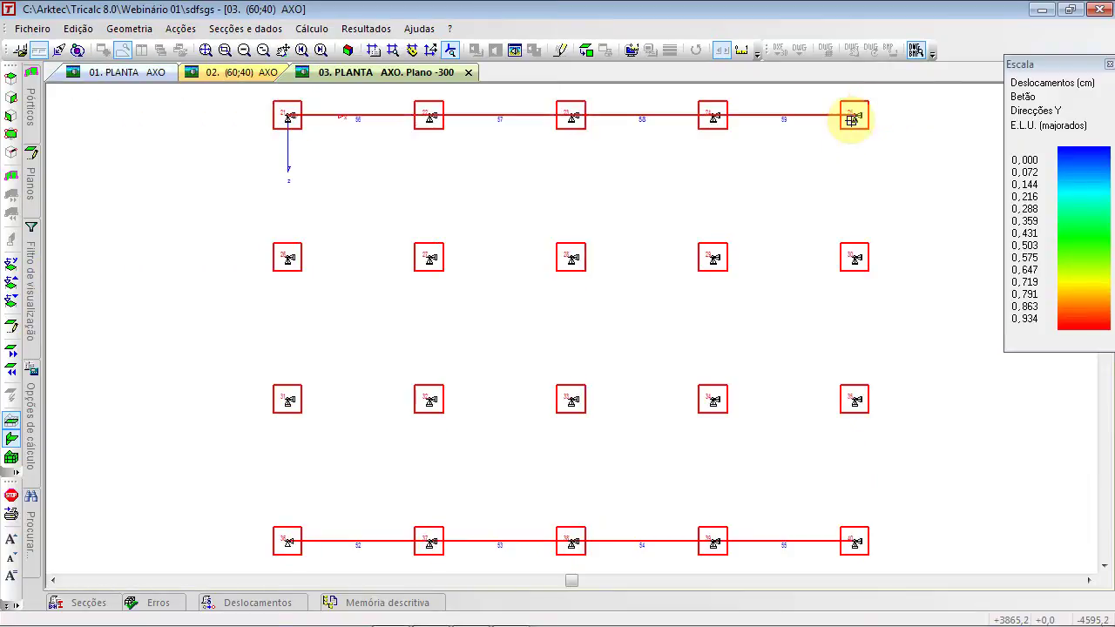
left_click(855, 540)
right_click(548, 302)
left_click(286, 115)
left_click(287, 540)
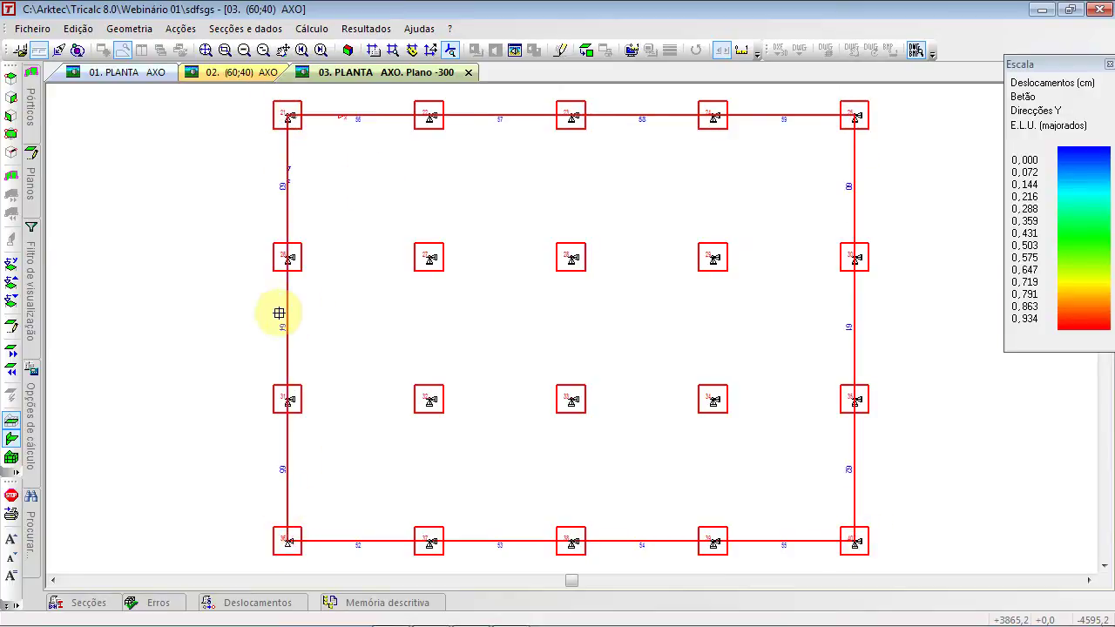
Display the whole structure again in axonometric view
left_click(348, 50)
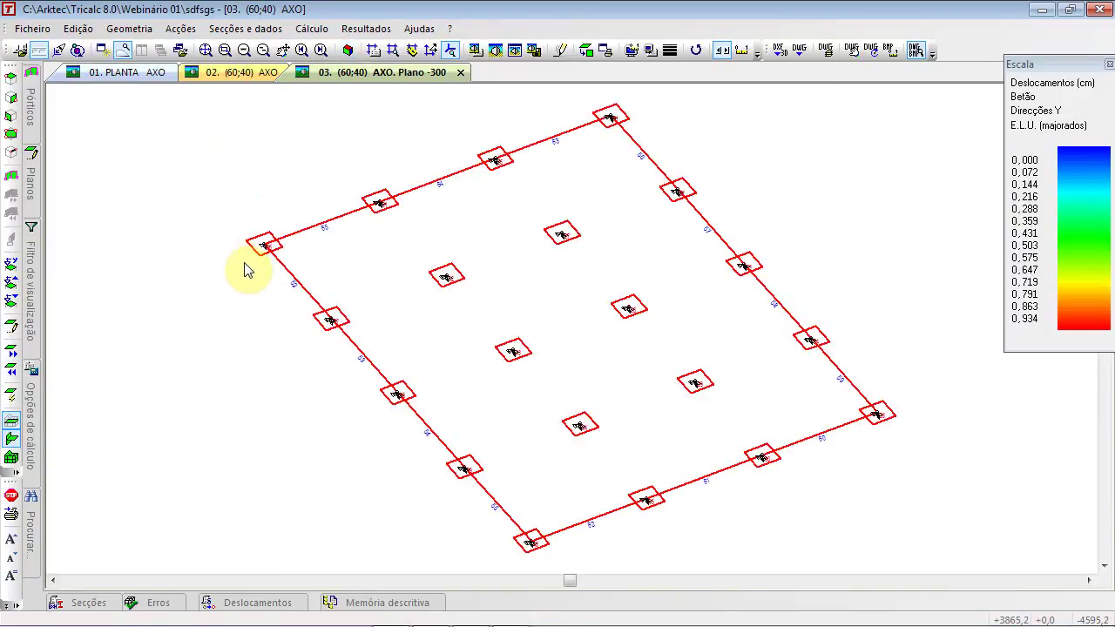
left_click(156, 393)
left_click(205, 53)
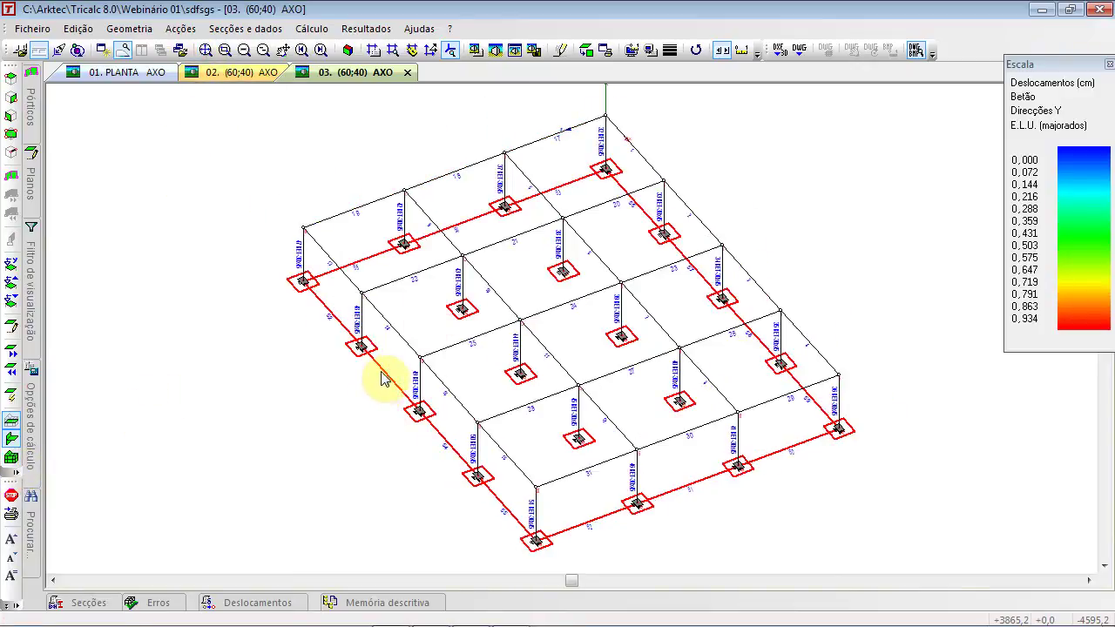
Set up new pile caps with four circular piles, 100 cm spacing both ways, 45 cm edge and 50 cm height
left_click(129, 28)
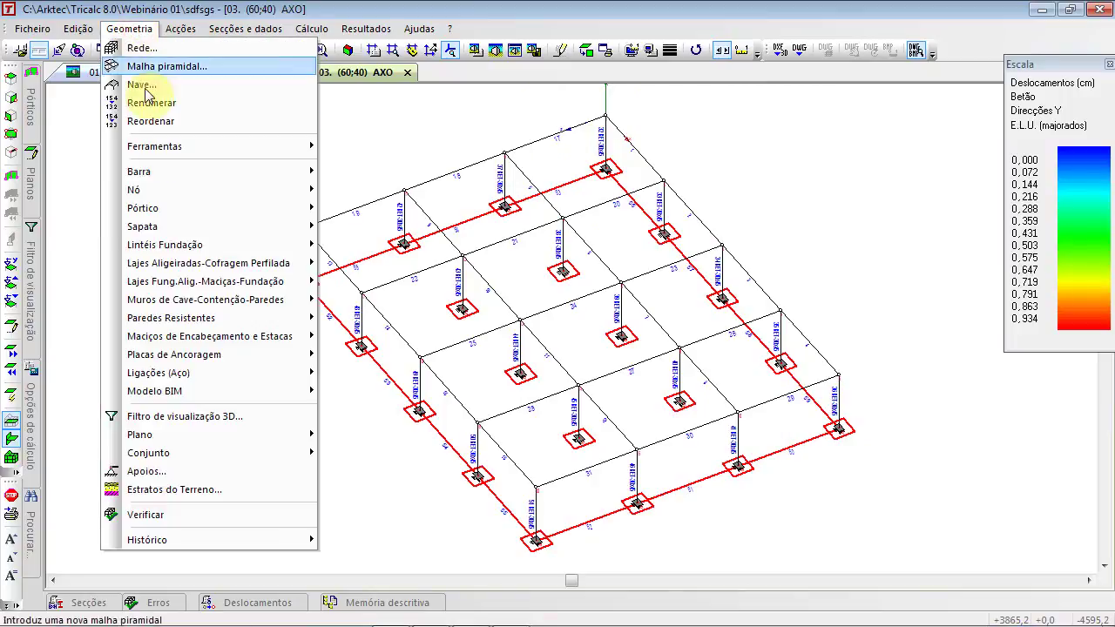
mouse_move(216, 299)
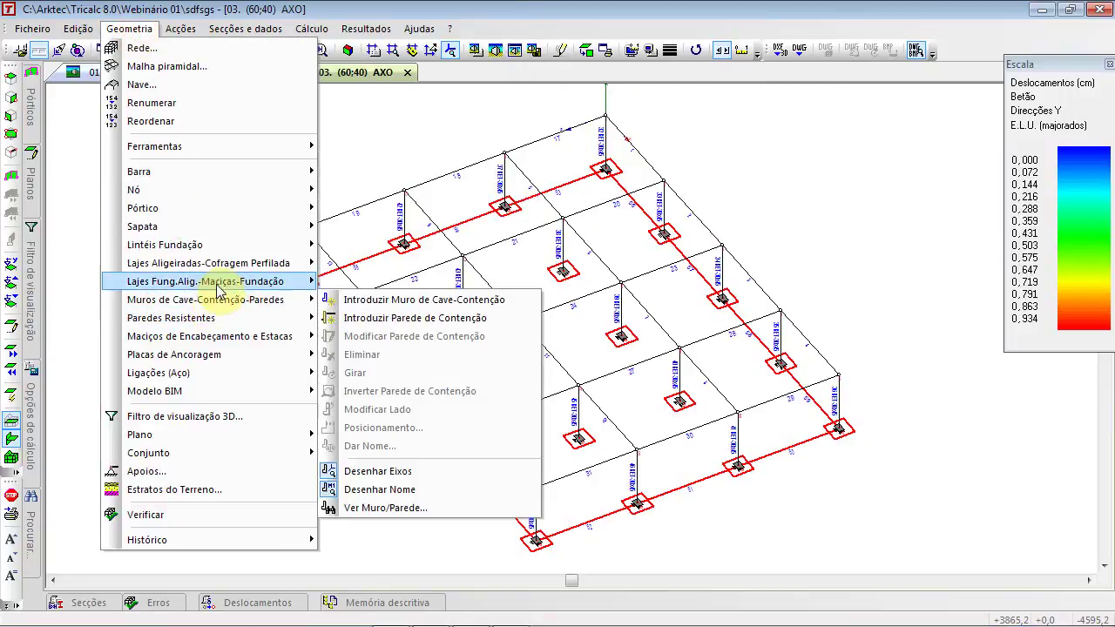
mouse_move(219, 342)
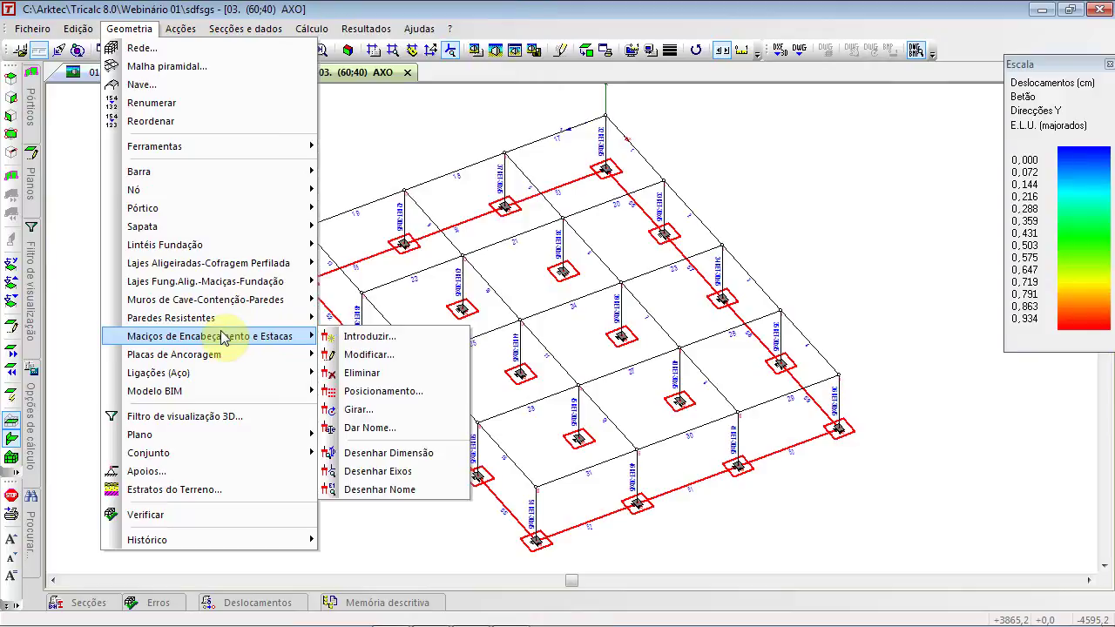
left_click(371, 340)
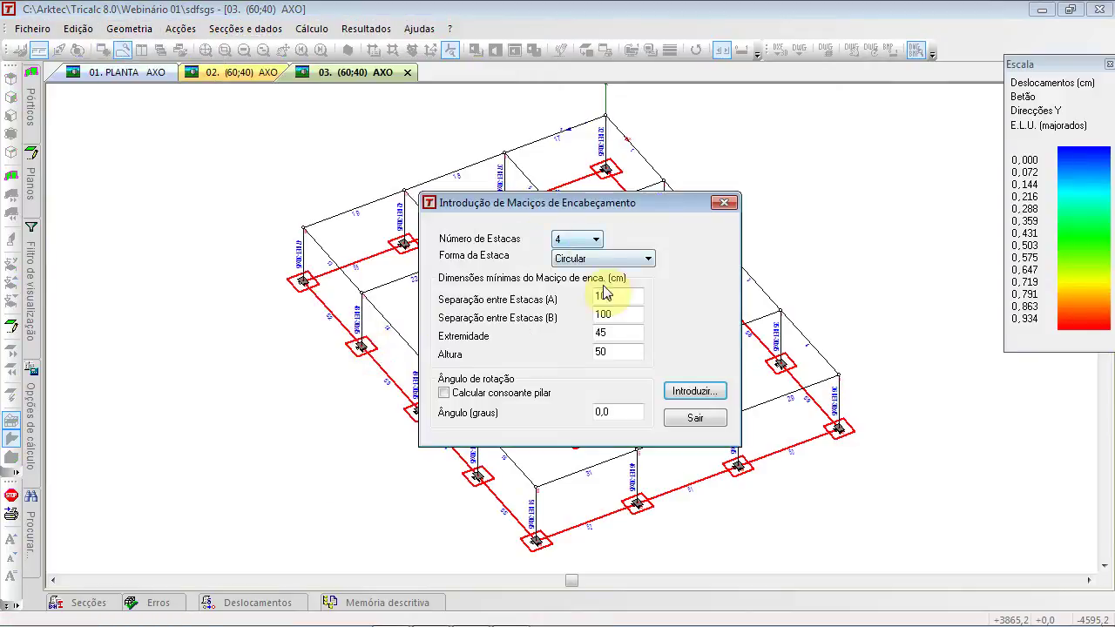
double_click(627, 295)
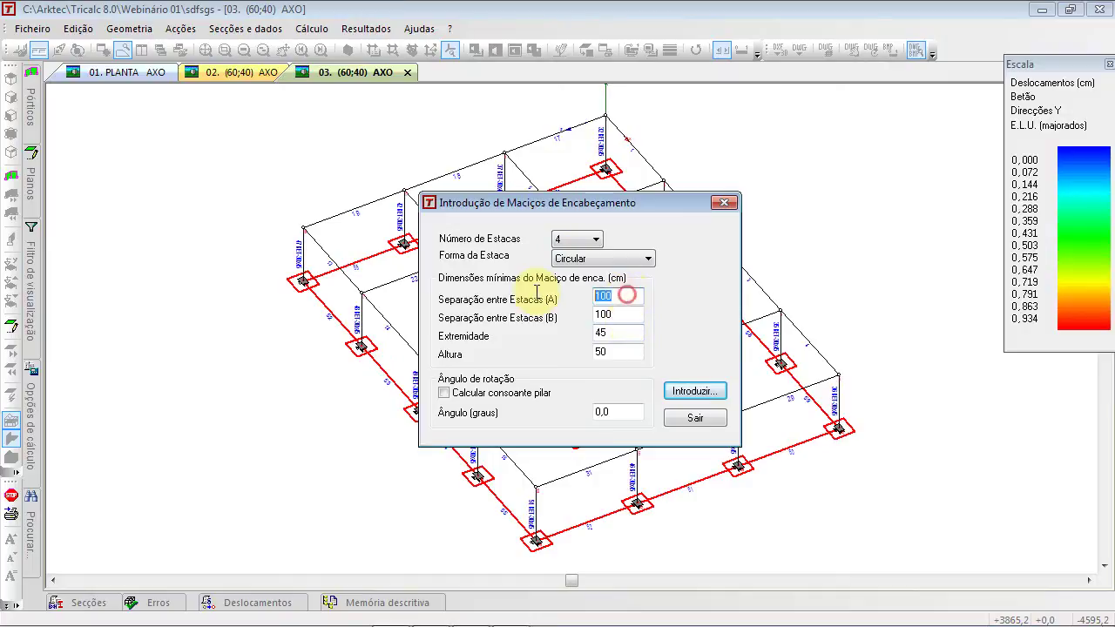
double_click(628, 312)
double_click(620, 334)
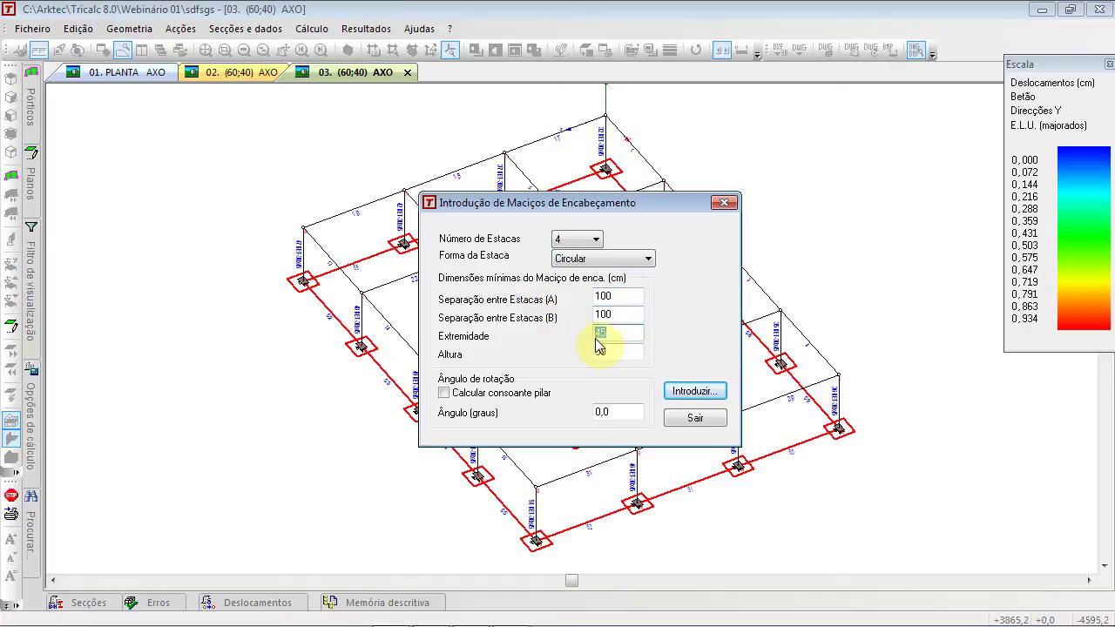
Place the four-pile caps under the two interior columns 38 and 39, and finish inserting pile caps
left_click(695, 392)
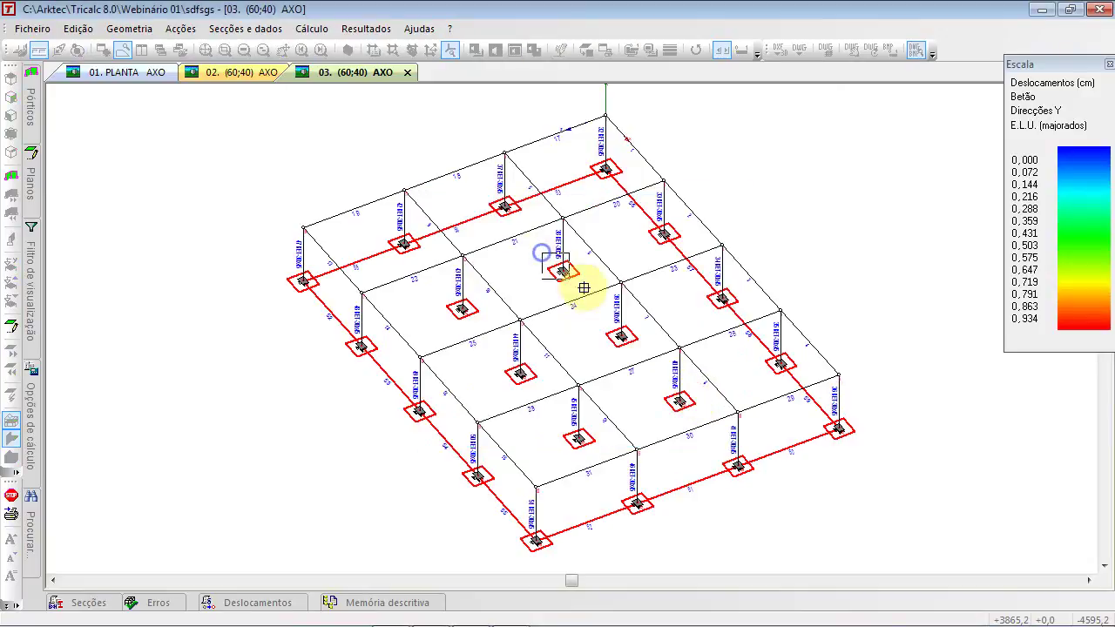
left_click(562, 264)
left_click(621, 357)
left_click(610, 317)
left_click(651, 361)
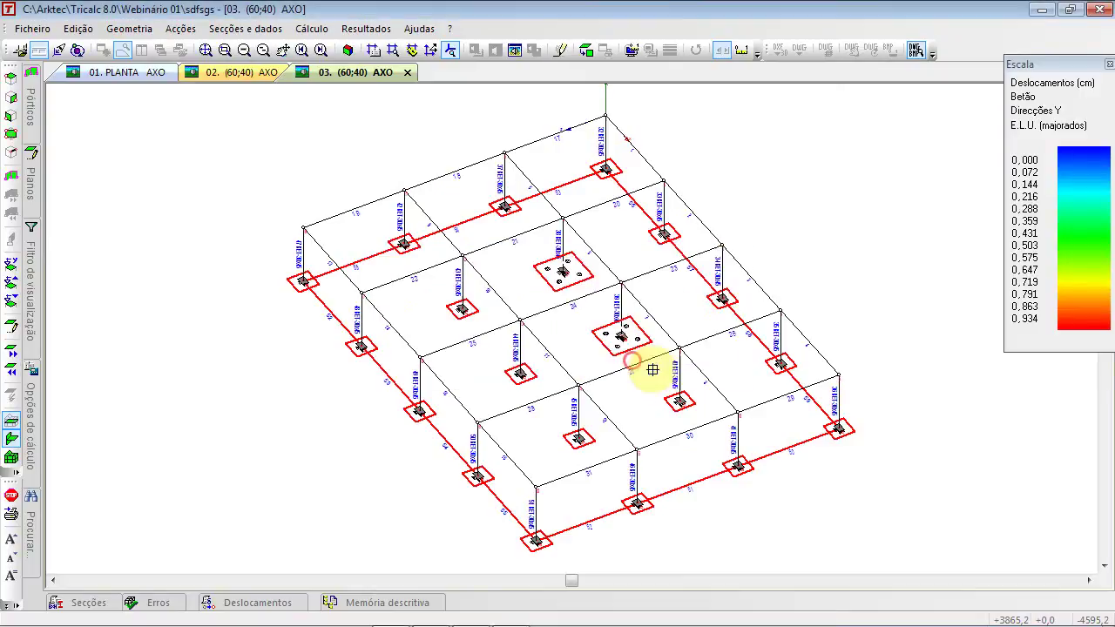
left_click(841, 221)
left_click(702, 418)
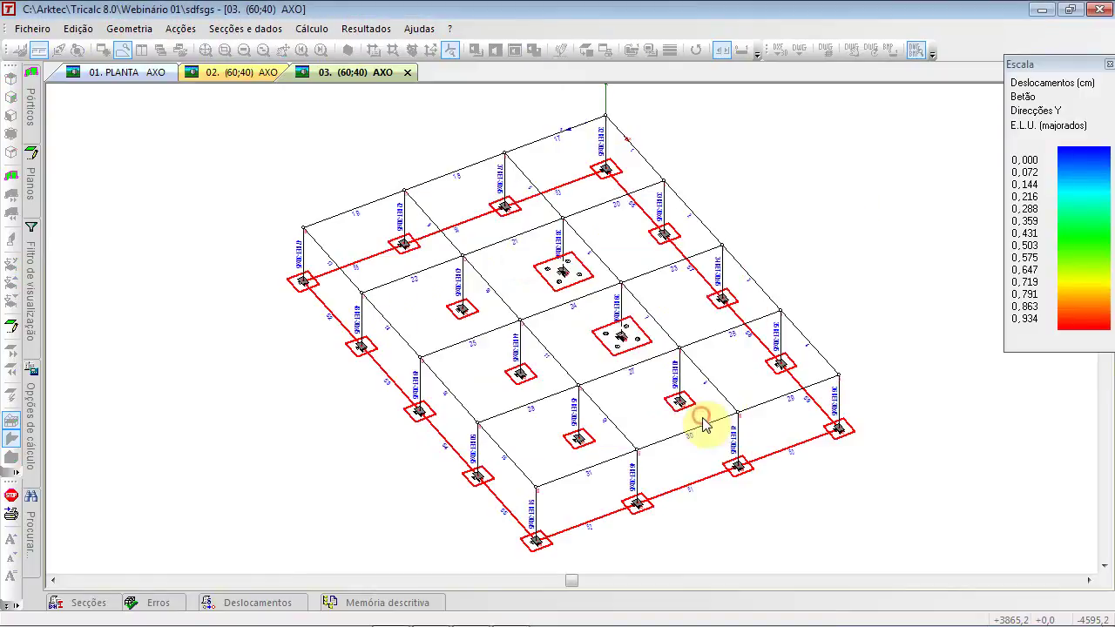
Modify the pile cap under column 38 to use 3 piles
left_click(132, 28)
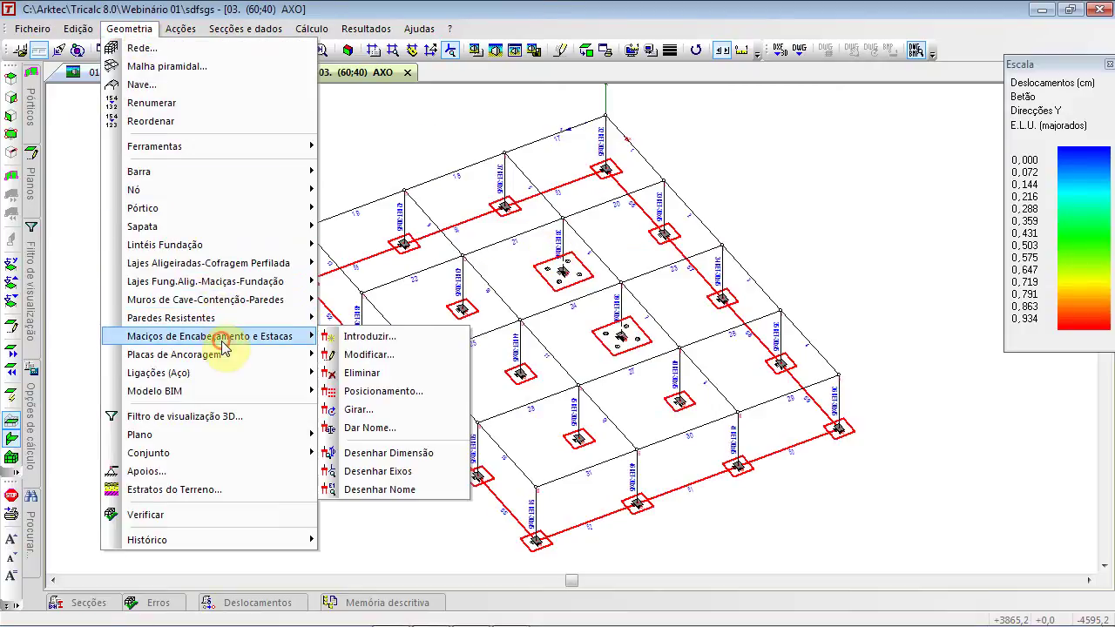
left_click(412, 355)
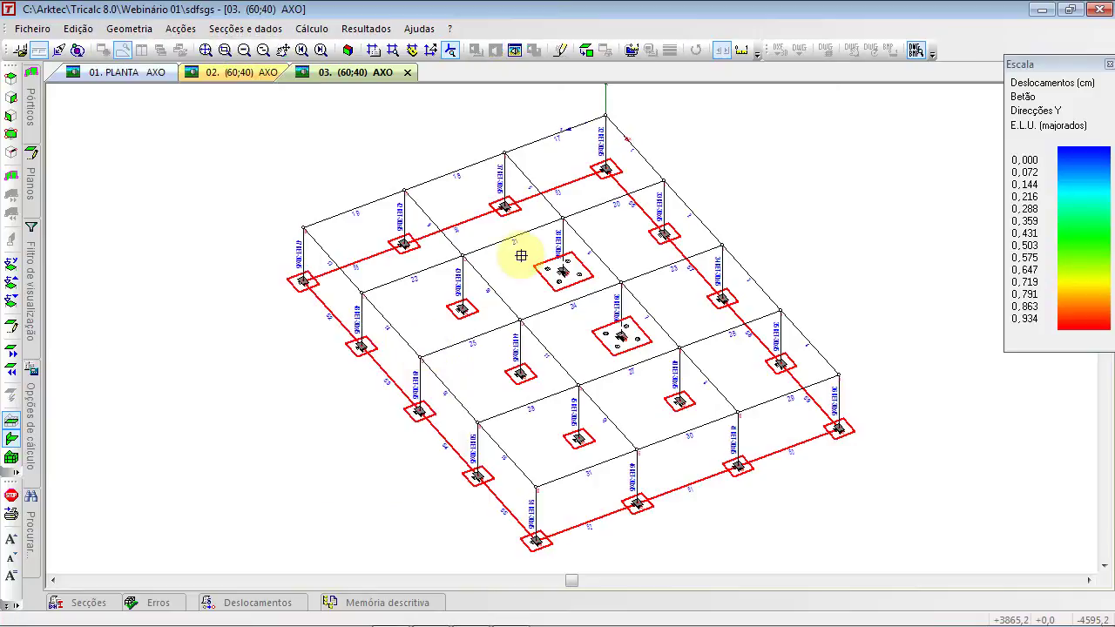
left_click(523, 250)
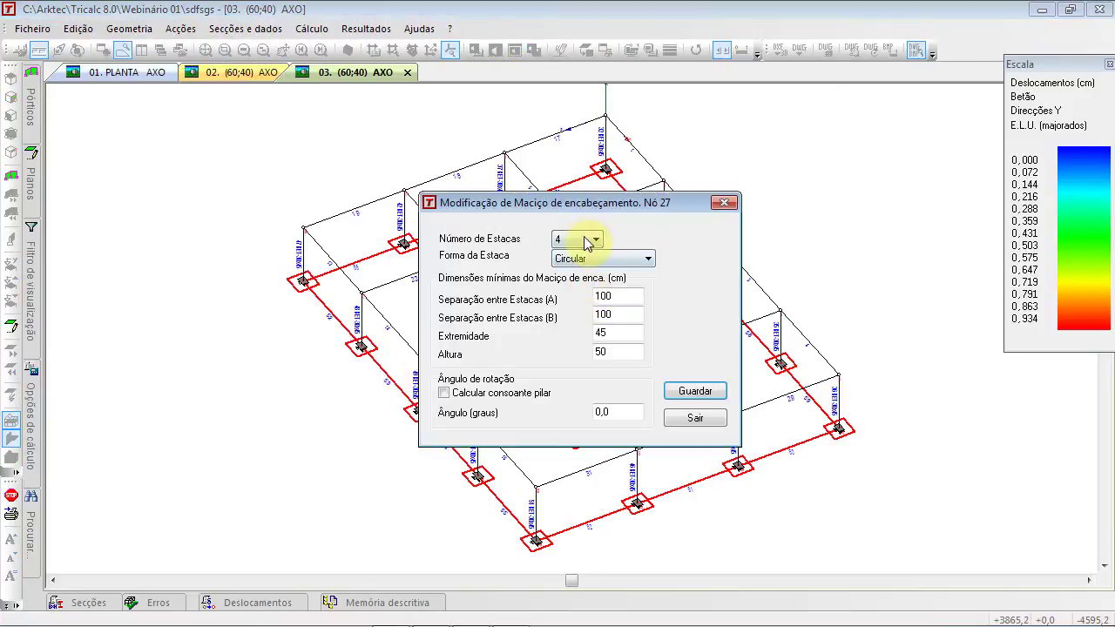
left_click(589, 241)
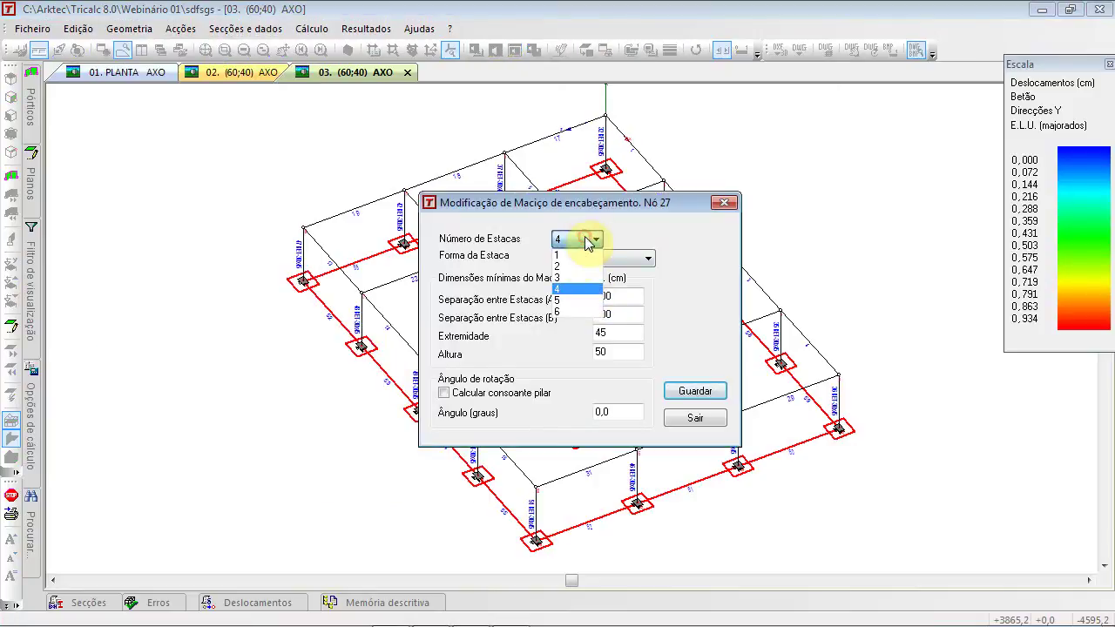
left_click(571, 279)
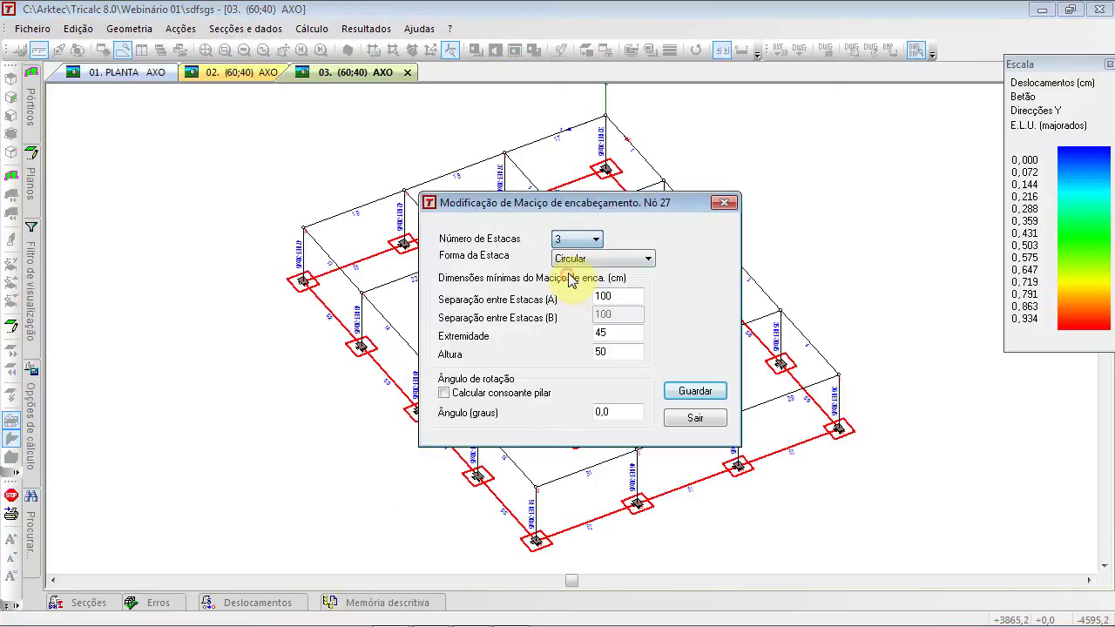
left_click(686, 389)
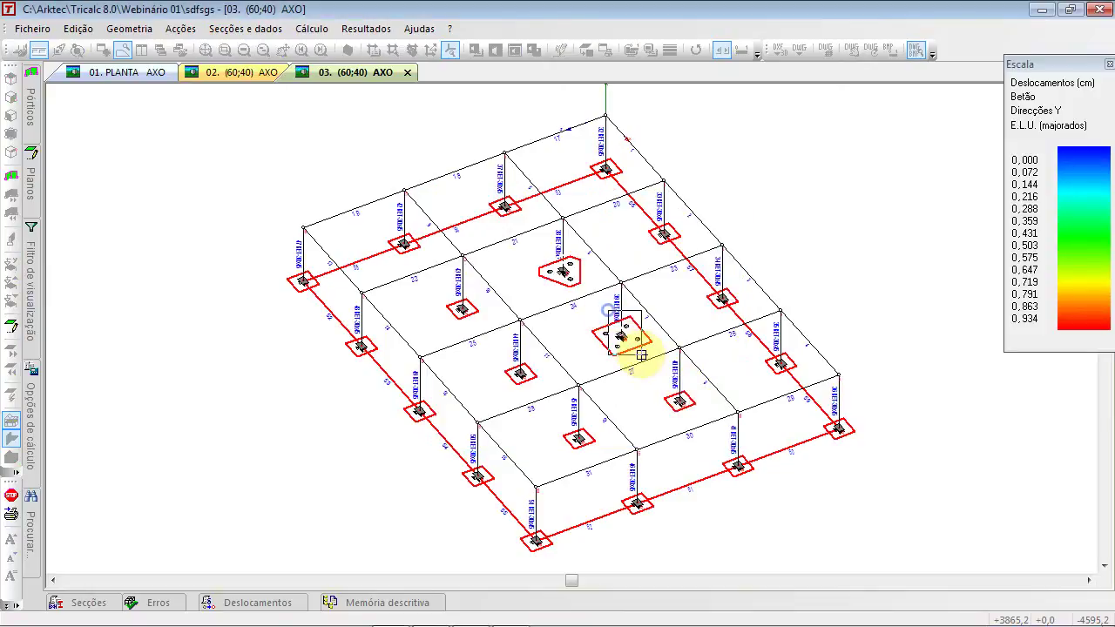
Change the pile cap under column 39 to 3 piles and finish modifying pile caps
left_click(621, 337)
left_click(595, 240)
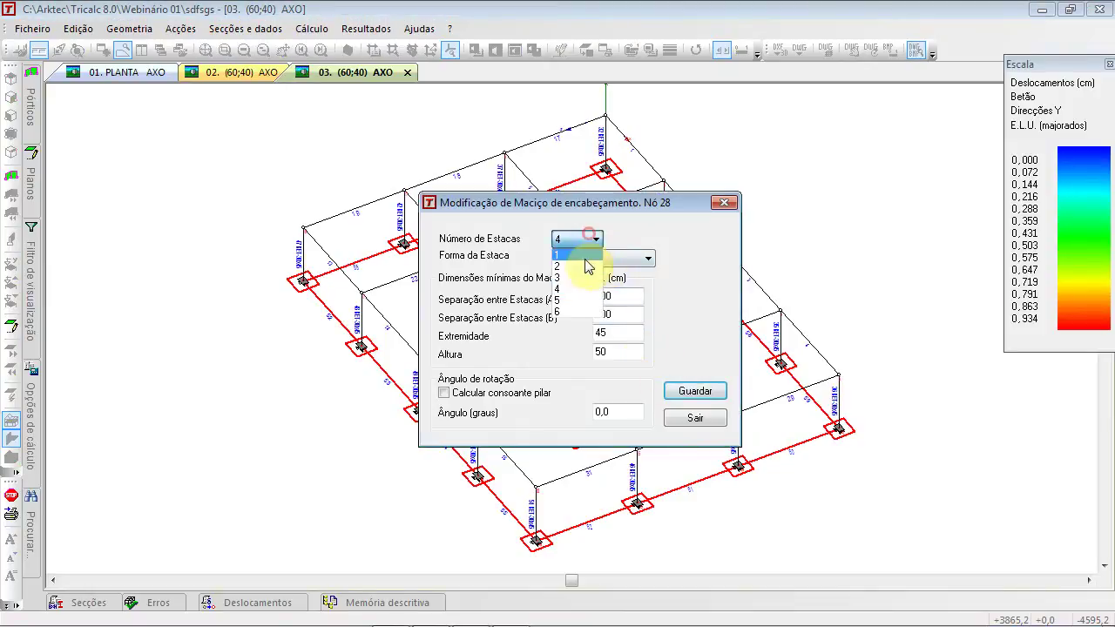
left_click(582, 273)
left_click(695, 391)
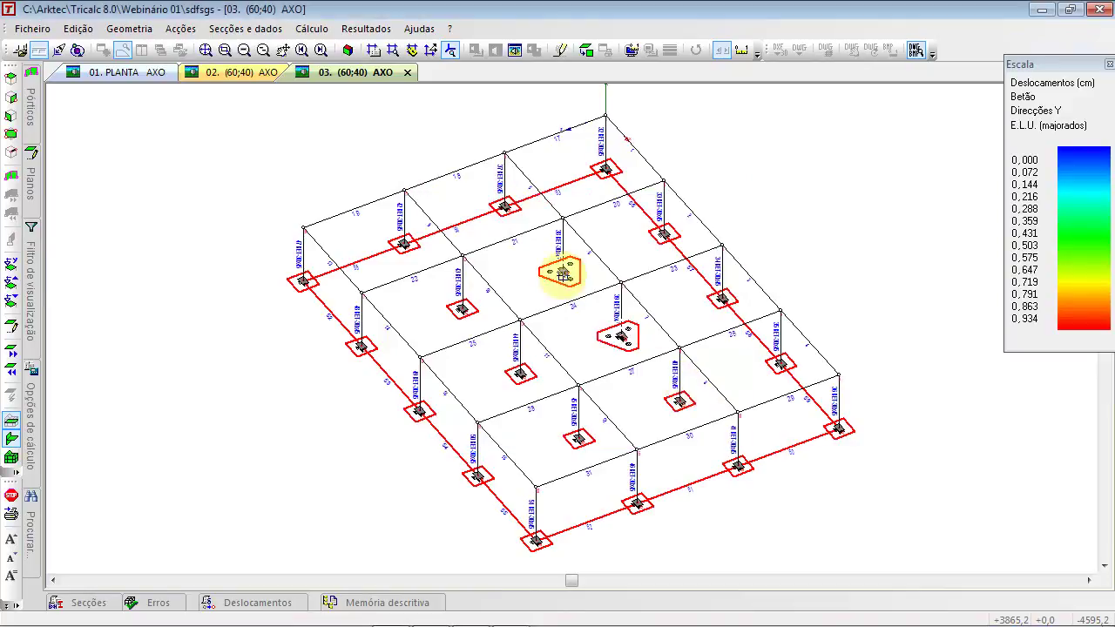
scroll(570, 275, "up", 3)
scroll(592, 311, "down", 2)
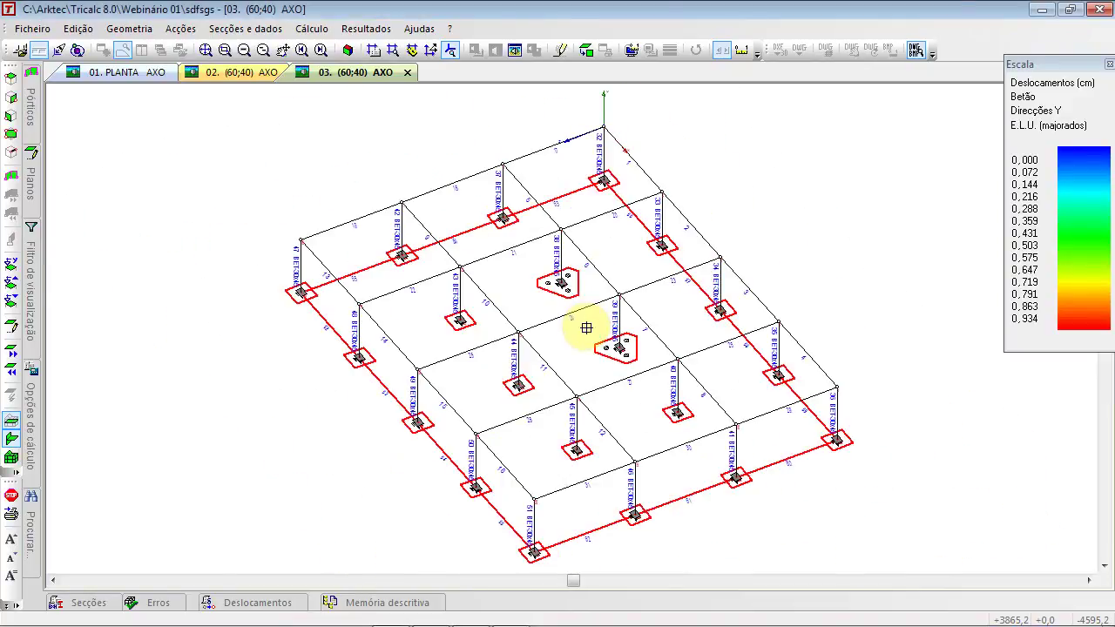
right_click(301, 158)
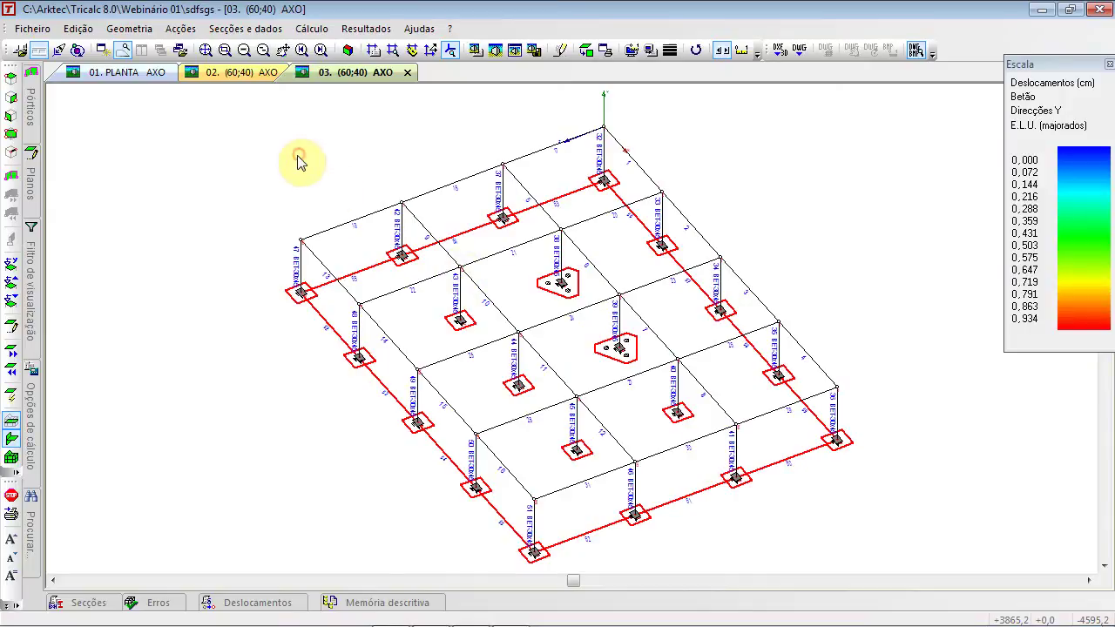
left_click(206, 50)
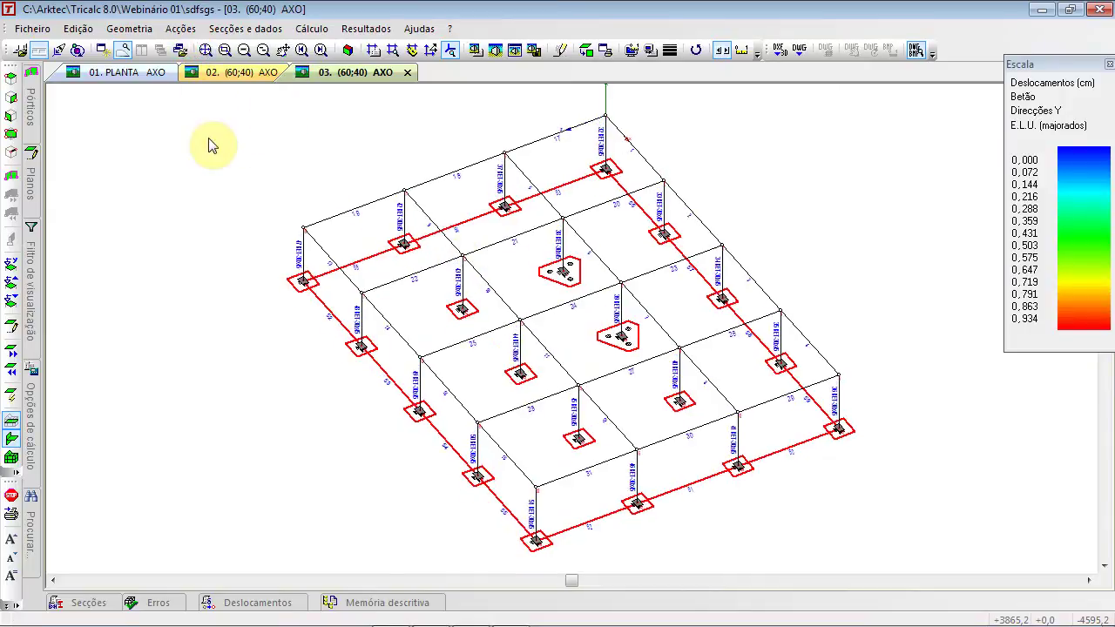
Define a basement wall between the bases of corner columns 47 and 32, 30 cm thick, named M1 and positioned Centrada
left_click(130, 28)
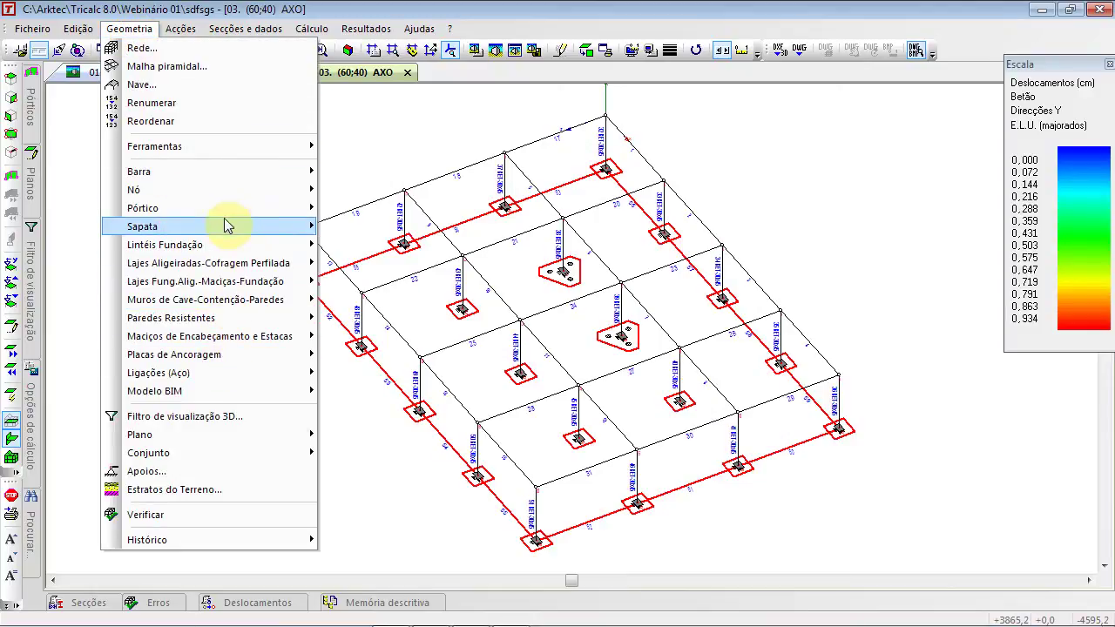
mouse_move(232, 305)
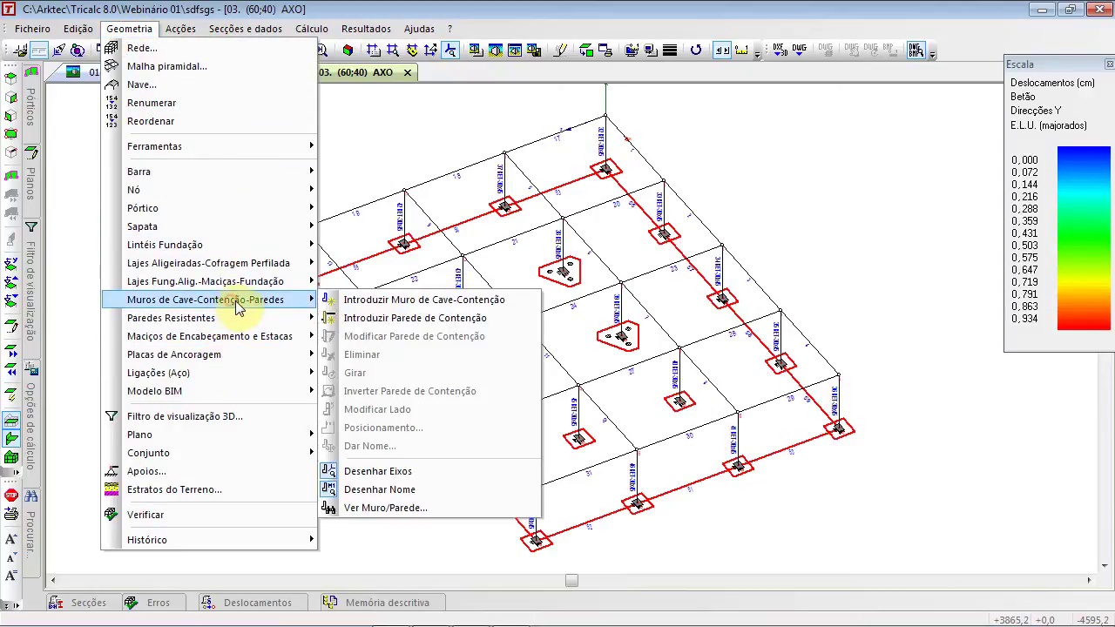
left_click(394, 300)
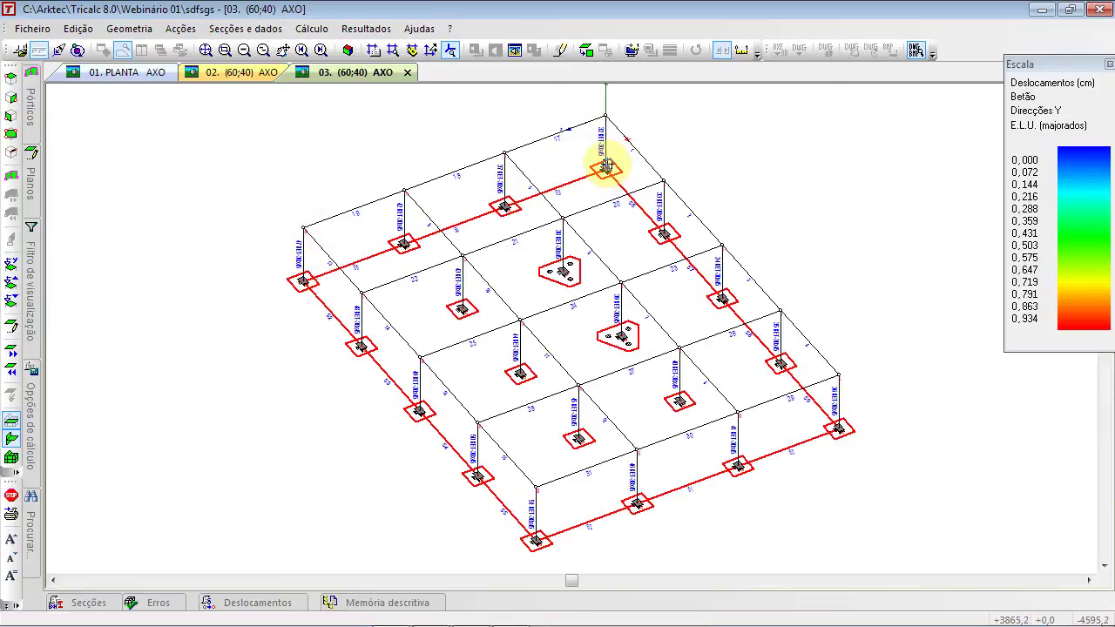
left_click(605, 166)
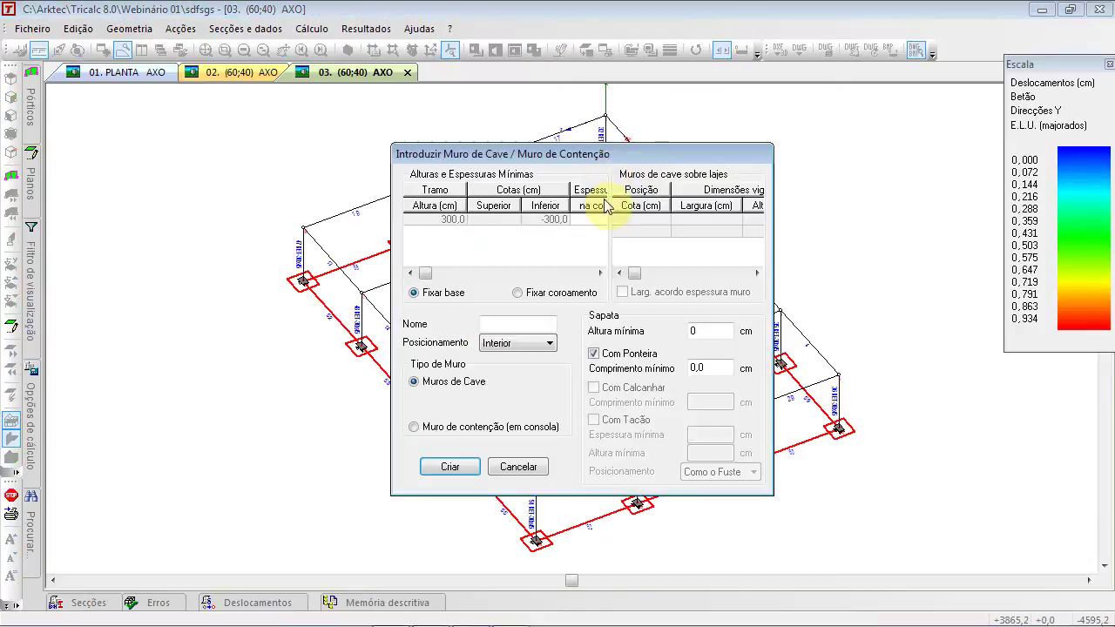
left_click(582, 219)
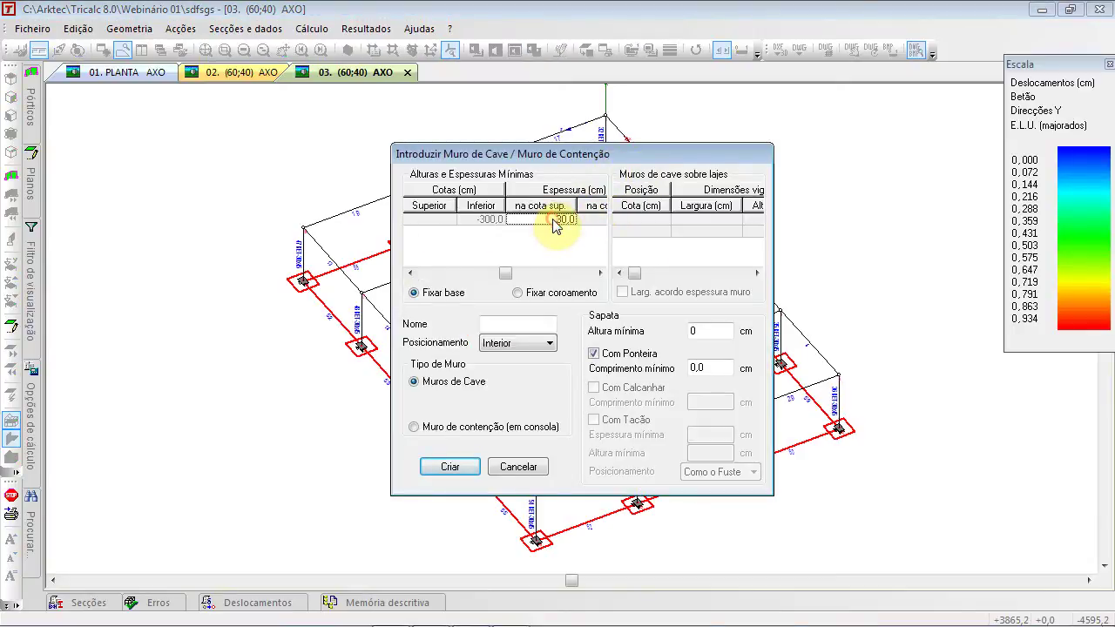
left_click(498, 325)
type("M1")
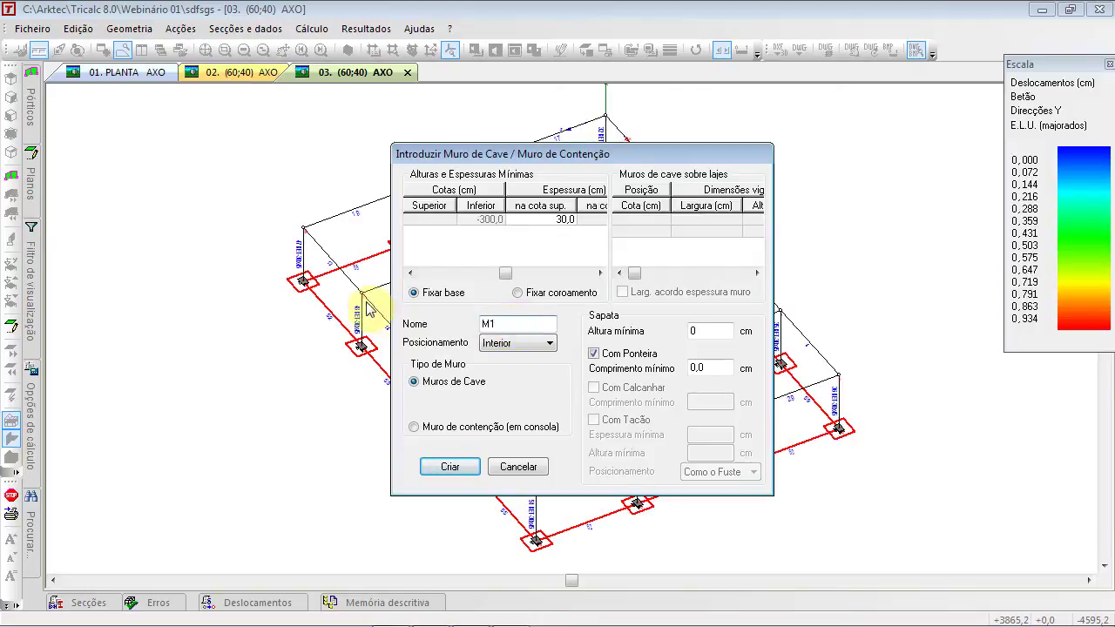
left_click(515, 343)
left_click(514, 371)
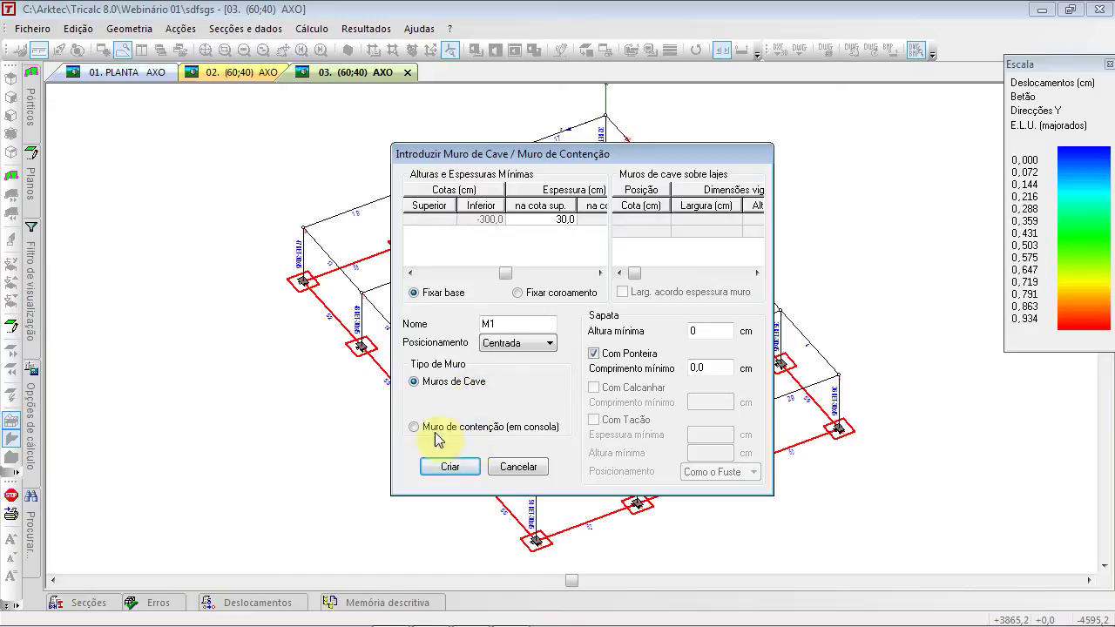
Create basement wall M1 with a toe (Com Ponteira) and the footing's minimum height and toe length at 0 cm
left_click(702, 333)
left_click(699, 331)
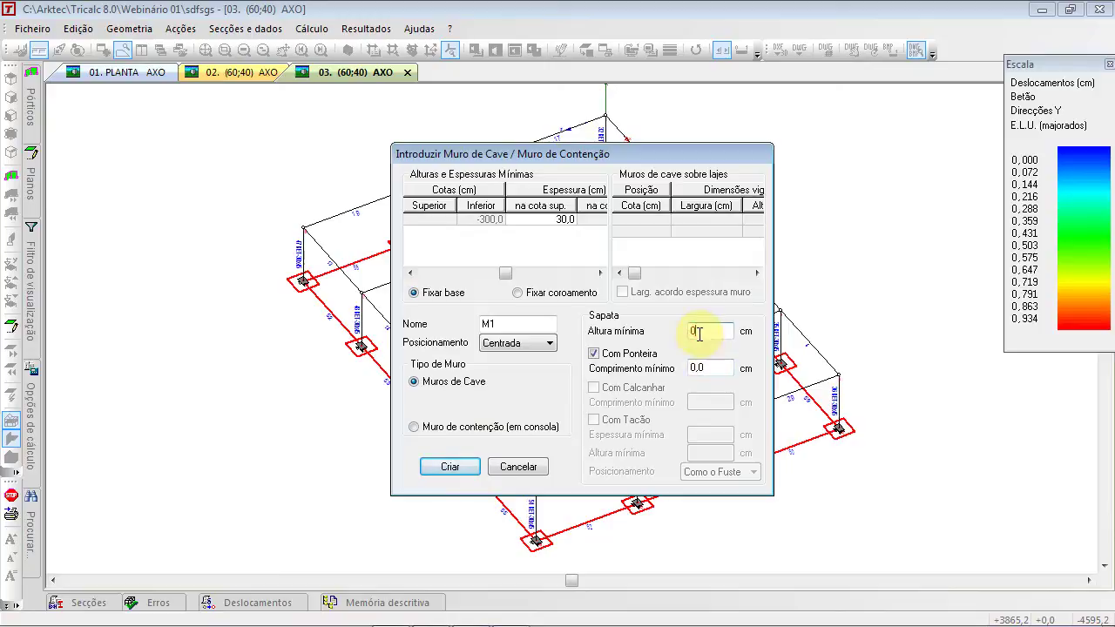
left_click(607, 358)
left_click(606, 359)
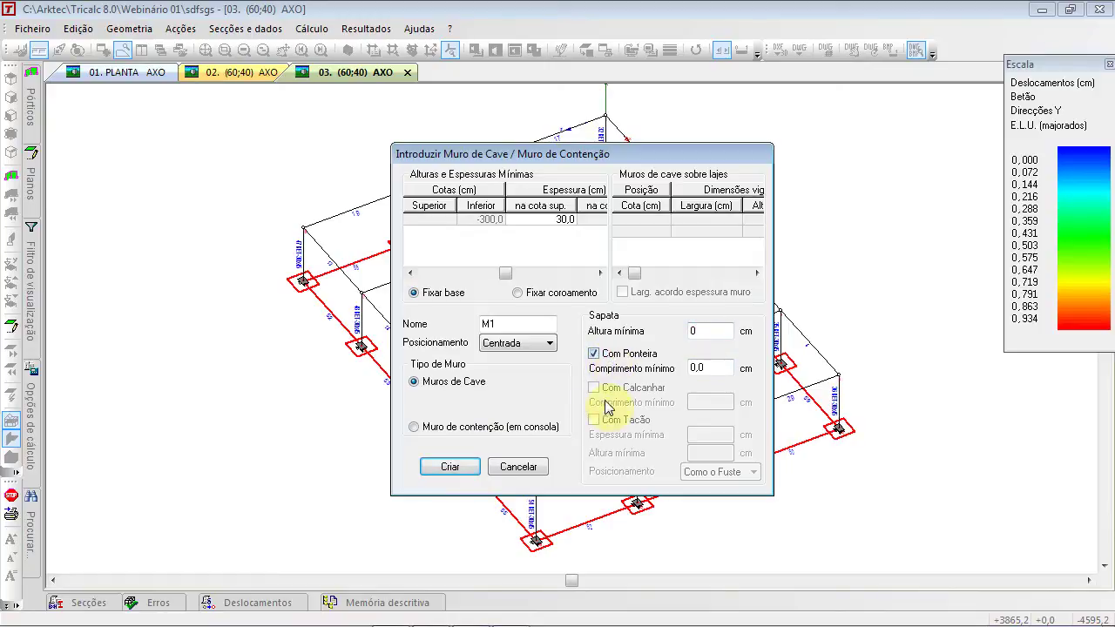
left_click(476, 468)
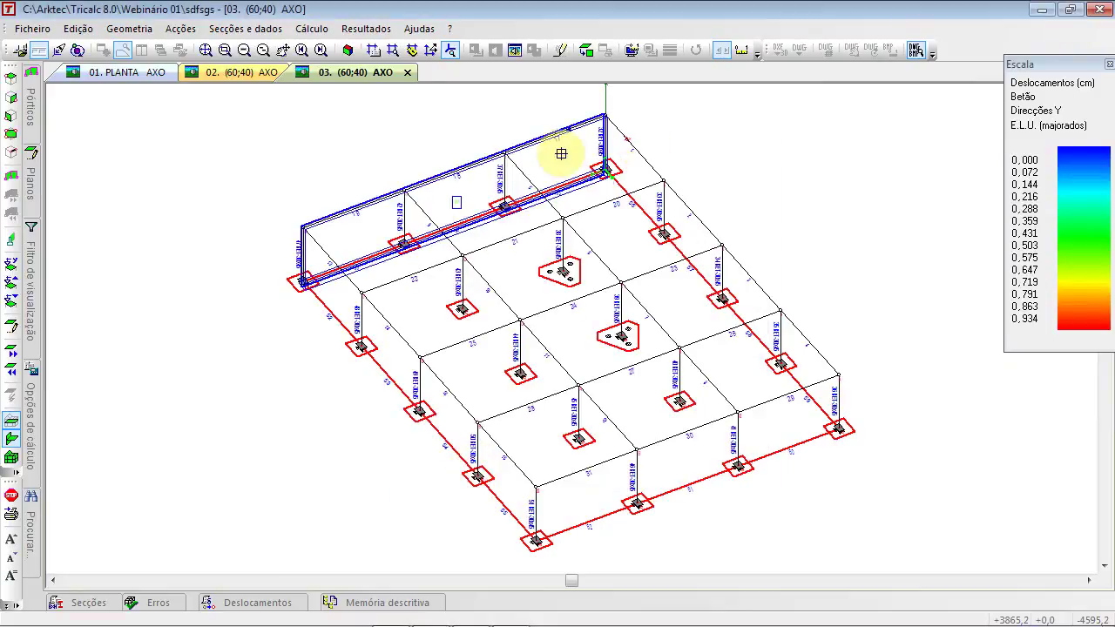
Create basement wall B between the bases of corner columns 32 and 36, 30 cm thick and positioned Centrada
left_click(606, 172)
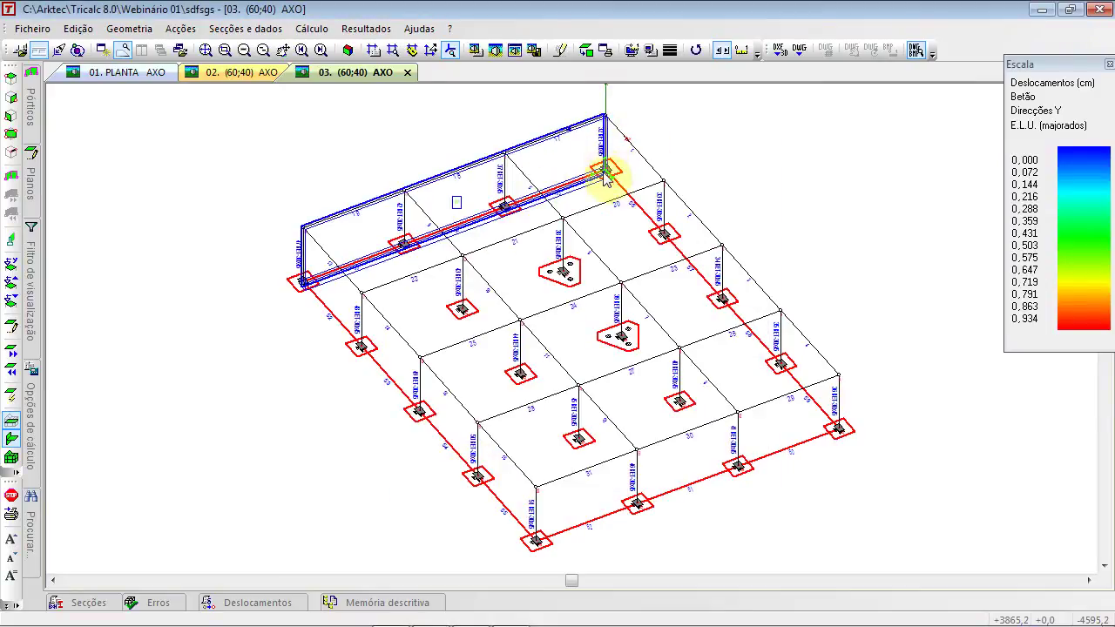
left_click(613, 166)
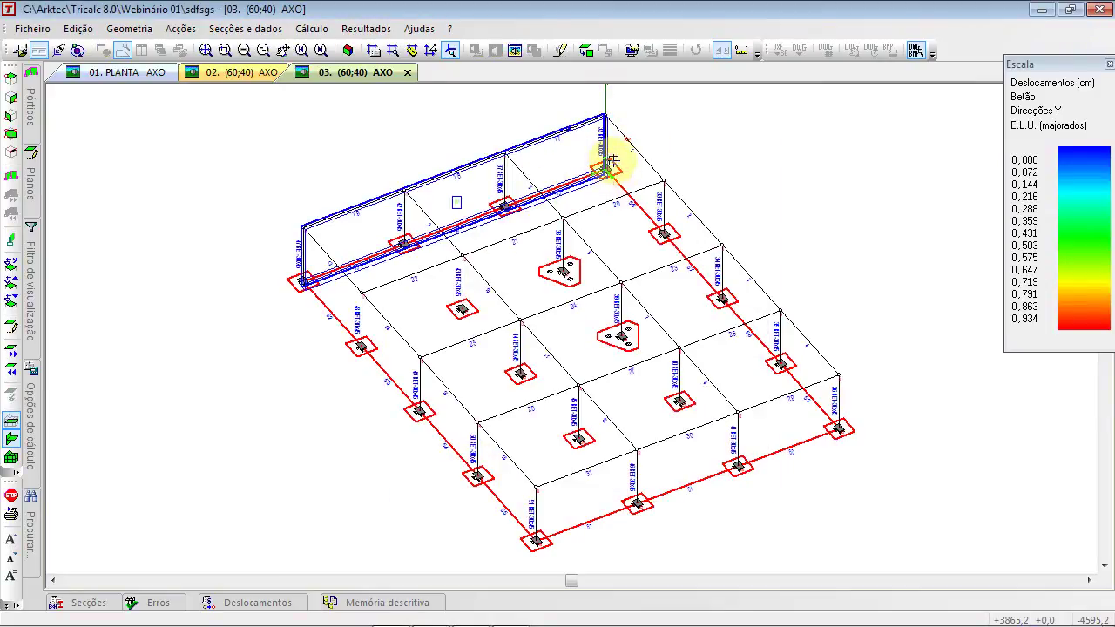
left_click(605, 115)
left_click(607, 169)
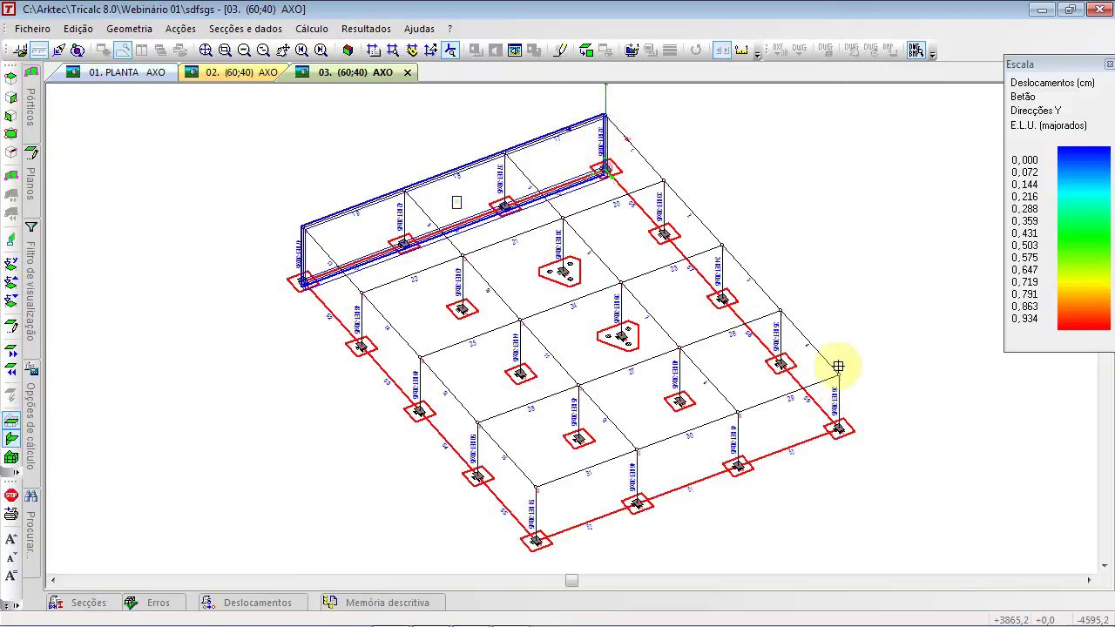
left_click(838, 428)
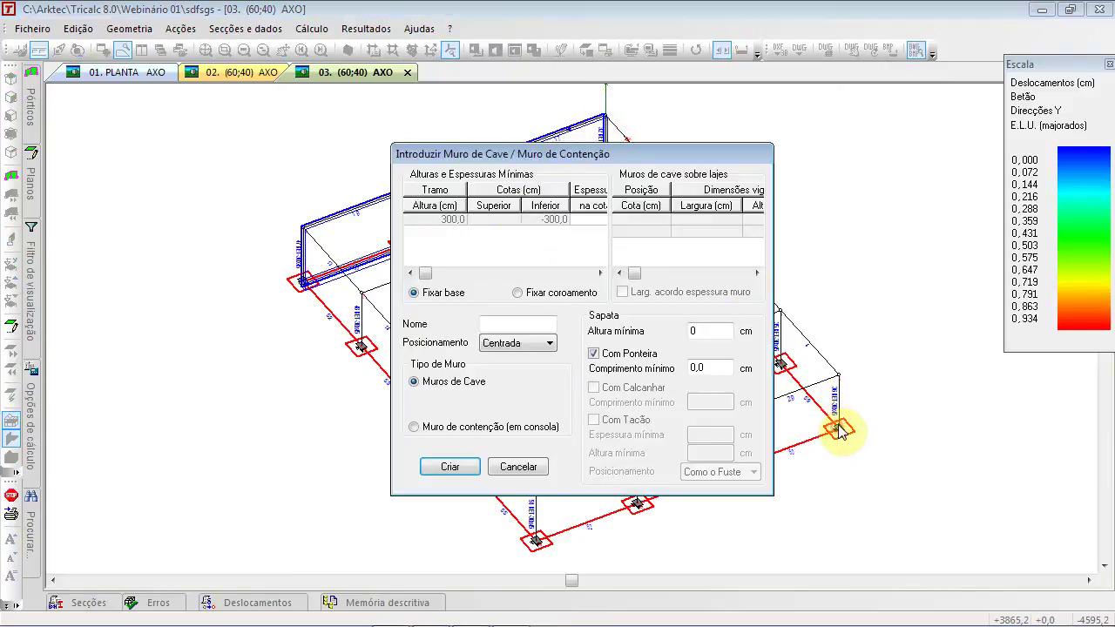
left_click(595, 226)
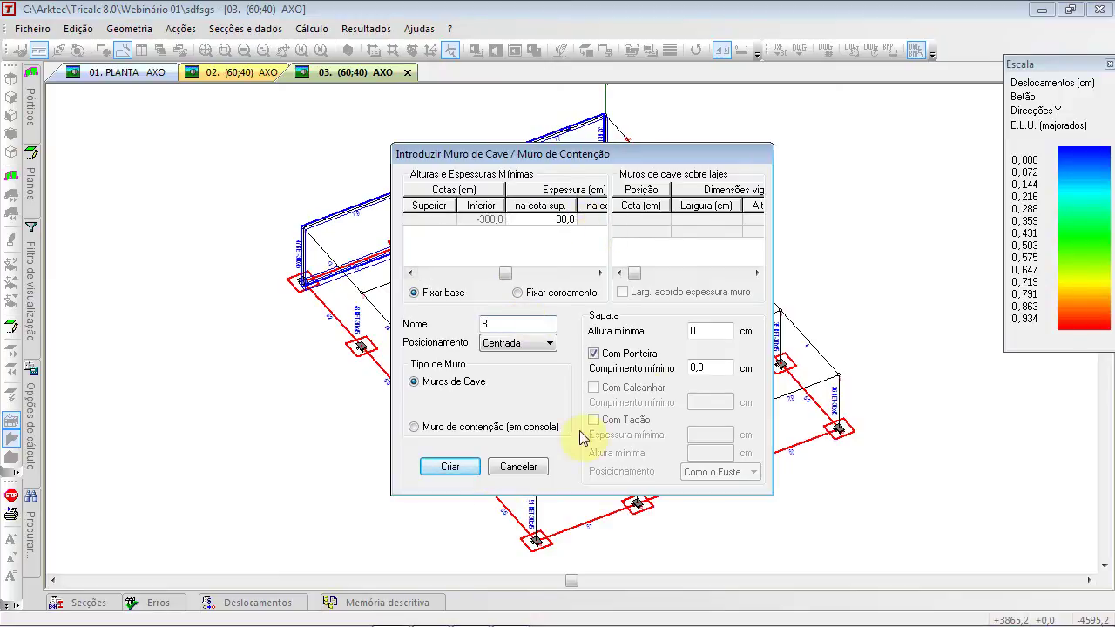
left_click(448, 468)
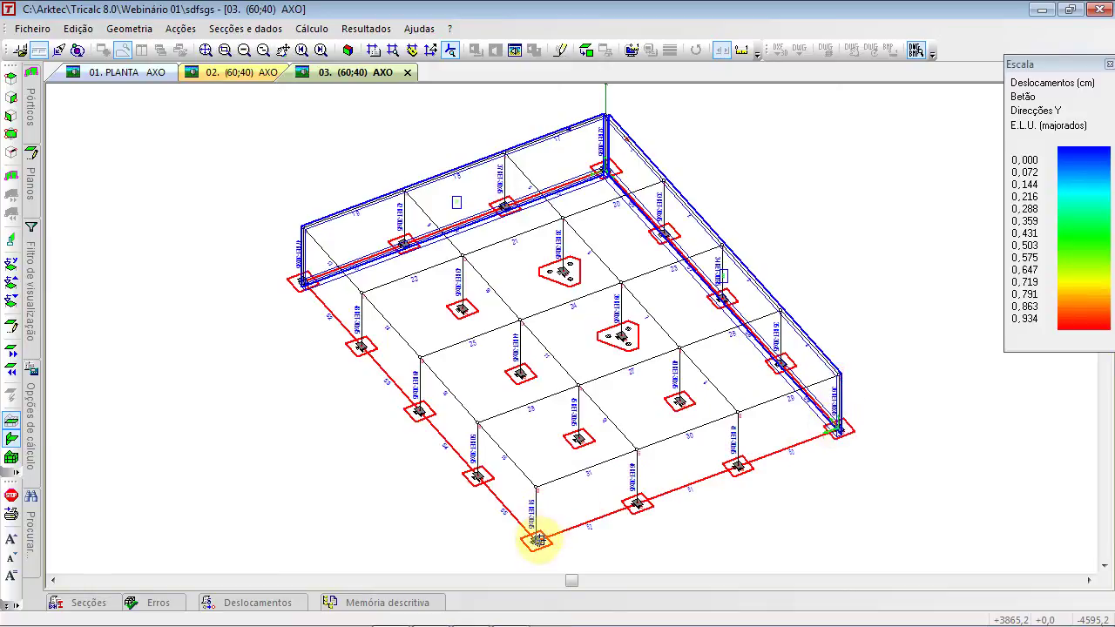
Create basement wall C from the base of corner column 36 to the base of the front corner column, positioned Centrada
left_click(535, 542)
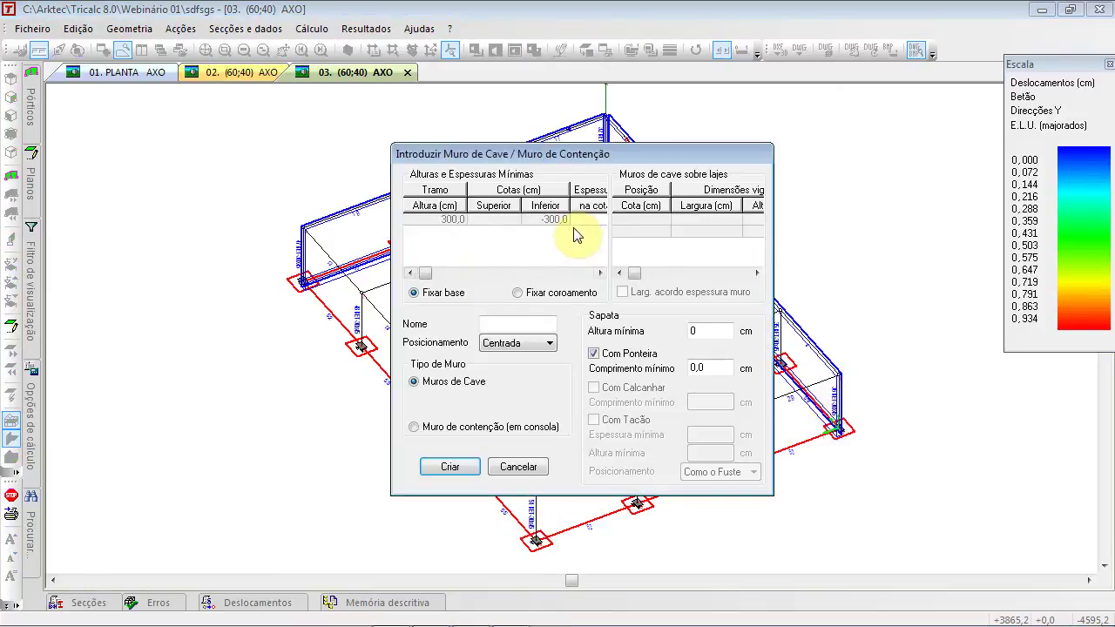
type("C2")
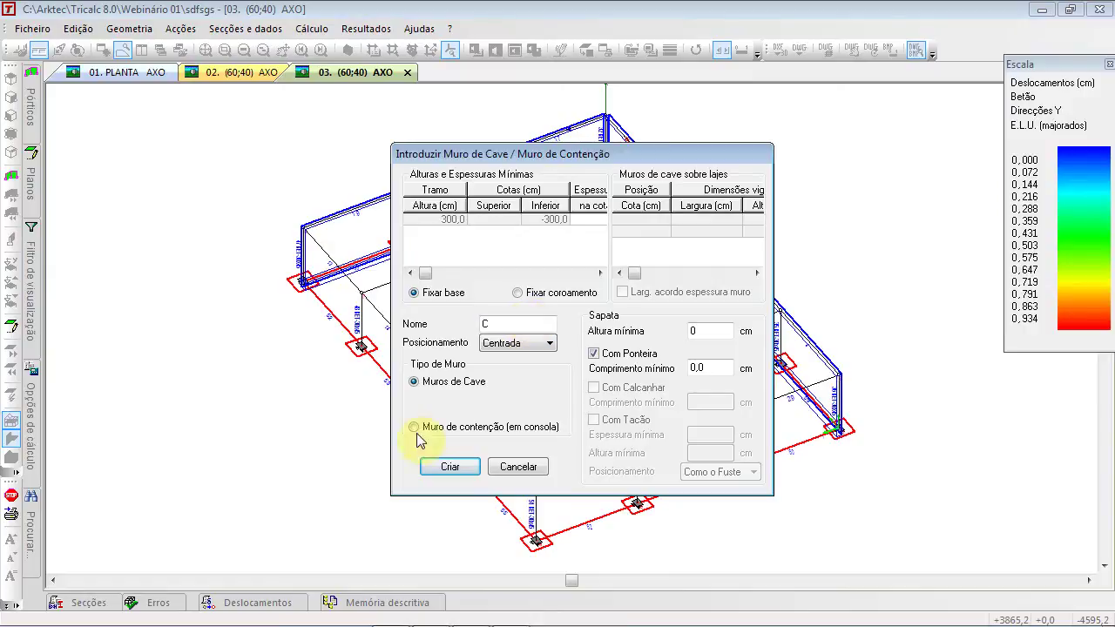
left_click(449, 466)
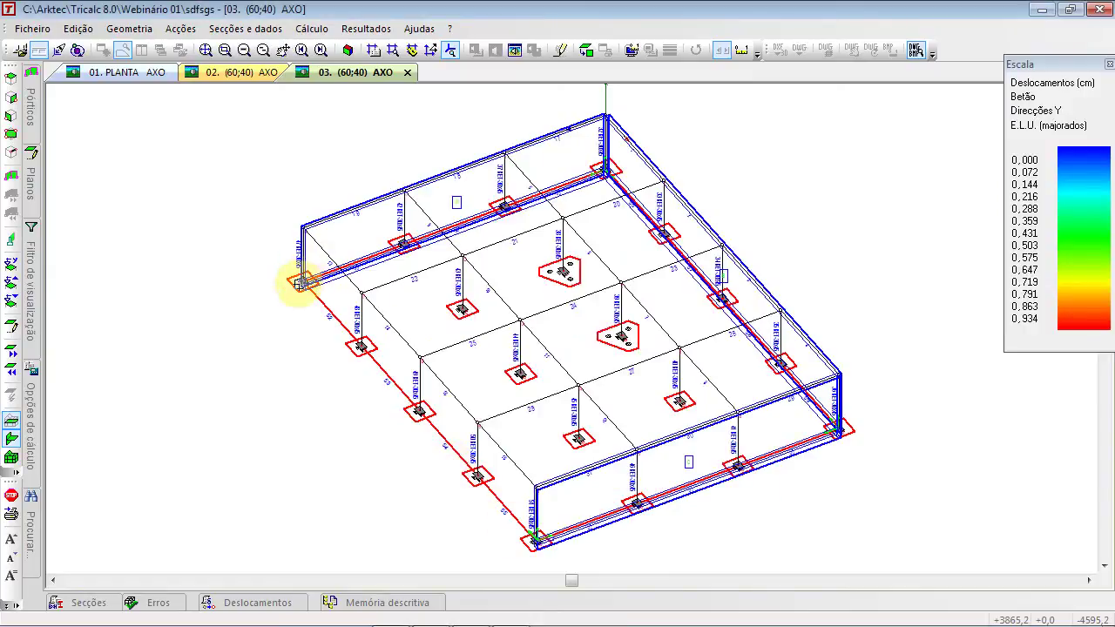
Create basement wall D between corner column 47 and the front corner column, positioned Centrada, closing the perimeter
left_click(301, 225)
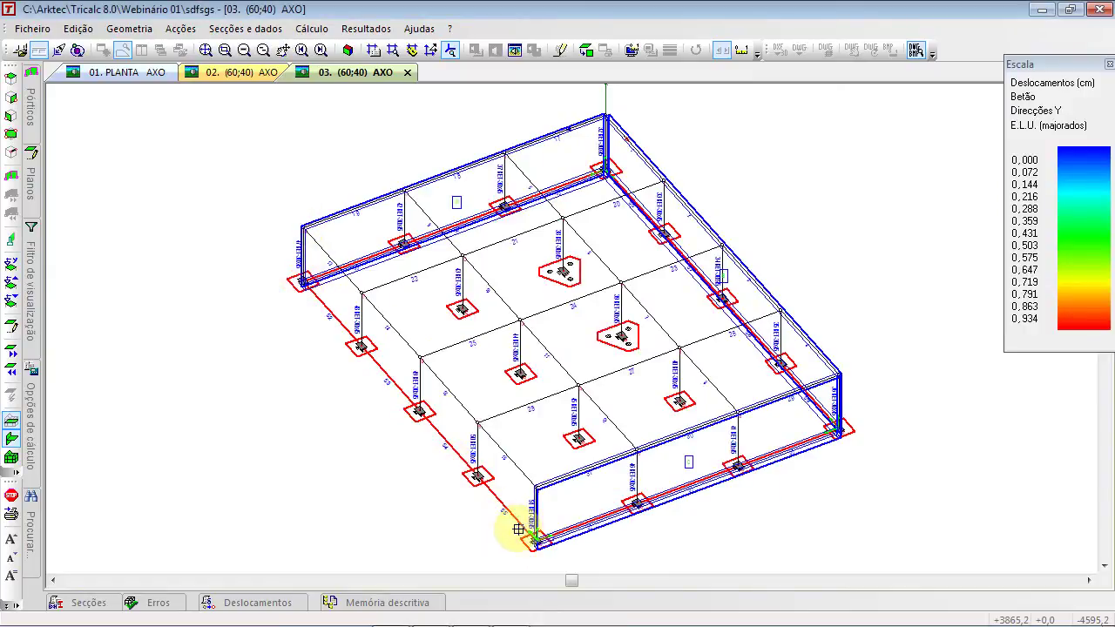
left_click(534, 542)
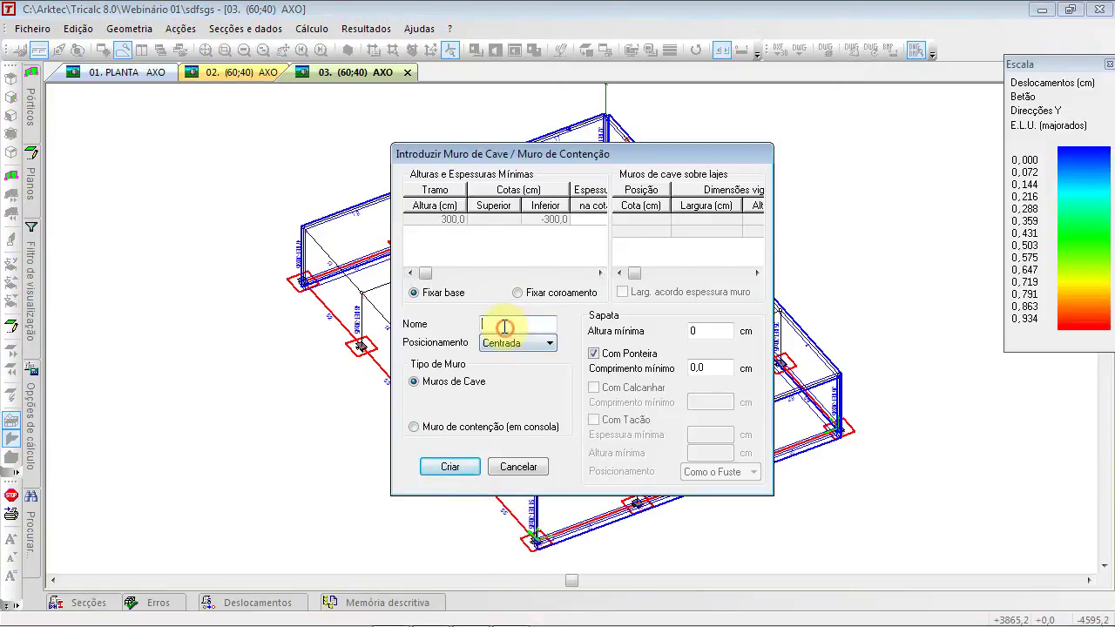
type("D")
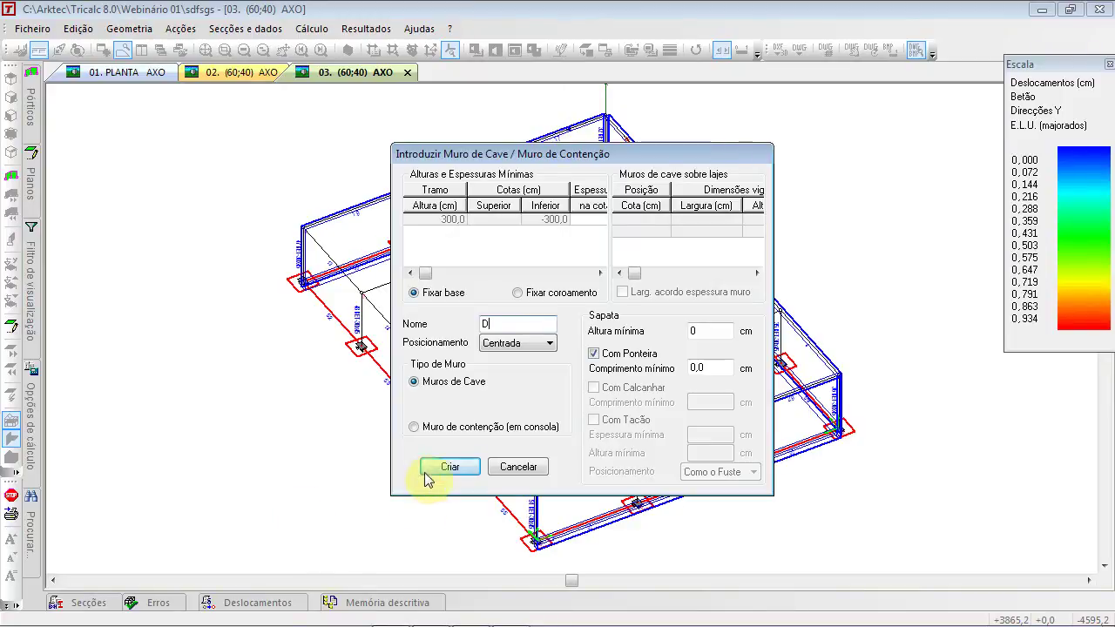
left_click(450, 467)
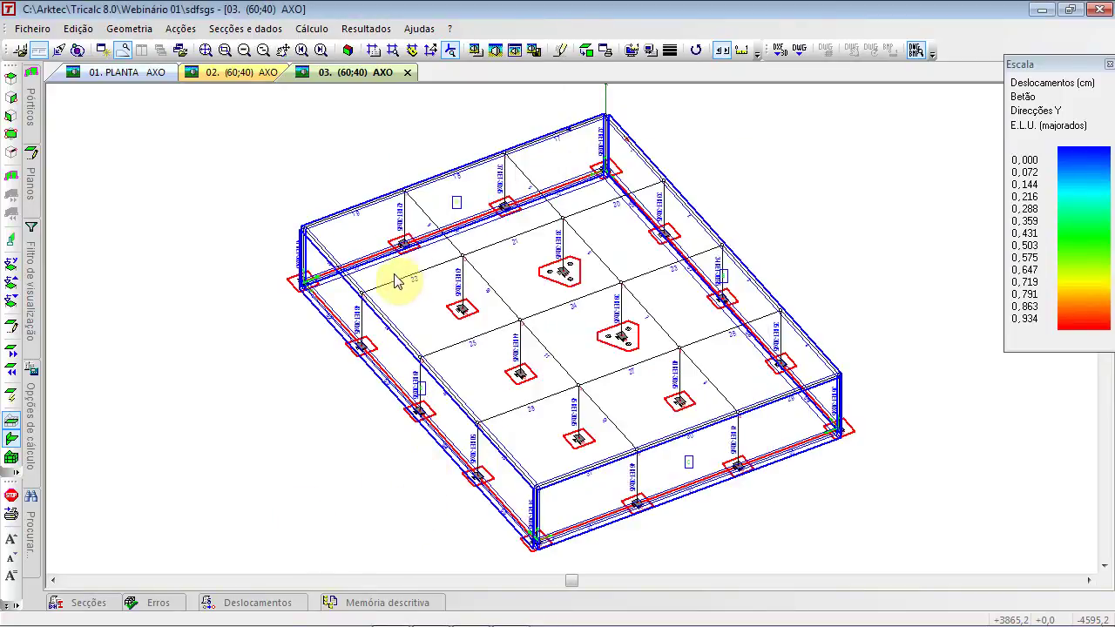
Renumber and reorder the structure's nodes and bars
scroll(396, 252, "up", 3)
scroll(397, 253, "down", 2)
scroll(396, 252, "down", 2)
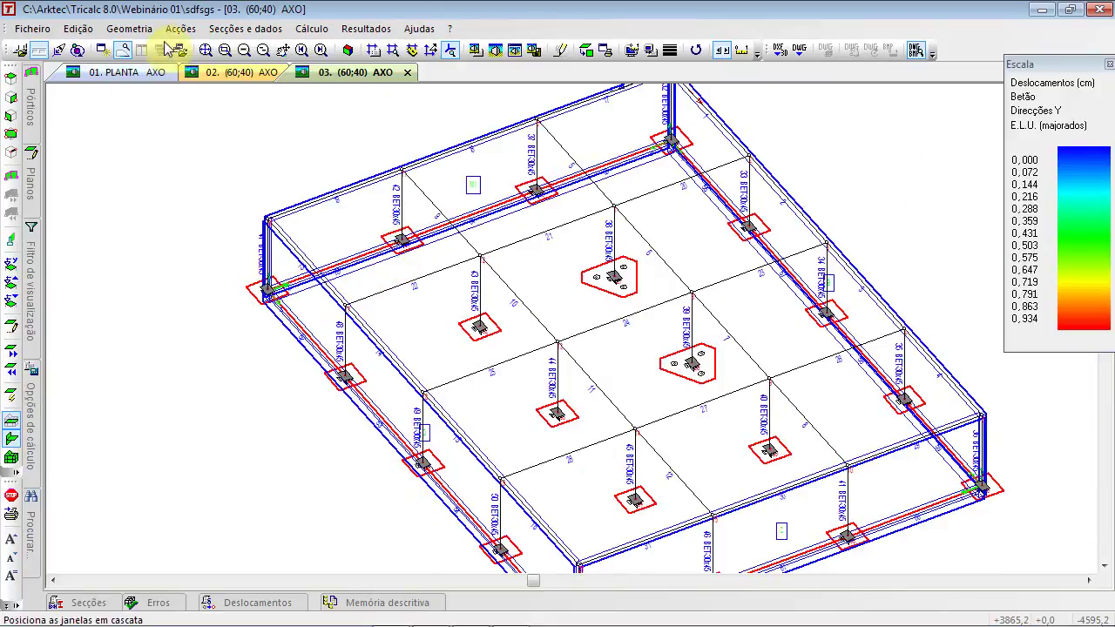
left_click(129, 28)
left_click(144, 103)
left_click(129, 28)
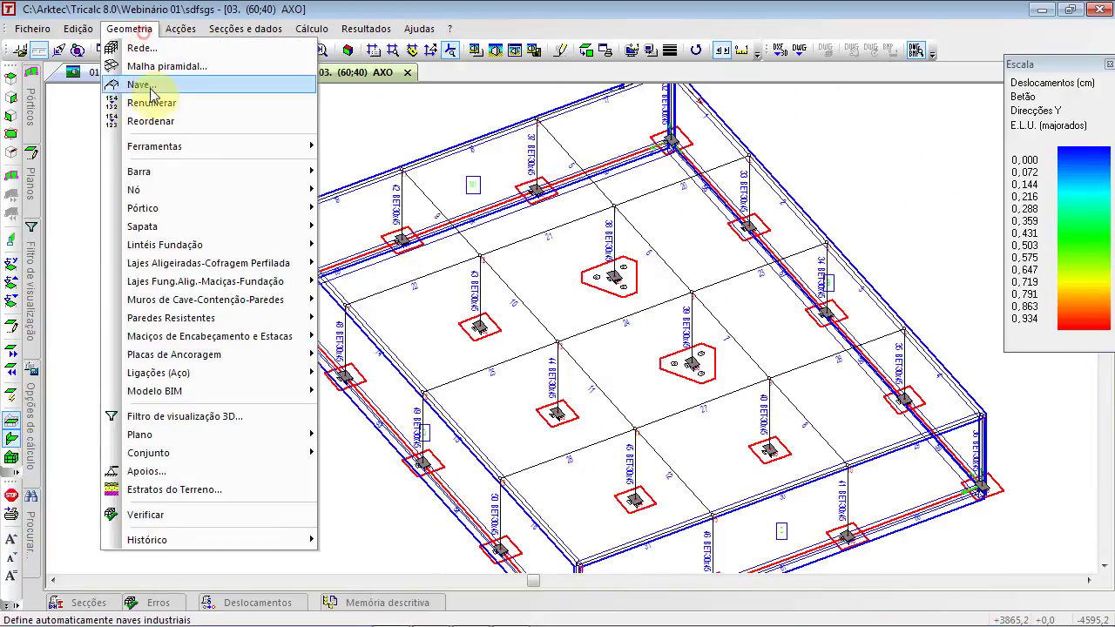
left_click(150, 121)
Verify the structure's geometry and sort the list of errors and warnings
left_click(129, 28)
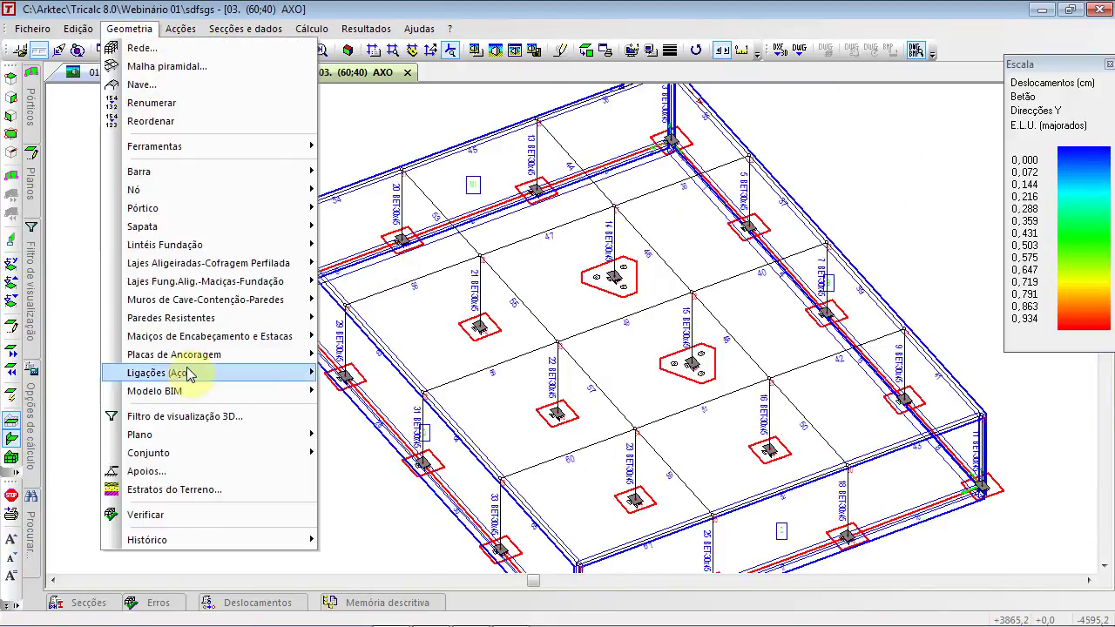
left_click(191, 518)
left_click(539, 448)
left_click(610, 366)
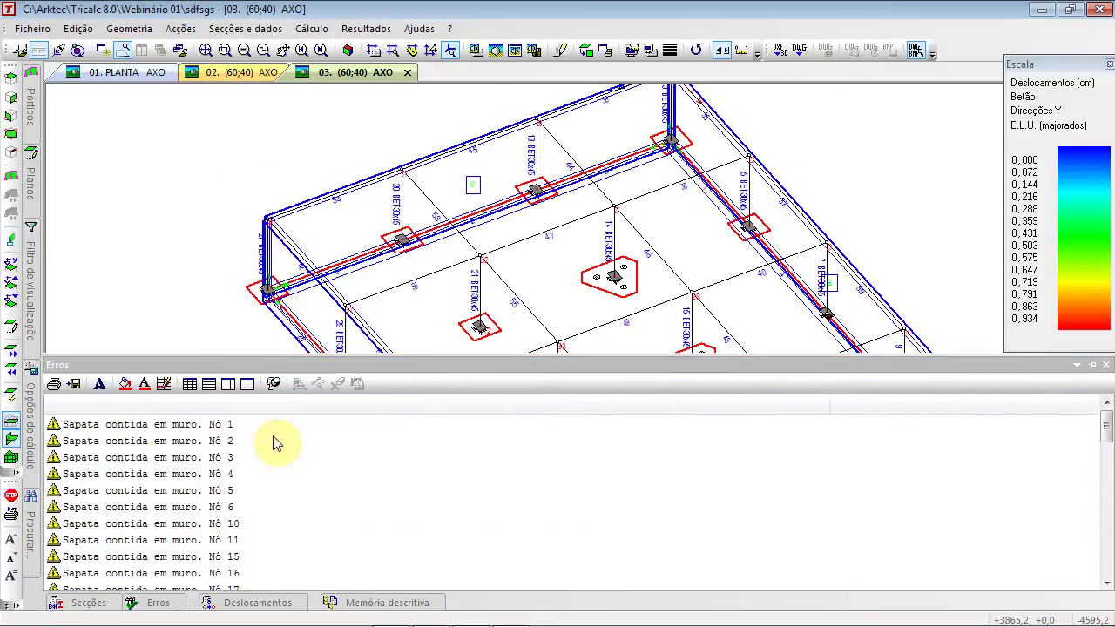
left_click(146, 426)
left_click(255, 405)
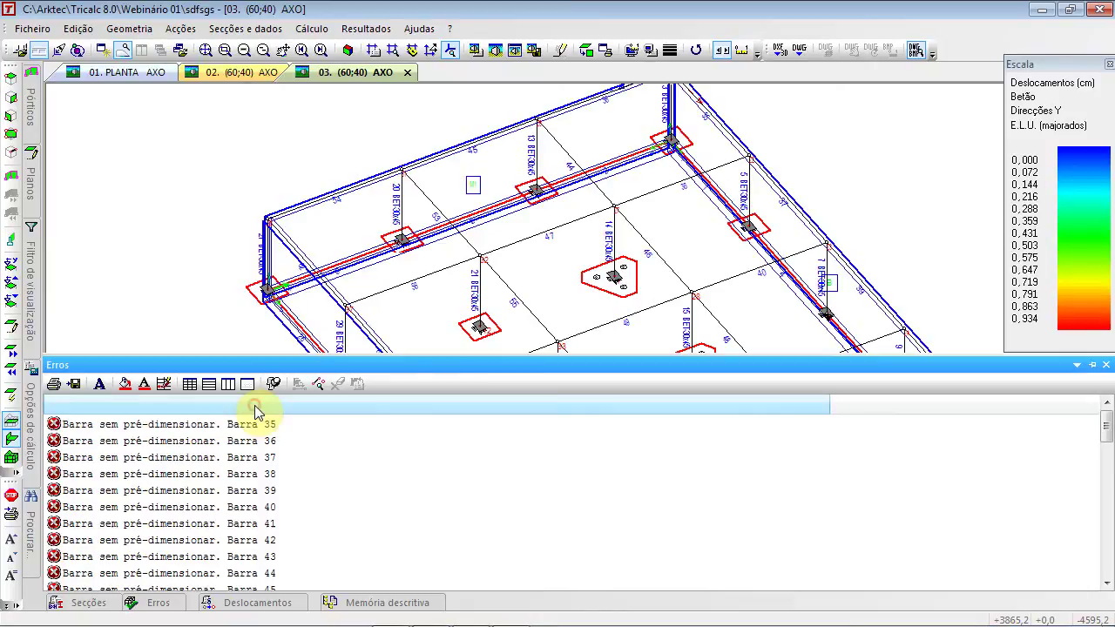
left_click(282, 260)
Delete the foundation beam under basement wall M1 between columns 27 and 20
scroll(418, 253, "up", 3)
scroll(413, 287, "down", 3)
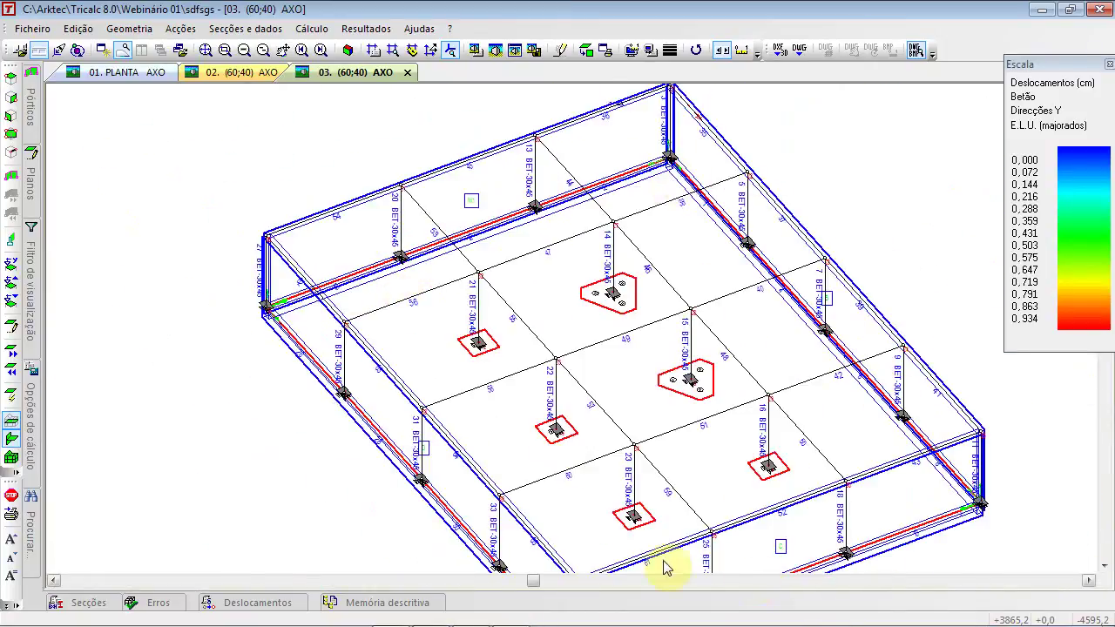
scroll(592, 518, "down", 2)
scroll(529, 471, "up", 4)
scroll(529, 461, "down", 2)
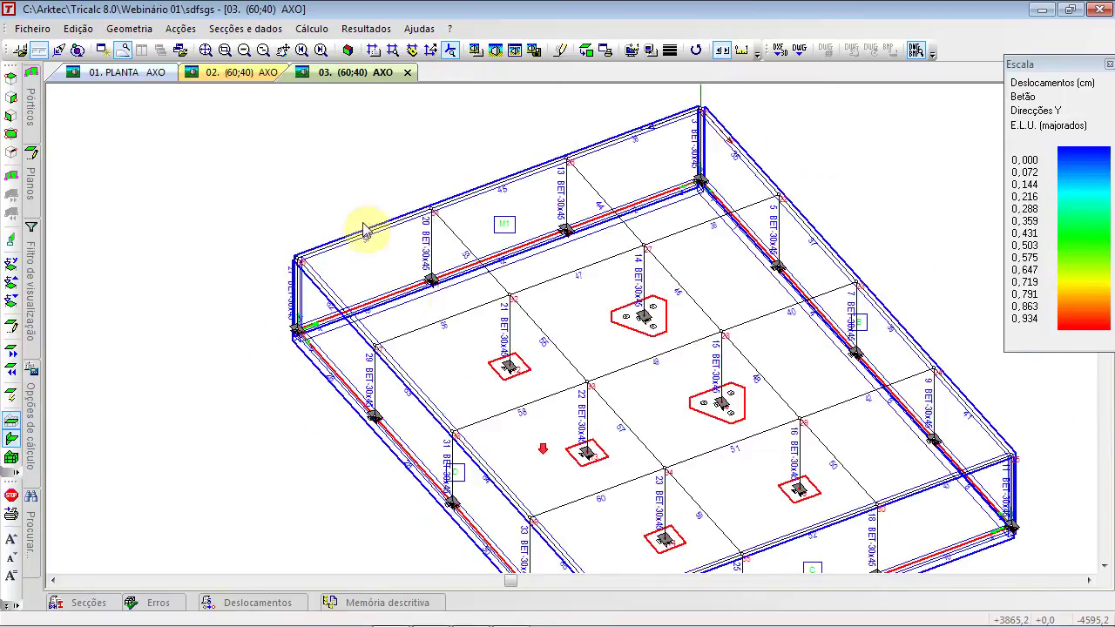
left_click(143, 29)
left_click(198, 247)
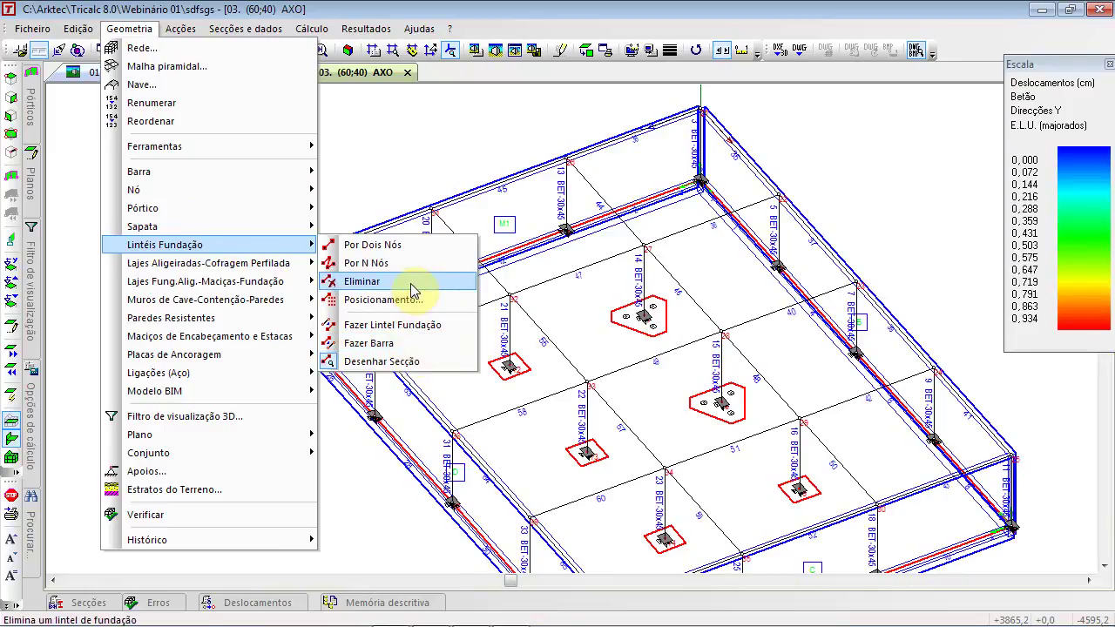
left_click(249, 245)
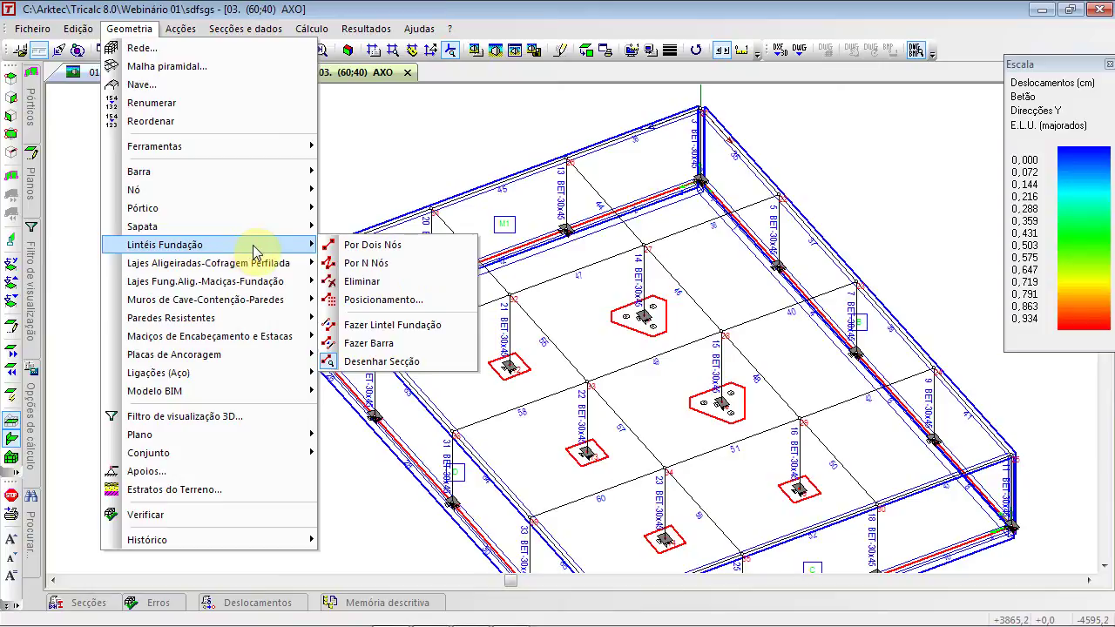
left_click(401, 290)
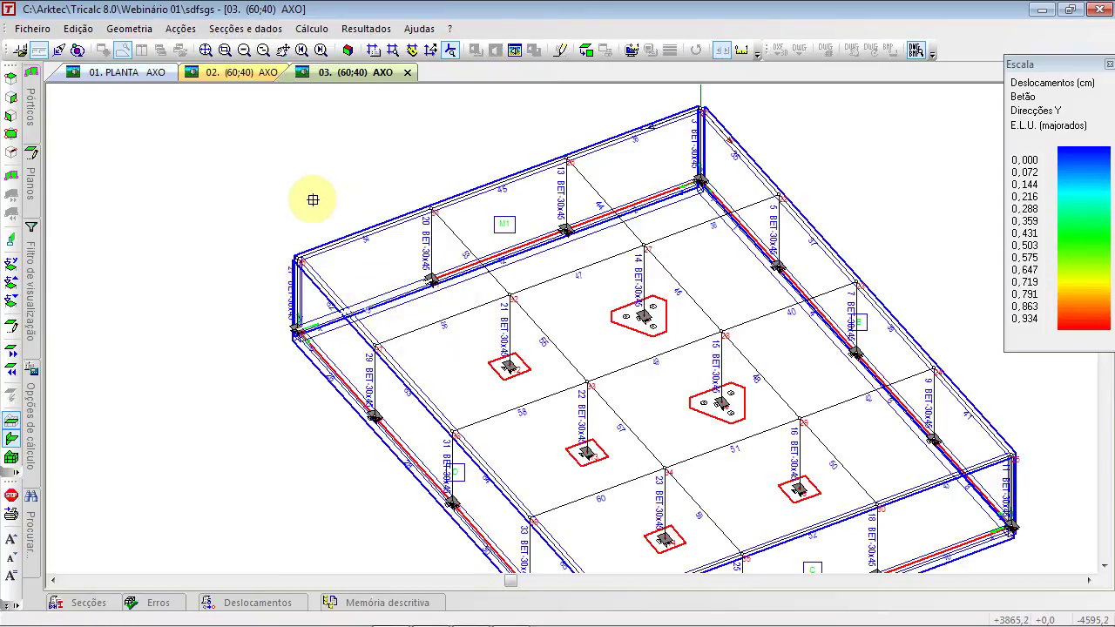
Remove the foundation beams along the perimeter wall bases by window-selecting the whole structure, and end the command
scroll(262, 157, "down", 3)
left_click(196, 137)
left_click(684, 470)
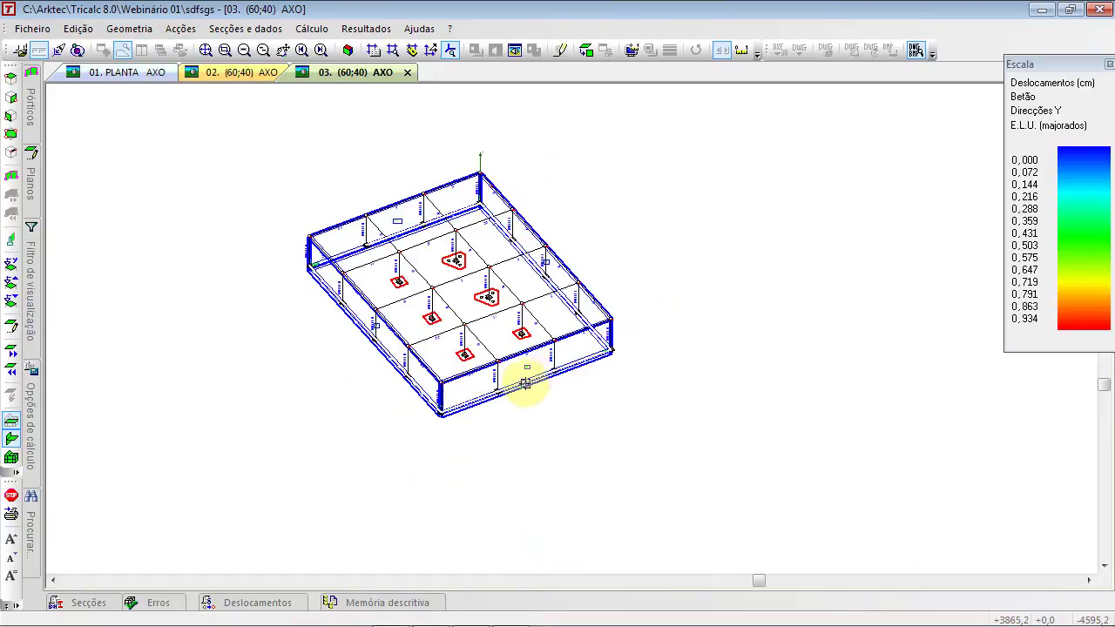
scroll(530, 378, "up", 4)
middle_click_drag(544, 322, 649, 449)
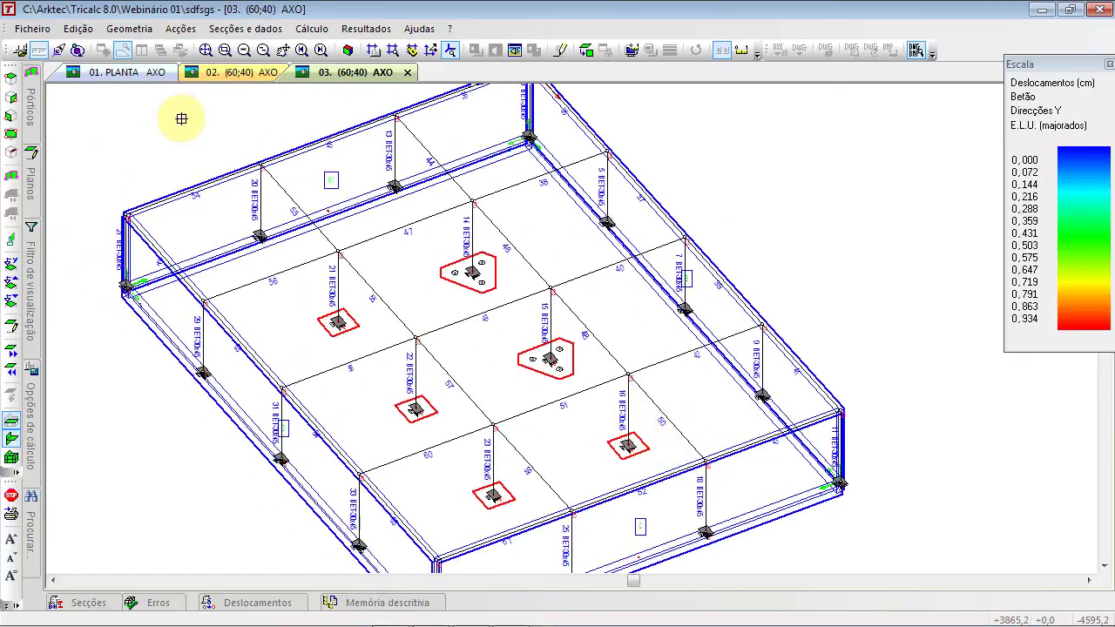
right_click(177, 117)
scroll(282, 204, "down", 2)
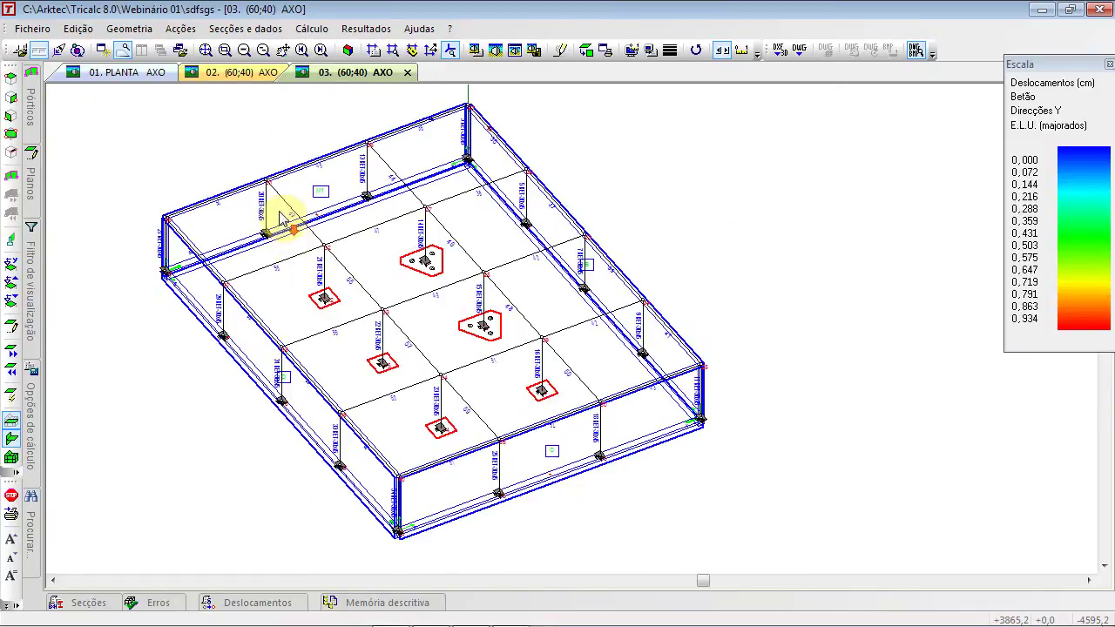
Add two longitudinal foundation beams by two nodes, from column 13's base to column 18's and from column 20's to column 25's
left_click(129, 28)
mouse_move(231, 241)
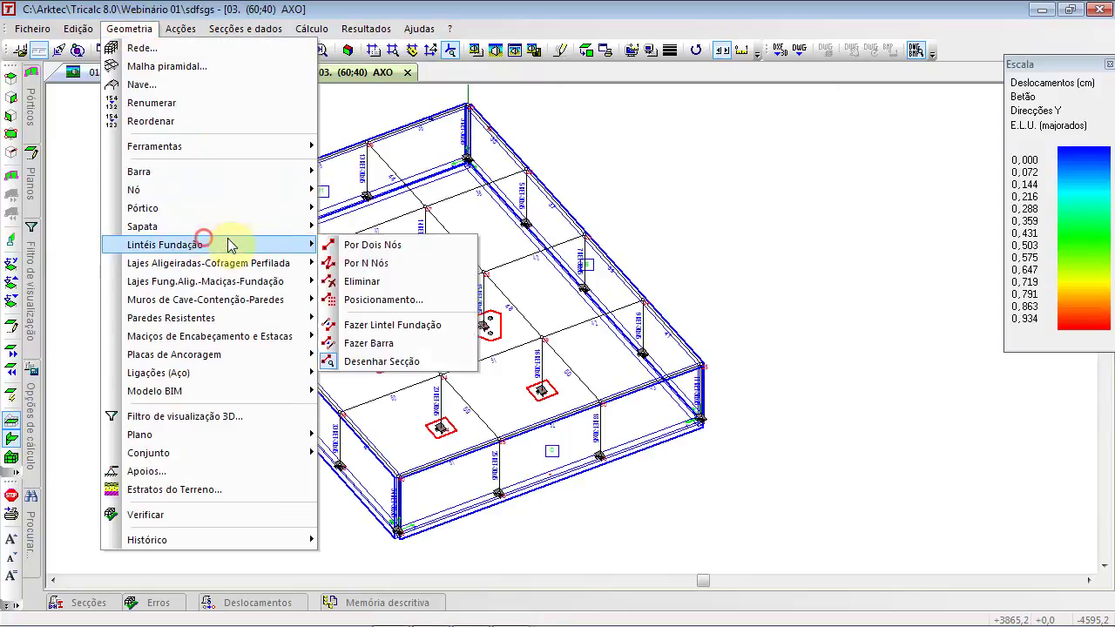
left_click(361, 241)
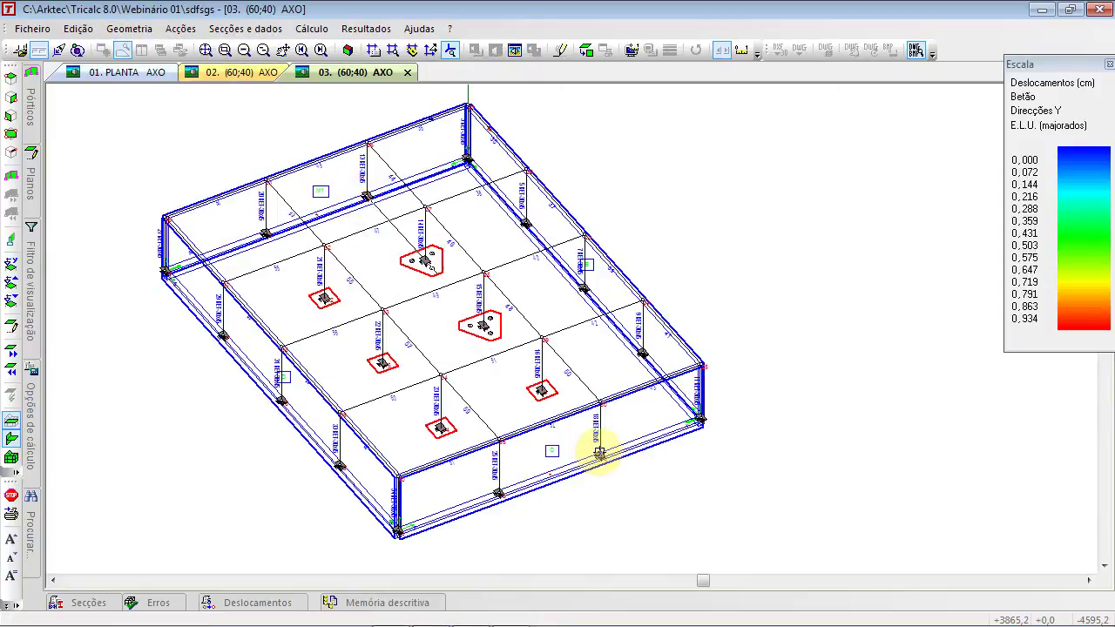
left_click(601, 455)
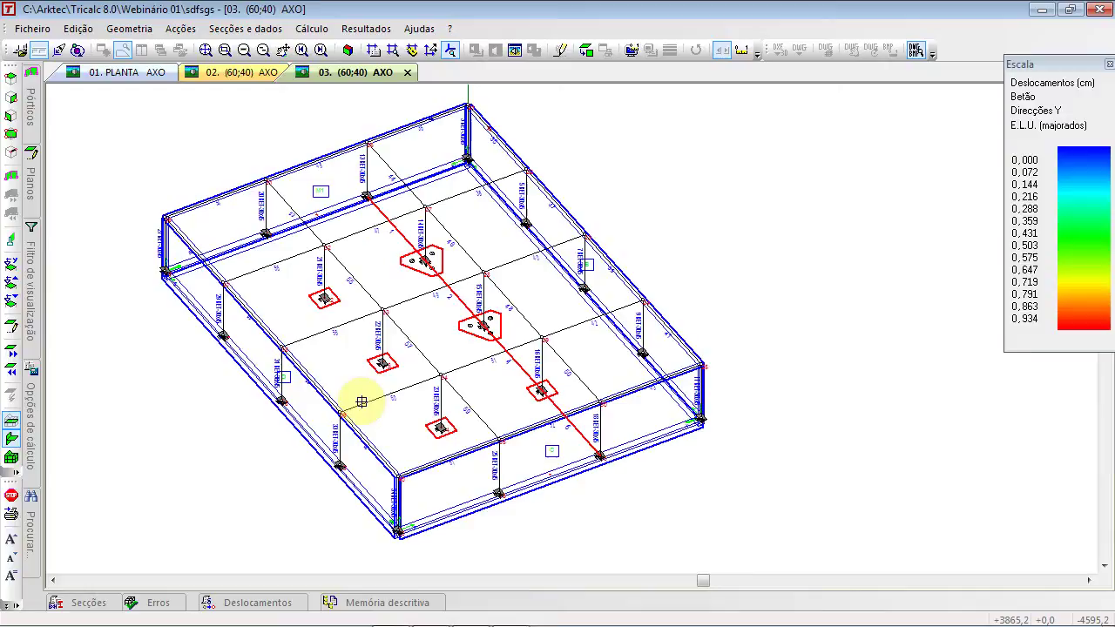
left_click(264, 234)
left_click(498, 494)
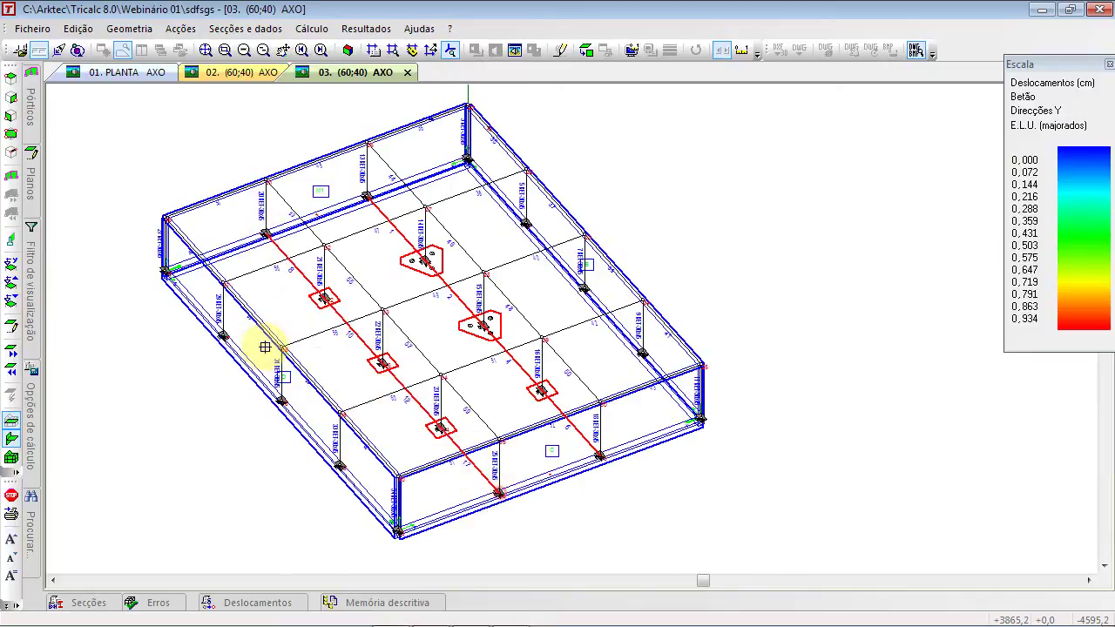
Add three transverse foundation beams between the column bases of the two long walls, passing through the interior footings and pile caps
left_click(527, 220)
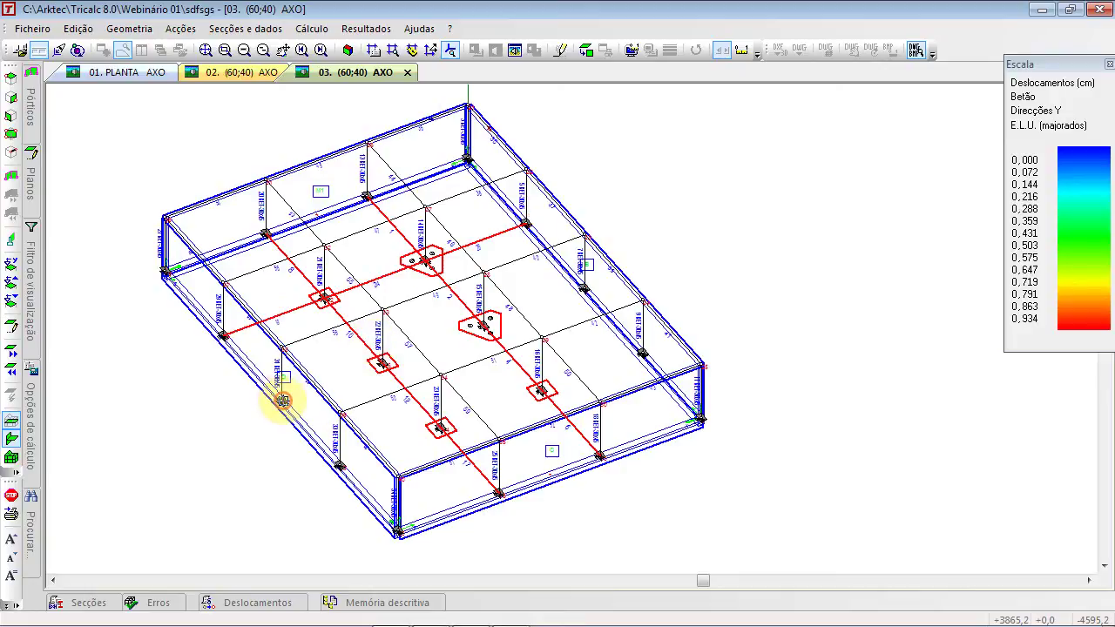
left_click(581, 288)
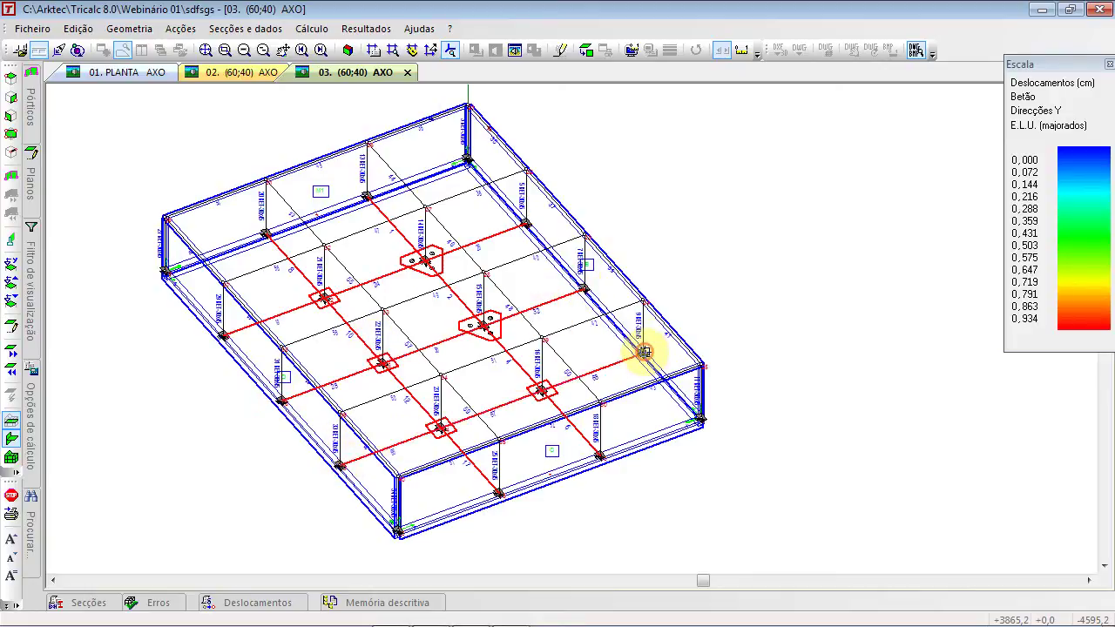
left_click(644, 352)
scroll(443, 378, "up", 1)
scroll(461, 381, "down", 1)
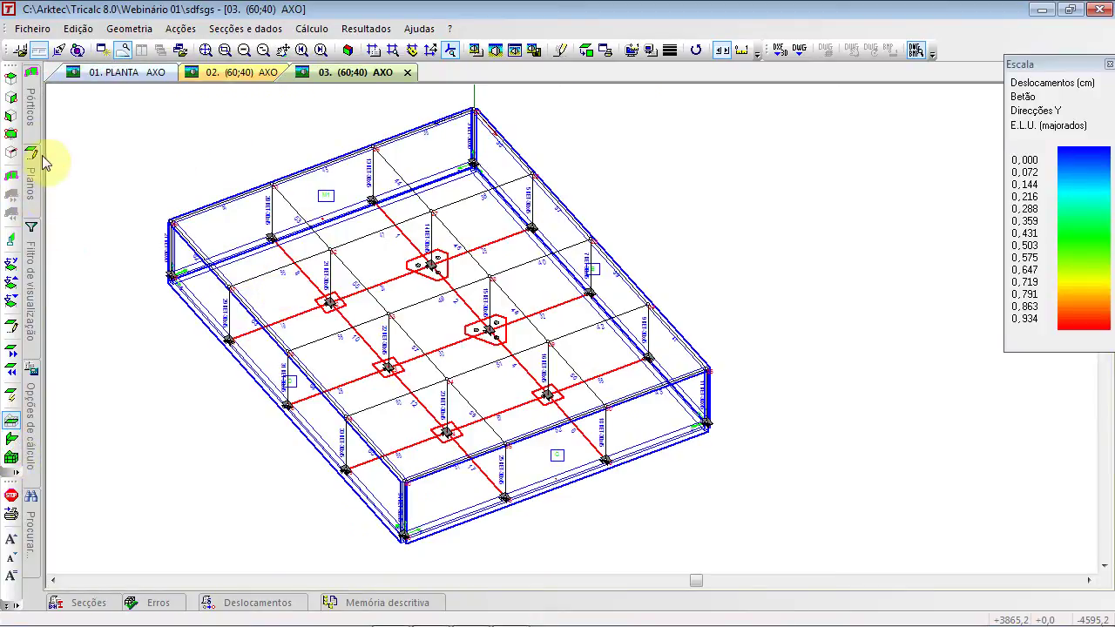
Isolate the horizontal plane at level 0 and show it in full in plan view
mouse_move(33, 169)
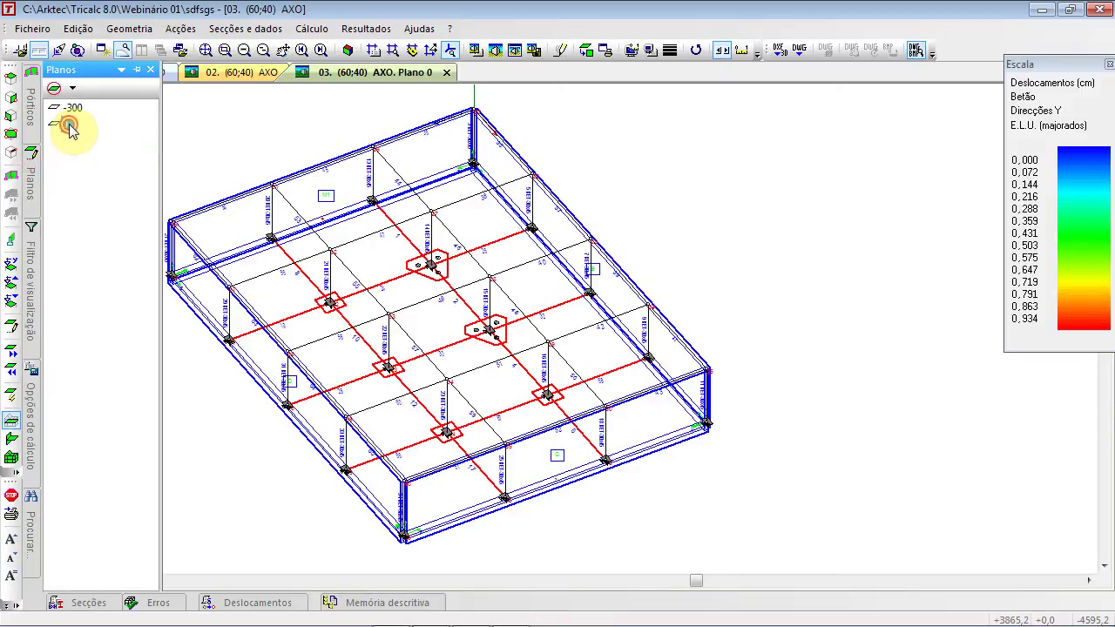
left_click(70, 128)
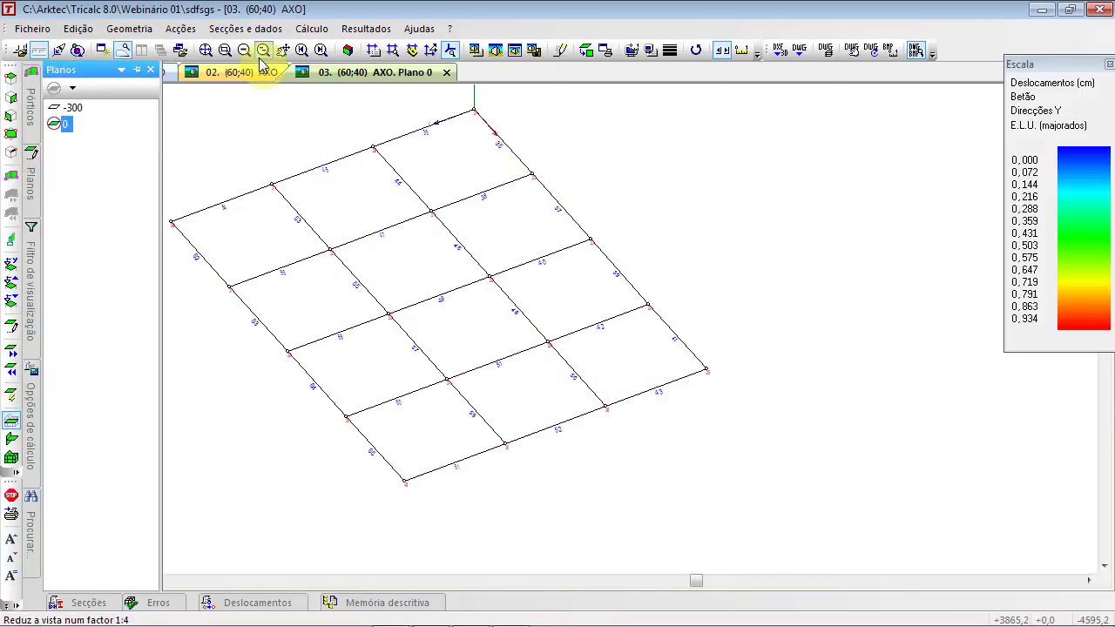
left_click(210, 52)
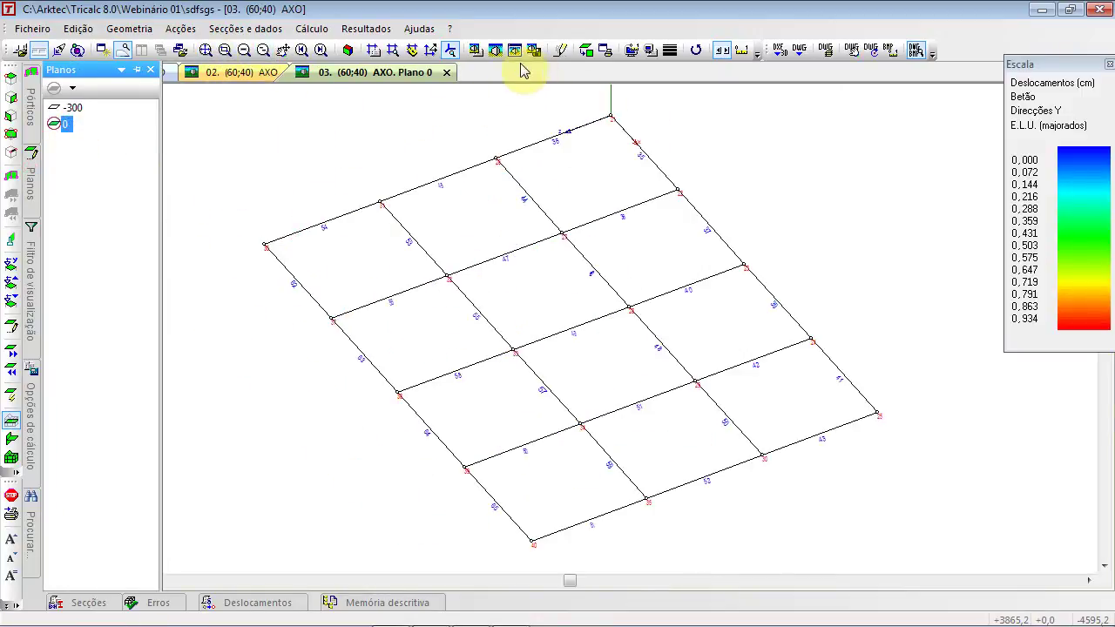
left_click(588, 52)
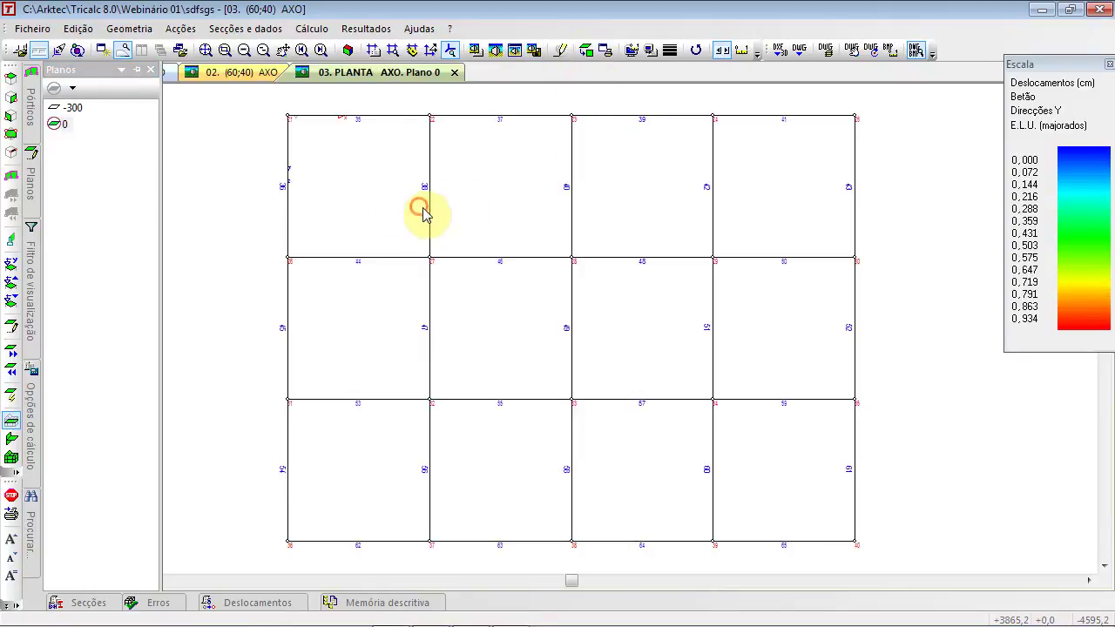
Define solid slab M1 with a thickness of 15 cm, keeping the 4 kN/m² permanent and 2 kN/m² live loads
left_click(131, 30)
mouse_move(193, 289)
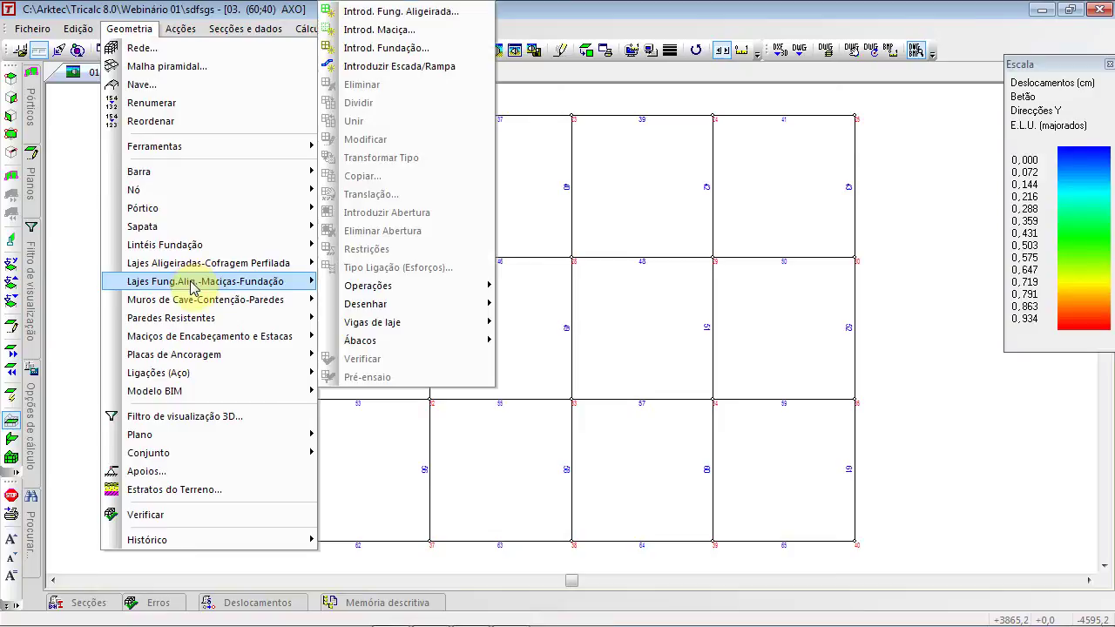
left_click(421, 33)
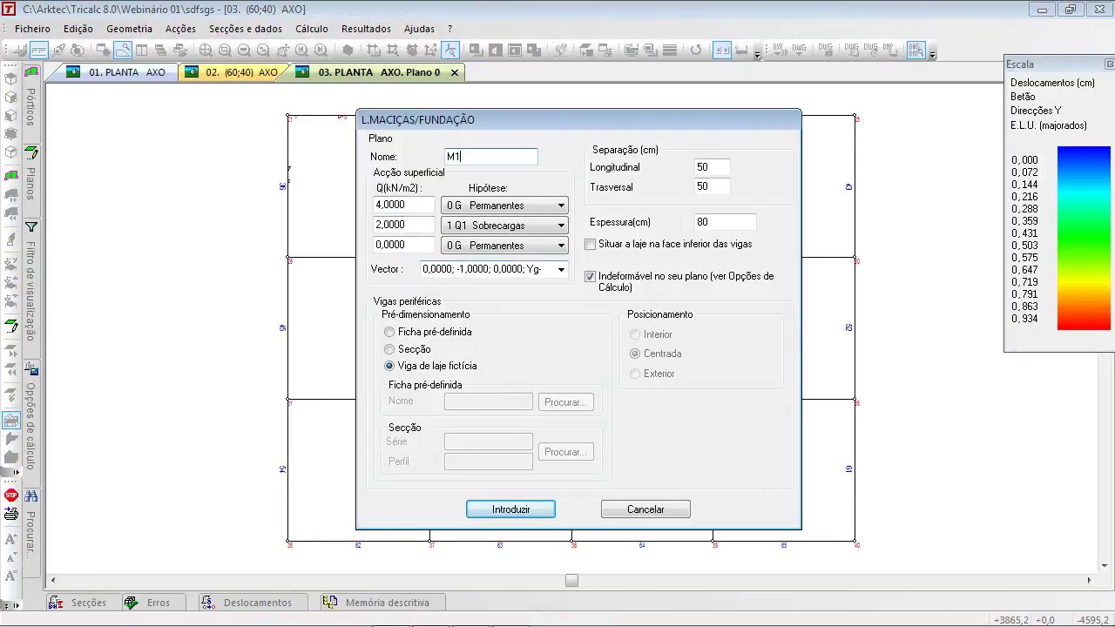
left_click_drag(407, 207, 285, 189)
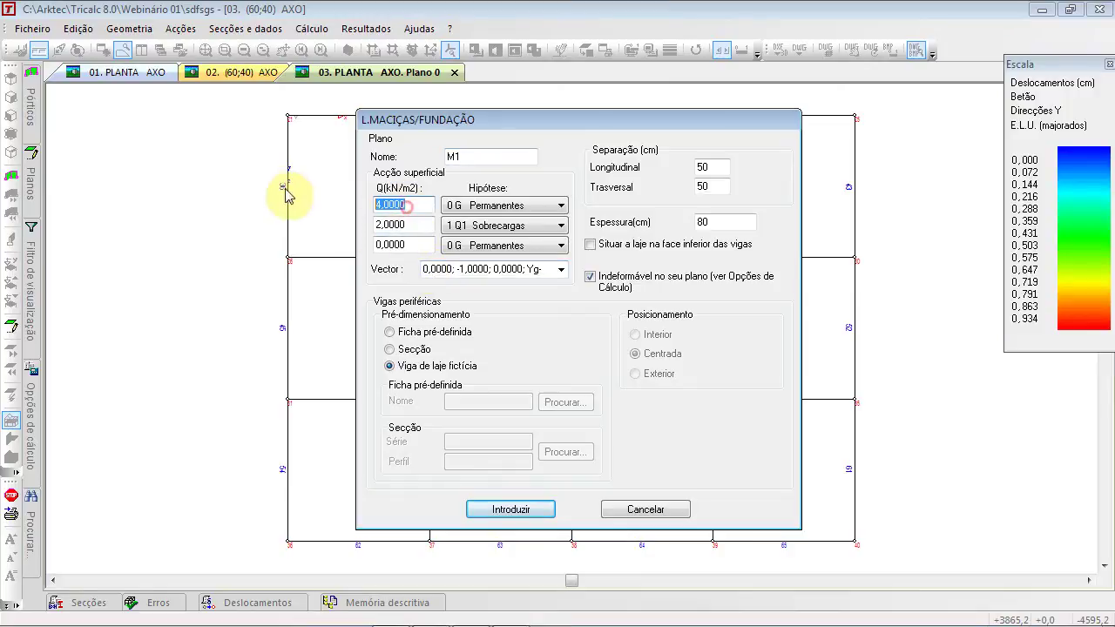
left_click_drag(421, 225, 353, 218)
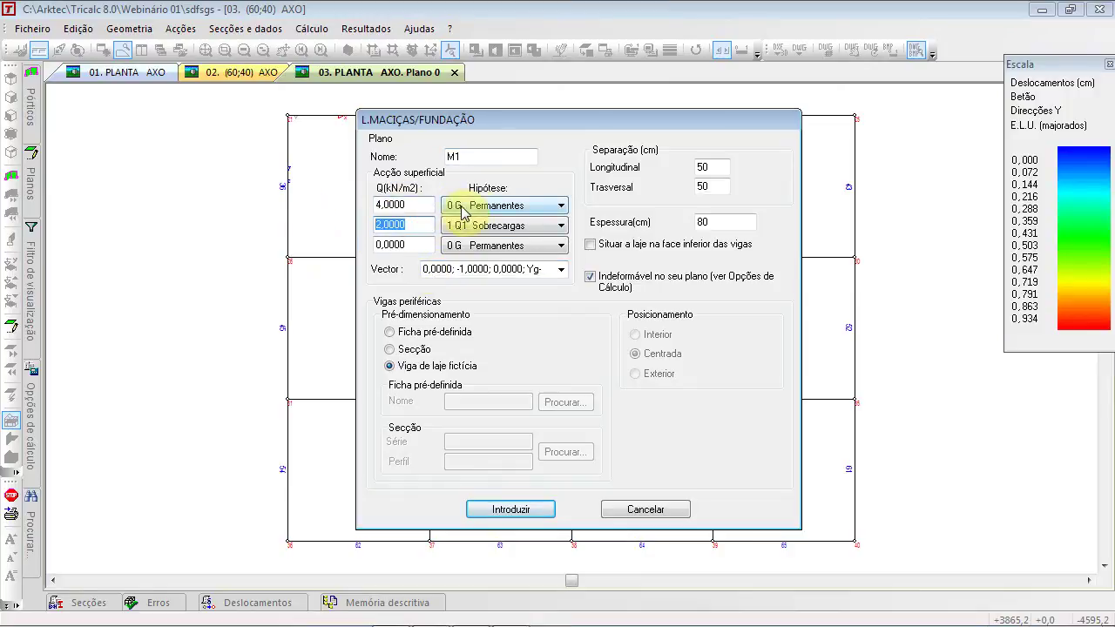
left_click(477, 249)
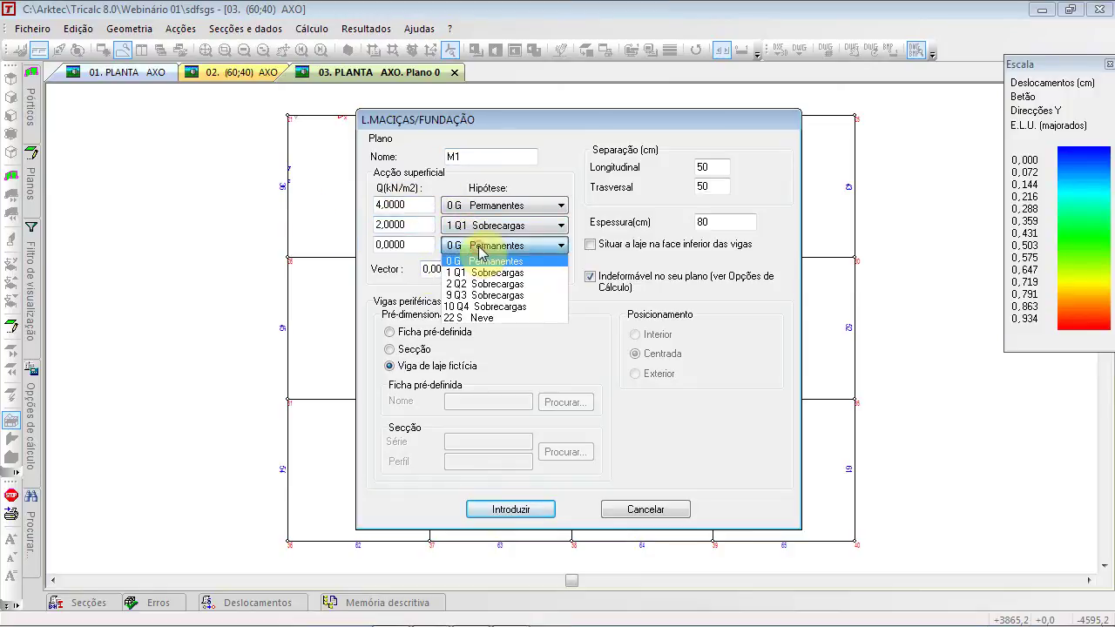
left_click(477, 247)
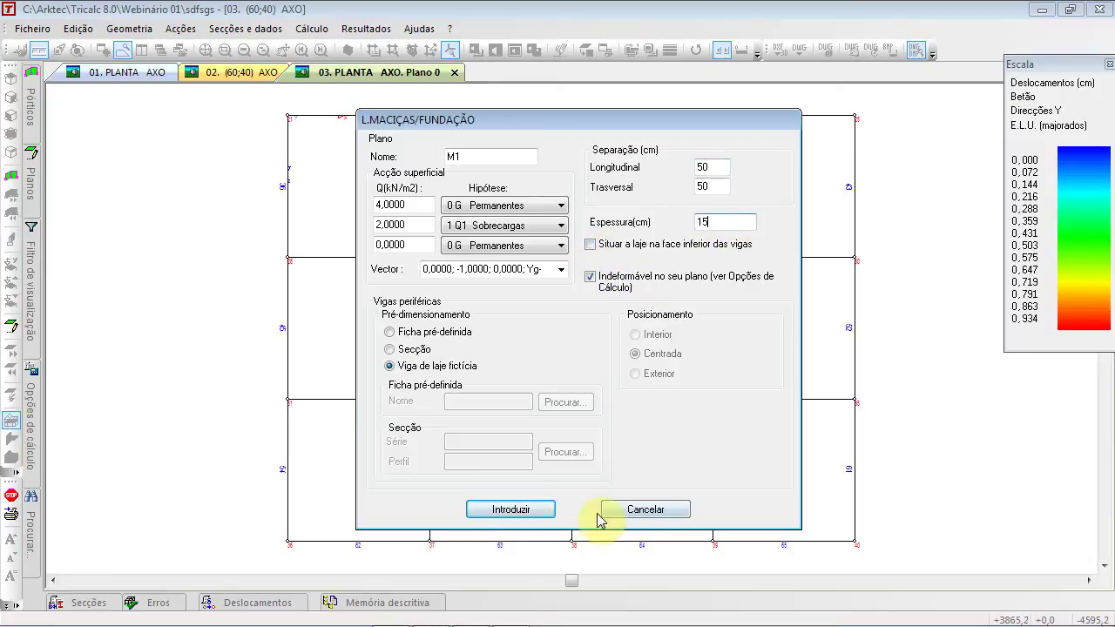
left_click(542, 511)
Outline the slab through the outer corners of the beam grid, undoing the premature diagonal closure that skips the lower-left corner
left_click(290, 117)
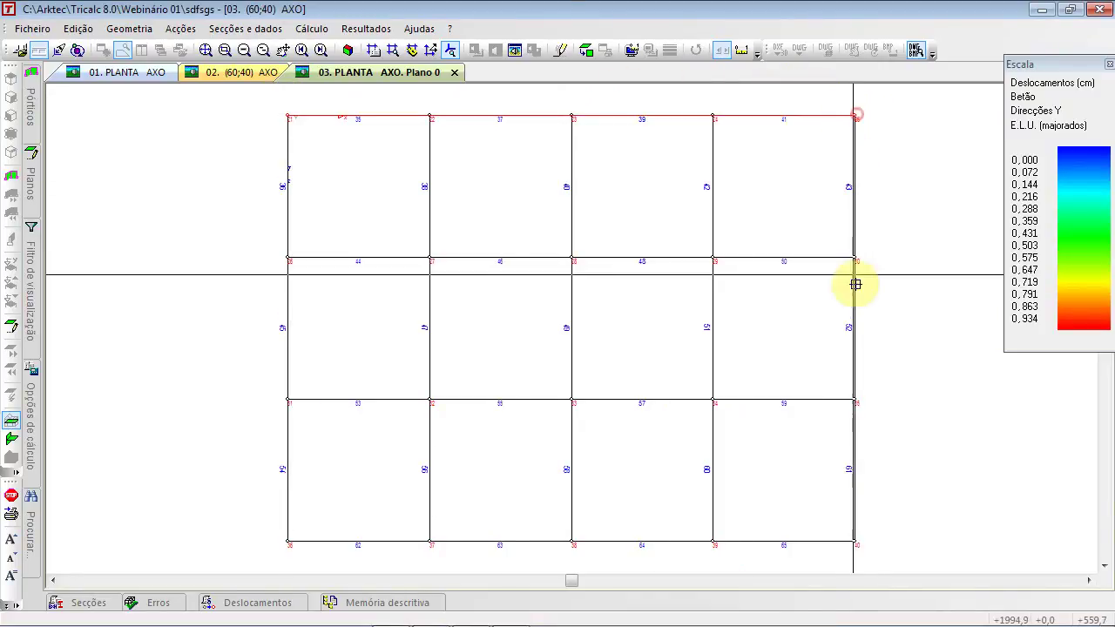
left_click(855, 540)
left_click(287, 547)
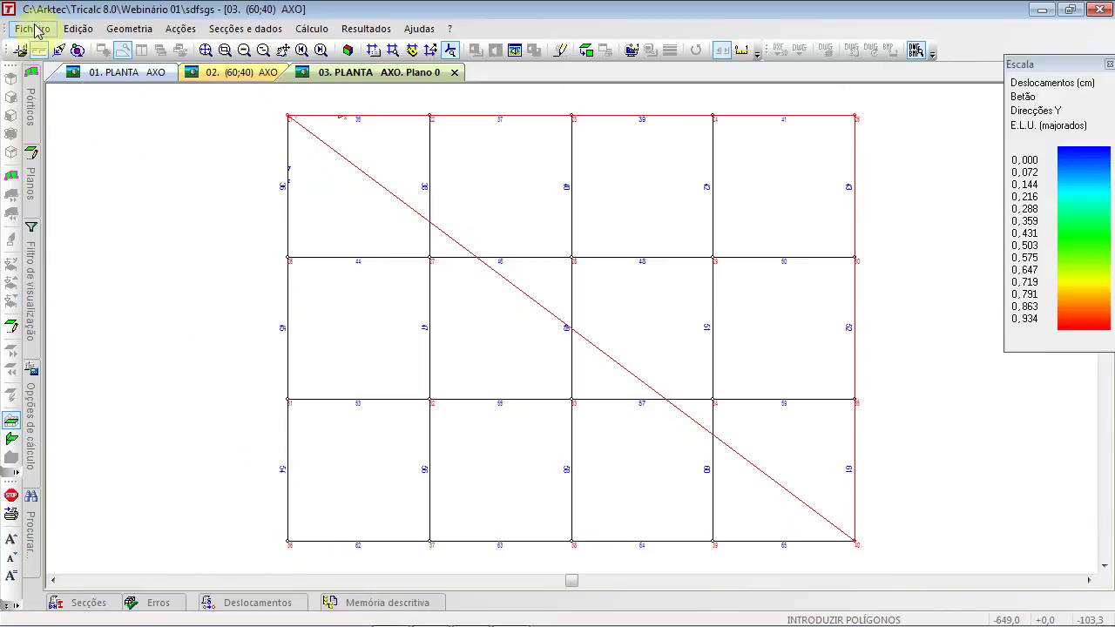
left_click(76, 29)
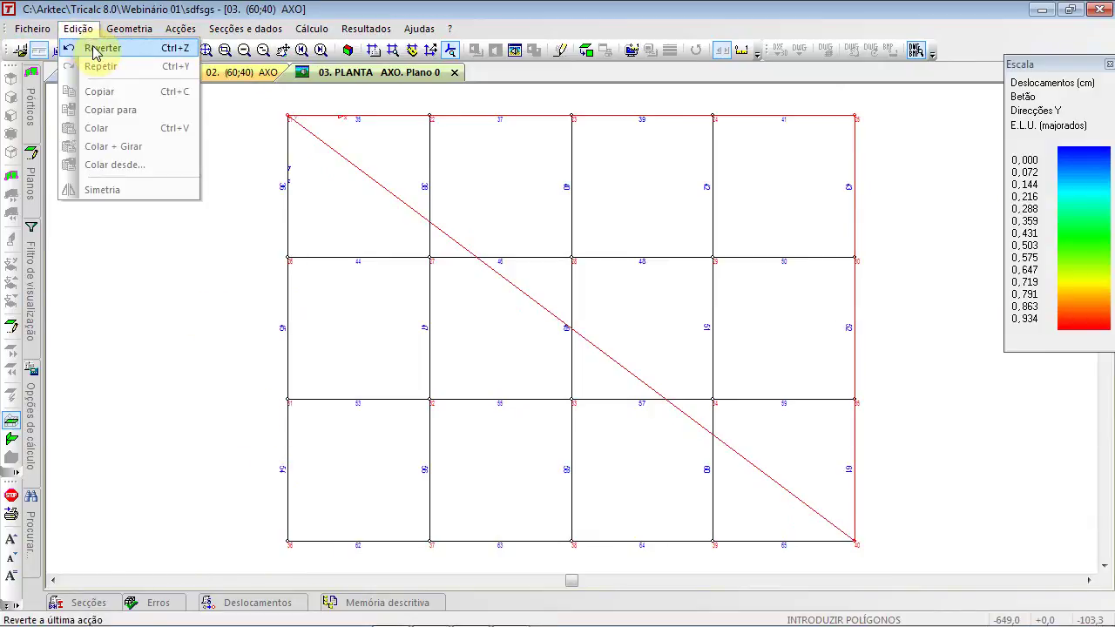
left_click(95, 50)
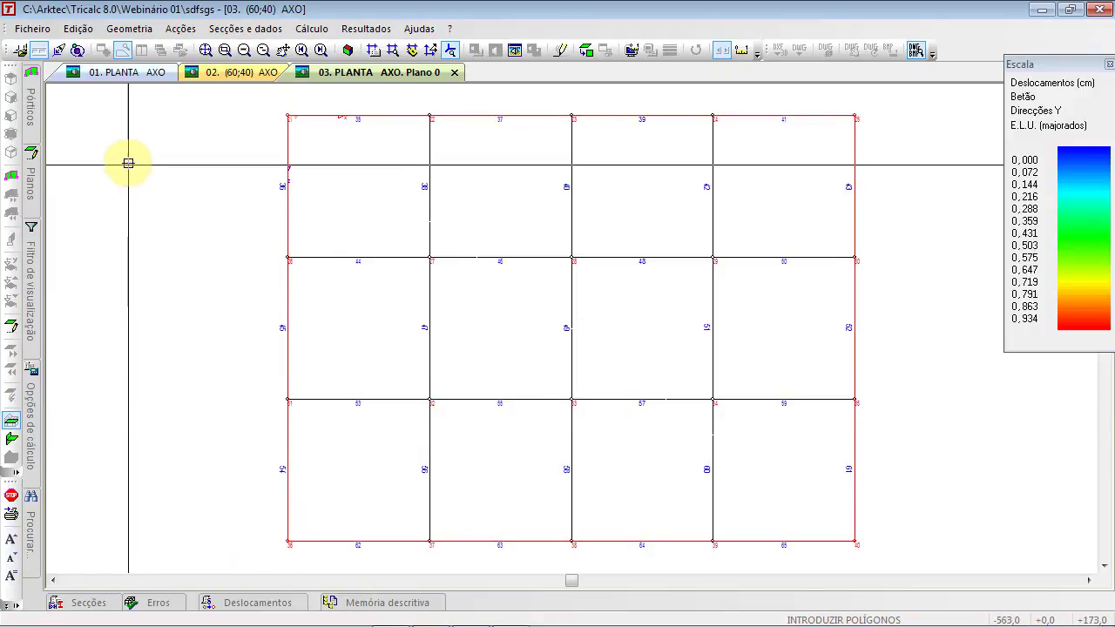
Set the slab's direction along the upper edge from the upper-left corner, insert the slab and dismiss the definition of another one
left_click(280, 116)
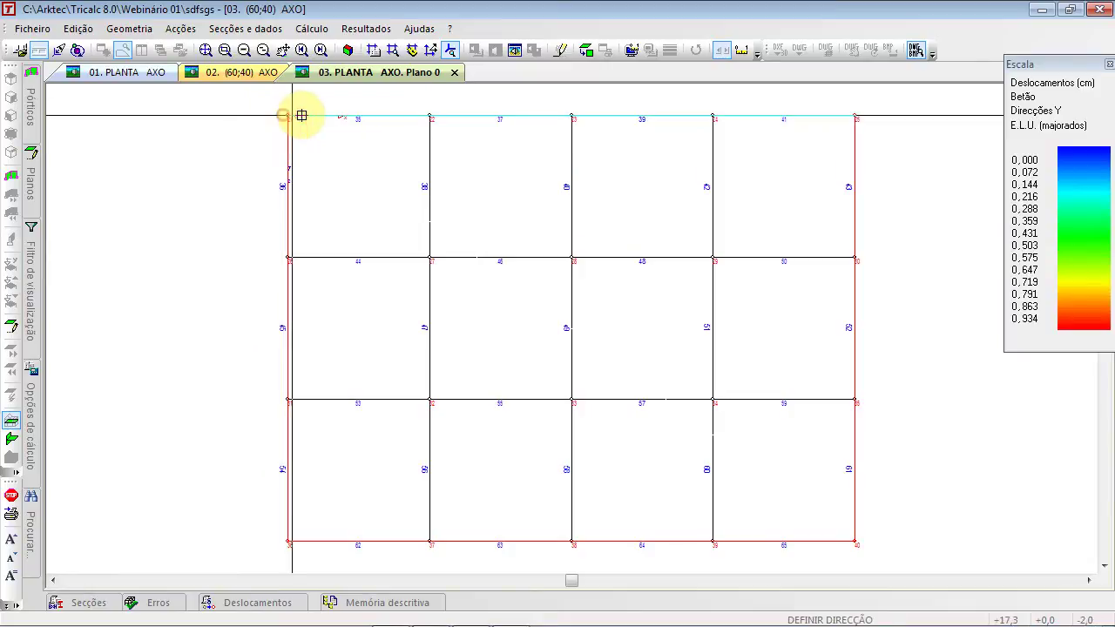
left_click(430, 113)
left_click(602, 364)
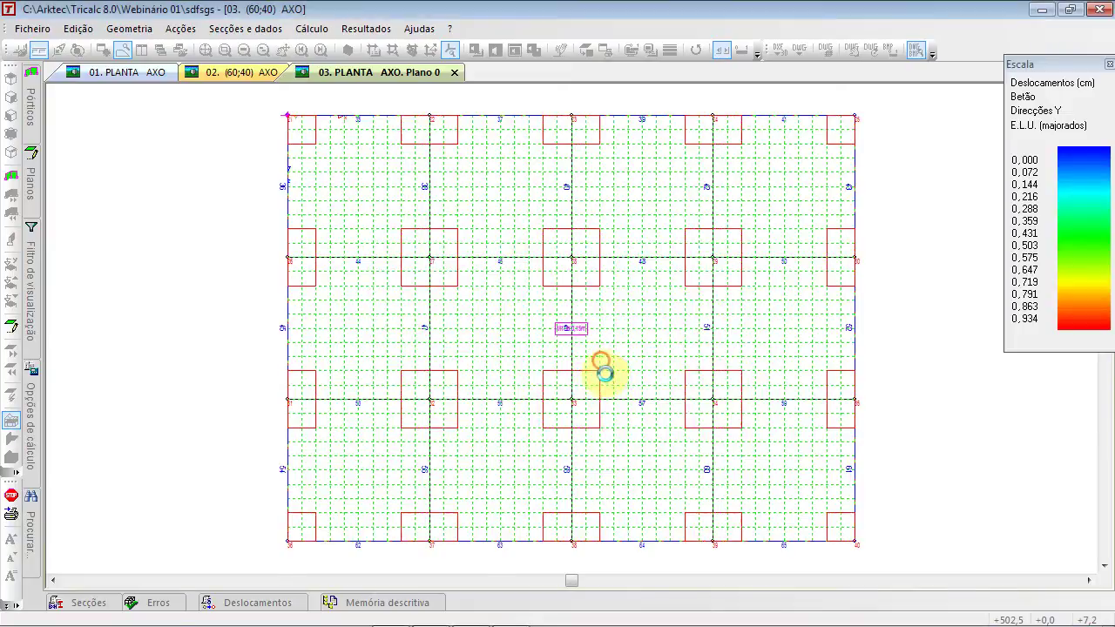
left_click(645, 509)
Inspect the slab mesh up close and in the axonometric view
scroll(536, 379, "up", 2)
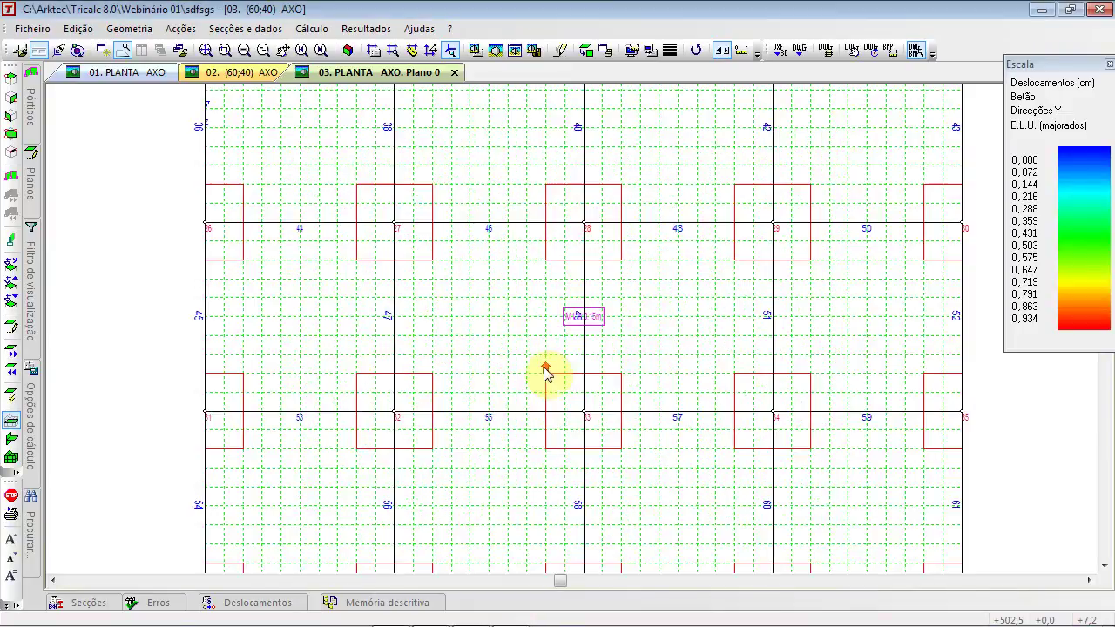
scroll(544, 375, "down", 3)
left_click(347, 50)
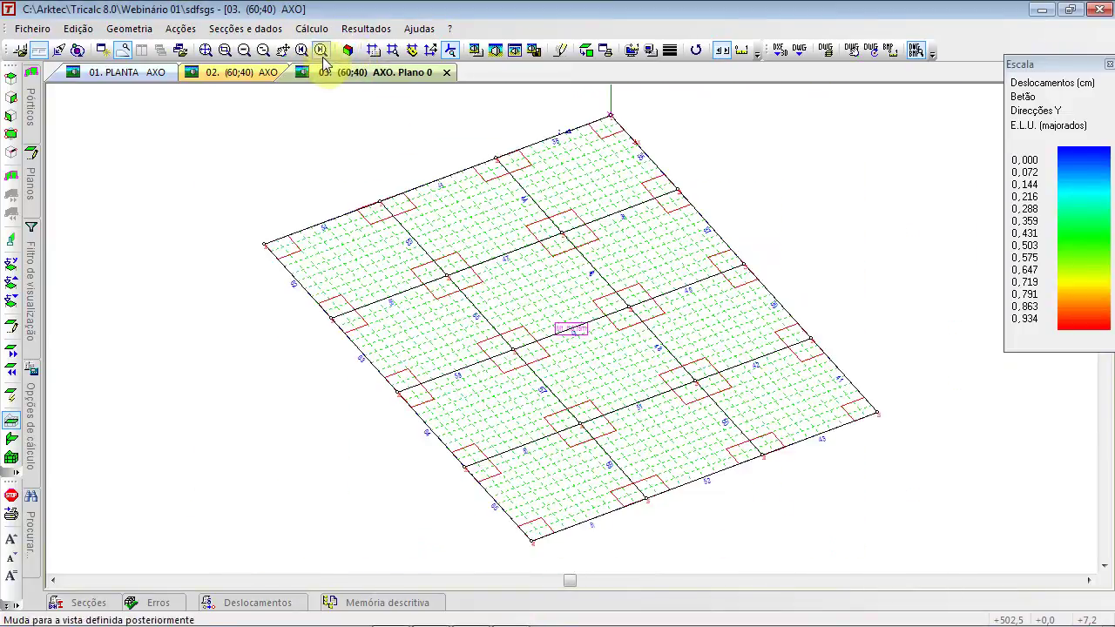
Cut a rectangular opening about five by four mesh cells in the slab's middle-row, second-column bay, undoing and re-placing its misaligned third corner
left_click(142, 33)
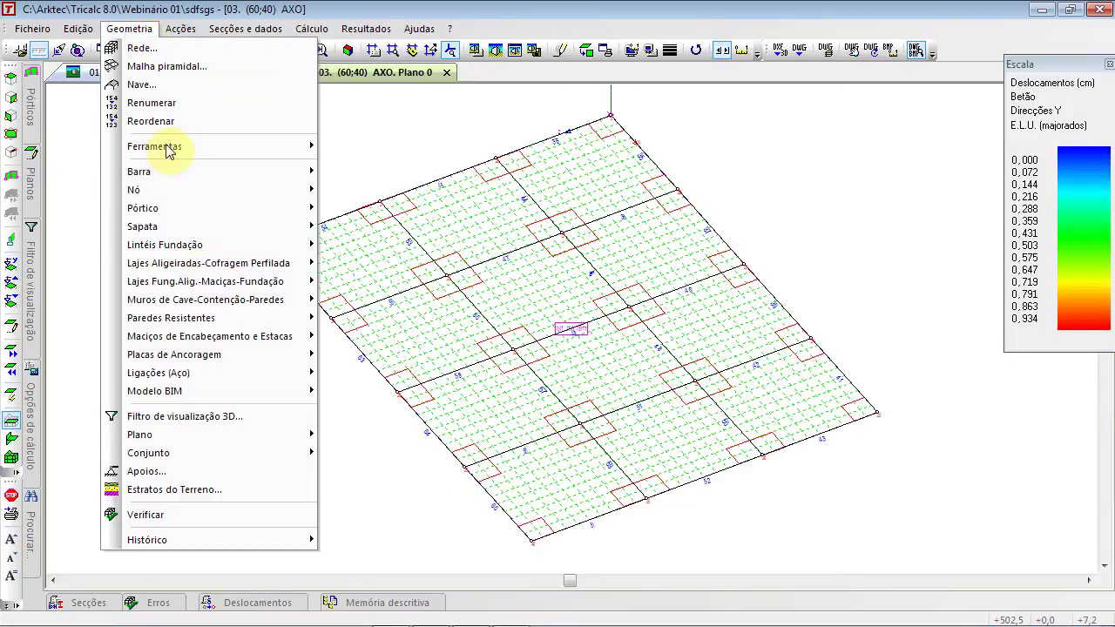
left_click(218, 281)
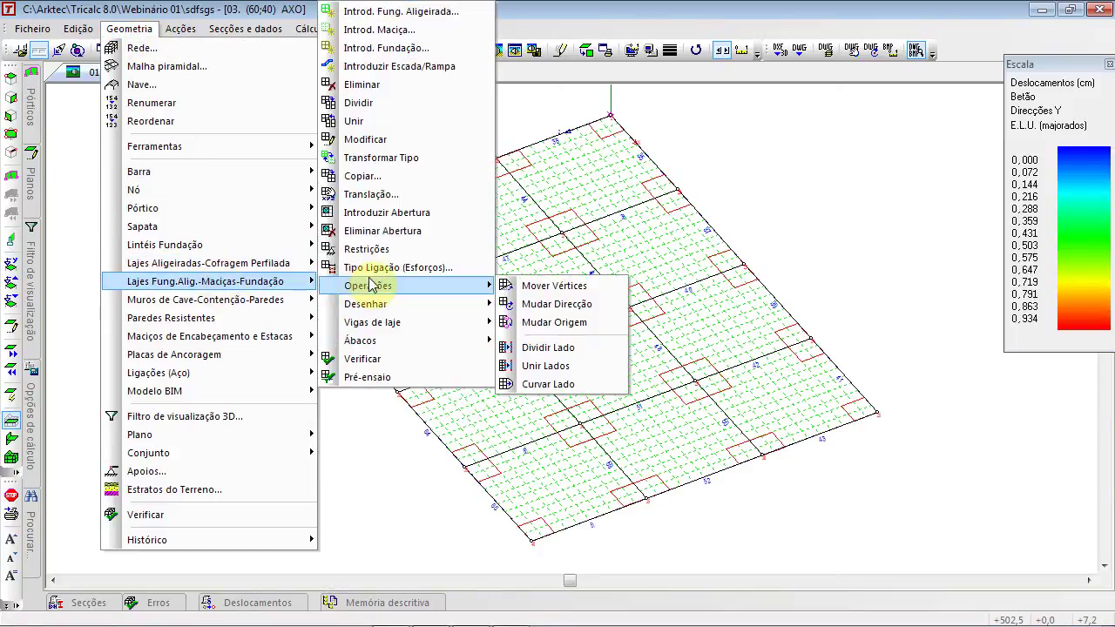
left_click(411, 216)
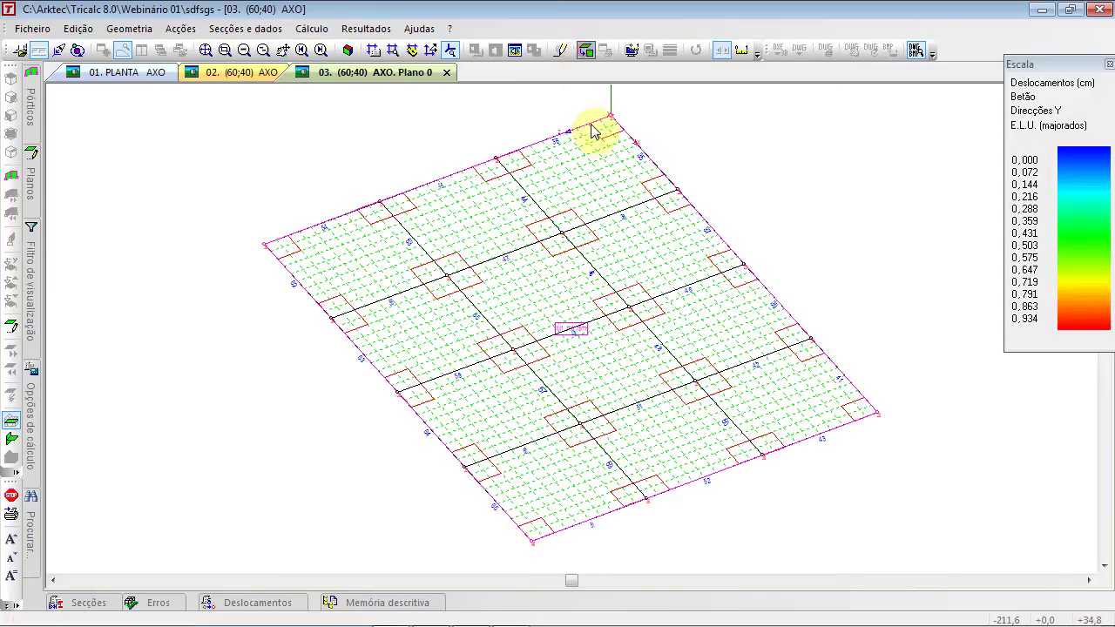
left_click(586, 50)
left_click(468, 296)
left_click(536, 353)
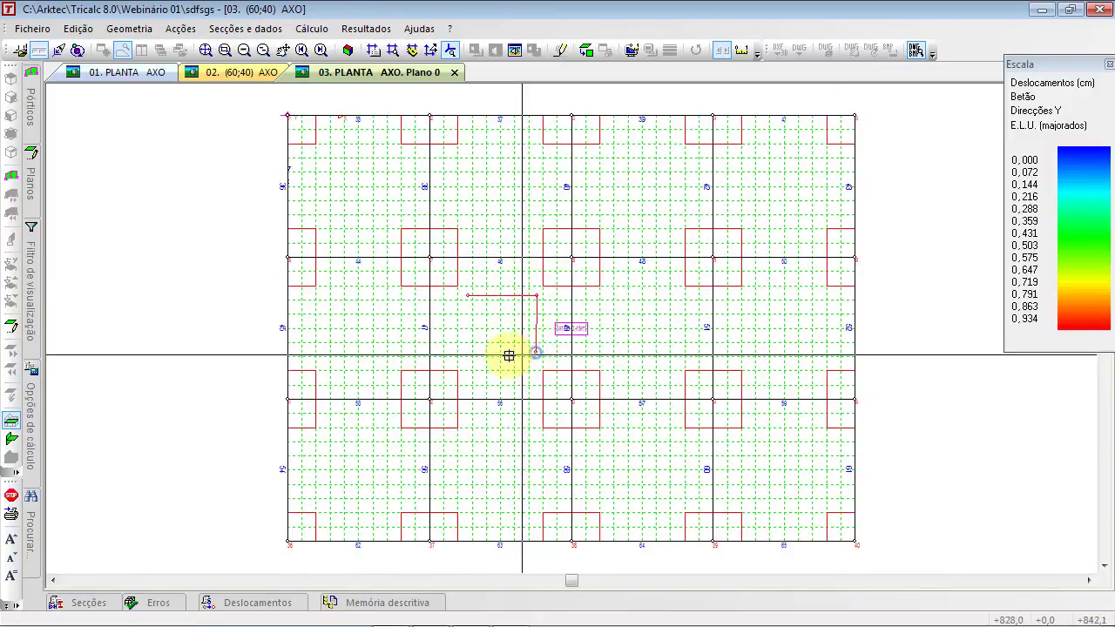
left_click(78, 29)
left_click(99, 45)
left_click(538, 349)
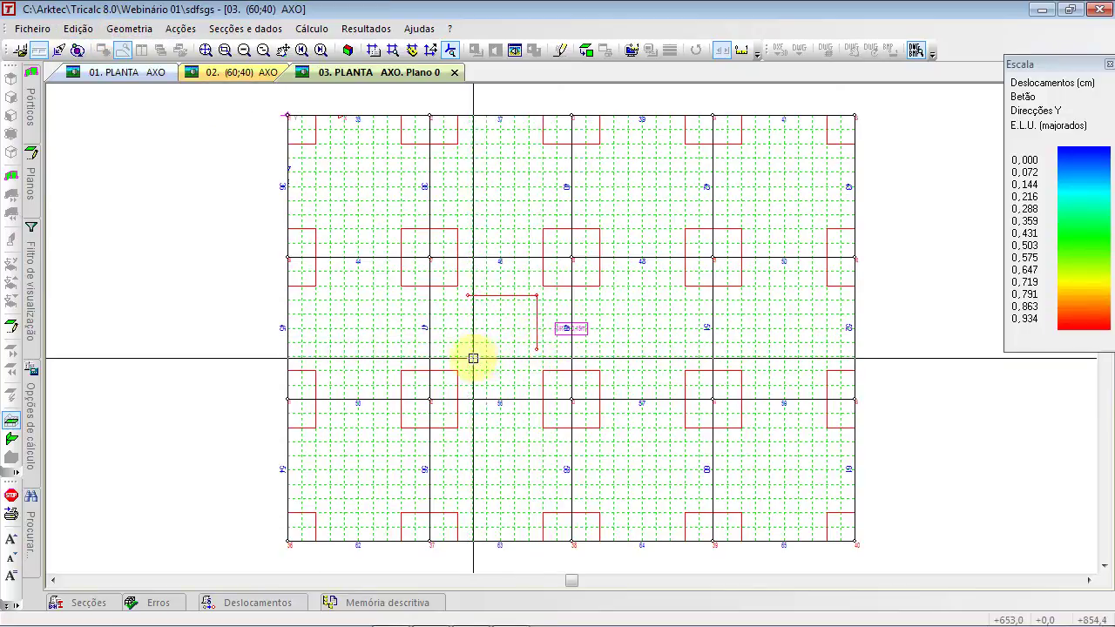
left_click(469, 350)
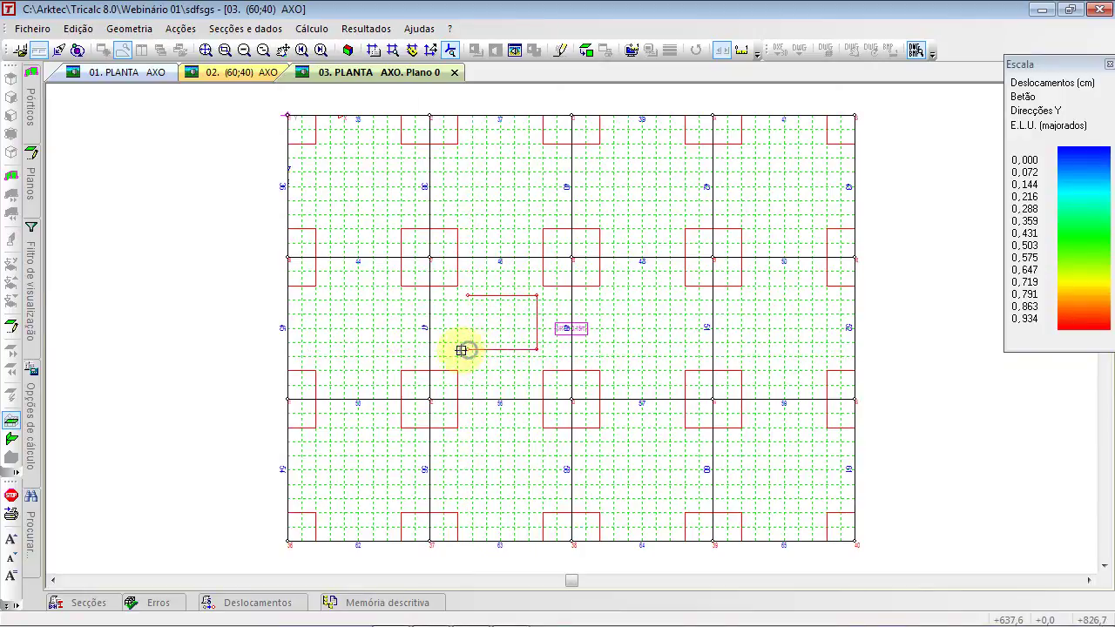
right_click(249, 266)
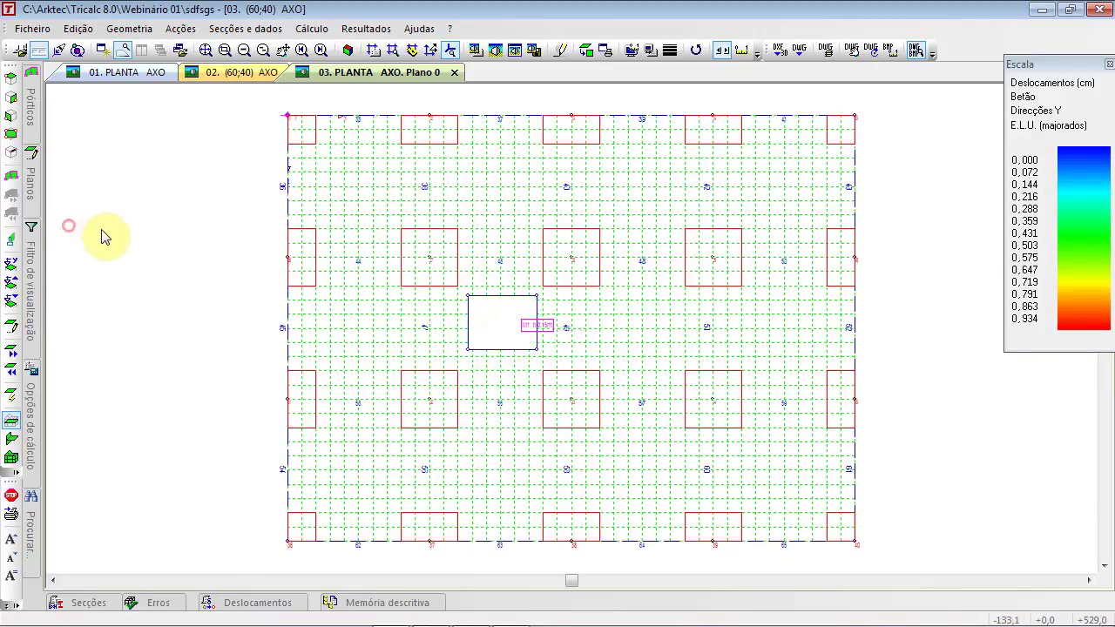
Copy all level 0 nodes once by 300 cm in Y, with bars, sections and sets copied and connecting bars created, but without slabs
left_click(348, 51)
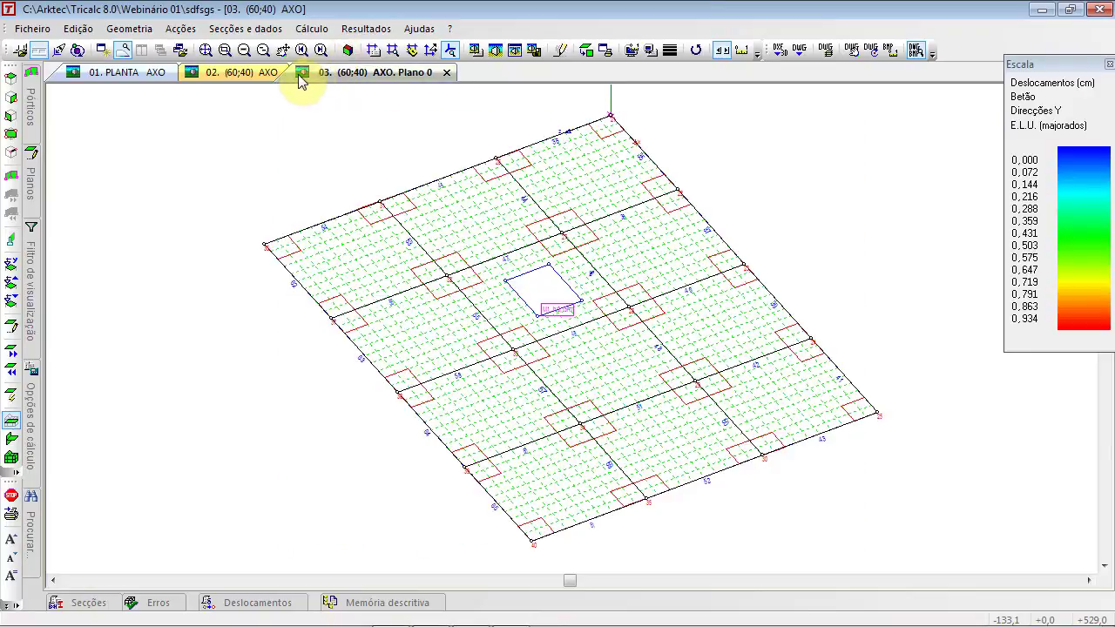
right_click(293, 137)
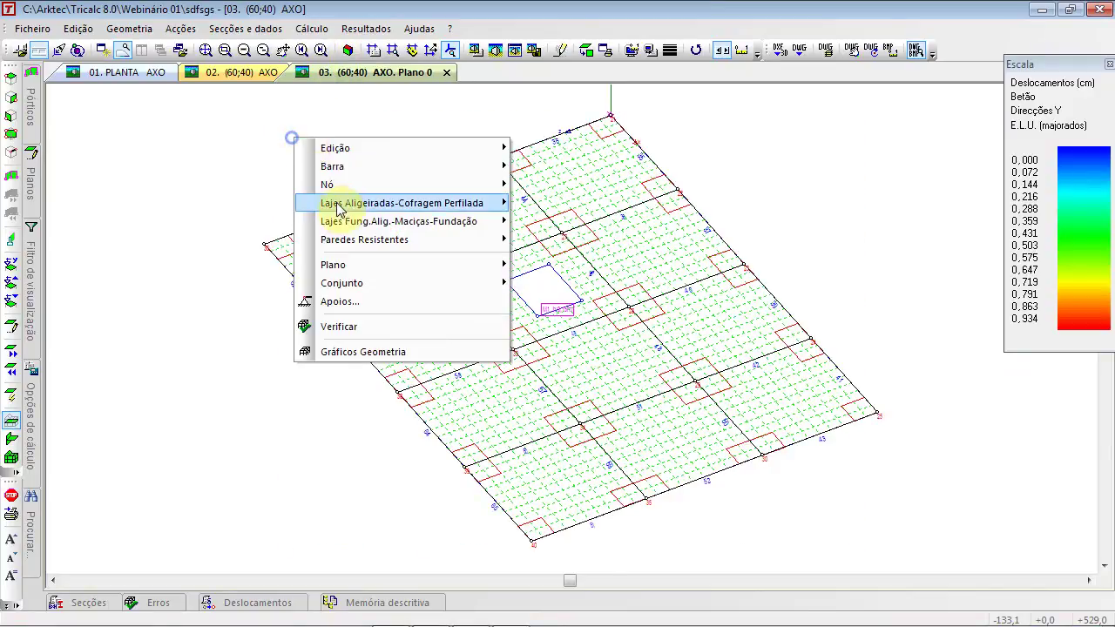
left_click(329, 184)
left_click(625, 277)
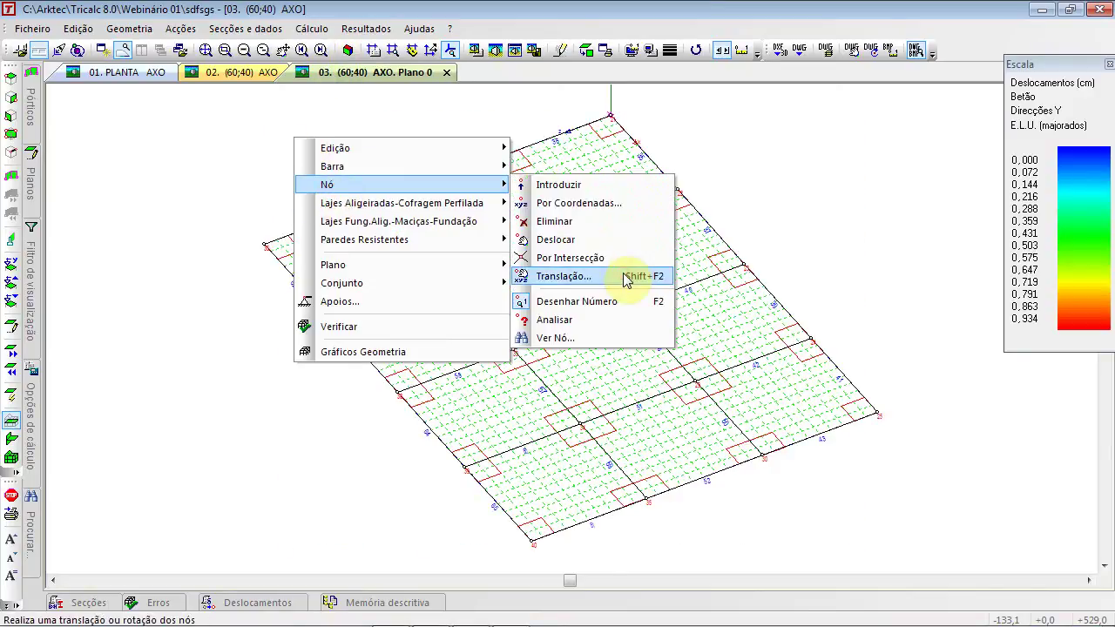
left_click(623, 275)
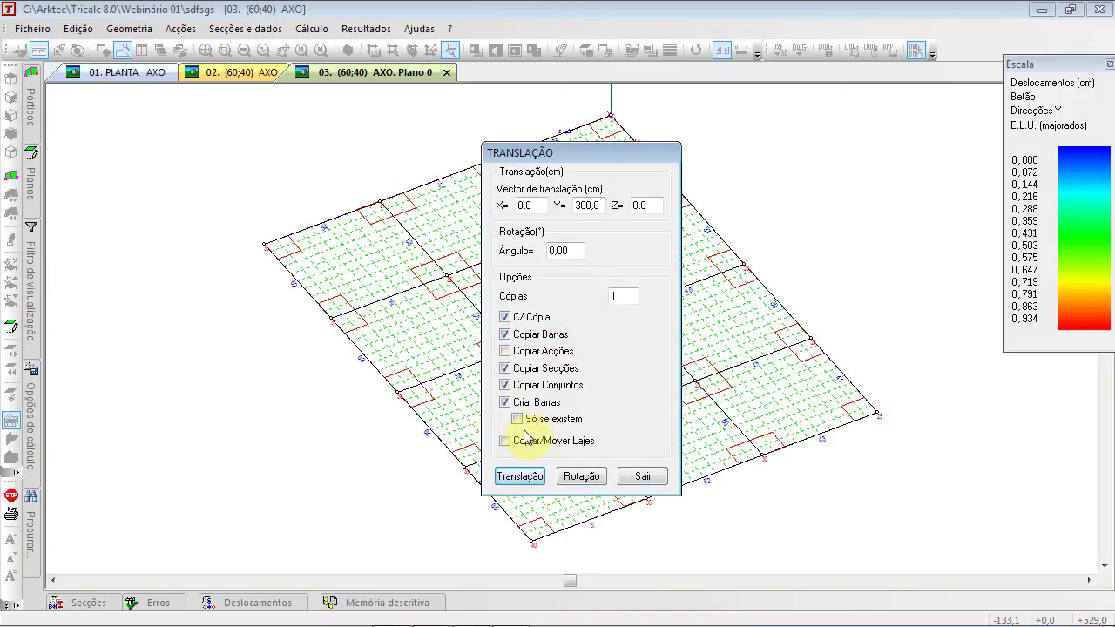
left_click(520, 476)
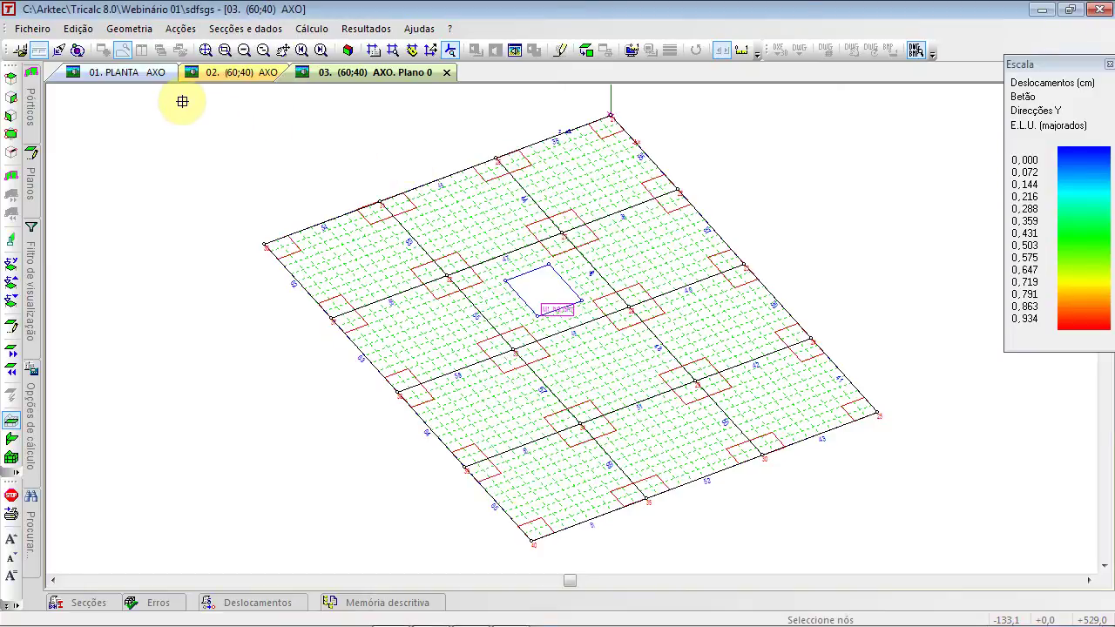
left_click_drag(182, 101, 924, 573)
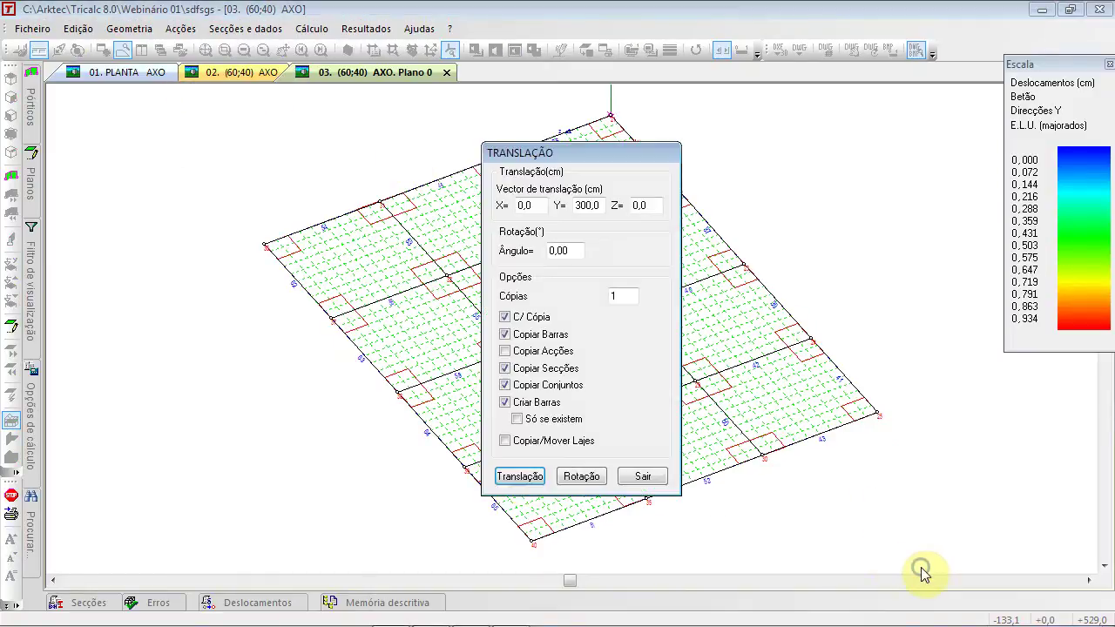
left_click(642, 475)
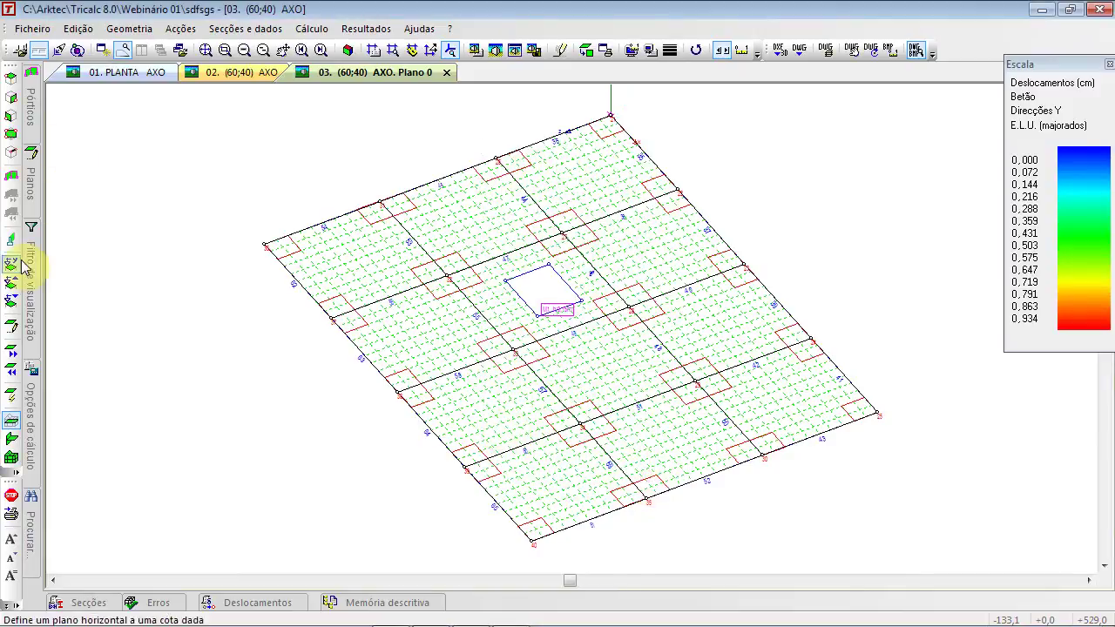
Bring the whole structure into view, activate the horizontal plane at 300 and show it in plan
mouse_move(32, 273)
left_click(104, 173)
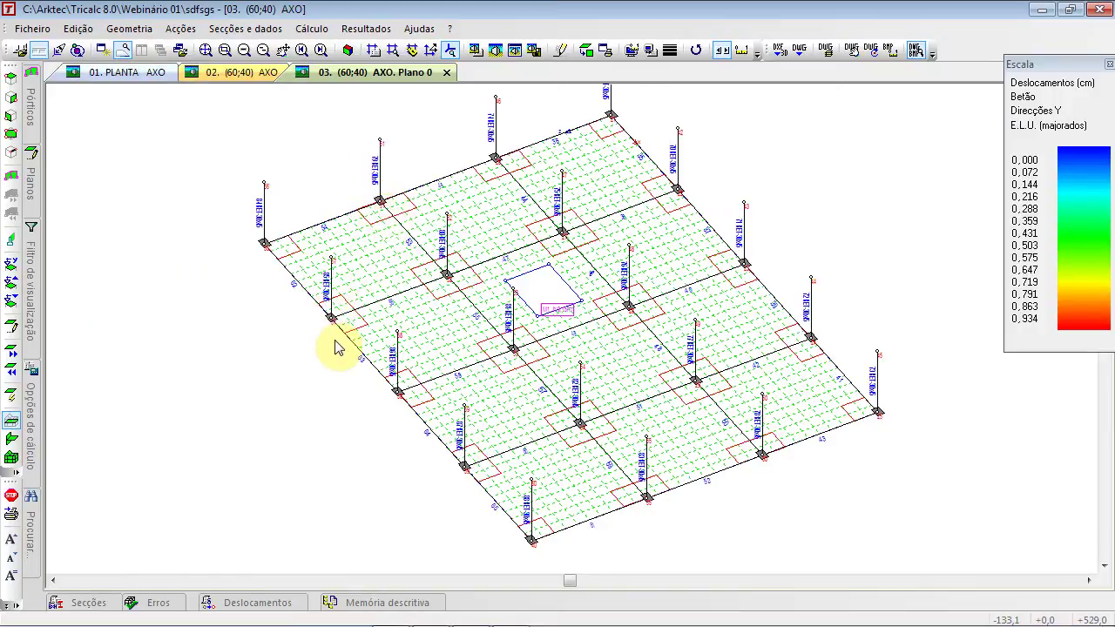
left_click(12, 456)
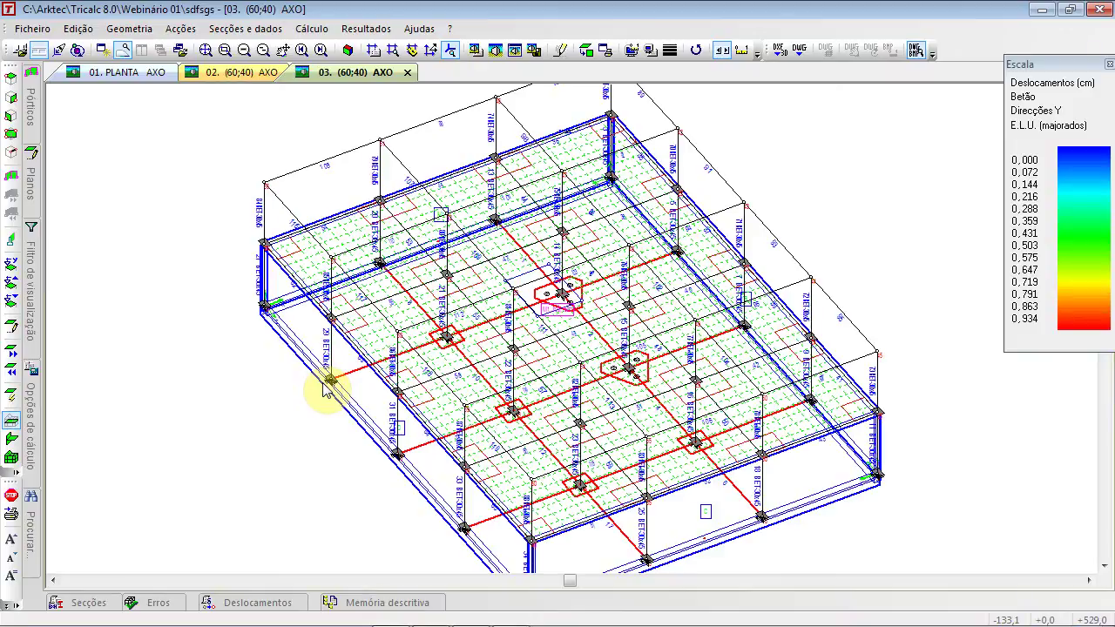
left_click(31, 183)
double_click(69, 140)
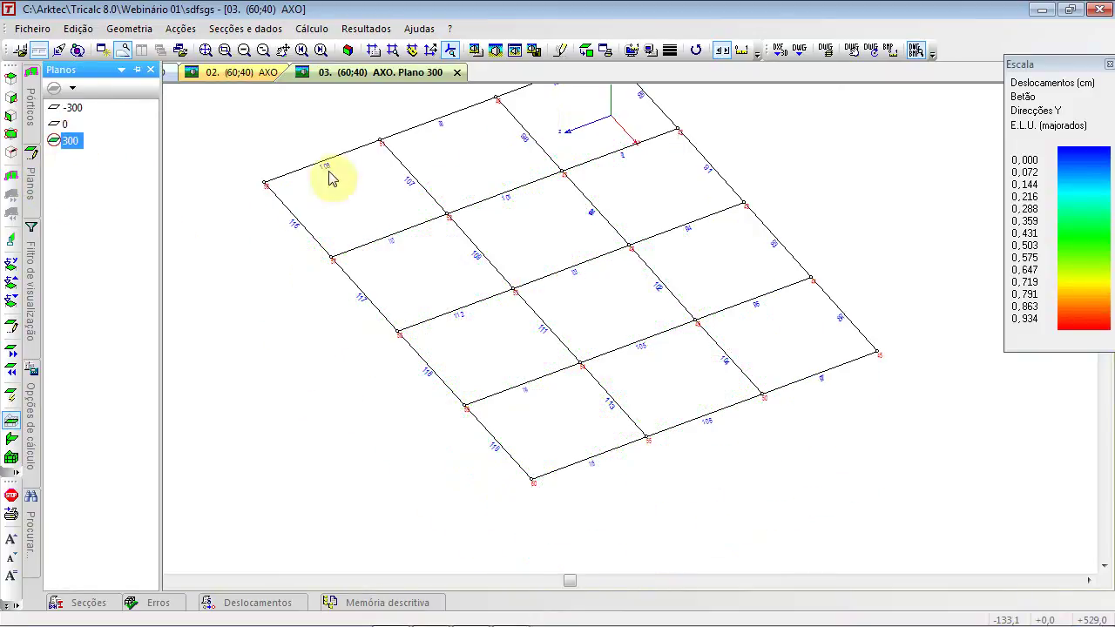
left_click(586, 49)
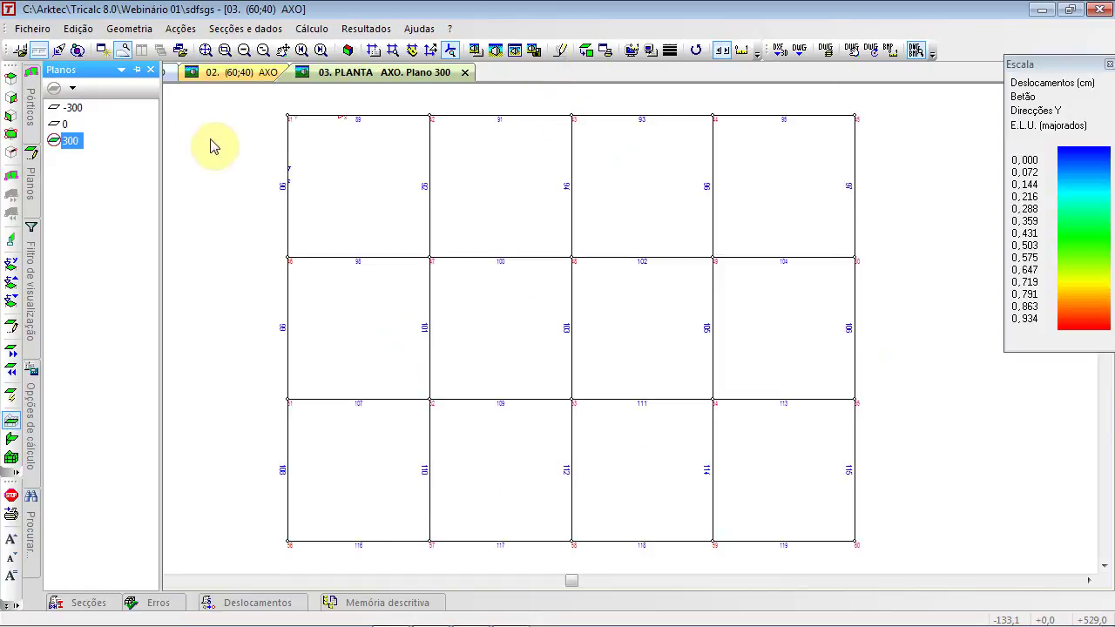
left_click_drag(259, 217, 251, 243)
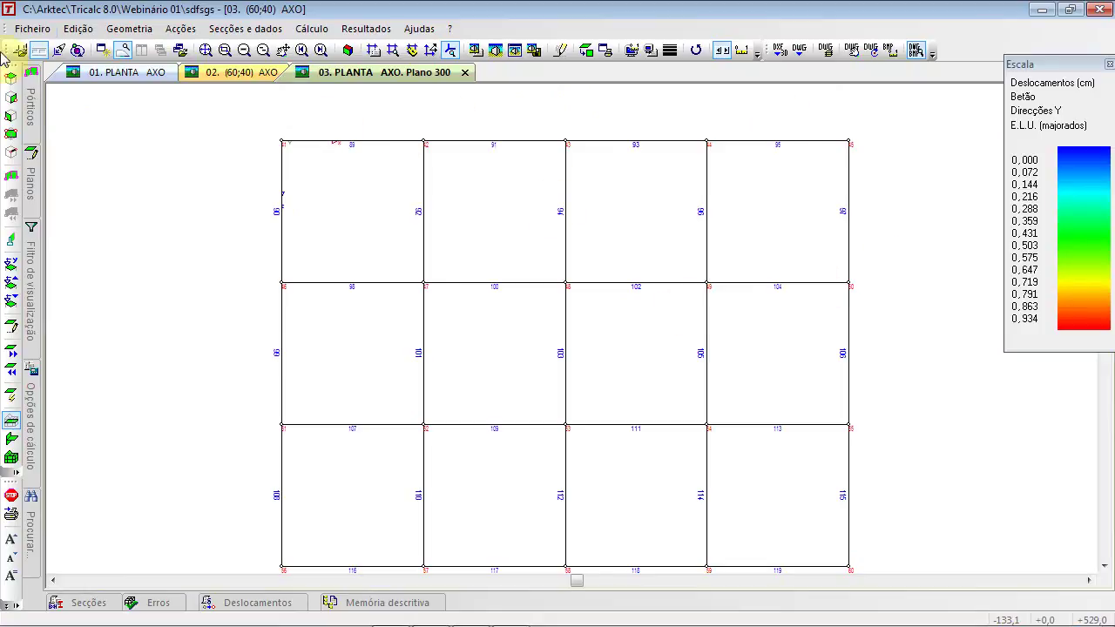
Add parallel bars 120 cm outside the outer edges of the upper-left and upper-right corner bays
left_click(129, 29)
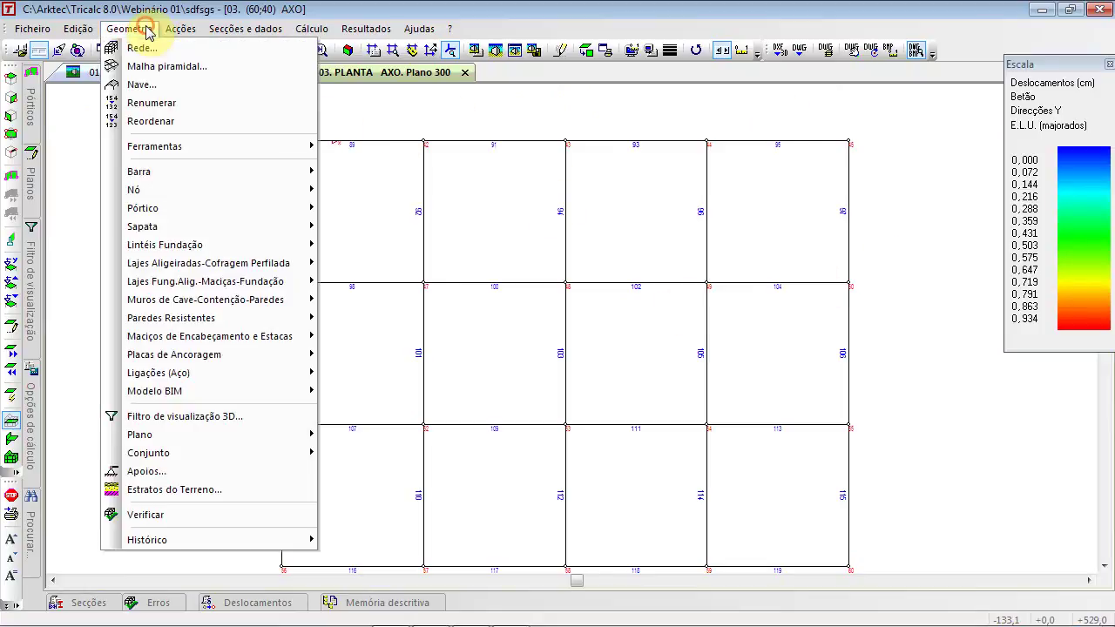
left_click(168, 176)
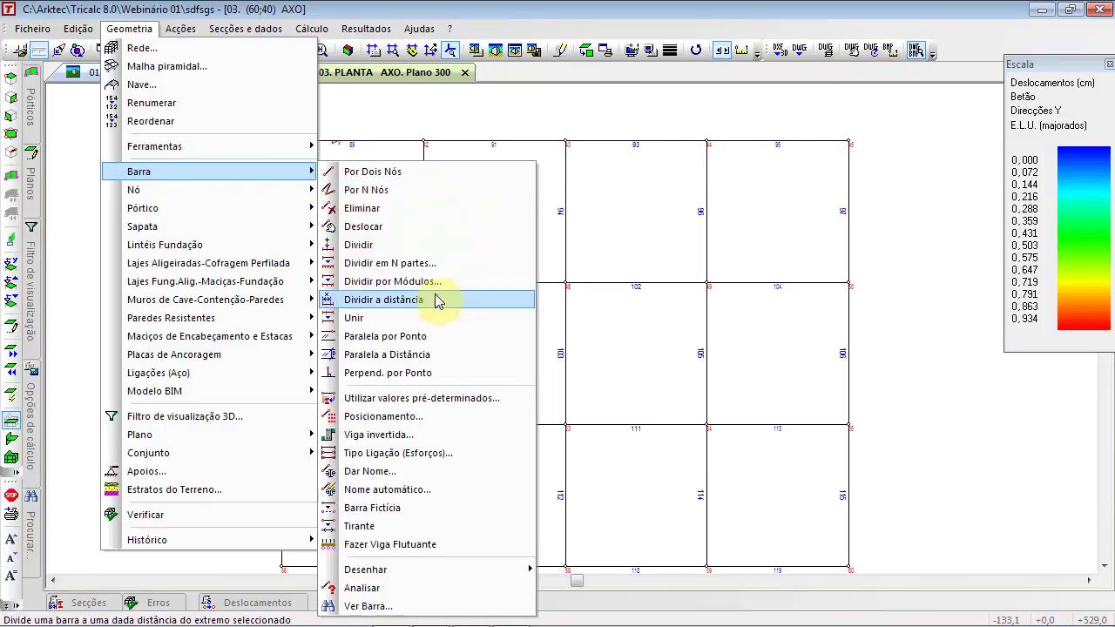
left_click(445, 357)
left_click_drag(493, 316, 380, 311)
type("120")
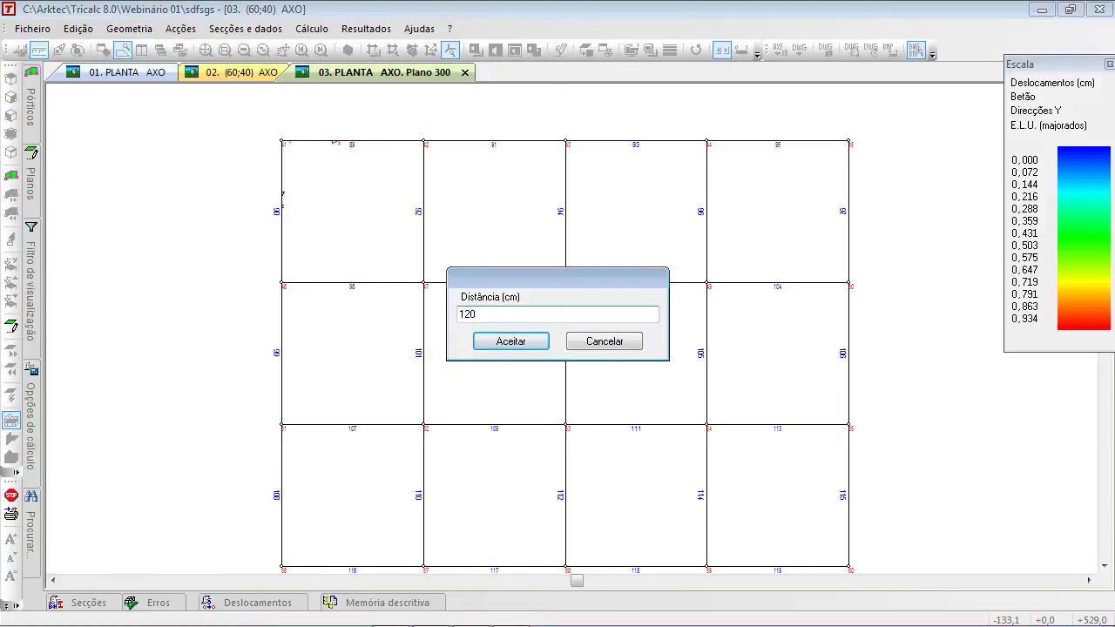
left_click(533, 344)
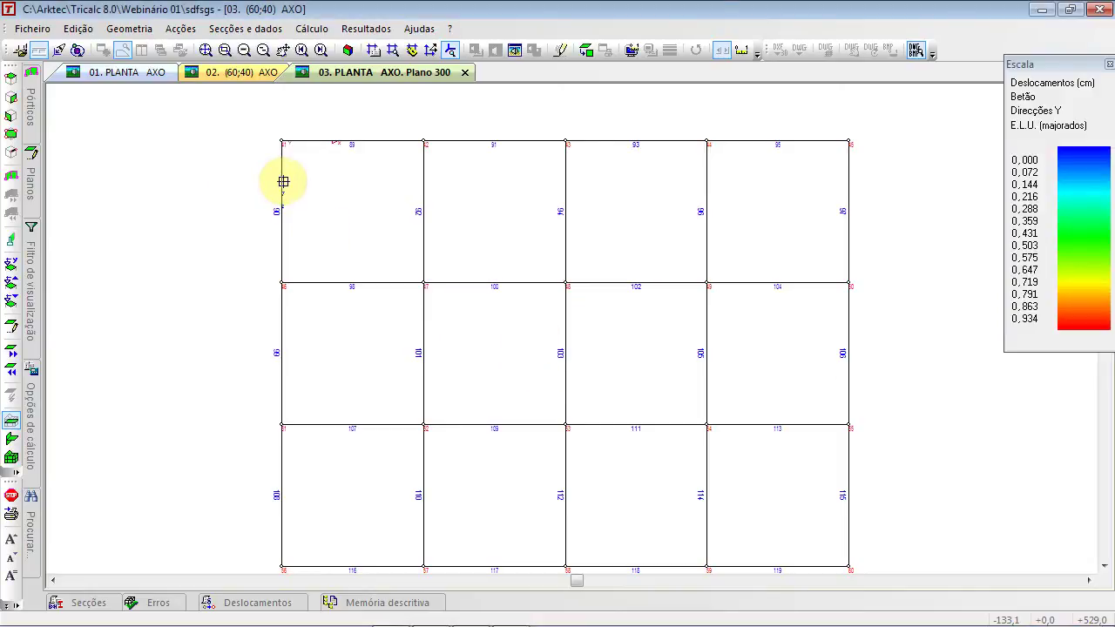
left_click(109, 212)
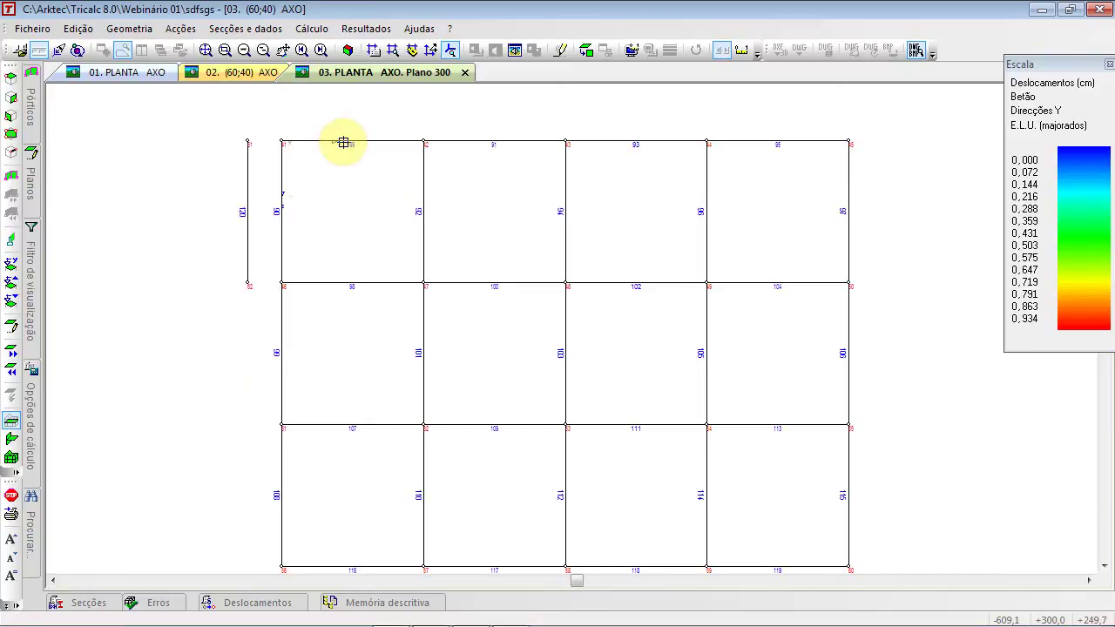
left_click(336, 111)
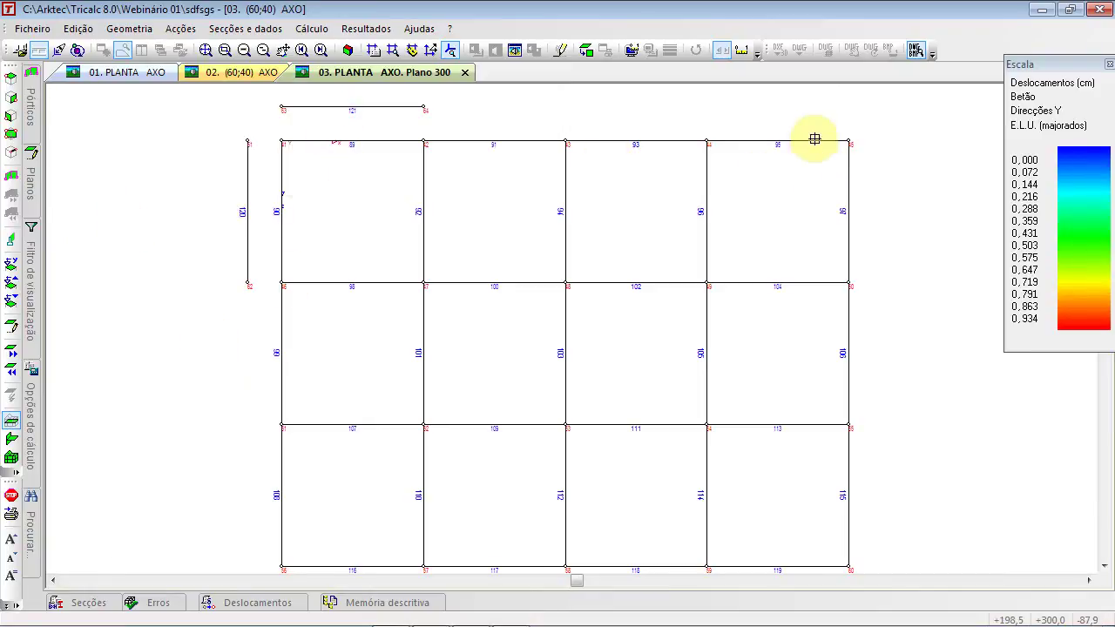
left_click(799, 102)
left_click(888, 183)
left_click(157, 269)
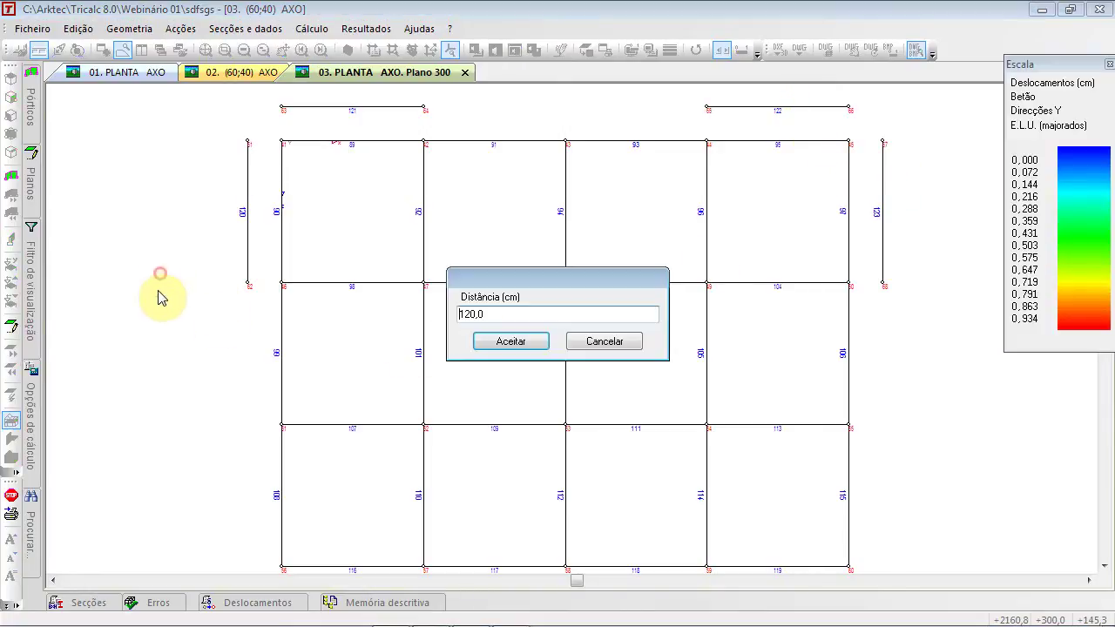
left_click(626, 341)
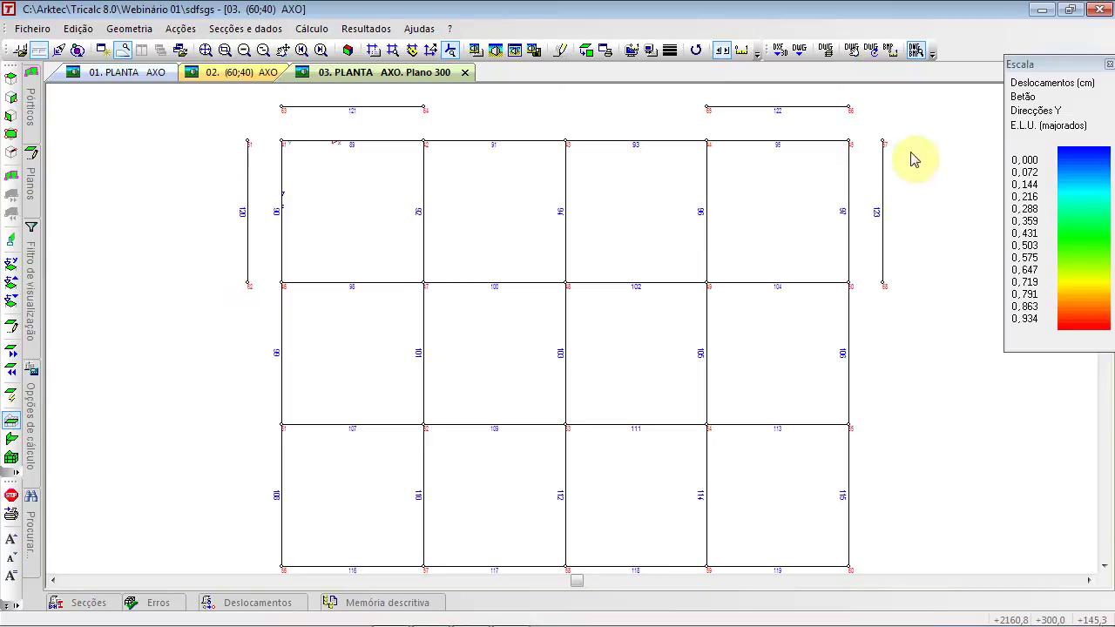
Join the upper-left offset bars at their intersection and connect their inner ends to the beam grid using nodes by intersection
left_click(128, 33)
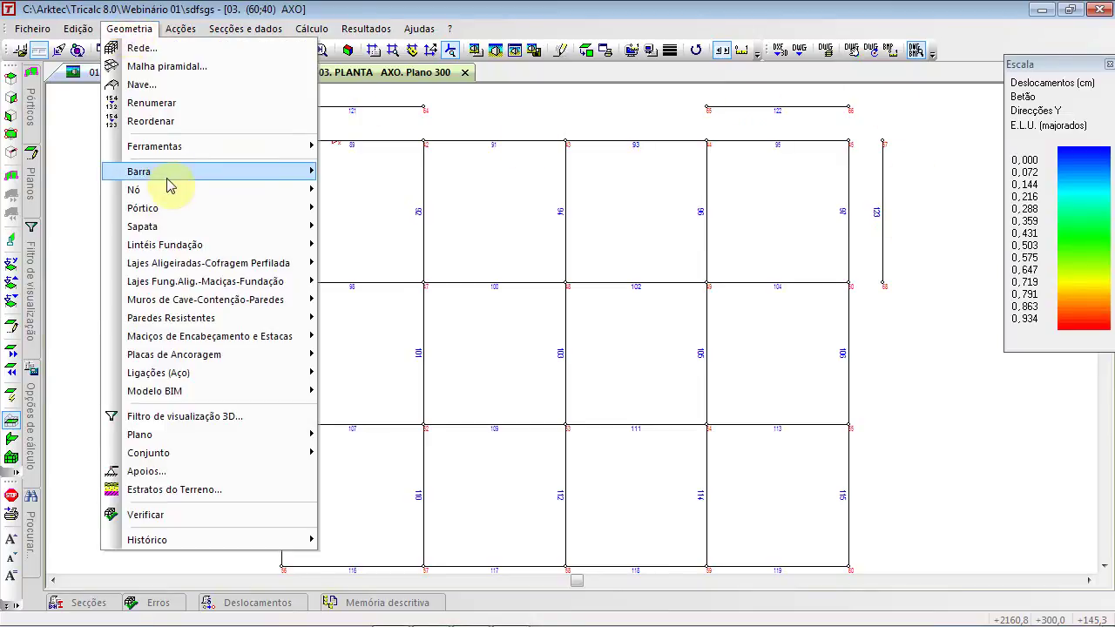
mouse_move(281, 190)
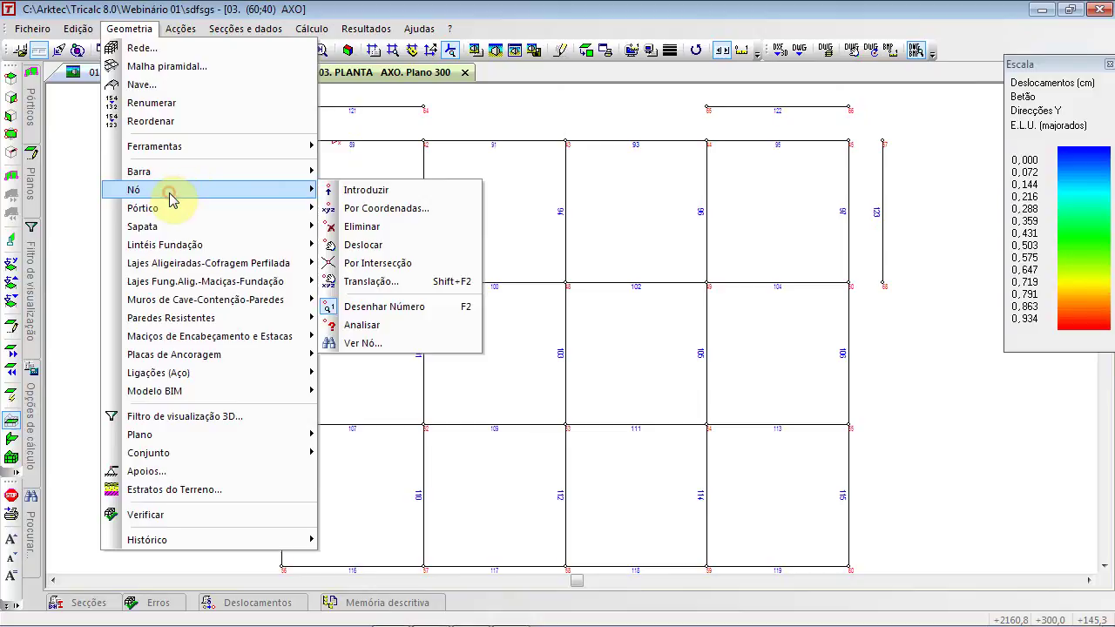
left_click(412, 264)
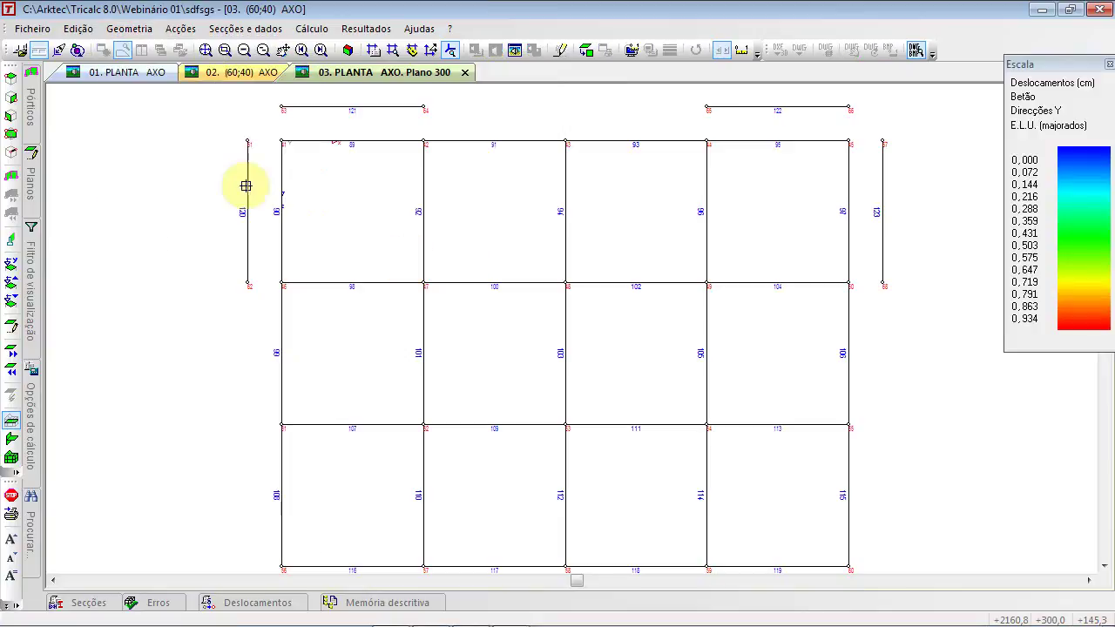
left_click(348, 106)
left_click(387, 104)
left_click(343, 283)
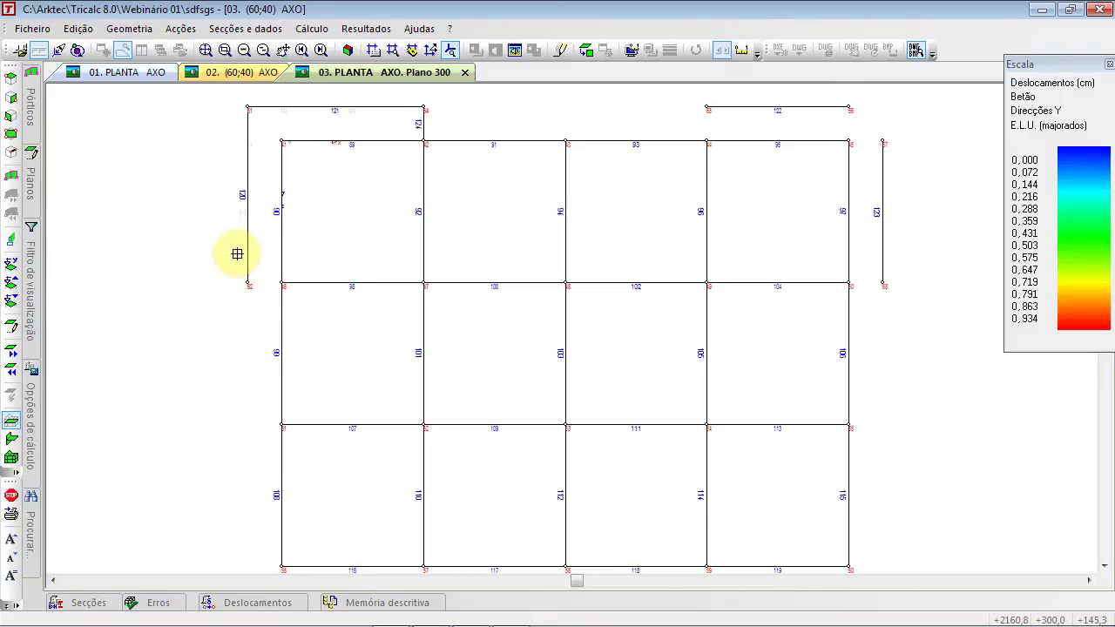
left_click(246, 254)
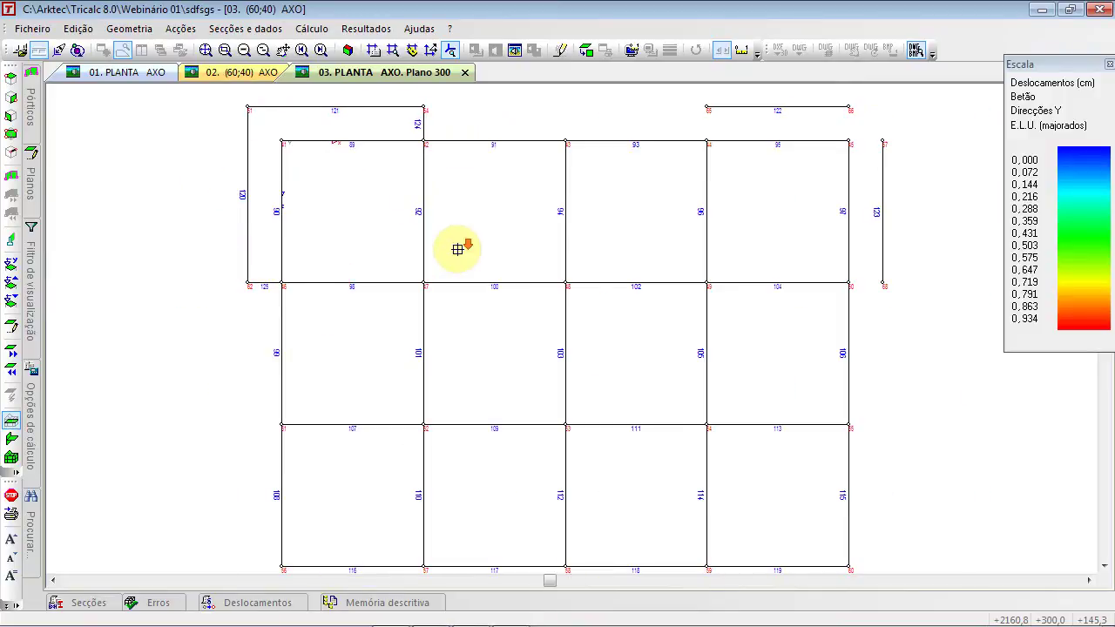
Close the upper-right overhang by intersecting its offset bars with each other and with the adjoining grid bars
left_click(706, 168)
left_click(724, 111)
left_click(880, 212)
left_click(812, 104)
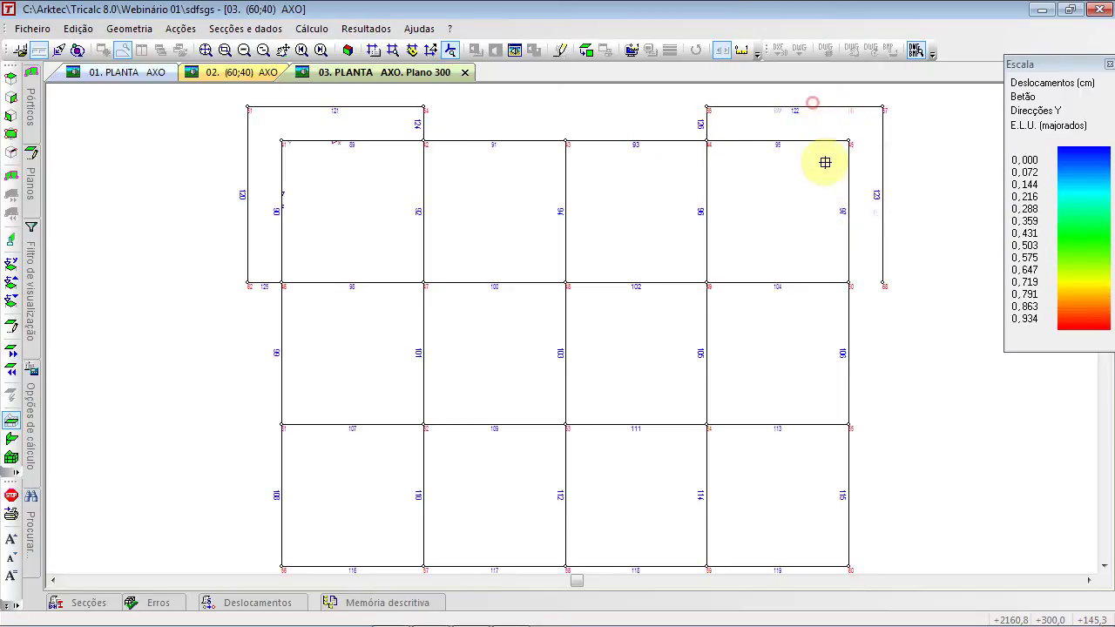
left_click(883, 271)
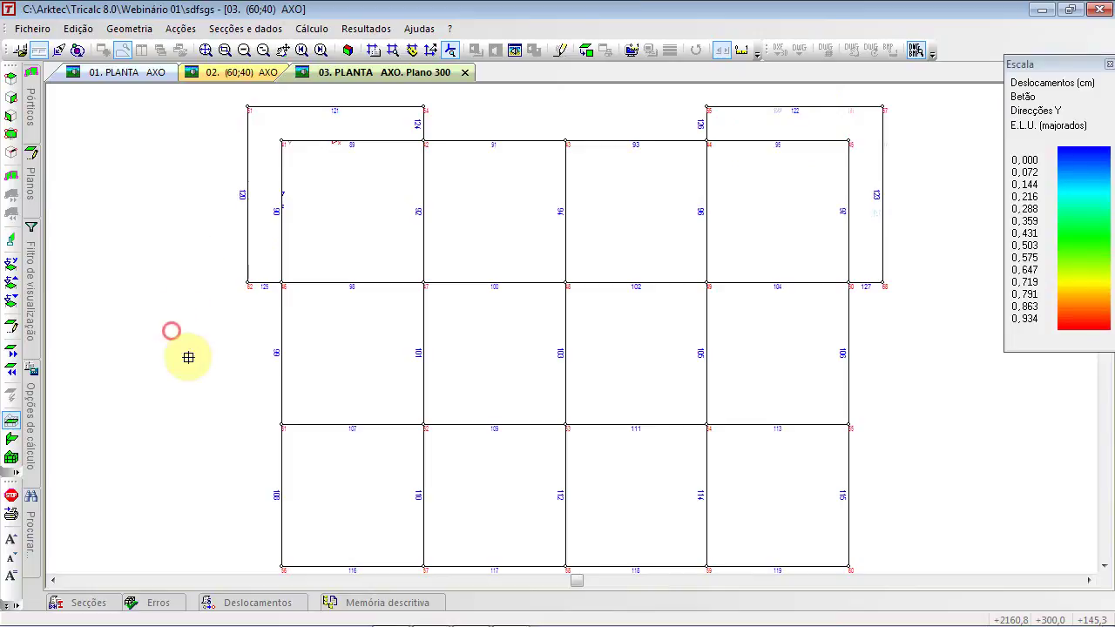
Divide the lower-left bay's left bar 100 cm from node 51 and its lower bar 100 cm from node 57
scroll(361, 441, "up", 1)
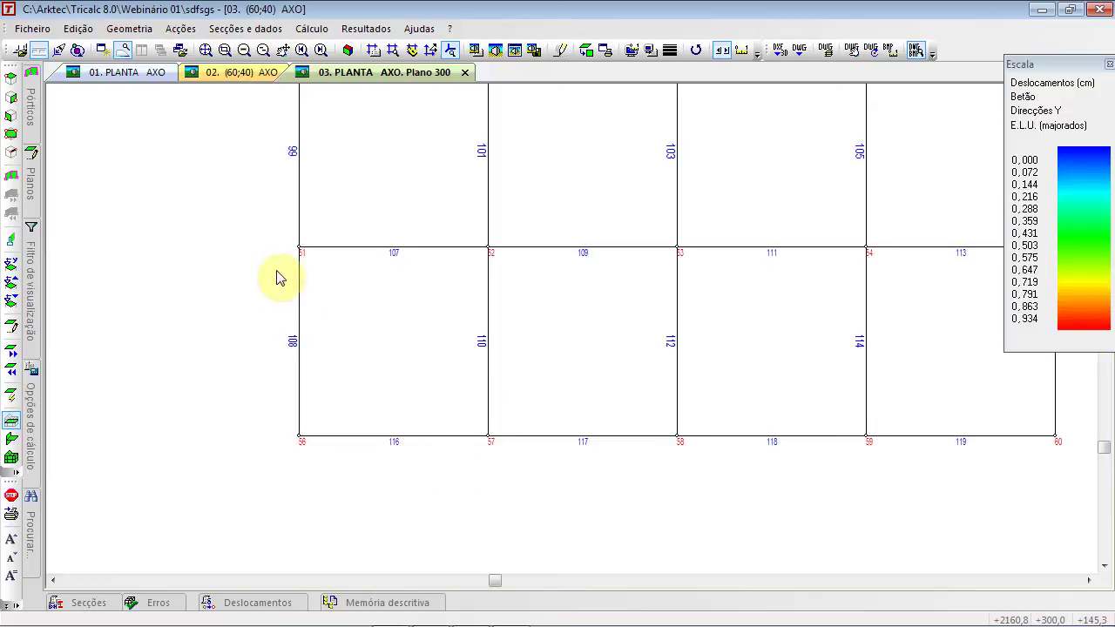
left_click(128, 28)
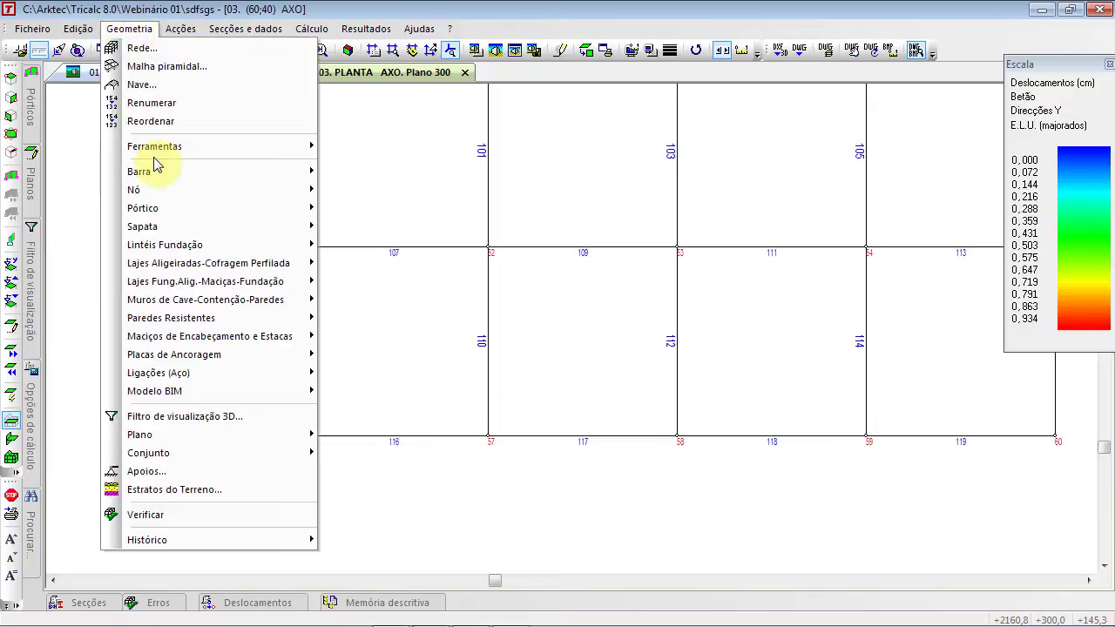
mouse_move(160, 174)
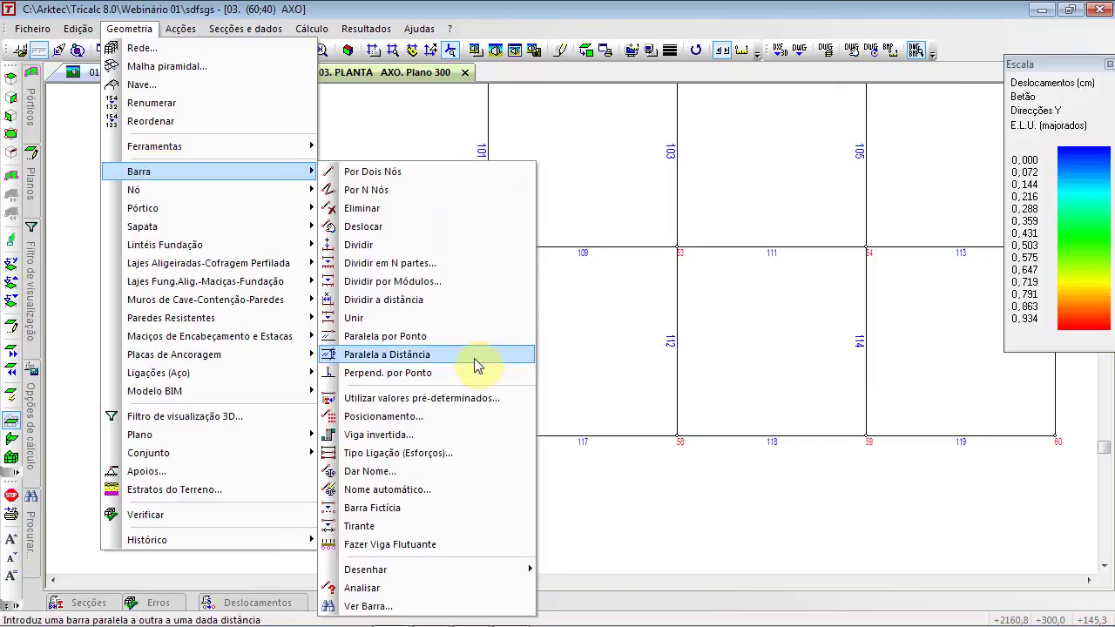
left_click(450, 302)
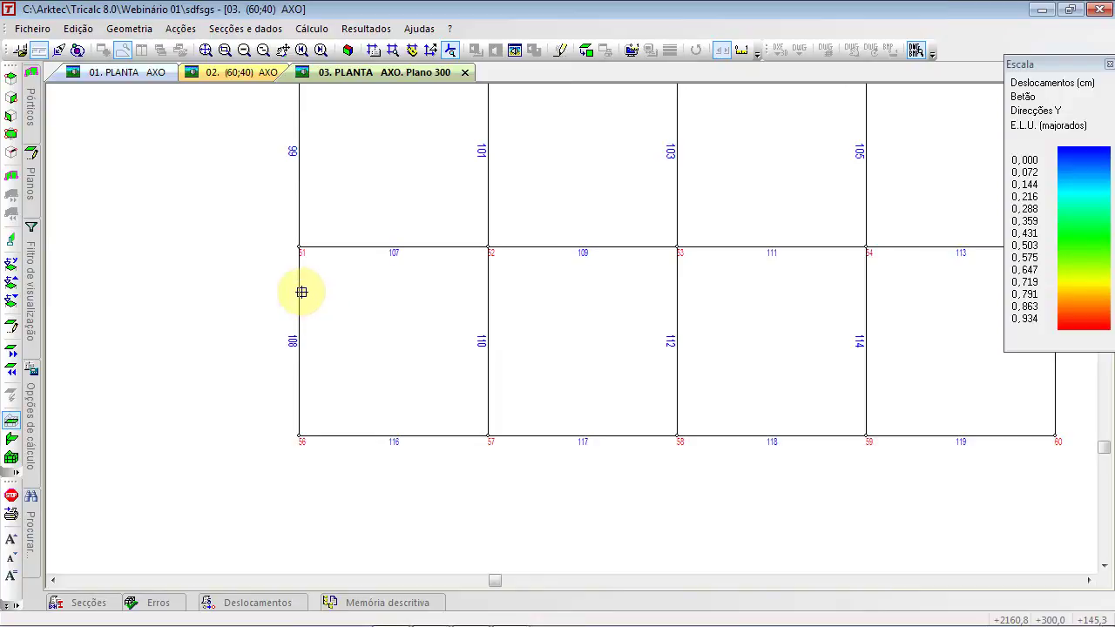
left_click(302, 292)
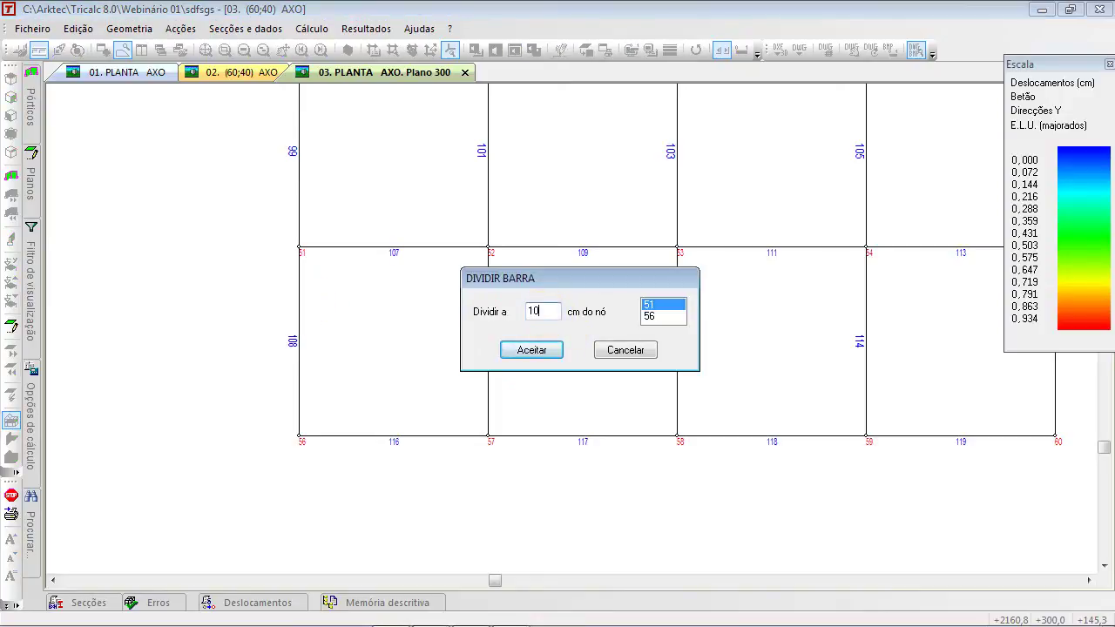
left_click(514, 353)
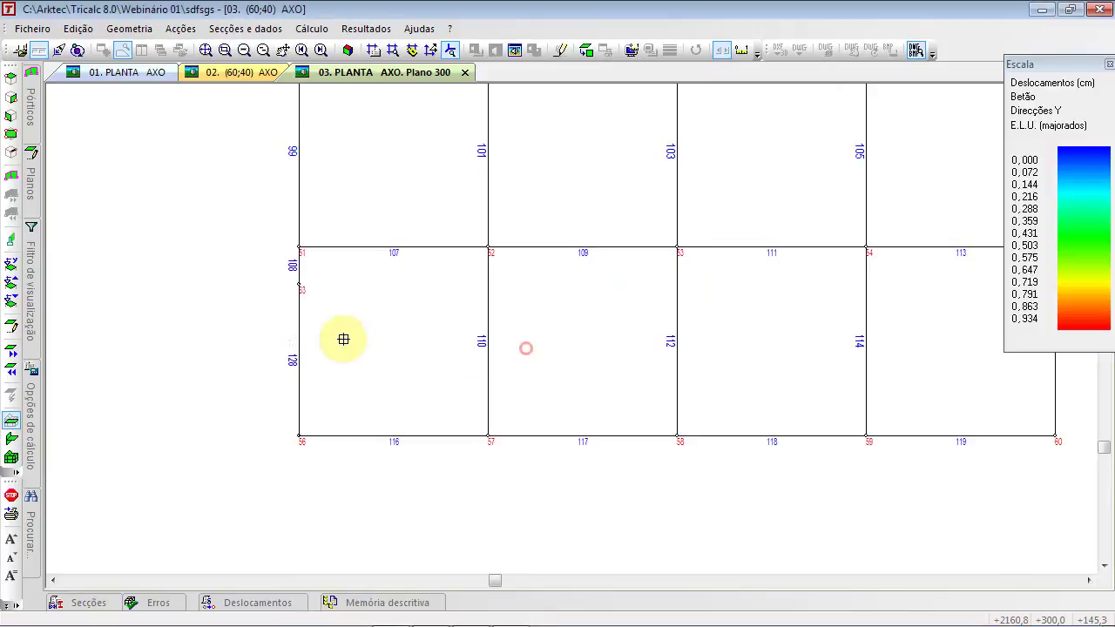
left_click(408, 436)
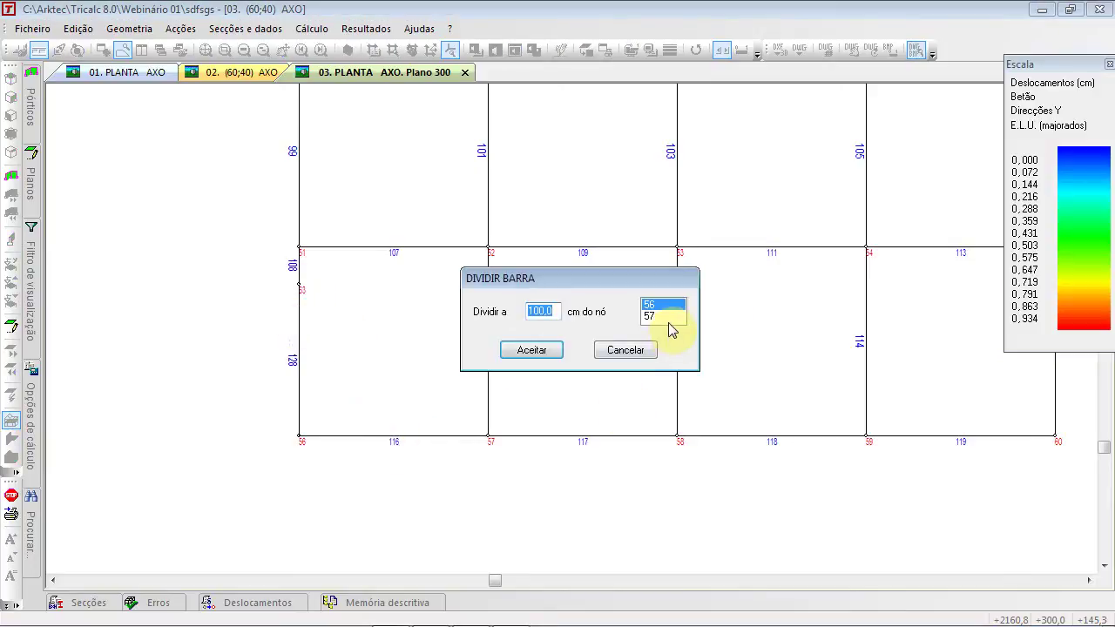
left_click(531, 351)
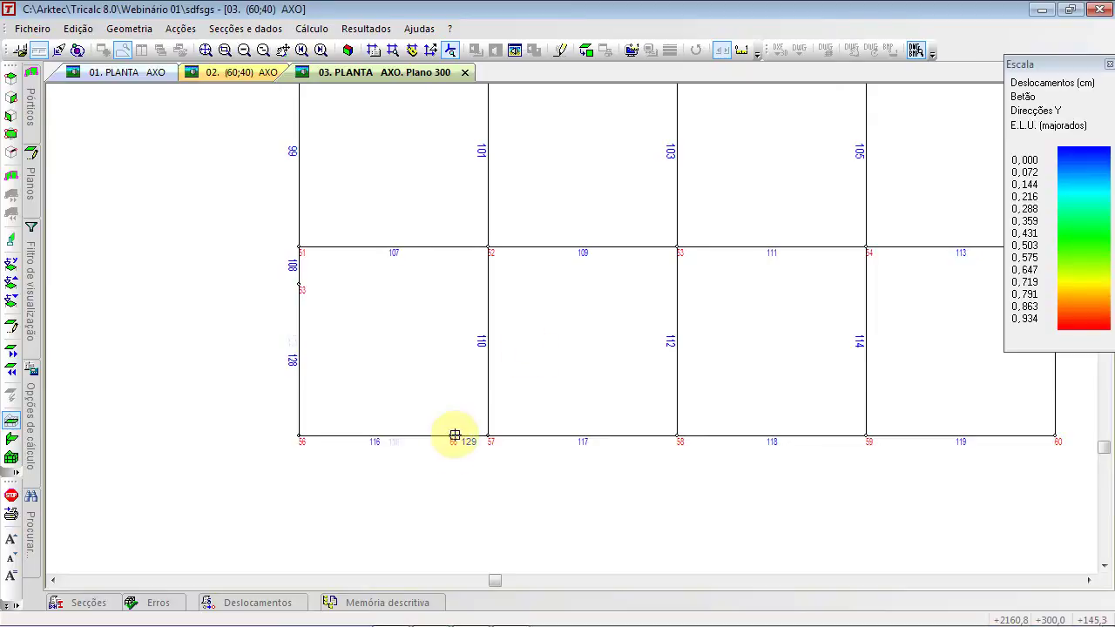
Add parallel bars 120 cm outside the lower-left bay's divided left and lower bars
right_click(192, 182)
mouse_move(236, 209)
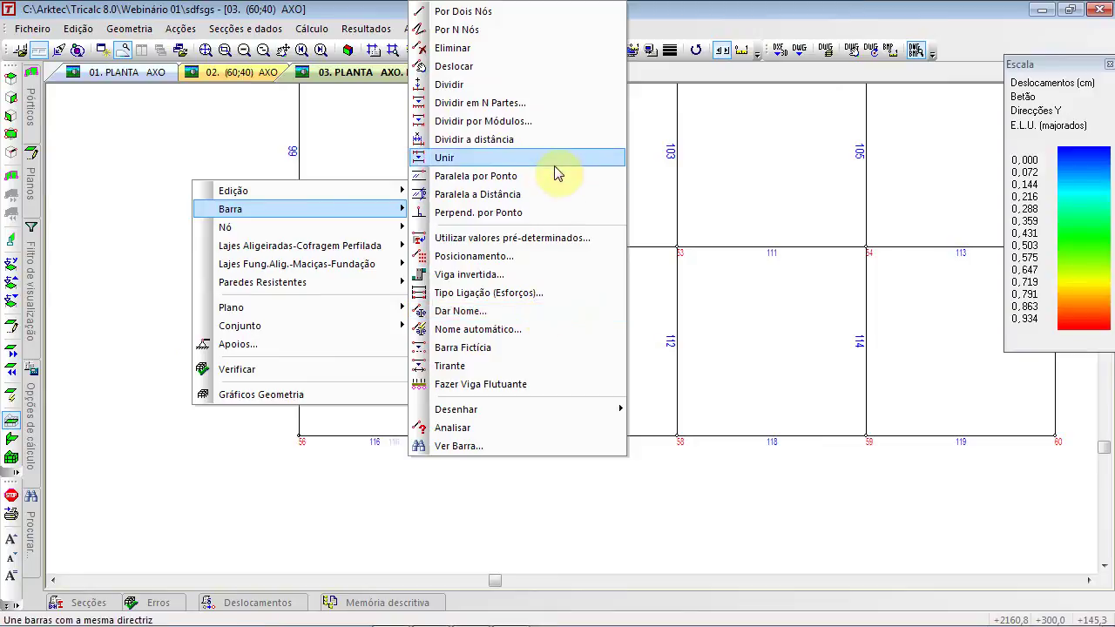
left_click(556, 196)
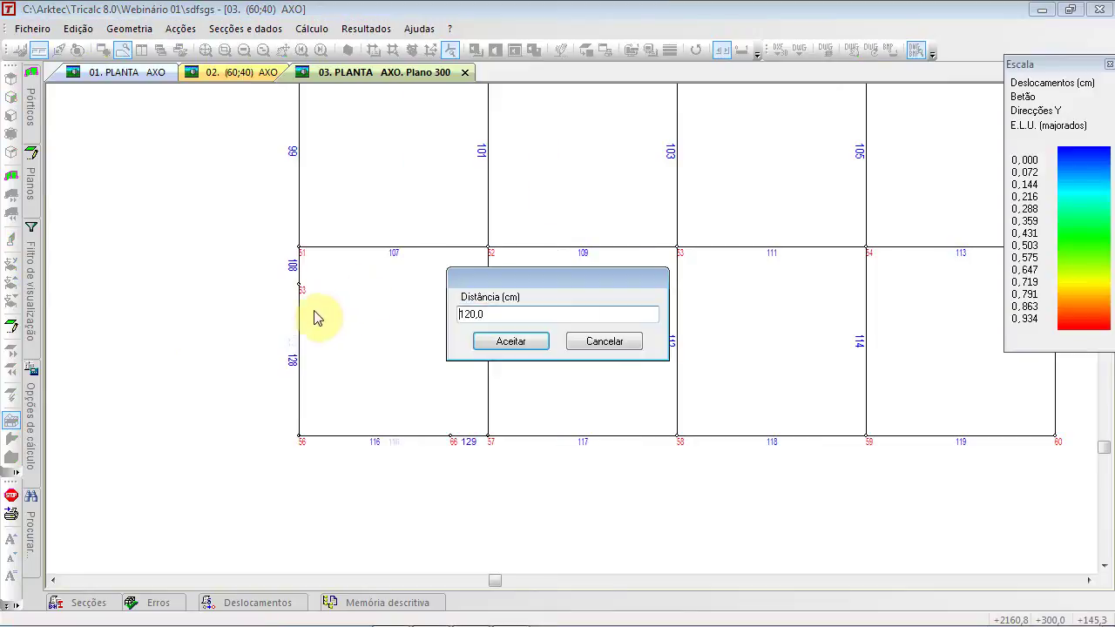
left_click(510, 341)
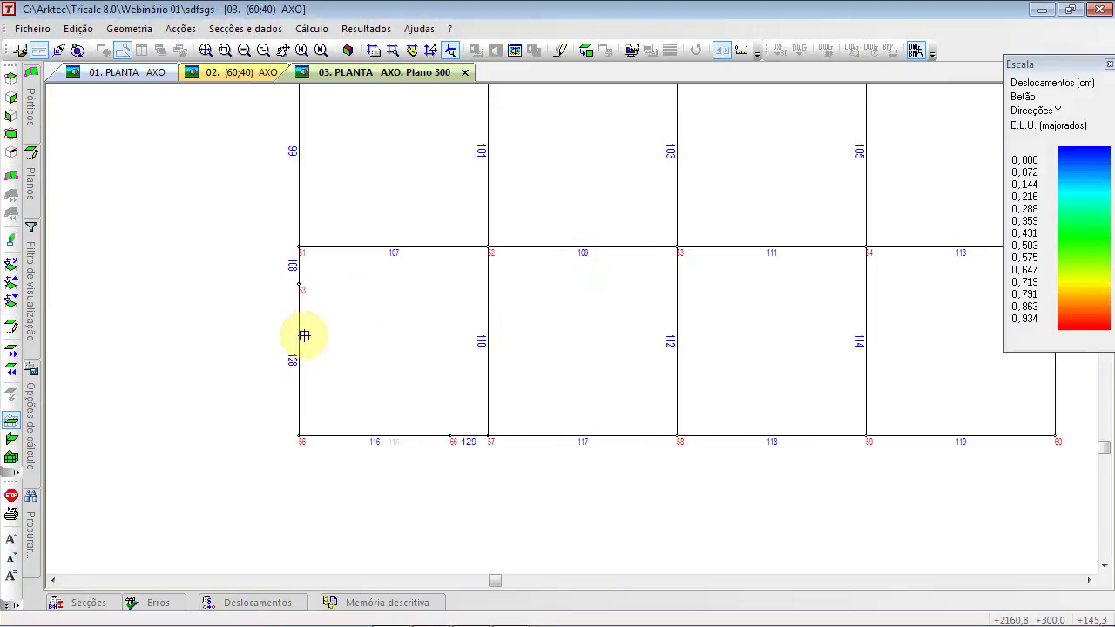
left_click(299, 335)
left_click(214, 328)
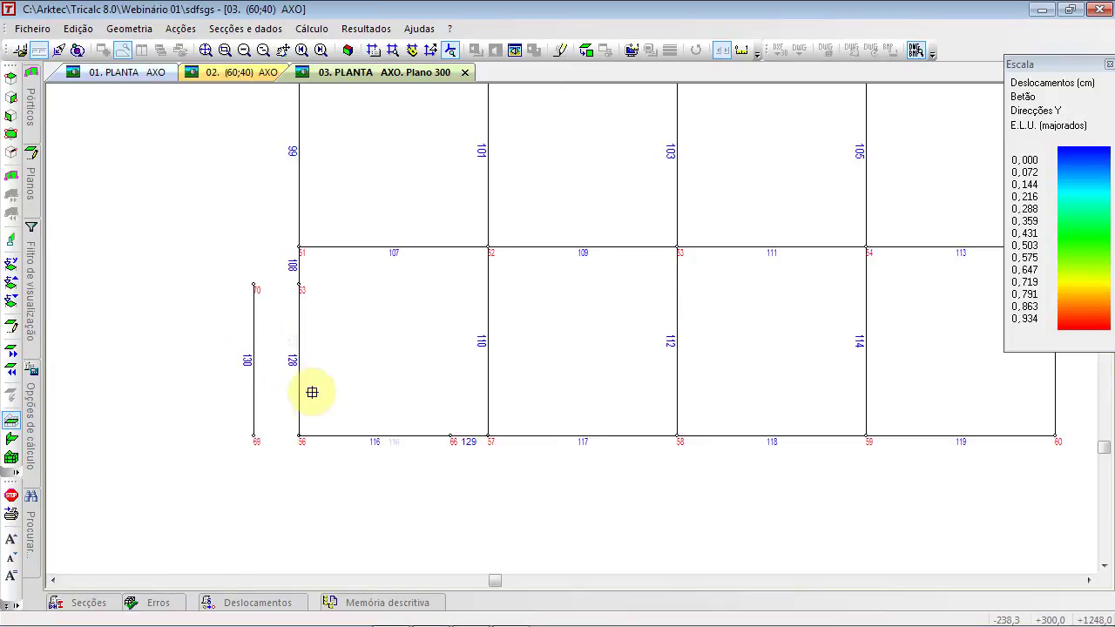
left_click(342, 439)
left_click(346, 480)
right_click(139, 312)
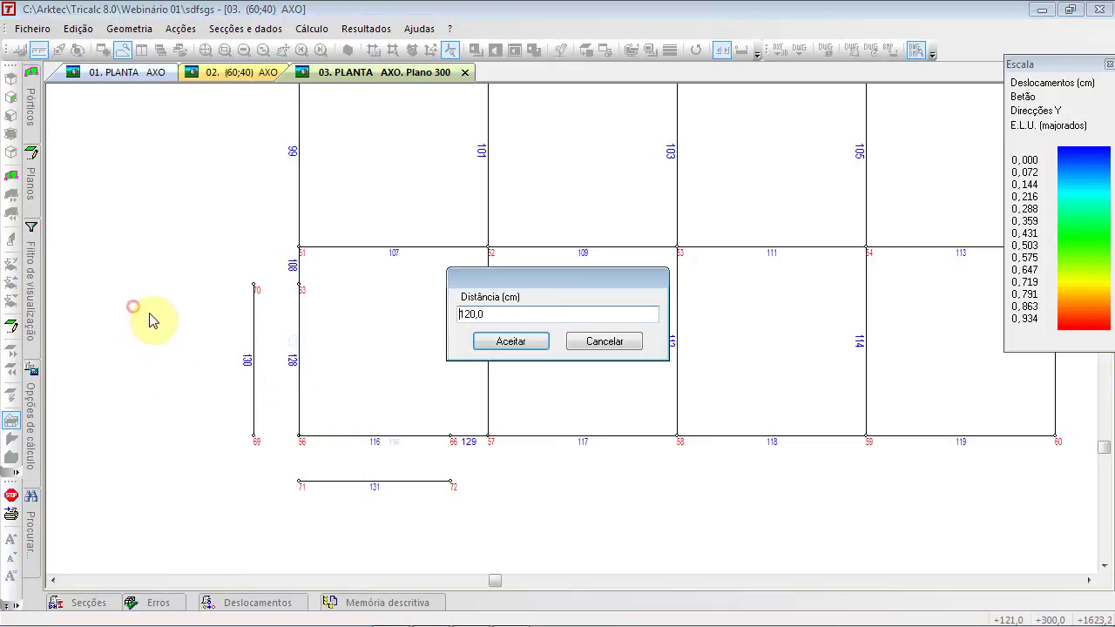
left_click(588, 341)
Try to join the lower-left offset bars and extend the vertical one to the grid by intersection, and undo it
right_click(229, 168)
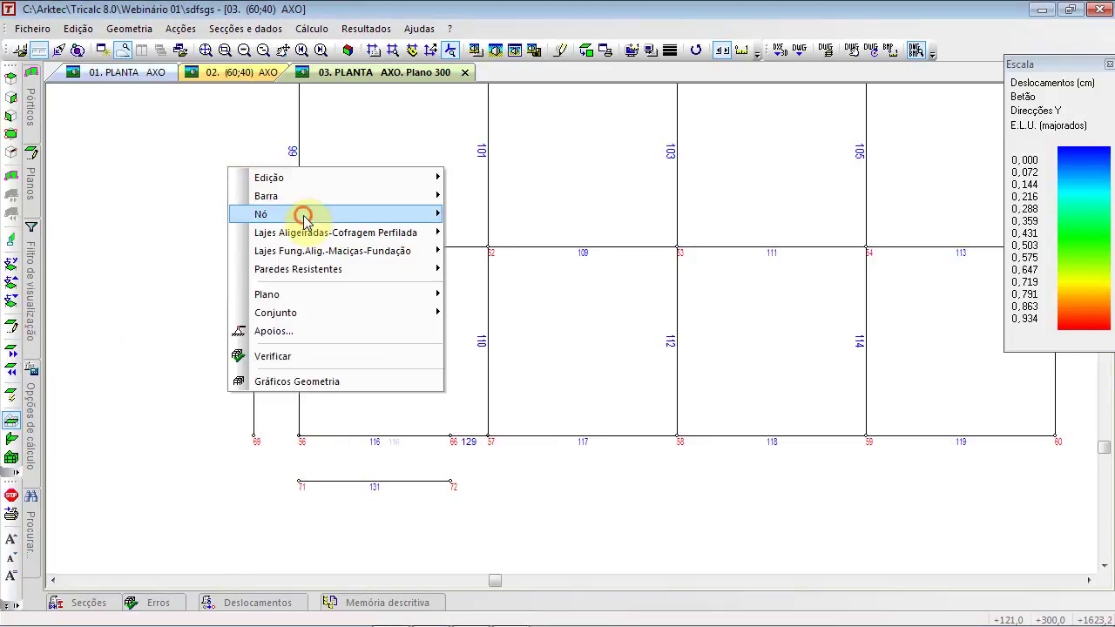
mouse_move(304, 215)
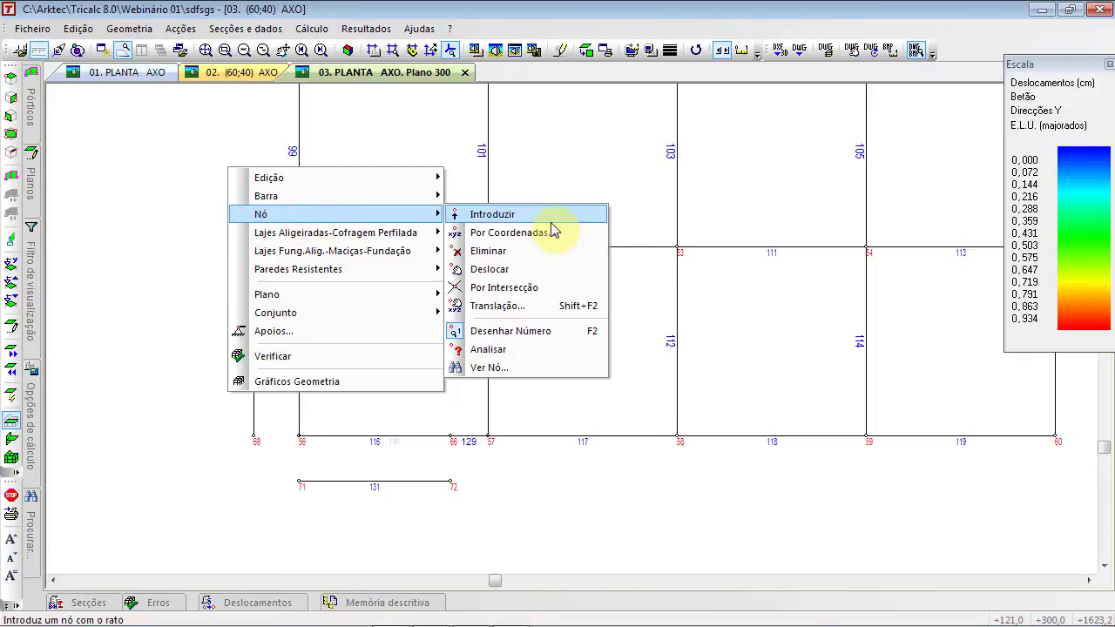
left_click(542, 287)
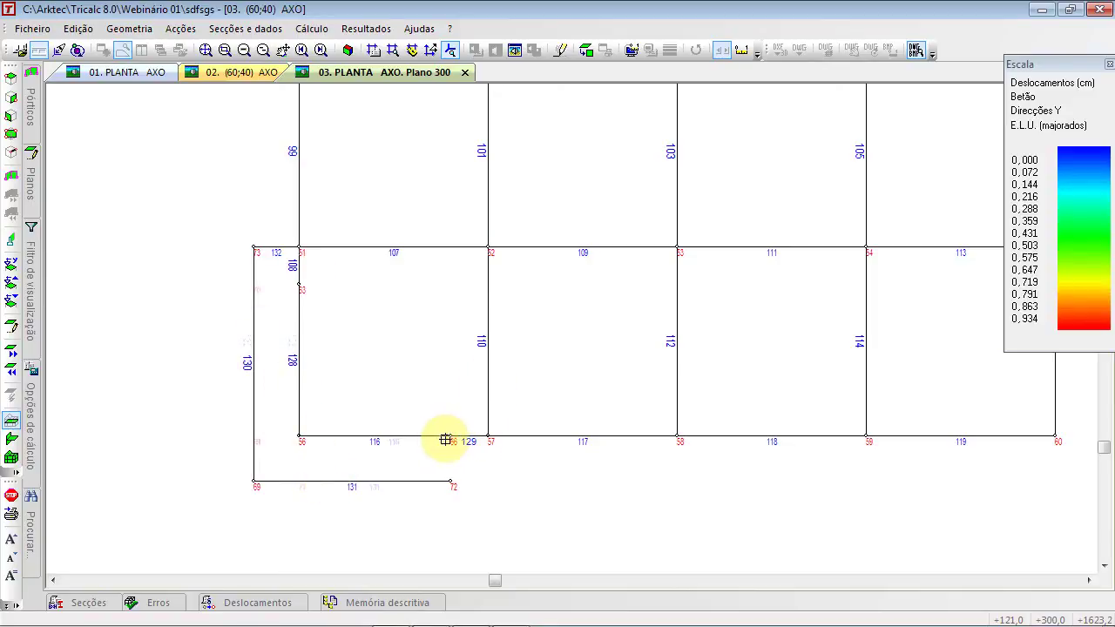
left_click(78, 29)
left_click(94, 48)
left_click(78, 29)
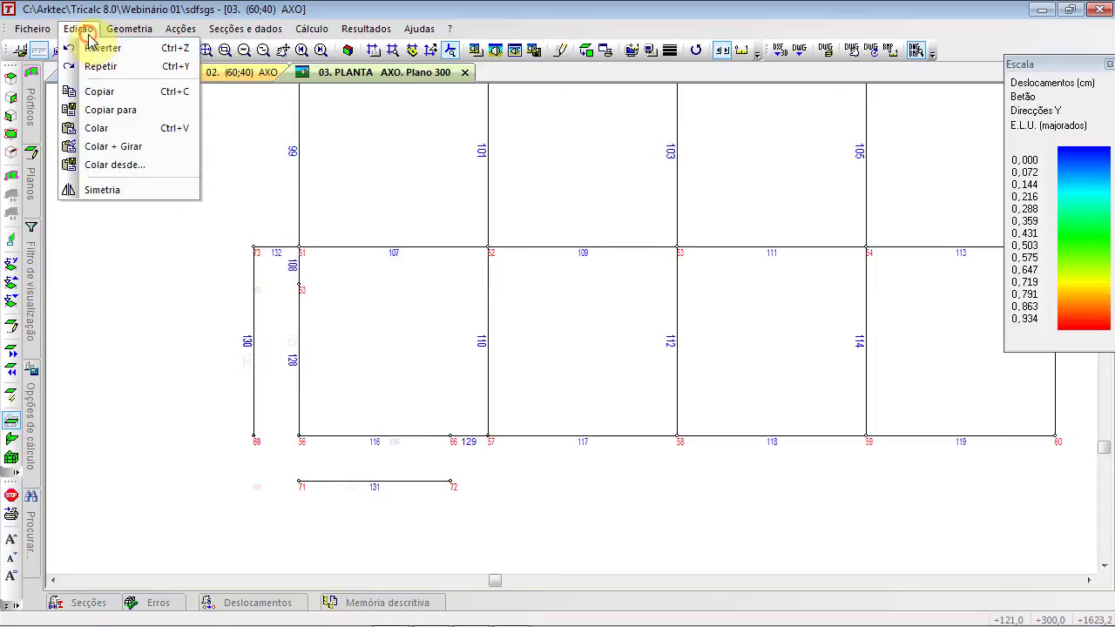
left_click(94, 48)
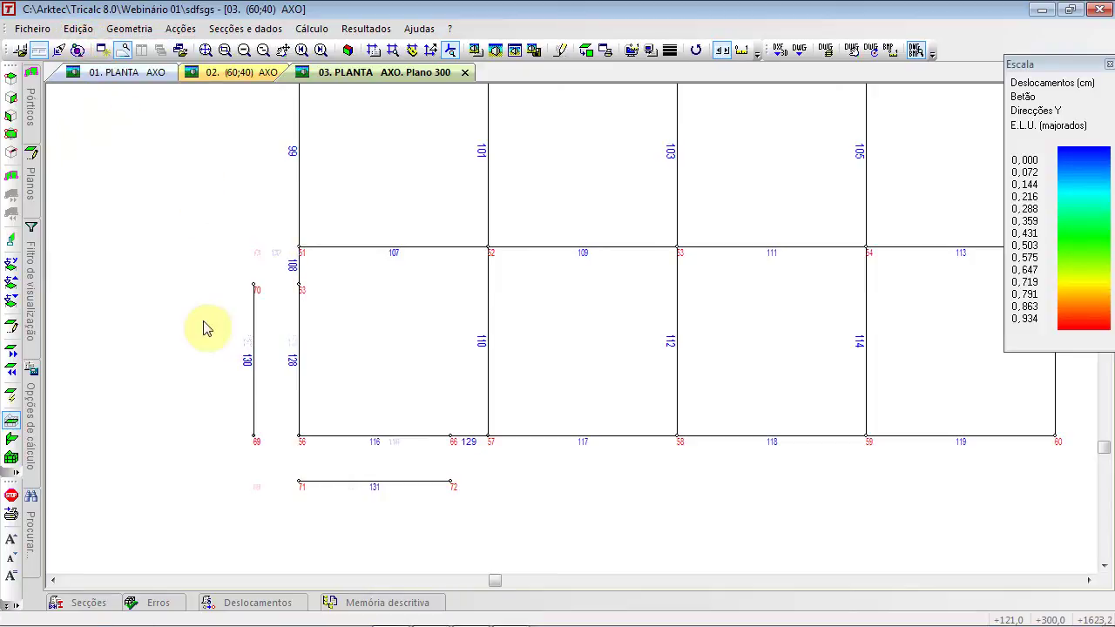
Join the two lower-left offset bars at their outer corner using a node by intersection
right_click(132, 209)
left_click(183, 241)
mouse_move(189, 252)
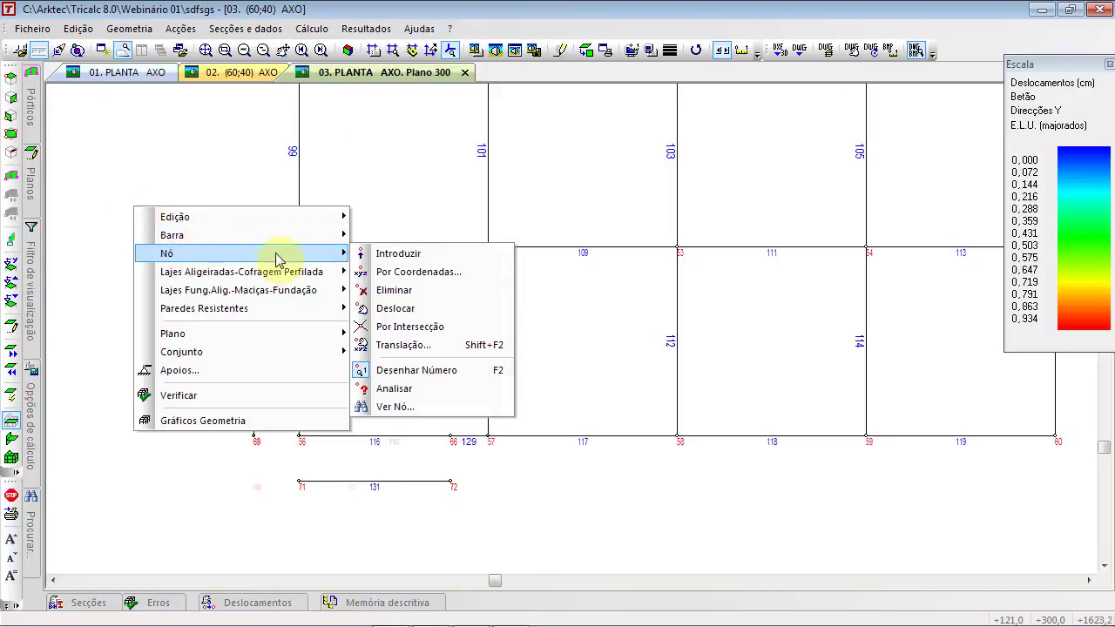
left_click(434, 329)
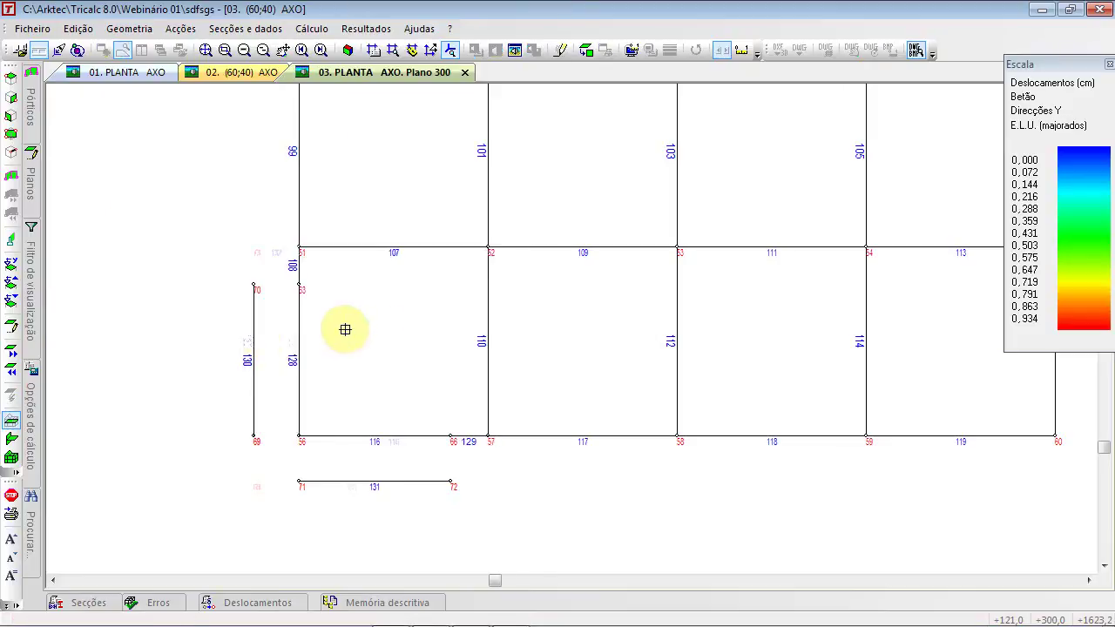
left_click(253, 335)
left_click(332, 478)
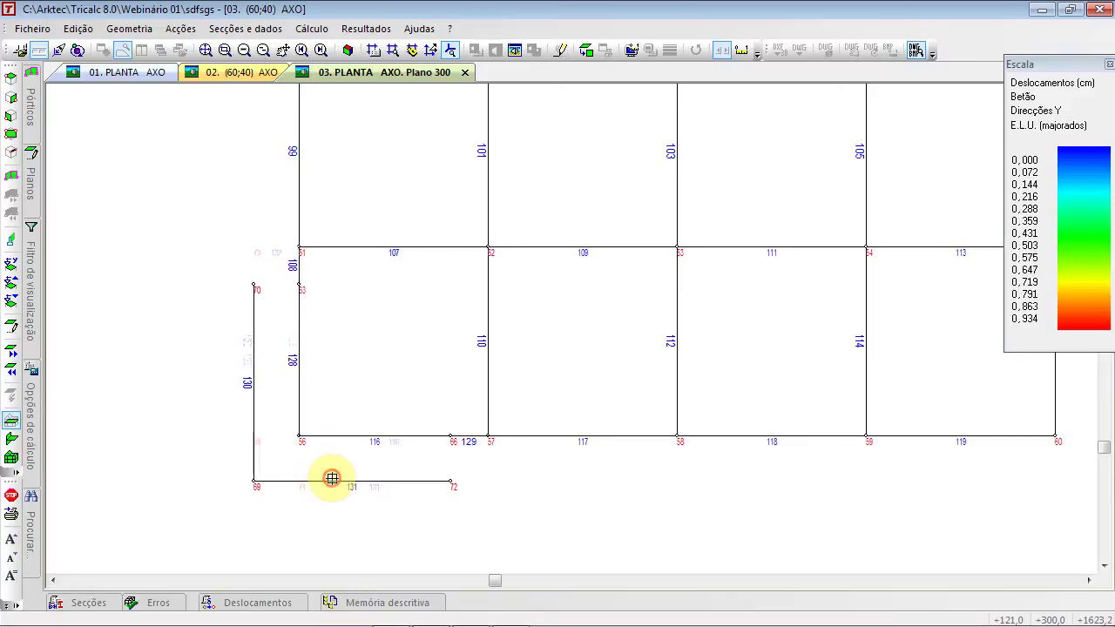
left_click(142, 239)
Close the lower-left overhang with two-node bars from the offset bars' free ends to the division nodes on the grid
right_click(182, 206)
left_click(232, 235)
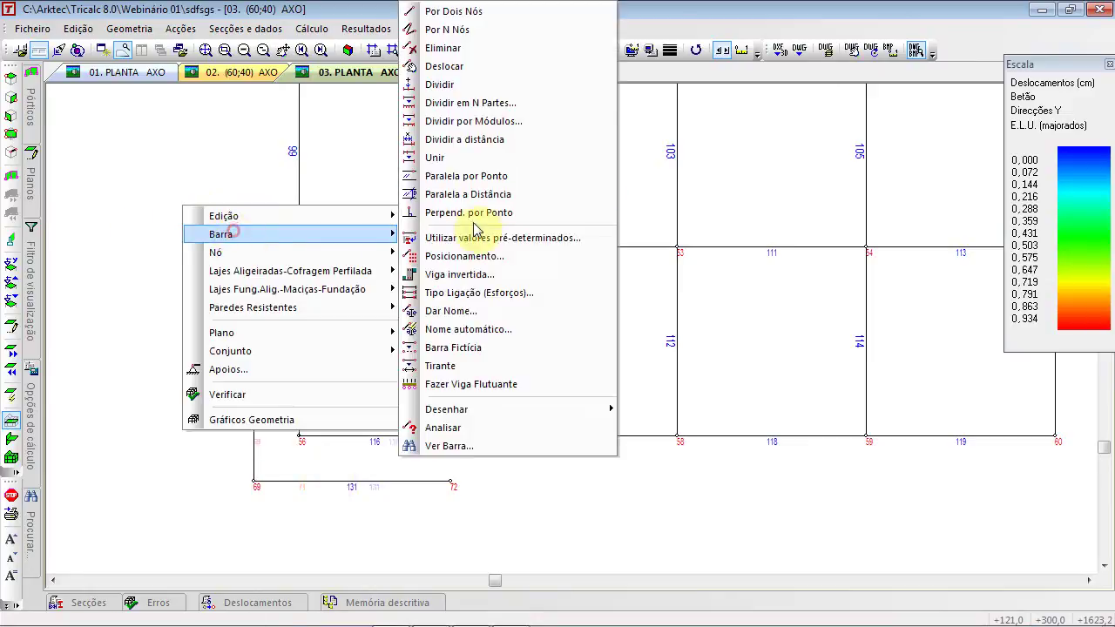
left_click(510, 12)
left_click(254, 284)
left_click(298, 285)
left_click(451, 481)
left_click(451, 435)
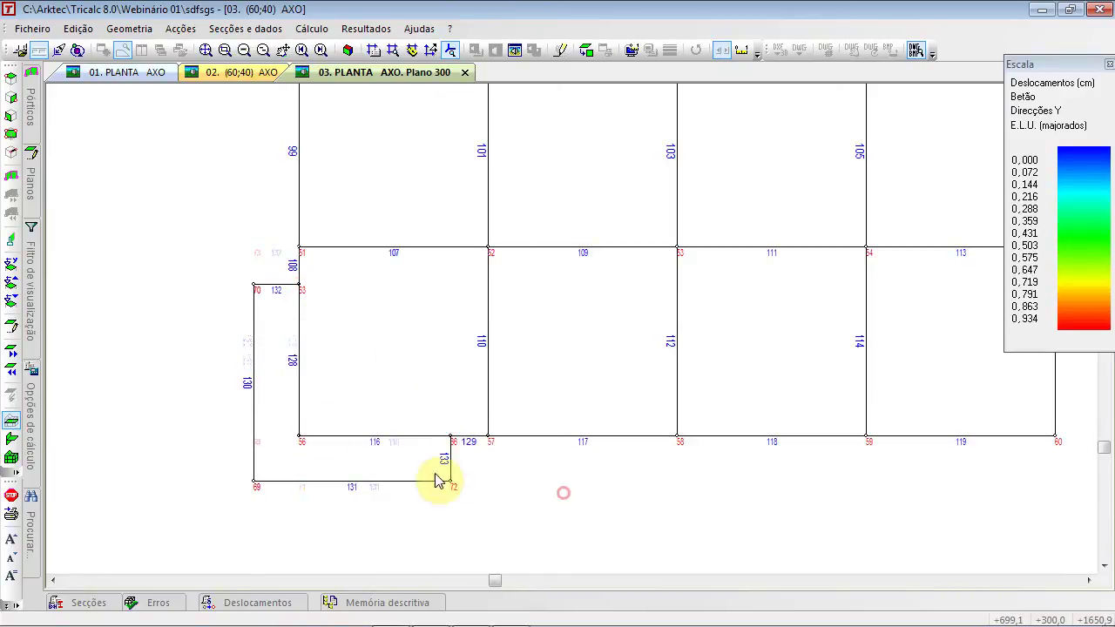
right_click(563, 494)
Delete the bars on the three interior vertical grid lines of the level 300 plan
scroll(360, 434, "down", 2)
scroll(361, 434, "up", 1)
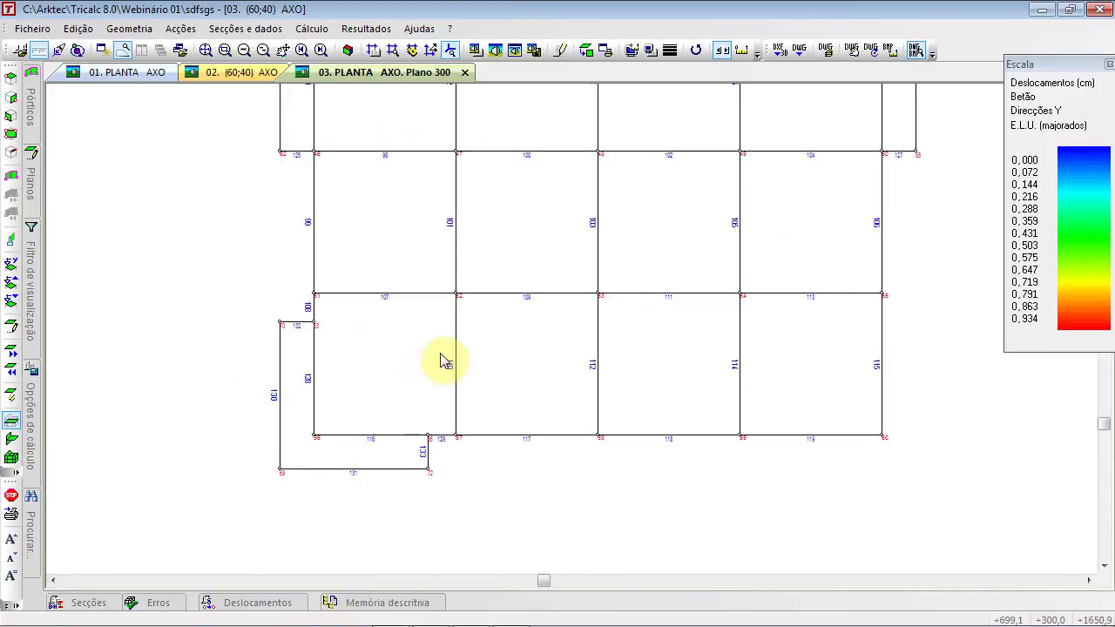
scroll(450, 423, "down", 1)
scroll(571, 476, "down", 1)
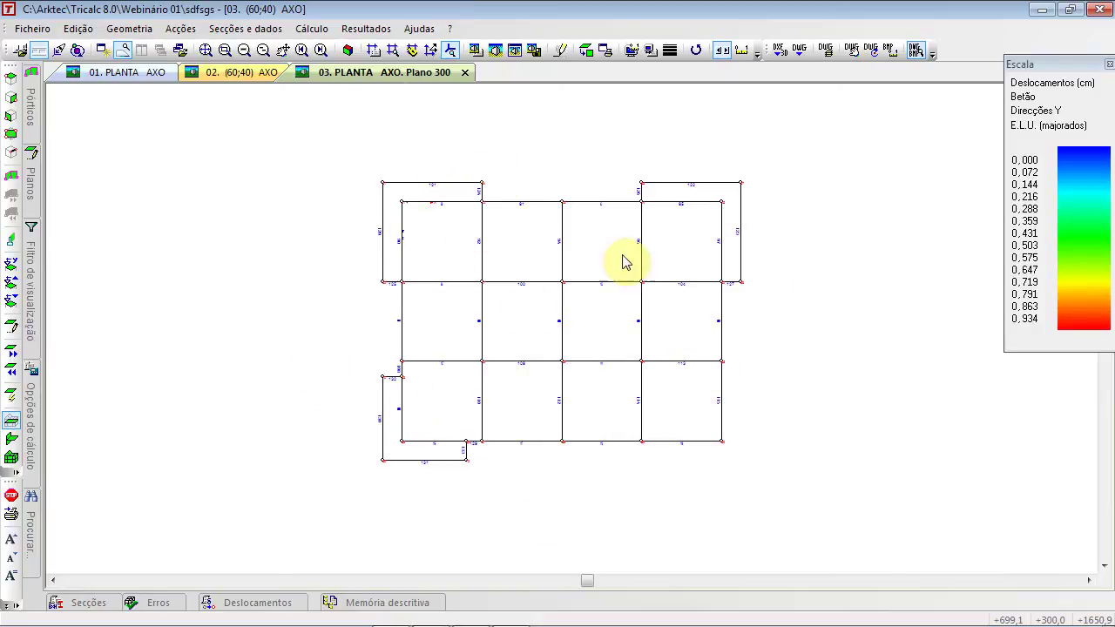
right_click(181, 158)
mouse_move(224, 181)
left_click(543, 50)
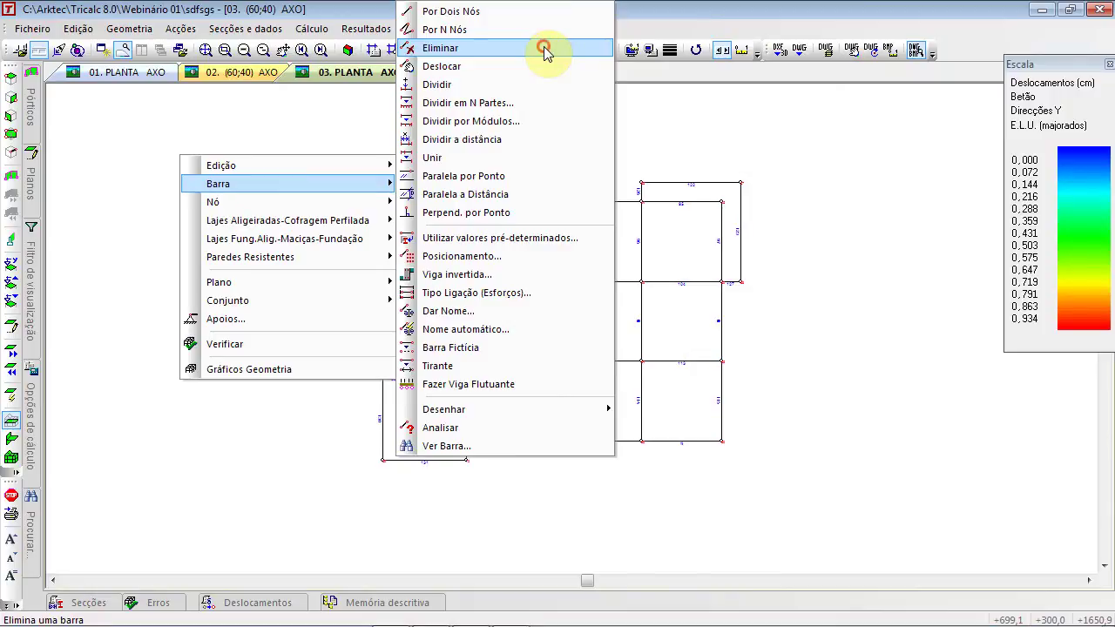
left_click(472, 189)
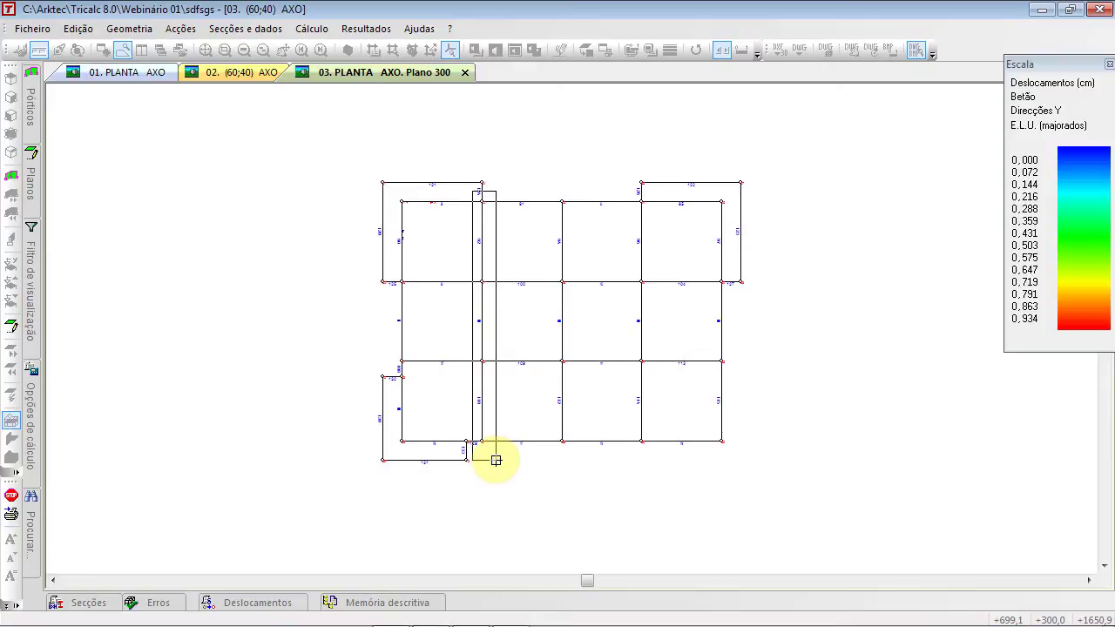
left_click(496, 460)
left_click(553, 180)
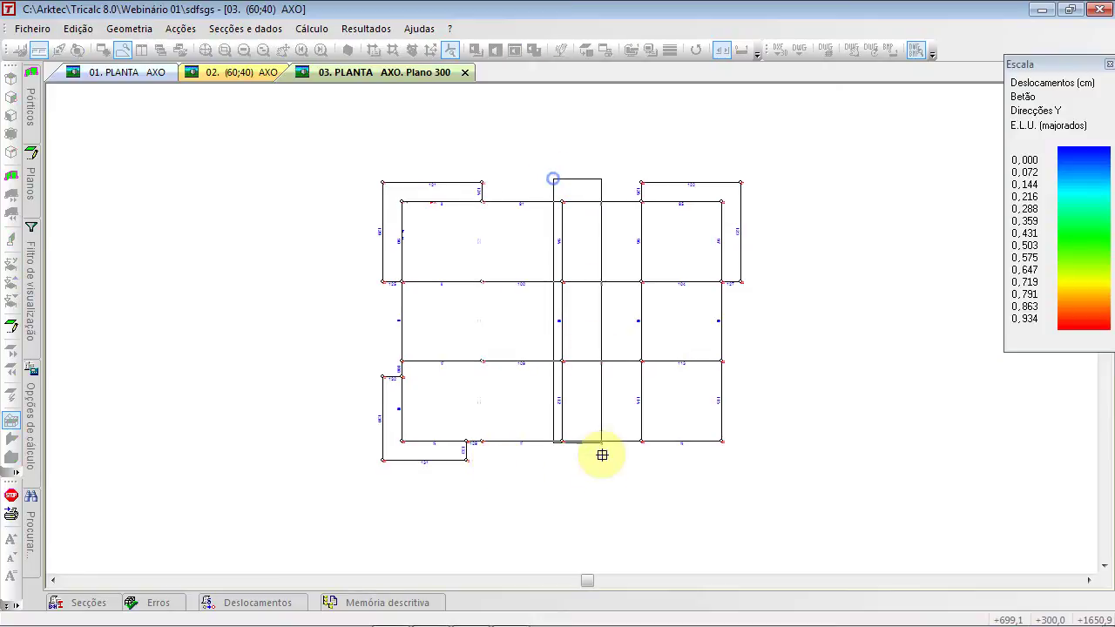
left_click(587, 465)
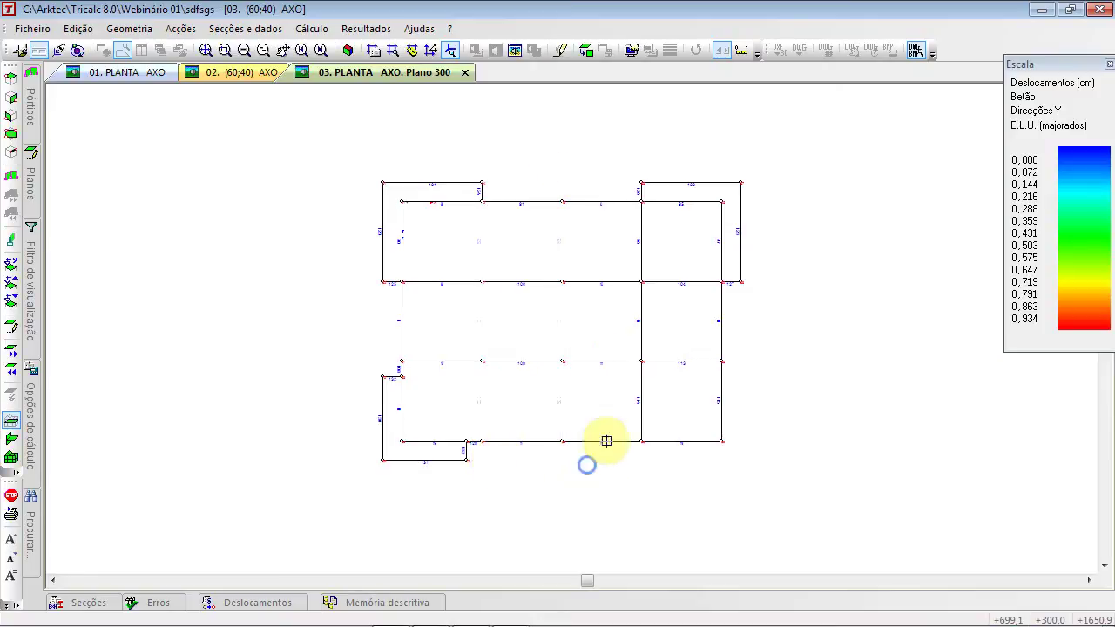
left_click(627, 188)
left_click(666, 466)
Delete the bars on the two interior horizontal grid lines, keeping the perimeter and overhang bars
left_click(397, 268)
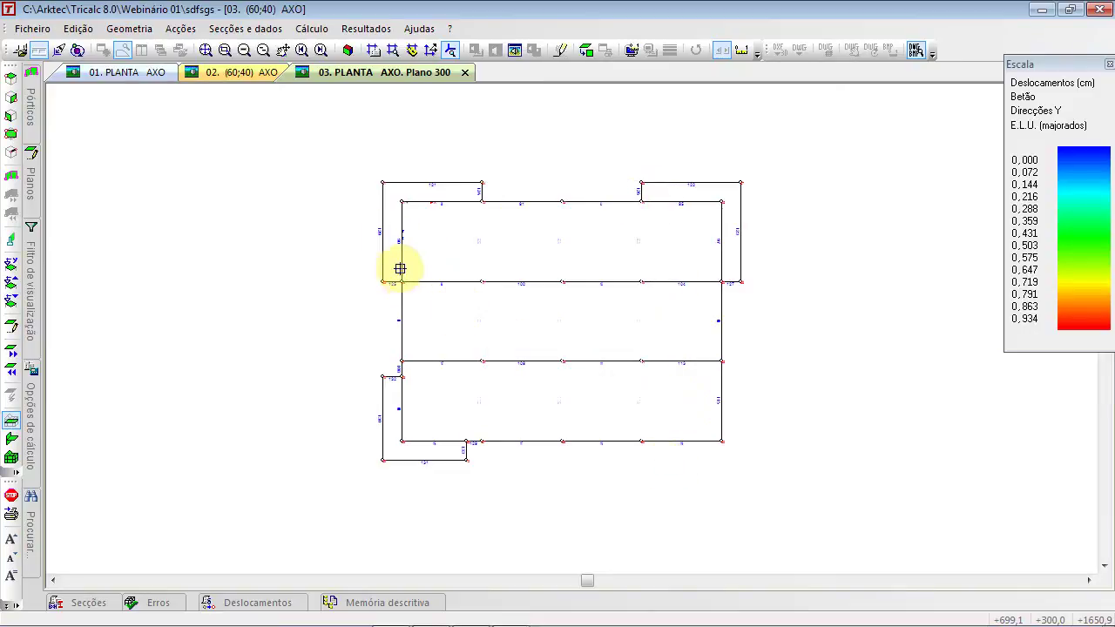
left_click(730, 309)
left_click(393, 347)
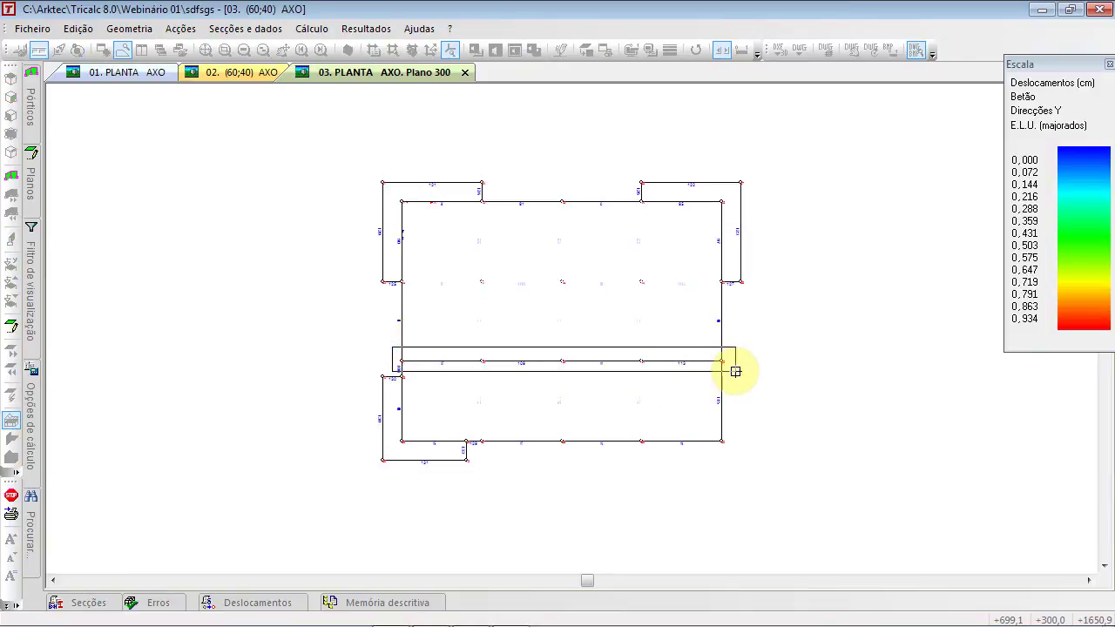
left_click(735, 372)
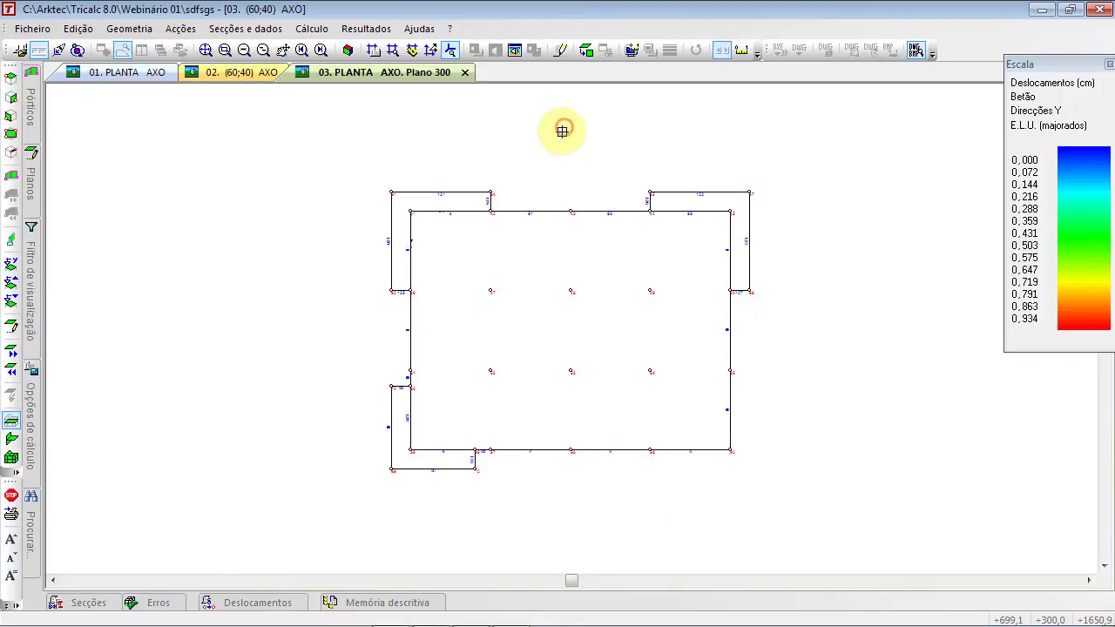
Set up solid slab LM2 with 4 kN/m² permanent and 2 kN/m² live loads, 50 cm spacing and fictitious slab edge beams
left_click(129, 28)
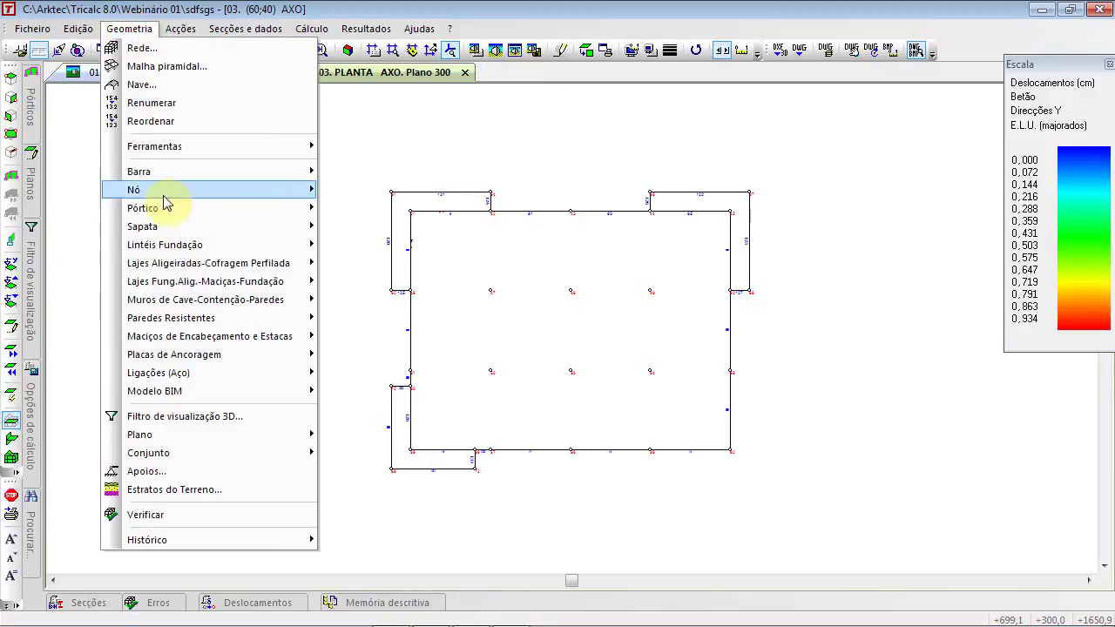
mouse_move(218, 281)
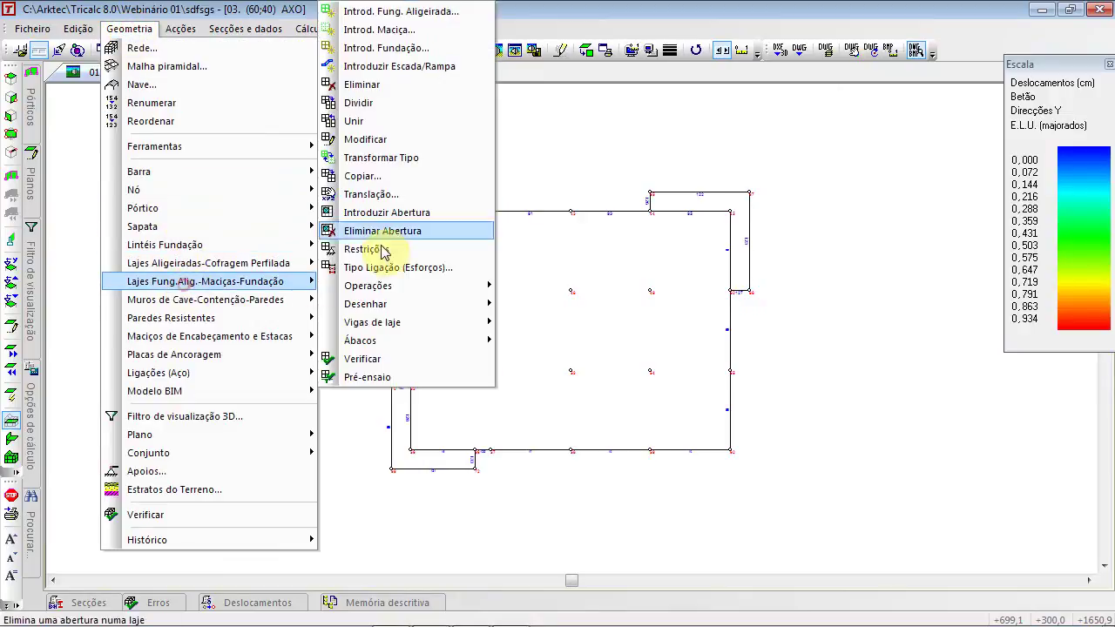
left_click(413, 29)
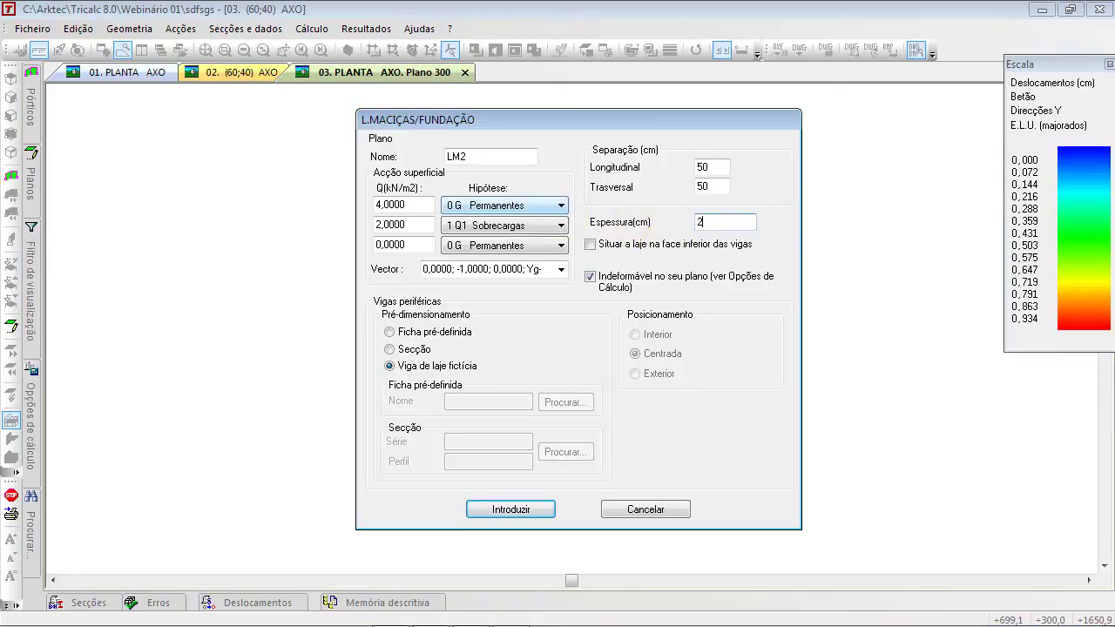
left_click(524, 511)
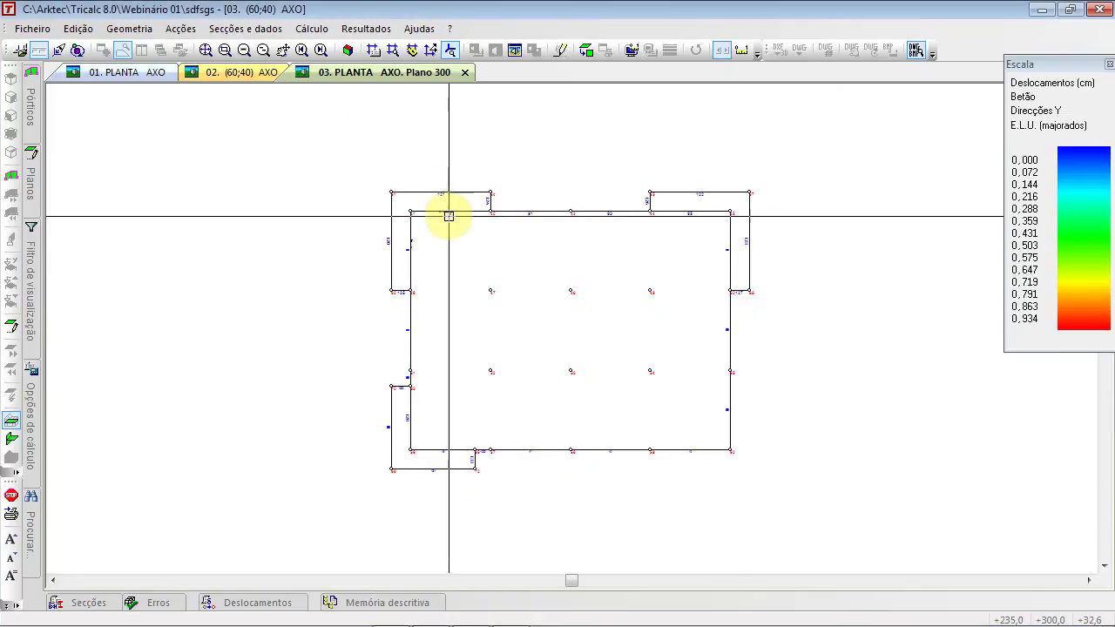
Trace the slab polygon from the upper-left overhang's outer corner, around the upper-right overhang and down to the lower-right grid corner
left_click(489, 191)
left_click(491, 210)
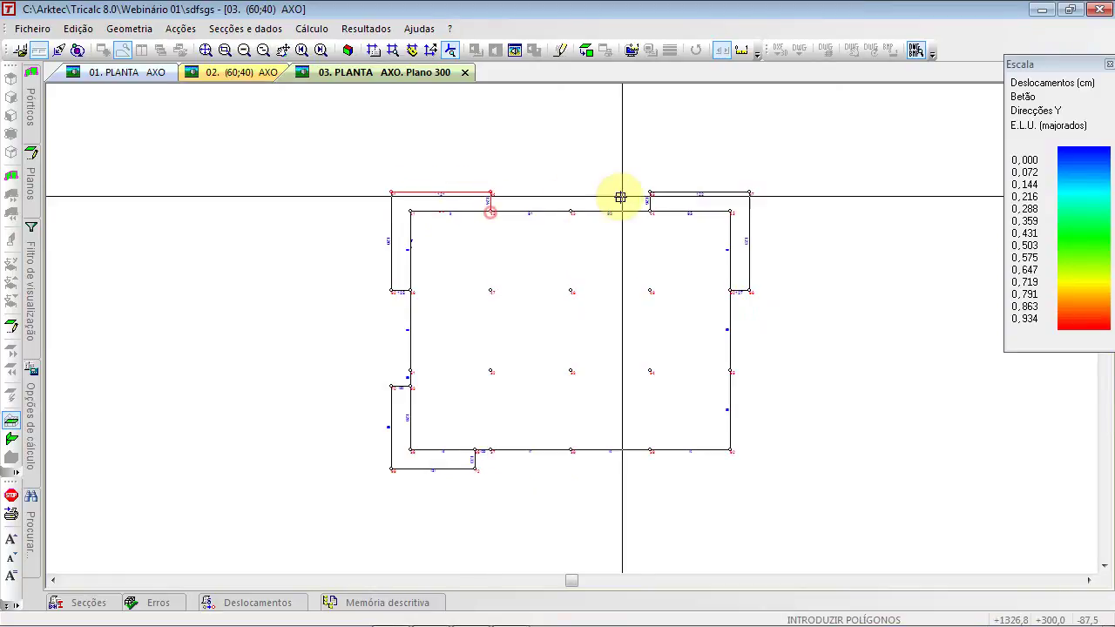
left_click(651, 212)
left_click(651, 193)
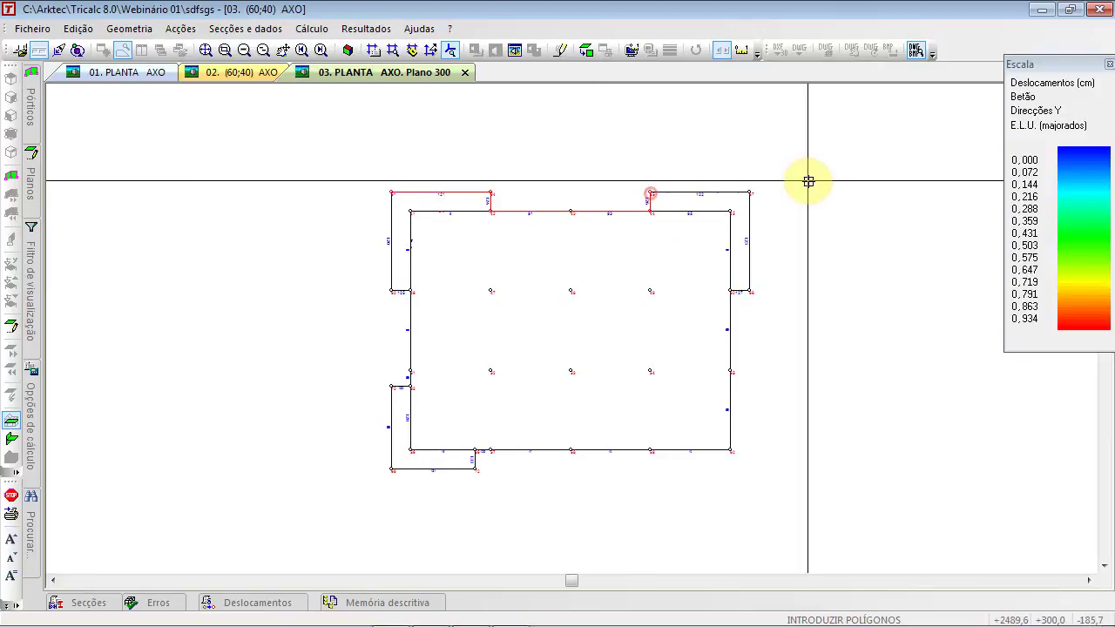
left_click(752, 191)
left_click(750, 291)
left_click(730, 291)
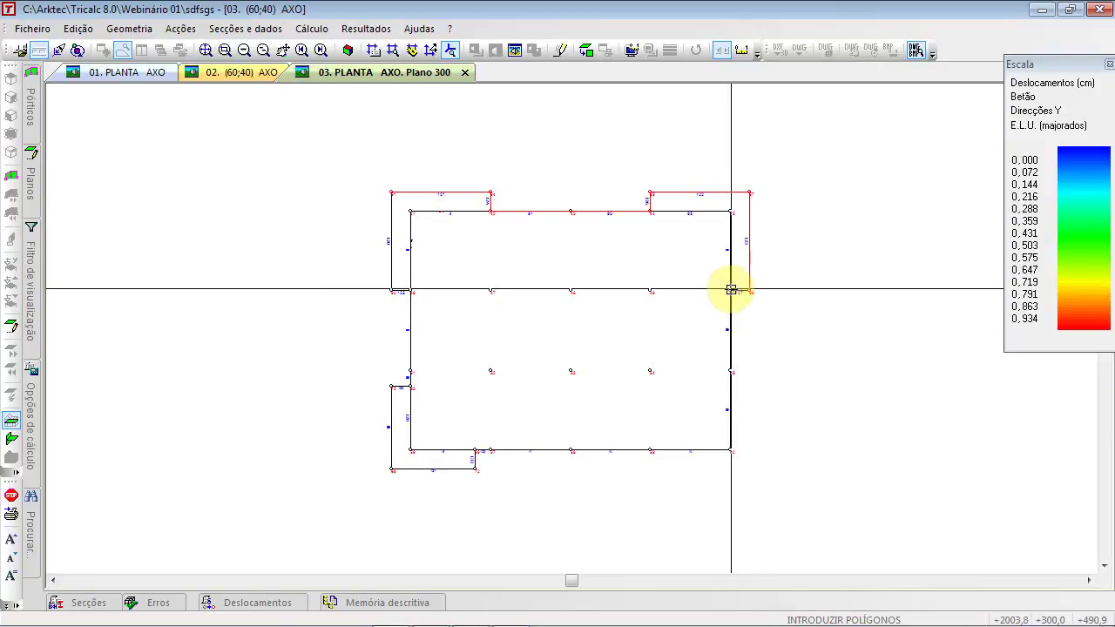
left_click(730, 450)
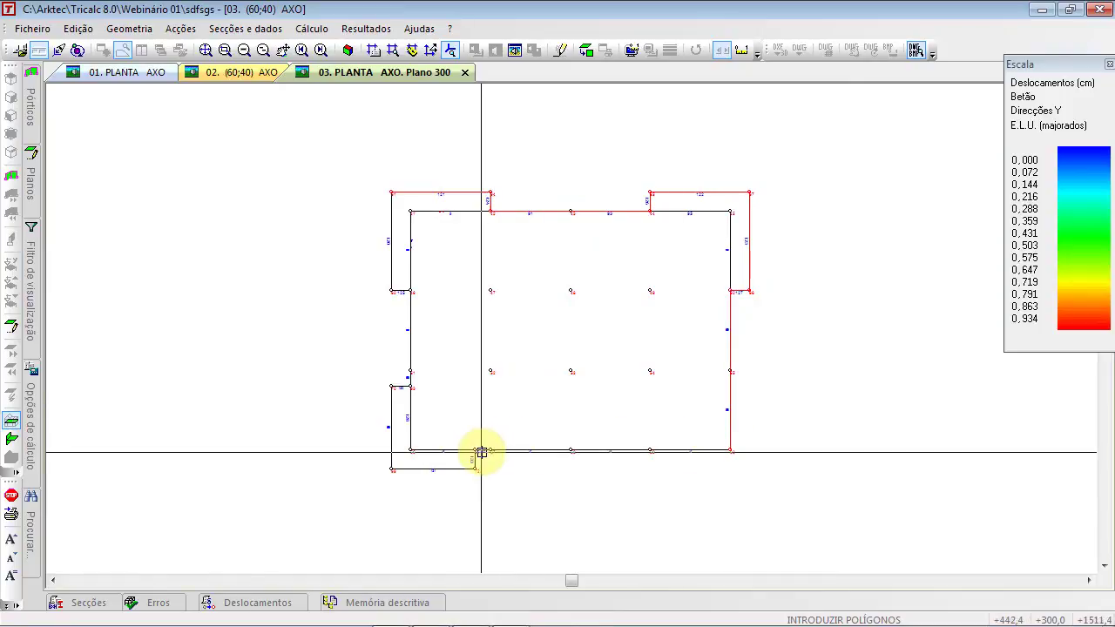
Trace the rest of the slab polygon around the lower-left overhang and up to the upper-left overhang, then close it
left_click(478, 451)
left_click(474, 469)
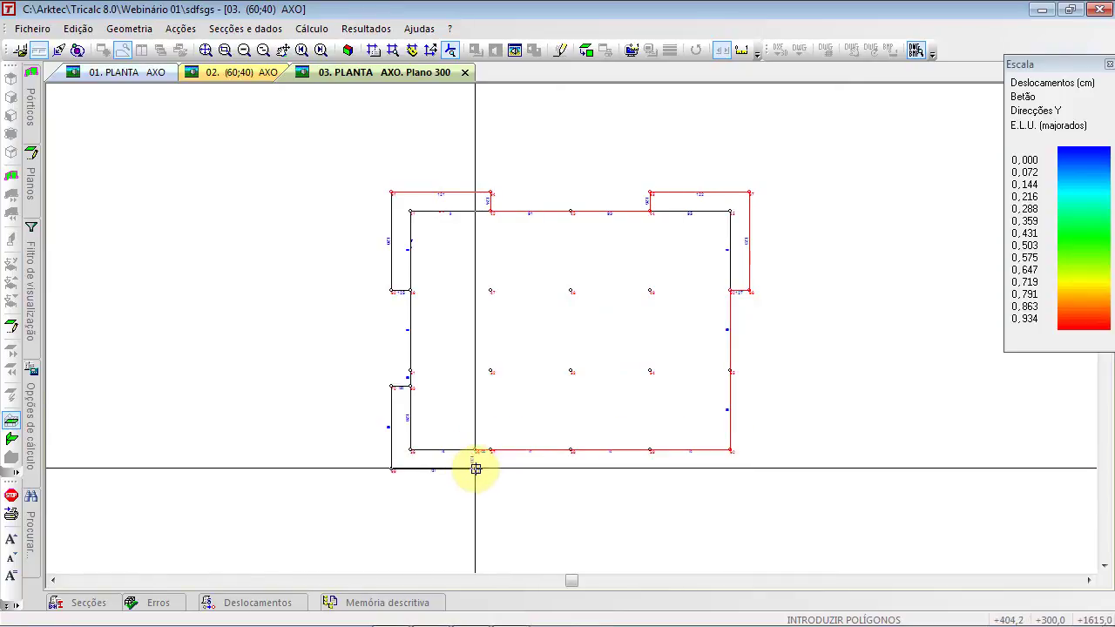
left_click(392, 469)
left_click(392, 385)
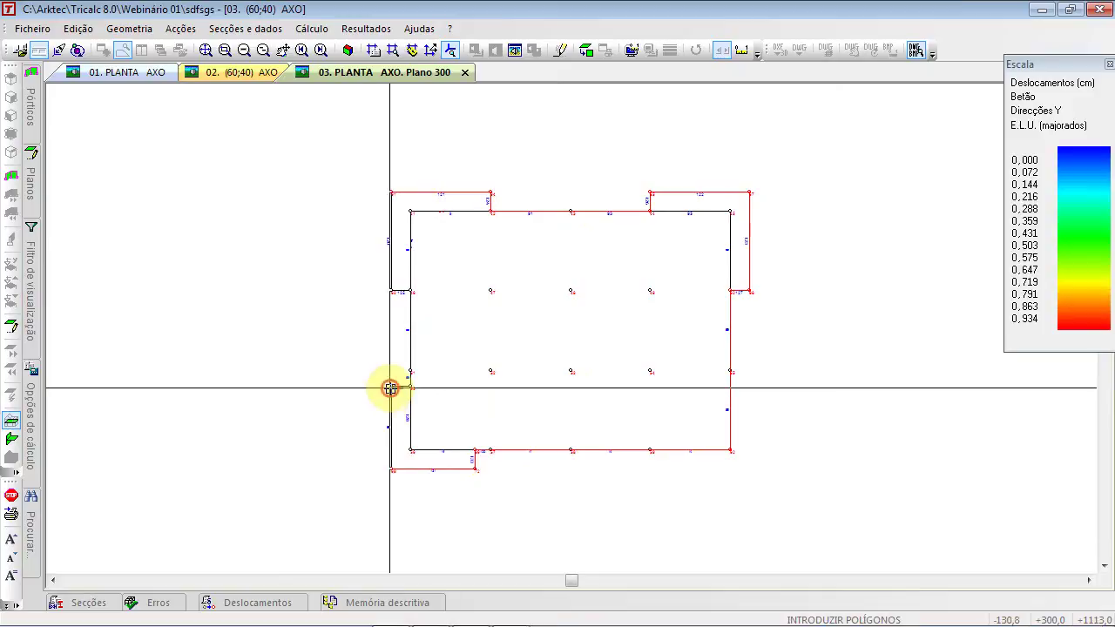
left_click(410, 385)
left_click(410, 291)
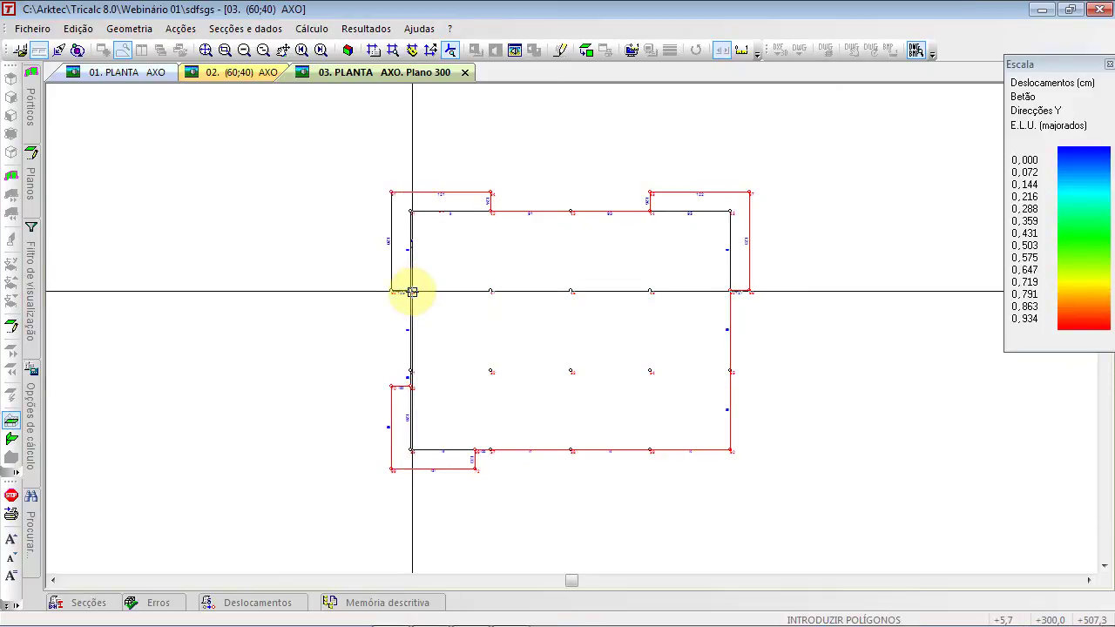
left_click(392, 284)
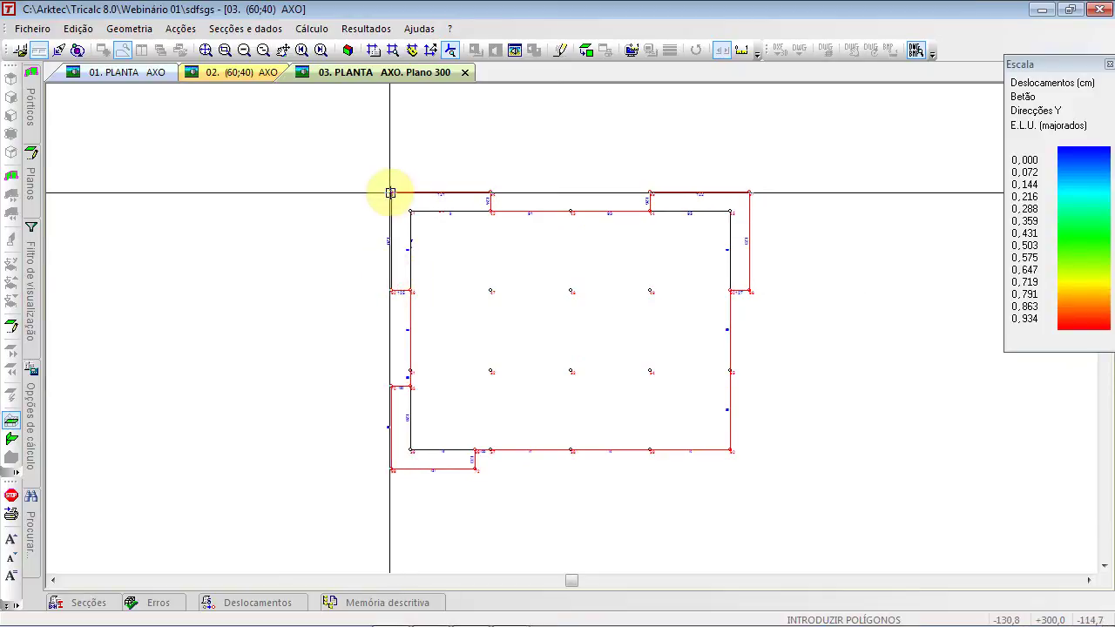
right_click(192, 202)
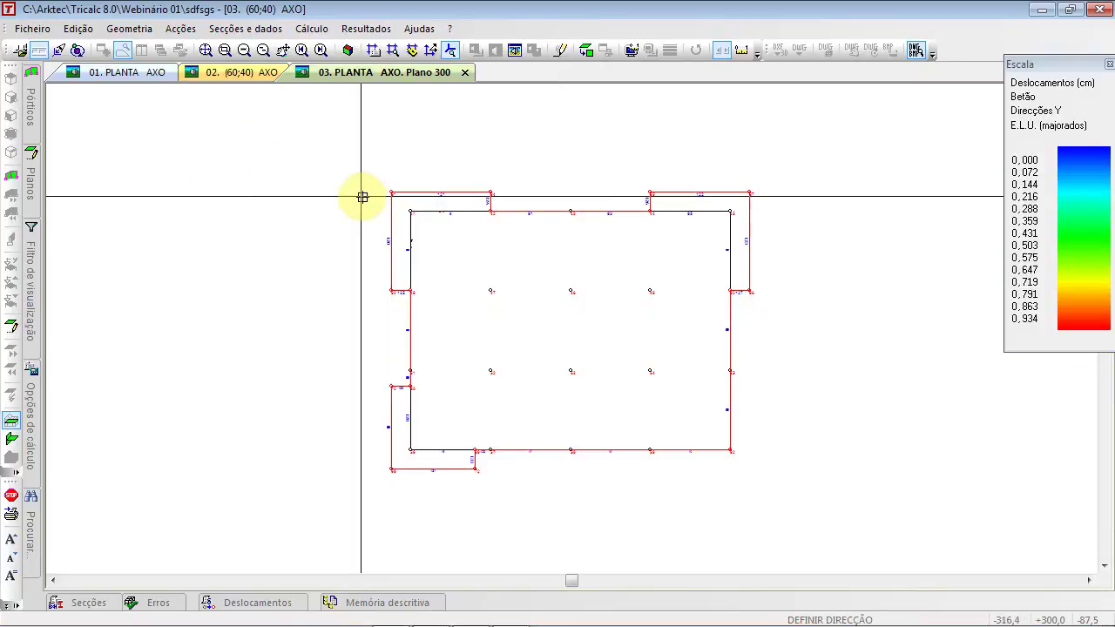
Define the direction of solid slab LM2 and generate it on the level 300 plane
left_click(492, 212)
left_click(612, 361)
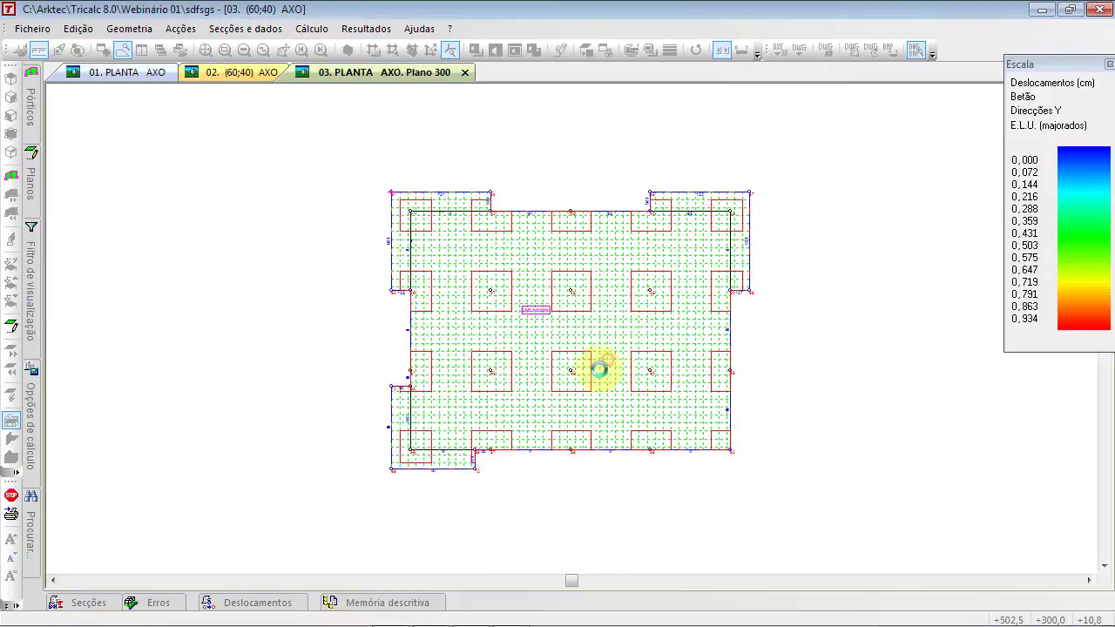
left_click(654, 510)
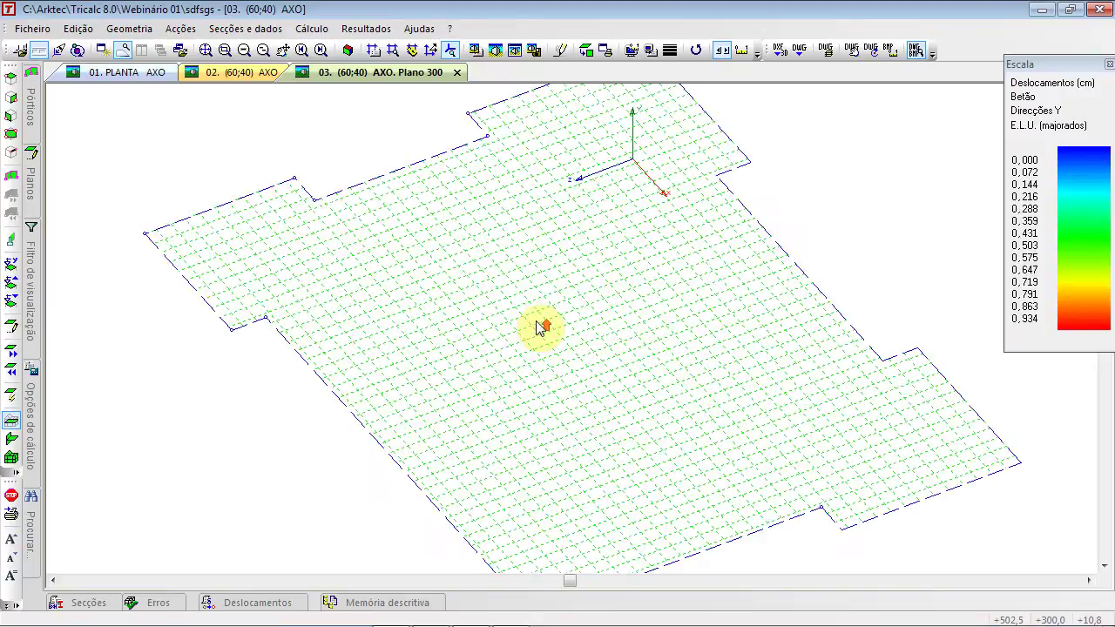
Renumber and reorder the nodes and bars of the structure
left_click(149, 29)
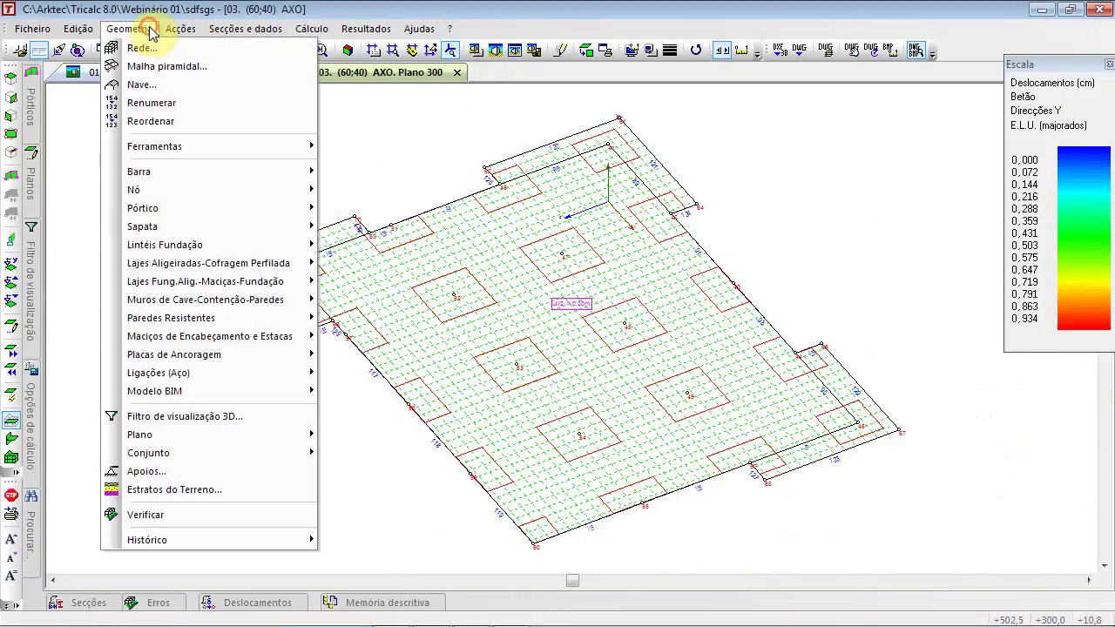
left_click(152, 104)
left_click(129, 29)
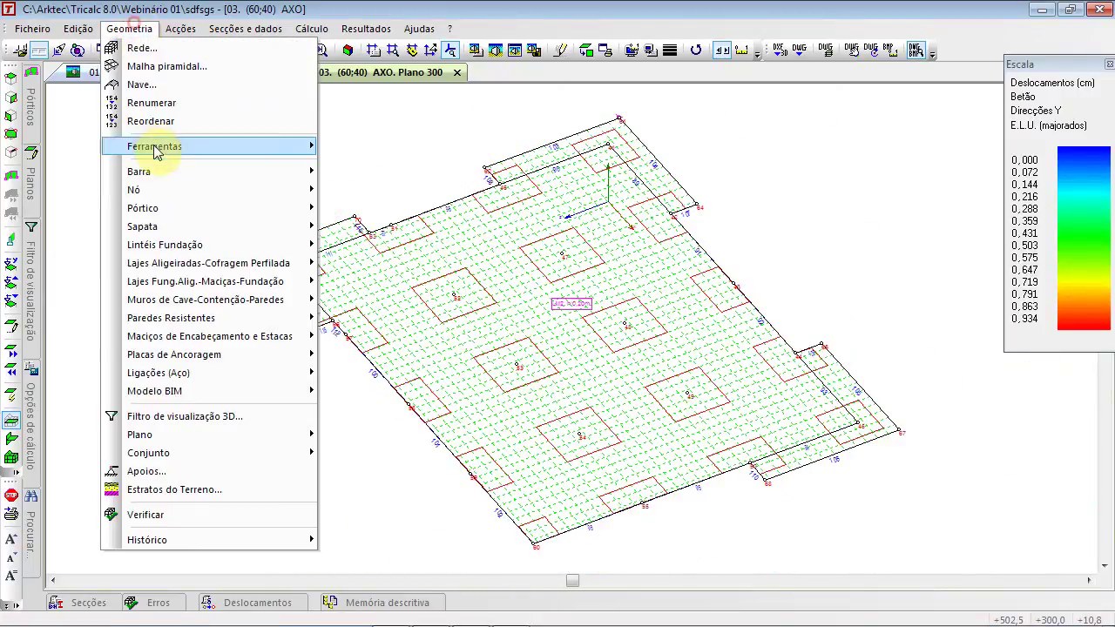
left_click(153, 121)
Run the geometry verification on the structure with the current verification options
left_click(129, 29)
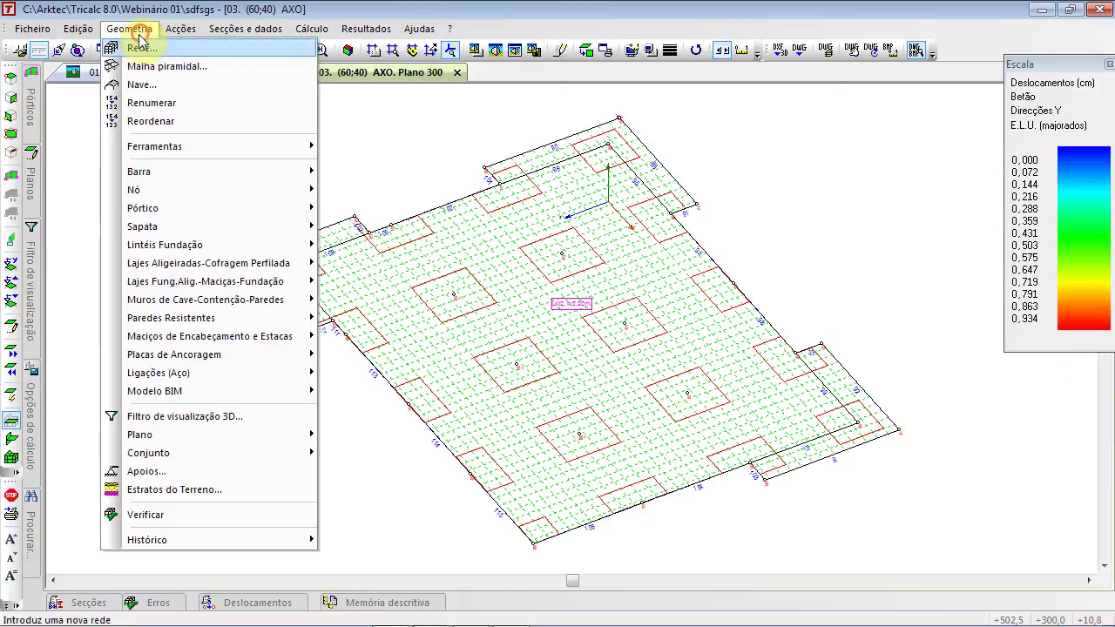
left_click(186, 515)
left_click(532, 448)
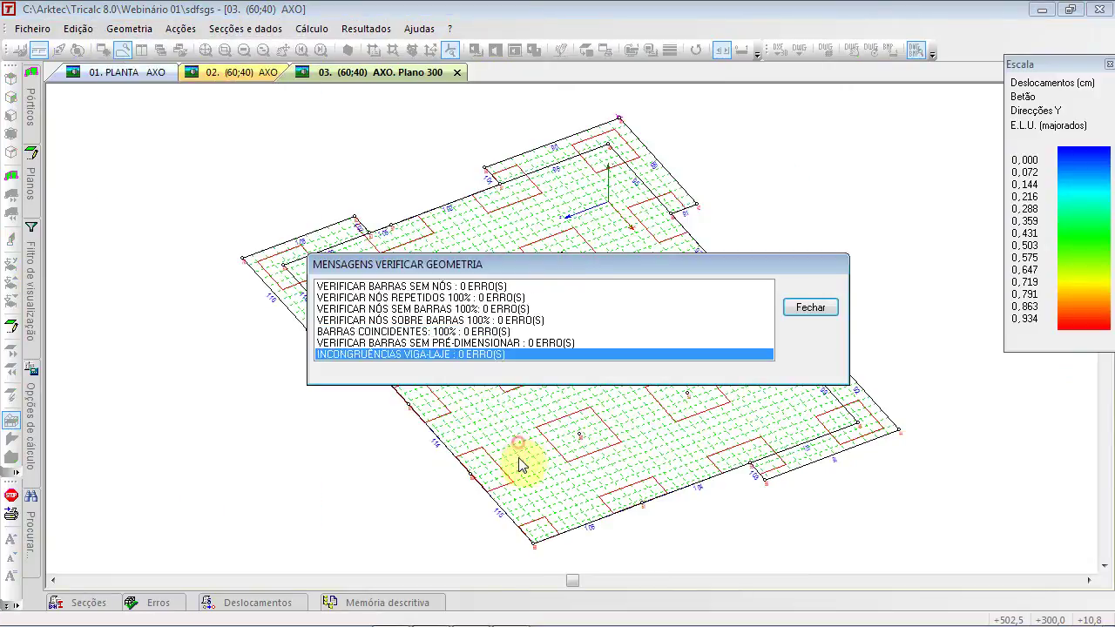
left_click(599, 369)
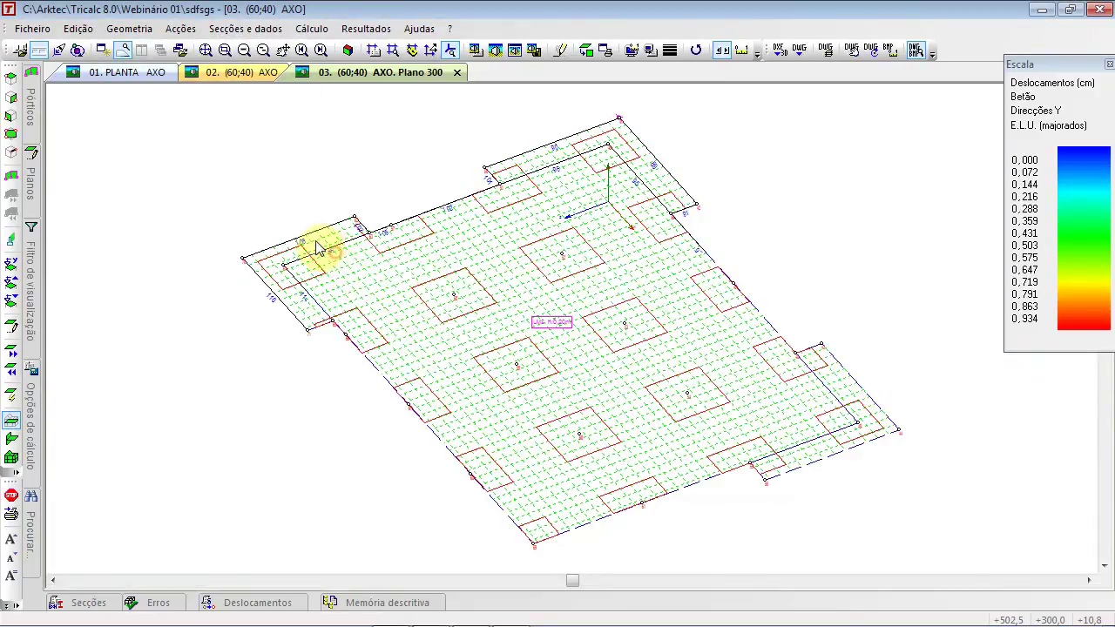
Check the nodes around the level 300 slab's corner overhangs and renumber the structure again
scroll(331, 262, "up", 5)
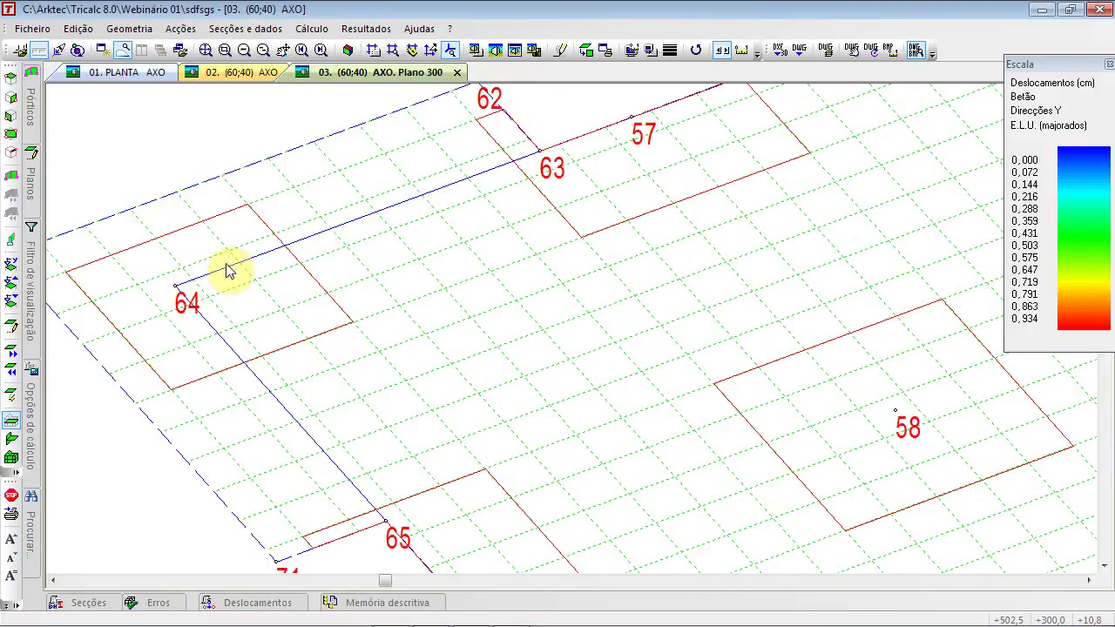
scroll(386, 497, "down", 5)
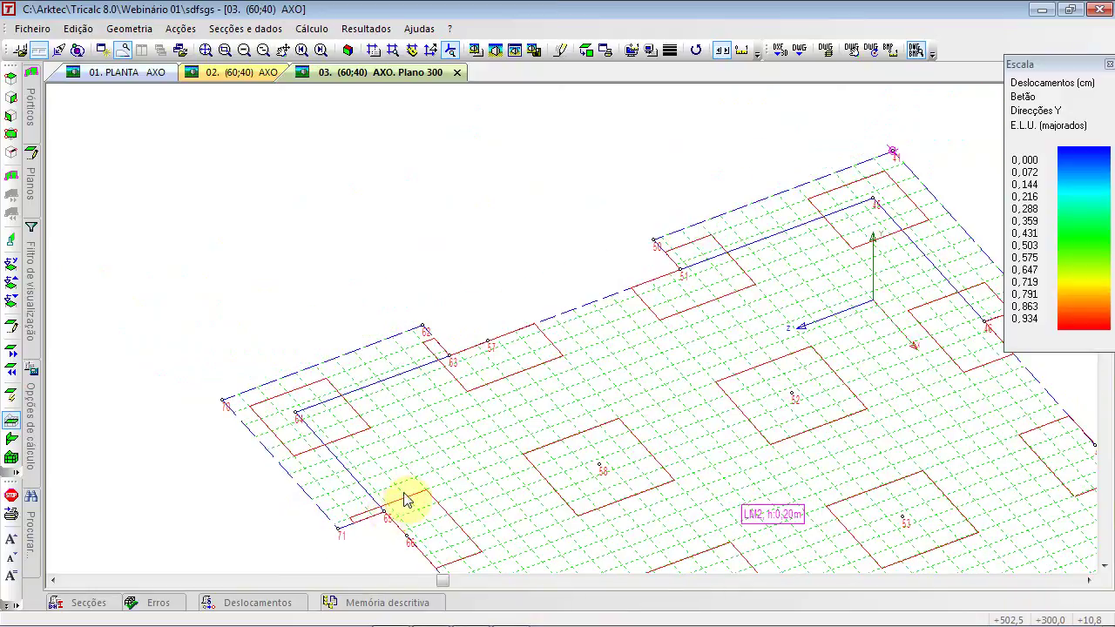
scroll(635, 323, "down", 2)
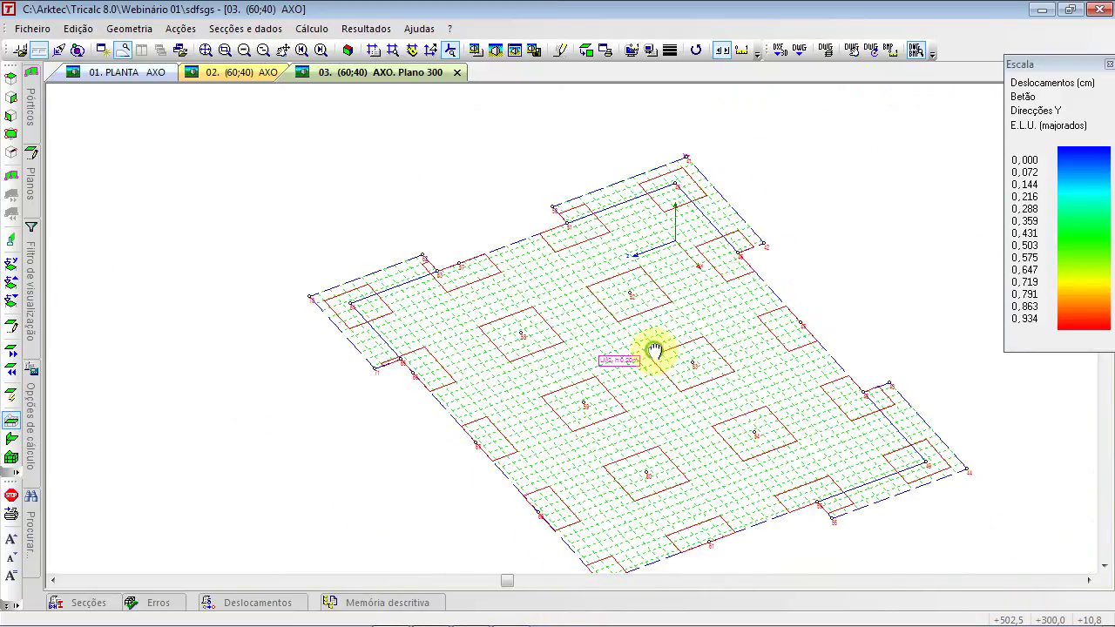
middle_click_drag(654, 351, 639, 340)
left_click(120, 33)
left_click(147, 103)
left_click(120, 32)
left_click(144, 103)
Verify the geometry of the renumbered structure and bring up the resulting error list
left_click(126, 29)
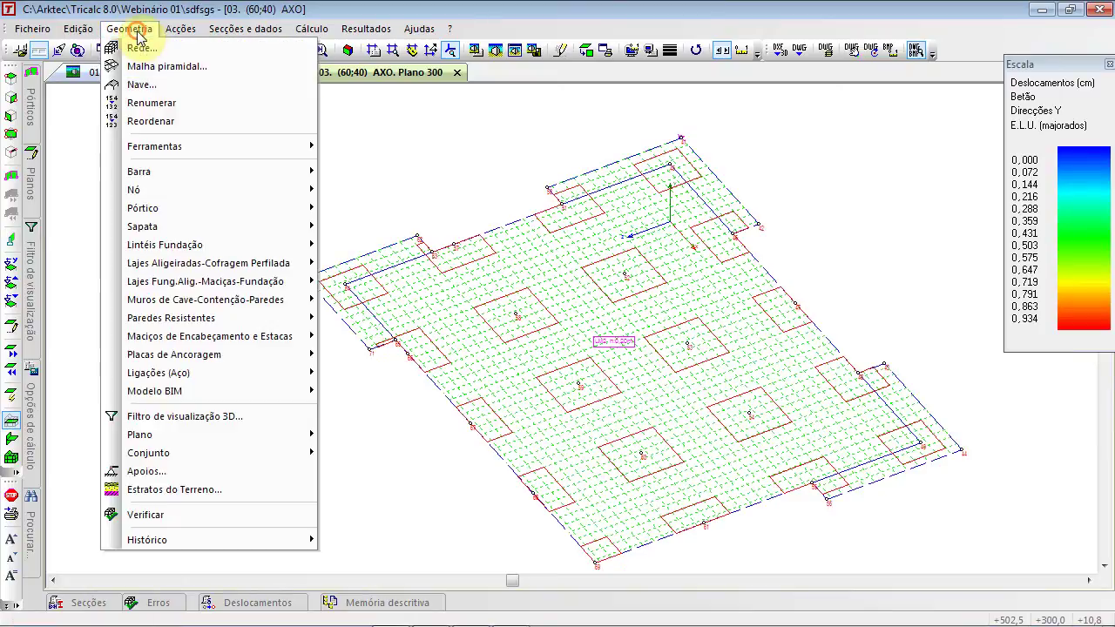
left_click(222, 516)
left_click(524, 449)
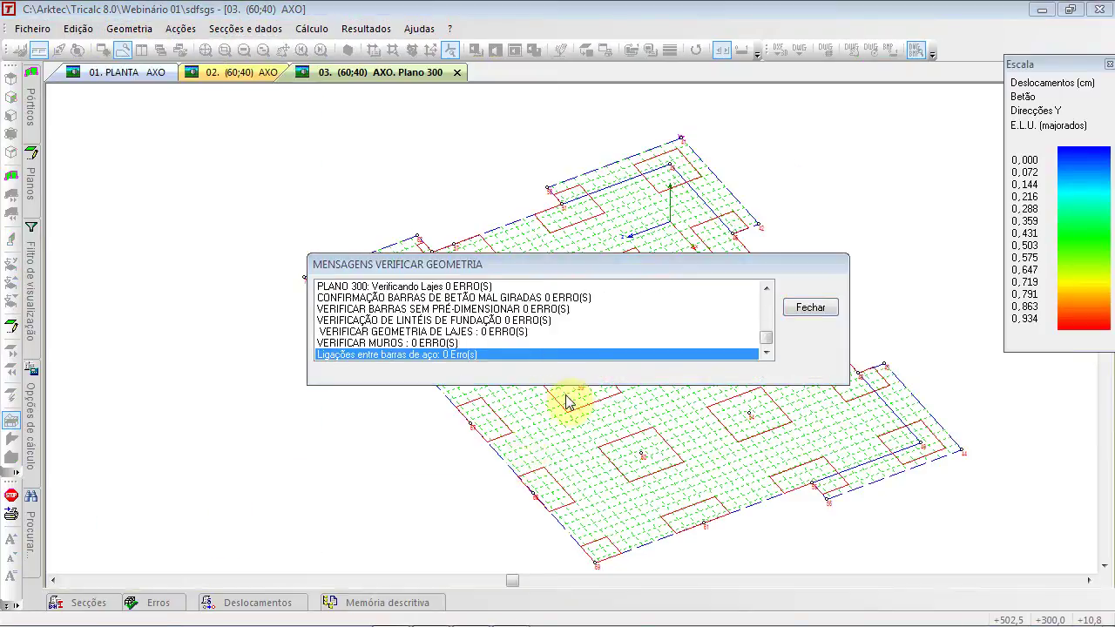
left_click(619, 367)
left_click(501, 403)
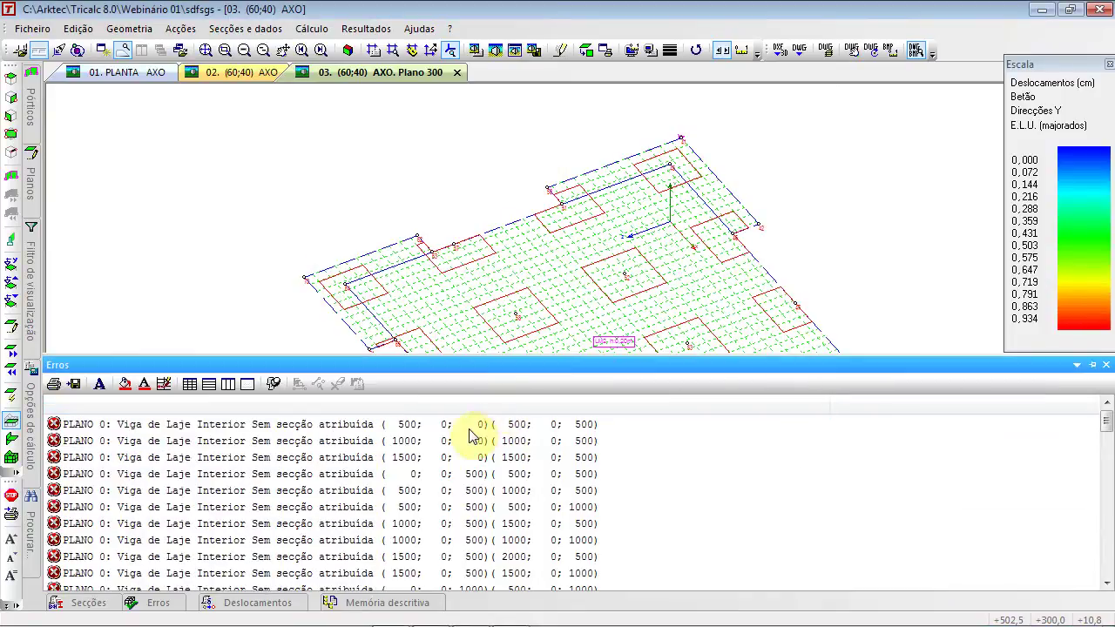
Review the geometry verification's errors and warnings for the level 0 and level 300 planes
scroll(455, 515, "down", 10)
scroll(450, 528, "down", 5)
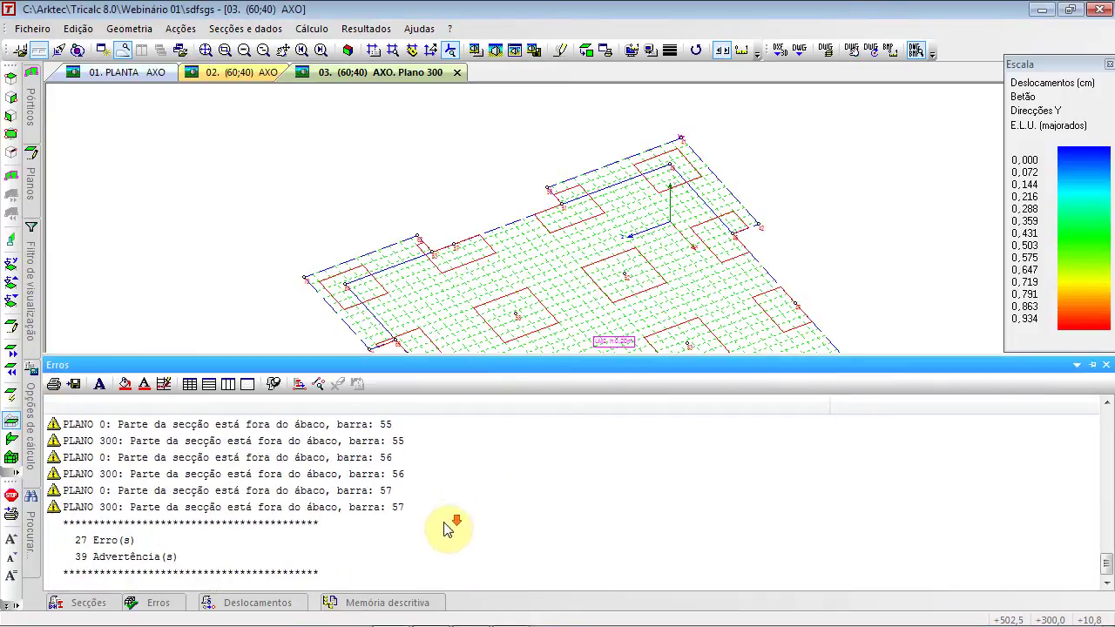
left_click(236, 508)
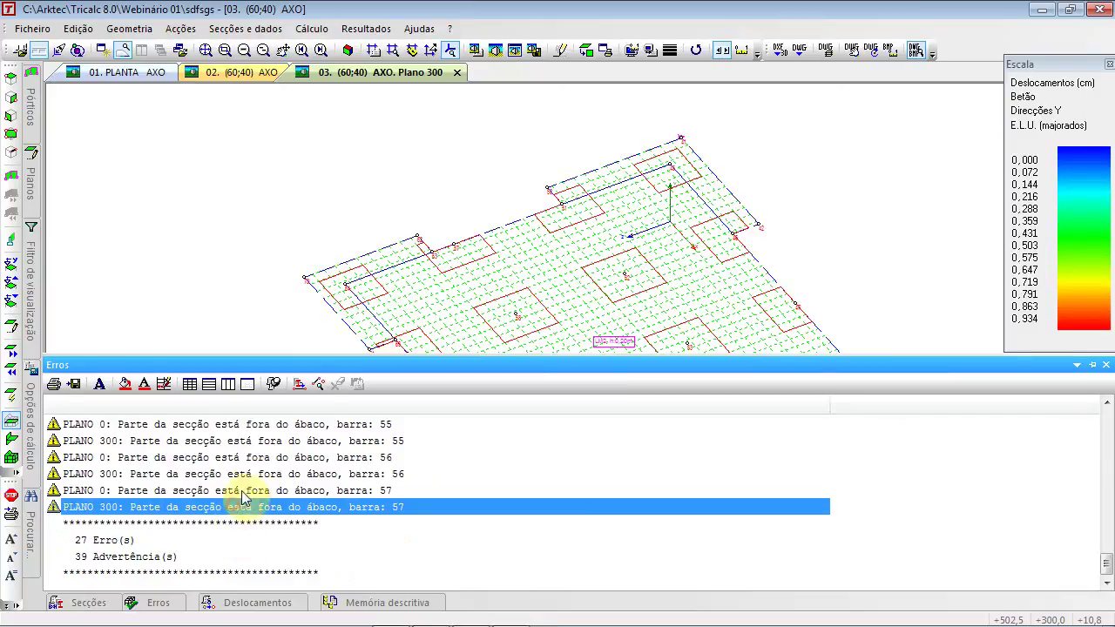
scroll(249, 485, "up", 2)
scroll(250, 486, "up", 20)
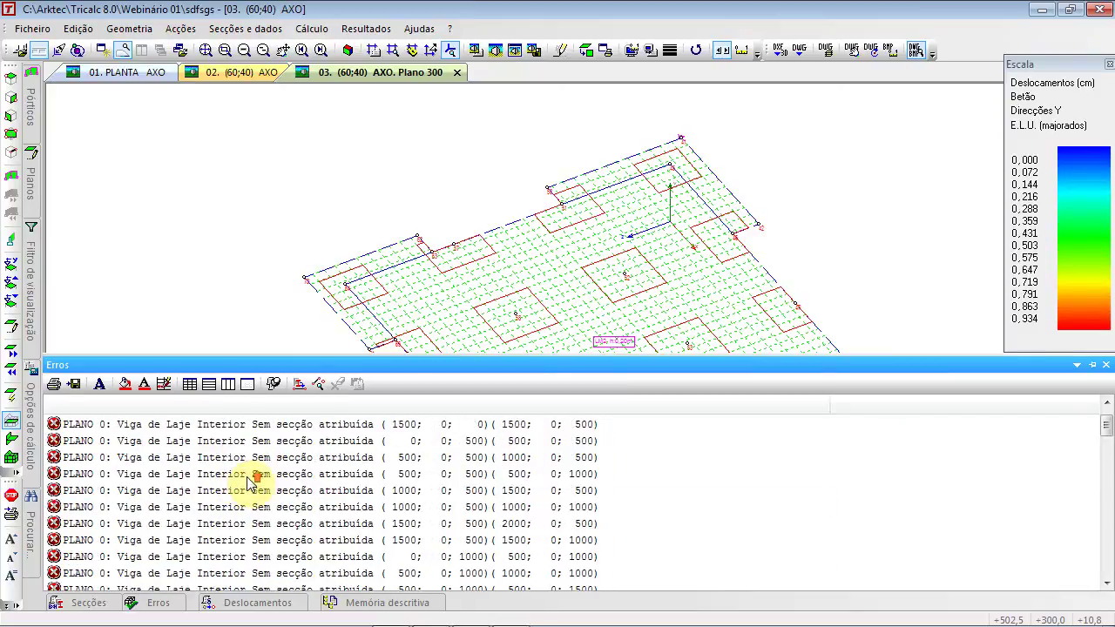
scroll(250, 486, "down", 6)
left_click(250, 491)
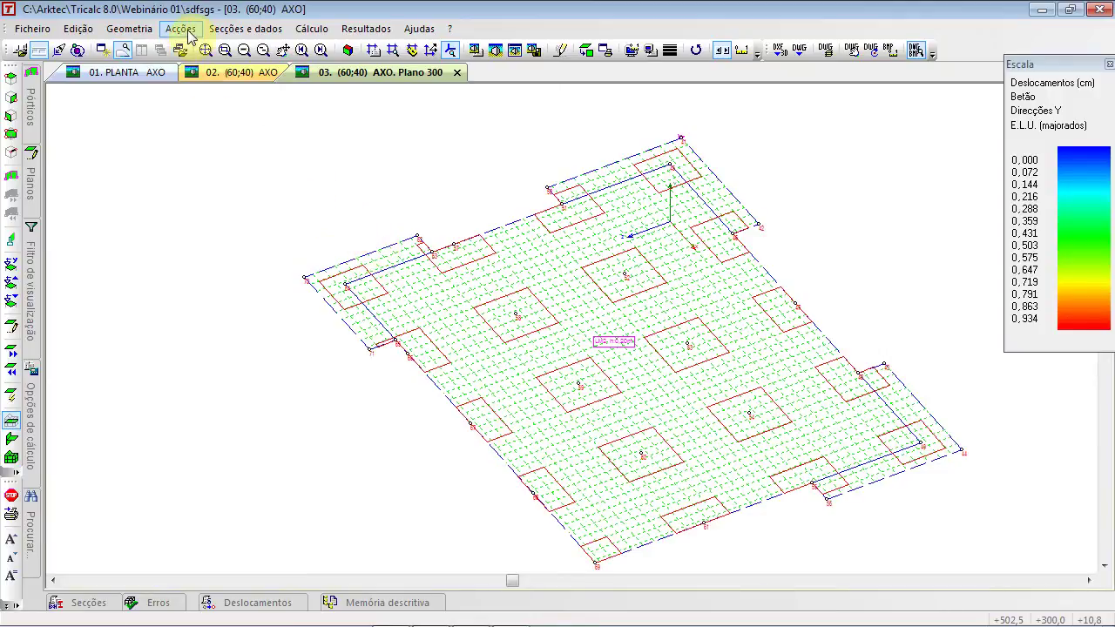
Pre-dimension the structure automatically and check the sections assigned to the beams at the level 300 slab's overhangs
left_click(235, 29)
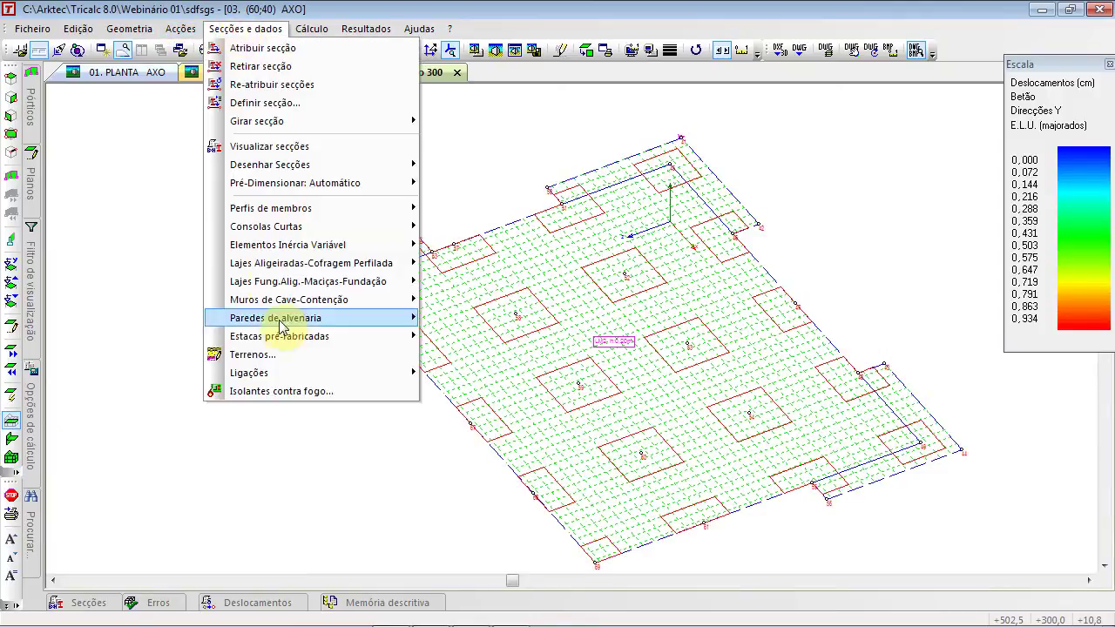
left_click(301, 185)
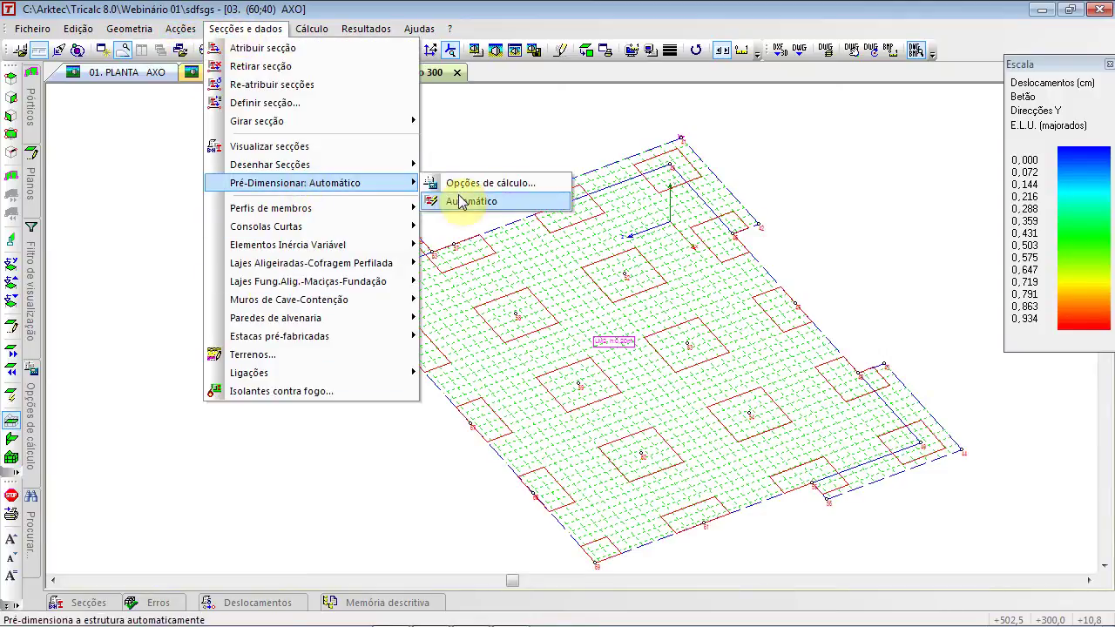
left_click(455, 202)
scroll(427, 308, "up", 2)
scroll(432, 331, "down", 3)
scroll(426, 340, "up", 3)
scroll(386, 278, "up", 1)
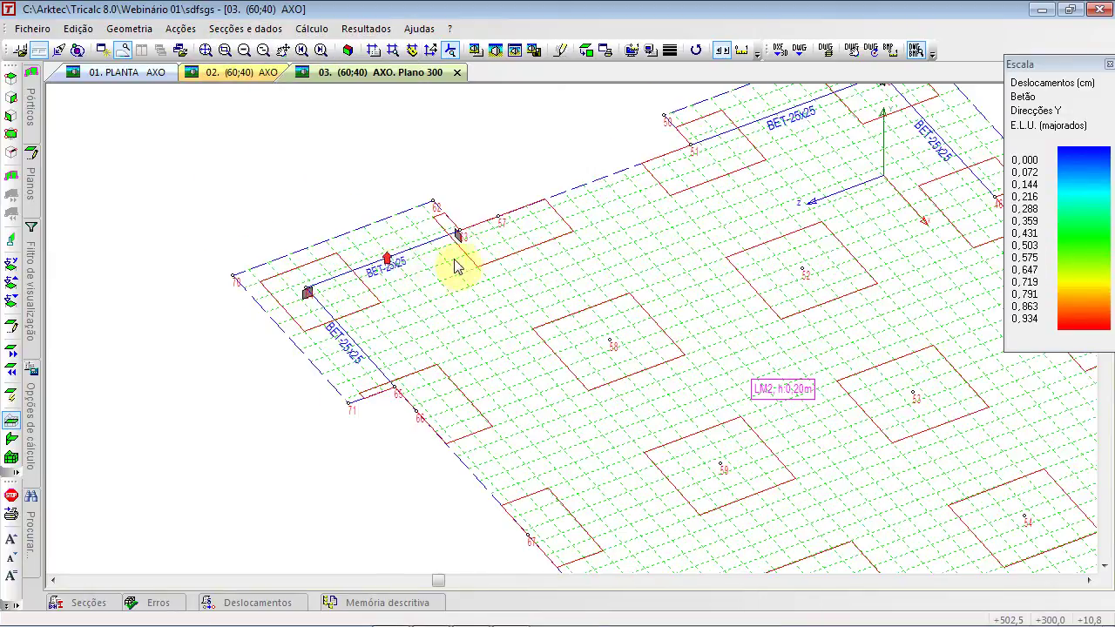
scroll(435, 287, "down", 3)
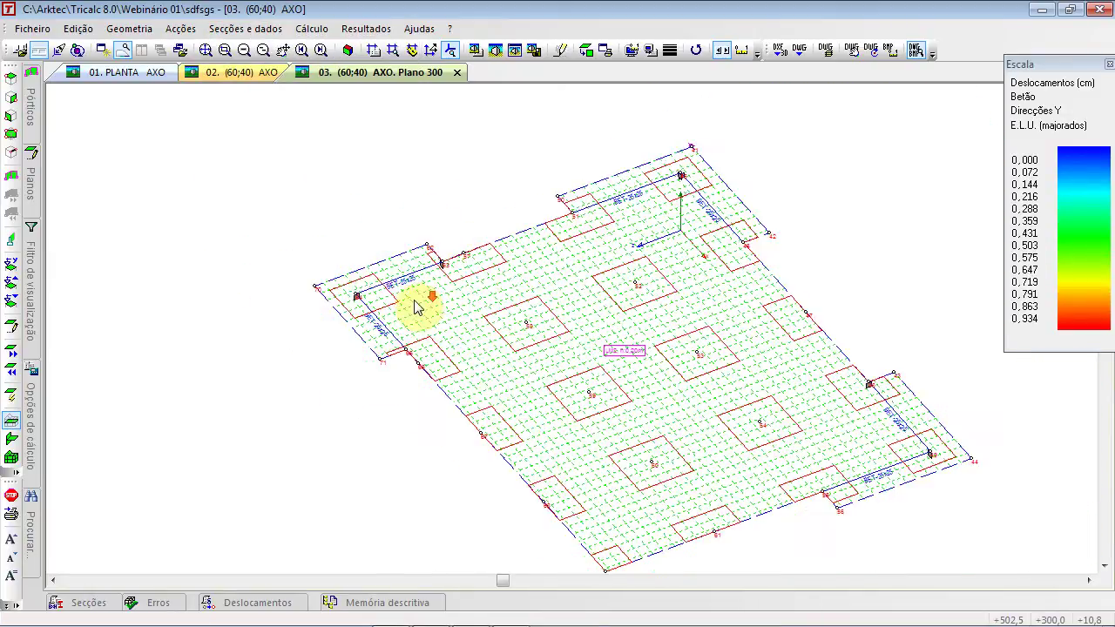
Verify the geometry of the pre-dimensioned structure with the current verification options
left_click(130, 27)
left_click(222, 513)
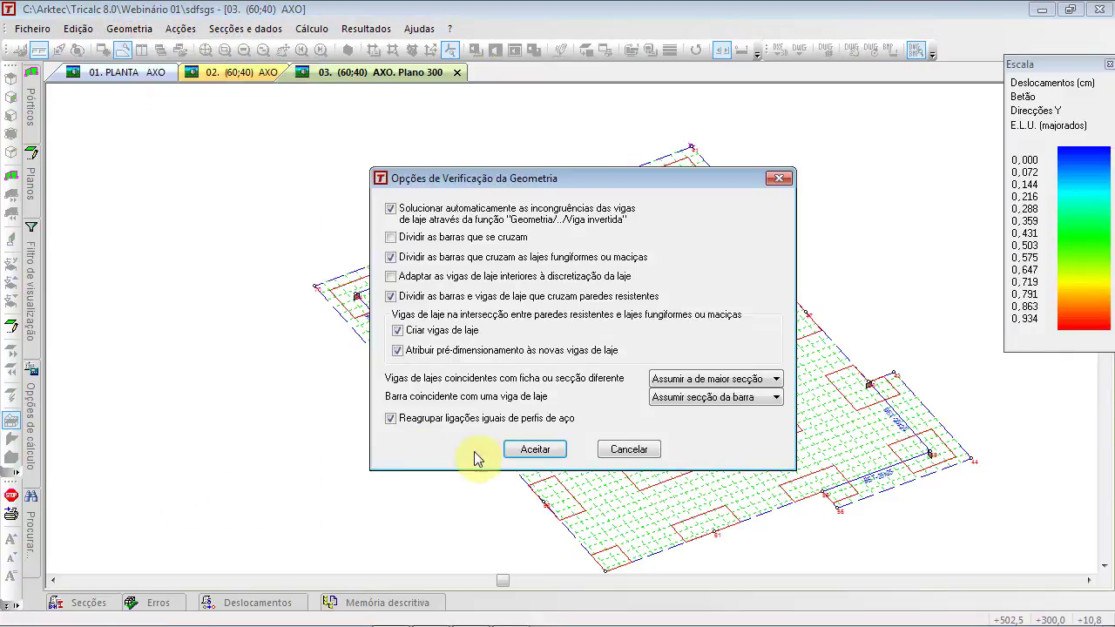
left_click(532, 453)
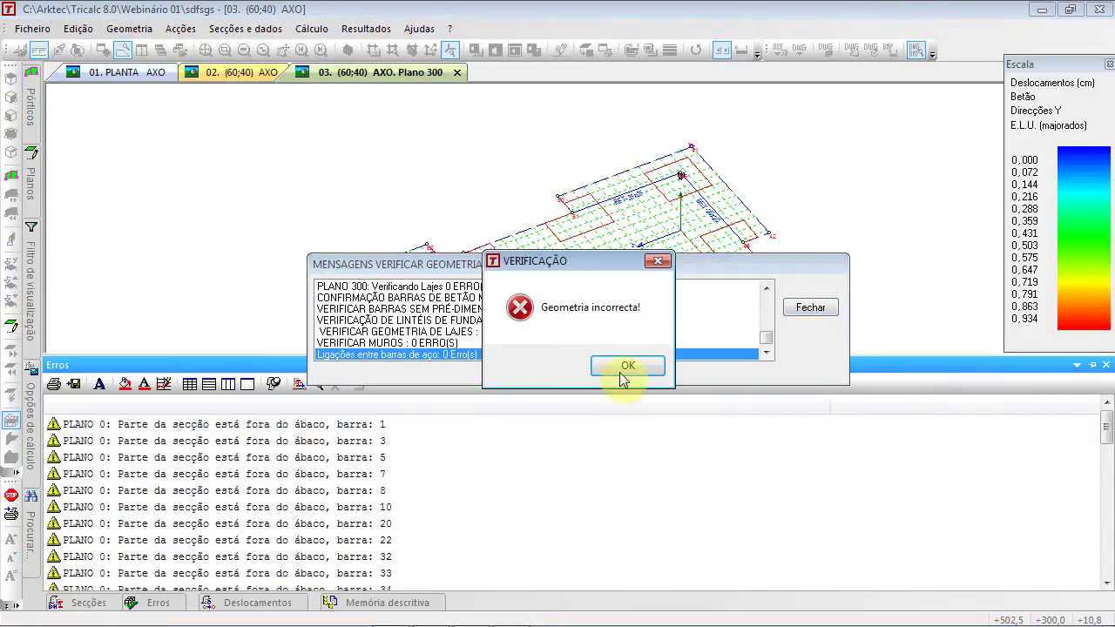
left_click(626, 363)
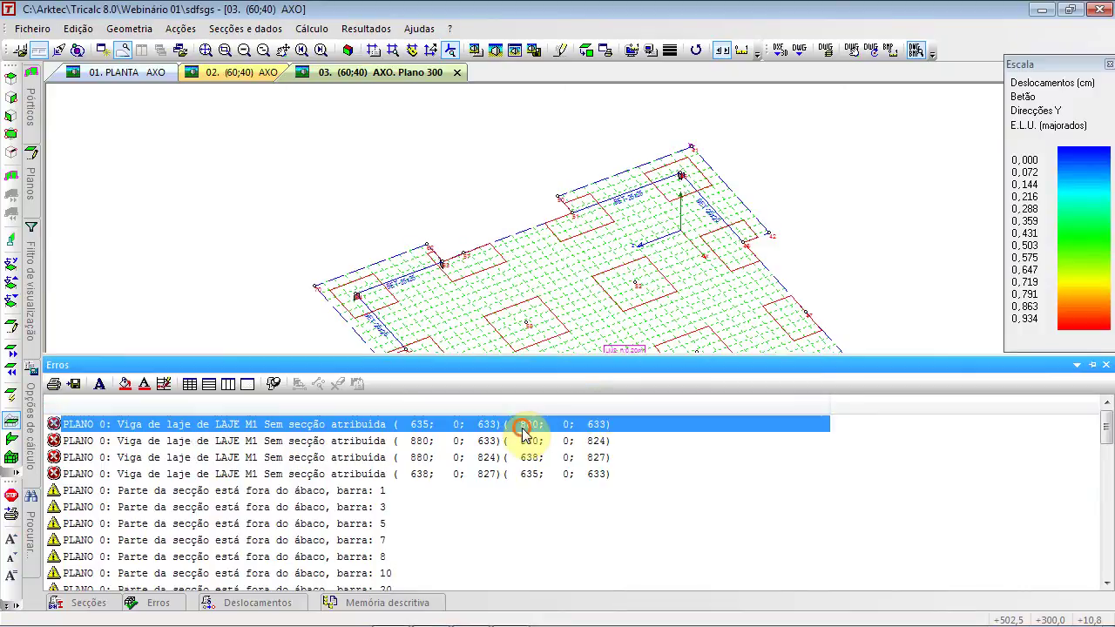
Assign series bet, profile 20x20, to the four LM1 slab beams without a section on plane 0
left_click(510, 472, "shift")
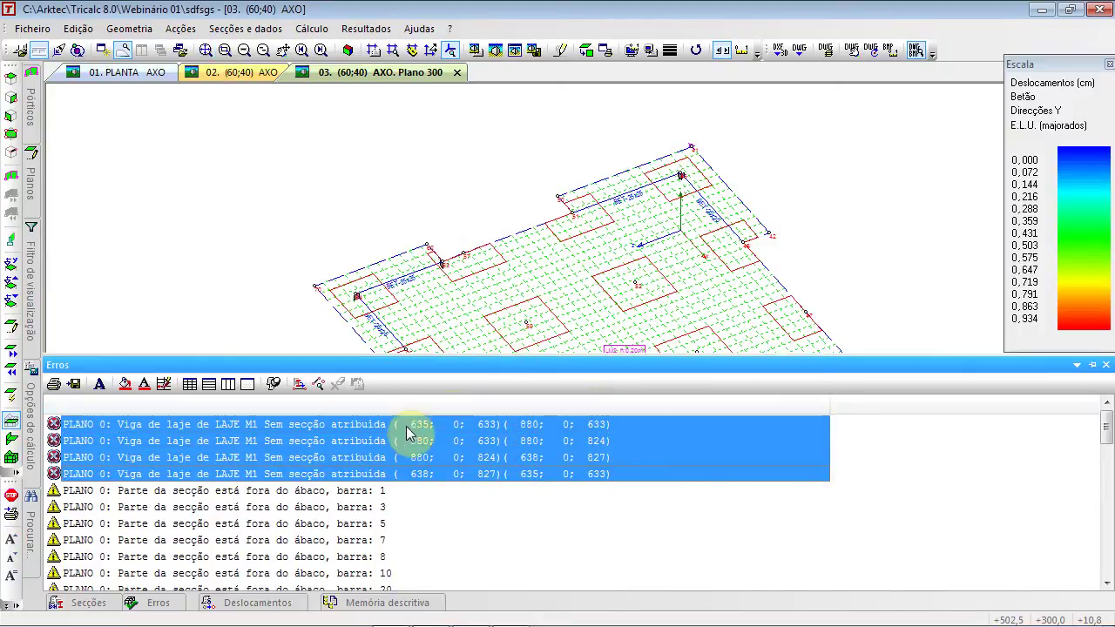
scroll(453, 343, "down", 1)
mouse_move(495, 331)
middle_mouse_down()
mouse_move(498, 233)
mouse_move(478, 168)
middle_mouse_up()
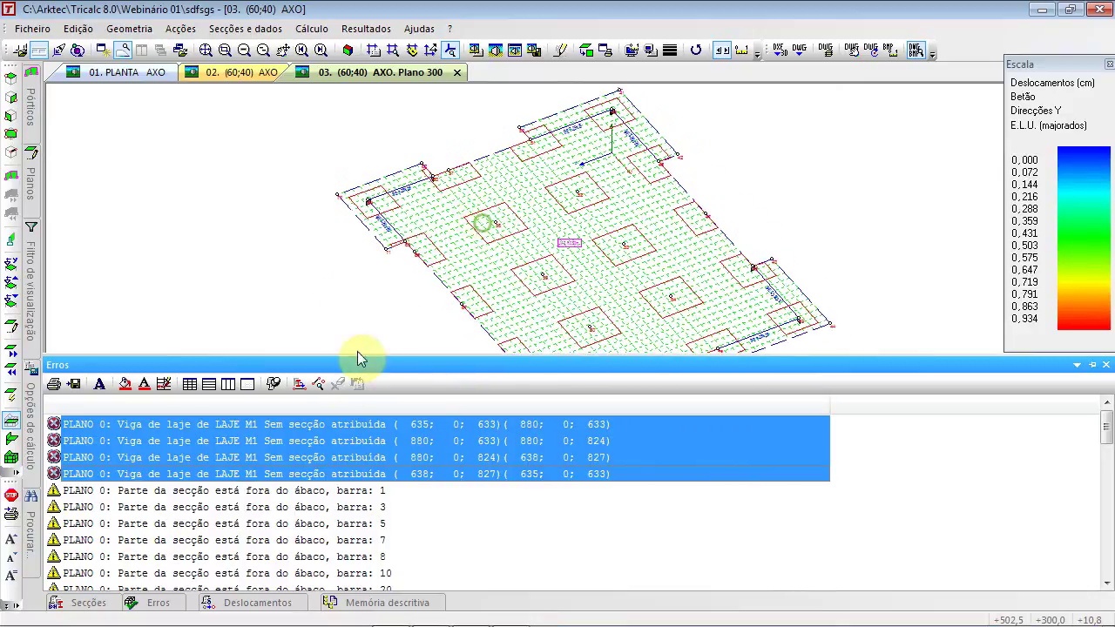
left_click(299, 385)
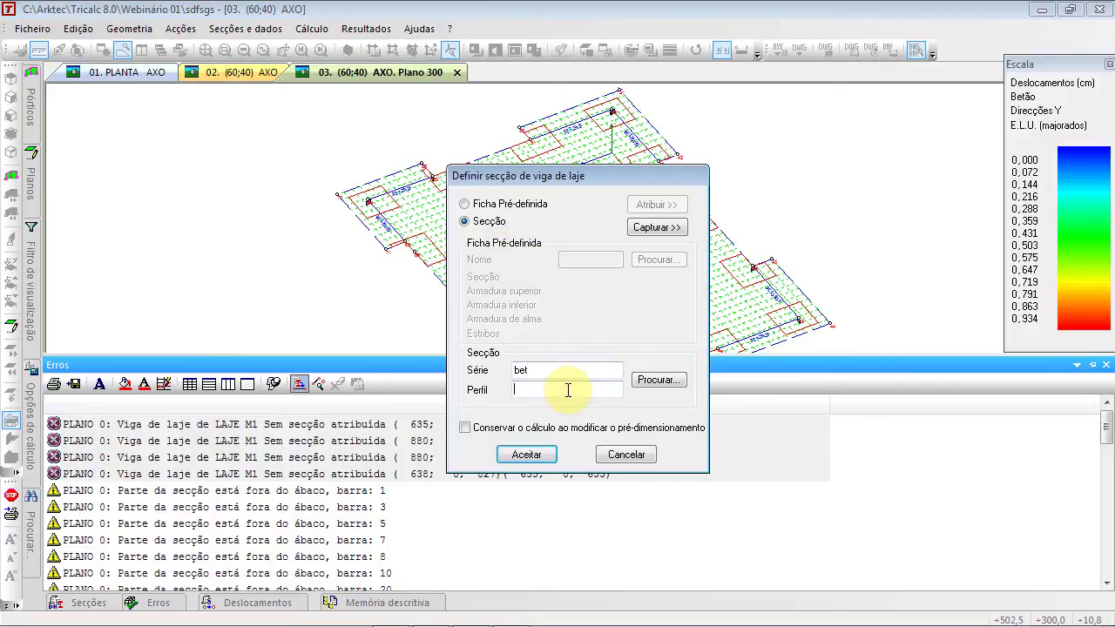
left_click(567, 396)
type("20x20")
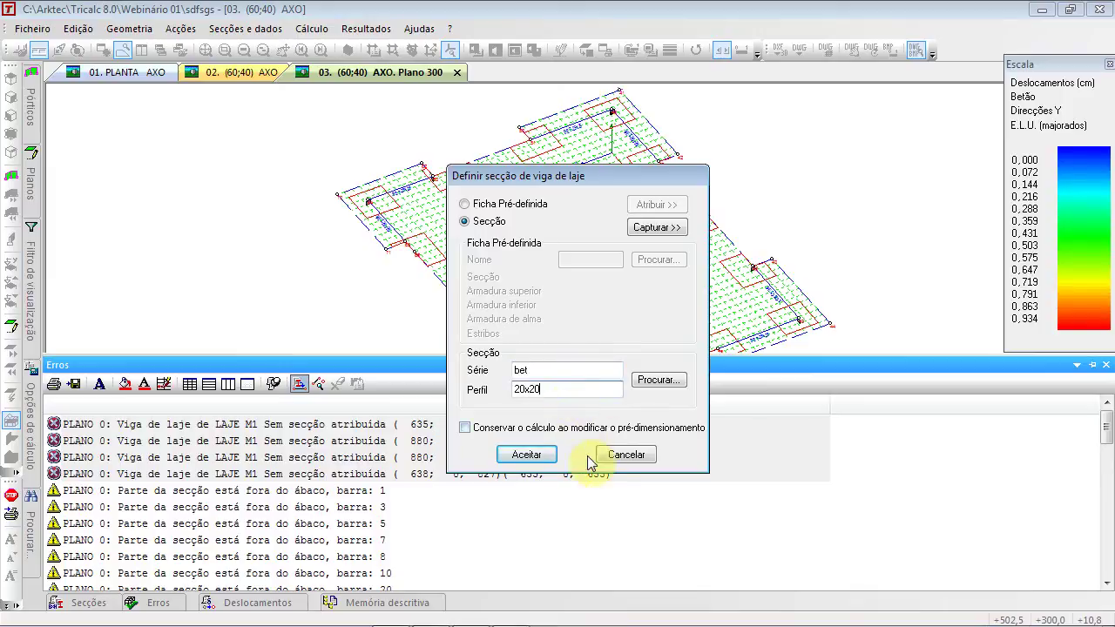
left_click(549, 461)
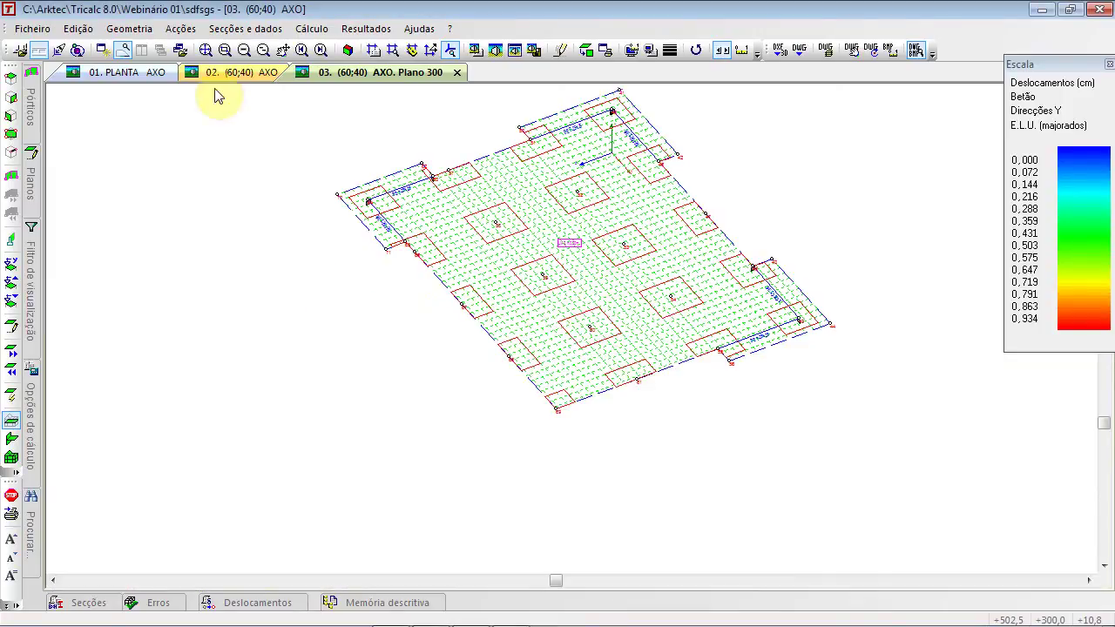
Recheck the structure's geometry with the current verification options, including the beams with newly assigned sections
left_click(126, 28)
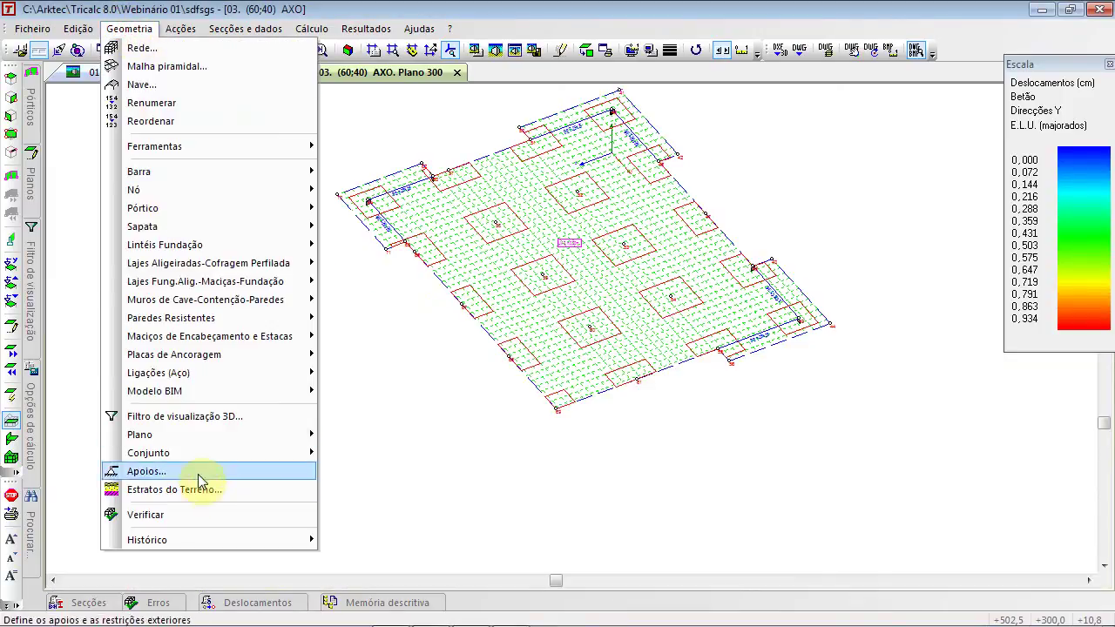
left_click(213, 507)
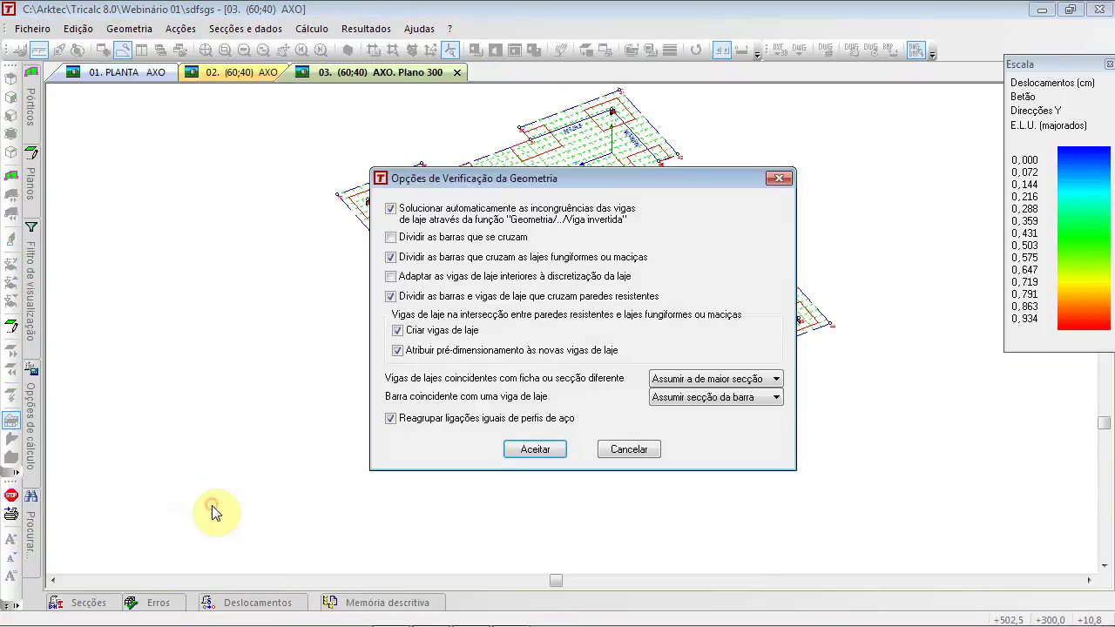
left_click(537, 450)
left_click(564, 368)
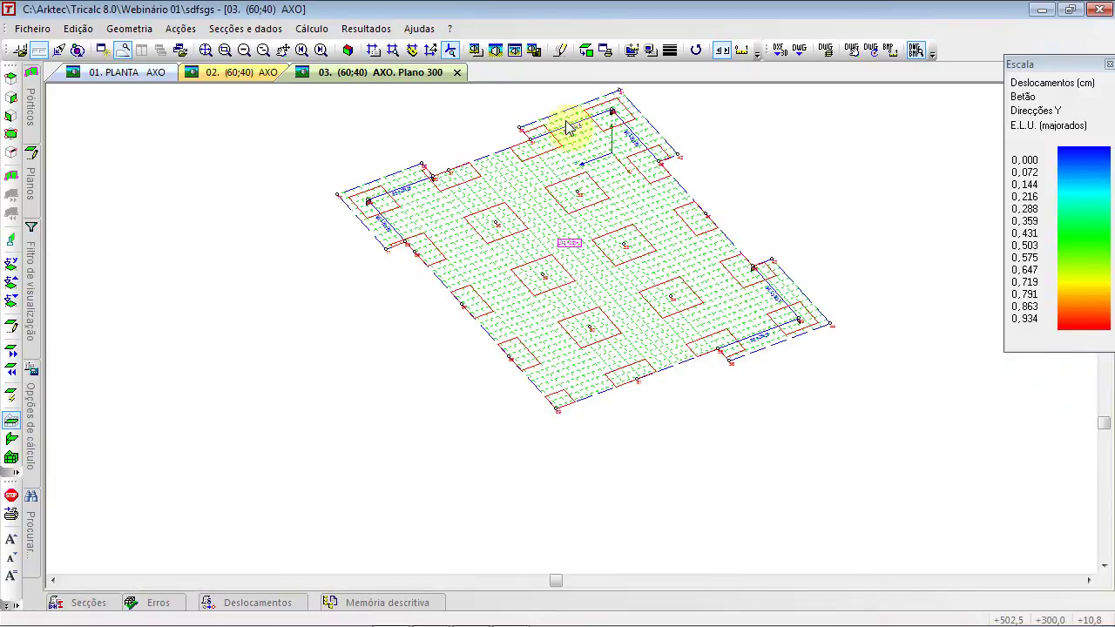
Copy all nodes of plane 300 upward five times with translation vector Y = 300 cm, including bars, actions, sections and sets
left_click(586, 51)
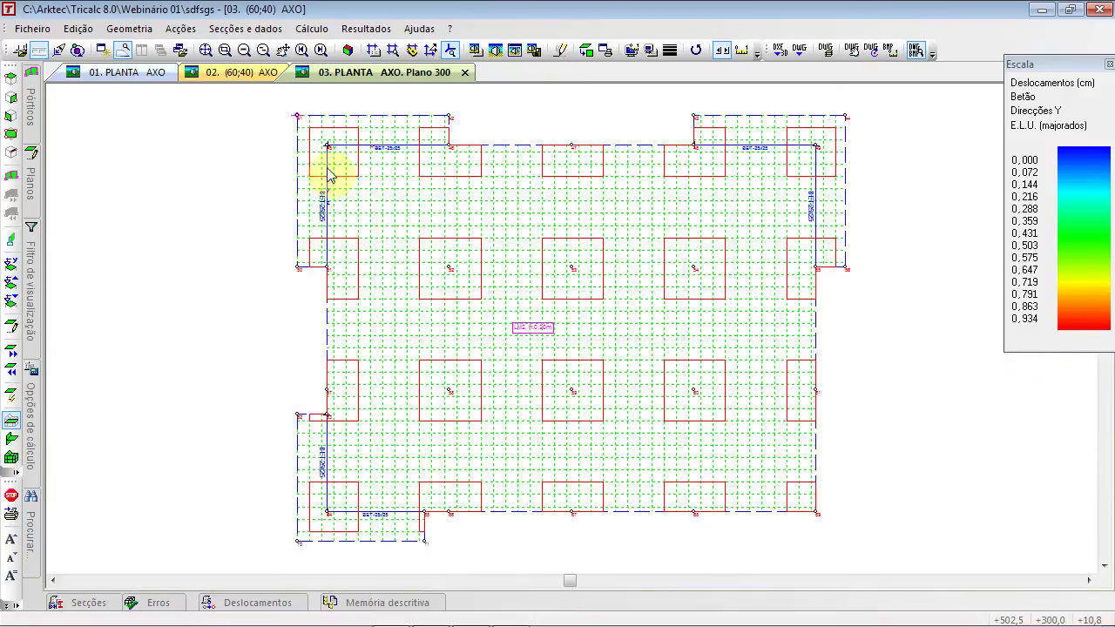
right_click(148, 126)
left_click(215, 168)
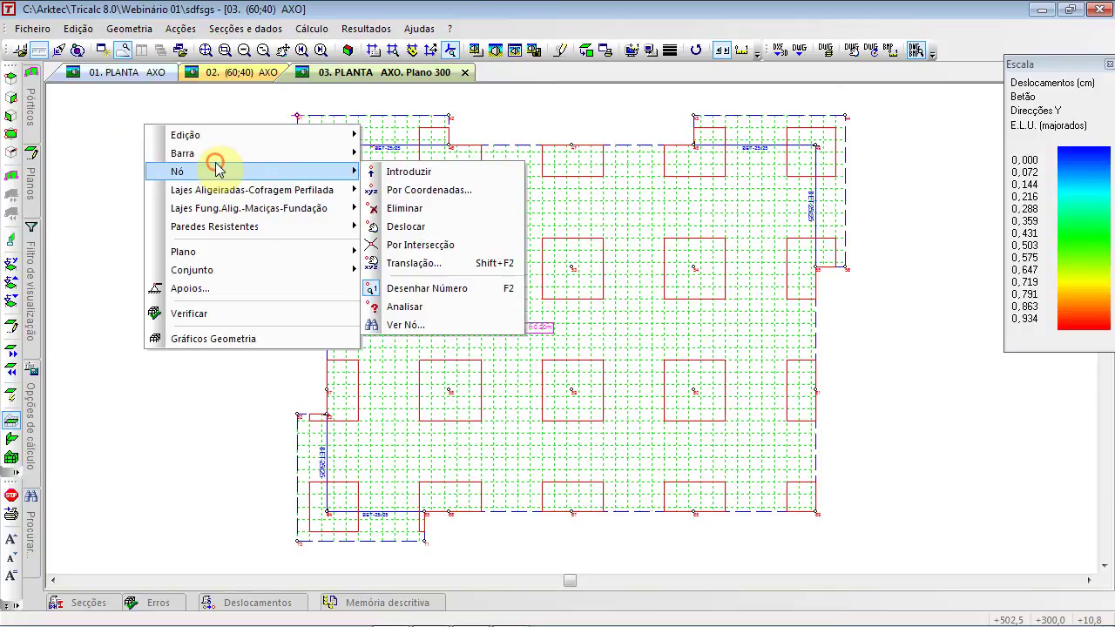
left_click(435, 263)
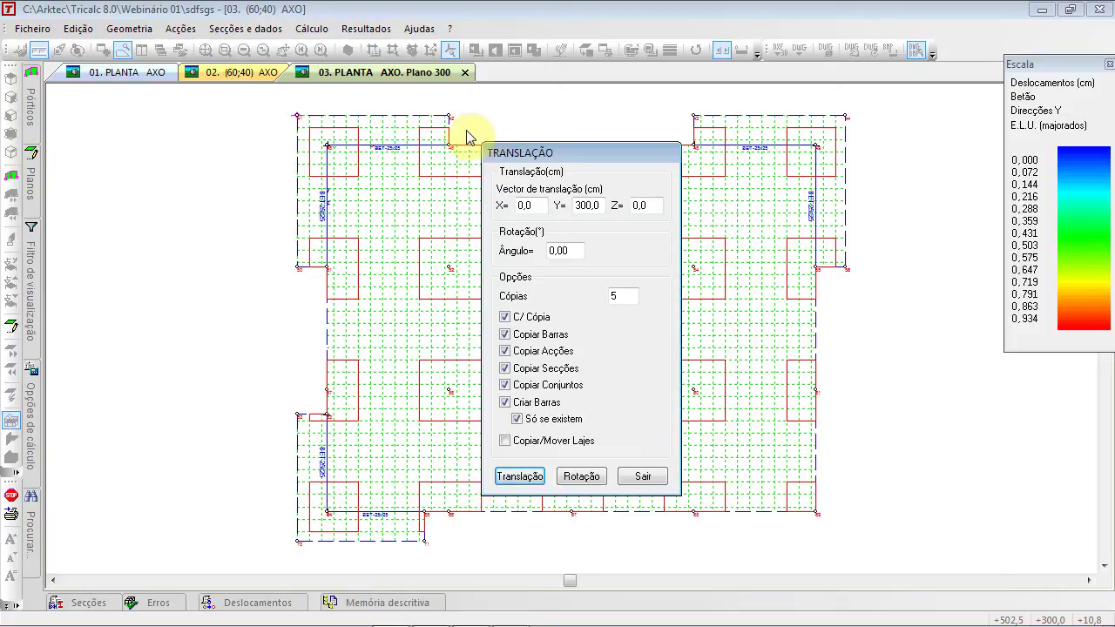
left_click(520, 477)
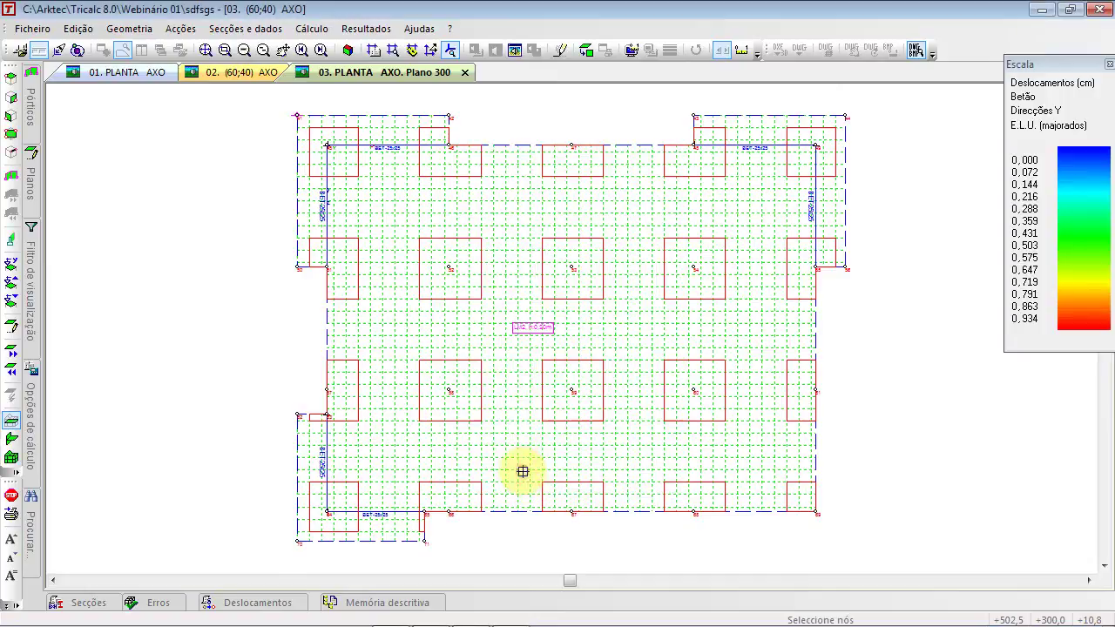
left_click(235, 90)
left_click(887, 566)
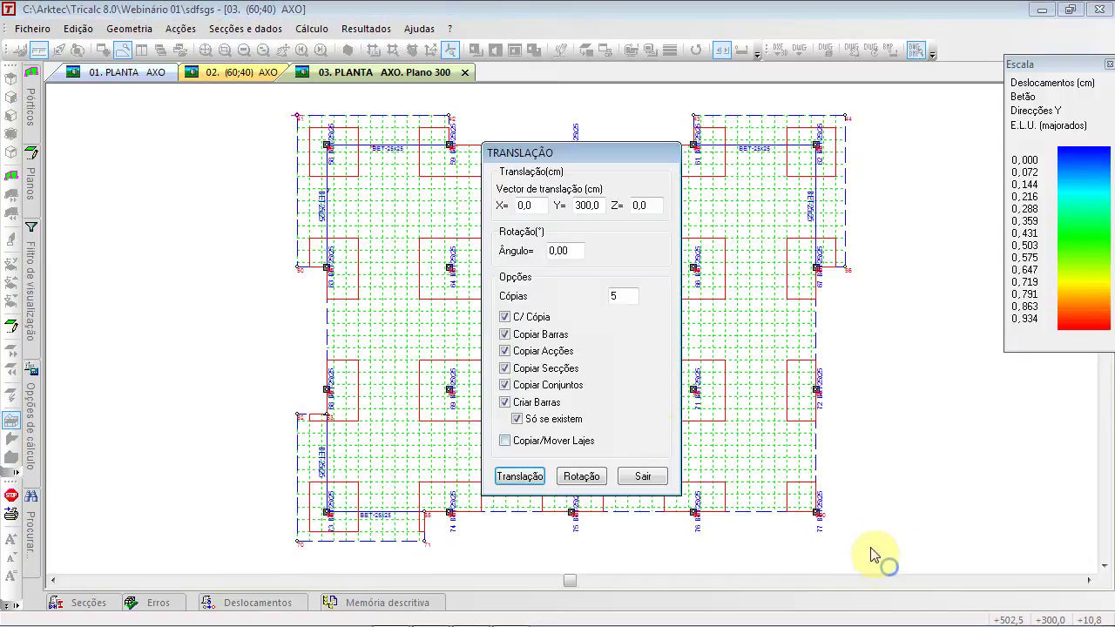
left_click(642, 479)
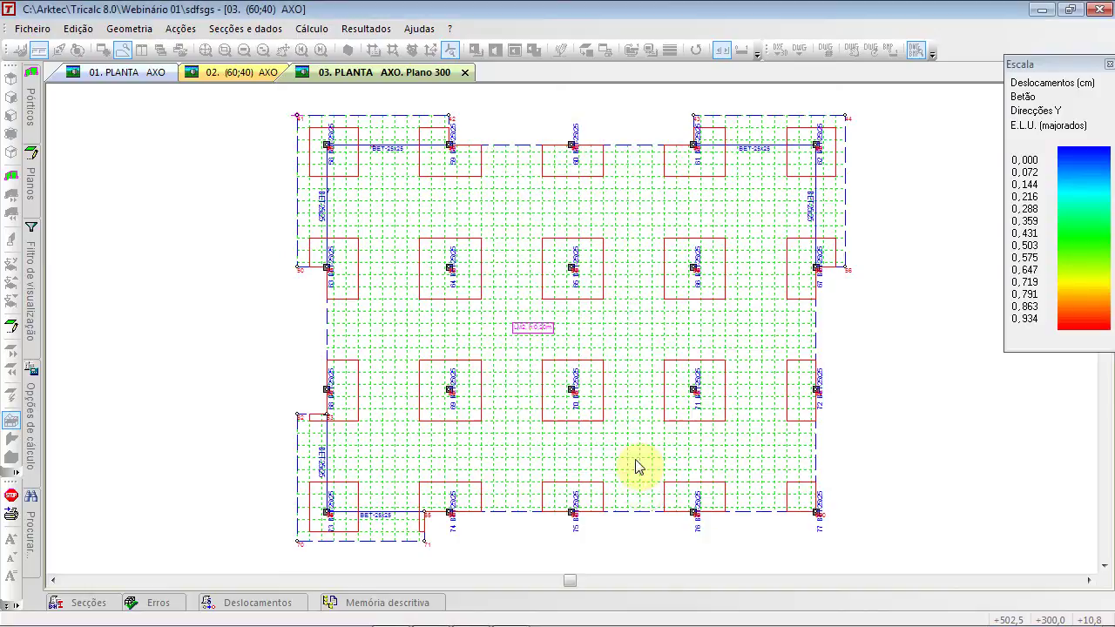
Show the whole structure and copy slab LM2 from plane 300 to planes 600, 900, 1200, 1500 and 1800
left_click(353, 50)
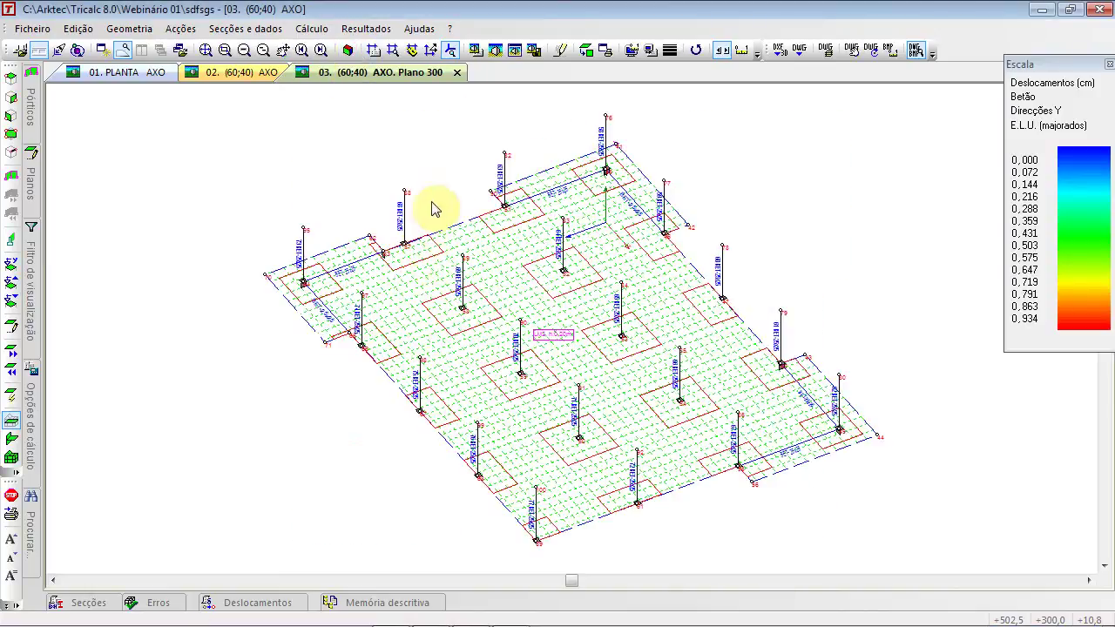
double_click(343, 244)
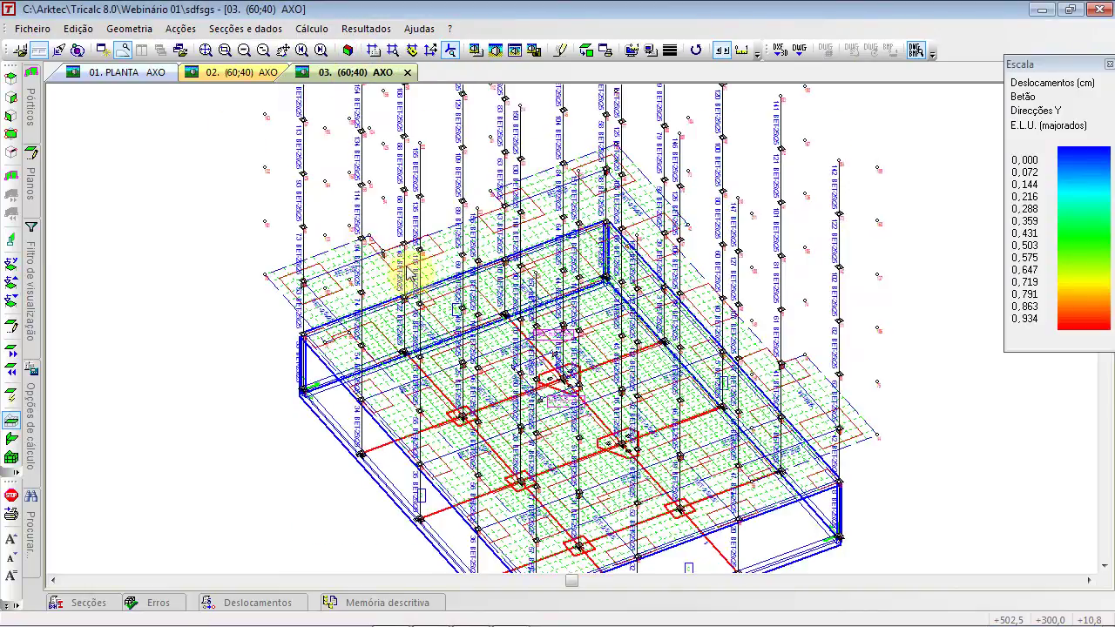
scroll(368, 270, "down", 2)
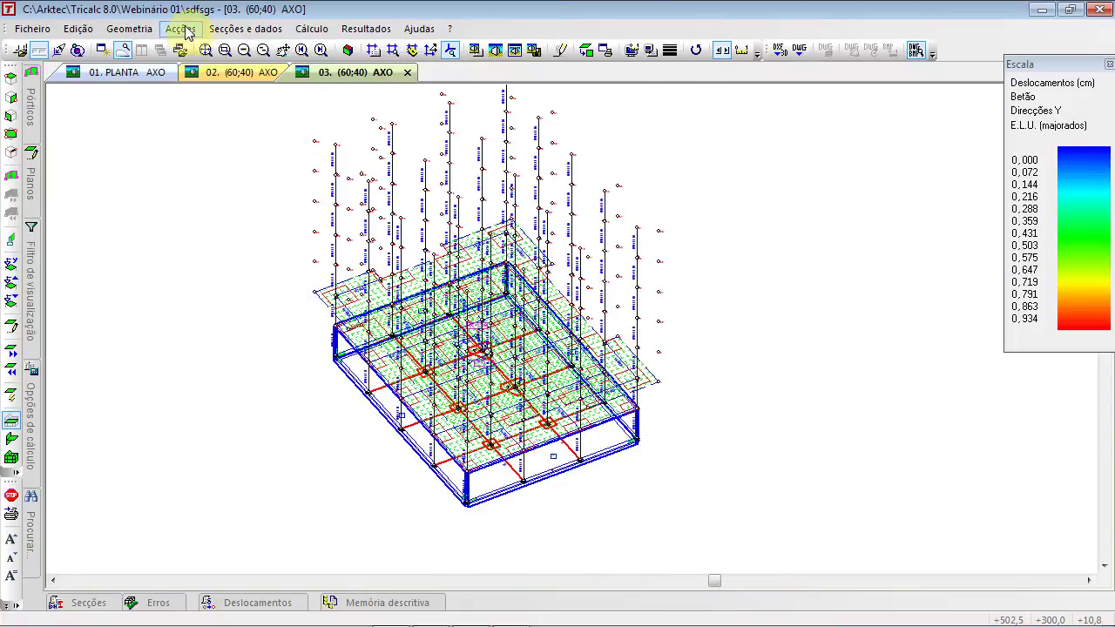
left_click(140, 33)
mouse_move(212, 282)
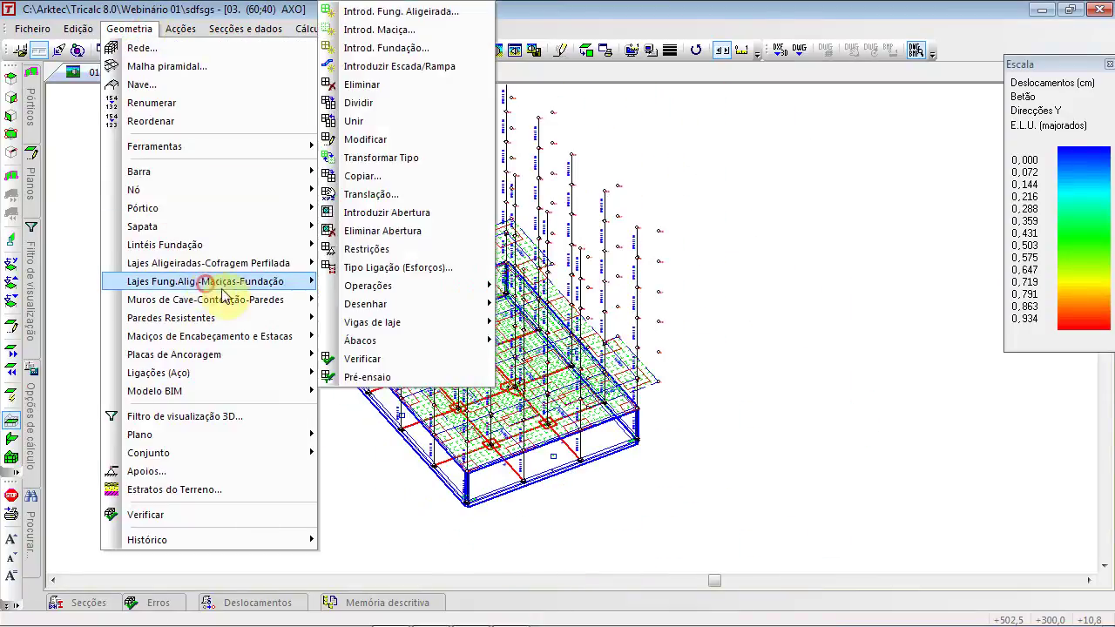
left_click(419, 178)
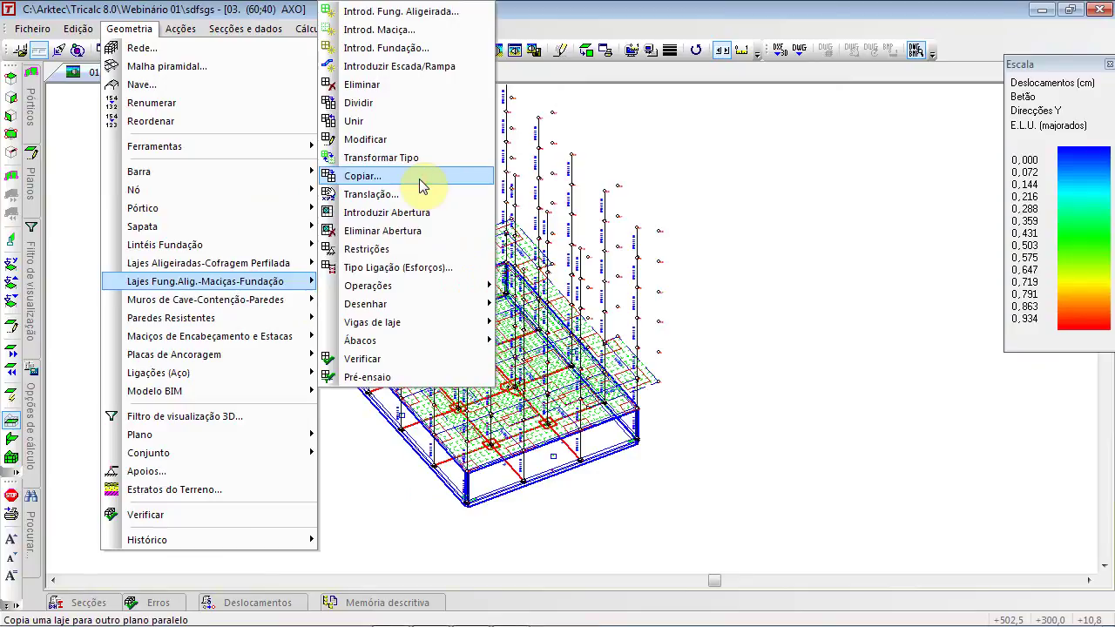
left_click(427, 289)
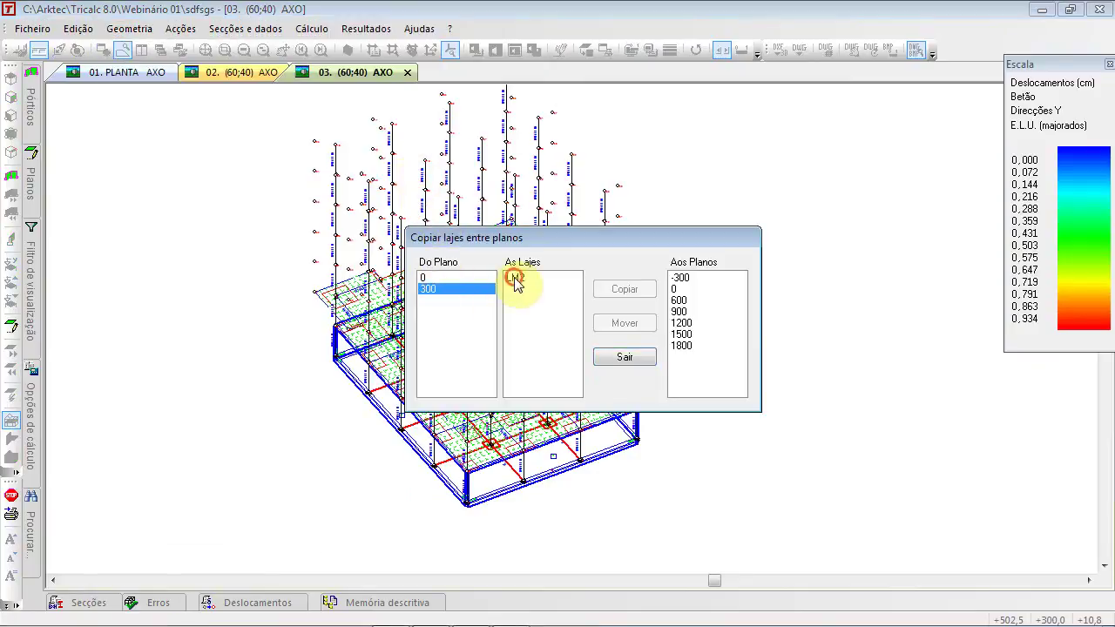
left_click(680, 301)
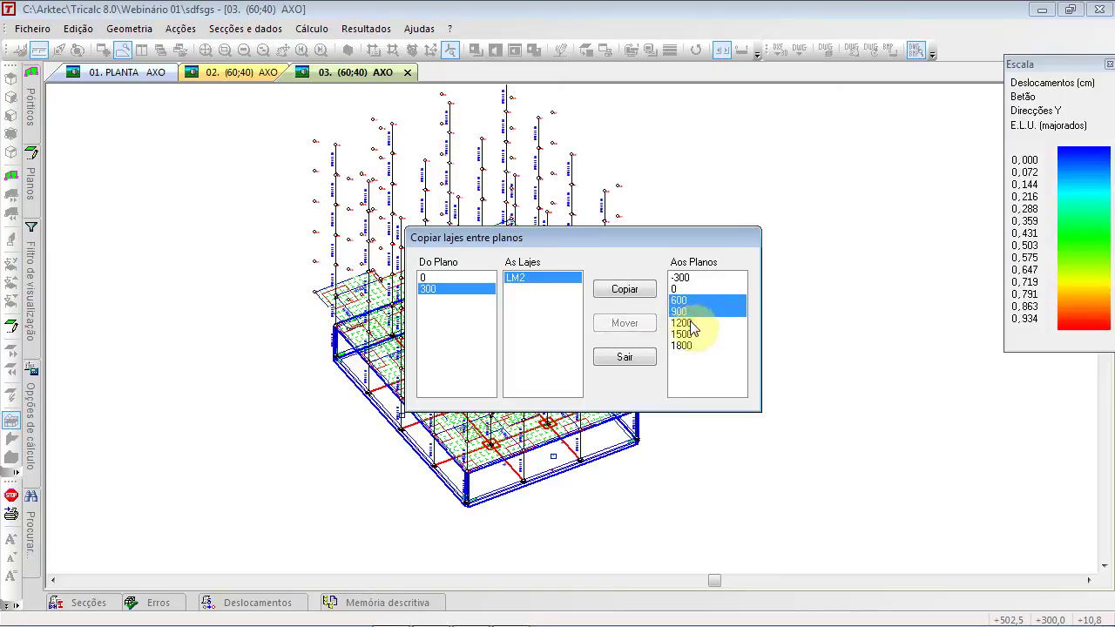
left_click(618, 290)
left_click(627, 354)
Renumber and reorder the nodes and bars of the complete structure
scroll(540, 350, "up", 2)
scroll(540, 350, "down", 3)
left_click(129, 28)
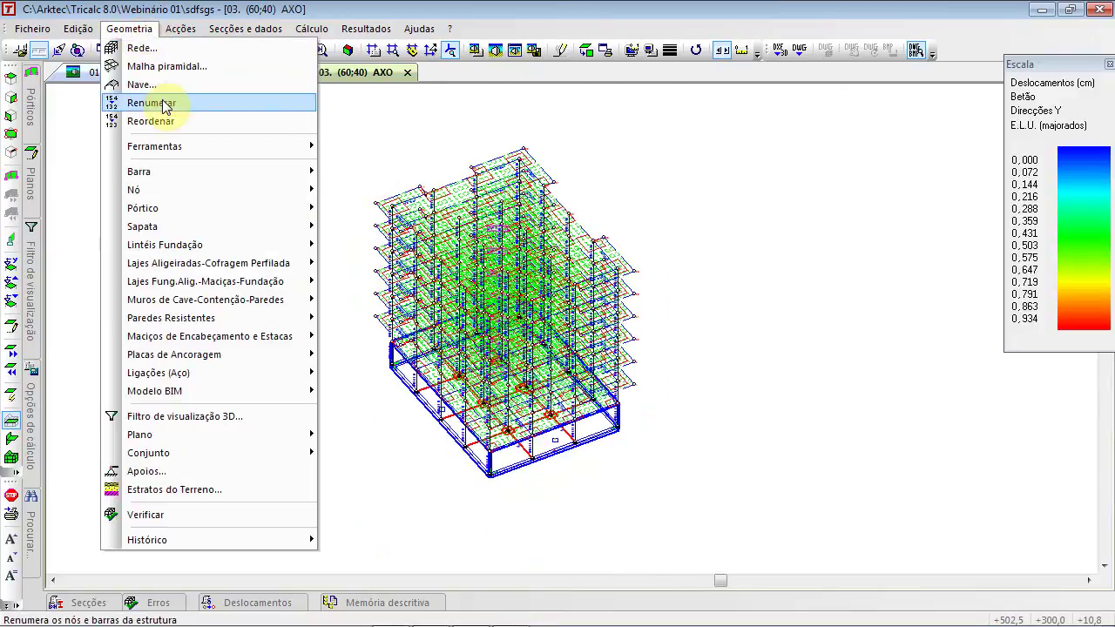
left_click(157, 102)
left_click(130, 28)
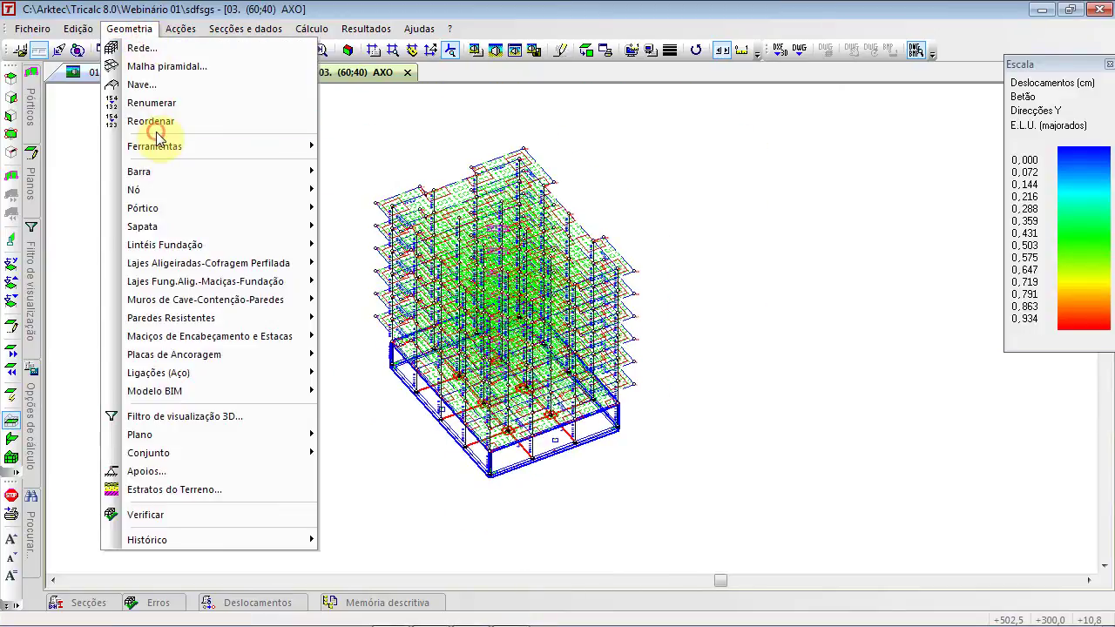
left_click(155, 121)
Verify the geometry of the multi-storey structure and select the drop panel errors listed for planes 600 to 1800
left_click(130, 29)
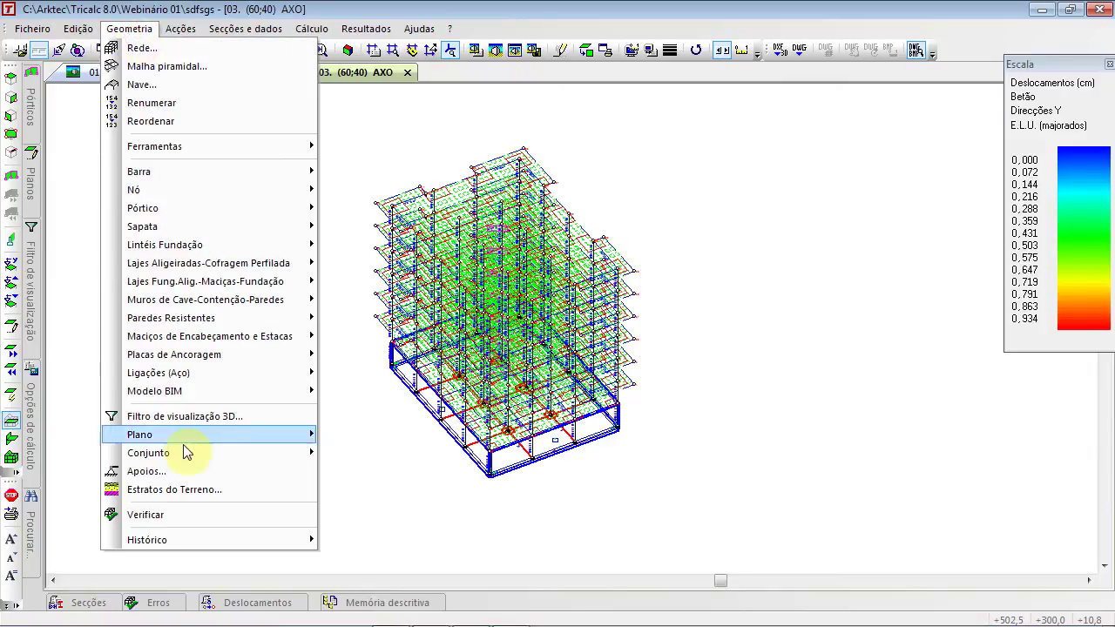
left_click(195, 520)
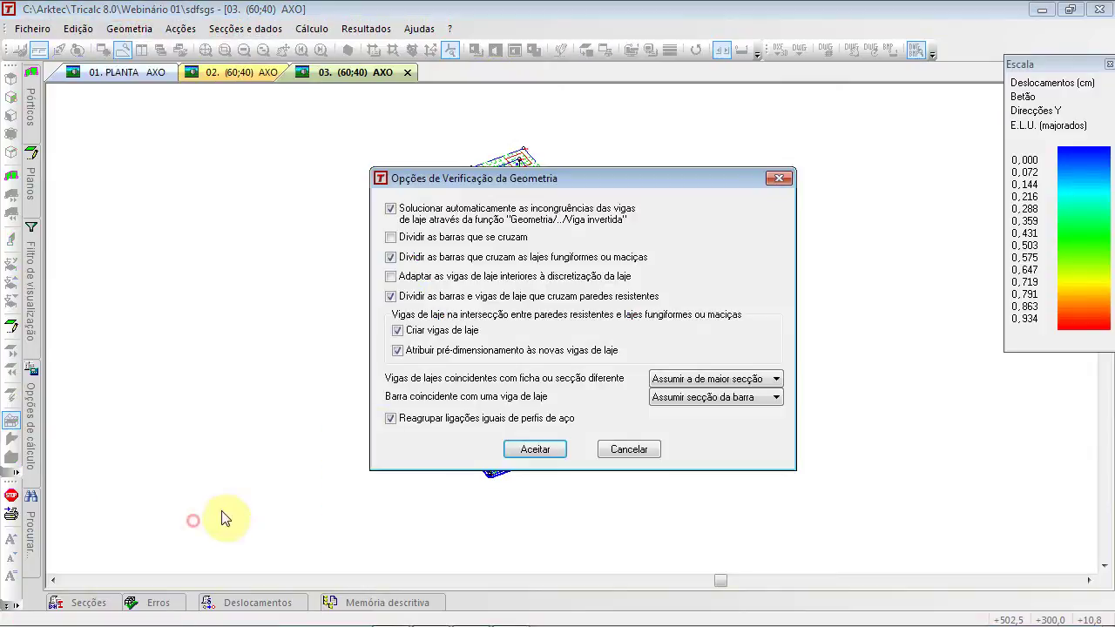
left_click(534, 448)
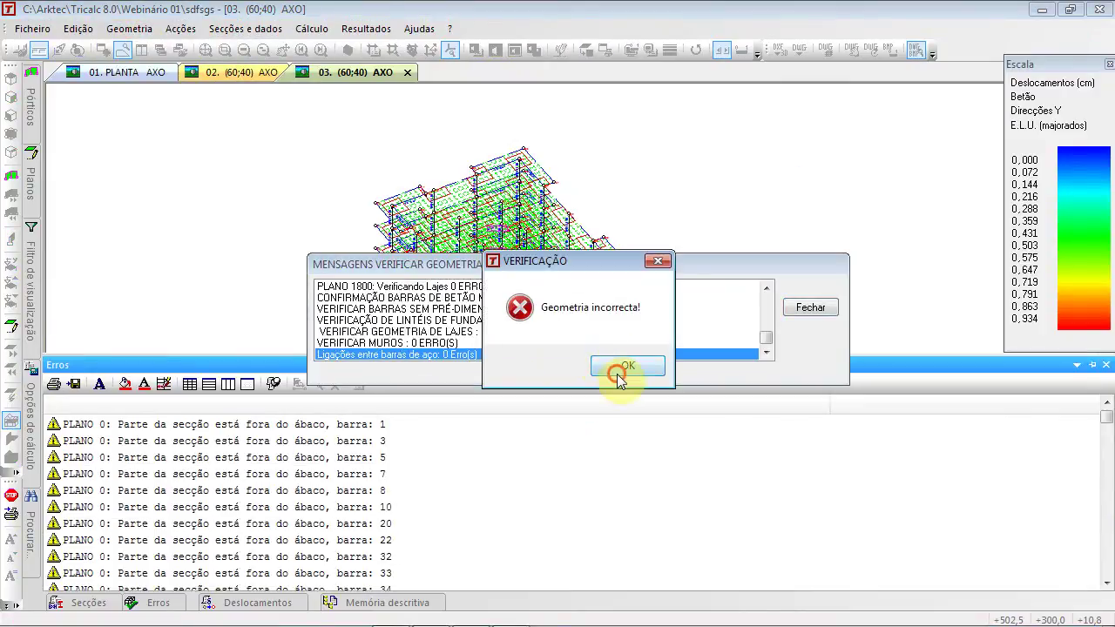
left_click(616, 372)
left_click(494, 427)
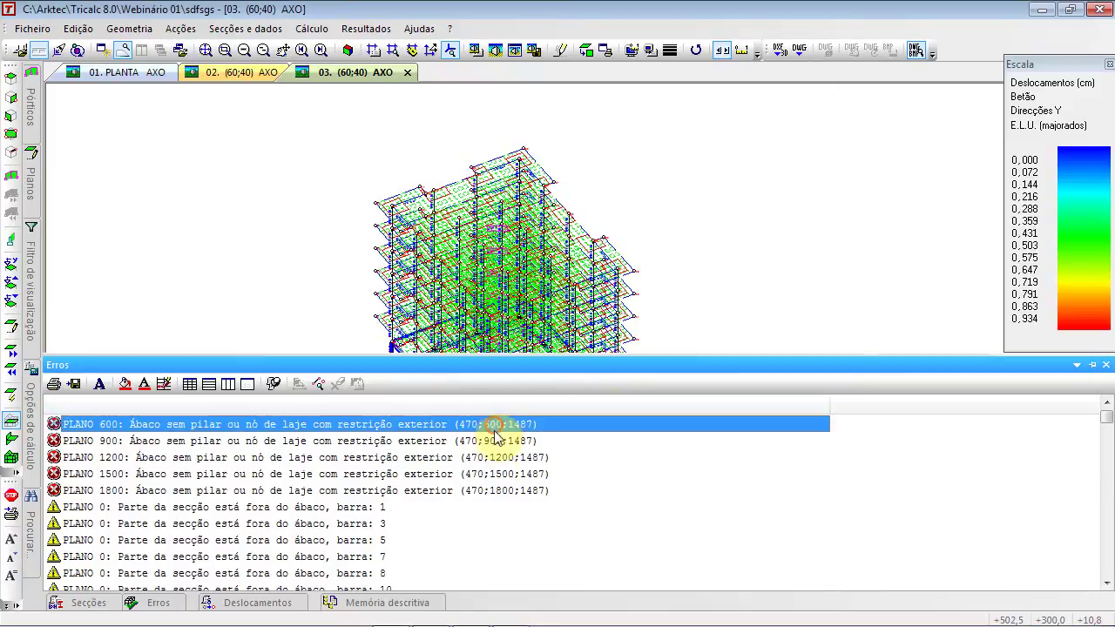
left_click(489, 491, "shift")
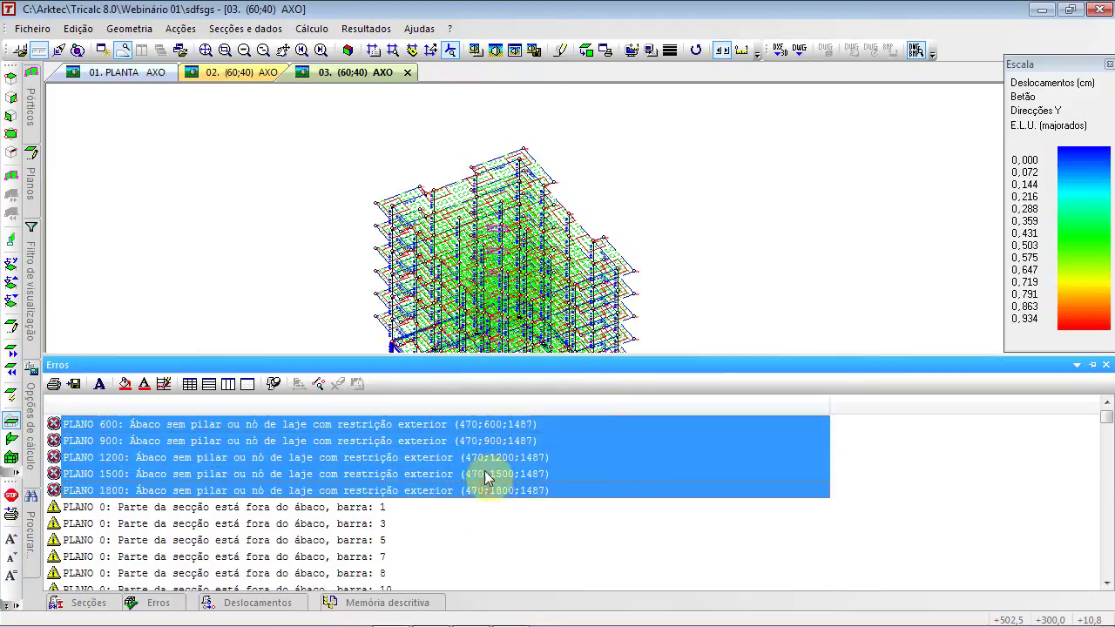
Generate the drop panels (ábacos) for the upper slab planes up to 1800
left_click(135, 33)
mouse_move(269, 283)
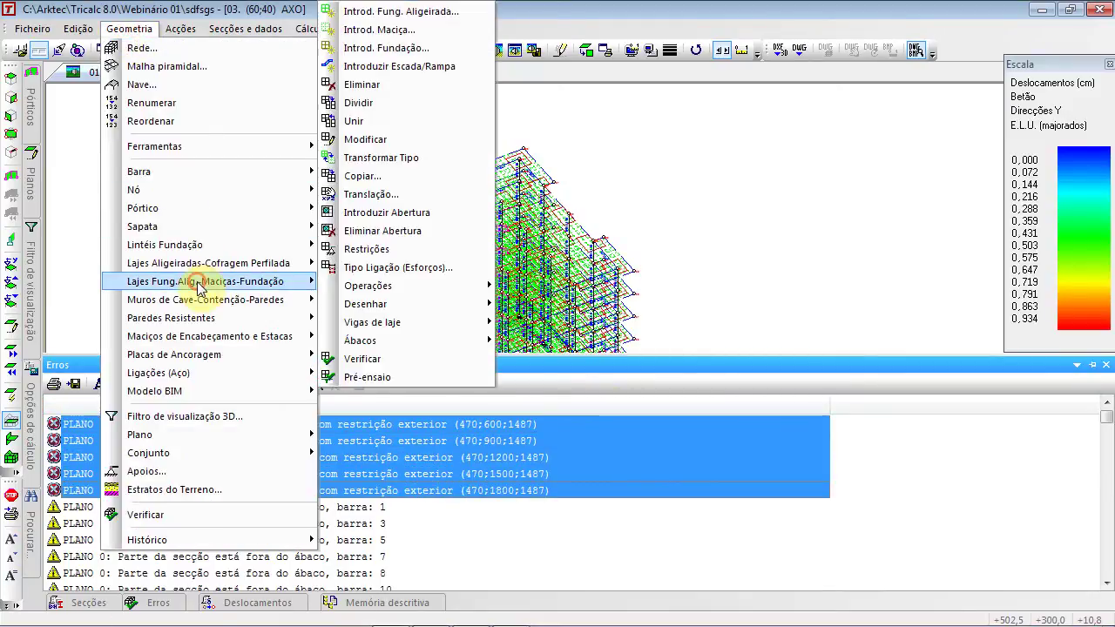
mouse_move(434, 341)
left_click(533, 357)
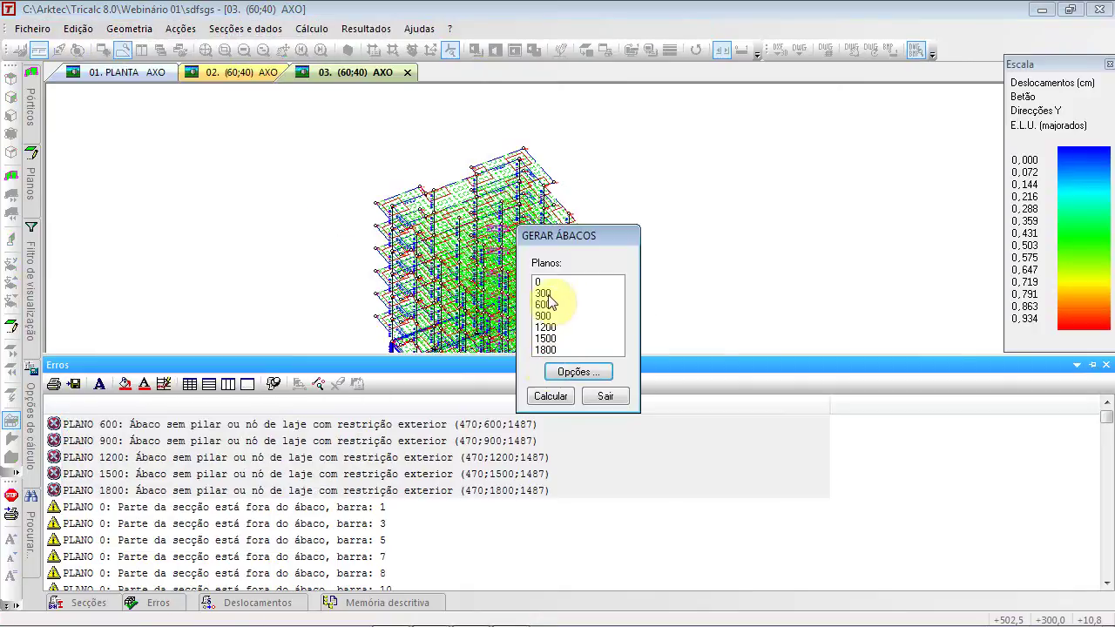
left_click(554, 350, "shift")
left_click(615, 398)
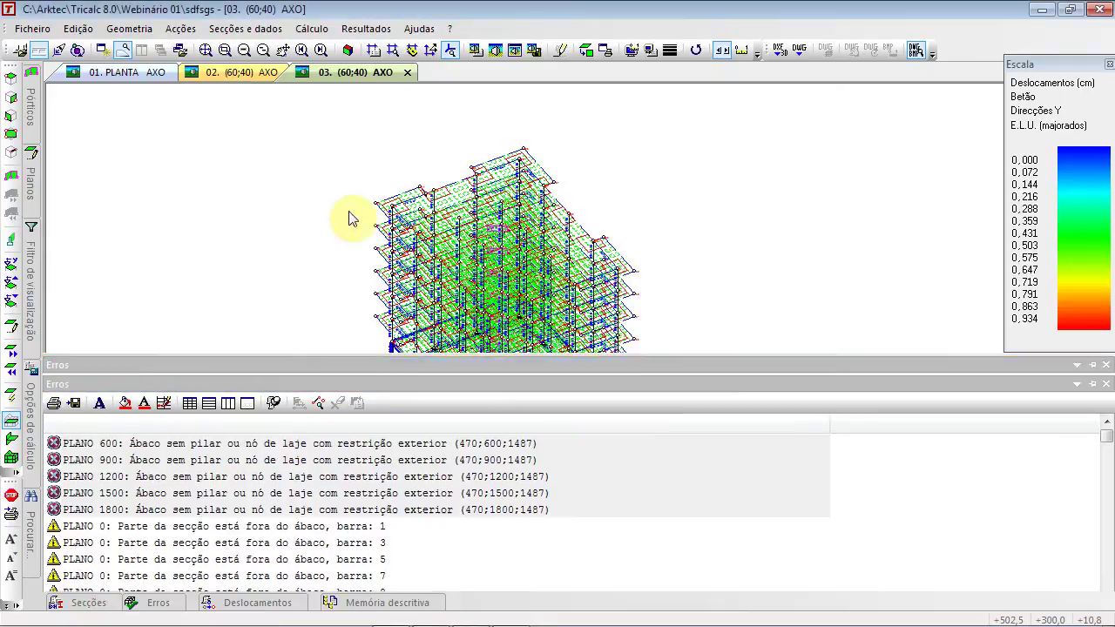
Verify the geometry with the regenerated drop panels and review the full list of errors and warnings
left_click(149, 28)
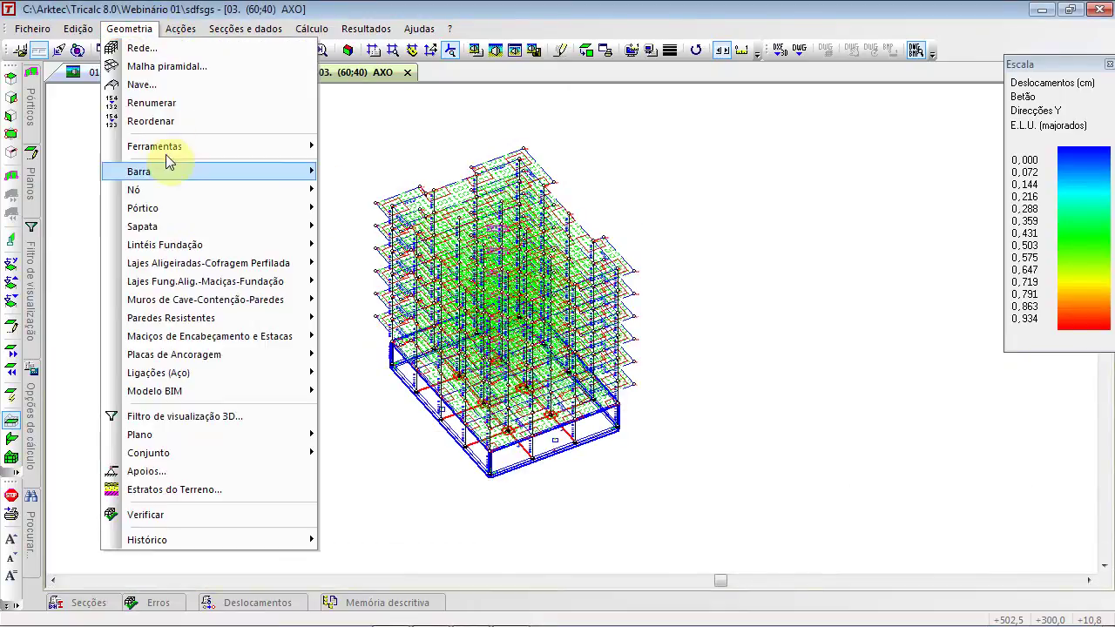
left_click(219, 515)
left_click(544, 445)
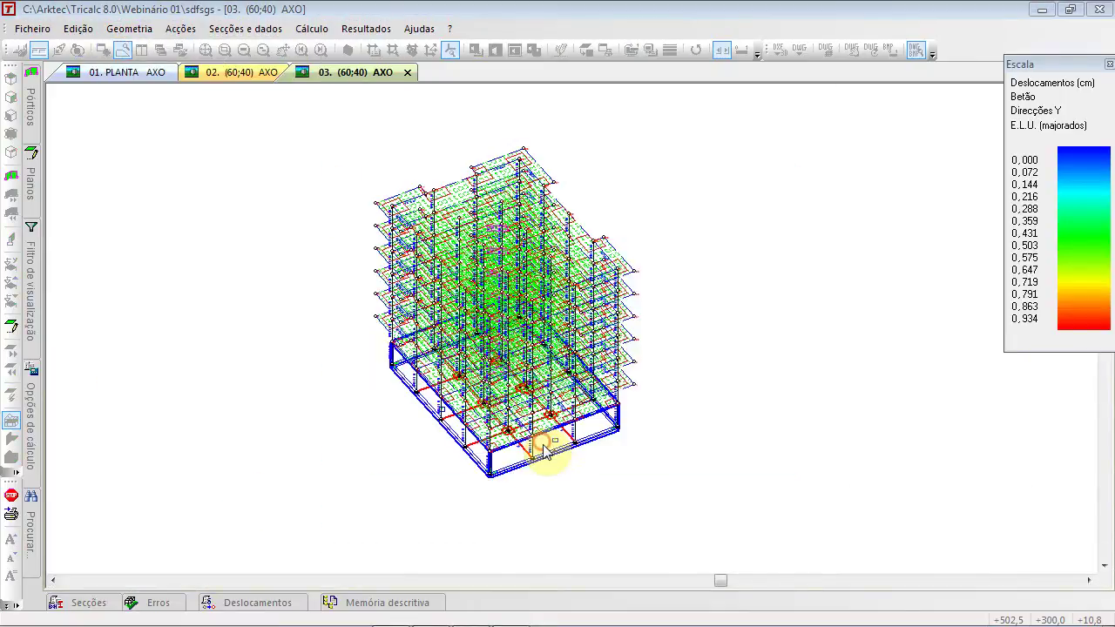
left_click(551, 366)
left_click(531, 408)
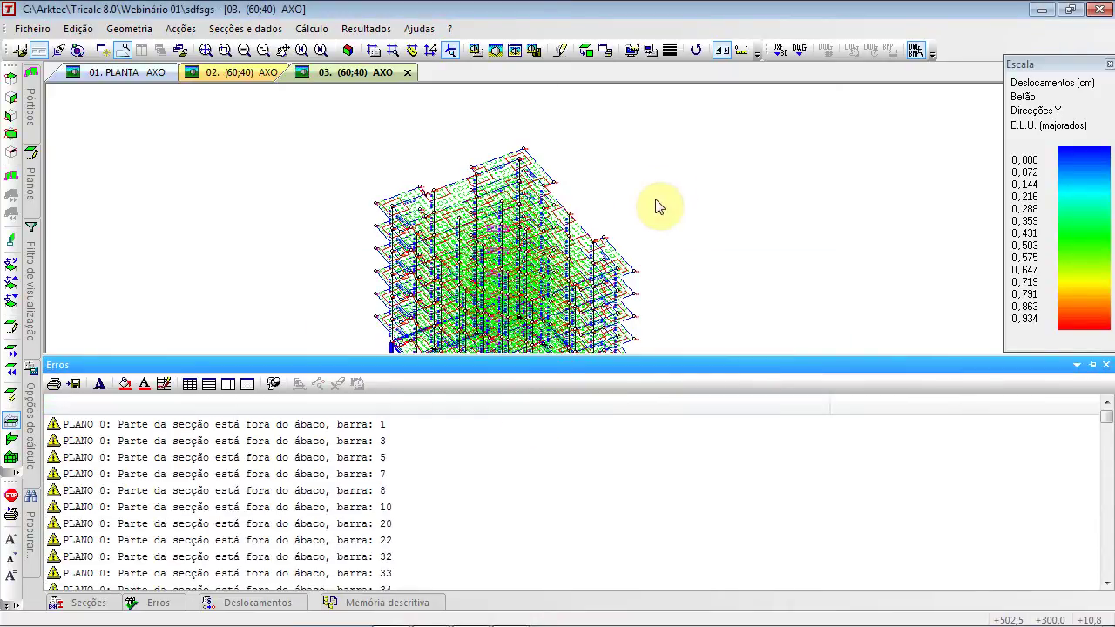
scroll(517, 473, "down", 20)
scroll(514, 505, "down", 20)
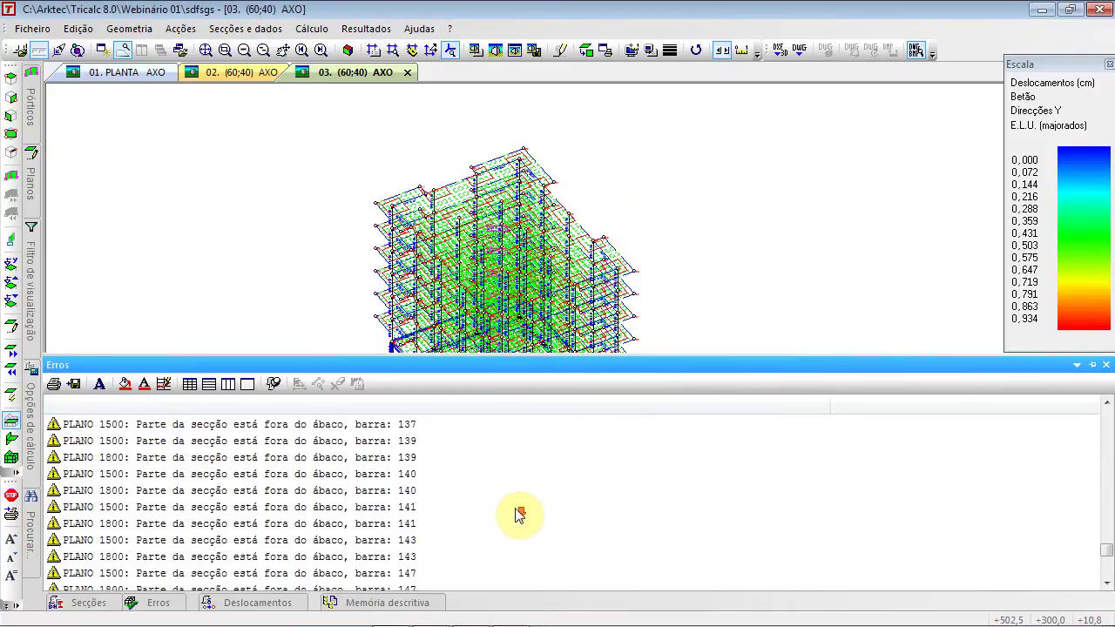
left_click(688, 190)
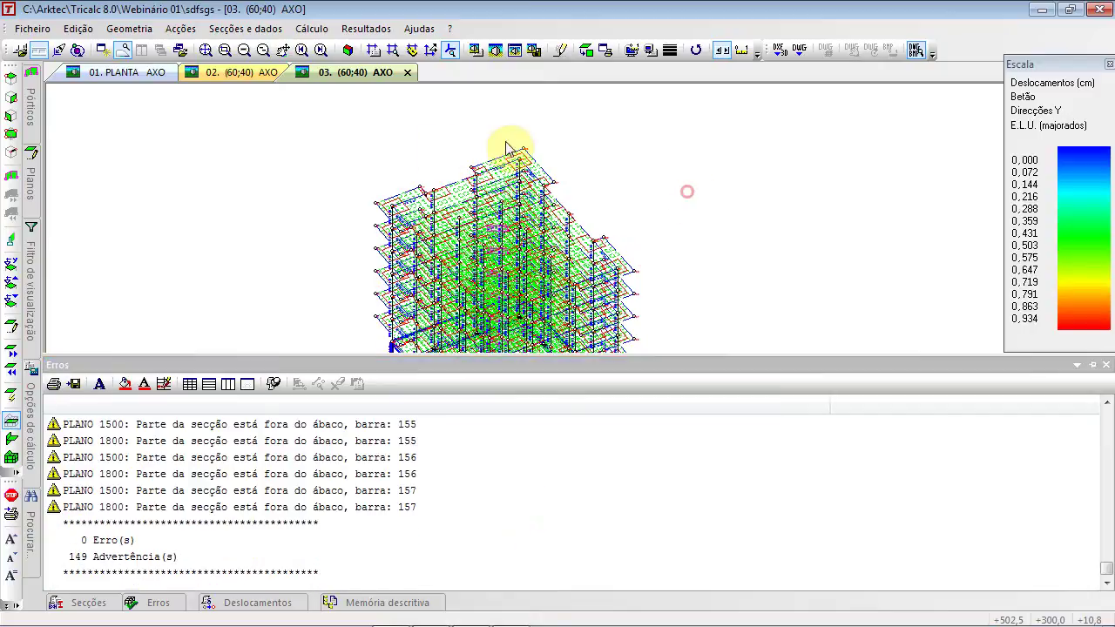
Render the building as solids without the wireframe drawing and show it in an axonometric view at 130;15
left_click(516, 50)
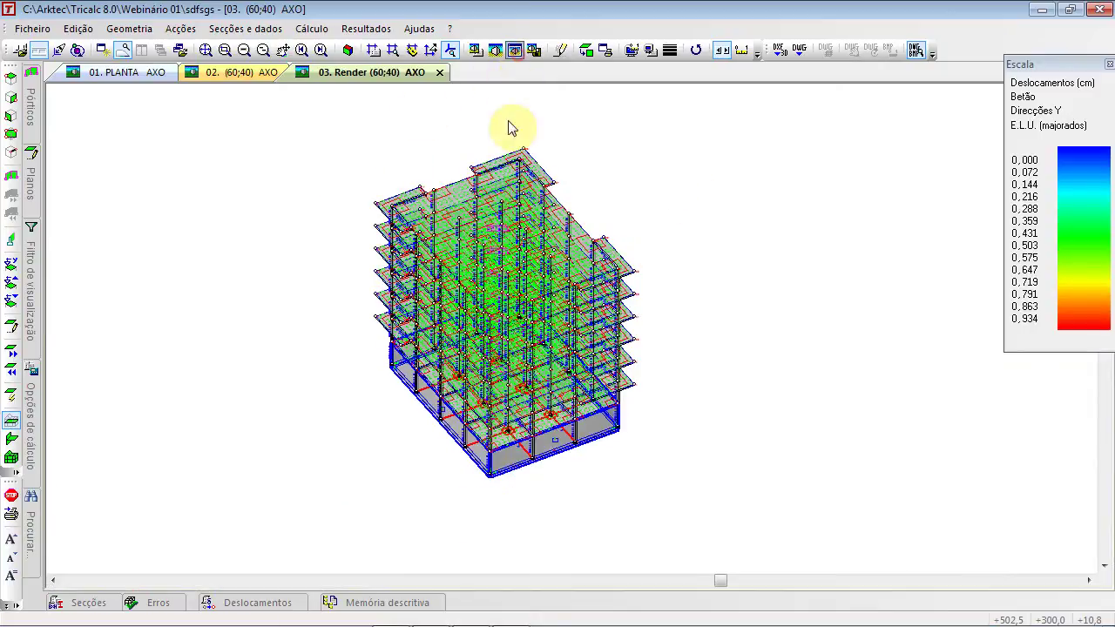
scroll(456, 353, "up", 1)
scroll(457, 353, "up", 1)
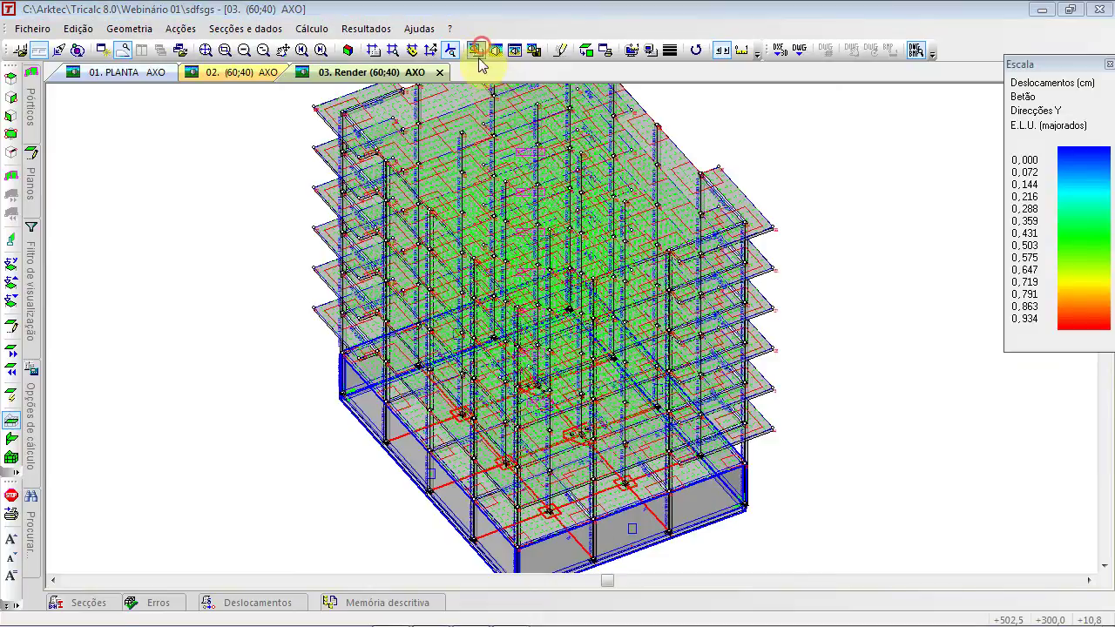
left_click(479, 49)
left_click(445, 318)
left_click(664, 486)
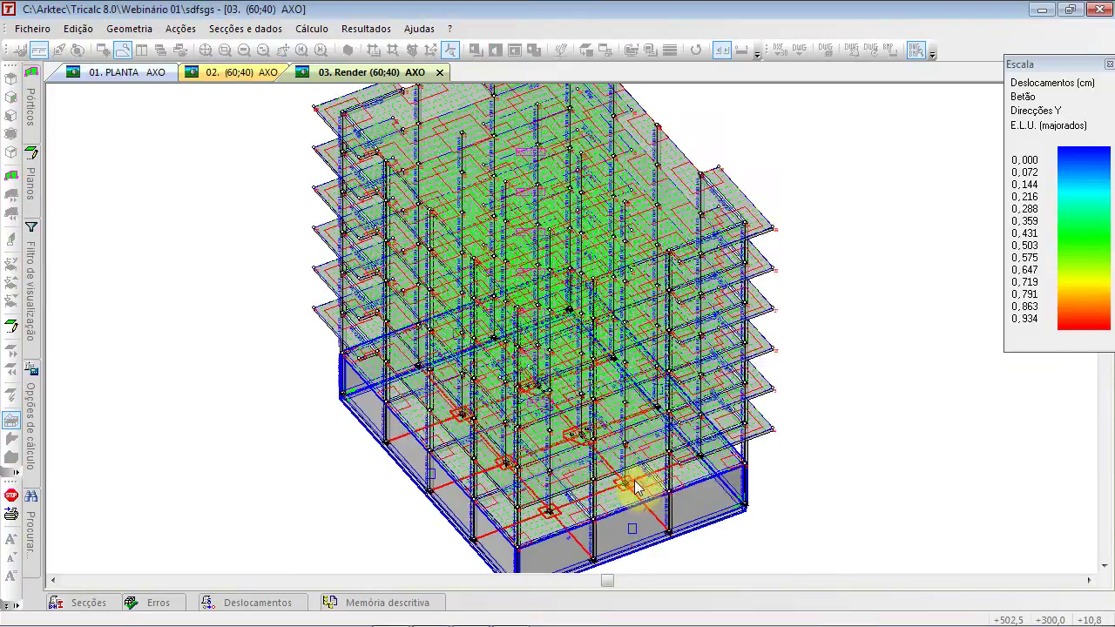
scroll(568, 394, "down", 5, "ctrl")
scroll(555, 424, "up", 5, "shift")
scroll(562, 428, "up", 10, "shift")
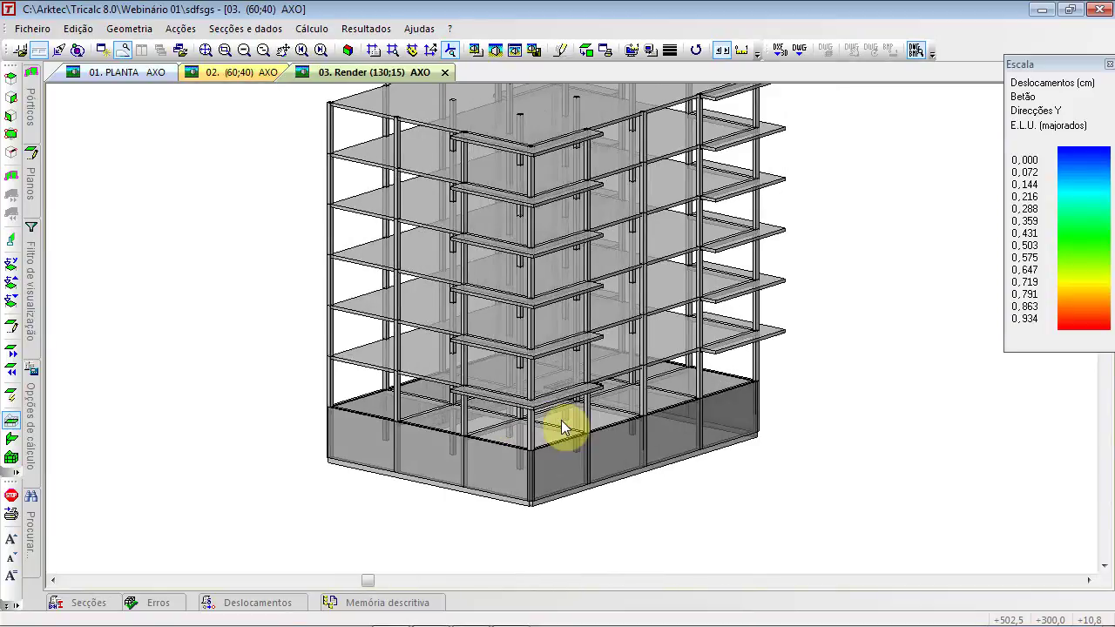
Show the building in an axonometric view at 135;25 and overlay the wireframe model on the solid-colour render
left_click(208, 74)
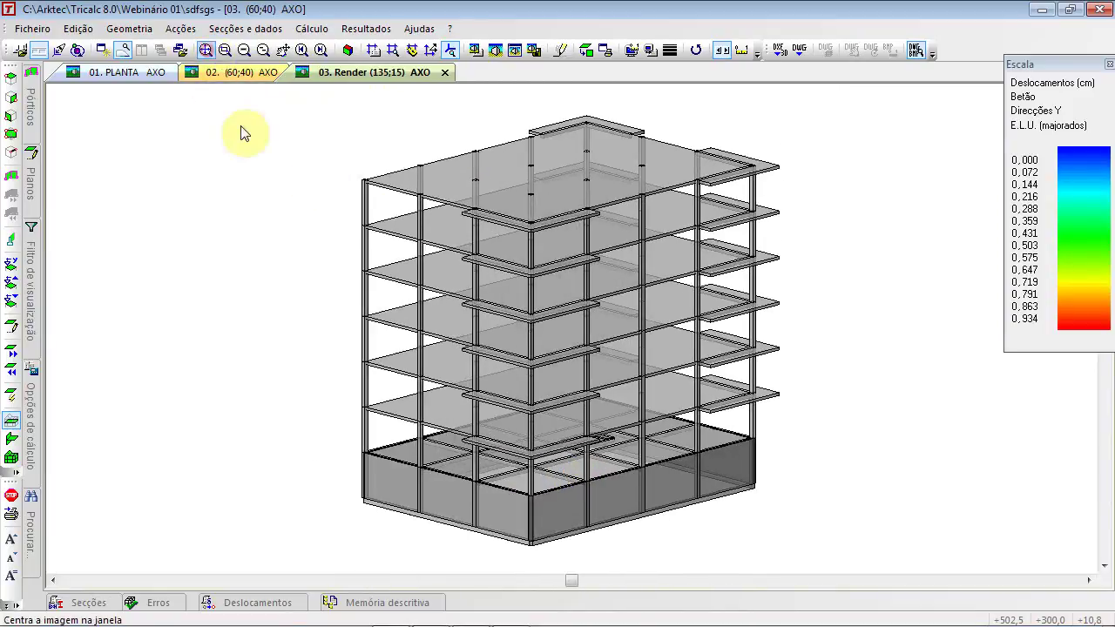
left_click(292, 277)
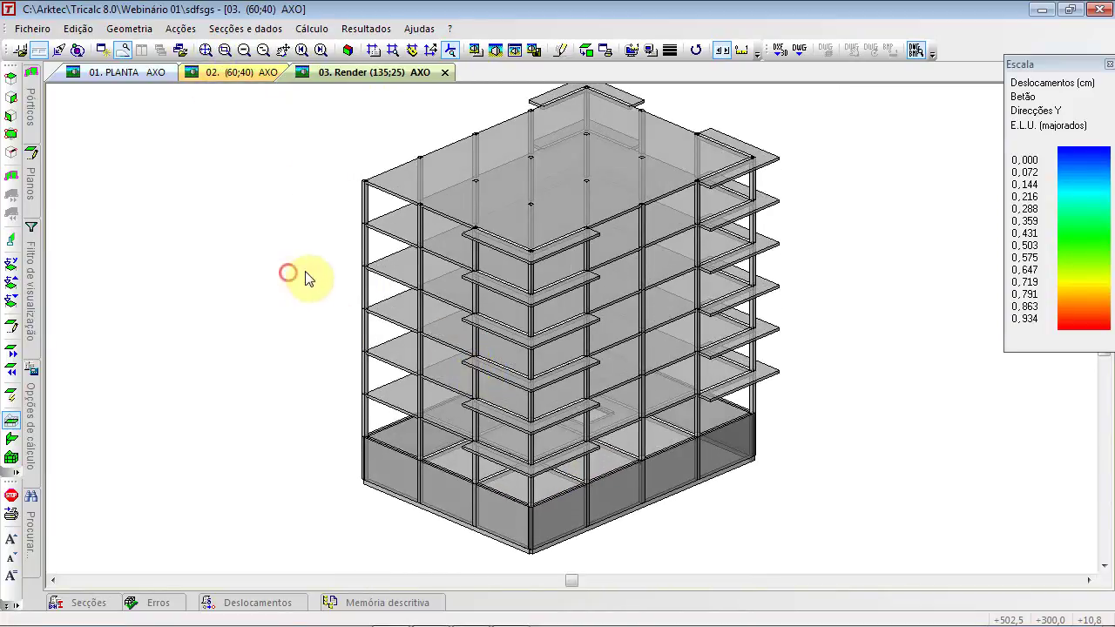
right_click(305, 207)
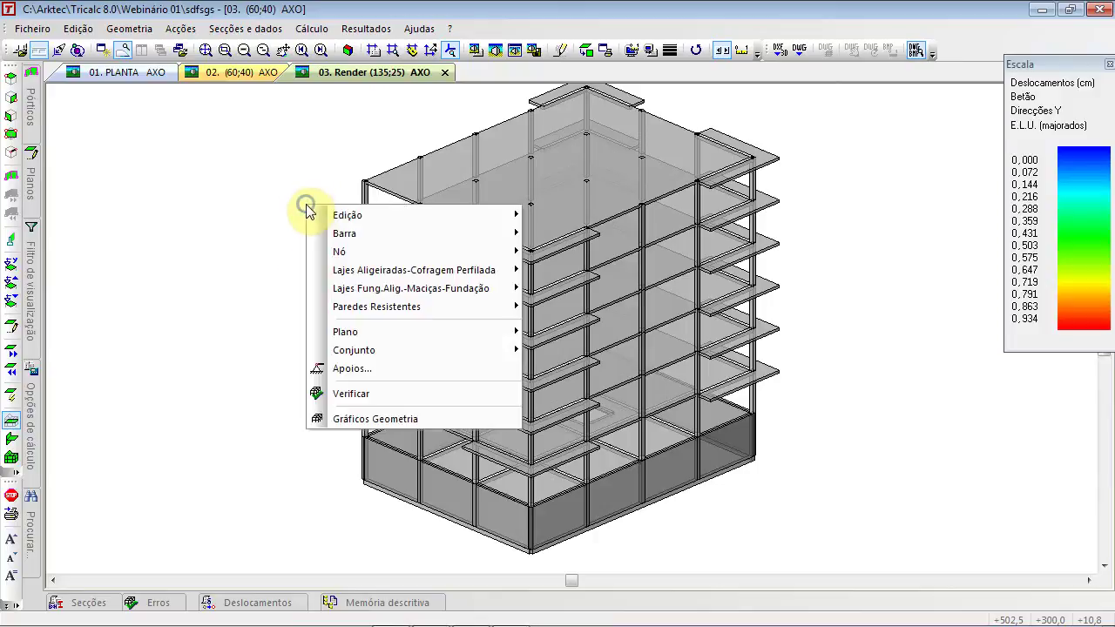
left_click(234, 283)
left_click(475, 52)
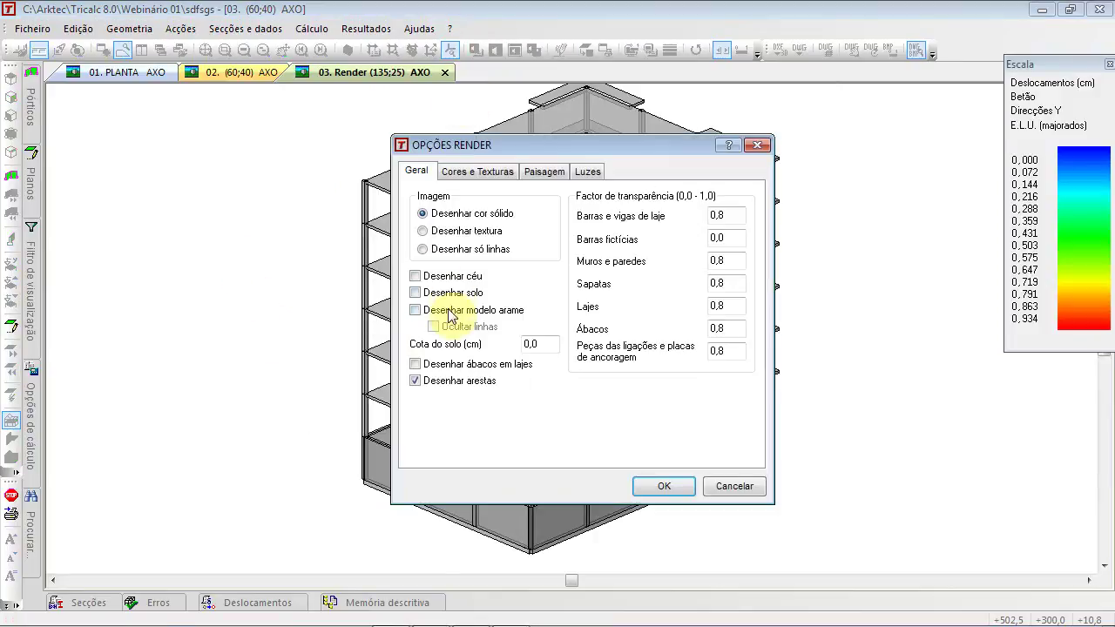
left_click(662, 485)
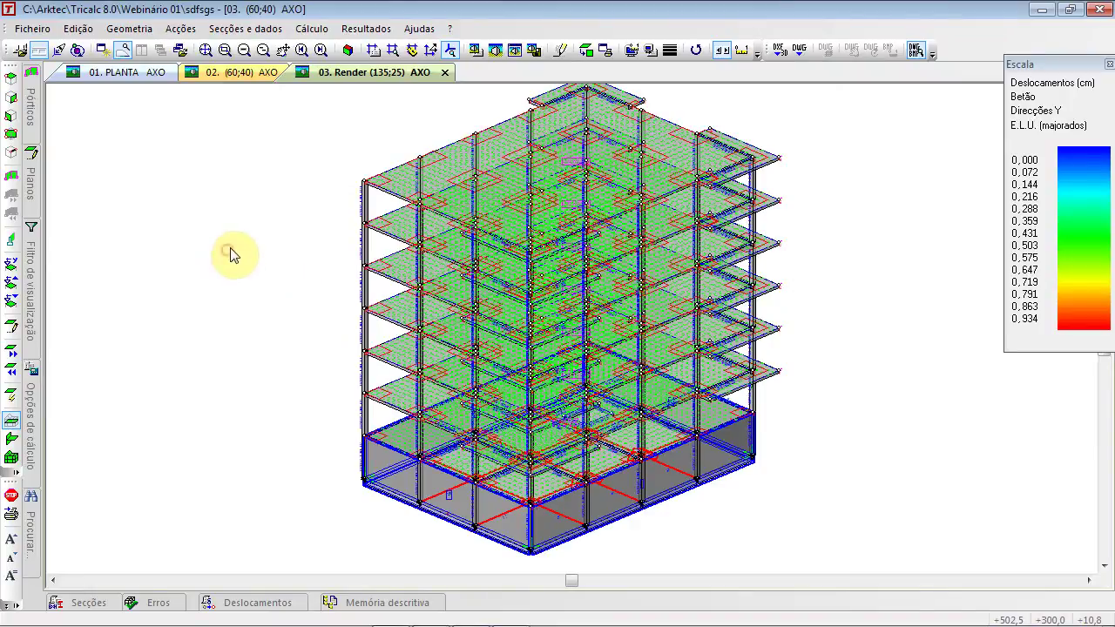
scroll(248, 289, "down", 1)
scroll(249, 289, "up", 1)
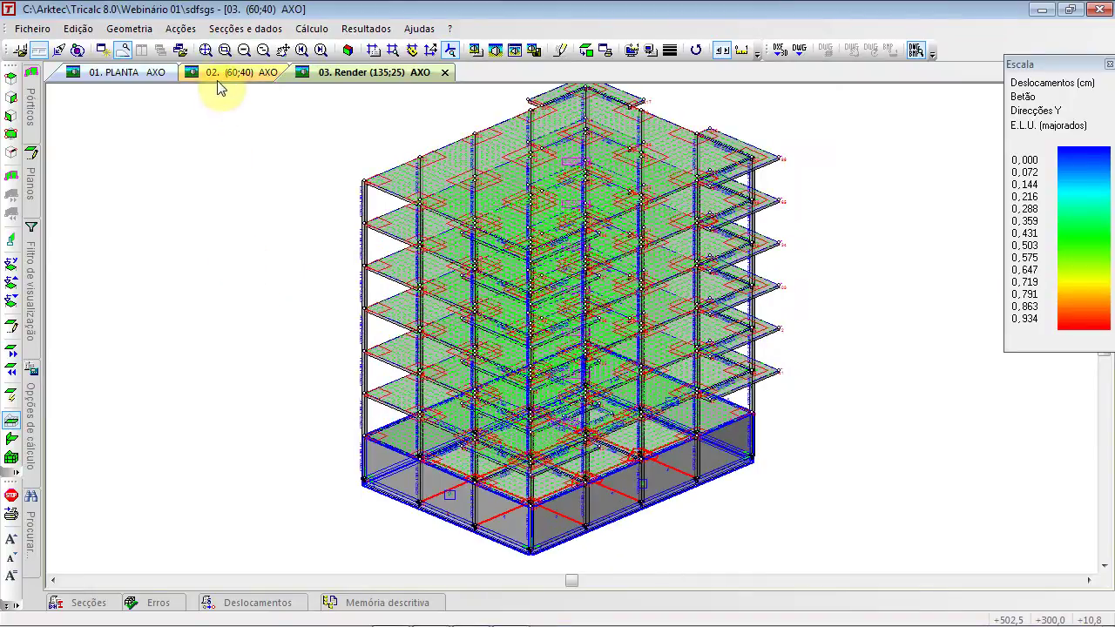
left_click(210, 51)
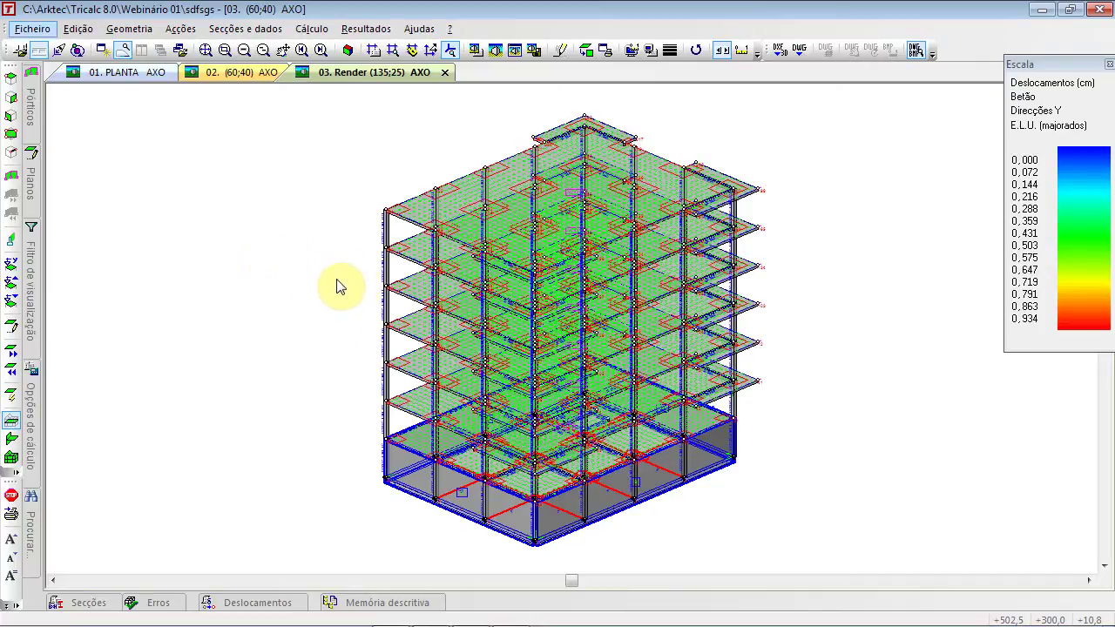
key("alt+Tab")
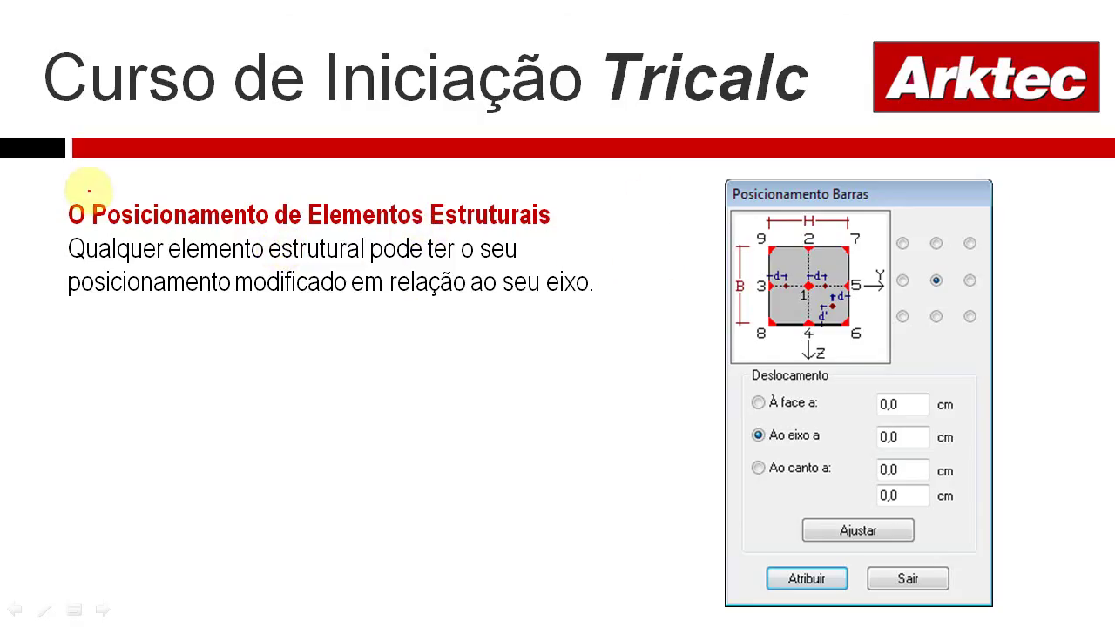
mouse_move(88, 190)
left_mouse_down()
mouse_move(267, 251)
mouse_move(597, 235)
mouse_move(442, 200)
mouse_move(83, 199)
left_mouse_up()
mouse_move(720, 202)
left_mouse_down()
mouse_move(850, 207)
mouse_move(716, 202)
left_mouse_up()
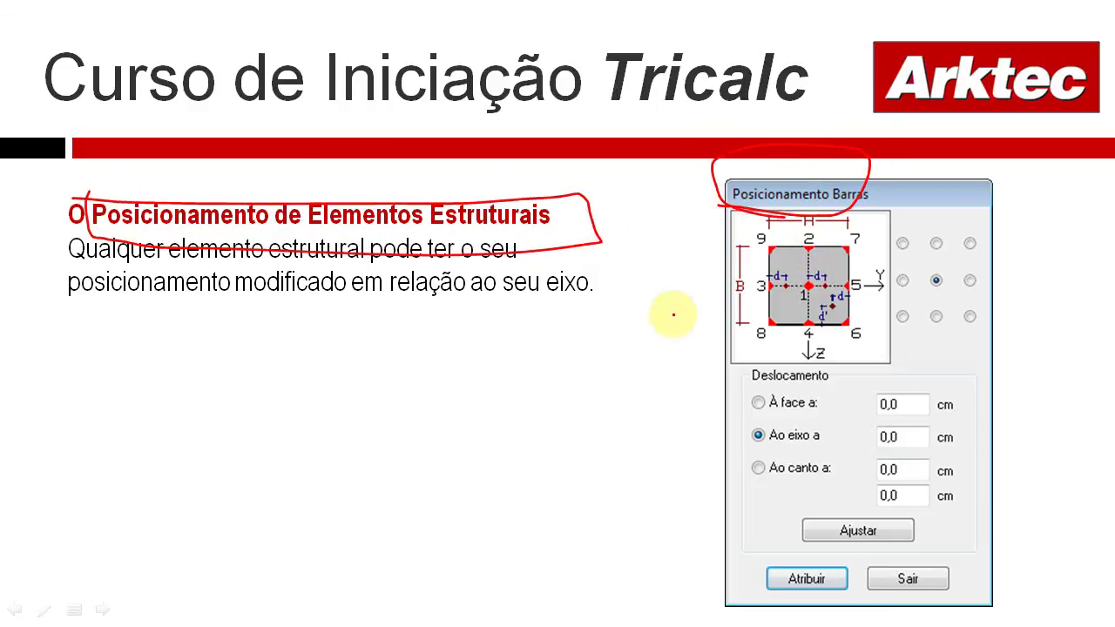
key("alt+Tab")
left_click(514, 329)
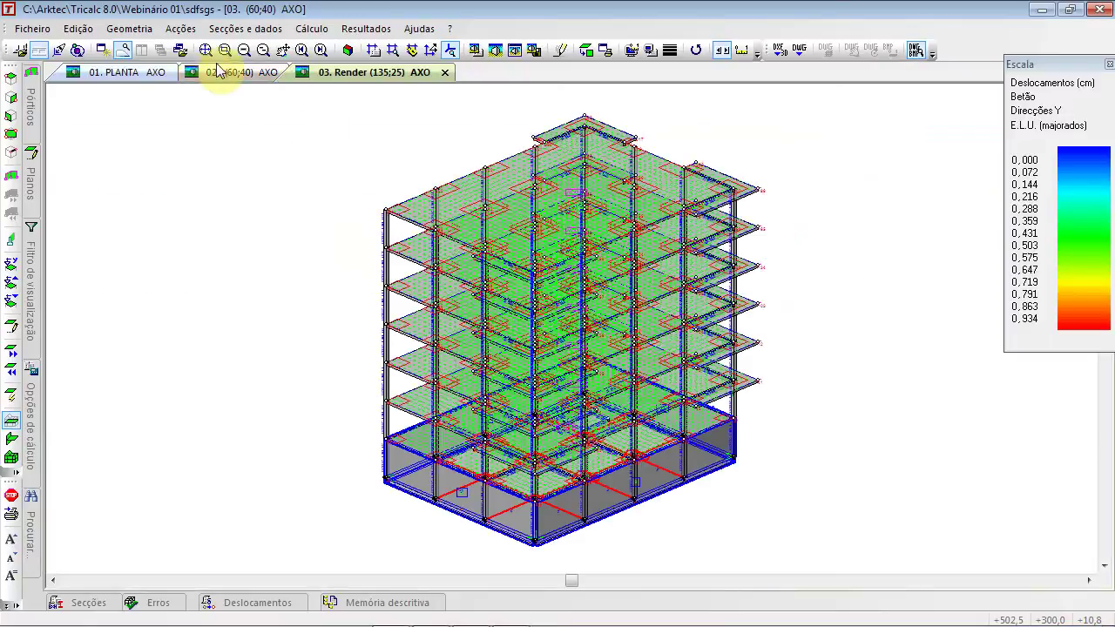
Verify the geometry of the complete building and close the list of verification messages
left_click(148, 31)
left_click(209, 510)
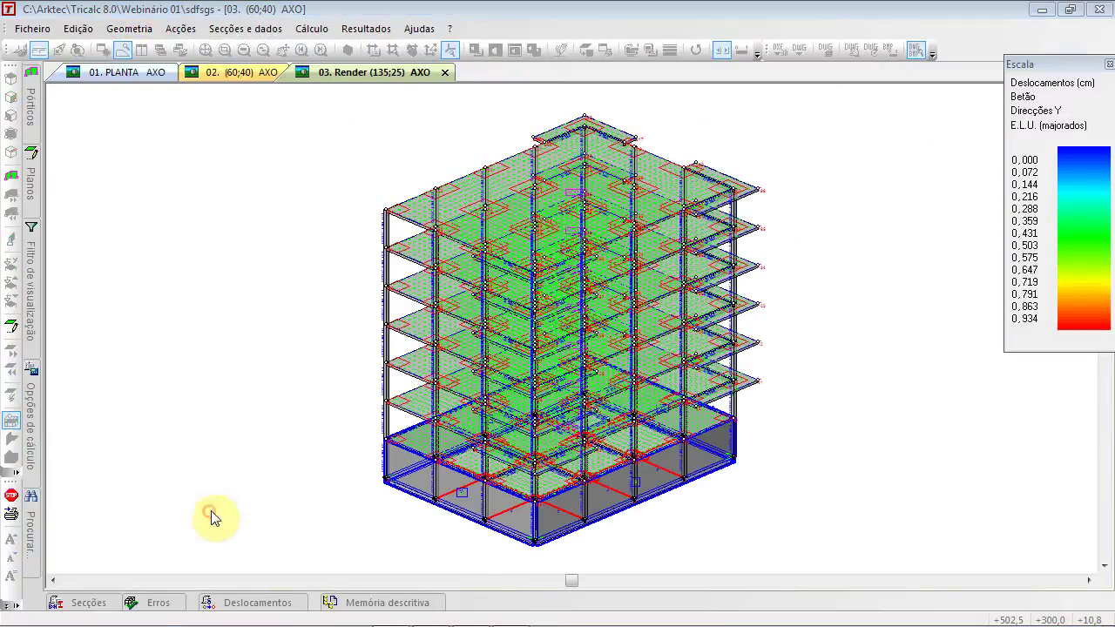
left_click(535, 450)
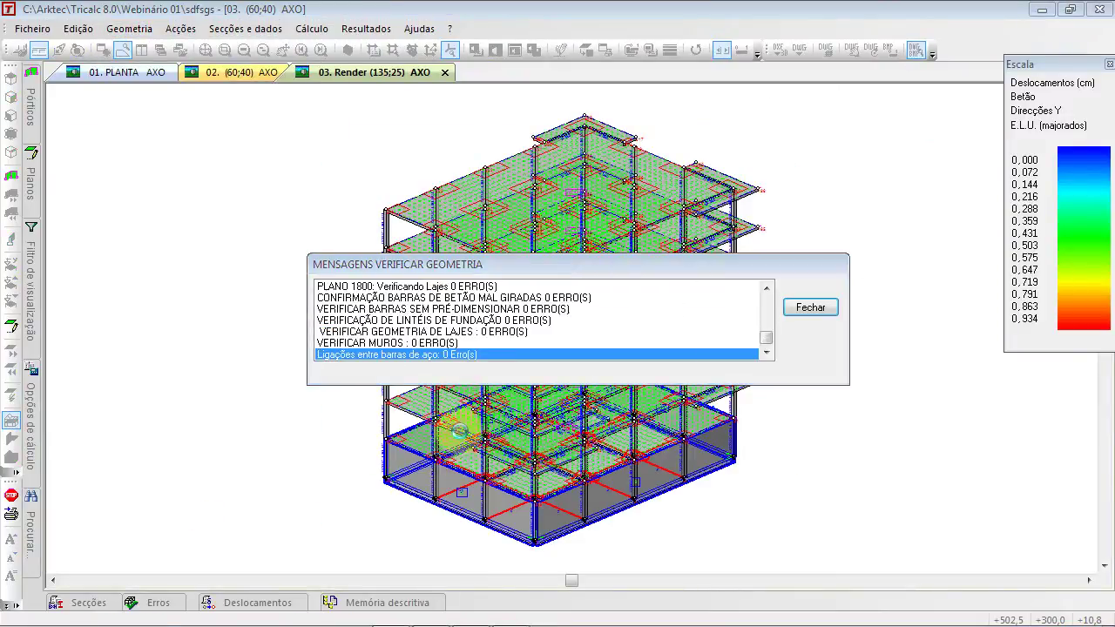
left_click(634, 365)
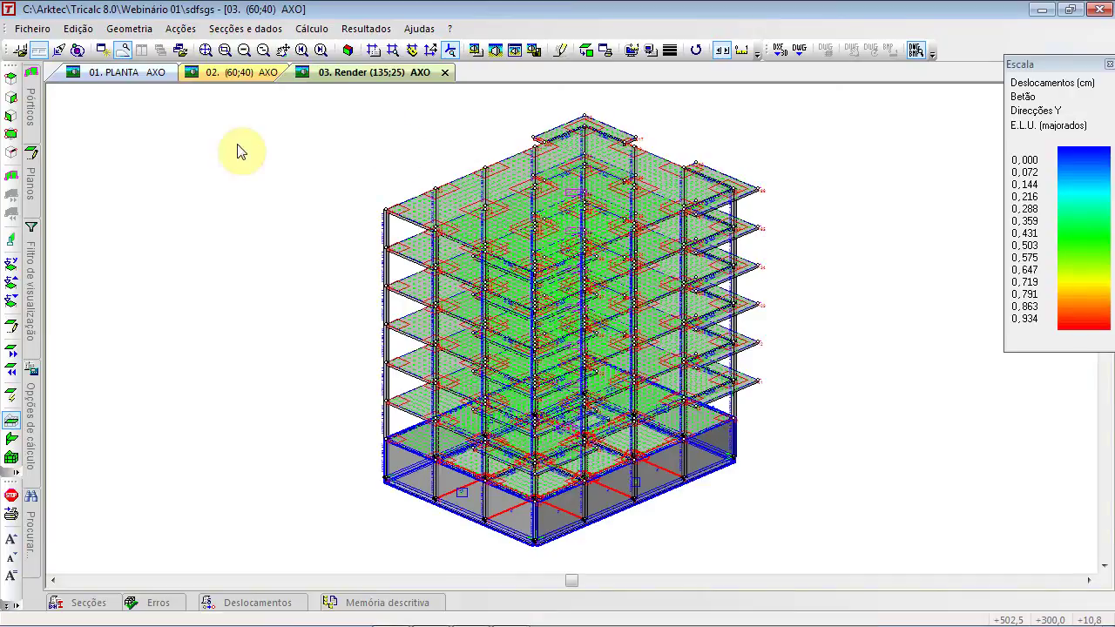
Show plane 900 in plan view and examine how the perimeter columns sit relative to the slab edge
left_click(29, 180)
left_click(65, 174)
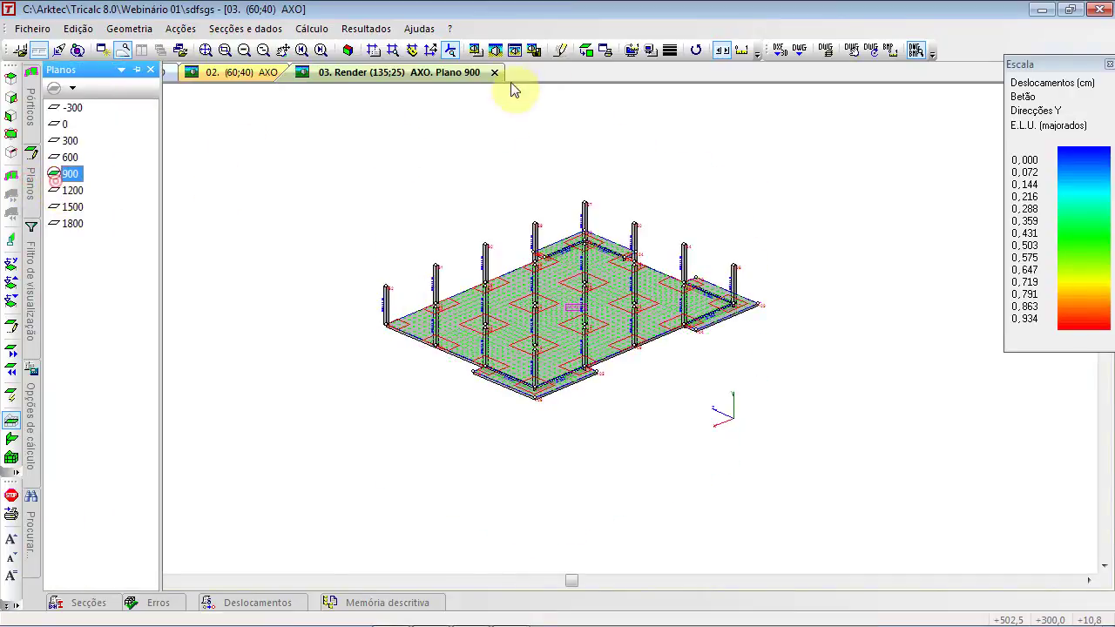
left_click(585, 51)
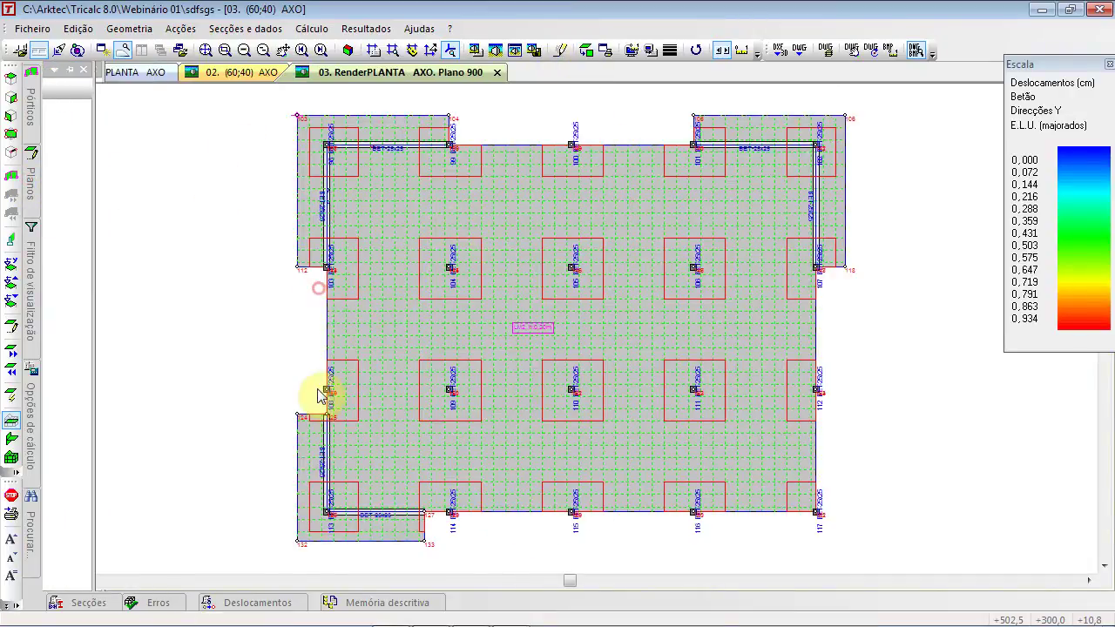
scroll(329, 395, "up", 2)
scroll(328, 395, "up", 3)
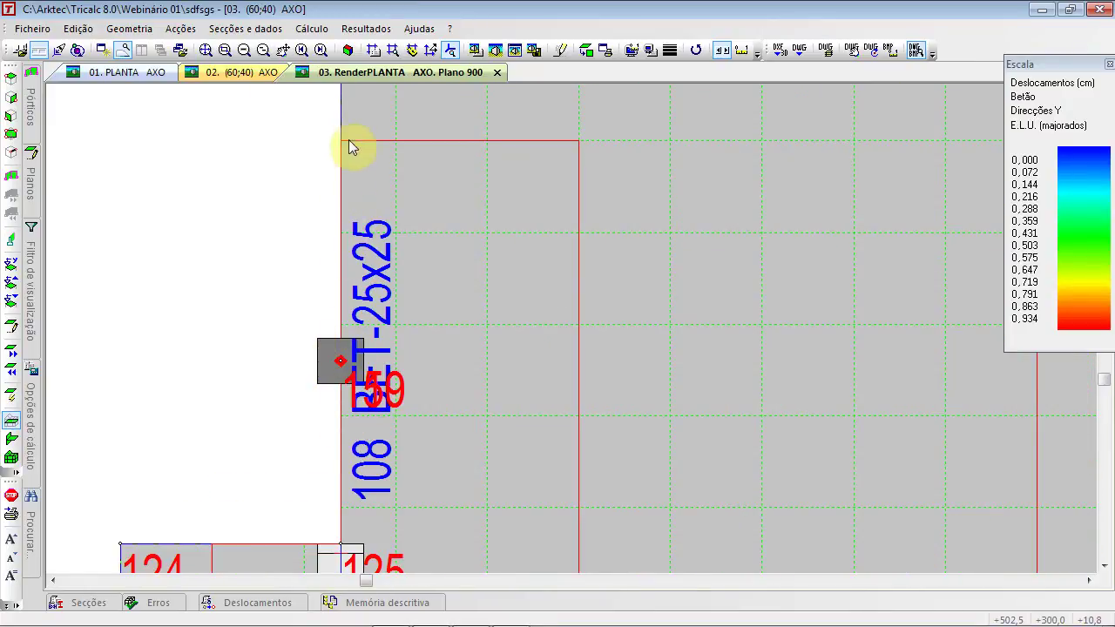
middle_click_drag(365, 203, 369, 554)
scroll(355, 220, "down", 3)
scroll(339, 262, "down", 2)
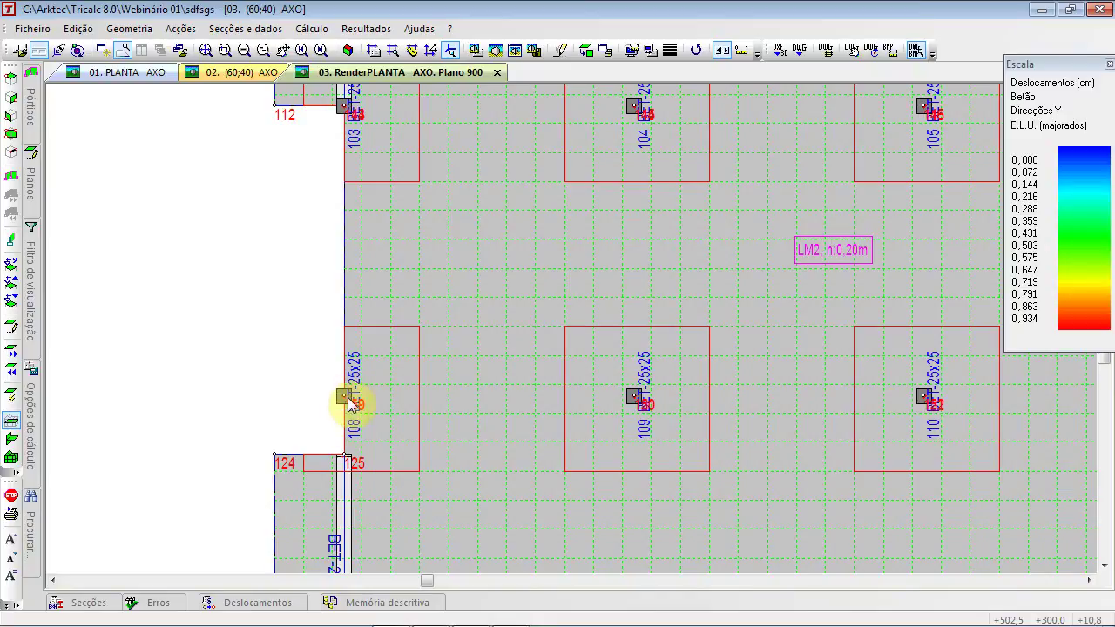
scroll(363, 366, "down", 3)
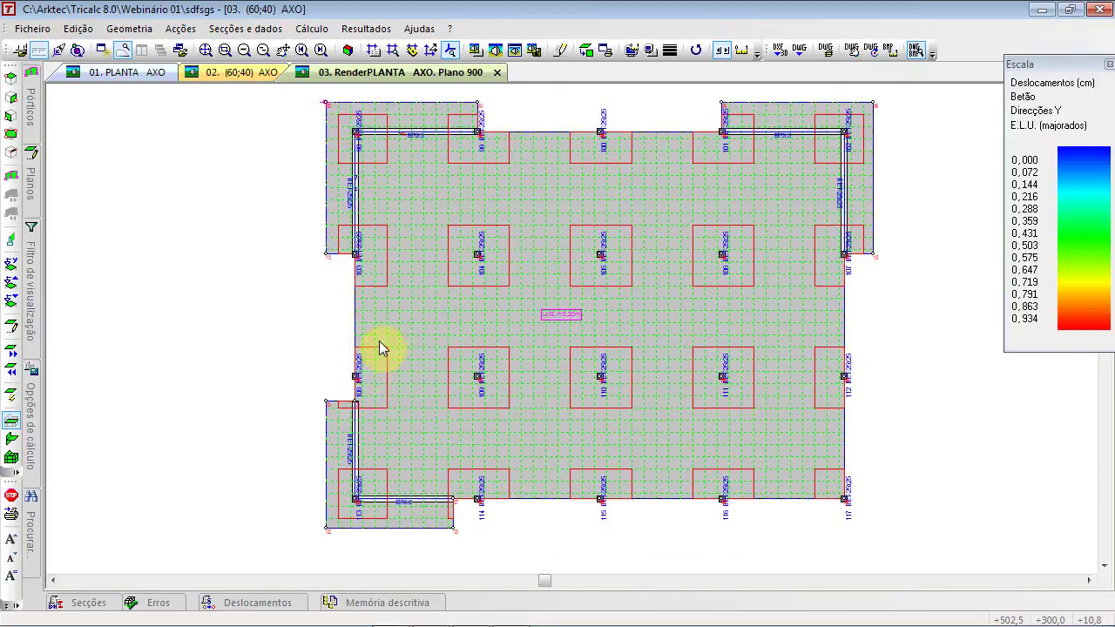
left_click(122, 29)
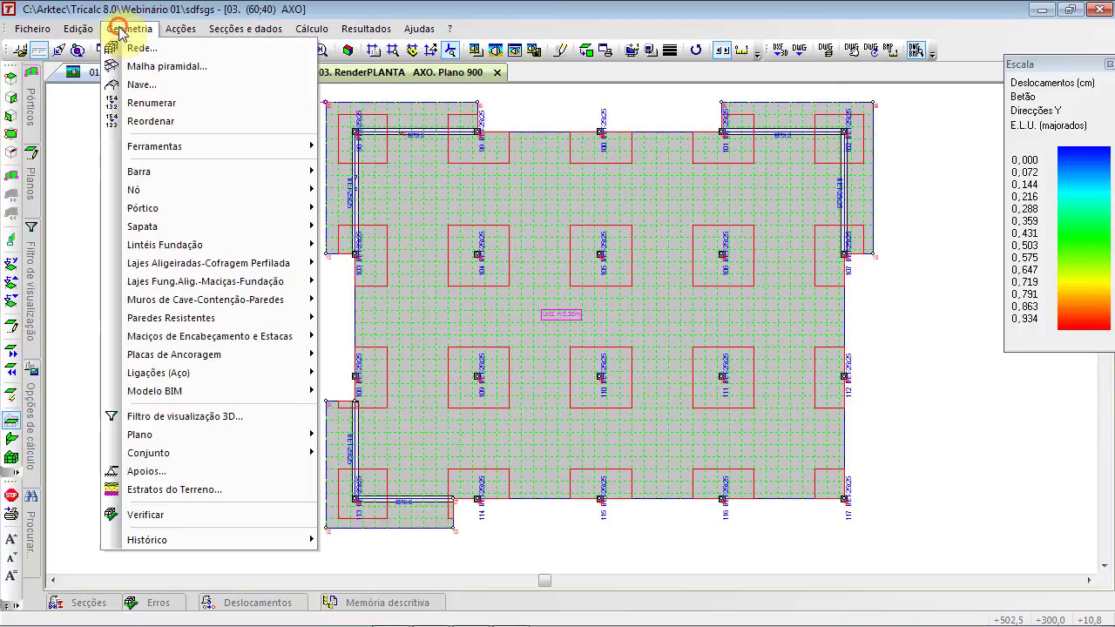
mouse_move(228, 175)
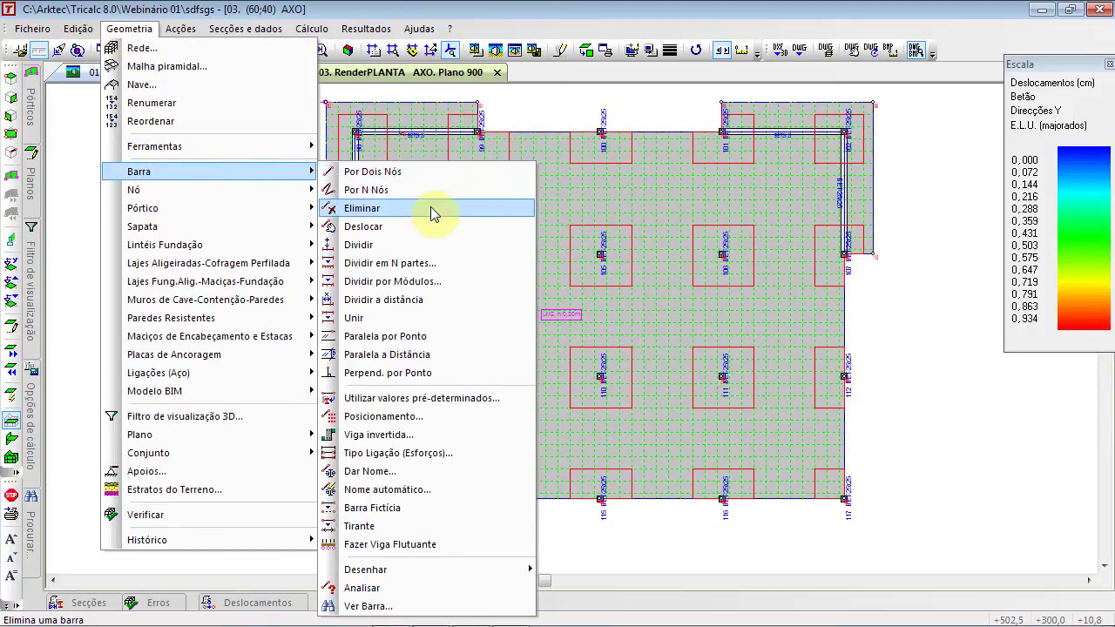
left_click(452, 418)
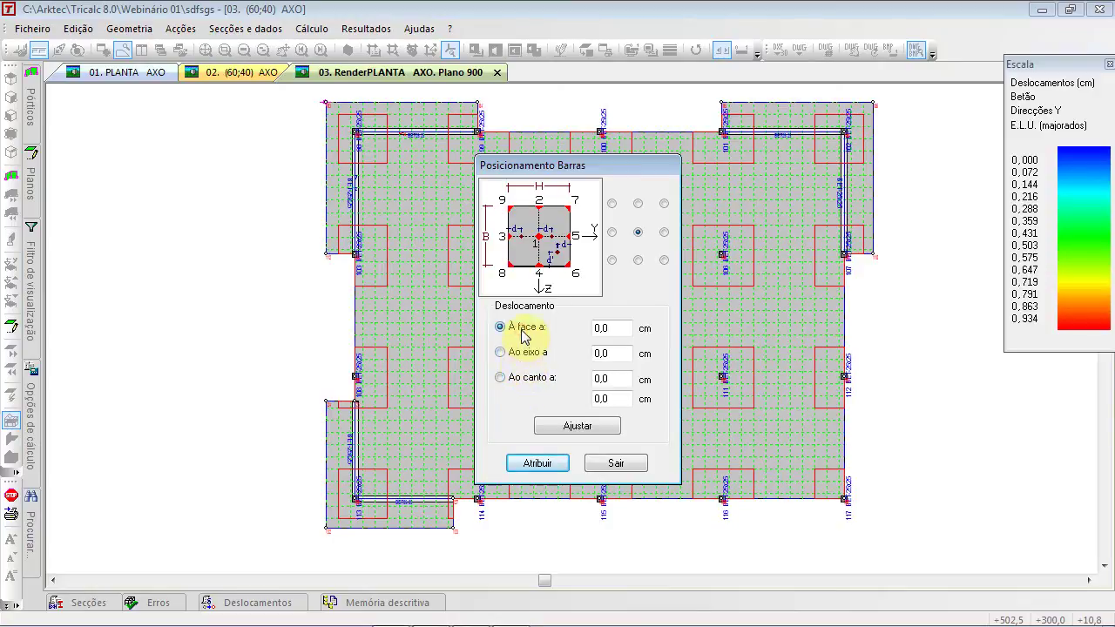
left_click(535, 464)
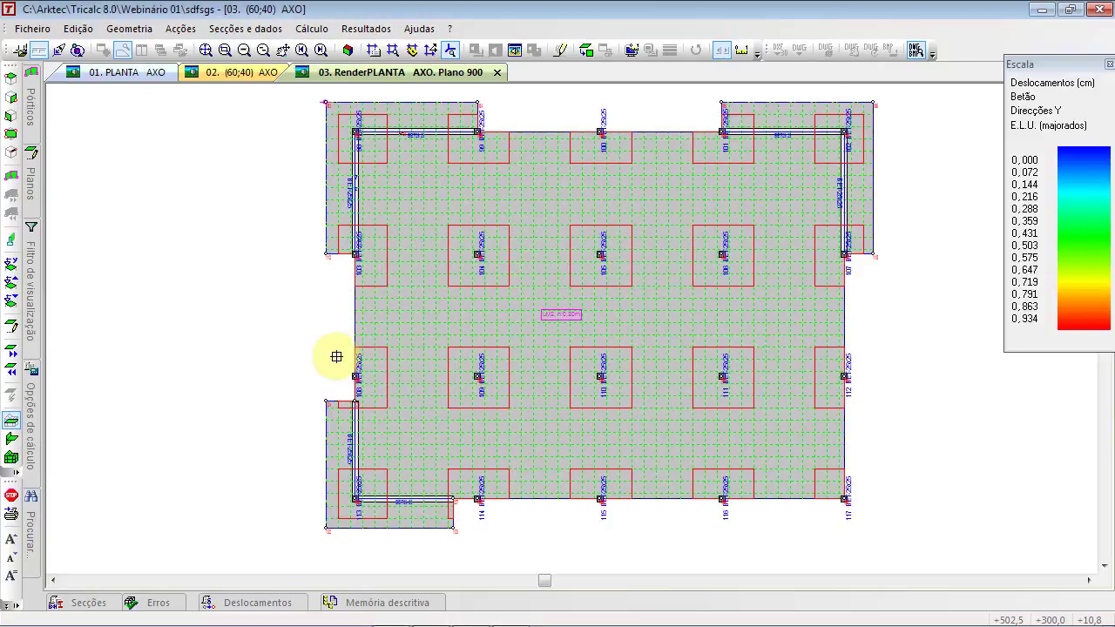
left_click(235, 293)
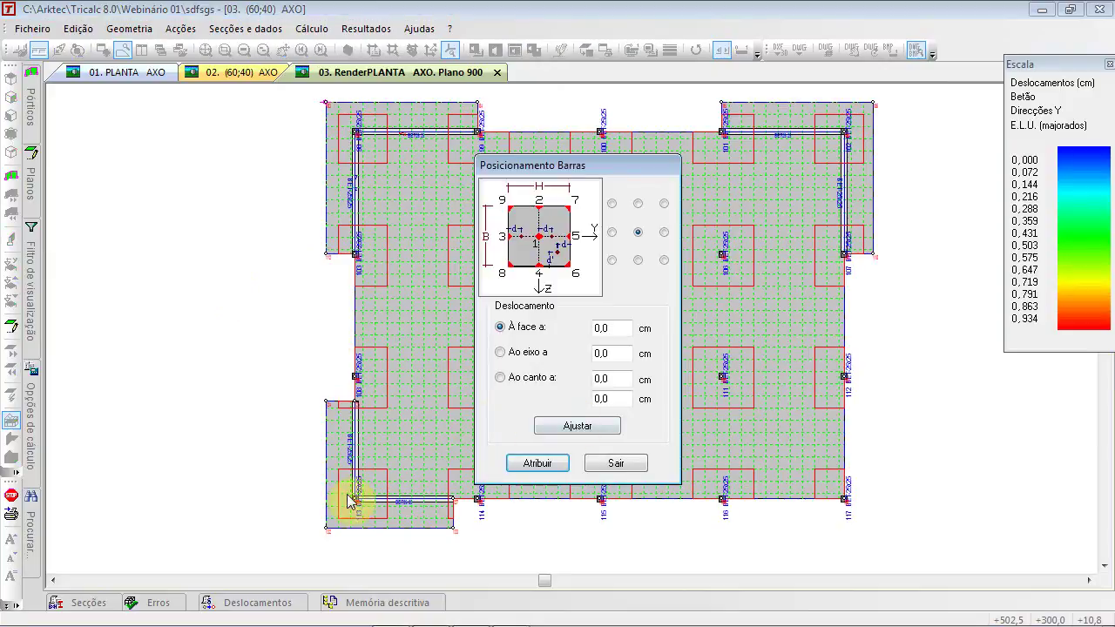
left_click(619, 463)
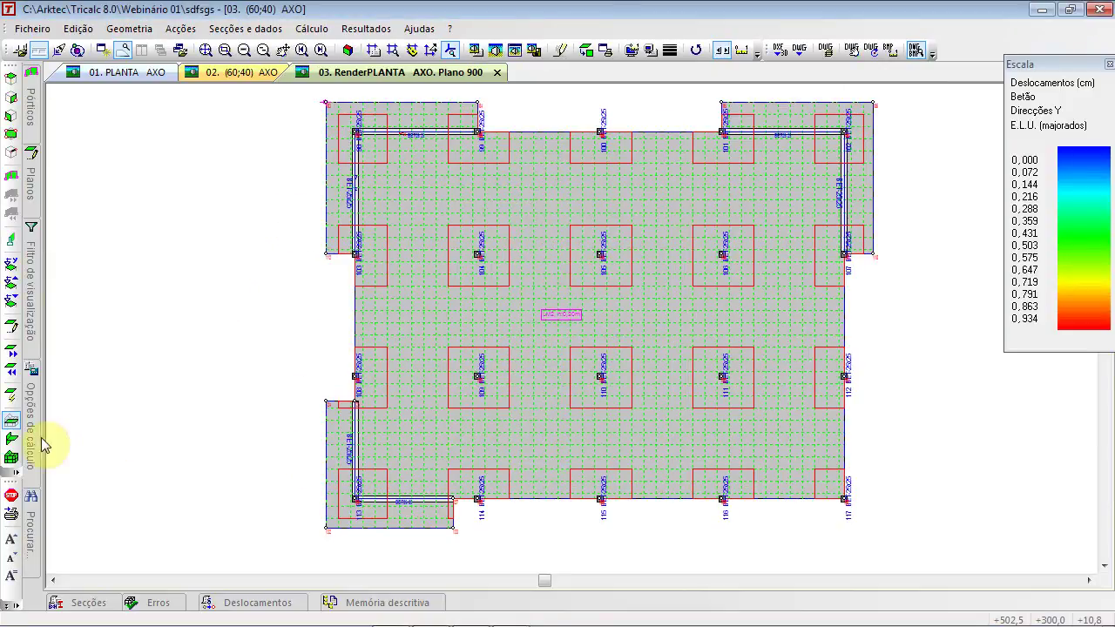
Show the whole structure in plan and position the left-edge columns below the upper balcony to the face at 0,0 cm
left_click(12, 462)
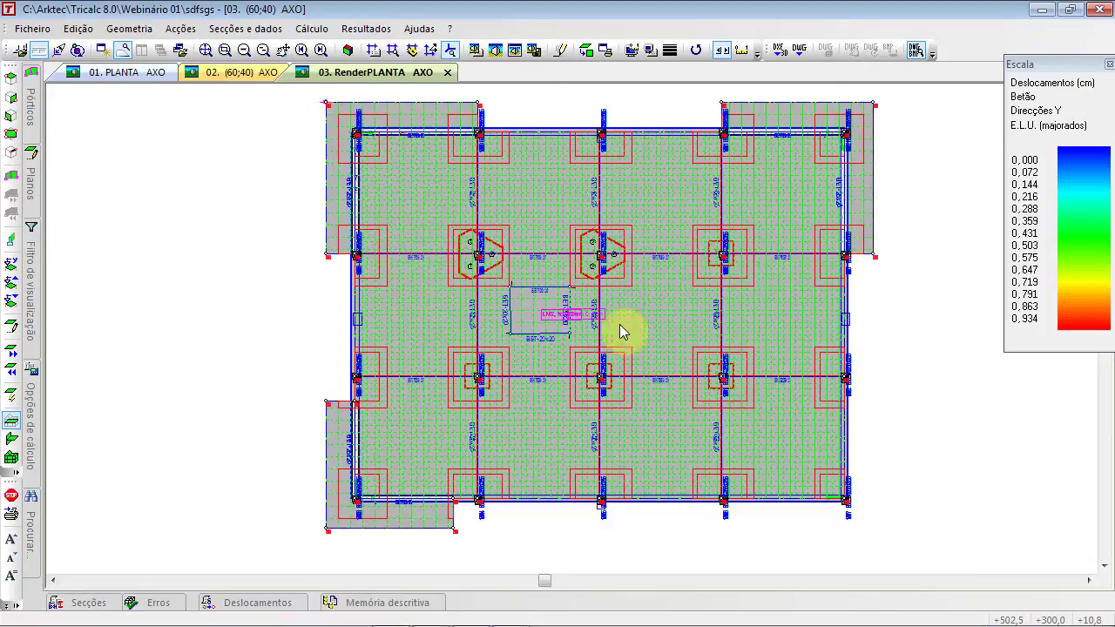
scroll(381, 266, "up", 1)
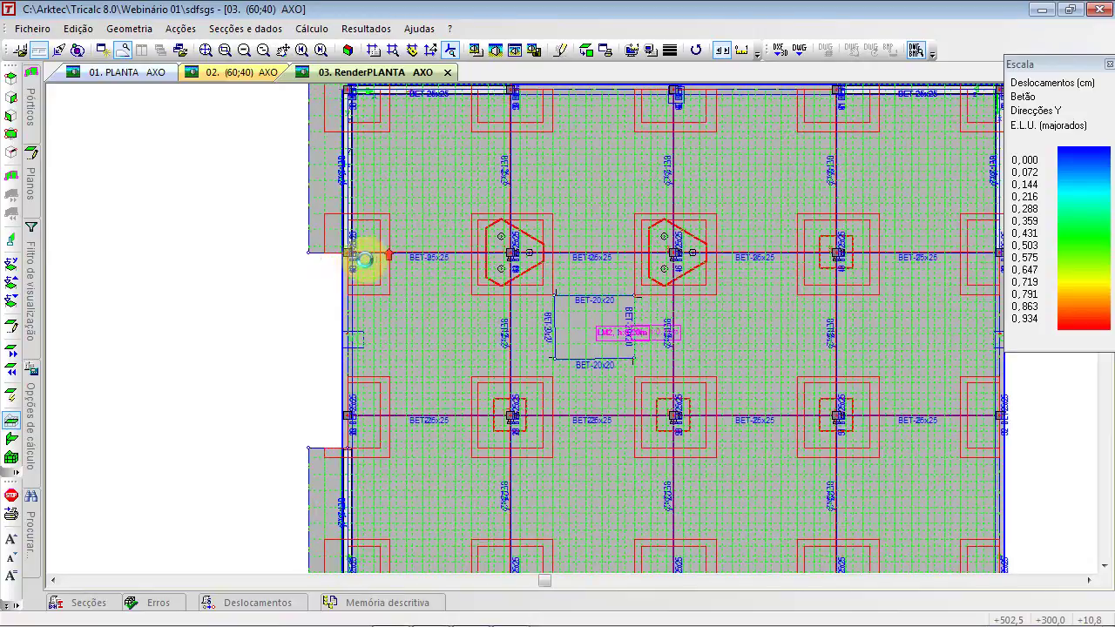
scroll(319, 211, "down", 1)
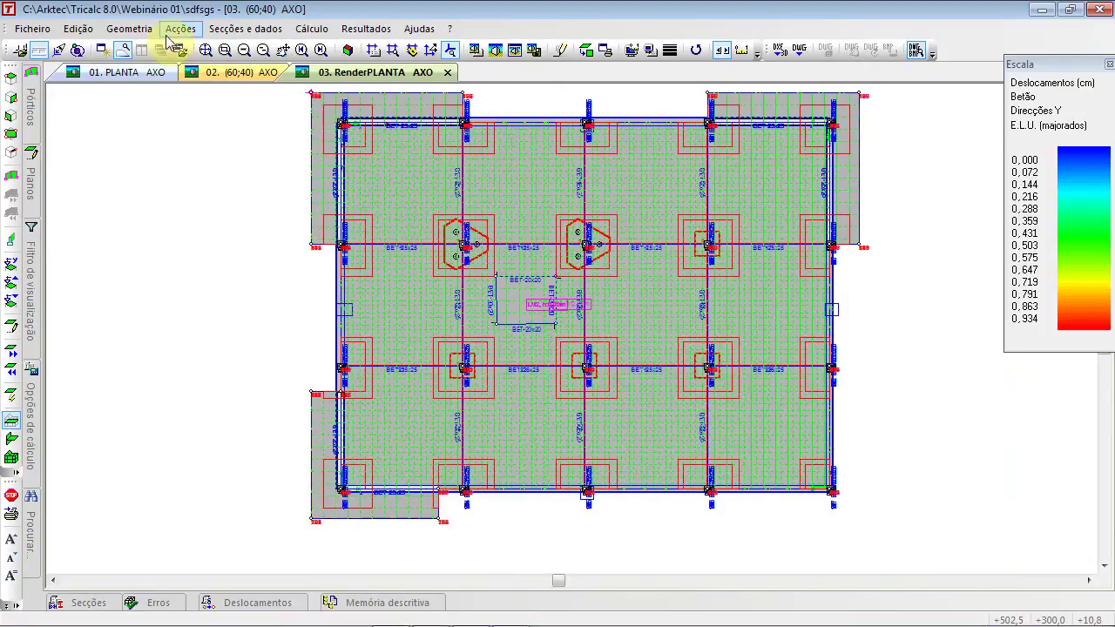
left_click(129, 29)
mouse_move(191, 189)
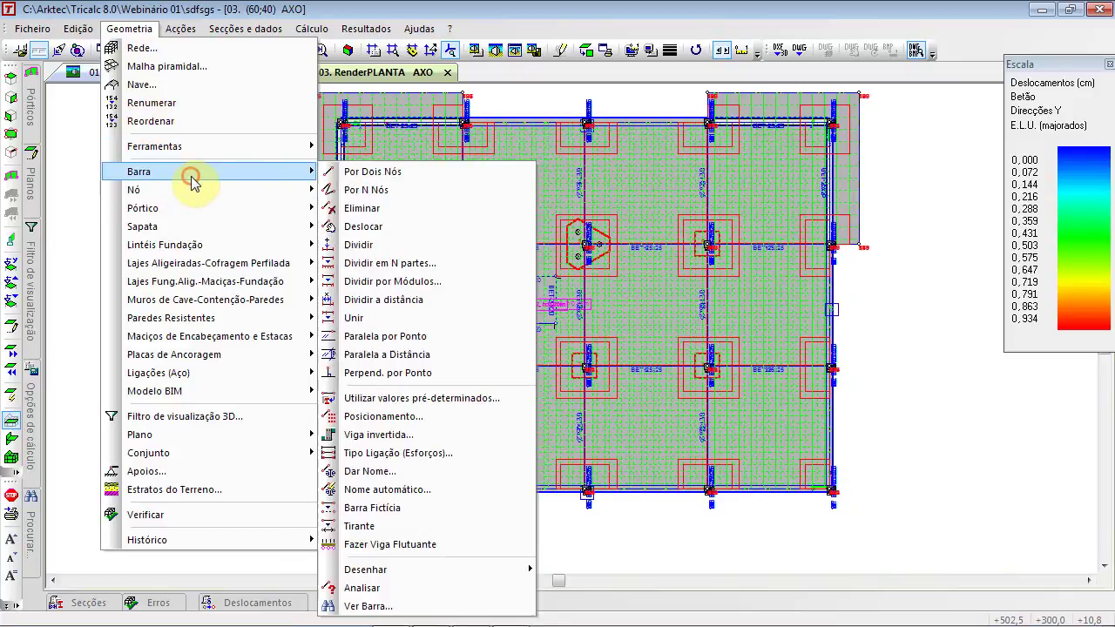
left_click(438, 419)
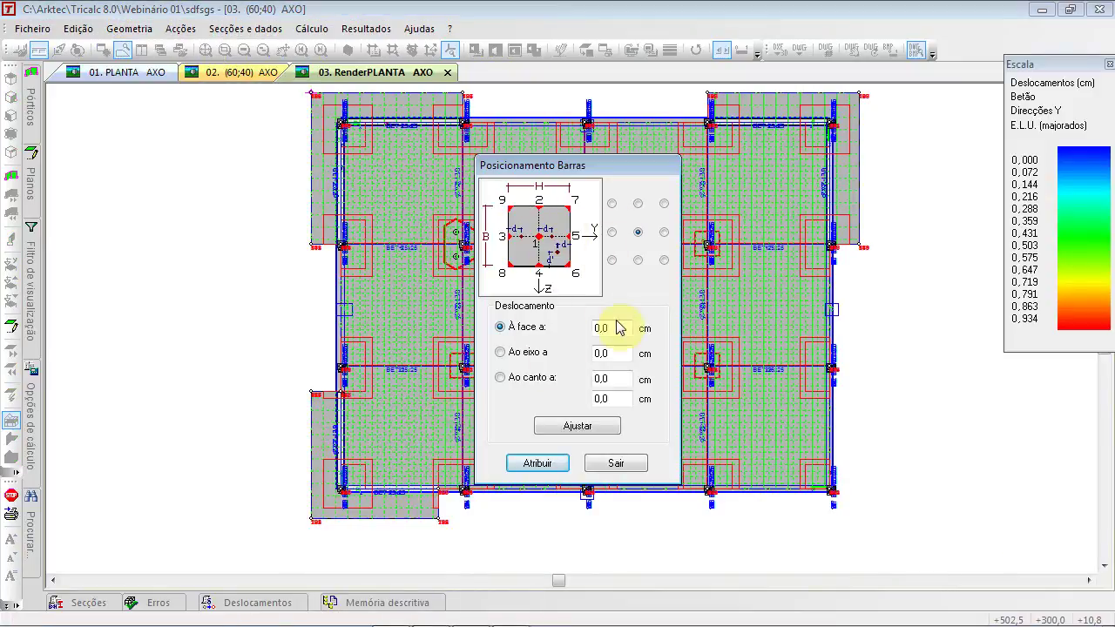
left_click(533, 464)
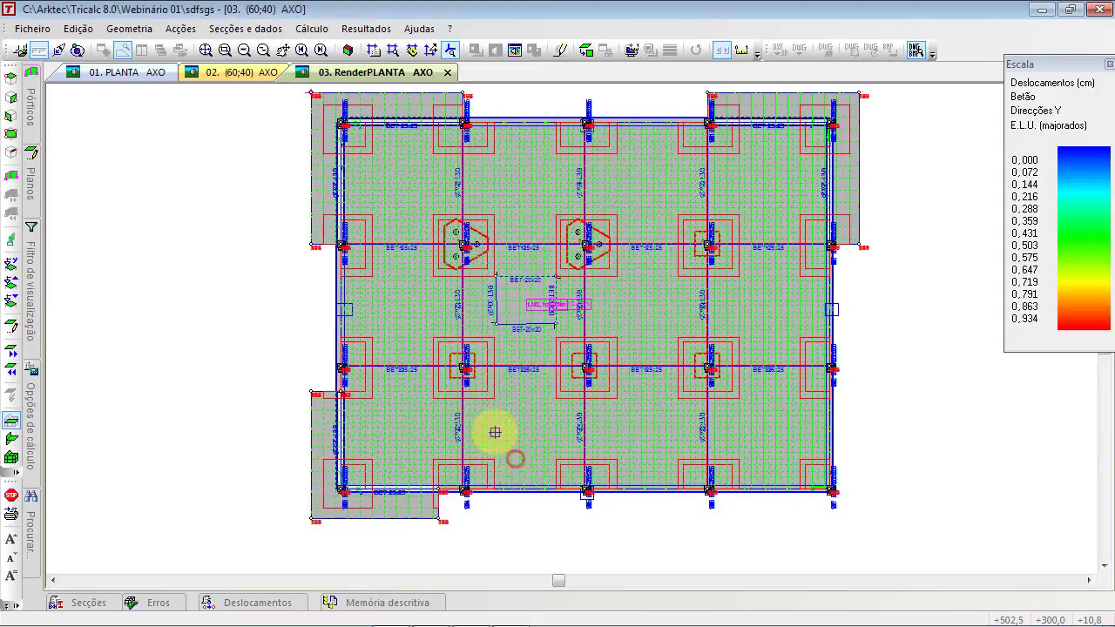
left_click(329, 229)
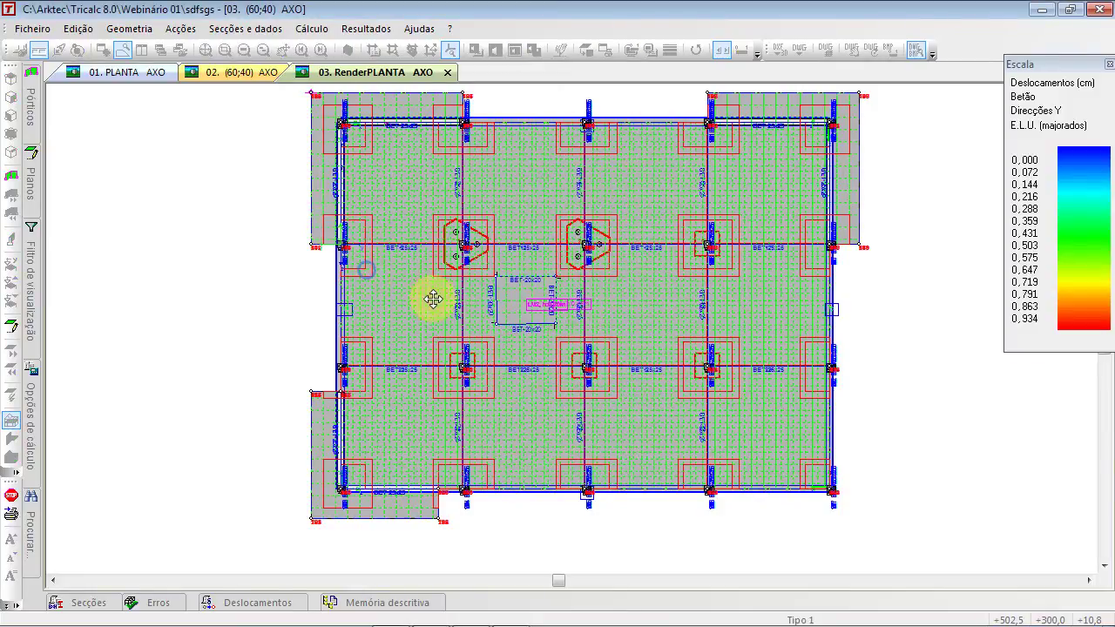
scroll(348, 250, "up", 2)
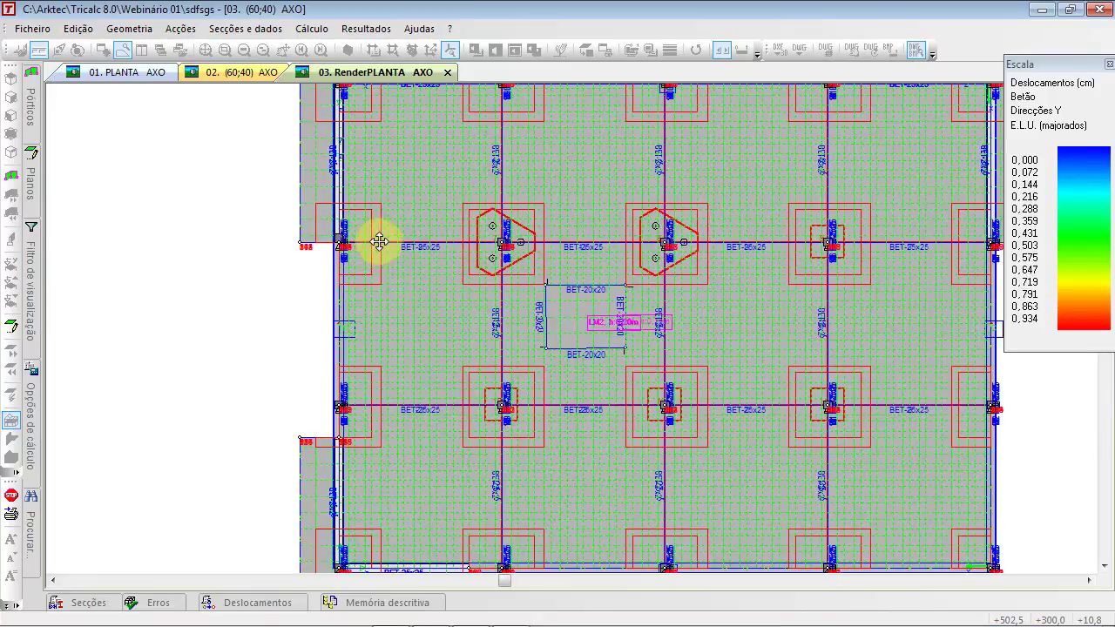
scroll(369, 235, "up", 4)
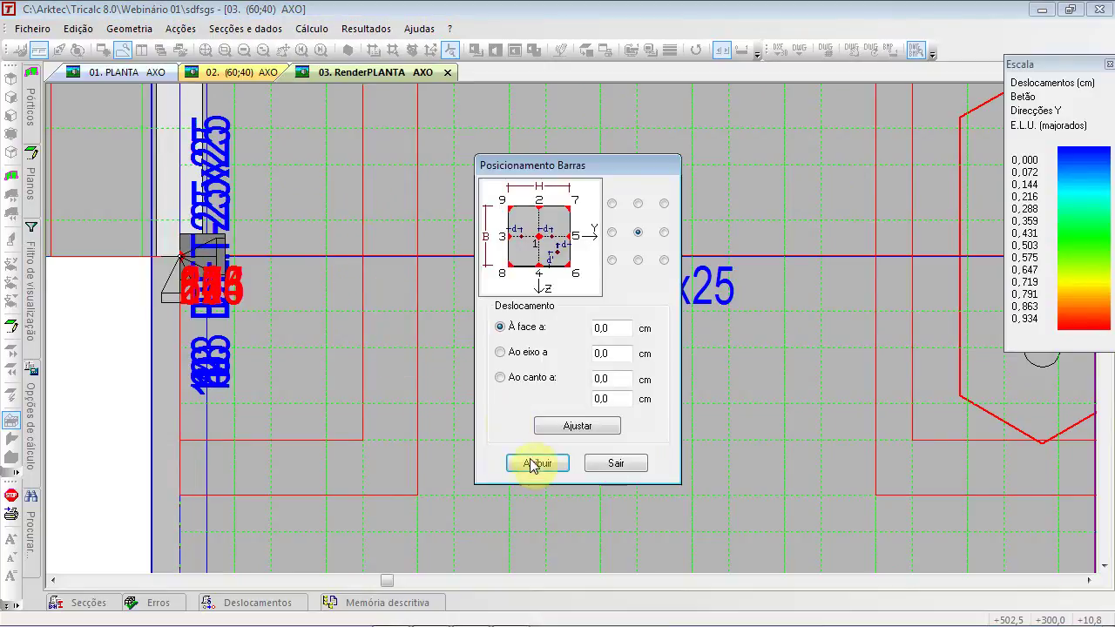
Position the left-edge columns just above the lower-left balcony to the face at 0,0 cm
left_click(524, 457)
scroll(491, 465, "down", 2)
mouse_move(491, 479)
middle_mouse_down()
mouse_move(502, 139)
mouse_move(481, 43)
middle_mouse_up()
left_click_drag(296, 375, 381, 496)
left_click(451, 333)
left_click(452, 331)
left_click(455, 330)
right_click(456, 330)
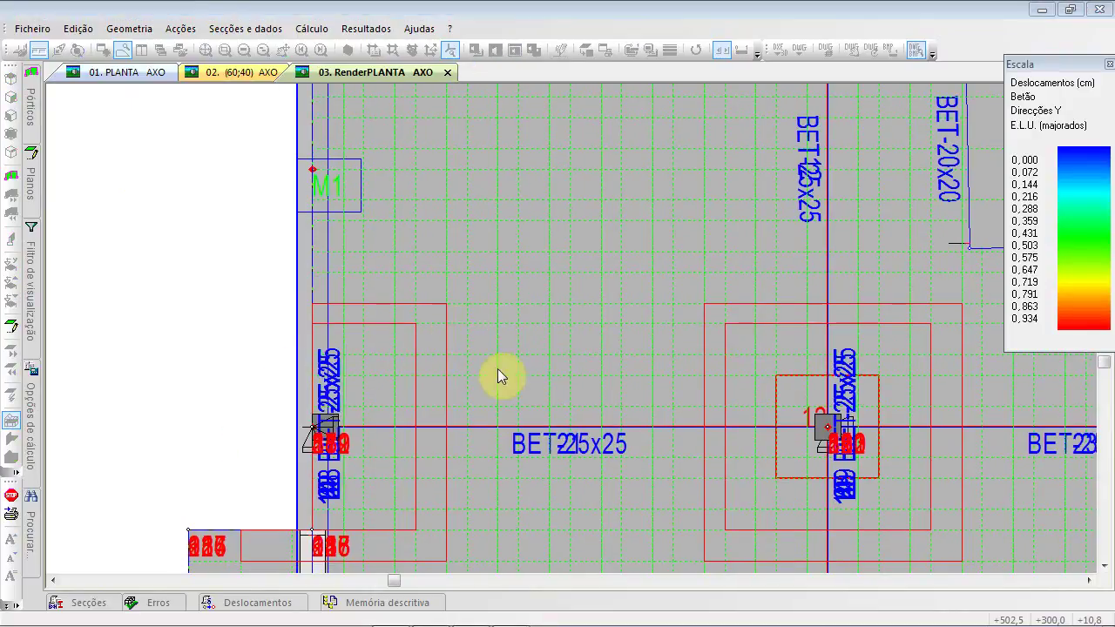
Position the columns of the three intermediate axes along the upper edge of the plan to the face at 0,0 cm
left_click(532, 465)
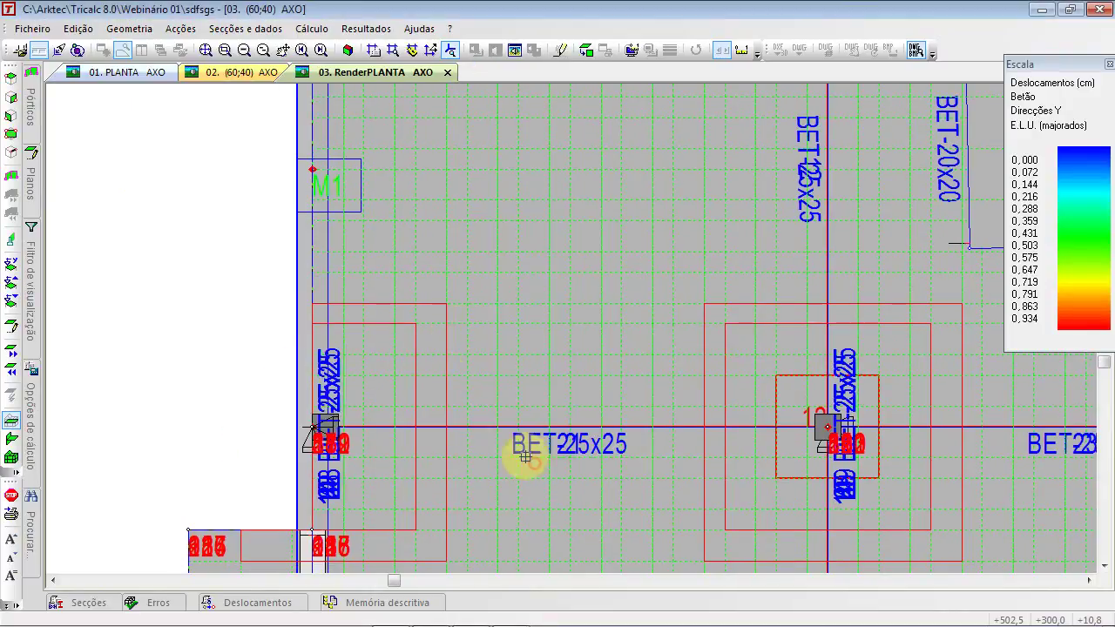
left_click(214, 48)
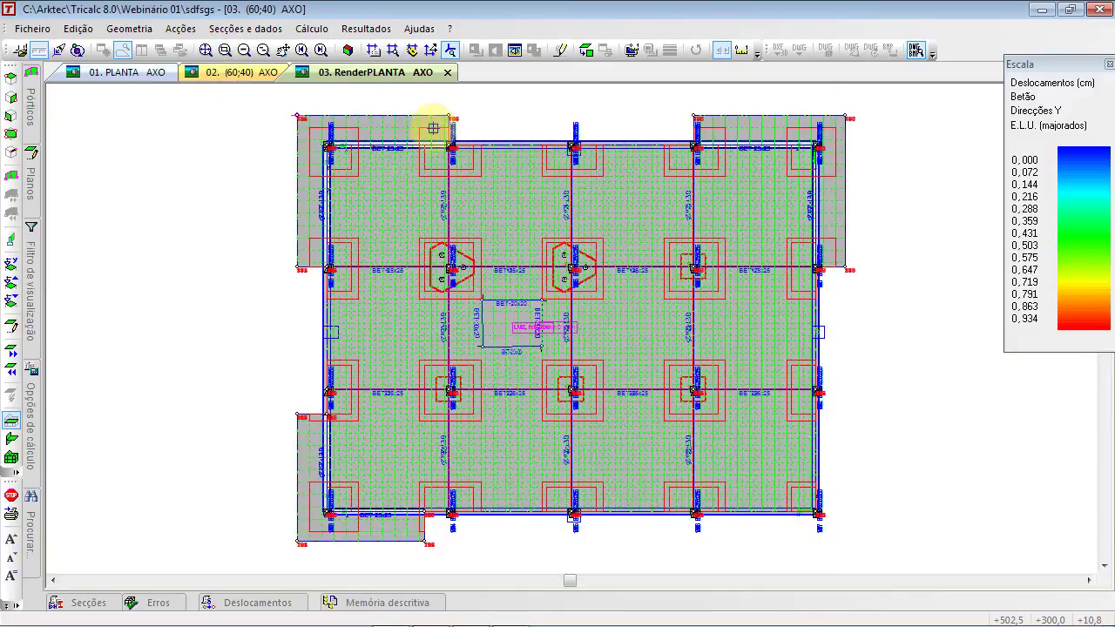
left_click(453, 142)
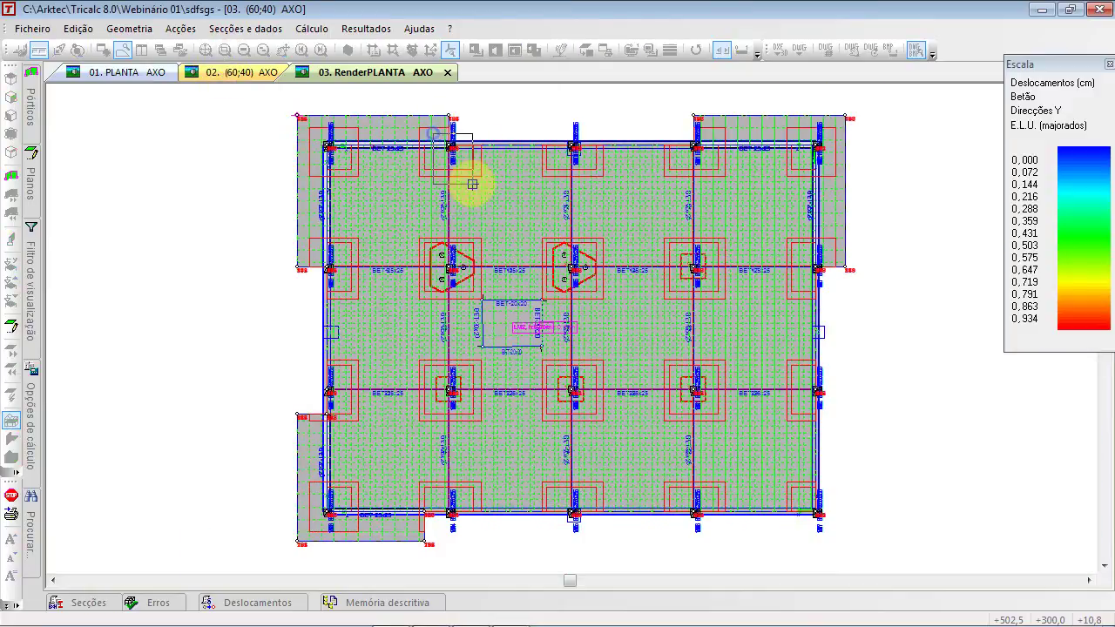
right_click(530, 124)
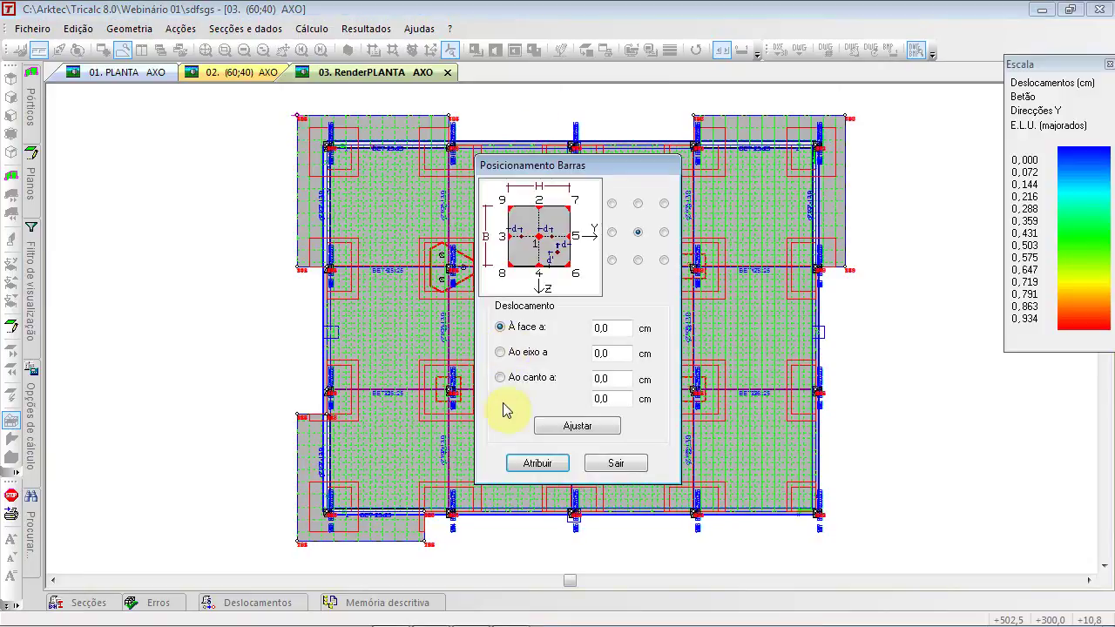
left_click(538, 463)
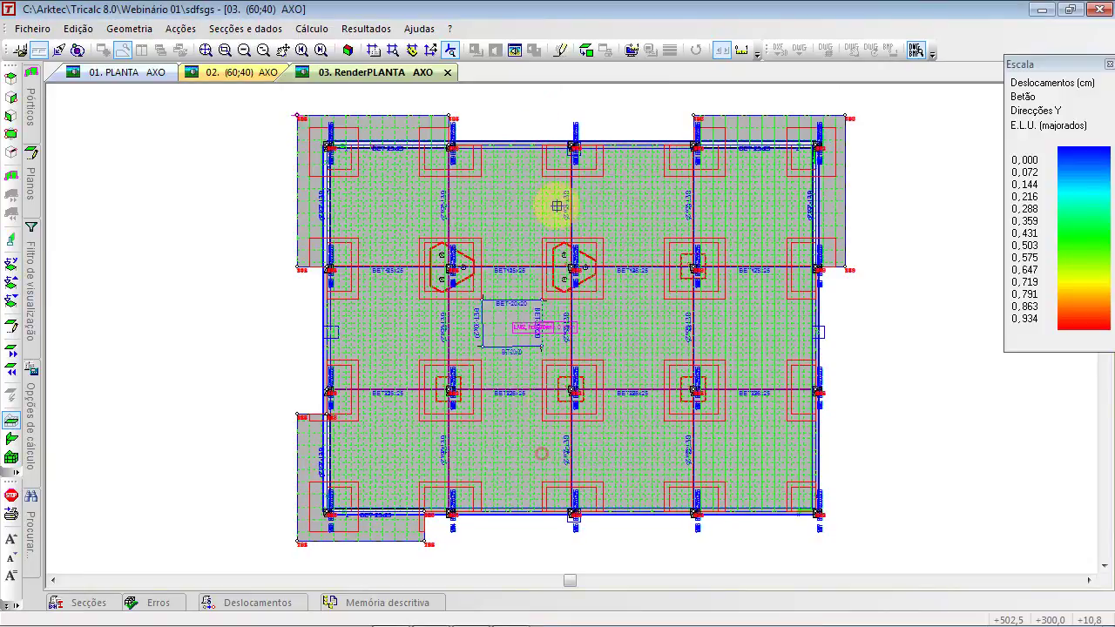
right_click(641, 115)
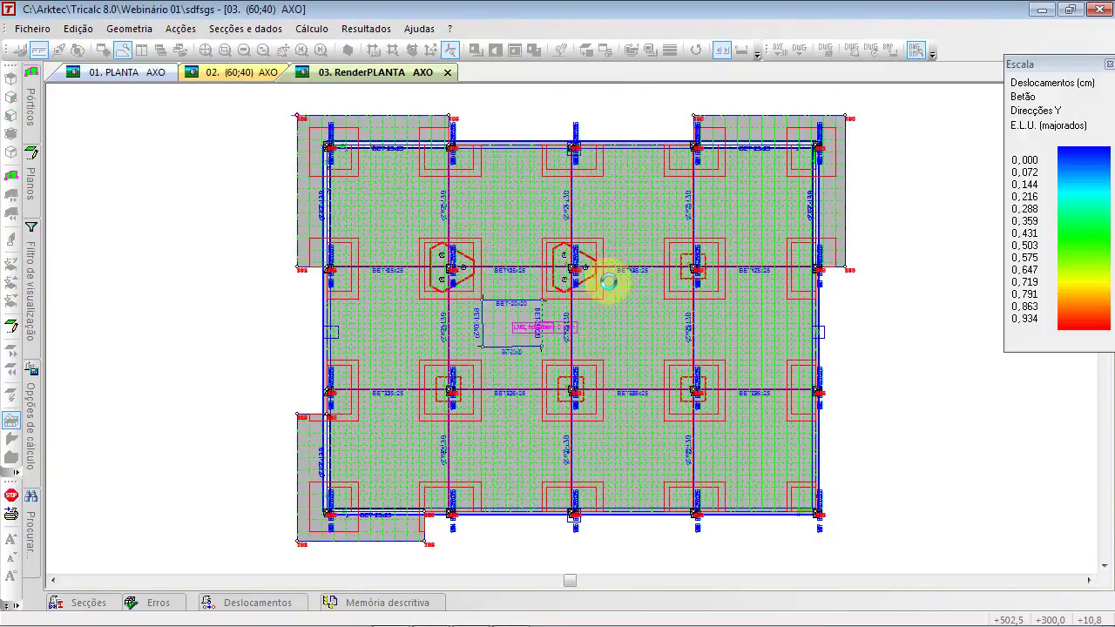
left_click(575, 462)
left_click_drag(676, 133, 734, 176)
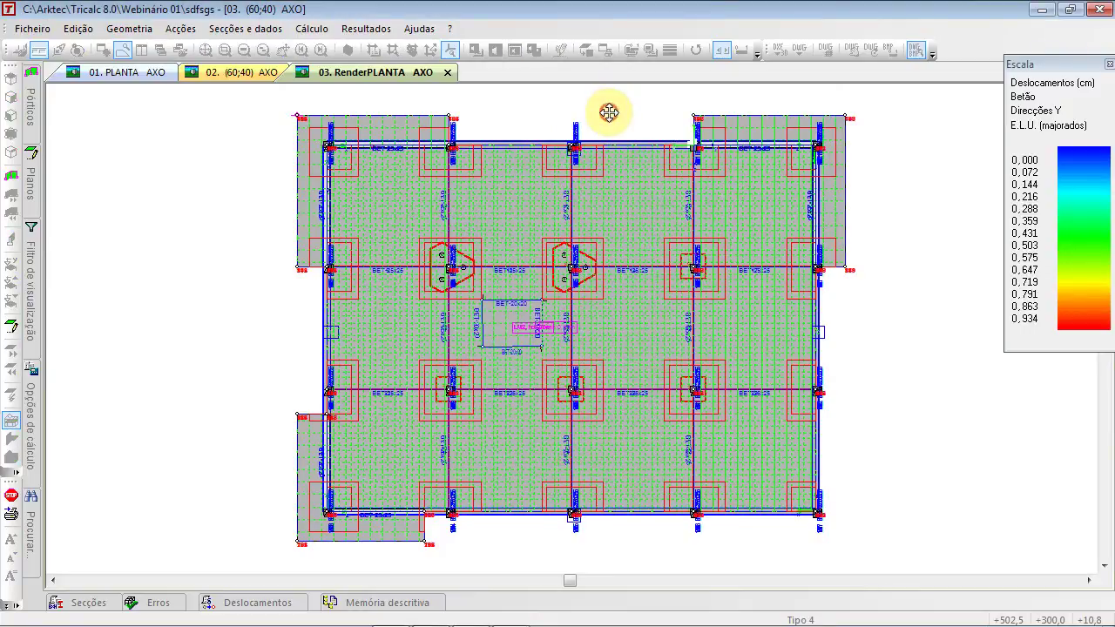
right_click(624, 232)
Position the two intermediate sets of columns on the right edge of the plan to the face at 0,0 cm
left_click(538, 465)
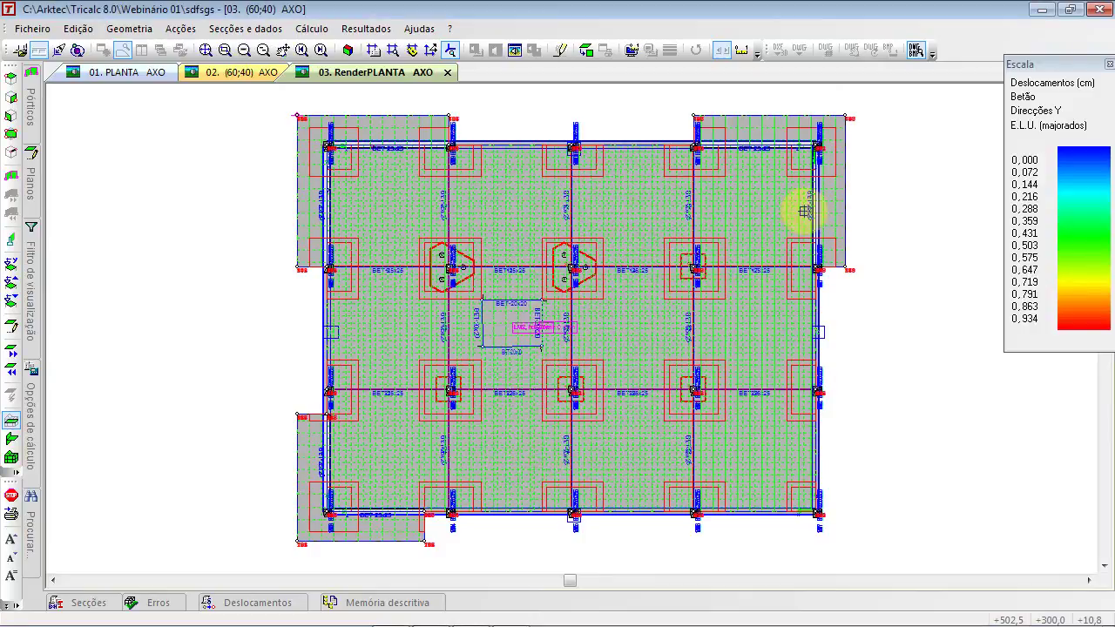
right_click(883, 336)
left_click(525, 465)
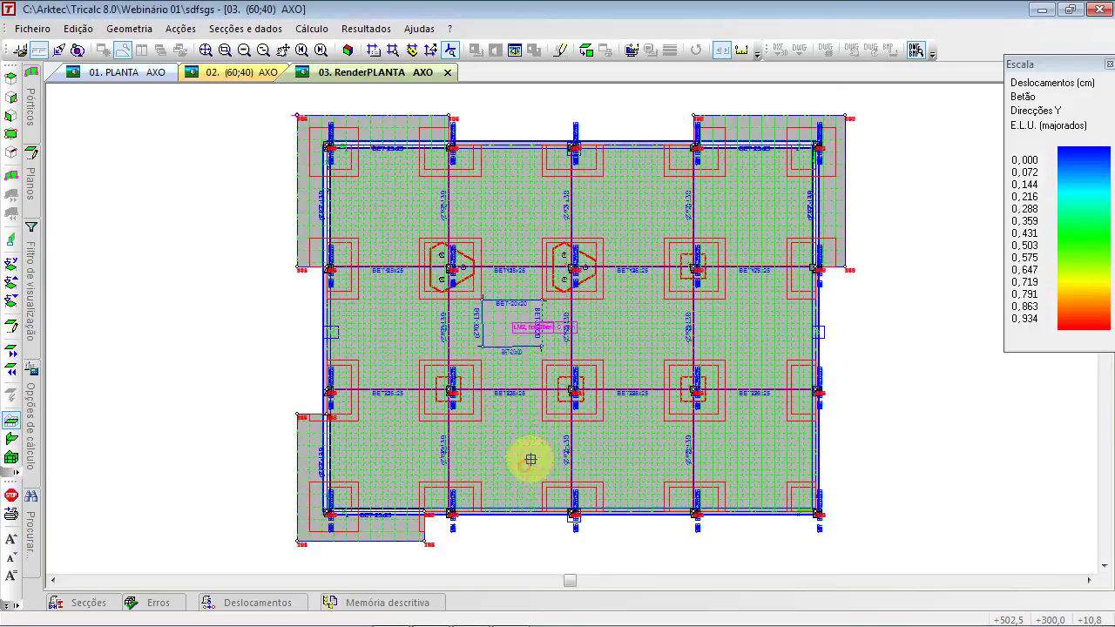
left_click(819, 386)
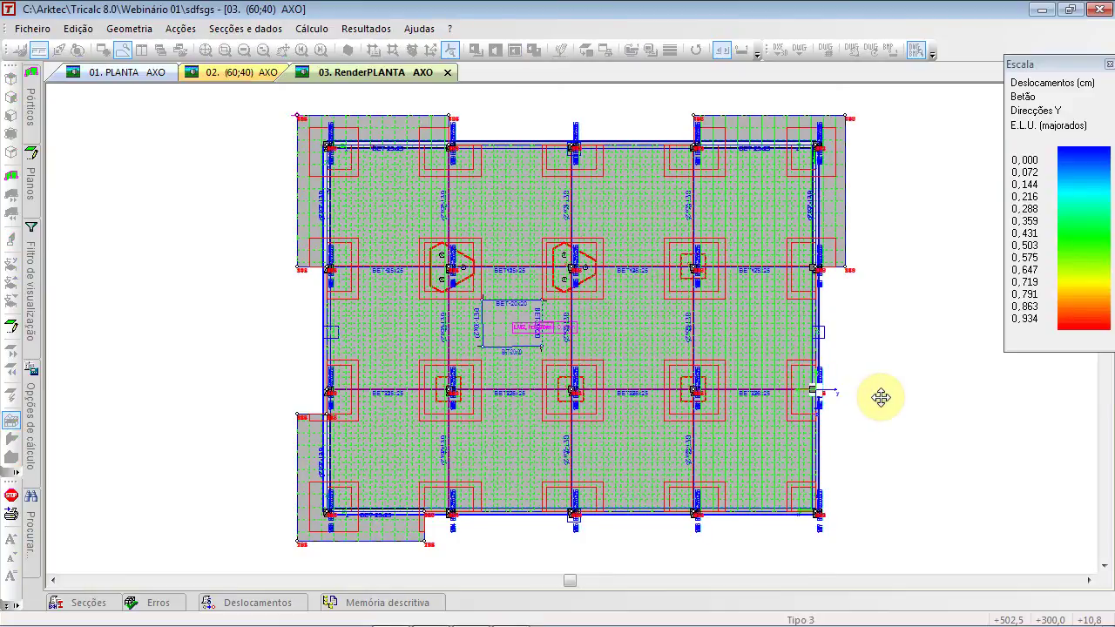
right_click(678, 495)
right_click(884, 390)
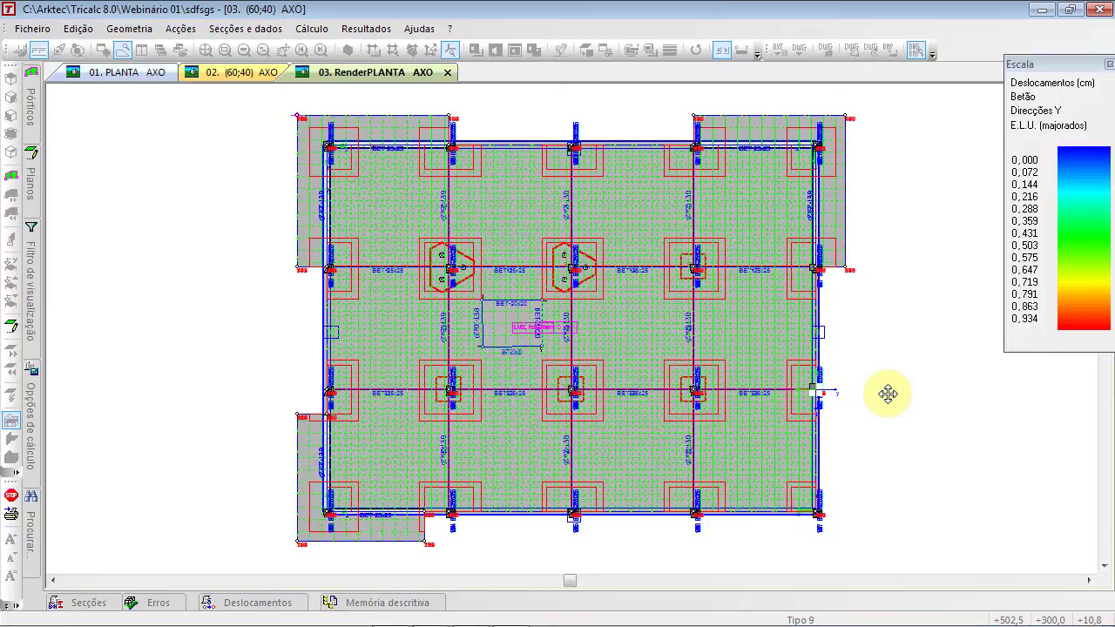
left_click(888, 395)
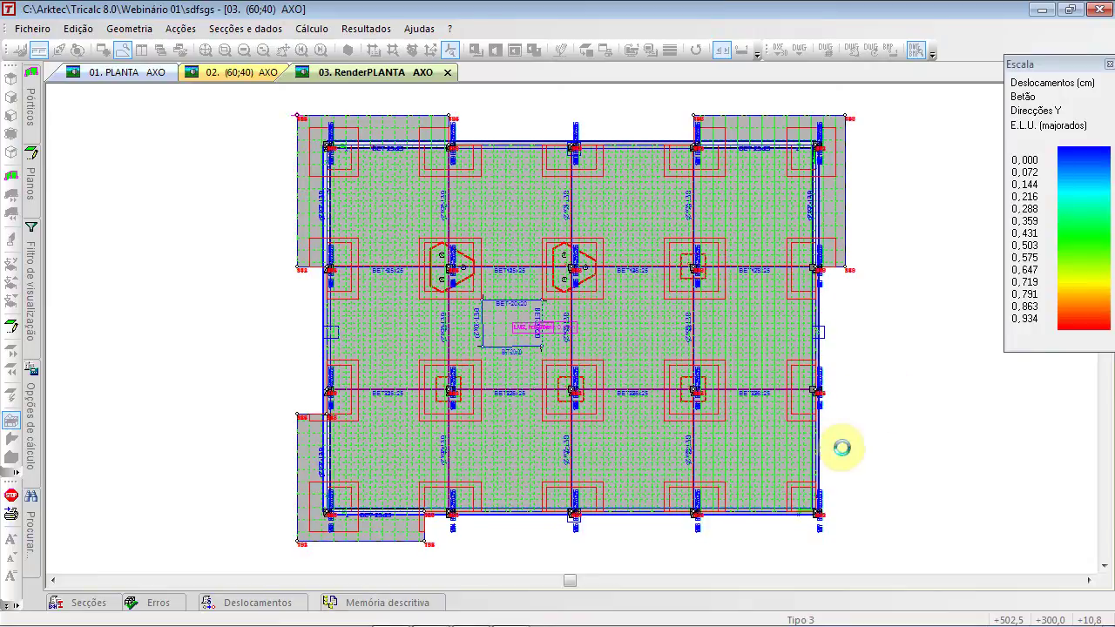
Position the columns of the three intermediate axes along the lower edge of the plan to the face at 0,0 cm
left_click(555, 470)
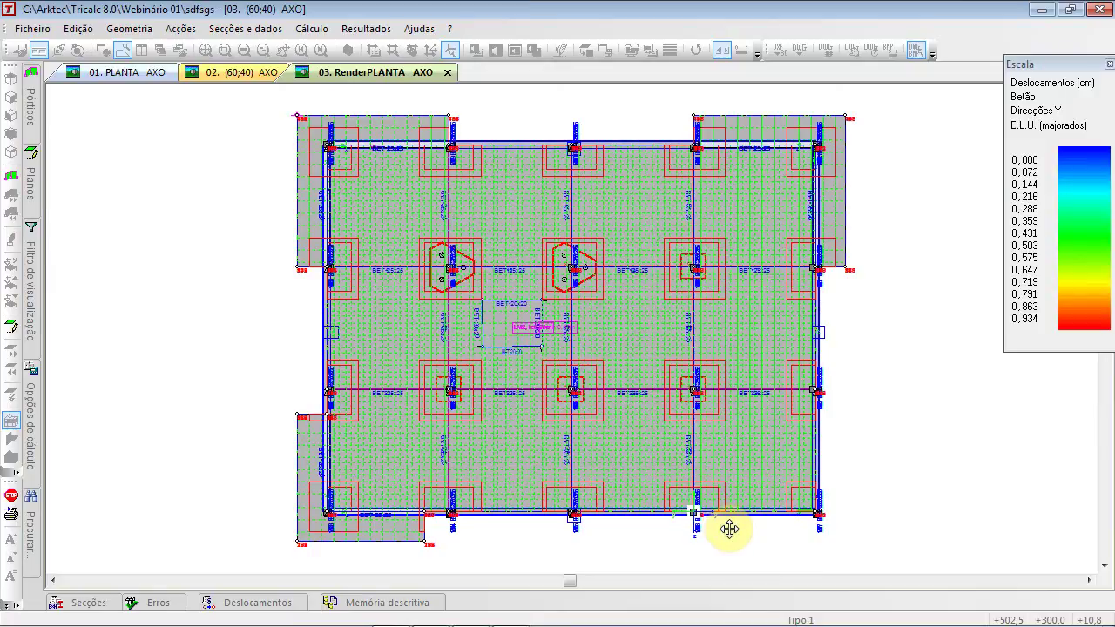
left_click(689, 514)
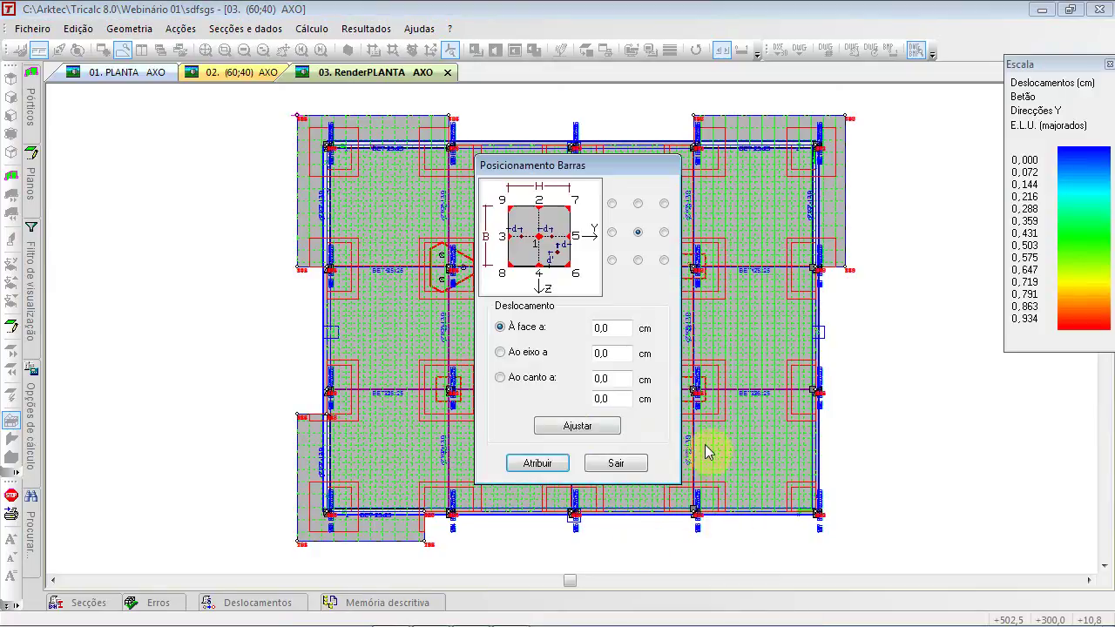
left_click(540, 463)
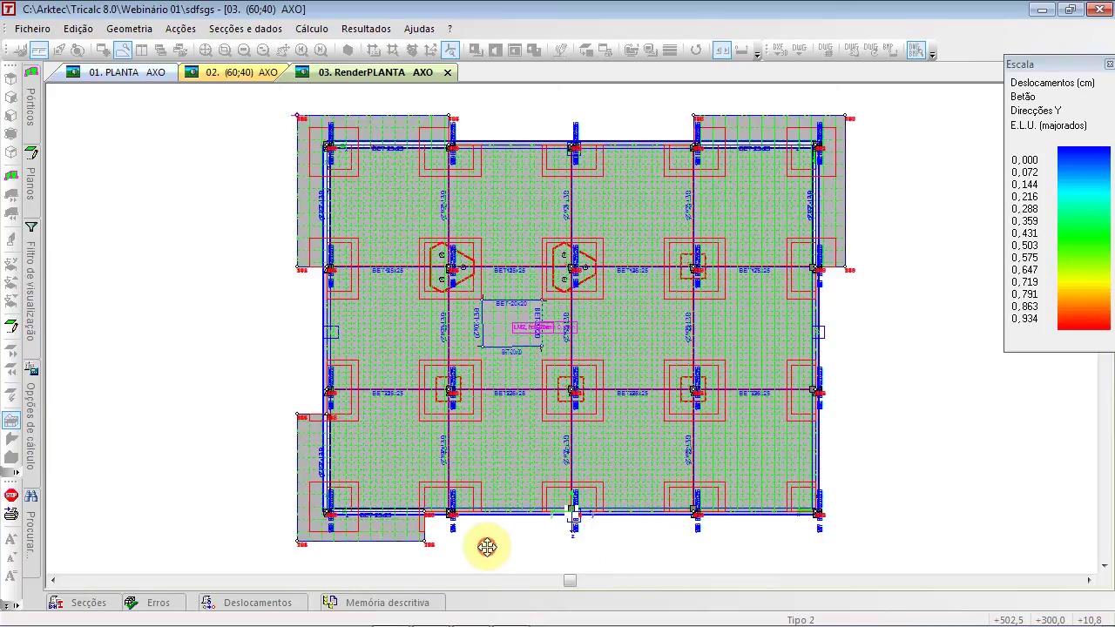
left_click(563, 541)
left_click(563, 461)
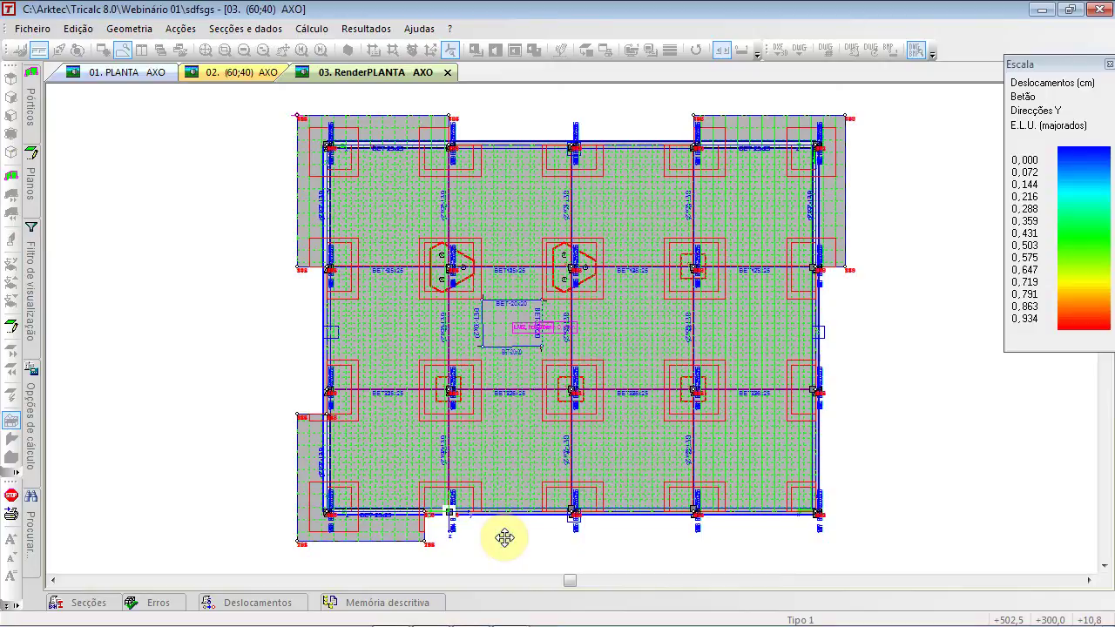
left_click(503, 538)
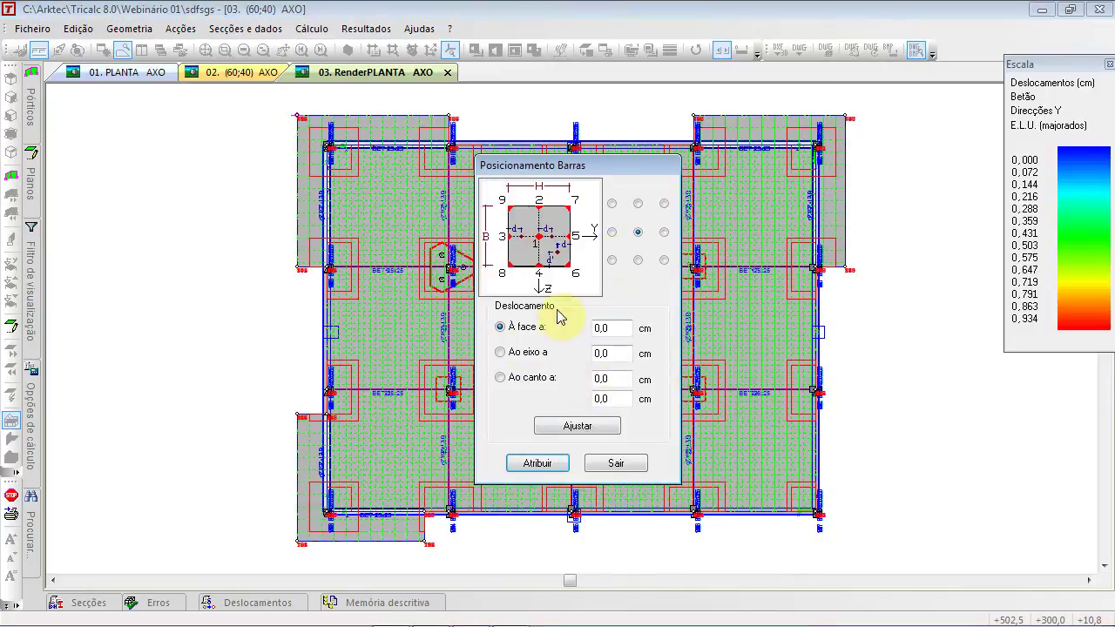
Switch the displacement to corner positioning and align the lower-left corner columns at 0,0 and 0,0 cm
left_click(515, 382)
left_click(538, 463)
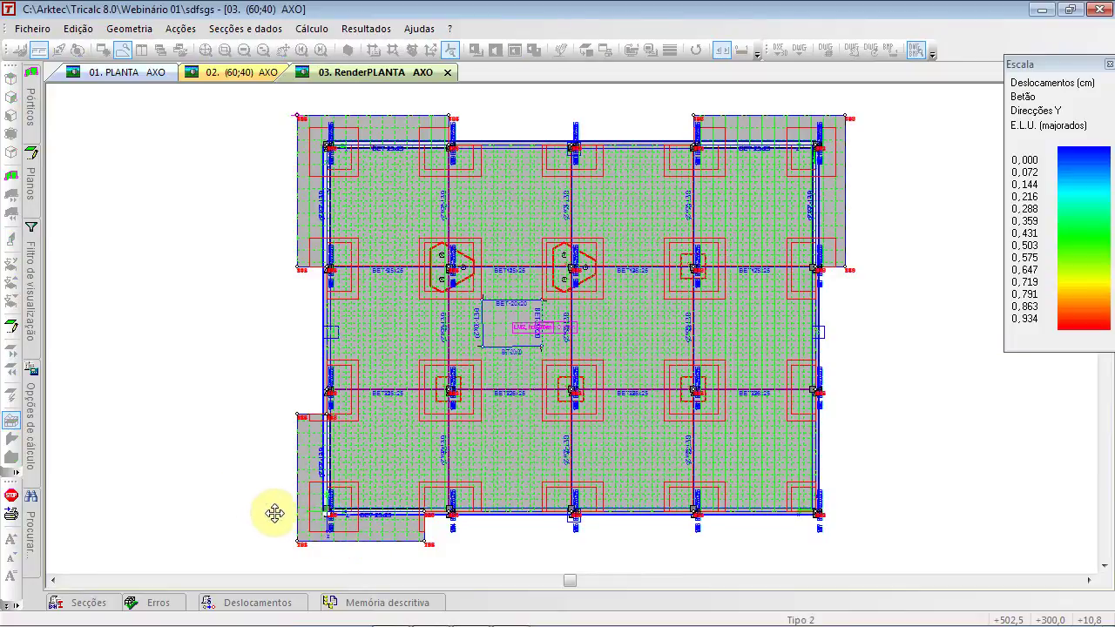
scroll(361, 528, "up", 3)
scroll(348, 521, "up", 1)
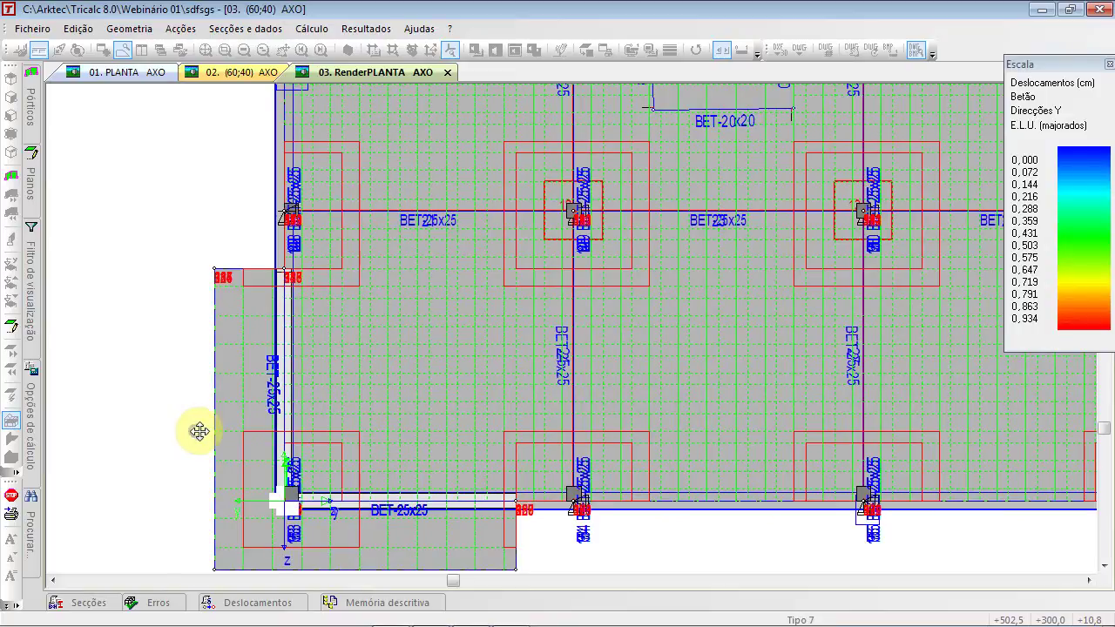
left_click(185, 420)
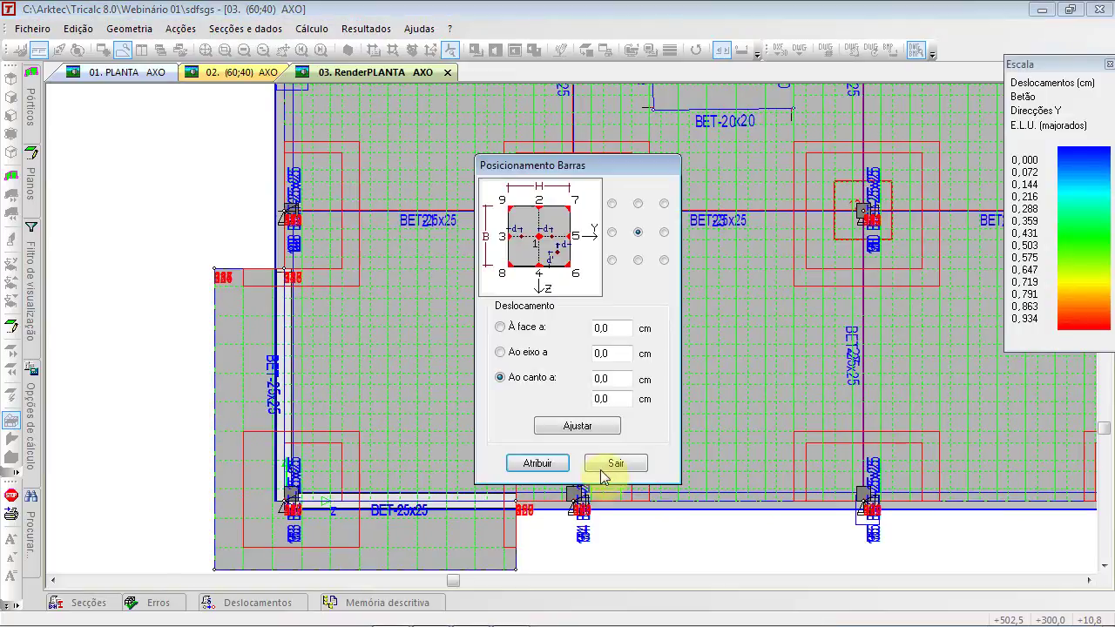
Align the upper-left corner columns of the plan to the corner at 0,0 and 0,0 cm
left_click(537, 463)
scroll(577, 511, "down", 4)
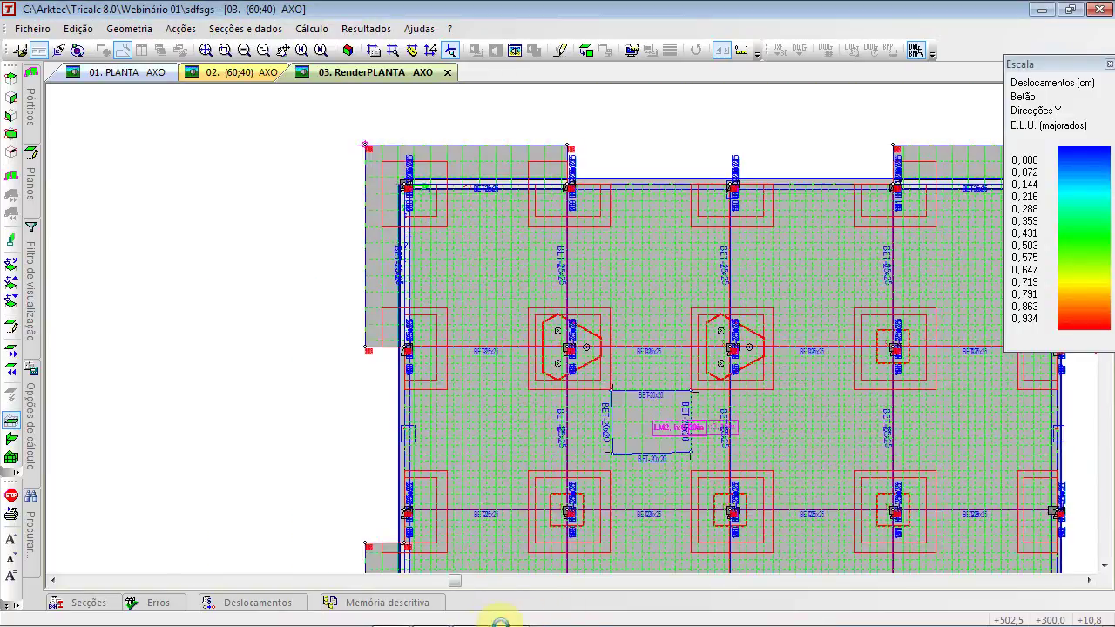
left_click(325, 164)
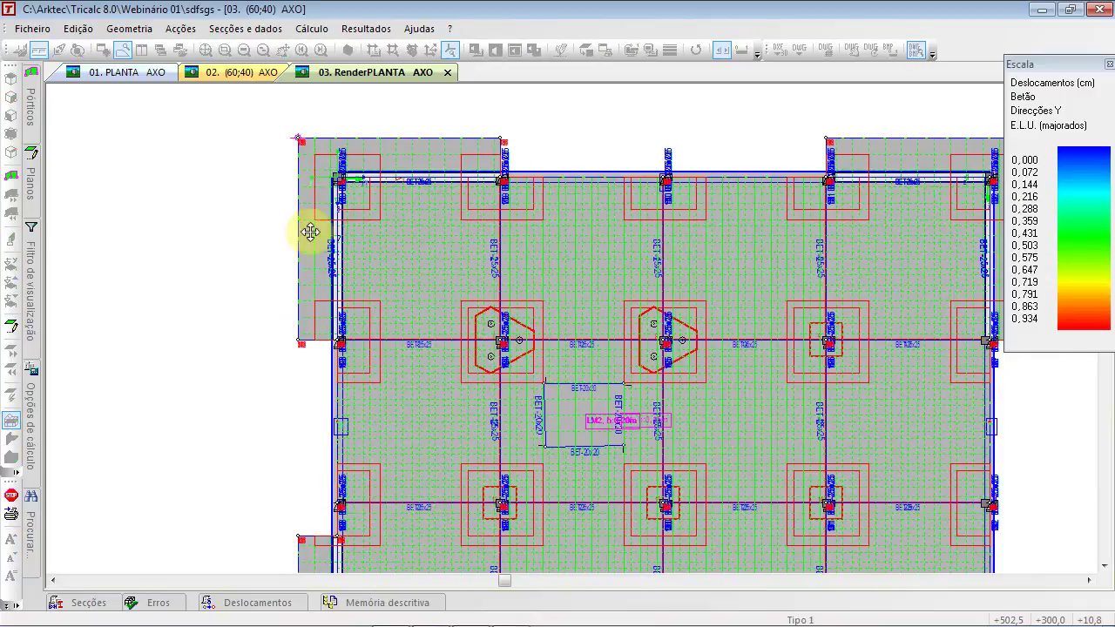
left_click(245, 236)
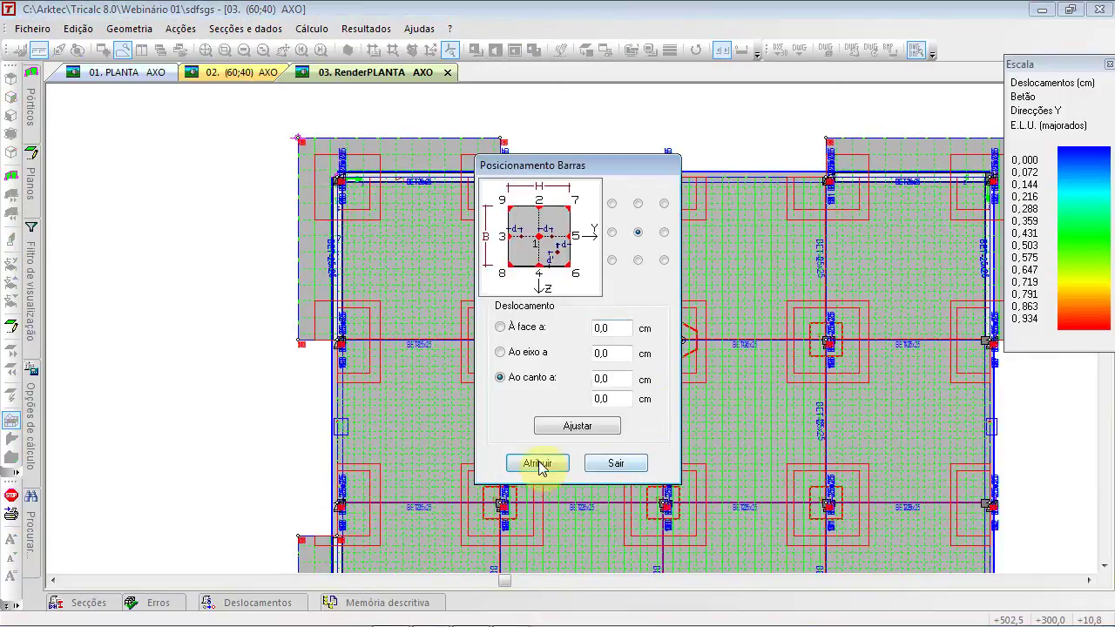
left_click(539, 461)
left_click_drag(239, 138, 370, 213)
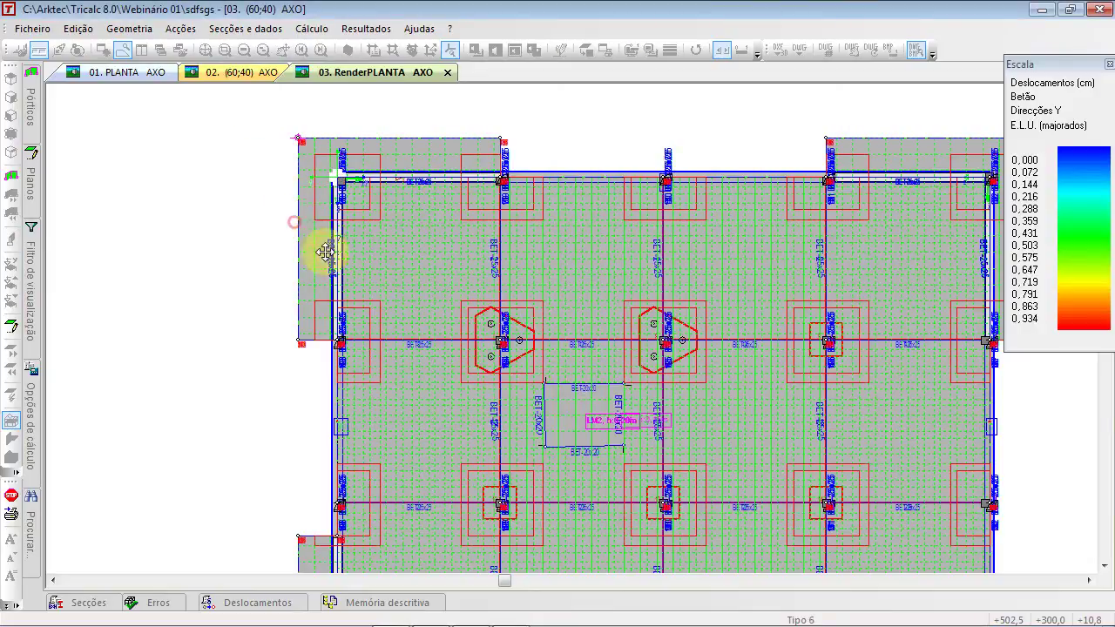
left_click(298, 223)
Align the upper-right and lower-right corner columns to the corner at 0,0 and 0,0 cm and finish bar positioning
left_click(557, 530)
left_click_drag(931, 194, 1009, 173)
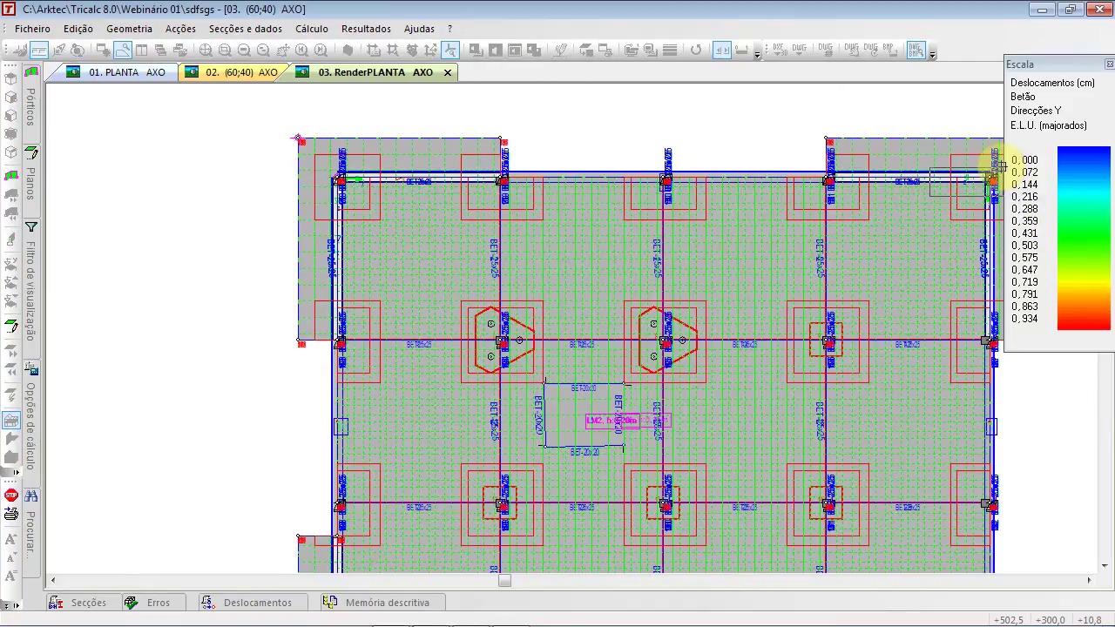
left_click(1000, 167)
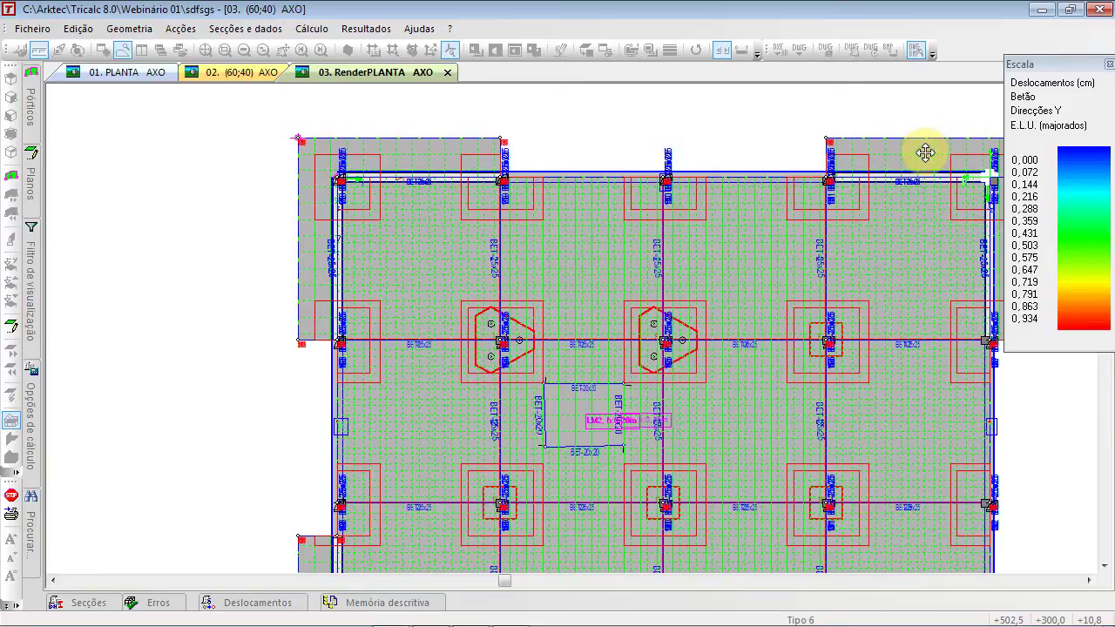
left_click(868, 118)
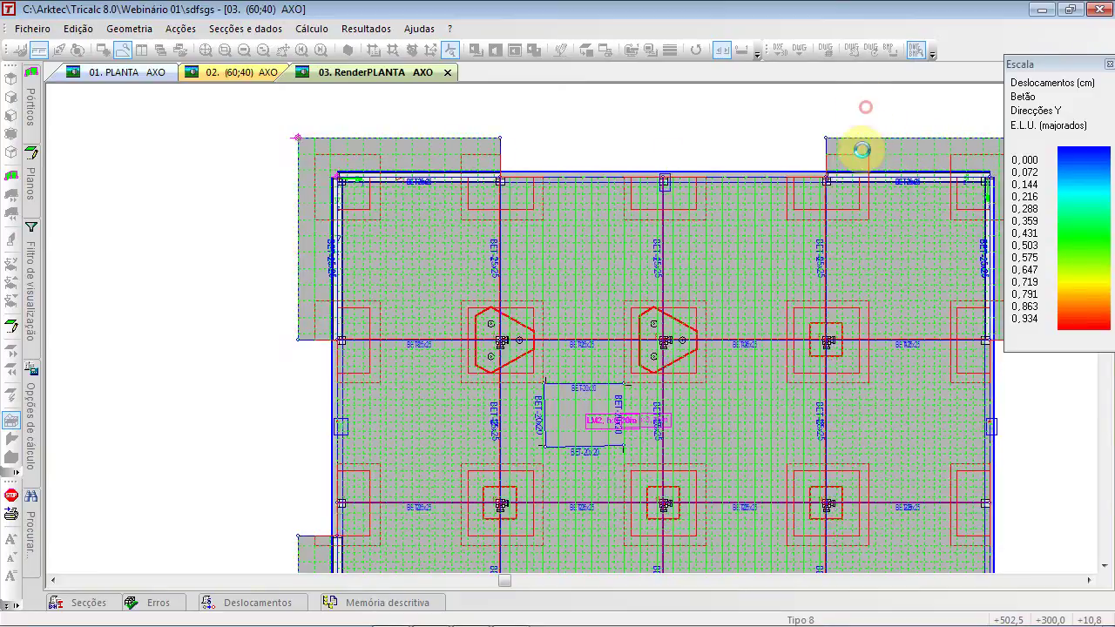
left_click(549, 461)
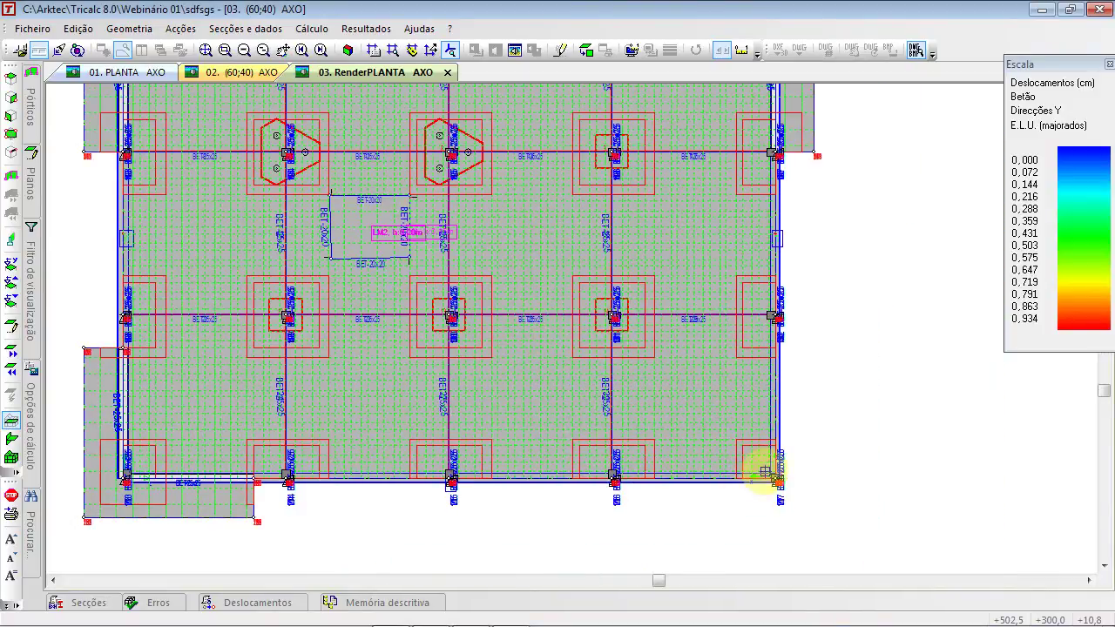
left_click(778, 475)
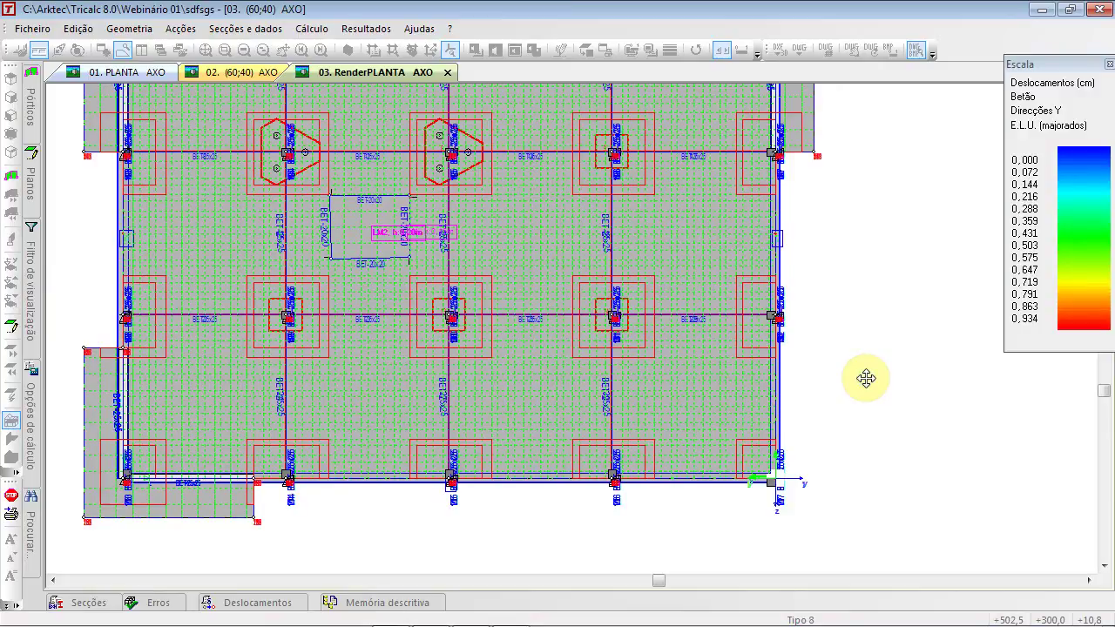
right_click(865, 376)
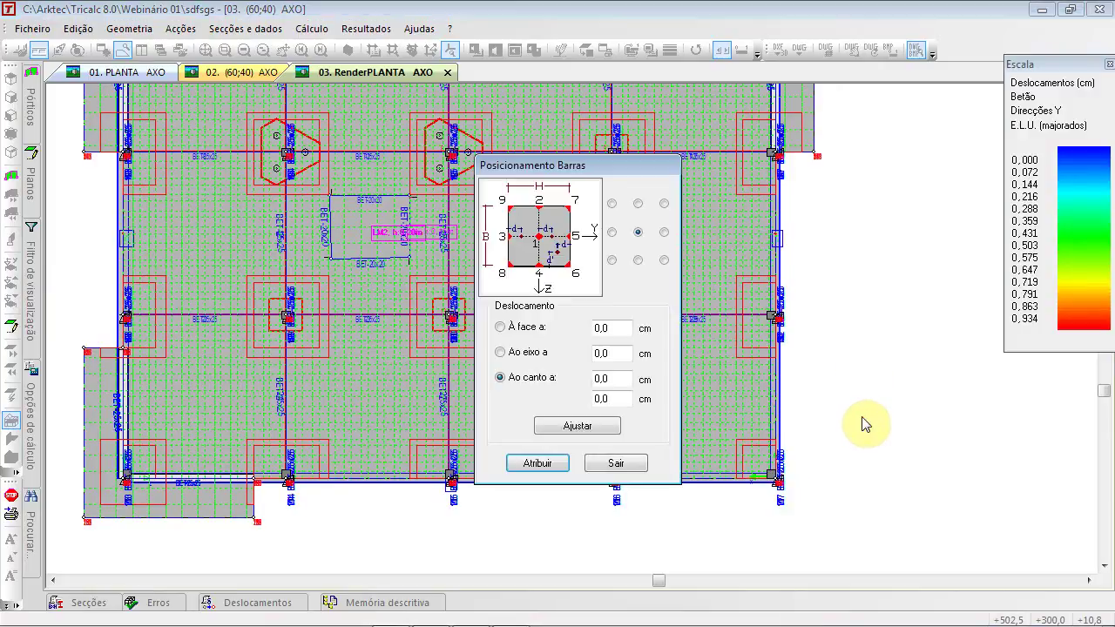
left_click(633, 464)
Render the building in the 60;40 axonometric view and display only plane -300
left_click(347, 50)
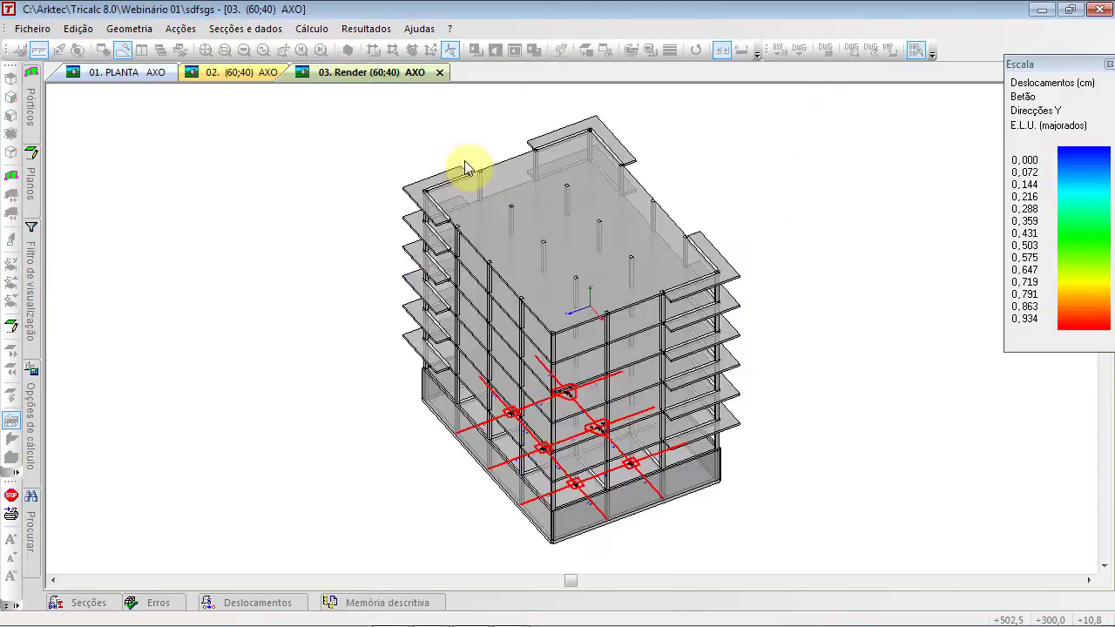
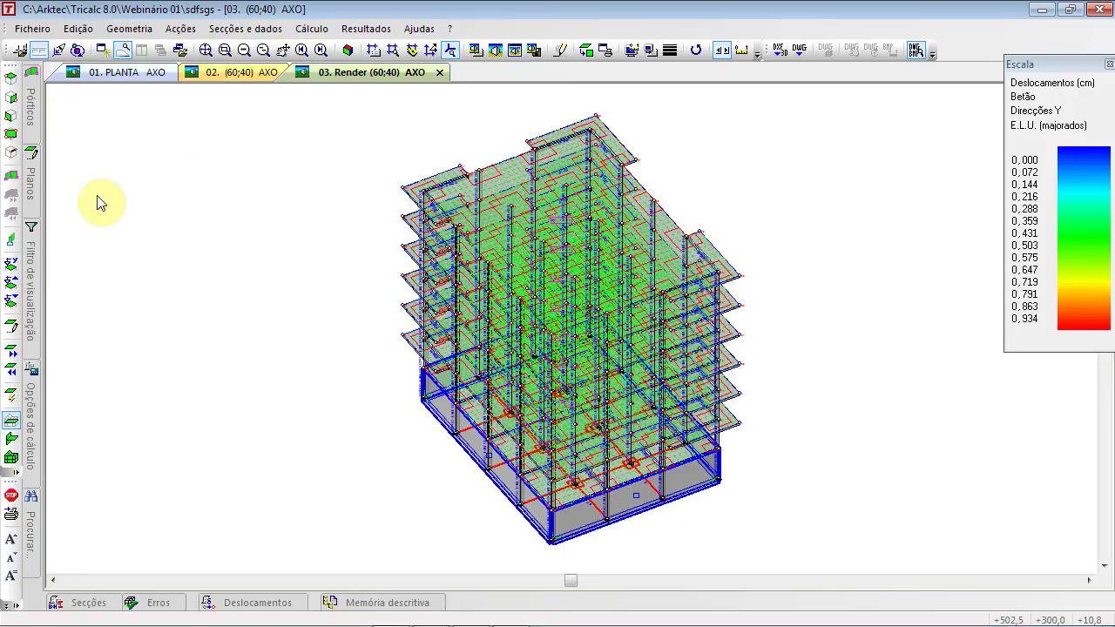
mouse_move(32, 179)
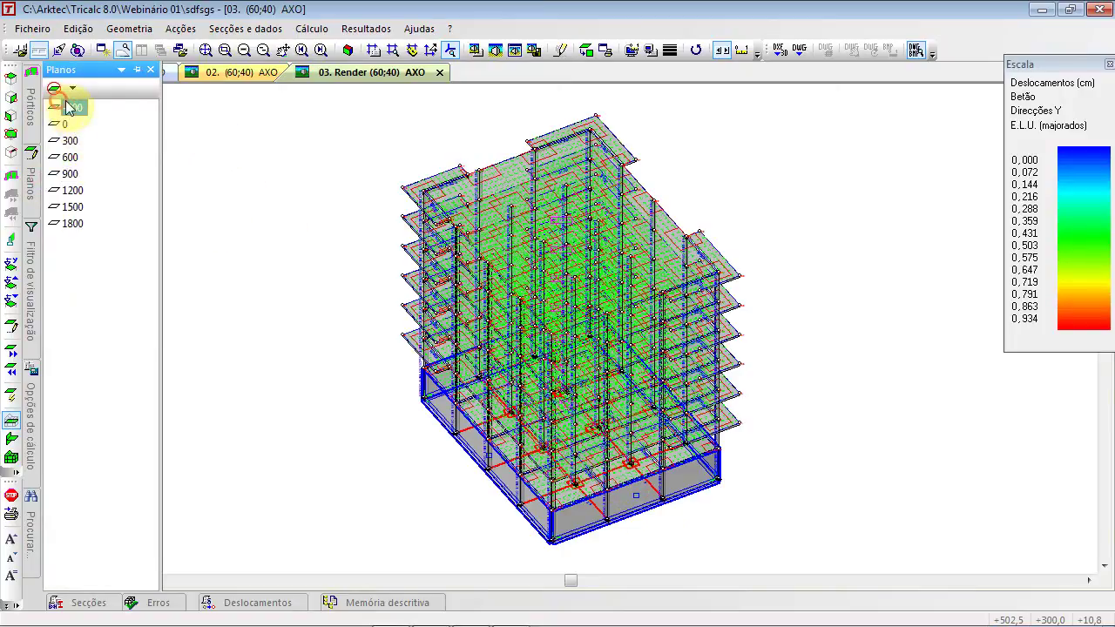
double_click(76, 107)
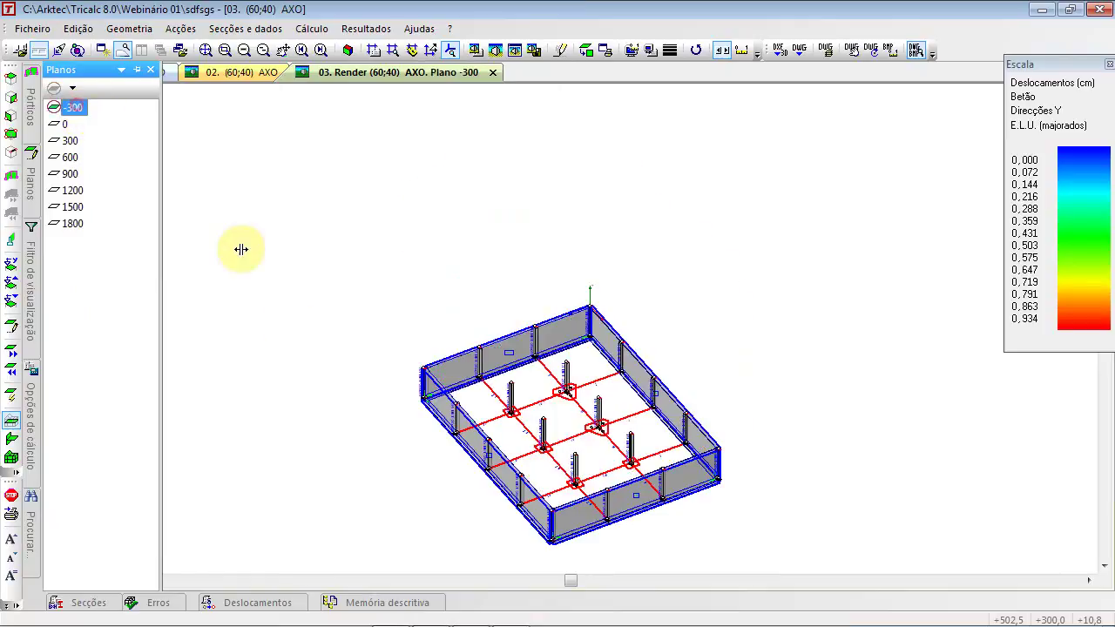
Open wall positioning and align the upper-left basement wall of plane -300 by its face at 0,0 cm on the outer side
scroll(326, 399, "up", 3)
middle_click_drag(424, 289, 297, 214)
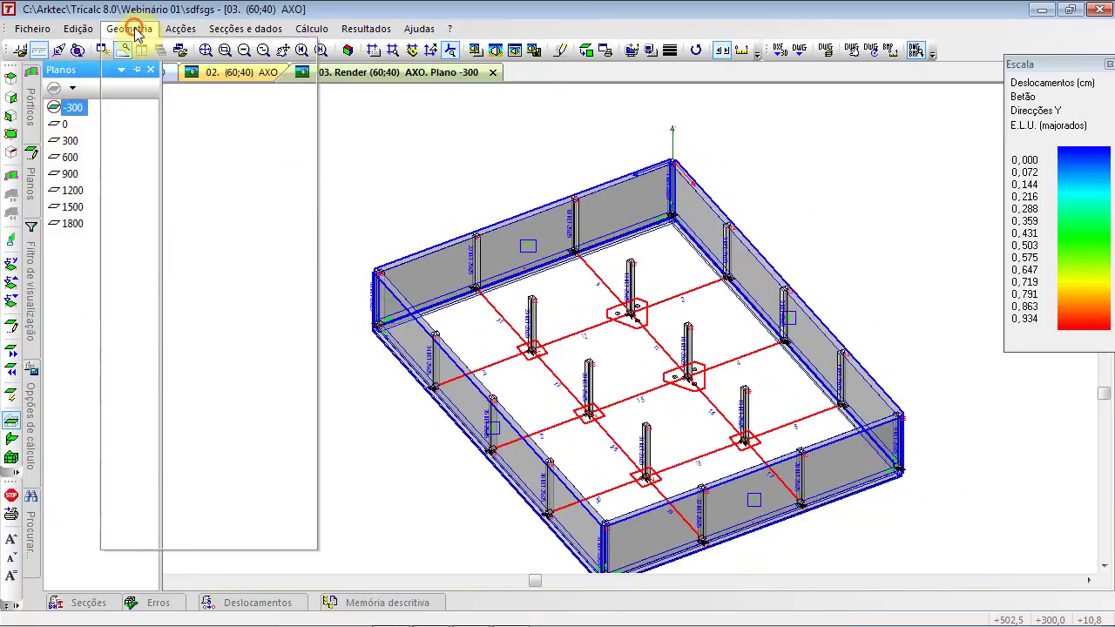
left_click(130, 28)
mouse_move(212, 300)
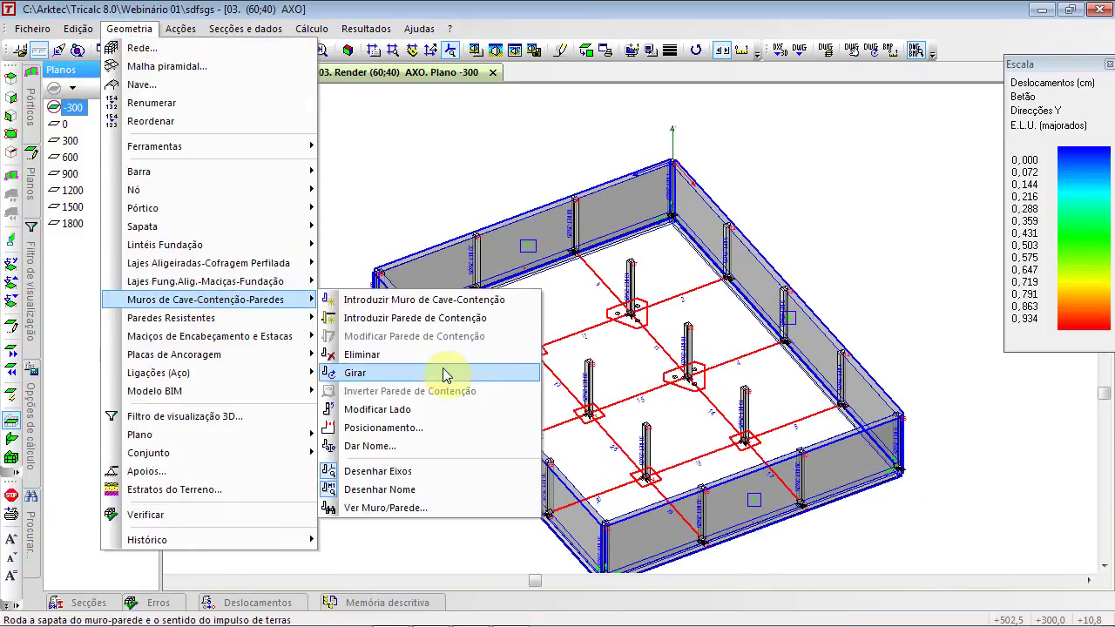
left_click(436, 427)
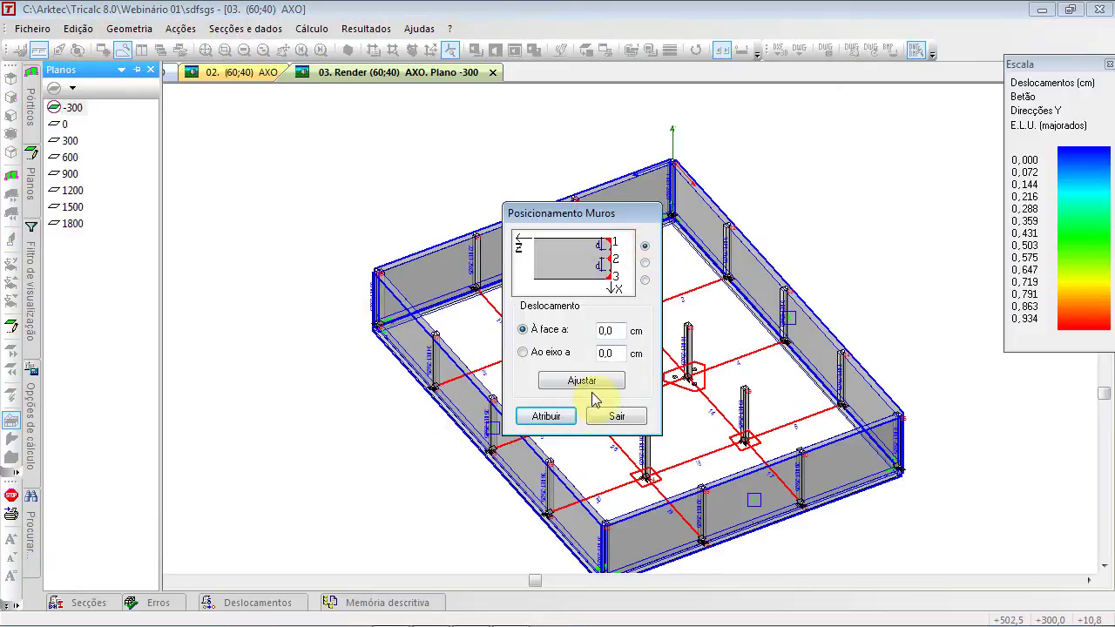
left_click(546, 416)
left_click(509, 217)
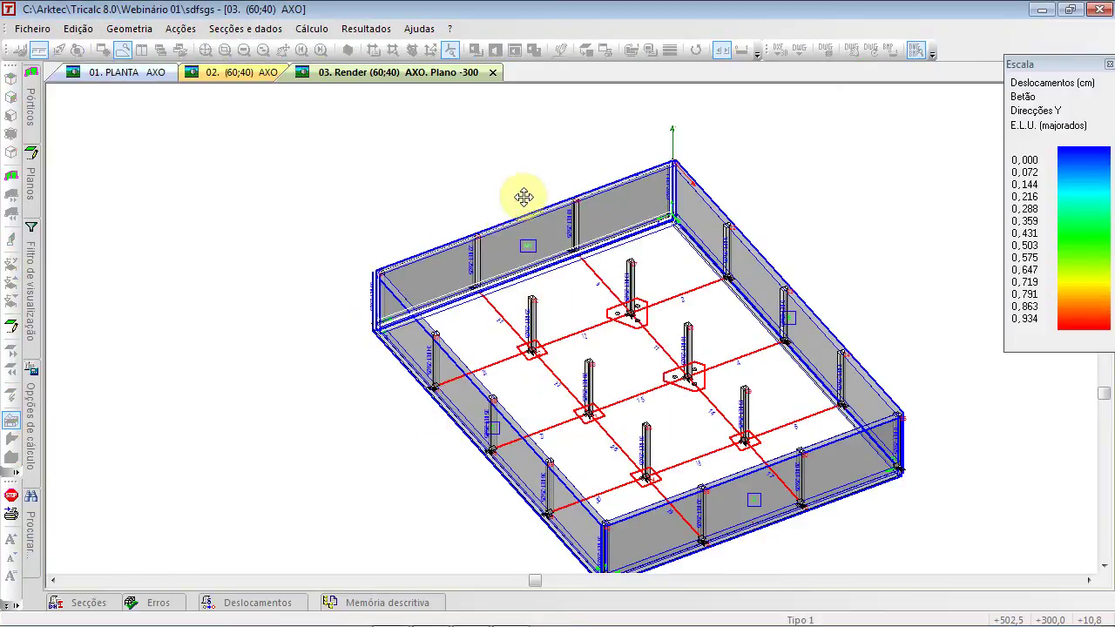
scroll(542, 214, "up", 2)
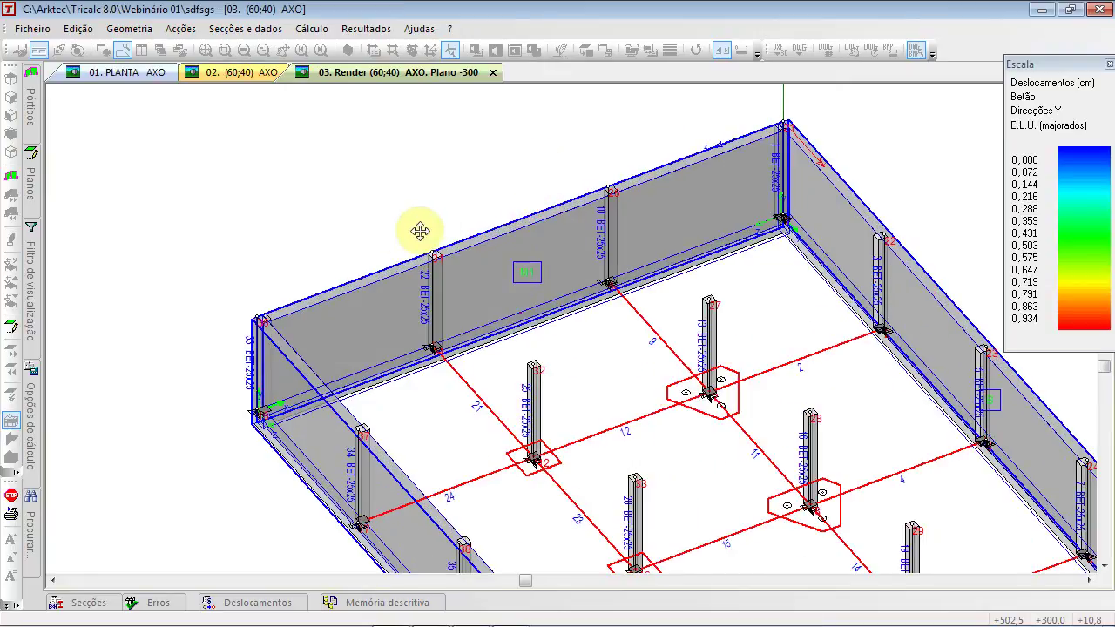
Align the lower-left and upper-right basement walls by their faces at 0,0 cm on their outer sides
left_click(562, 417)
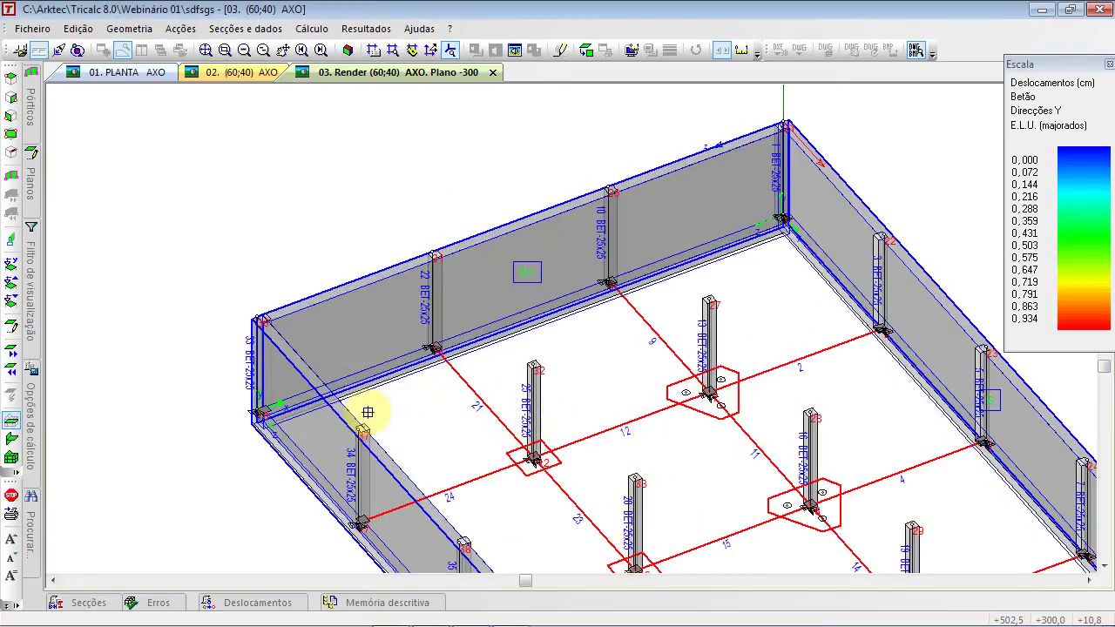
left_click(186, 428)
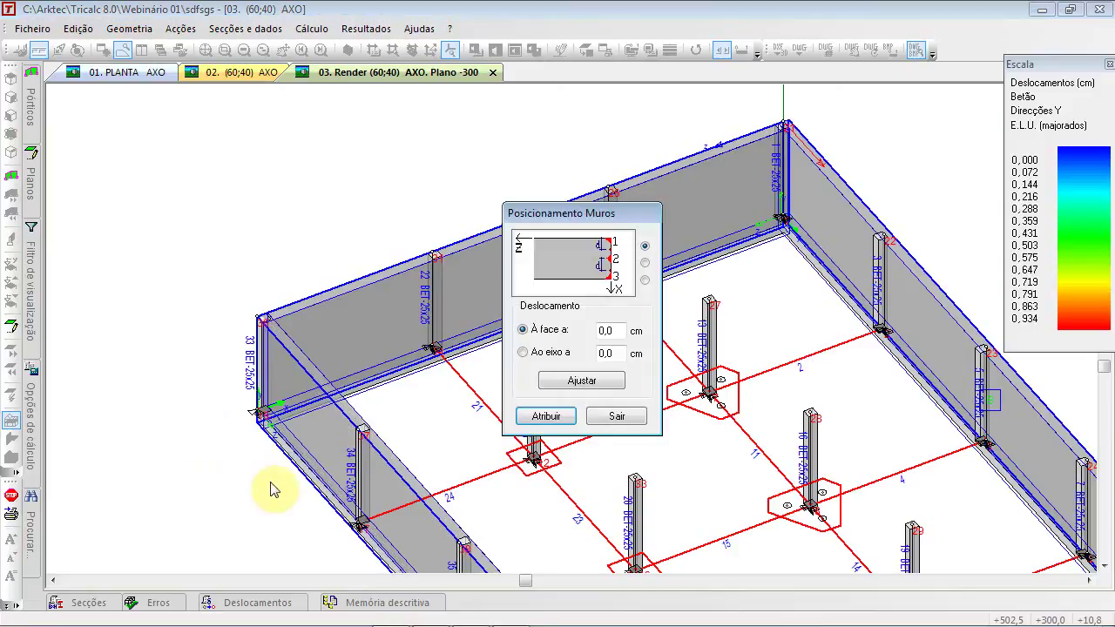
left_click(542, 415)
left_click(868, 212)
left_click(799, 300)
Align the lower-right basement wall by its face at 0,0 cm and finish wall positioning
left_click(546, 416)
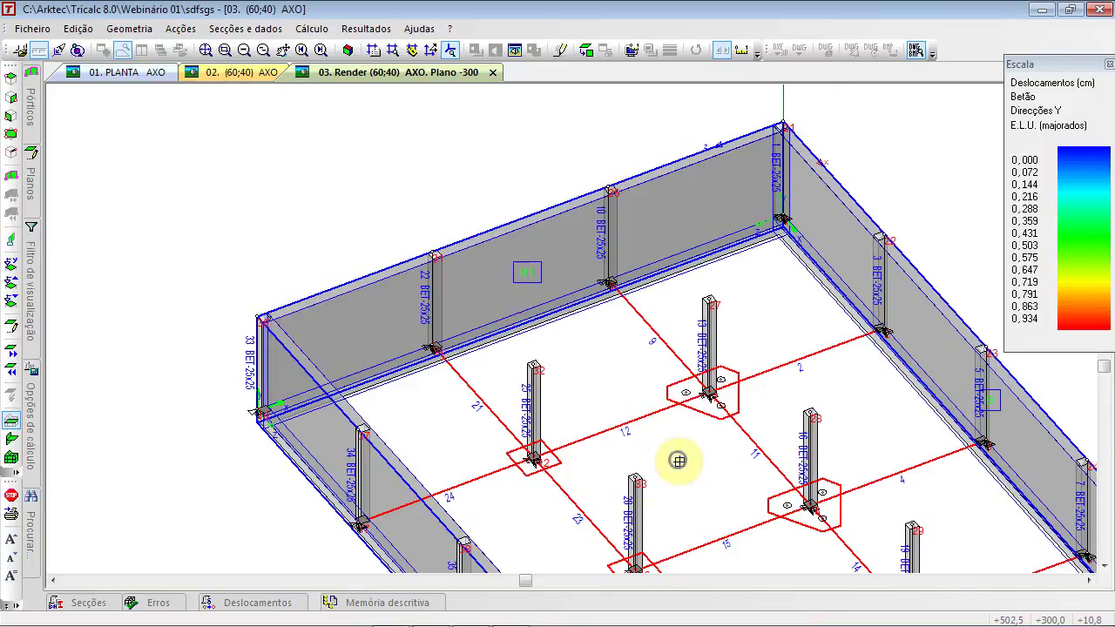
left_click_drag(614, 357, 316, 156)
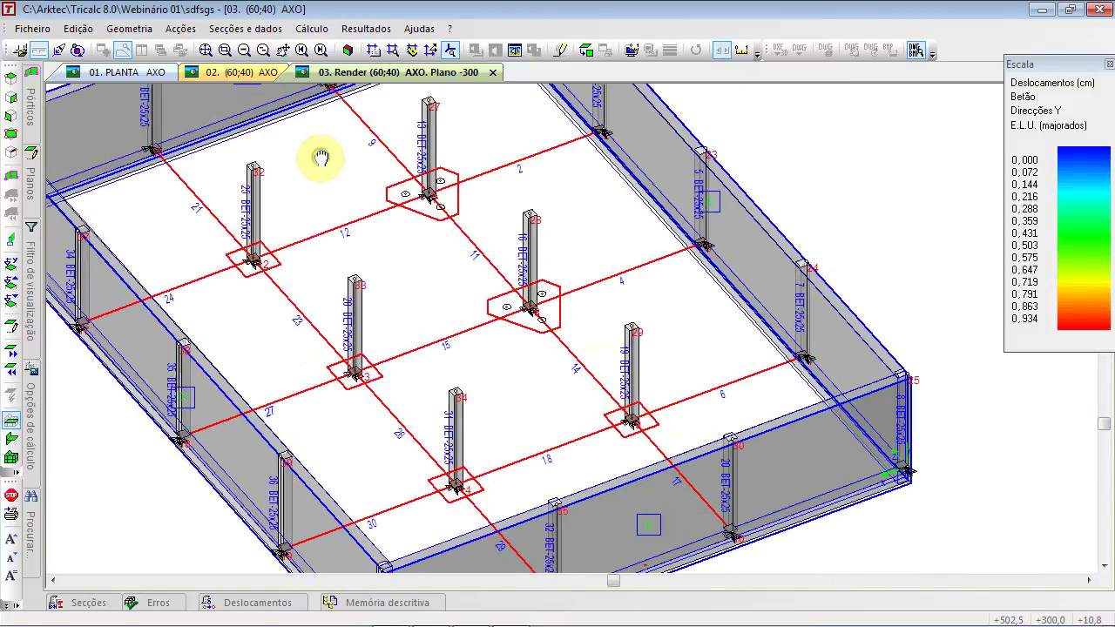
left_click(789, 421)
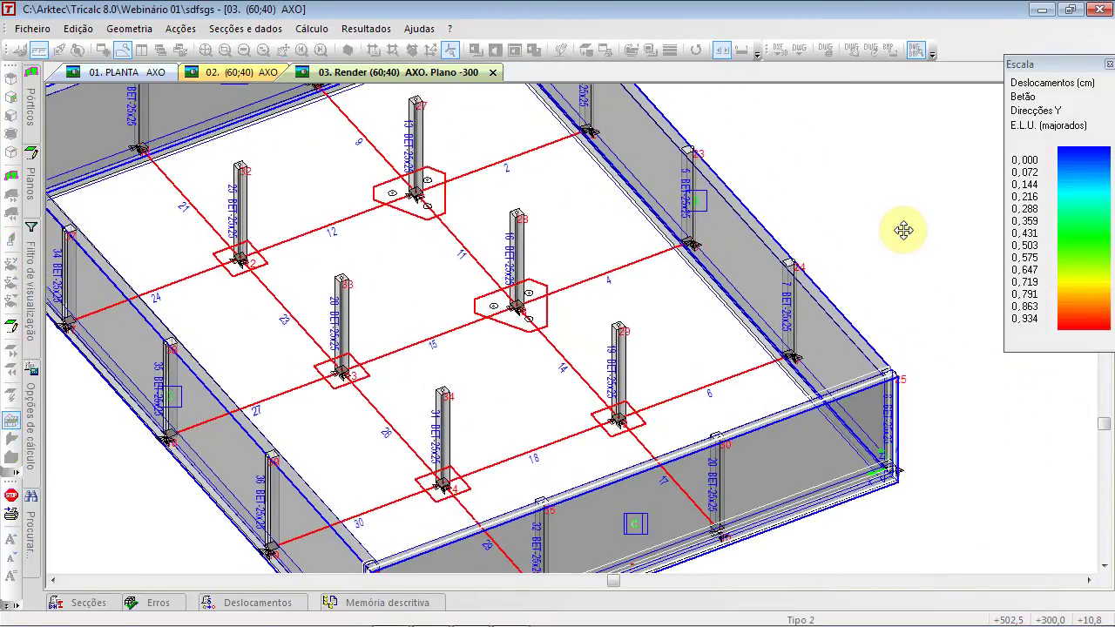
left_click(904, 230)
right_click(905, 228)
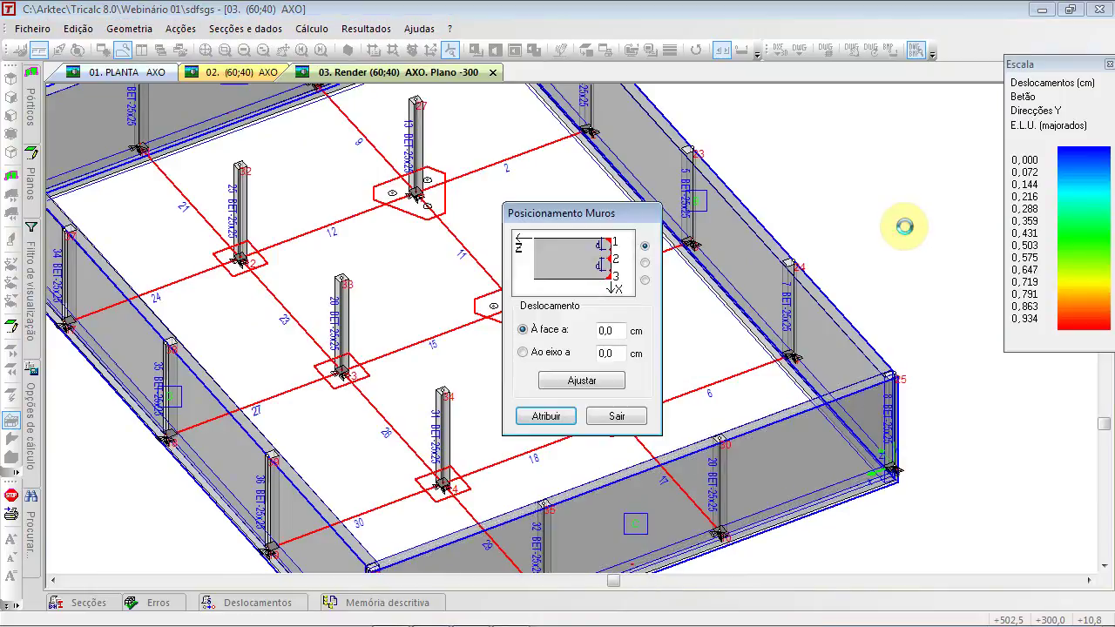
left_click(620, 419)
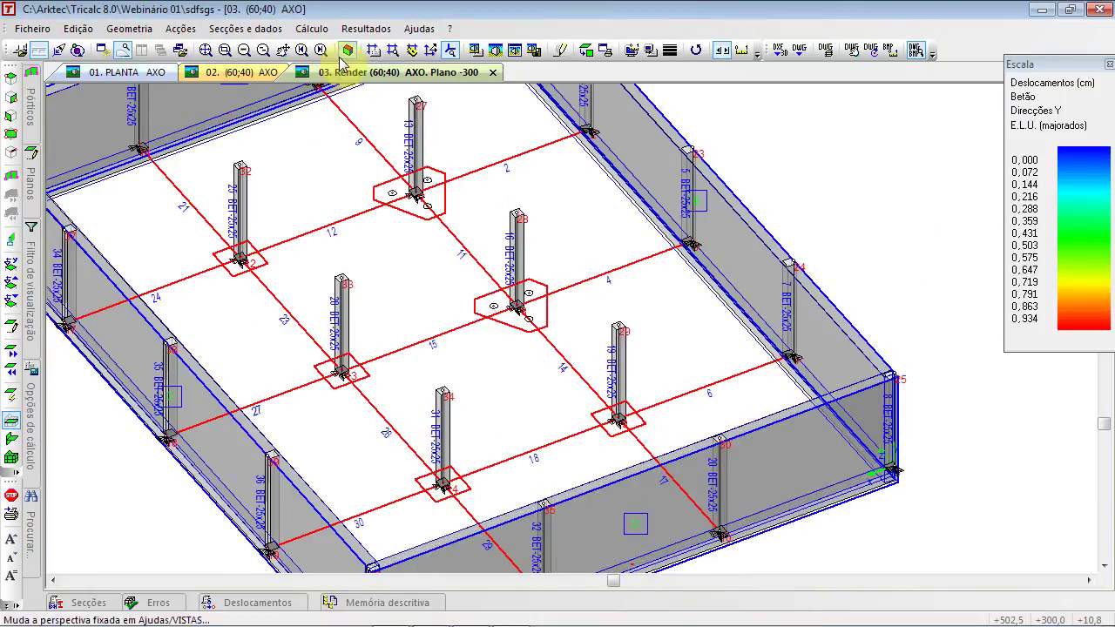
Display the complete building with all its planes in the 60;40 axonometric view
left_click(346, 50)
double_click(388, 243)
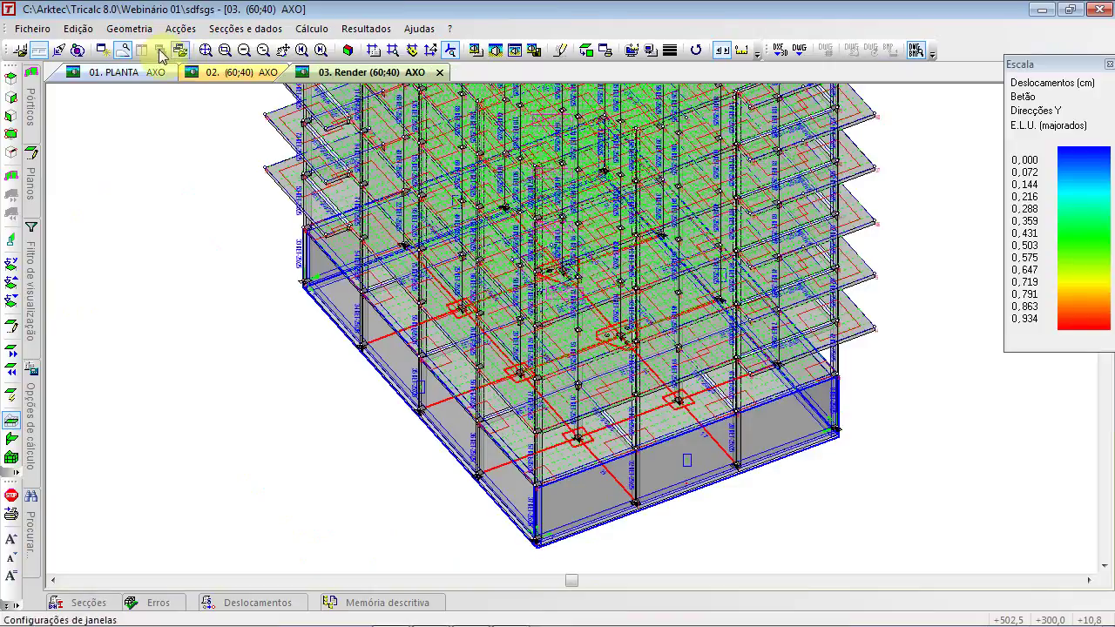
left_click(181, 50)
Verify the building's geometry with the preset verification options and read through the list of errors and warnings to its summary
left_click(129, 28)
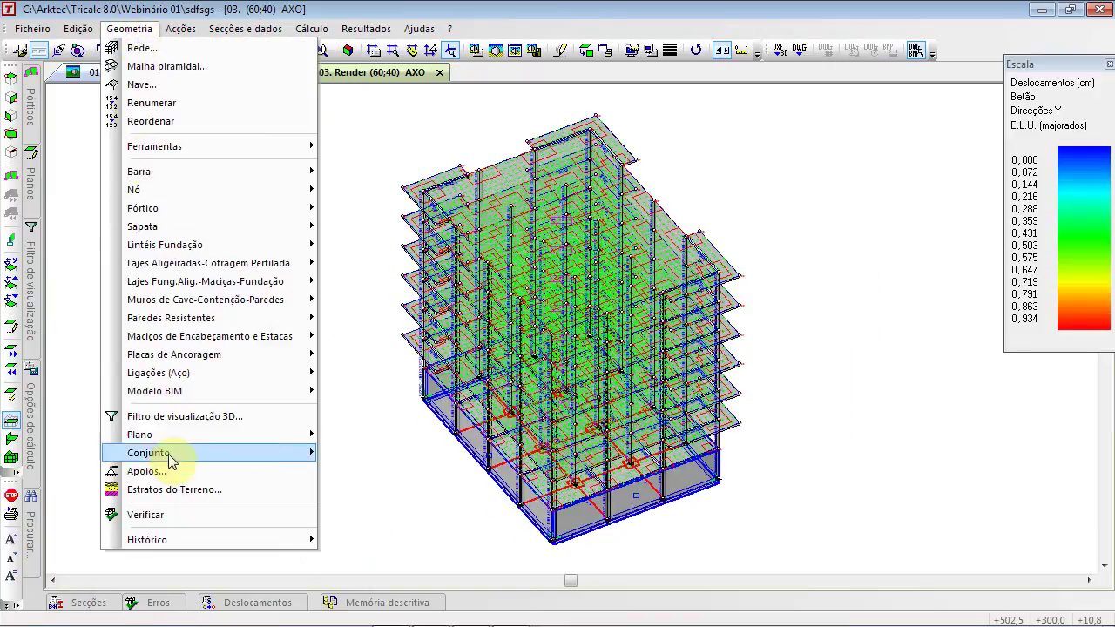
left_click(198, 518)
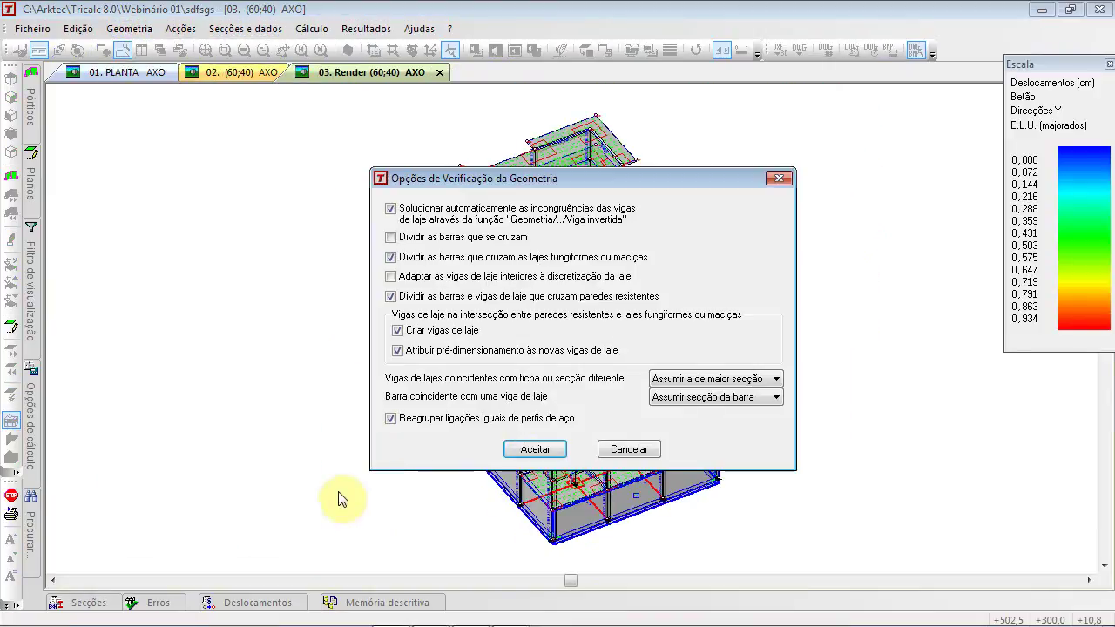
left_click(537, 450)
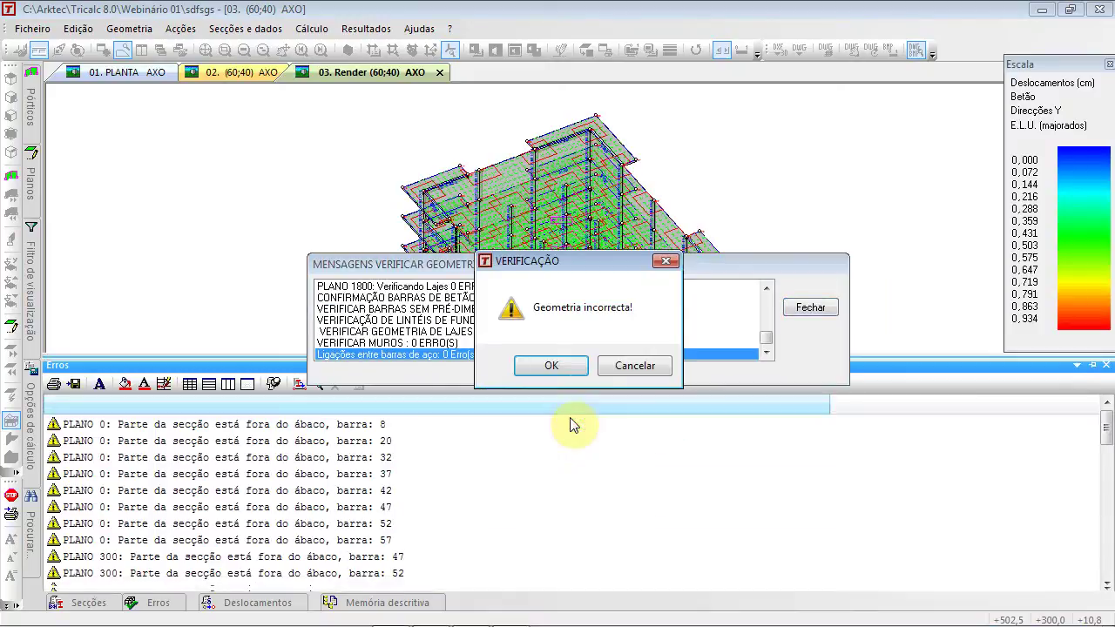
left_click(573, 370)
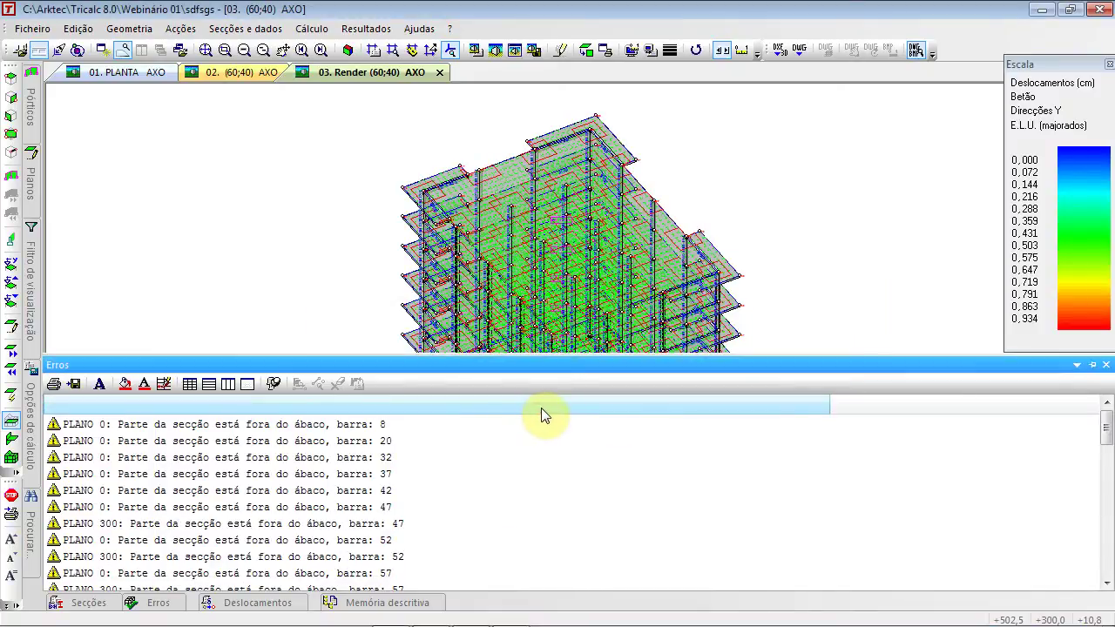
scroll(507, 463, "down", 15)
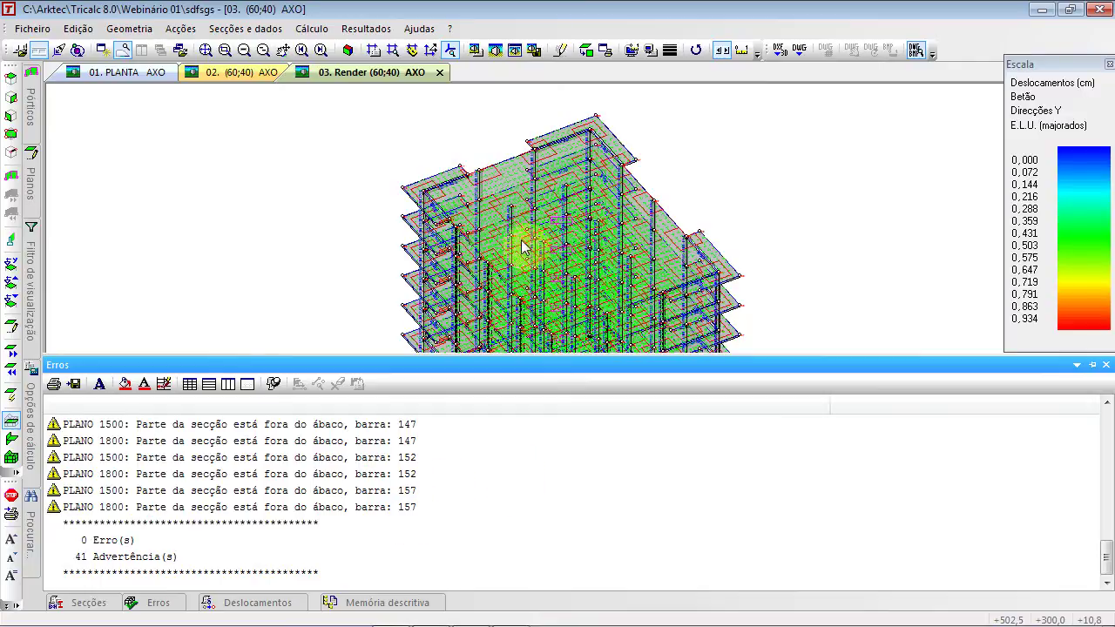
left_click(411, 424)
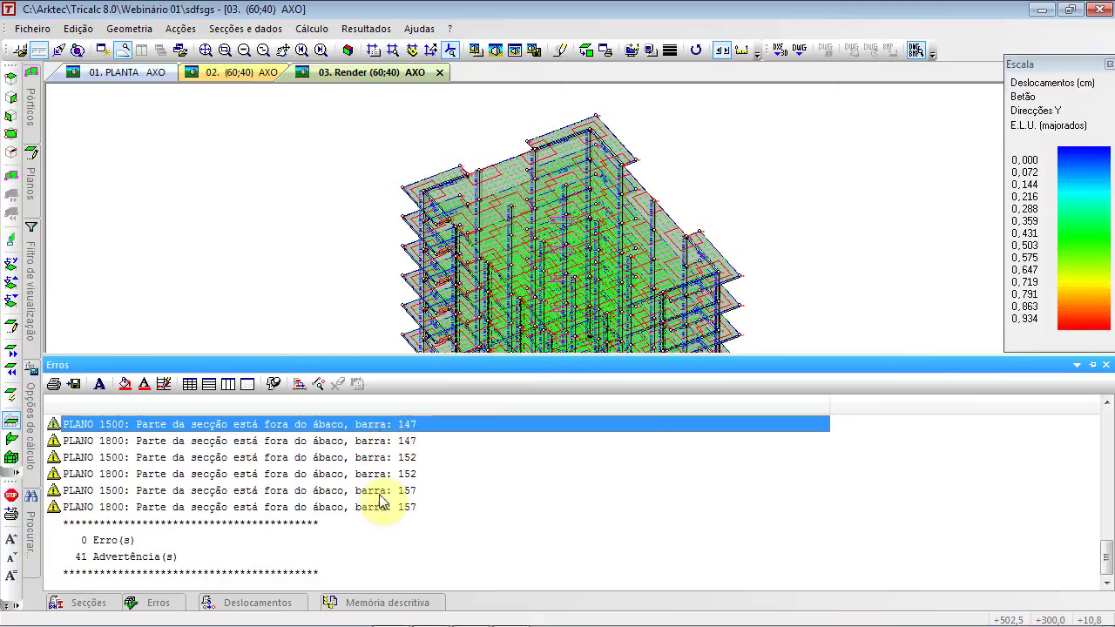
left_click(133, 558)
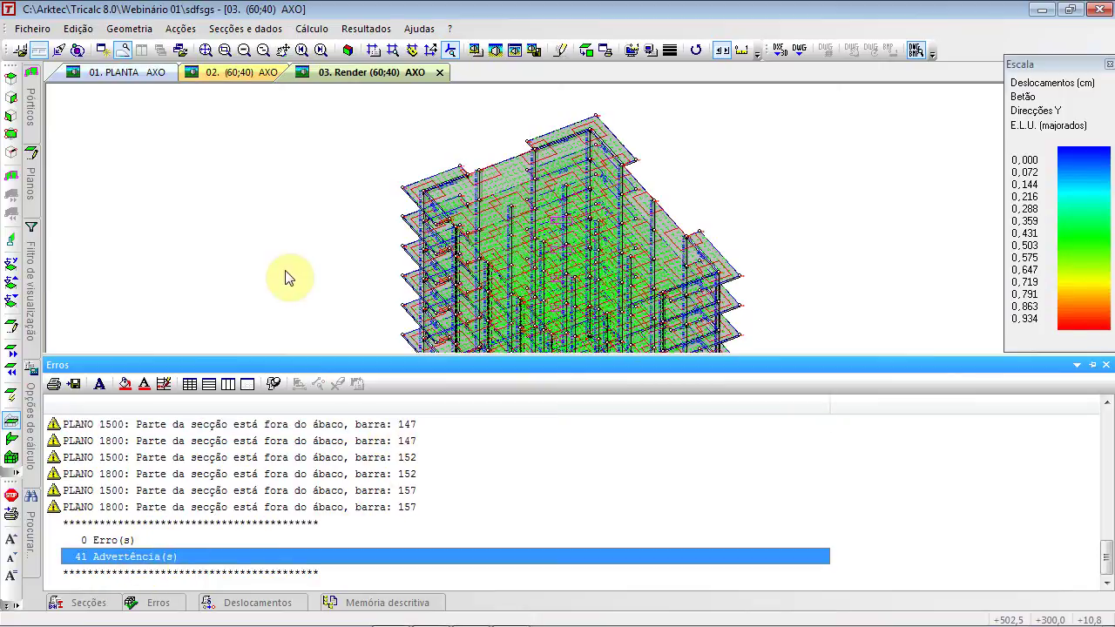
Examine the column positions along the basement wall's corner and edge in the rendered building
scroll(426, 401, "up", 5)
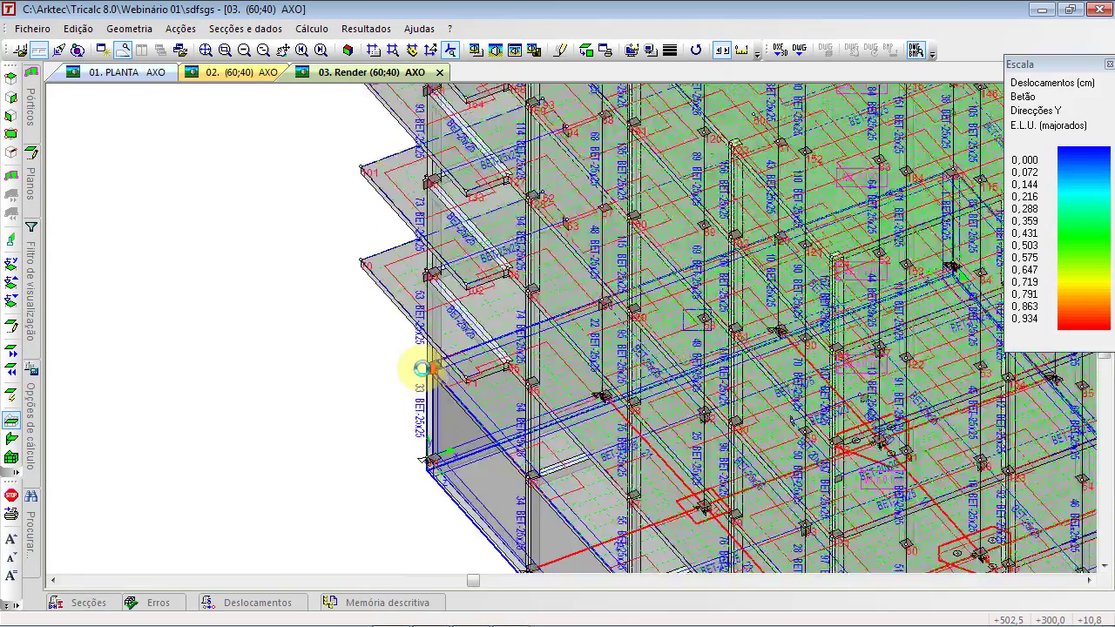
scroll(425, 369, "up", 2)
scroll(432, 386, "down", 6)
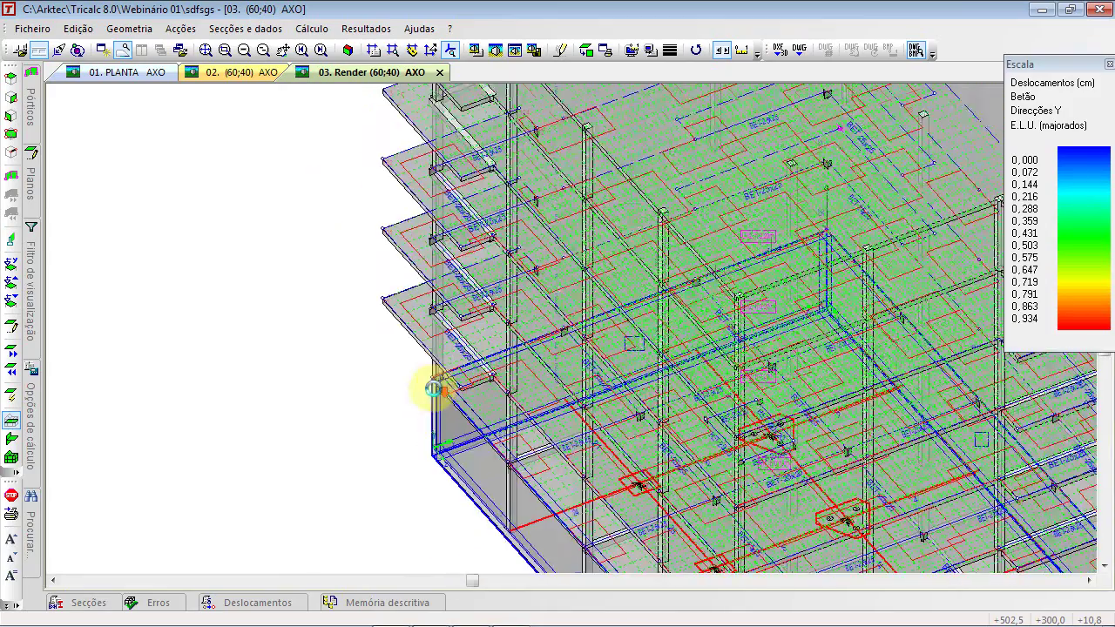
scroll(589, 402, "up", 2)
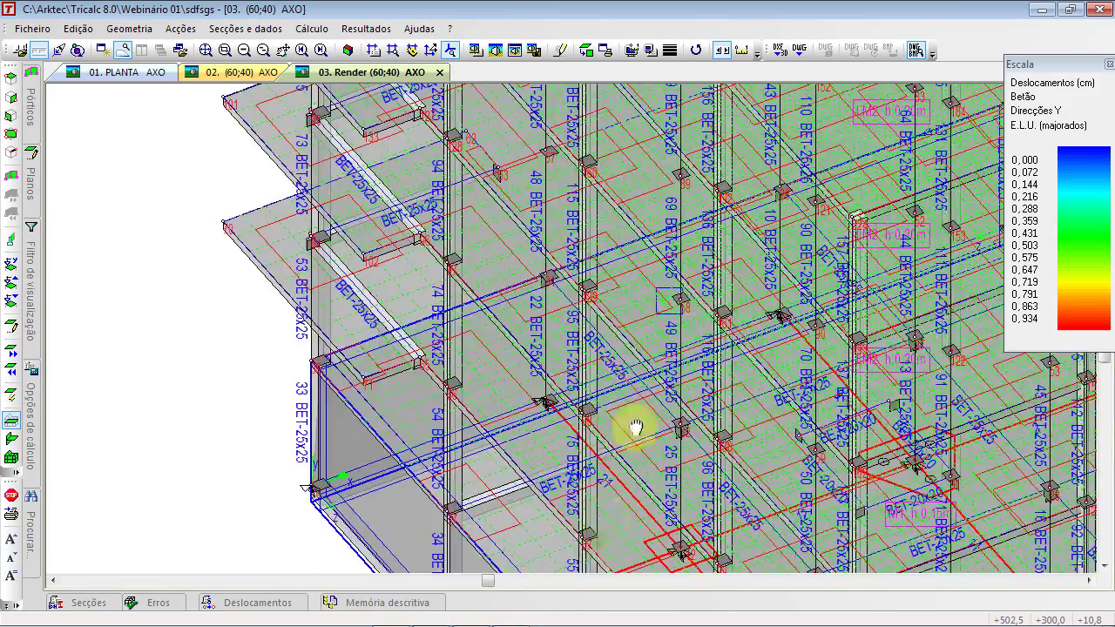
scroll(667, 305, "up", 3)
scroll(665, 428, "down", 5)
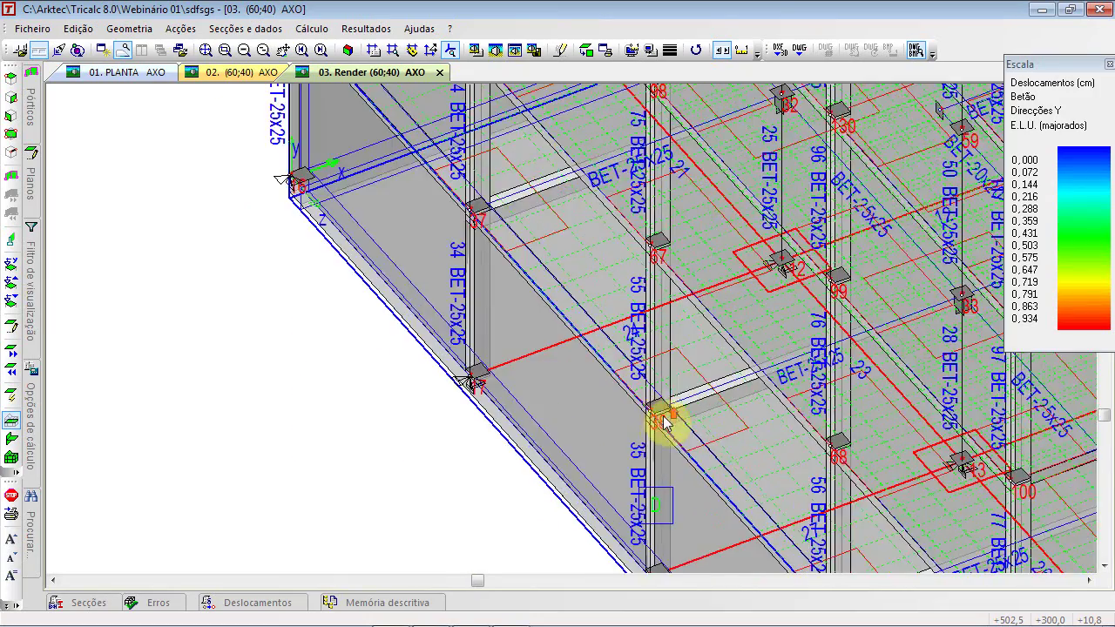
scroll(646, 423, "down", 1)
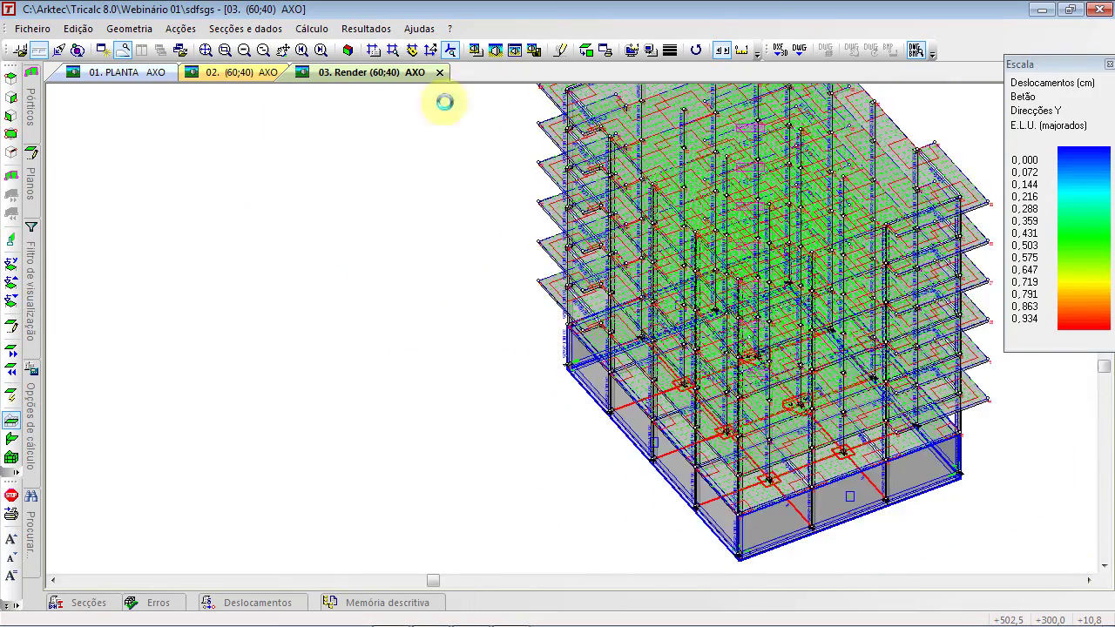
Fit the whole building in view and display only plane 900
left_click(206, 50)
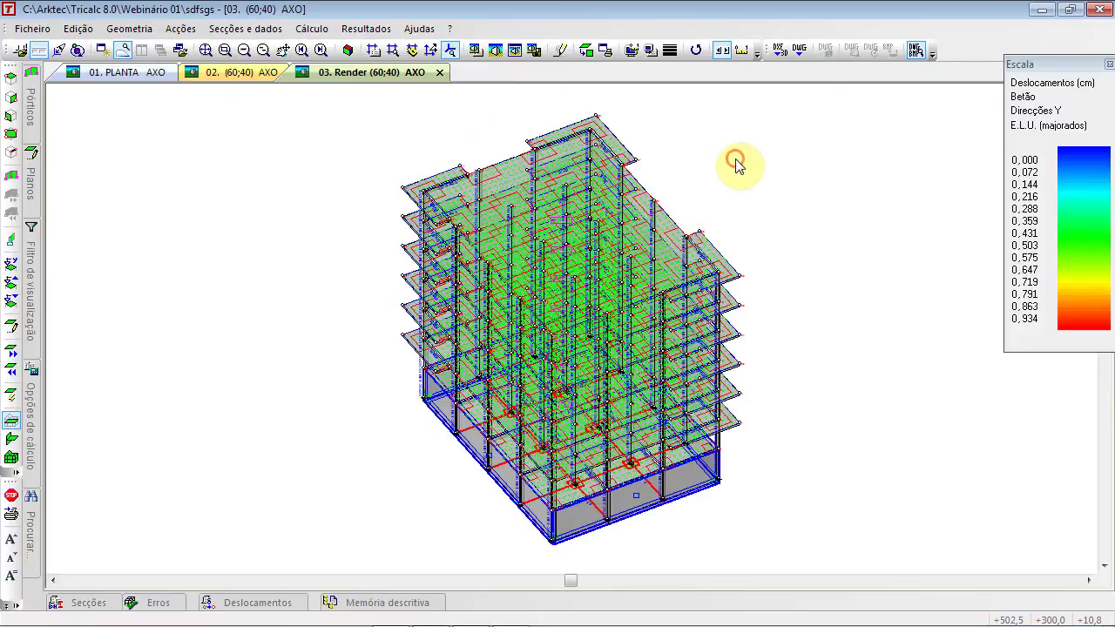
left_click(33, 185)
left_click(69, 173)
left_click(370, 186)
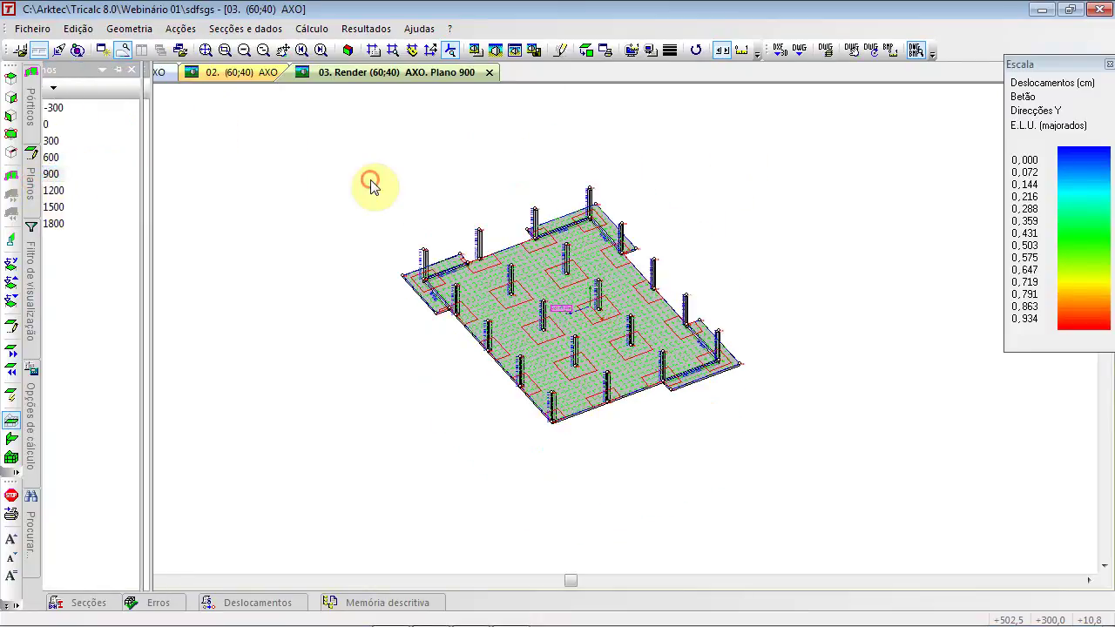
Show plane 900 in plan and examine the alignment of its perimeter columns and beams with the slab edges
left_click(601, 50)
scroll(449, 153, "up", 5)
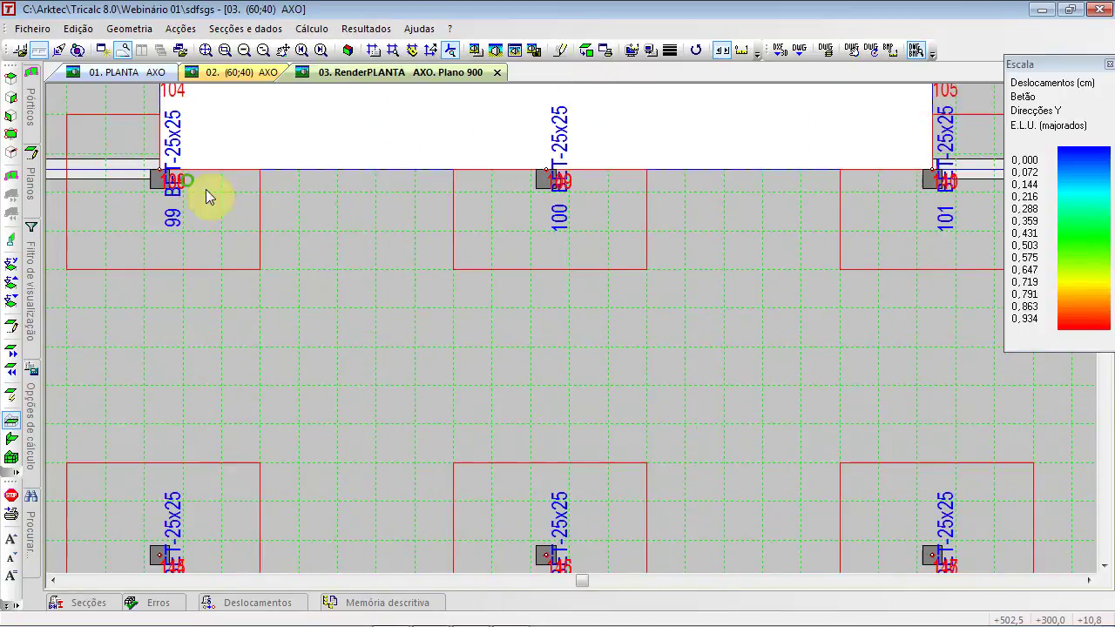
middle_click_drag(908, 216, 436, 251)
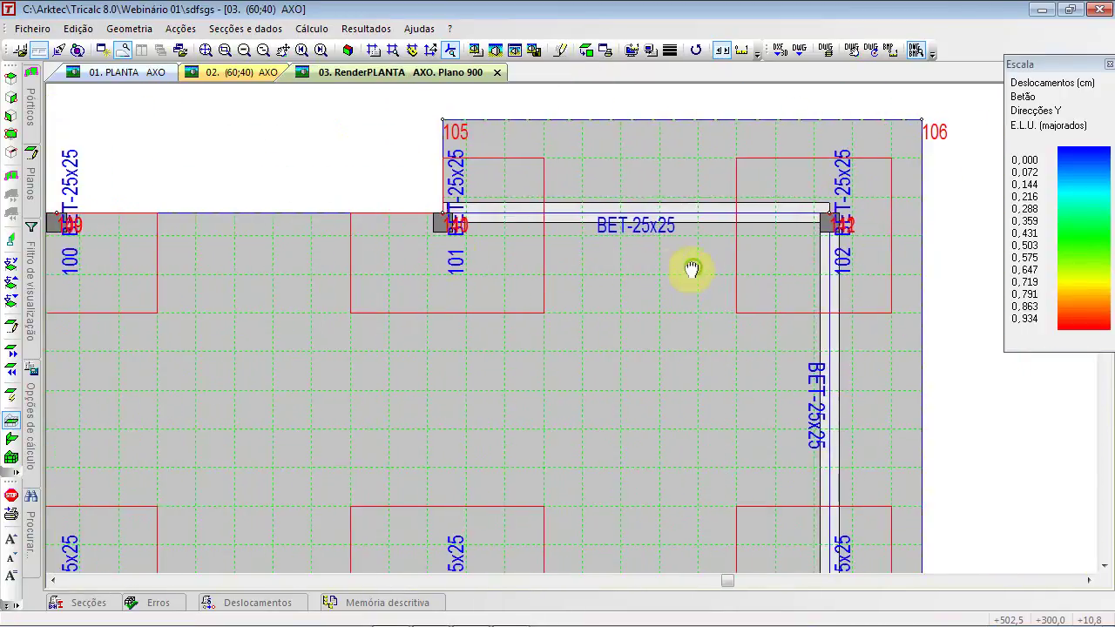
middle_click_drag(693, 266, 496, 234)
scroll(632, 371, "down", 1)
middle_click_drag(671, 371, 1101, 189)
scroll(792, 239, "down", 2)
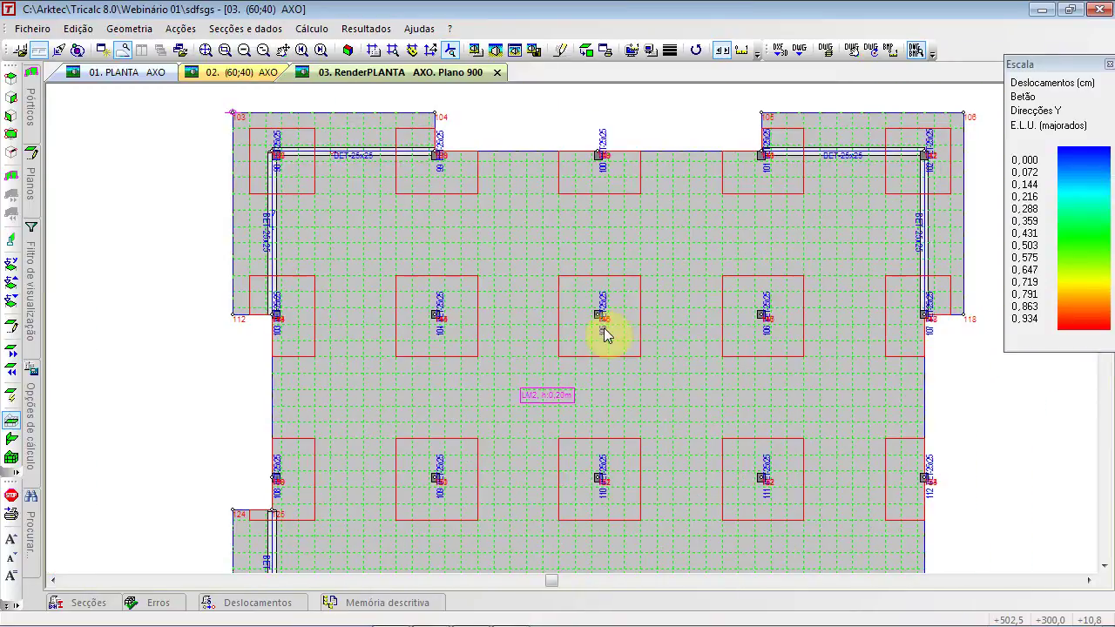
Return plane 900 to the 60;40 axonometric view and look over its slab and columns
left_click(347, 50)
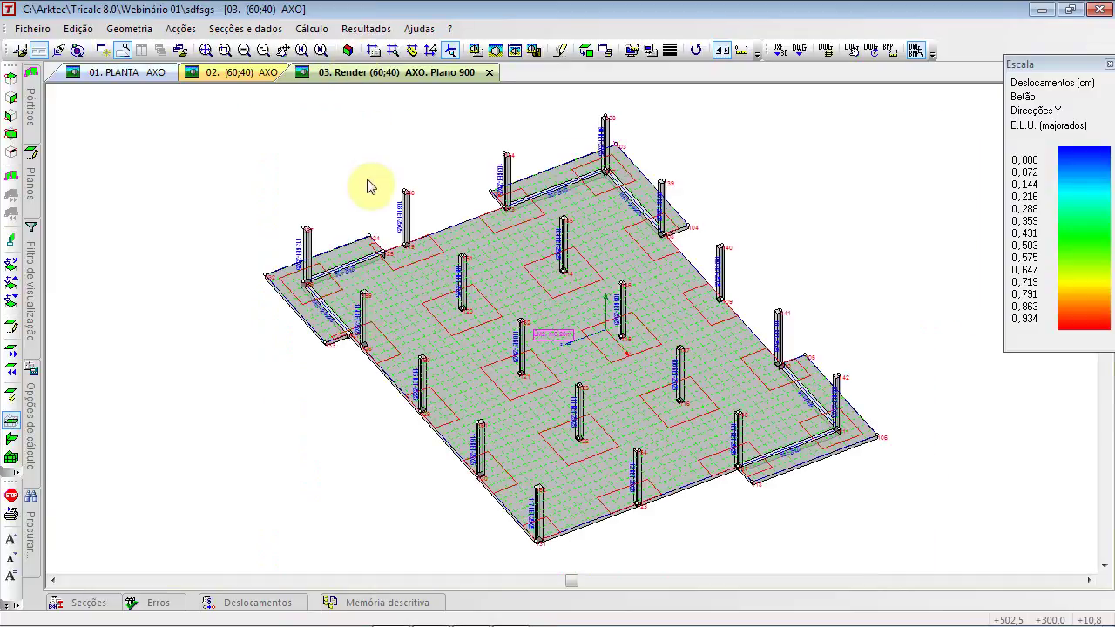
scroll(261, 214, "down", 1)
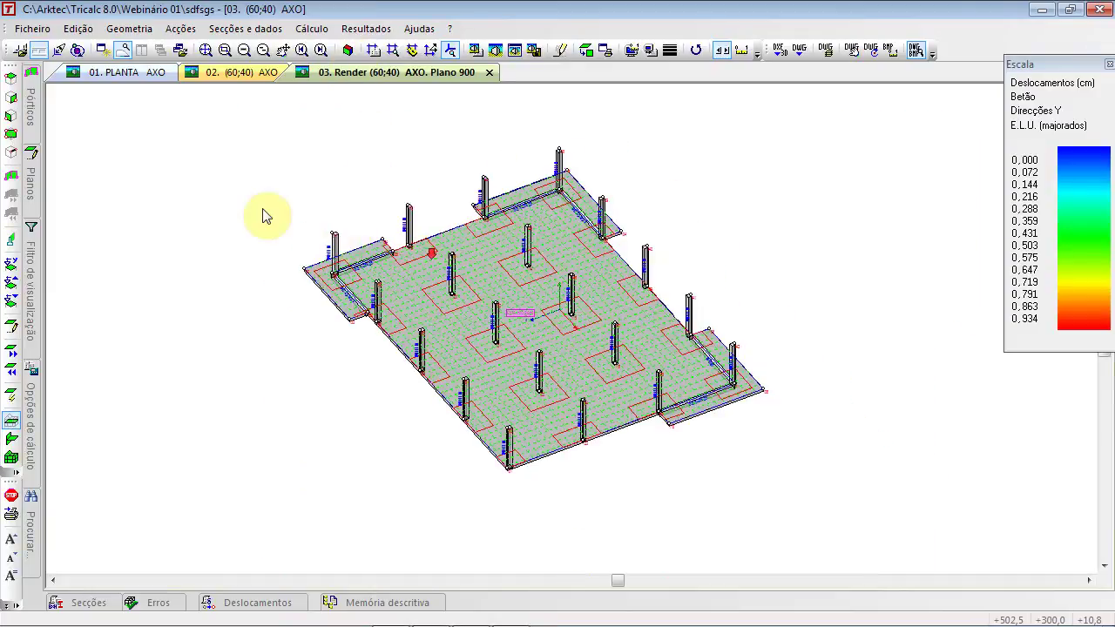
scroll(440, 262, "up", 1)
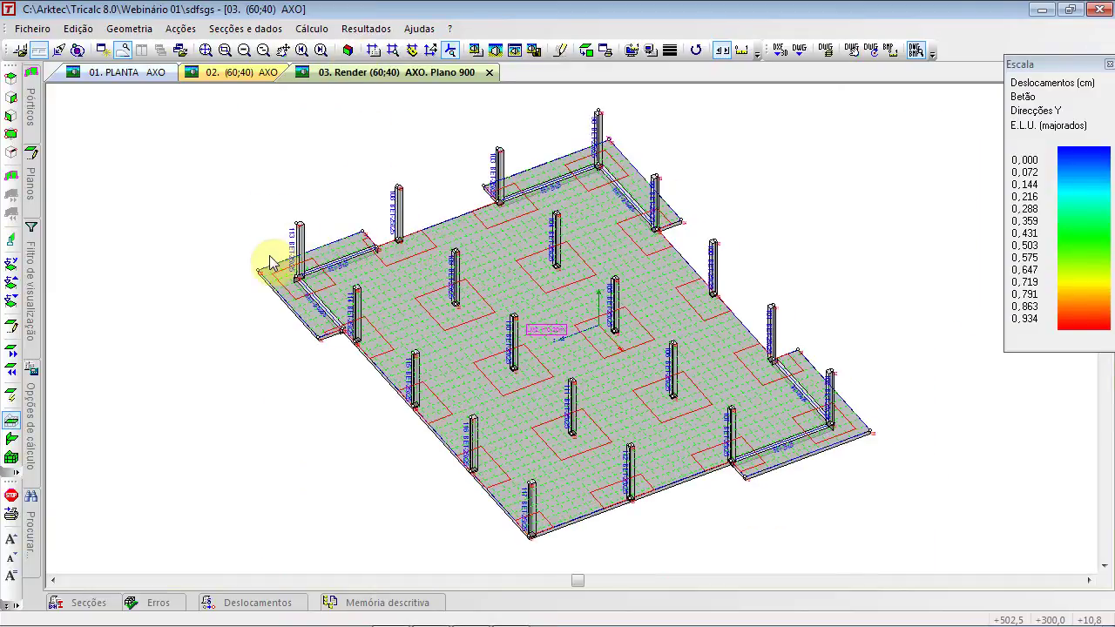
key("alt+Tab")
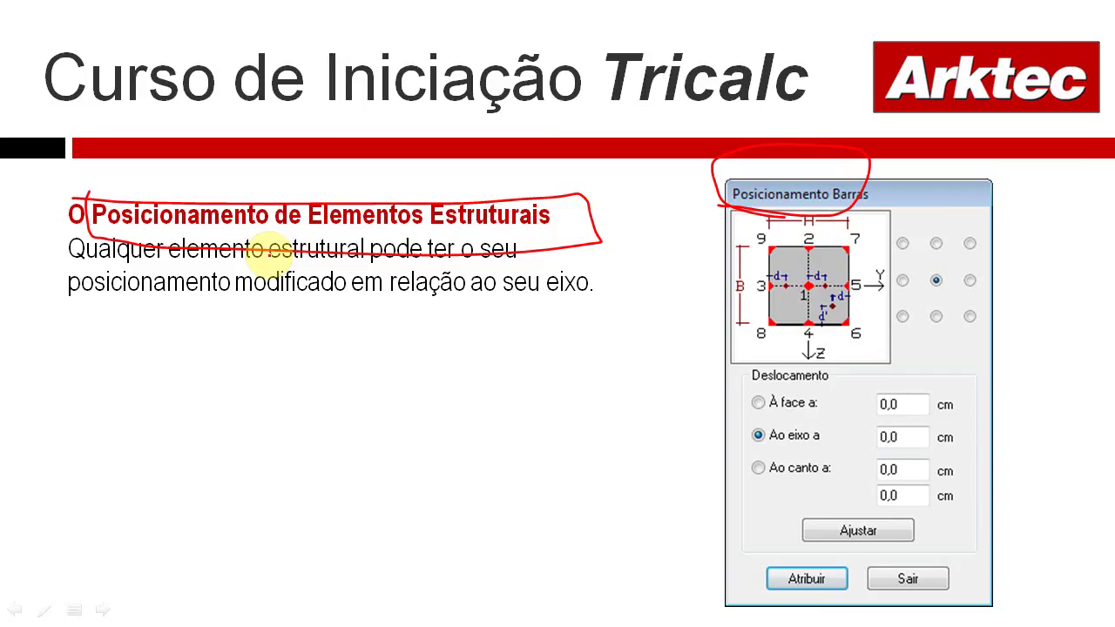
left_click(268, 250)
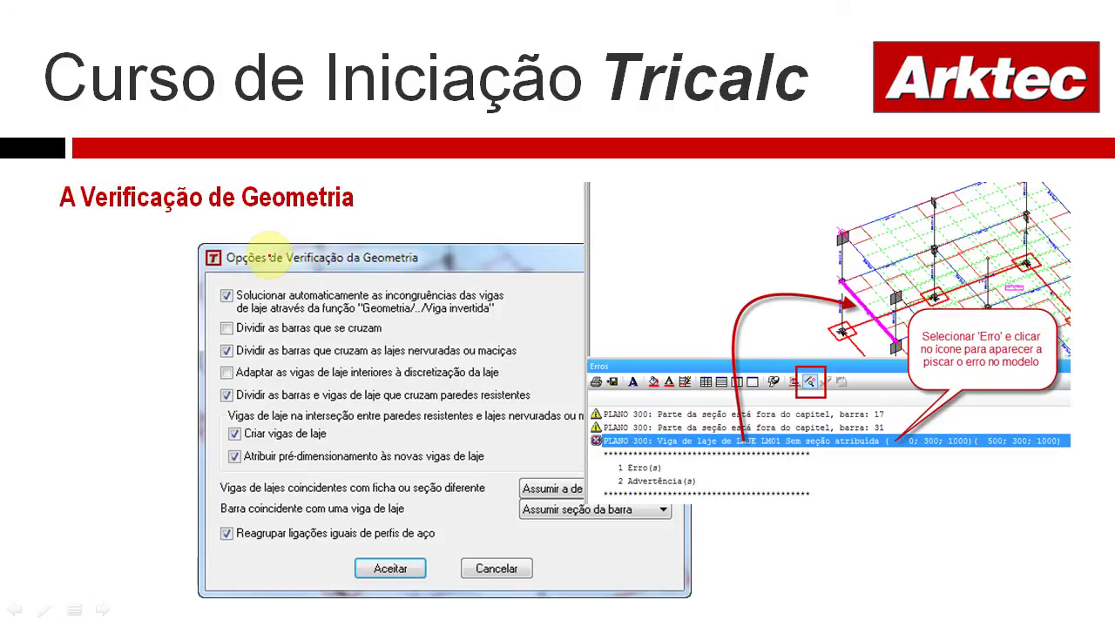
Switch to Tricalc and verify the whole structure's geometry with the existing verification options
key("alt+Tab")
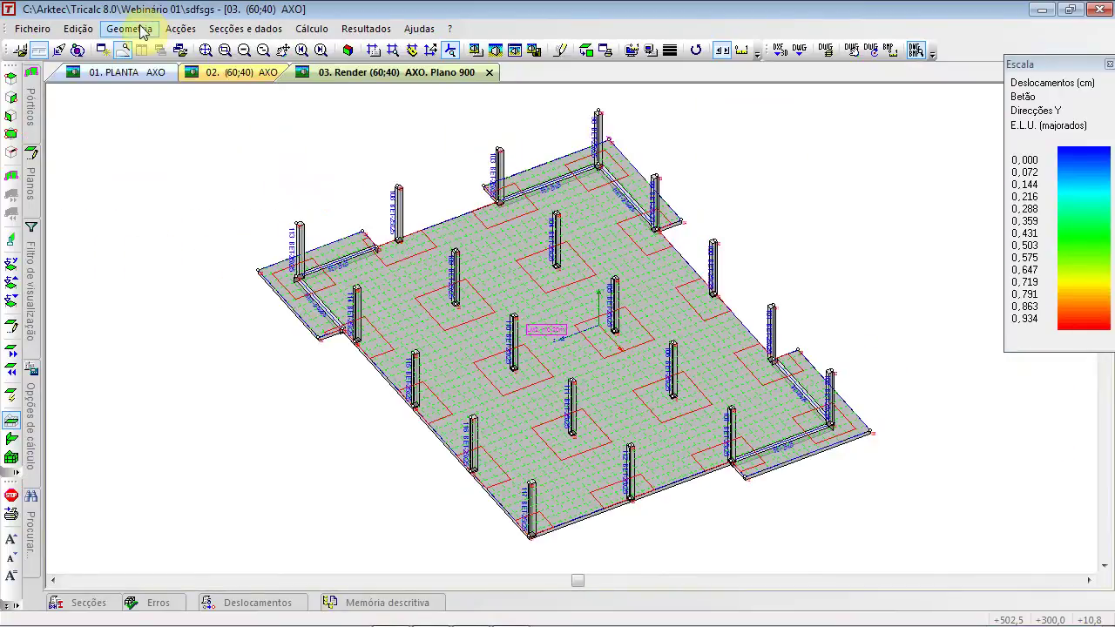
left_click(129, 29)
left_click(210, 515)
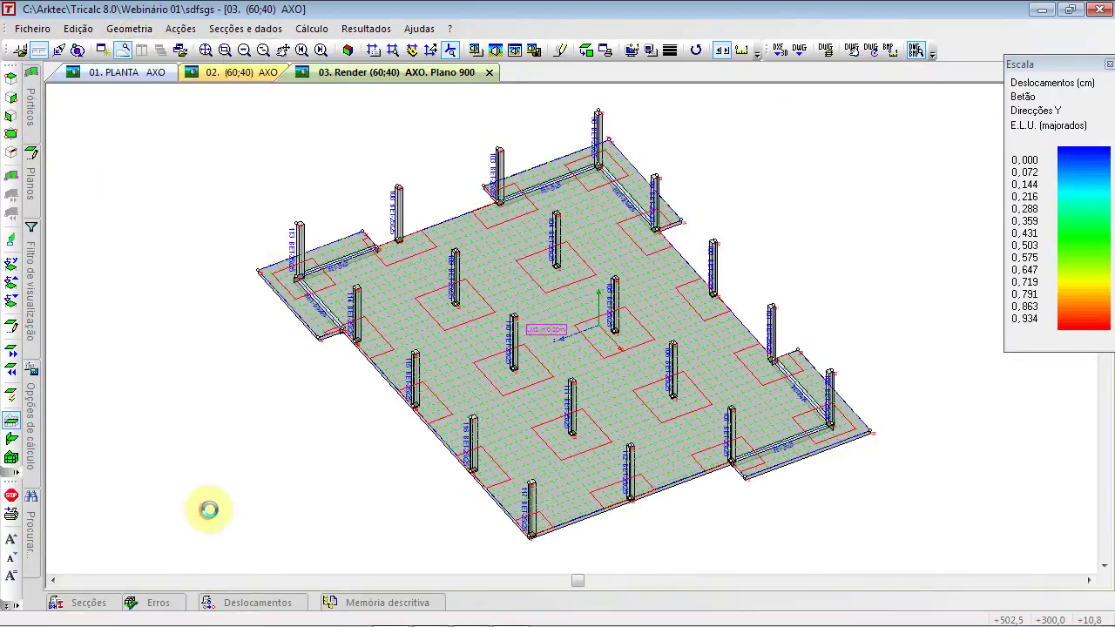
left_click(526, 454)
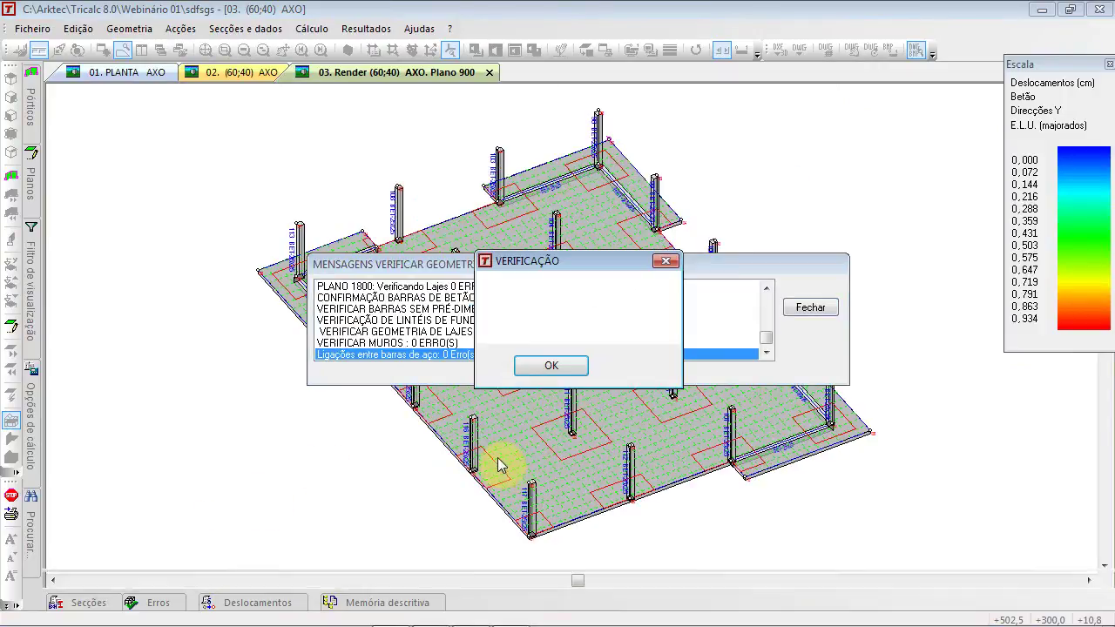
left_click(555, 370)
Select the drop-panel warnings from bar 8 on plane 0 through bar 47 on plane 300 and flash their elements in the full building
left_click(391, 426)
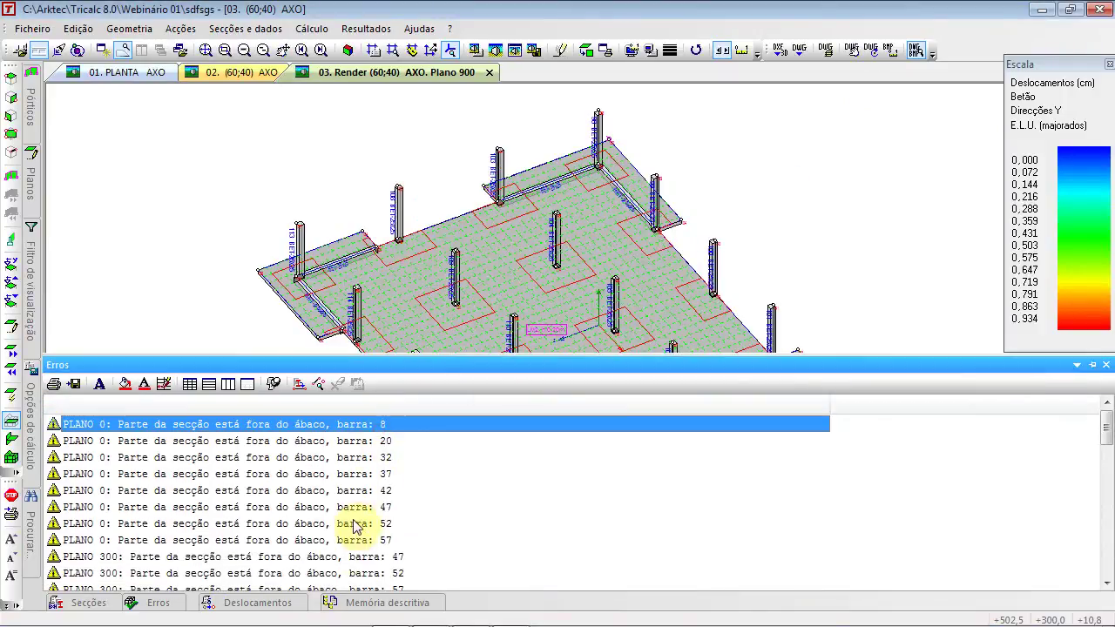
left_click(351, 557, "shift")
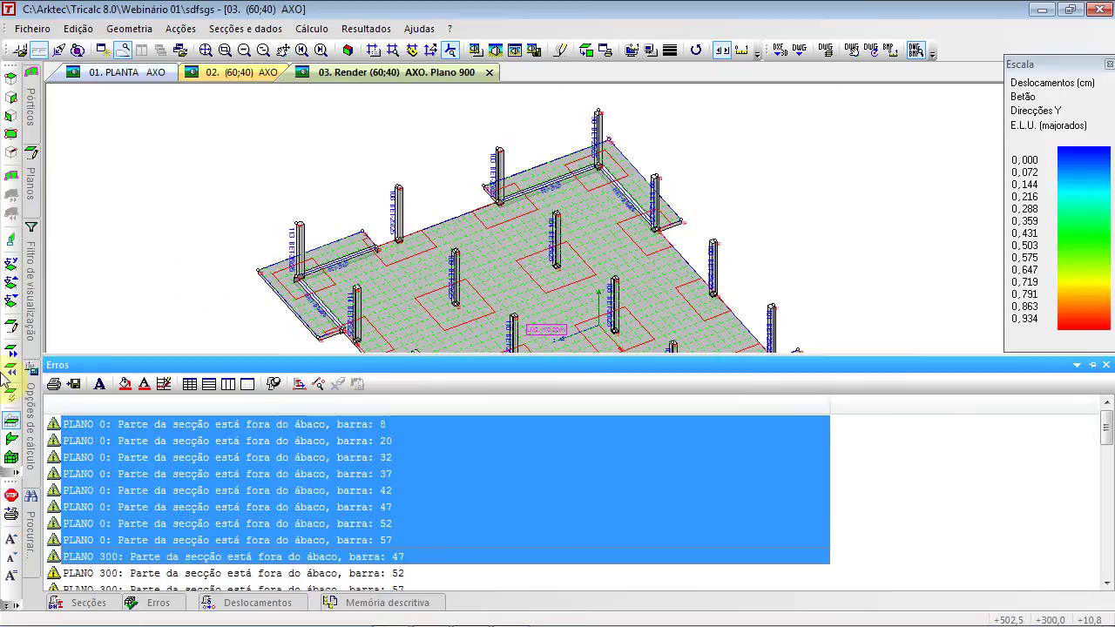
left_click(11, 455)
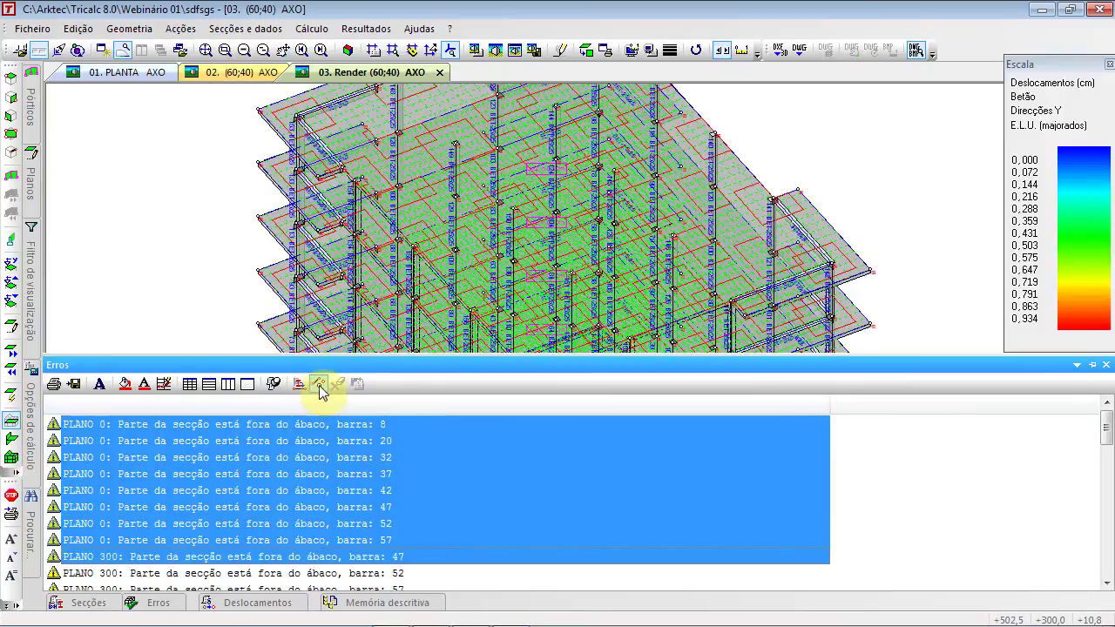
left_click(206, 49)
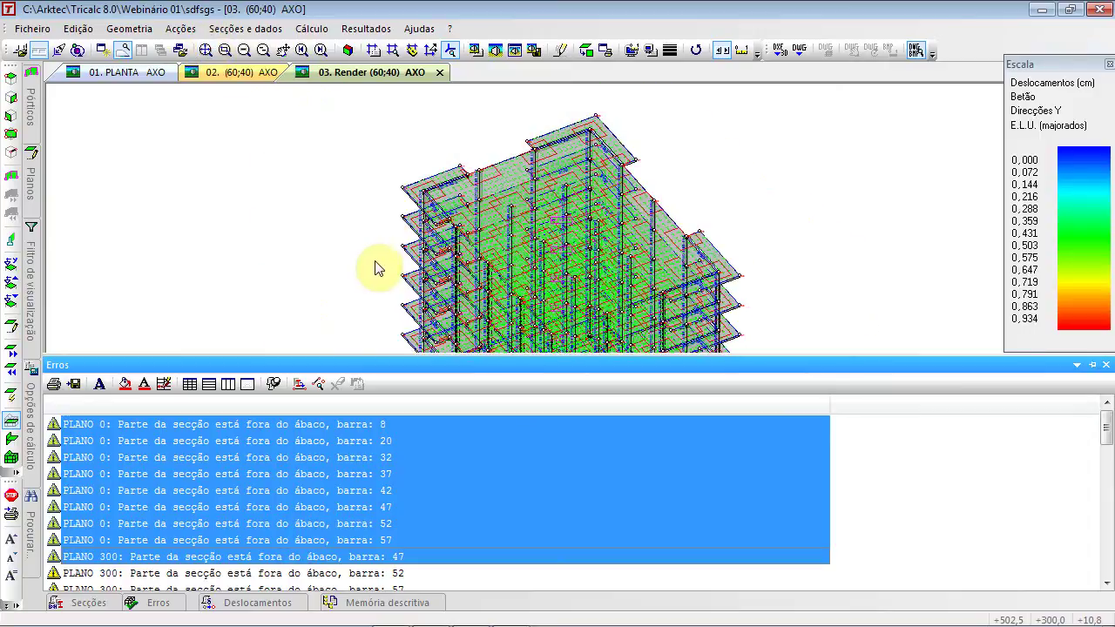
middle_click_drag(523, 323, 504, 109)
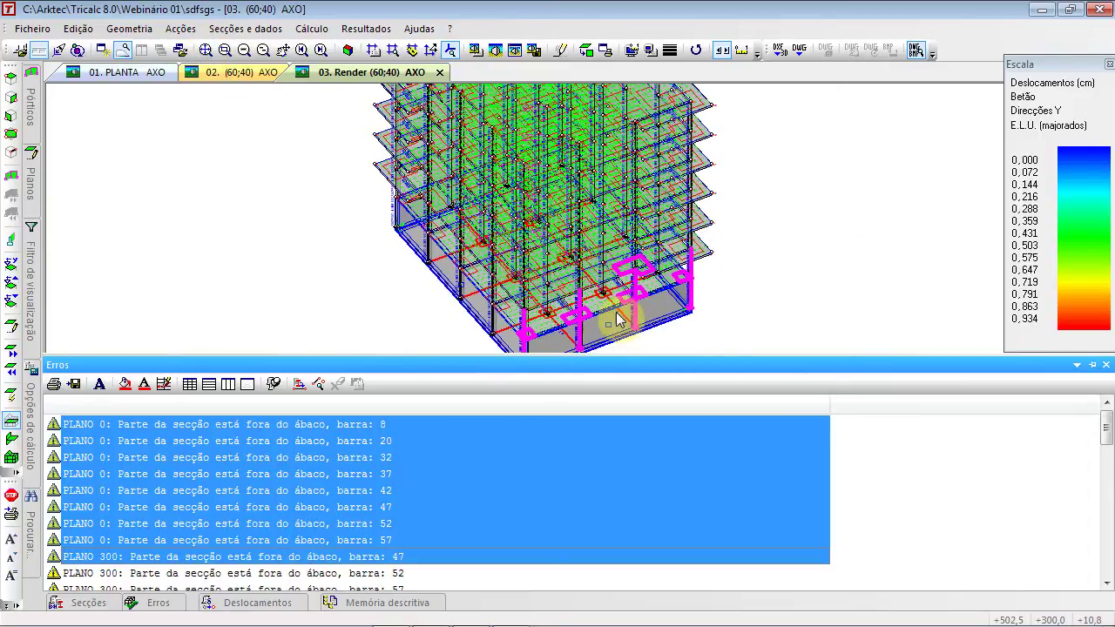
Examine the flagged columns and drop panels along the basement wall's edge, around node 35
scroll(584, 336, "up", 5)
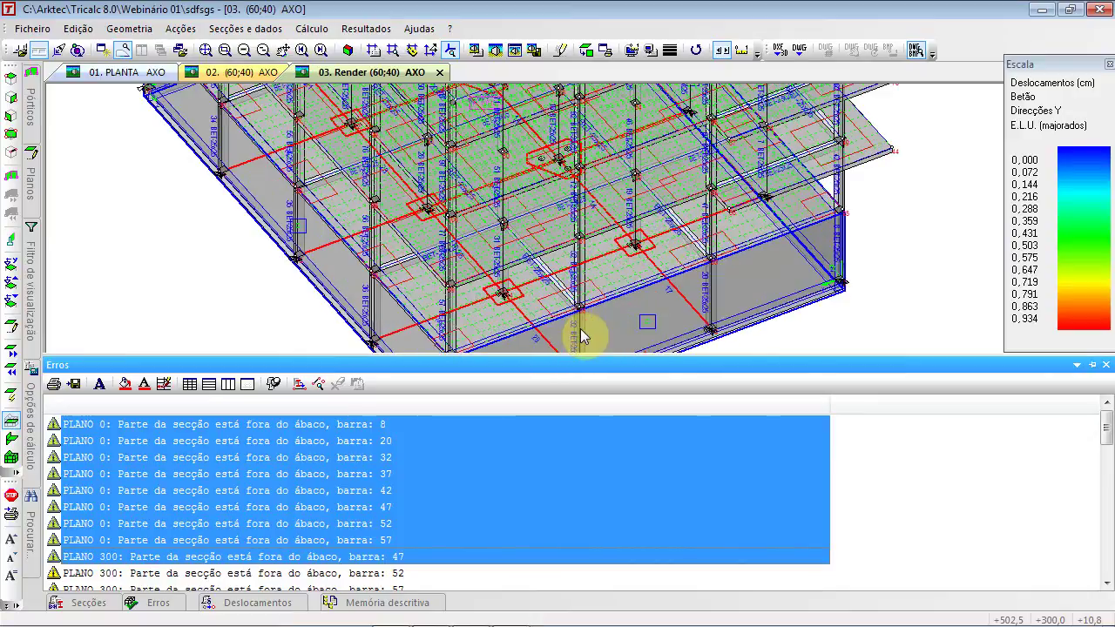
scroll(583, 325, "up", 2)
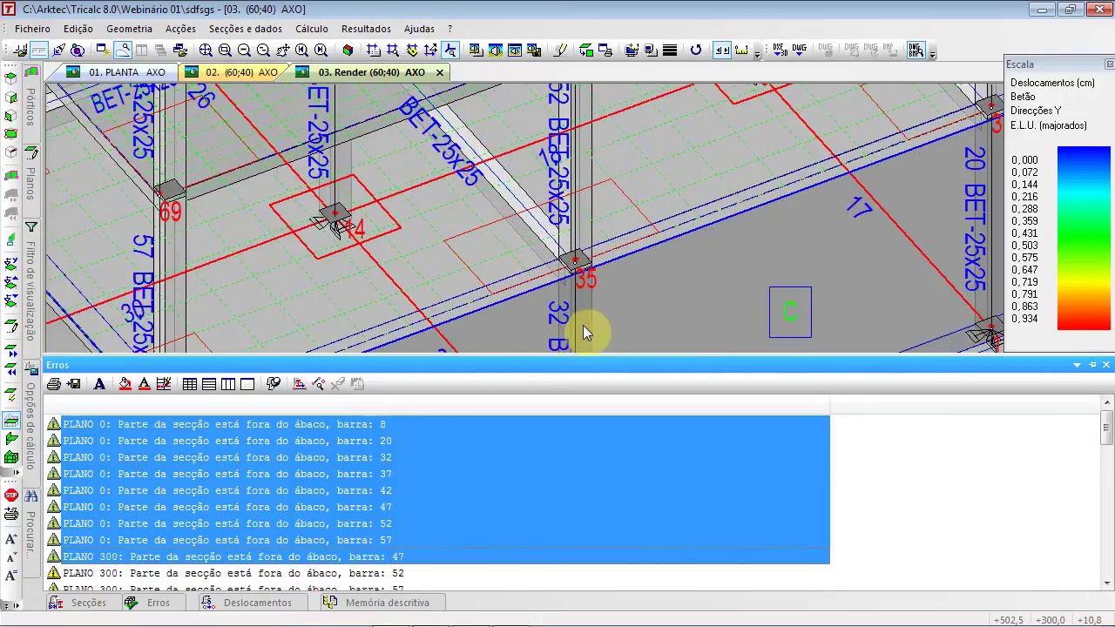
scroll(580, 277, "up", 2)
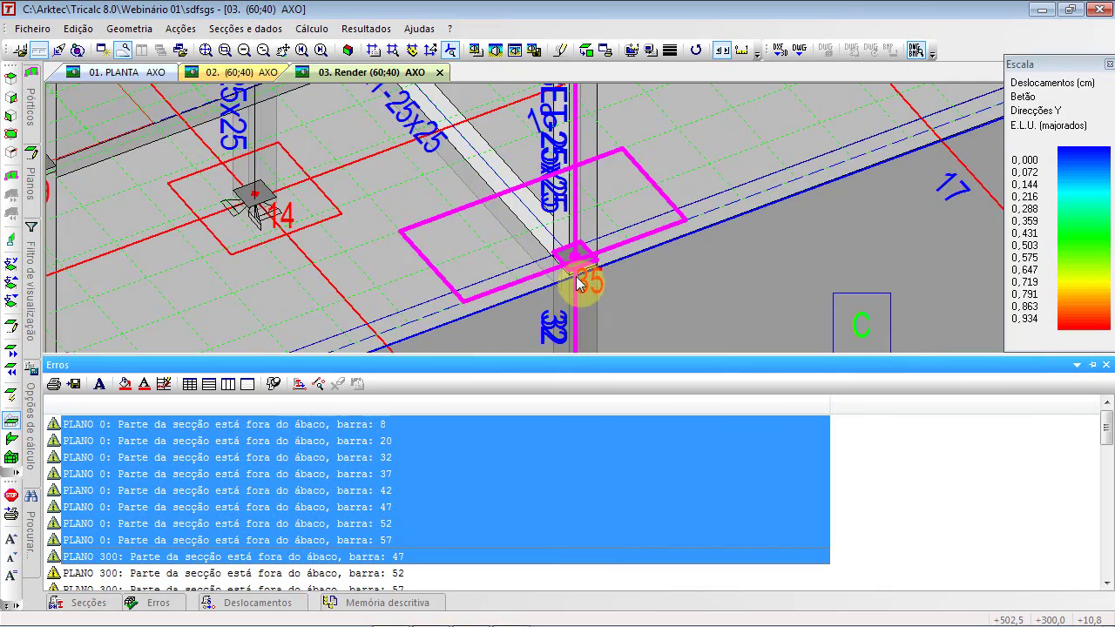
scroll(575, 279, "down", 8)
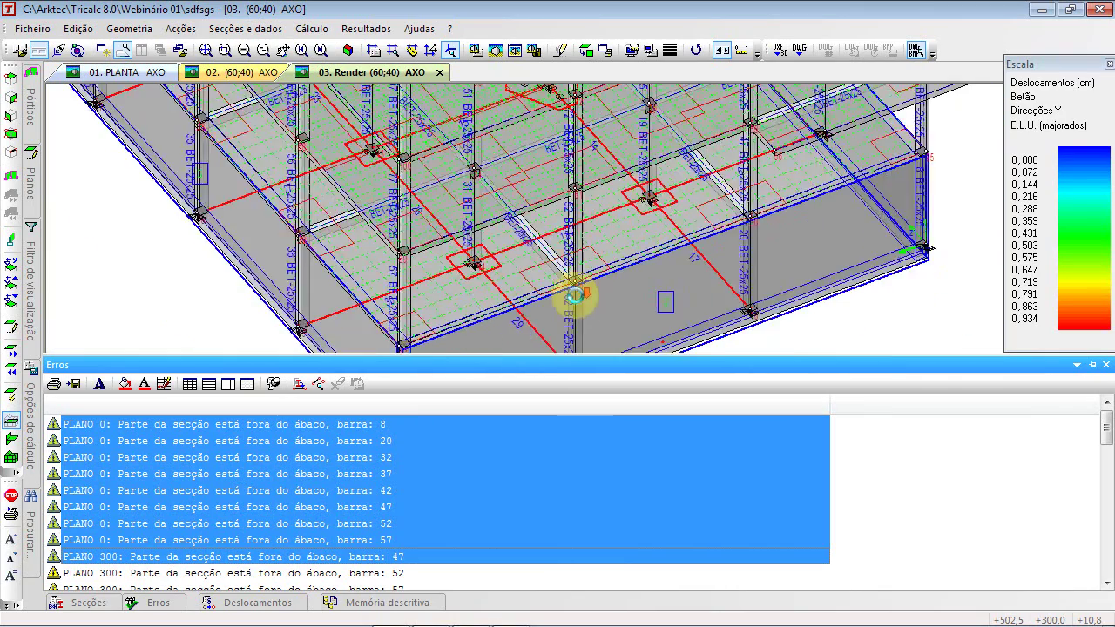
scroll(575, 307, "down", 4)
scroll(570, 324, "down", 2)
Stop flashing the flagged elements, hide the error list and fit the whole building in view
left_click(456, 311)
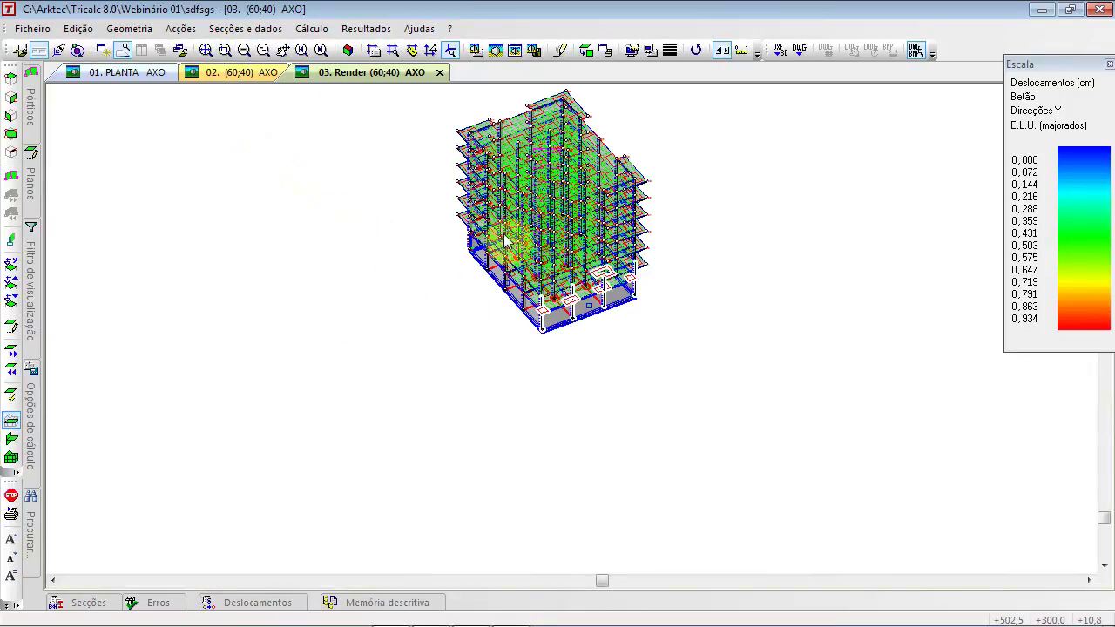
left_click(389, 279)
left_click(348, 50)
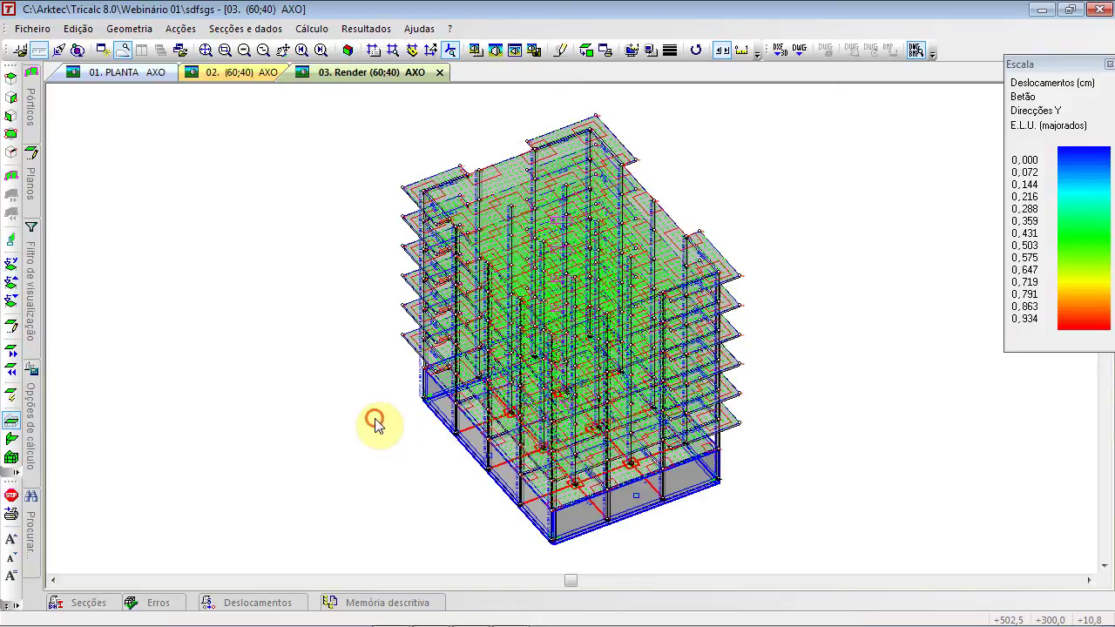
key("alt+Tab")
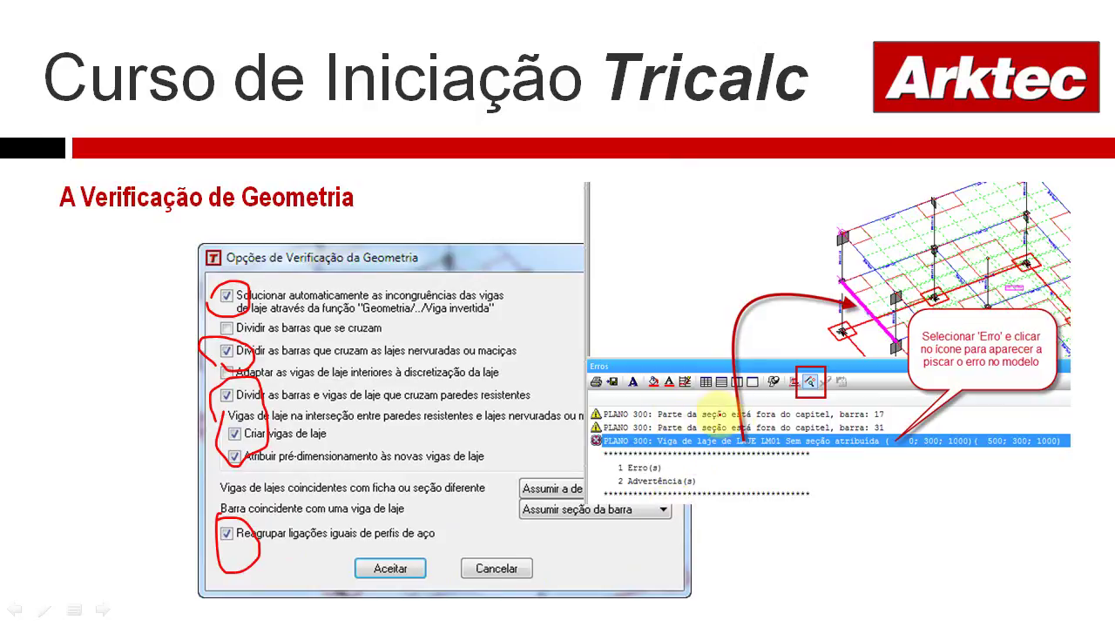
mouse_move(793, 403)
left_mouse_down()
mouse_move(798, 366)
mouse_move(800, 399)
left_mouse_up()
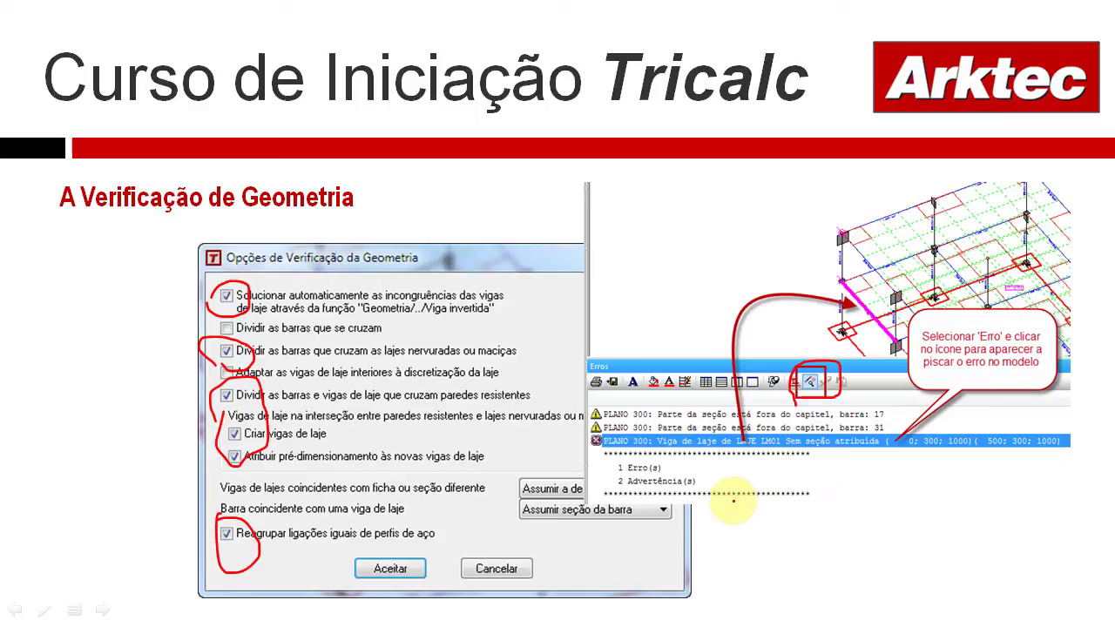
mouse_move(788, 357)
left_mouse_down()
mouse_move(798, 390)
mouse_move(785, 371)
left_mouse_up()
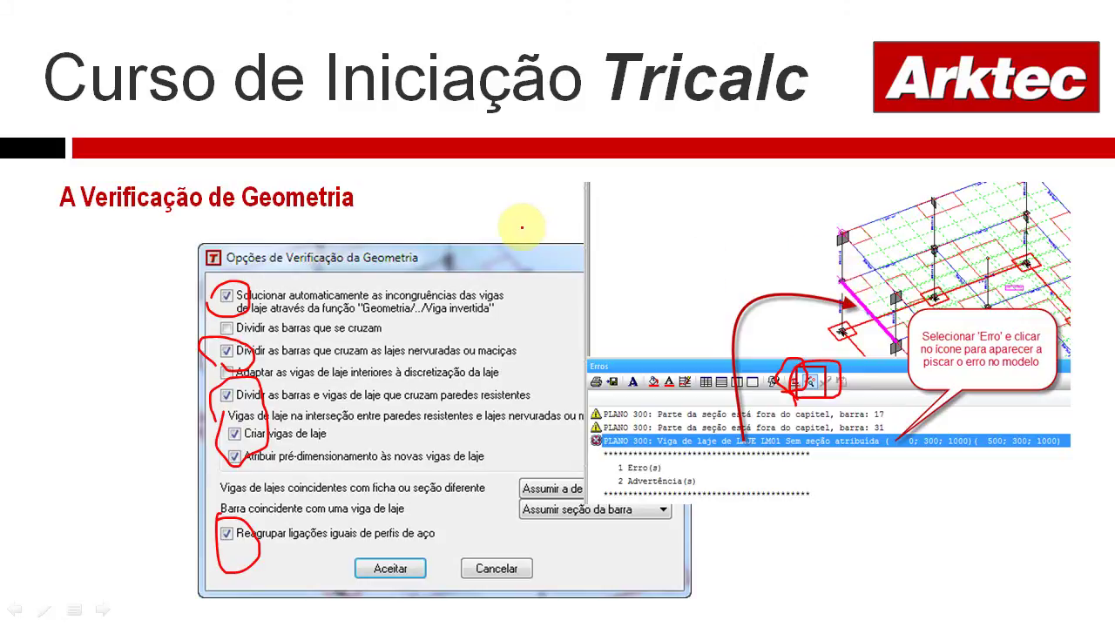
key("alt+Tab")
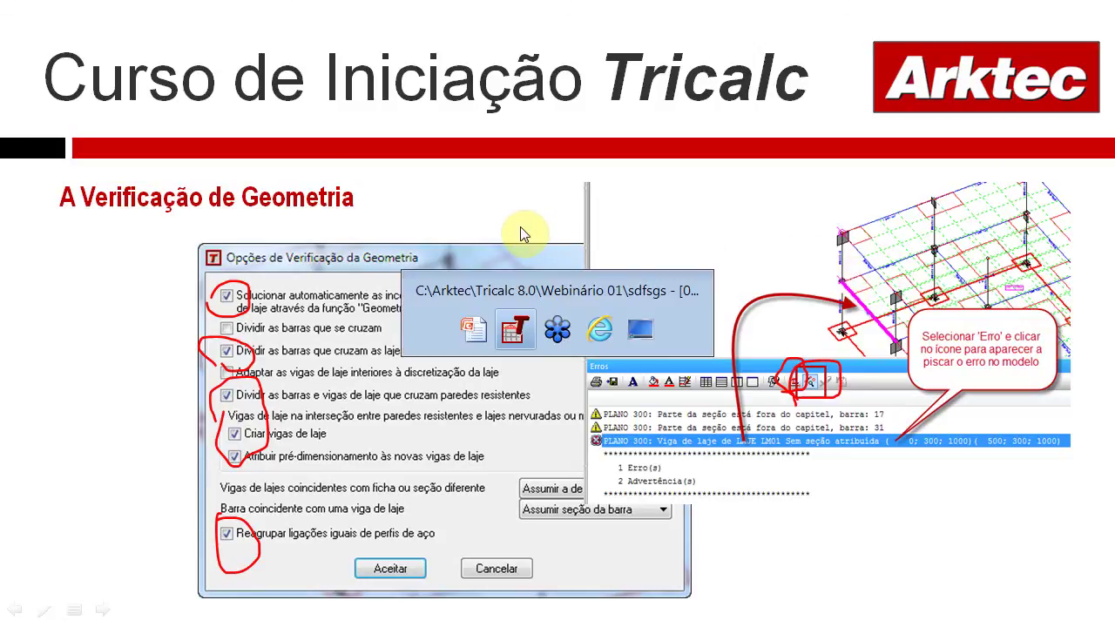
key("alt+Tab")
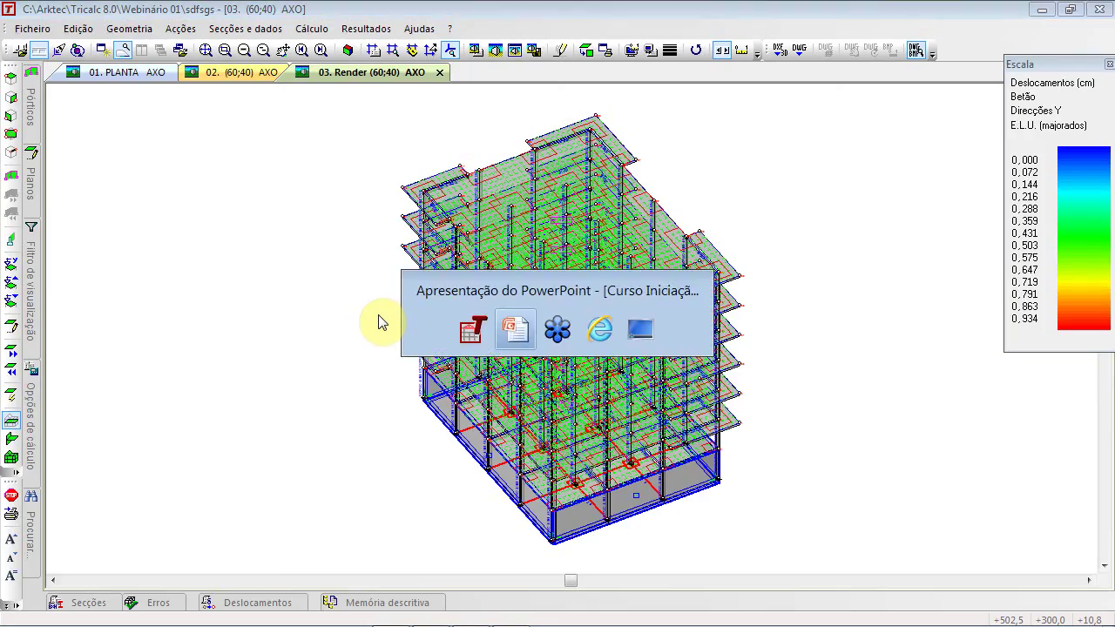
left_click(380, 321)
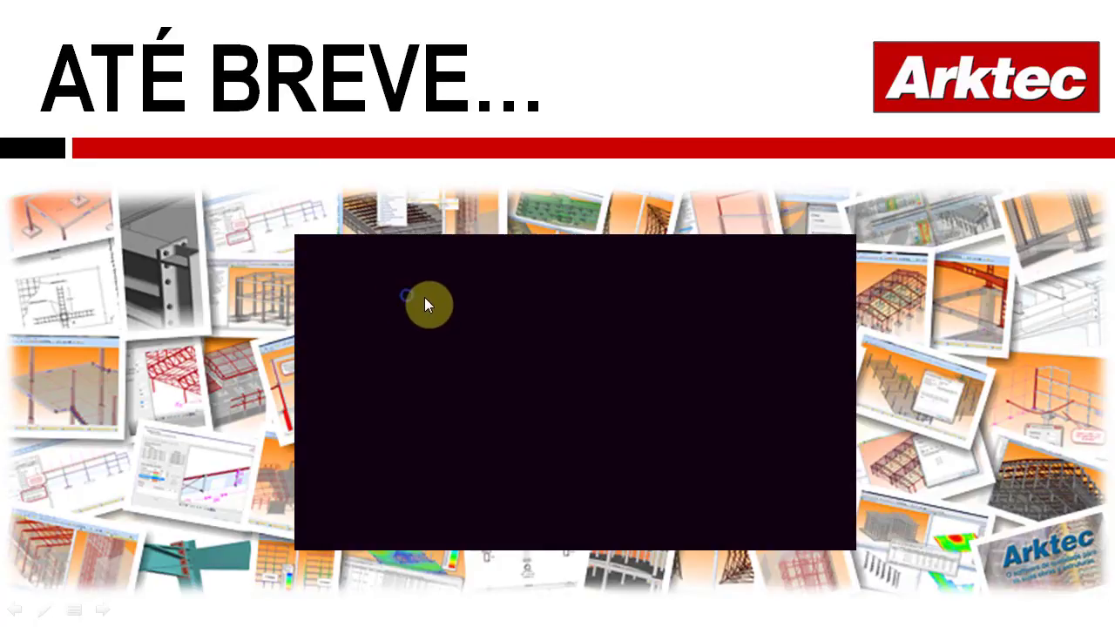
right_click(495, 169)
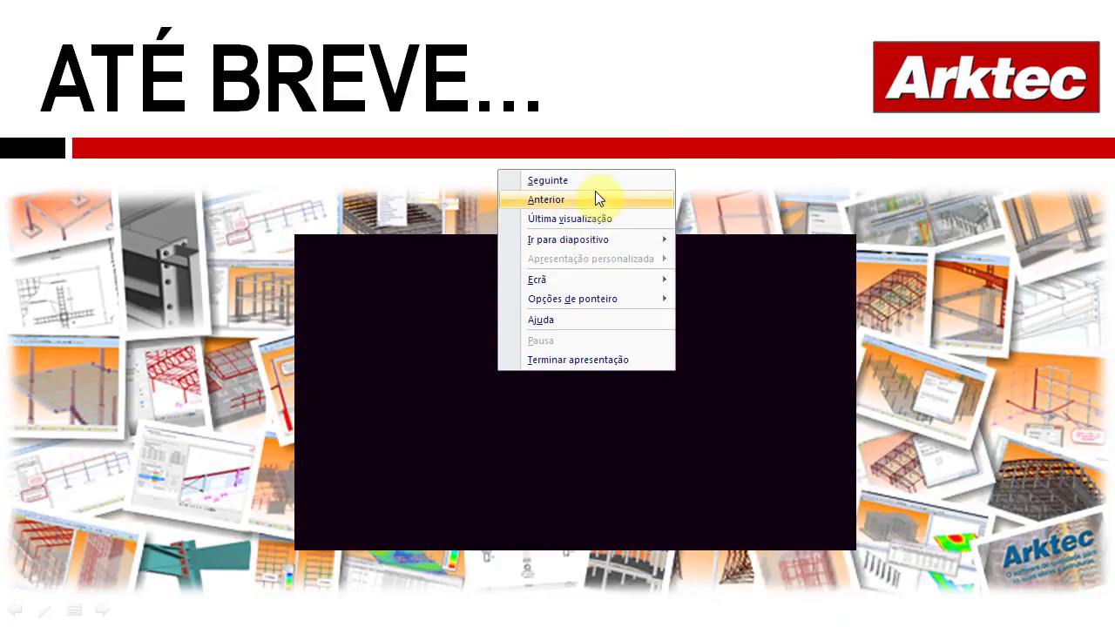
mouse_move(593, 241)
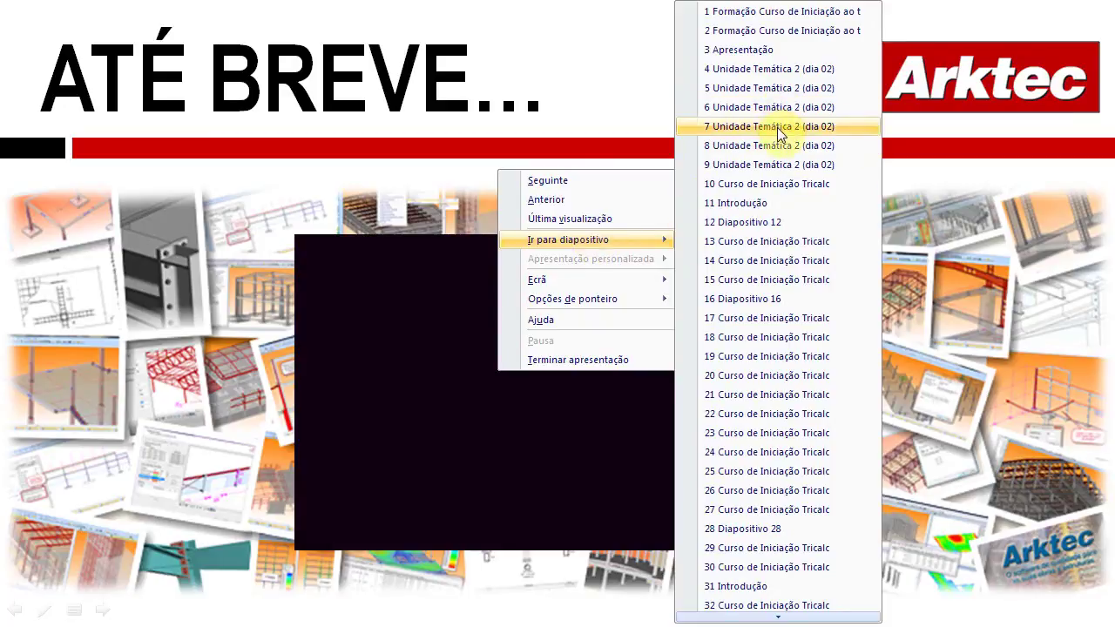
left_click(772, 70)
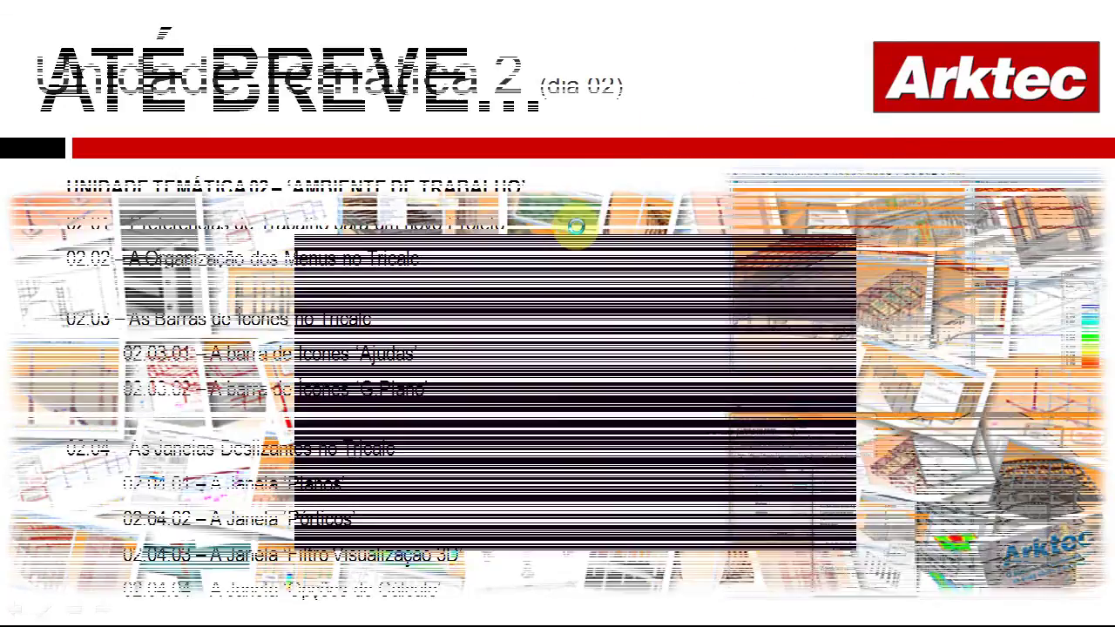
key("Right")
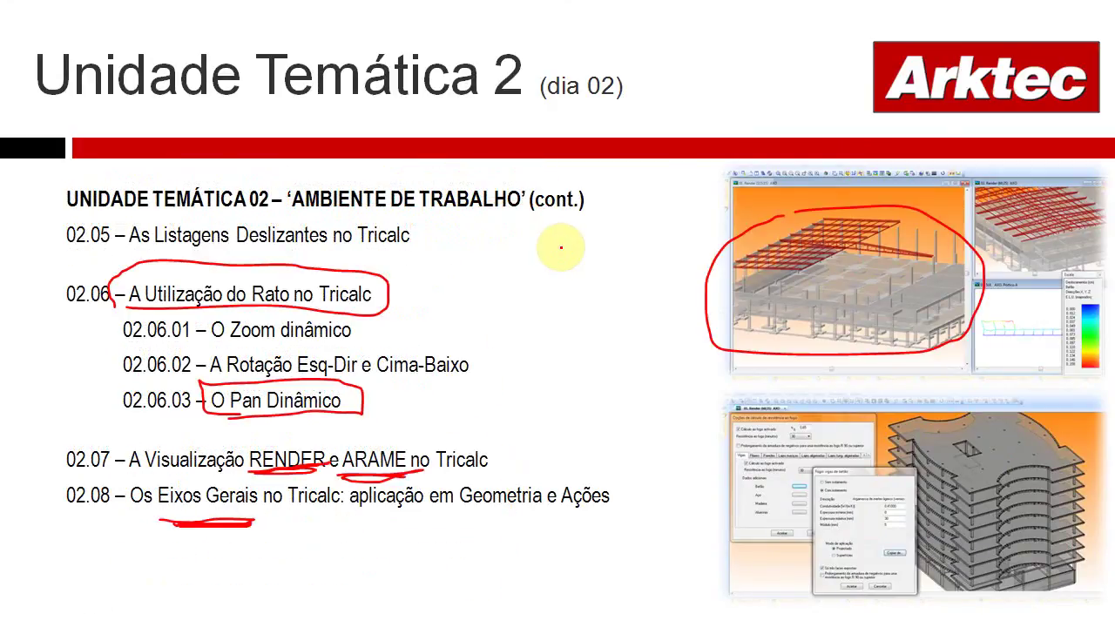
key("Left")
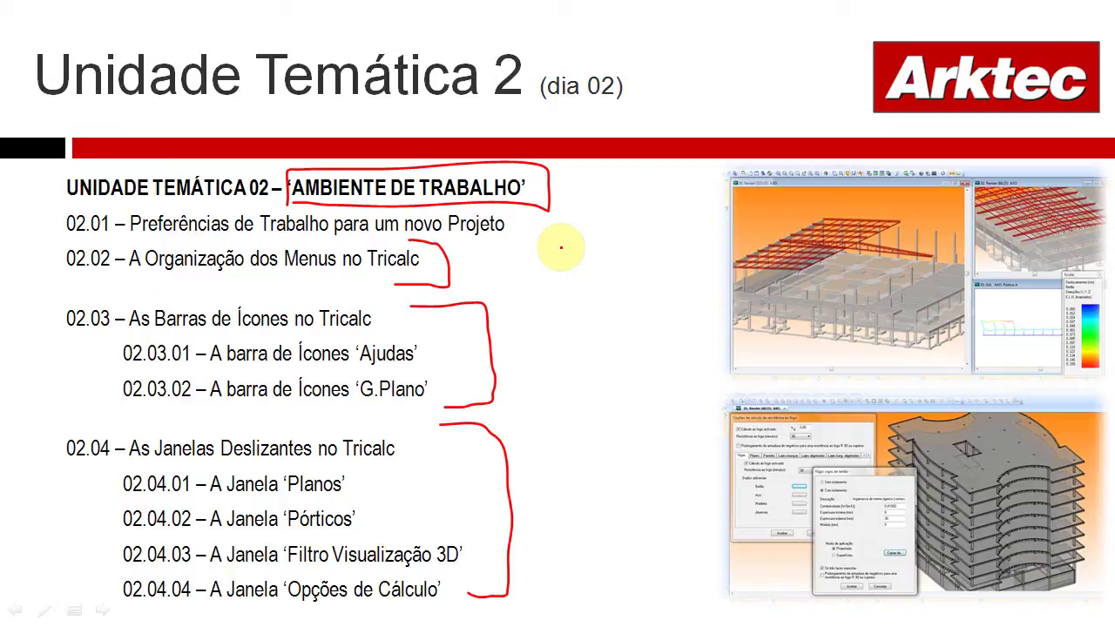
key("Right")
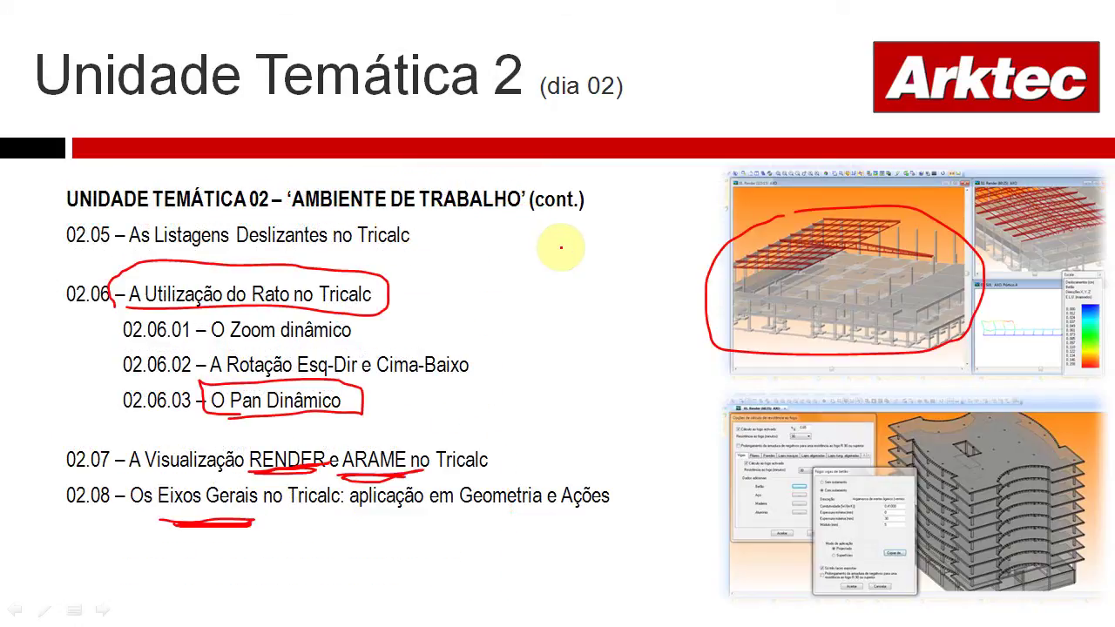
key("Right")
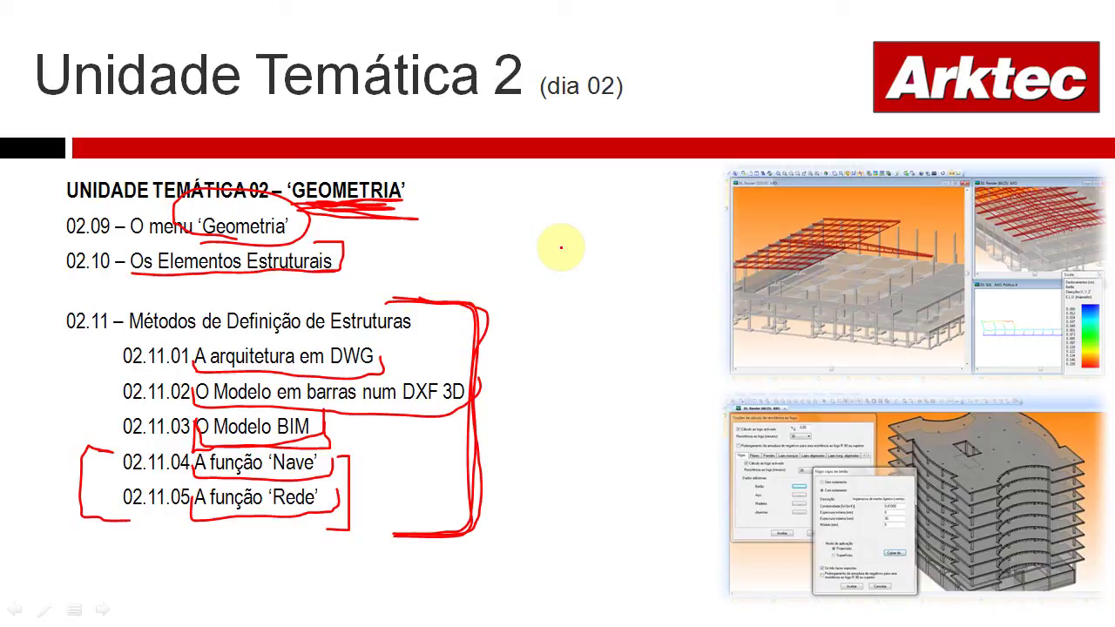
key("Right")
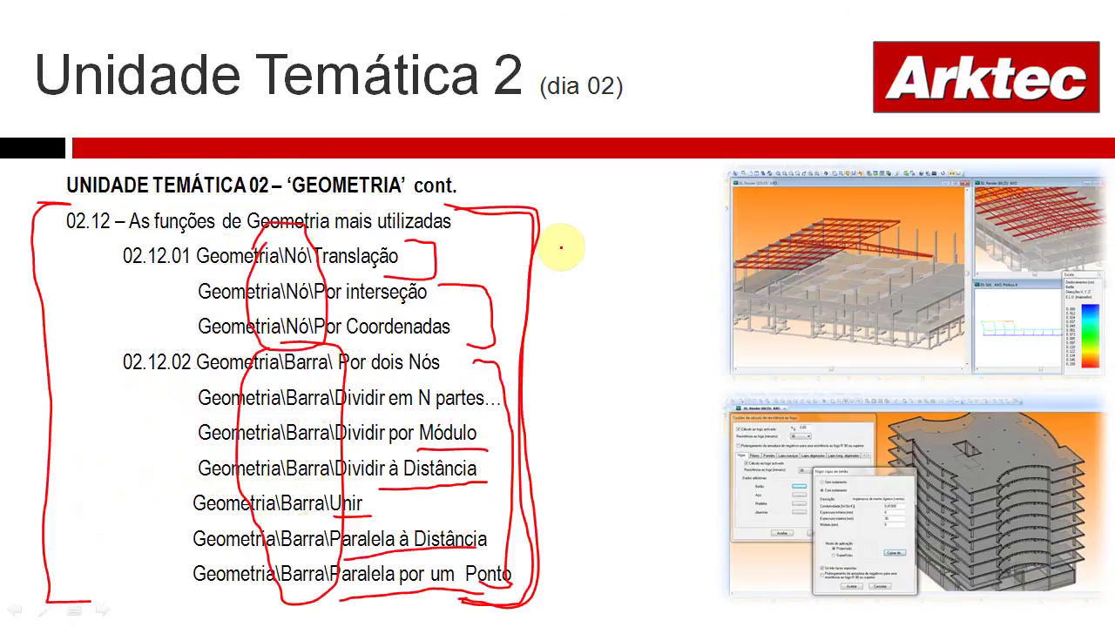
key("Right")
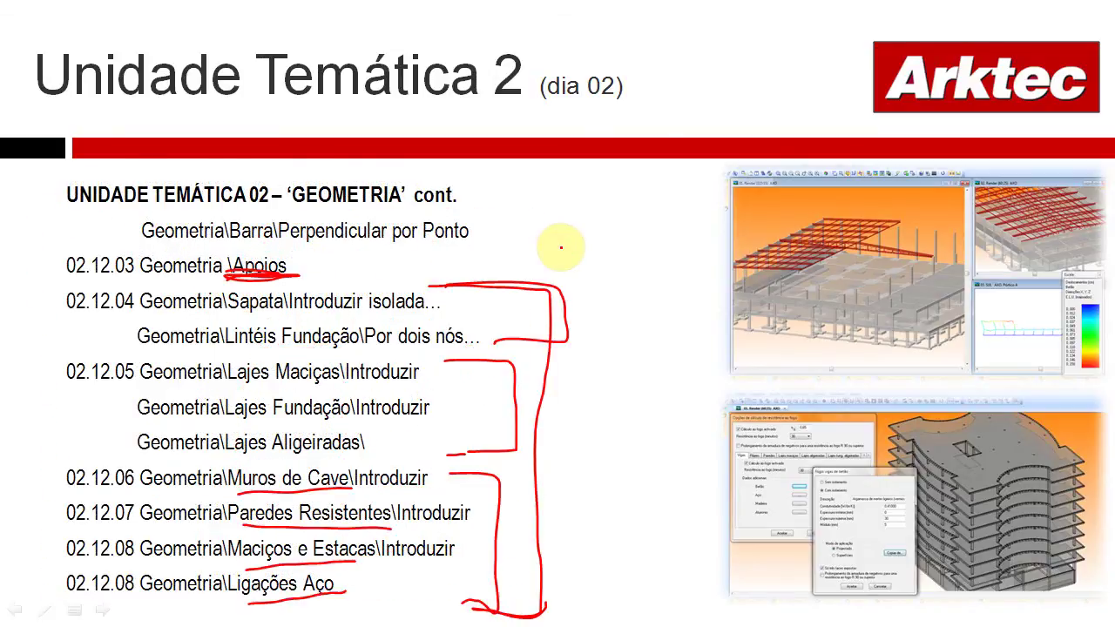
key("Right")
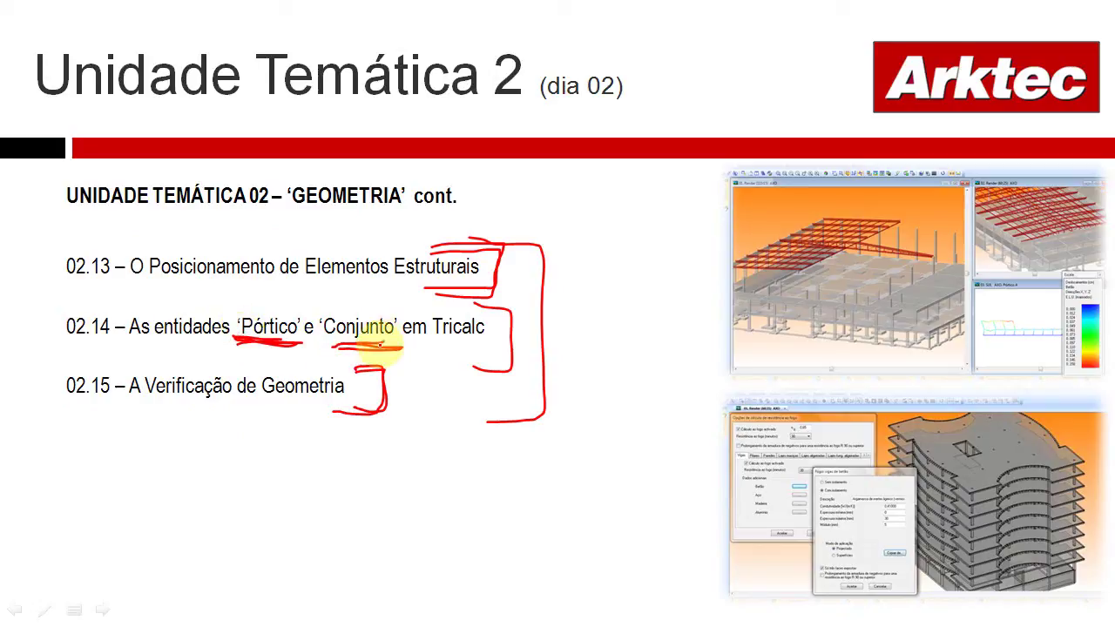
Switch to Tricalc and generate the building's frames automatically from the alignment grid, with letters along Zg+ and numbers along Xg+
key("alt+Tab")
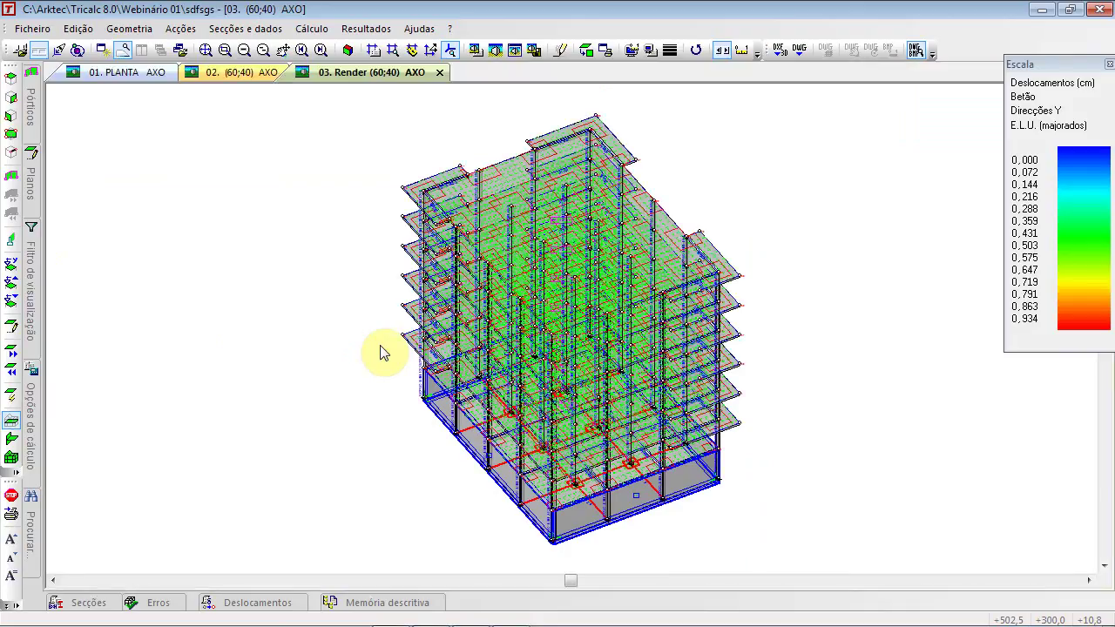
left_click(194, 74)
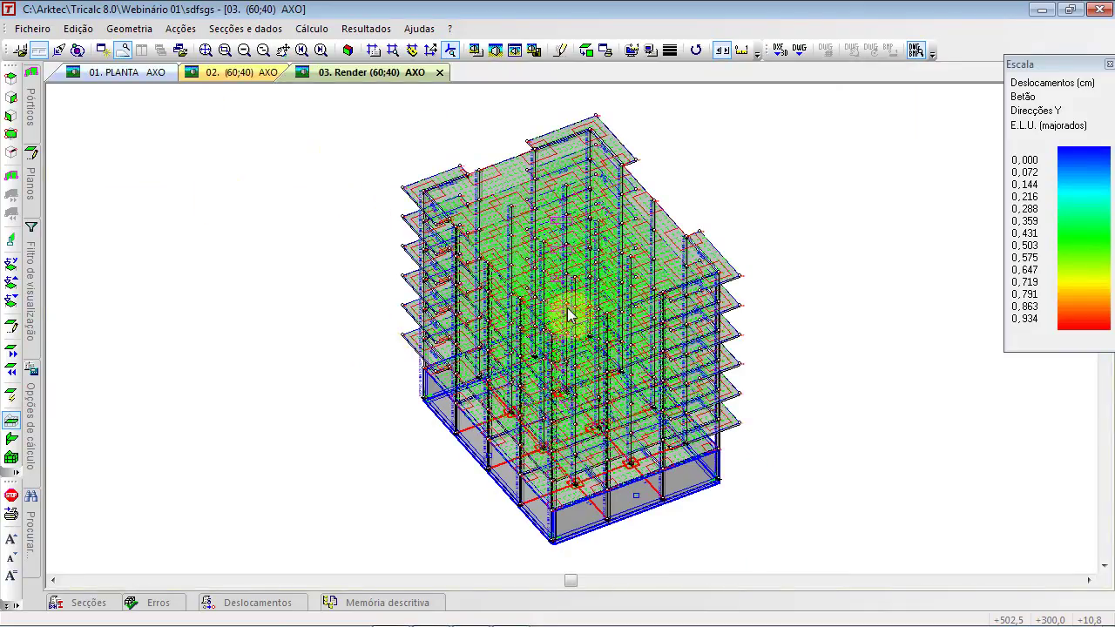
middle_click_drag(563, 369, 444, 348)
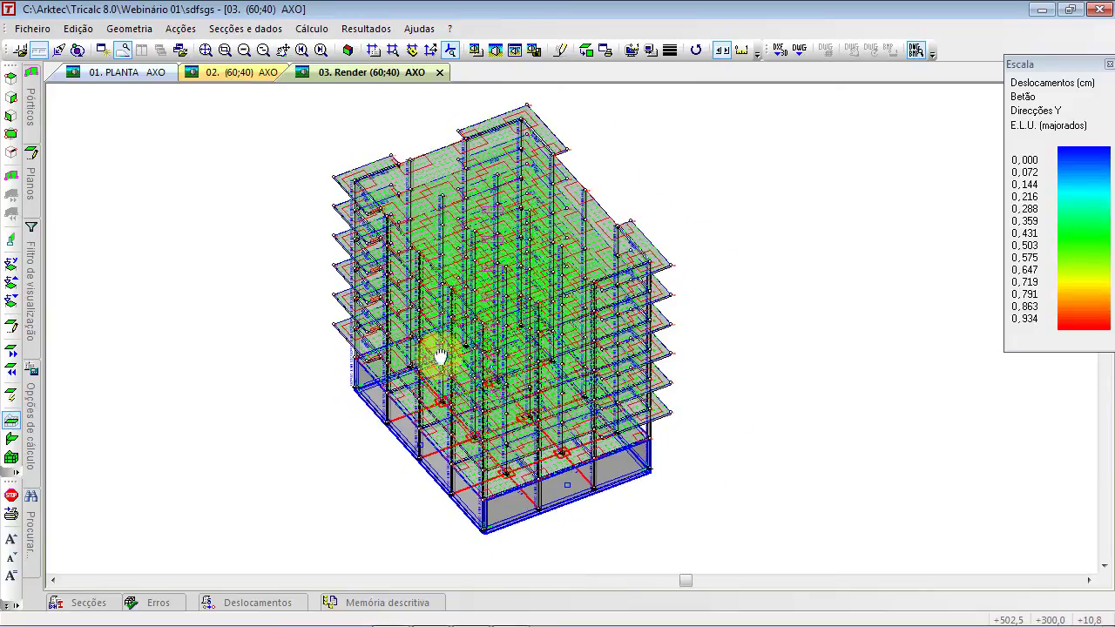
left_click(131, 29)
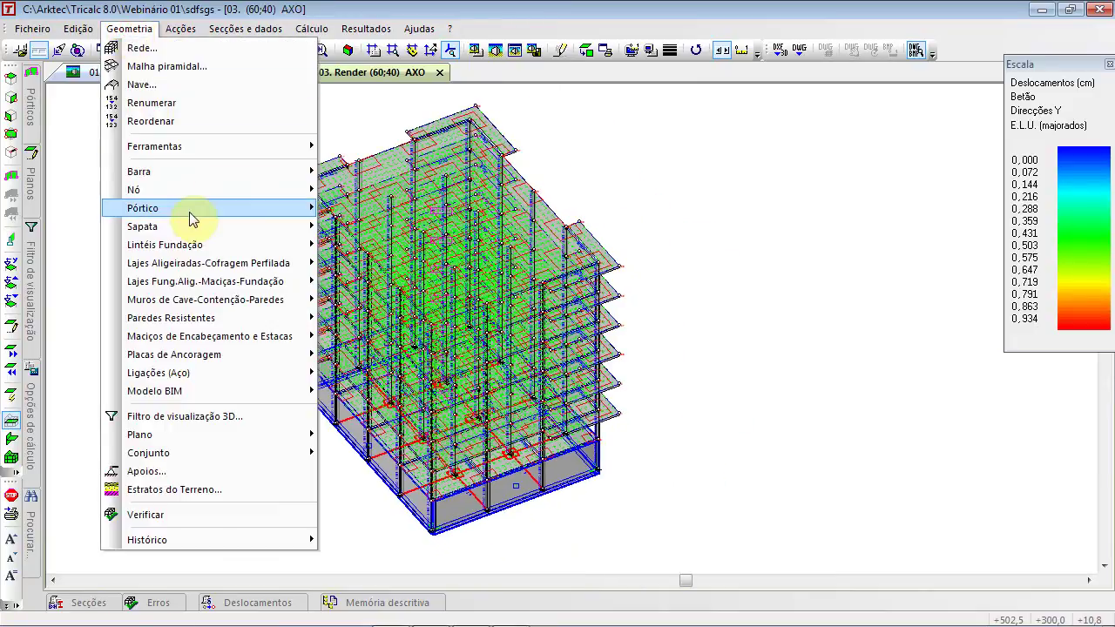
mouse_move(191, 209)
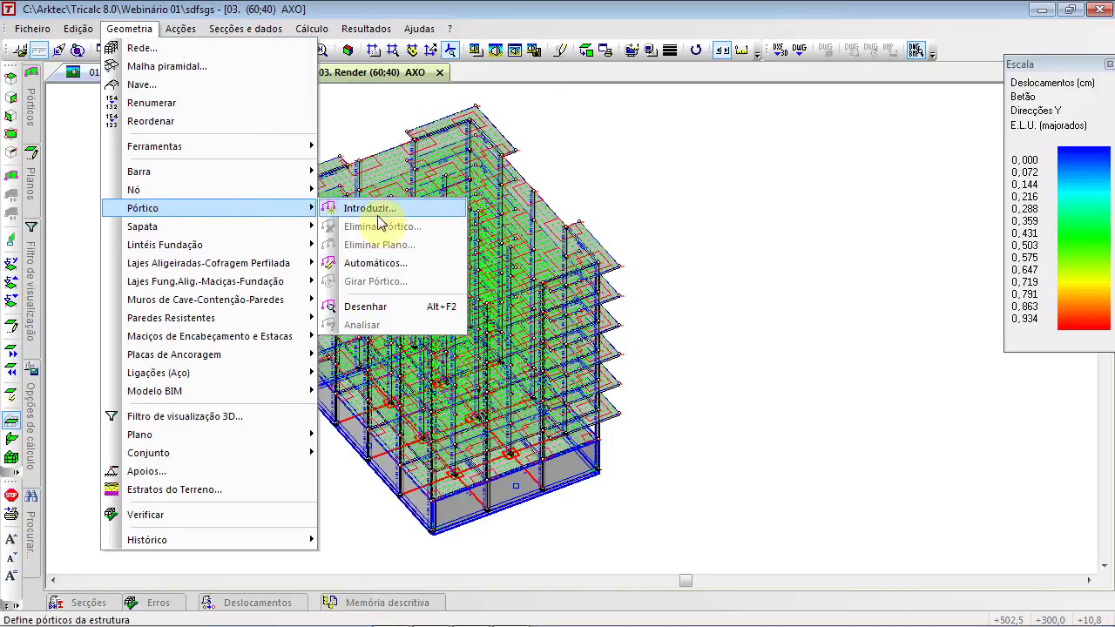
left_click(593, 196)
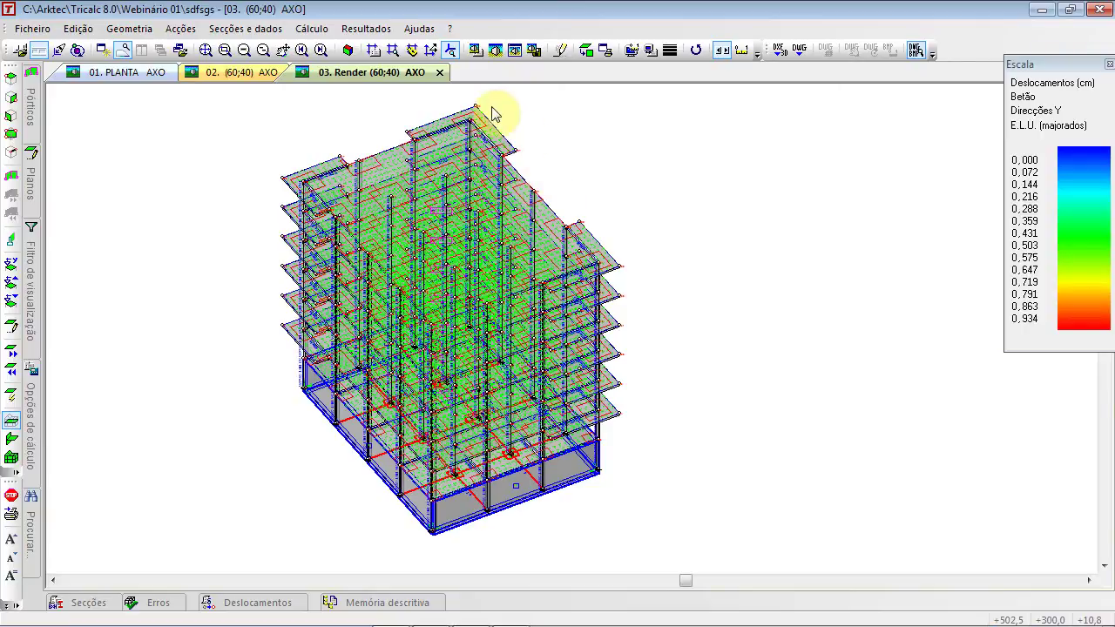
left_click(126, 29)
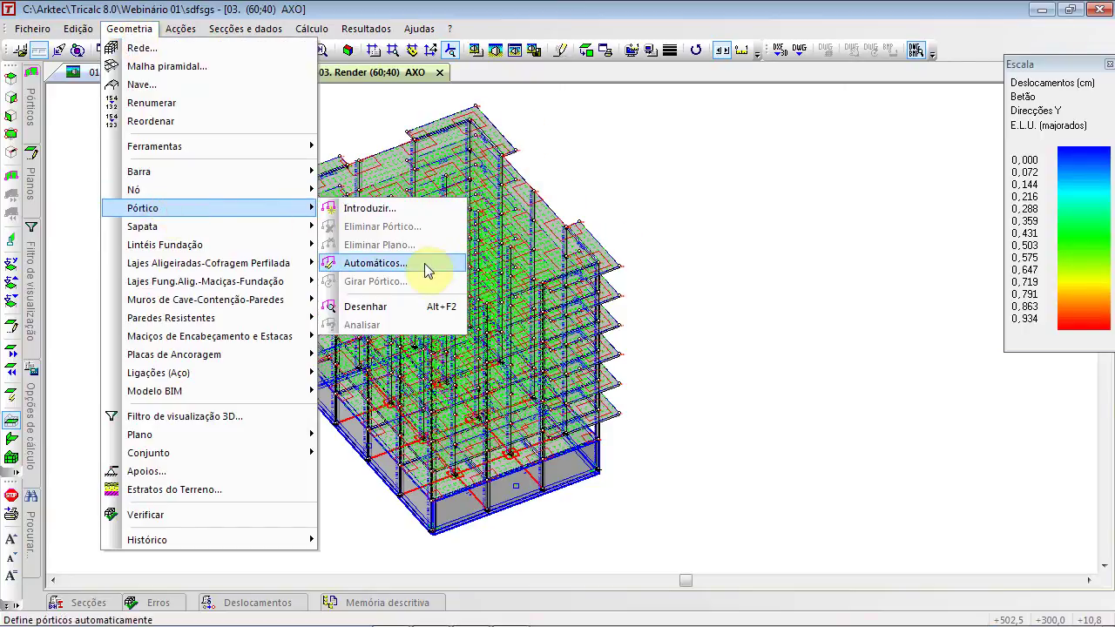
left_click(424, 263)
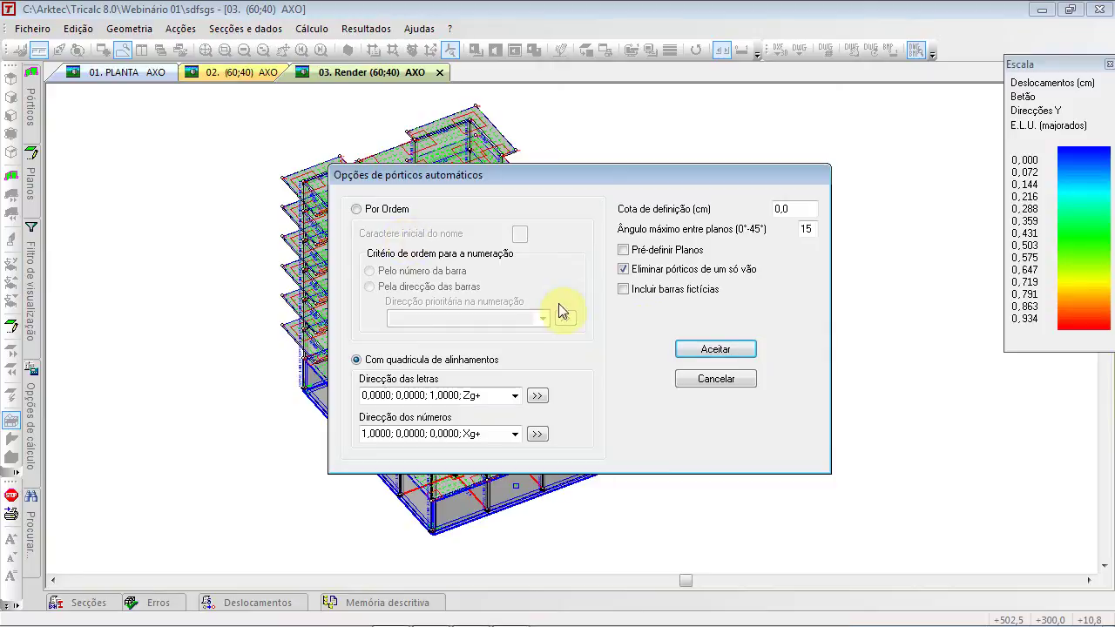
left_click(692, 351)
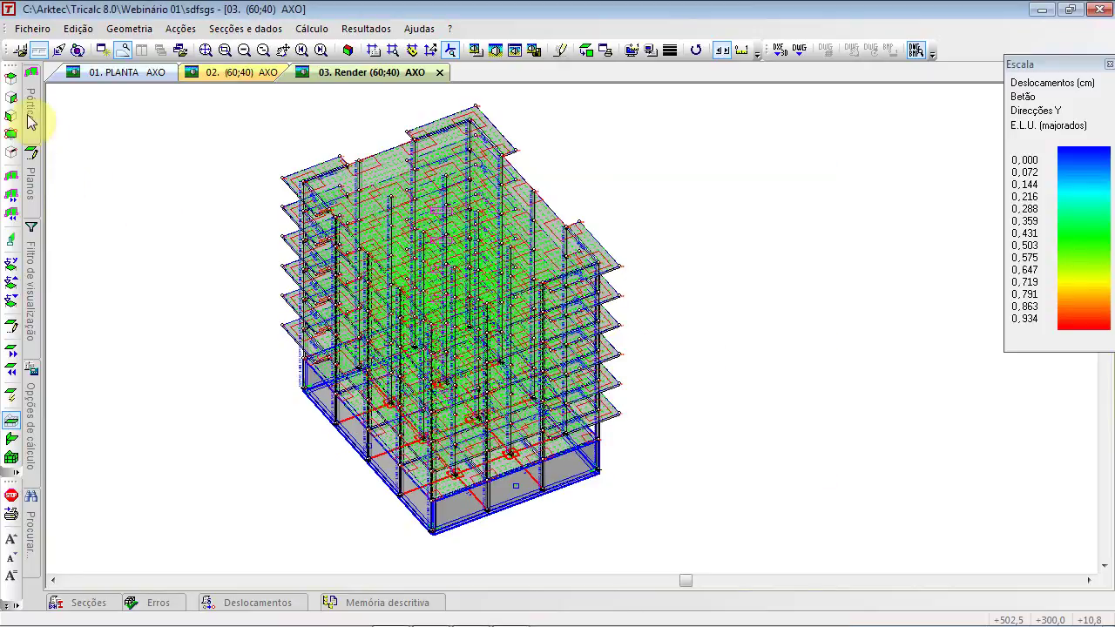
Display frame 1 and frame B in isolation, and restore the view of the full building
left_click(32, 113)
left_click(64, 109)
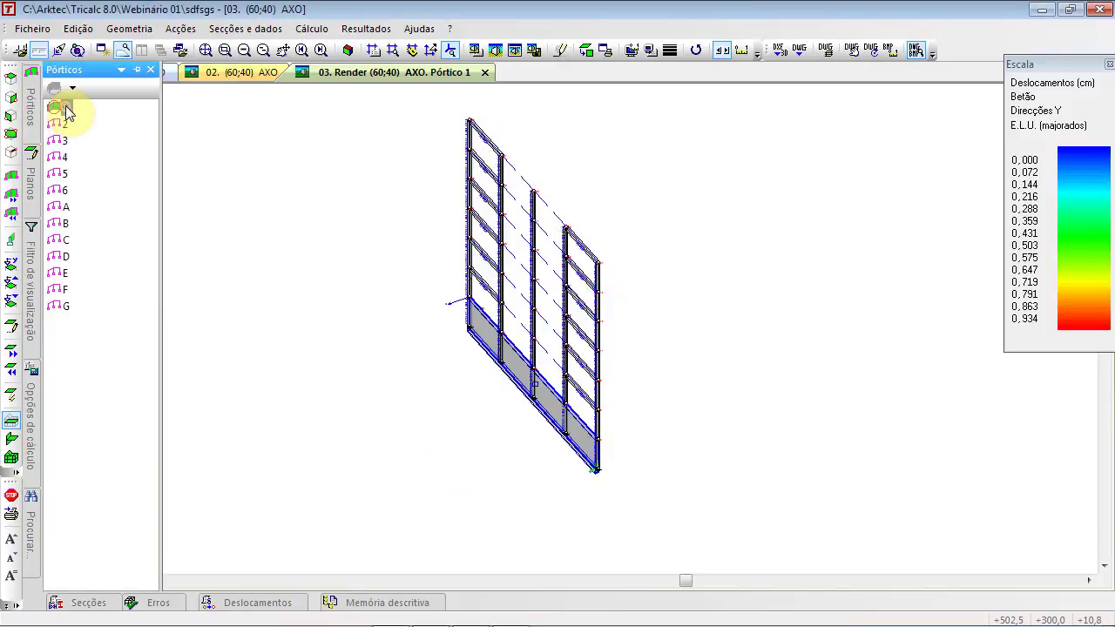
left_click(64, 209)
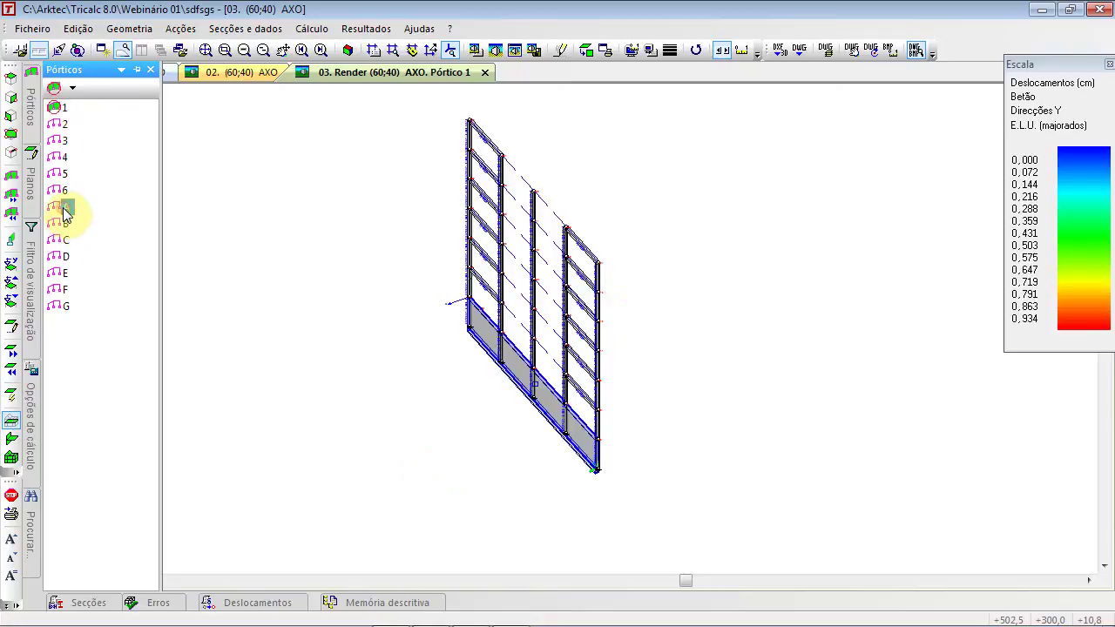
left_click(65, 225)
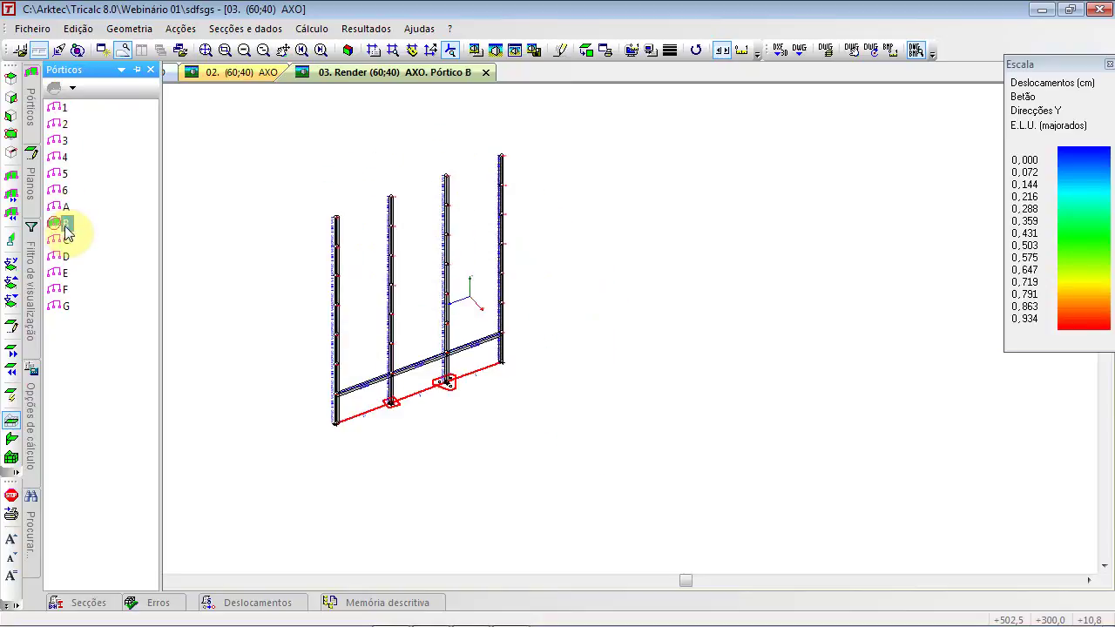
left_click(64, 191)
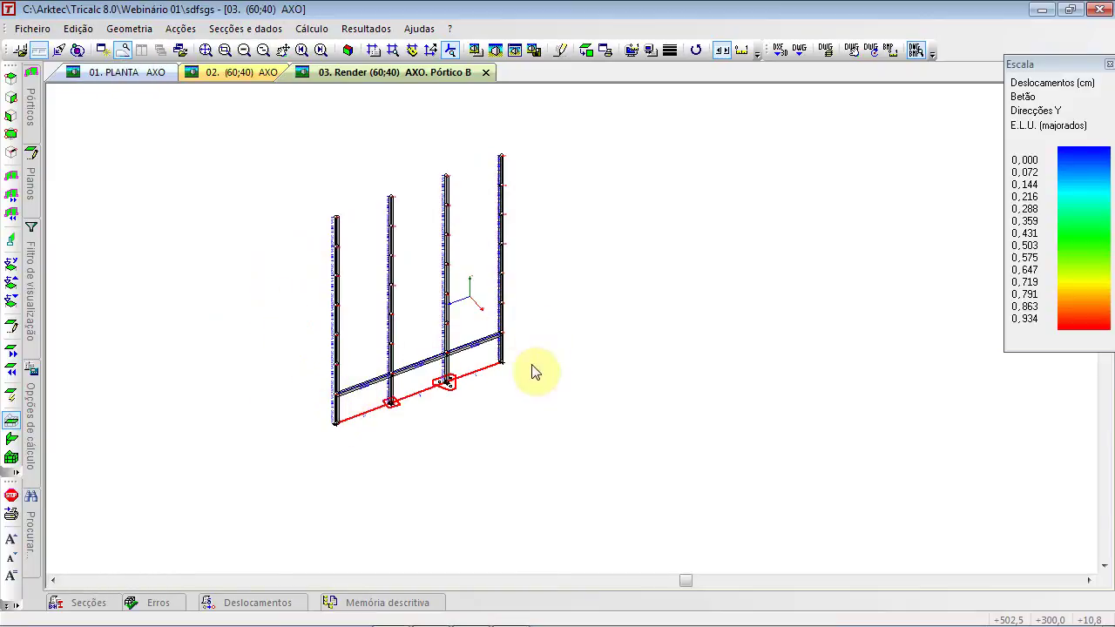
left_click(129, 29)
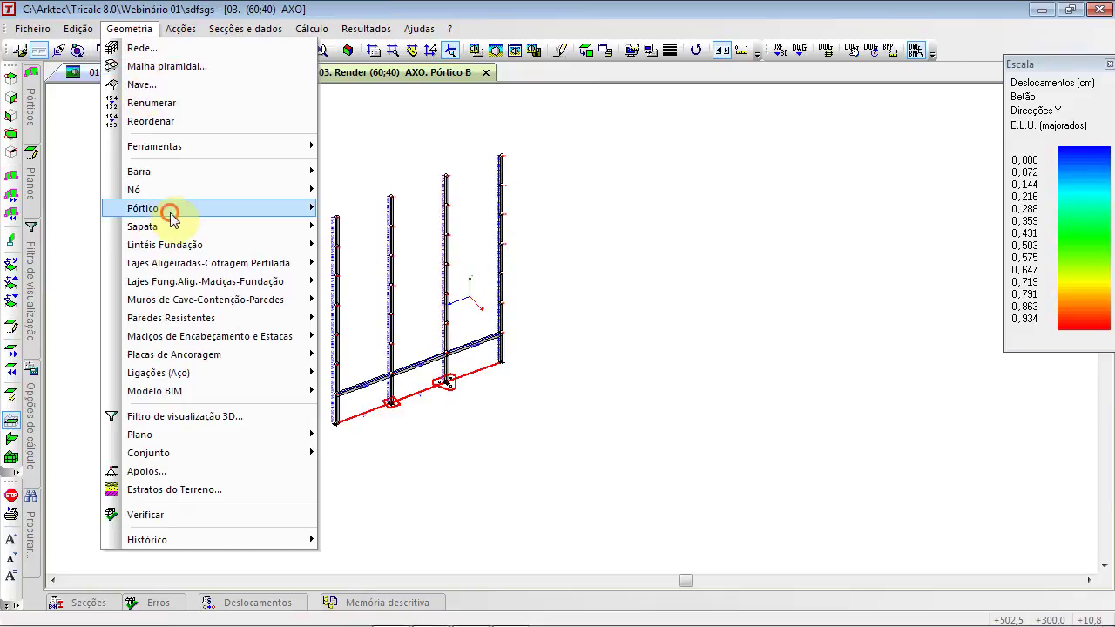
left_click(484, 353)
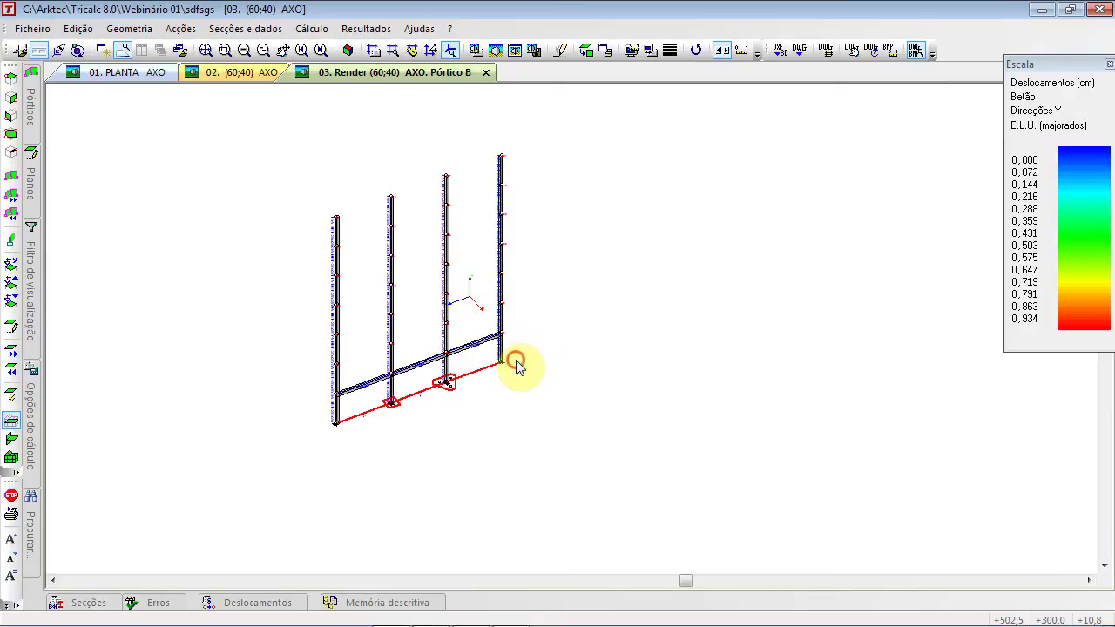
double_click(325, 248)
Open the bar set definition and create a new bar set
left_click(142, 33)
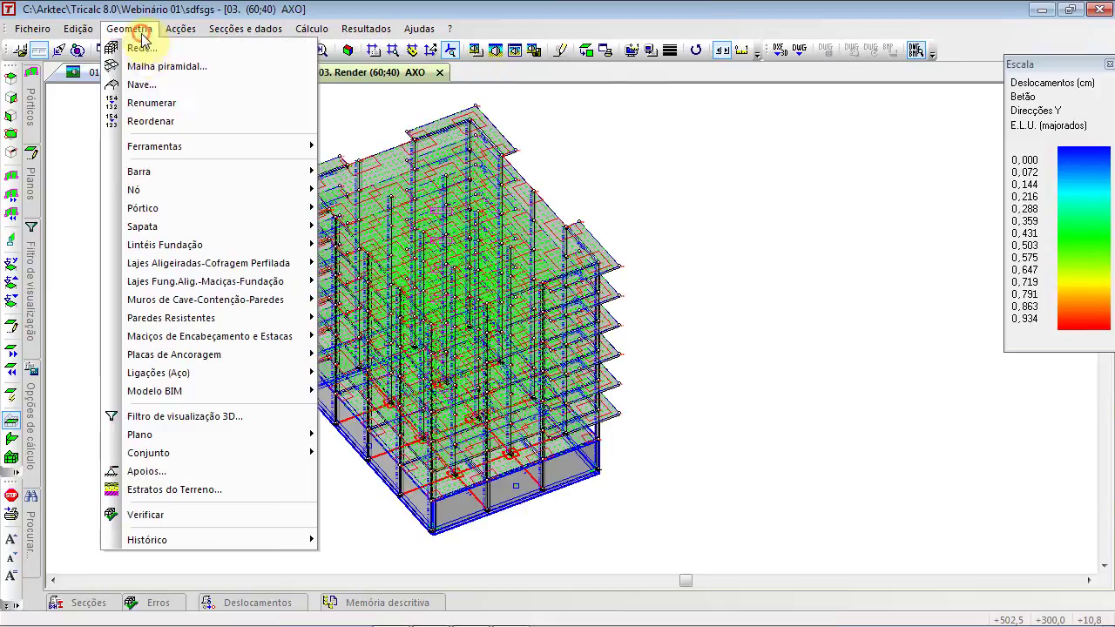
mouse_move(217, 442)
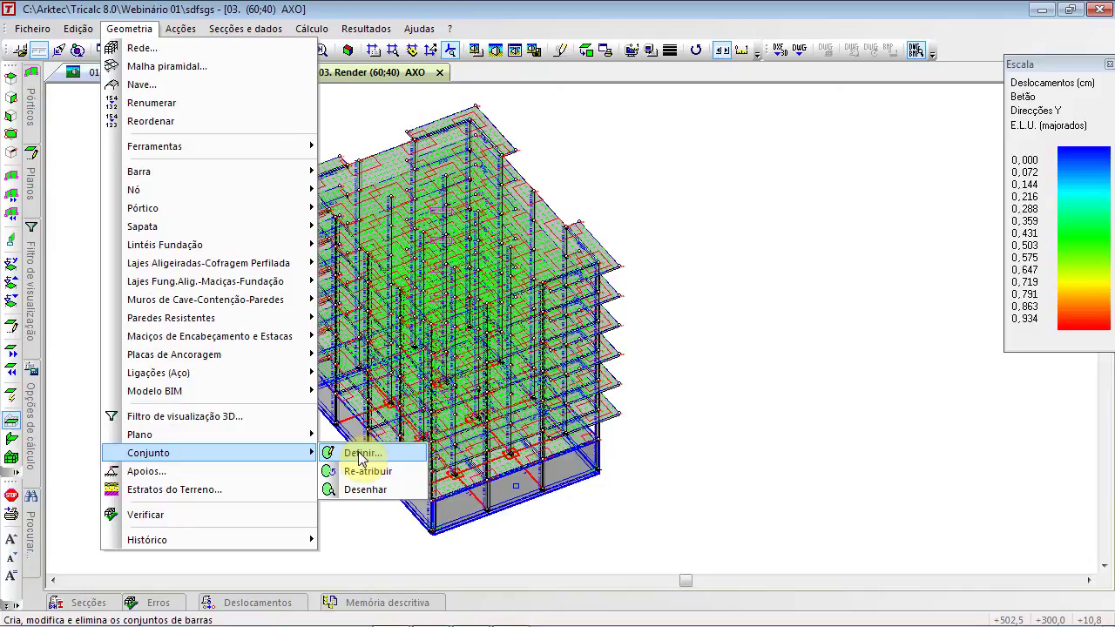
left_click(361, 453)
left_click(374, 263)
left_click(460, 353)
left_click(427, 319)
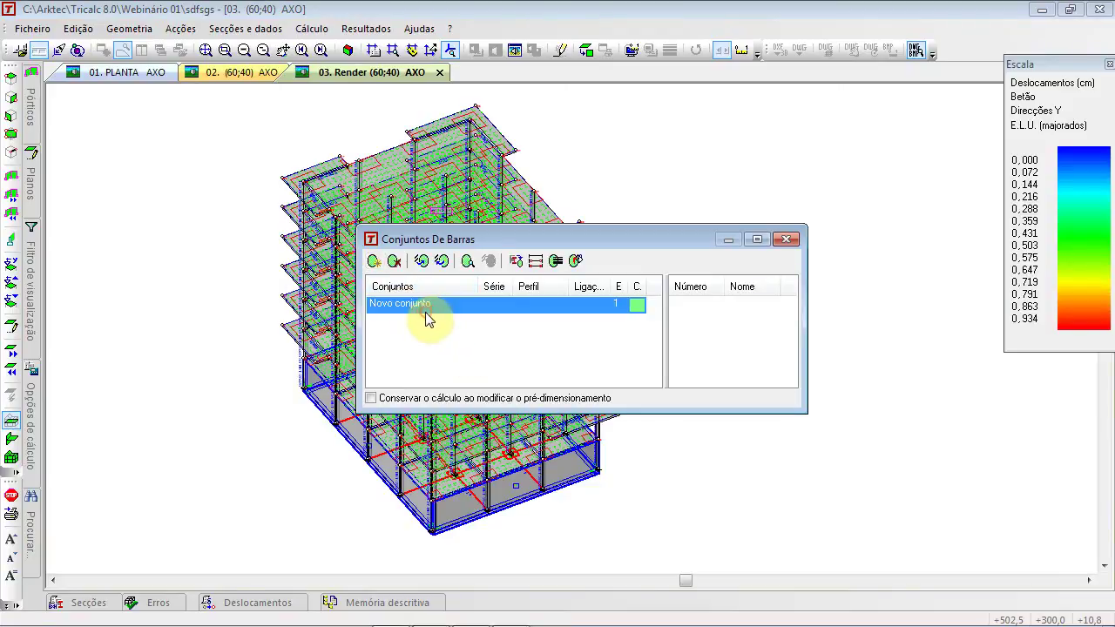
Assign the bars enclosed by a selection window around the building's upper-left corner to the new set
left_click(423, 264)
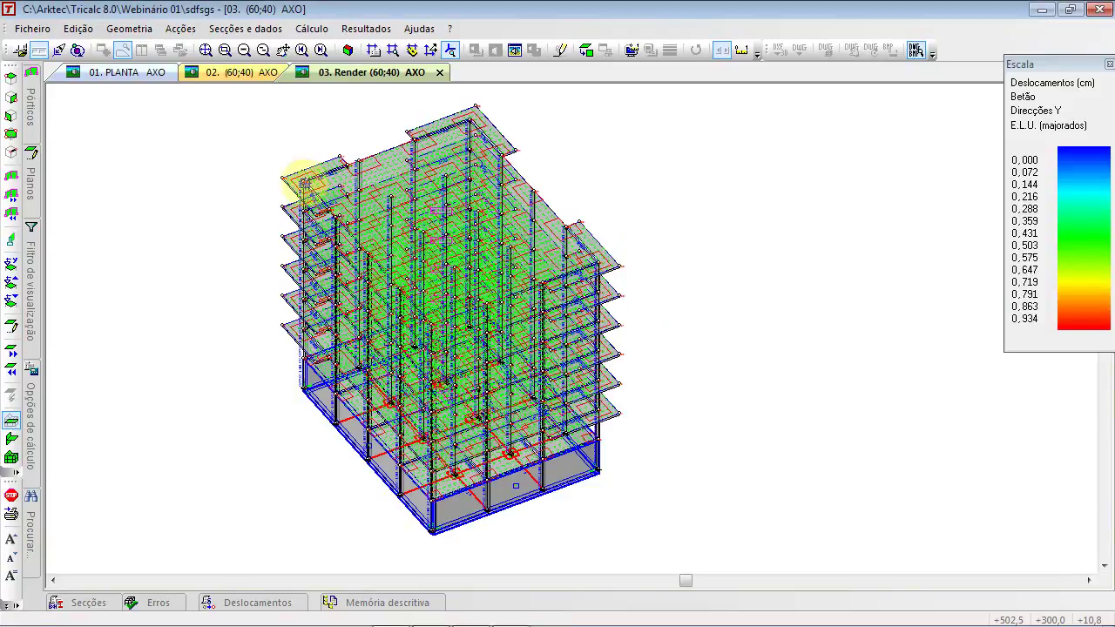
left_click_drag(266, 141, 354, 316)
right_click(253, 285)
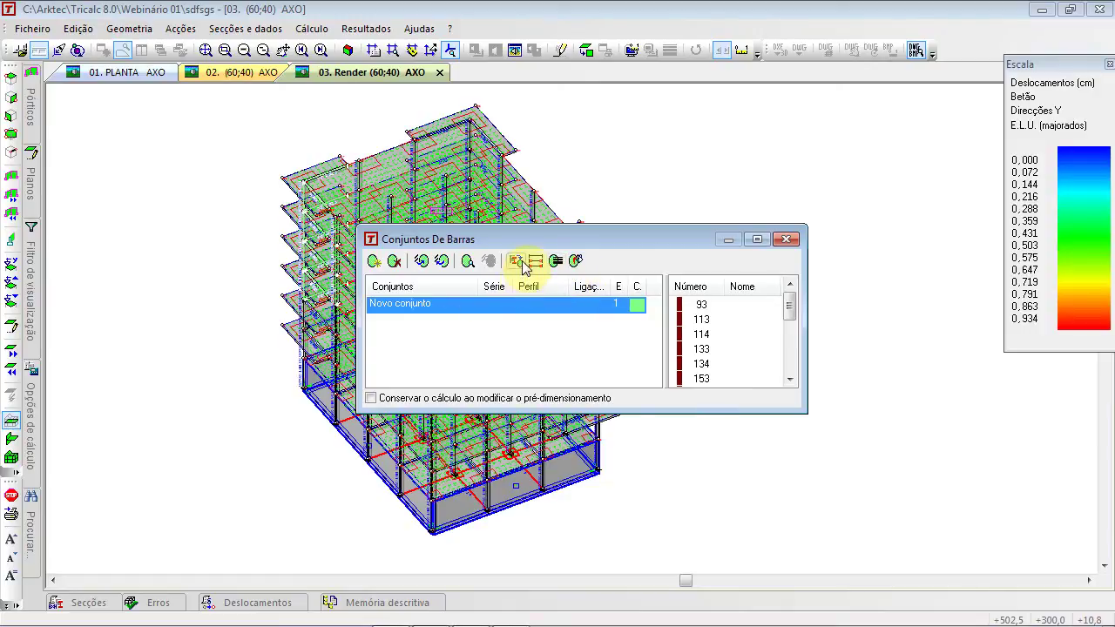
Enable preserving the calculation when the pre-dimensioning is modified, close the bar sets and switch to the PowerPoint presentation
left_click(540, 399)
left_click(493, 341)
left_click(431, 307)
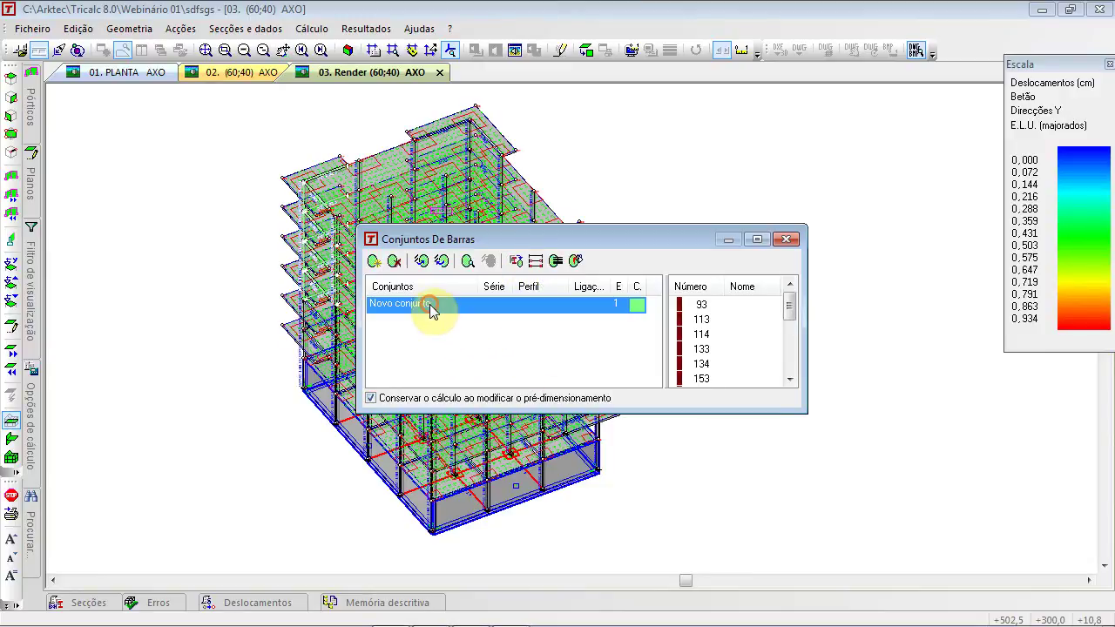
left_click(785, 241)
key("alt+Tab")
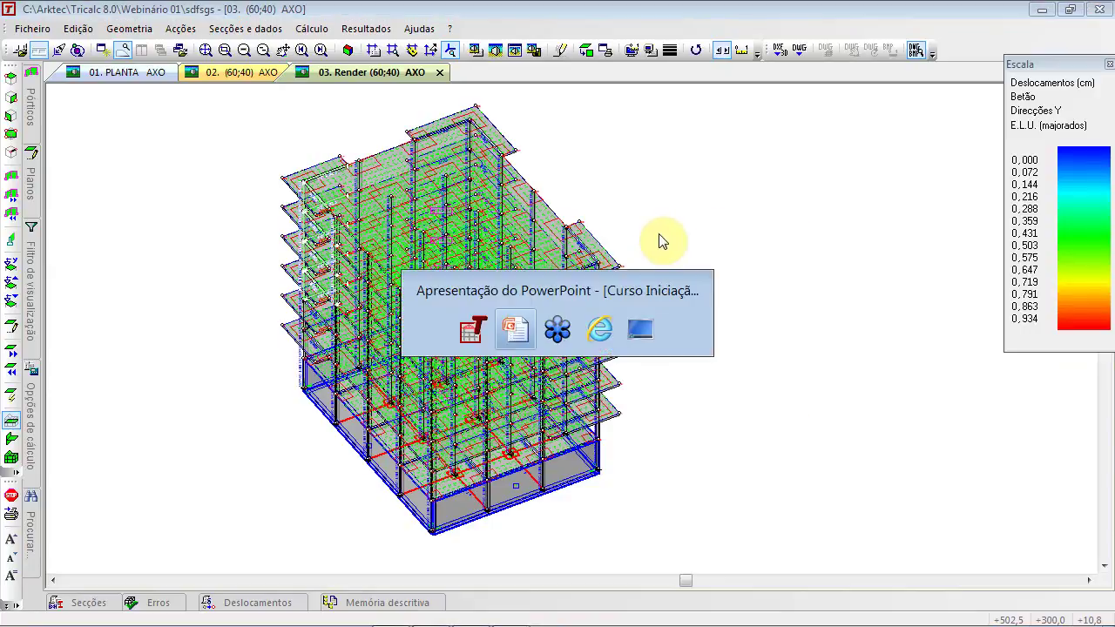